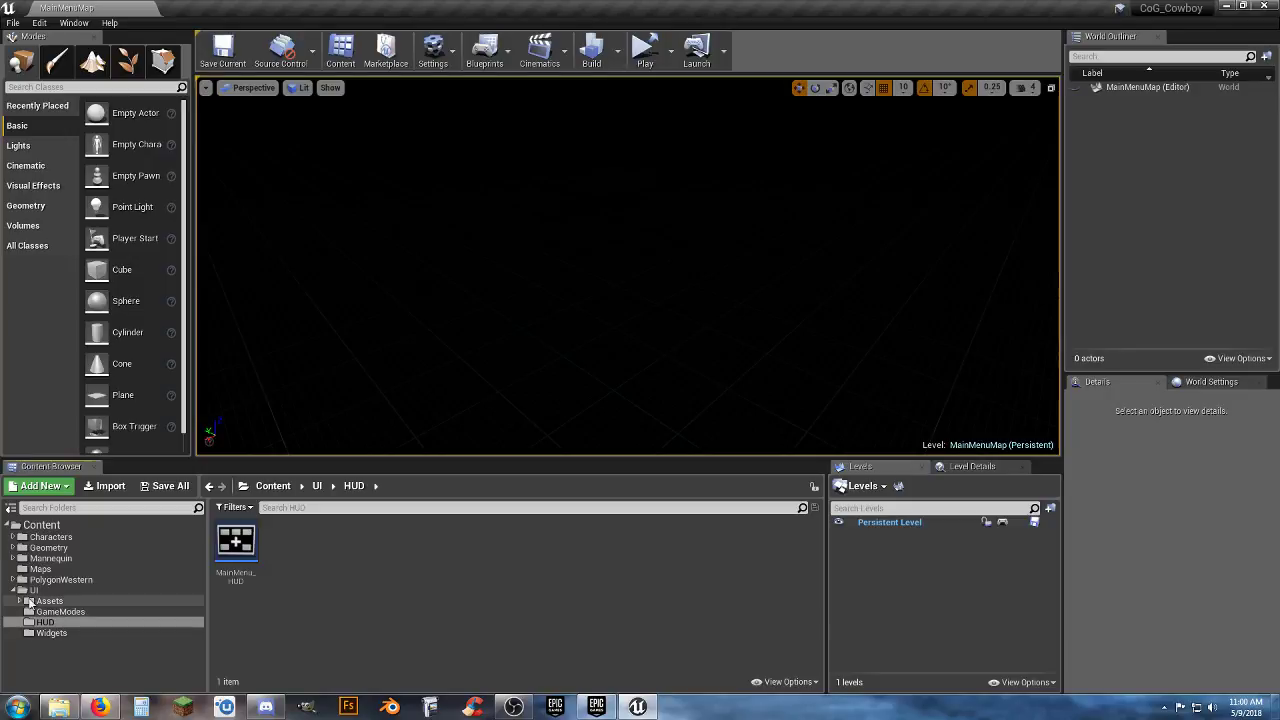
Open the Overview map from the PolygonWestern Maps folder
{"action": "left_click", "coordinate": [13, 591]}
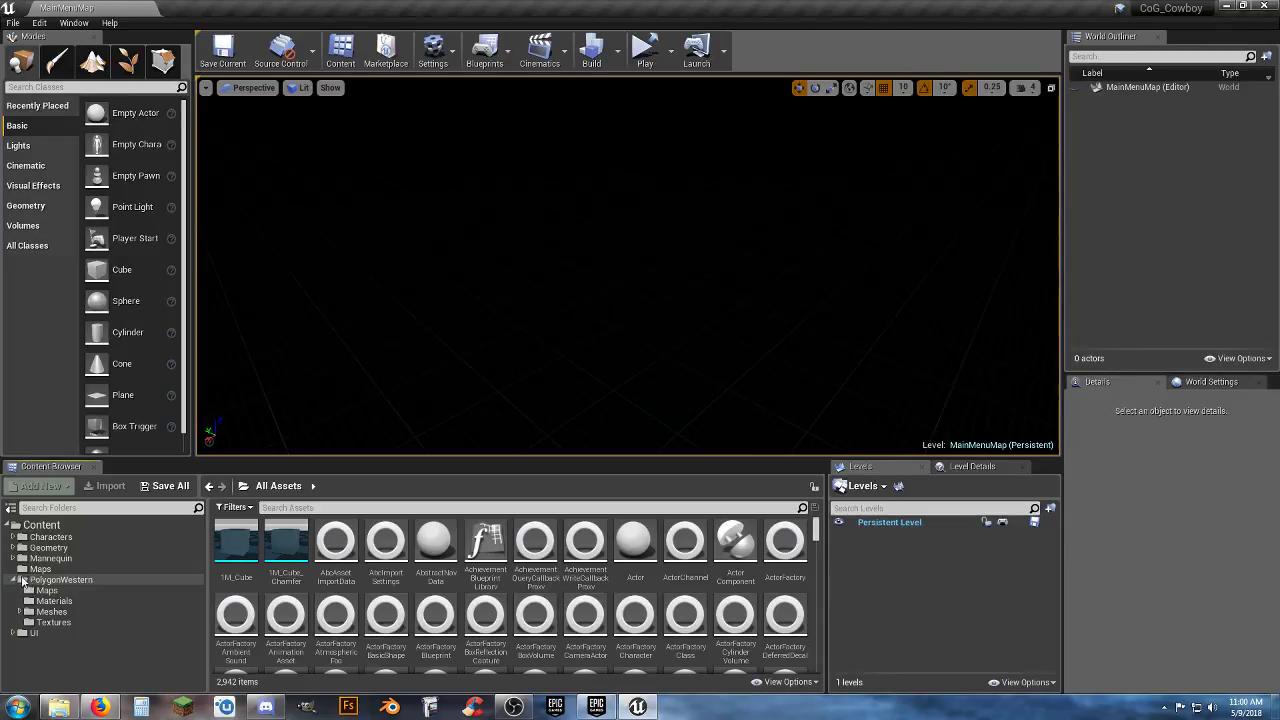
{"action": "left_click", "coordinate": [15, 581]}
{"action": "left_click", "coordinate": [46, 591]}
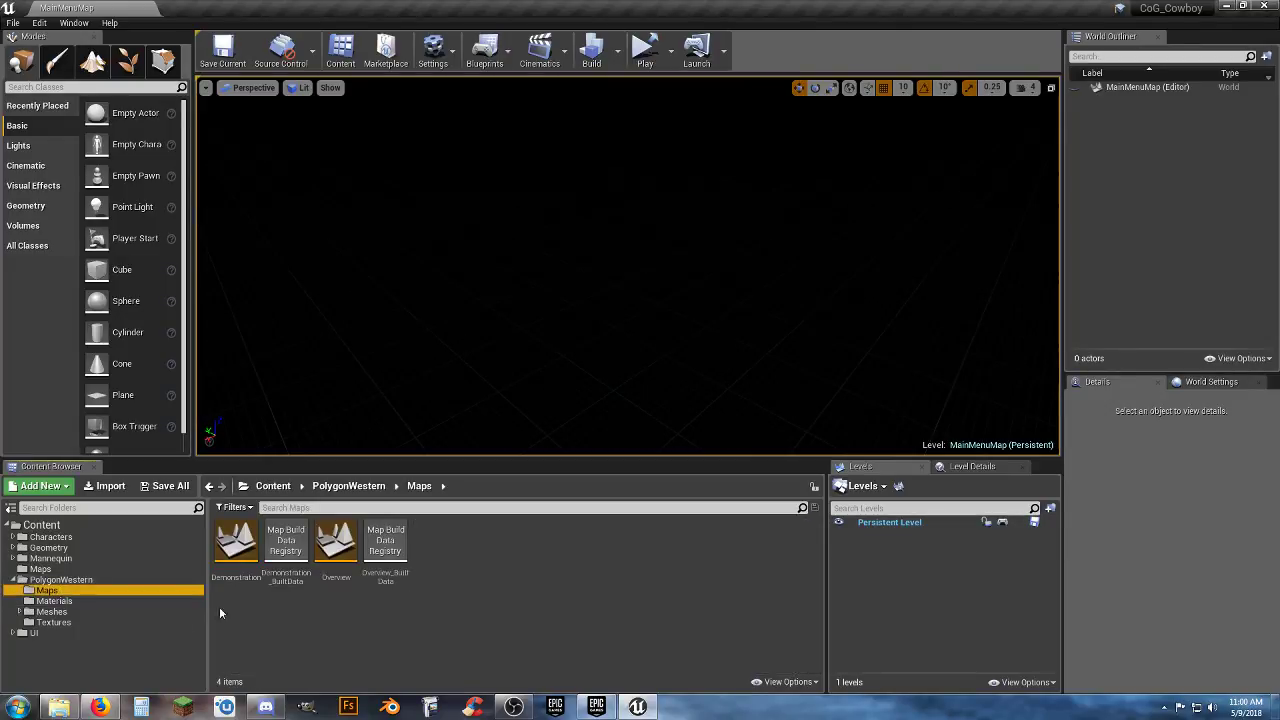
{"action": "left_click", "coordinate": [338, 554]}
{"action": "double_click", "coordinate": [338, 555]}
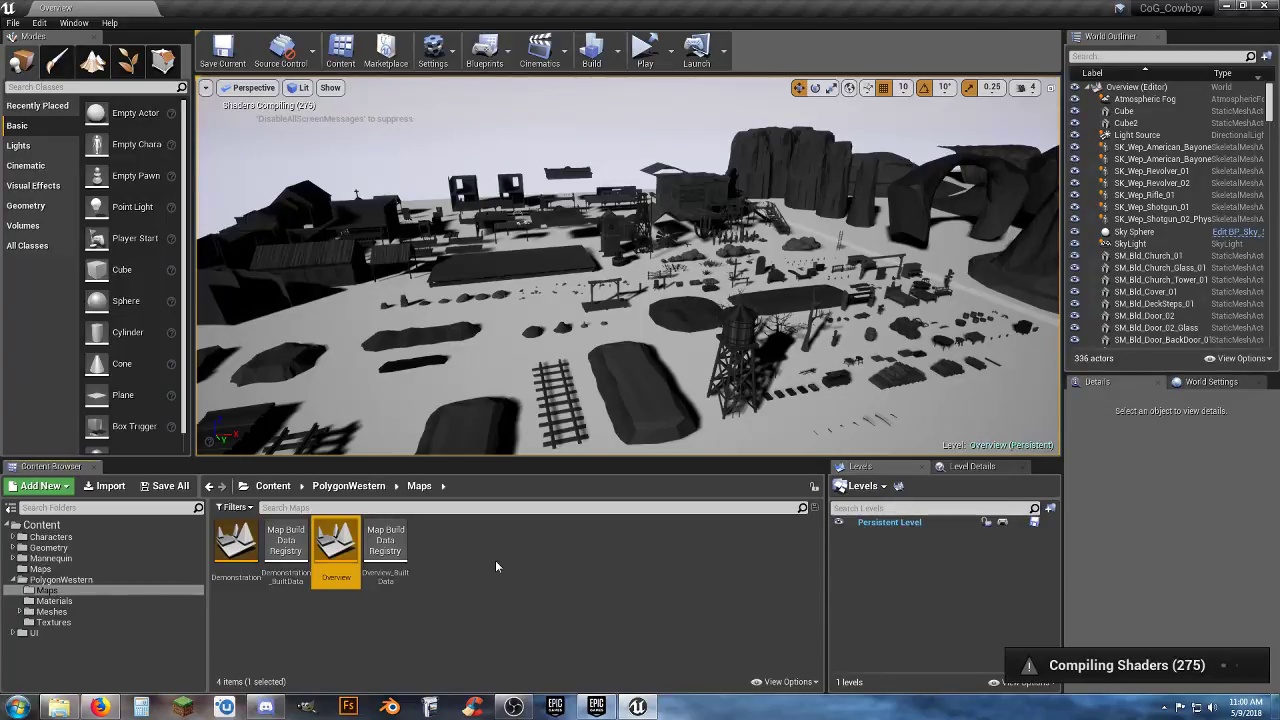
Set the level's GameMode Override to ThirdPersonGameMode in the world settings and expand its selected game mode classes
{"action": "left_click", "coordinate": [1211, 381]}
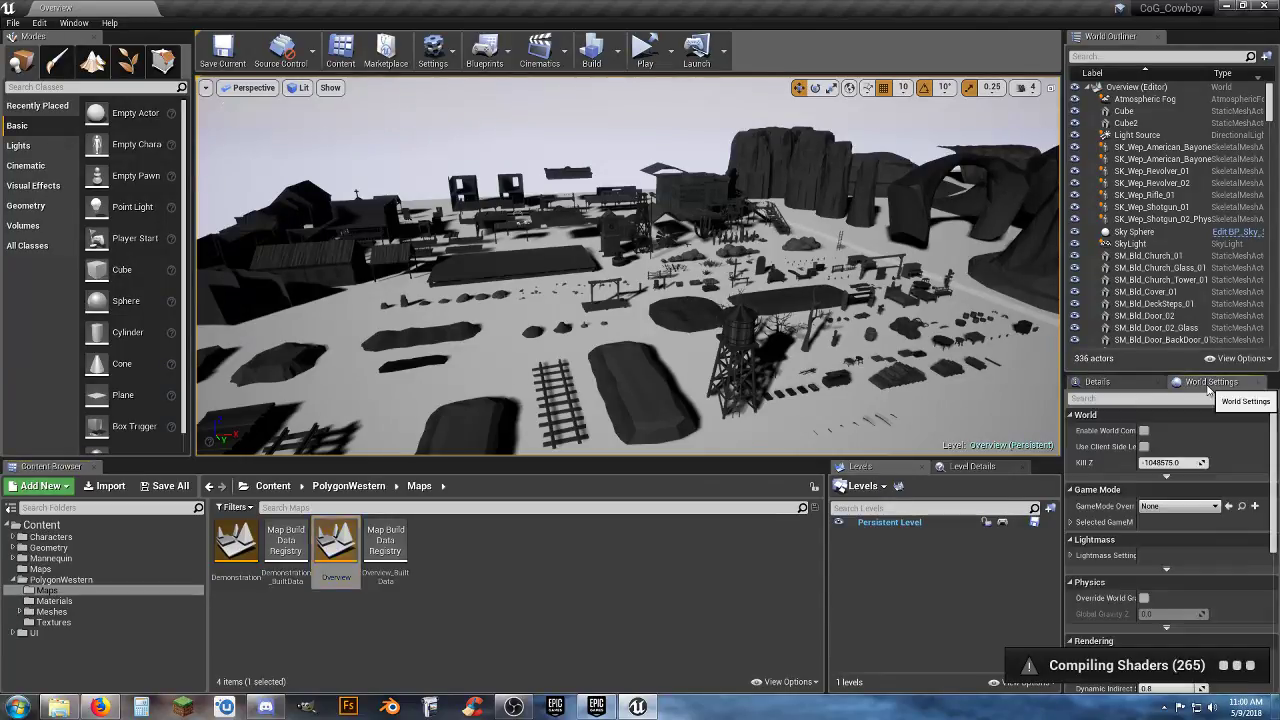
{"action": "left_click", "coordinate": [1150, 507]}
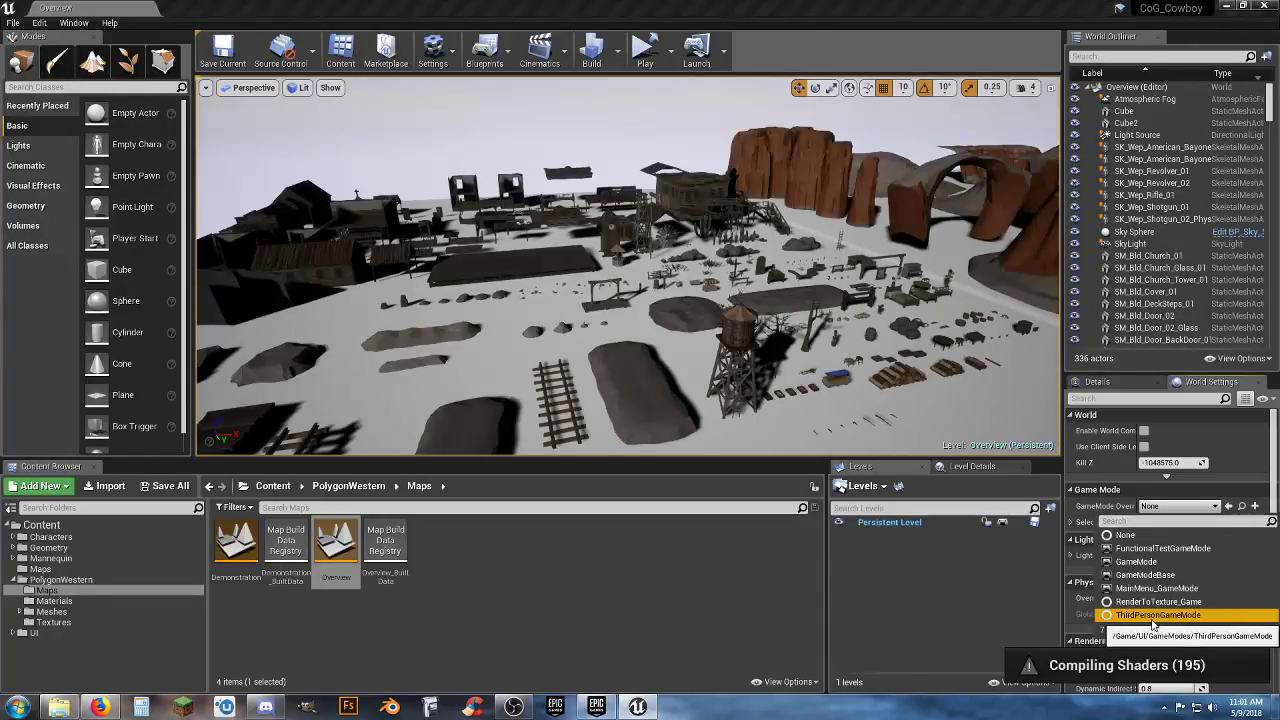
{"action": "left_click", "coordinate": [1120, 613]}
{"action": "left_click", "coordinate": [1071, 523]}
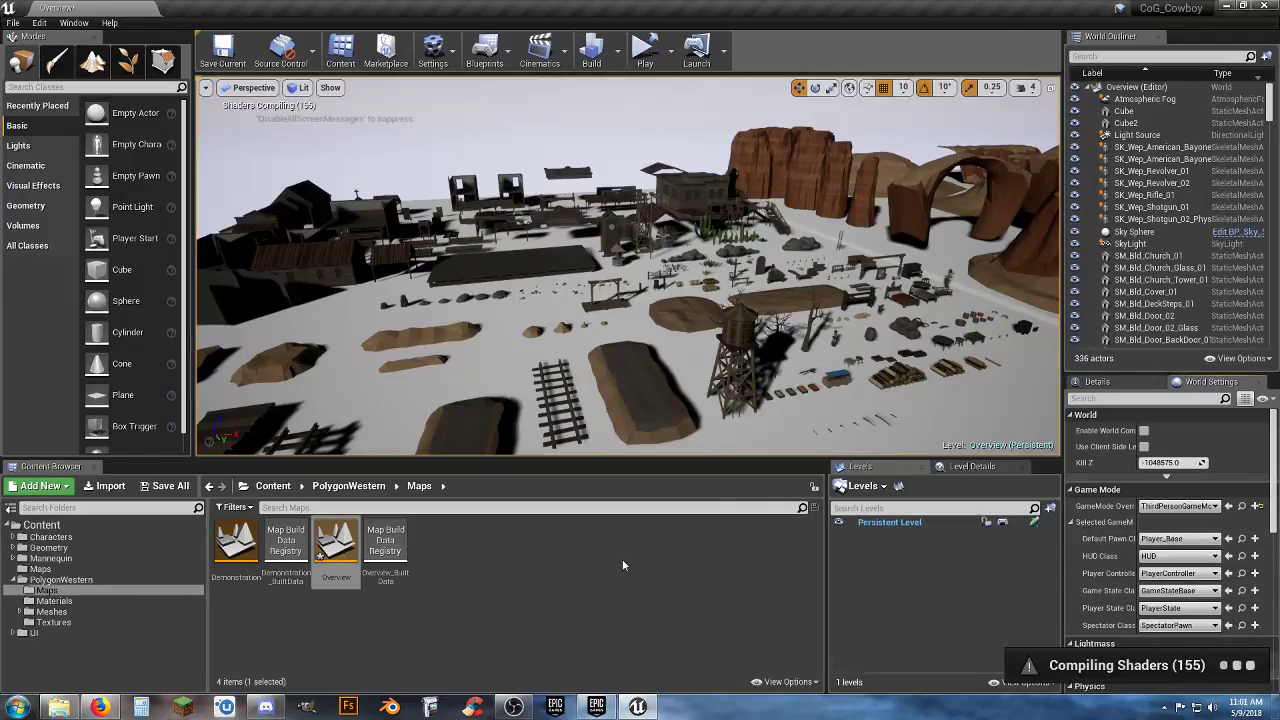
Delete the RedMan folder from the Characters content folder
{"action": "left_click", "coordinate": [12, 537]}
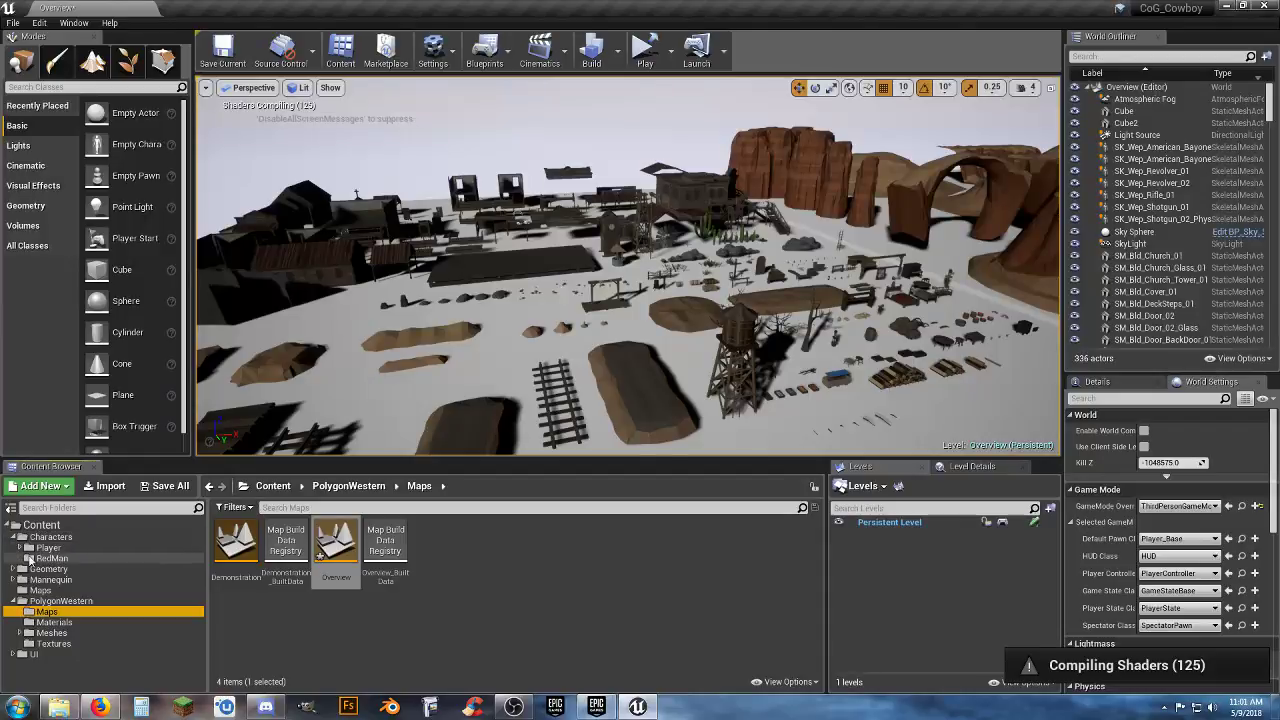
{"action": "left_click", "coordinate": [50, 537]}
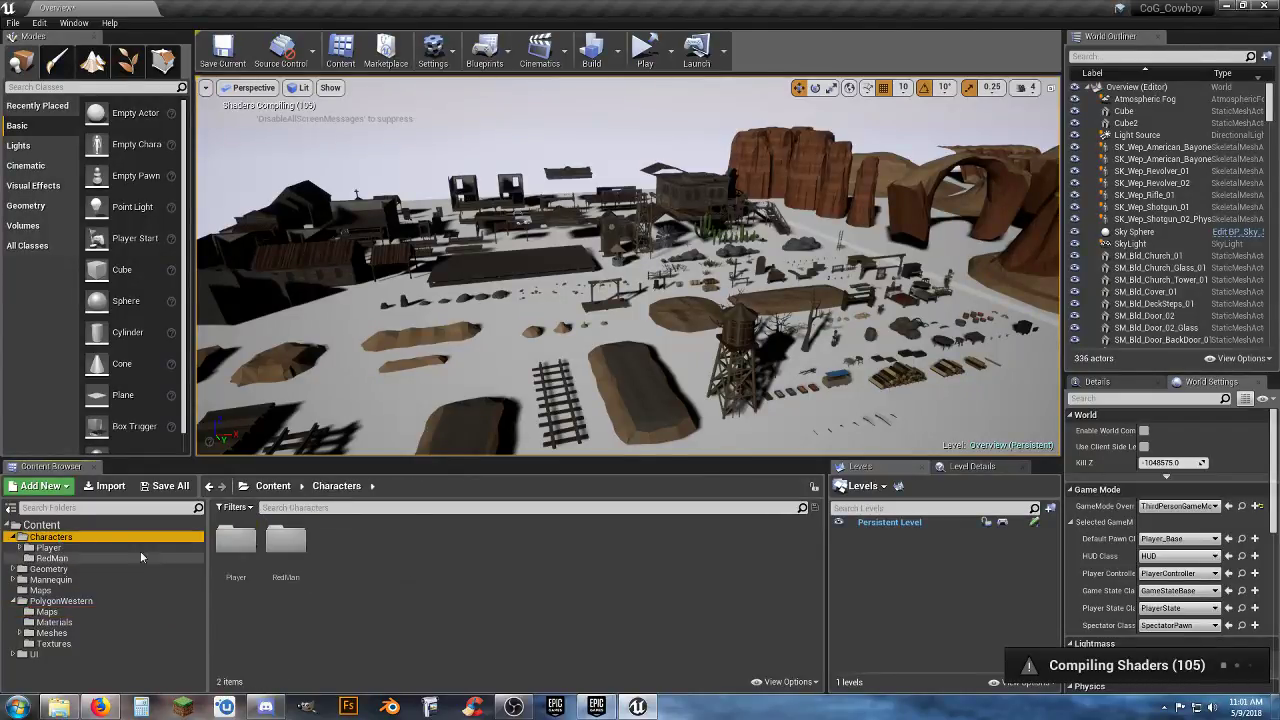
{"action": "left_click", "coordinate": [286, 548]}
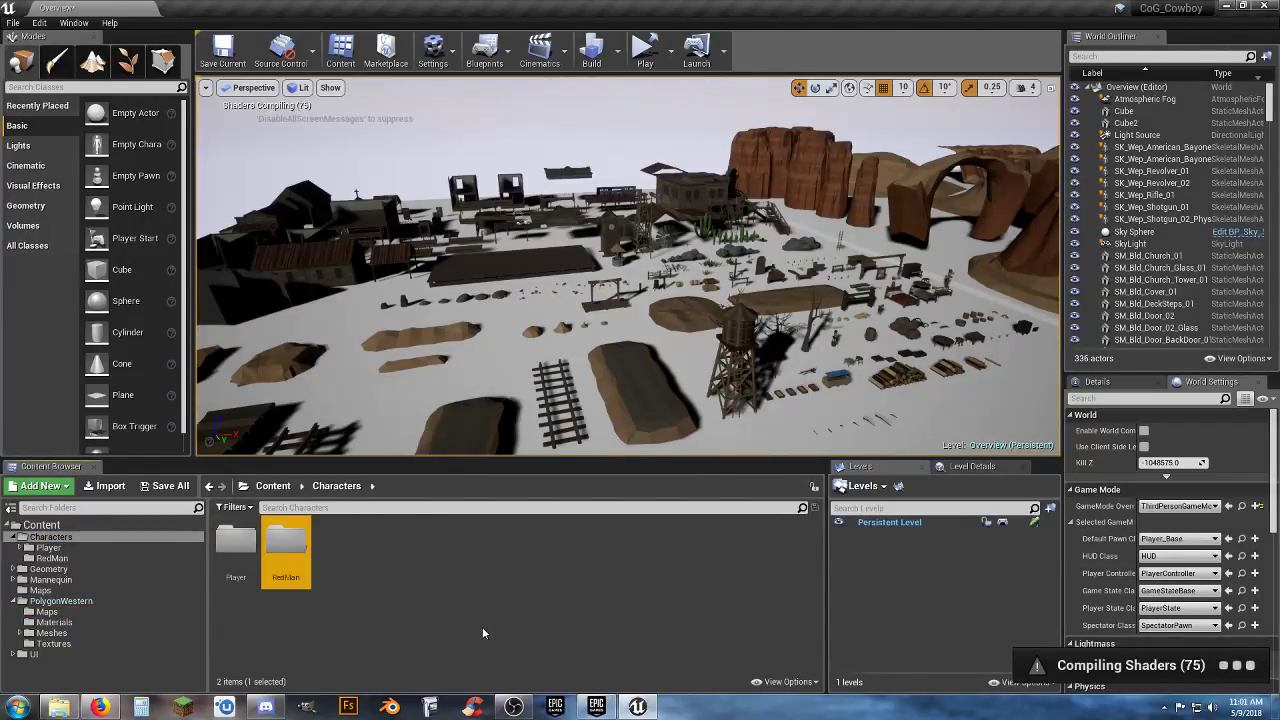
{"action": "key", "text": "Delete"}
{"action": "left_click", "coordinate": [545, 656]}
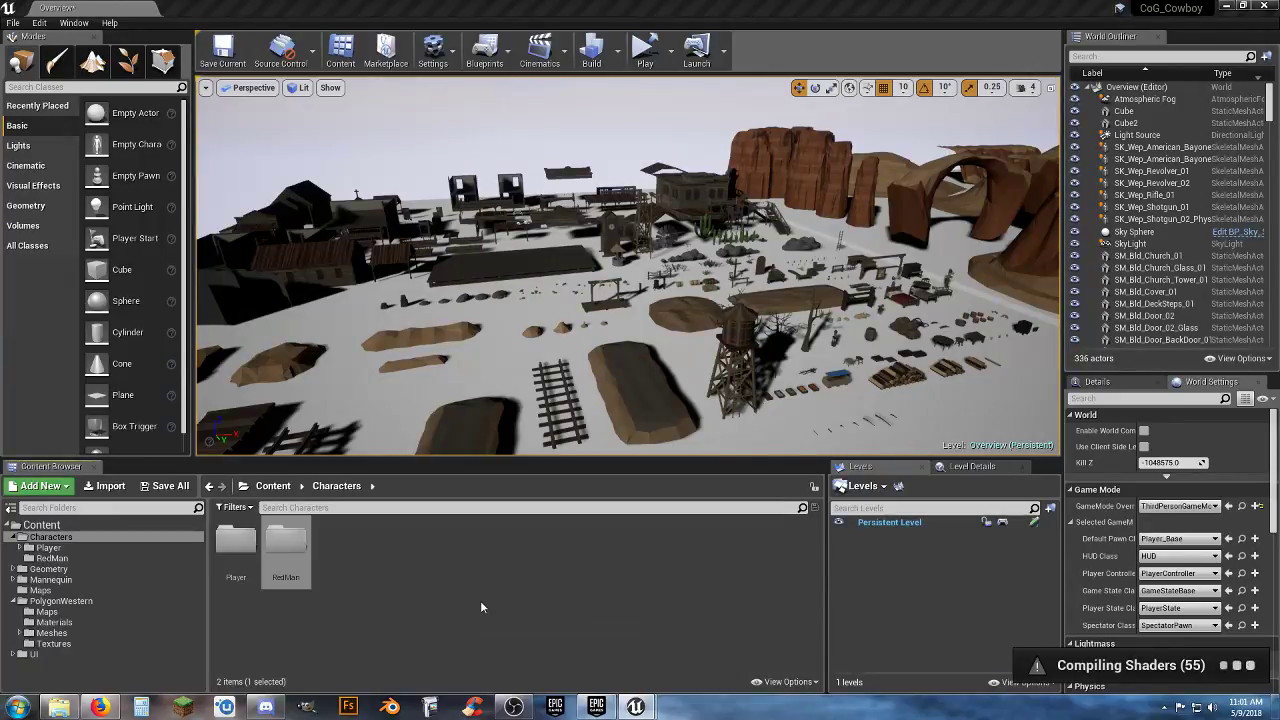
{"action": "left_click", "coordinate": [504, 566]}
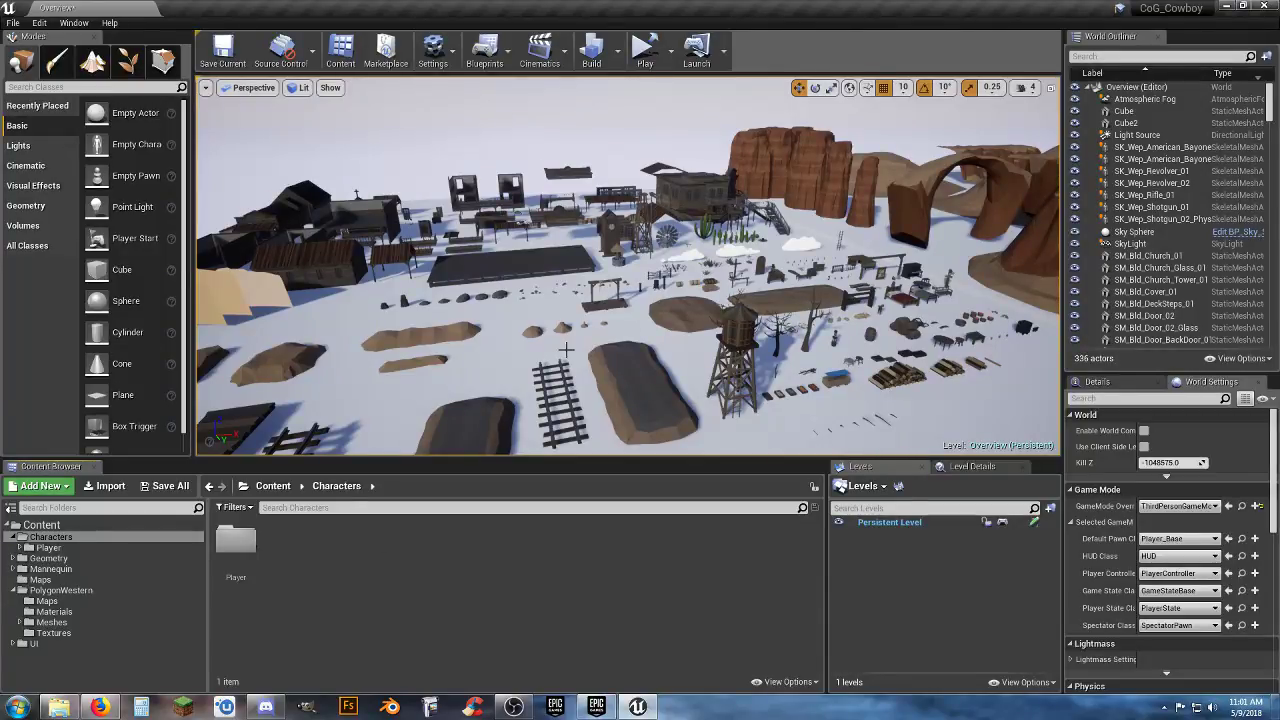
Examine the Overview level's background cutouts, terrain mounds, buildings, rifles and wood-pile props
{"action": "right_click_drag", "start_coordinate": [566, 349], "coordinate": [278, 326]}
{"action": "key", "text": "w"}
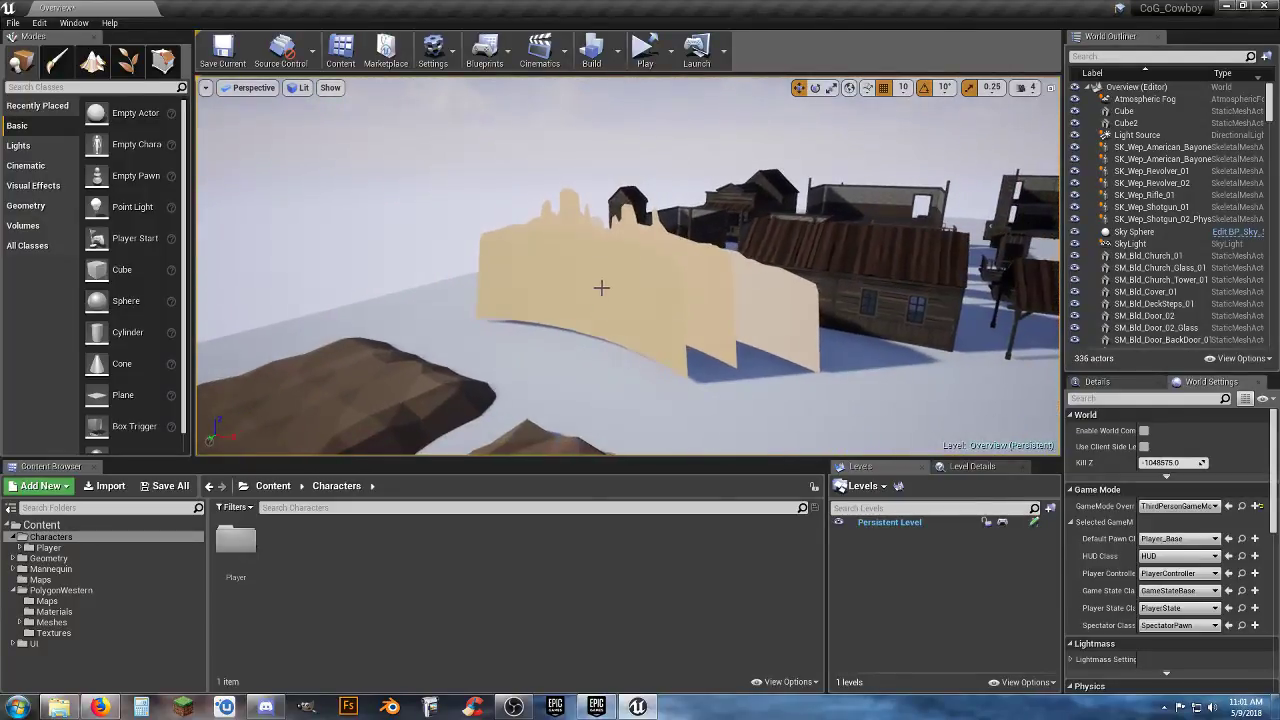
{"action": "right_click_drag", "start_coordinate": [603, 312], "coordinate": [632, 324]}
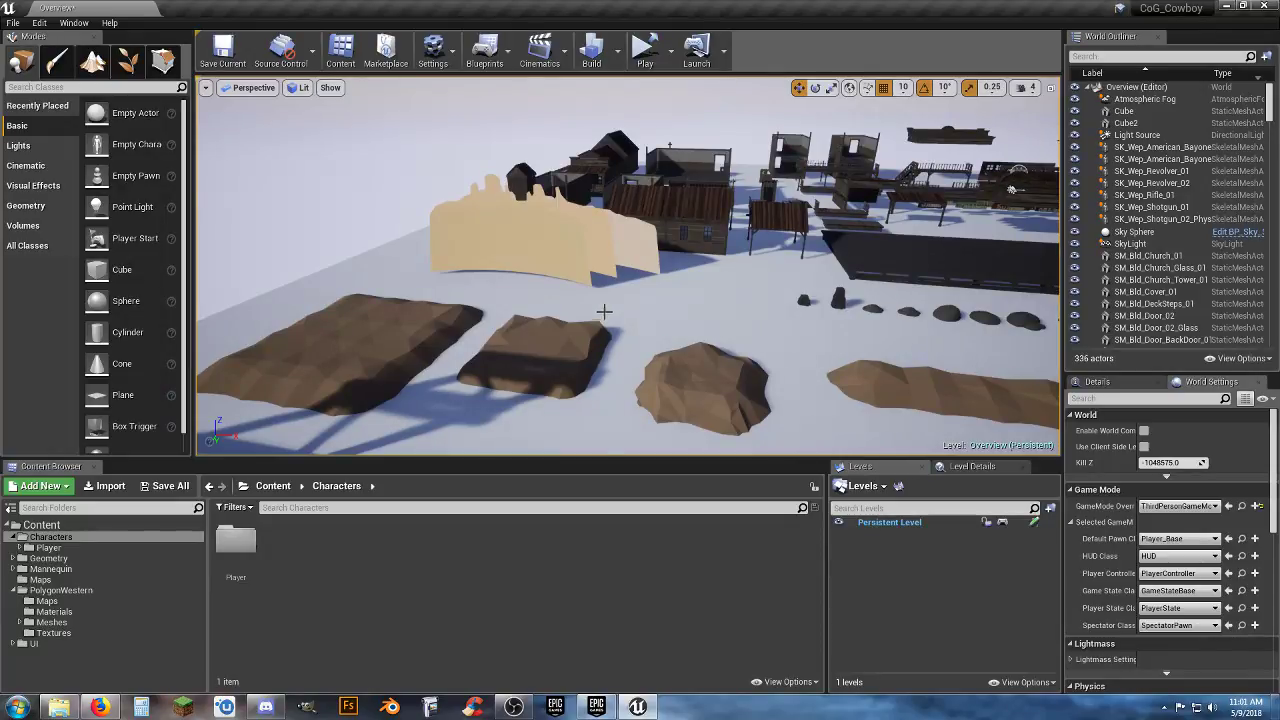
{"action": "right_click_drag", "start_coordinate": [632, 324], "coordinate": [605, 304]}
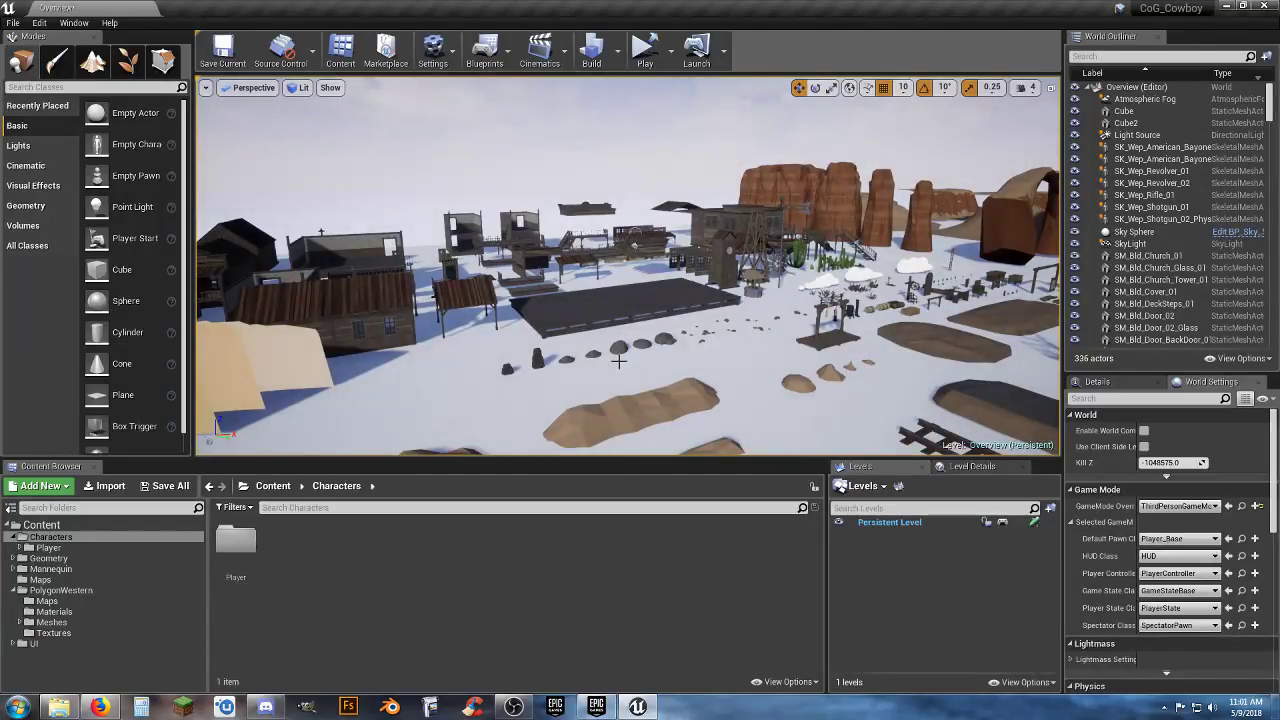
{"action": "mouse_move", "coordinate": [618, 360]}
{"action": "right_mouse_down"}
{"action": "mouse_move", "coordinate": [435, 354]}
{"action": "mouse_move", "coordinate": [785, 415]}
{"action": "mouse_move", "coordinate": [730, 375]}
{"action": "mouse_move", "coordinate": [650, 445]}
{"action": "mouse_move", "coordinate": [620, 440]}
{"action": "mouse_move", "coordinate": [610, 360]}
{"action": "right_mouse_up"}
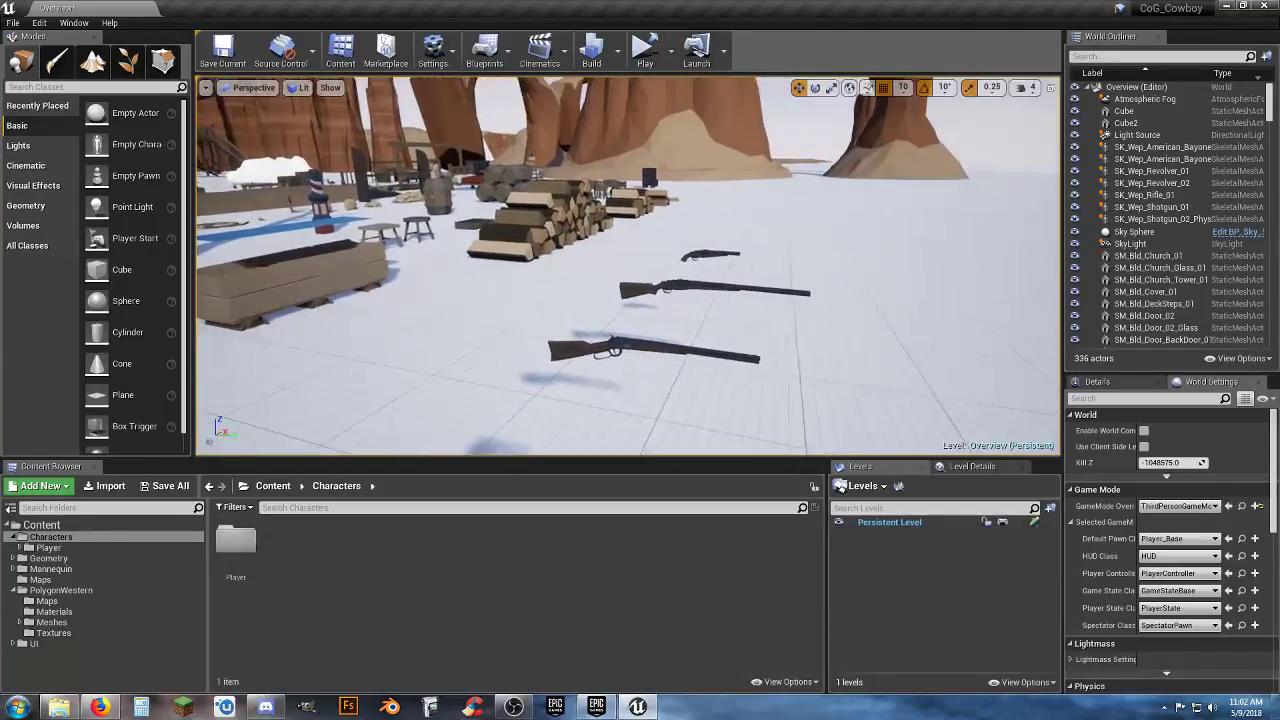
{"action": "right_click_drag", "start_coordinate": [628, 266], "coordinate": [610, 260]}
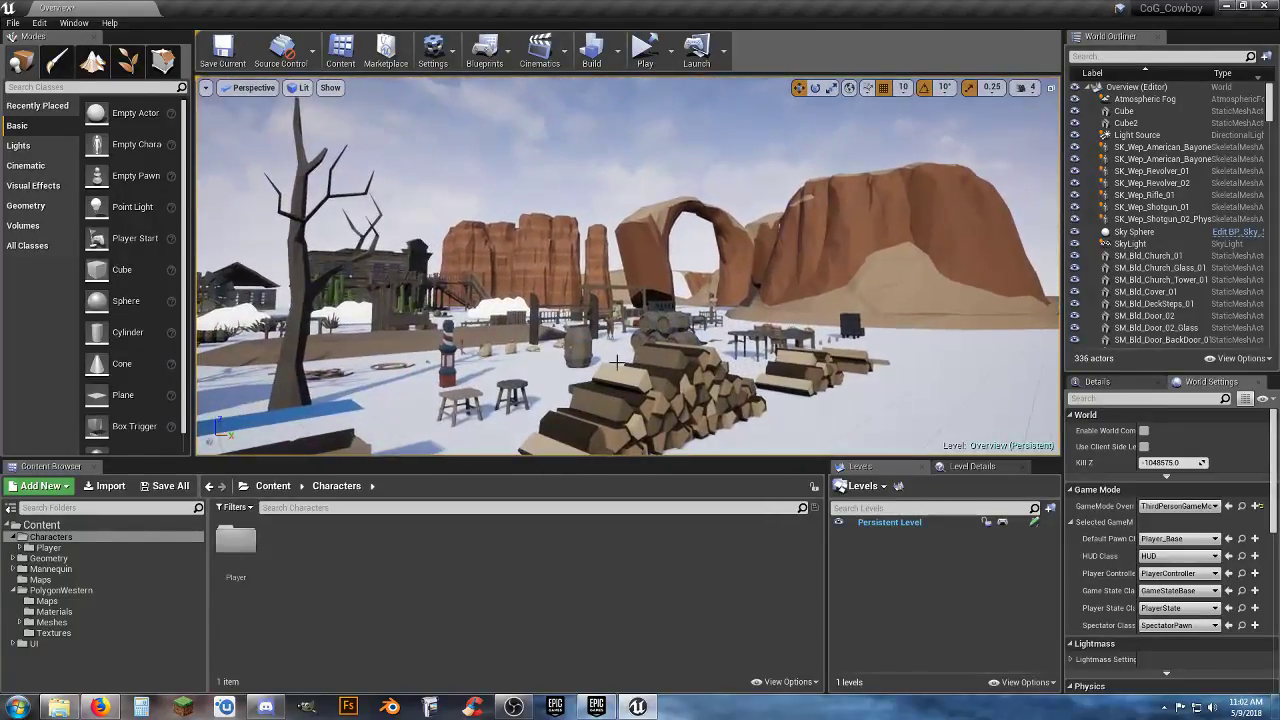
{"action": "right_click_drag", "start_coordinate": [616, 362], "coordinate": [590, 403]}
Raise the vault door prop beside the open vault slightly along its vertical axis
{"action": "left_click", "coordinate": [725, 300]}
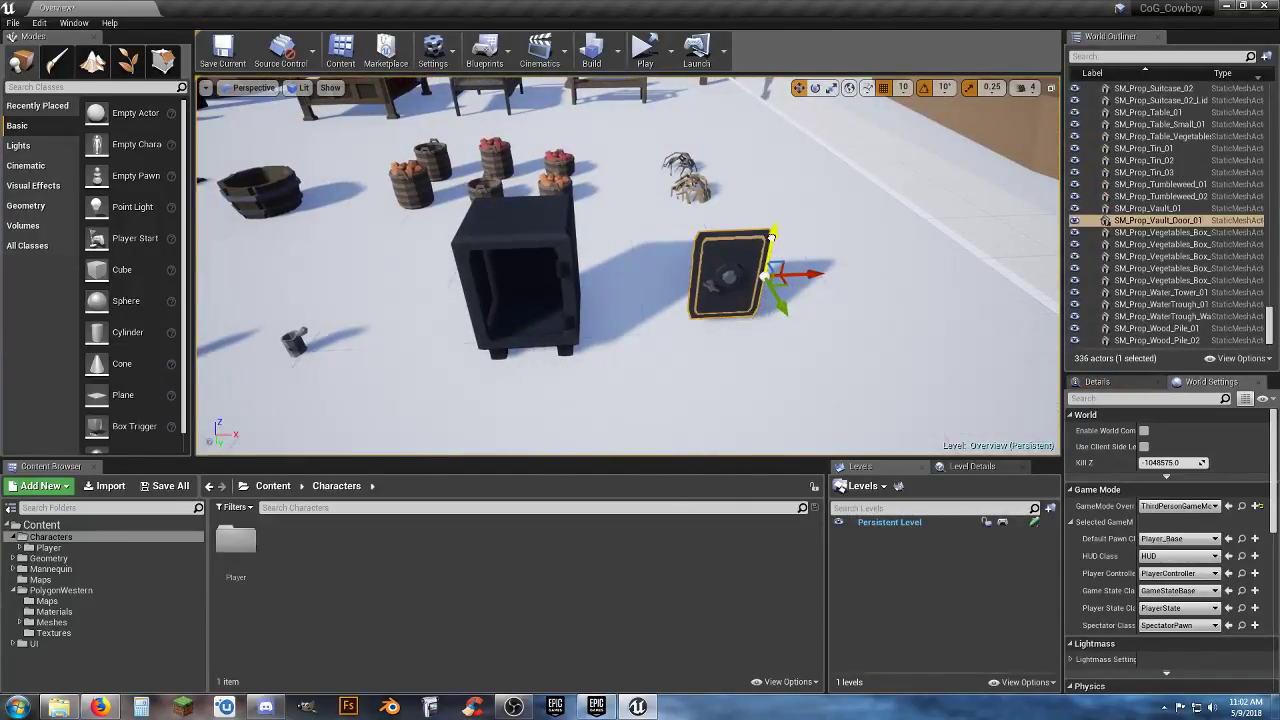
{"action": "left_click_drag", "start_coordinate": [770, 220], "coordinate": [770, 211]}
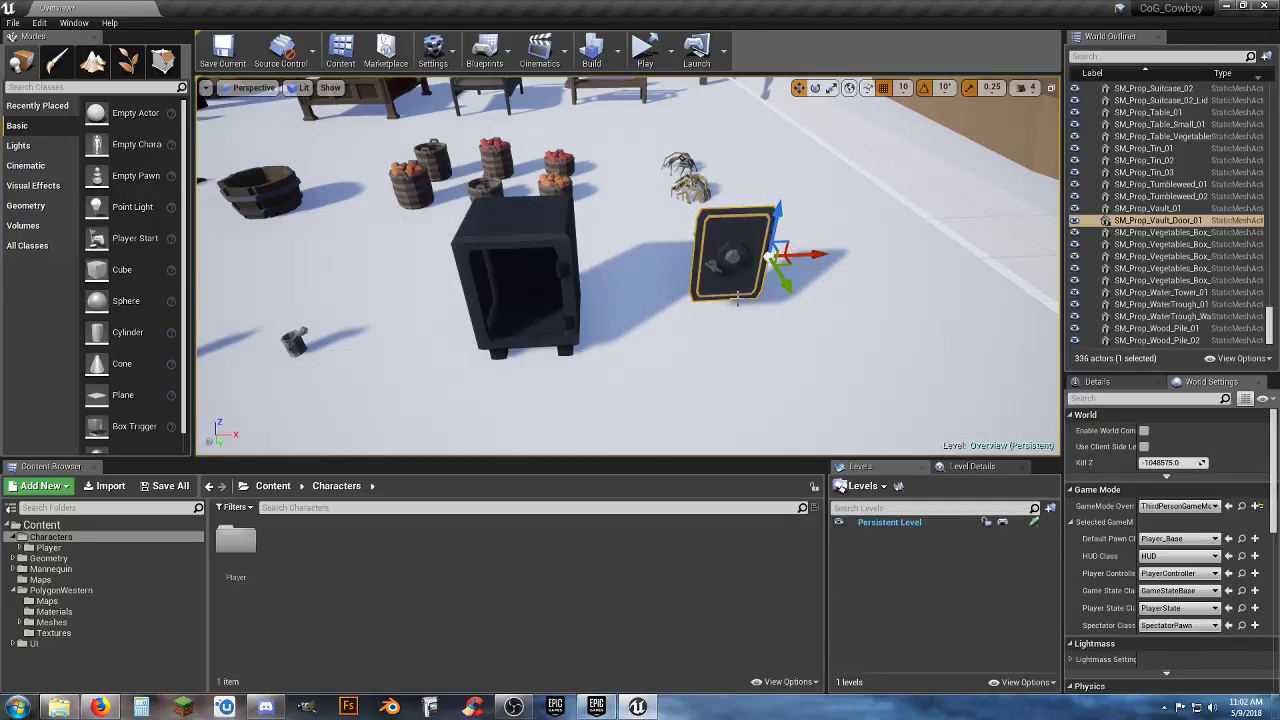
{"action": "mouse_move", "coordinate": [737, 298]}
{"action": "right_mouse_down"}
{"action": "mouse_move", "coordinate": [738, 272]}
{"action": "mouse_move", "coordinate": [737, 297]}
{"action": "right_mouse_up"}
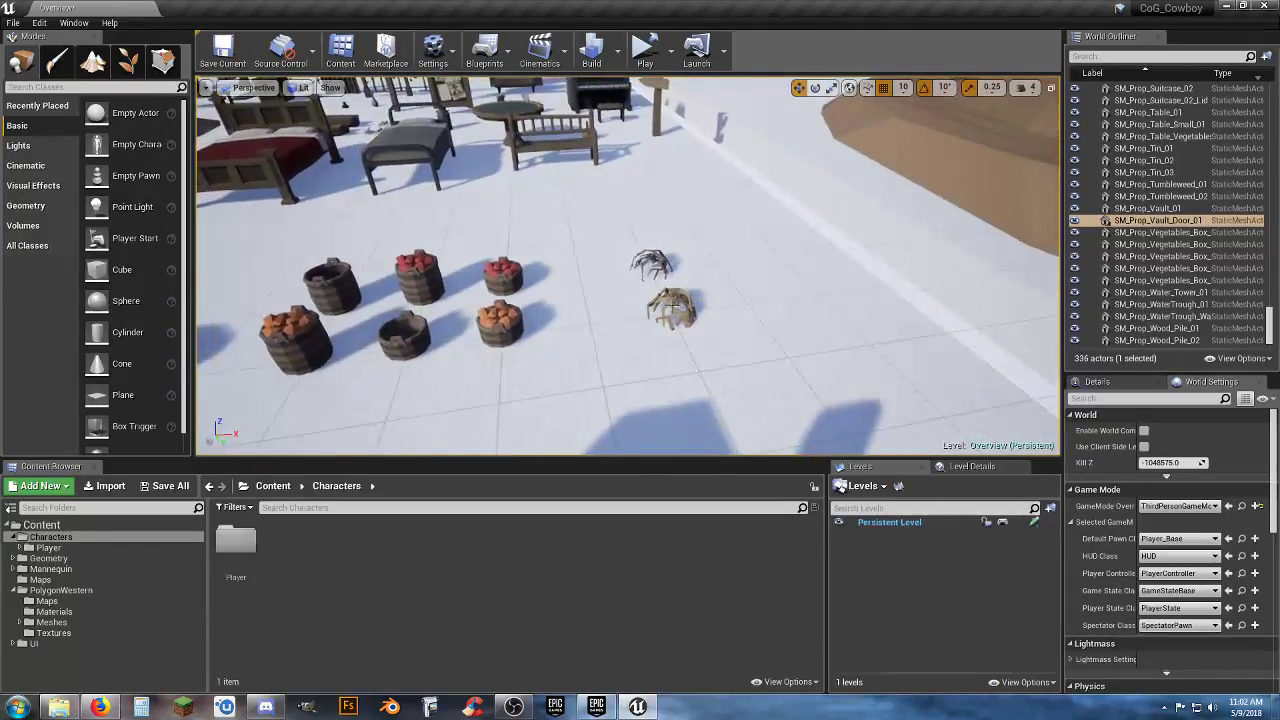
Raise the two tumbleweed props near the vegetable barrels so they sit above the ground
{"action": "left_click", "coordinate": [670, 290]}
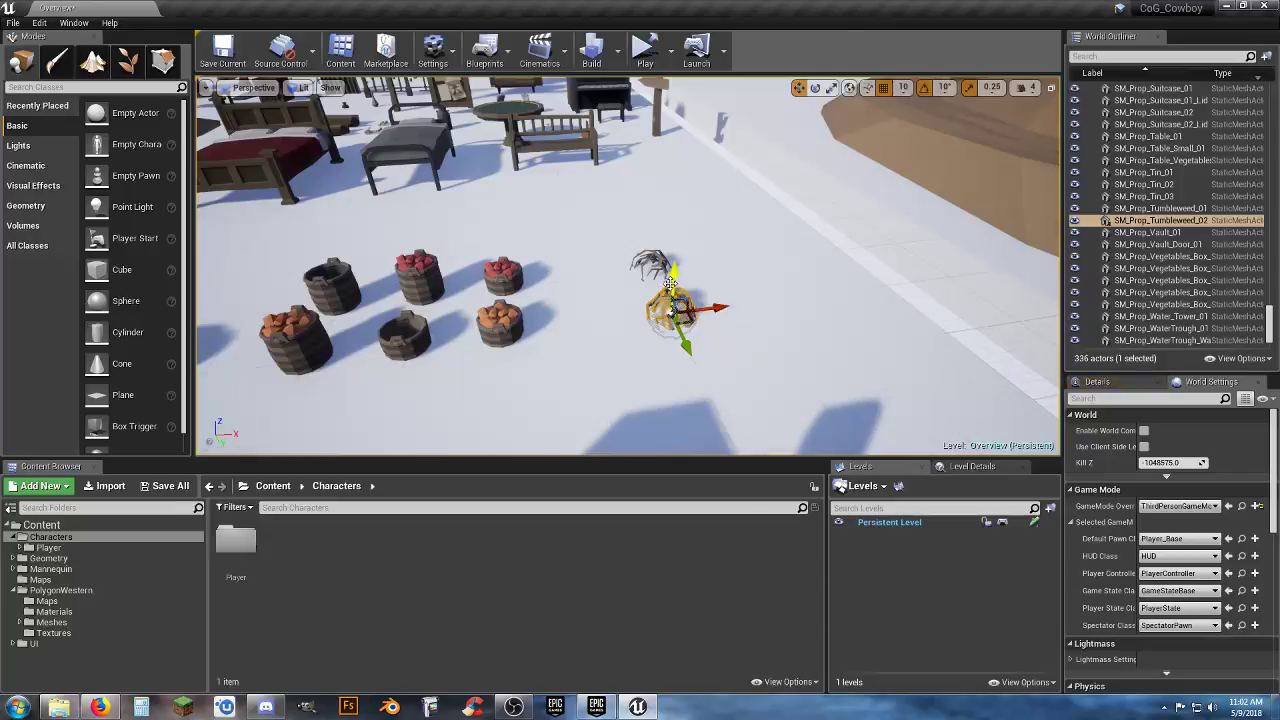
{"action": "right_click_drag", "start_coordinate": [715, 262], "coordinate": [750, 262]}
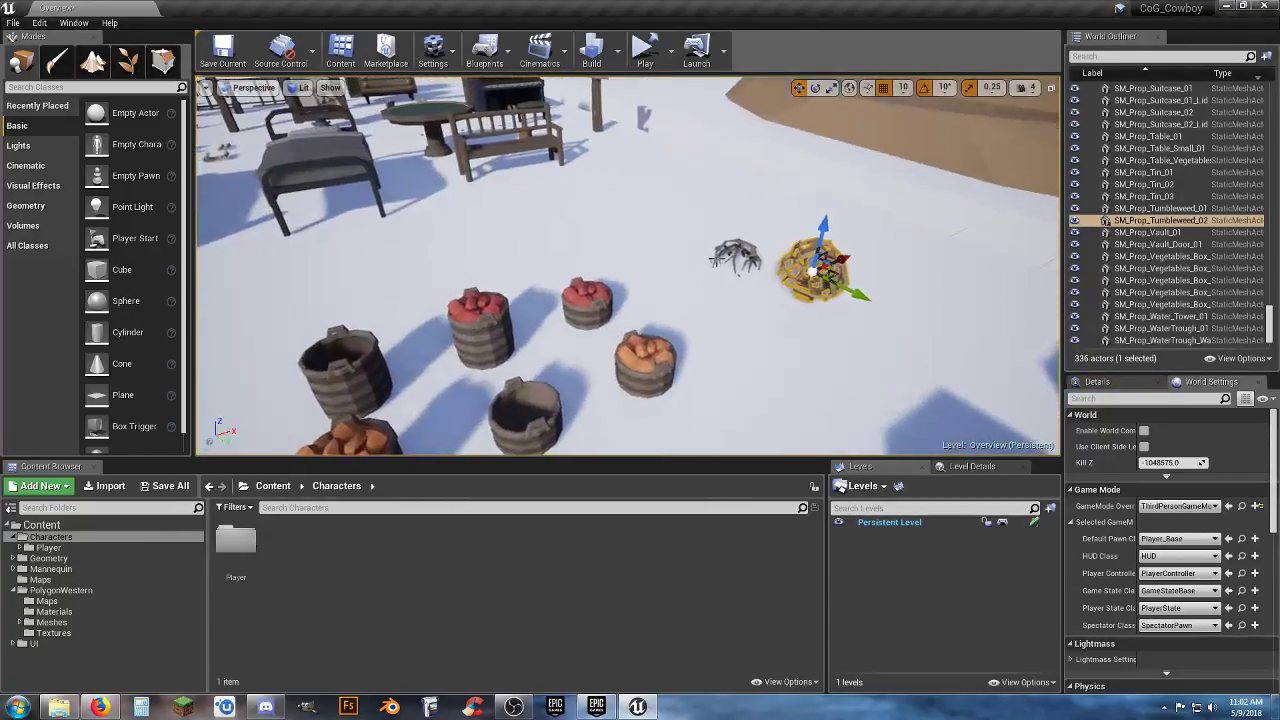
{"action": "left_click", "coordinate": [738, 264]}
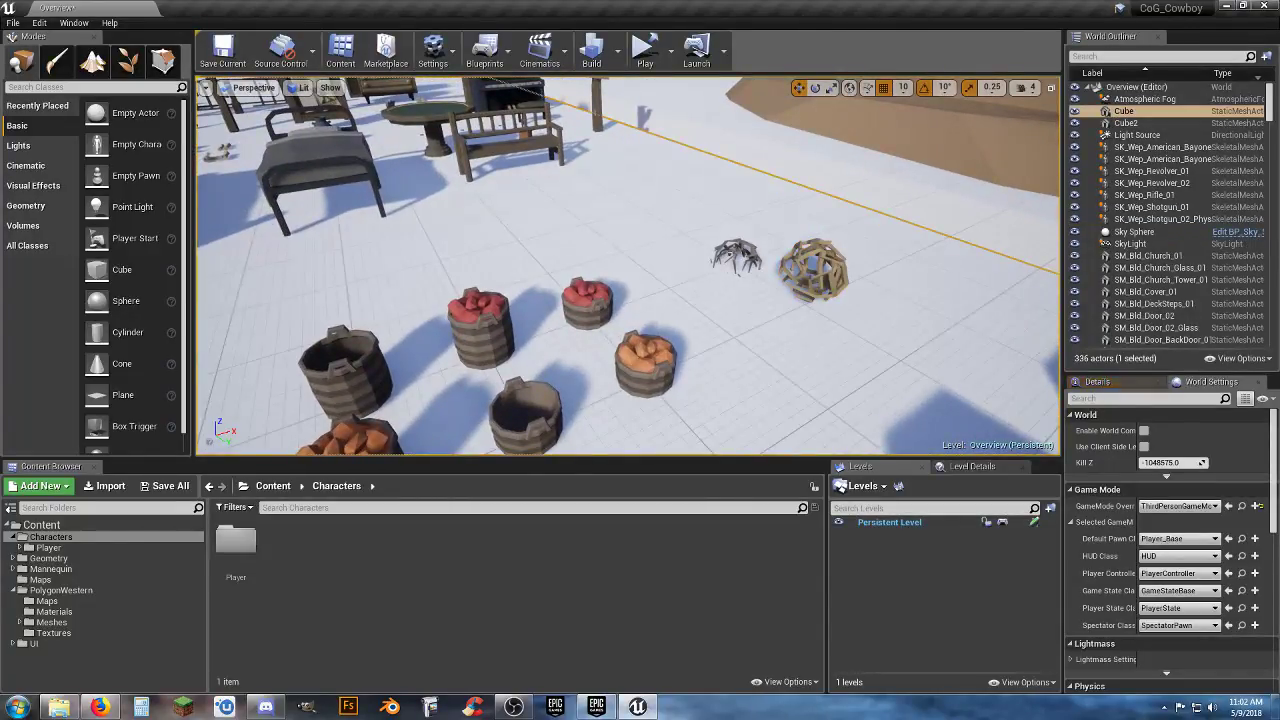
{"action": "left_click", "coordinate": [737, 258]}
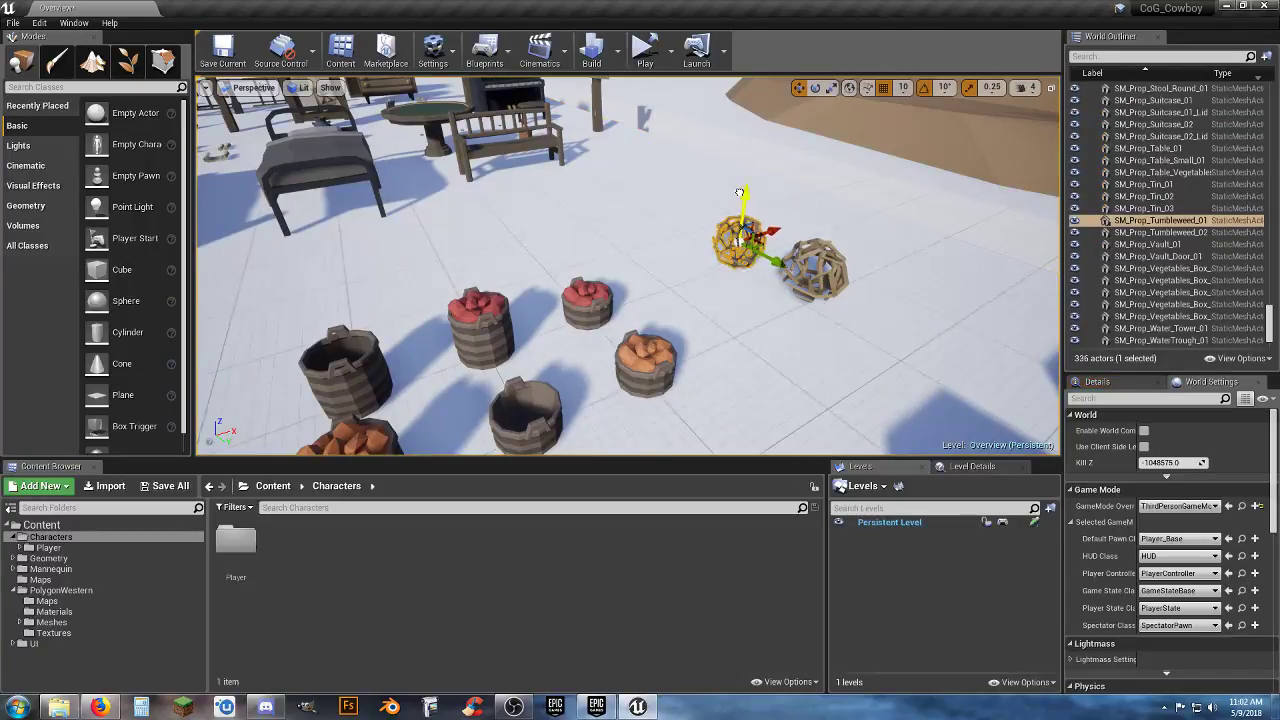
{"action": "right_click_drag", "start_coordinate": [740, 182], "coordinate": [650, 190]}
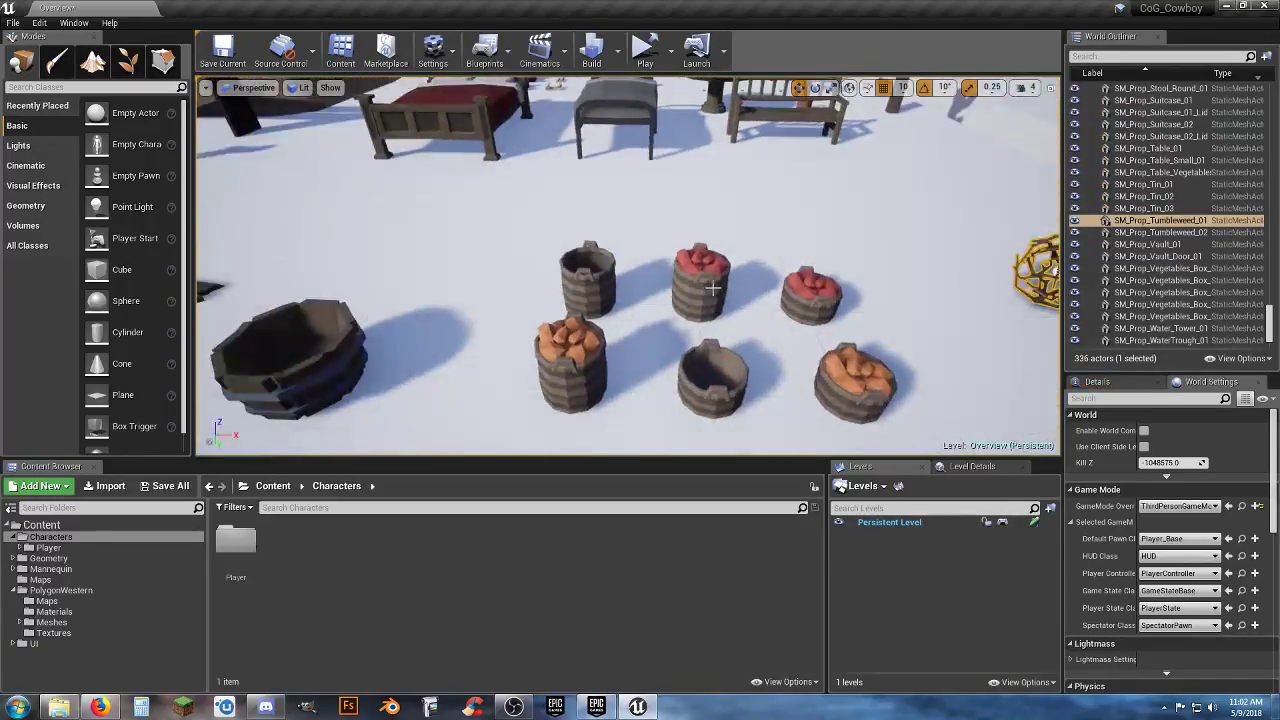
Examine the level's furniture, small ground props, gallows, wooden platform and building interiors
{"action": "right_click_drag", "start_coordinate": [713, 288], "coordinate": [650, 106]}
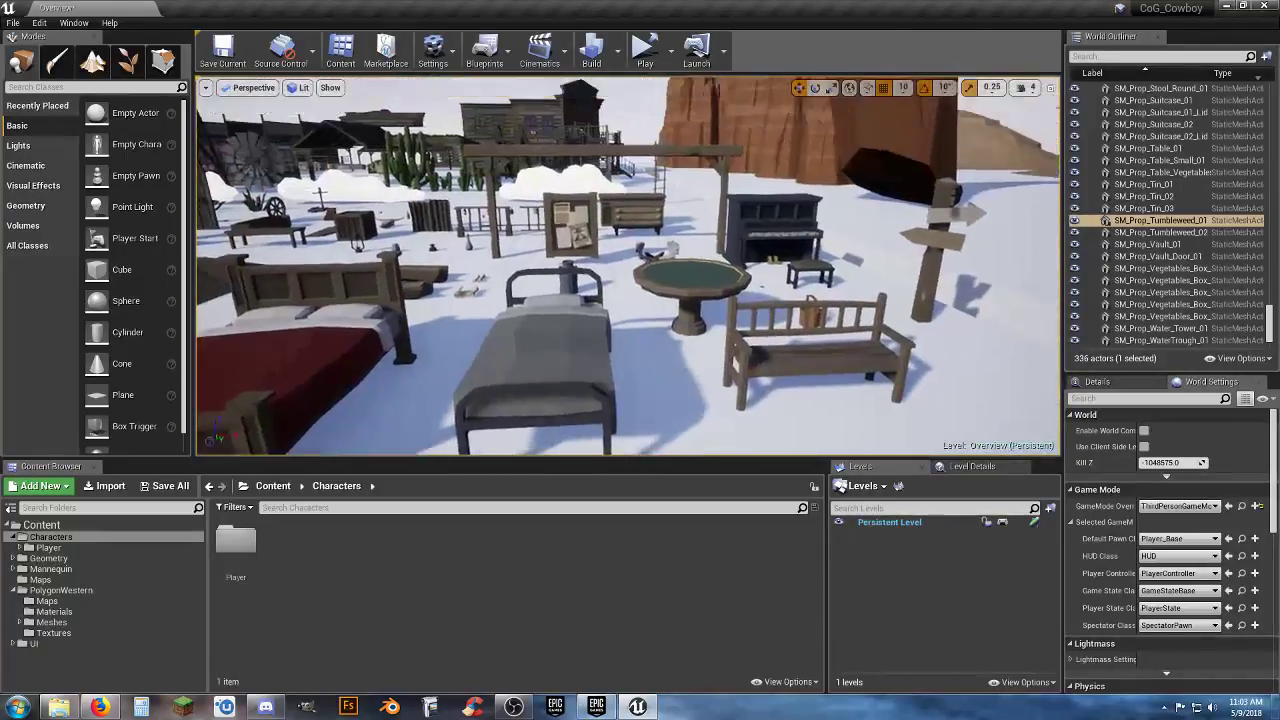
{"action": "key", "text": "w"}
{"action": "right_click_drag", "start_coordinate": [650, 106], "coordinate": [575, 112]}
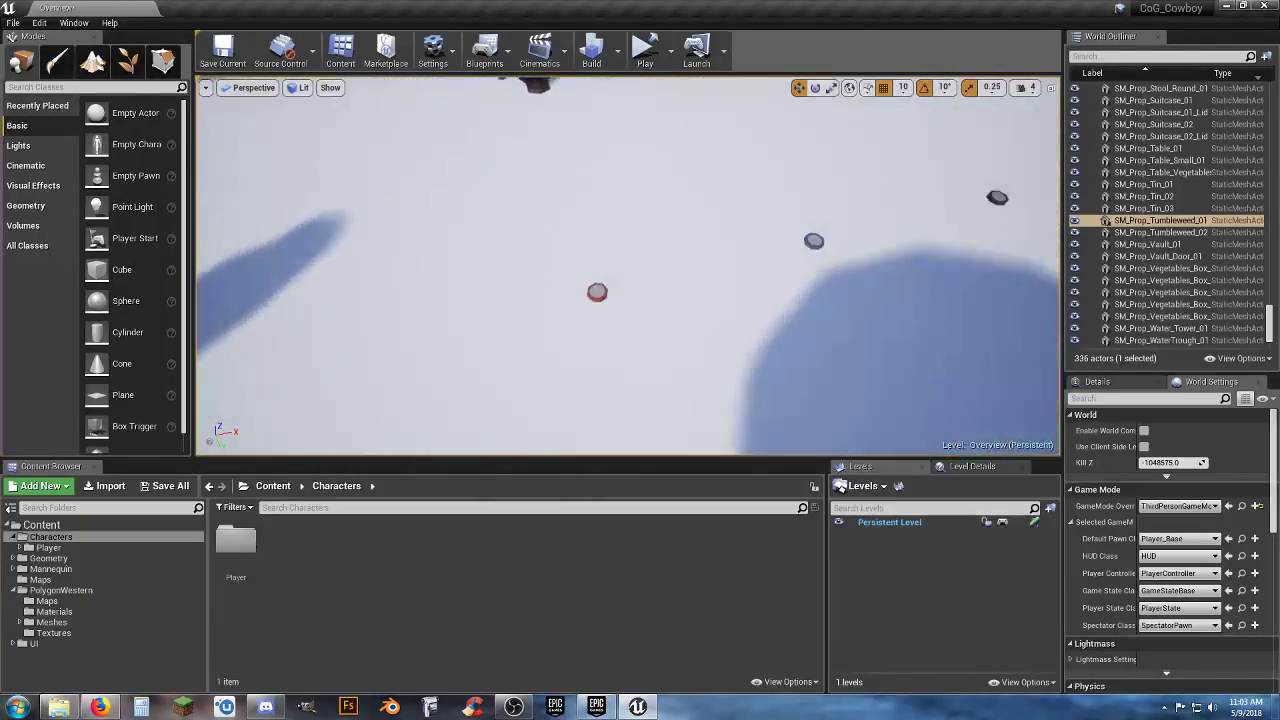
{"action": "right_click_drag", "start_coordinate": [628, 265], "coordinate": [565, 262]}
{"action": "key", "text": "s"}
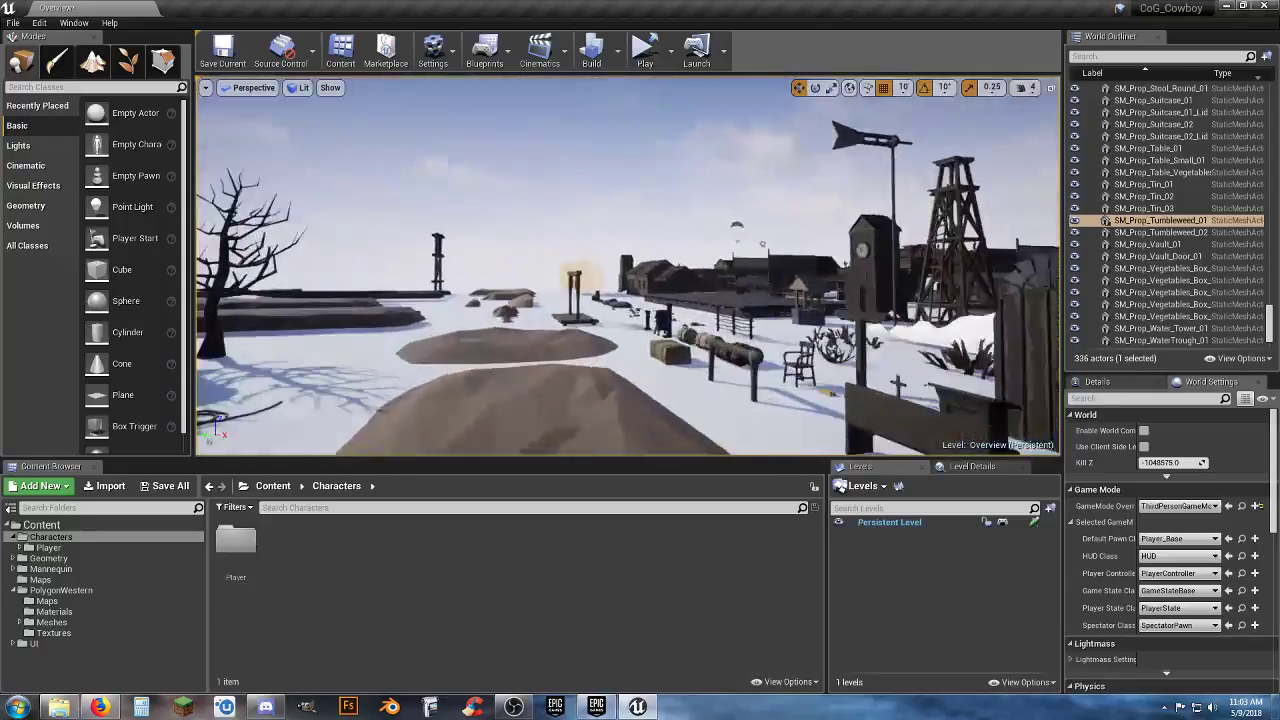
{"action": "right_click_drag", "start_coordinate": [628, 265], "coordinate": [740, 335]}
{"action": "key", "text": "w"}
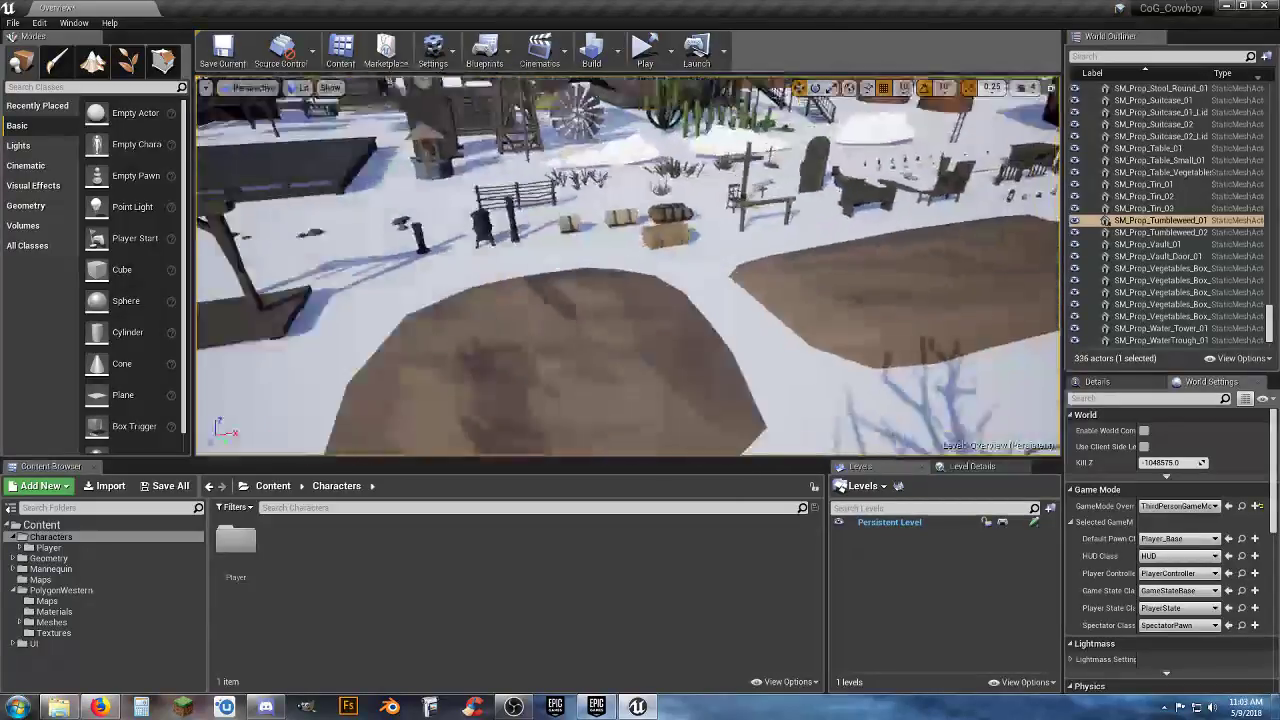
{"action": "right_click_drag", "start_coordinate": [628, 265], "coordinate": [560, 262]}
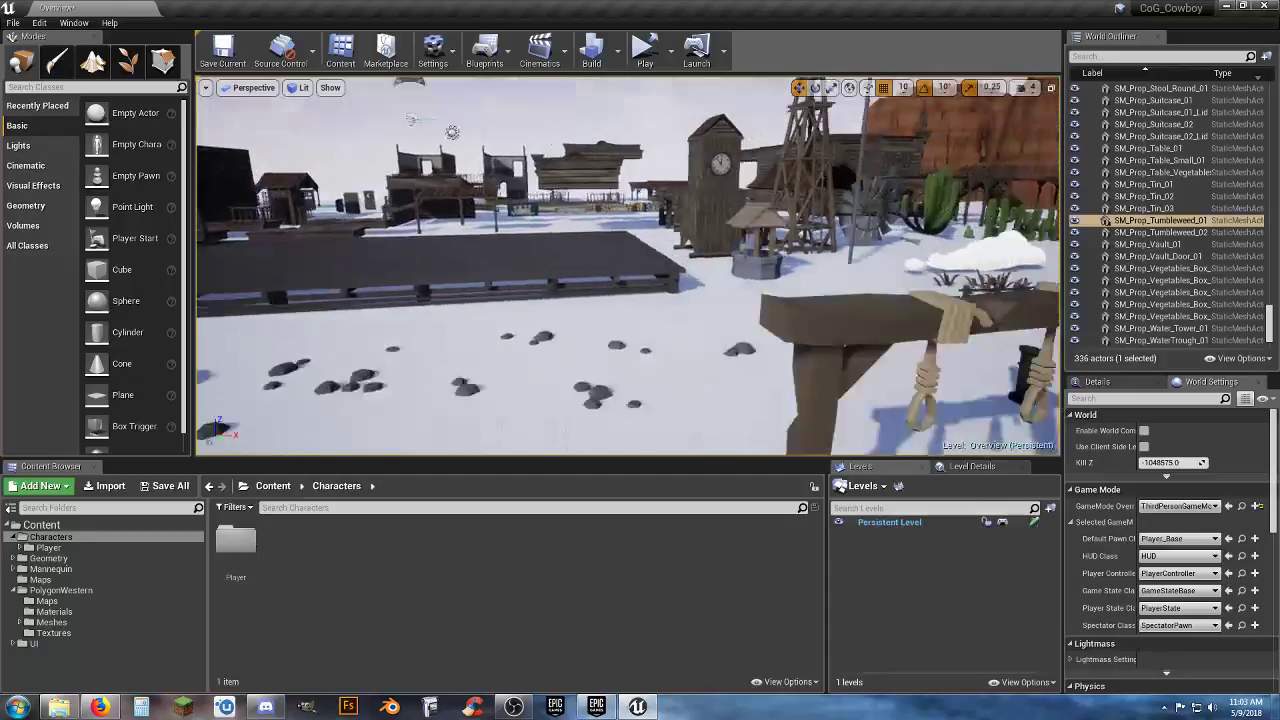
{"action": "key", "text": "w"}
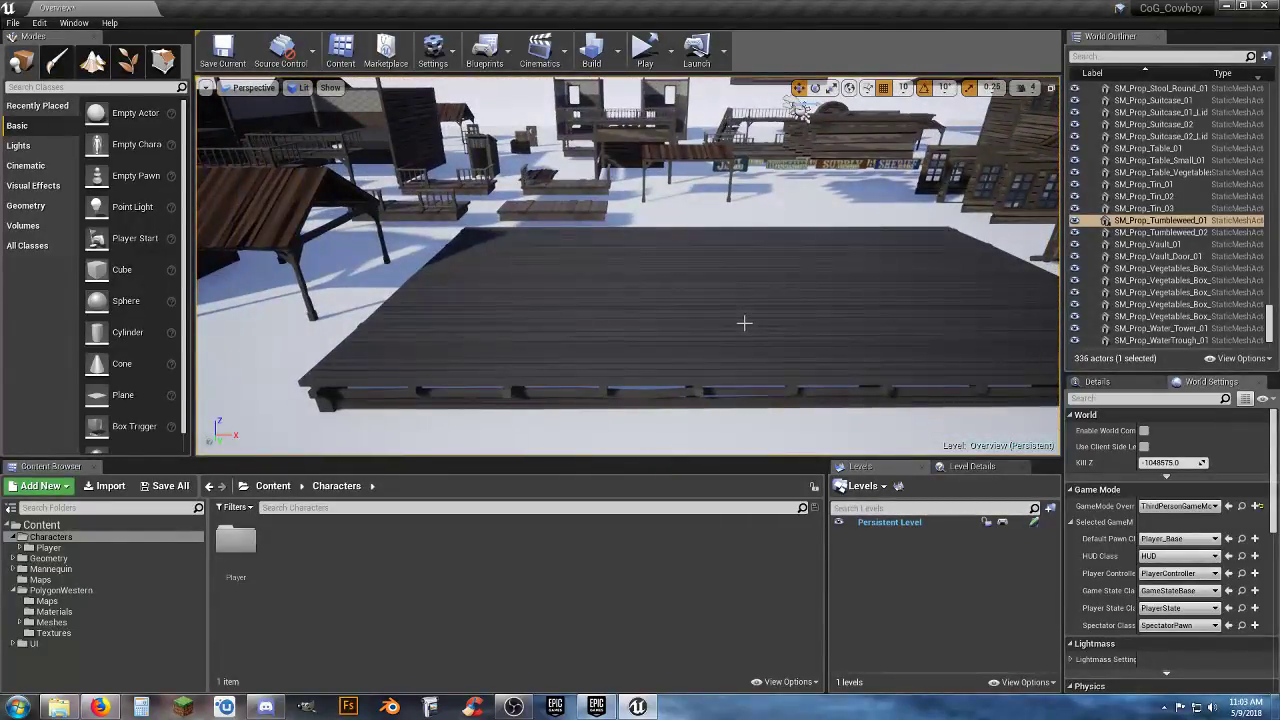
{"action": "key", "text": "a"}
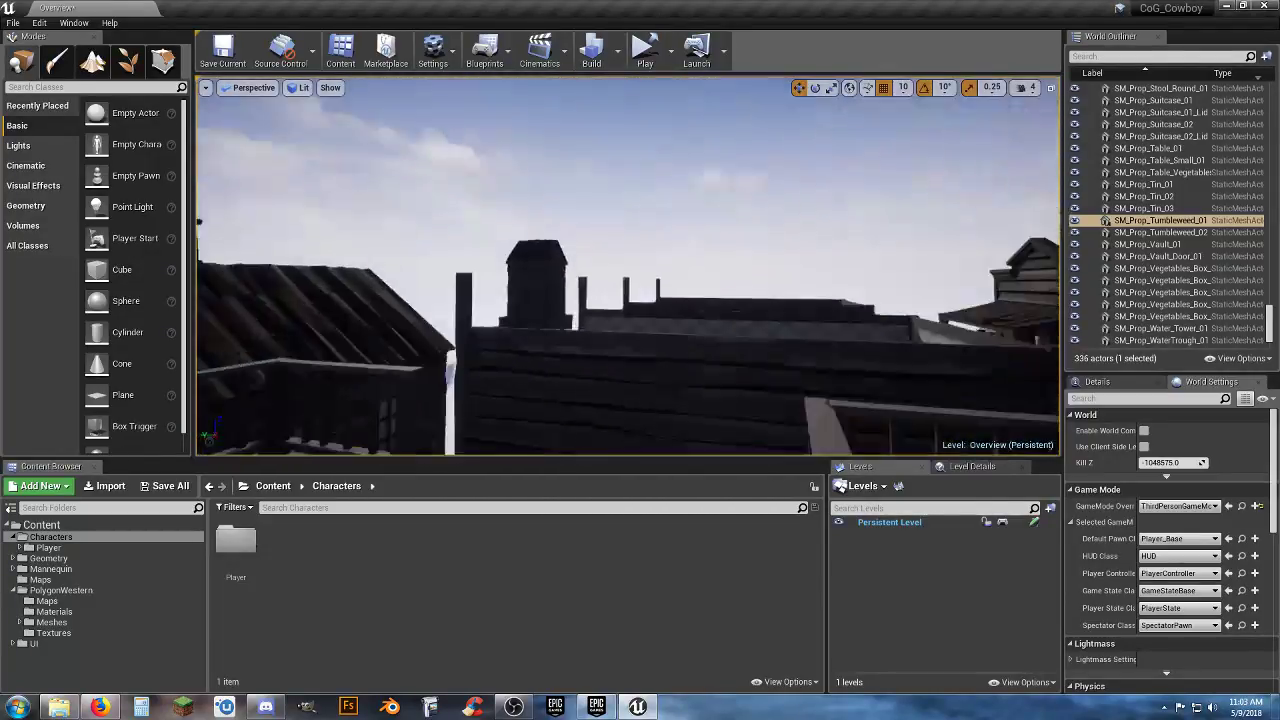
{"action": "key", "text": "w"}
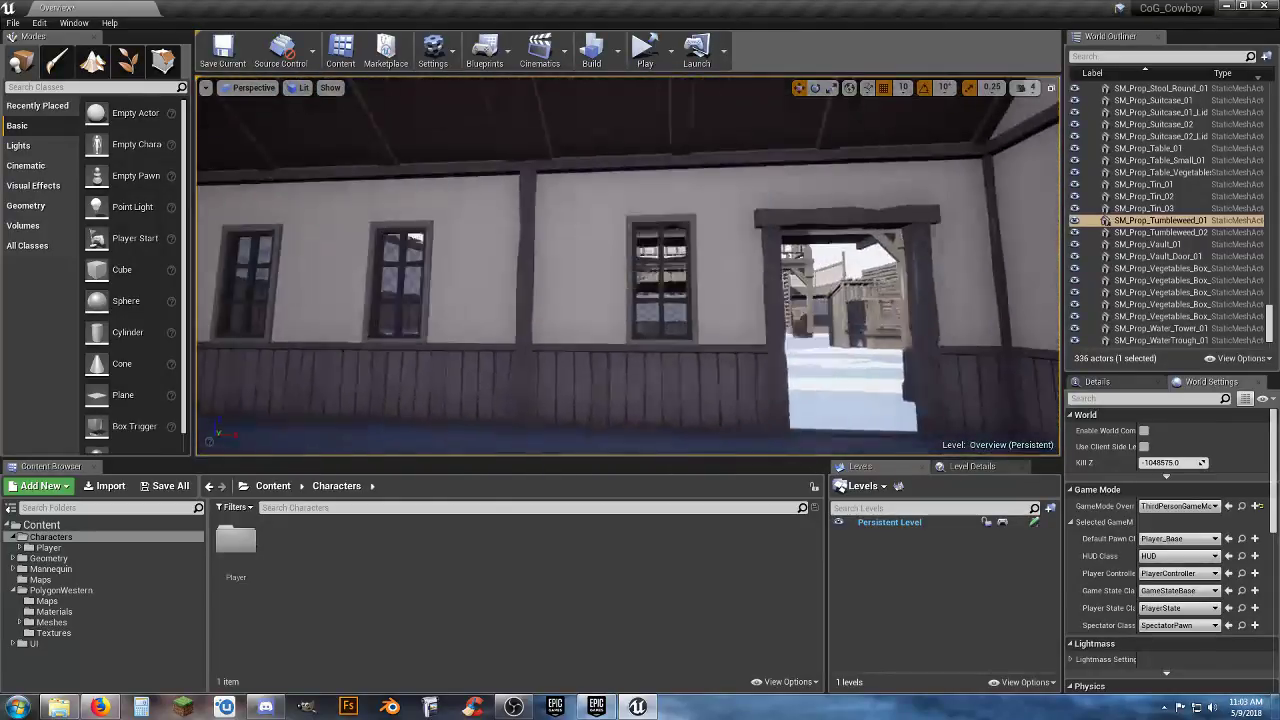
{"action": "key", "text": "w"}
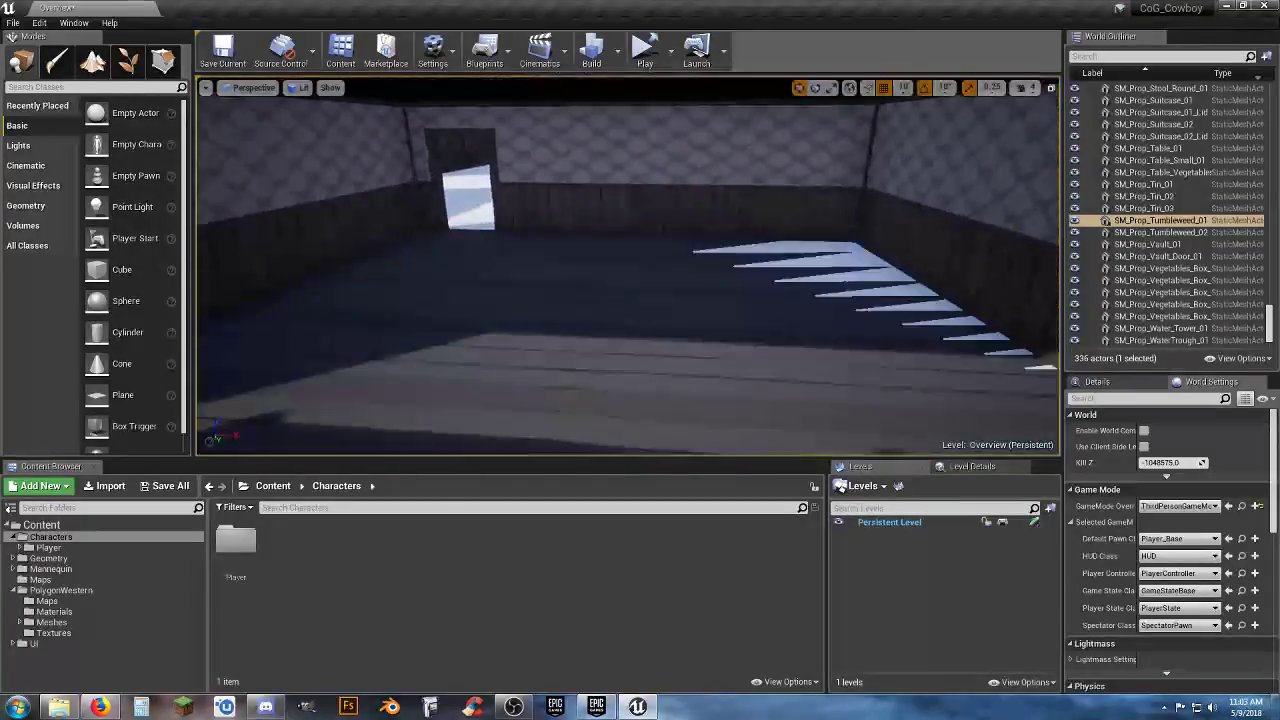
Raise the SM_Bld_Large_01 building slightly so its floor clears the ground
{"action": "left_click", "coordinate": [514, 235]}
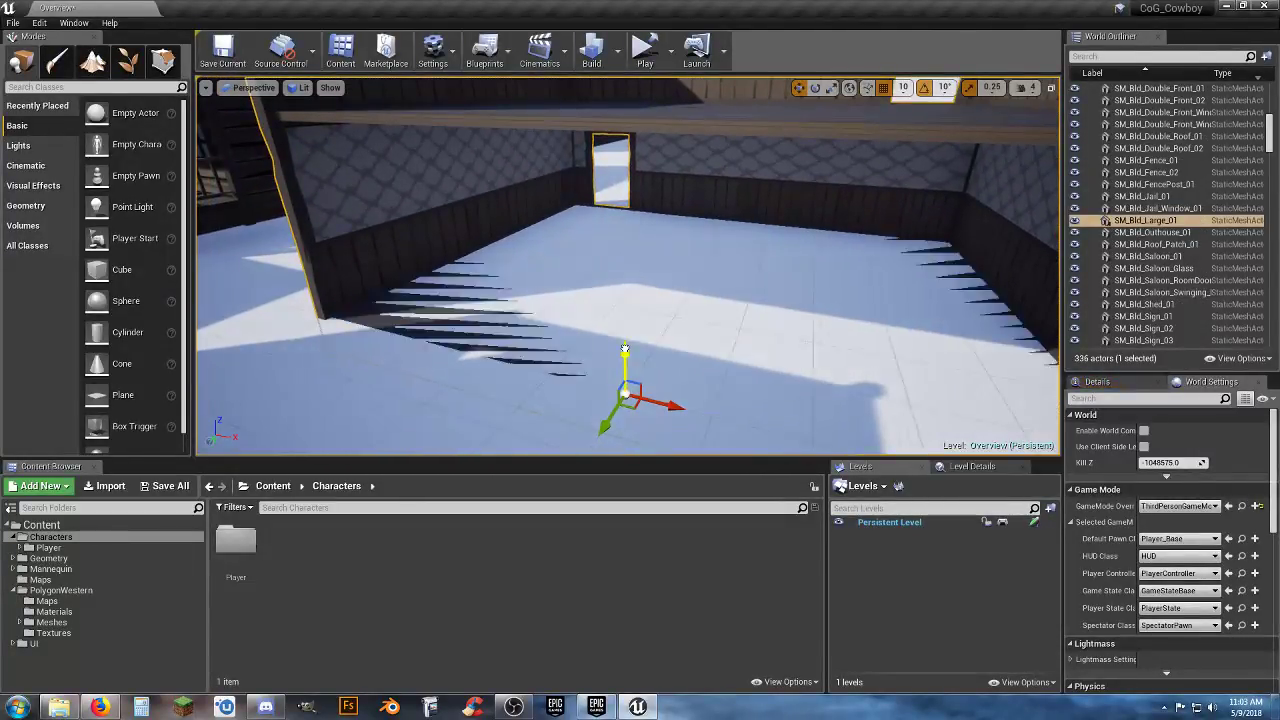
{"action": "right_click_drag", "start_coordinate": [626, 332], "coordinate": [520, 340]}
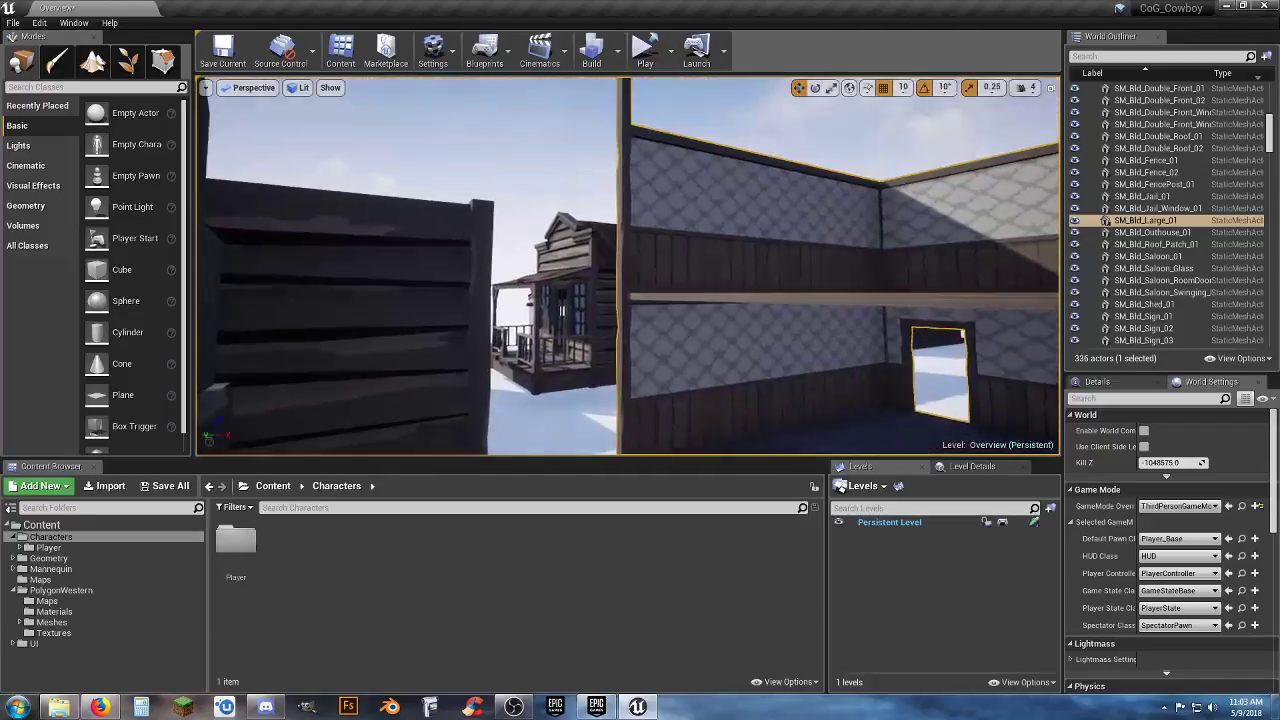
Examine the large building's interior, the balconied two-storey interior and the overall layout of the Overview map
{"action": "right_click_drag", "start_coordinate": [628, 266], "coordinate": [600, 262]}
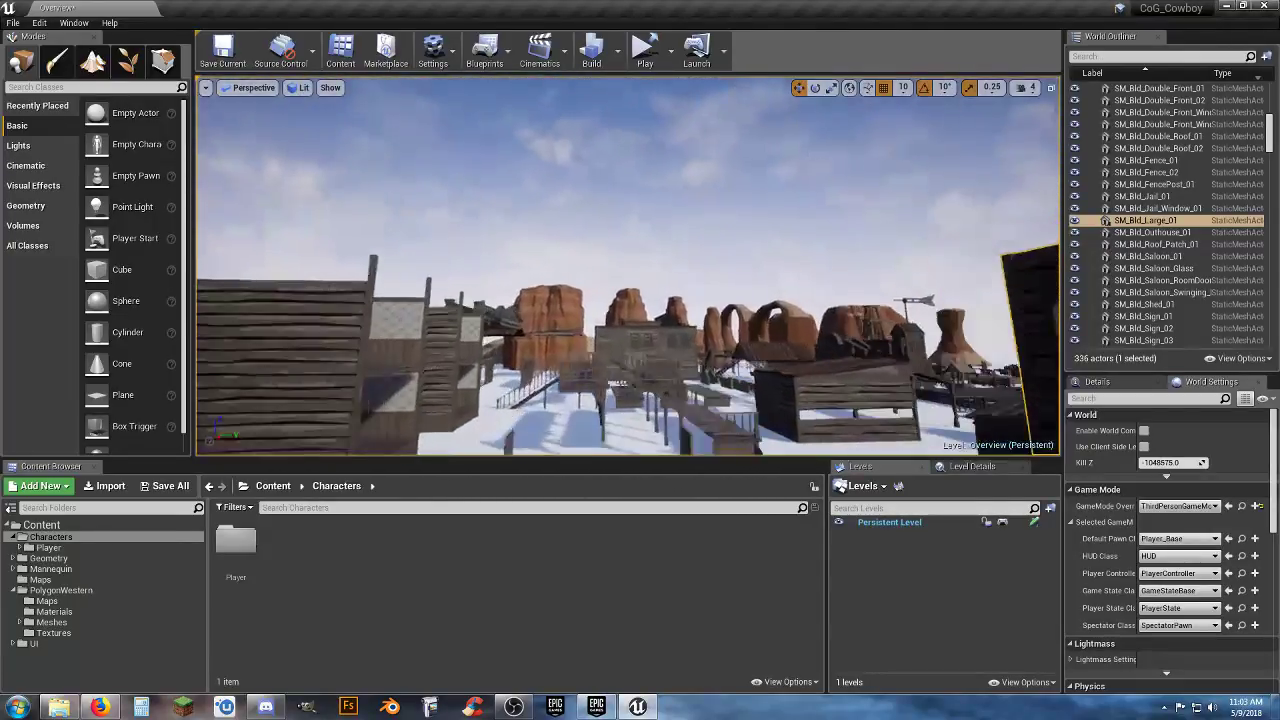
{"action": "right_click_drag", "start_coordinate": [628, 266], "coordinate": [640, 205]}
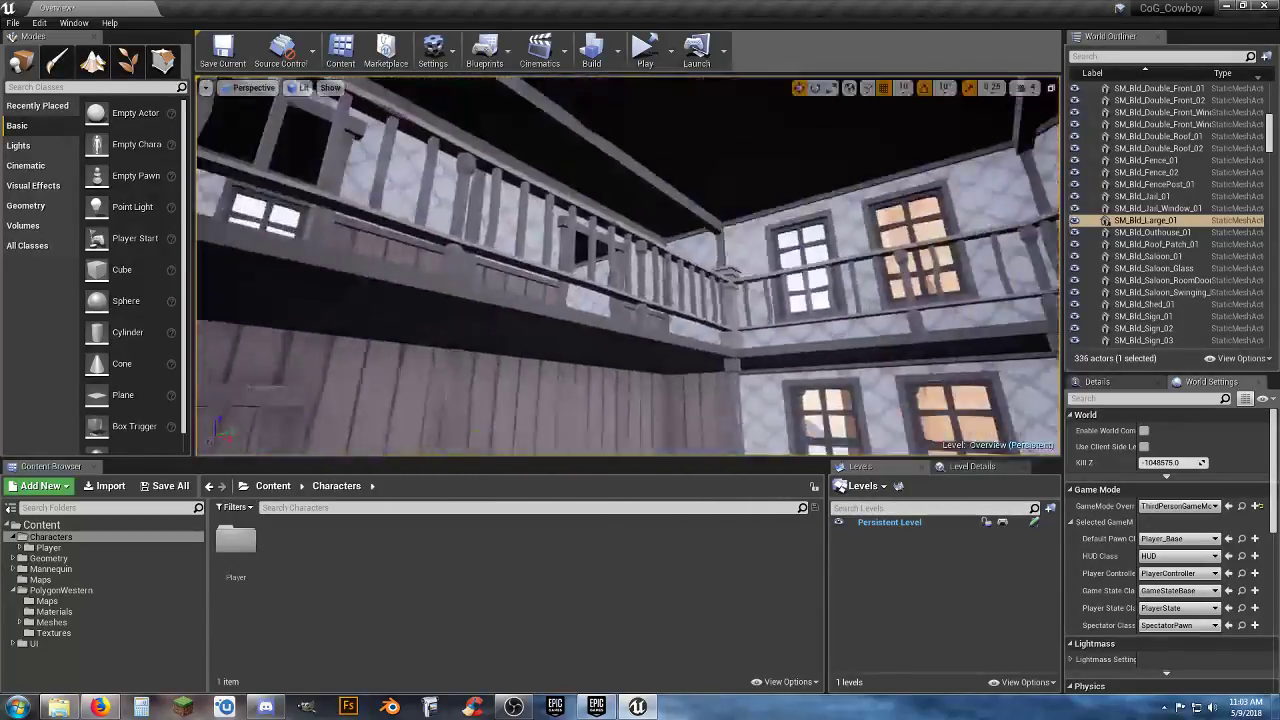
{"action": "mouse_move", "coordinate": [628, 266]}
{"action": "right_mouse_down"}
{"action": "mouse_move", "coordinate": [628, 240]}
{"action": "mouse_move", "coordinate": [670, 262]}
{"action": "mouse_move", "coordinate": [628, 270]}
{"action": "right_mouse_up"}
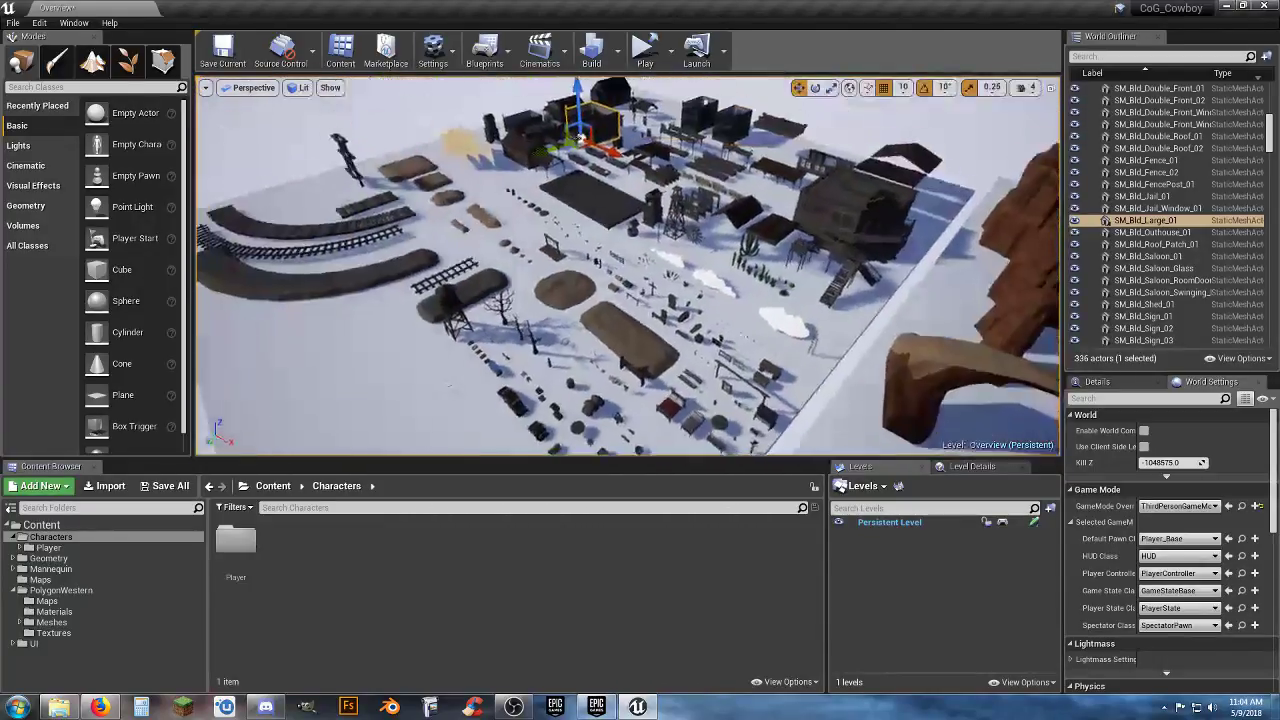
{"action": "right_click_drag", "start_coordinate": [628, 266], "coordinate": [677, 330]}
{"action": "key", "text": "w"}
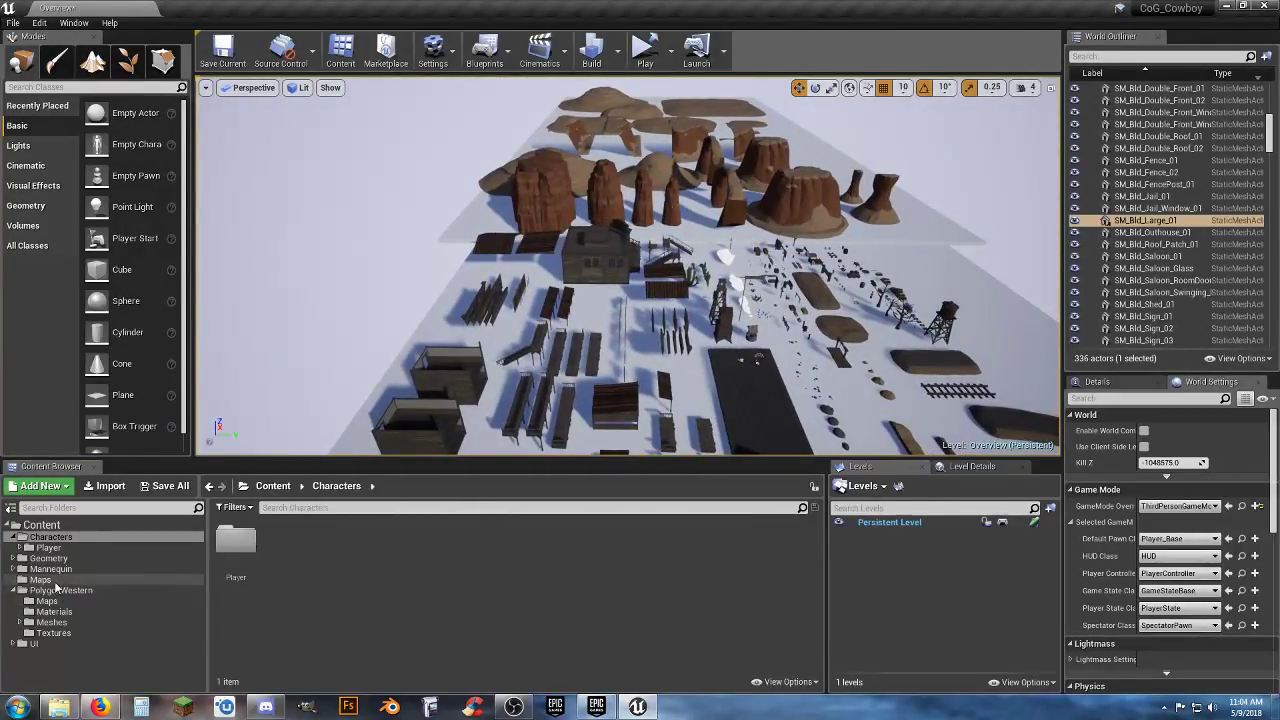
Open the Demonstration map from the PolygonWestern Maps folder without saving the changes to Overview
{"action": "left_click", "coordinate": [42, 580]}
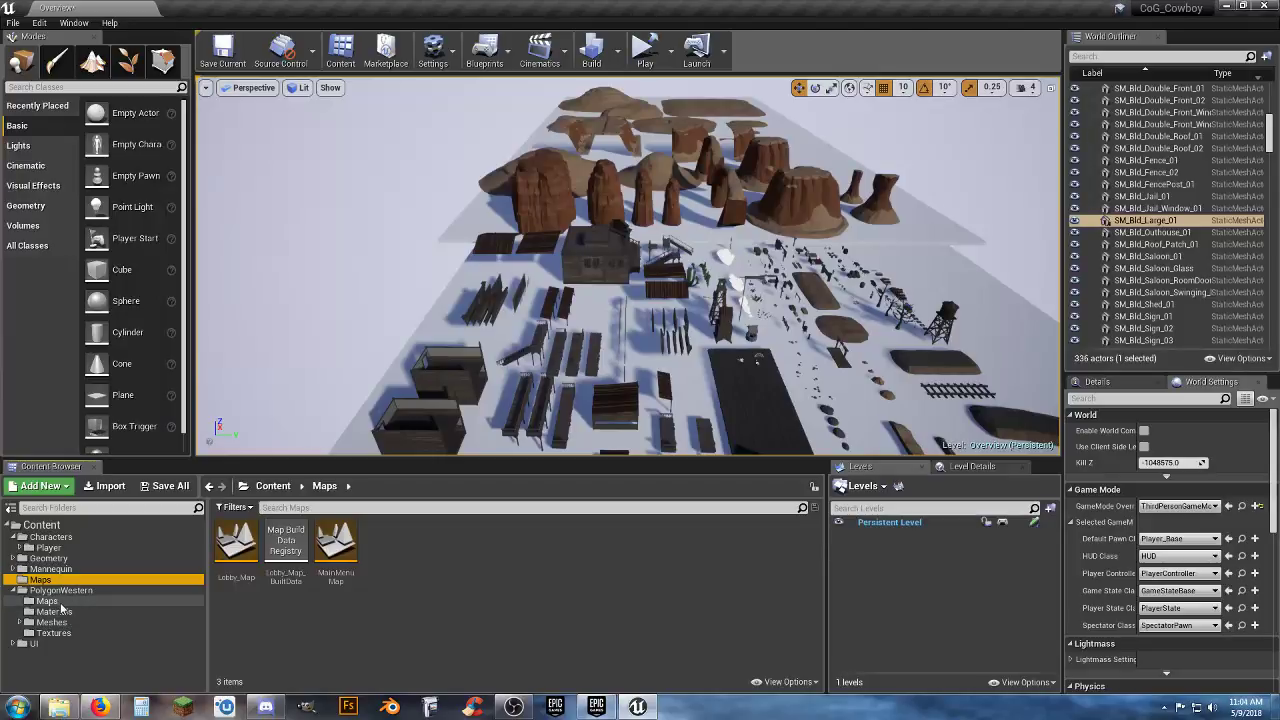
{"action": "left_click", "coordinate": [120, 603]}
{"action": "double_click", "coordinate": [235, 545]}
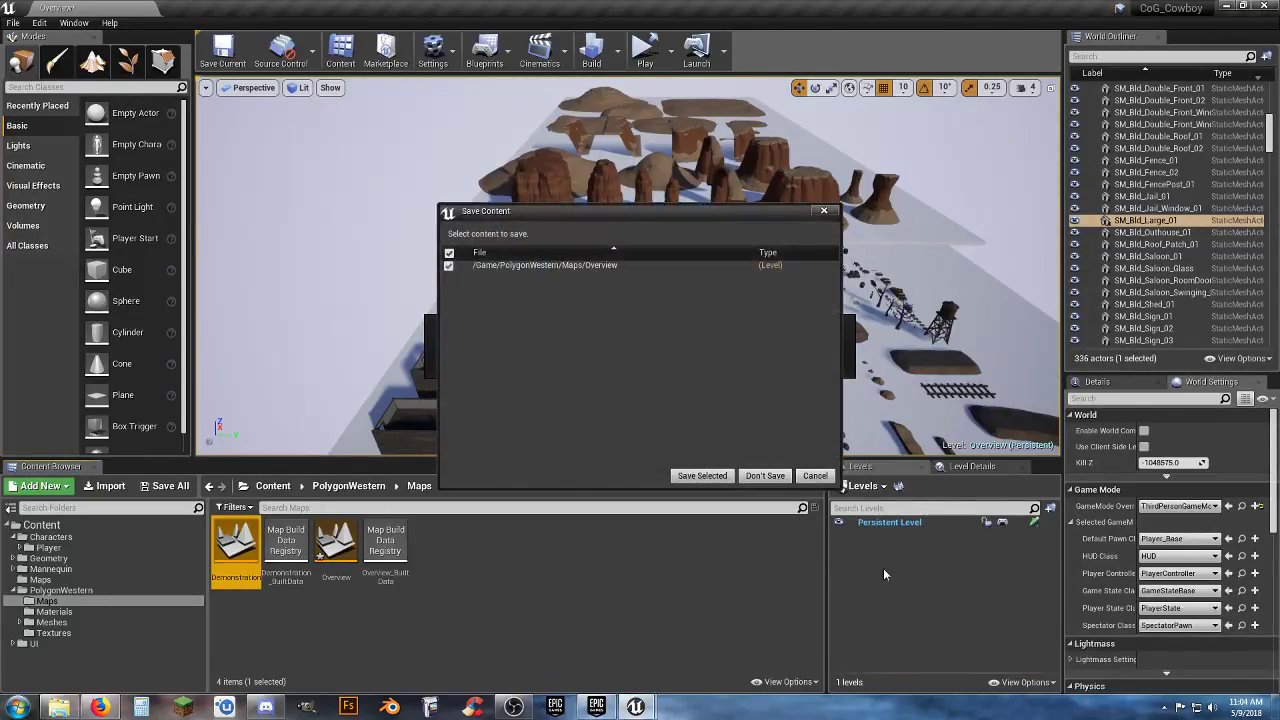
{"action": "left_click", "coordinate": [764, 475]}
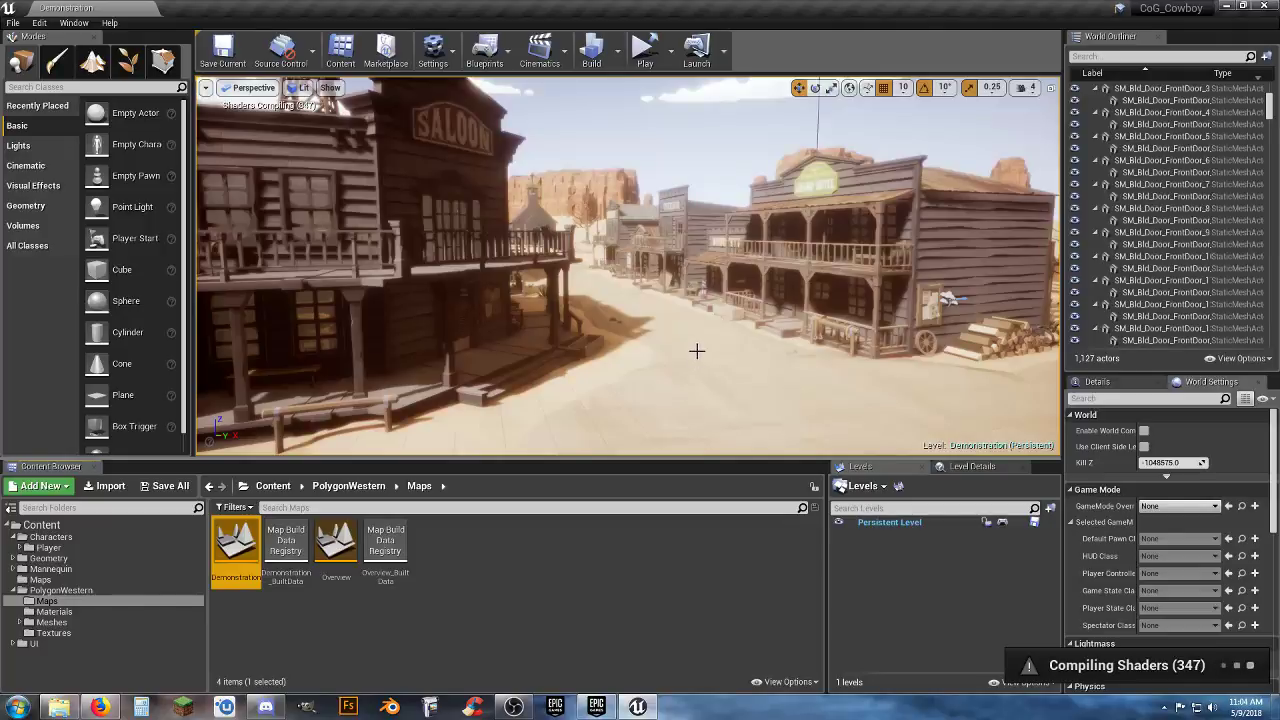
Examine the Demonstration level's town street and the surrounding canyon with the rock arch and railway
{"action": "right_click_drag", "start_coordinate": [703, 316], "coordinate": [286, 302]}
{"action": "key", "text": "w"}
{"action": "key", "text": "s"}
{"action": "key", "text": "w"}
{"action": "key", "text": "s"}
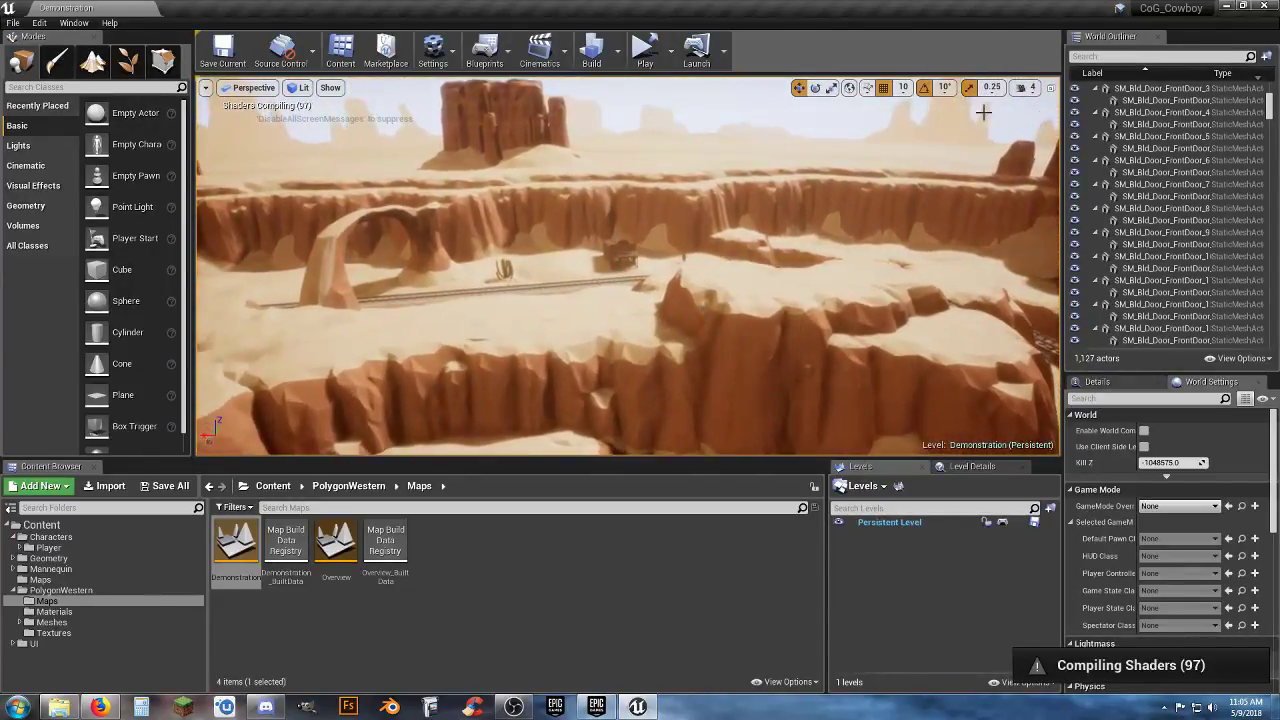
Raise the viewport camera speed to 6 and survey the town's buildings, desert rock formations, gallows and supply store
{"action": "left_click", "coordinate": [1026, 87]}
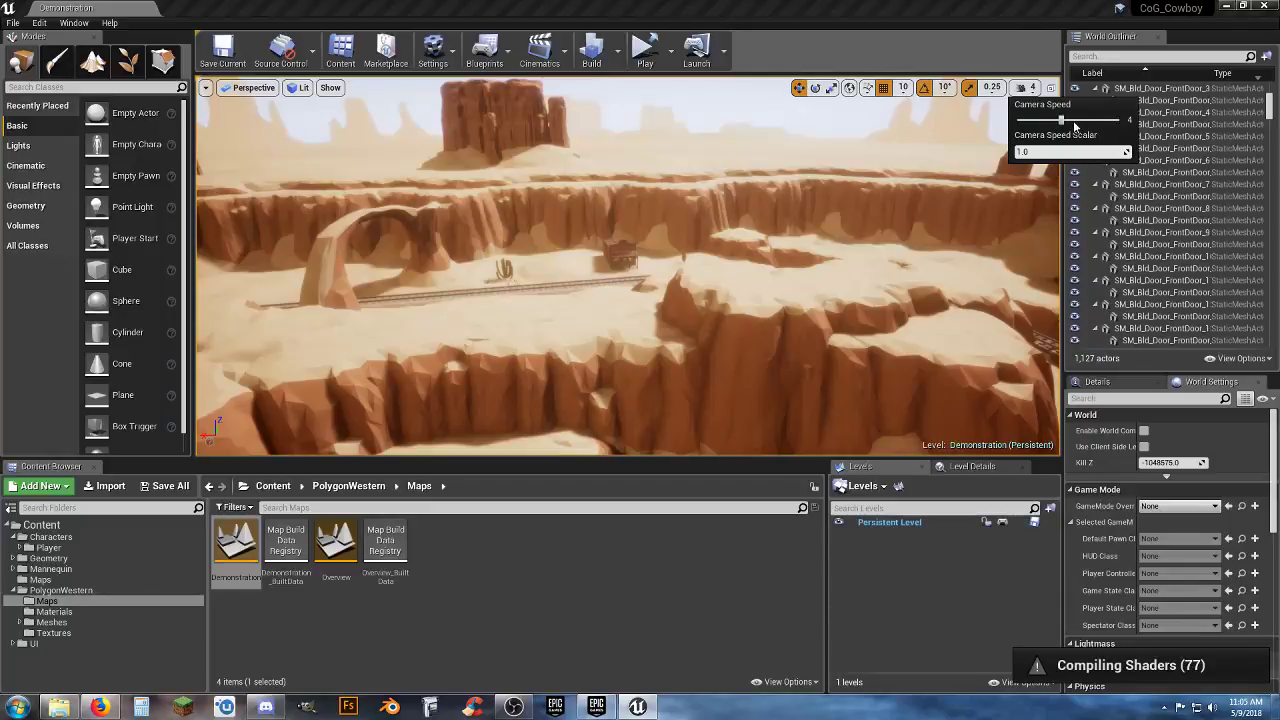
{"action": "left_click_drag", "start_coordinate": [1060, 120], "coordinate": [1090, 120]}
{"action": "right_click_drag", "start_coordinate": [800, 250], "coordinate": [830, 268]}
{"action": "right_click_drag", "start_coordinate": [628, 266], "coordinate": [889, 212]}
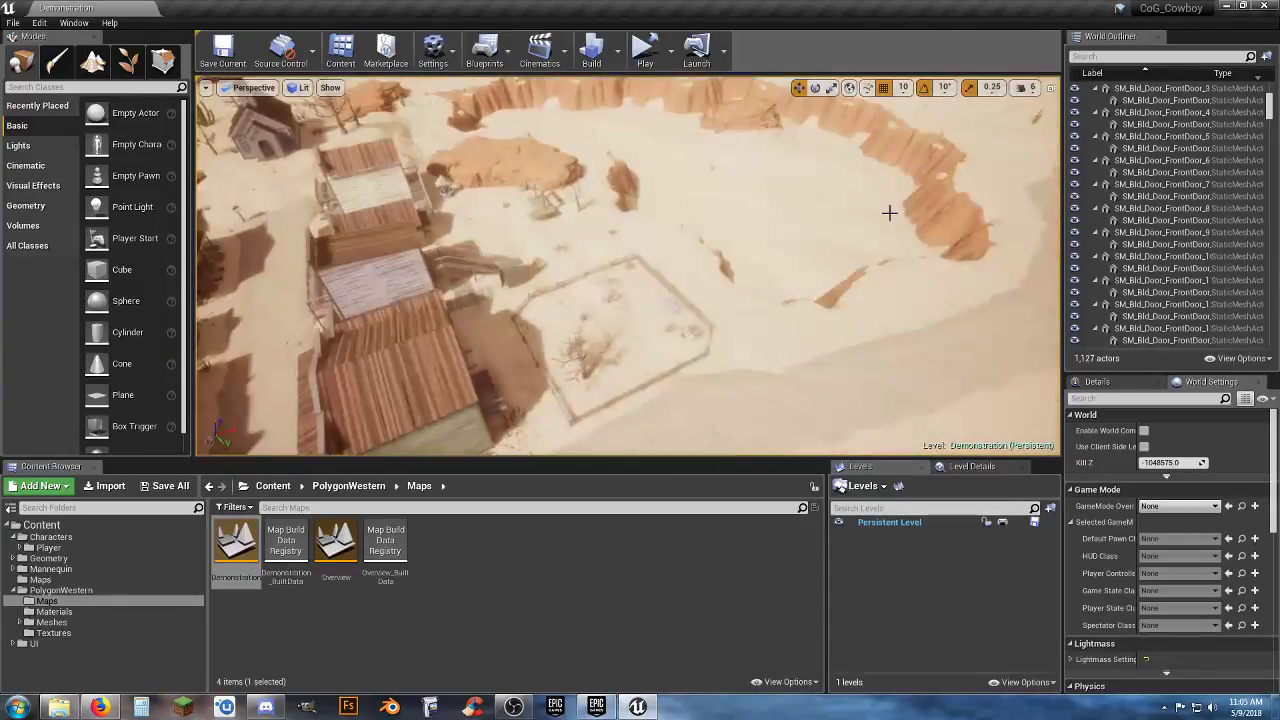
{"action": "right_click_drag", "start_coordinate": [628, 266], "coordinate": [730, 200]}
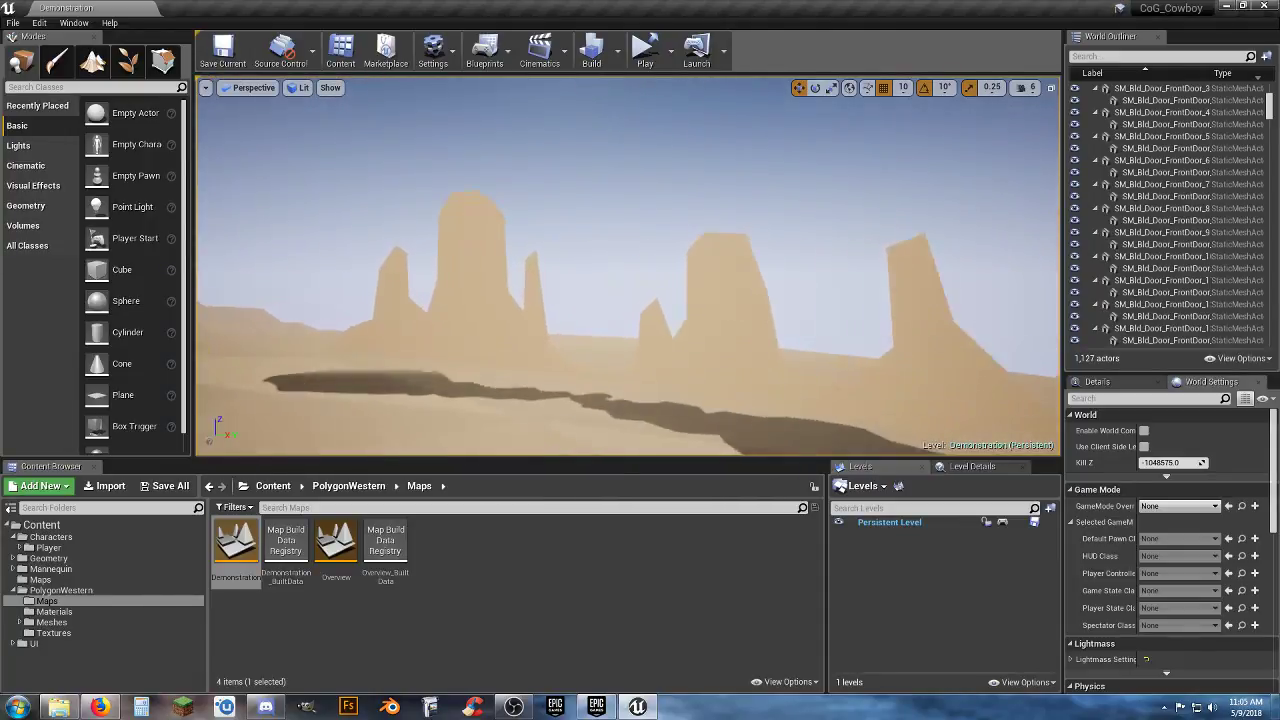
{"action": "right_click_drag", "start_coordinate": [628, 265], "coordinate": [620, 300]}
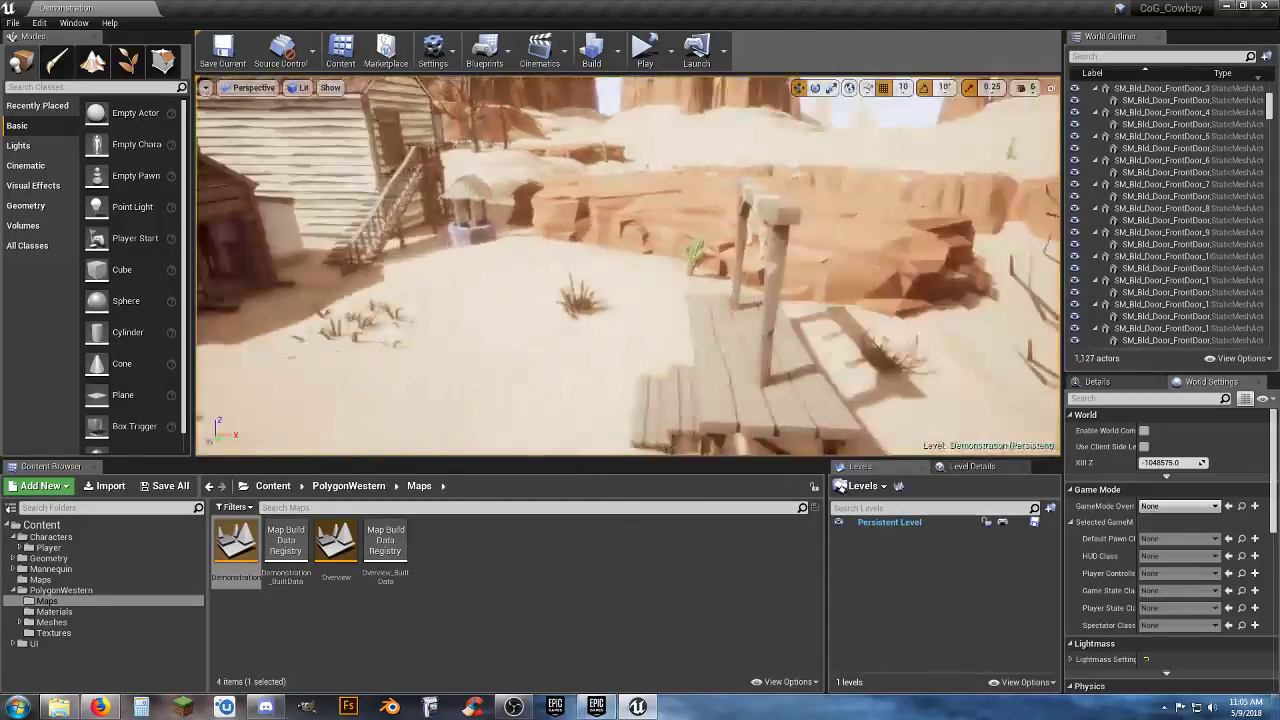
{"action": "right_click_drag", "start_coordinate": [760, 265], "coordinate": [530, 250]}
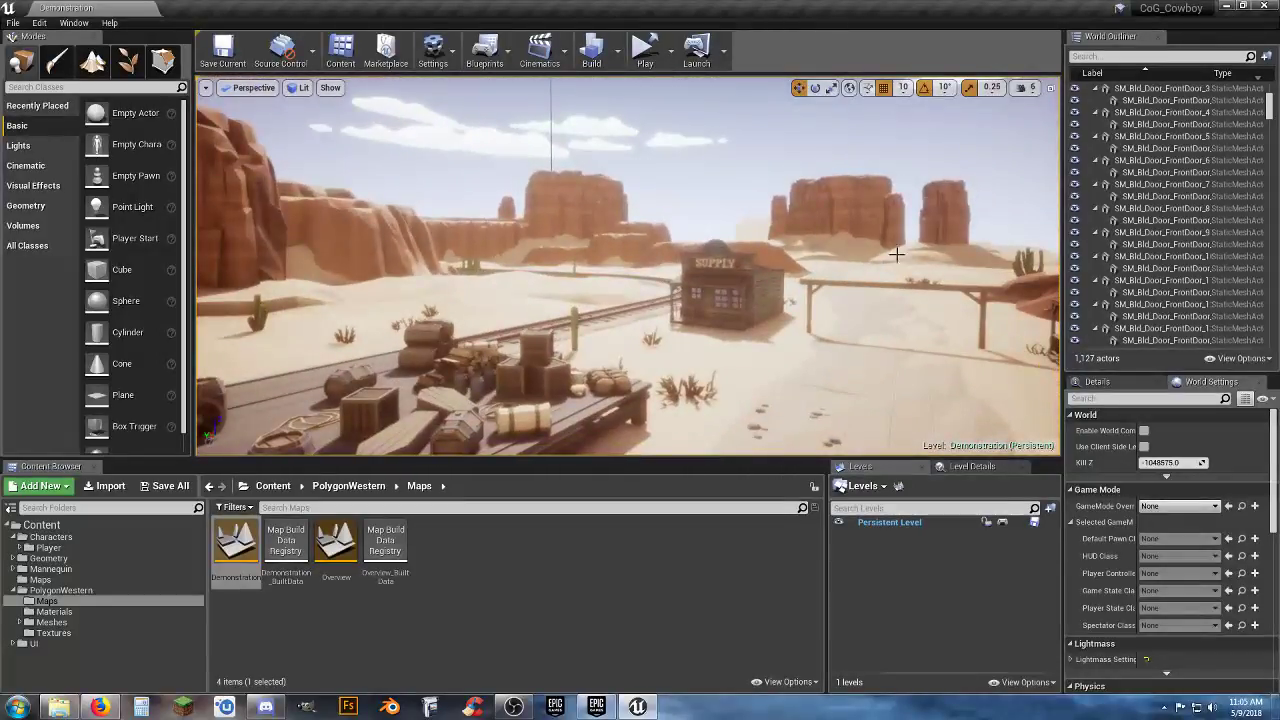
Set the Demonstration level's GameMode Override to ThirdPersonGameMode
{"action": "left_click", "coordinate": [1177, 506]}
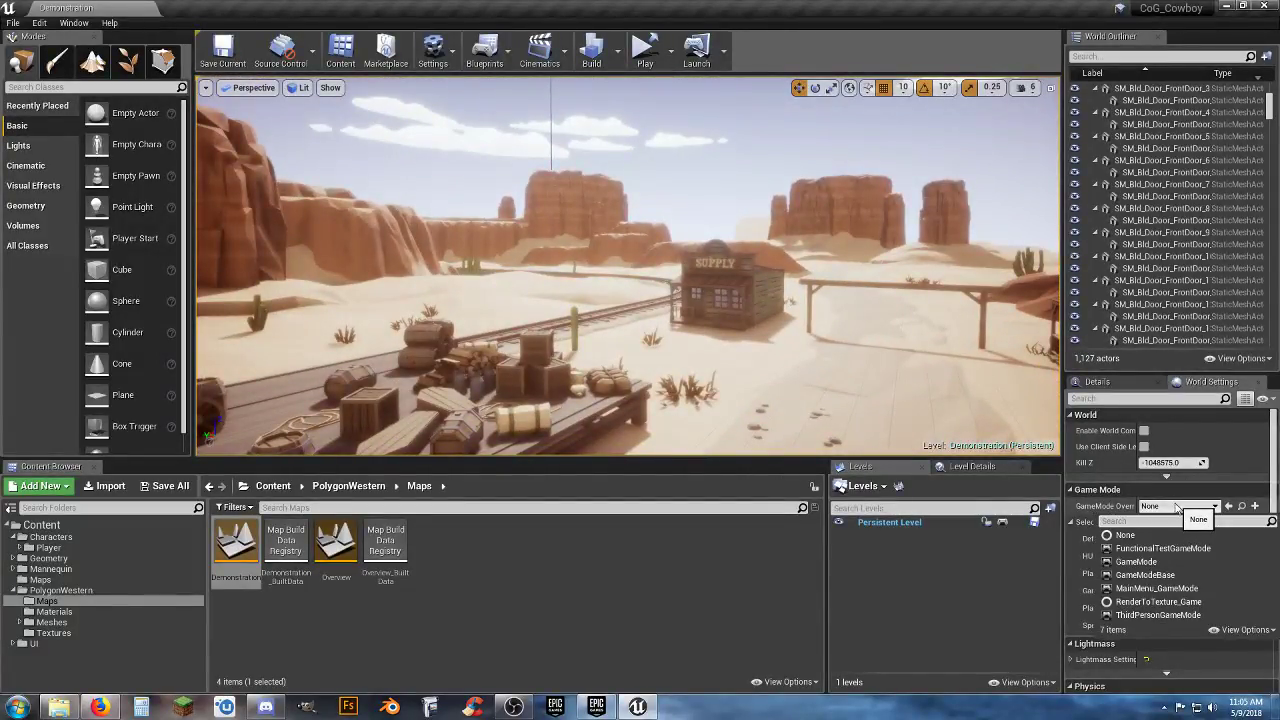
{"action": "left_click", "coordinate": [1158, 614]}
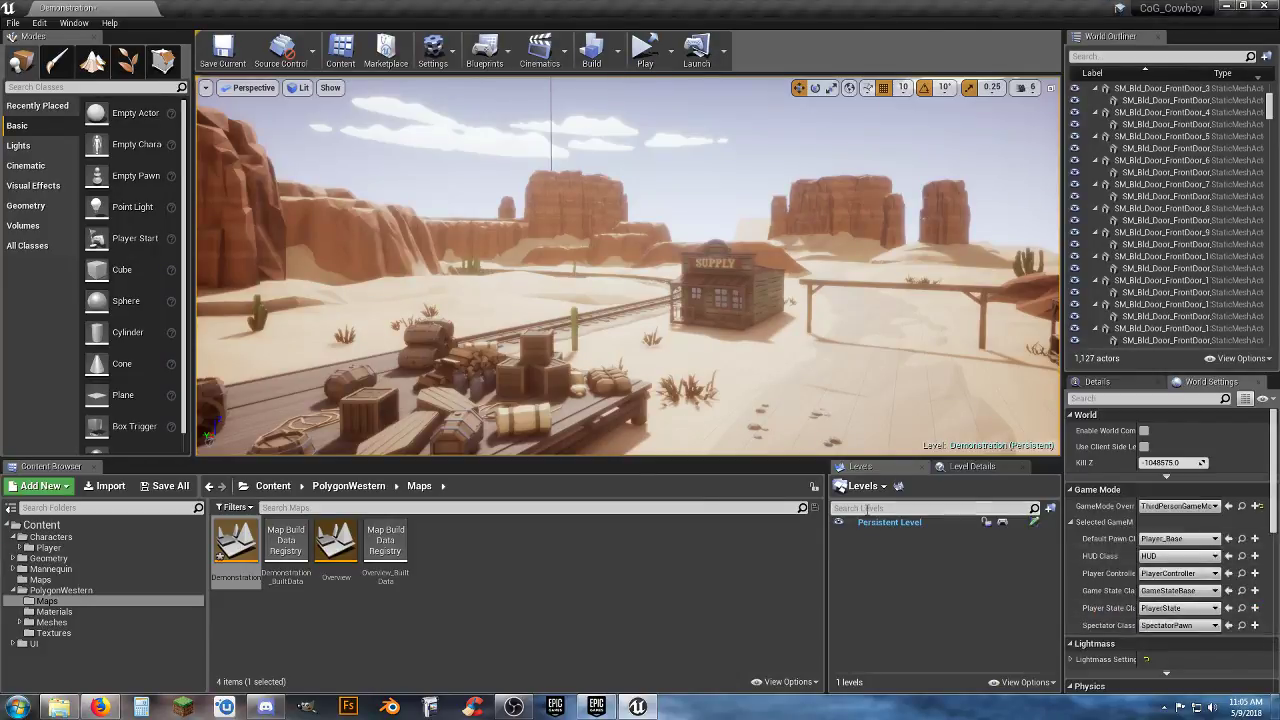
{"action": "key", "text": "s"}
{"action": "right_click_drag", "start_coordinate": [700, 220], "coordinate": [710, 308]}
{"action": "key", "text": "w"}
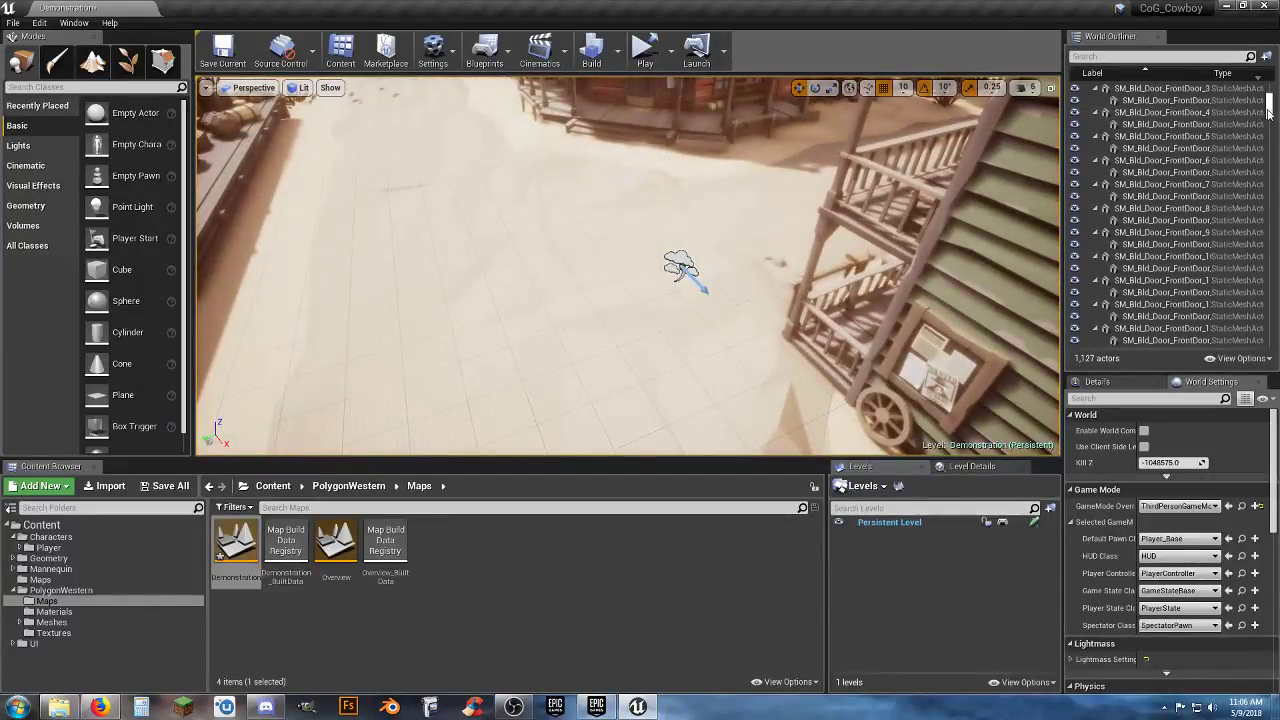
Collapse the SM_Bld_Church_01 group and the Sky and Fog and Lights folders in the World Outliner
{"action": "left_click_drag", "start_coordinate": [1268, 112], "coordinate": [1268, 92]}
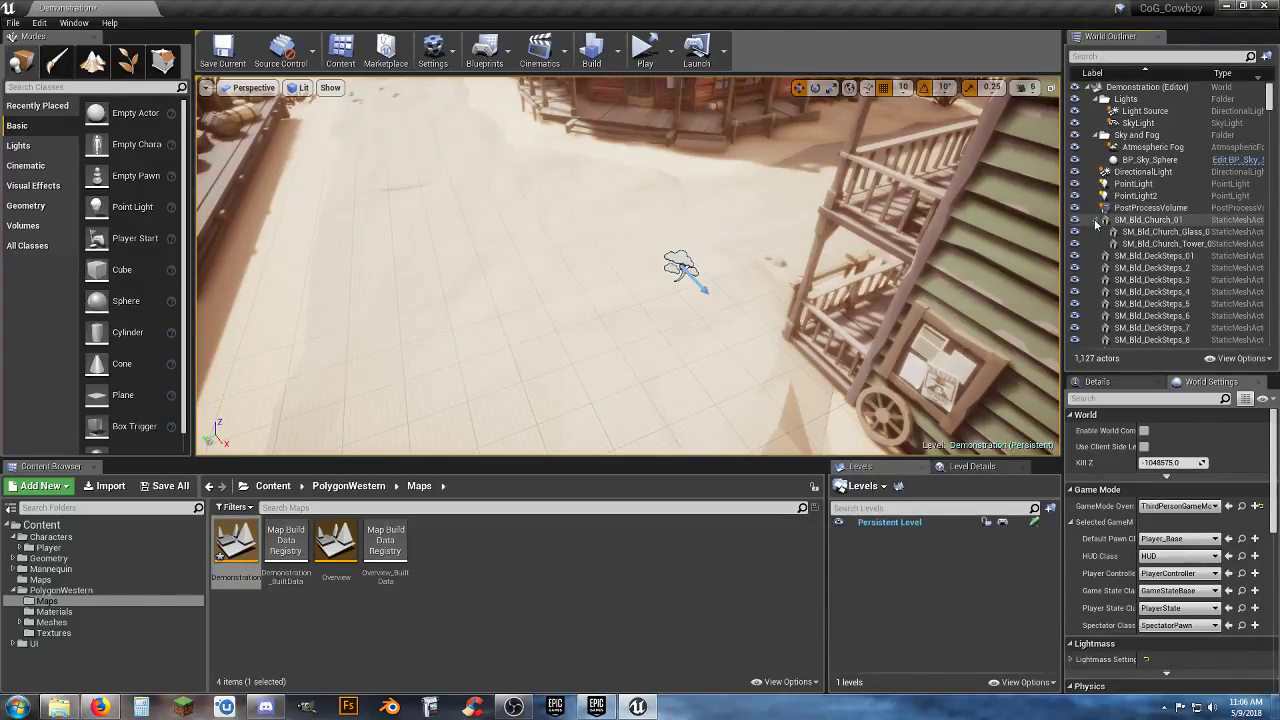
{"action": "left_click", "coordinate": [1098, 220]}
{"action": "left_click", "coordinate": [1101, 136]}
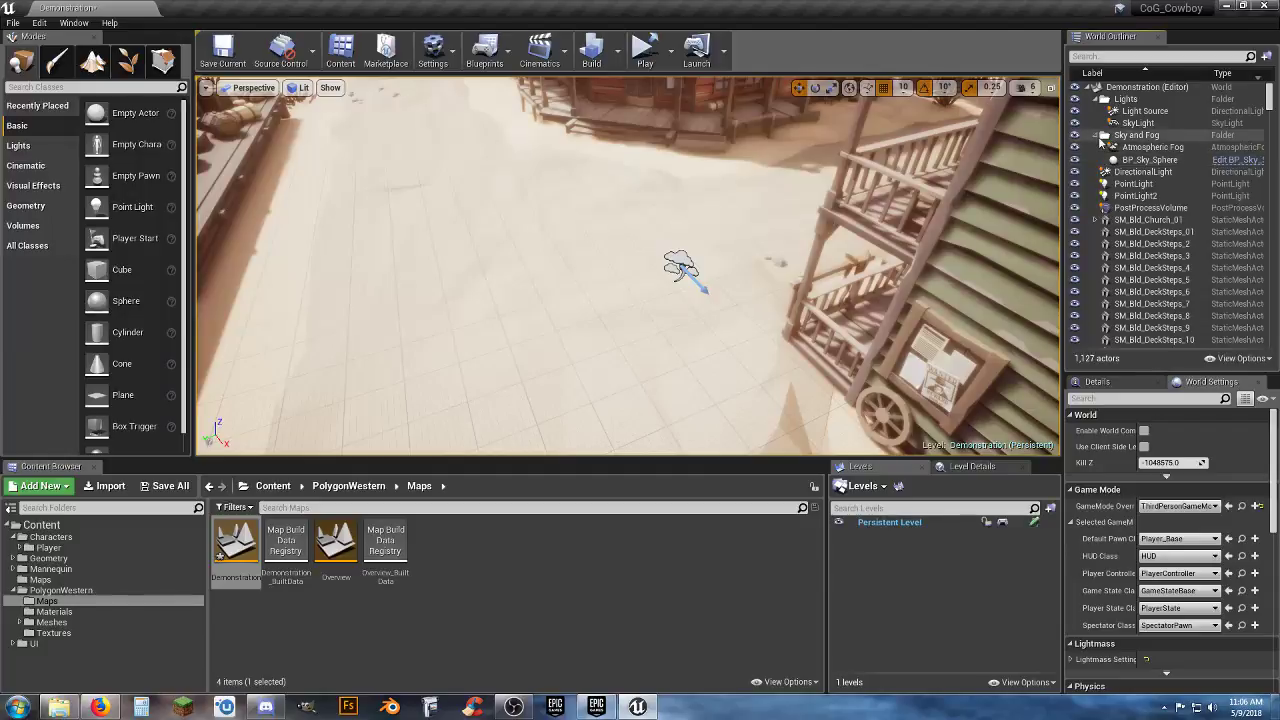
{"action": "left_click", "coordinate": [1095, 99]}
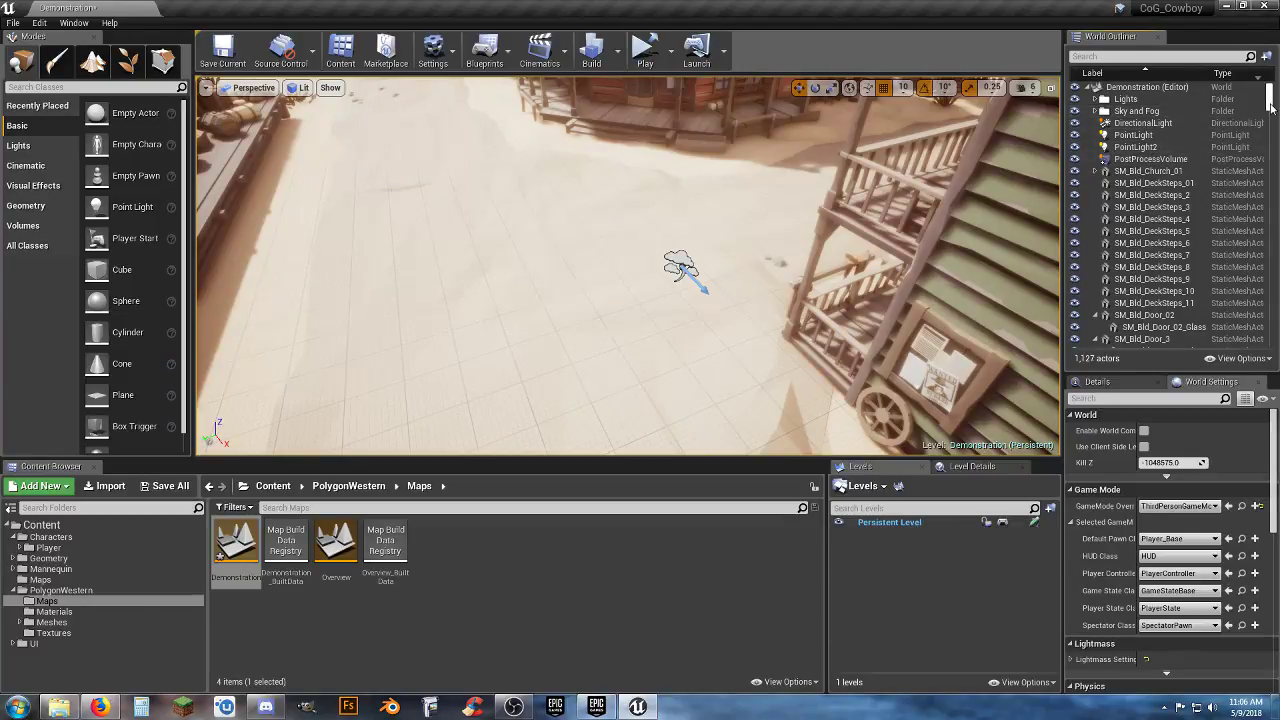
{"action": "mouse_move", "coordinate": [1270, 101]}
{"action": "left_mouse_down"}
{"action": "mouse_move", "coordinate": [1269, 352]}
{"action": "mouse_move", "coordinate": [1278, 90]}
{"action": "left_mouse_up"}
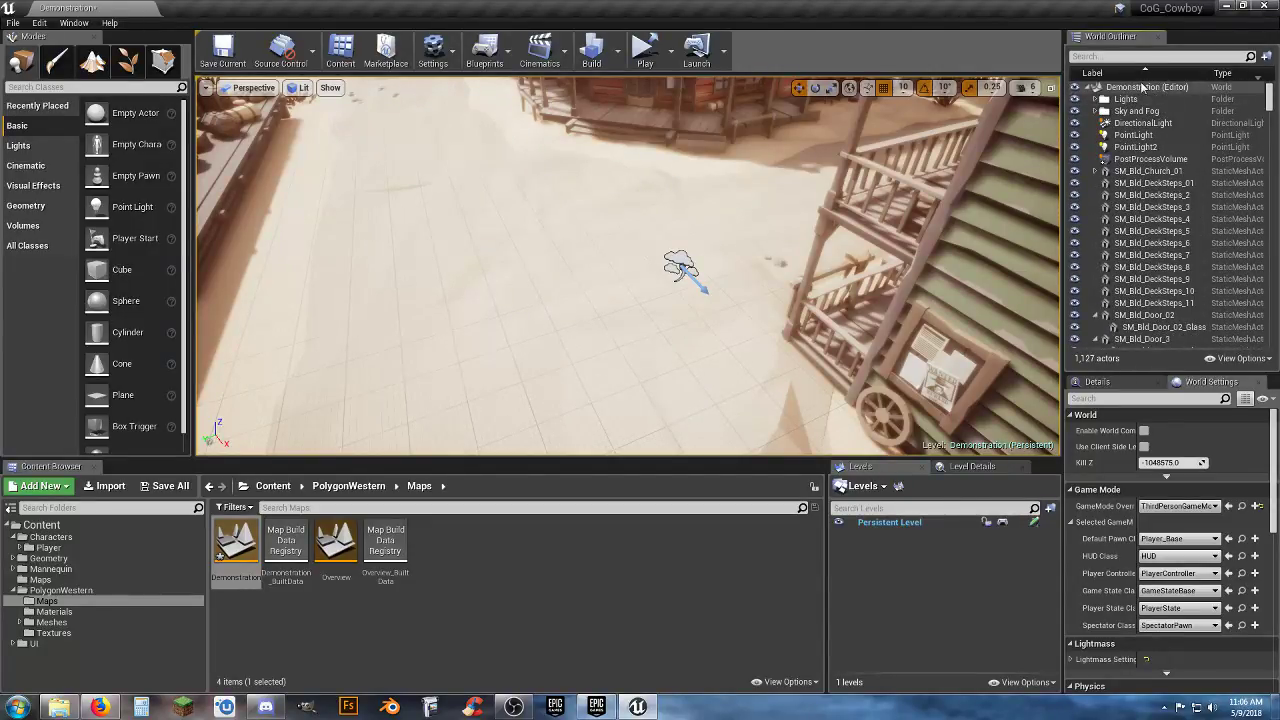
Create a folder named Buildings under the Demonstration level in the World Outliner
{"action": "left_click", "coordinate": [1145, 88]}
{"action": "right_click", "coordinate": [1134, 86]}
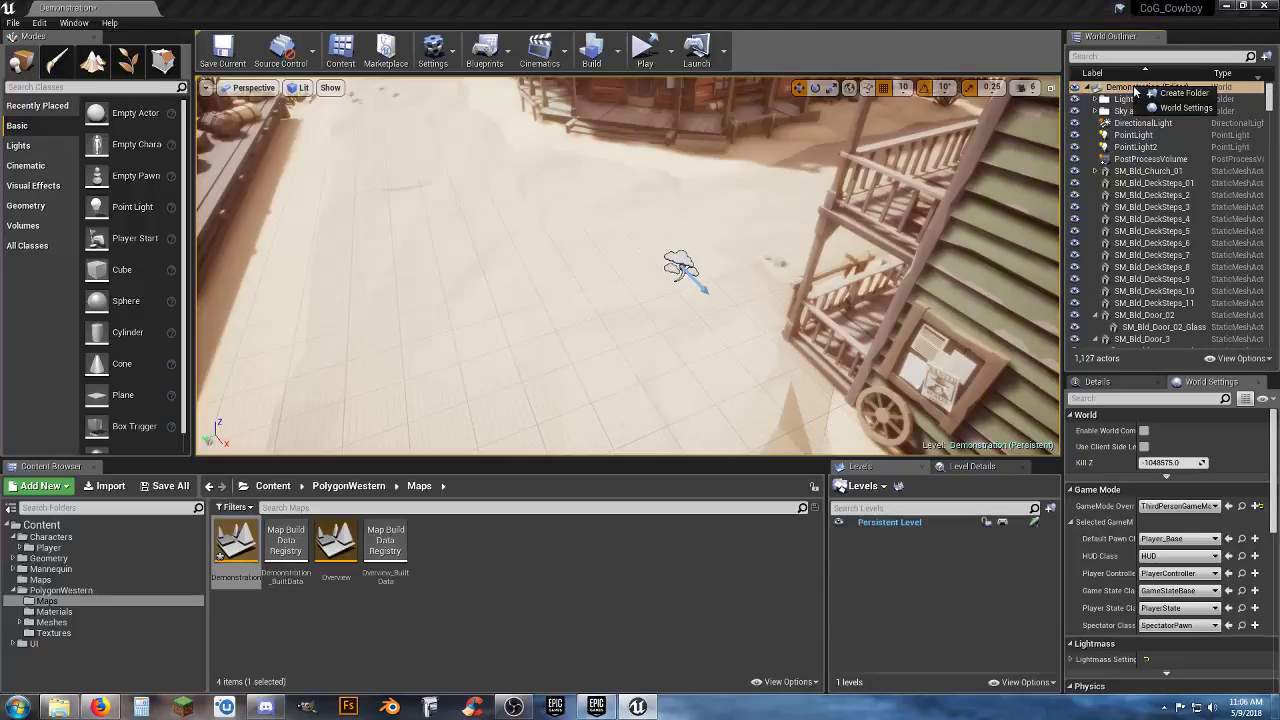
{"action": "left_click", "coordinate": [1180, 95]}
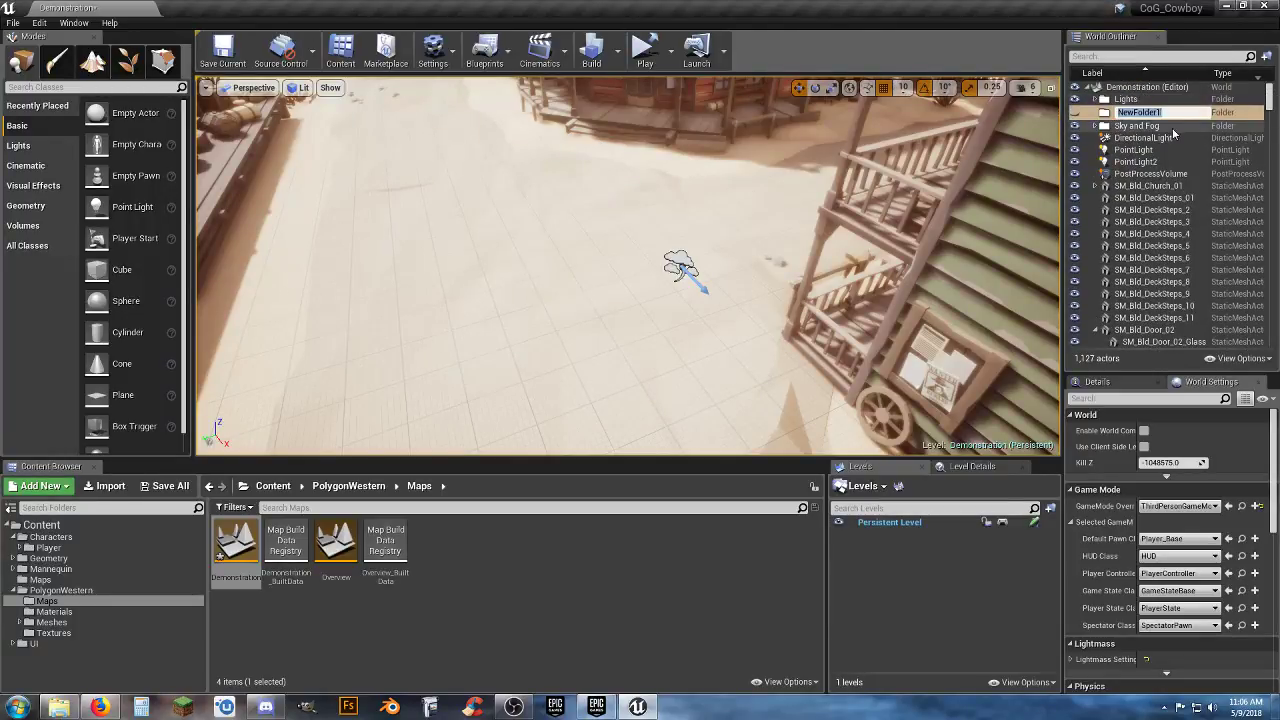
{"action": "type", "text": "Buildings"}
{"action": "key", "text": "Return"}
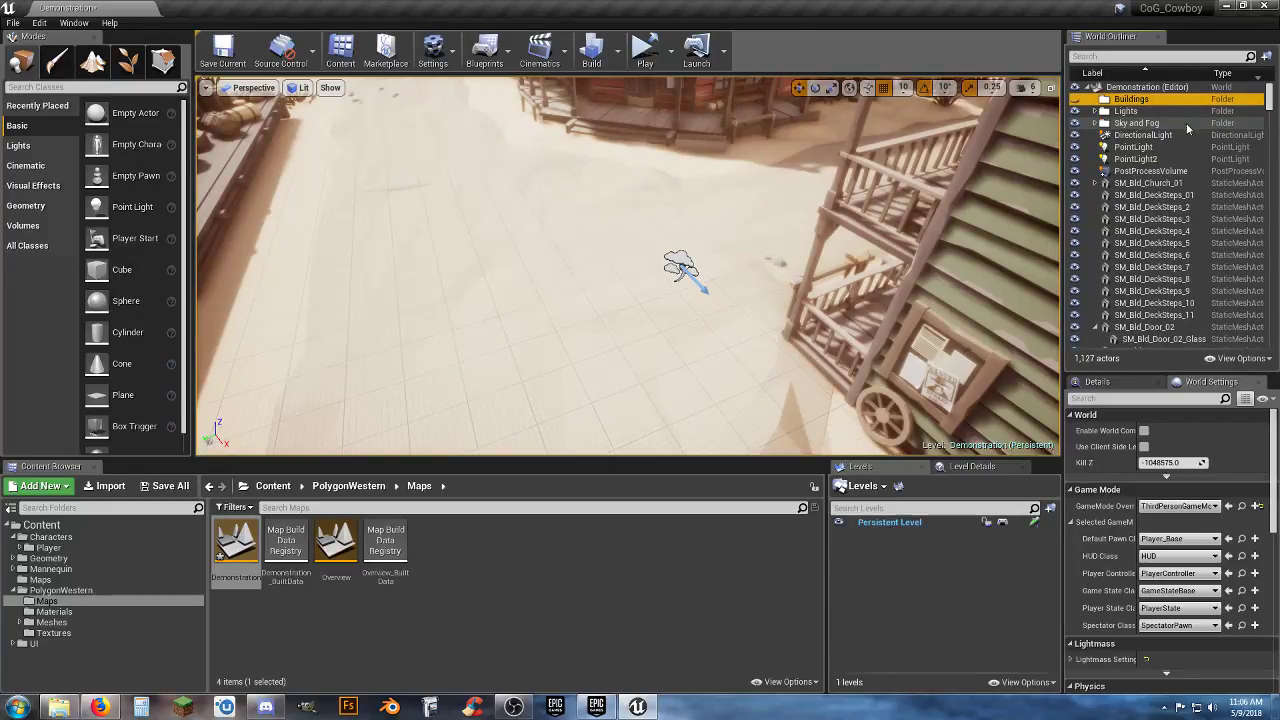
Move SM_Bld_Church_01 into the Buildings folder and collapse that folder
{"action": "left_click", "coordinate": [1178, 184]}
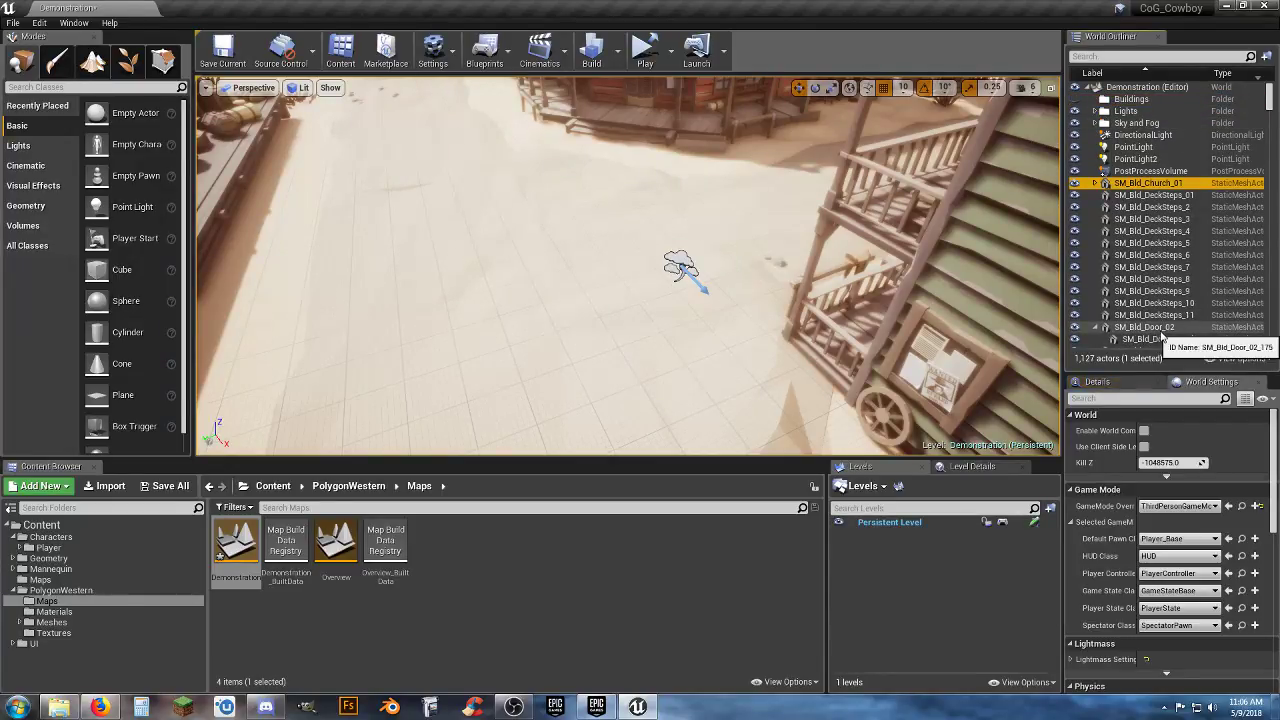
{"action": "scroll", "coordinate": [1272, 122], "scroll_direction": "down", "scroll_amount": 5}
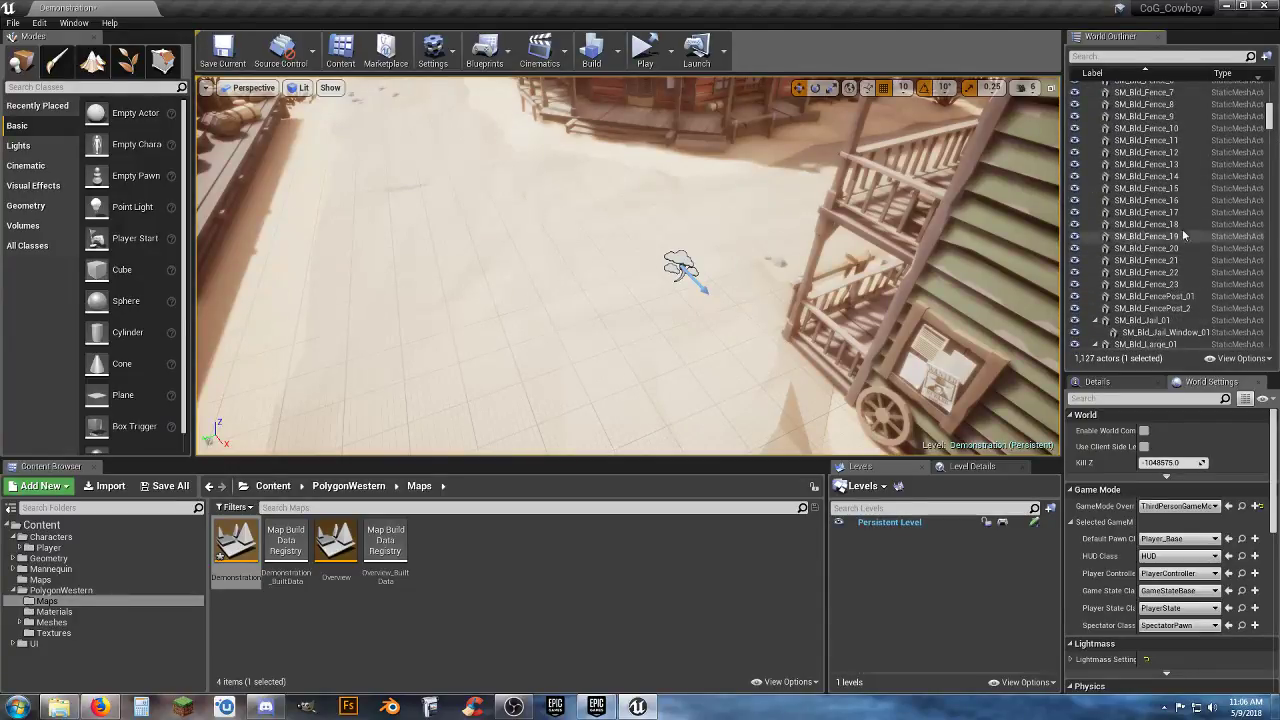
{"action": "scroll", "coordinate": [1268, 92], "scroll_direction": "up", "scroll_amount": 6}
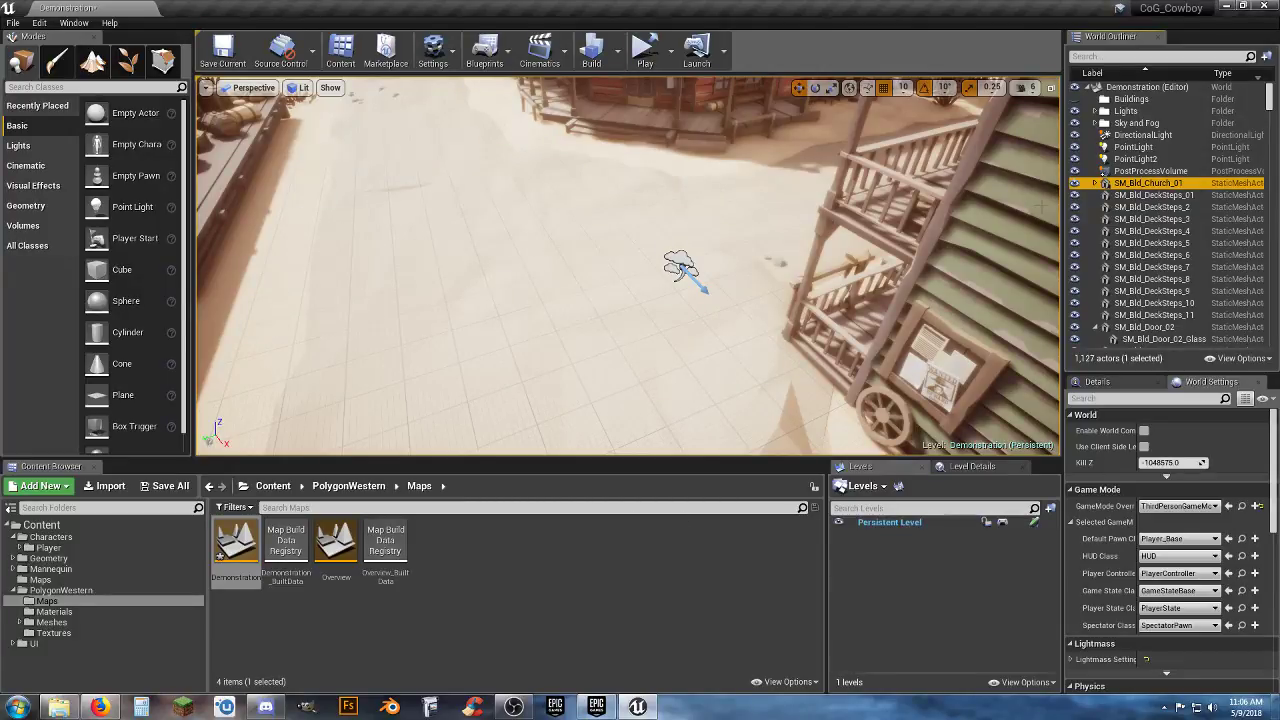
{"action": "left_click", "coordinate": [1133, 99]}
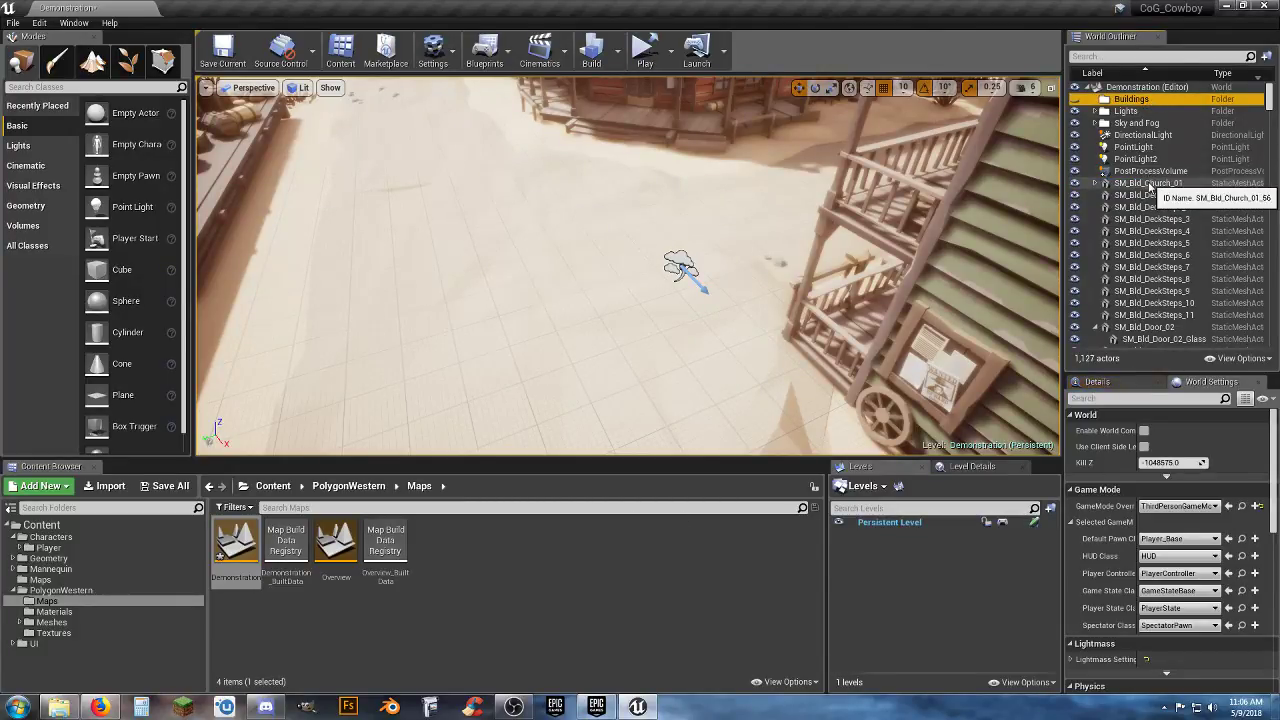
{"action": "left_click", "coordinate": [1150, 184]}
{"action": "left_click_drag", "start_coordinate": [1153, 190], "coordinate": [1143, 100]}
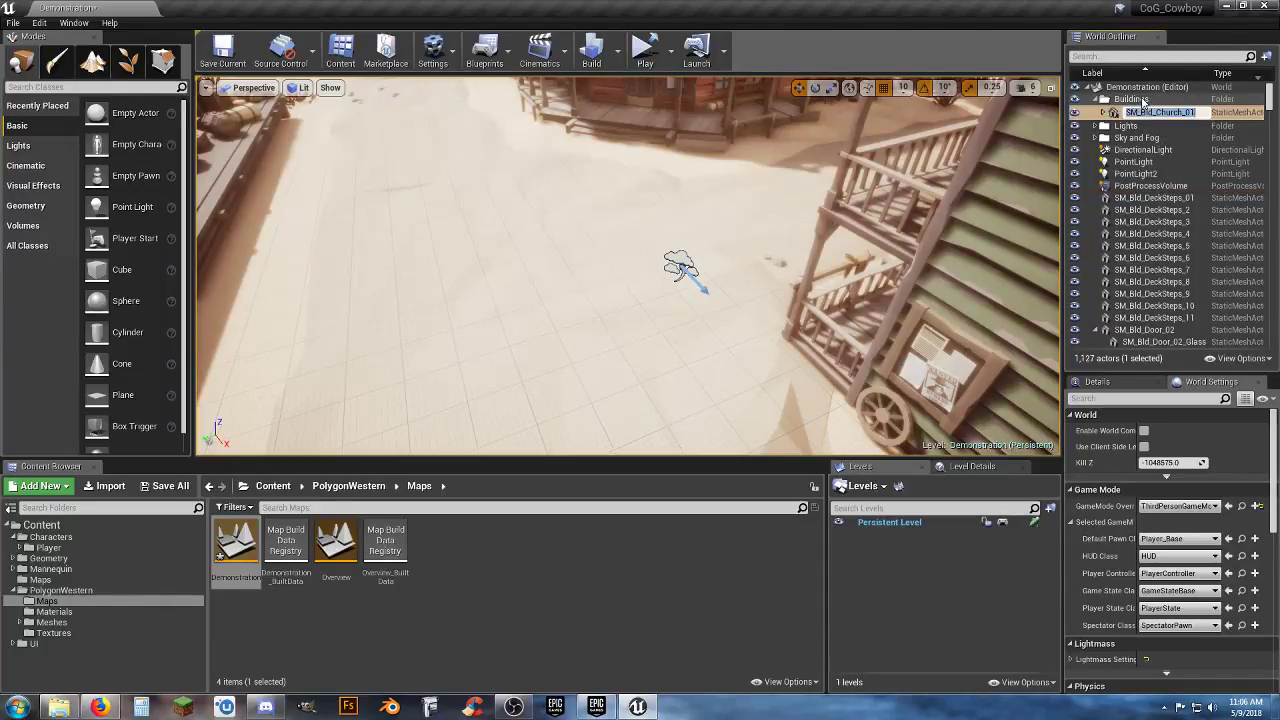
{"action": "left_click", "coordinate": [1100, 99]}
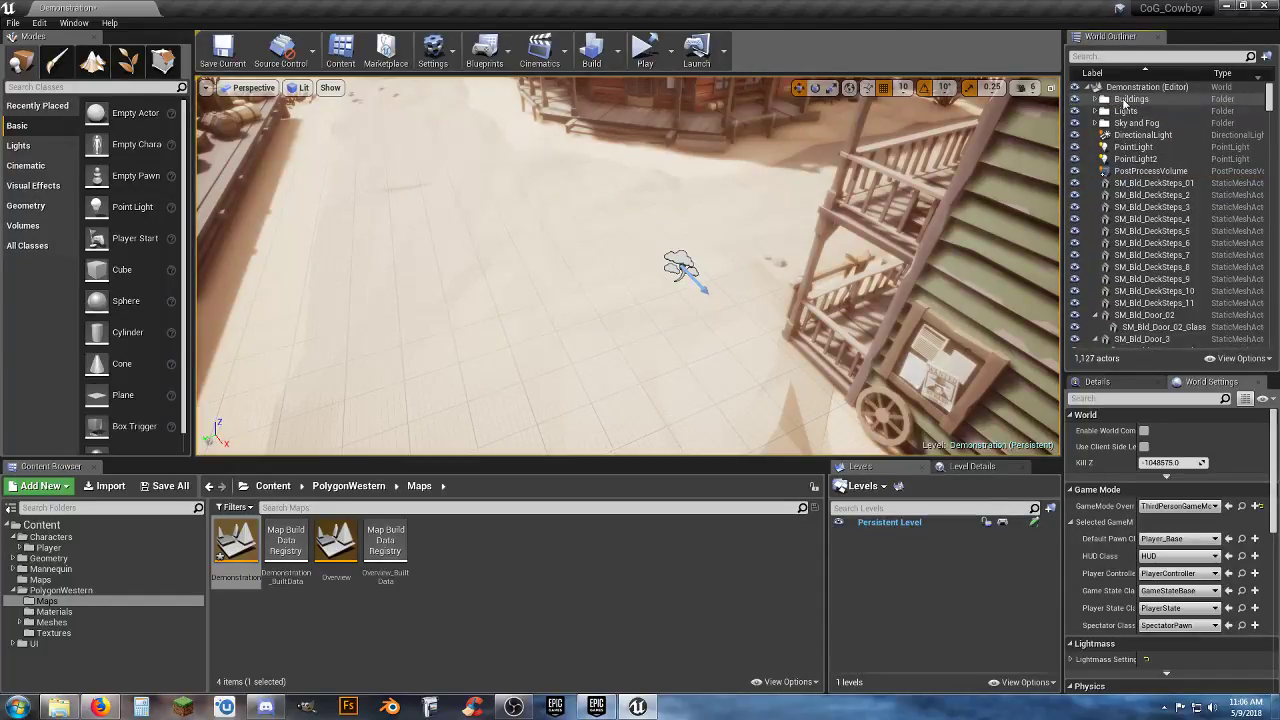
Place a Player Start on the sandy street between the cargo-laden platform and the red wooden building
{"action": "left_click", "coordinate": [1147, 87]}
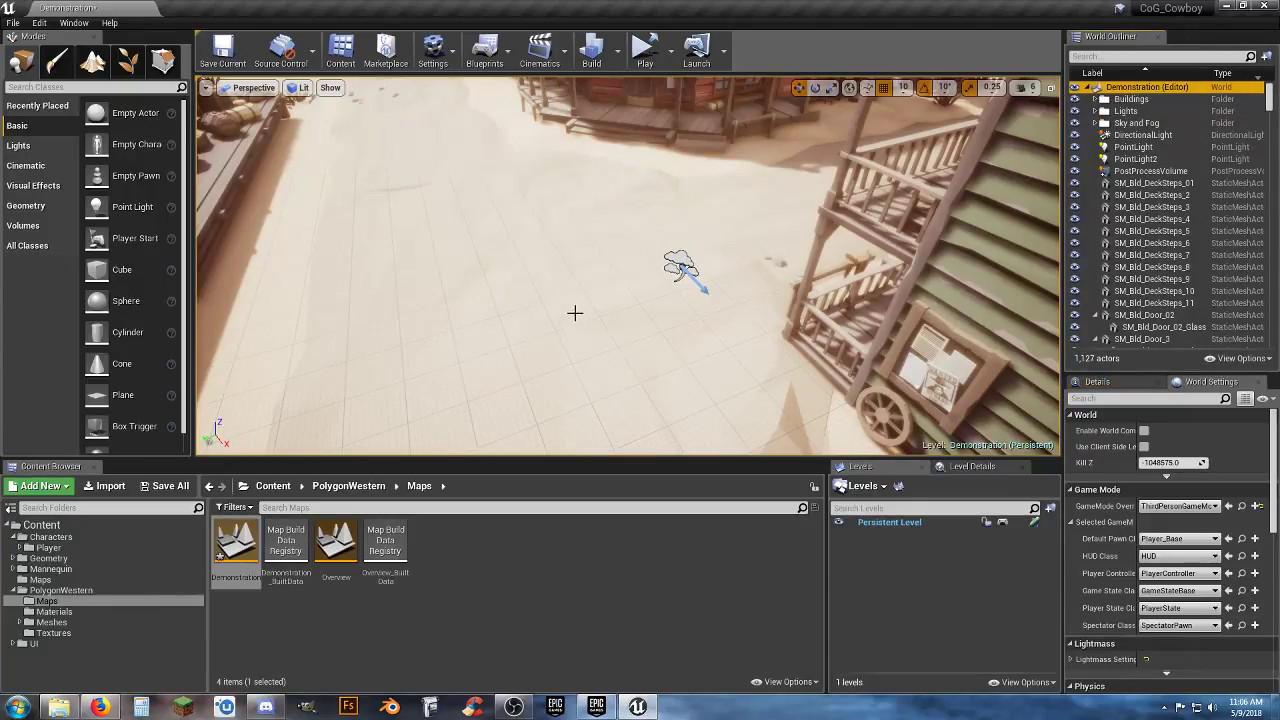
{"action": "key", "text": "s"}
{"action": "right_click_drag", "start_coordinate": [575, 313], "coordinate": [563, 351]}
{"action": "key", "text": "w"}
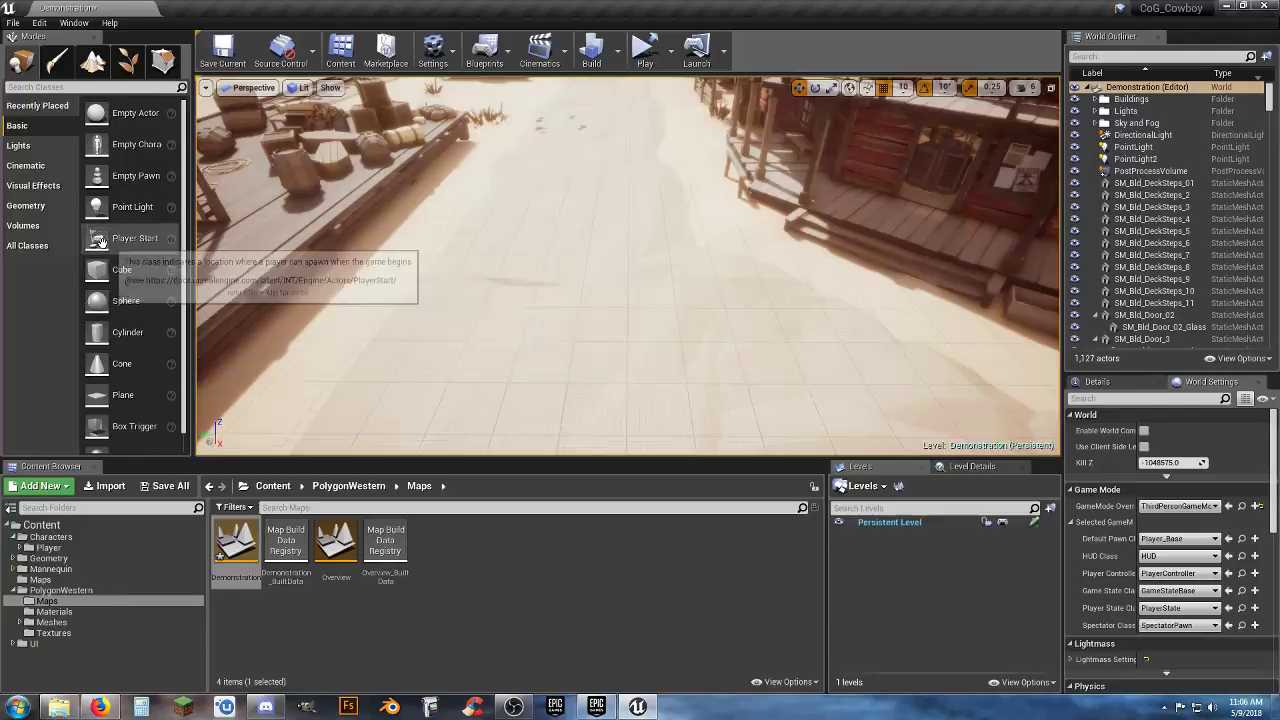
{"action": "left_click_drag", "start_coordinate": [100, 242], "coordinate": [558, 286]}
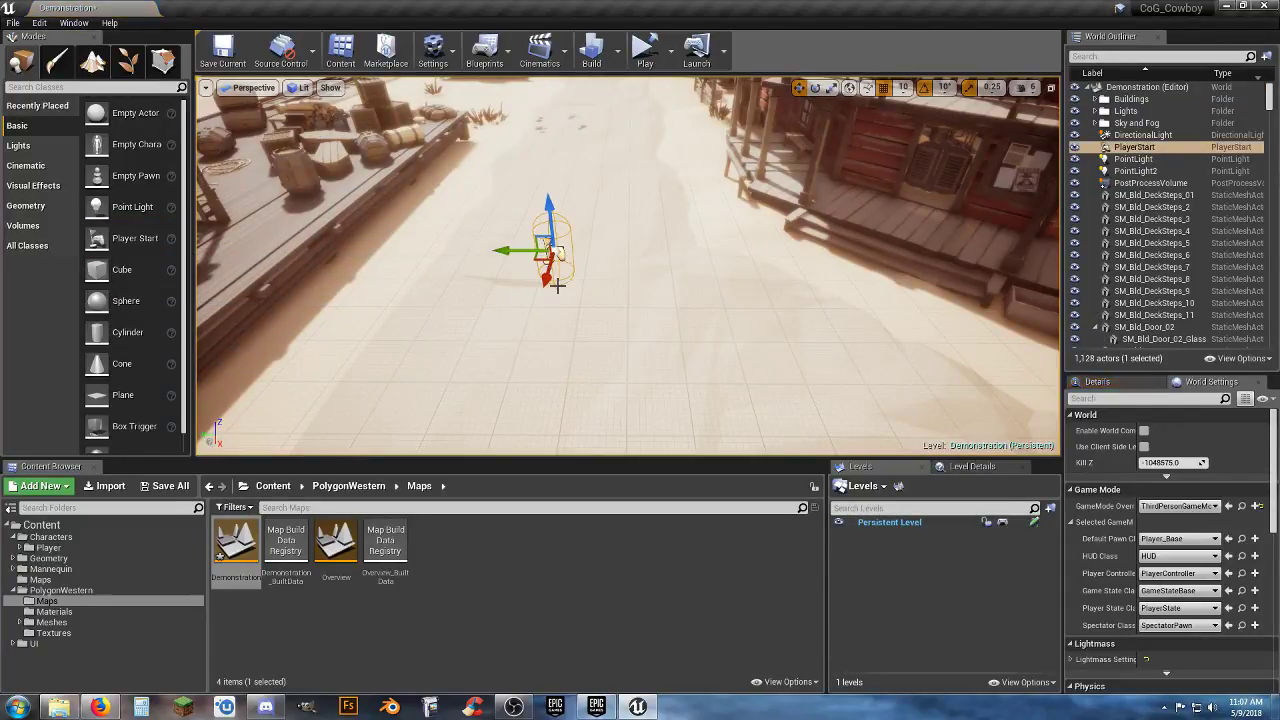
Play the level in the viewport and run the character through town to the red building's swinging doors
{"action": "left_click", "coordinate": [671, 63]}
{"action": "left_click", "coordinate": [705, 89]}
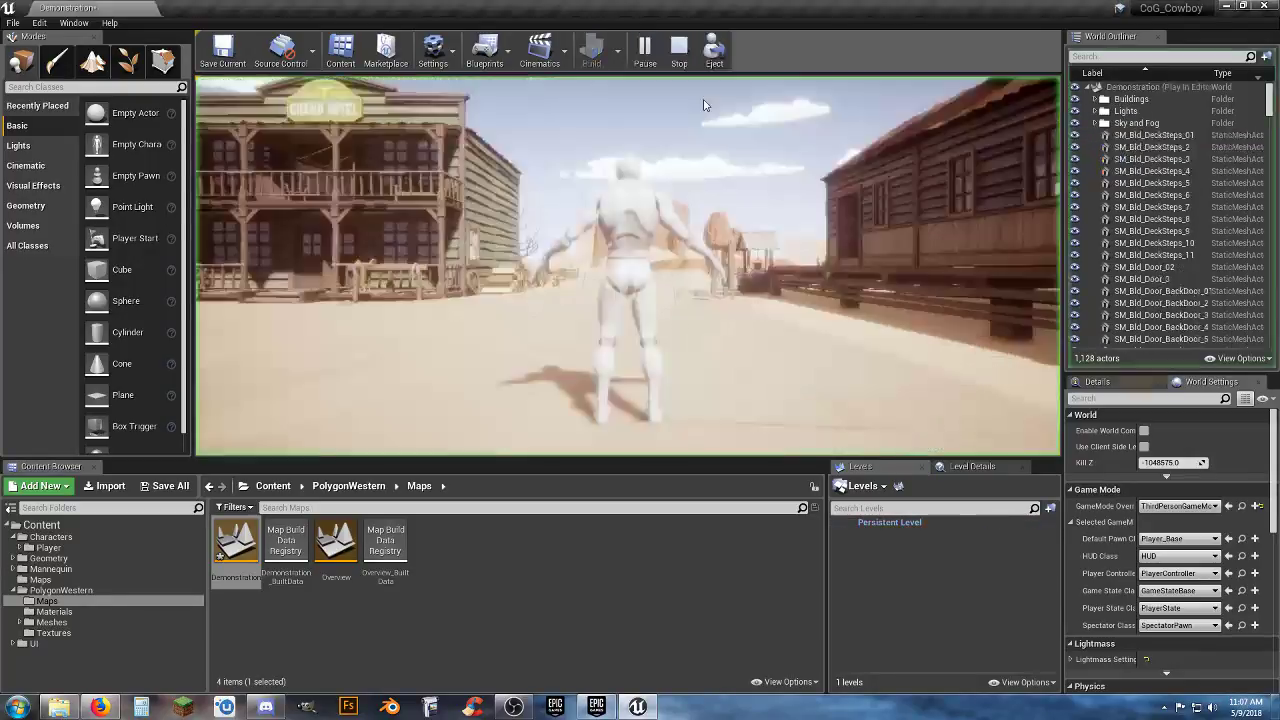
{"action": "left_click", "coordinate": [697, 283]}
{"action": "key", "text": "w"}
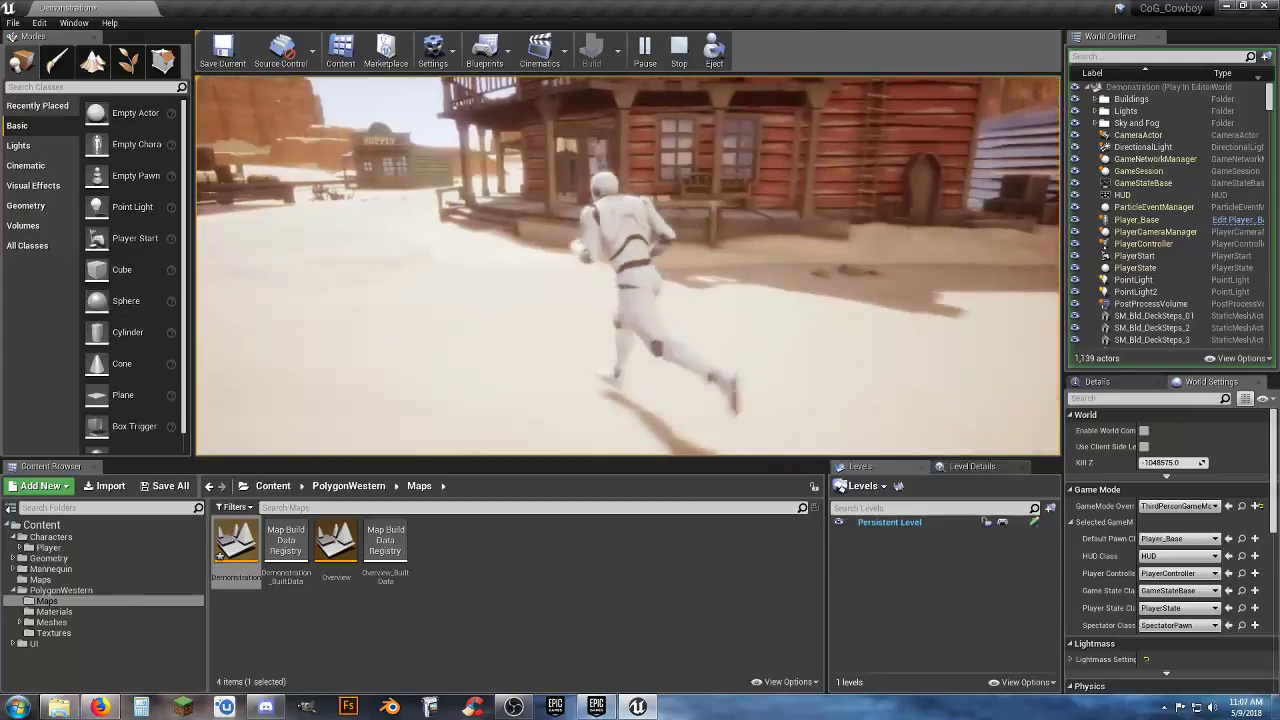
{"action": "key", "text": "w"}
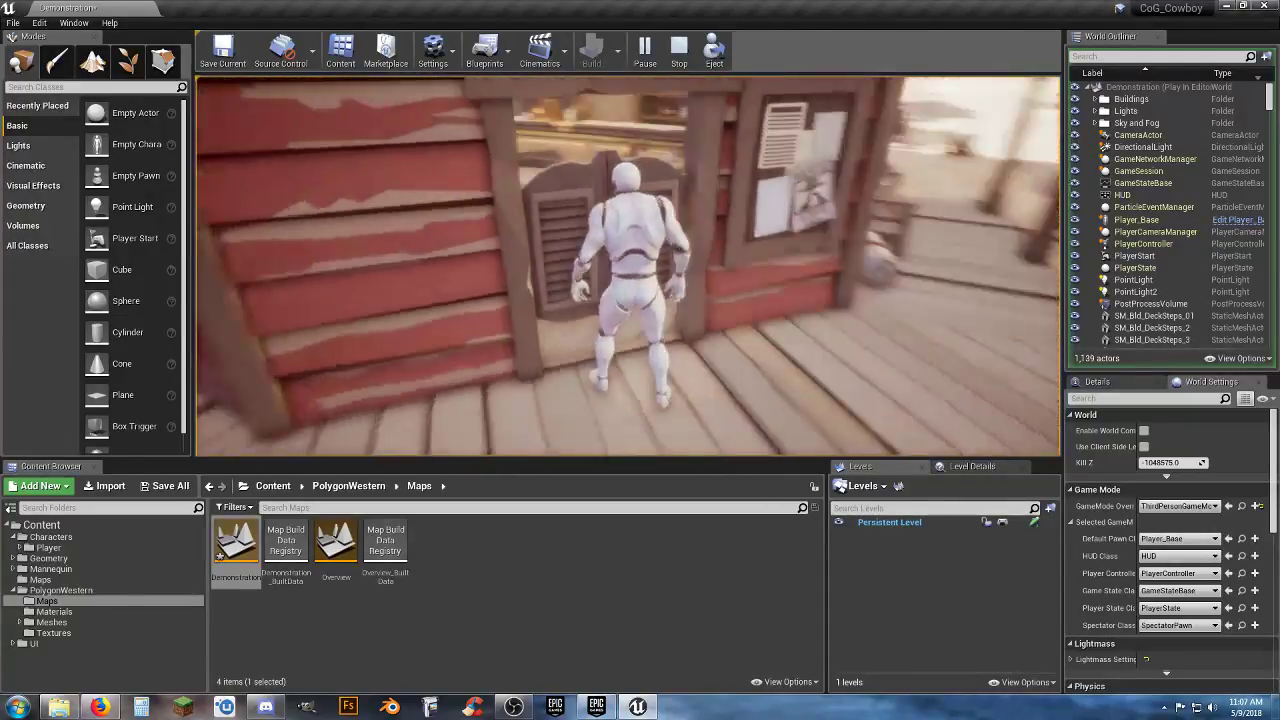
Run the character past the red building's ladder and coffin to the front porch of the Ammunition shop
{"action": "key", "text": "a"}
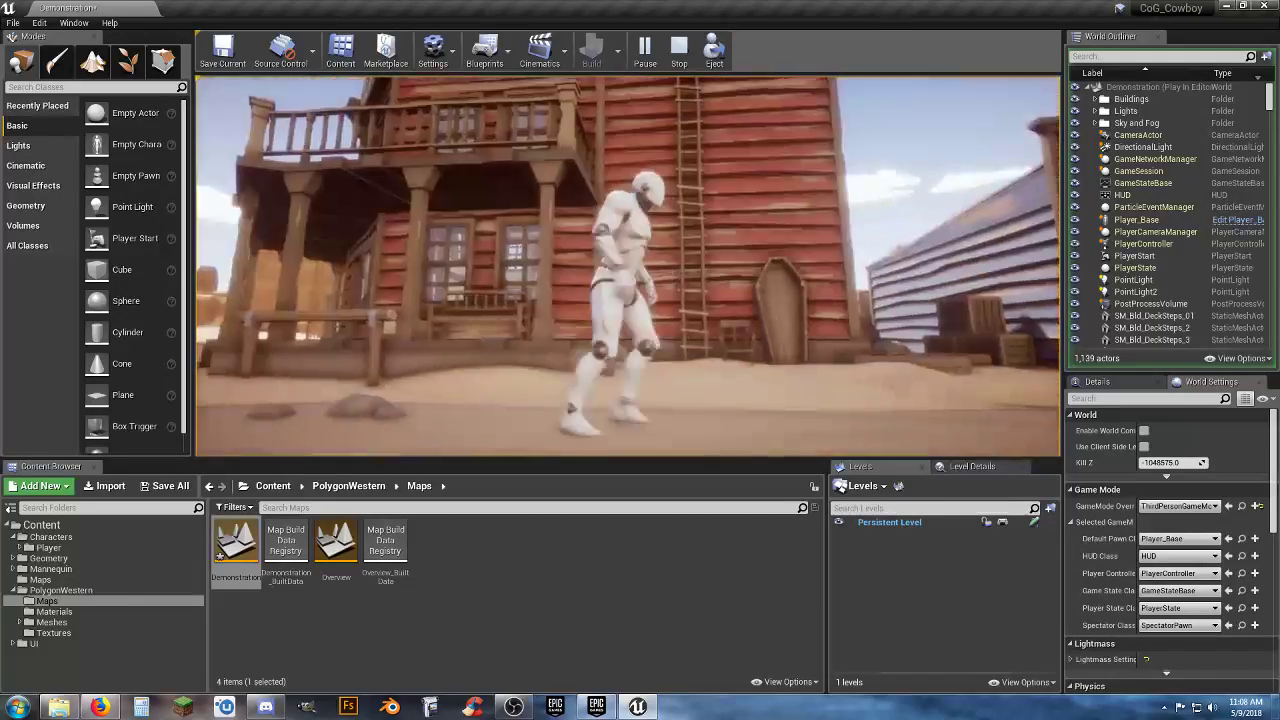
{"action": "key", "text": "w"}
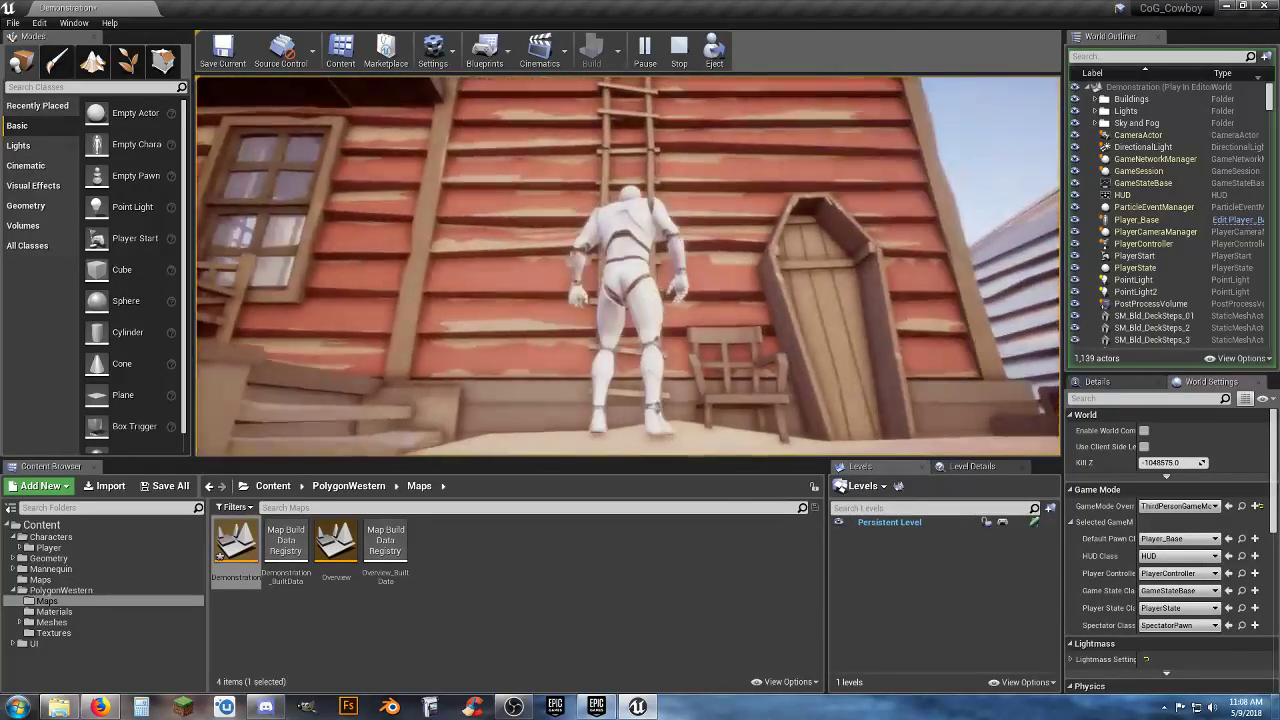
{"action": "key", "text": "d"}
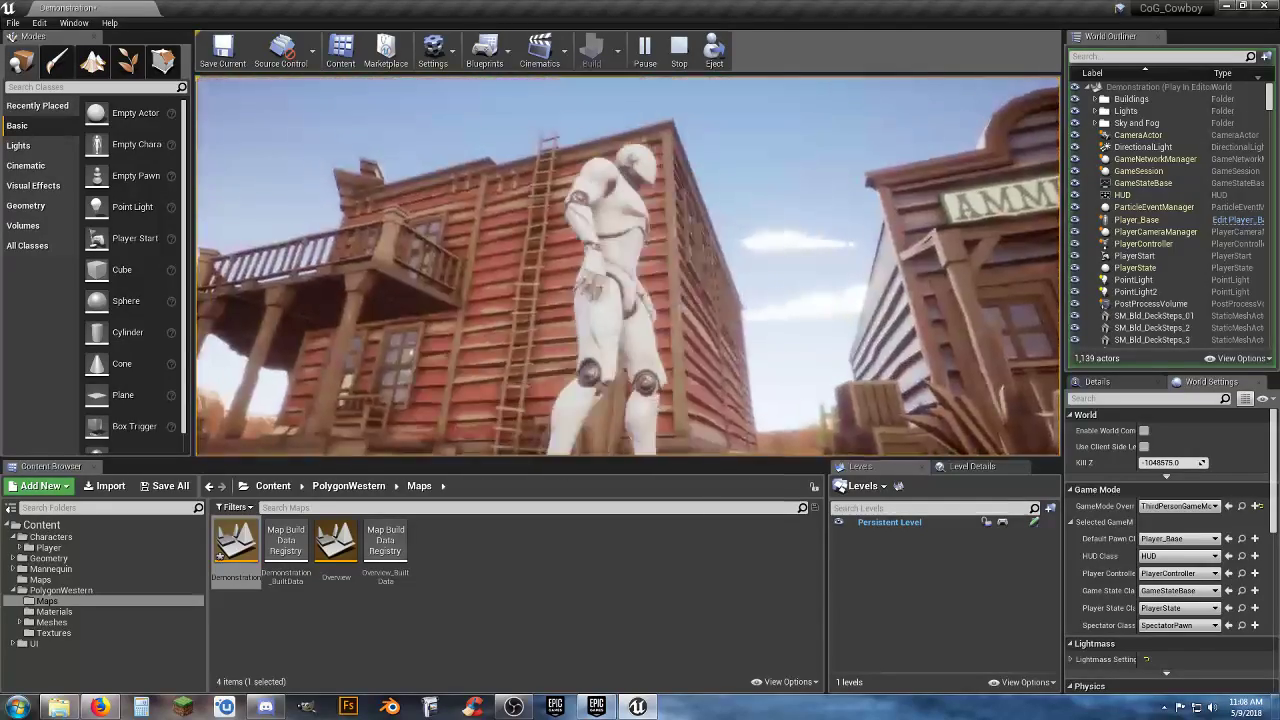
{"action": "key", "text": "w"}
{"action": "key", "text": "w"}
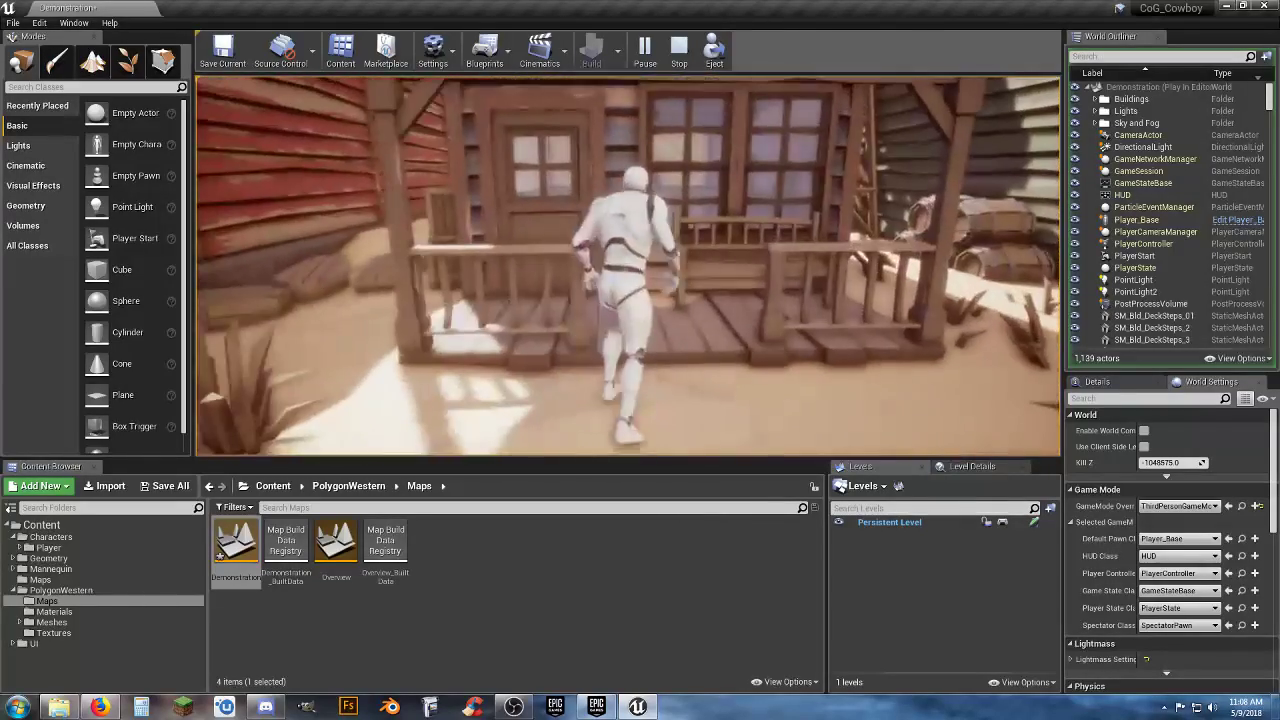
Run the character across to the Supply store and go inside to inspect its interior
{"action": "key", "text": "s"}
{"action": "key", "text": "d"}
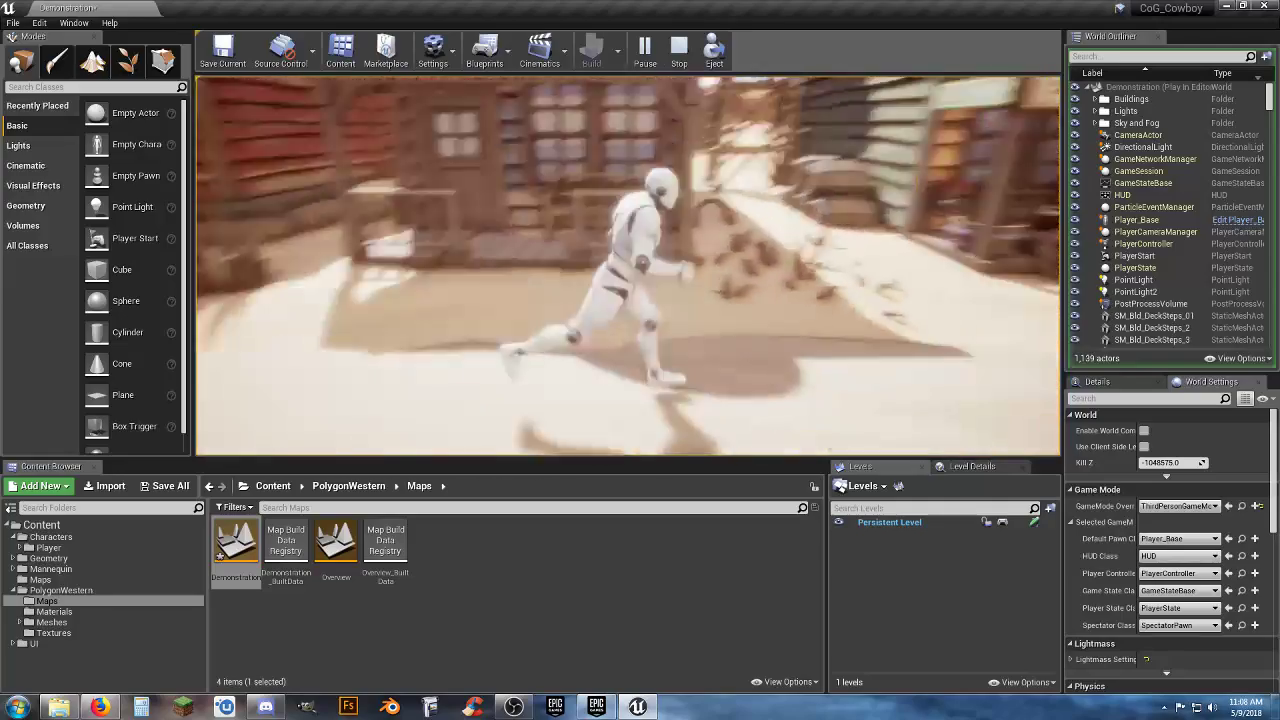
{"action": "key", "text": "w"}
{"action": "key", "text": "w"}
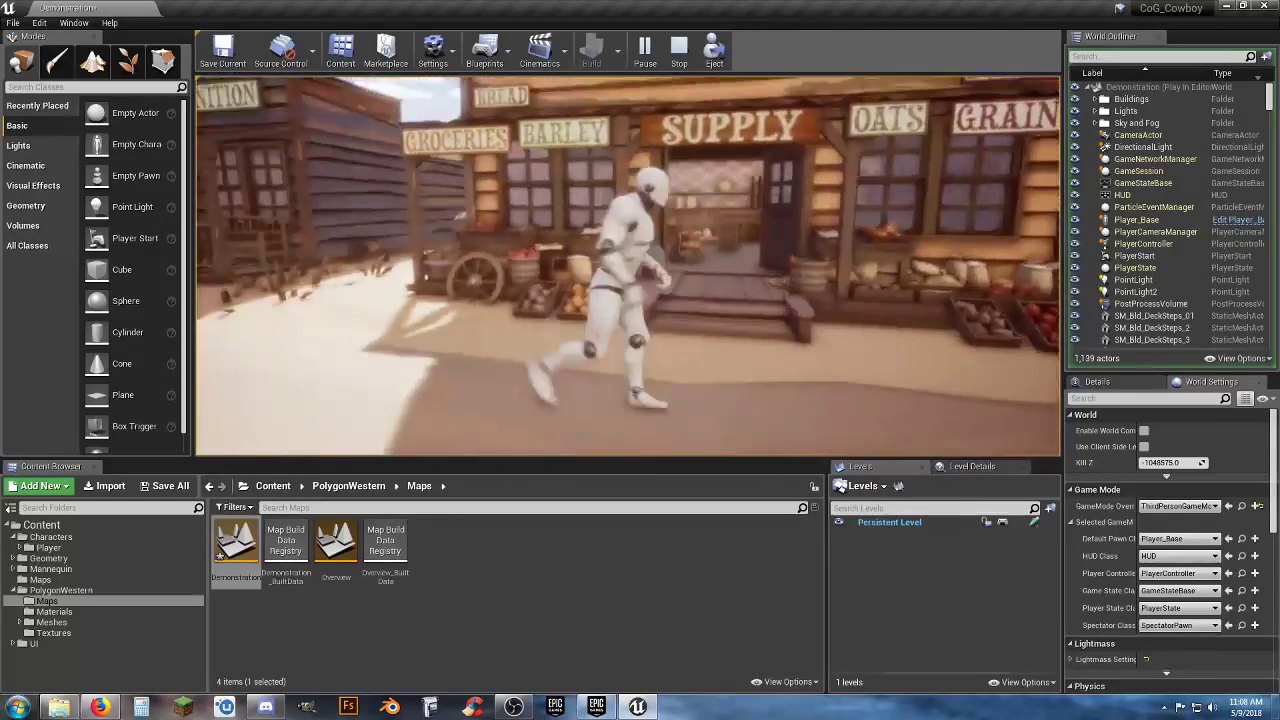
{"action": "key", "text": "w"}
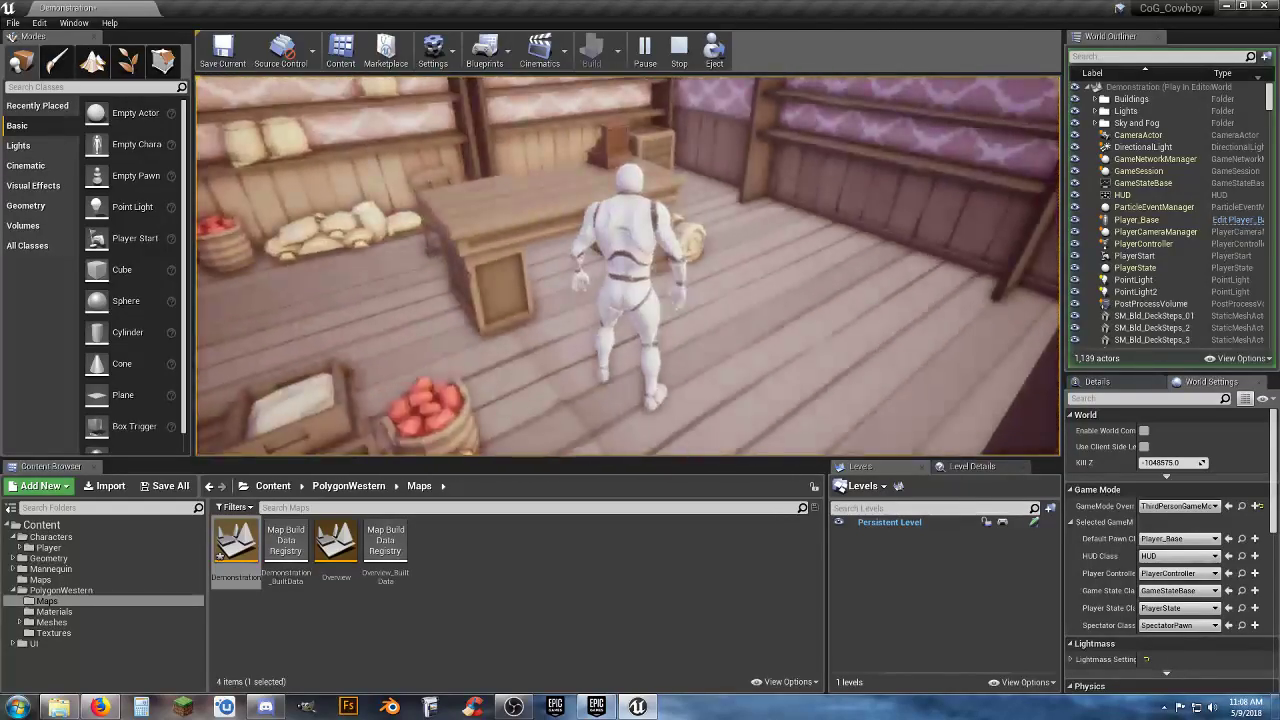
Leave the Supply store and run the character toward the church, turning back to the town street
{"action": "key", "text": "w"}
{"action": "key", "text": "w"}
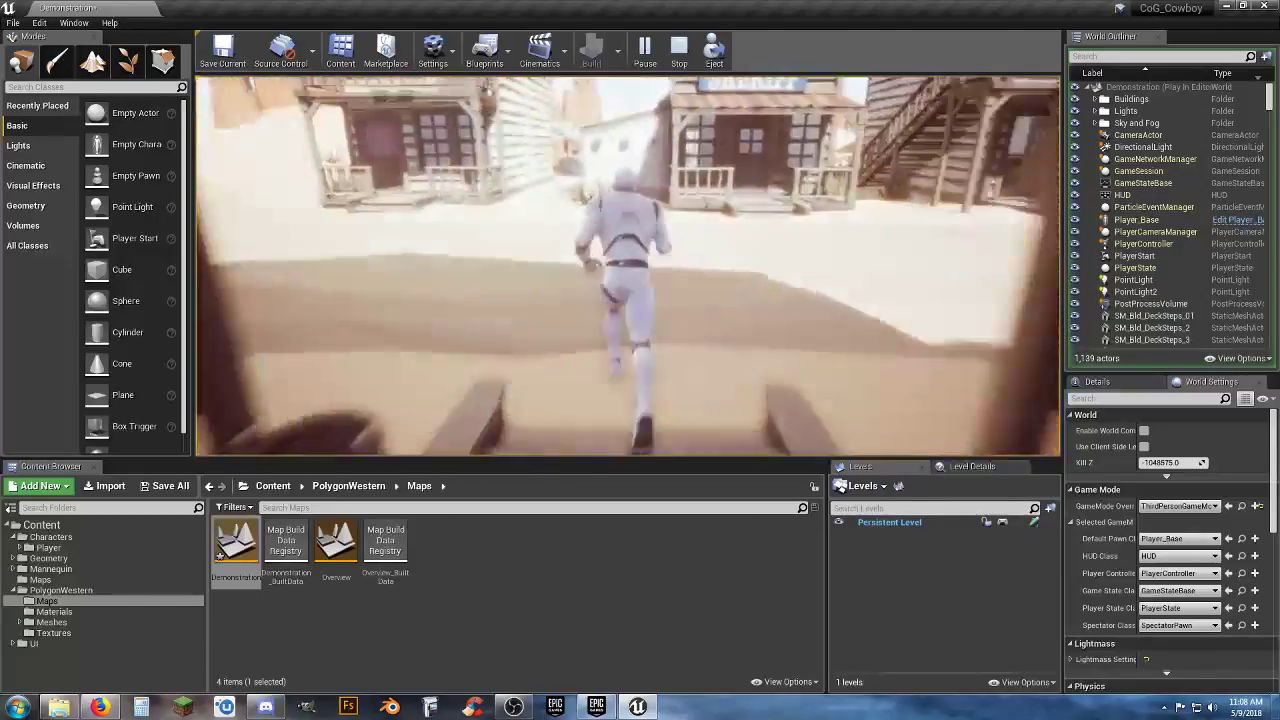
{"action": "key", "text": "w"}
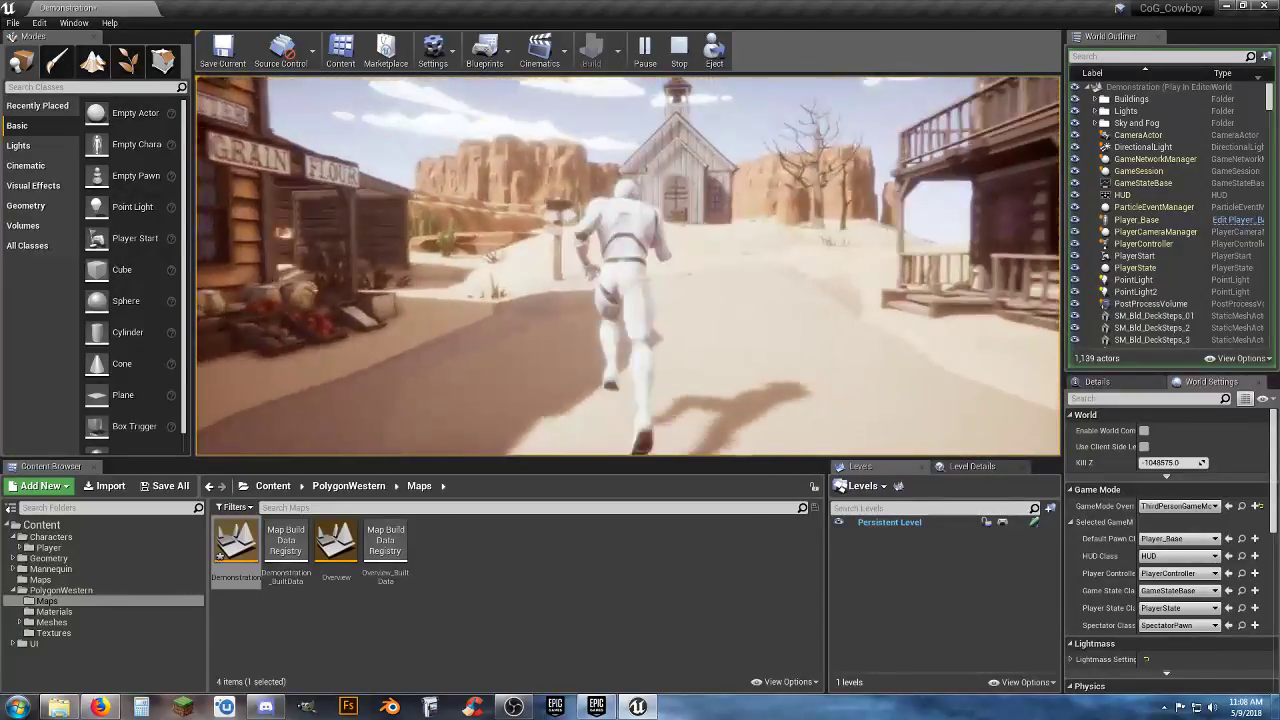
{"action": "key", "text": "w"}
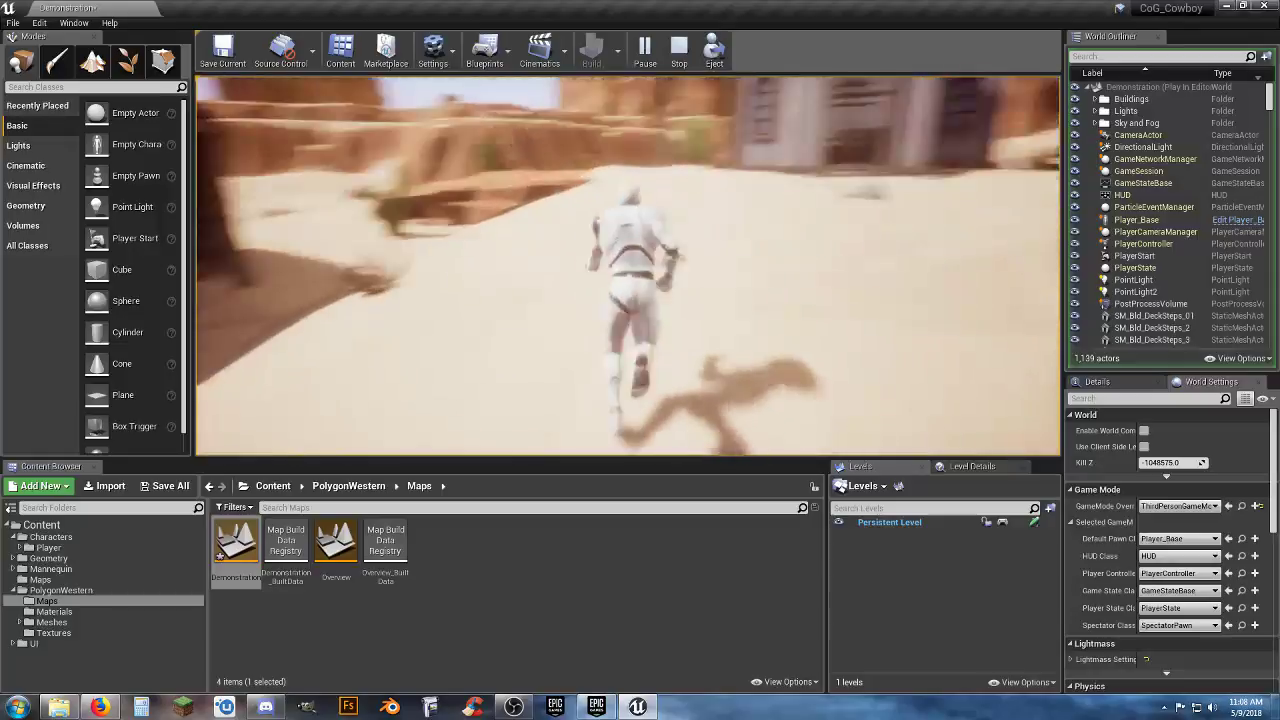
{"action": "key", "text": "w"}
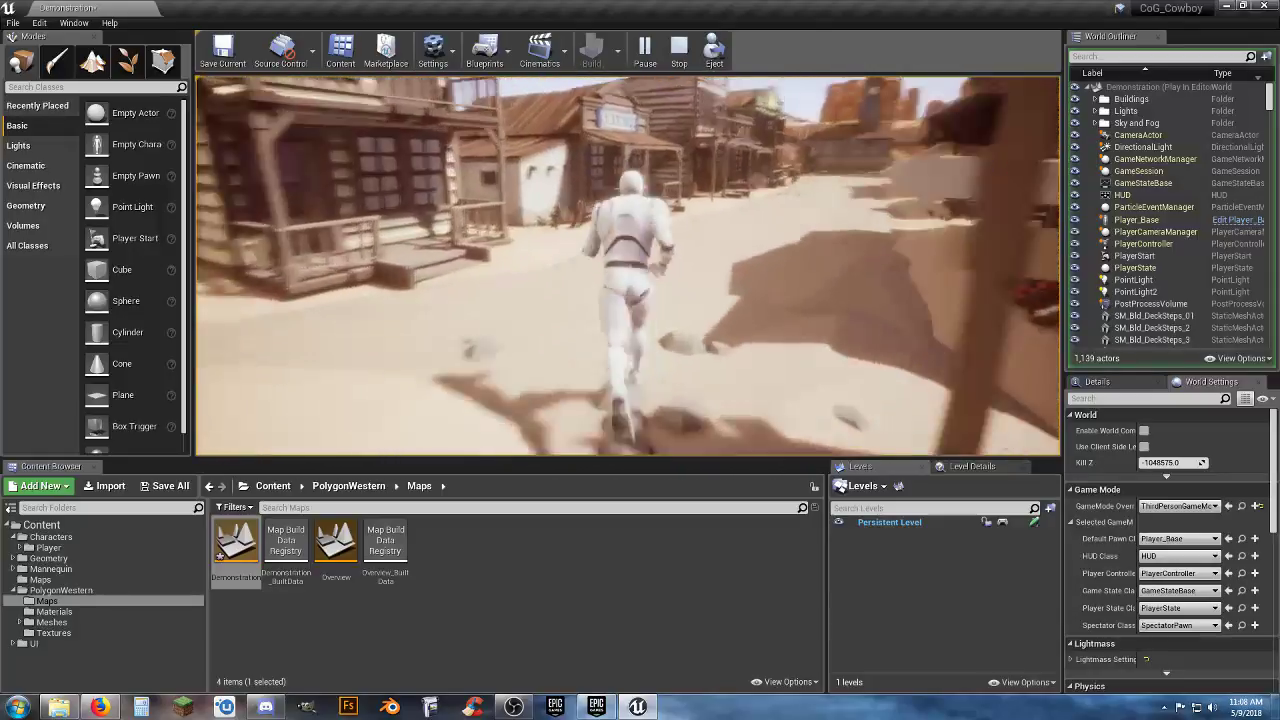
Run the character down the main street and past the well to the railway station platform
{"action": "key", "text": "w"}
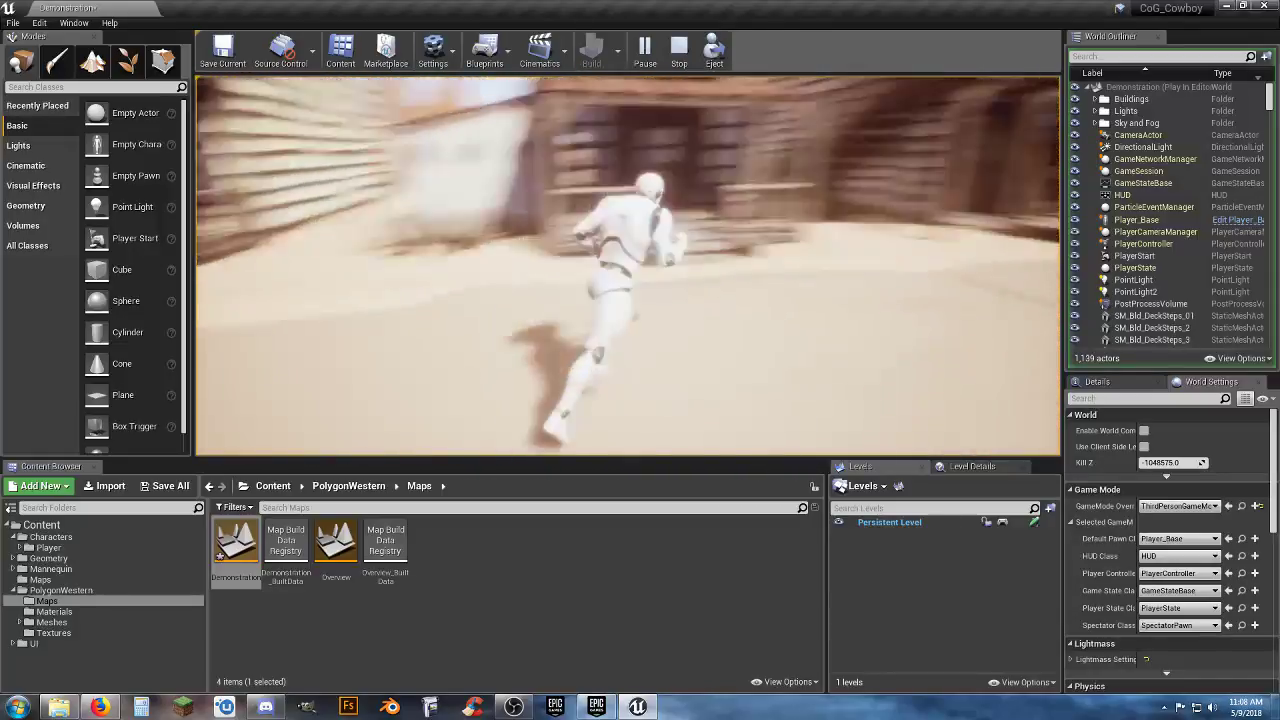
{"action": "key", "text": "w"}
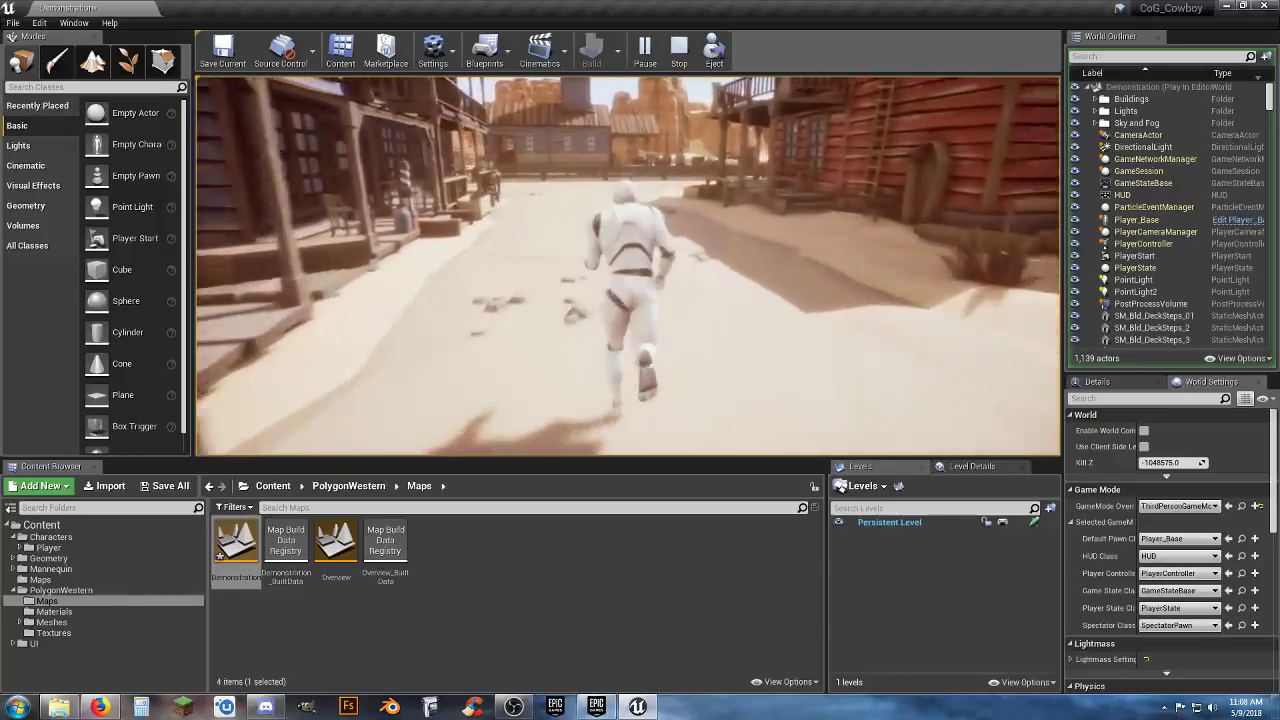
{"action": "key", "text": "w"}
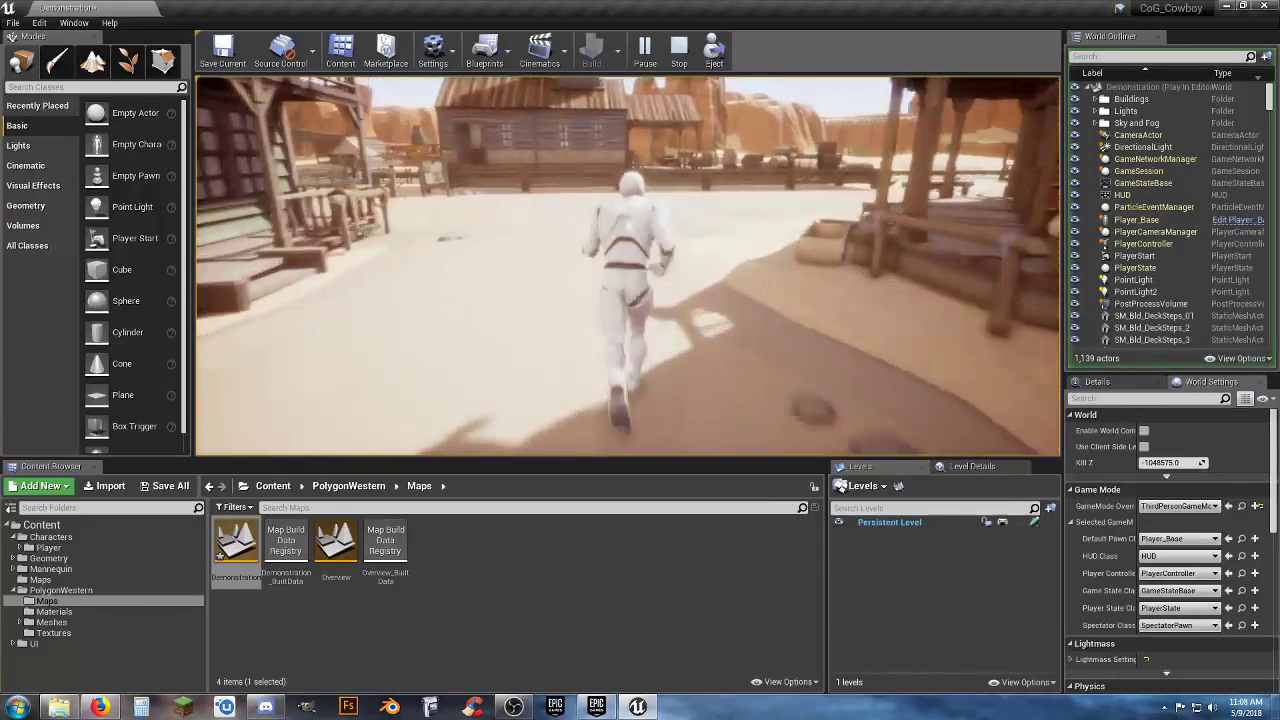
{"action": "key", "text": "w"}
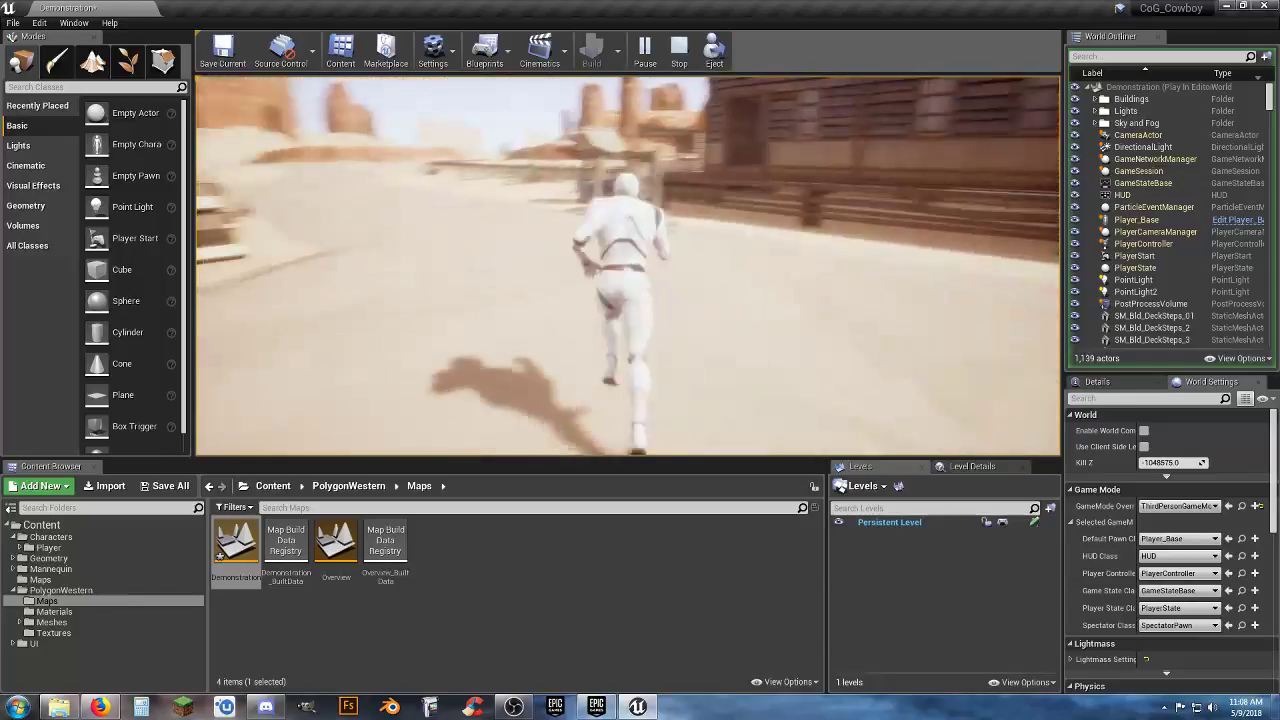
{"action": "key", "text": "w"}
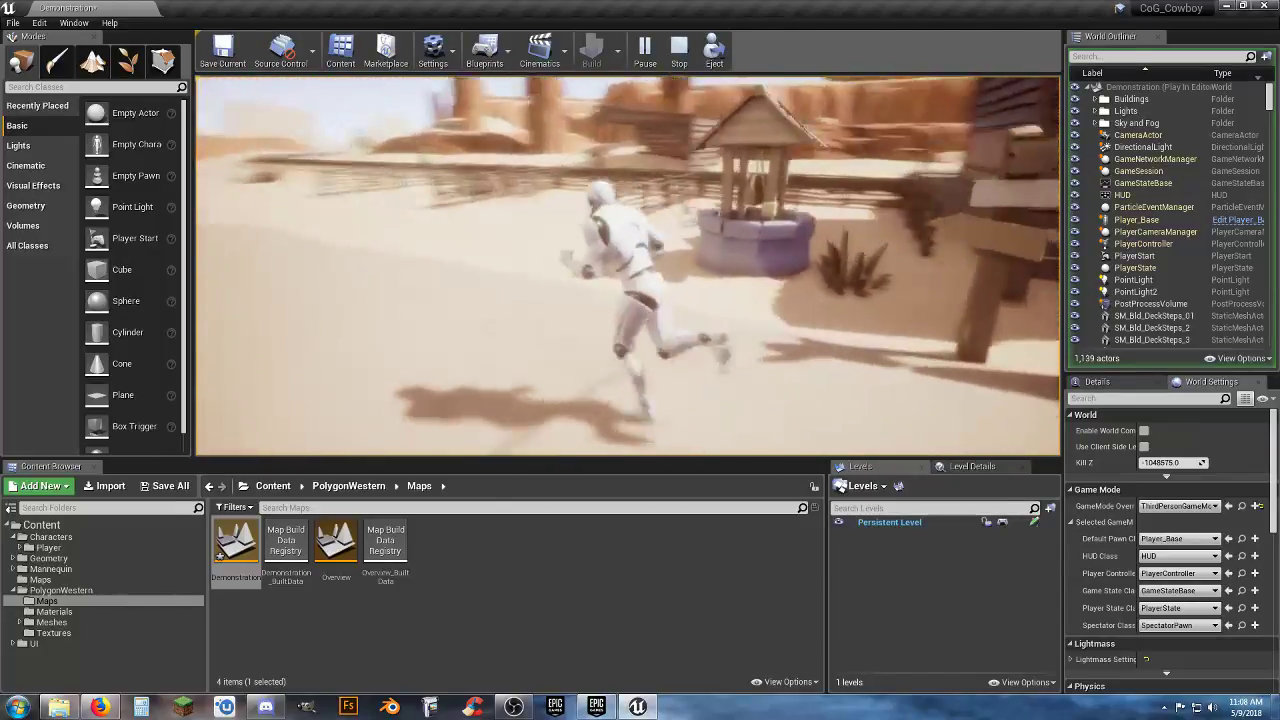
{"action": "key", "text": "w"}
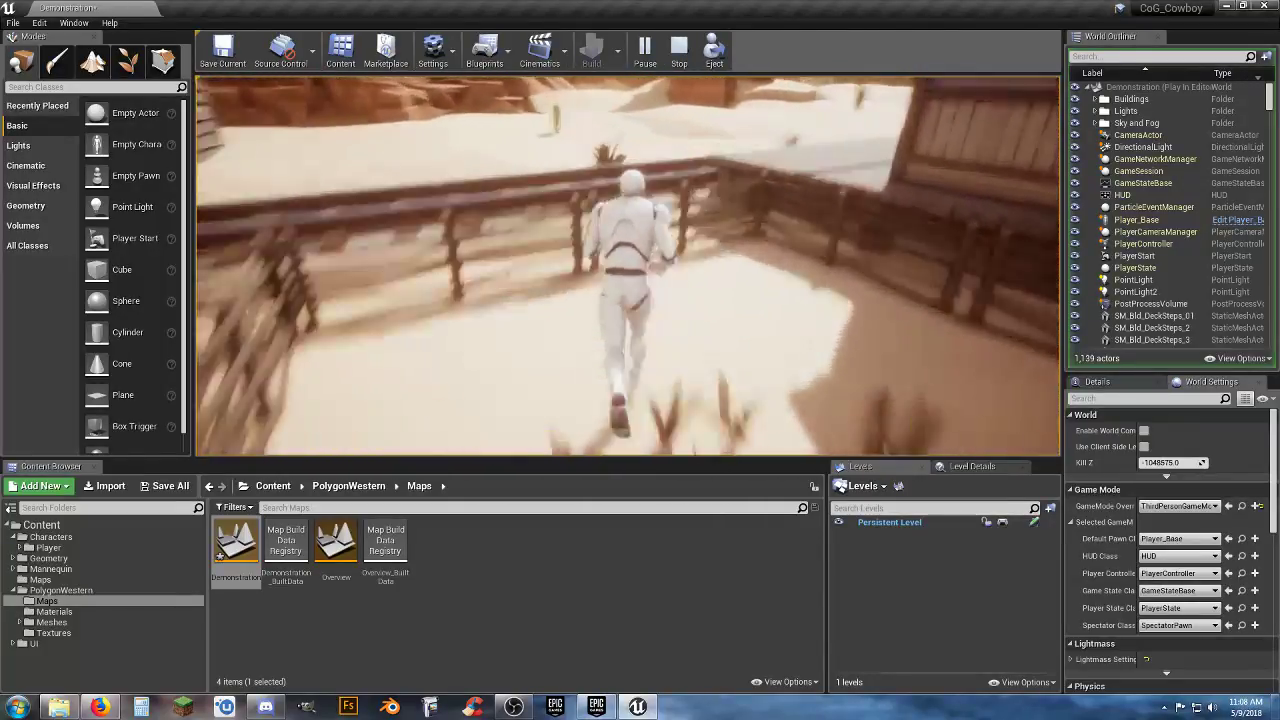
{"action": "key", "text": "w"}
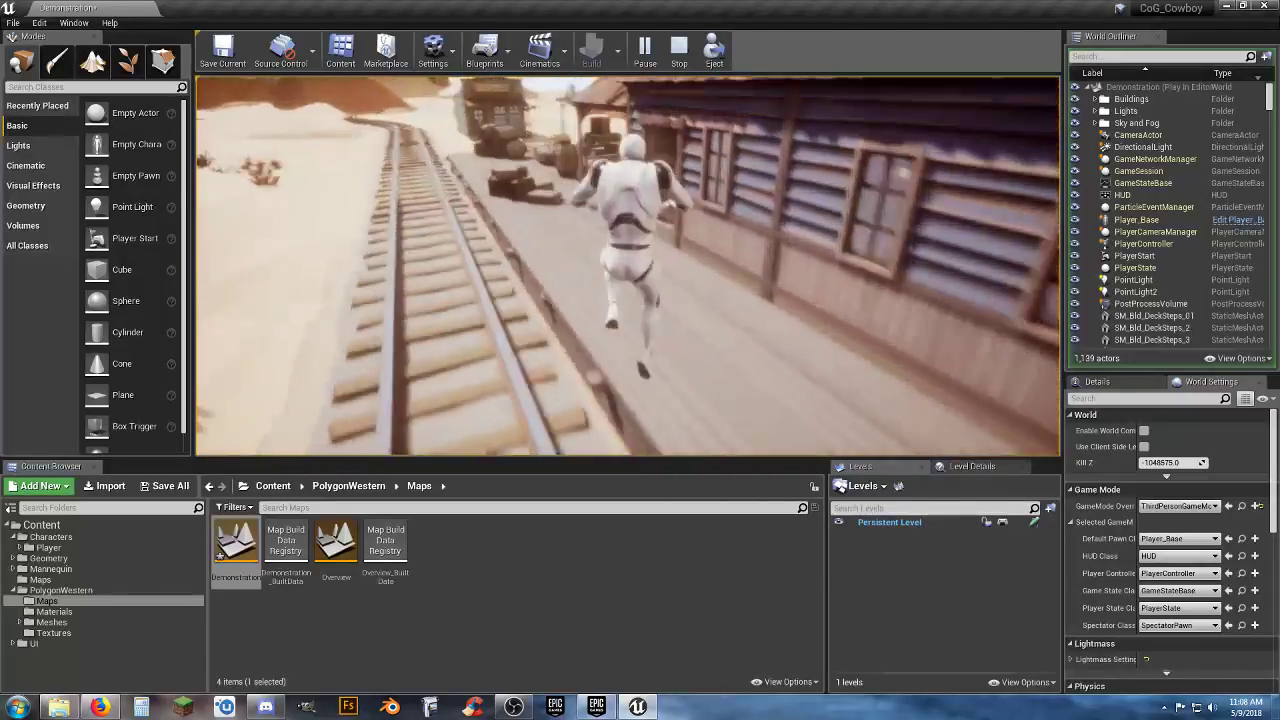
Explore the station platform, jump over the fence by the tracks, run back into town, and stop the play session
{"action": "key", "text": "space"}
{"action": "key", "text": "w"}
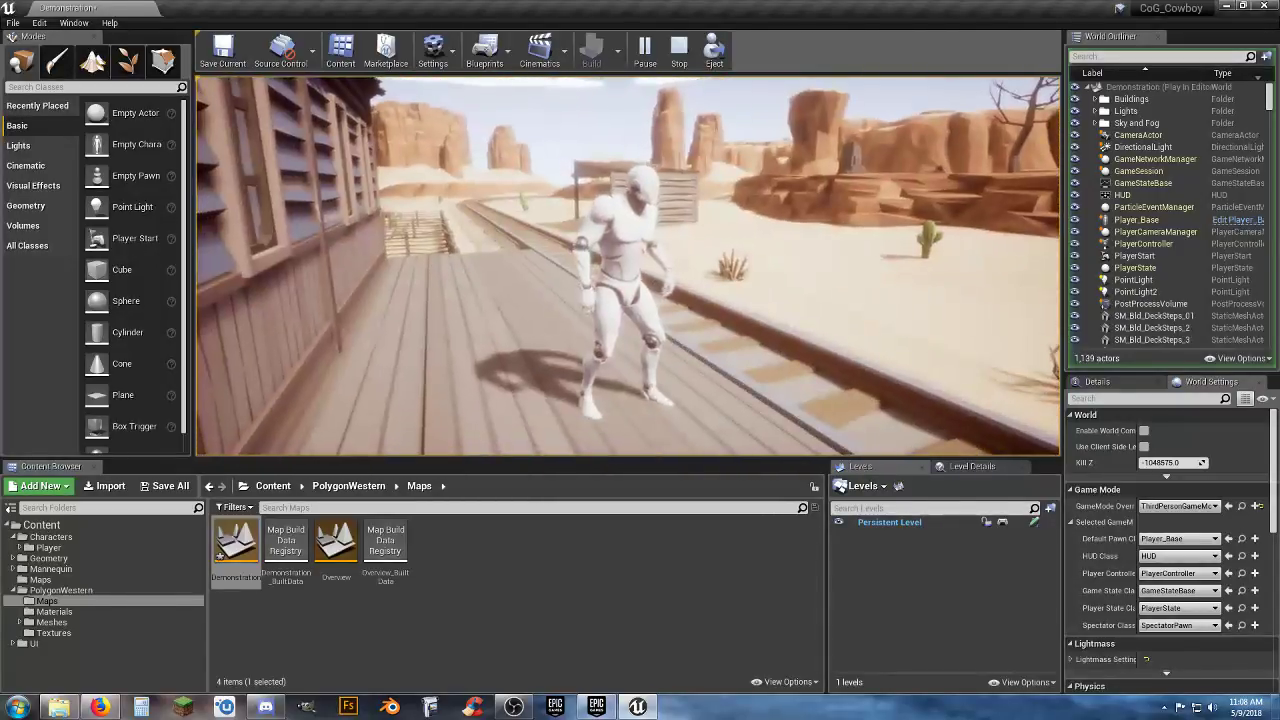
{"action": "key", "text": "w"}
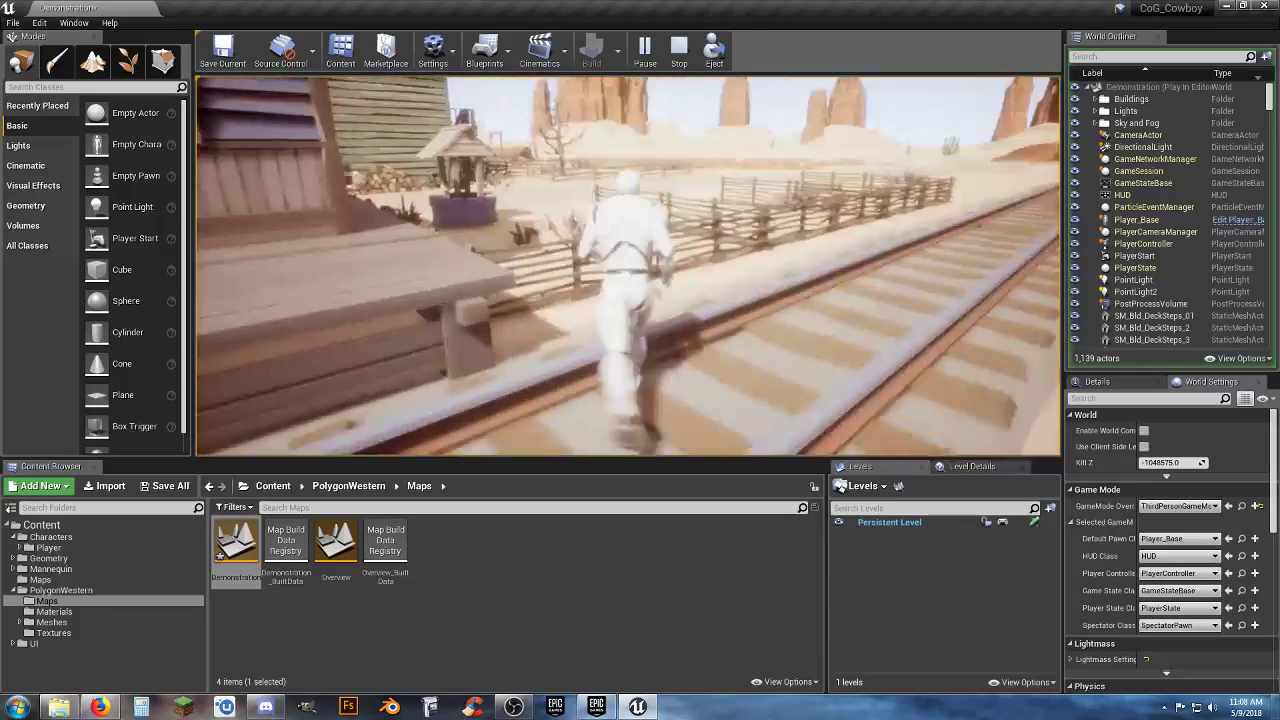
{"action": "key", "text": "space"}
{"action": "key", "text": "w"}
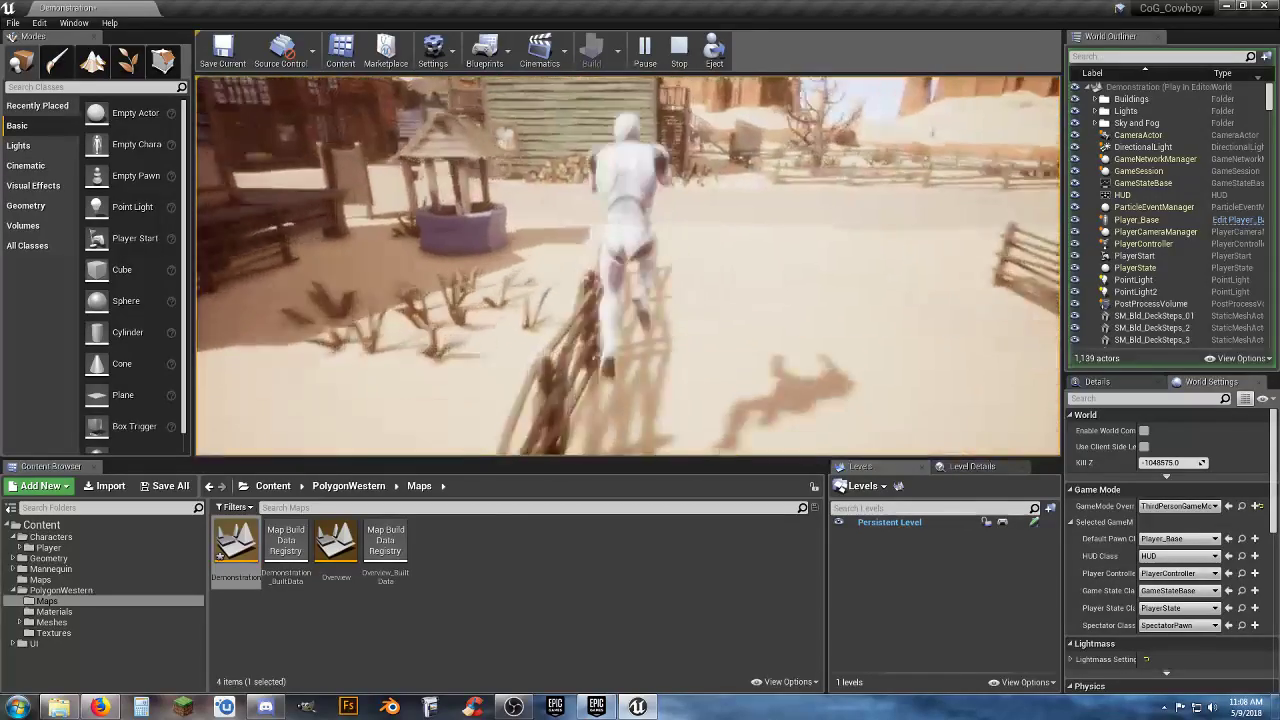
{"action": "key", "text": "w"}
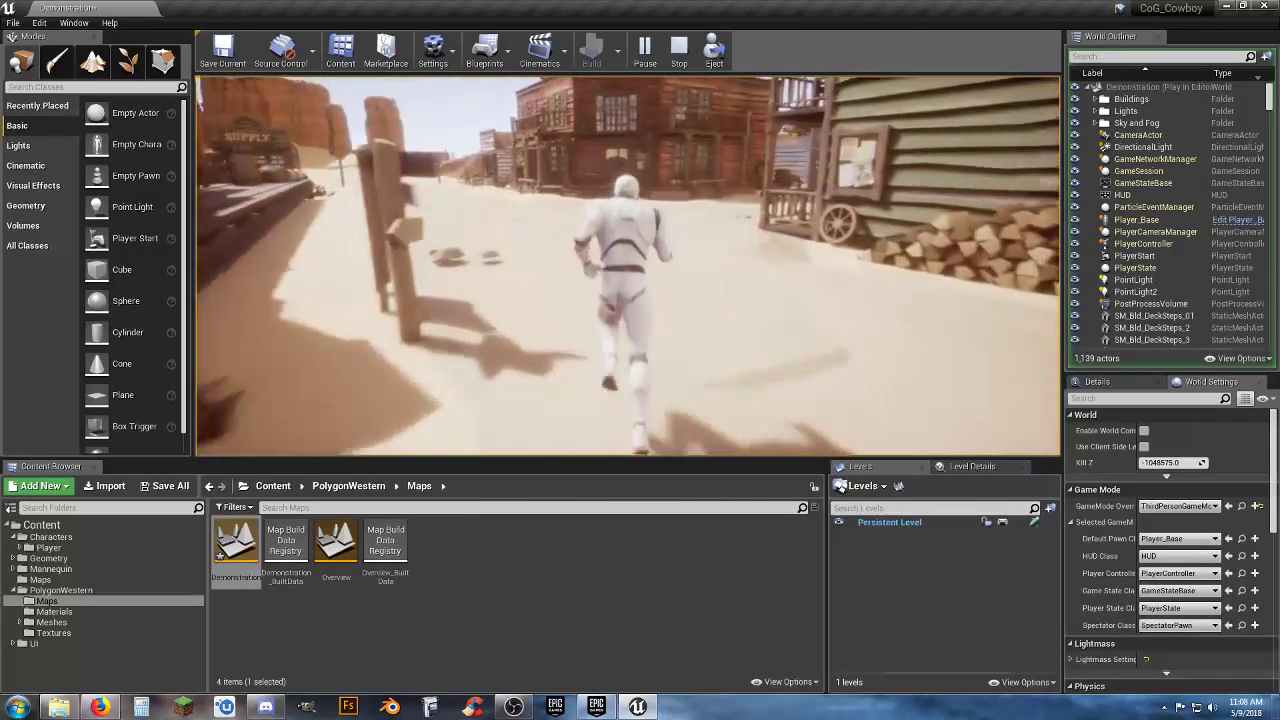
{"action": "key", "text": "w"}
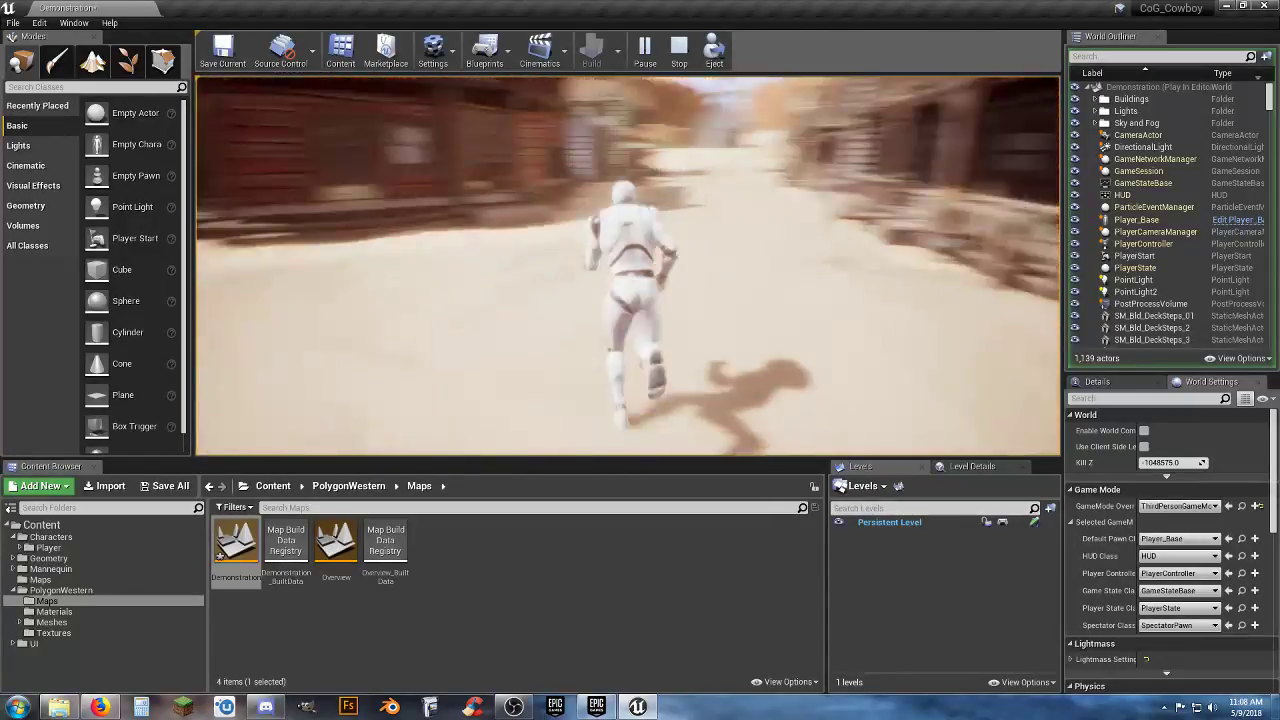
{"action": "key", "text": "Escape"}
Set the viewport camera speed to 4 while viewing the saloon from above
{"action": "right_click_drag", "start_coordinate": [644, 247], "coordinate": [450, 250]}
{"action": "key", "text": "w"}
{"action": "key", "text": "s"}
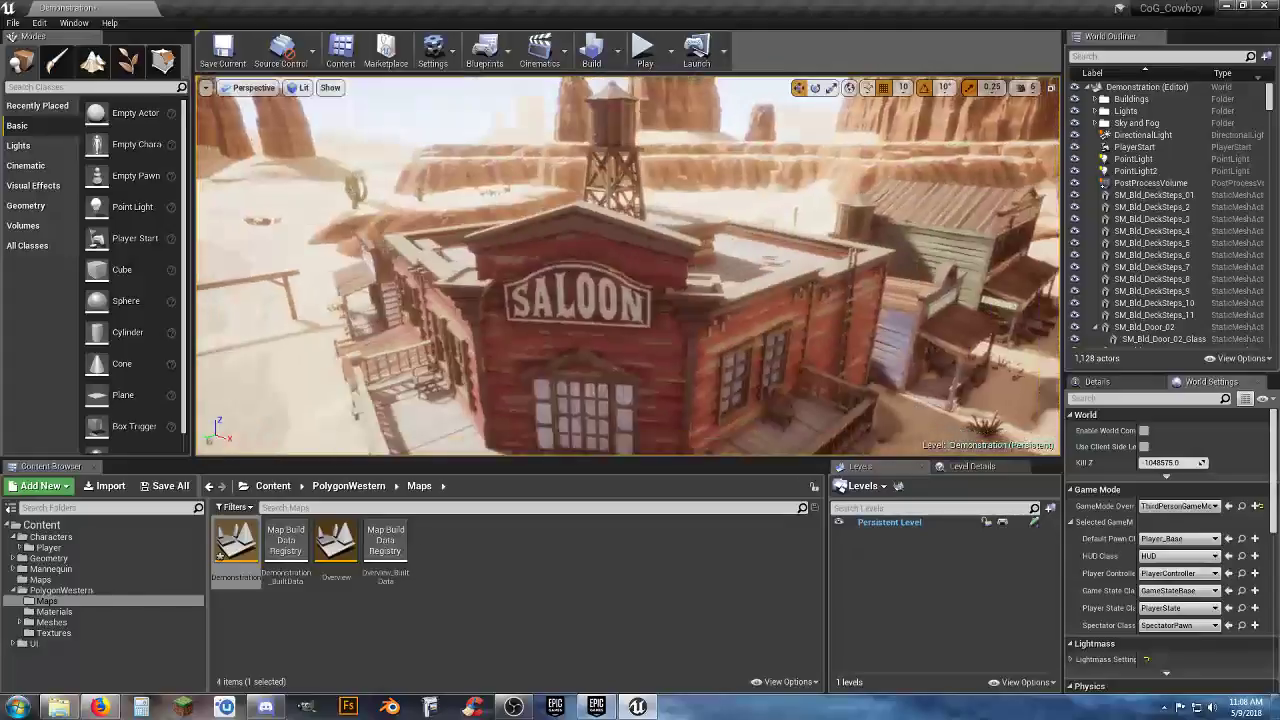
{"action": "left_click", "coordinate": [1028, 89]}
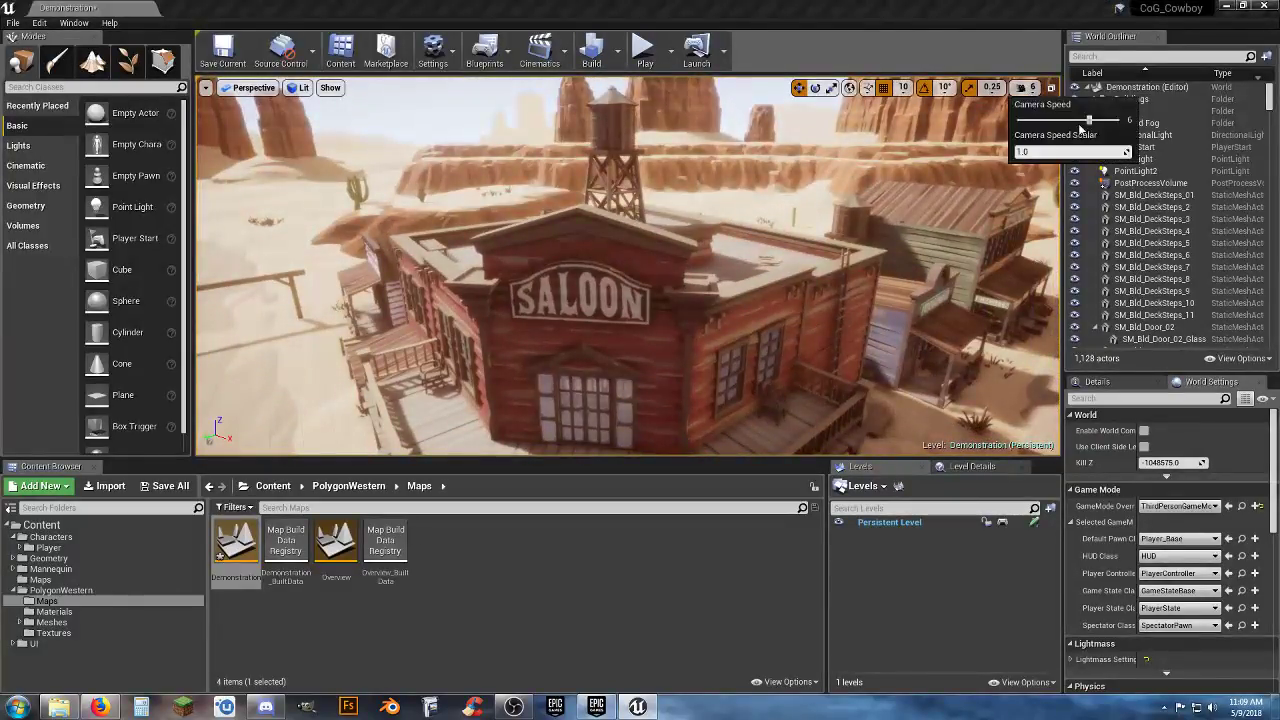
{"action": "left_click_drag", "start_coordinate": [1080, 128], "coordinate": [1072, 123]}
Delete both swinging doors from the saloon entrance
{"action": "right_click_drag", "start_coordinate": [760, 235], "coordinate": [698, 225]}
{"action": "key", "text": "w"}
{"action": "key", "text": "w"}
{"action": "left_click", "coordinate": [698, 225]}
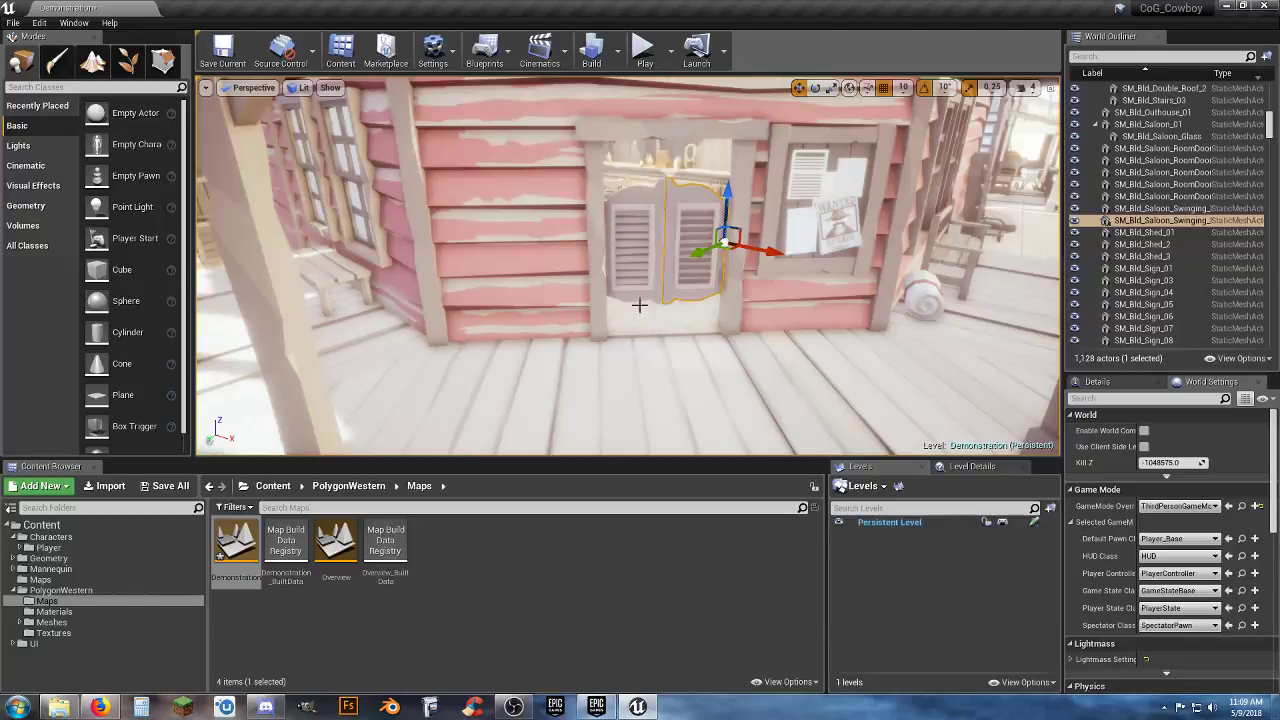
{"action": "key", "text": "Delete"}
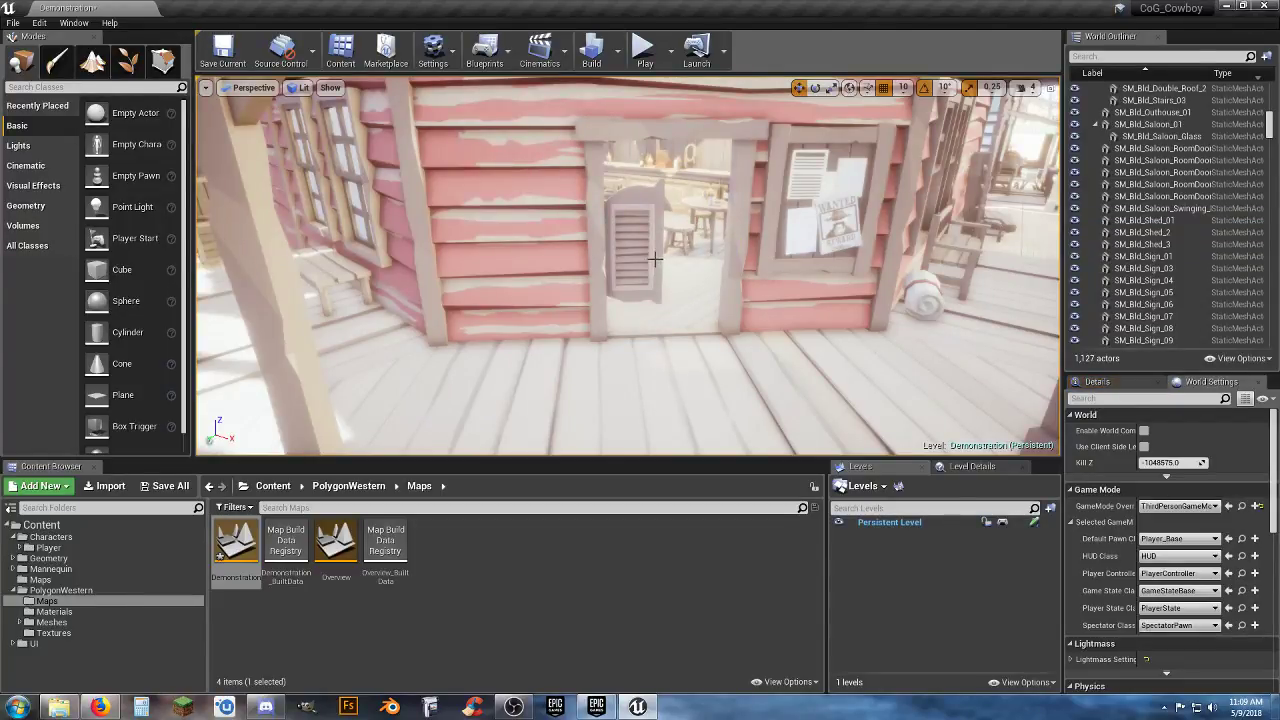
{"action": "left_click", "coordinate": [652, 261]}
{"action": "key", "text": "Delete"}
Rotate both front doors of the green building's double entrance open
{"action": "right_click_drag", "start_coordinate": [650, 262], "coordinate": [975, 252]}
{"action": "key", "text": "w"}
{"action": "right_click_drag", "start_coordinate": [686, 270], "coordinate": [686, 297]}
{"action": "left_click", "coordinate": [690, 328]}
{"action": "scroll", "coordinate": [750, 290], "scroll_direction": "down", "scroll_amount": 5}
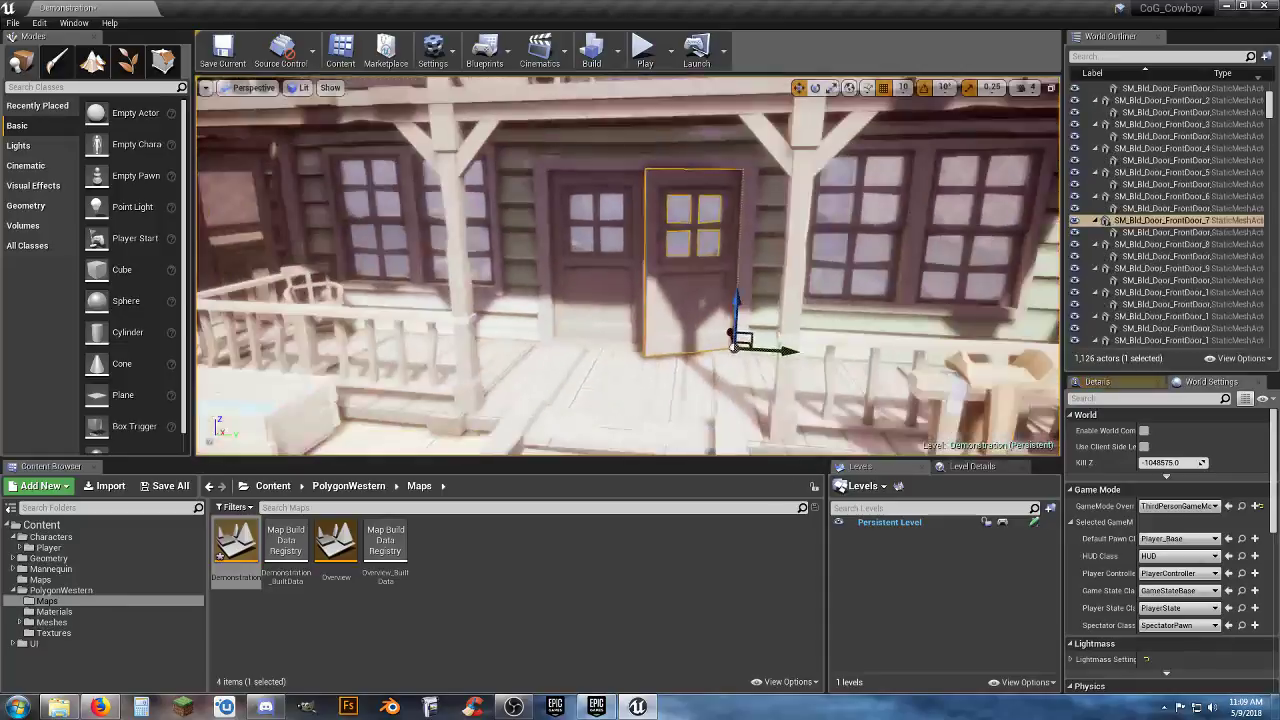
{"action": "left_click", "coordinate": [815, 89]}
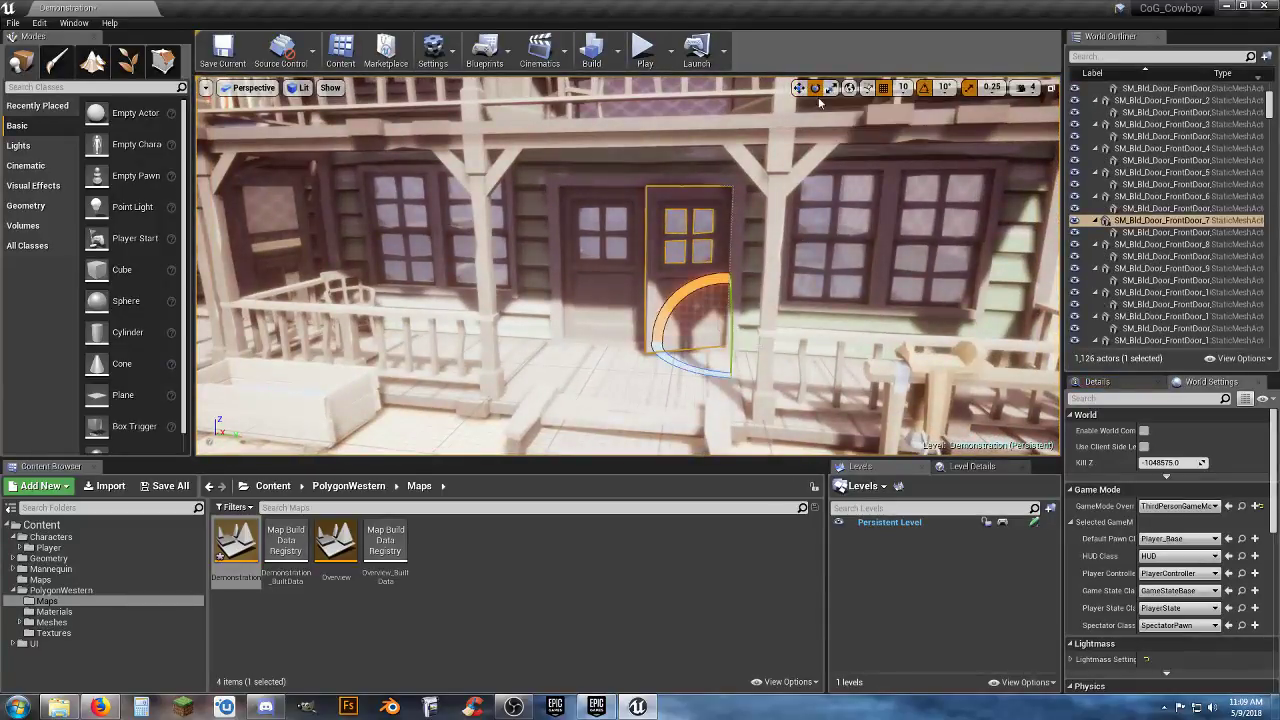
{"action": "left_click_drag", "start_coordinate": [693, 360], "coordinate": [736, 376]}
{"action": "left_click", "coordinate": [598, 285]}
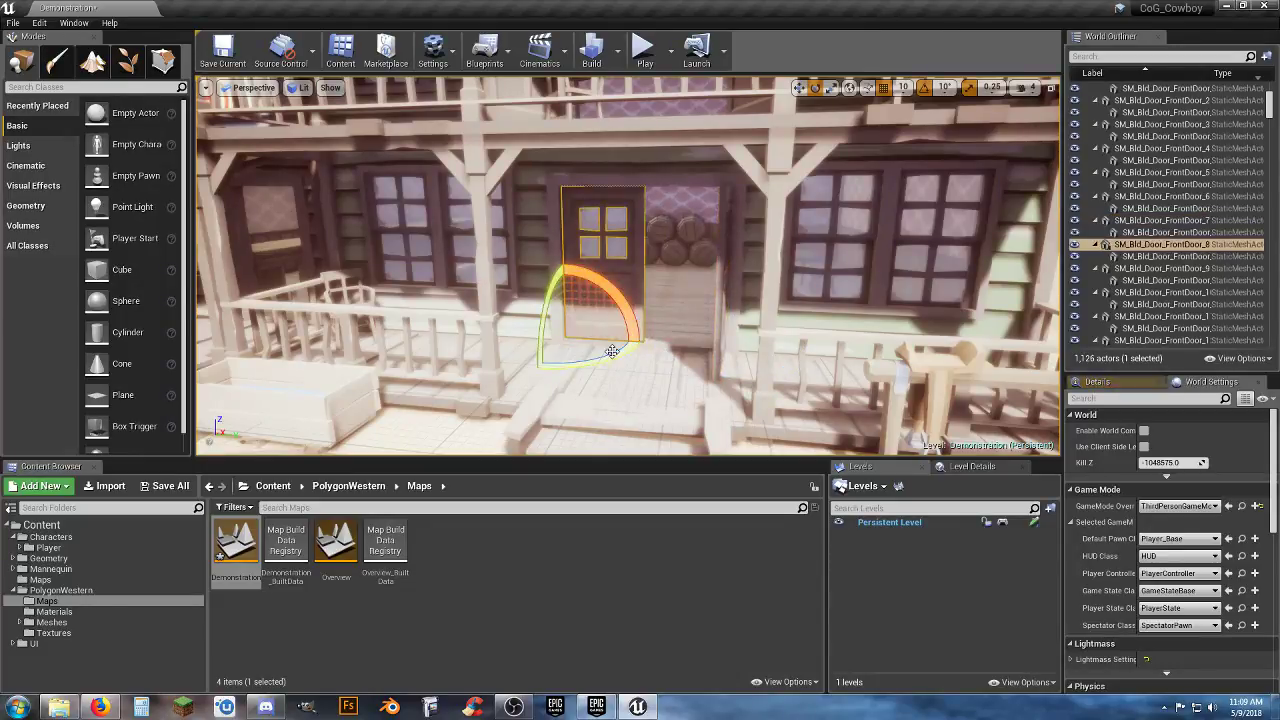
{"action": "mouse_move", "coordinate": [597, 365]}
{"action": "left_mouse_down"}
{"action": "mouse_move", "coordinate": [540, 365]}
{"action": "mouse_move", "coordinate": [611, 370]}
{"action": "left_mouse_up"}
Rotate the front door of the Sheriff building open by about 60 degrees
{"action": "key", "text": "s"}
{"action": "right_click_drag", "start_coordinate": [575, 340], "coordinate": [660, 326]}
{"action": "key", "text": "w"}
{"action": "key", "text": "w"}
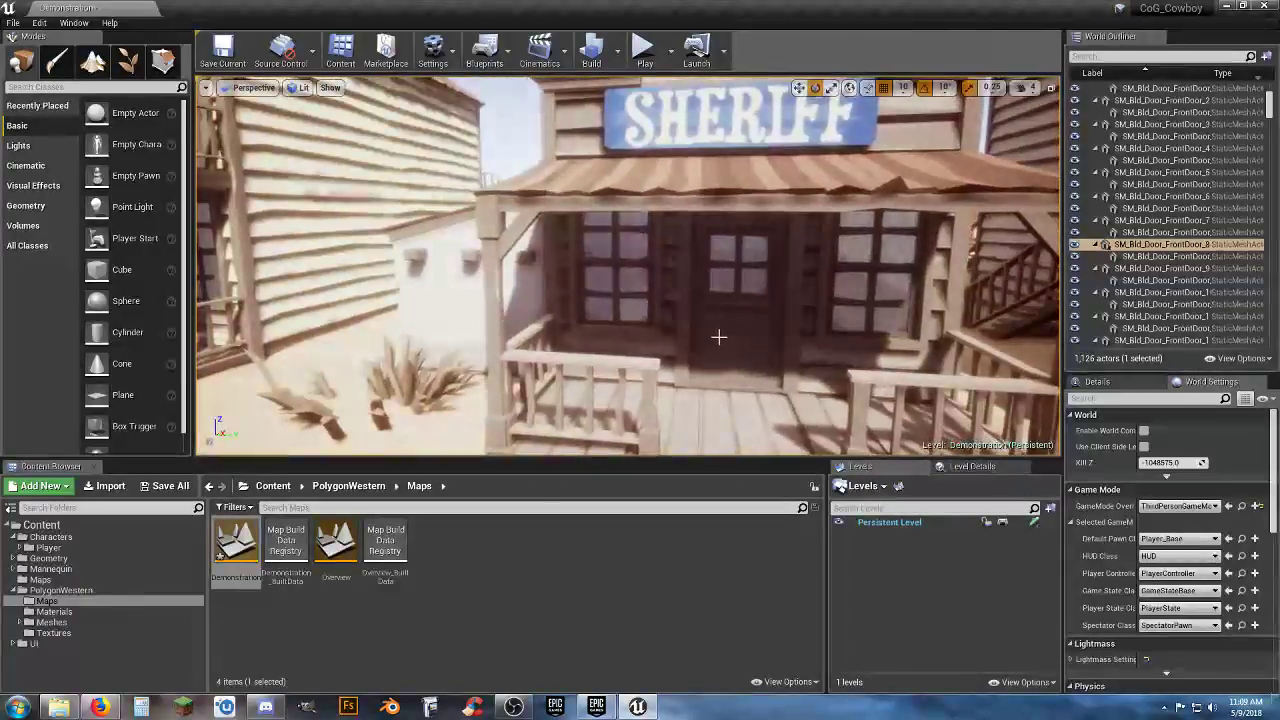
{"action": "left_click", "coordinate": [714, 337]}
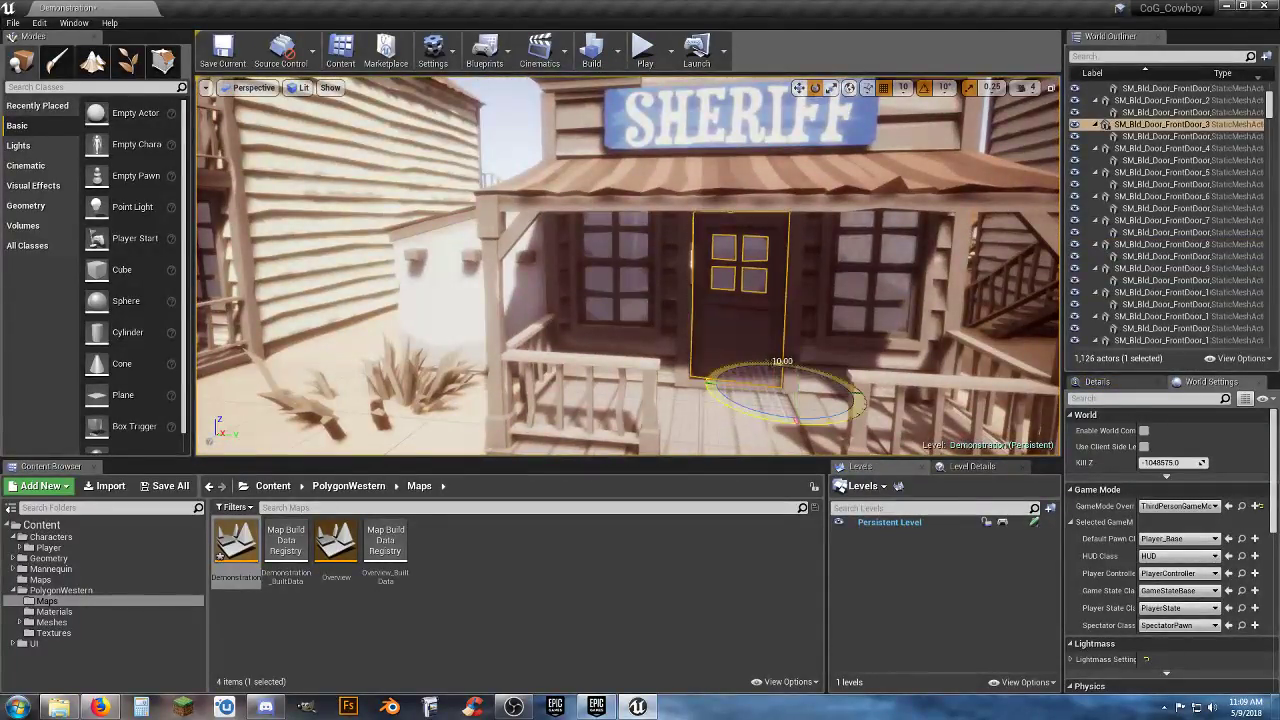
{"action": "left_click_drag", "start_coordinate": [858, 388], "coordinate": [866, 394]}
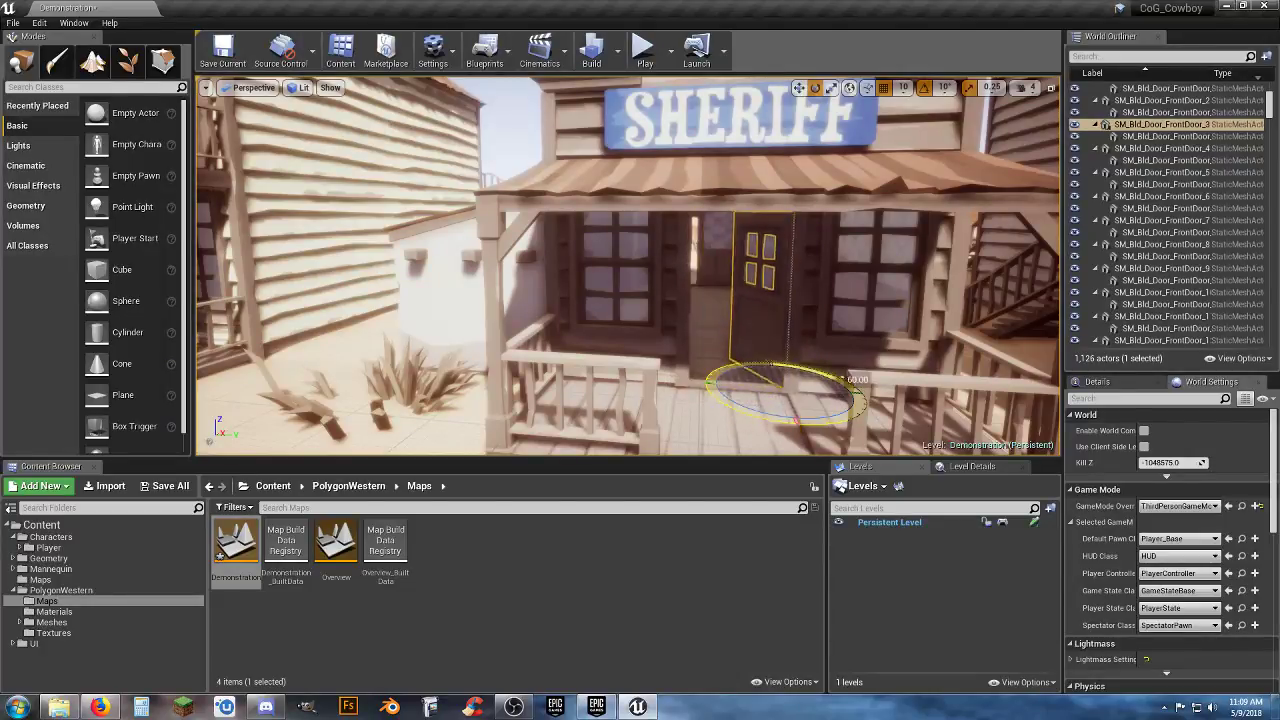
Rotate the front door of the Ammunition building open
{"action": "key", "text": "s"}
{"action": "right_click_drag", "start_coordinate": [824, 350], "coordinate": [220, 348]}
{"action": "key", "text": "w"}
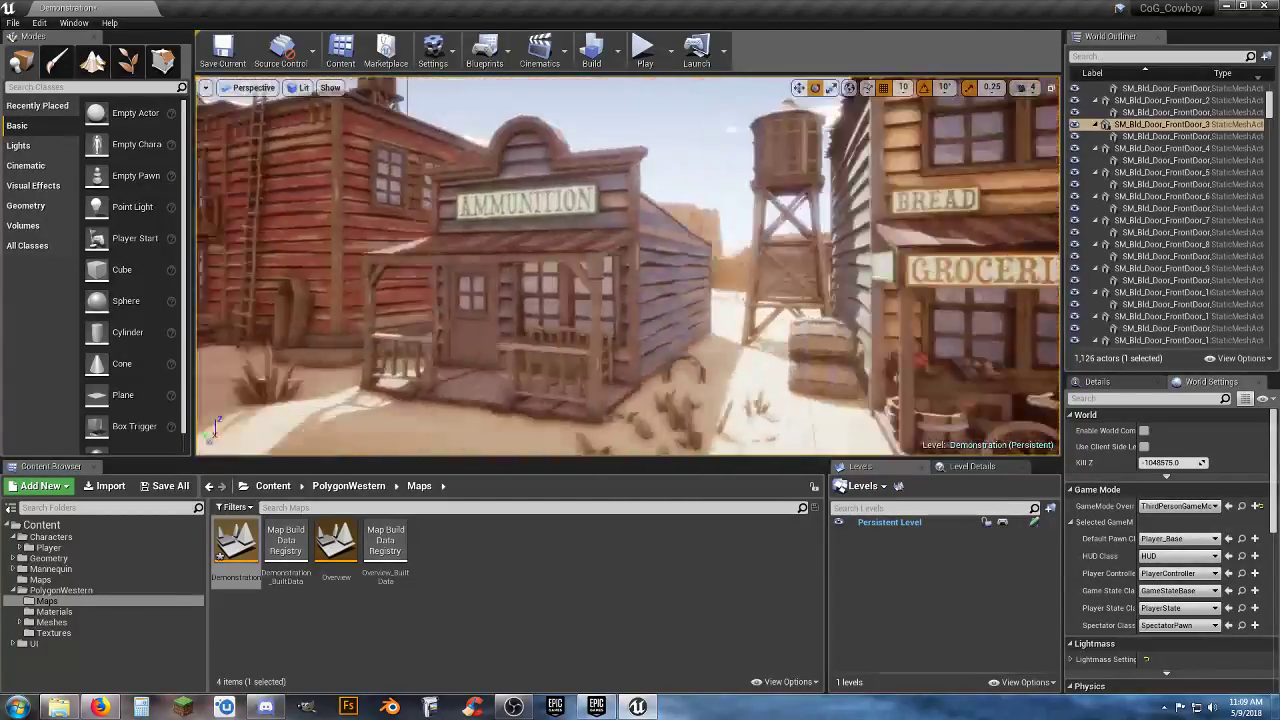
{"action": "right_click_drag", "start_coordinate": [628, 300], "coordinate": [500, 306]}
{"action": "key", "text": "w"}
{"action": "left_click", "coordinate": [758, 332]}
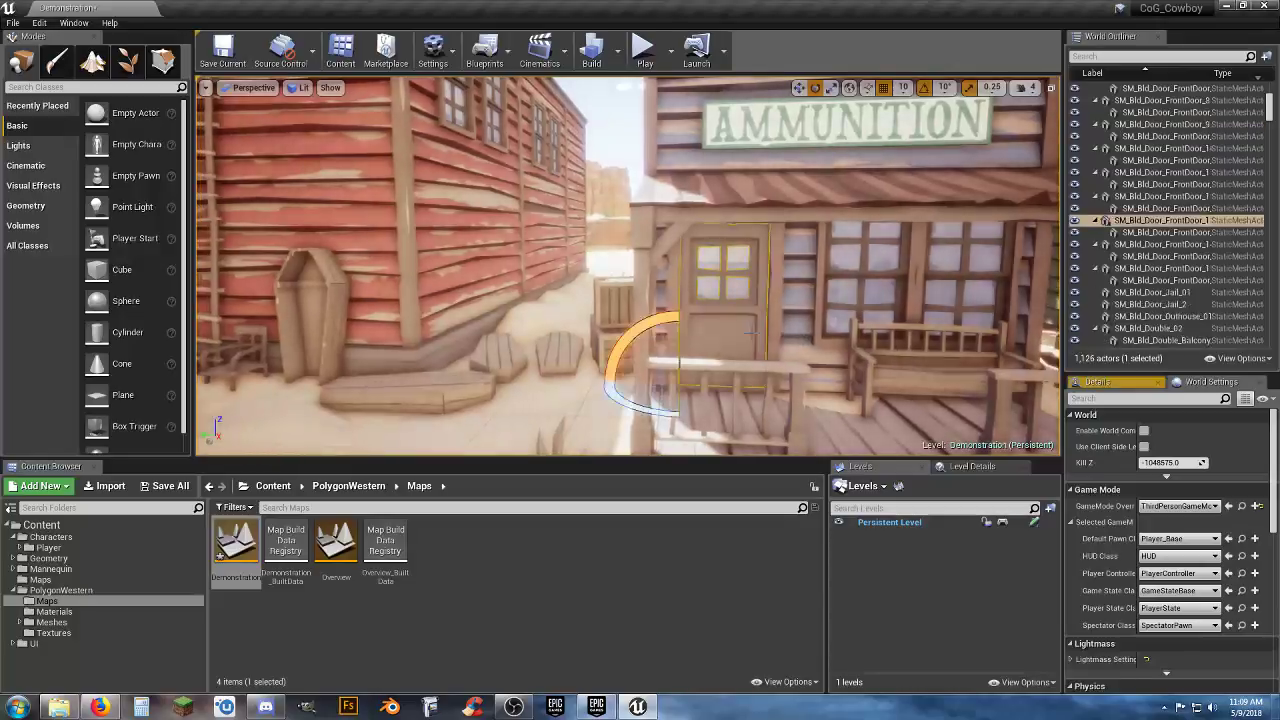
{"action": "mouse_move", "coordinate": [668, 412]}
{"action": "left_mouse_down"}
{"action": "mouse_move", "coordinate": [650, 428]}
{"action": "mouse_move", "coordinate": [676, 416]}
{"action": "left_mouse_up"}
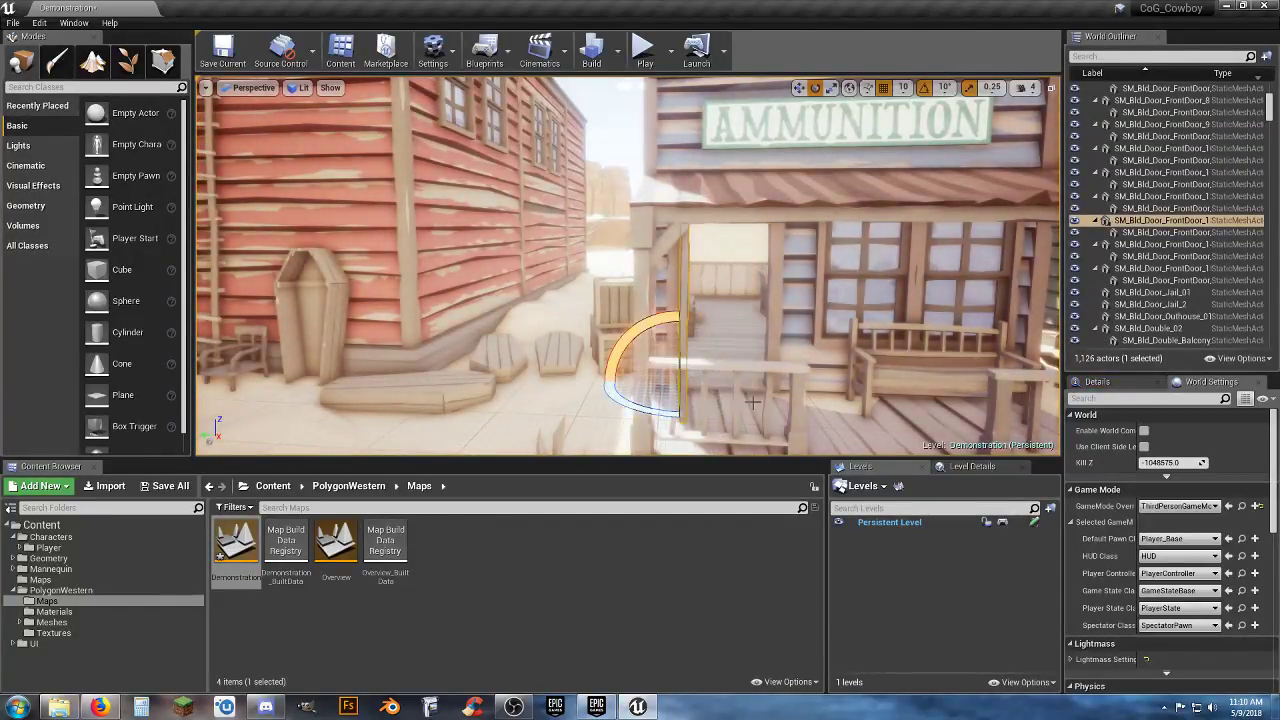
Rotate the front door of the Supply building open
{"action": "right_click_drag", "start_coordinate": [752, 402], "coordinate": [683, 267]}
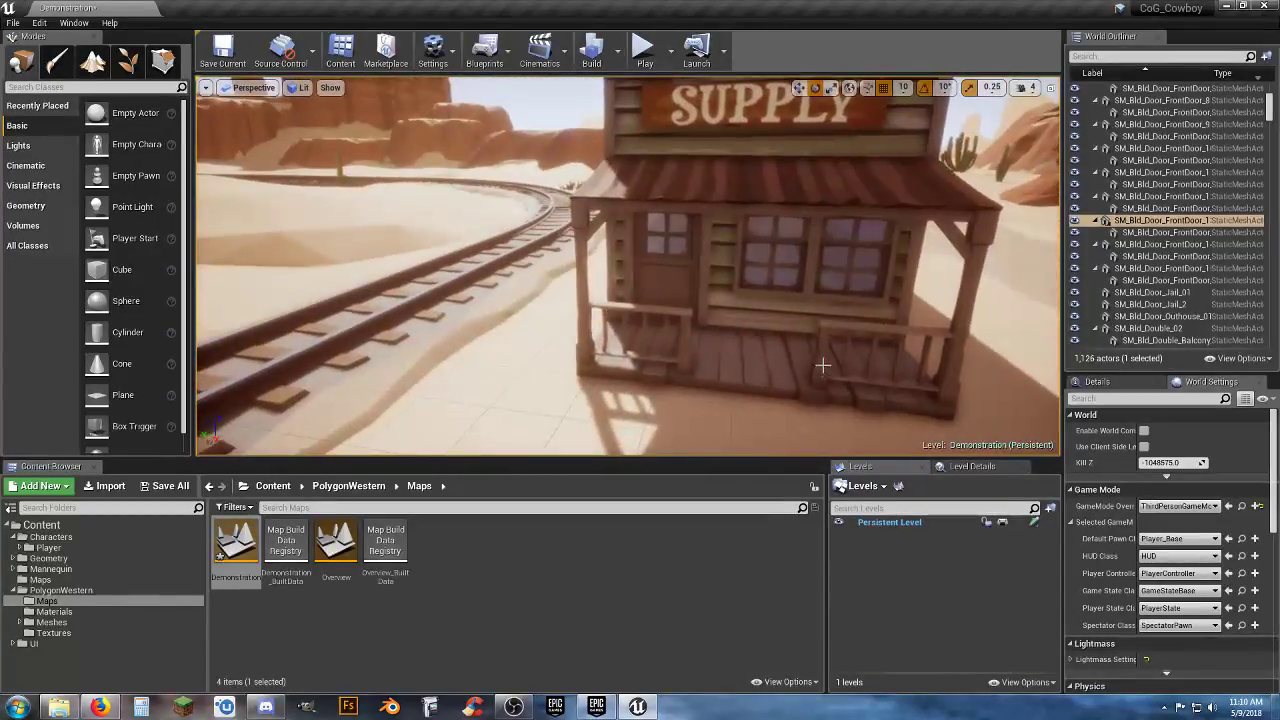
{"action": "left_click", "coordinate": [682, 272]}
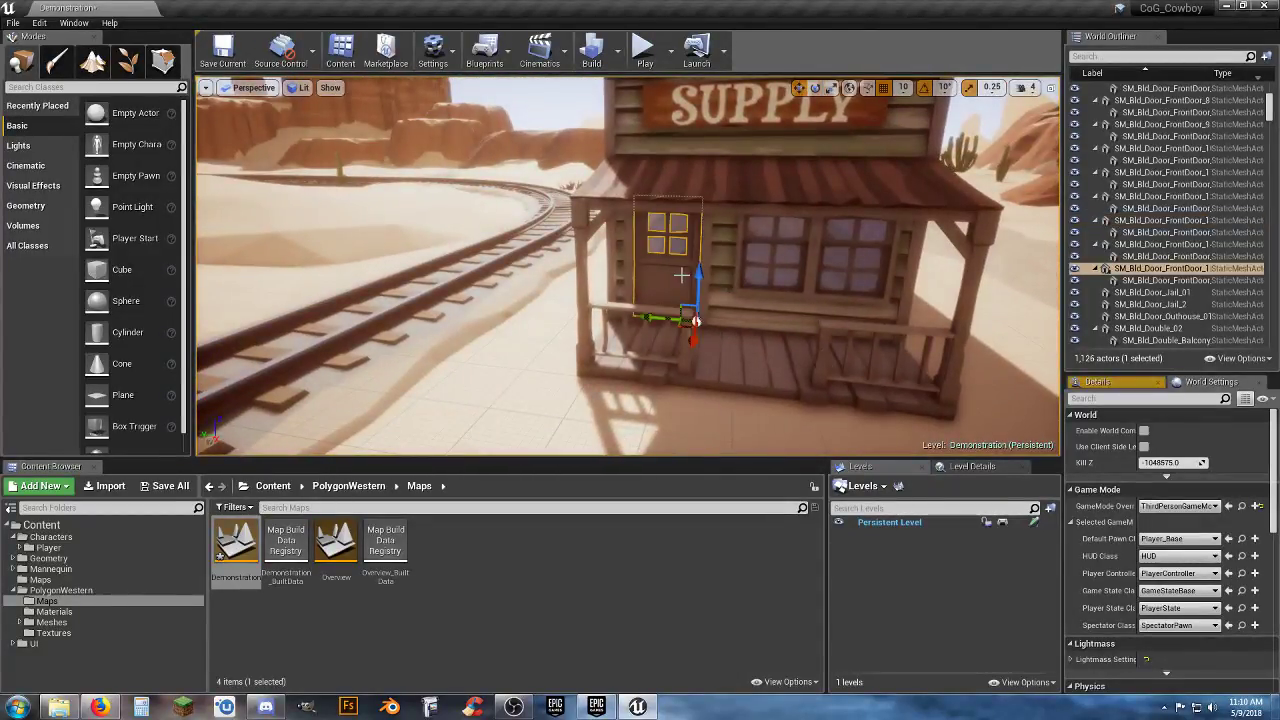
{"action": "left_click", "coordinate": [815, 87]}
{"action": "left_click_drag", "start_coordinate": [716, 355], "coordinate": [695, 356]}
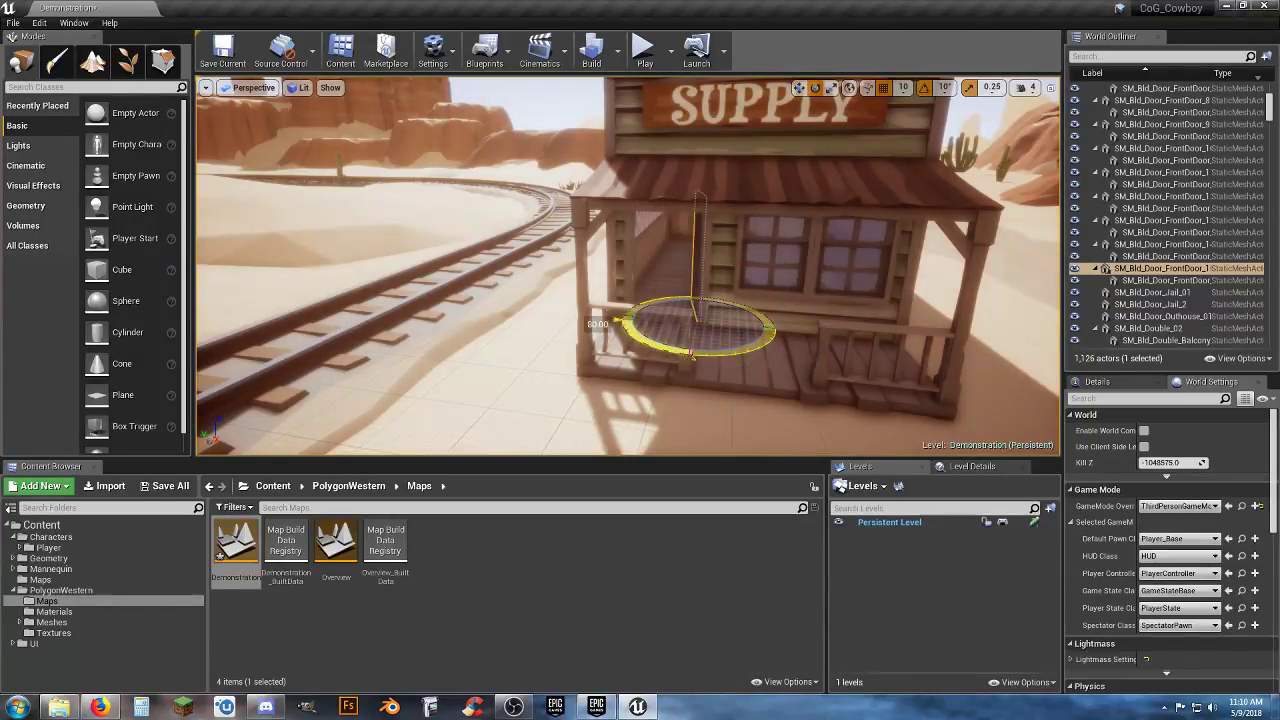
Rotate the front door of the purple building open by about 70 degrees
{"action": "right_click_drag", "start_coordinate": [804, 357], "coordinate": [764, 356]}
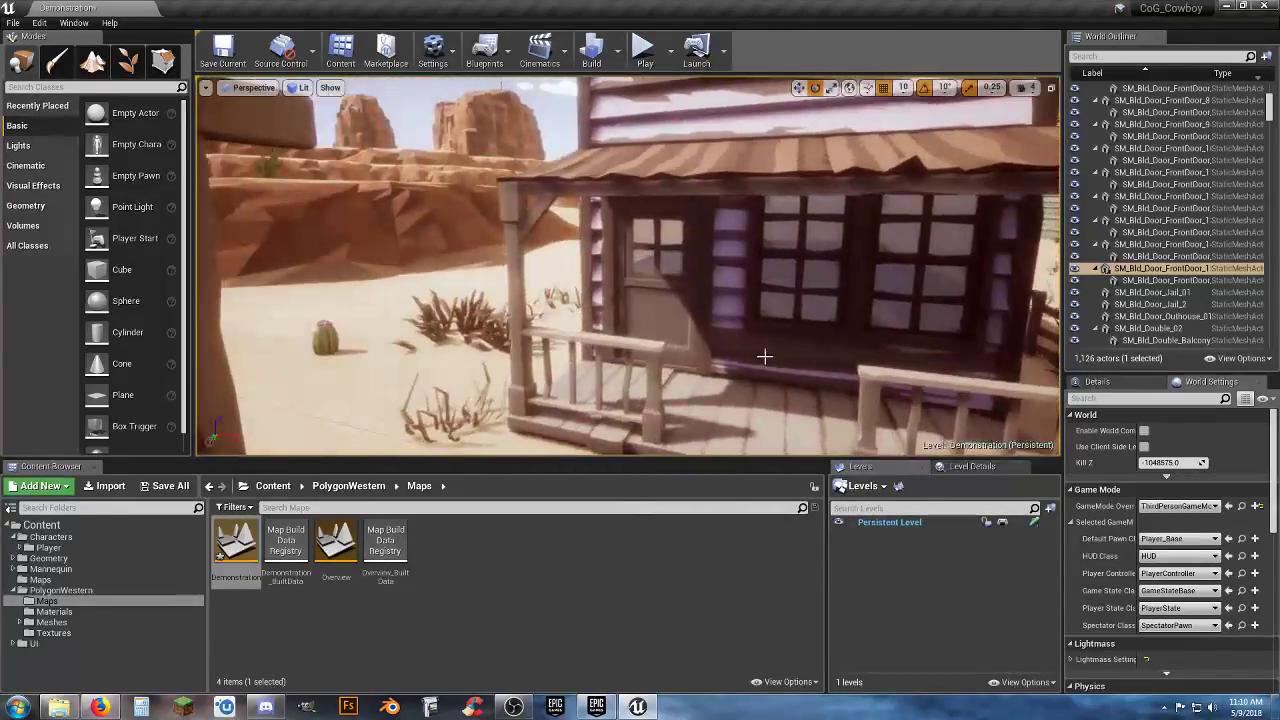
{"action": "left_click", "coordinate": [727, 348]}
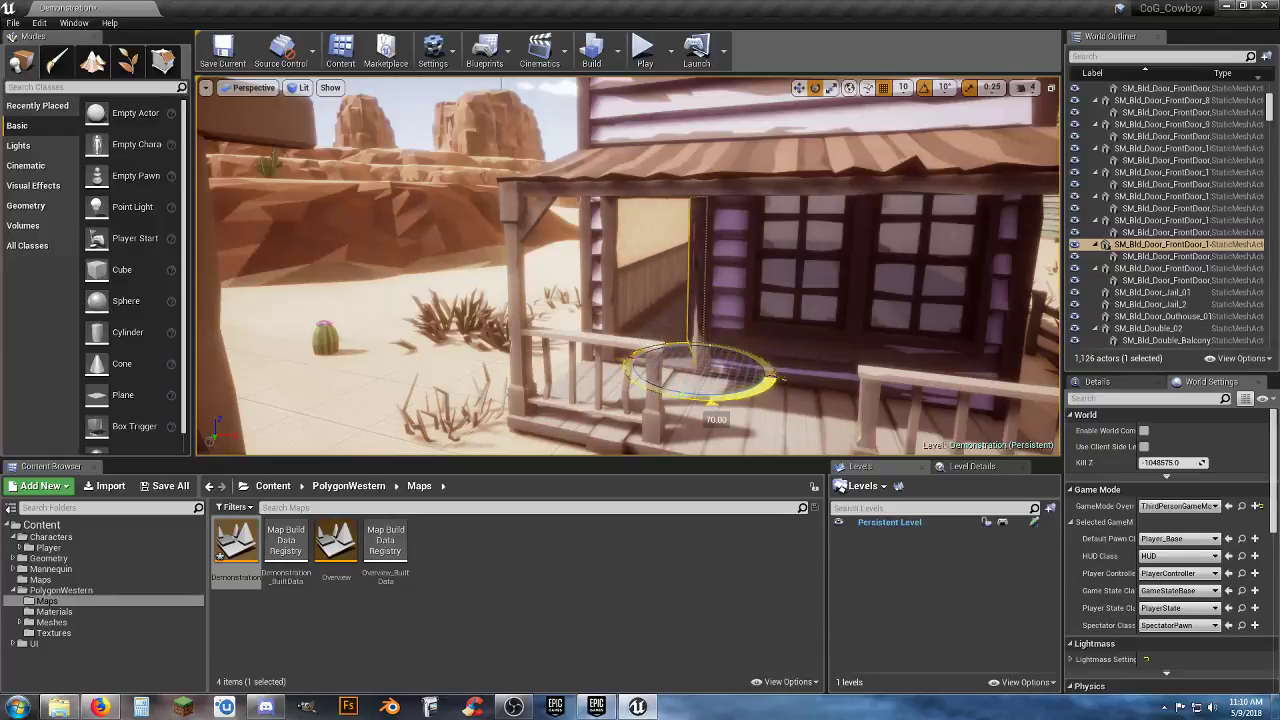
{"action": "left_click_drag", "start_coordinate": [716, 410], "coordinate": [651, 403]}
Save the modified Demonstration map
{"action": "key", "text": "s"}
{"action": "mouse_move", "coordinate": [918, 378]}
{"action": "right_mouse_down"}
{"action": "mouse_move", "coordinate": [1140, 366]}
{"action": "mouse_move", "coordinate": [1066, 378]}
{"action": "mouse_move", "coordinate": [820, 368]}
{"action": "mouse_move", "coordinate": [942, 376]}
{"action": "right_mouse_up"}
{"action": "key", "text": "w"}
{"action": "key", "text": "w"}
{"action": "key", "text": "w"}
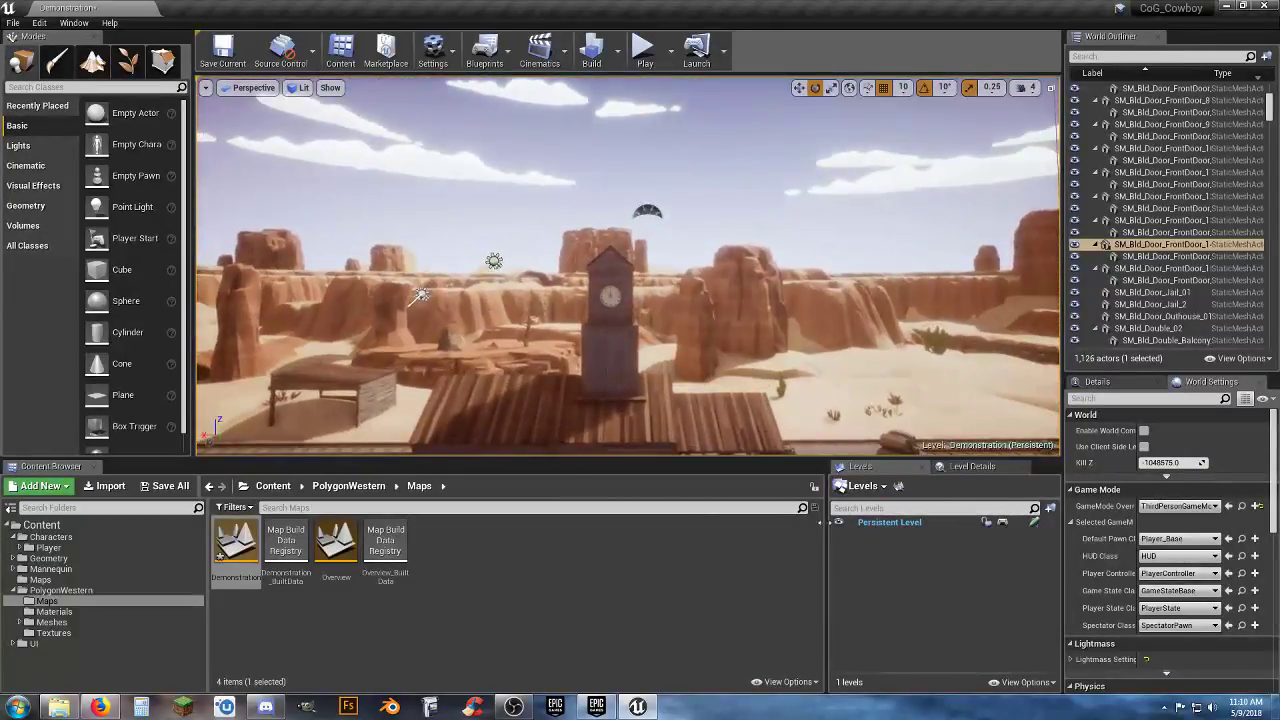
{"action": "left_click", "coordinate": [170, 486]}
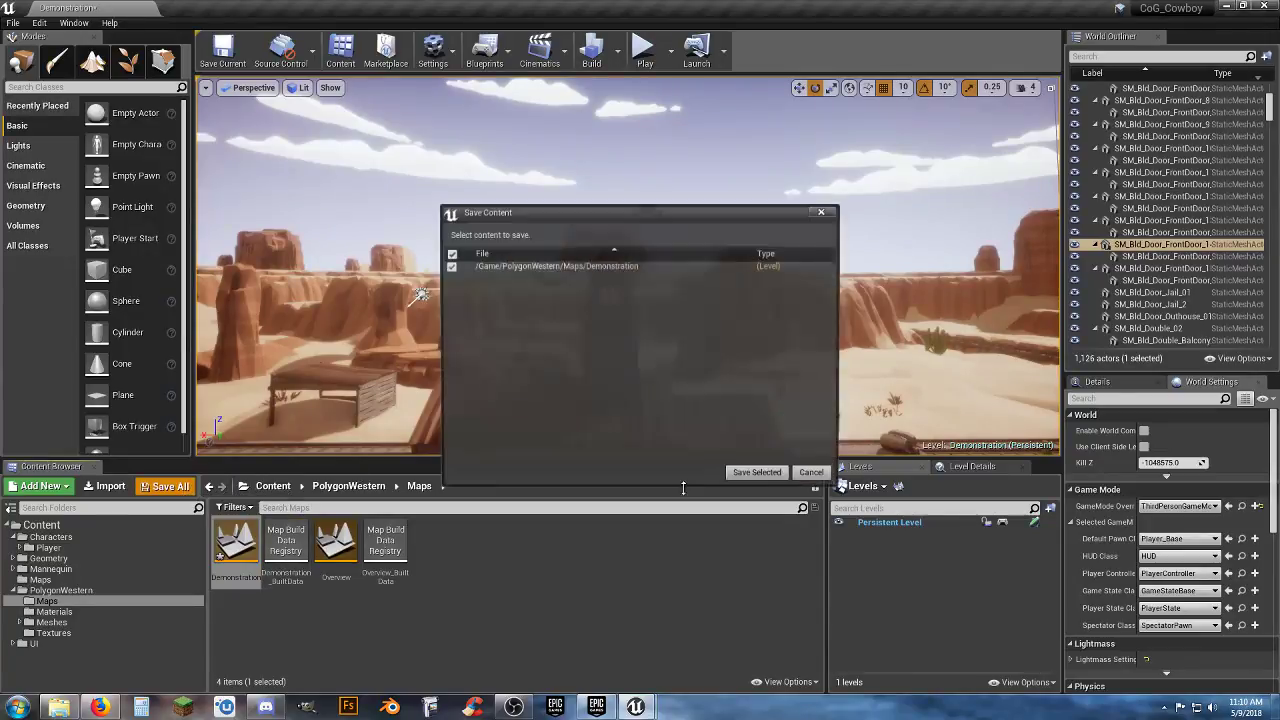
{"action": "left_click", "coordinate": [740, 474]}
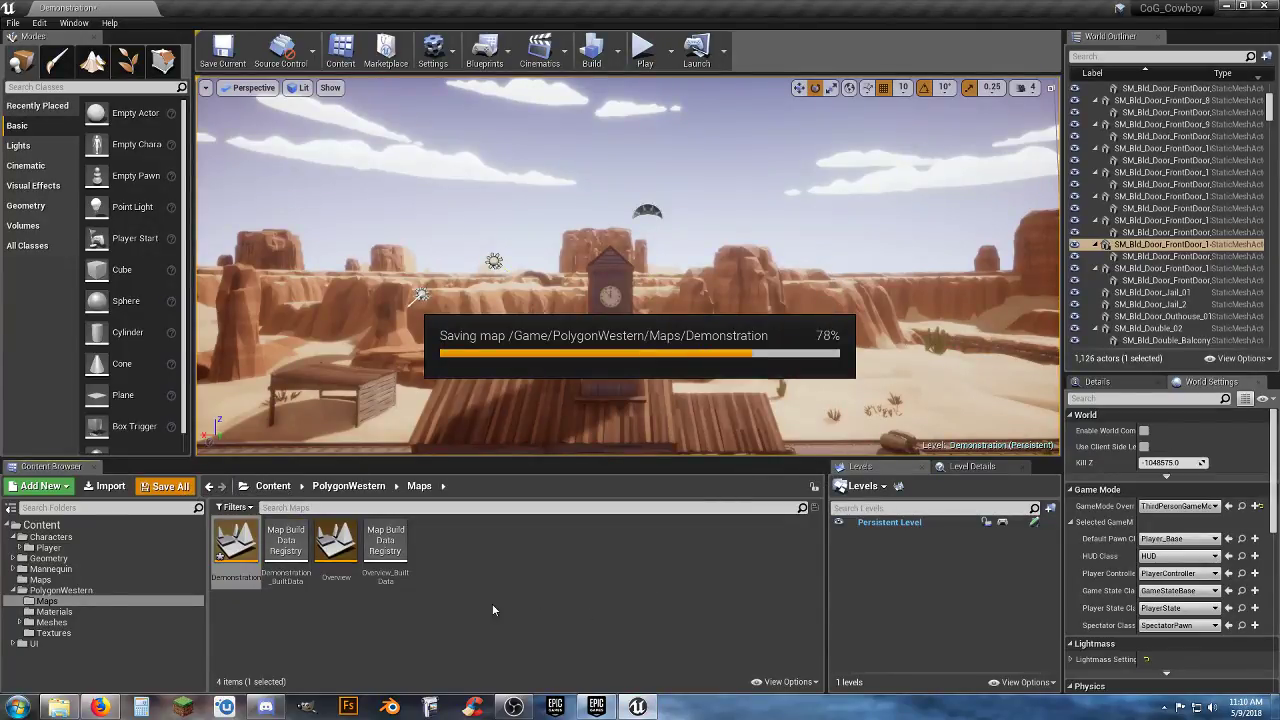
Inspect the node graph of the Mat_PolygonWestern_01_A material from the PolygonWestern Materials folder and close it again
{"action": "left_click", "coordinate": [55, 612]}
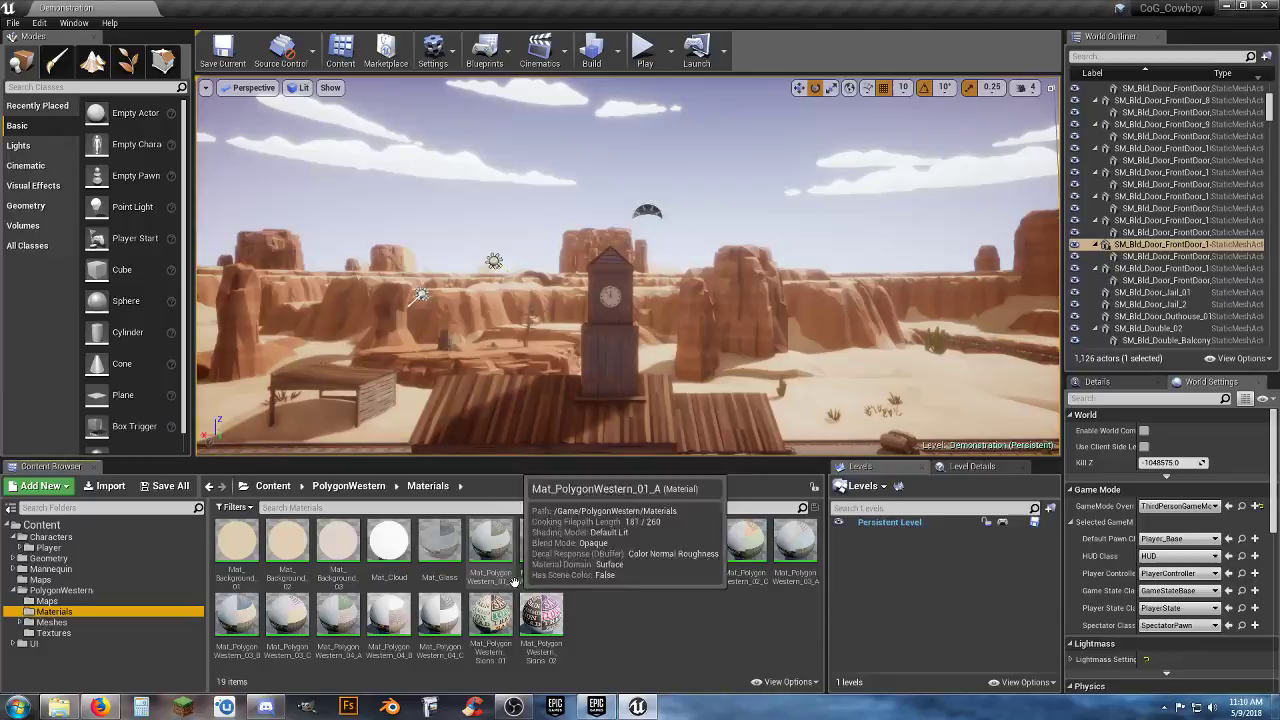
{"action": "left_click", "coordinate": [500, 552]}
{"action": "double_click", "coordinate": [500, 553]}
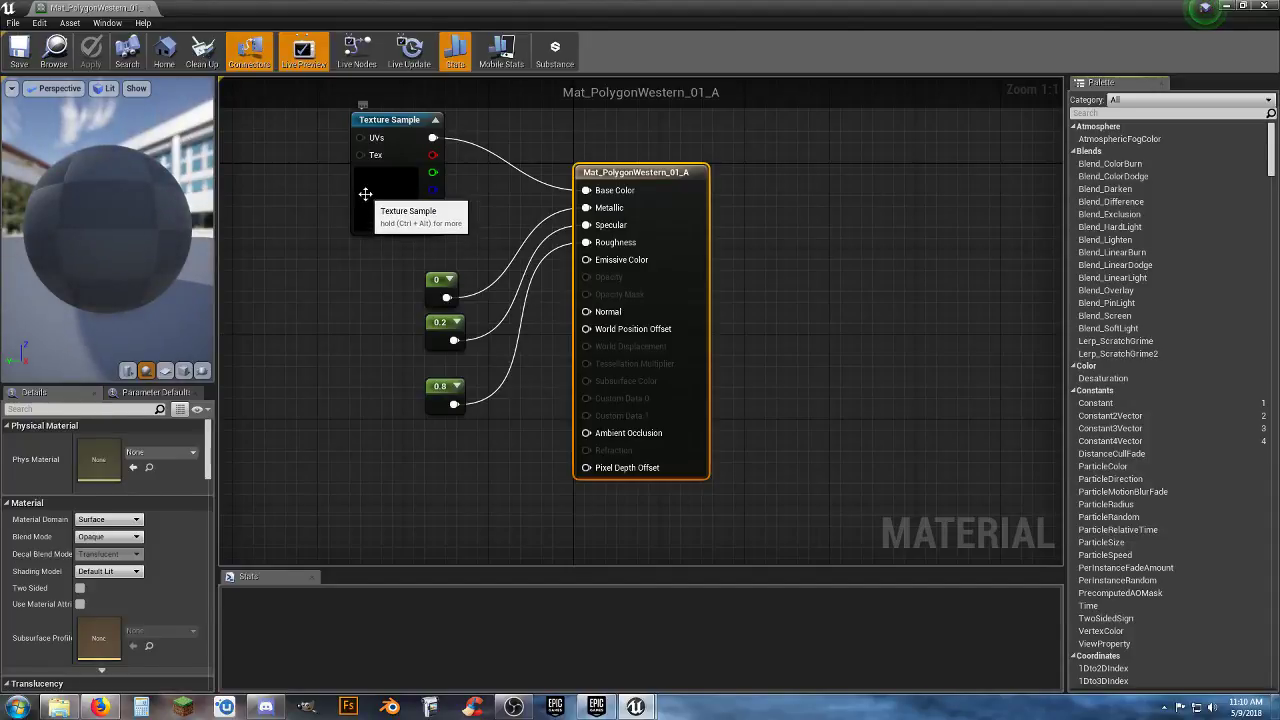
{"action": "left_click", "coordinate": [147, 8]}
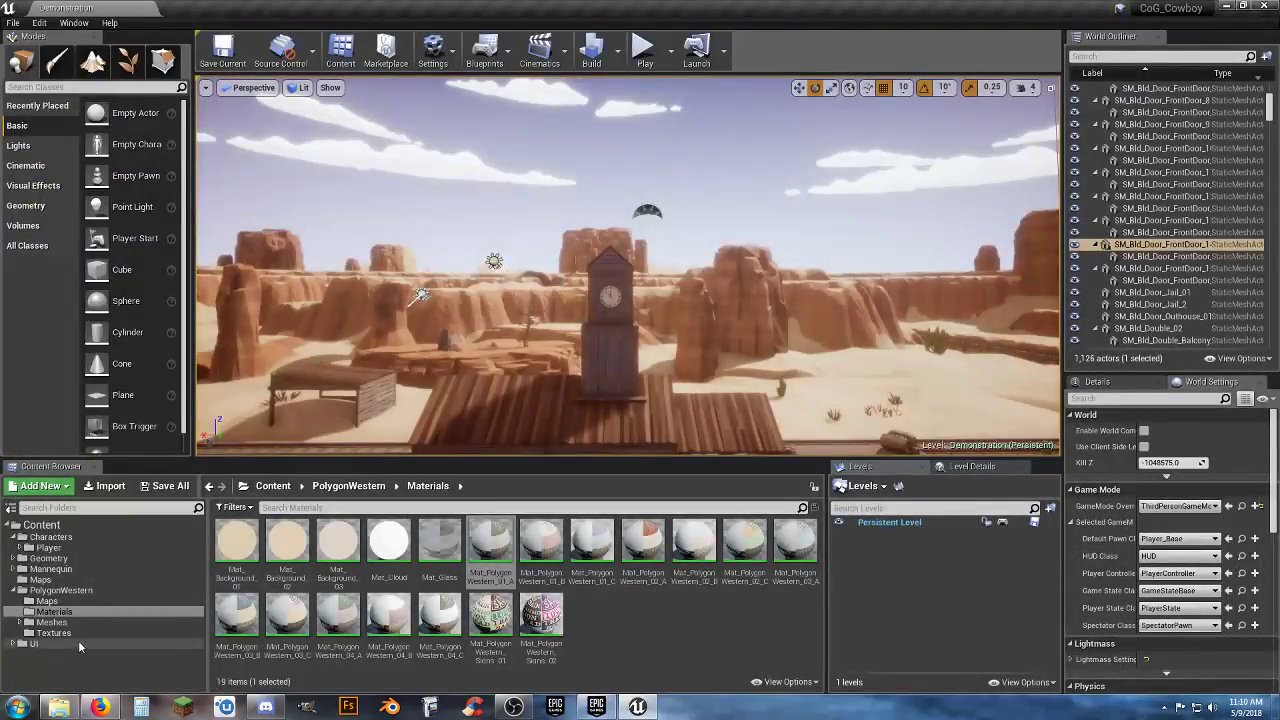
Inspect the T_PolygonWestern_01_A texture from the PolygonWestern Textures folder and close it again
{"action": "left_click", "coordinate": [68, 635]}
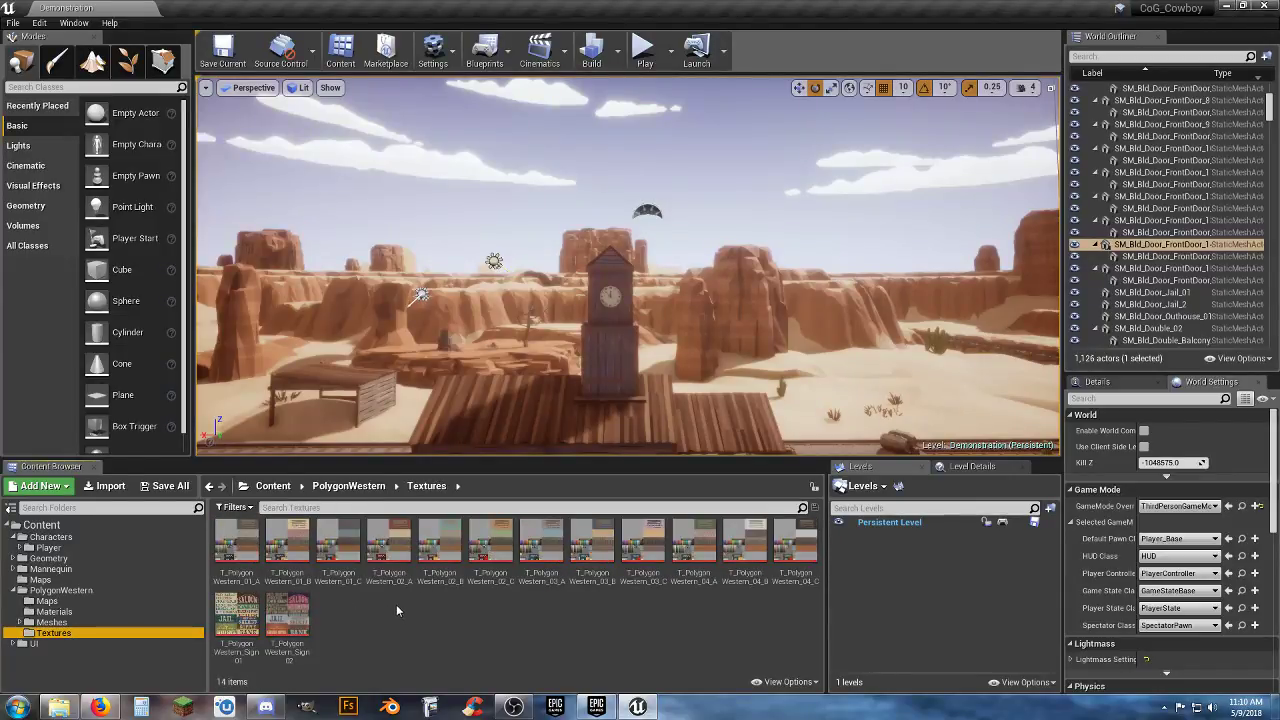
{"action": "mouse_move", "coordinate": [389, 562]}
{"action": "left_click", "coordinate": [233, 550]}
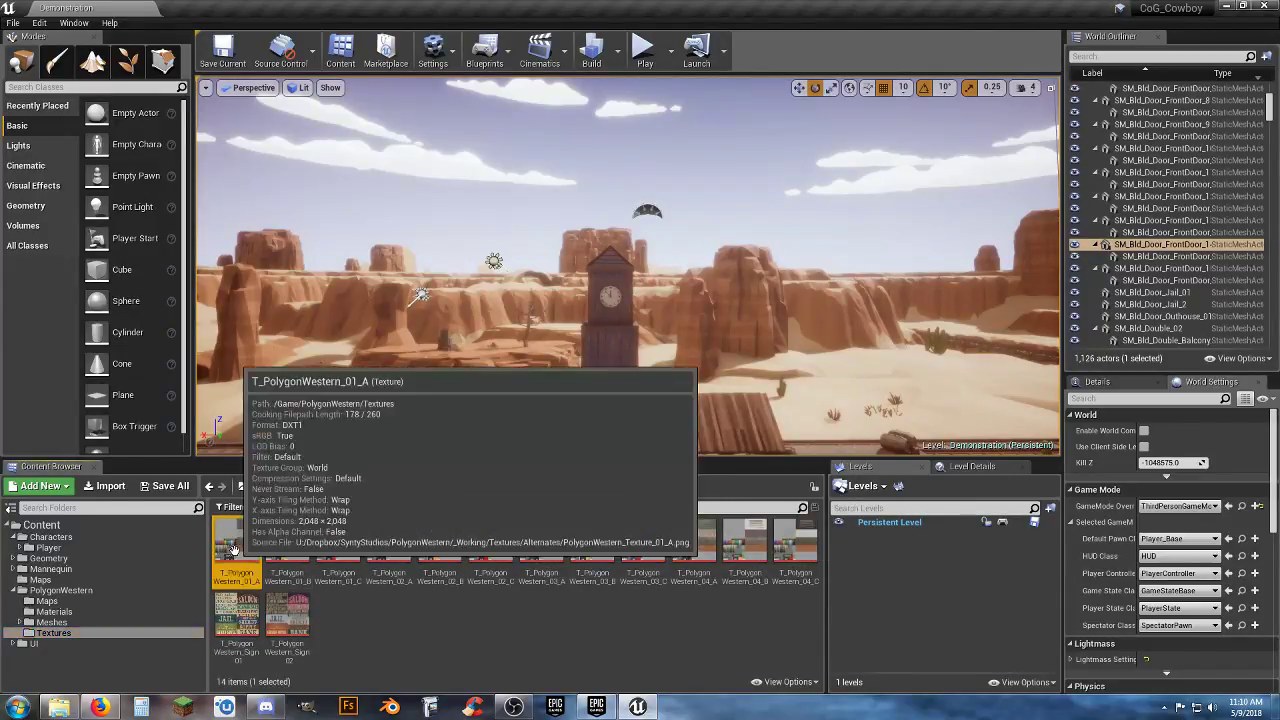
{"action": "double_click", "coordinate": [233, 550]}
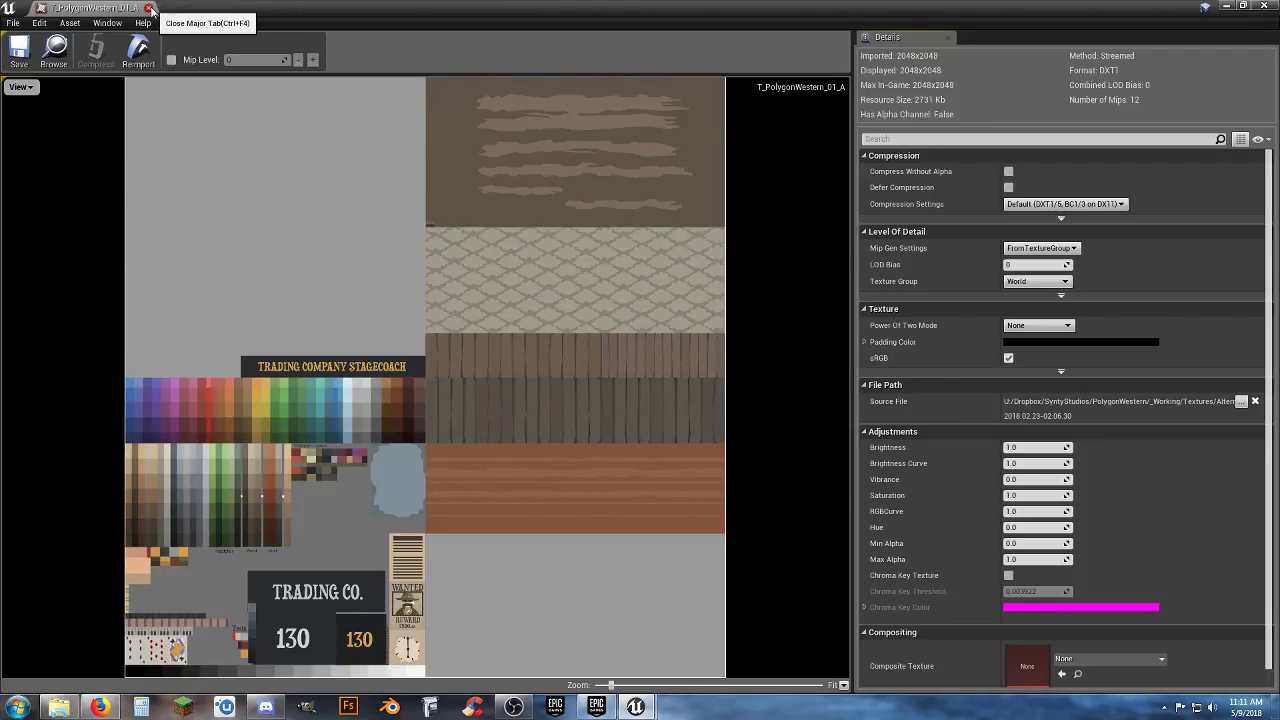
{"action": "left_click", "coordinate": [149, 8]}
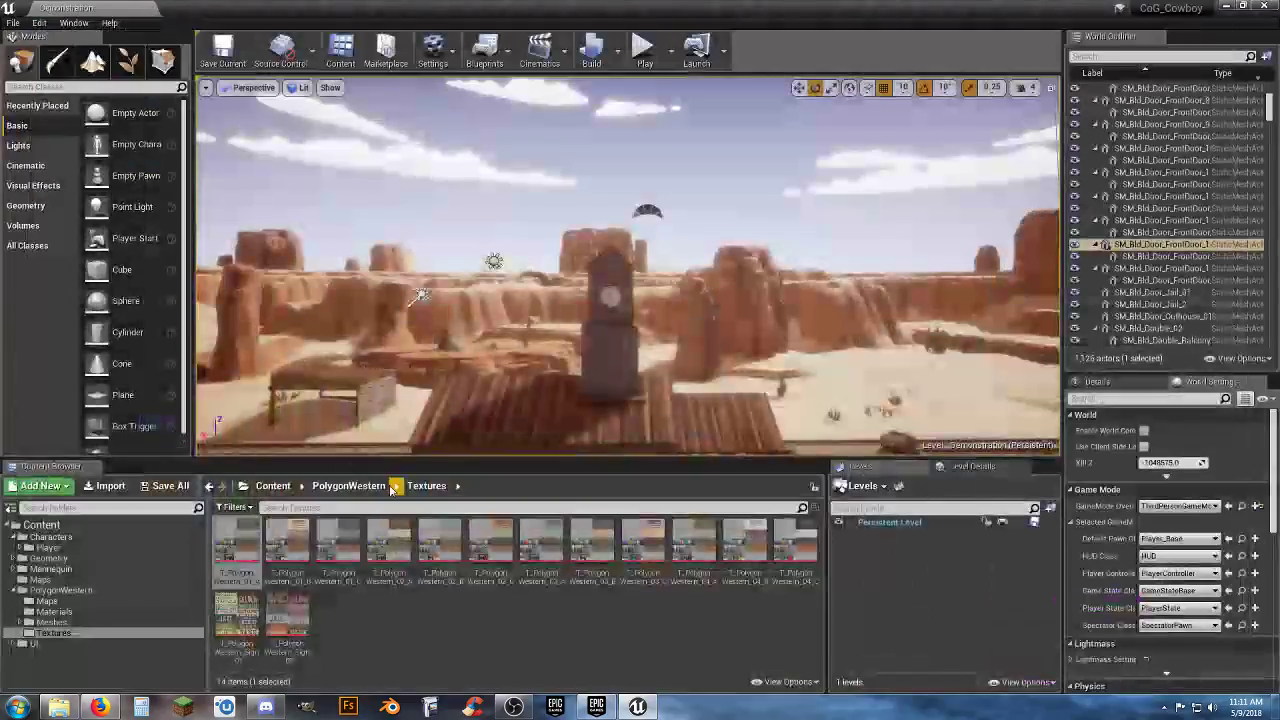
Expand the PolygonWestern Meshes folder and look through the building meshes down to the shed and sign pieces
{"action": "left_click", "coordinate": [20, 622]}
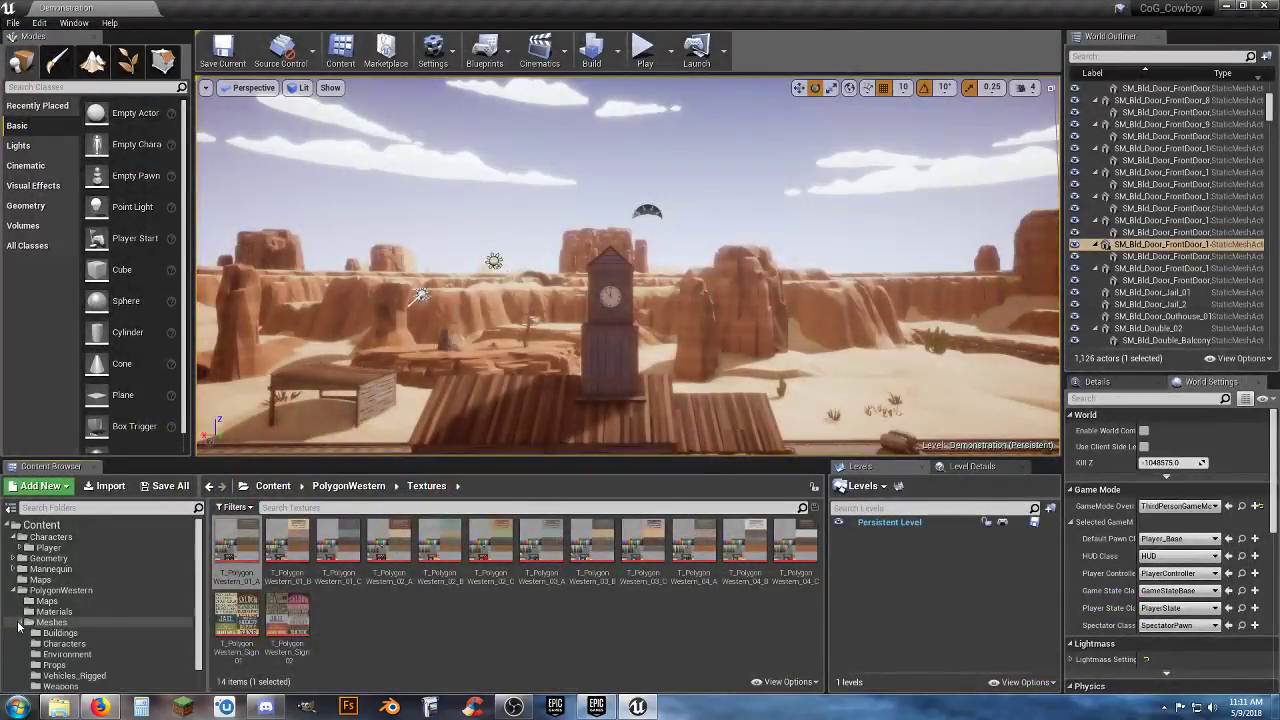
{"action": "scroll", "coordinate": [84, 635], "scroll_direction": "down", "scroll_amount": 1}
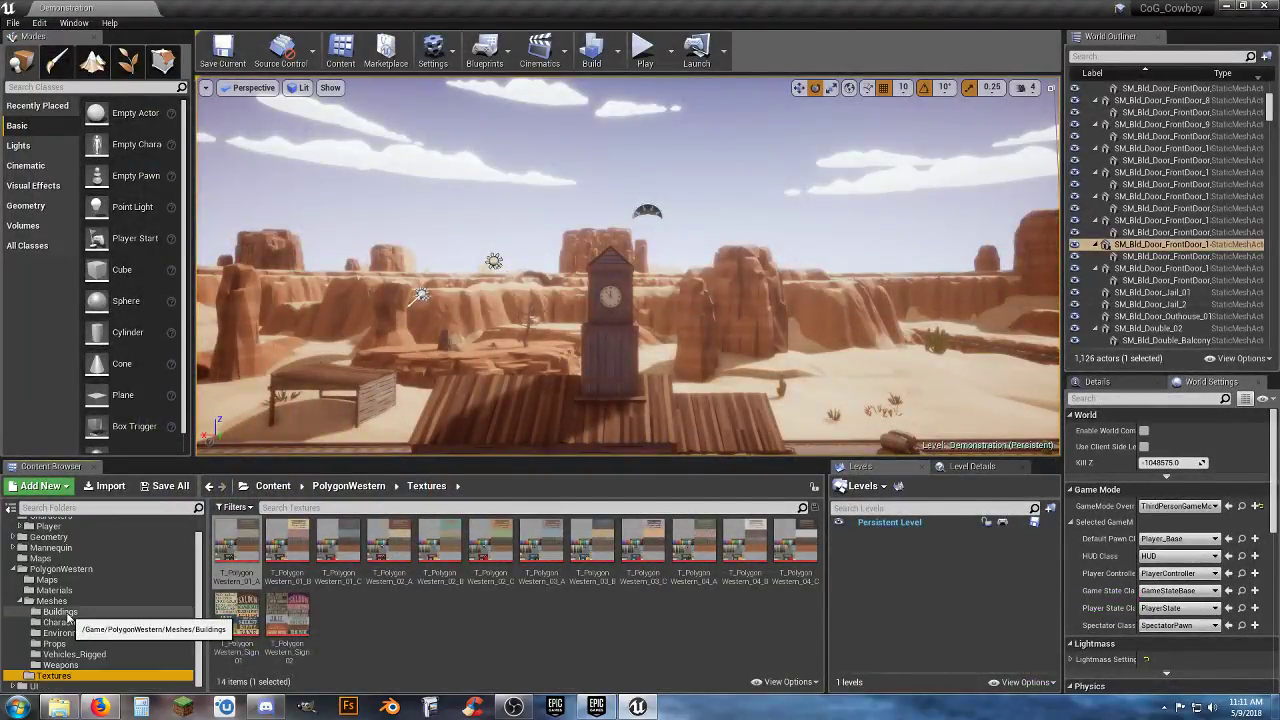
{"action": "left_click", "coordinate": [60, 611]}
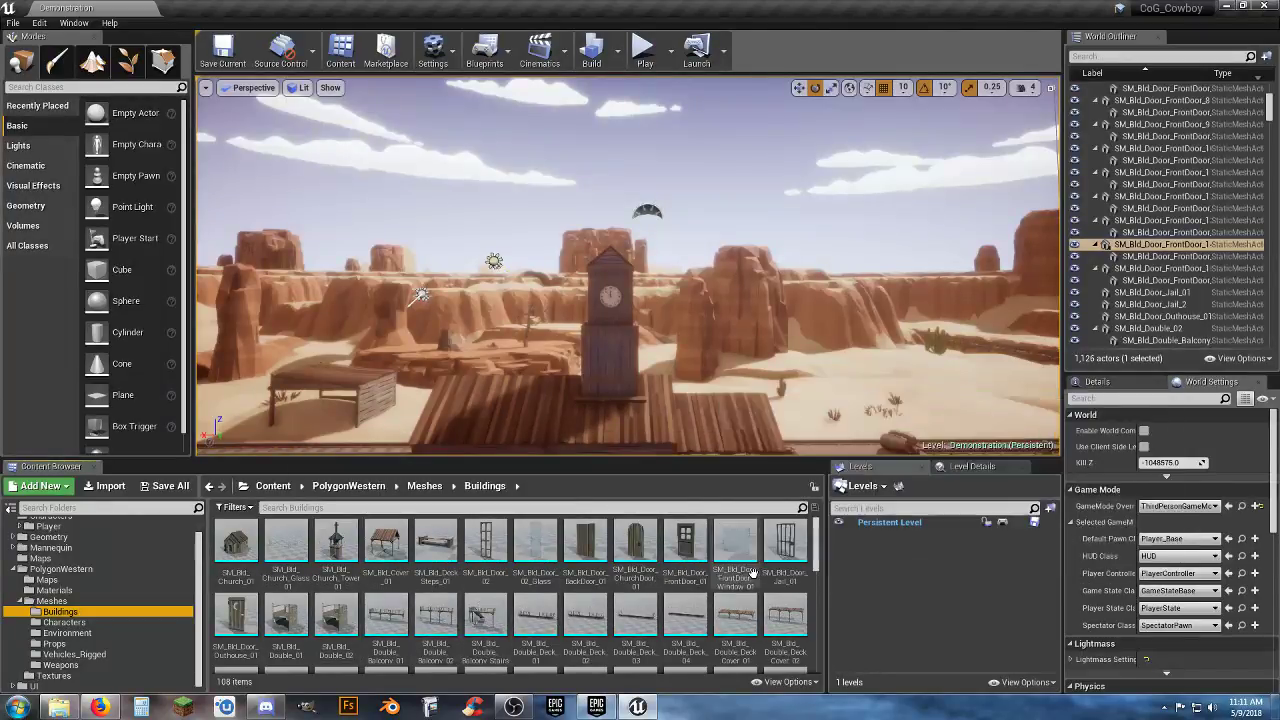
{"action": "scroll", "coordinate": [779, 543], "scroll_direction": "down", "scroll_amount": 1}
{"action": "scroll", "coordinate": [779, 543], "scroll_direction": "down", "scroll_amount": 2}
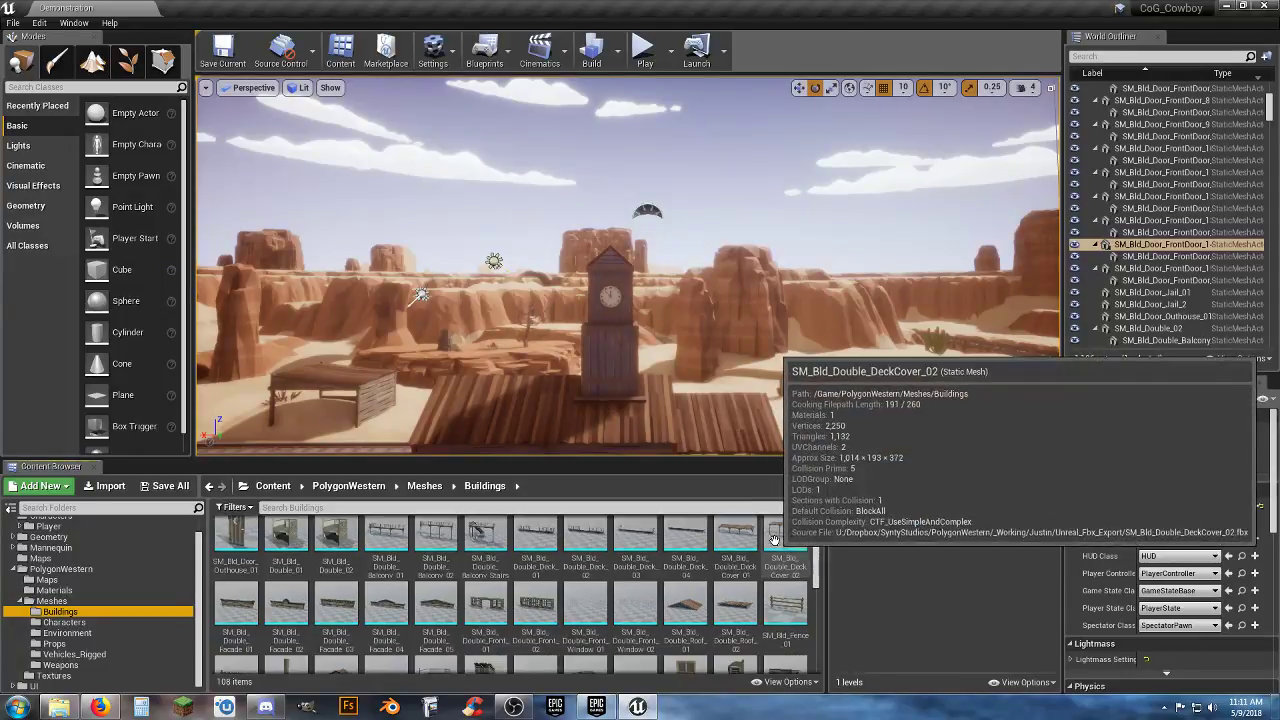
{"action": "scroll", "coordinate": [773, 541], "scroll_direction": "down", "scroll_amount": 3}
{"action": "scroll", "coordinate": [773, 541], "scroll_direction": "down", "scroll_amount": 1}
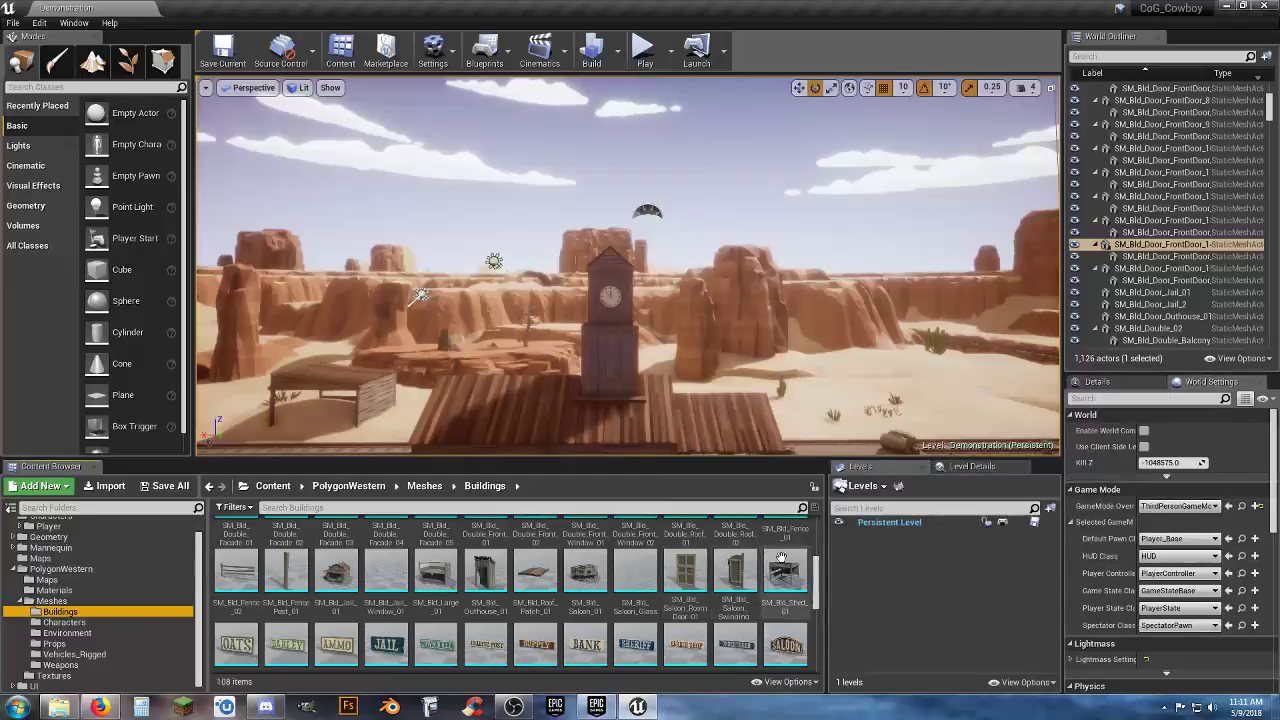
{"action": "scroll", "coordinate": [790, 555], "scroll_direction": "down", "scroll_amount": 1}
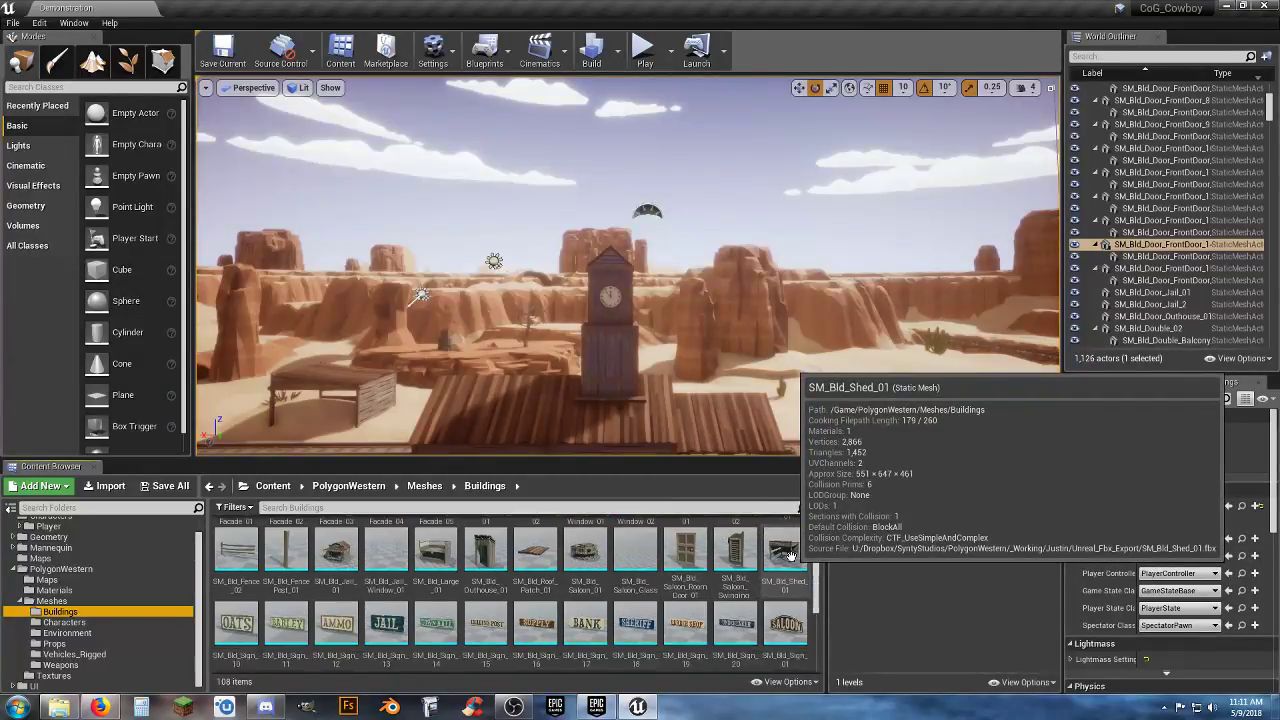
Look at the jail cells up close and at the street between the Ammunition and Sheriff buildings from above
{"action": "mouse_move", "coordinate": [614, 278]}
{"action": "right_mouse_down"}
{"action": "mouse_move", "coordinate": [625, 335]}
{"action": "mouse_move", "coordinate": [540, 360]}
{"action": "mouse_move", "coordinate": [400, 310]}
{"action": "mouse_move", "coordinate": [590, 312]}
{"action": "mouse_move", "coordinate": [480, 310]}
{"action": "mouse_move", "coordinate": [470, 338]}
{"action": "mouse_move", "coordinate": [490, 325]}
{"action": "mouse_move", "coordinate": [440, 335]}
{"action": "mouse_move", "coordinate": [612, 270]}
{"action": "right_mouse_up"}
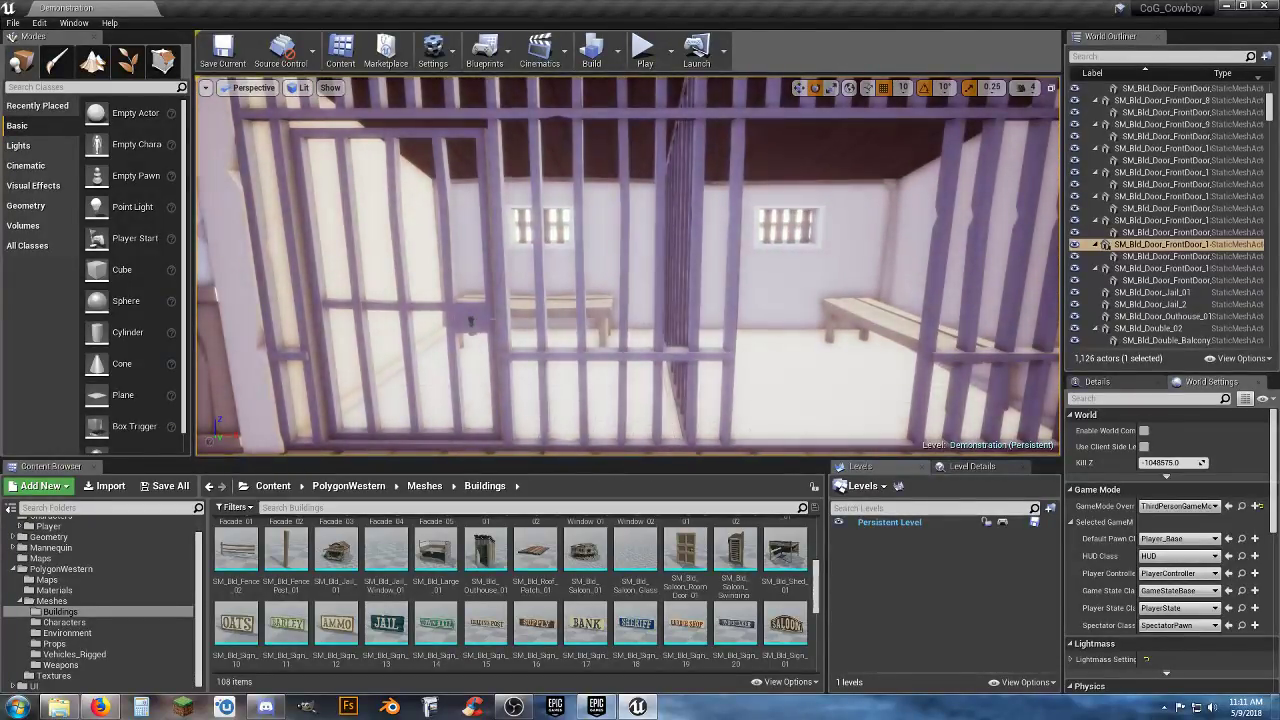
{"action": "right_click_drag", "start_coordinate": [720, 291], "coordinate": [870, 302]}
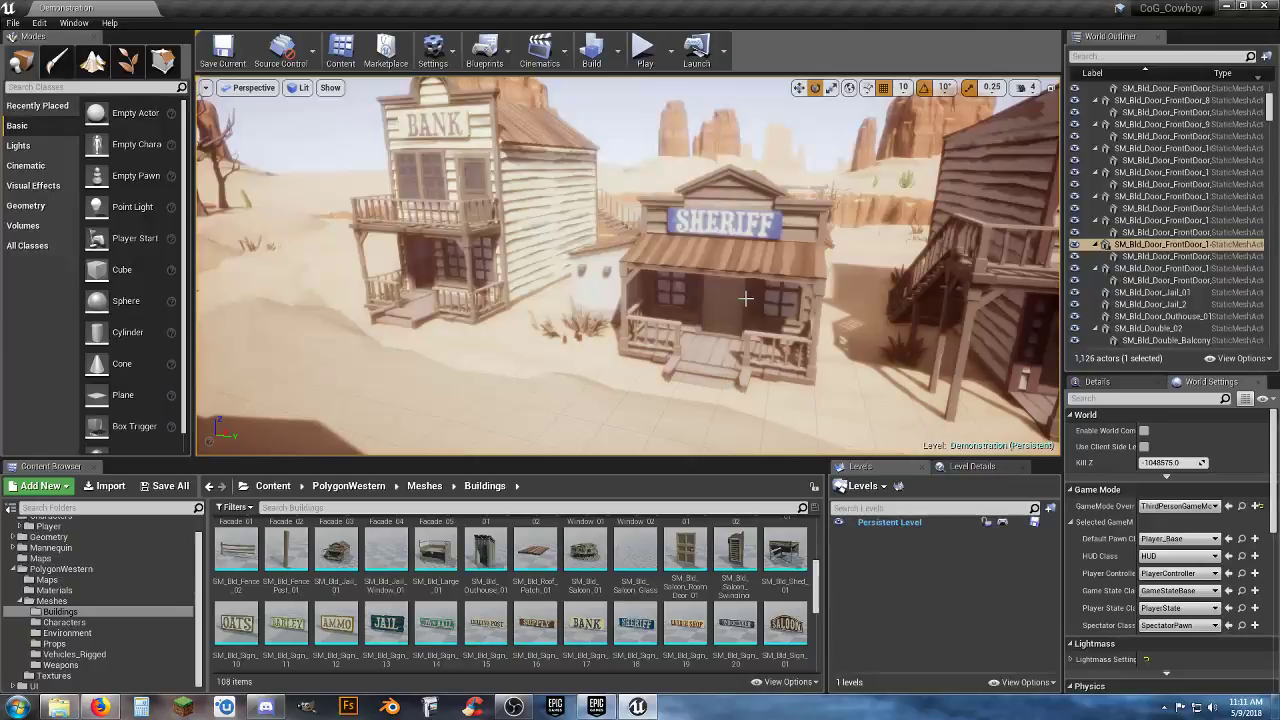
{"action": "right_click_drag", "start_coordinate": [730, 312], "coordinate": [592, 315]}
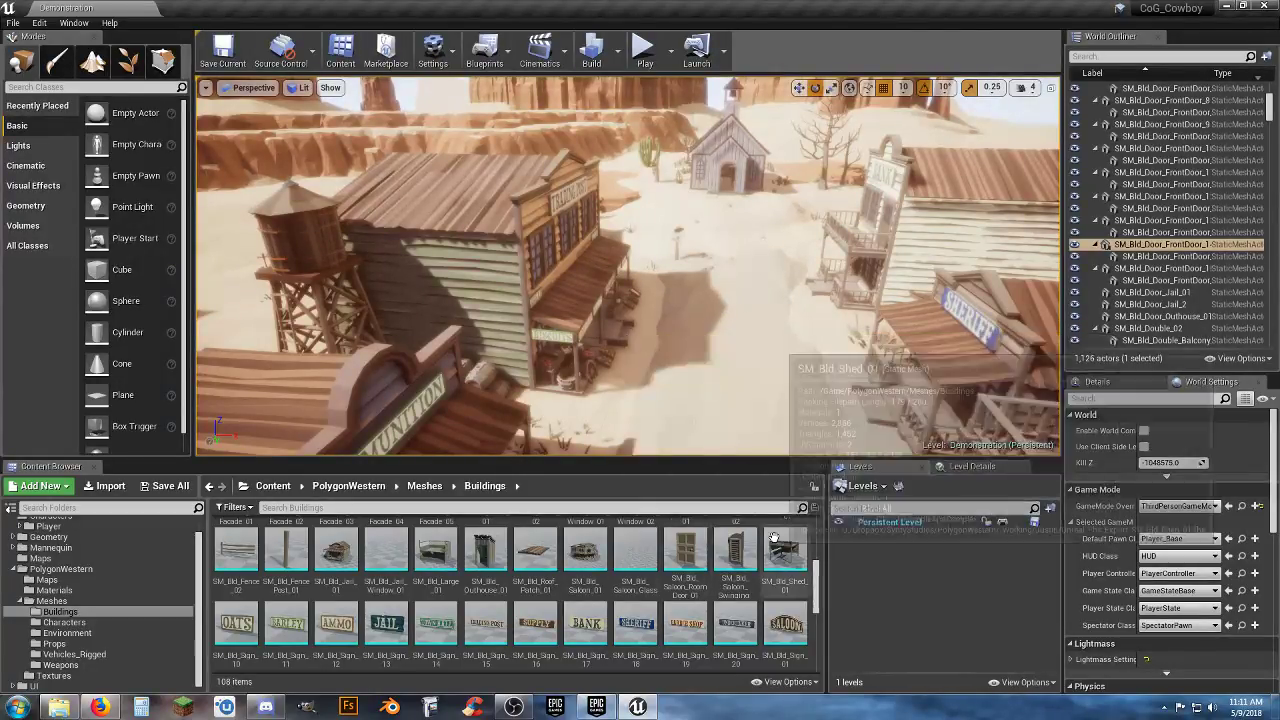
Look through the remaining building meshes and inspect the SM_Bld_Single_Front_Window_04 glass mesh, then close its editor
{"action": "scroll", "coordinate": [788, 568], "scroll_direction": "down", "scroll_amount": 5}
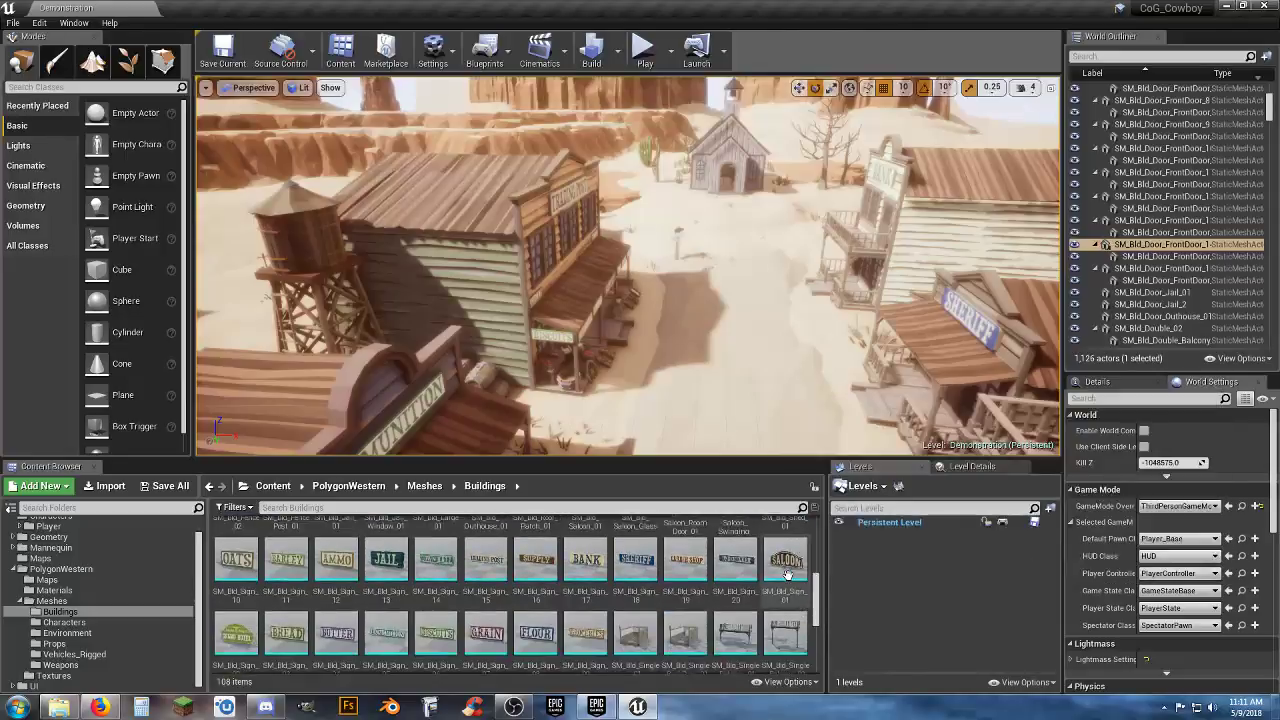
{"action": "scroll", "coordinate": [788, 568], "scroll_direction": "down", "scroll_amount": 1}
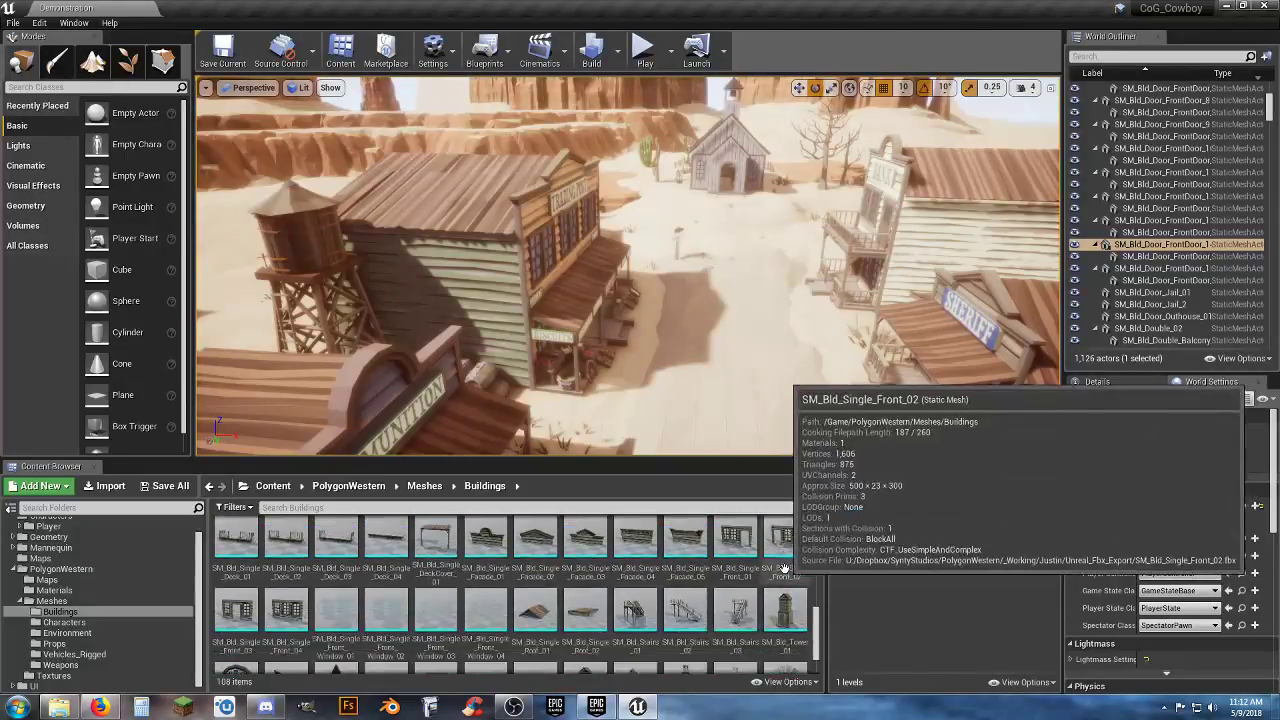
{"action": "scroll", "coordinate": [785, 568], "scroll_direction": "down", "scroll_amount": 1}
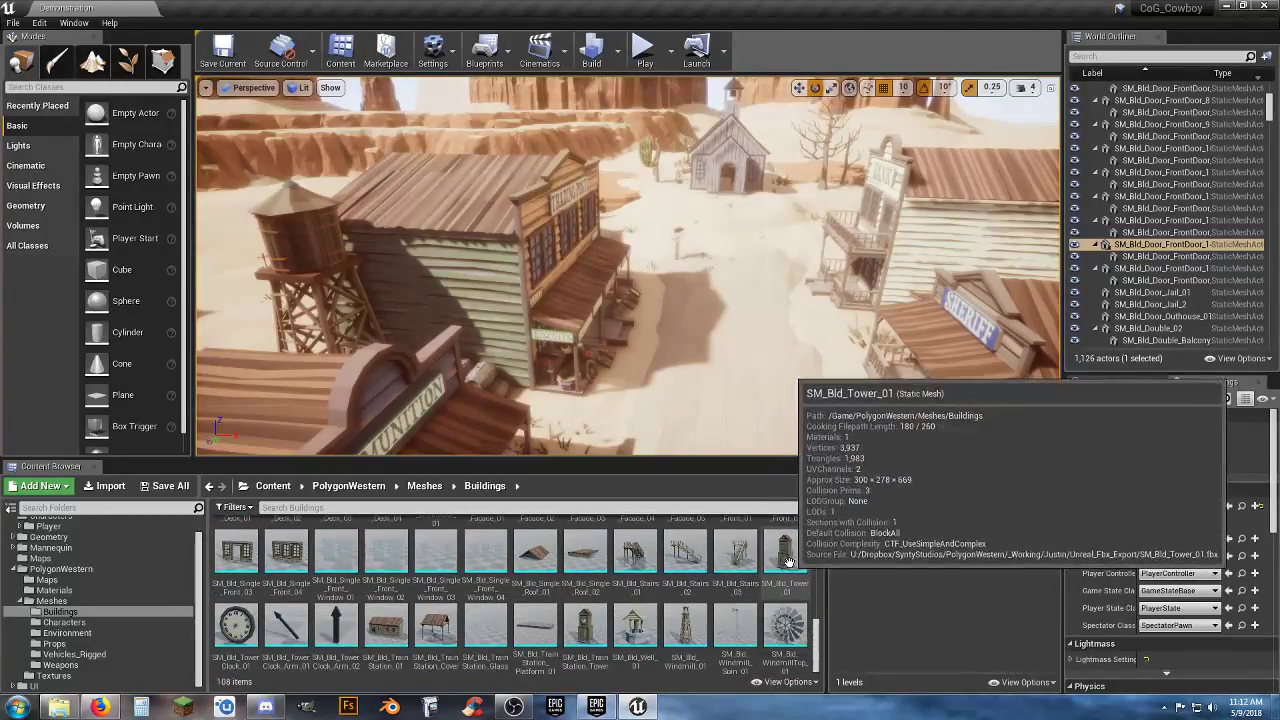
{"action": "double_click", "coordinate": [483, 558]}
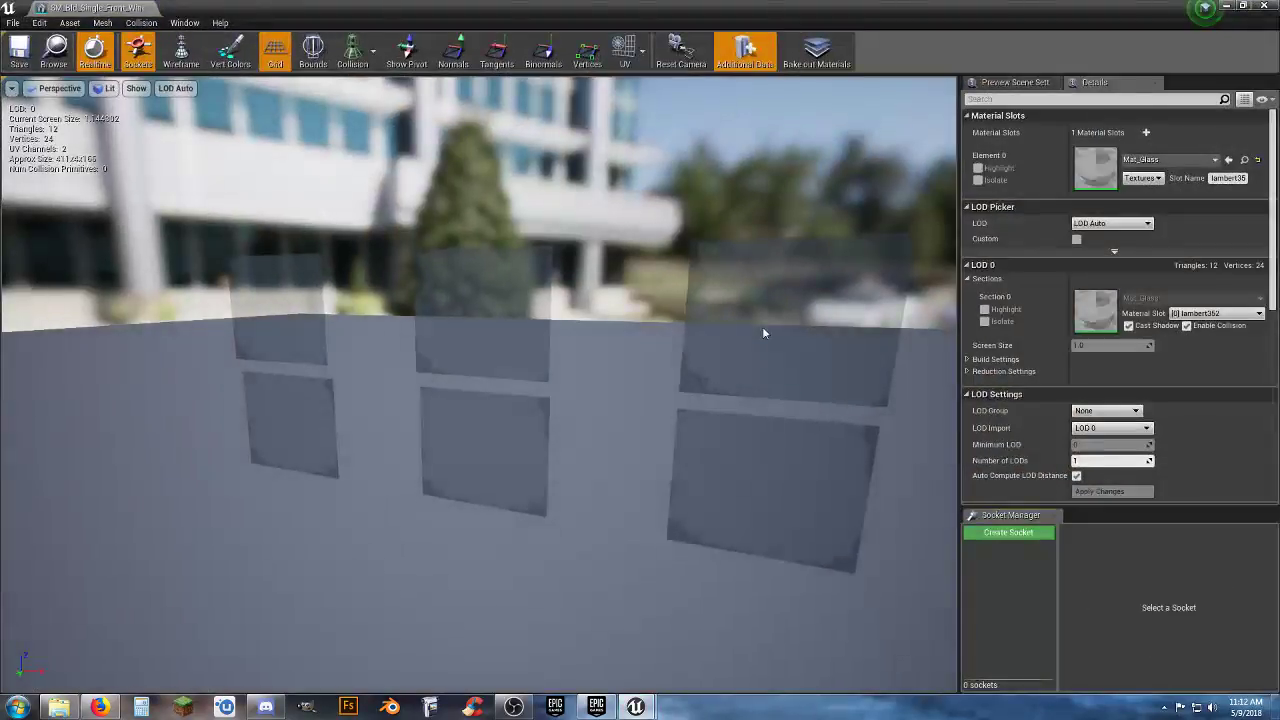
{"action": "left_click", "coordinate": [148, 8]}
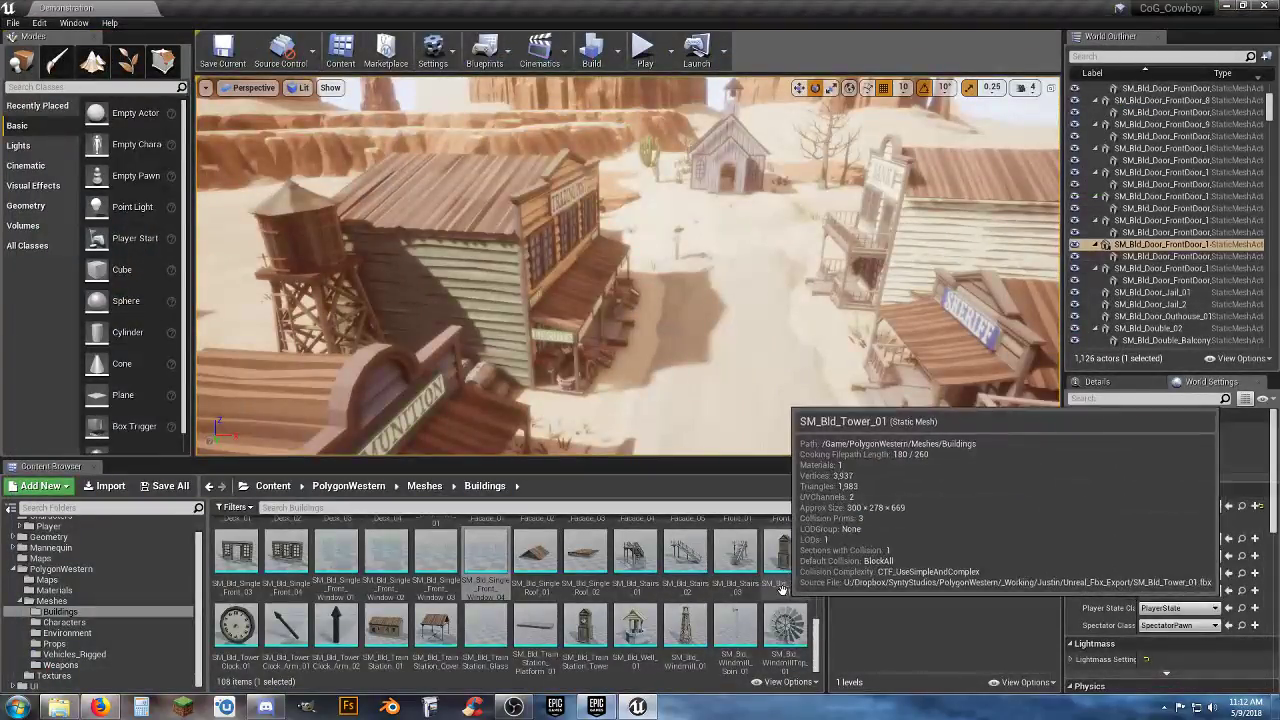
Look through the PolygonWestern character meshes and the environment meshes down to the dead trees
{"action": "left_click", "coordinate": [66, 622]}
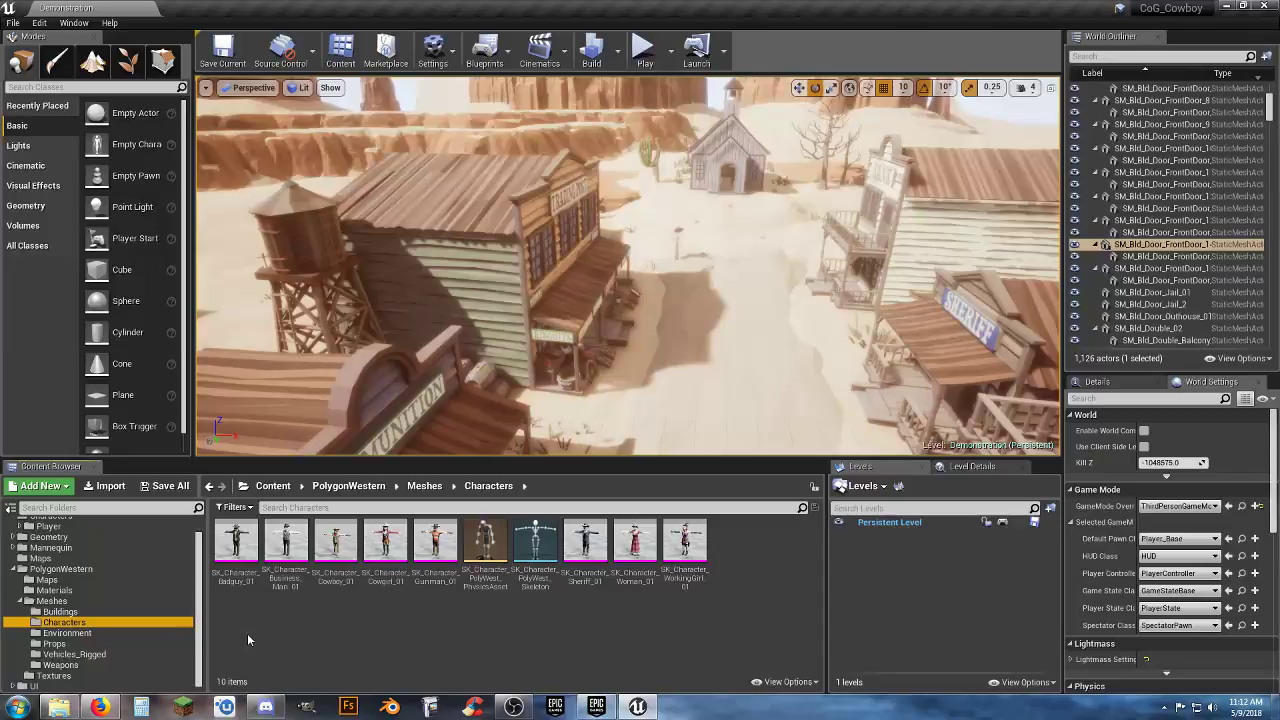
{"action": "left_click", "coordinate": [94, 632]}
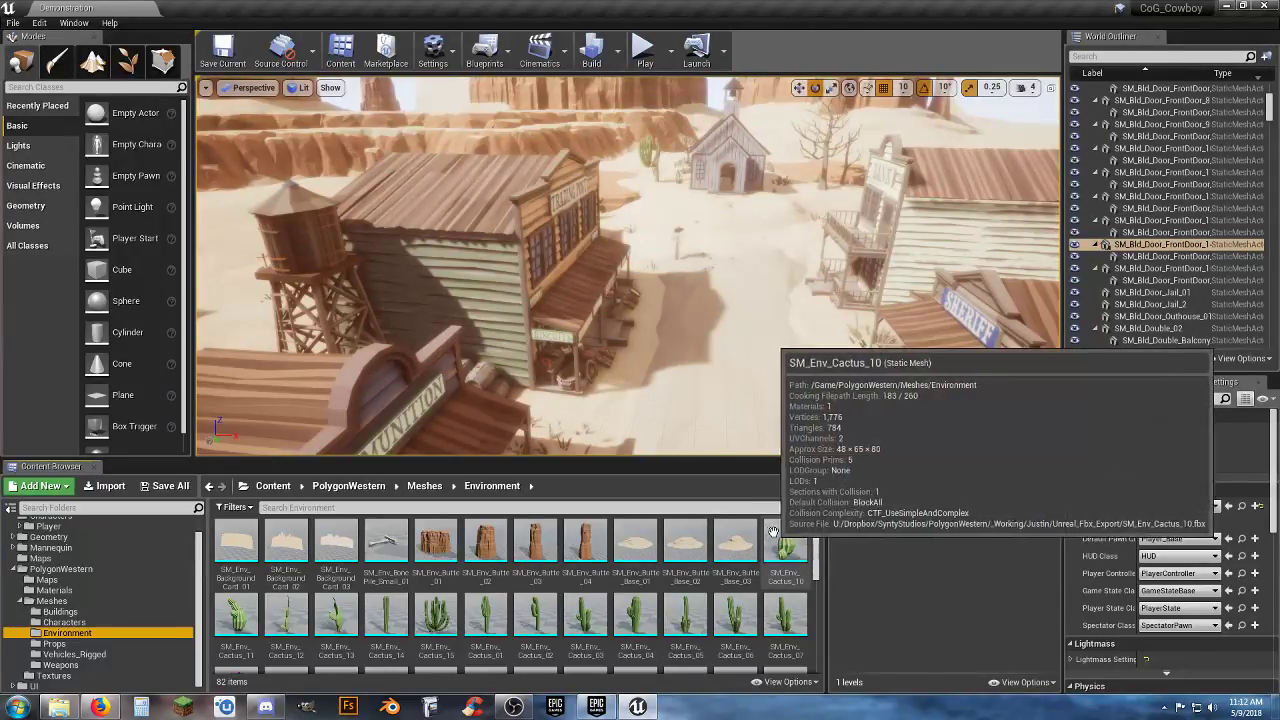
{"action": "scroll", "coordinate": [789, 528], "scroll_direction": "down", "scroll_amount": 3}
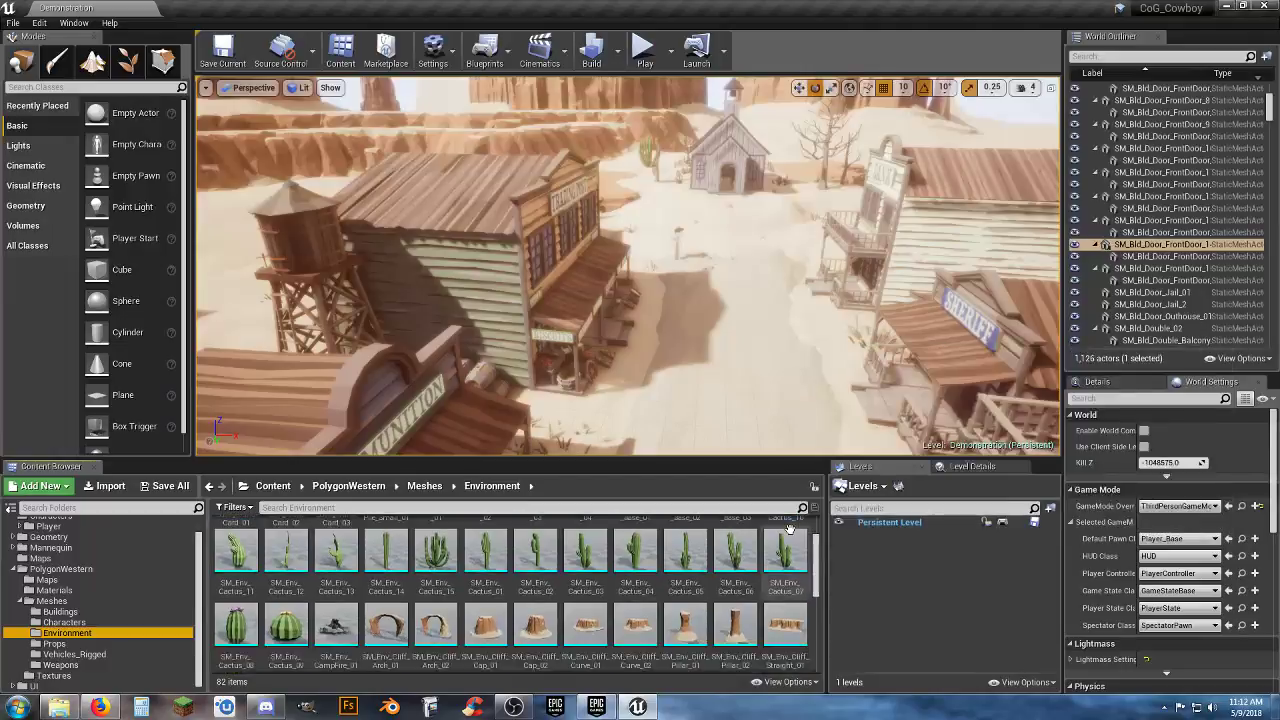
{"action": "scroll", "coordinate": [789, 528], "scroll_direction": "down", "scroll_amount": 5}
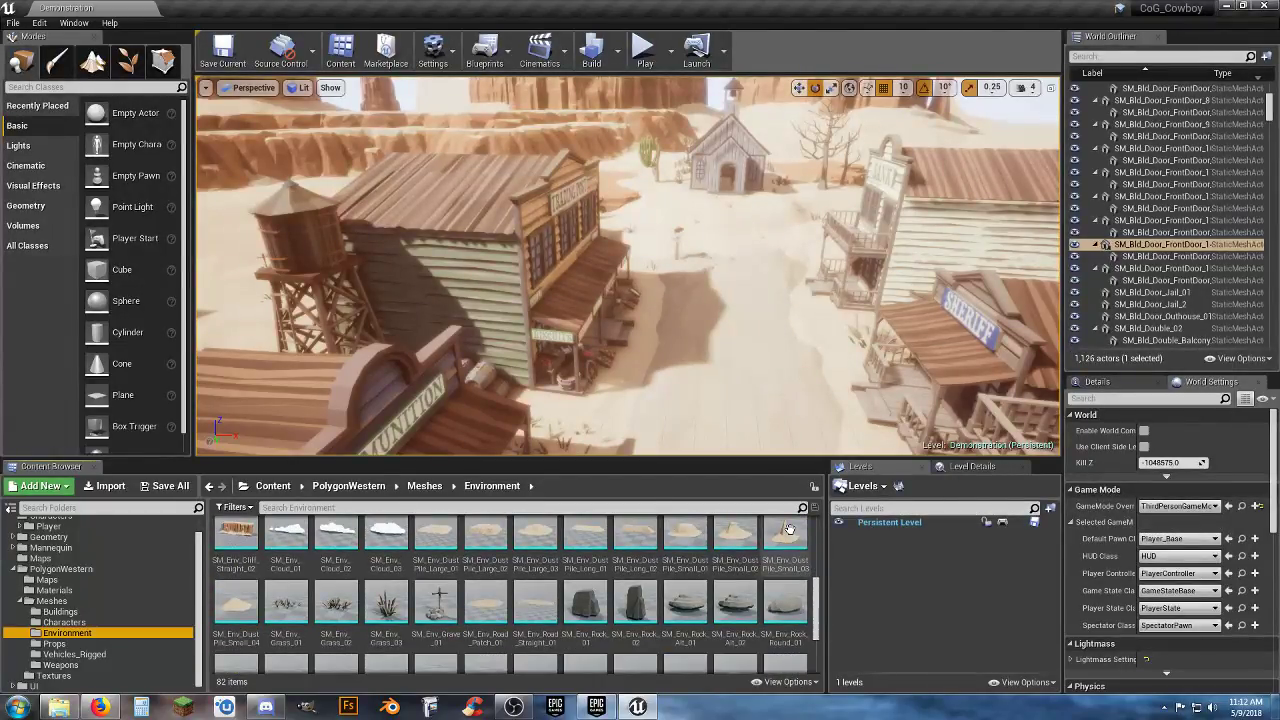
{"action": "scroll", "coordinate": [789, 528], "scroll_direction": "down", "scroll_amount": 4}
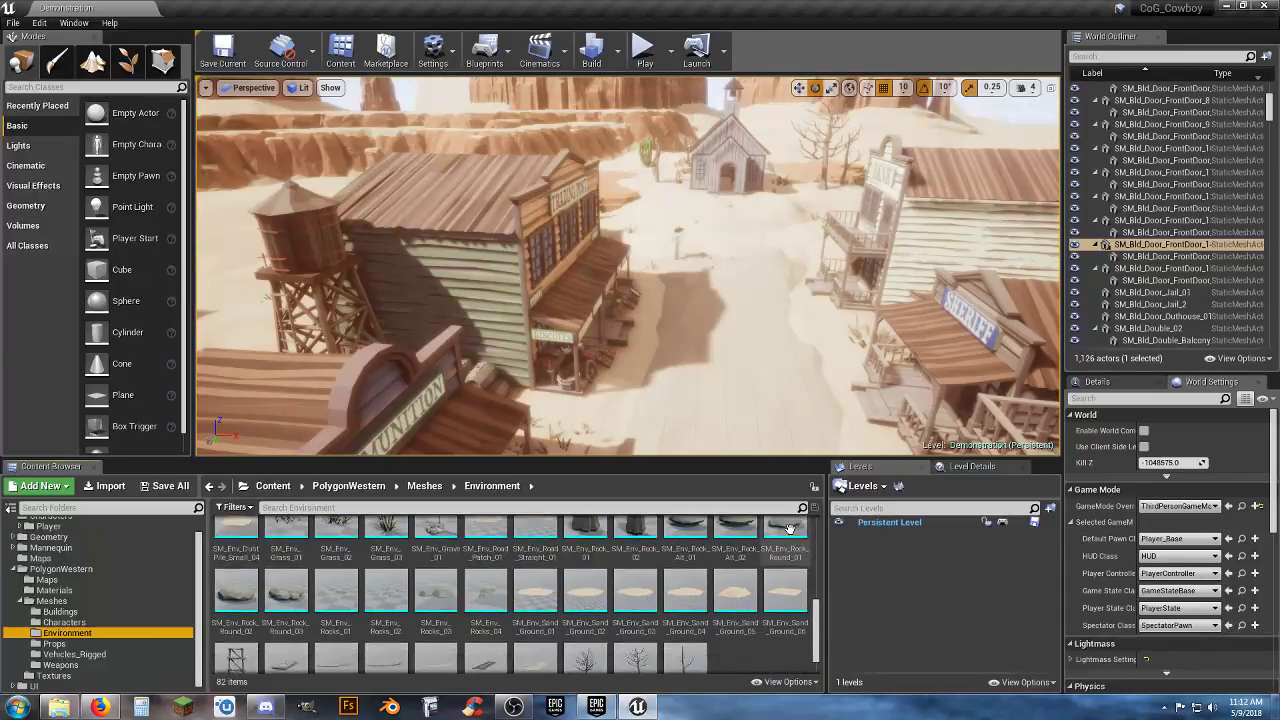
{"action": "scroll", "coordinate": [789, 528], "scroll_direction": "down", "scroll_amount": 2}
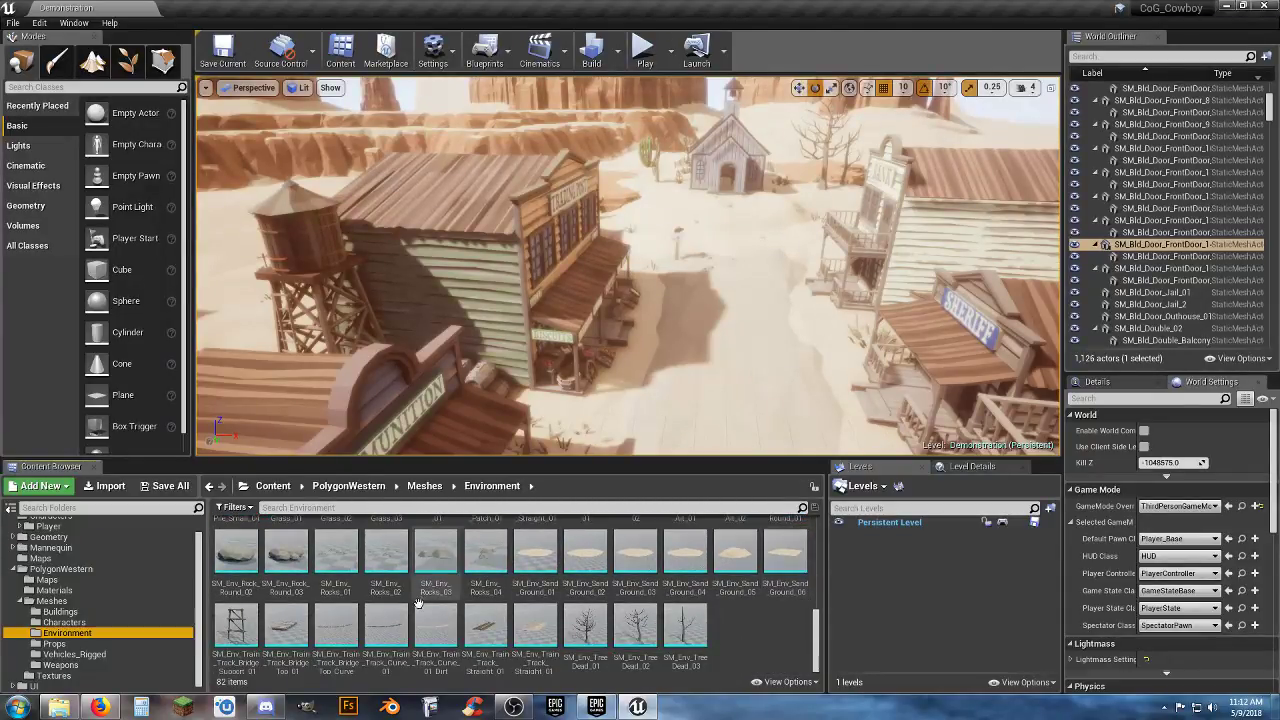
Look through all the meshes in the PolygonWestern Props folder, from the character attachments down to the wood piles
{"action": "left_click", "coordinate": [108, 643]}
{"action": "scroll", "coordinate": [668, 549], "scroll_direction": "up", "scroll_amount": 5}
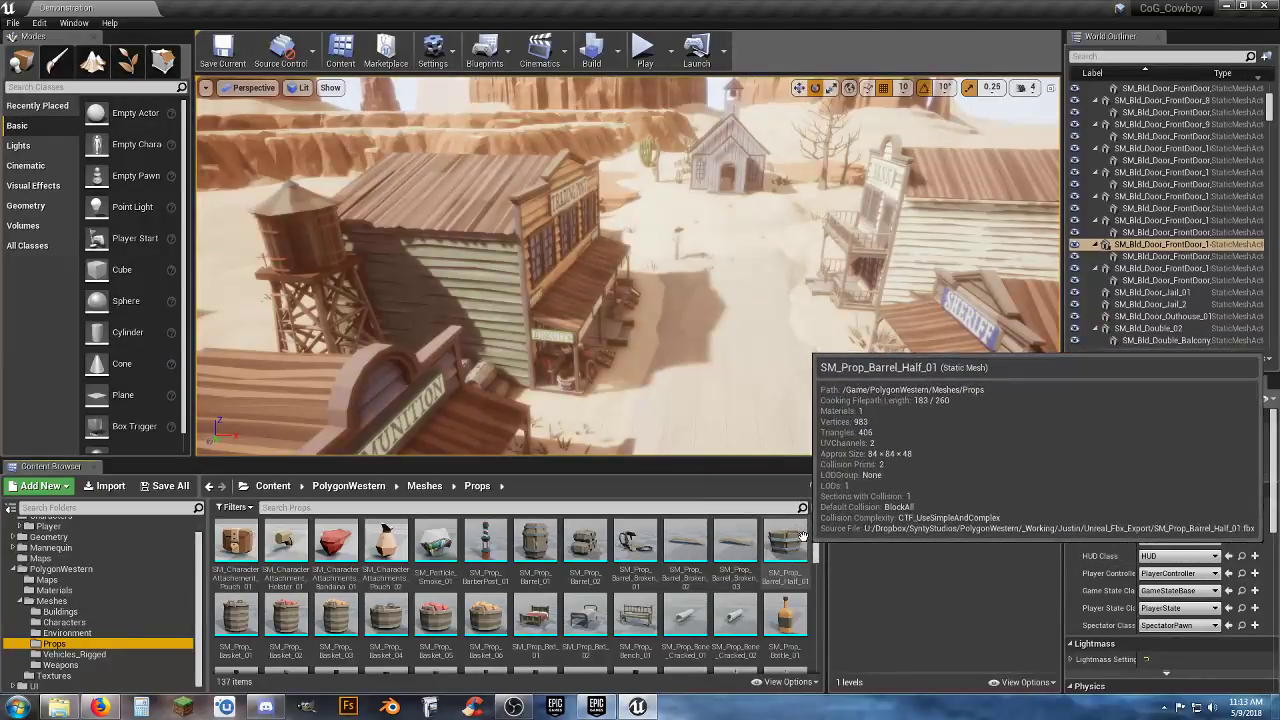
{"action": "scroll", "coordinate": [803, 537], "scroll_direction": "down", "scroll_amount": 4}
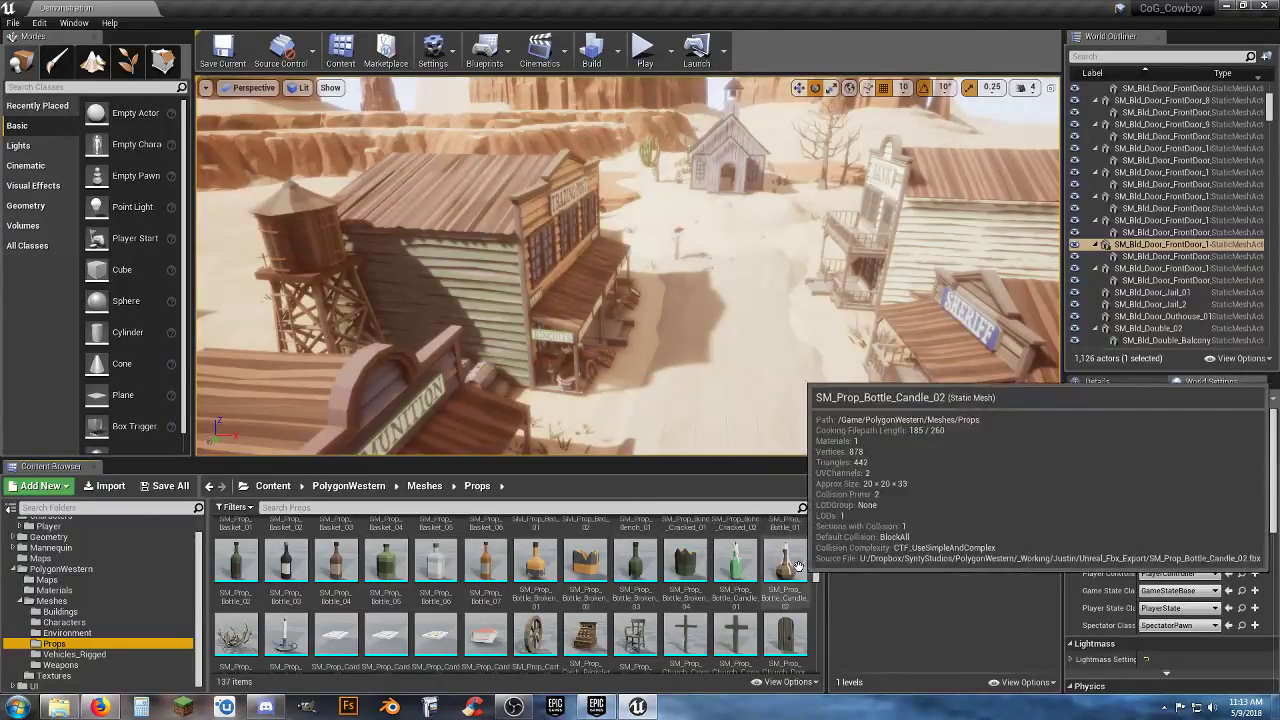
{"action": "scroll", "coordinate": [792, 567], "scroll_direction": "down", "scroll_amount": 1}
{"action": "scroll", "coordinate": [760, 560], "scroll_direction": "up", "scroll_amount": 1}
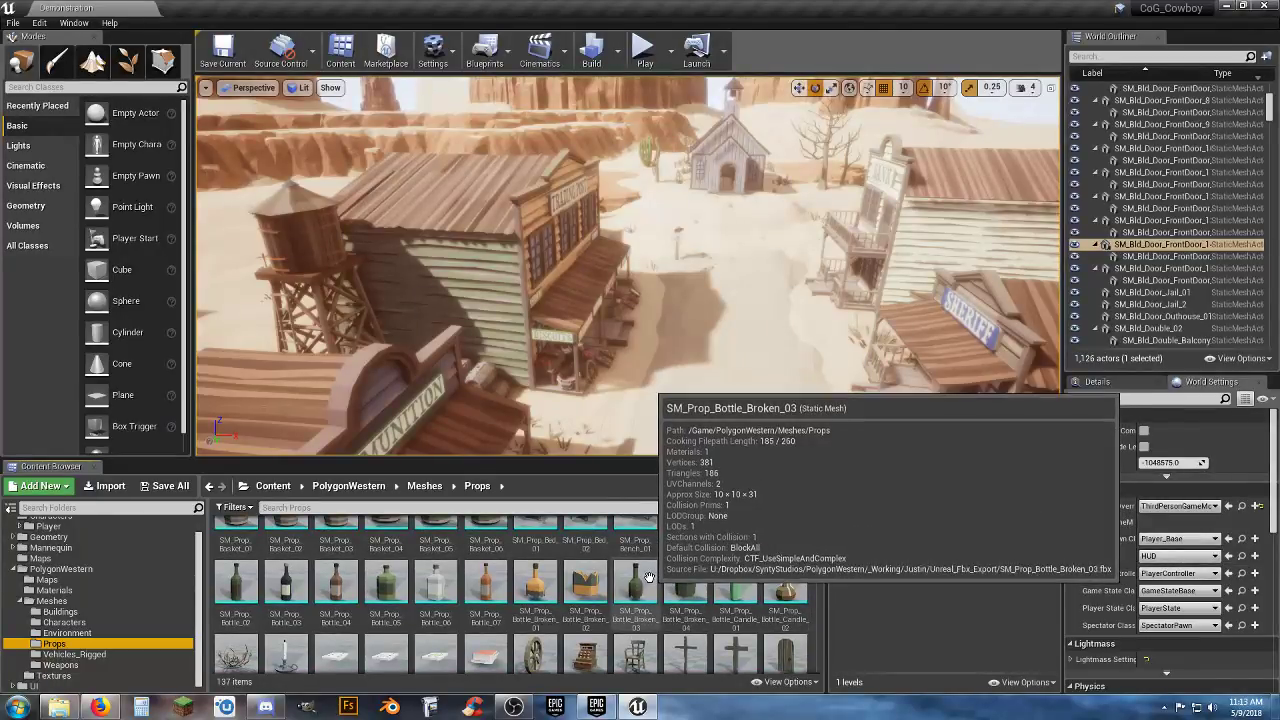
{"action": "scroll", "coordinate": [799, 568], "scroll_direction": "down", "scroll_amount": 1}
{"action": "scroll", "coordinate": [799, 568], "scroll_direction": "down", "scroll_amount": 2}
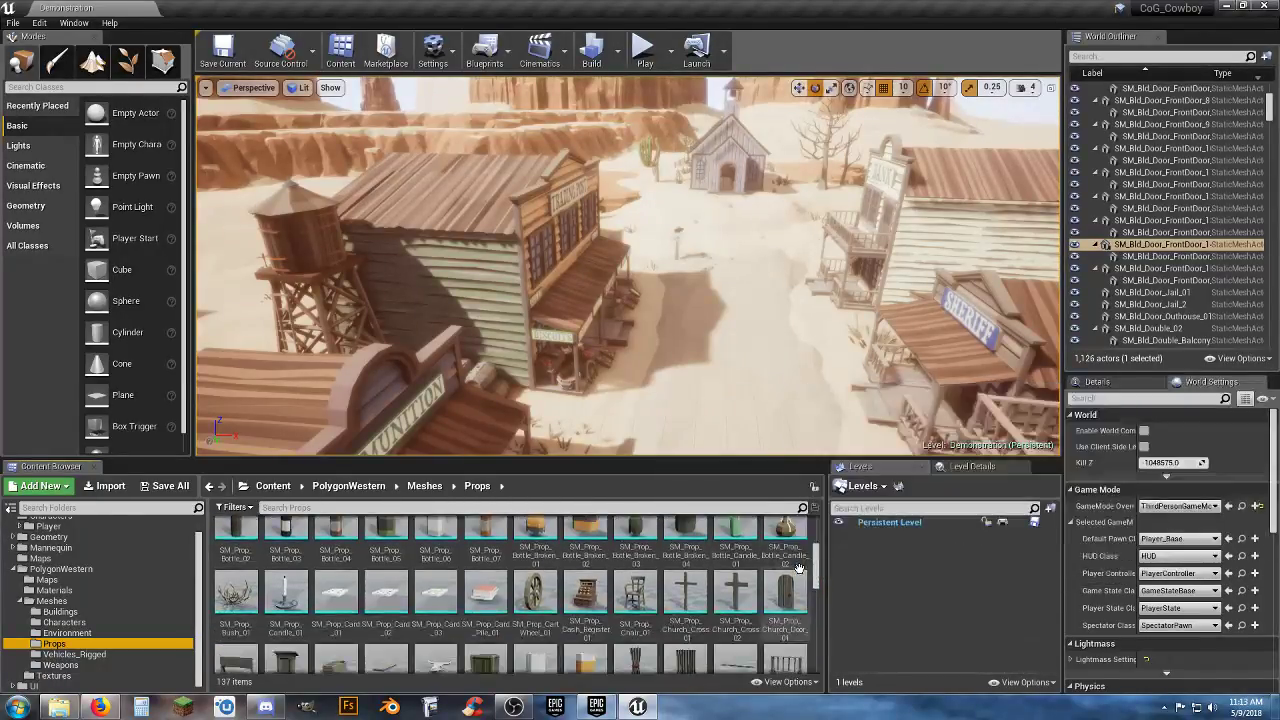
{"action": "scroll", "coordinate": [799, 568], "scroll_direction": "down", "scroll_amount": 1}
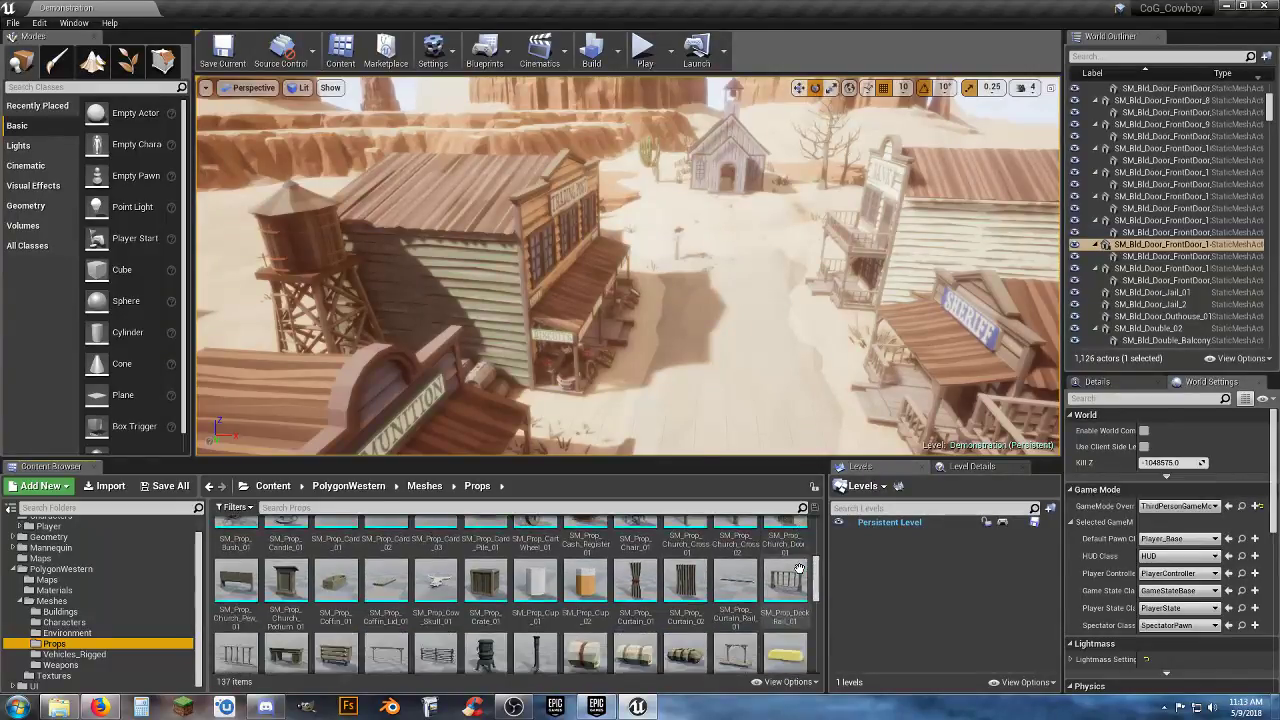
{"action": "scroll", "coordinate": [799, 568], "scroll_direction": "down", "scroll_amount": 1}
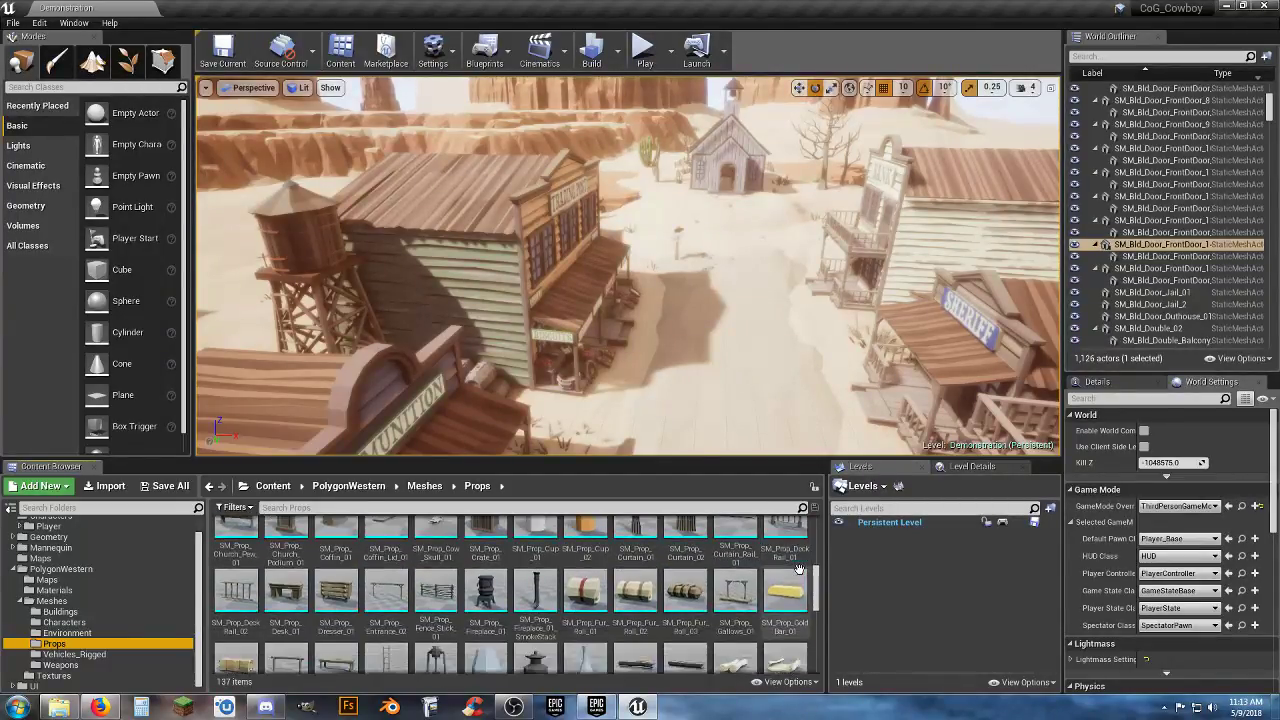
{"action": "scroll", "coordinate": [799, 568], "scroll_direction": "down", "scroll_amount": 2}
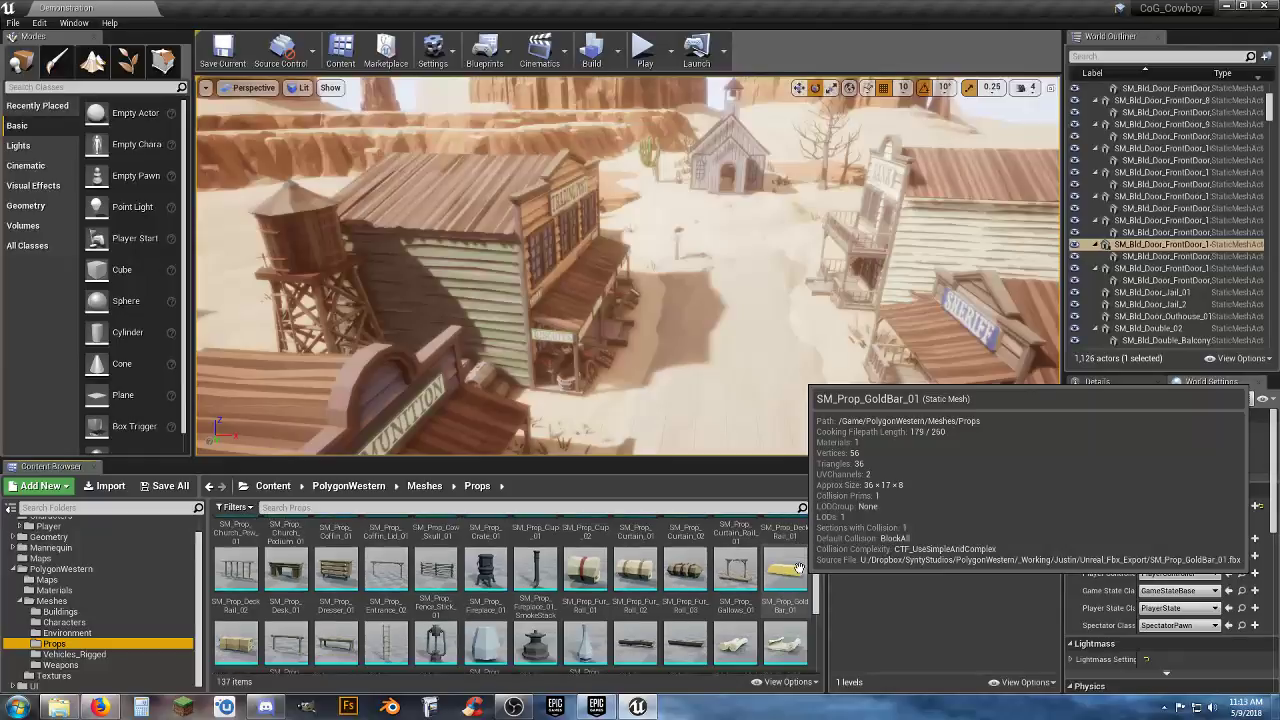
{"action": "scroll", "coordinate": [799, 568], "scroll_direction": "down", "scroll_amount": 1}
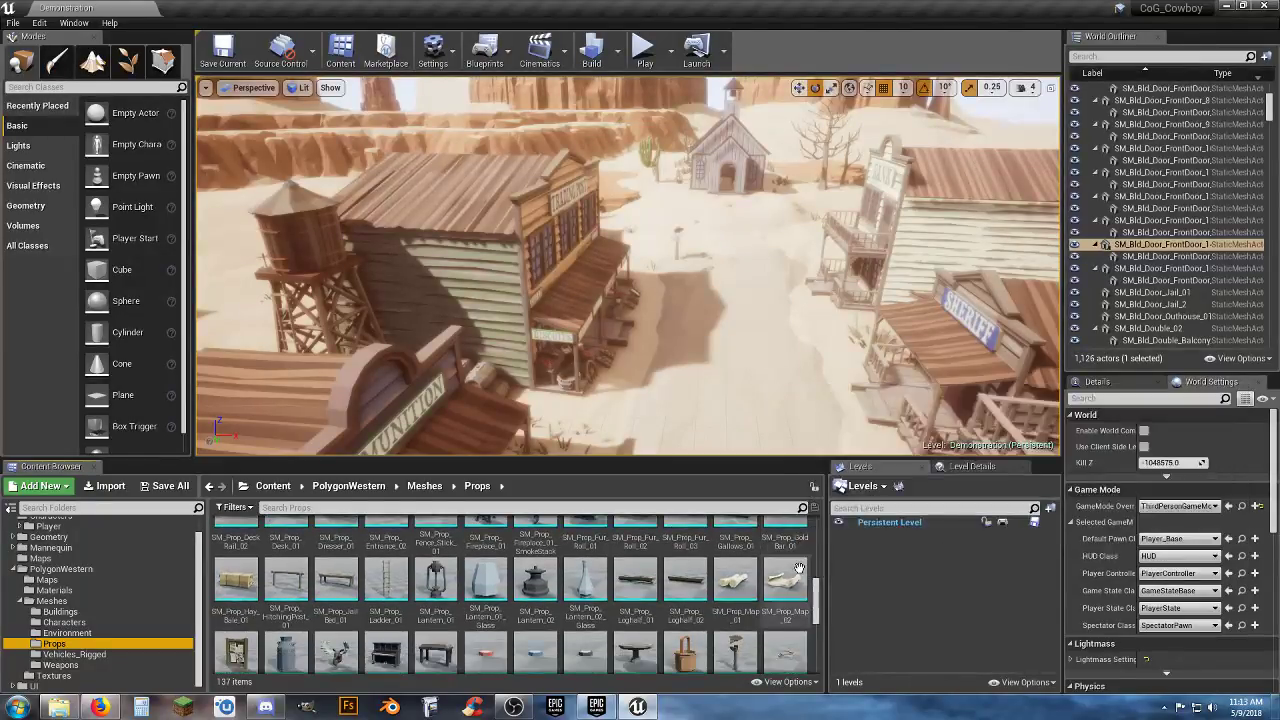
{"action": "scroll", "coordinate": [799, 568], "scroll_direction": "down", "scroll_amount": 1}
{"action": "scroll", "coordinate": [799, 568], "scroll_direction": "down", "scroll_amount": 2}
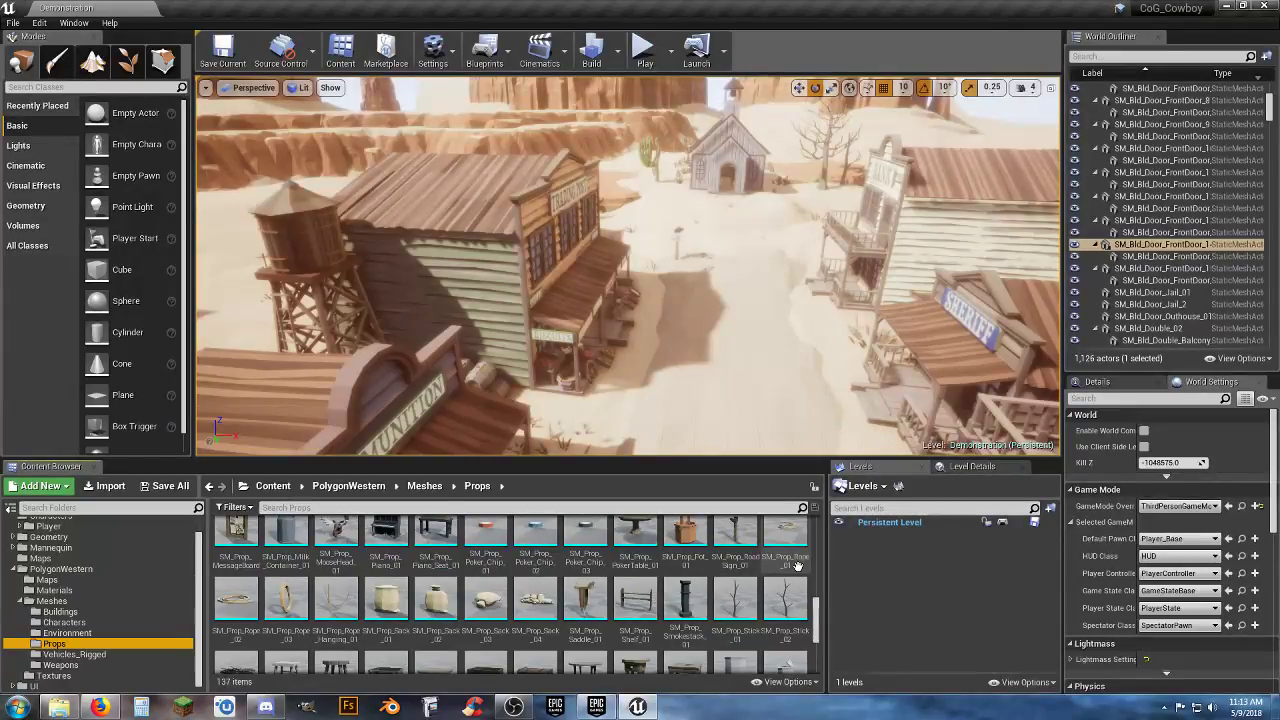
{"action": "scroll", "coordinate": [799, 568], "scroll_direction": "down", "scroll_amount": 1}
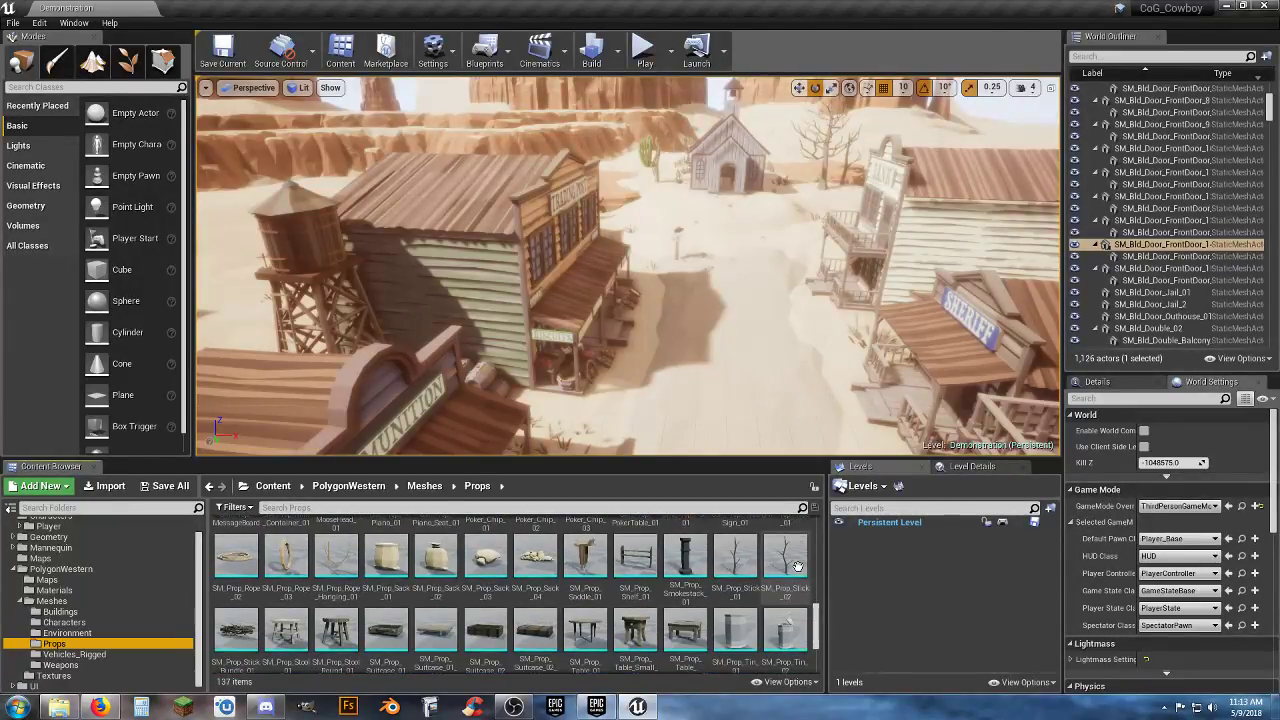
{"action": "scroll", "coordinate": [799, 568], "scroll_direction": "down", "scroll_amount": 1}
{"action": "scroll", "coordinate": [799, 568], "scroll_direction": "down", "scroll_amount": 1}
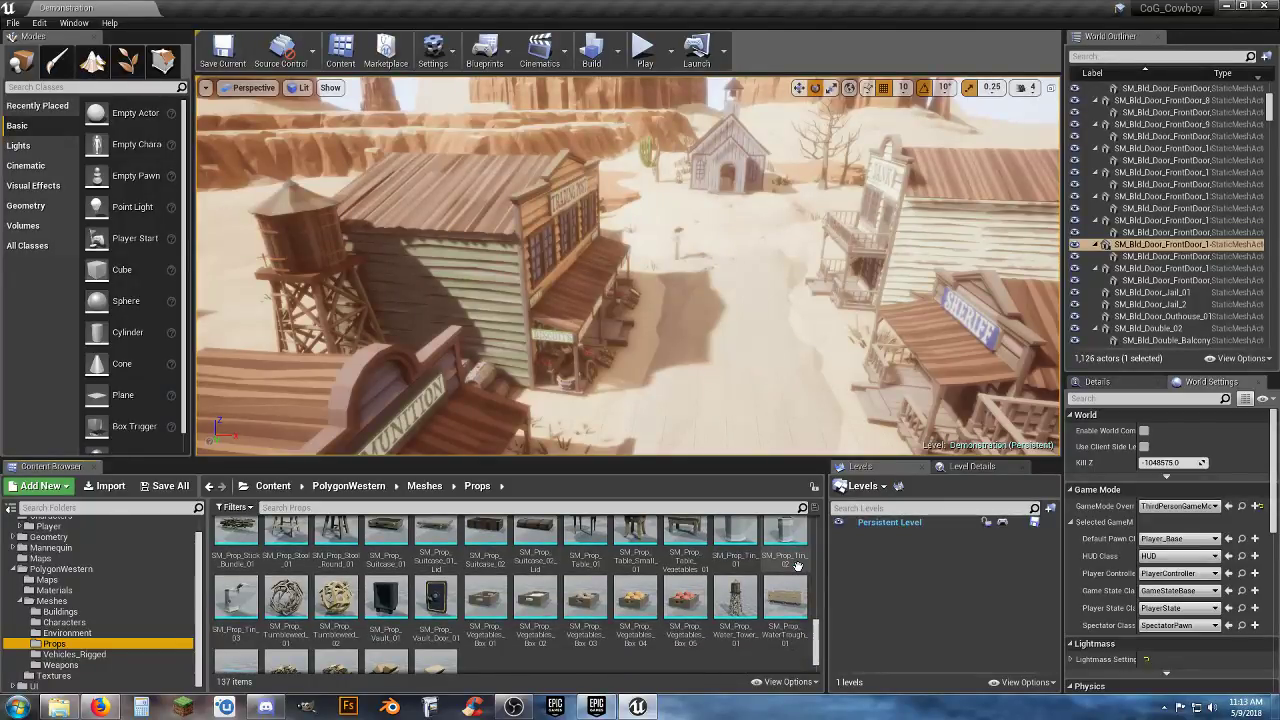
{"action": "scroll", "coordinate": [797, 567], "scroll_direction": "up", "scroll_amount": 1}
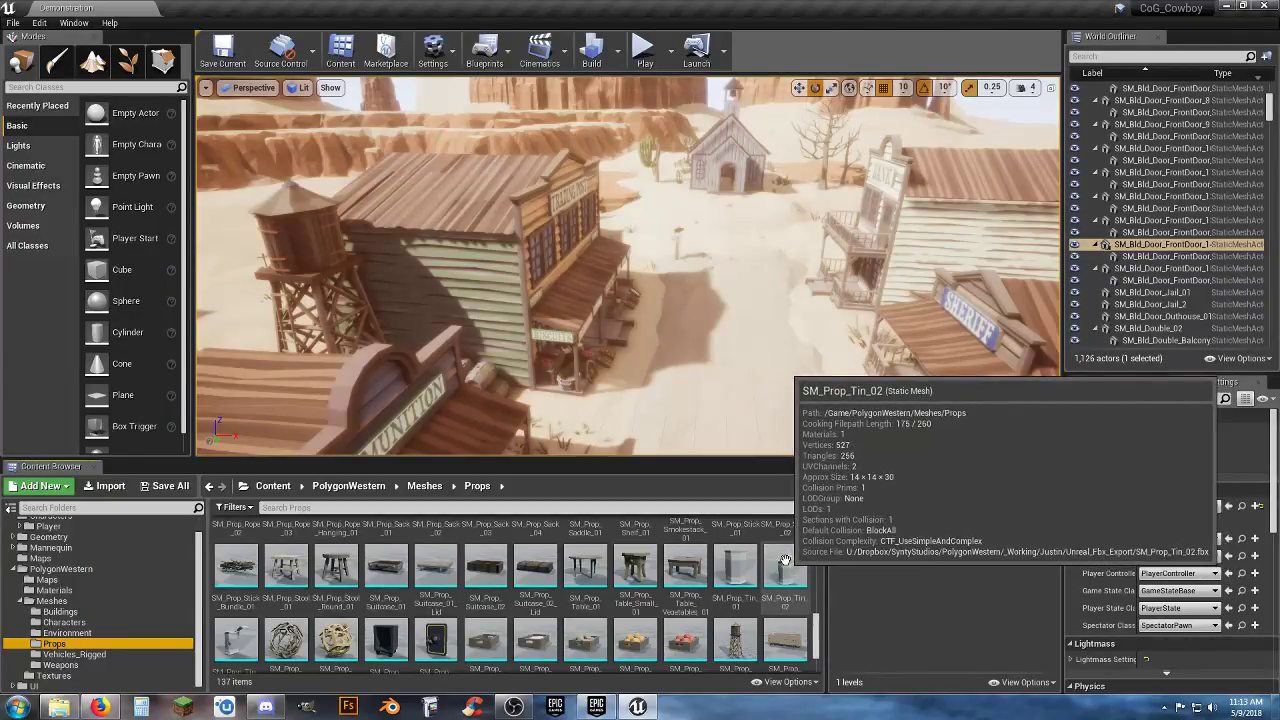
{"action": "scroll", "coordinate": [788, 561], "scroll_direction": "down", "scroll_amount": 2}
{"action": "scroll", "coordinate": [786, 560], "scroll_direction": "down", "scroll_amount": 1}
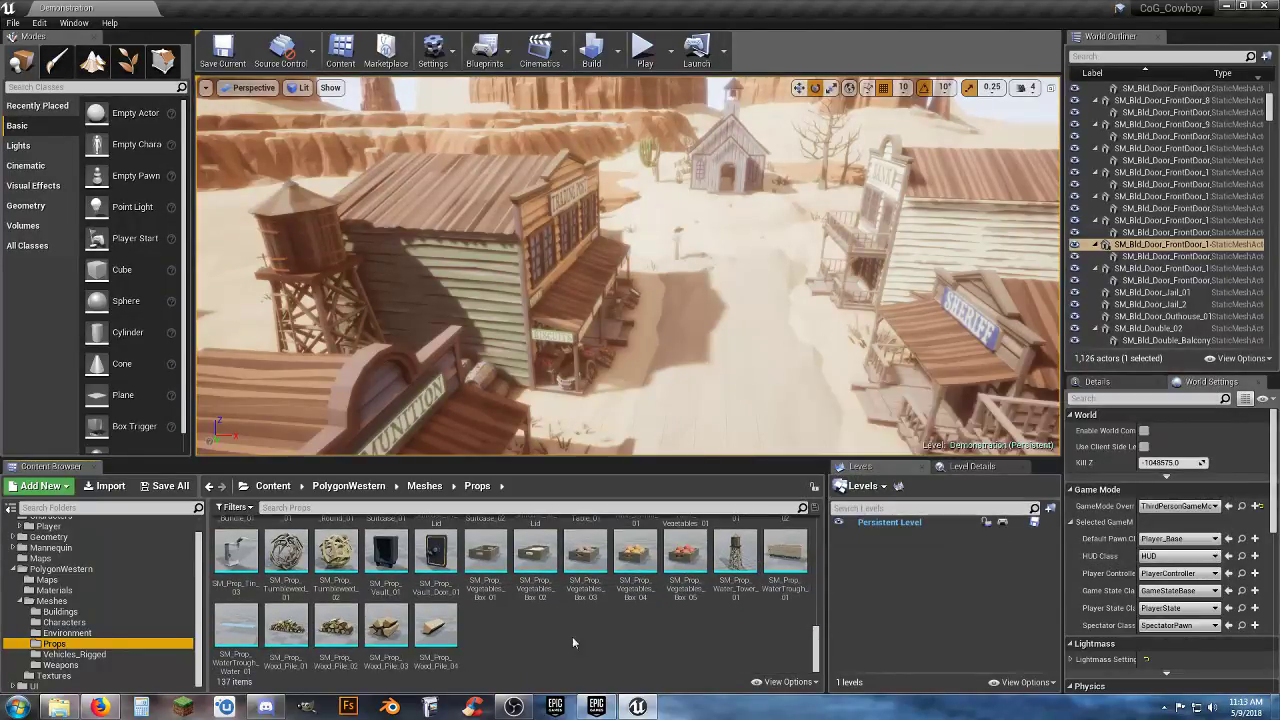
Place the SK_Veh_Train_01 locomotive from the Vehicles_Rigged folder on the railway track near the station
{"action": "left_click", "coordinate": [72, 654]}
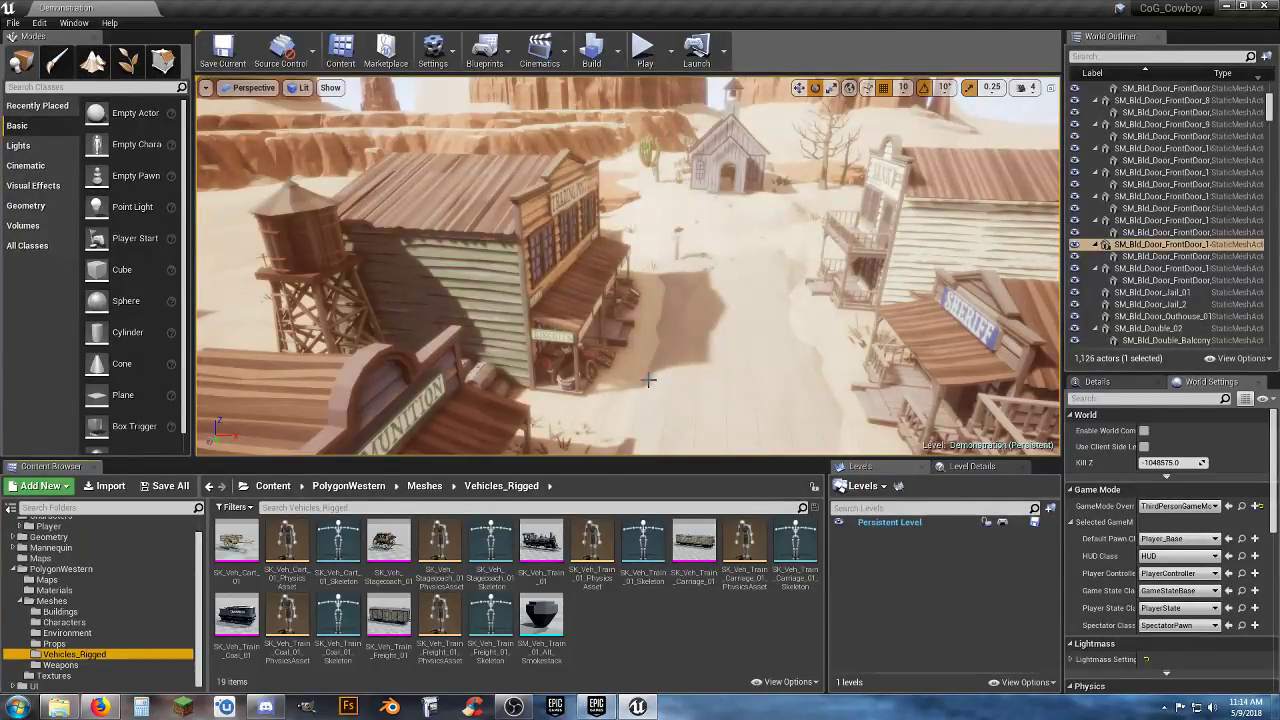
{"action": "mouse_move", "coordinate": [687, 380]}
{"action": "right_mouse_down"}
{"action": "mouse_move", "coordinate": [960, 385]}
{"action": "mouse_move", "coordinate": [930, 350]}
{"action": "mouse_move", "coordinate": [810, 385]}
{"action": "mouse_move", "coordinate": [745, 392]}
{"action": "mouse_move", "coordinate": [689, 378]}
{"action": "right_mouse_up"}
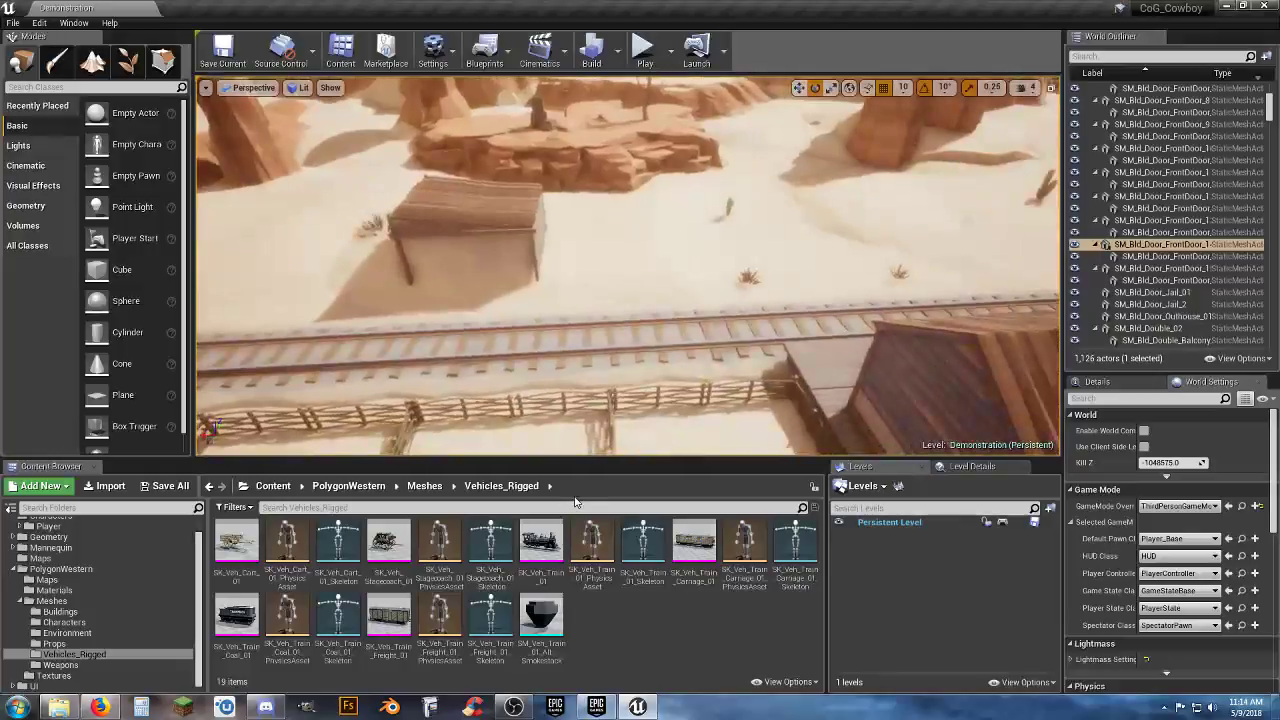
{"action": "left_click_drag", "start_coordinate": [547, 543], "coordinate": [570, 344]}
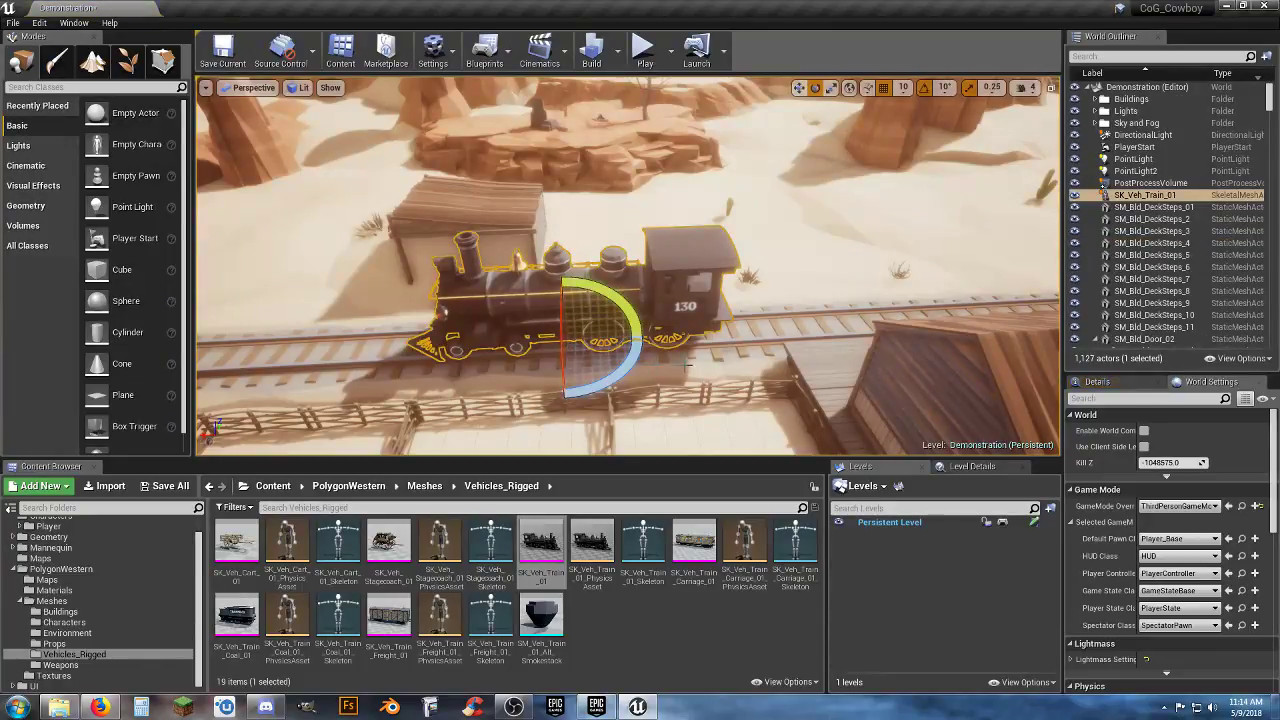
Switch to the move tool and place the SK_Veh_Train_Coal_01 car on the track directly behind the locomotive
{"action": "mouse_move", "coordinate": [690, 364]}
{"action": "right_mouse_down"}
{"action": "mouse_move", "coordinate": [696, 340]}
{"action": "mouse_move", "coordinate": [710, 352]}
{"action": "right_mouse_up"}
{"action": "key", "text": "w"}
{"action": "key", "text": "s"}
{"action": "left_click", "coordinate": [799, 88]}
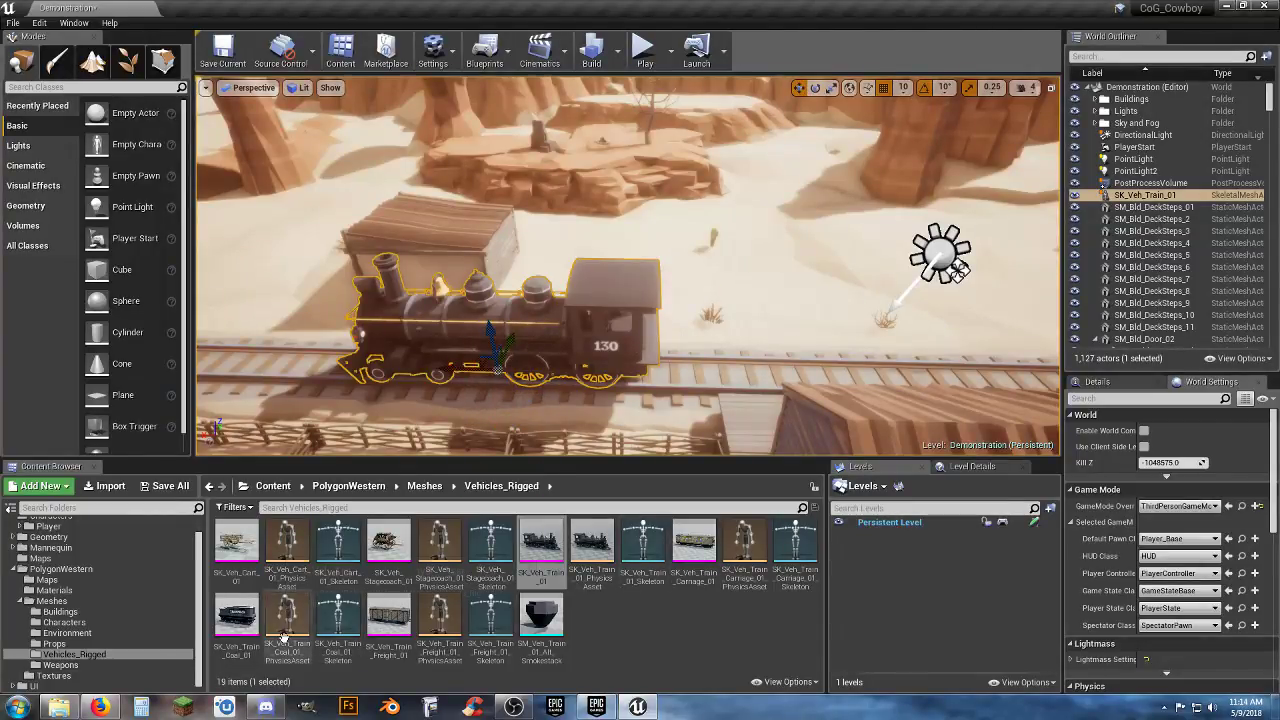
{"action": "left_click_drag", "start_coordinate": [237, 615], "coordinate": [757, 377]}
Place SK_Veh_Train_Carriage_01 on the track behind the coal car and SK_Veh_Train_Freight_01 behind the carriage
{"action": "right_click_drag", "start_coordinate": [757, 377], "coordinate": [753, 441]}
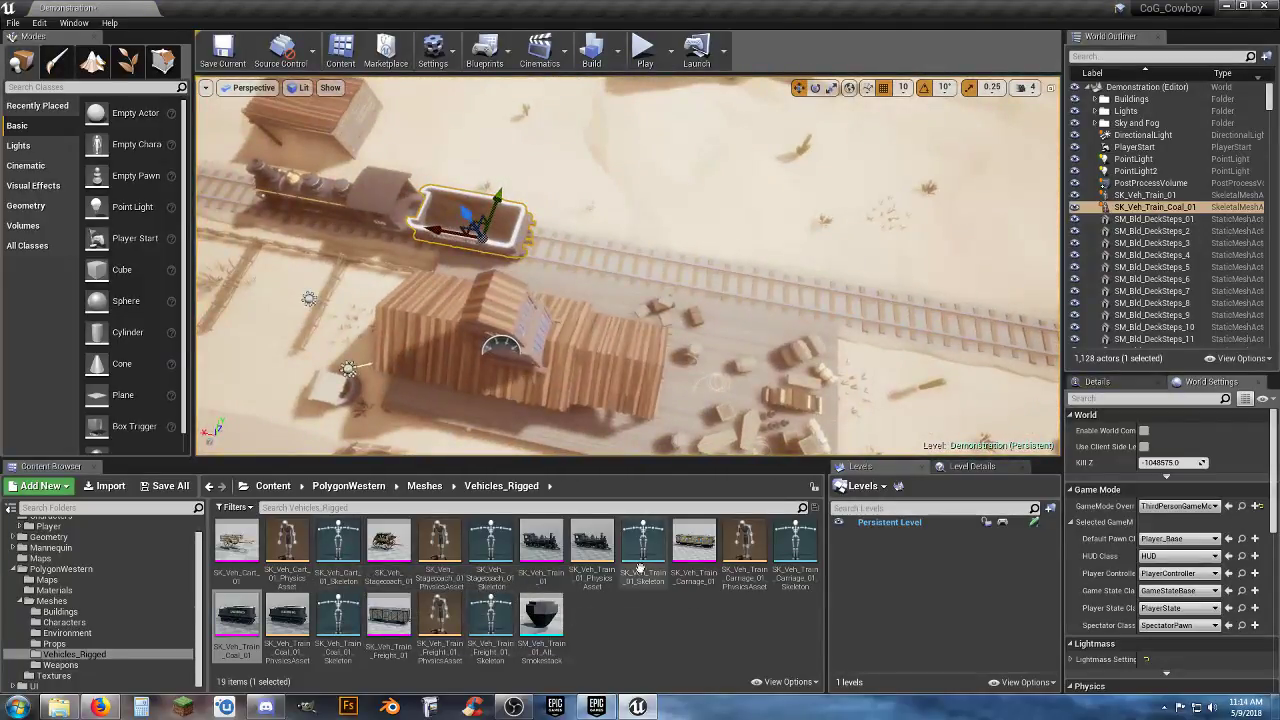
{"action": "mouse_move", "coordinate": [704, 553]}
{"action": "left_mouse_down"}
{"action": "mouse_move", "coordinate": [703, 360]}
{"action": "mouse_move", "coordinate": [686, 277]}
{"action": "mouse_move", "coordinate": [661, 275]}
{"action": "left_mouse_up"}
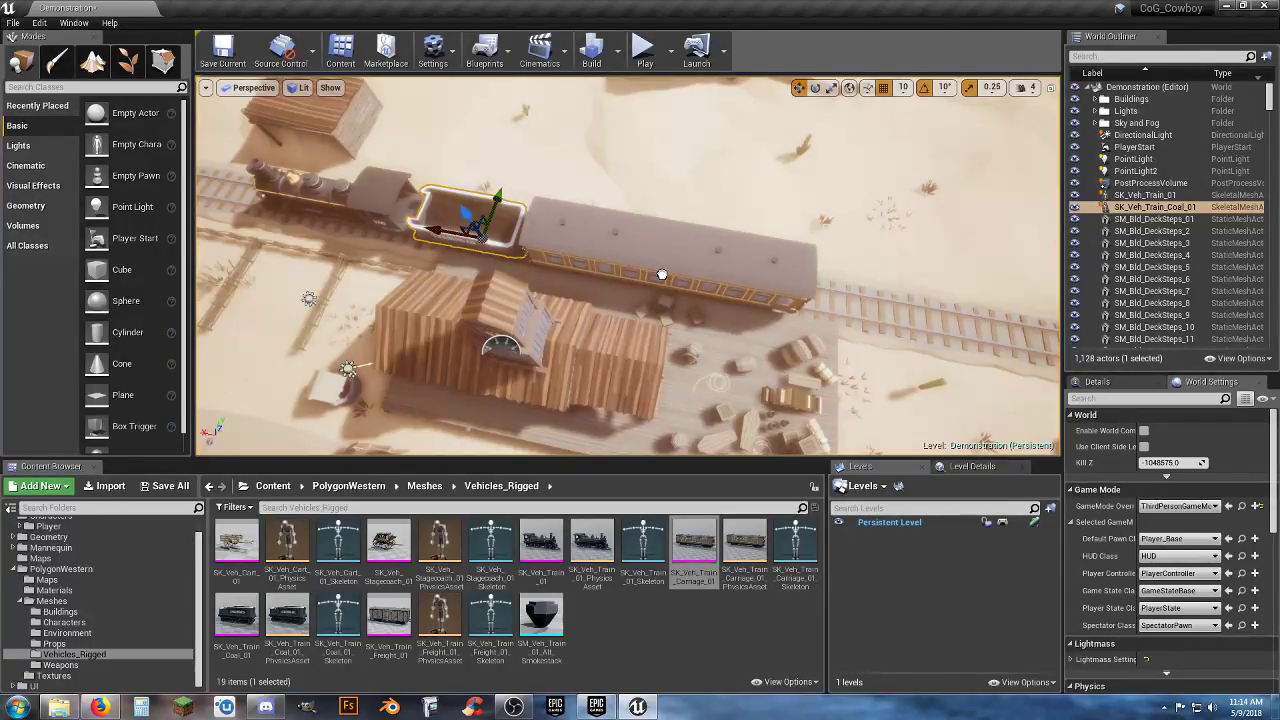
{"action": "left_click_drag", "start_coordinate": [661, 275], "coordinate": [661, 275]}
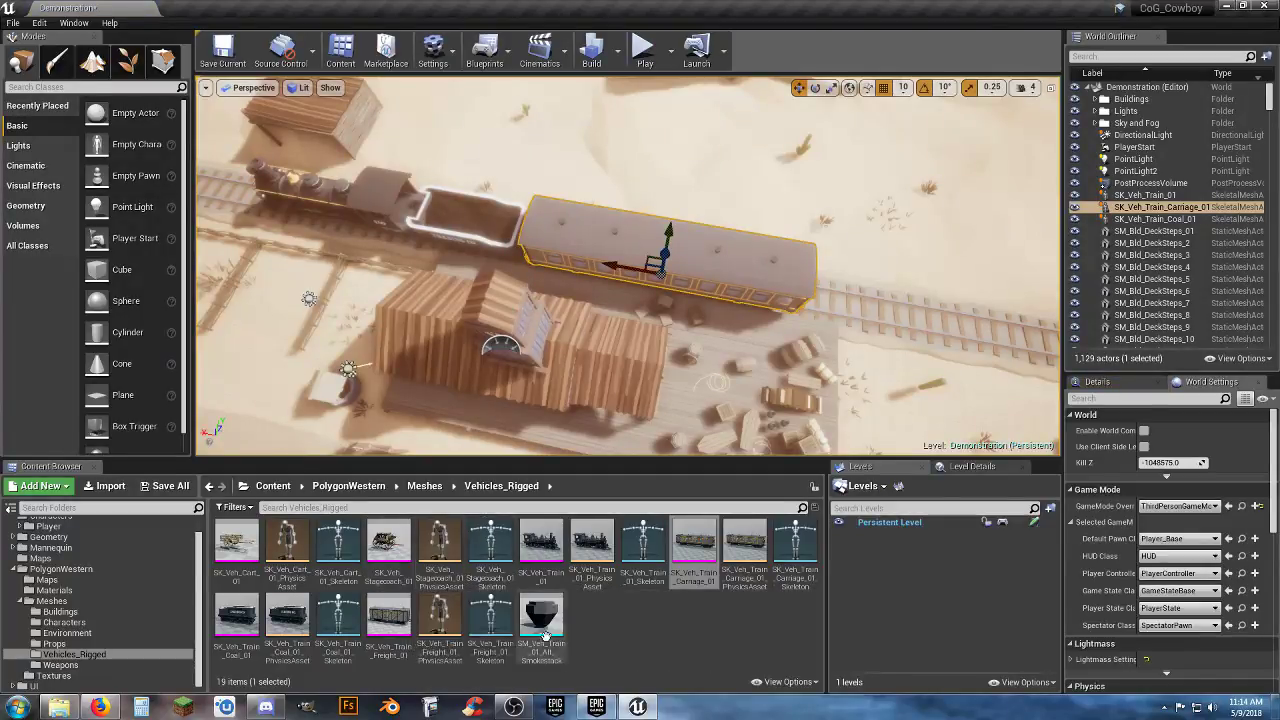
{"action": "left_click_drag", "start_coordinate": [405, 628], "coordinate": [900, 311]}
Examine the freight car and passenger carriage up close, both outside and inside
{"action": "key", "text": "w"}
{"action": "right_click_drag", "start_coordinate": [900, 311], "coordinate": [935, 228]}
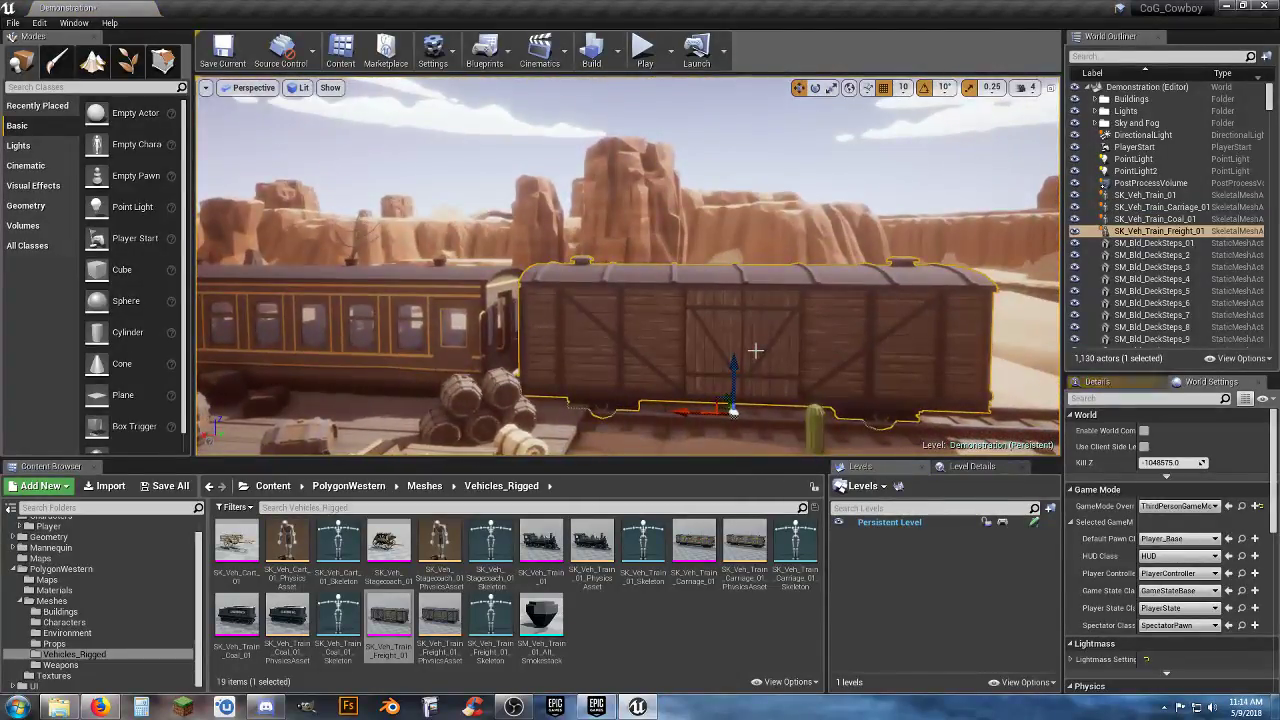
{"action": "right_click_drag", "start_coordinate": [763, 397], "coordinate": [600, 390]}
{"action": "key", "text": "w"}
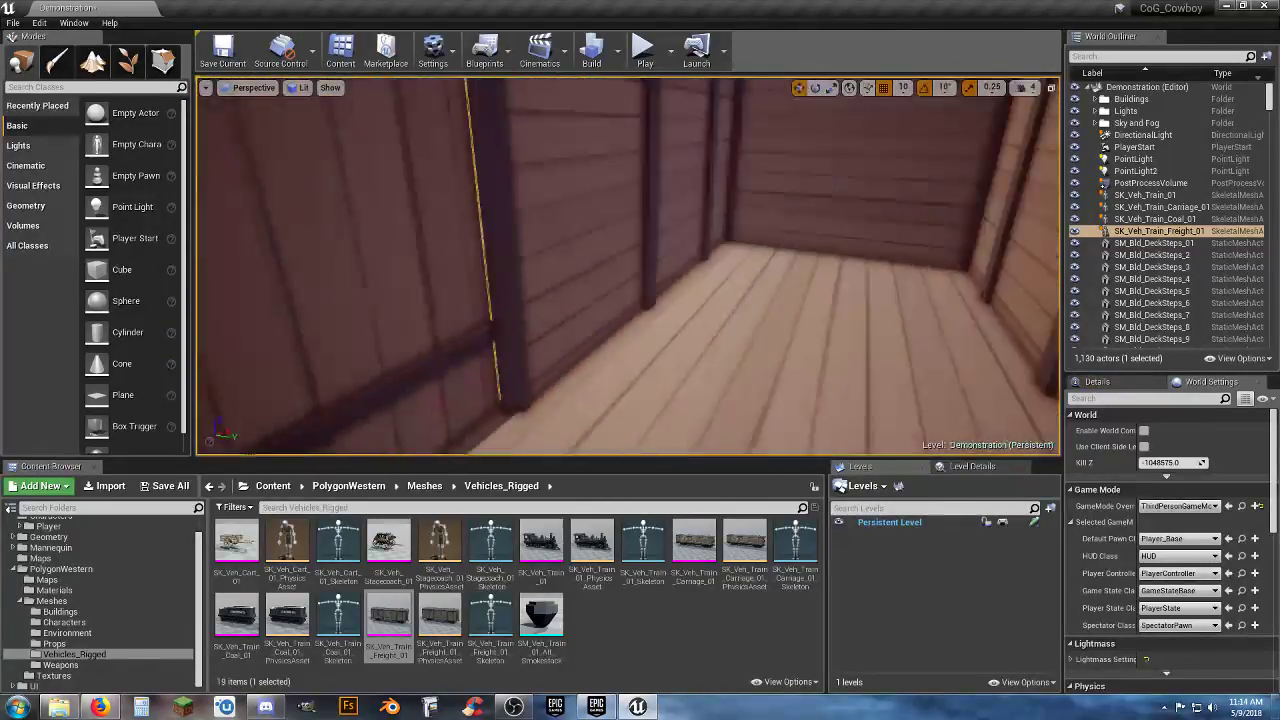
{"action": "right_click_drag", "start_coordinate": [680, 270], "coordinate": [420, 280]}
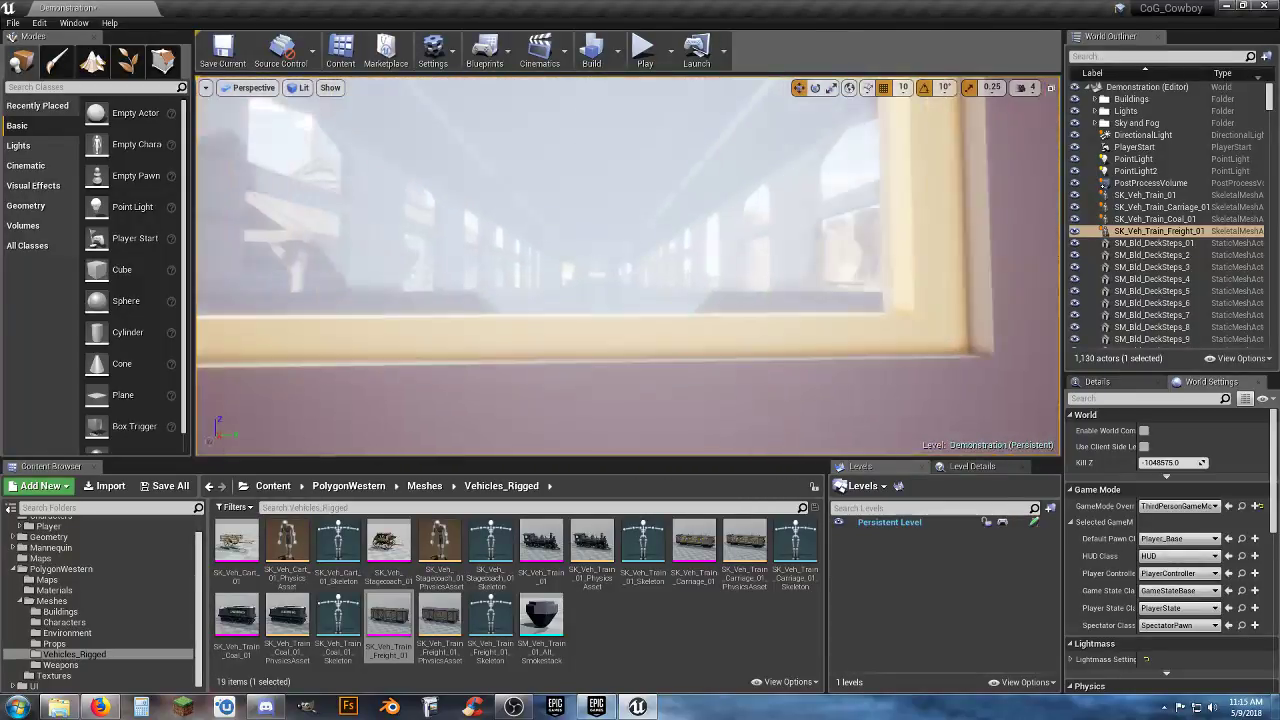
{"action": "key", "text": "w"}
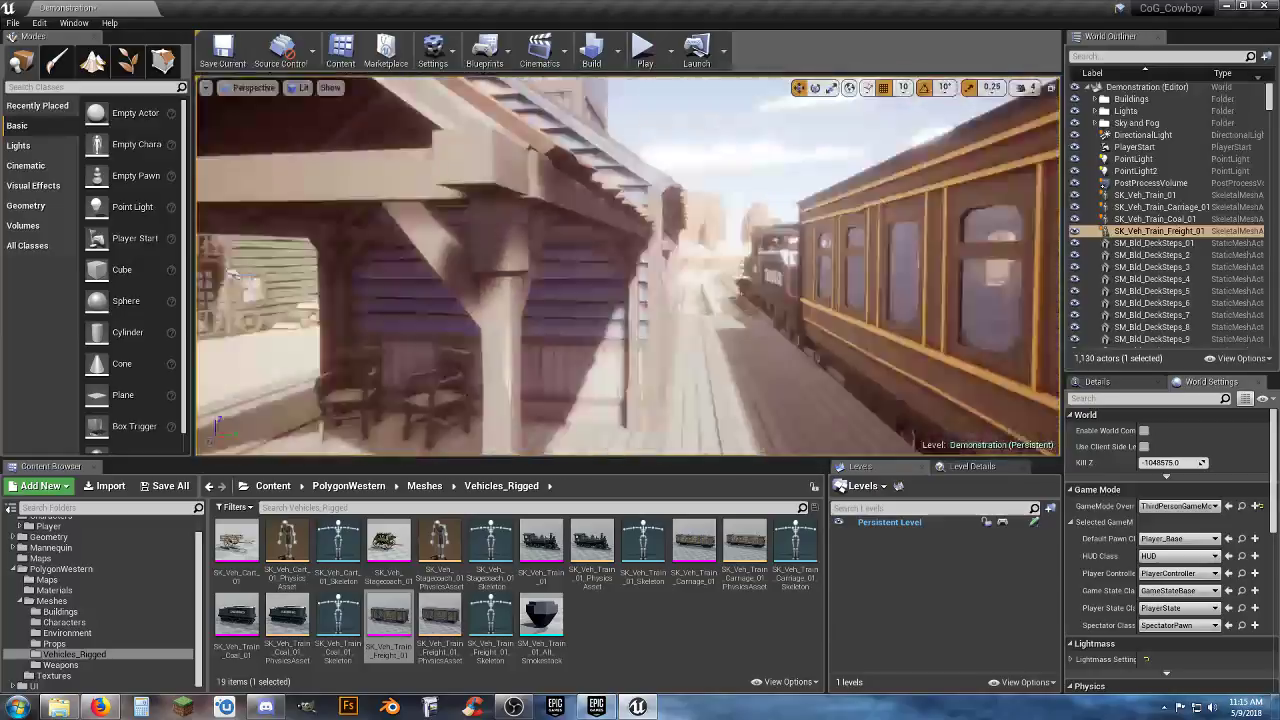
{"action": "right_click_drag", "start_coordinate": [628, 266], "coordinate": [820, 272]}
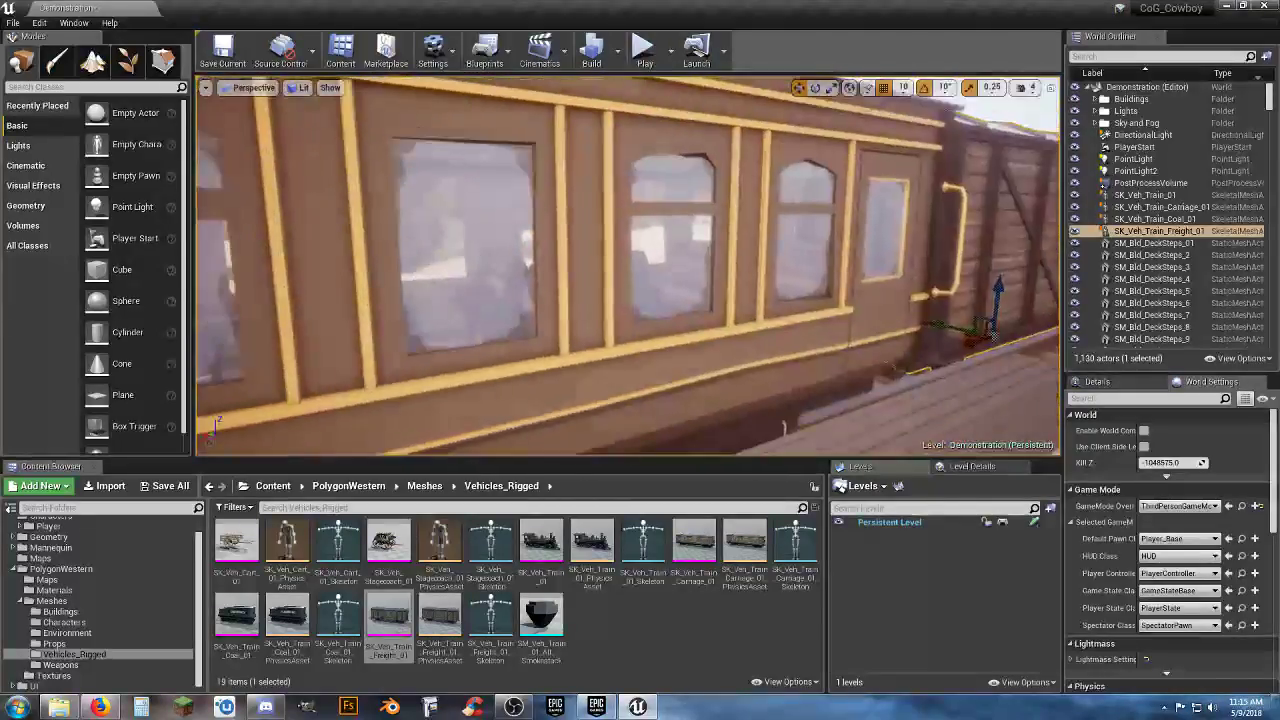
{"action": "right_click_drag", "start_coordinate": [628, 266], "coordinate": [695, 240]}
{"action": "key", "text": "w"}
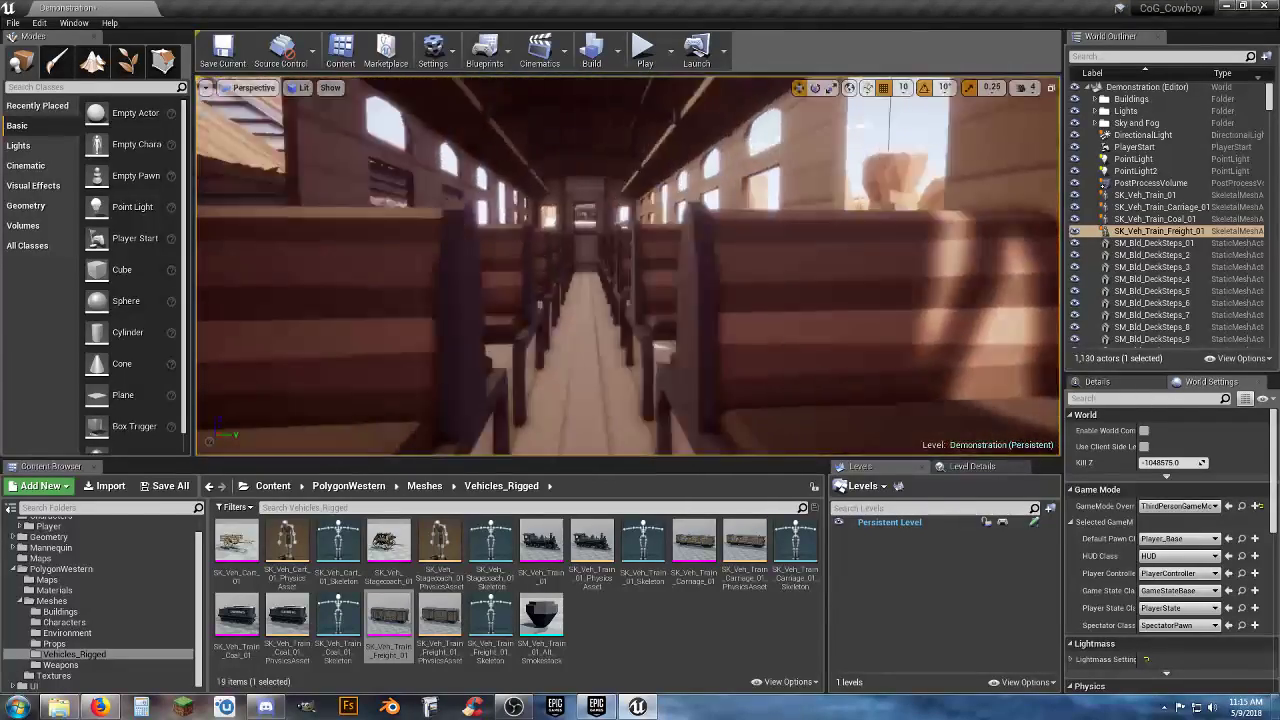
Look over the train at the station and the town's main street from above
{"action": "right_click_drag", "start_coordinate": [628, 266], "coordinate": [600, 266]}
{"action": "key", "text": "a"}
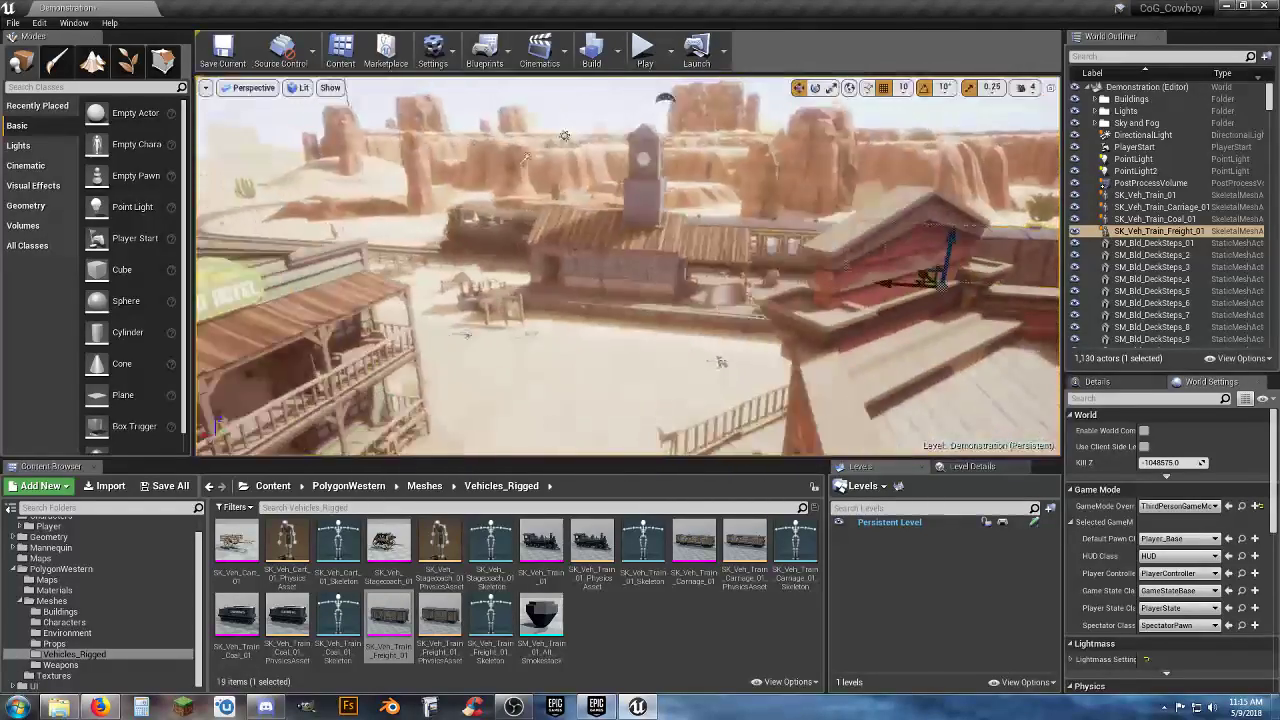
{"action": "right_click_drag", "start_coordinate": [628, 266], "coordinate": [450, 270]}
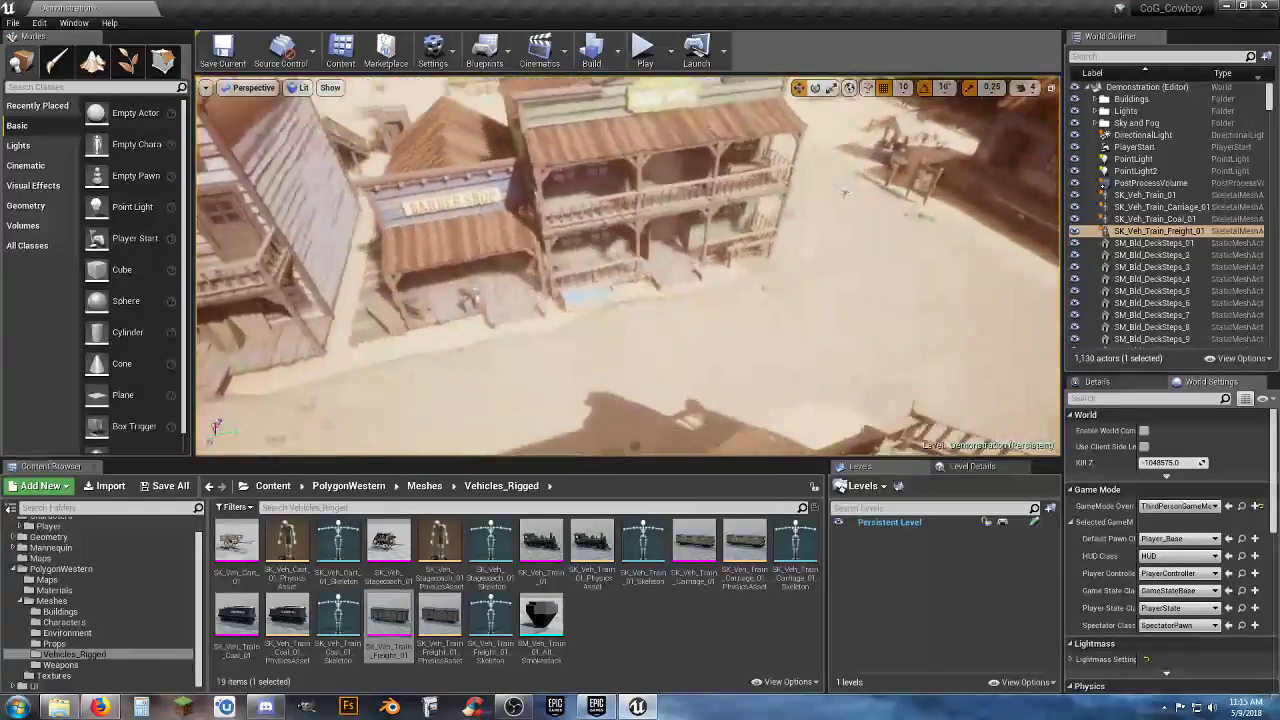
{"action": "right_click_drag", "start_coordinate": [628, 266], "coordinate": [750, 244]}
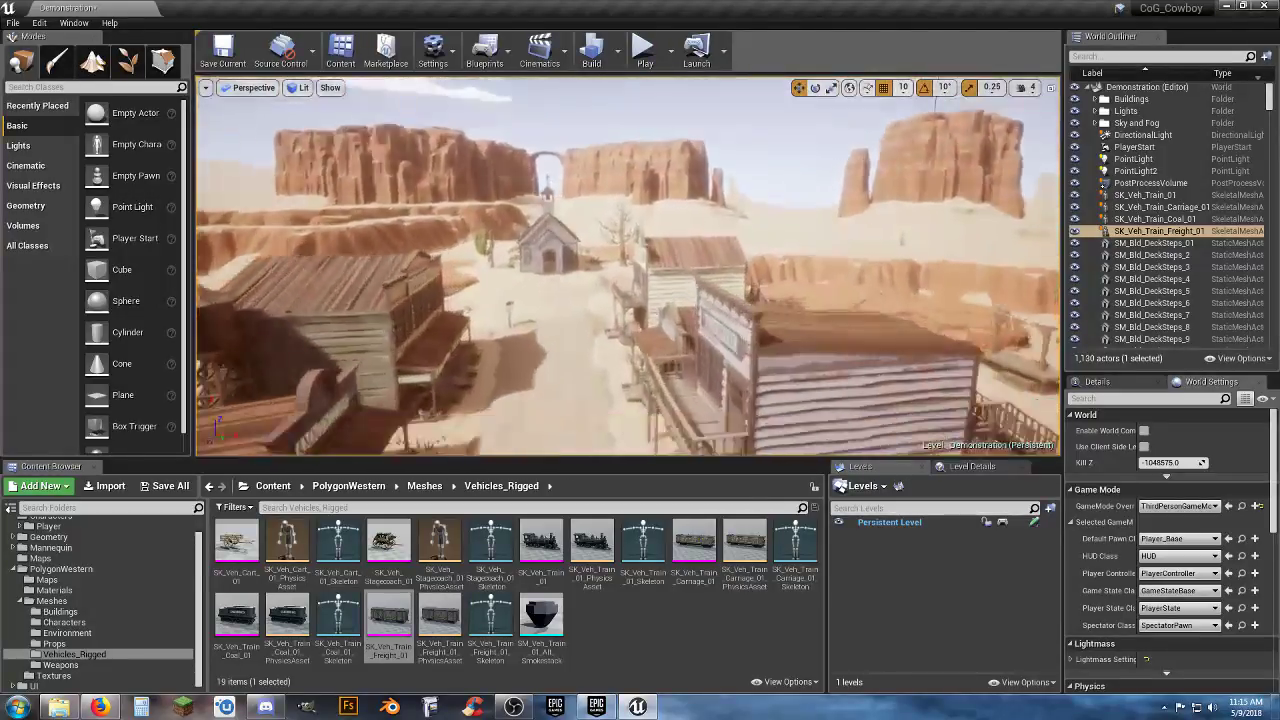
Place SK_Veh_Stagecoach_01 and SK_Veh_Cart_01 on the open sand near the wooden shed behind the town buildings
{"action": "key", "text": "s"}
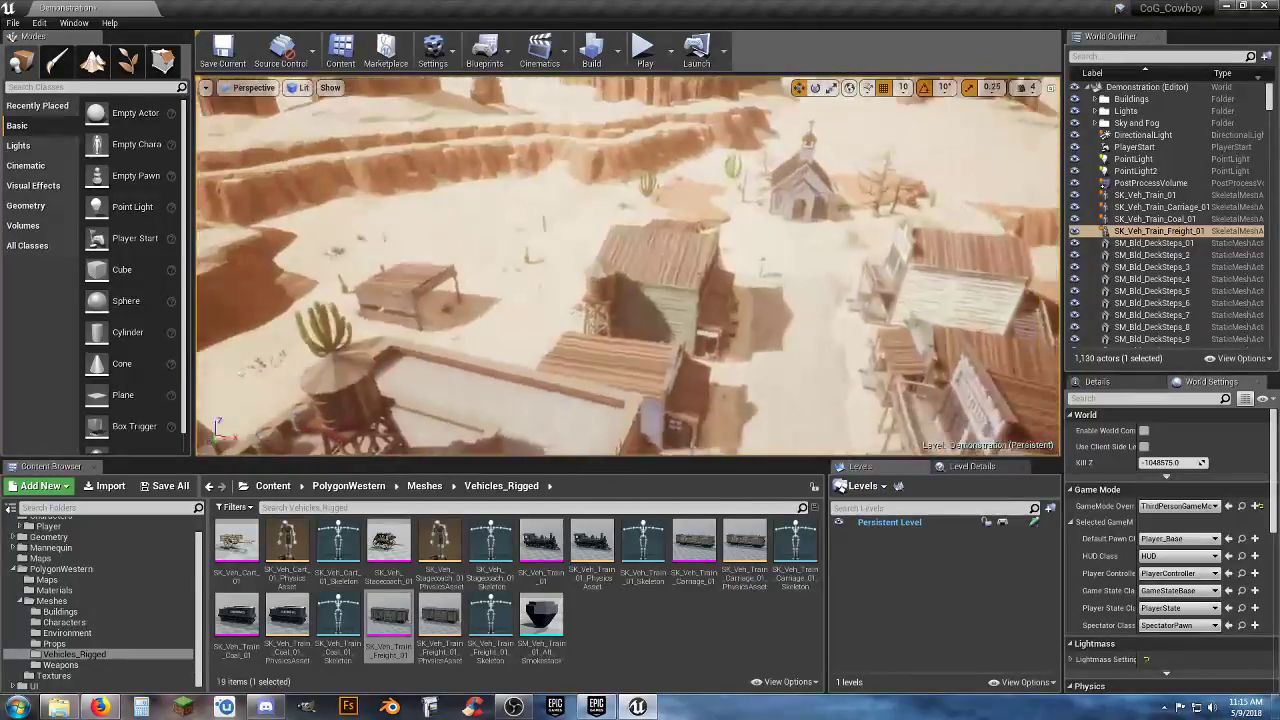
{"action": "right_click_drag", "start_coordinate": [628, 266], "coordinate": [760, 275]}
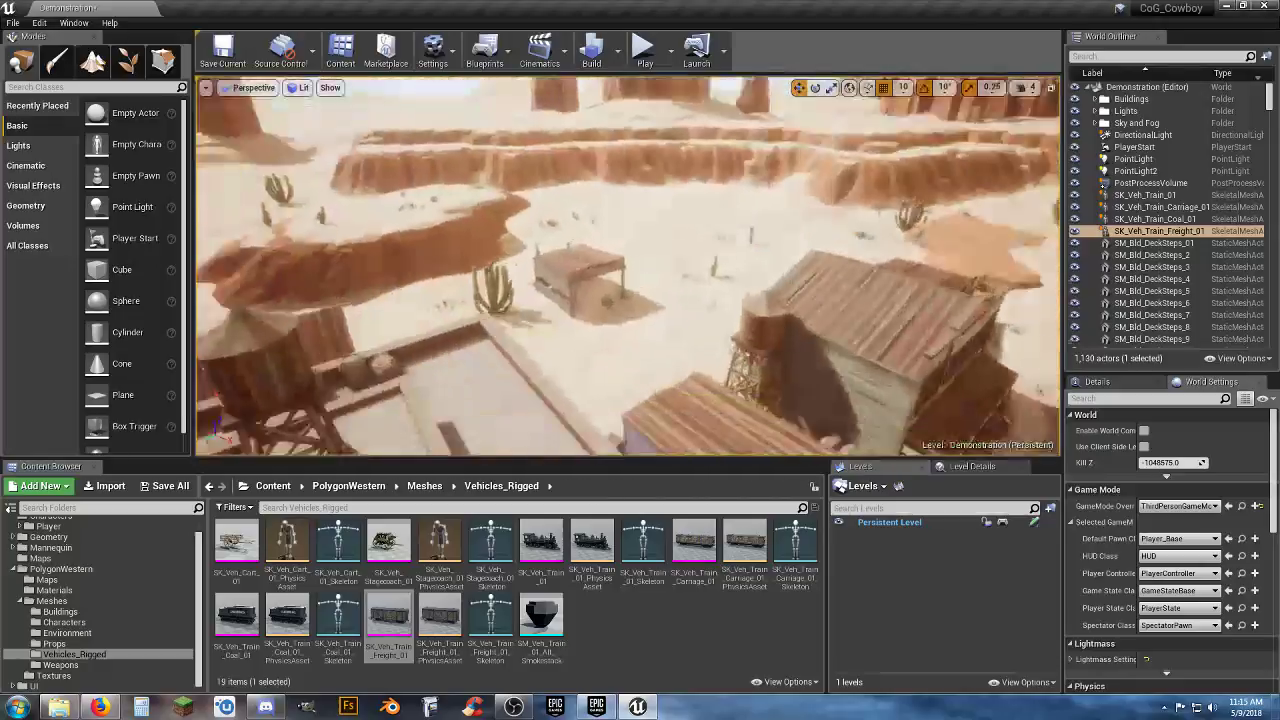
{"action": "right_click_drag", "start_coordinate": [628, 266], "coordinate": [720, 260]}
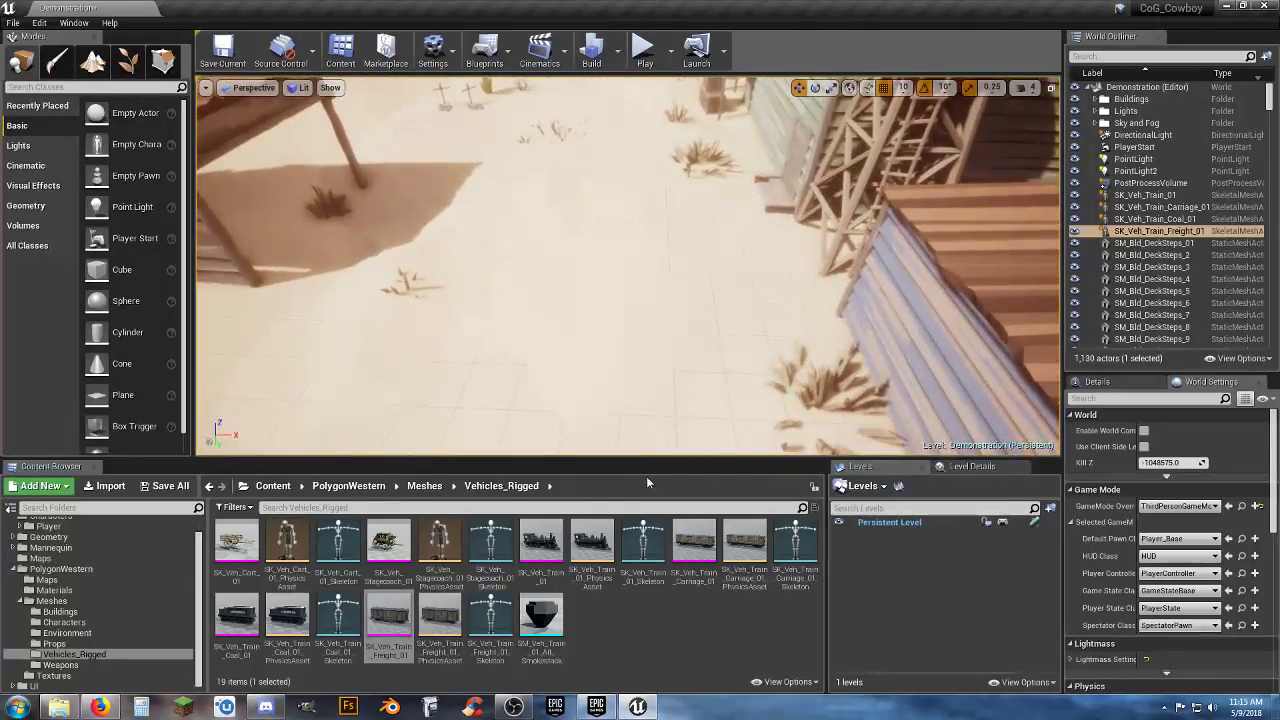
{"action": "left_click_drag", "start_coordinate": [389, 540], "coordinate": [543, 361]}
{"action": "right_click_drag", "start_coordinate": [543, 361], "coordinate": [605, 372]}
{"action": "left_click_drag", "start_coordinate": [250, 545], "coordinate": [544, 395]}
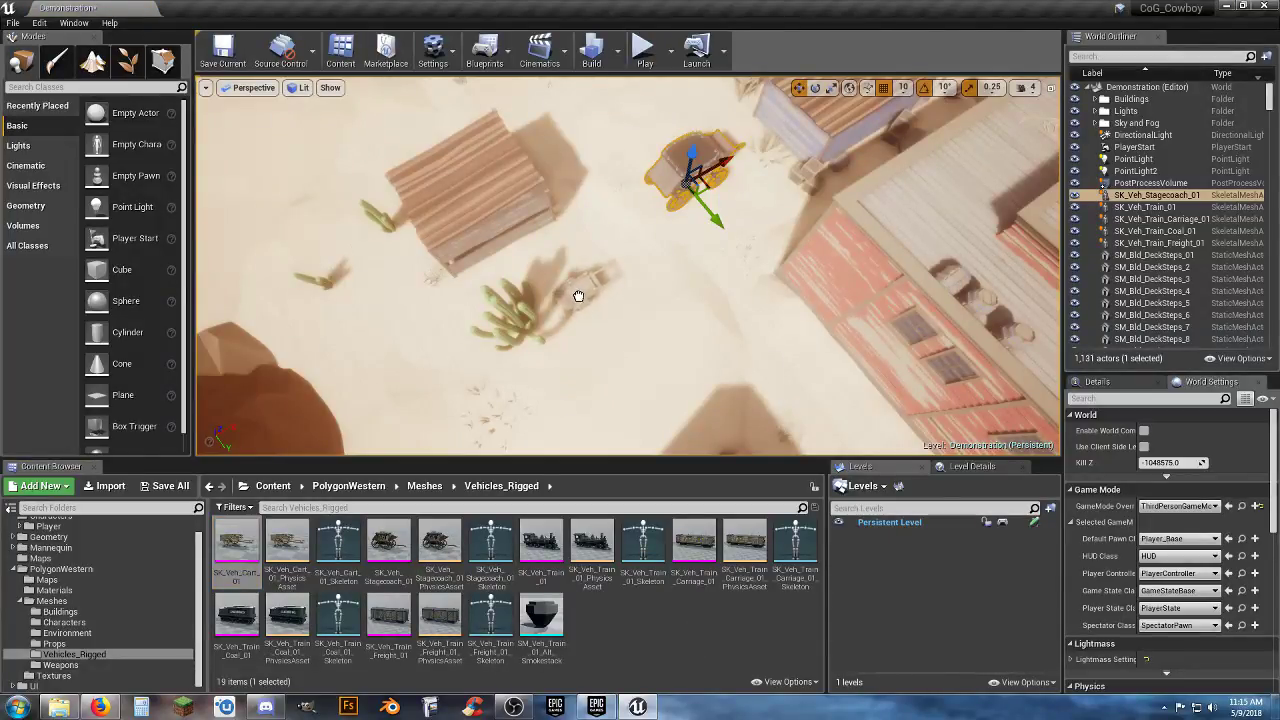
{"action": "left_click_drag", "start_coordinate": [578, 296], "coordinate": [579, 292]}
{"action": "mouse_move", "coordinate": [660, 272]}
{"action": "right_mouse_down"}
{"action": "mouse_move", "coordinate": [550, 115]}
{"action": "mouse_move", "coordinate": [668, 270]}
{"action": "right_mouse_up"}
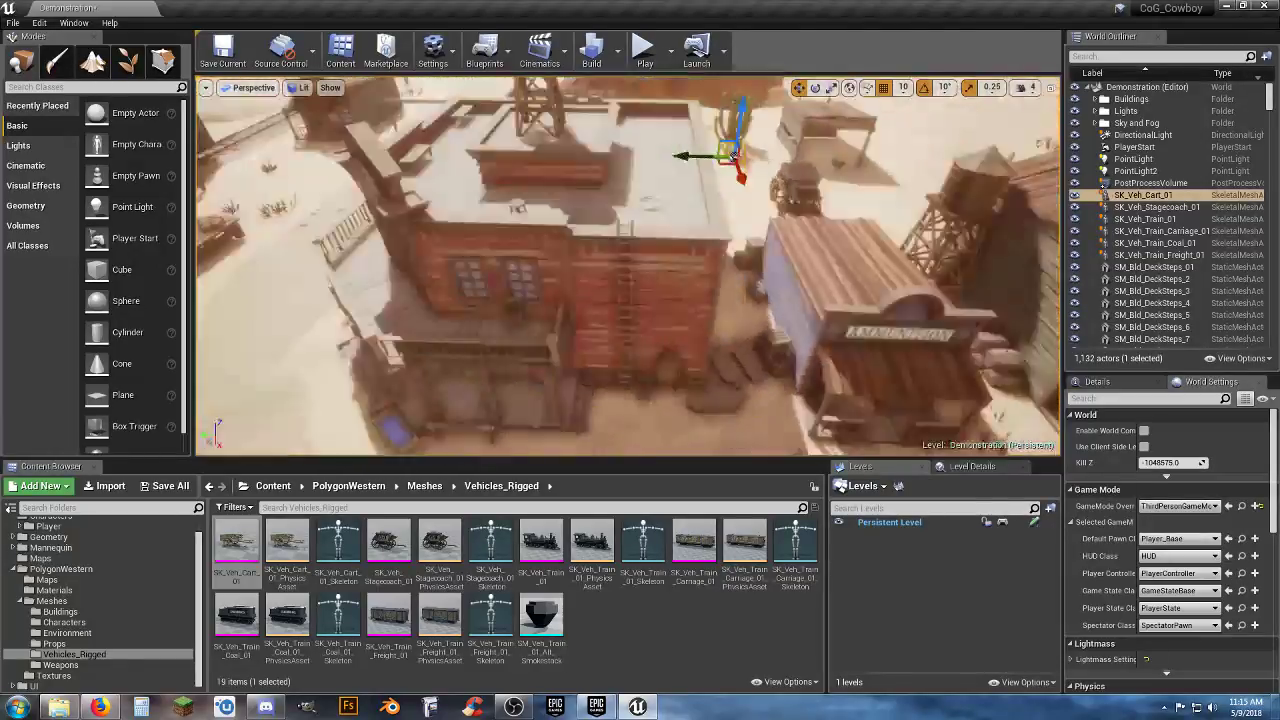
Play the level and run the character onto the station platform, jumping into the gap between the passenger carriage and freight car
{"action": "right_click_drag", "start_coordinate": [733, 152], "coordinate": [567, 237]}
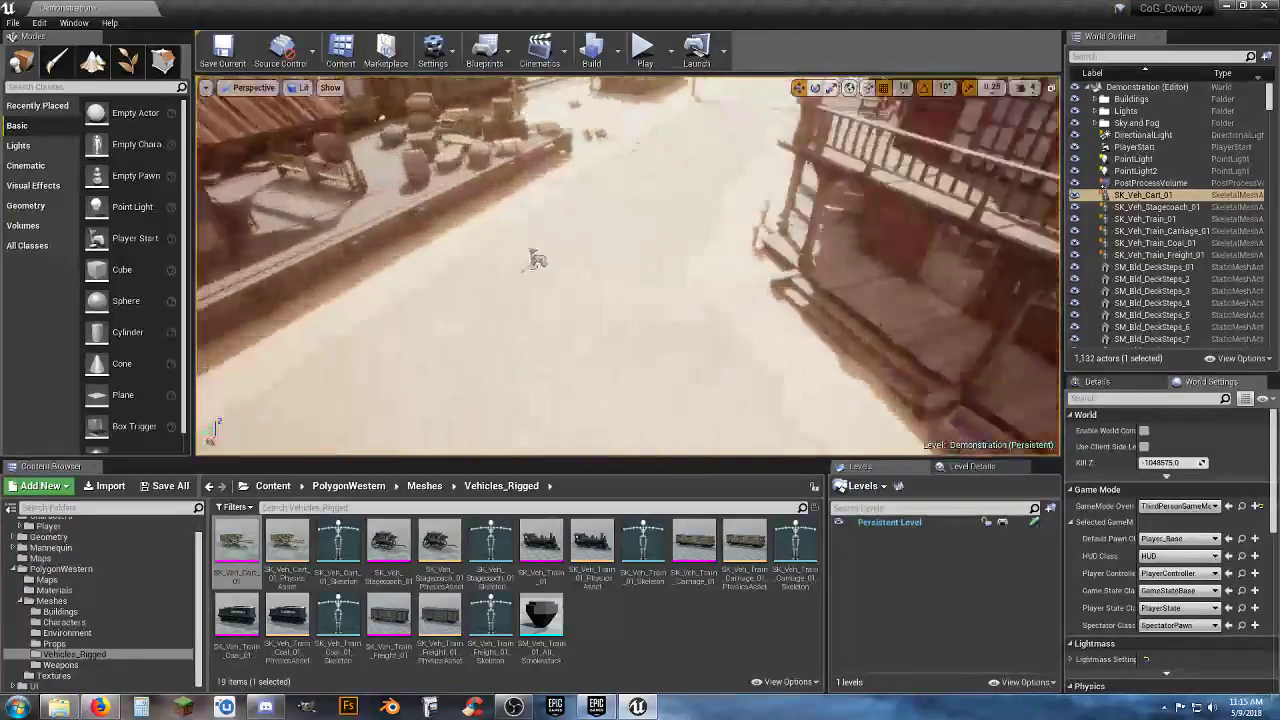
{"action": "left_click", "coordinate": [644, 47]}
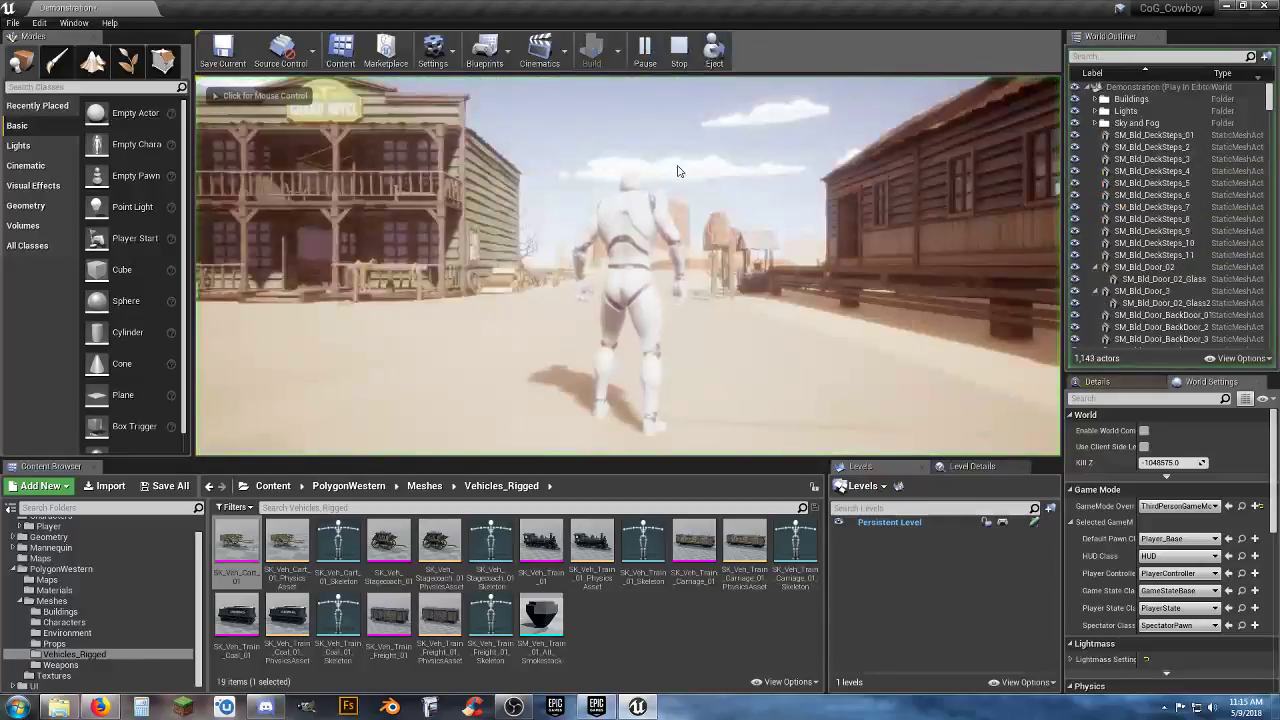
{"action": "left_click", "coordinate": [677, 171]}
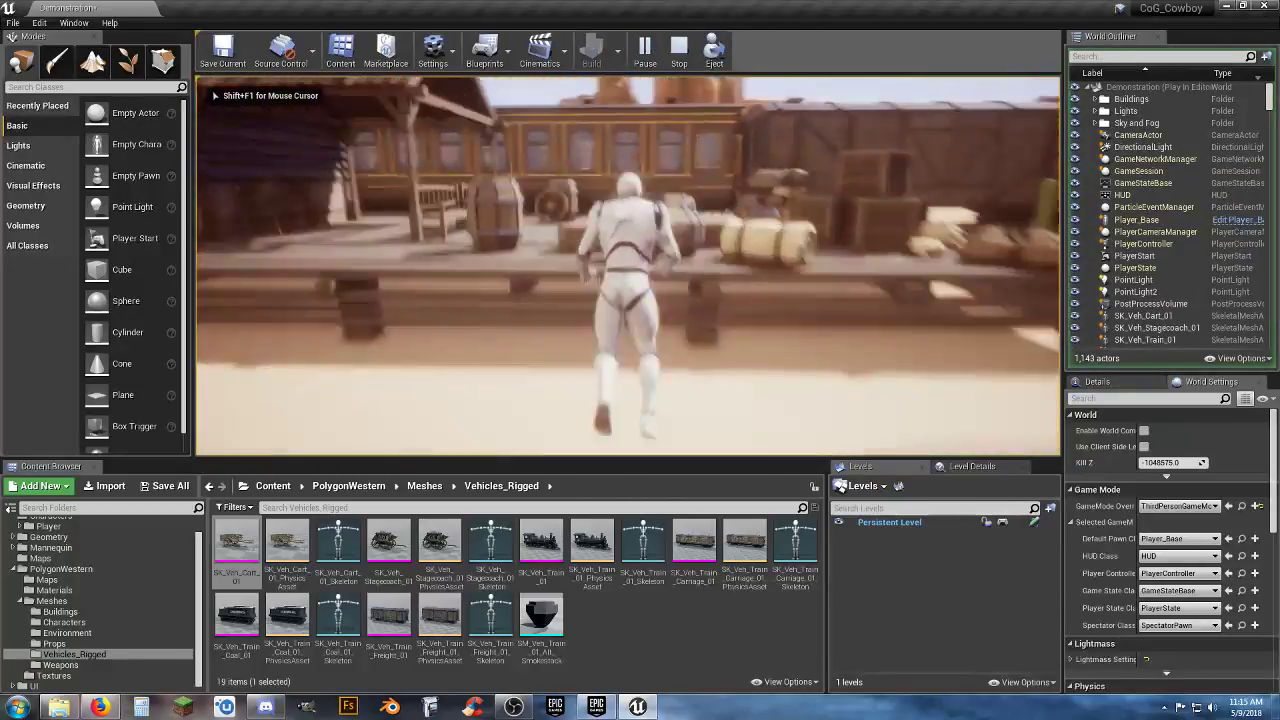
{"action": "key", "text": "w"}
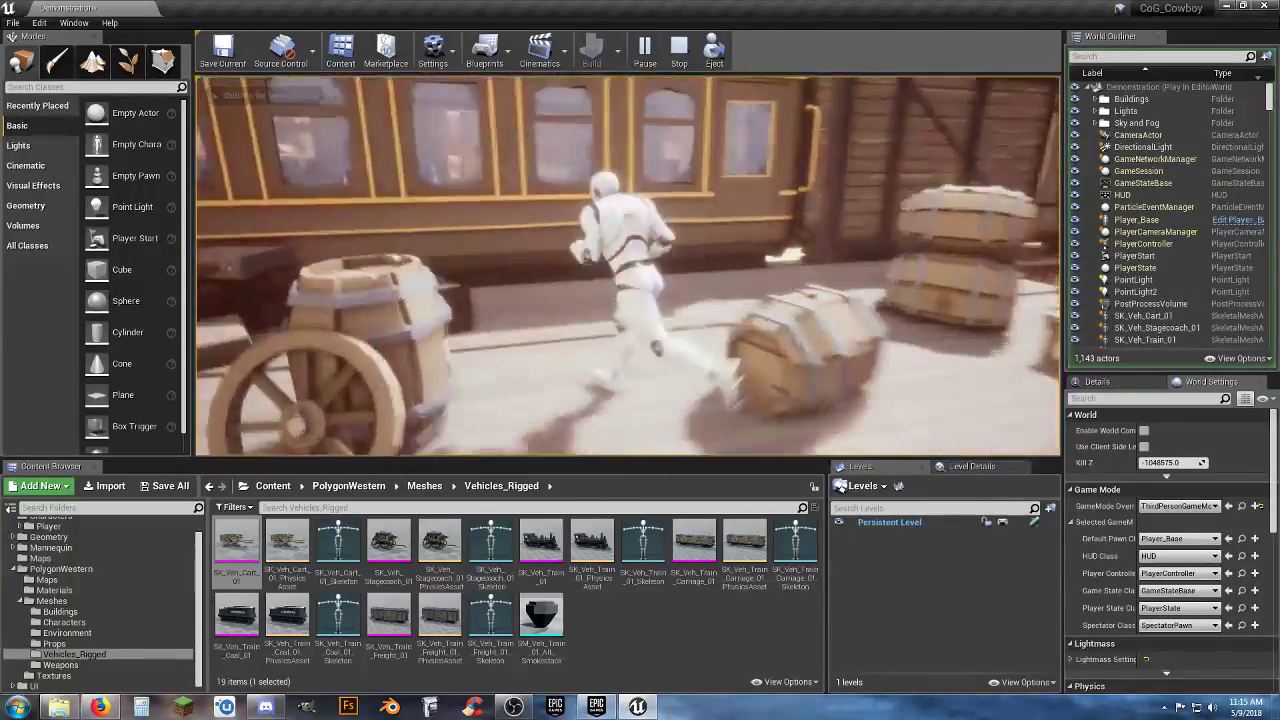
{"action": "key", "text": "w"}
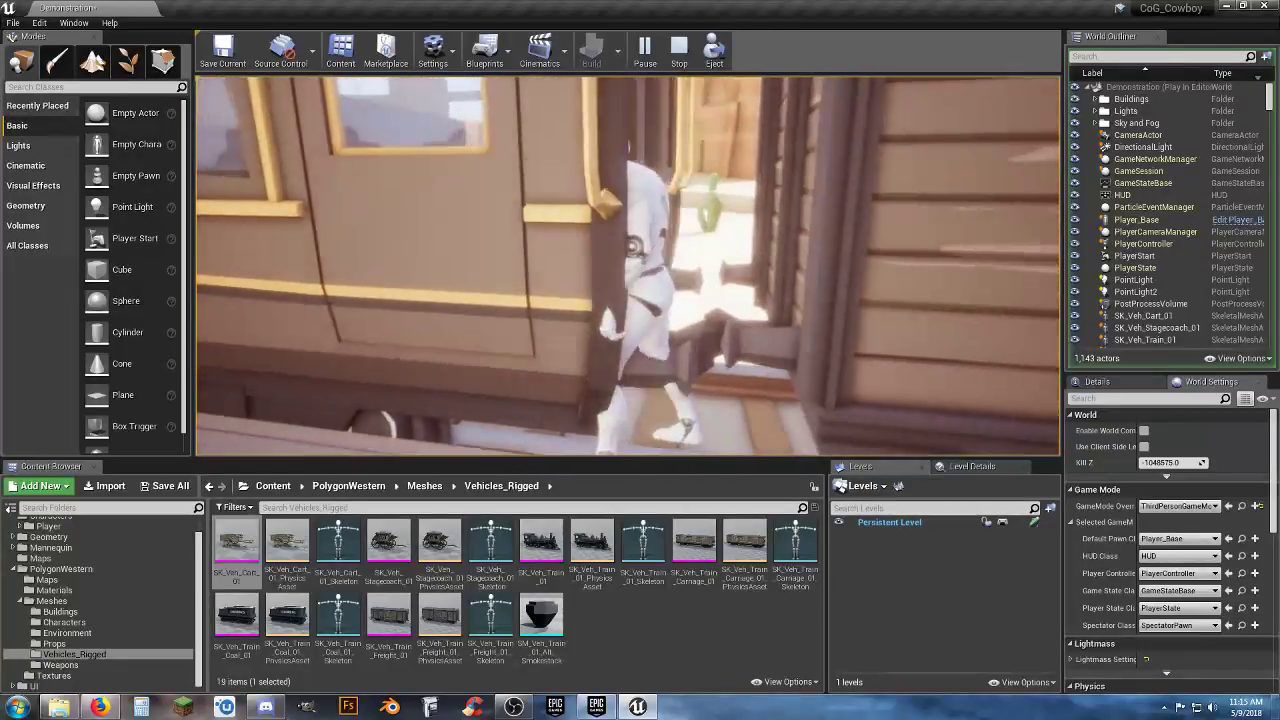
{"action": "key", "text": "w"}
{"action": "key", "text": "space"}
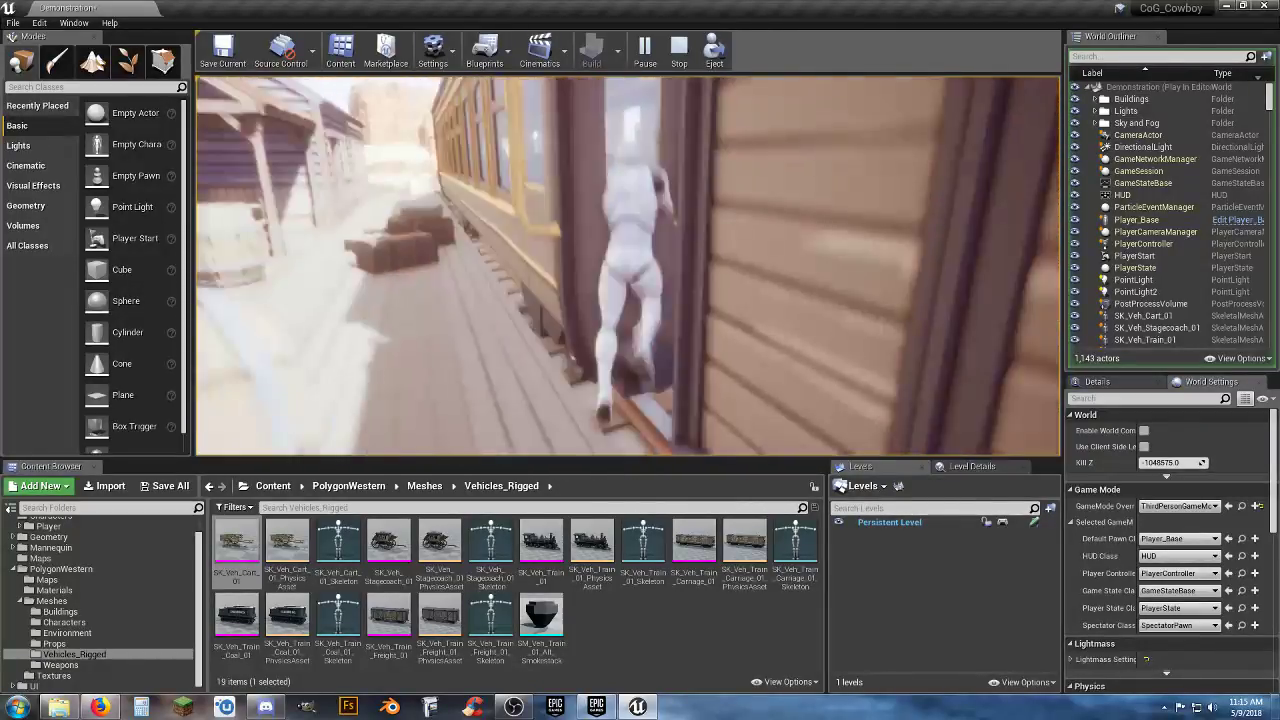
Run the character along the station platform and back down to the street, and end the play session
{"action": "key", "text": "w"}
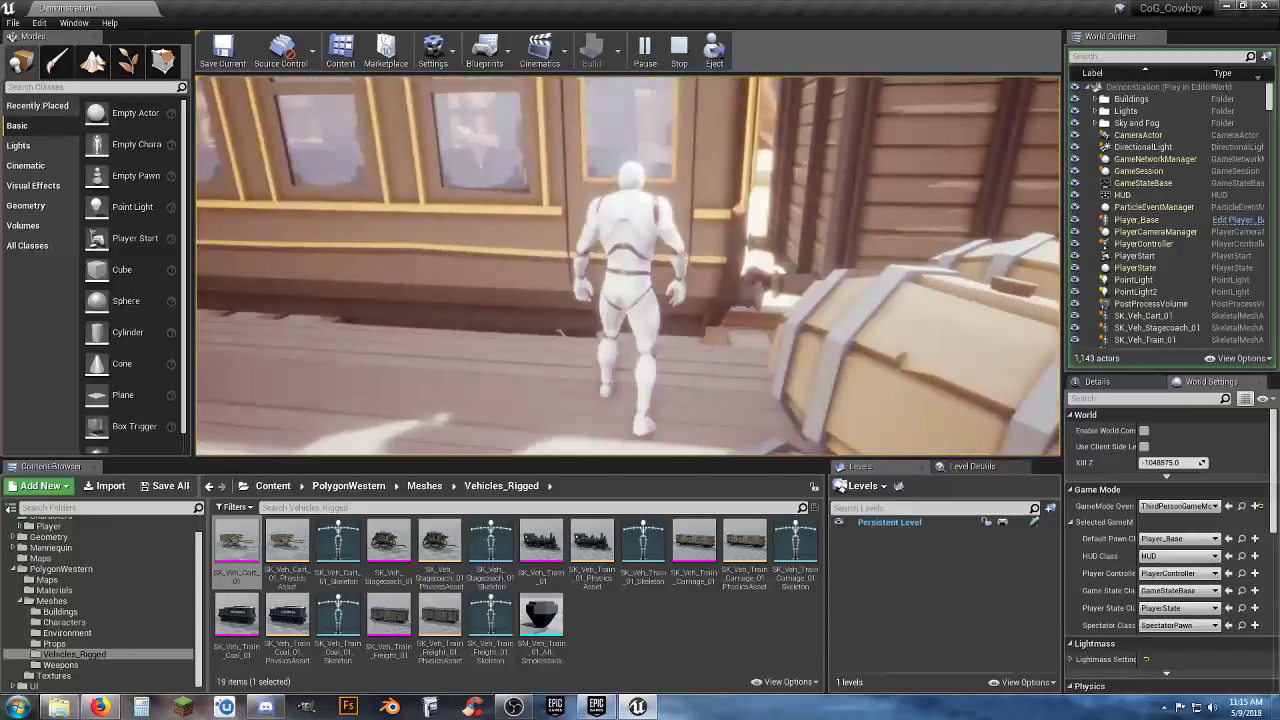
{"action": "key", "text": "w"}
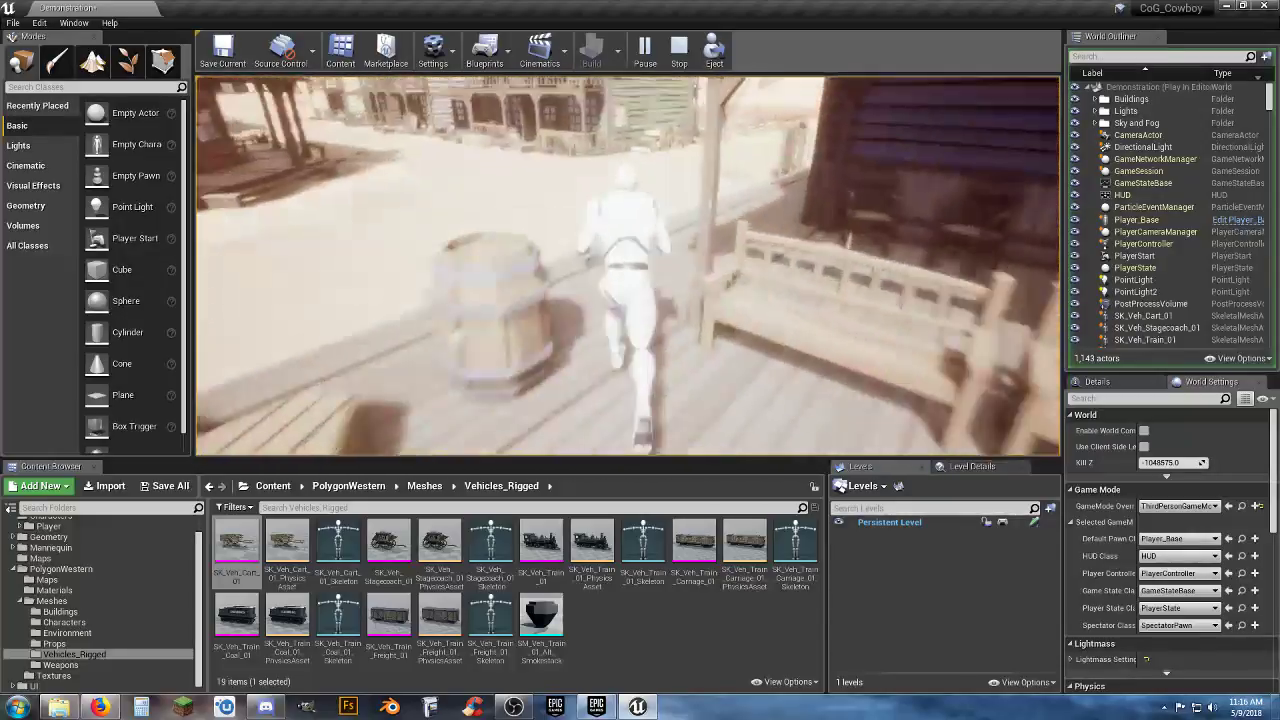
{"action": "key", "text": "w"}
{"action": "key", "text": "space"}
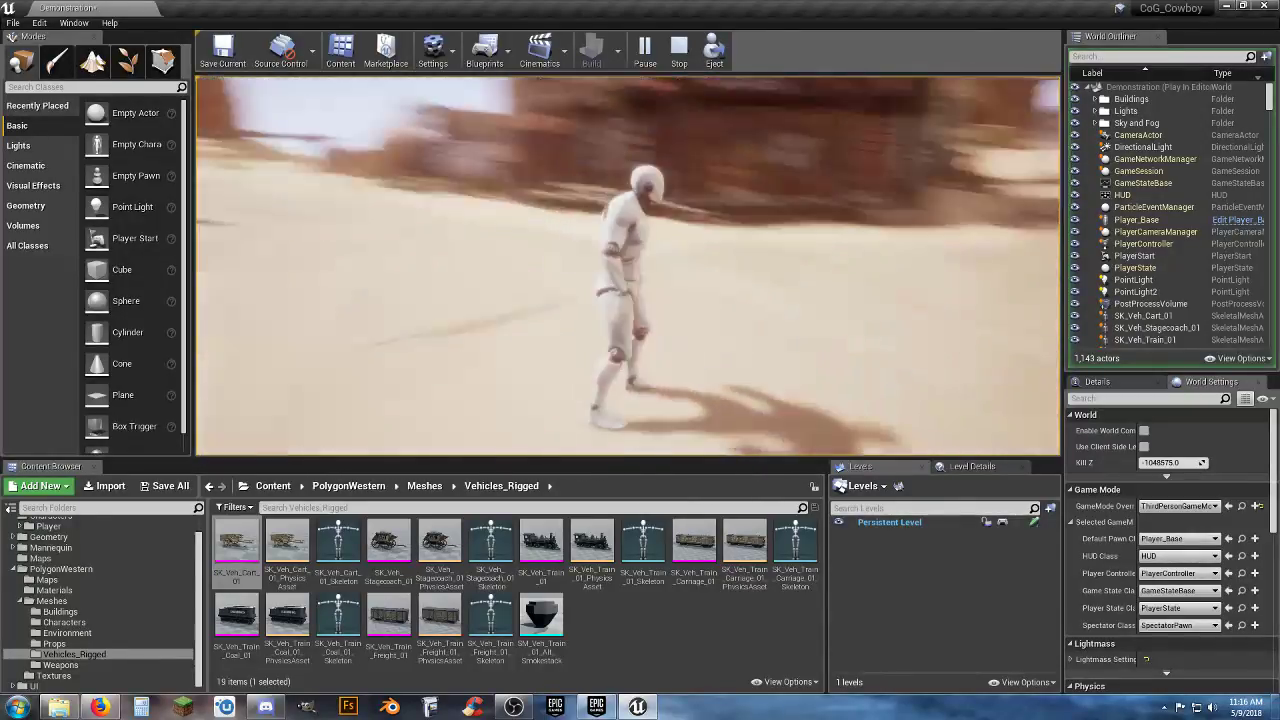
{"action": "key", "text": "w"}
{"action": "key", "text": "Escape"}
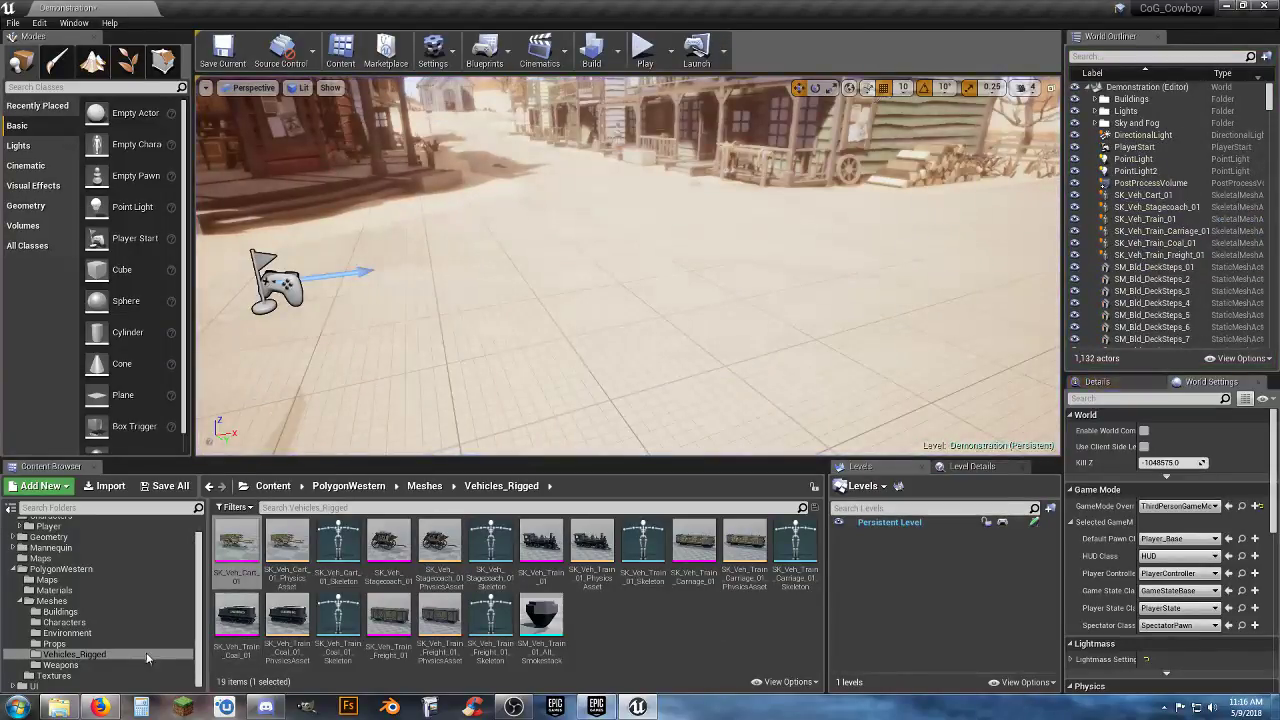
Look at the pack's Weapons meshes, and create a folder named Mesh in Content/Characters
{"action": "left_click", "coordinate": [60, 665]}
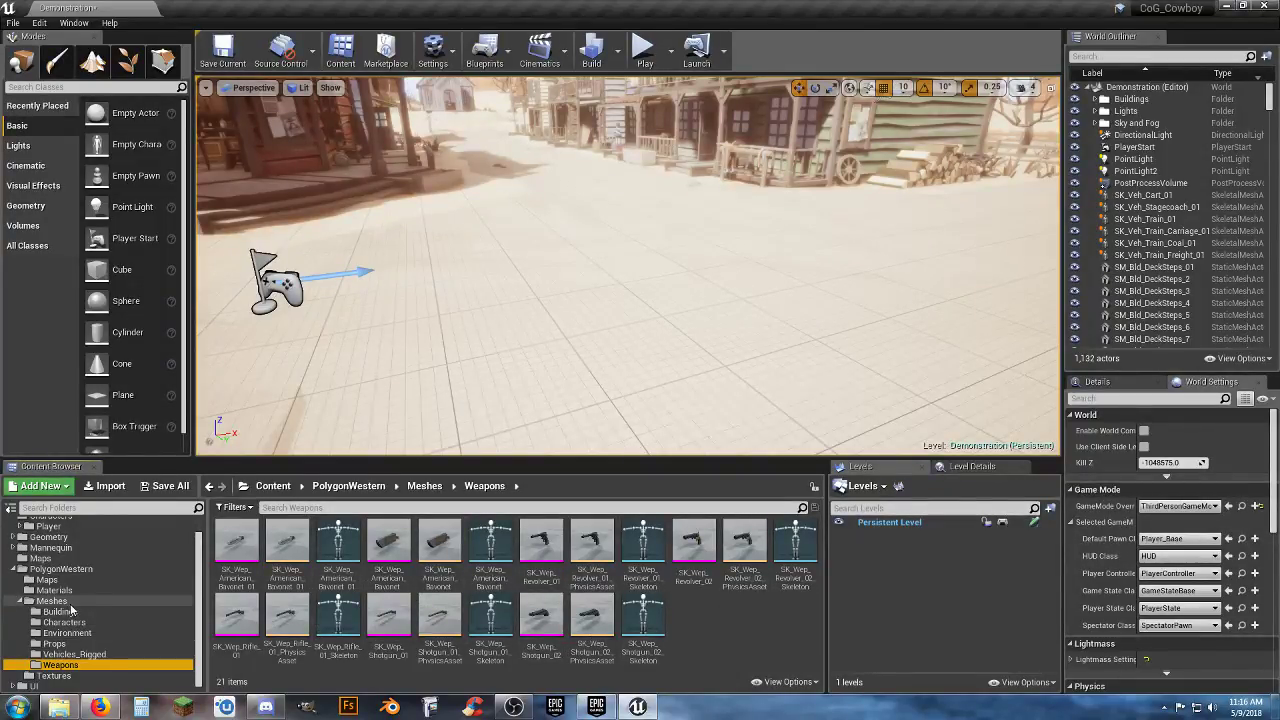
{"action": "scroll", "coordinate": [71, 609], "scroll_direction": "up", "scroll_amount": 1}
{"action": "left_click", "coordinate": [59, 539]}
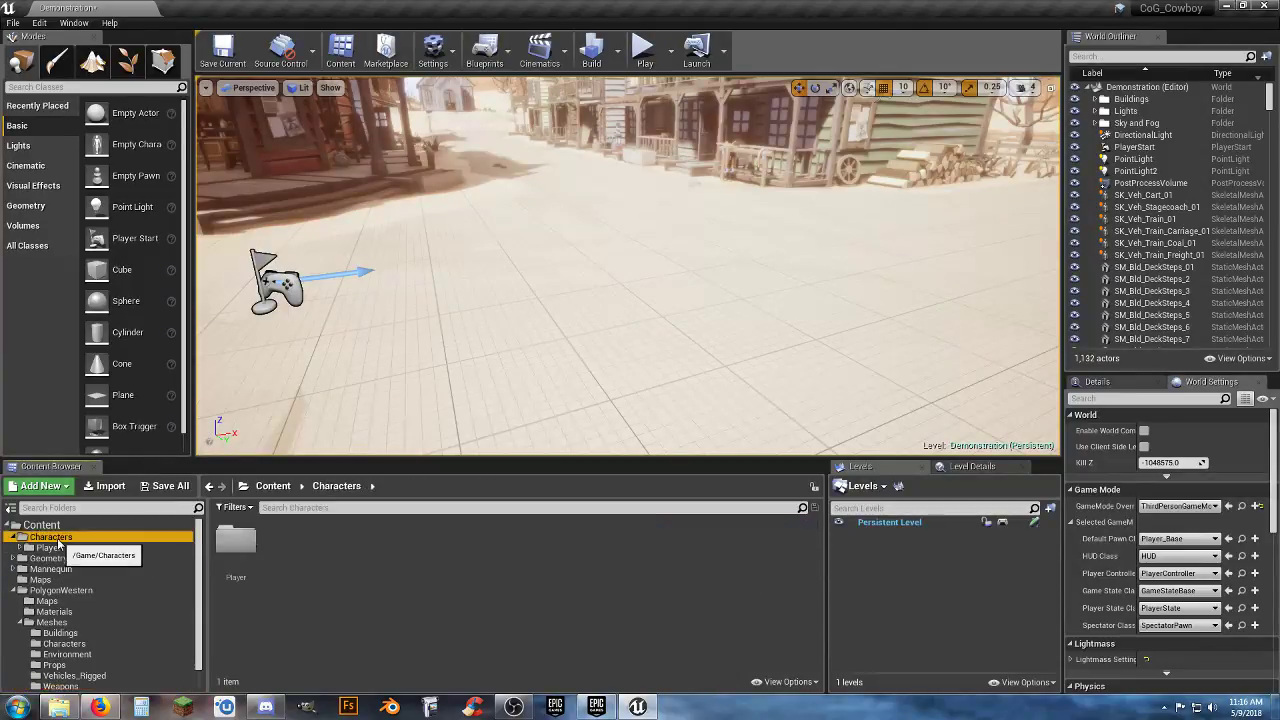
{"action": "right_click", "coordinate": [300, 543]}
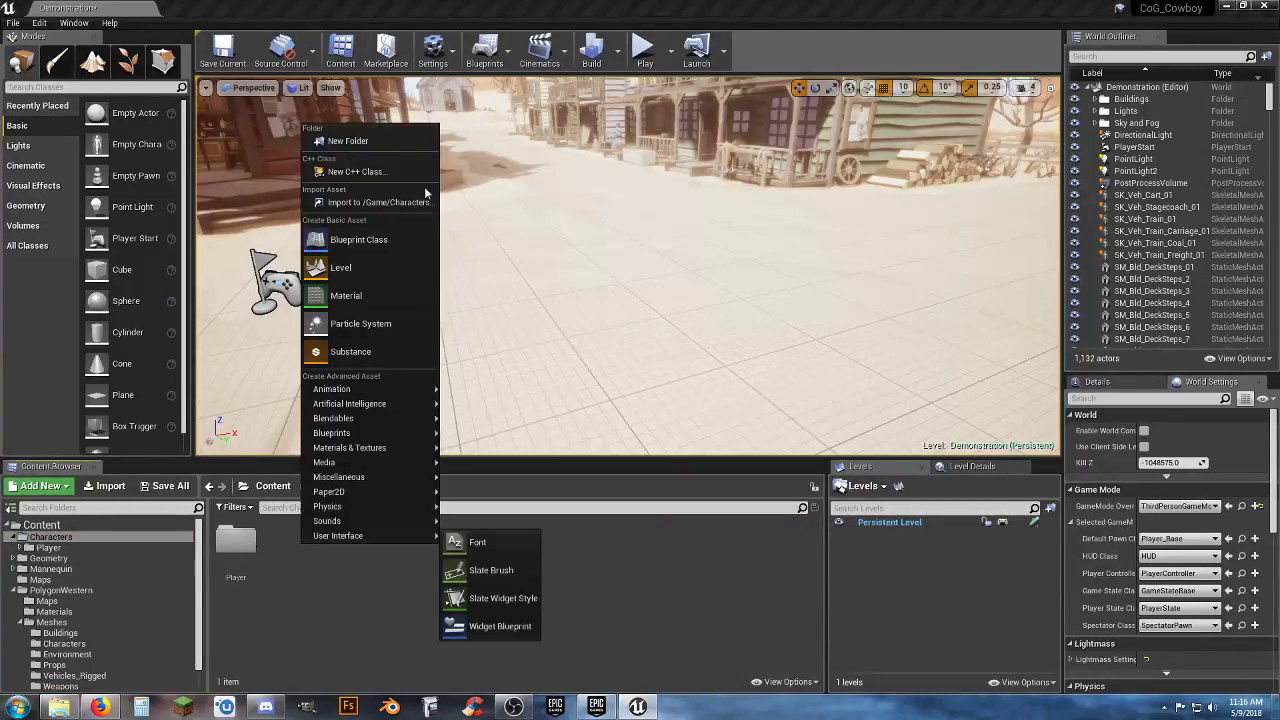
{"action": "left_click", "coordinate": [365, 141]}
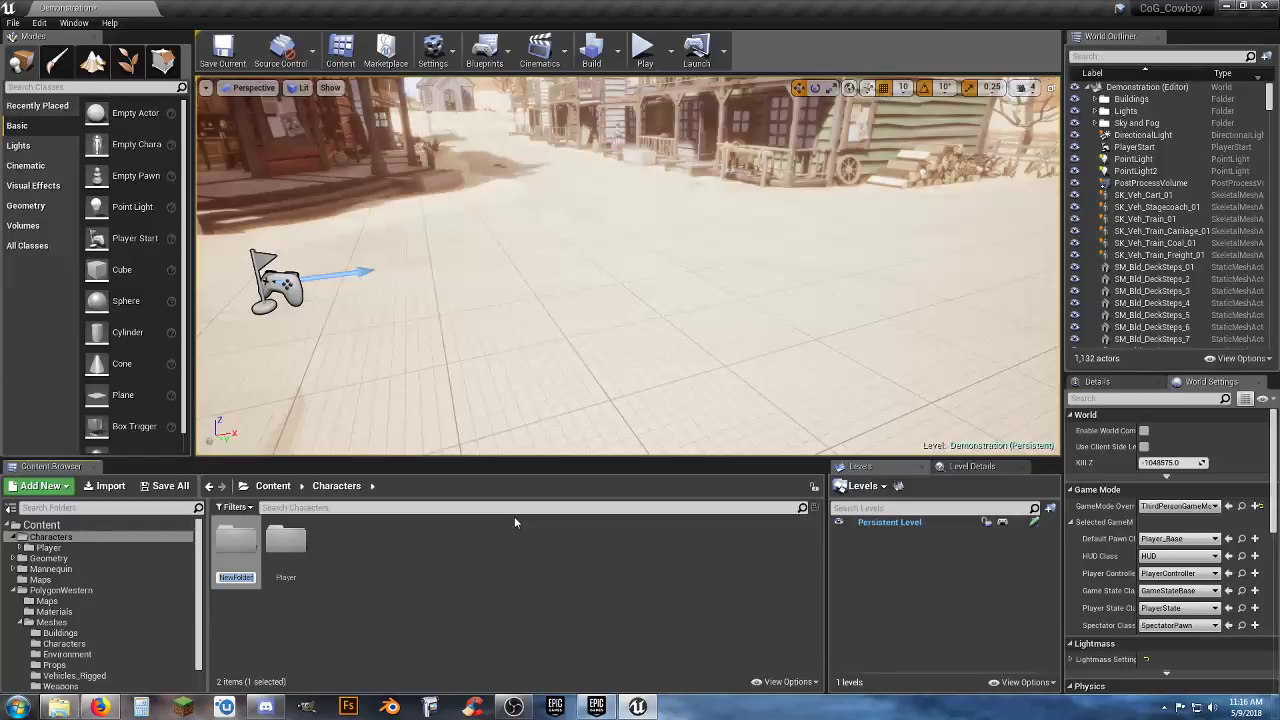
{"action": "type", "text": "Mesh"}
{"action": "key", "text": "Return"}
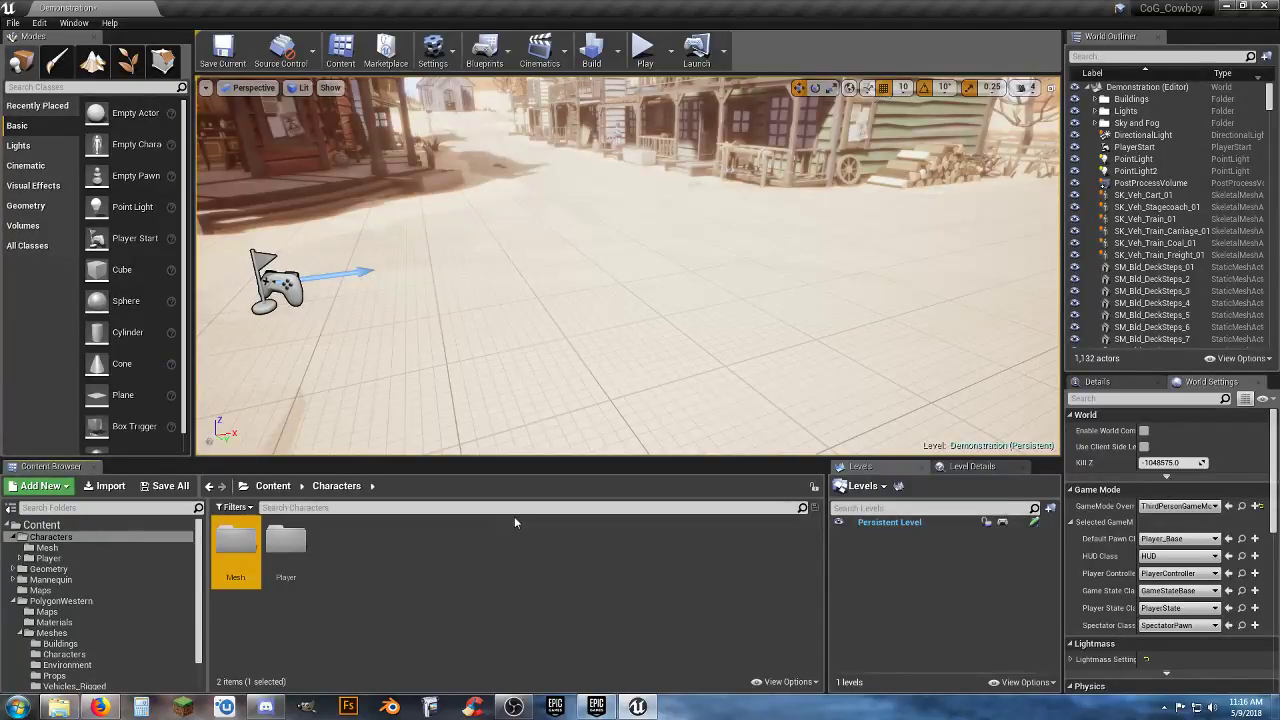
Create a folder named Animations beside the Mesh folder in Content/Characters
{"action": "right_click", "coordinate": [390, 542]}
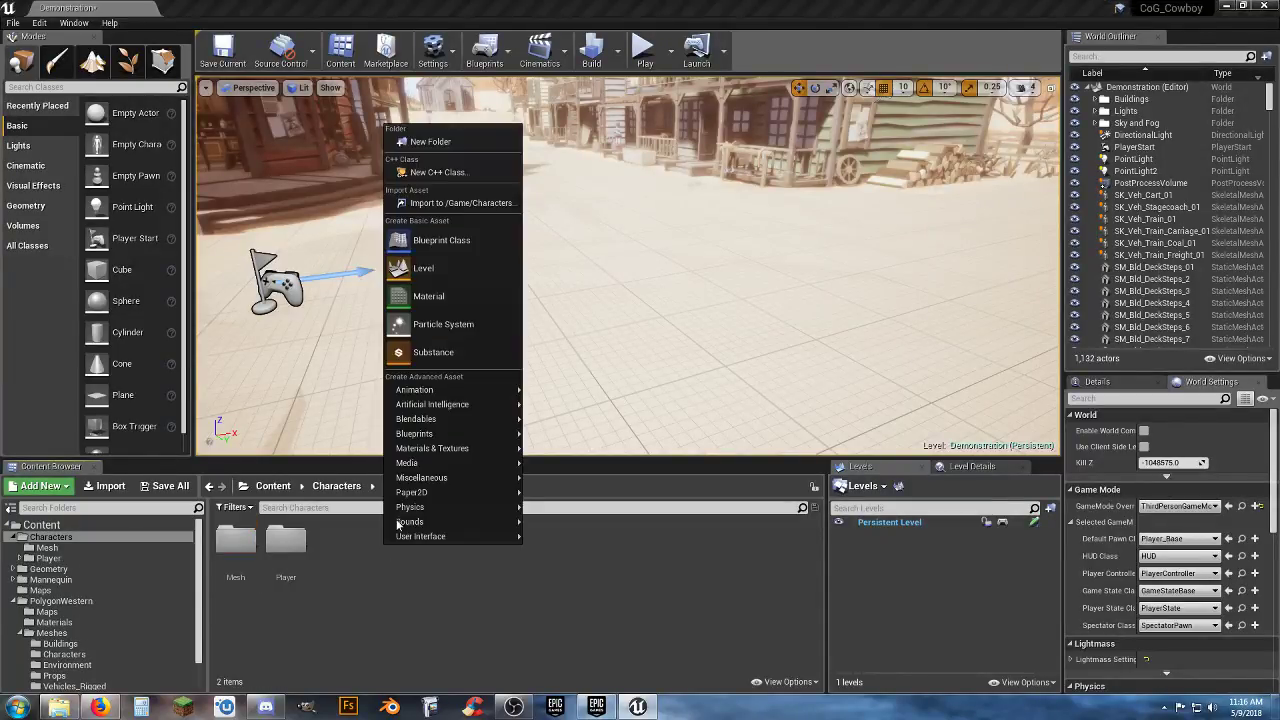
{"action": "left_click", "coordinate": [452, 140]}
{"action": "type", "text": "Anima"}
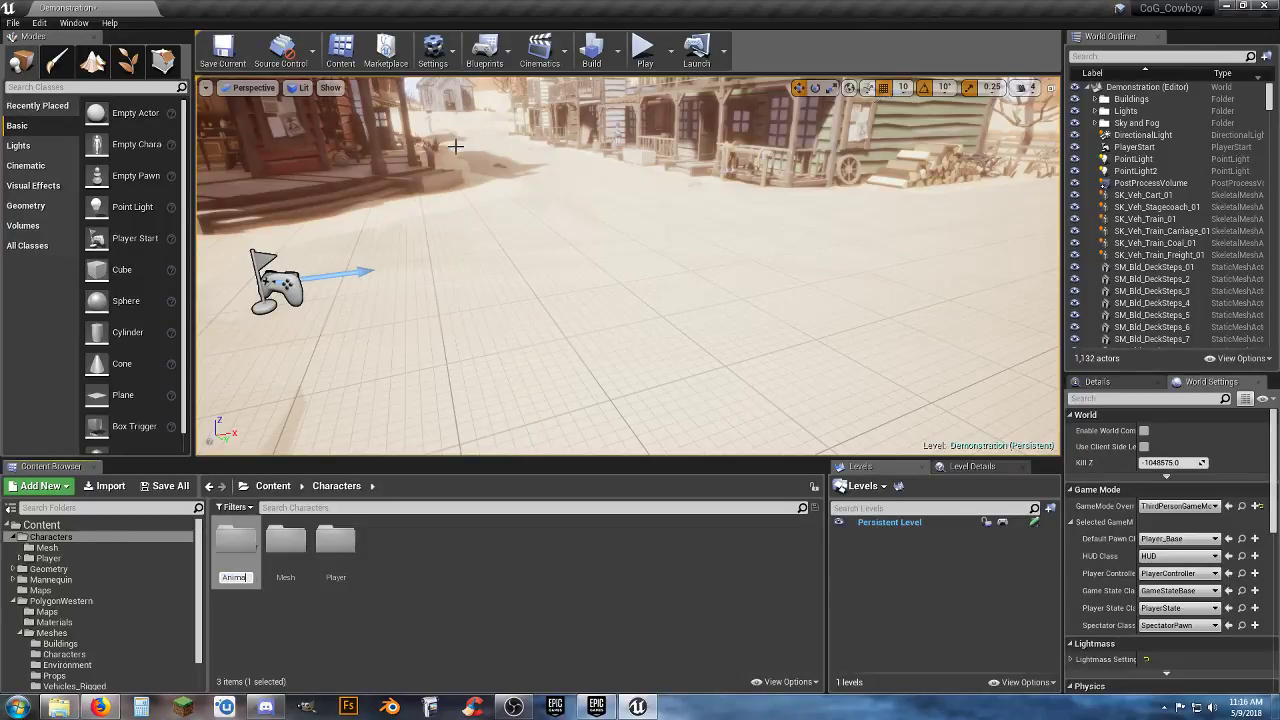
{"action": "type", "text": "tions"}
{"action": "key", "text": "Return"}
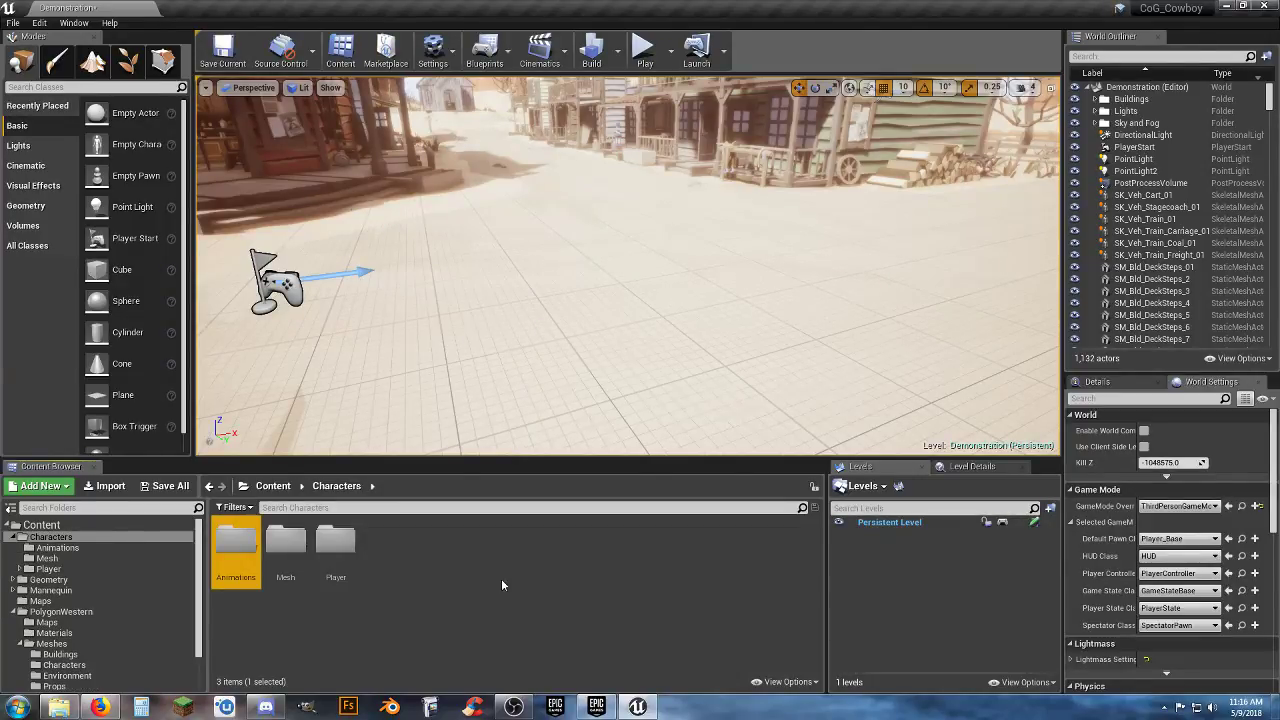
{"action": "left_click", "coordinate": [433, 589]}
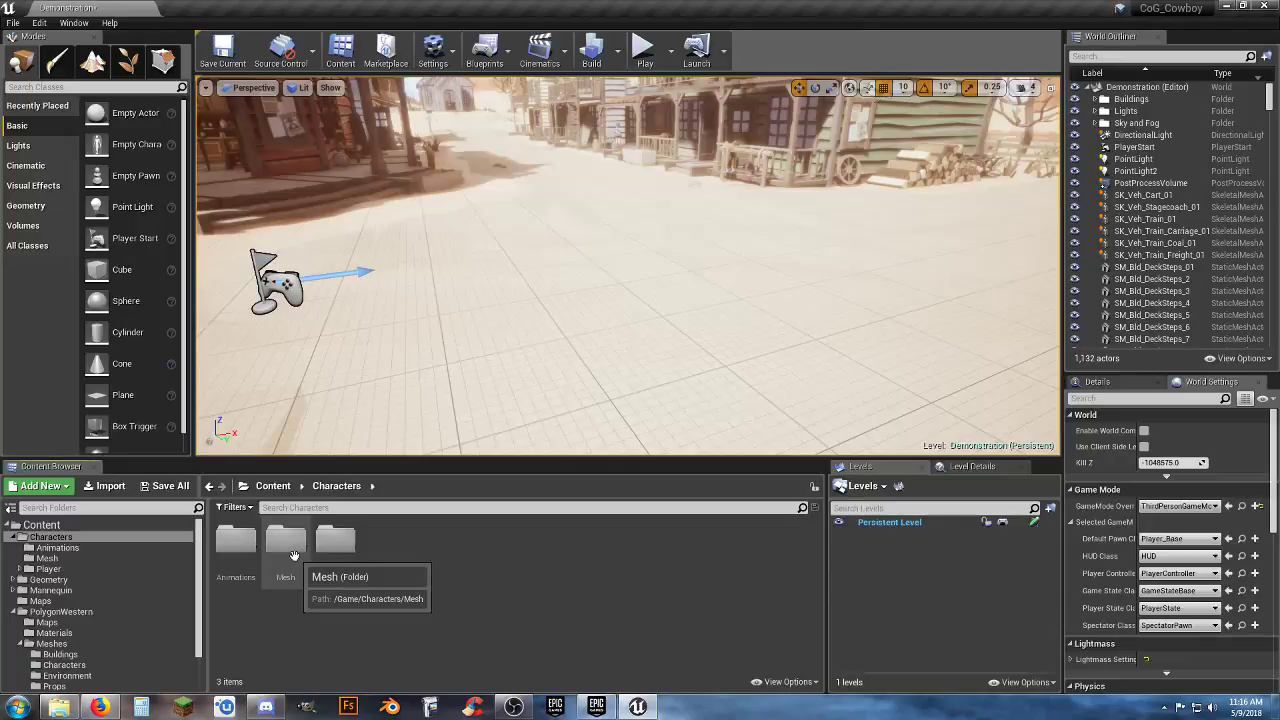
Copy SK_Character_PolyWest_Skeleton from PolygonWestern/Meshes/Characters into the Characters/Mesh folder
{"action": "left_click", "coordinate": [197, 562]}
{"action": "left_click_drag", "start_coordinate": [197, 562], "coordinate": [200, 602]}
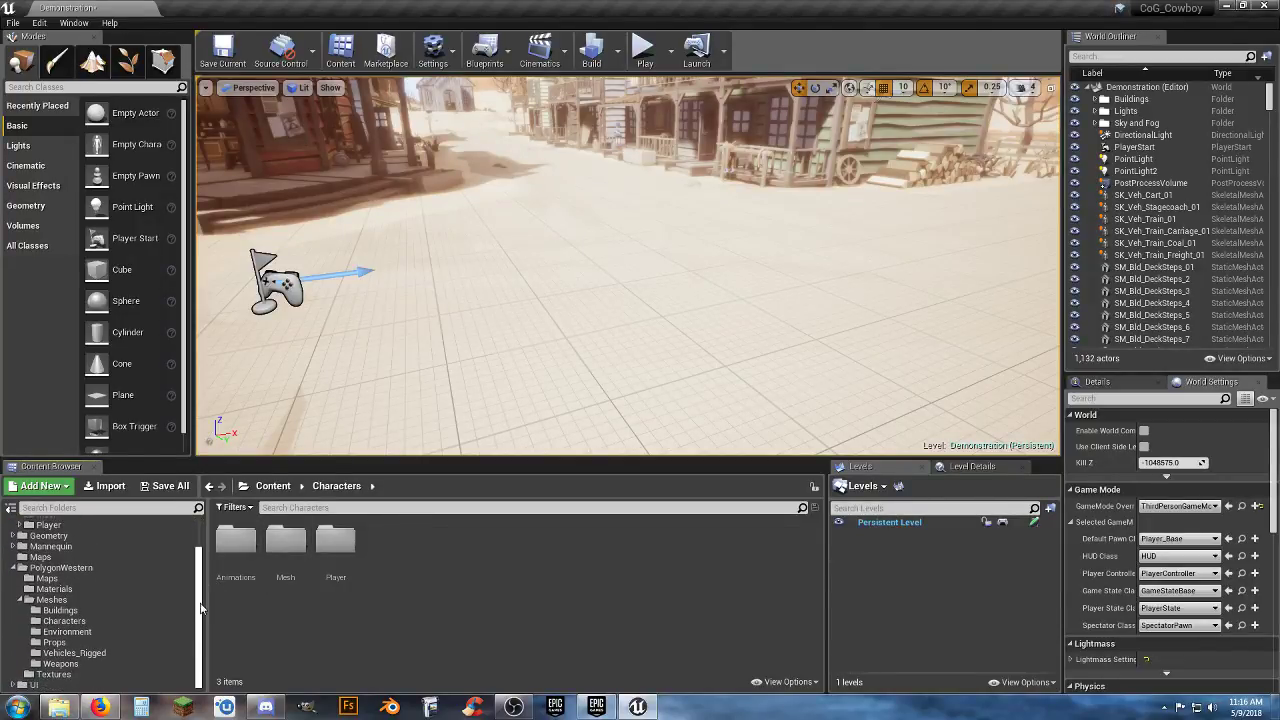
{"action": "left_click", "coordinate": [90, 621]}
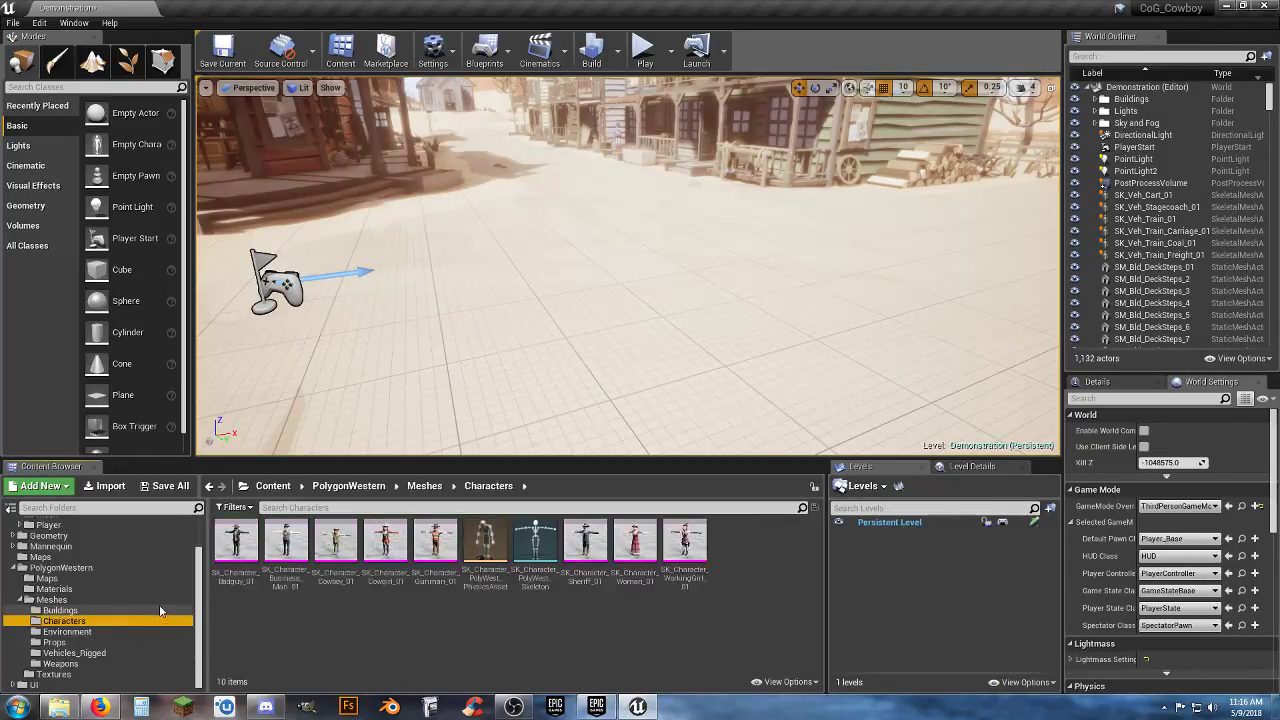
{"action": "scroll", "coordinate": [190, 570], "scroll_direction": "up", "scroll_amount": 2}
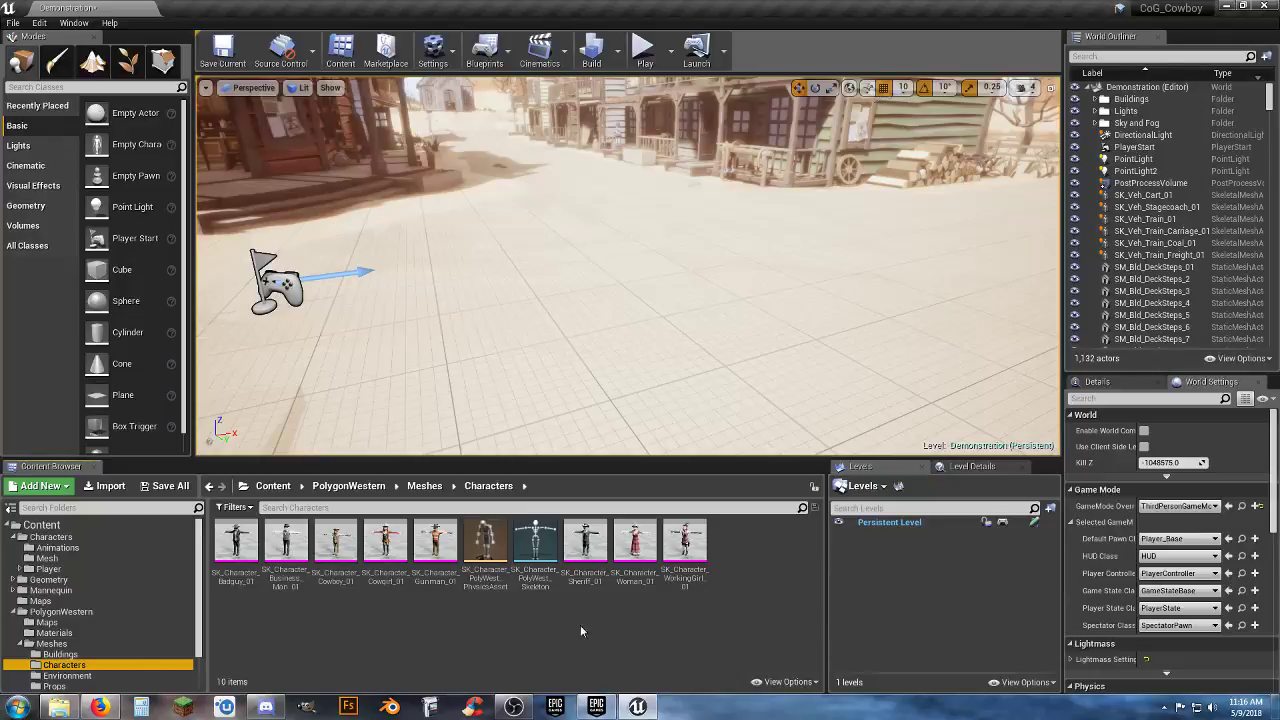
{"action": "left_click", "coordinate": [540, 583]}
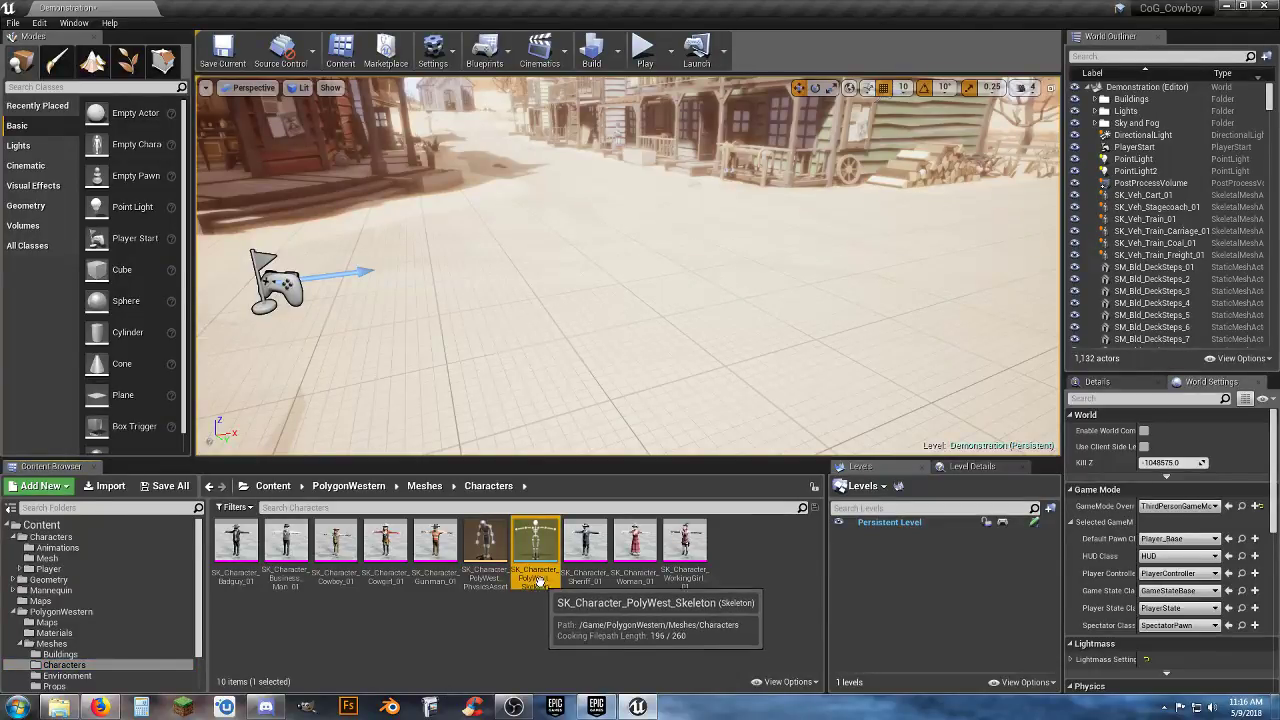
{"action": "left_click_drag", "start_coordinate": [540, 583], "coordinate": [71, 566]}
{"action": "left_click", "coordinate": [100, 580]}
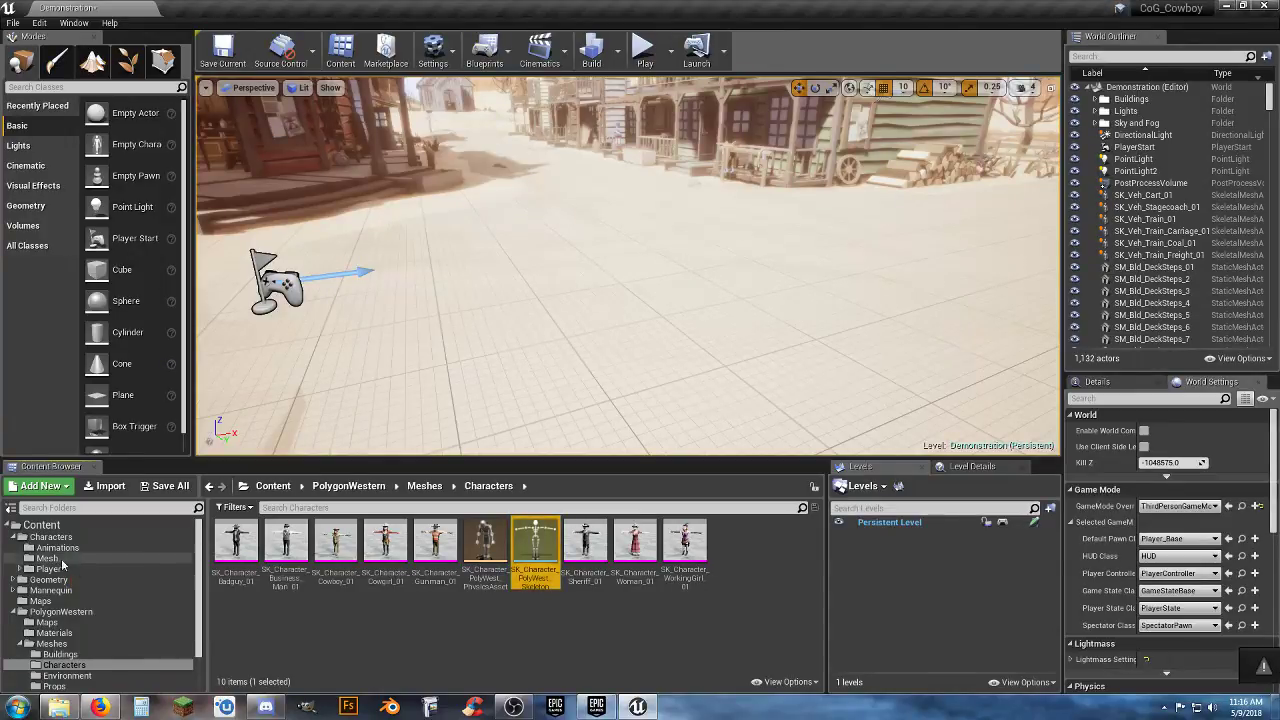
Rename the skeleton copy in the Characters/Mesh folder as Poly_Skeleton
{"action": "left_click", "coordinate": [70, 560]}
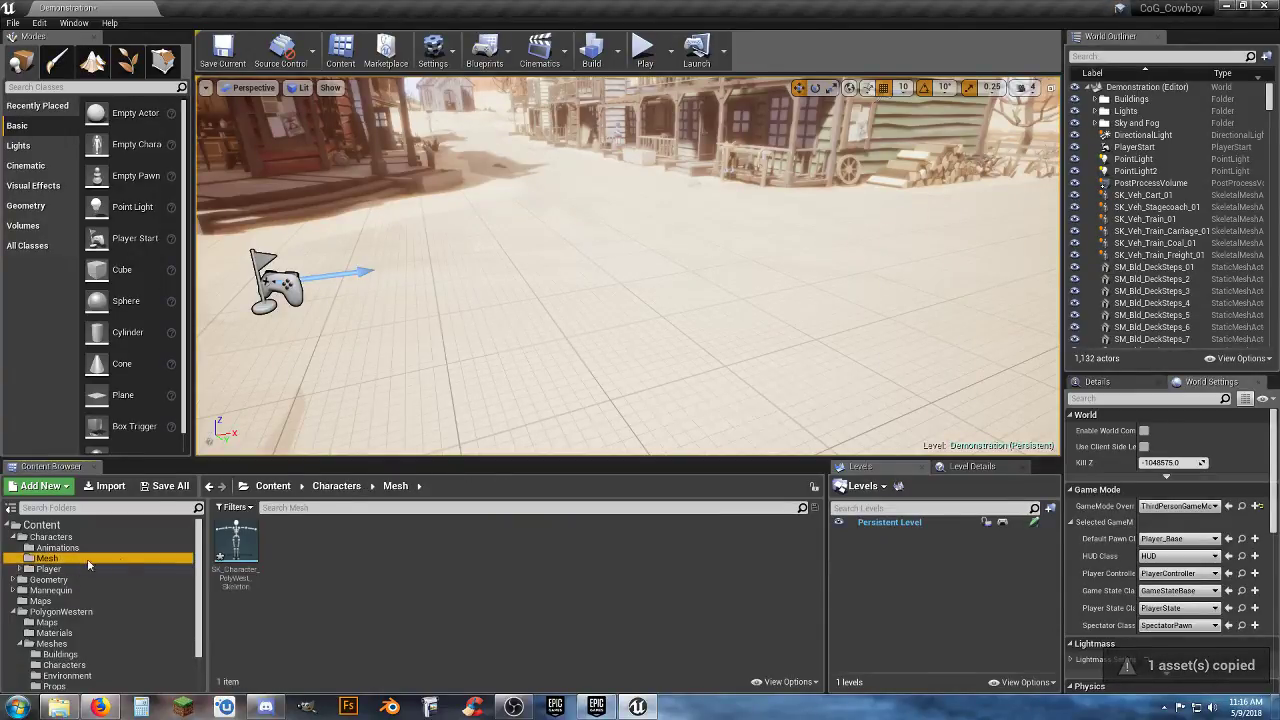
{"action": "left_click", "coordinate": [236, 552]}
{"action": "key", "text": "F2"}
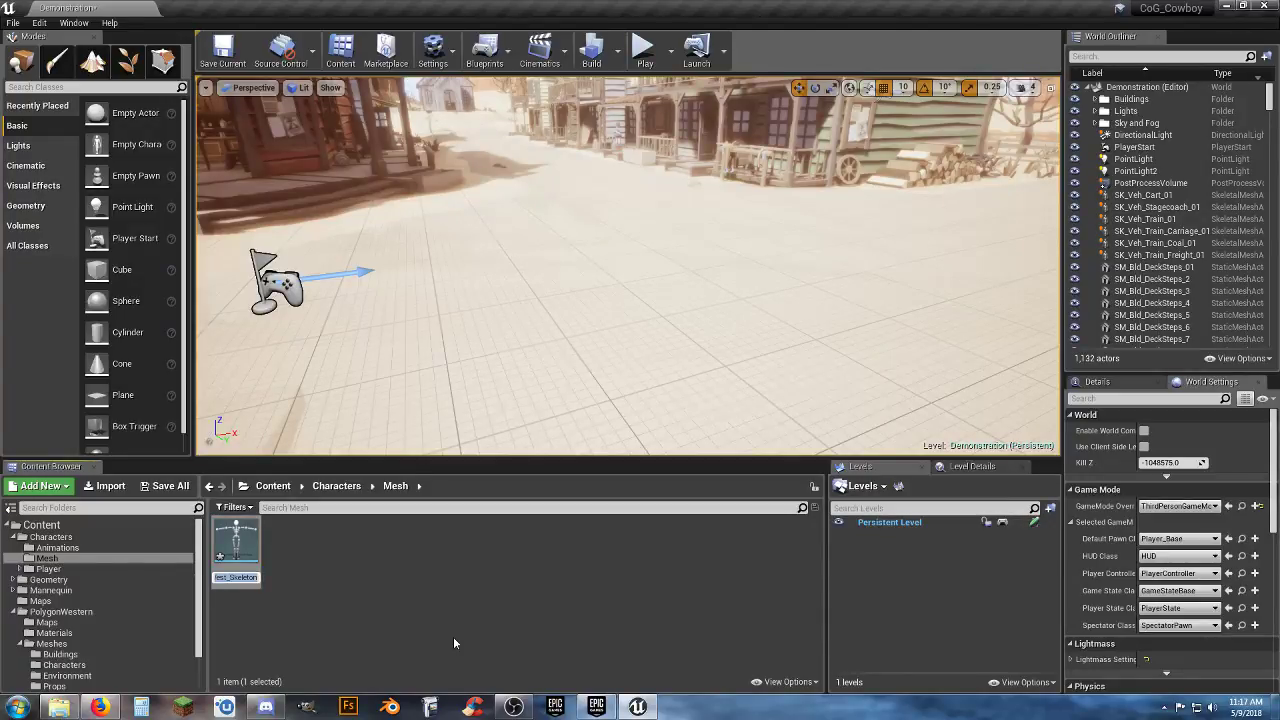
{"action": "type", "text": "H"}
{"action": "type", "text": "oly_Skeleton"}
{"action": "key", "text": "Return"}
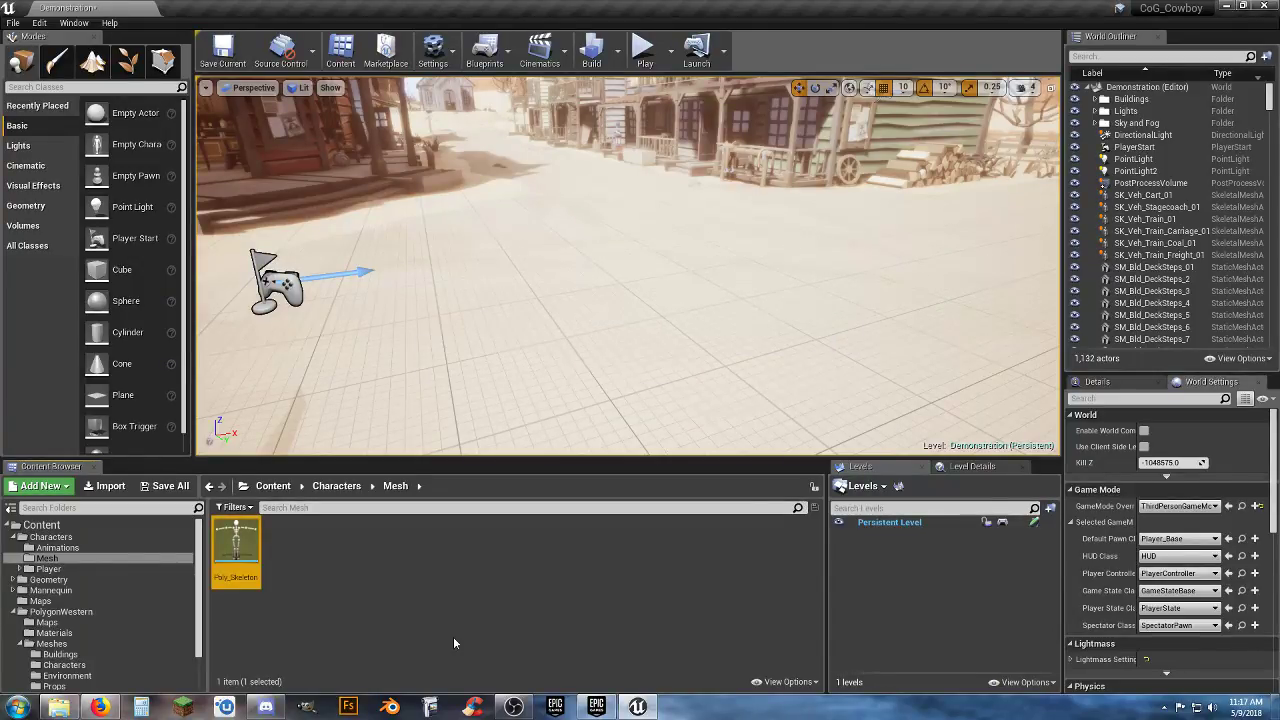
Open Poly_Skeleton in the skeleton editor to examine its bone hierarchy, closing and reopening it once
{"action": "key", "text": "Return"}
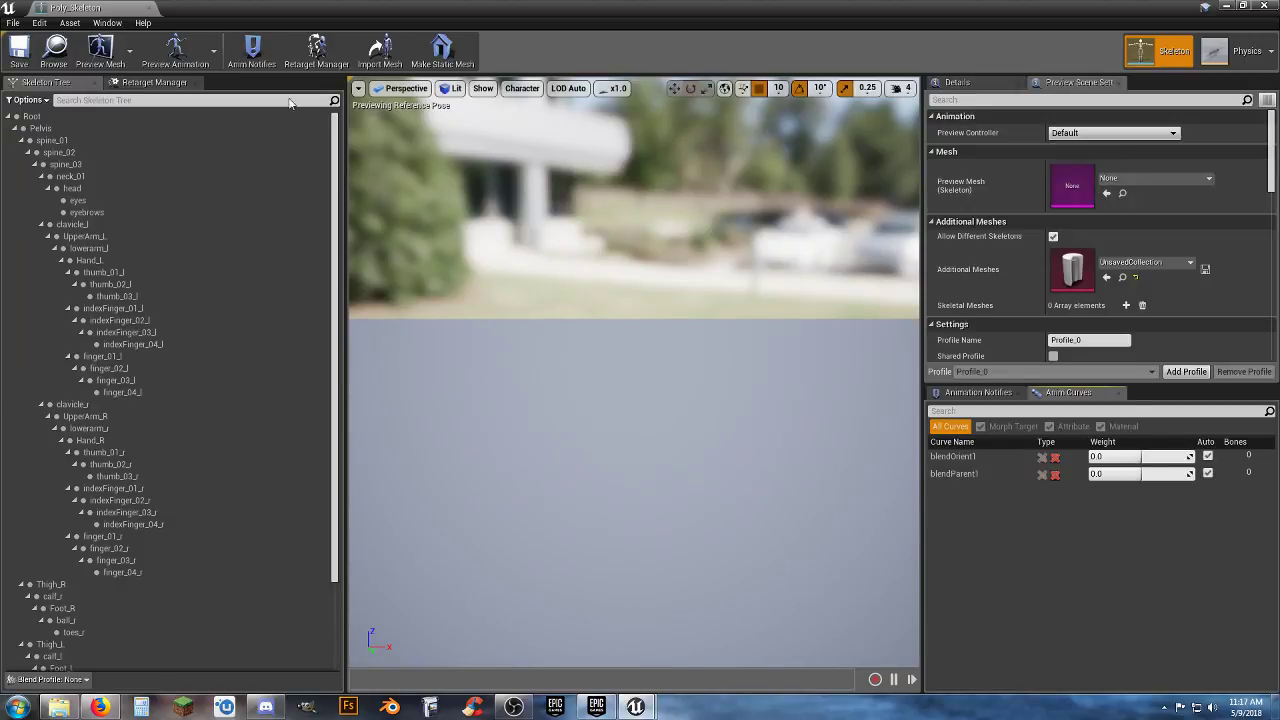
{"action": "left_click", "coordinate": [148, 8]}
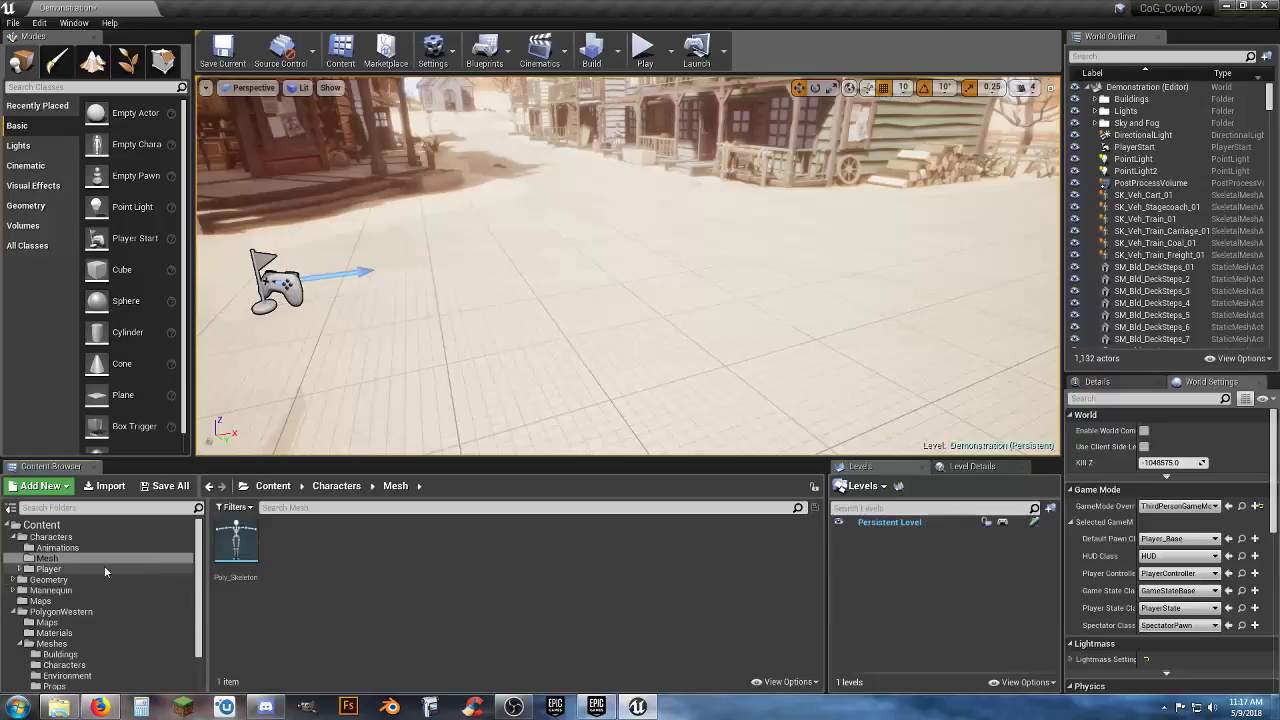
{"action": "double_click", "coordinate": [236, 545]}
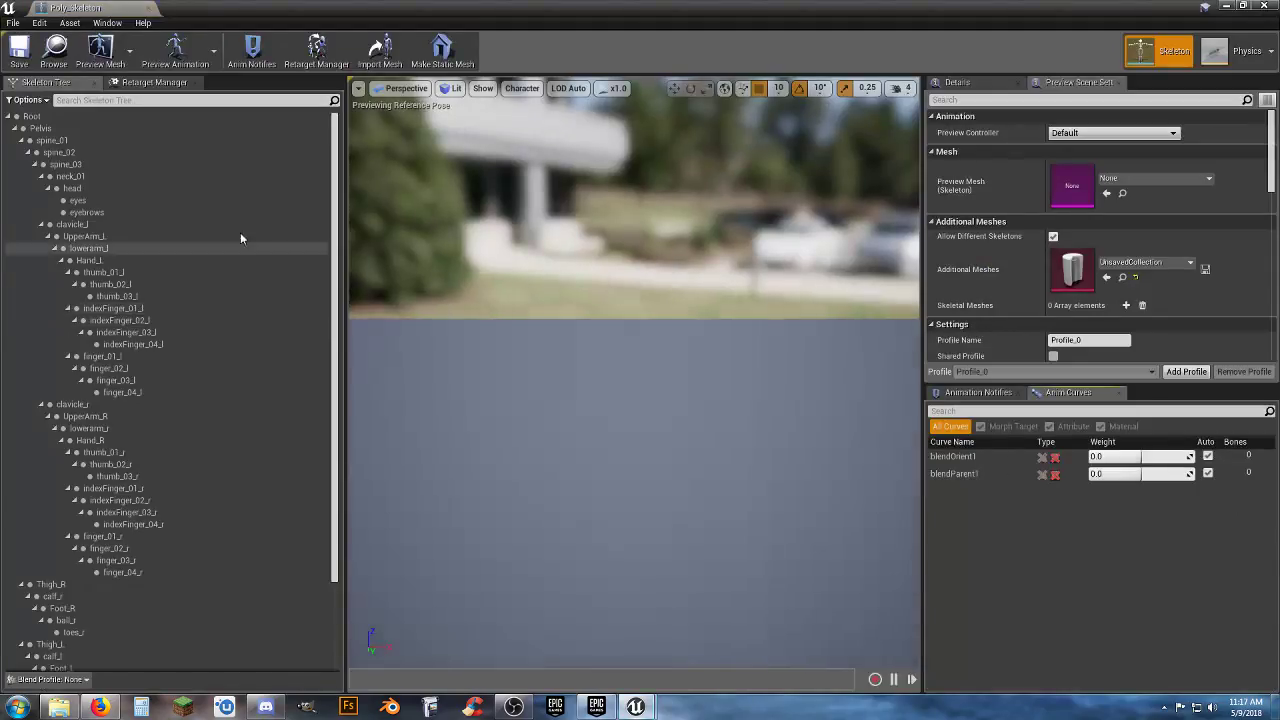
Examine Poly_Skeleton's retarget rig mapping and the available preview meshes, and close the skeleton editor
{"action": "left_click", "coordinate": [145, 82]}
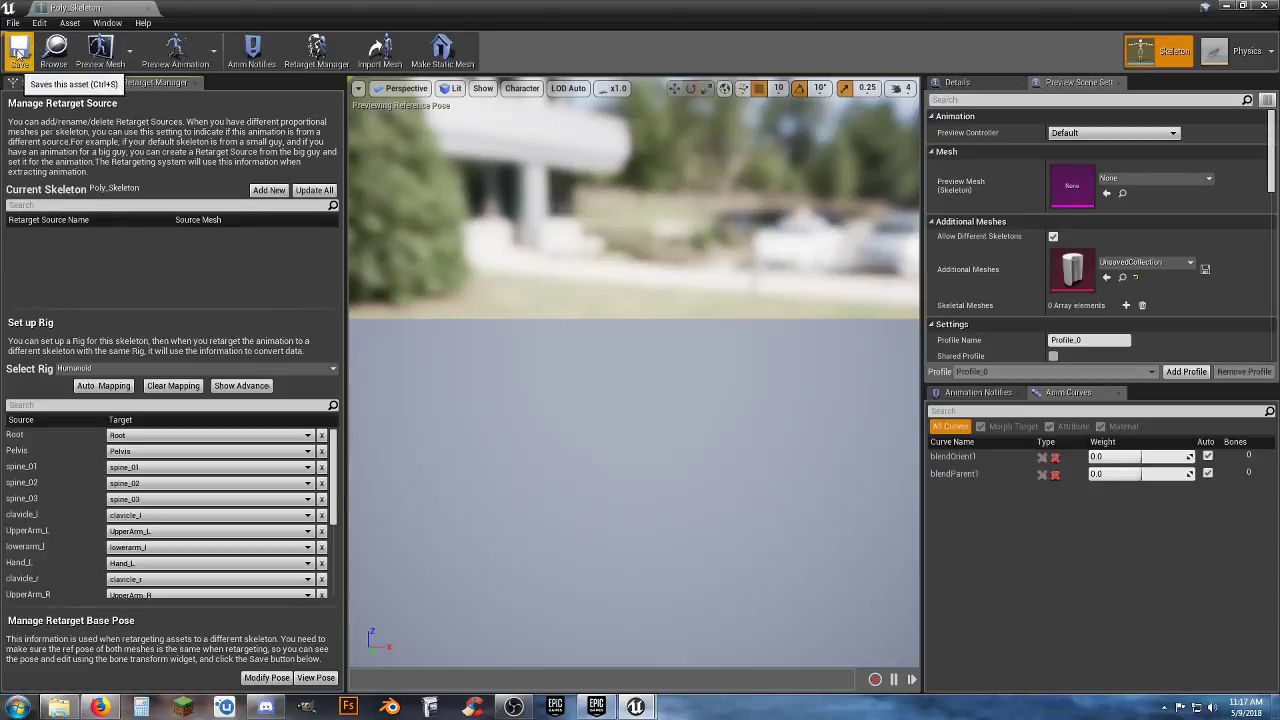
{"action": "left_click", "coordinate": [1200, 176]}
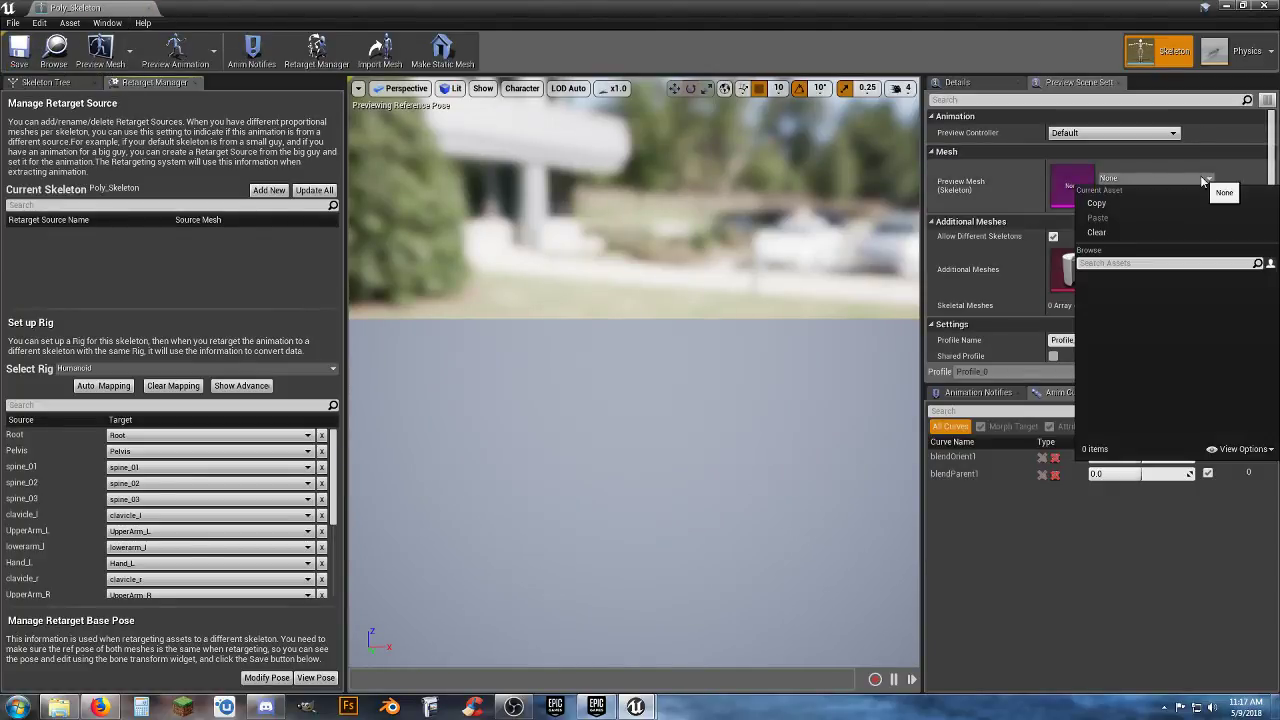
{"action": "left_click", "coordinate": [1200, 176]}
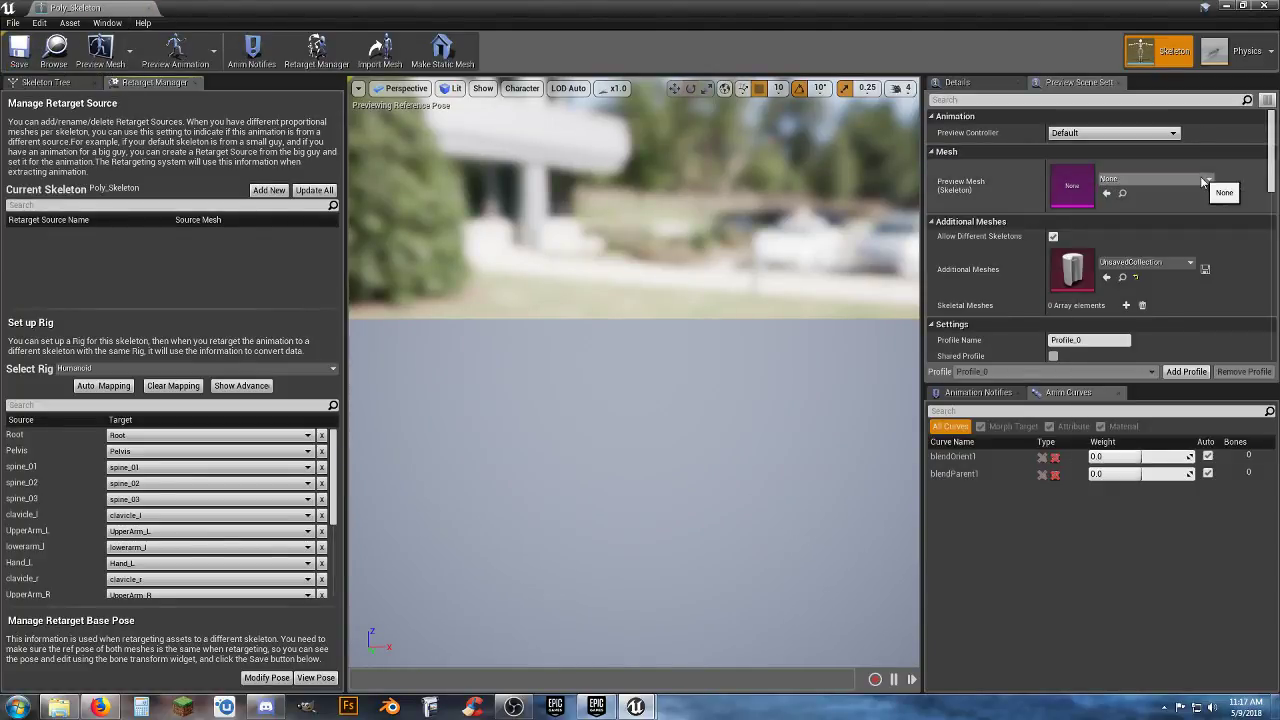
{"action": "left_click", "coordinate": [148, 9]}
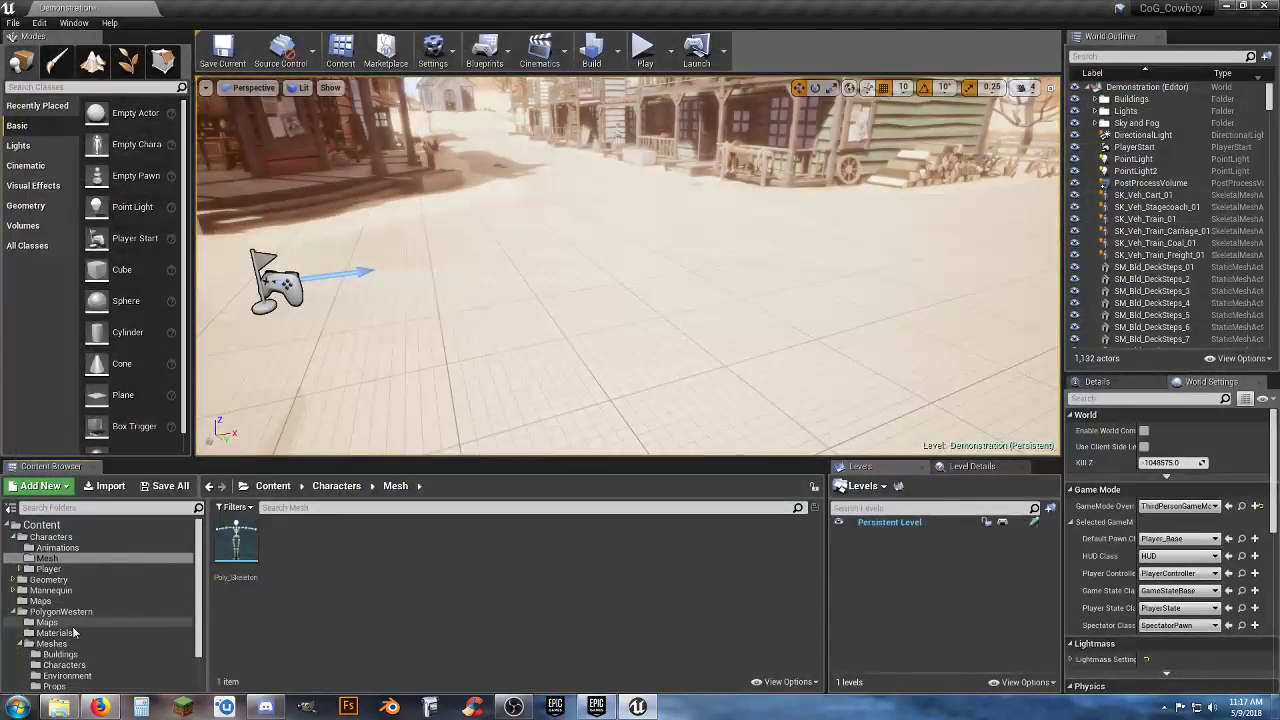
Open the original SK_Character_PolyWest_Skeleton from PolygonWestern/Meshes/Characters to compare its preview mesh and rig setup, and close it
{"action": "scroll", "coordinate": [73, 632], "scroll_direction": "down", "scroll_amount": 2}
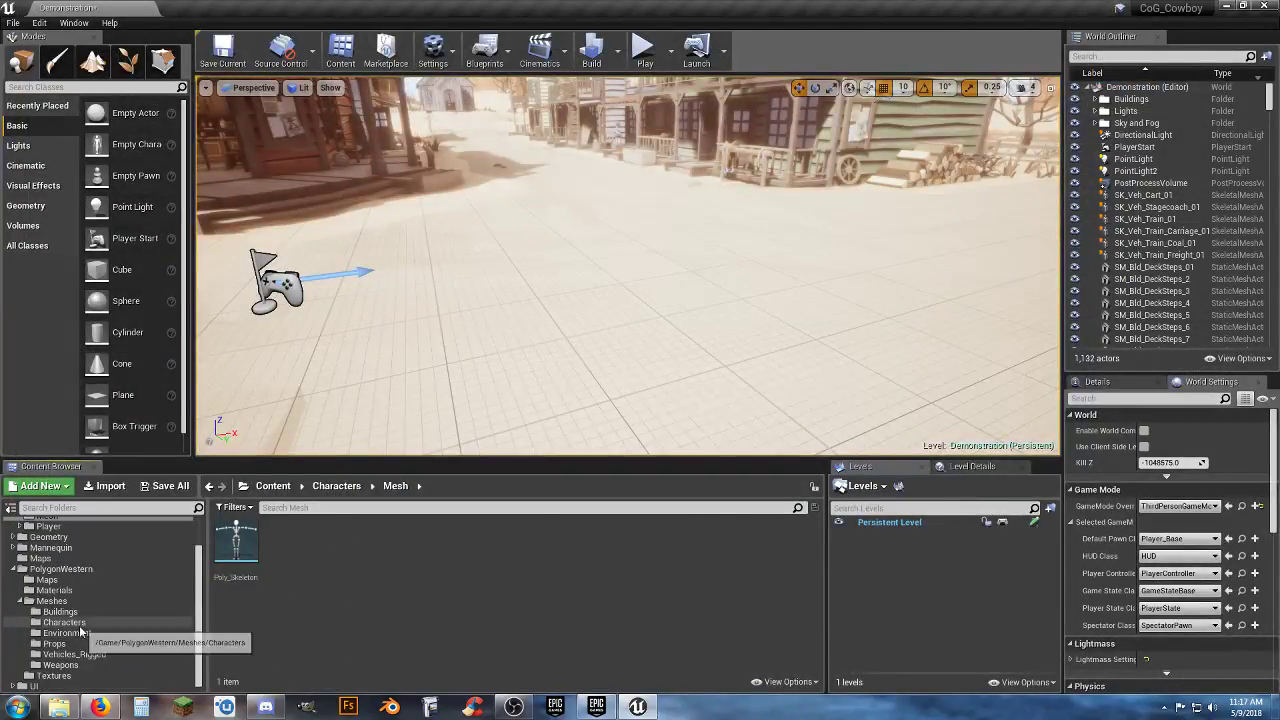
{"action": "left_click", "coordinate": [78, 623]}
{"action": "double_click", "coordinate": [535, 542]}
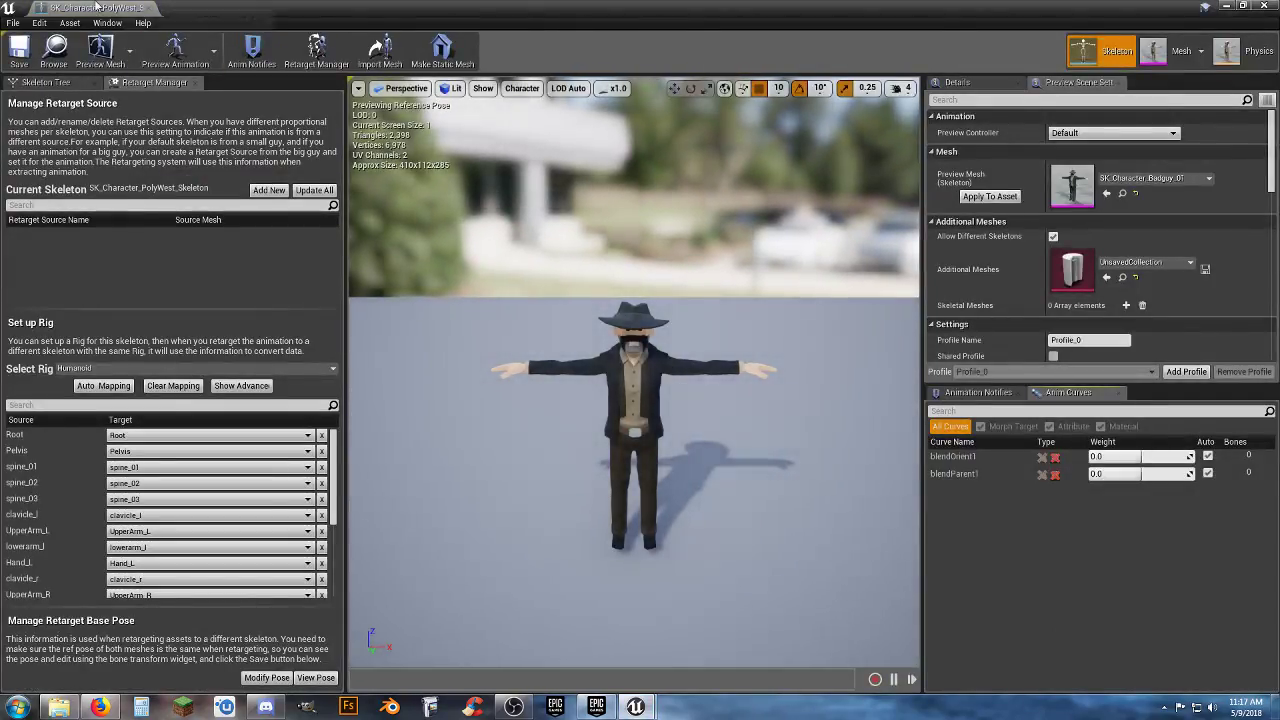
{"action": "left_click", "coordinate": [149, 8]}
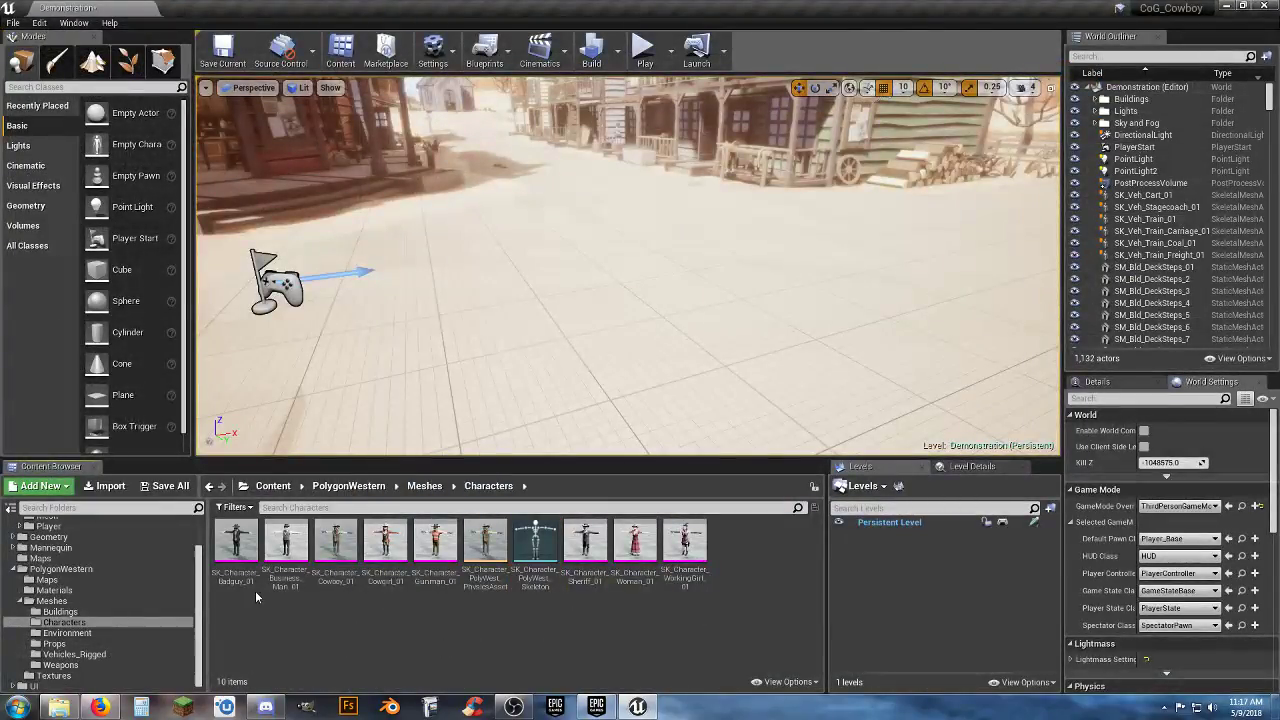
Select all eight character skeletal meshes in PolygonWestern/Meshes/Characters and start Assign Skeleton, giving the first mesh Poly_Skeleton
{"action": "left_click", "coordinate": [252, 589]}
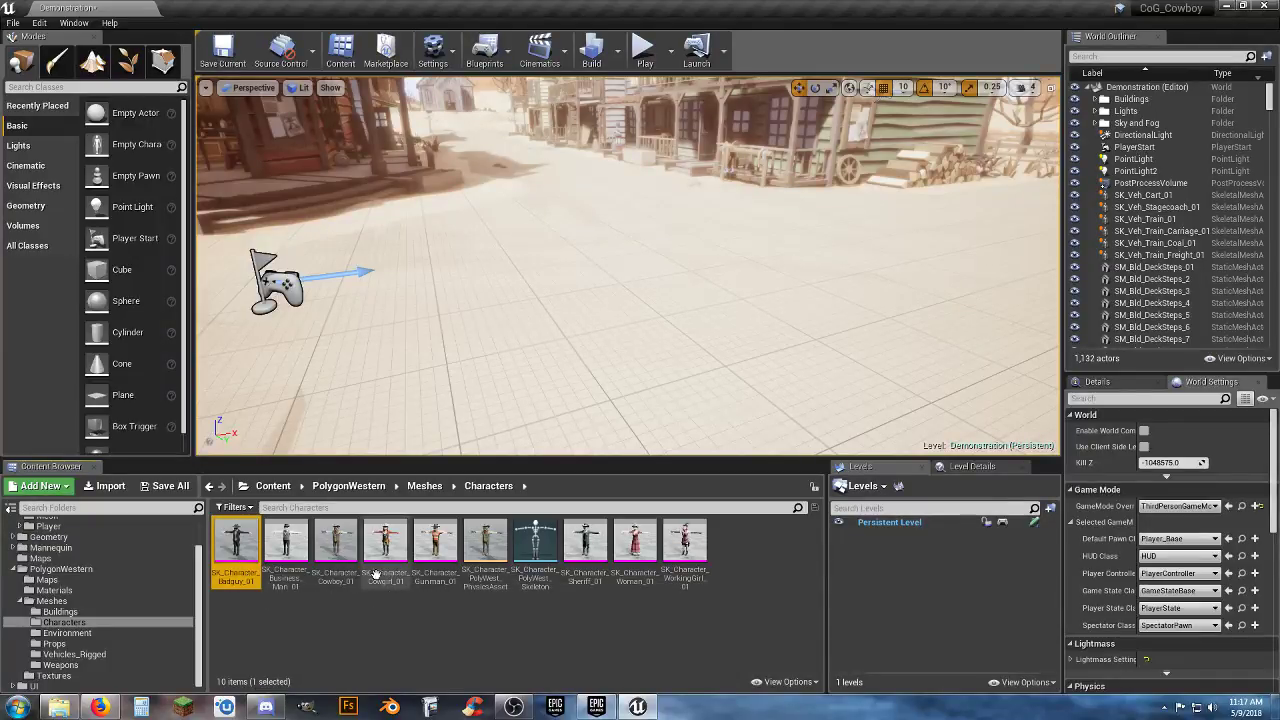
{"action": "left_click", "coordinate": [426, 557], "text": "shift"}
{"action": "left_click", "coordinate": [586, 560], "text": "ctrl"}
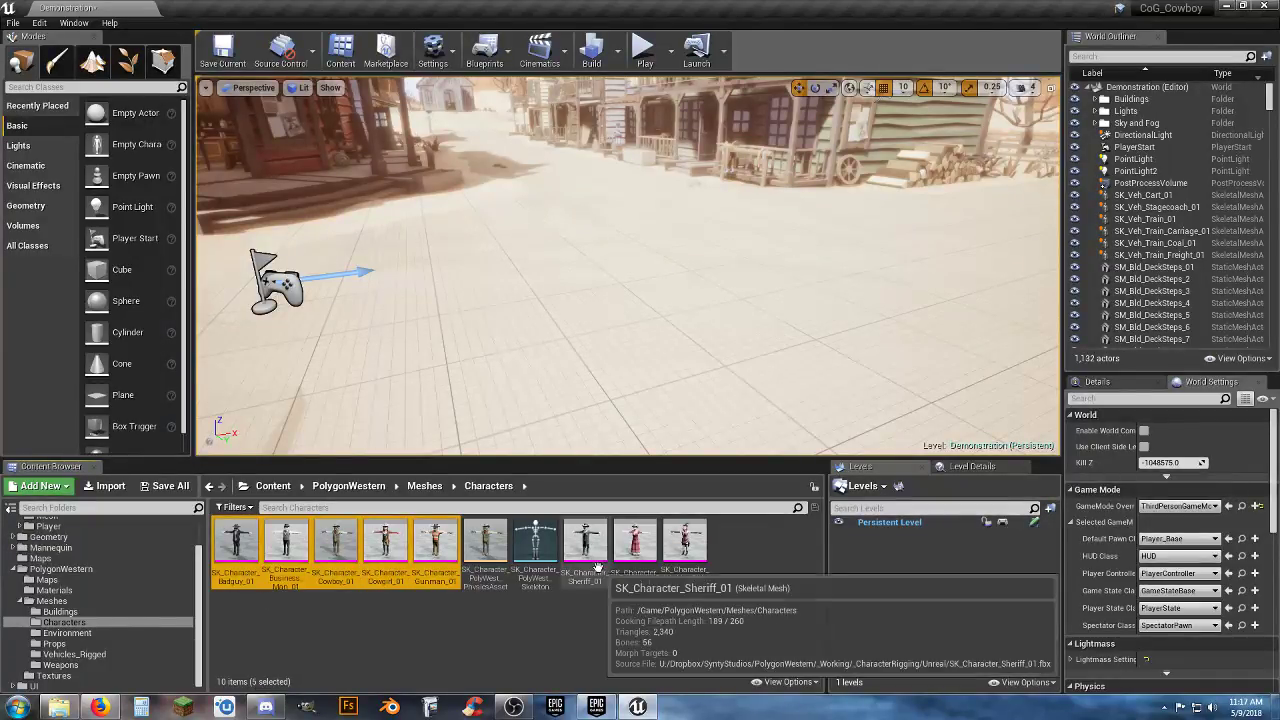
{"action": "left_click", "coordinate": [636, 562], "text": "ctrl"}
{"action": "left_click", "coordinate": [688, 568], "text": "ctrl"}
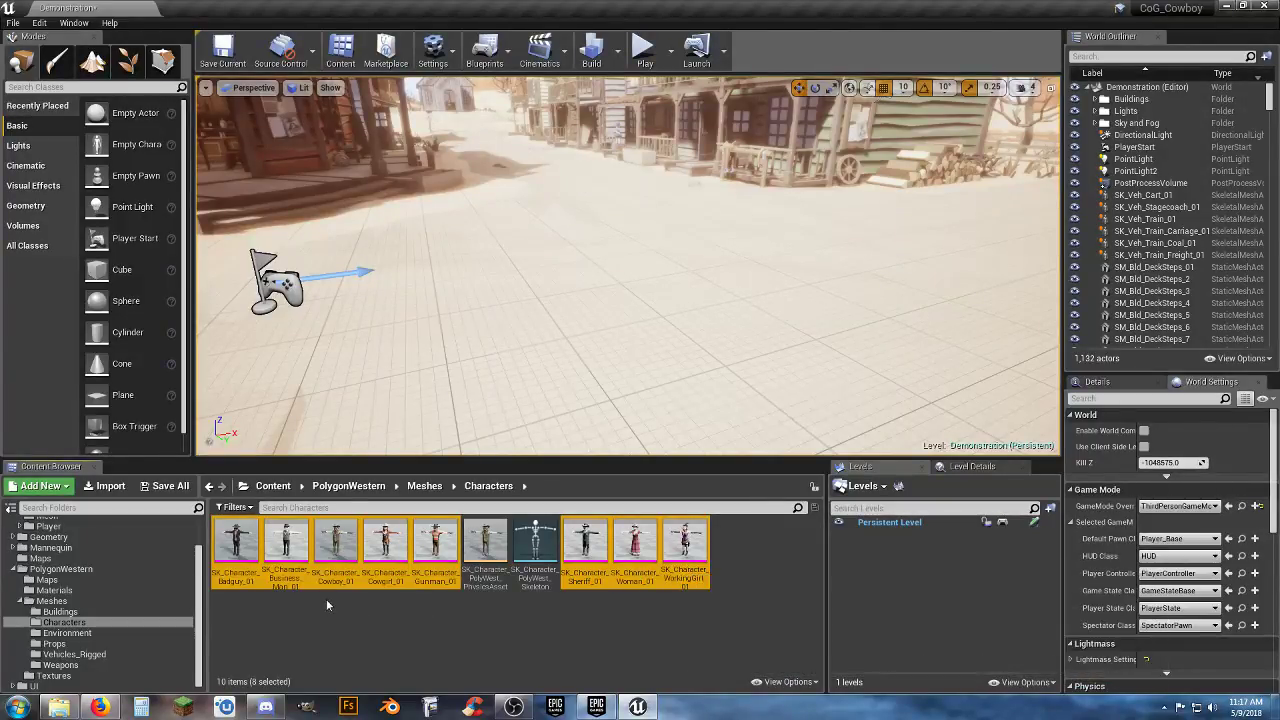
{"action": "right_click", "coordinate": [236, 580]}
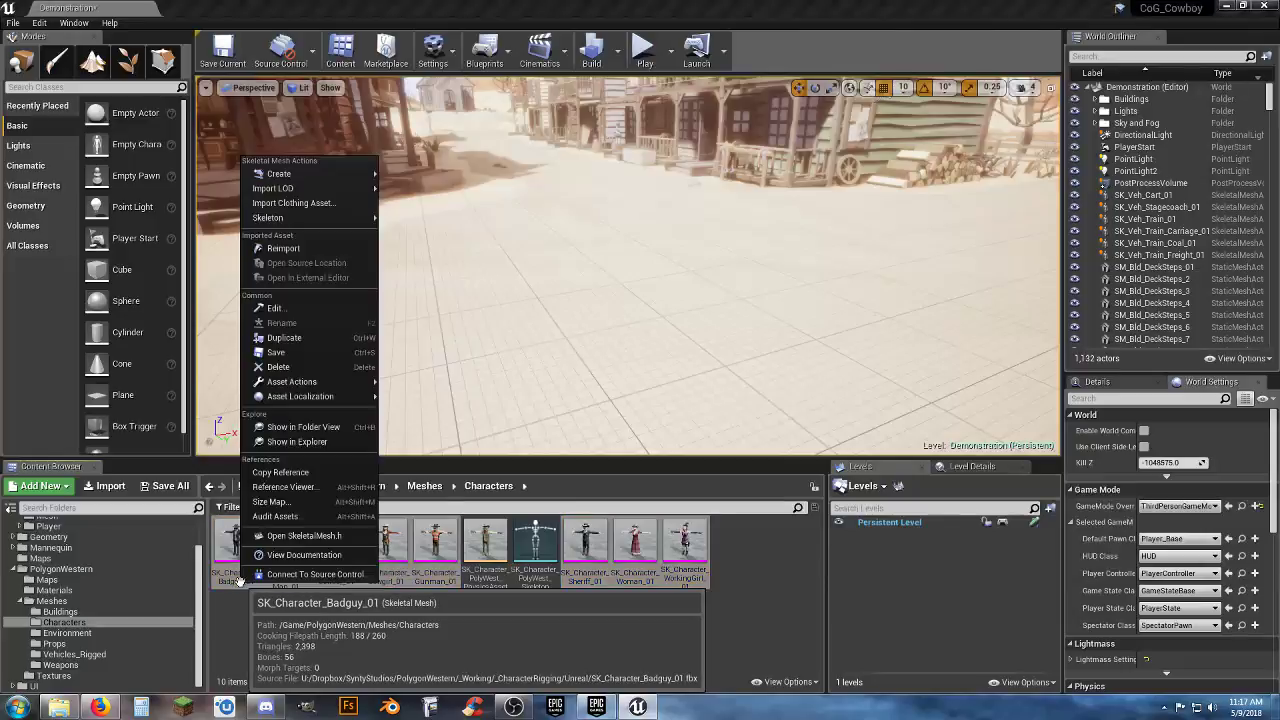
{"action": "mouse_move", "coordinate": [348, 220]}
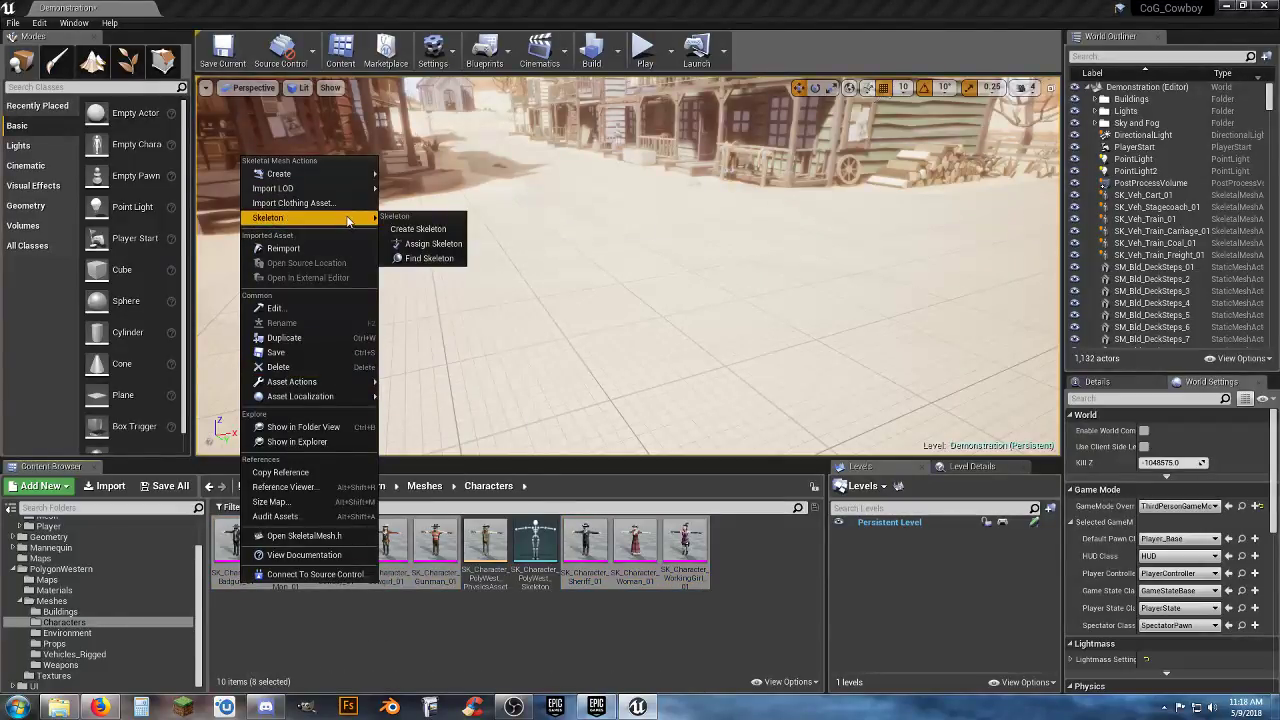
{"action": "left_click", "coordinate": [428, 245]}
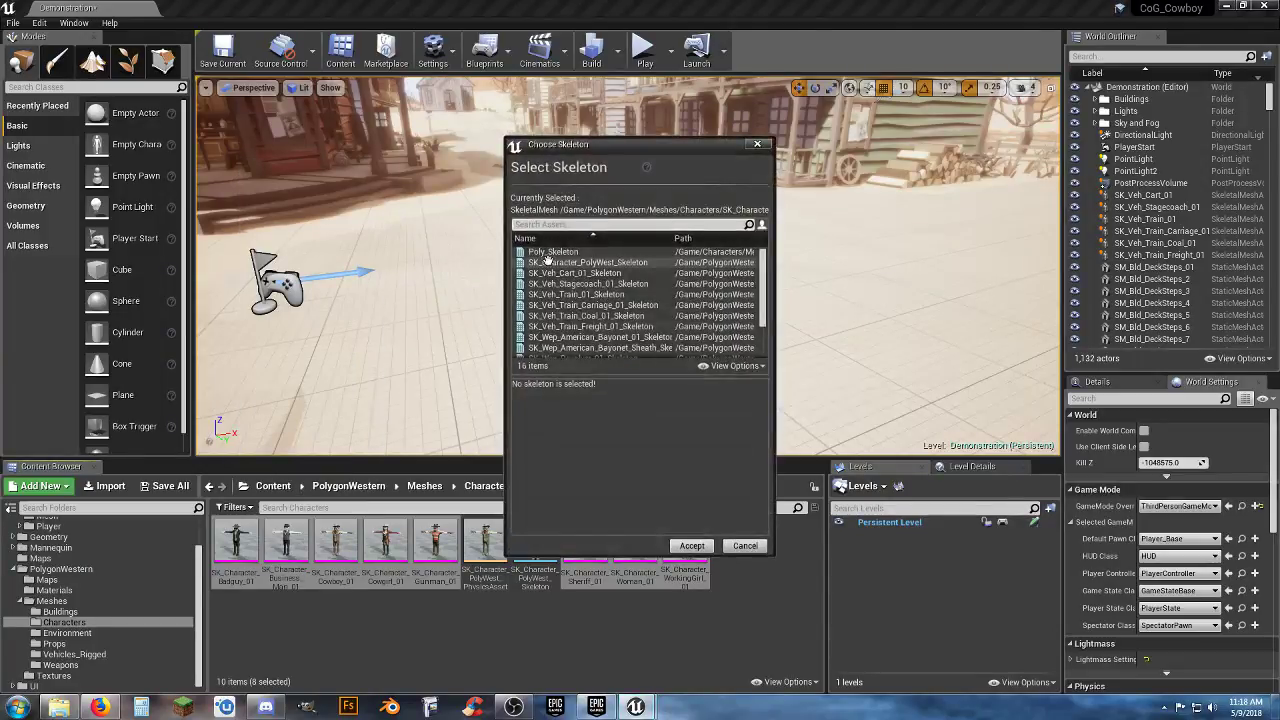
{"action": "left_click", "coordinate": [567, 252]}
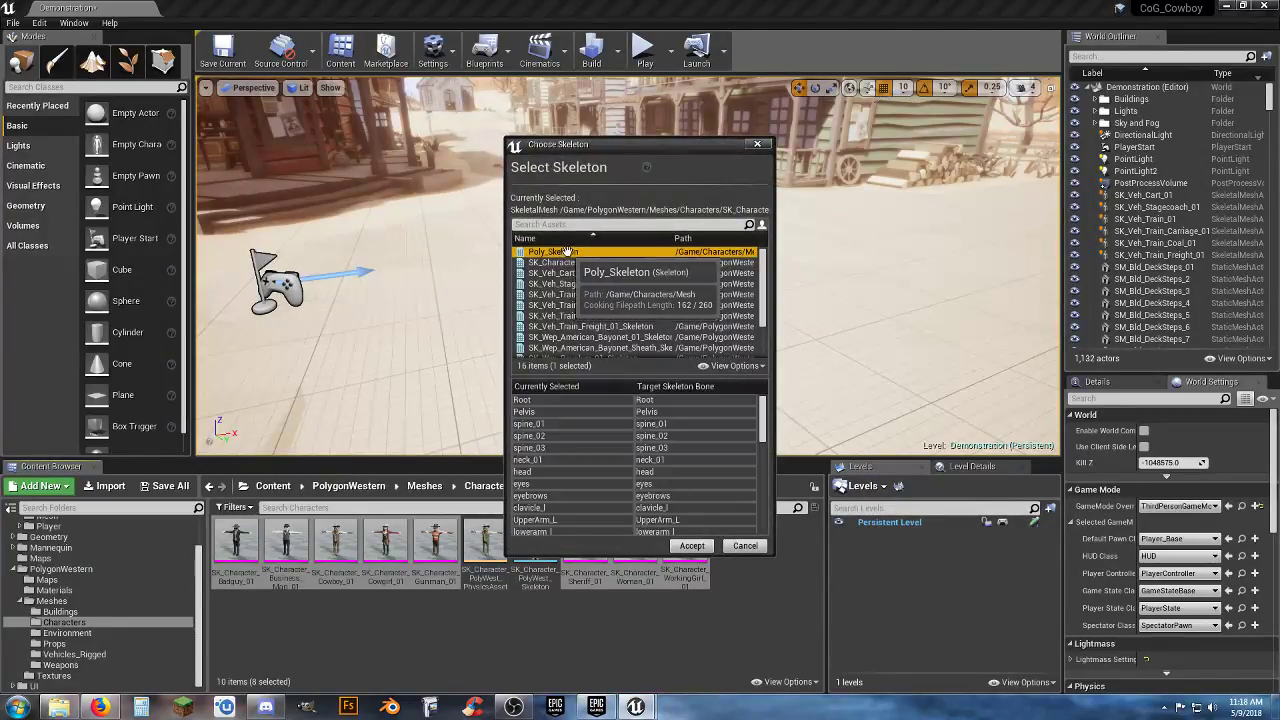
{"action": "left_click", "coordinate": [692, 546]}
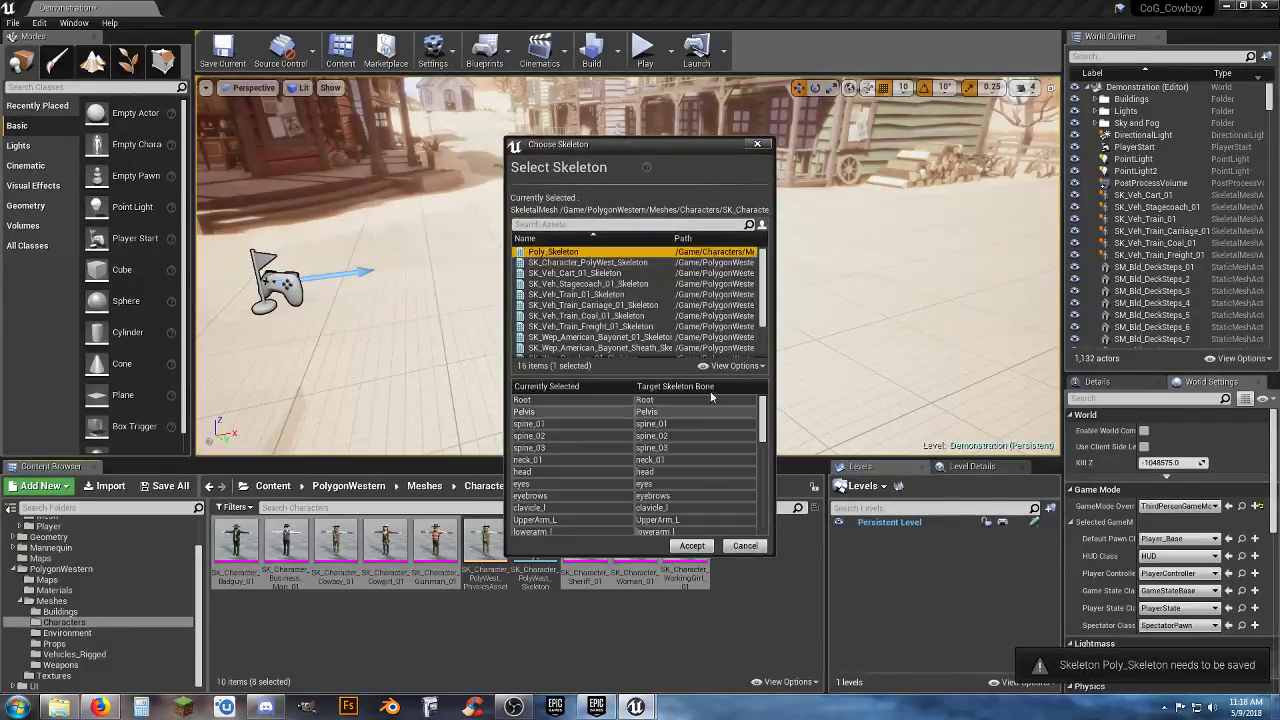
Assign Poly_Skeleton to each of the remaining seven selected character meshes
{"action": "left_click", "coordinate": [692, 546]}
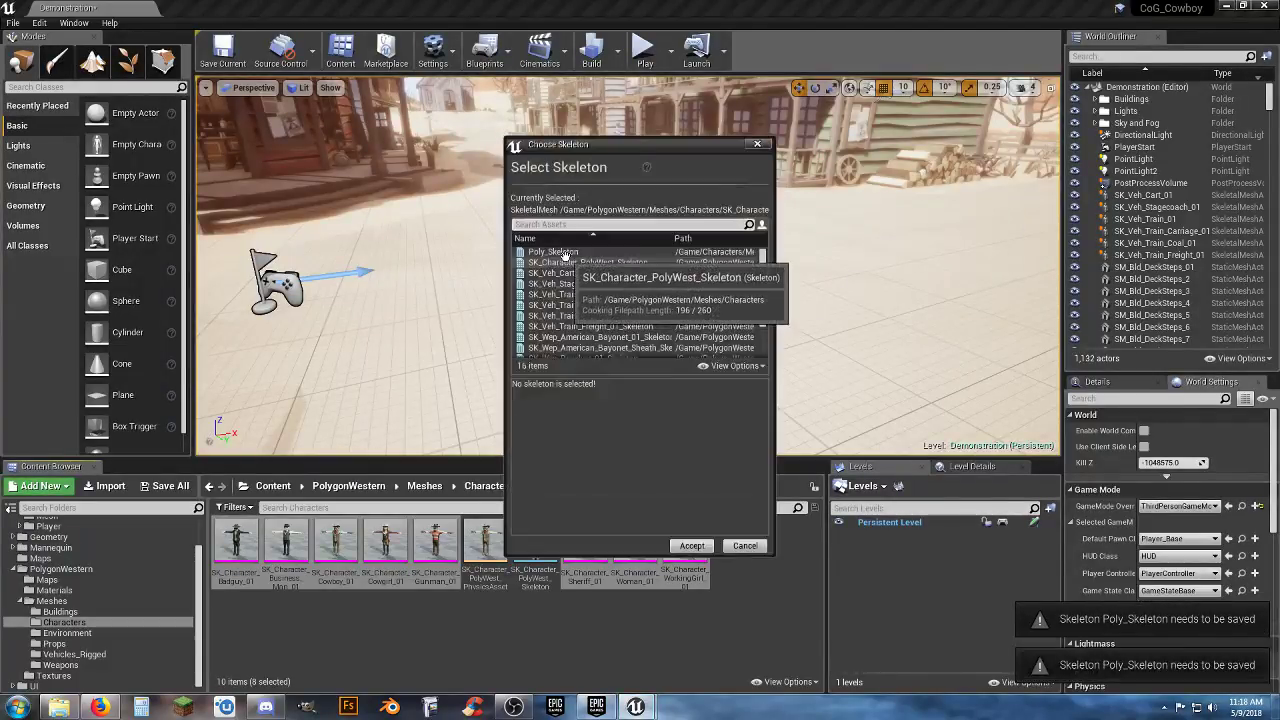
{"action": "left_click", "coordinate": [560, 252]}
{"action": "left_click", "coordinate": [692, 546]}
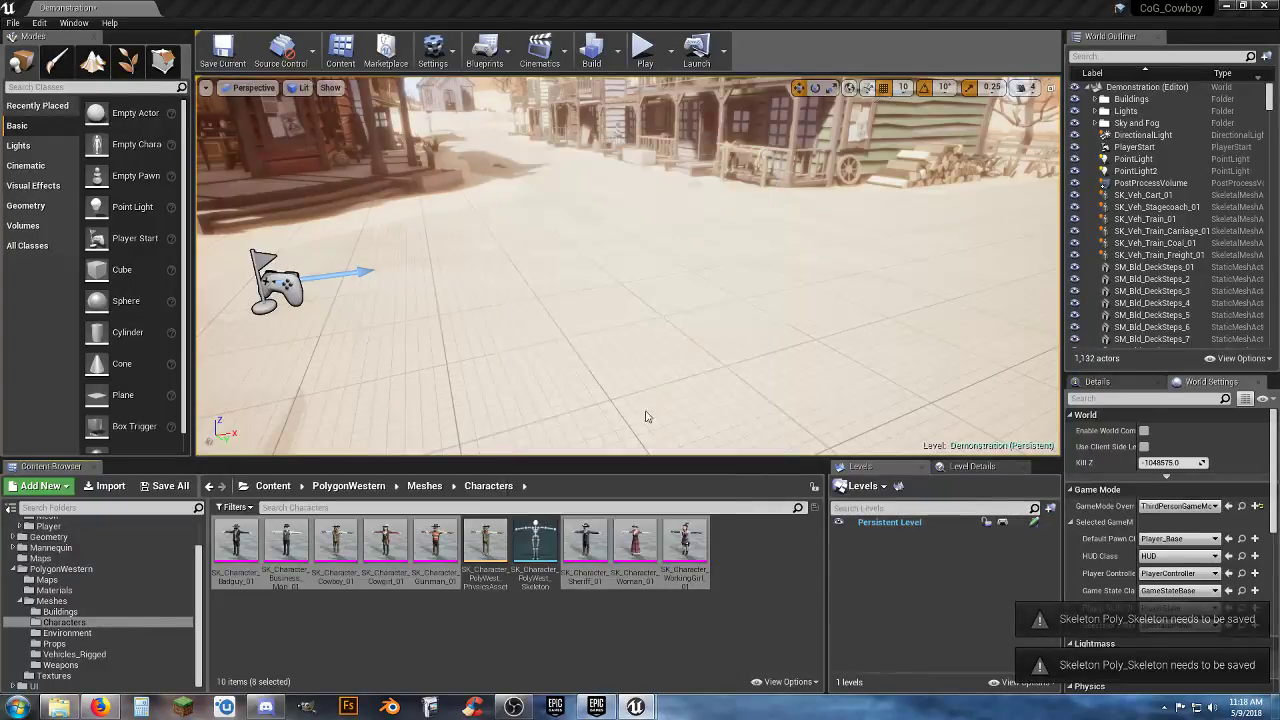
{"action": "left_click", "coordinate": [560, 252]}
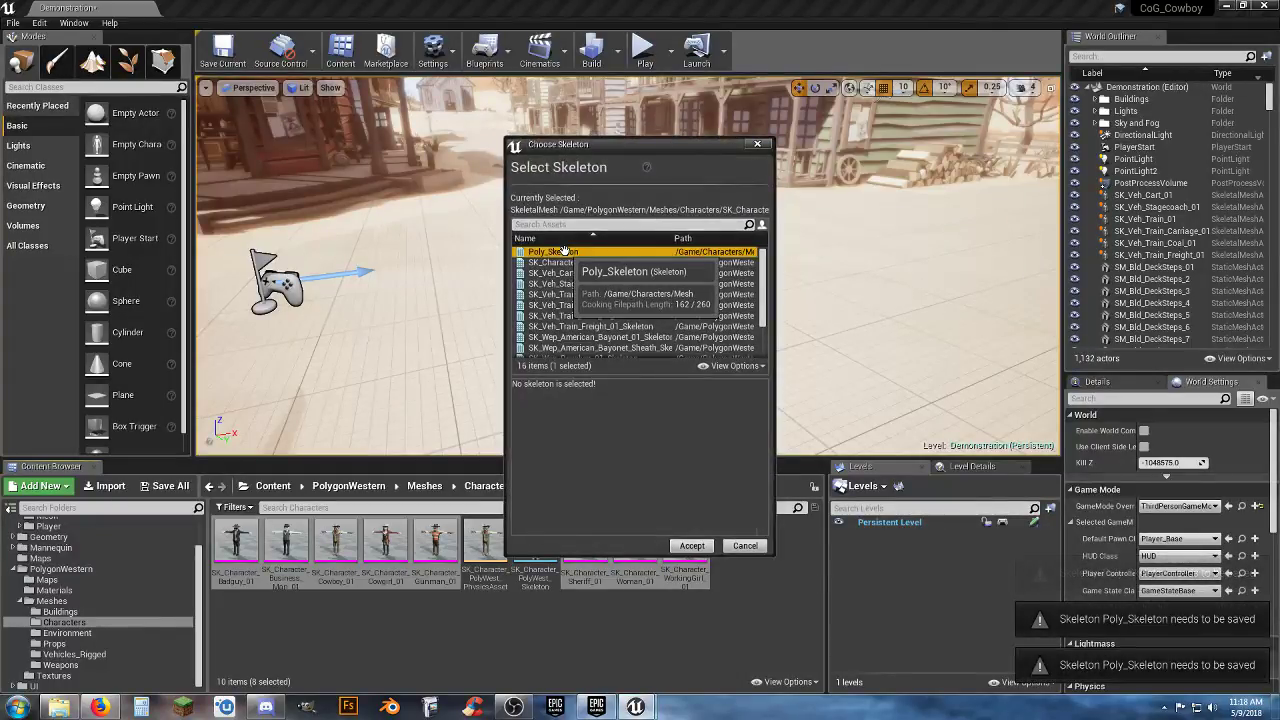
{"action": "left_click", "coordinate": [692, 546]}
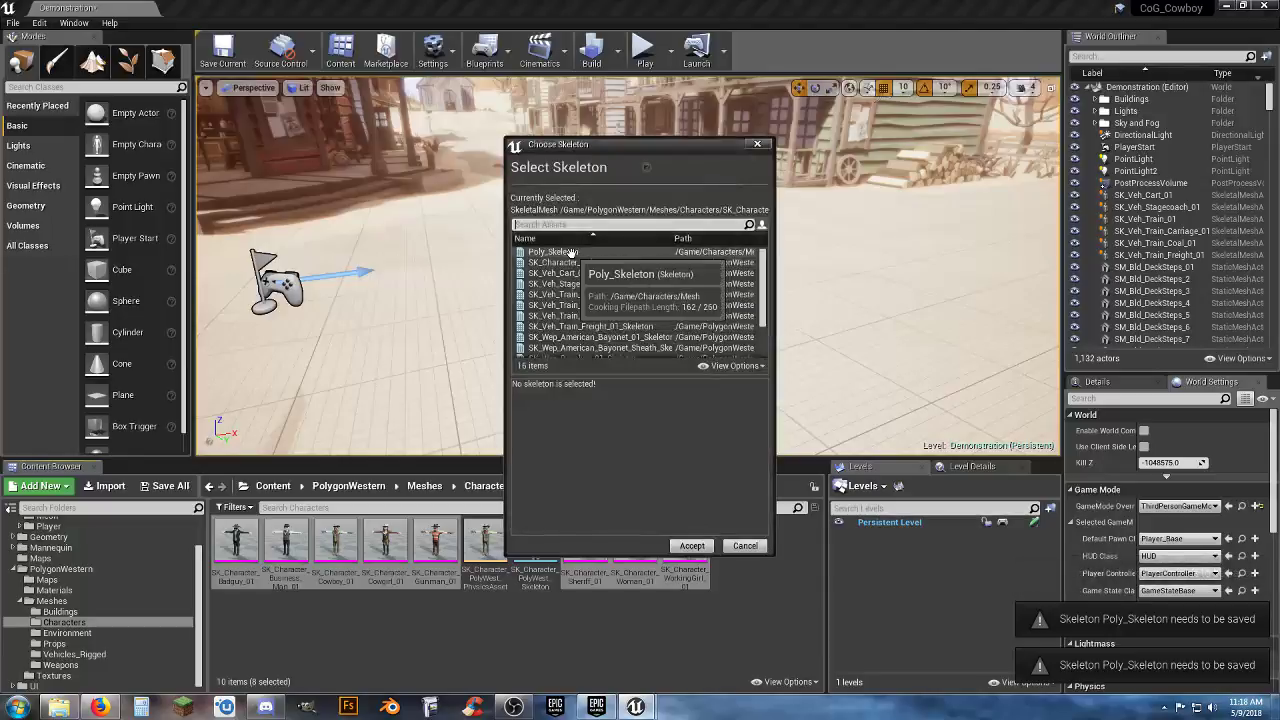
{"action": "left_click", "coordinate": [570, 252]}
{"action": "left_click", "coordinate": [694, 546]}
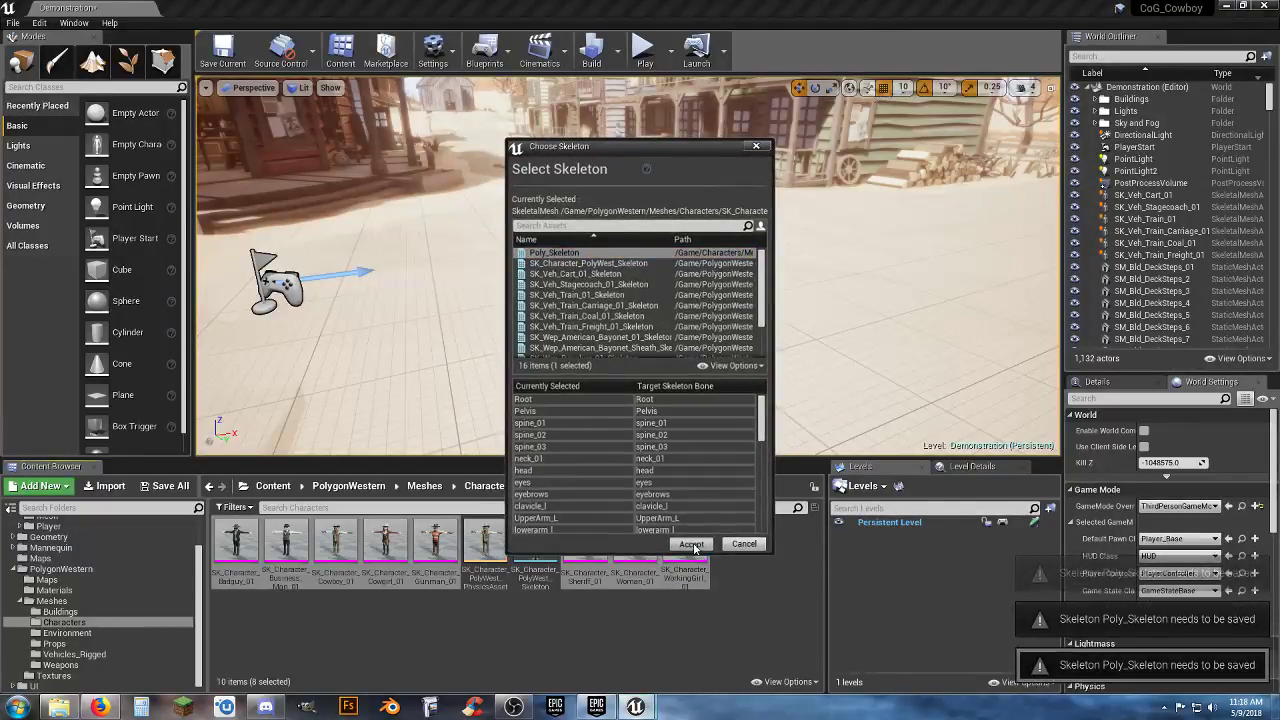
{"action": "left_click", "coordinate": [560, 251]}
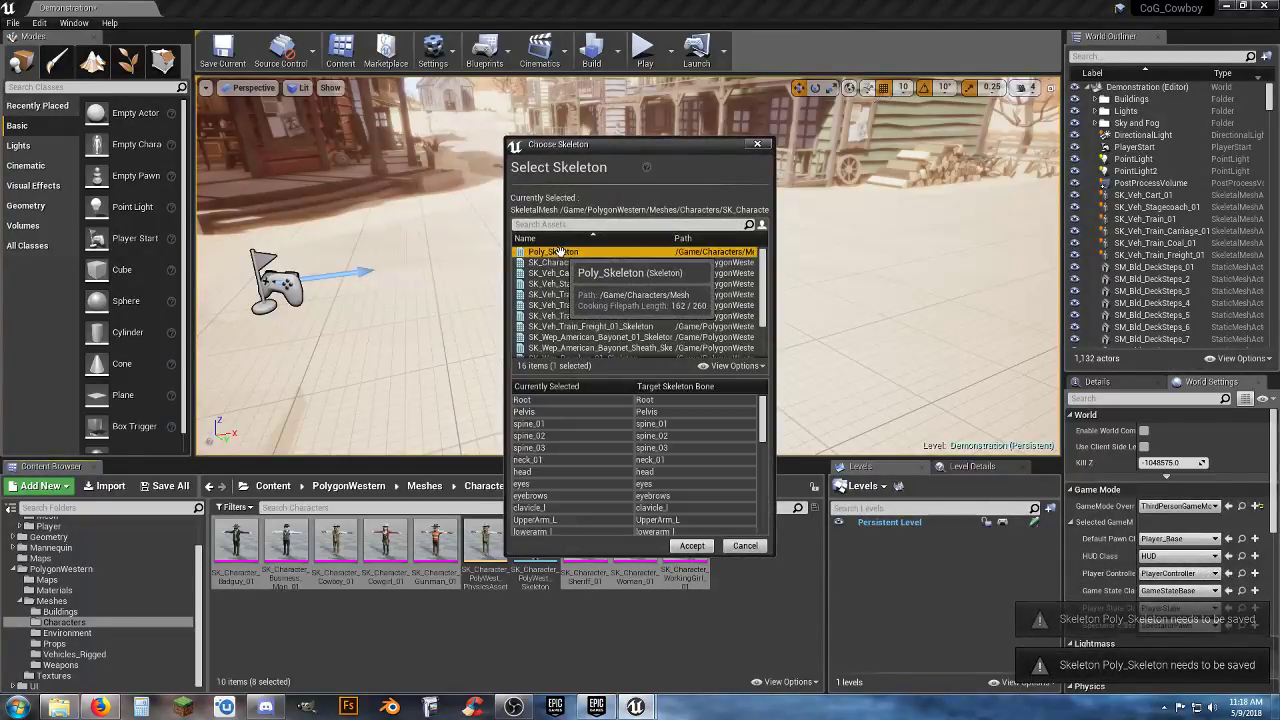
{"action": "left_click", "coordinate": [692, 546]}
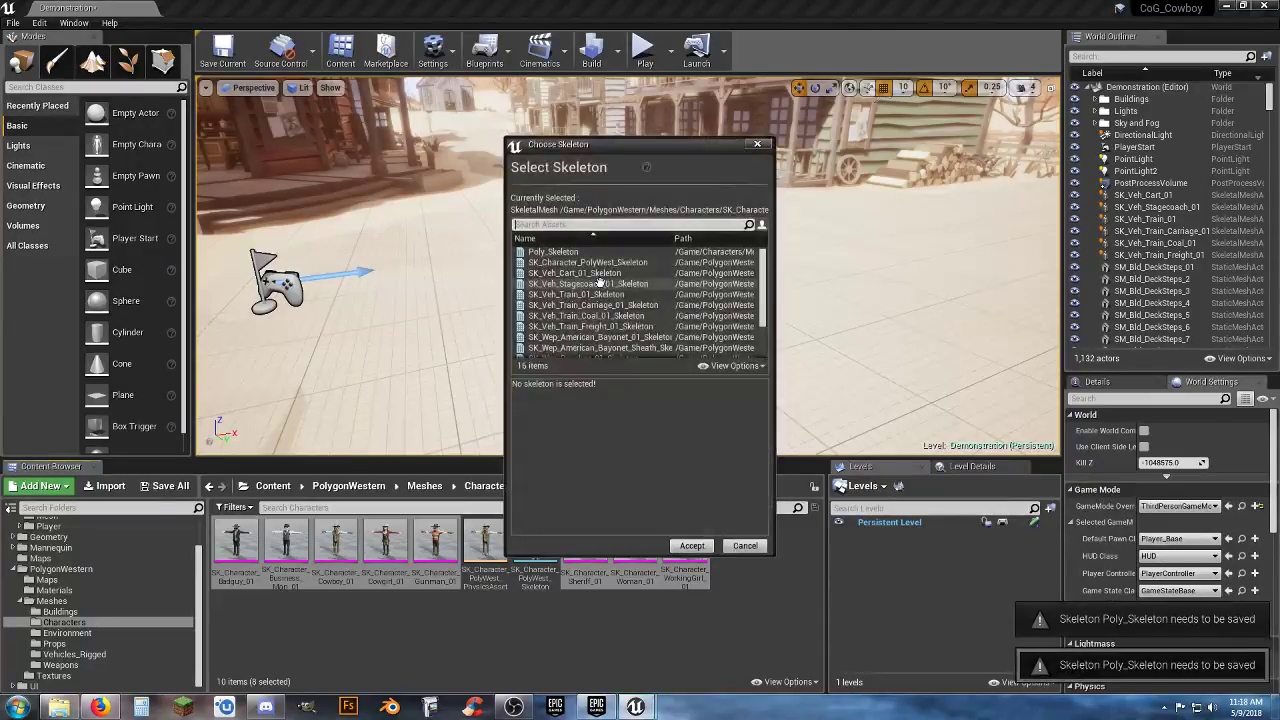
{"action": "left_click", "coordinate": [560, 251]}
{"action": "left_click", "coordinate": [692, 546]}
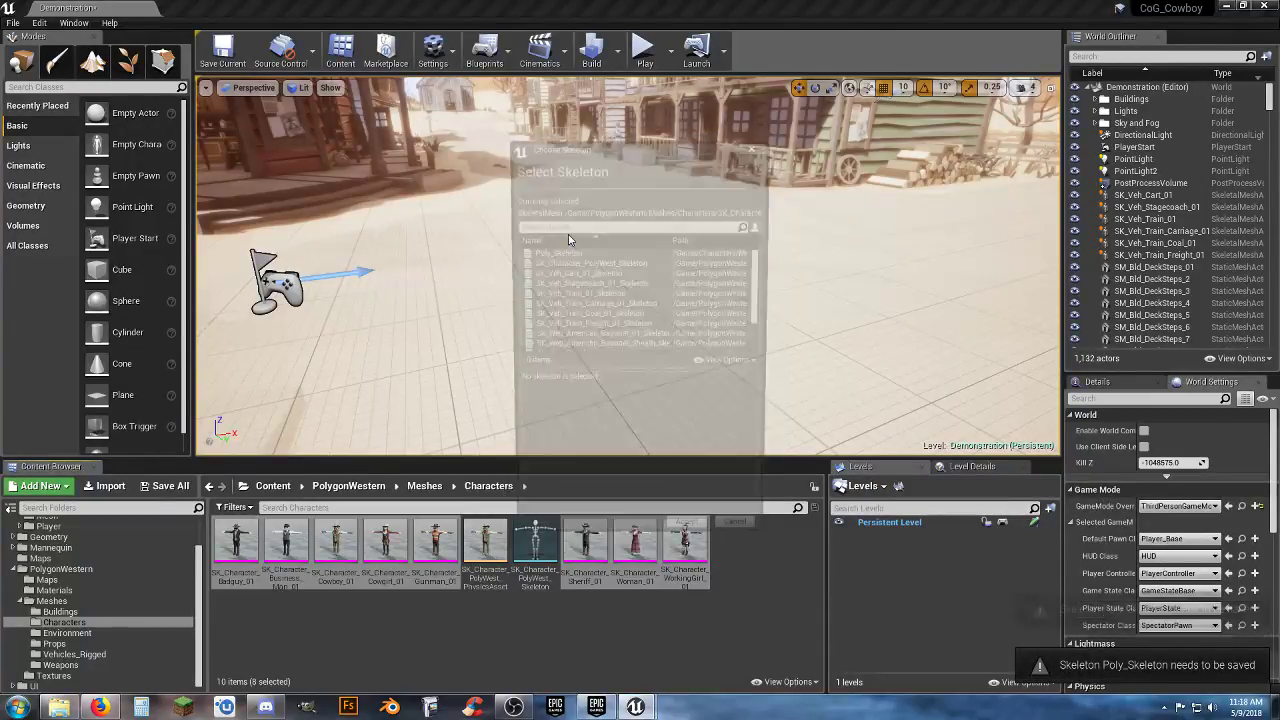
{"action": "left_click", "coordinate": [560, 251]}
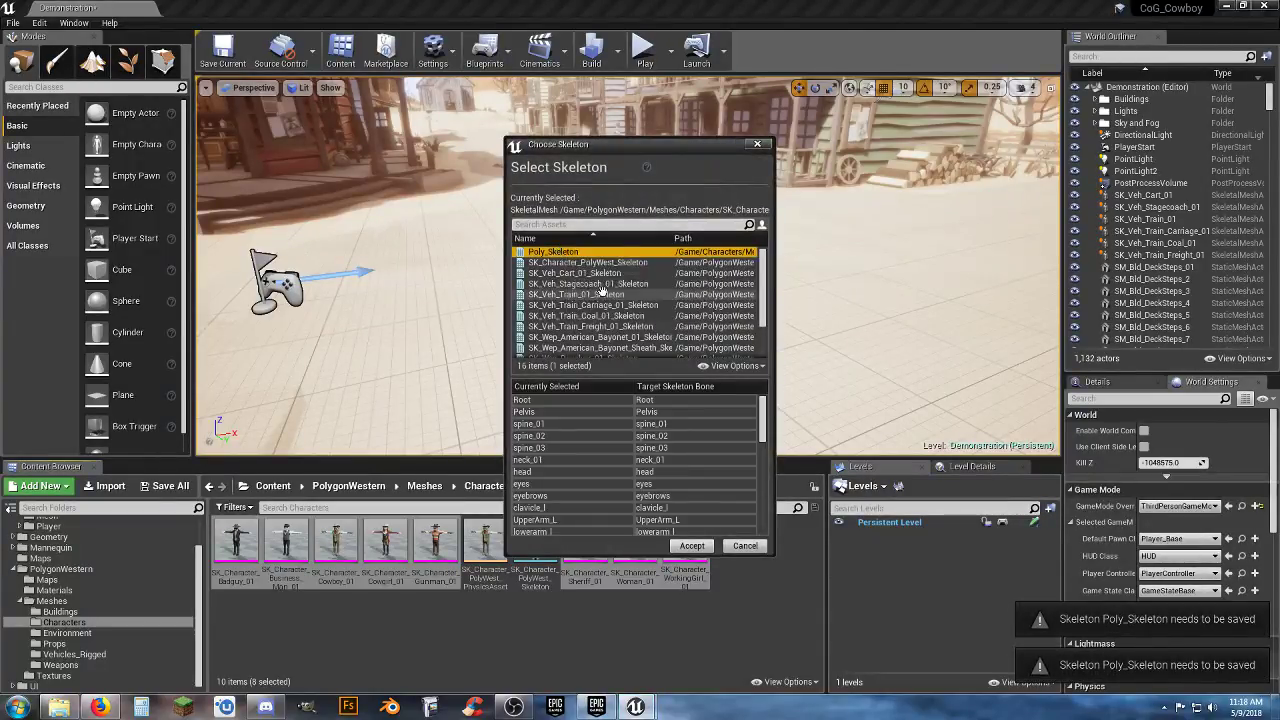
{"action": "left_click", "coordinate": [693, 546]}
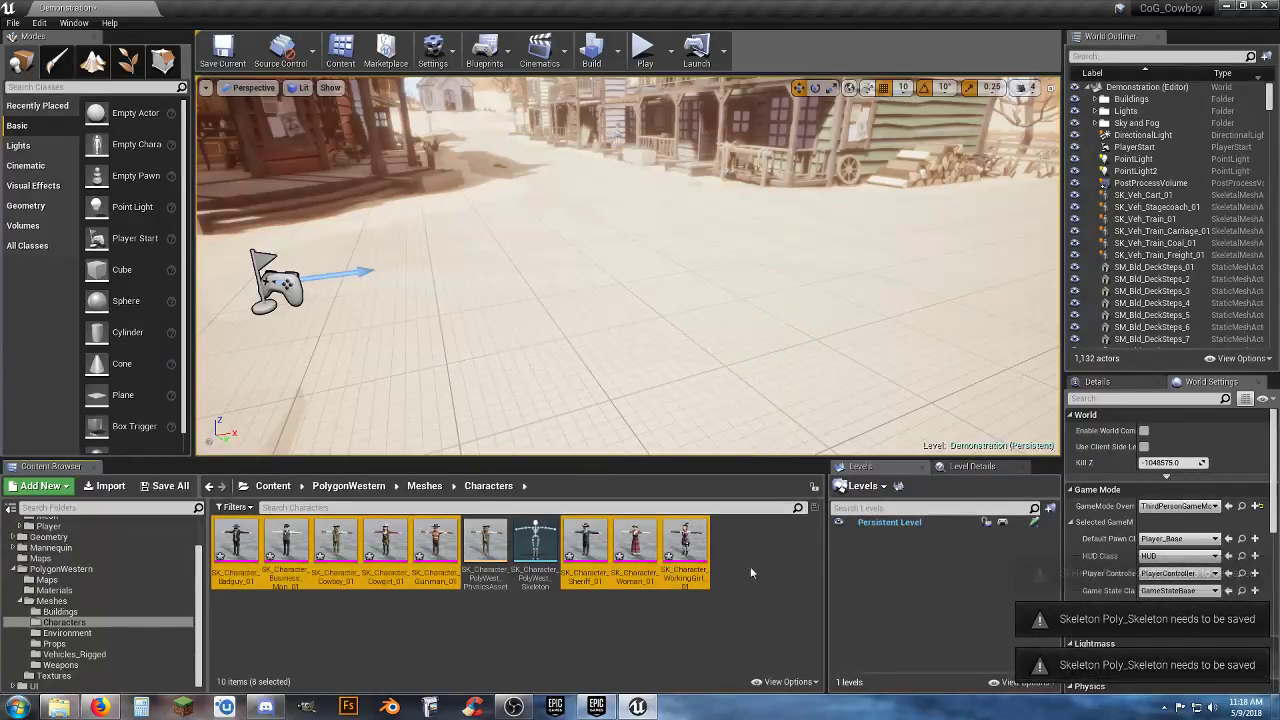
Save all modified content, including the Demonstration level and the eight character meshes
{"action": "left_click", "coordinate": [742, 555]}
{"action": "left_click", "coordinate": [166, 486]}
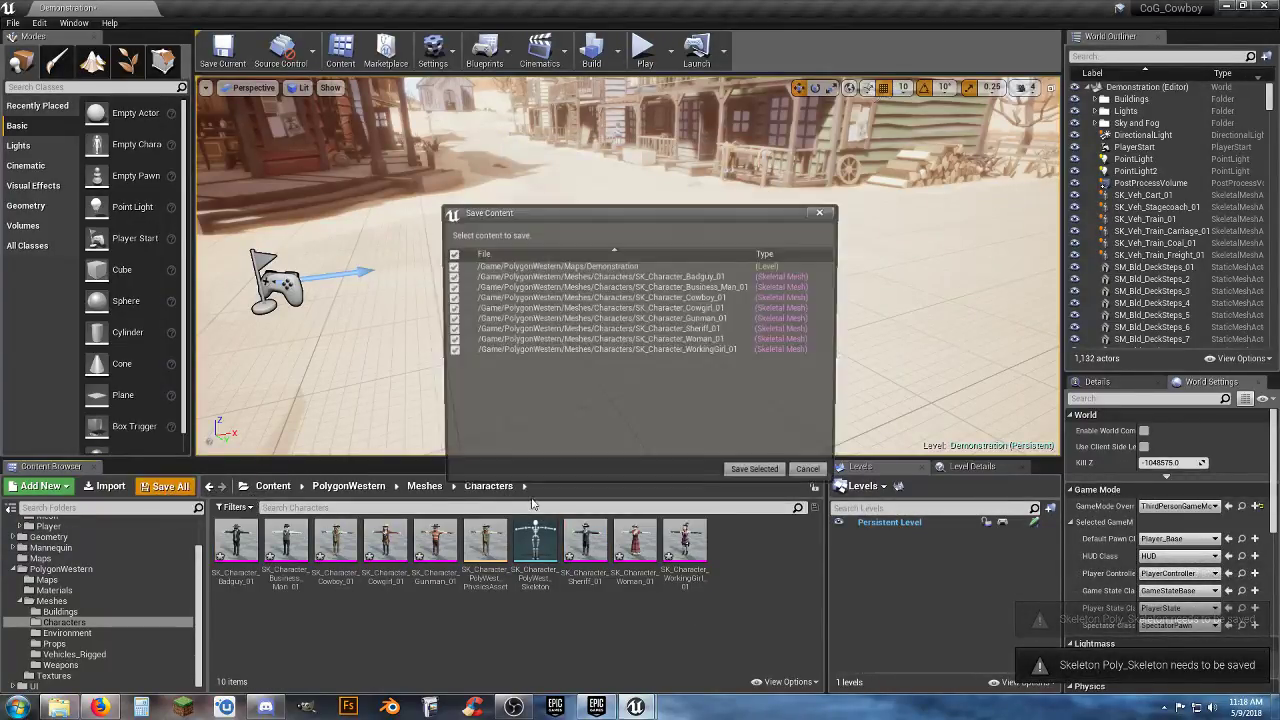
{"action": "left_click", "coordinate": [754, 468]}
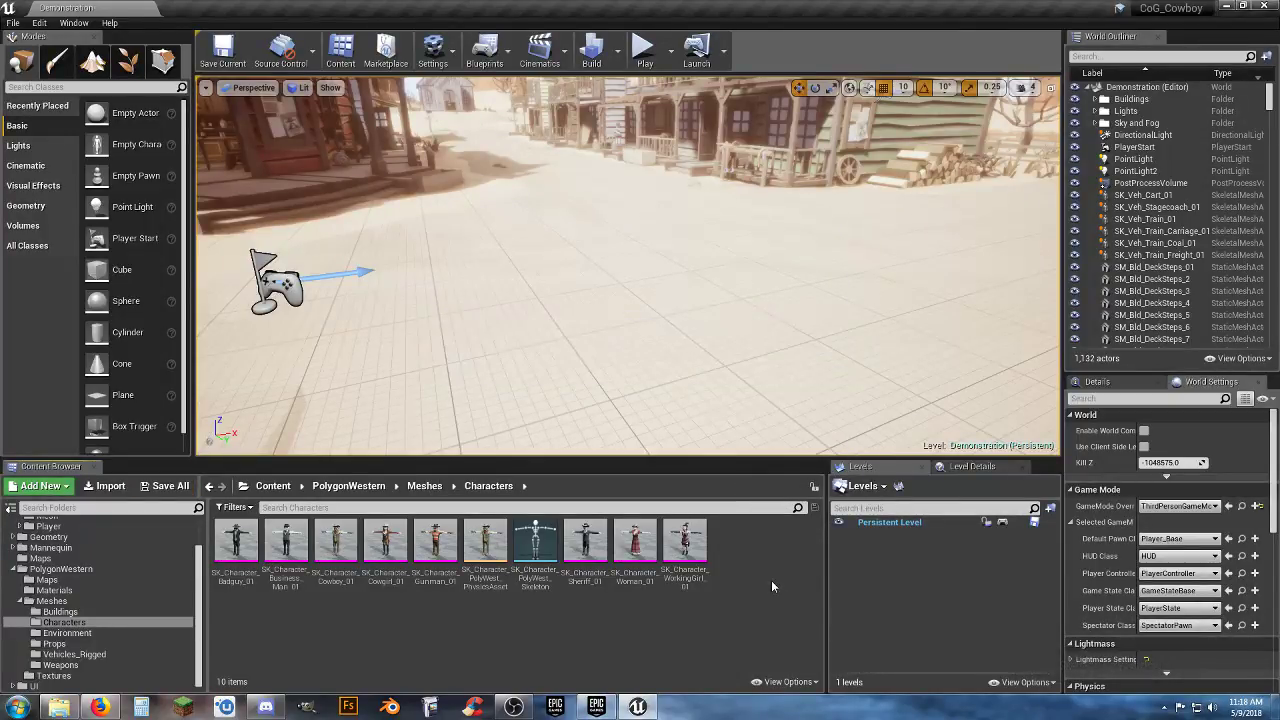
Open Poly_Skeleton from Characters/Mesh, apply SK_Character_Cowboy_01 as its preview mesh, save the skeleton and close its editor
{"action": "scroll", "coordinate": [201, 638], "scroll_direction": "up", "scroll_amount": 2}
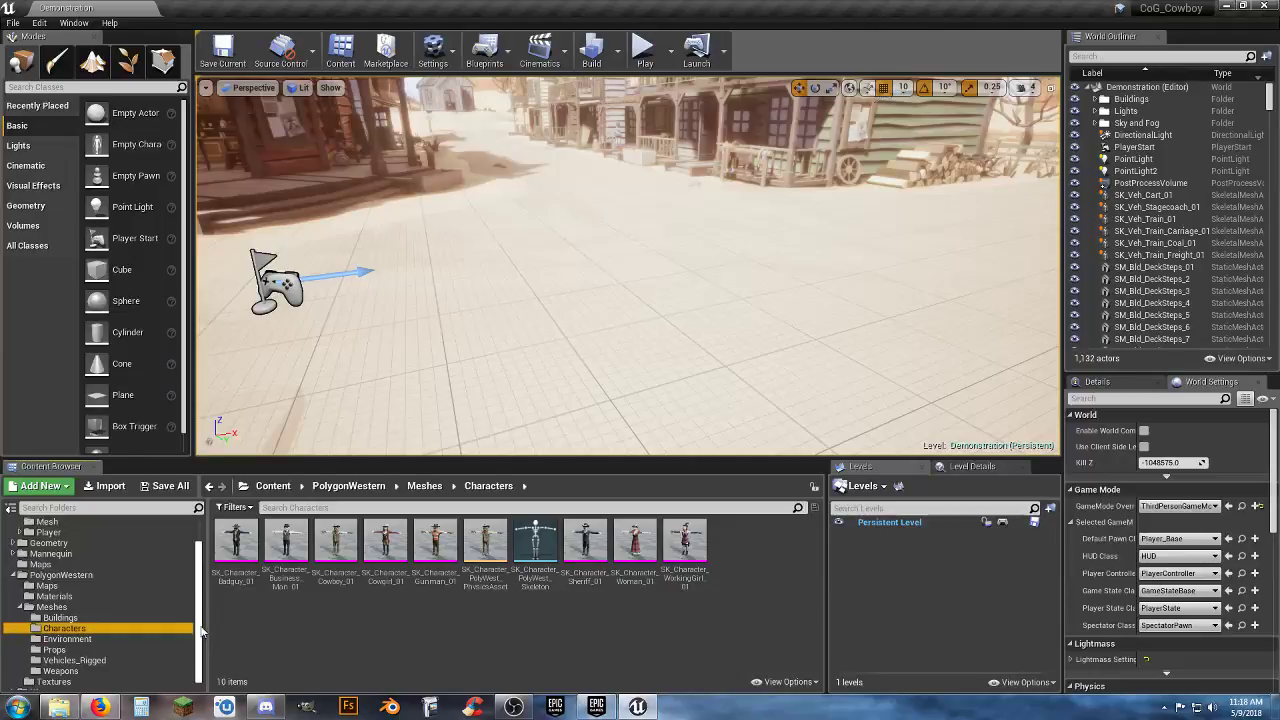
{"action": "left_click", "coordinate": [70, 559]}
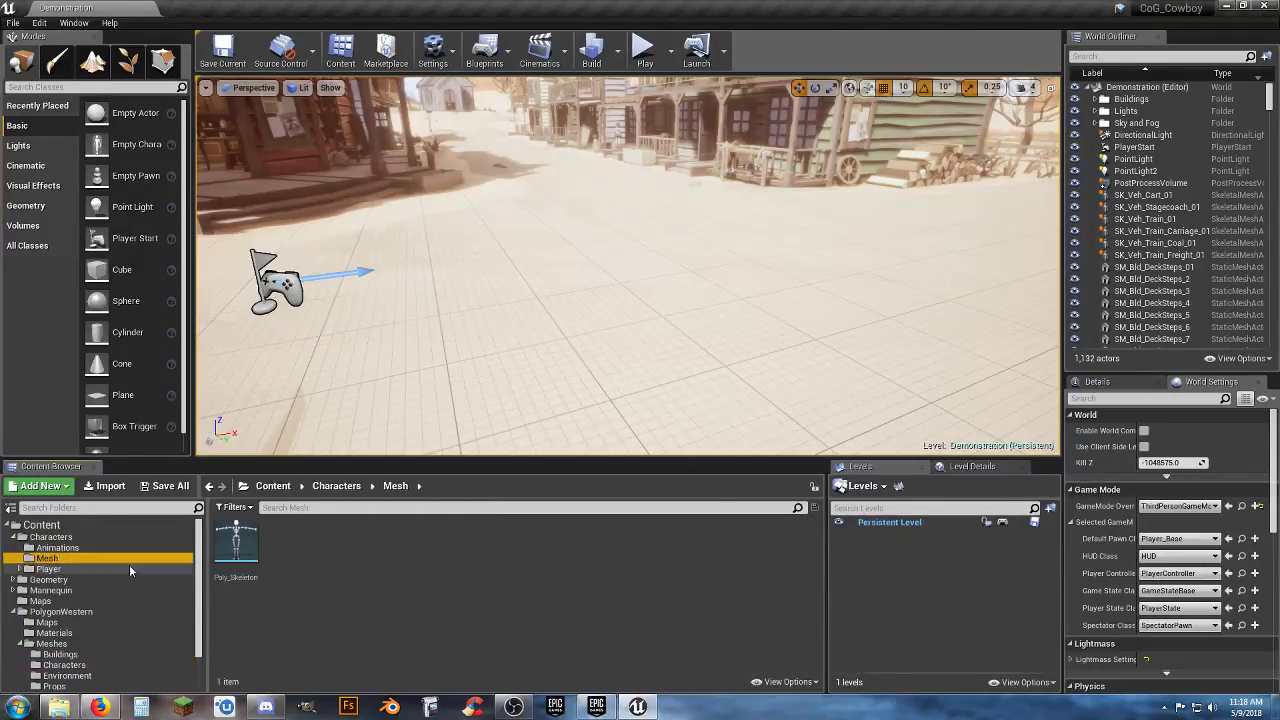
{"action": "double_click", "coordinate": [237, 548]}
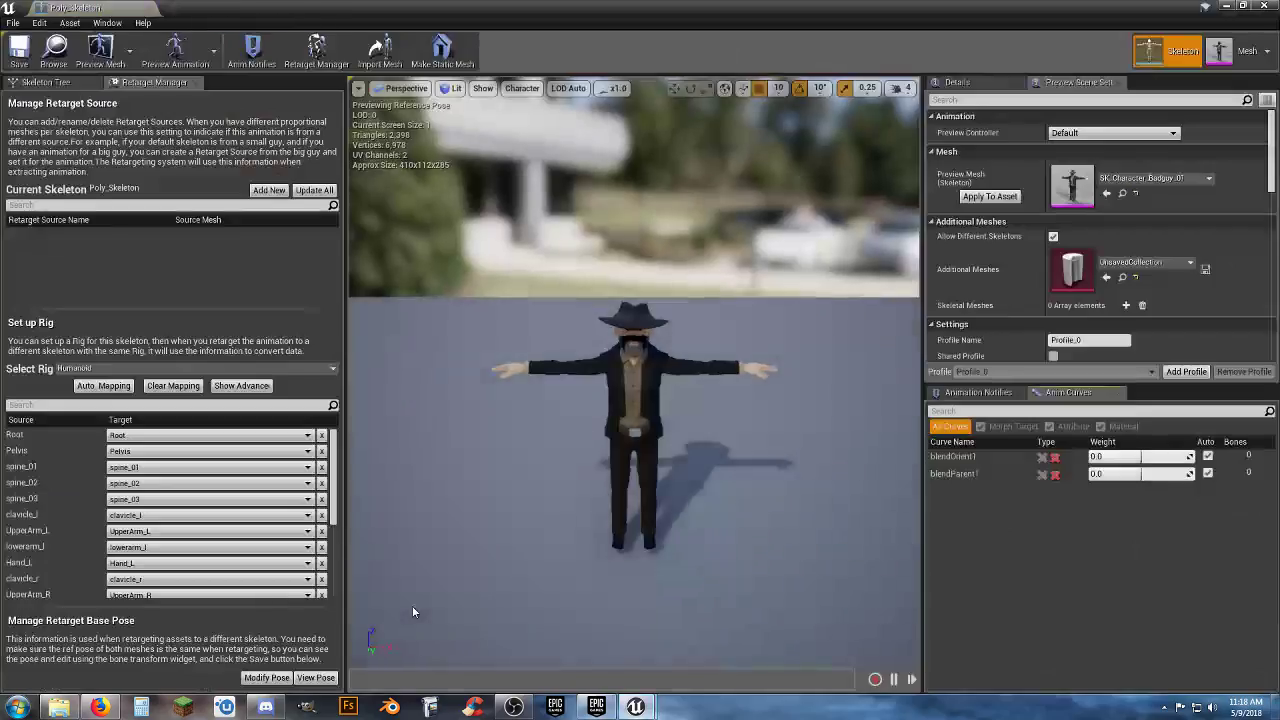
{"action": "left_click", "coordinate": [1190, 182]}
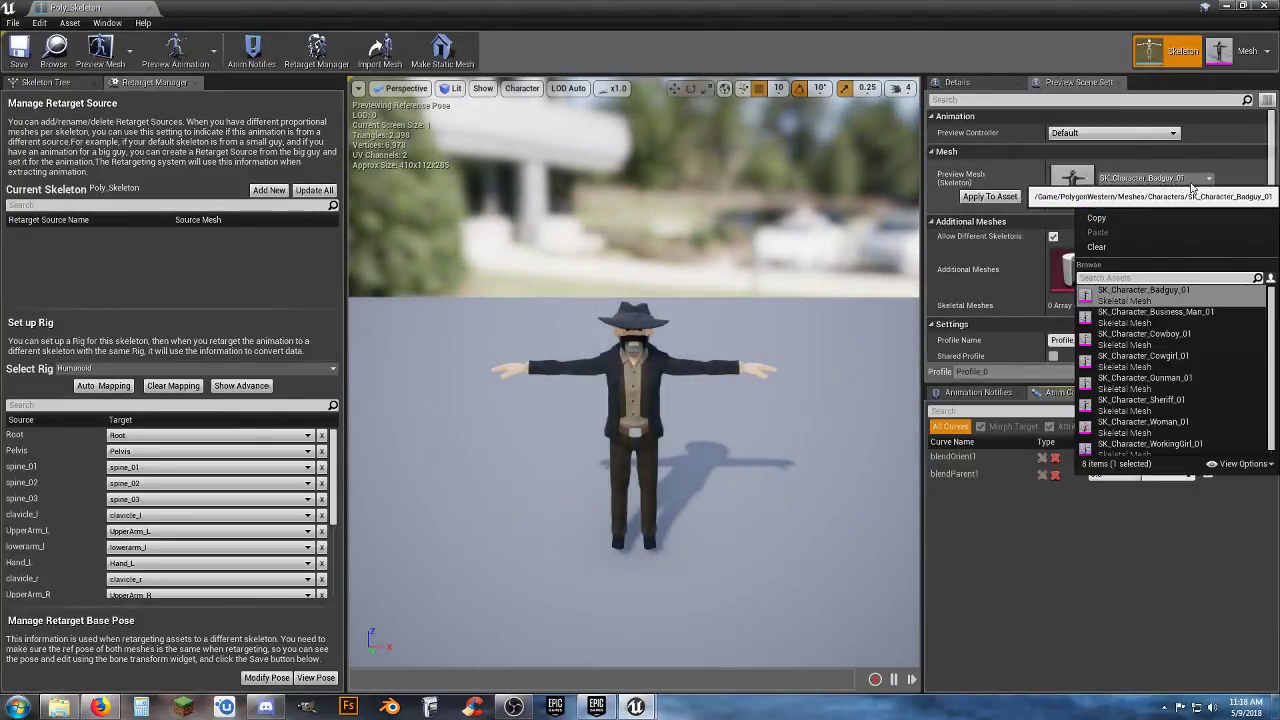
{"action": "left_click", "coordinate": [1205, 343]}
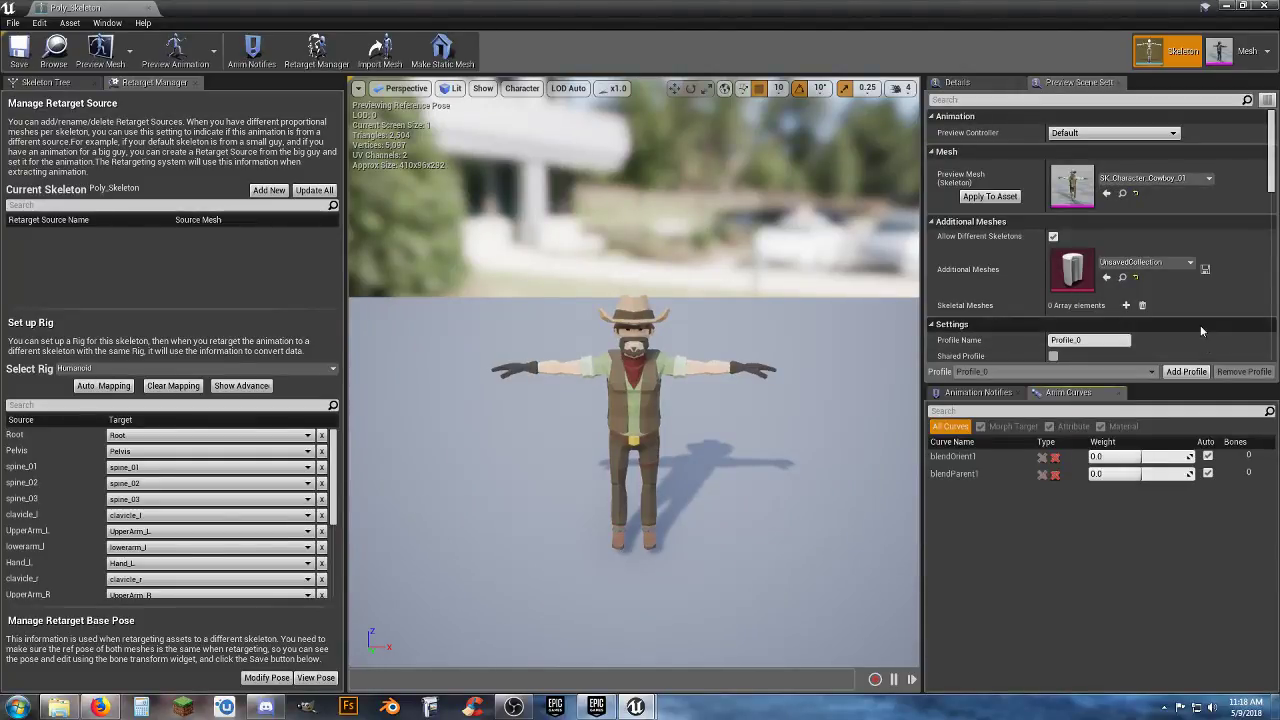
{"action": "left_click", "coordinate": [1000, 197]}
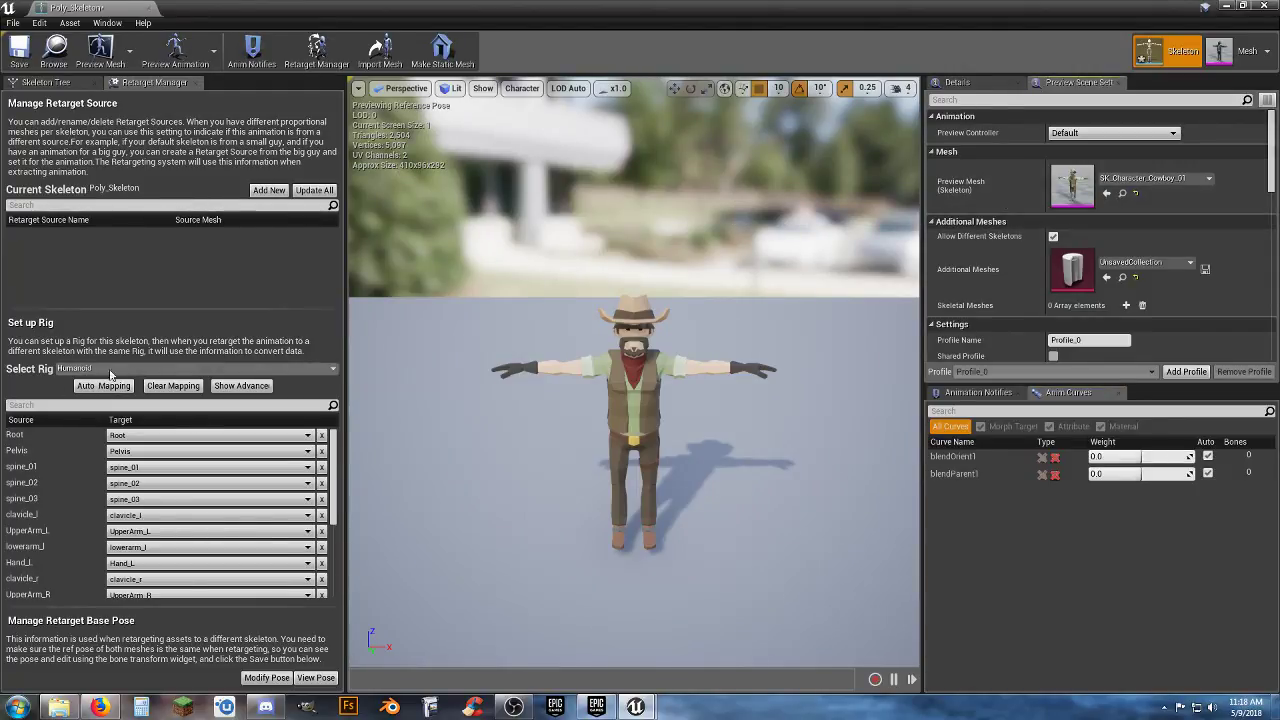
{"action": "left_click", "coordinate": [19, 50]}
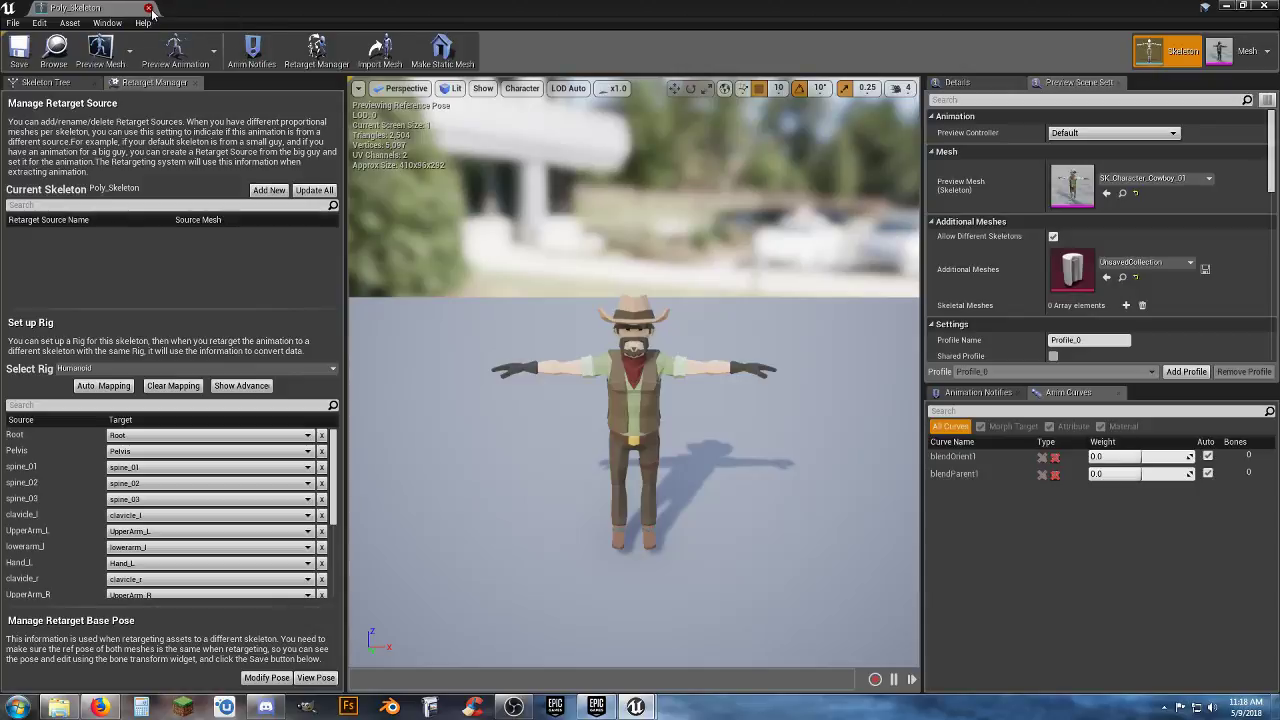
{"action": "left_click", "coordinate": [148, 8]}
{"action": "left_click", "coordinate": [384, 617]}
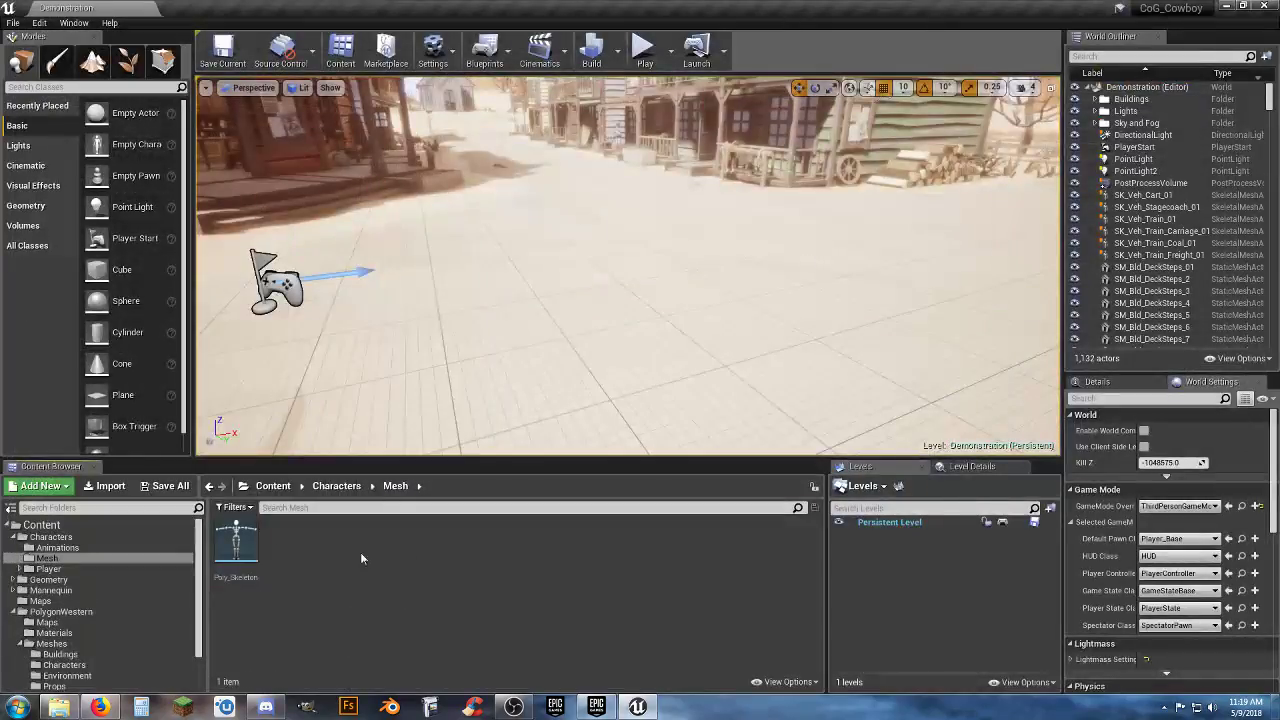
Open UE4_Mannequin_Skeleton from Mannequin/Character/Mesh and dock its editor beside the Demonstration level
{"action": "left_click", "coordinate": [13, 591]}
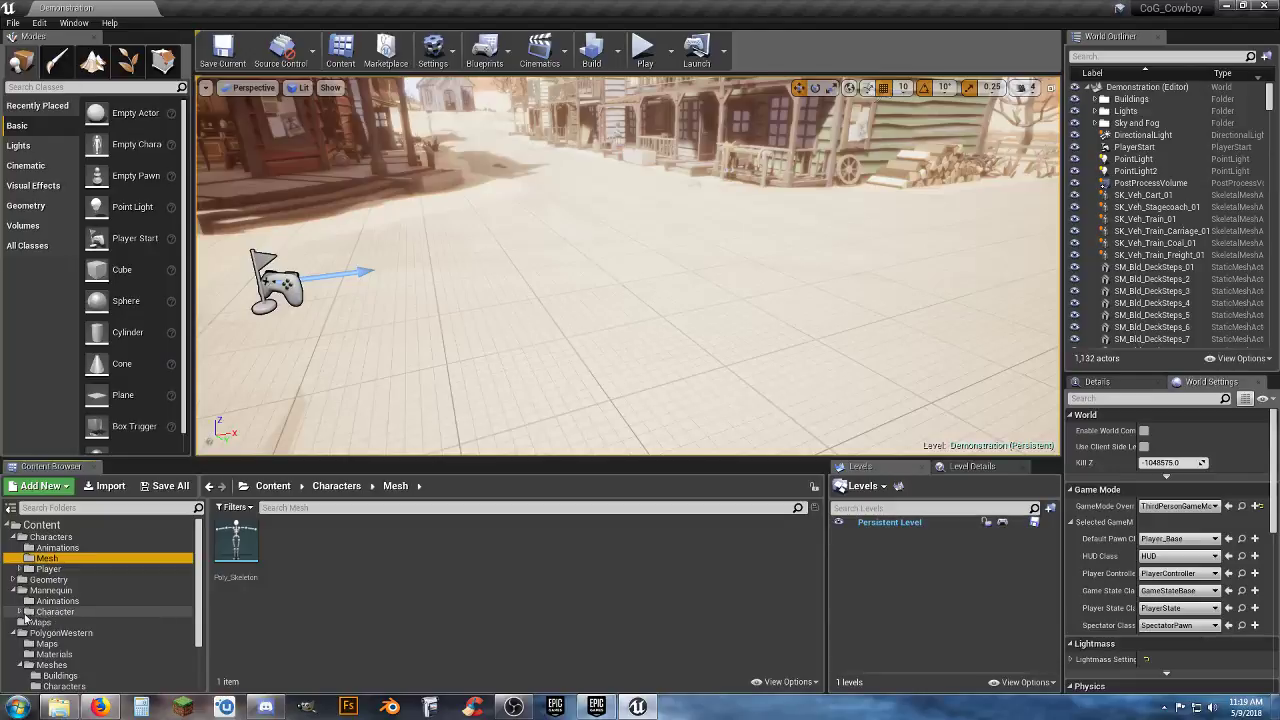
{"action": "left_click", "coordinate": [20, 612]}
{"action": "left_click", "coordinate": [55, 633]}
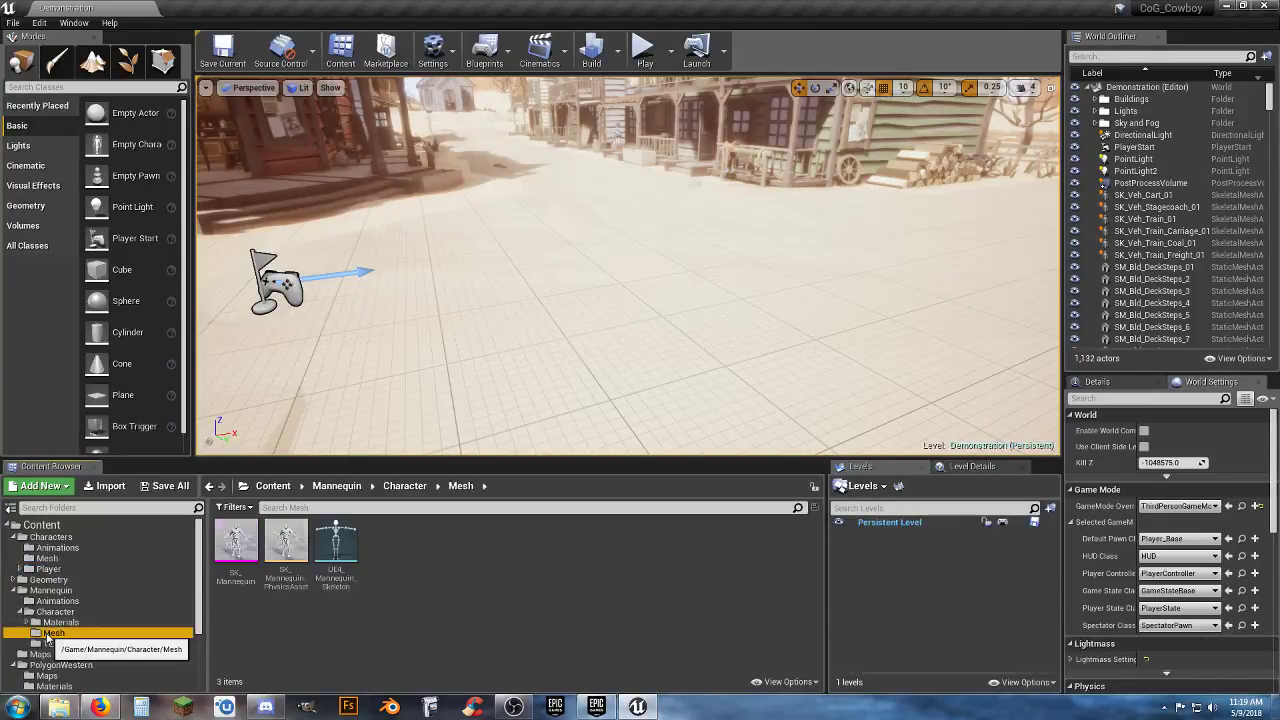
{"action": "double_click", "coordinate": [340, 587]}
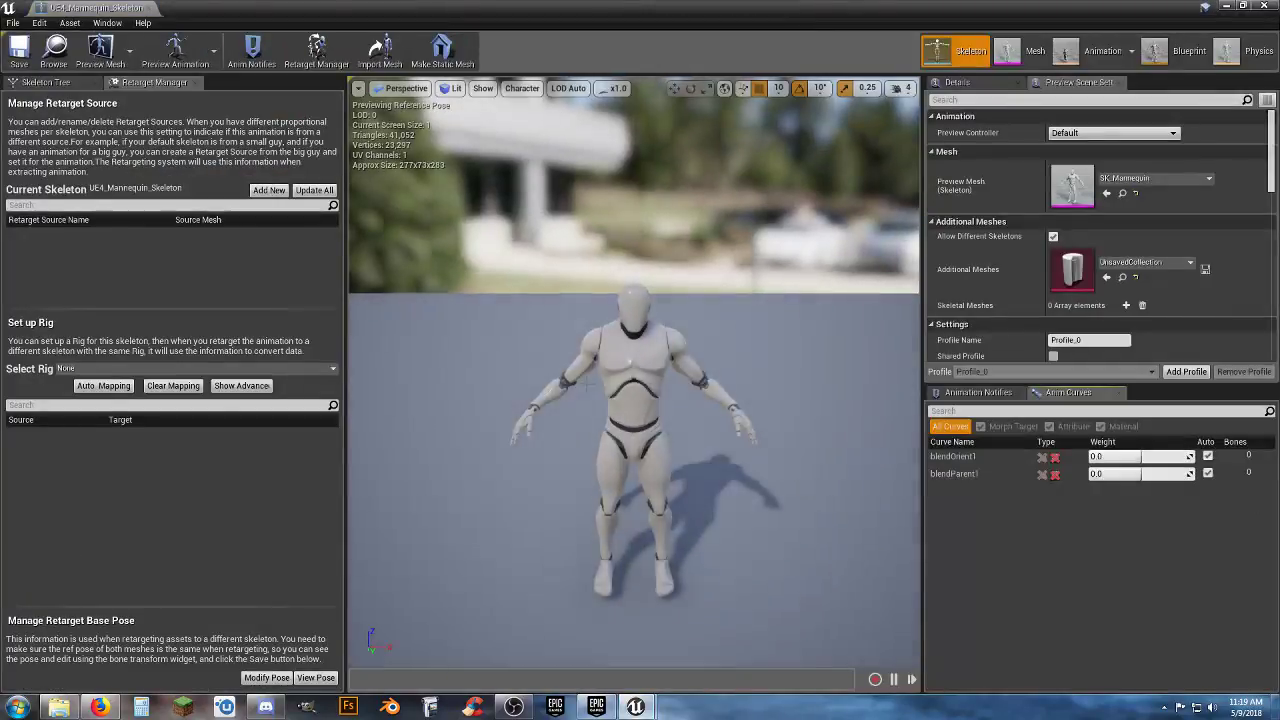
{"action": "left_click_drag", "start_coordinate": [96, 9], "coordinate": [250, 14]}
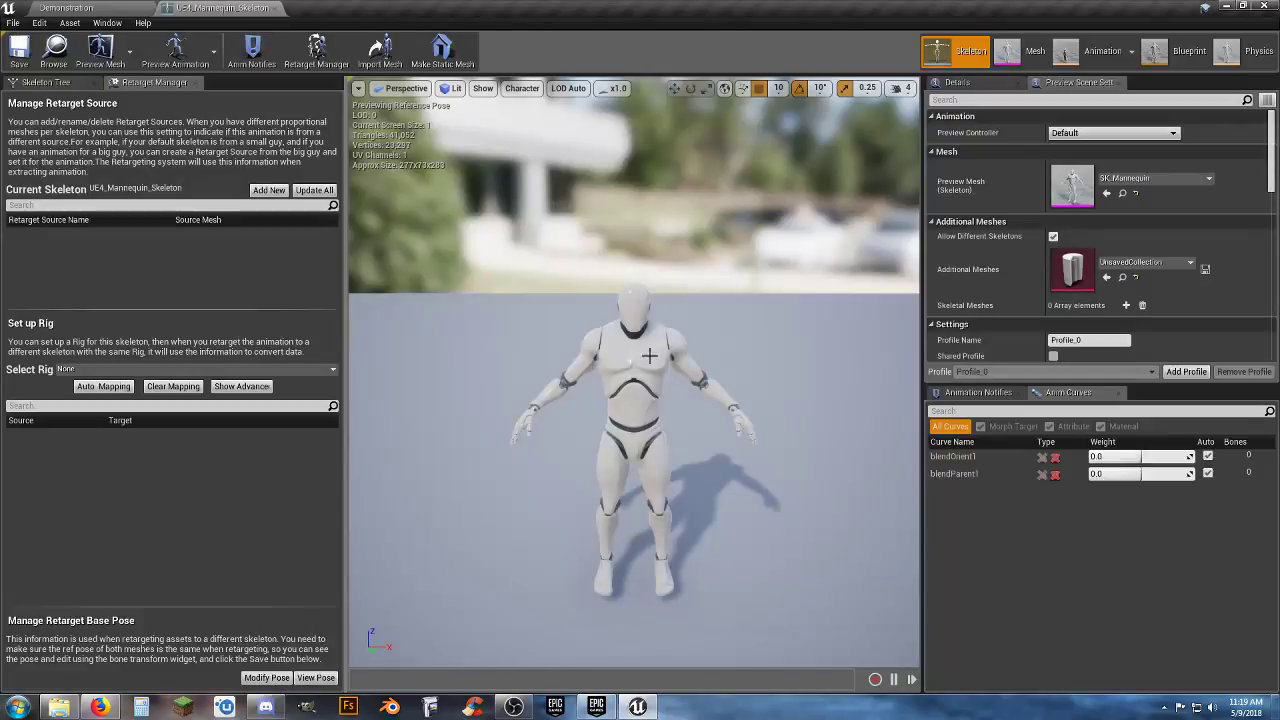
Open Poly_Skeleton from Characters/Mesh to compare its reference pose with the mannequin's
{"action": "left_click", "coordinate": [100, 9]}
{"action": "left_click", "coordinate": [47, 558]}
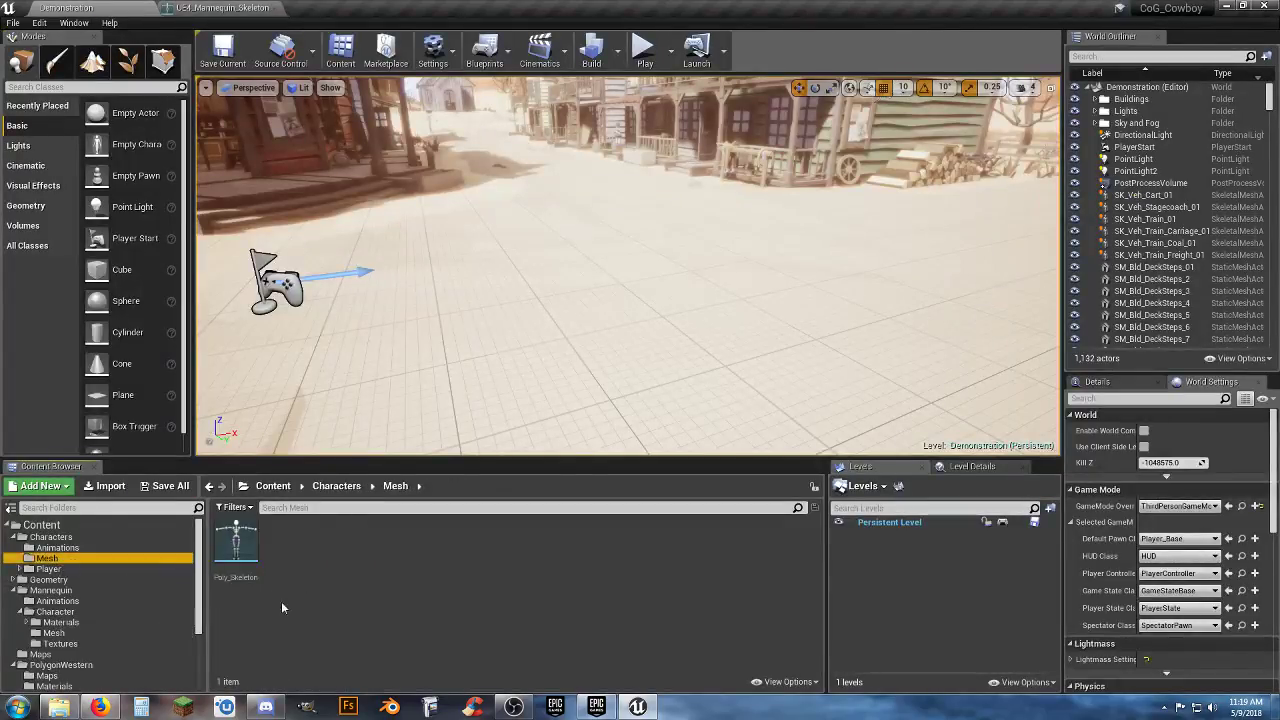
{"action": "double_click", "coordinate": [236, 550]}
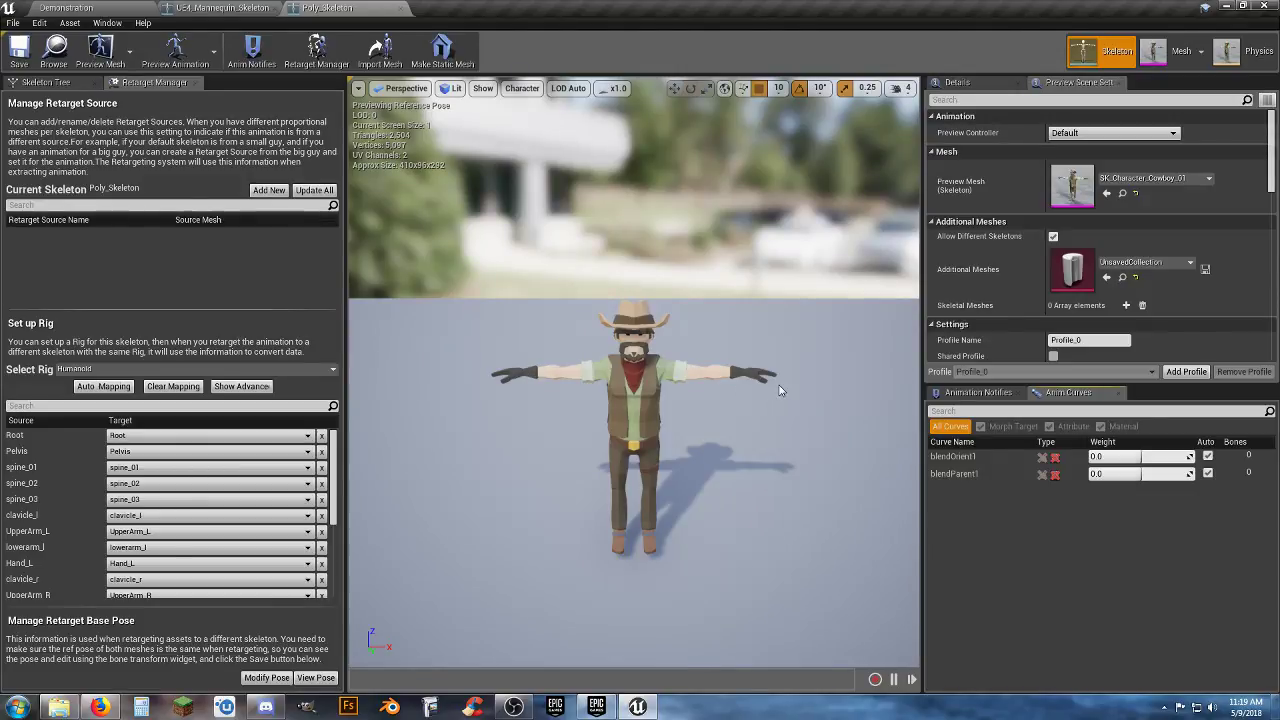
Assign the Humanoid rig to UE4_Mannequin_Skeleton
{"action": "left_click", "coordinate": [222, 8]}
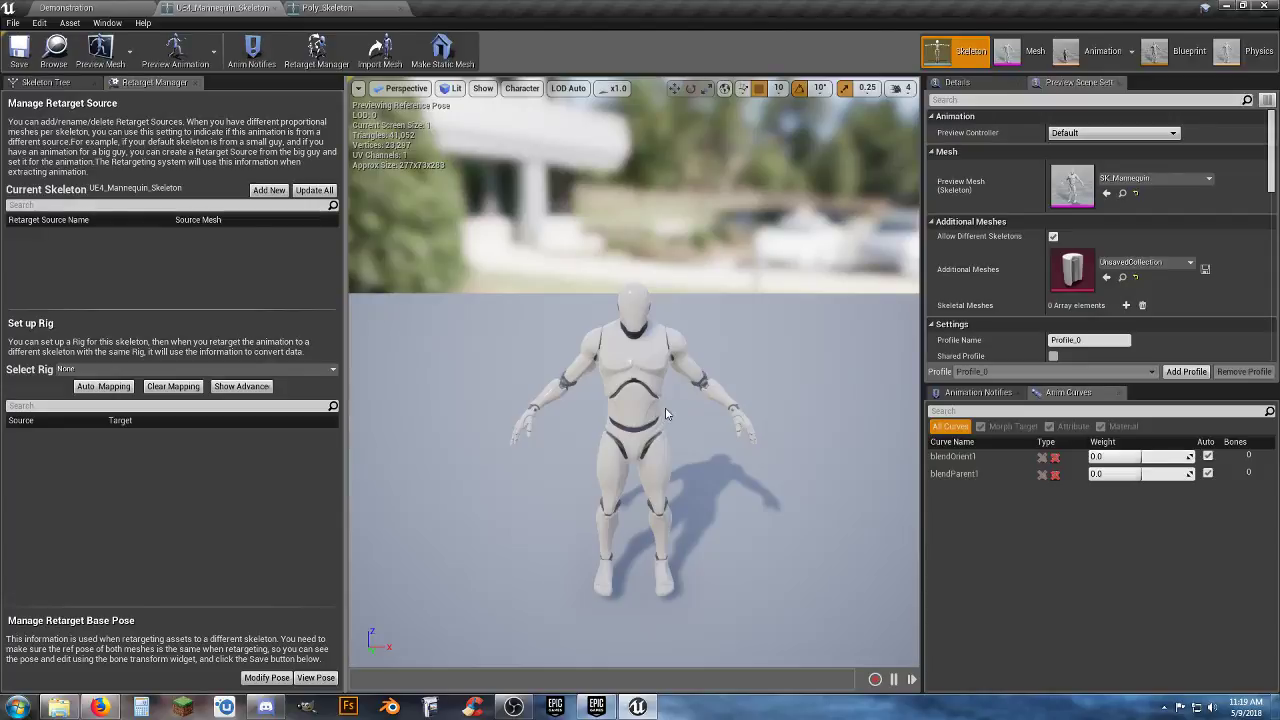
{"action": "left_click", "coordinate": [325, 373]}
{"action": "left_click", "coordinate": [237, 396]}
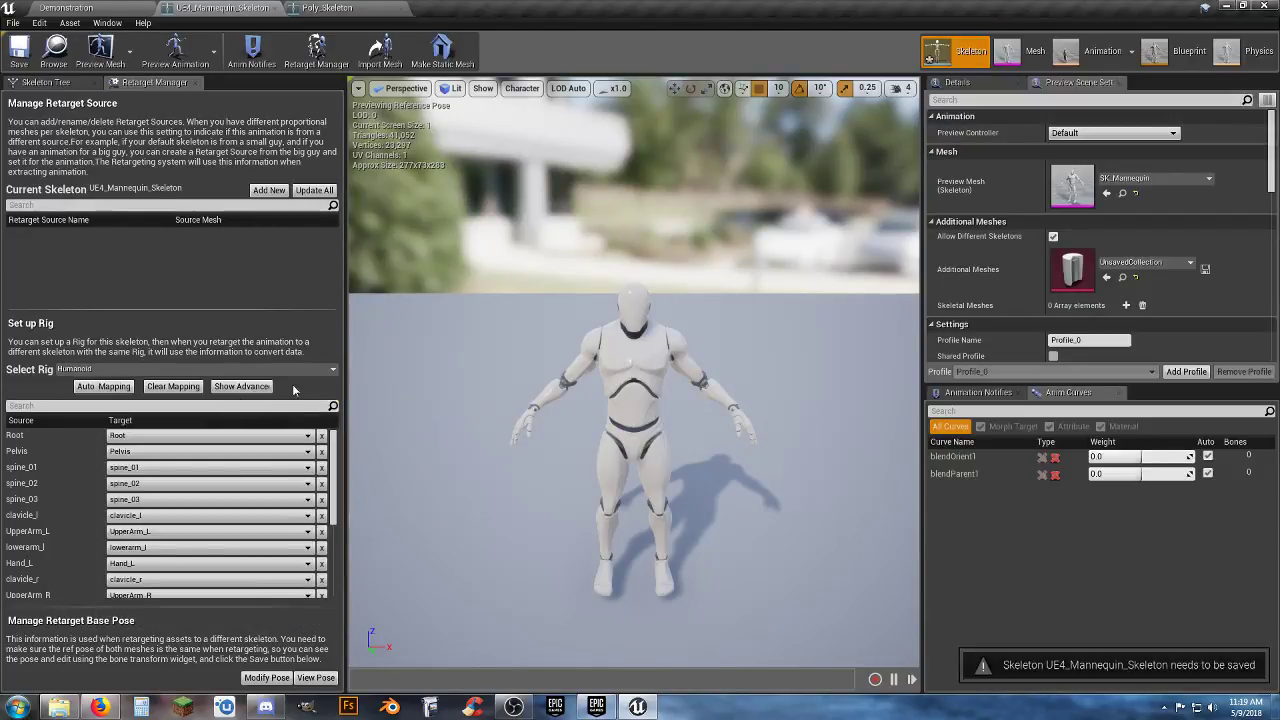
Rotate the mannequin's upperarm_l and upperarm_r bones upward about 50 degrees each into a T-pose
{"action": "left_click", "coordinate": [688, 368]}
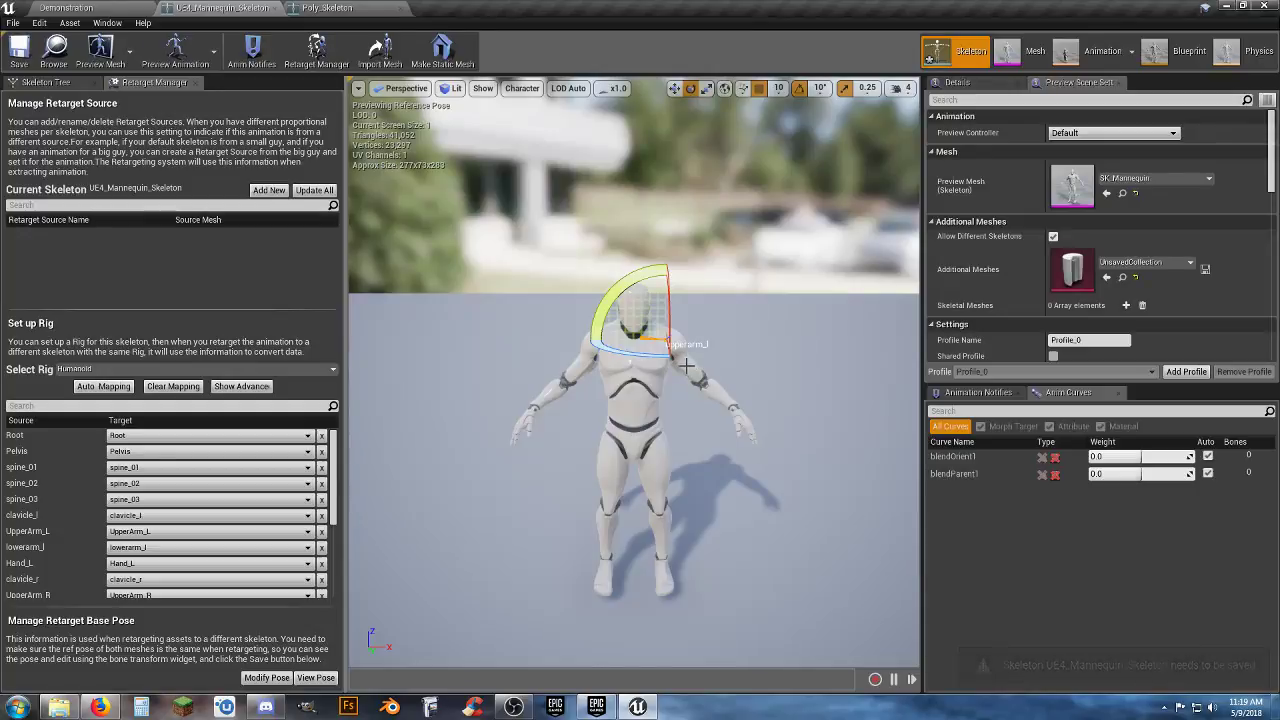
{"action": "left_click_drag", "start_coordinate": [645, 282], "coordinate": [700, 345]}
{"action": "left_click", "coordinate": [580, 363]}
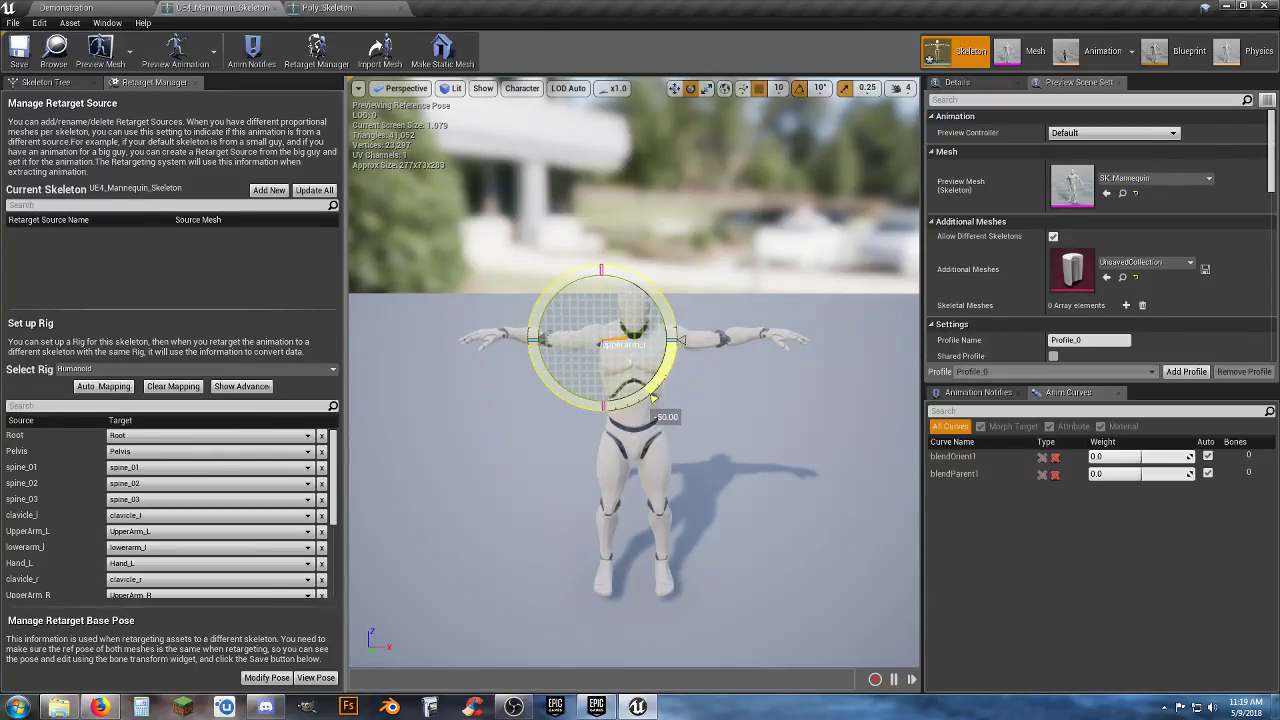
{"action": "left_click_drag", "start_coordinate": [652, 398], "coordinate": [706, 314]}
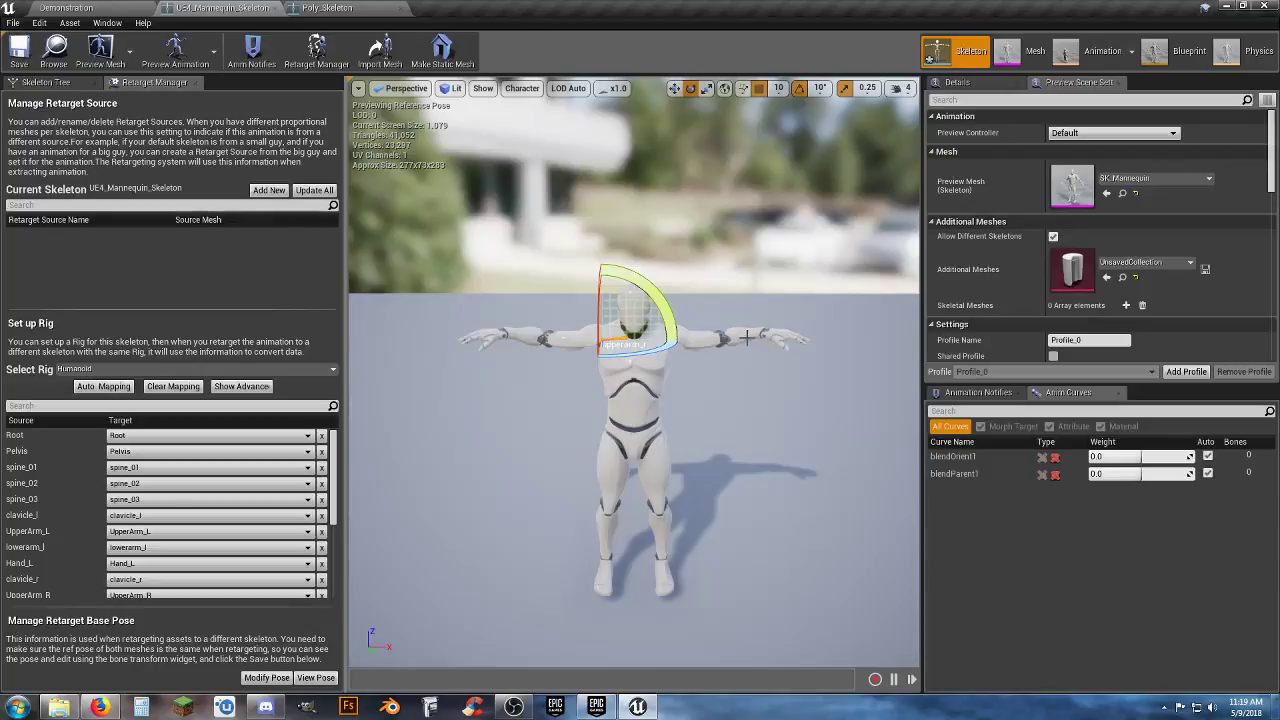
Rotate the mannequin's left and right lower arm bones slightly to straighten the arms for the T-pose
{"action": "left_click", "coordinate": [745, 335]}
{"action": "mouse_move", "coordinate": [745, 335]}
{"action": "left_mouse_down"}
{"action": "mouse_move", "coordinate": [790, 337]}
{"action": "mouse_move", "coordinate": [745, 337]}
{"action": "left_mouse_up"}
{"action": "left_click", "coordinate": [580, 344]}
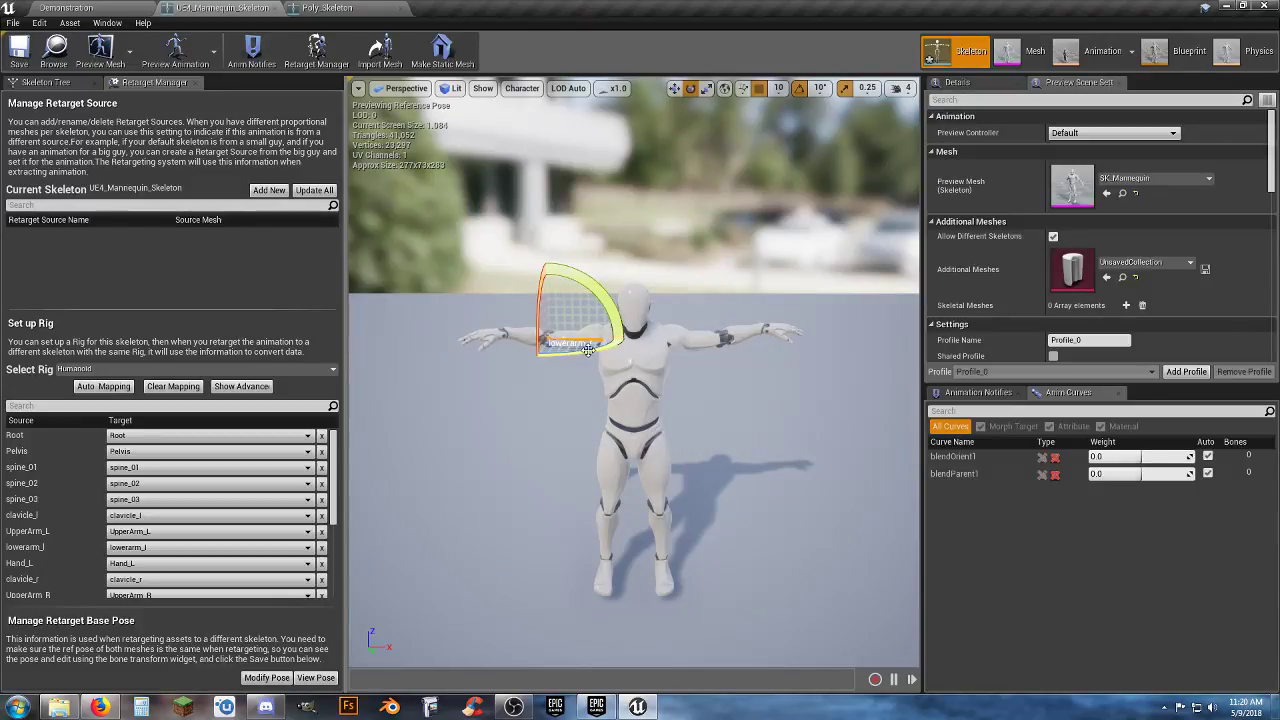
{"action": "mouse_move", "coordinate": [589, 349]}
{"action": "left_mouse_down"}
{"action": "mouse_move", "coordinate": [614, 352]}
{"action": "mouse_move", "coordinate": [600, 348]}
{"action": "left_mouse_up"}
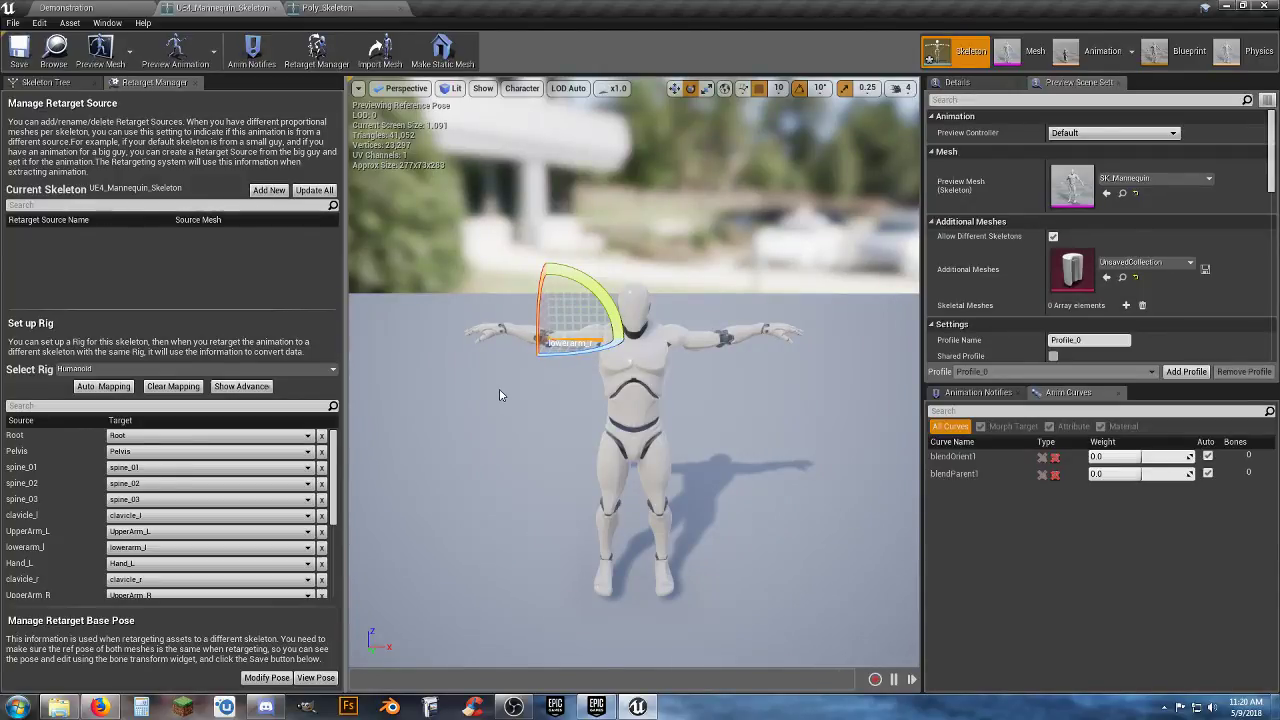
Set the mannequin's retarget base pose from the current pose, save the skeleton and close both skeleton editors
{"action": "left_click", "coordinate": [267, 677]}
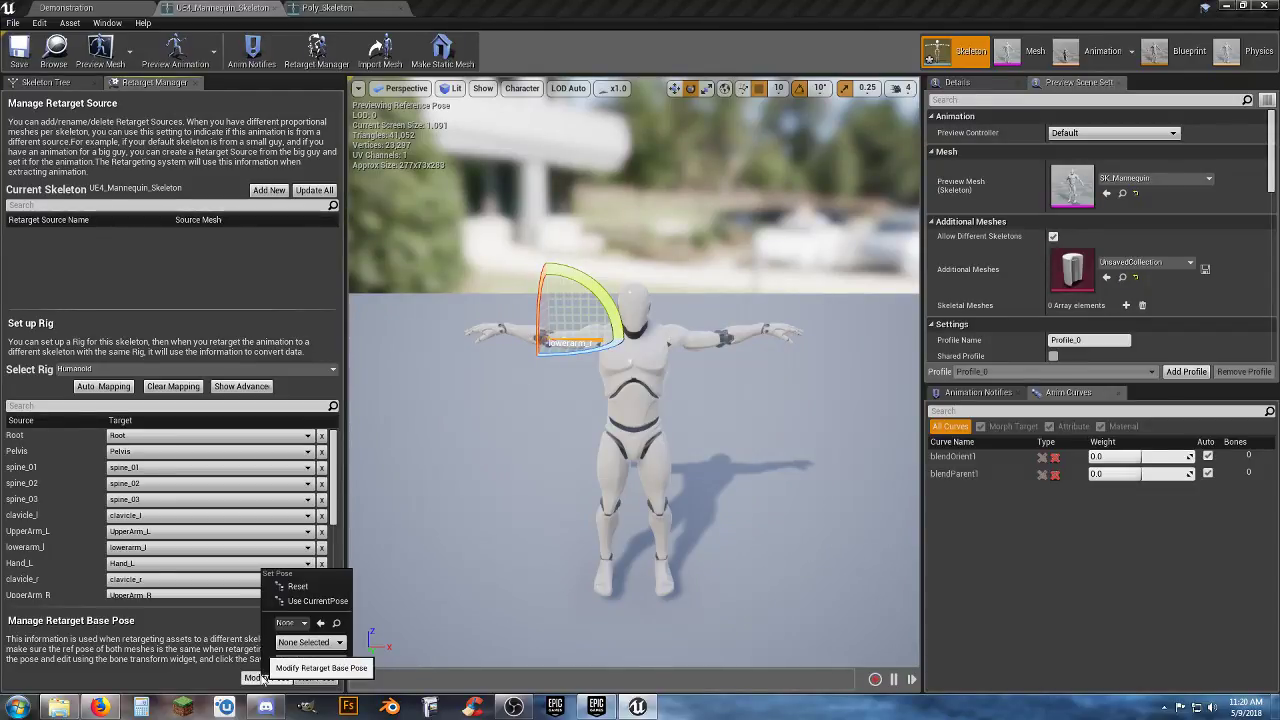
{"action": "left_click", "coordinate": [310, 601]}
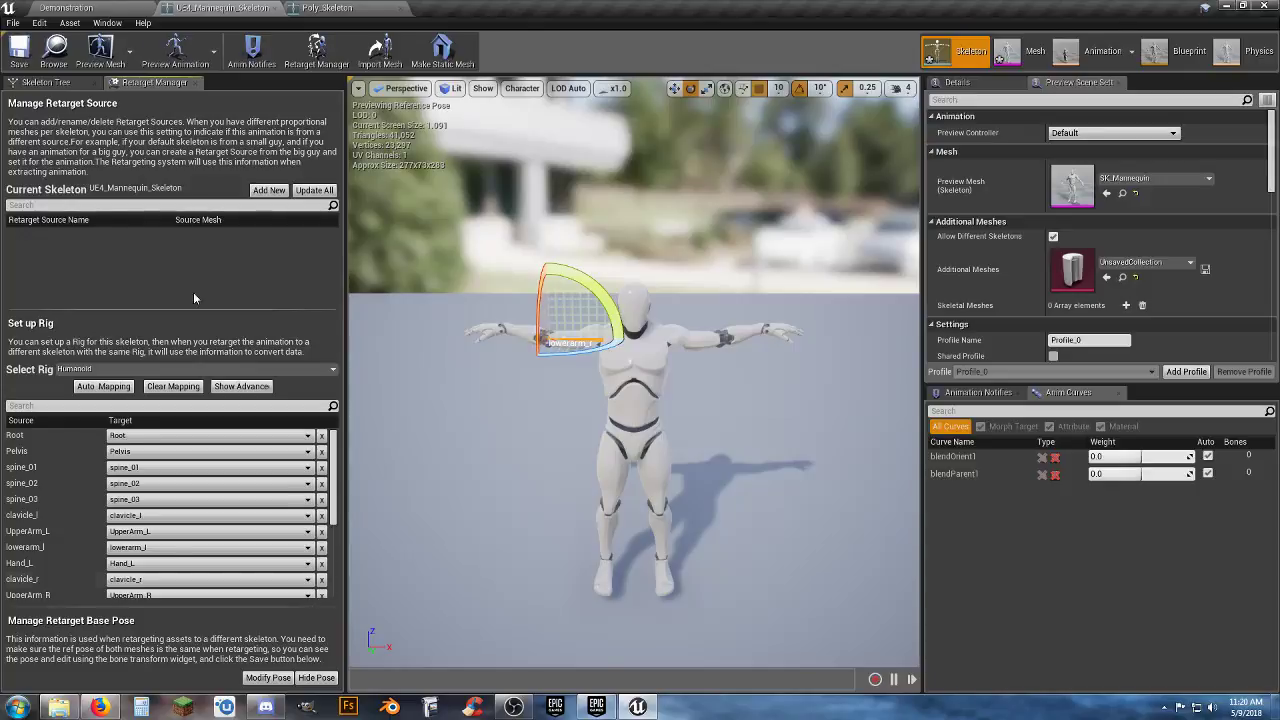
{"action": "left_click", "coordinate": [14, 50]}
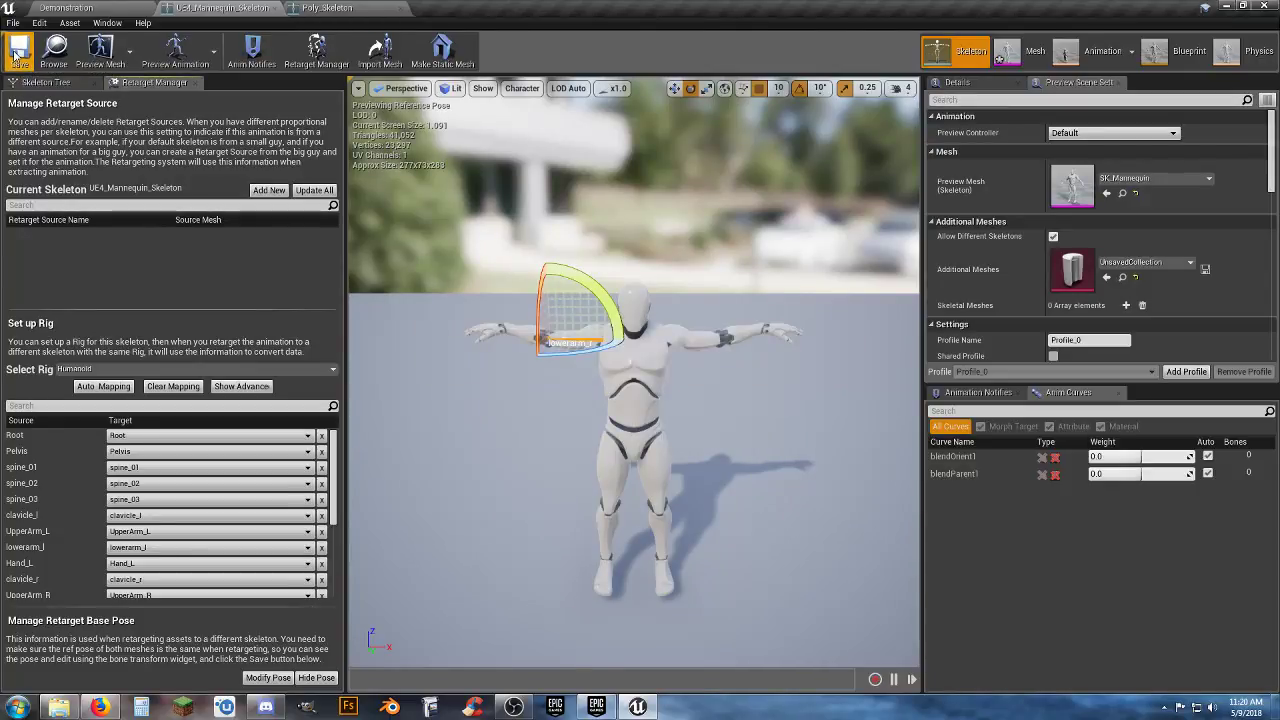
{"action": "left_click", "coordinate": [273, 8]}
{"action": "left_click", "coordinate": [273, 8]}
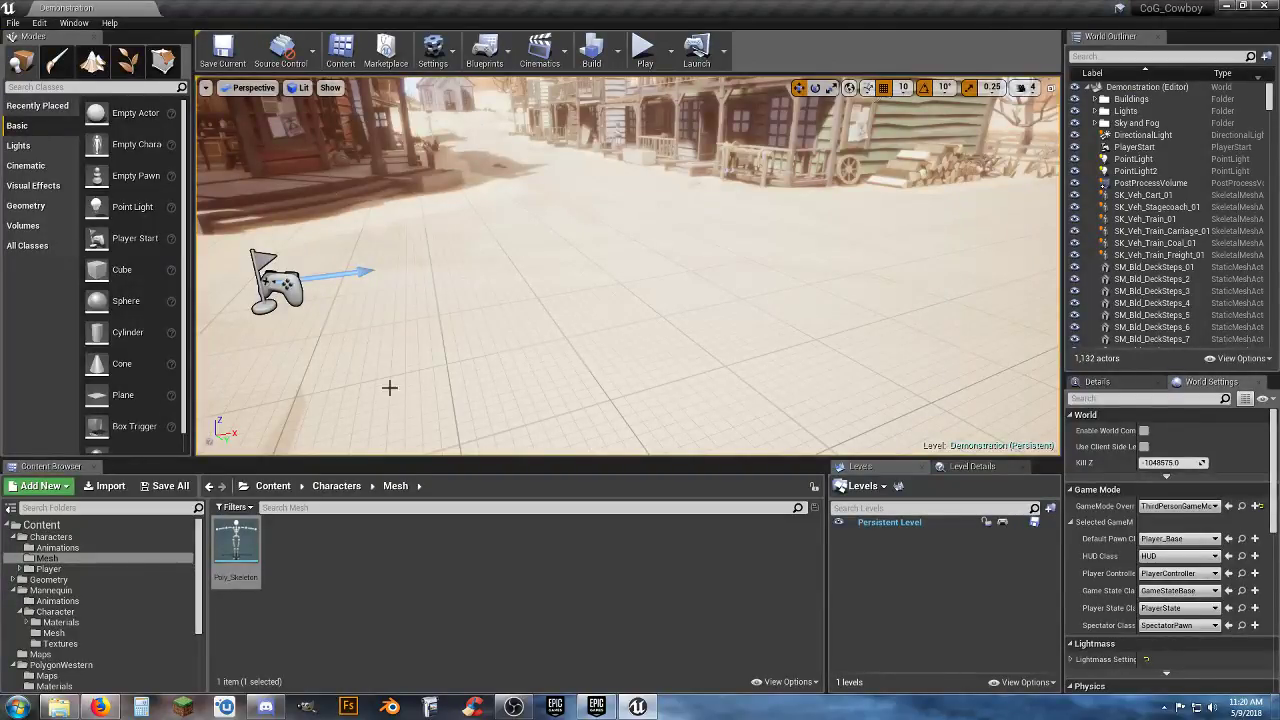
{"action": "left_click", "coordinate": [404, 586]}
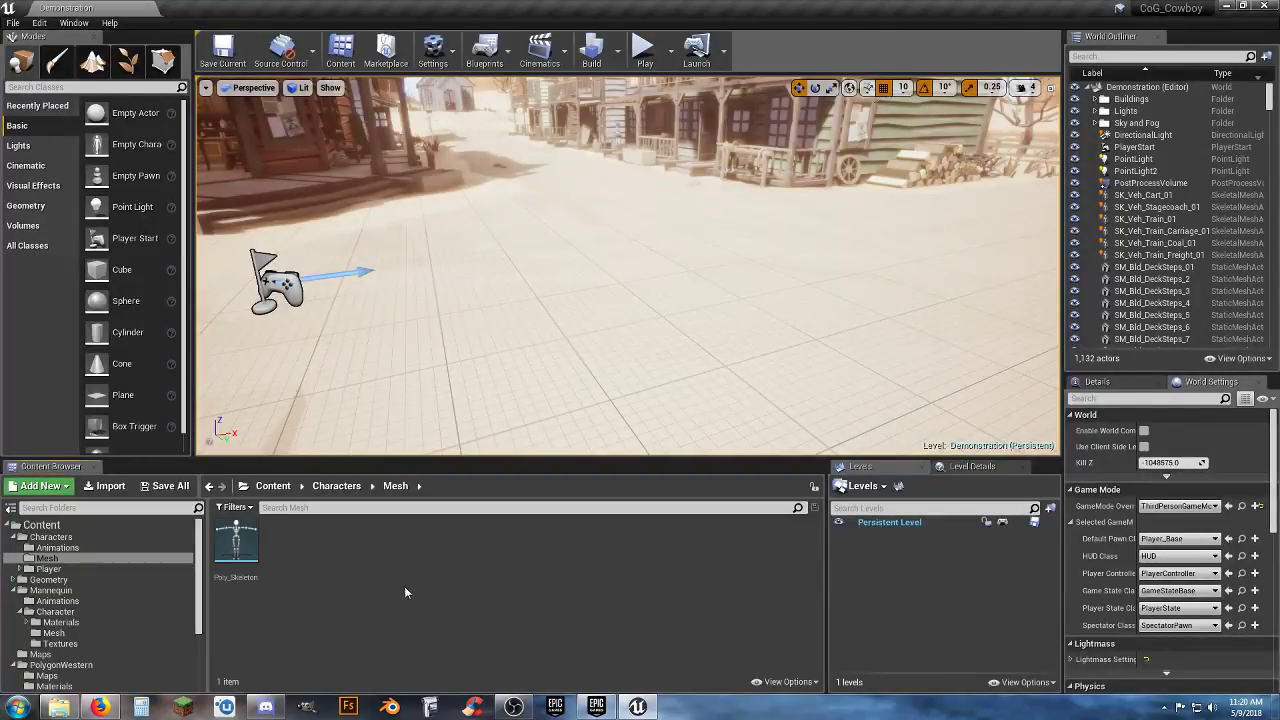
Start duplicating and retargeting ThirdPerson_AnimBP from Mannequin/Animations, with Poly_Skeleton as the target skeleton
{"action": "left_click", "coordinate": [58, 600]}
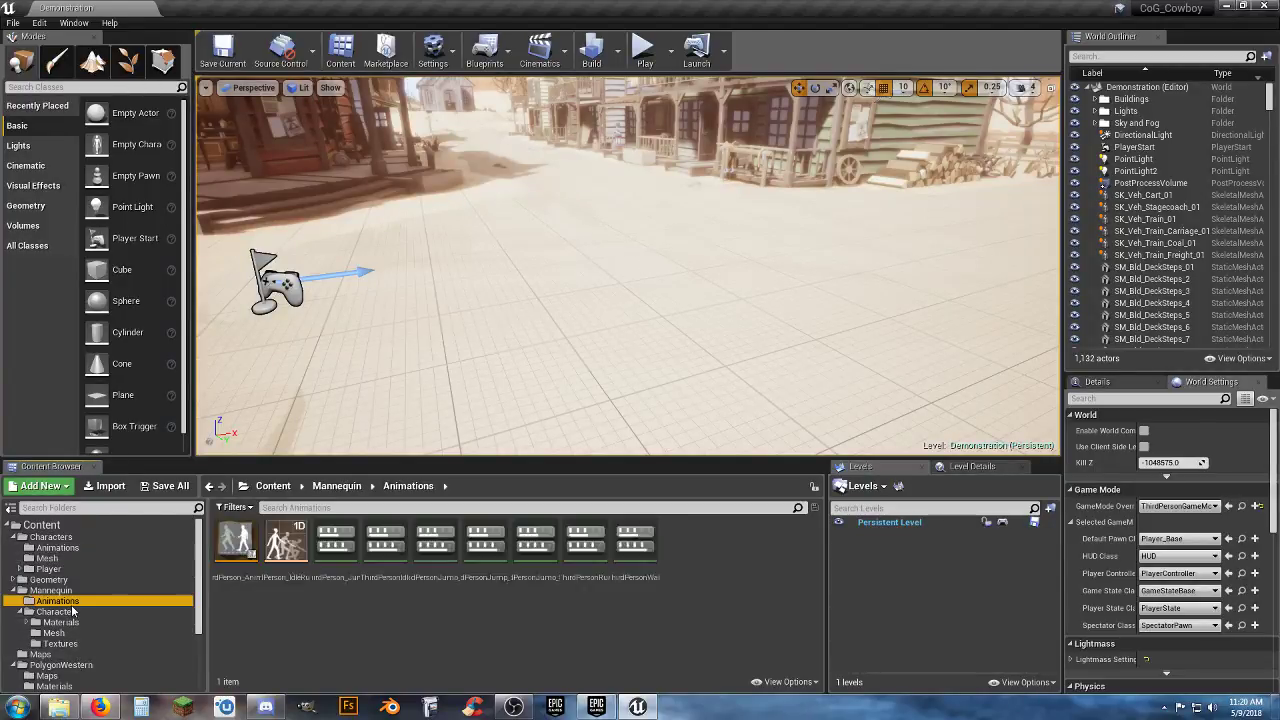
{"action": "left_click", "coordinate": [236, 545]}
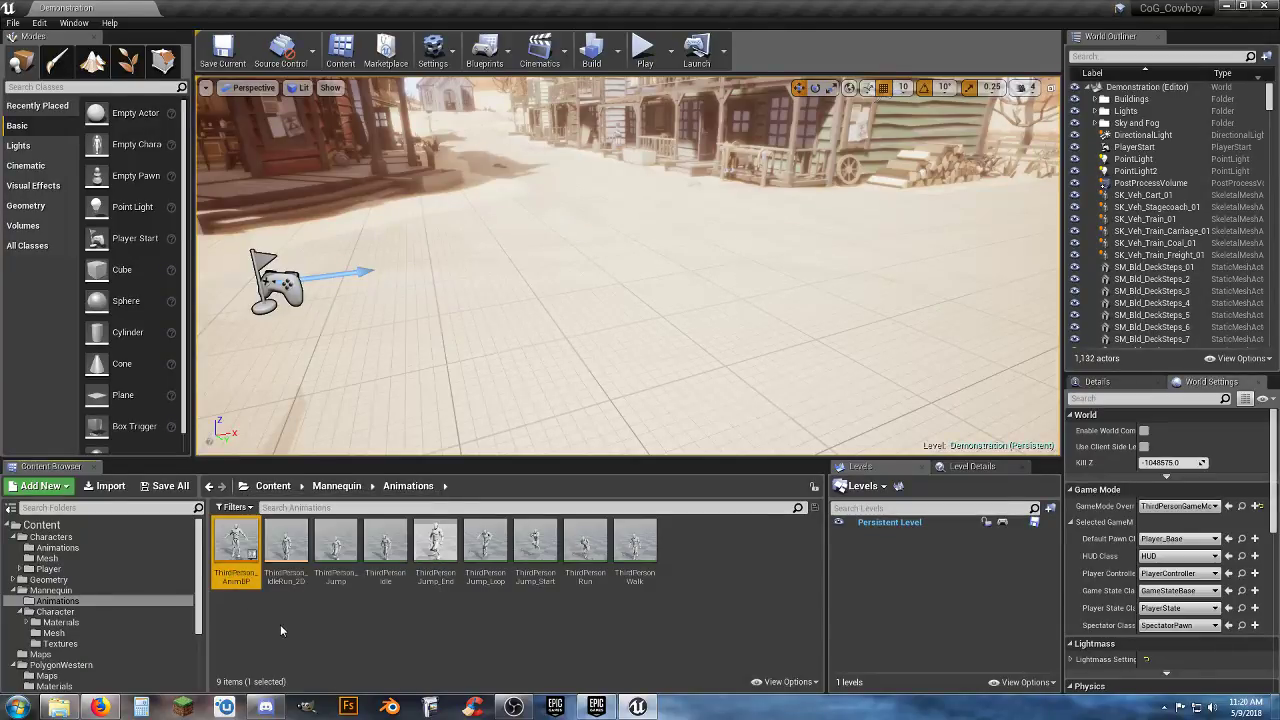
{"action": "right_click", "coordinate": [246, 590]}
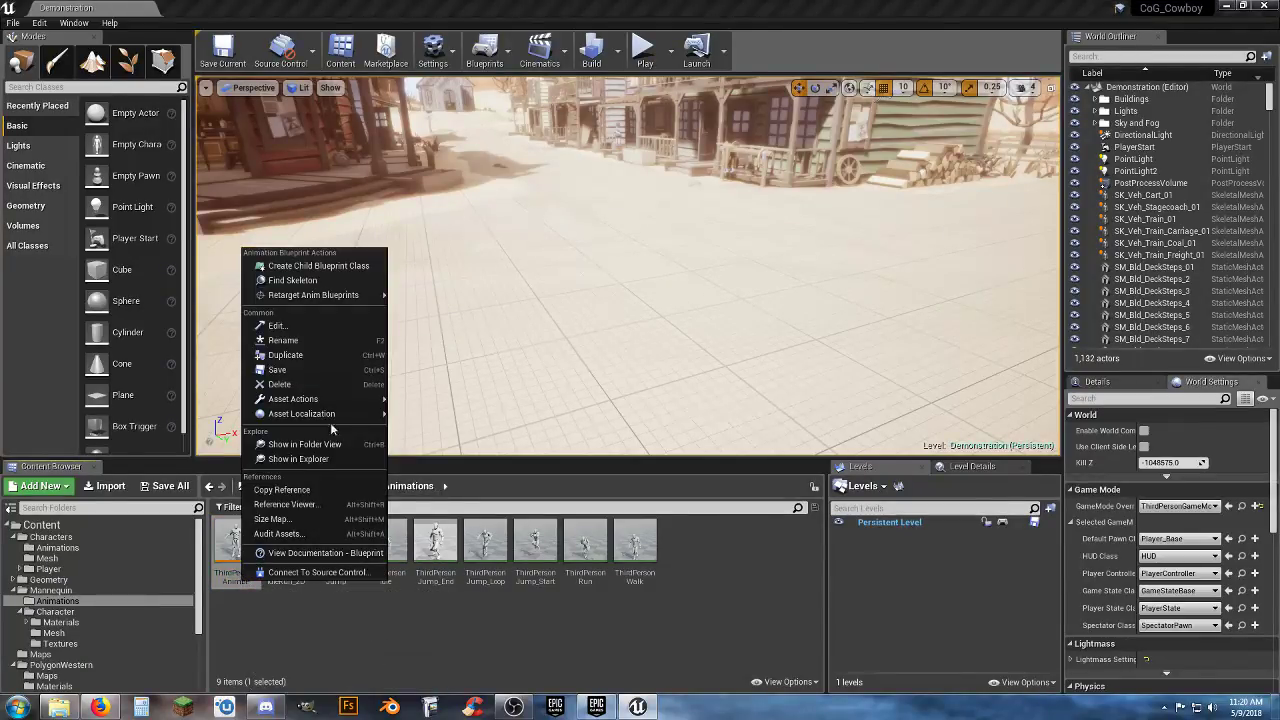
{"action": "mouse_move", "coordinate": [353, 300]}
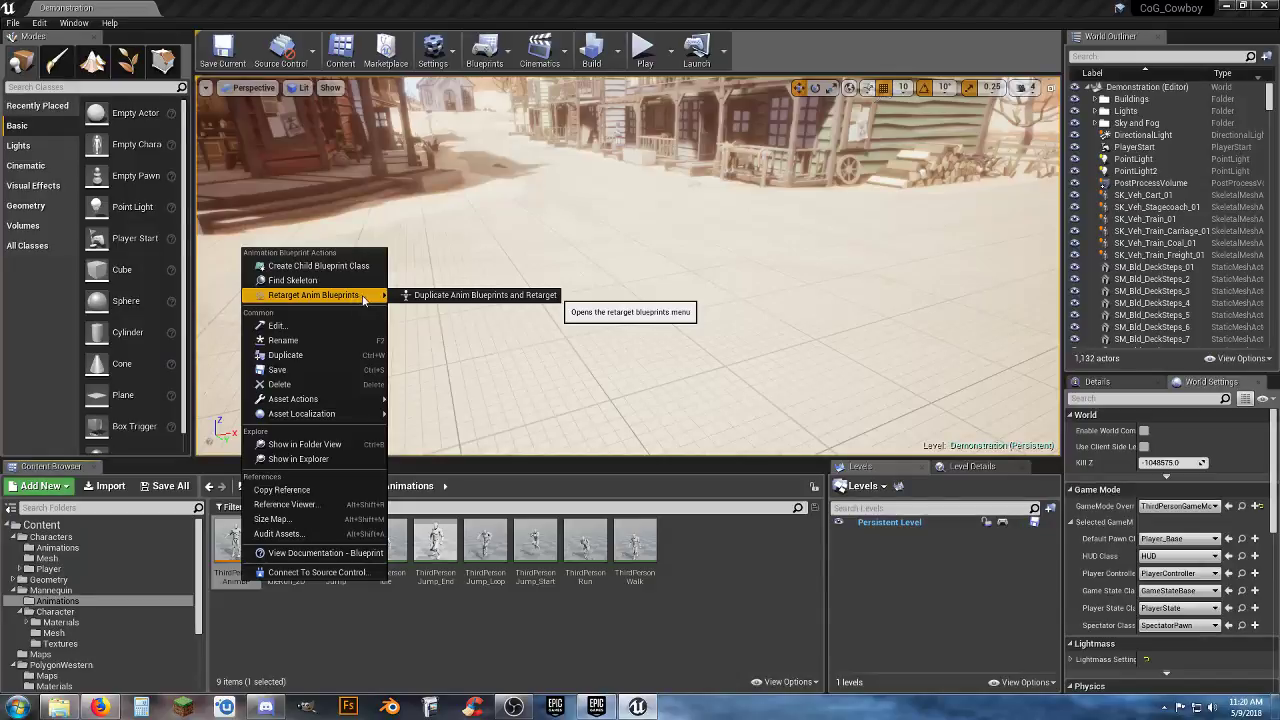
{"action": "left_click", "coordinate": [514, 300]}
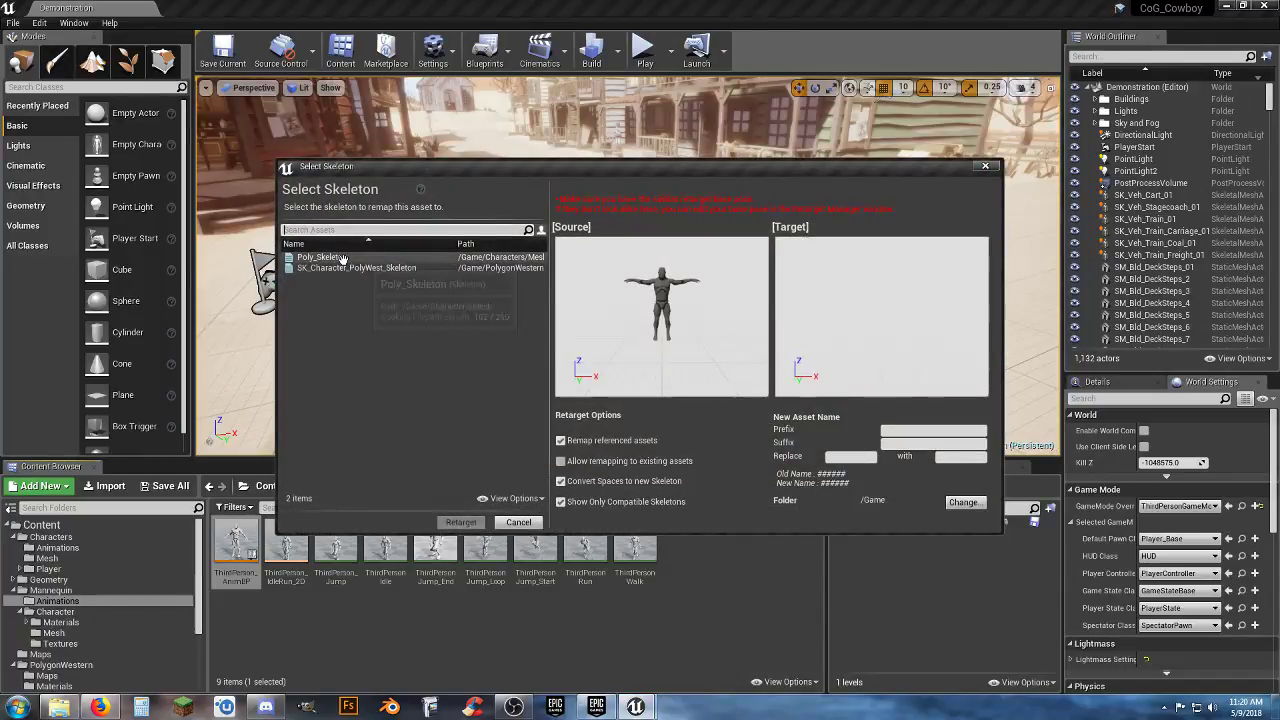
{"action": "left_click", "coordinate": [360, 257]}
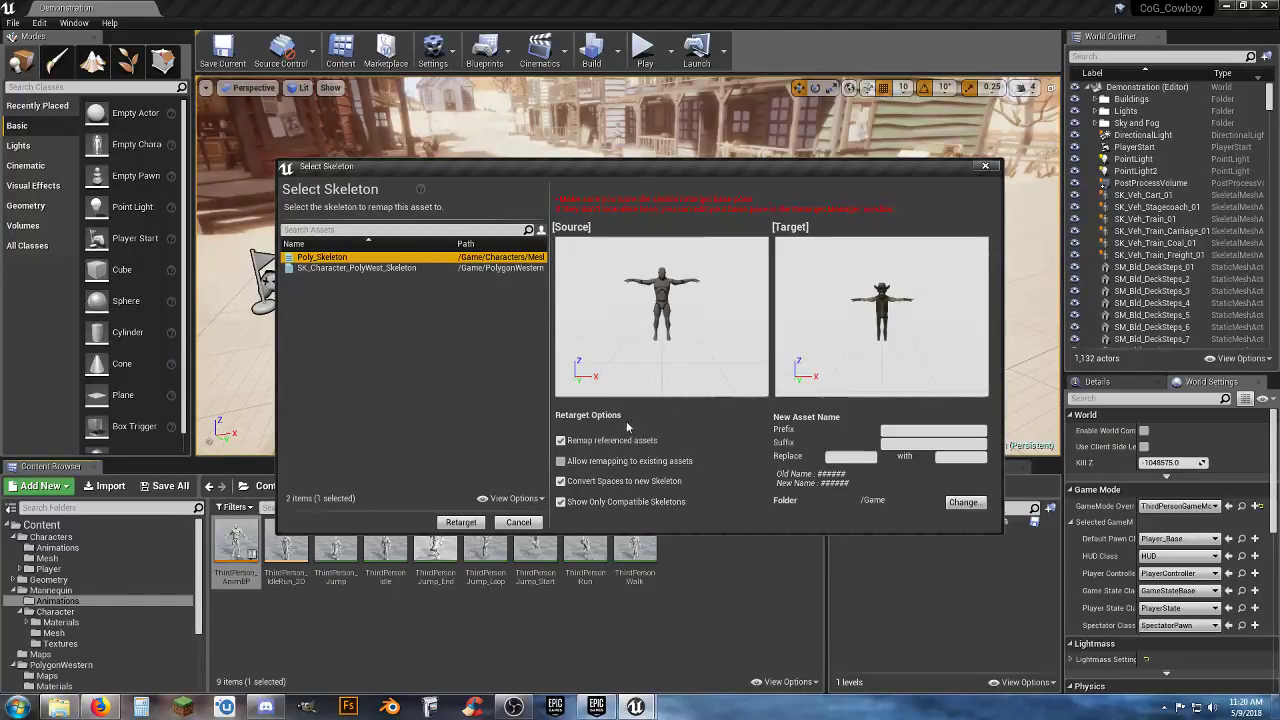
Set the destination folder for the retargeted assets to Characters/Animations
{"action": "left_click", "coordinate": [947, 503]}
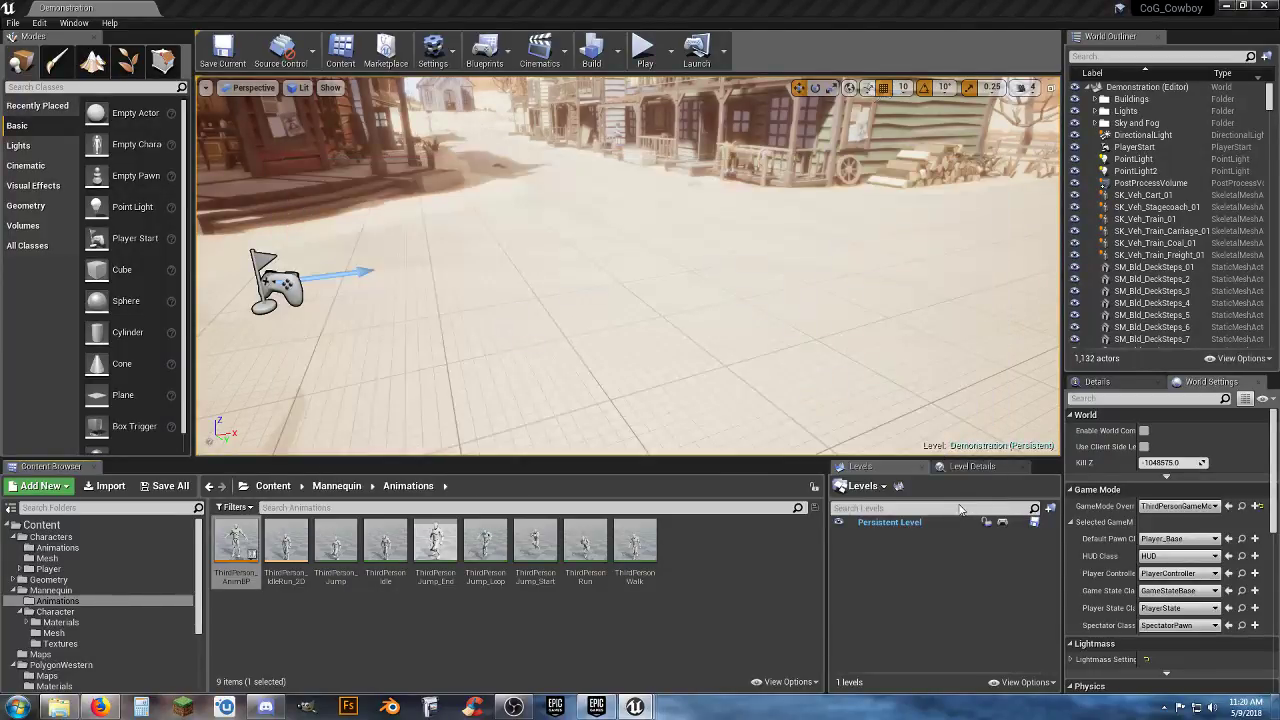
{"action": "left_click", "coordinate": [504, 262]}
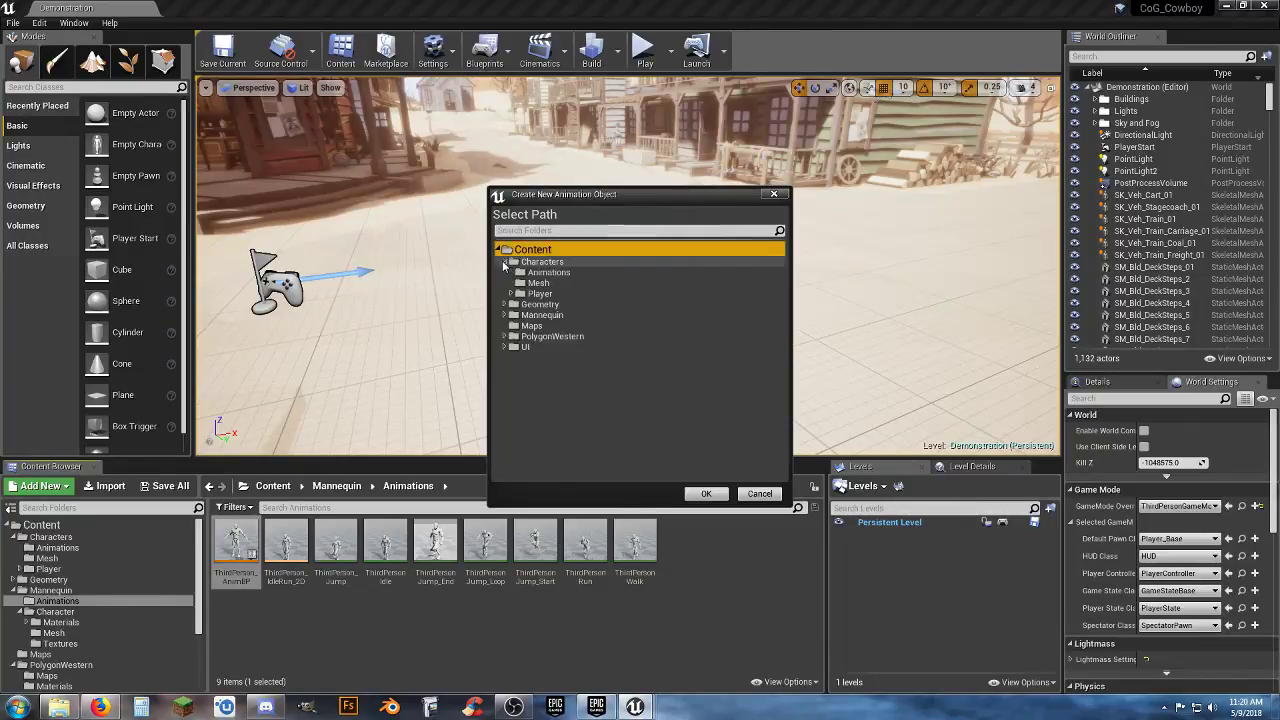
{"action": "left_click", "coordinate": [548, 272]}
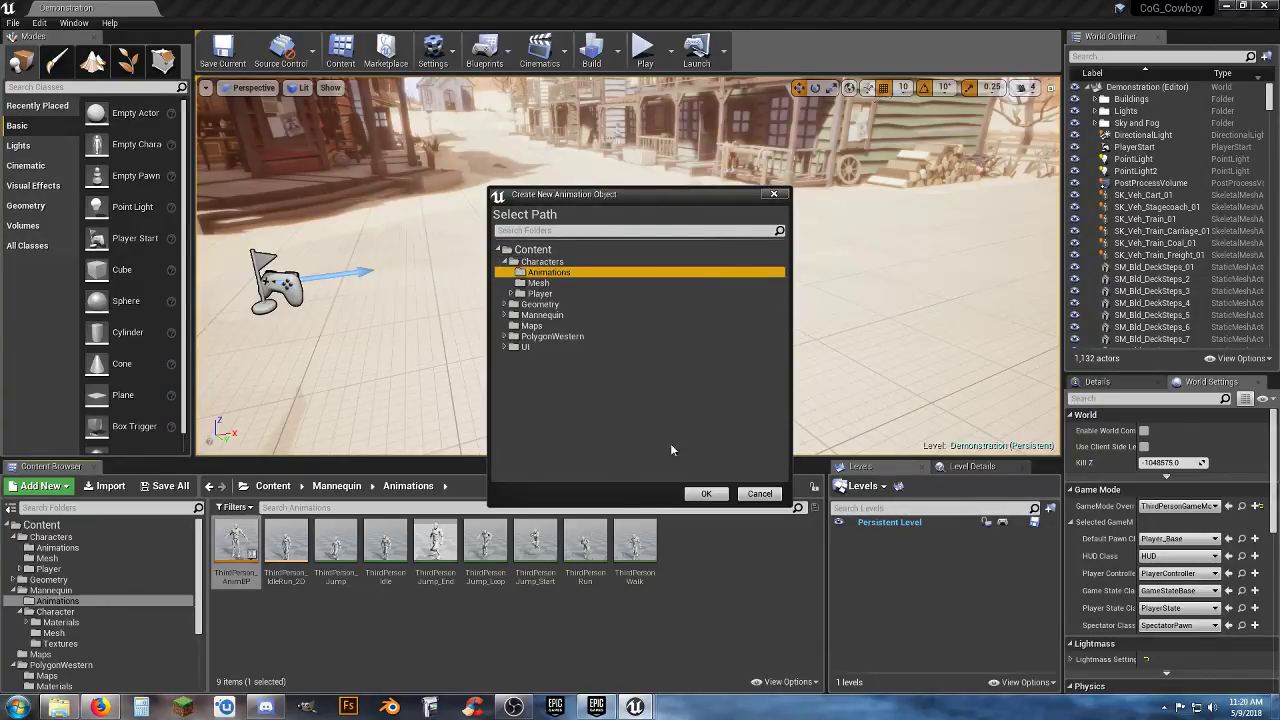
{"action": "left_click", "coordinate": [705, 494]}
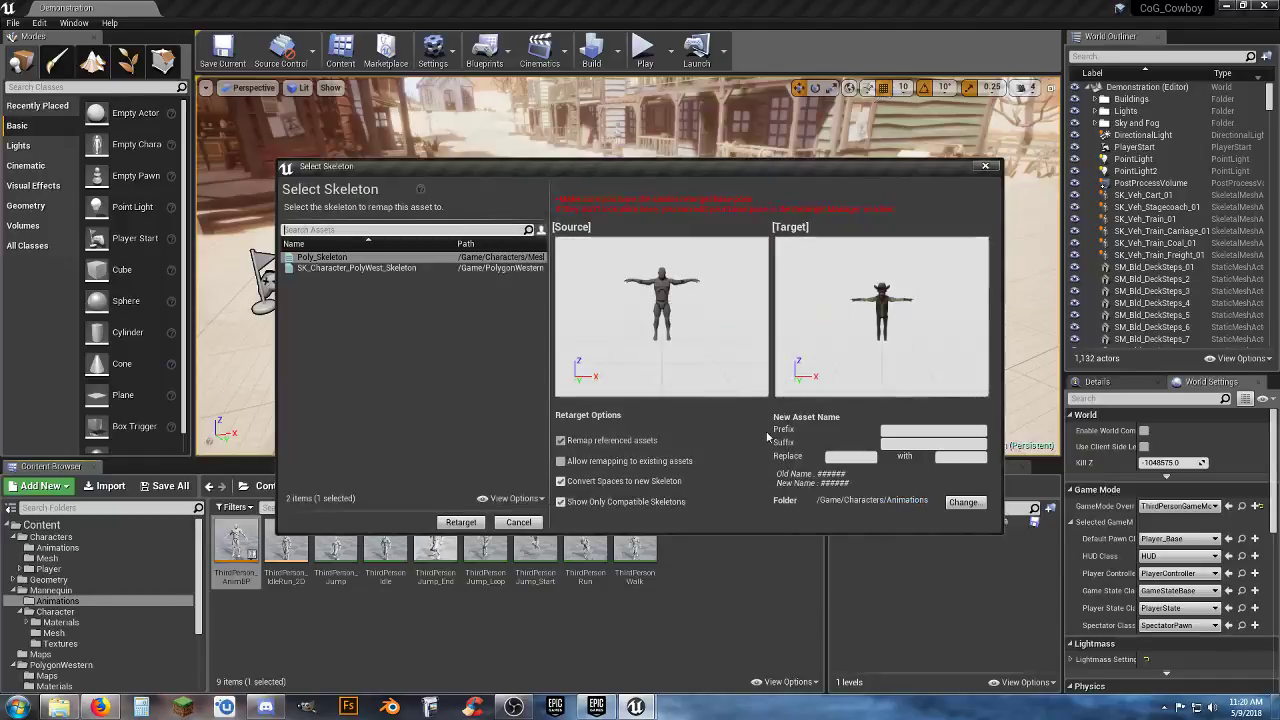
Replace ThirdPerson_ with Poly_ in the new asset names and run the retarget
{"action": "left_click", "coordinate": [844, 457]}
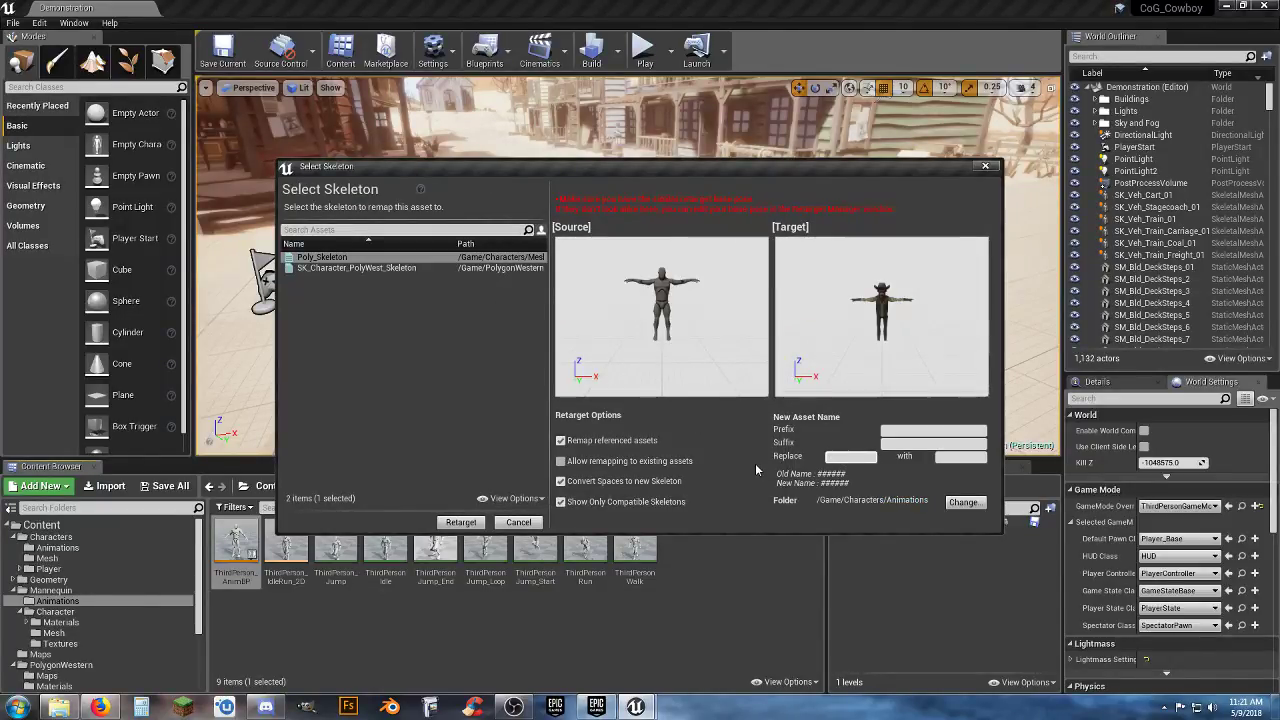
{"action": "type", "text": "ThirdPers"}
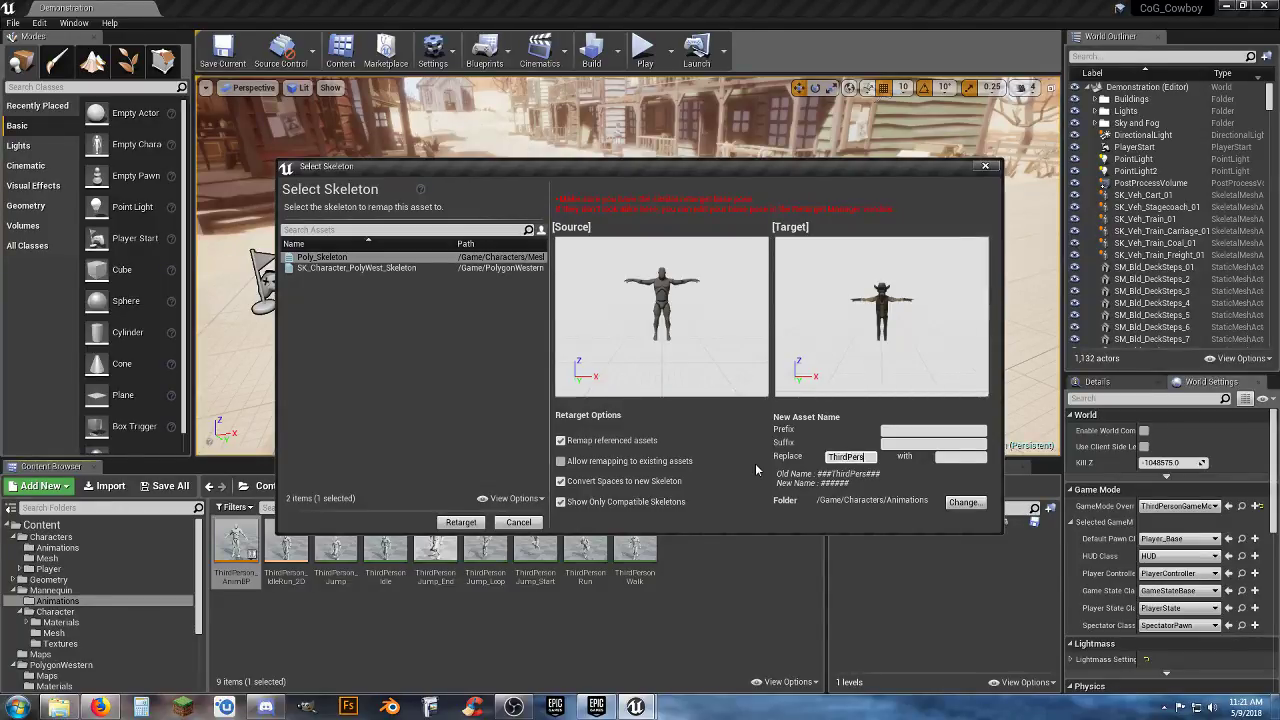
{"action": "type", "text": "on_"}
{"action": "key", "text": "Tab"}
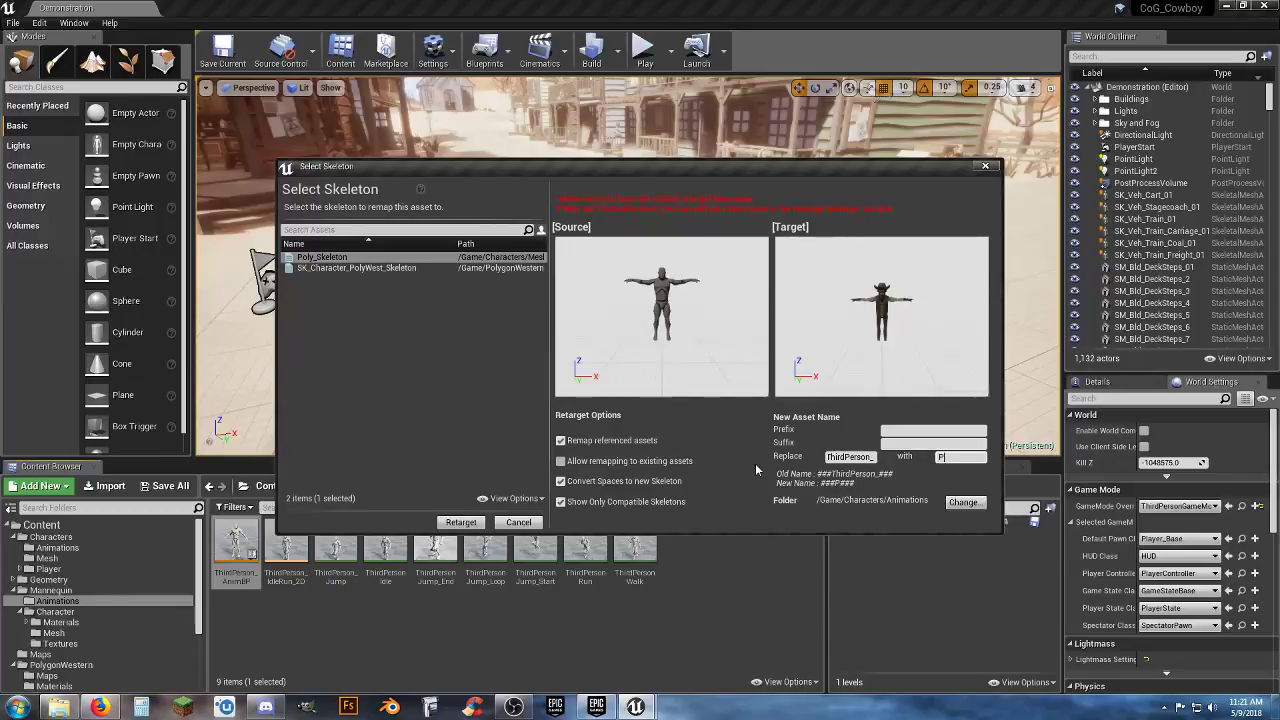
{"action": "type", "text": "Poly_"}
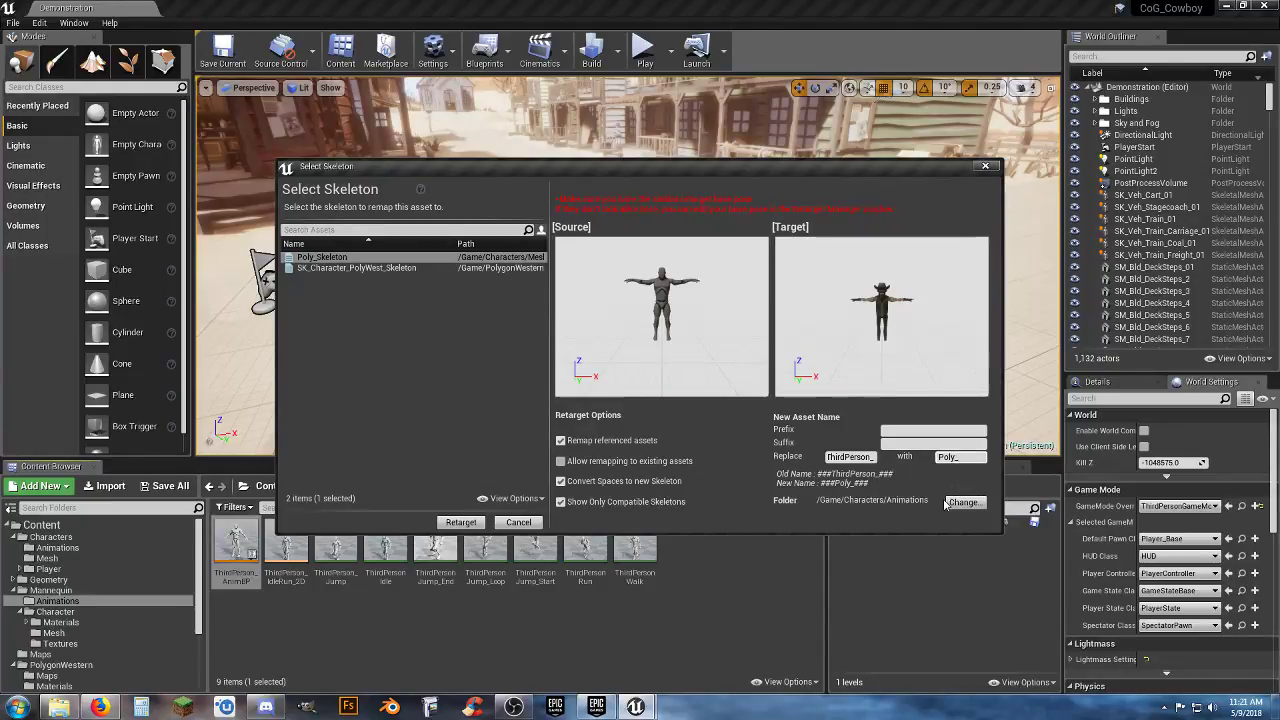
{"action": "left_click", "coordinate": [469, 523]}
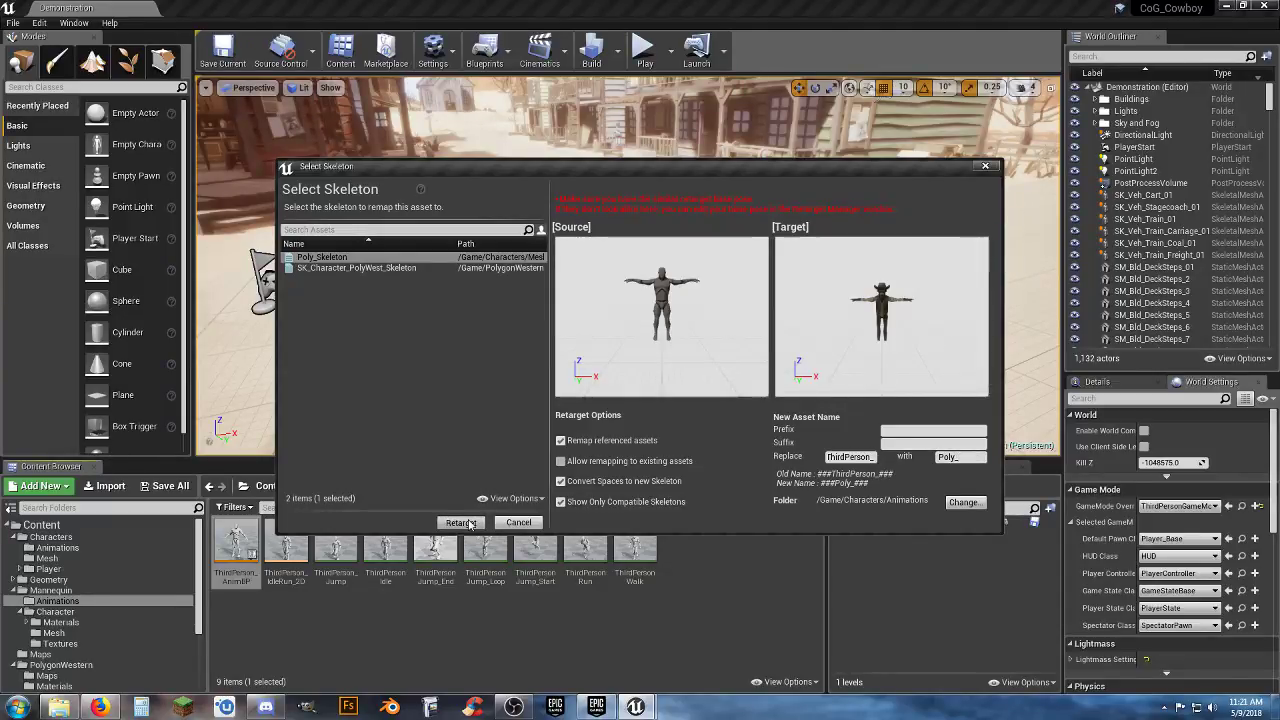
Save all modified content, including the retargeted animation assets and SK_Mannequin
{"action": "left_click", "coordinate": [661, 578]}
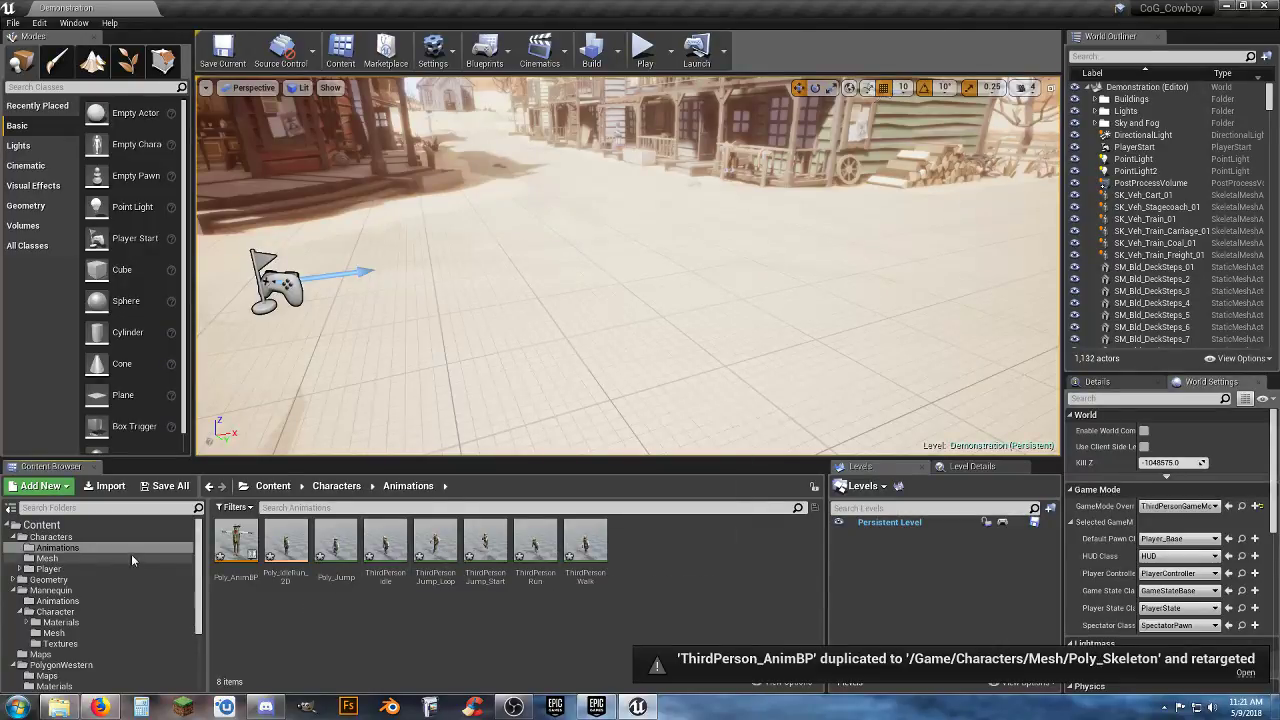
{"action": "left_click", "coordinate": [163, 486]}
{"action": "left_click", "coordinate": [745, 476]}
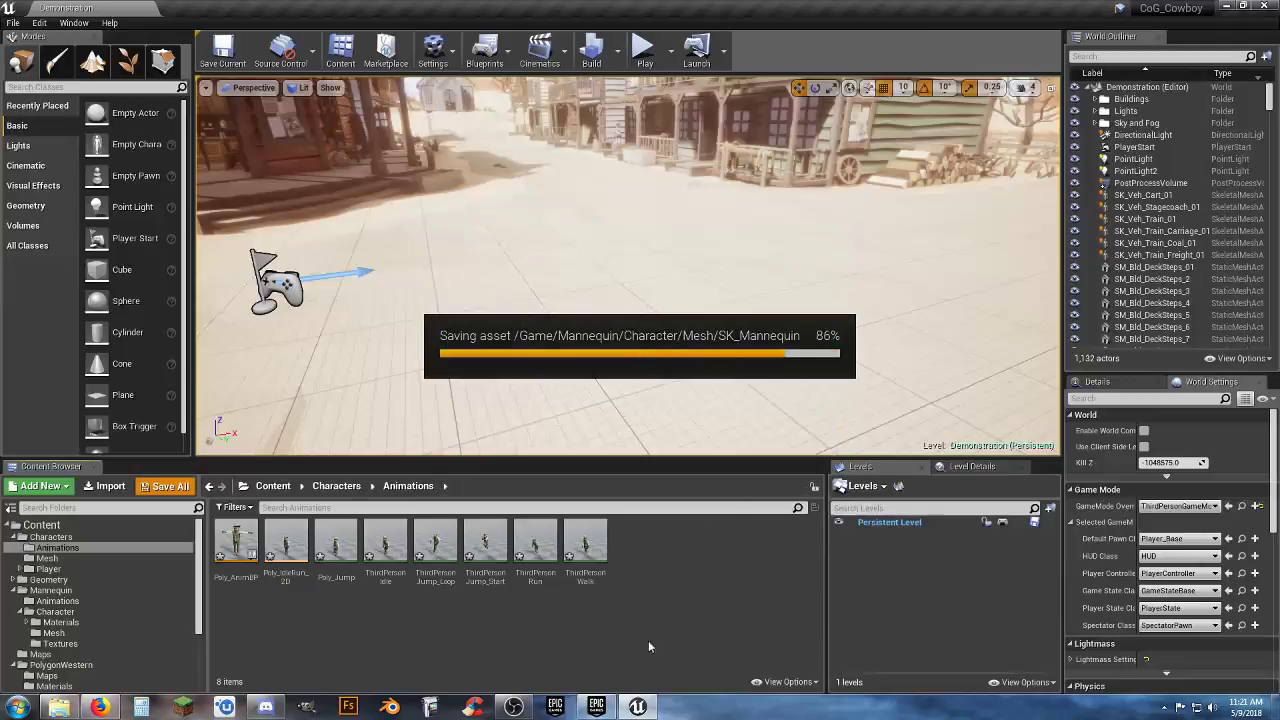
Open the ThirdPersonWalk animation, set its timeline to frame 0 and select the Thigh_R bone on the character
{"action": "double_click", "coordinate": [603, 557]}
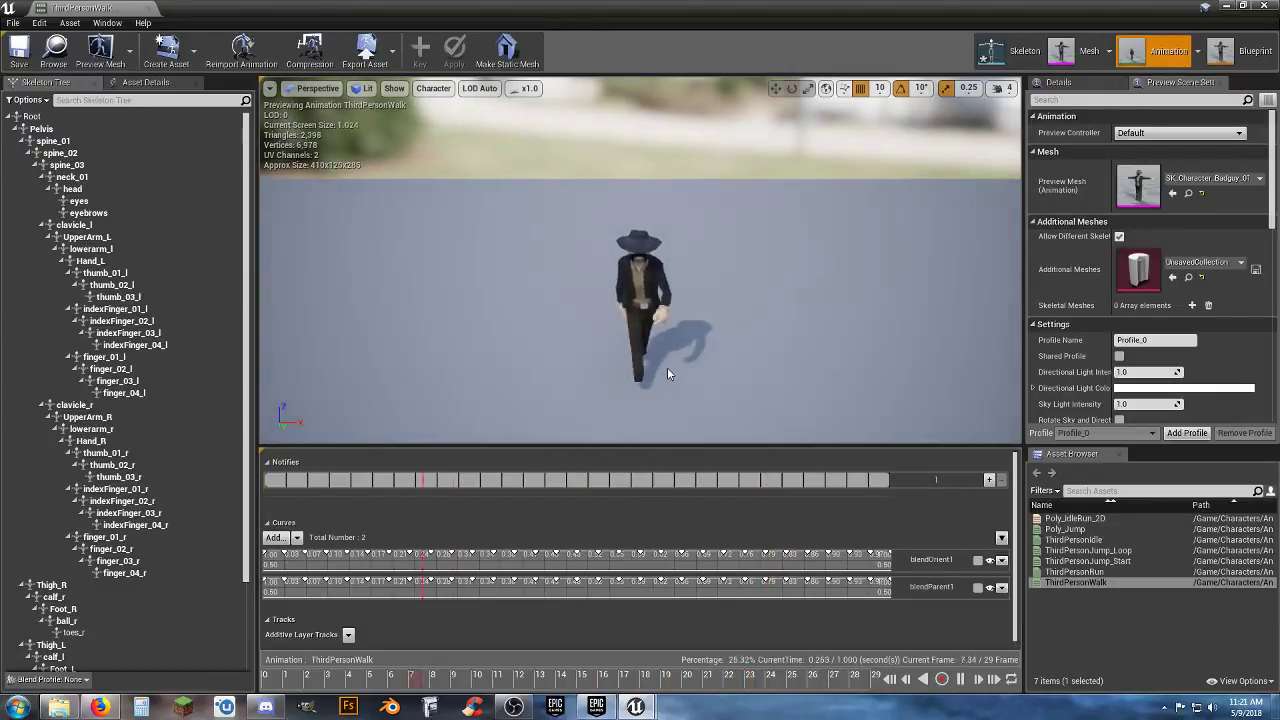
{"action": "scroll", "coordinate": [667, 367], "scroll_direction": "up", "scroll_amount": 3}
{"action": "right_click_drag", "start_coordinate": [674, 373], "coordinate": [672, 408]}
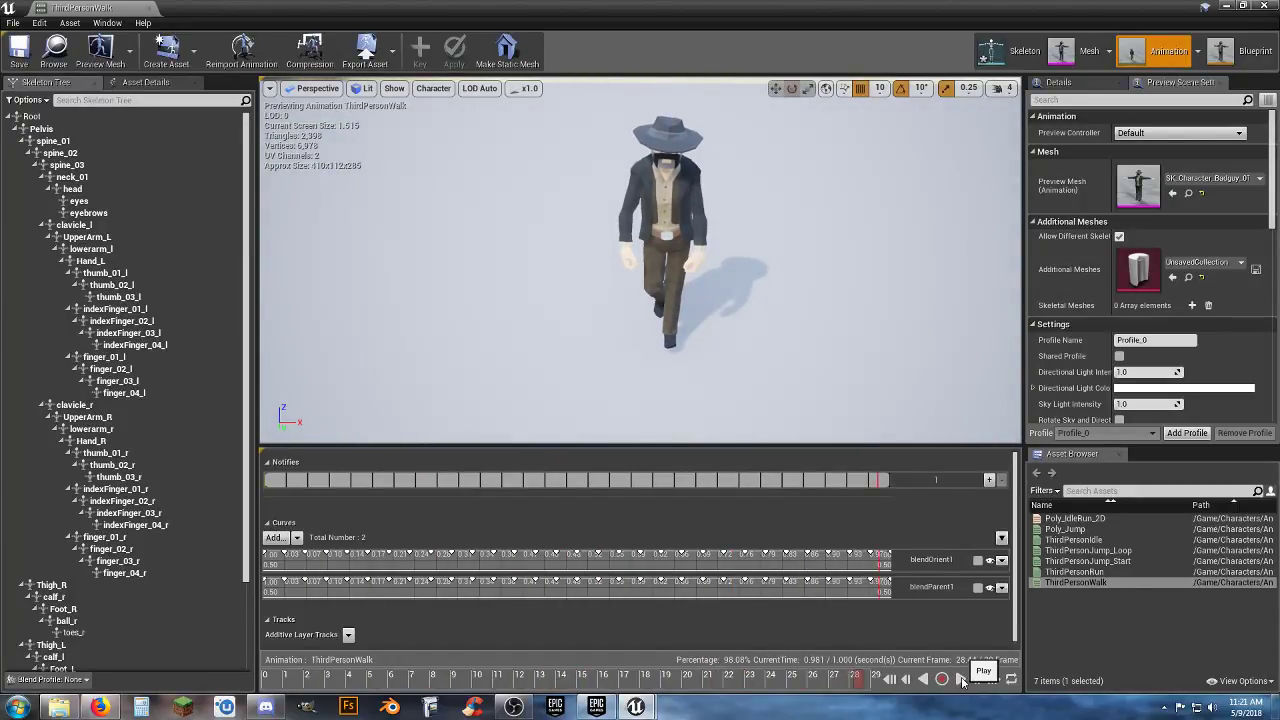
{"action": "left_click_drag", "start_coordinate": [859, 685], "coordinate": [265, 683]}
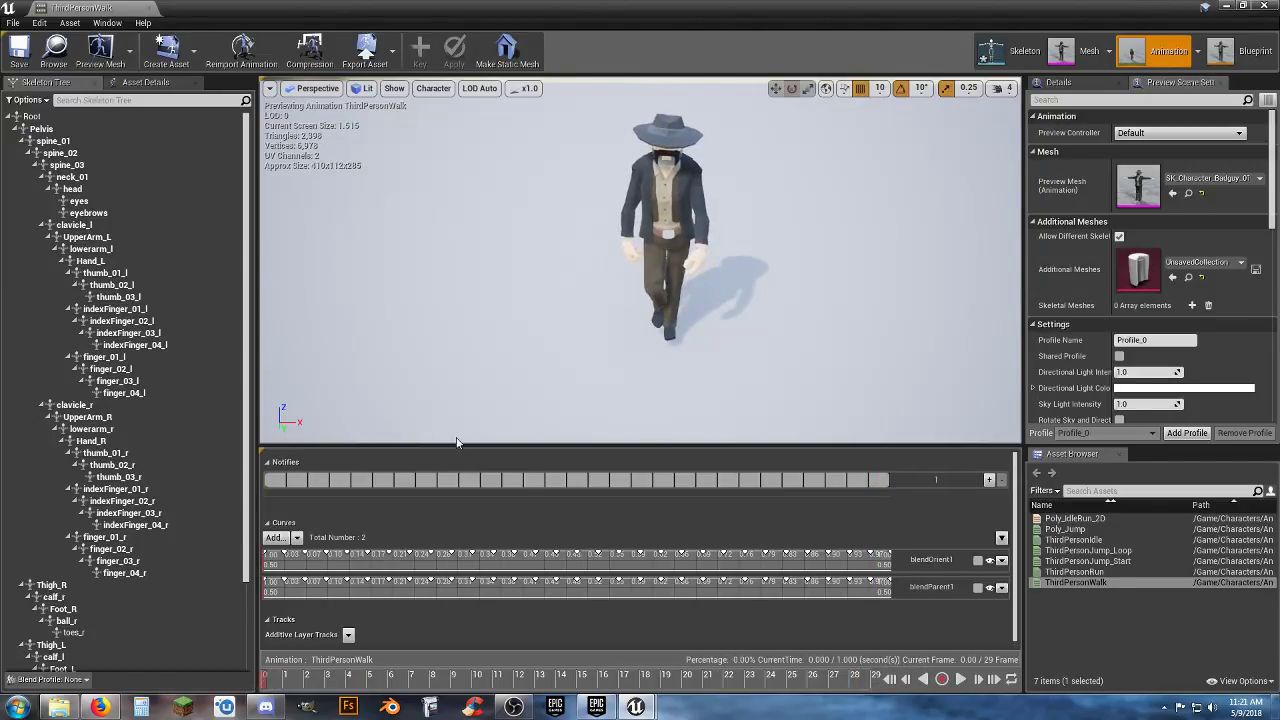
{"action": "right_click_drag", "start_coordinate": [646, 366], "coordinate": [643, 302]}
{"action": "key", "text": "w"}
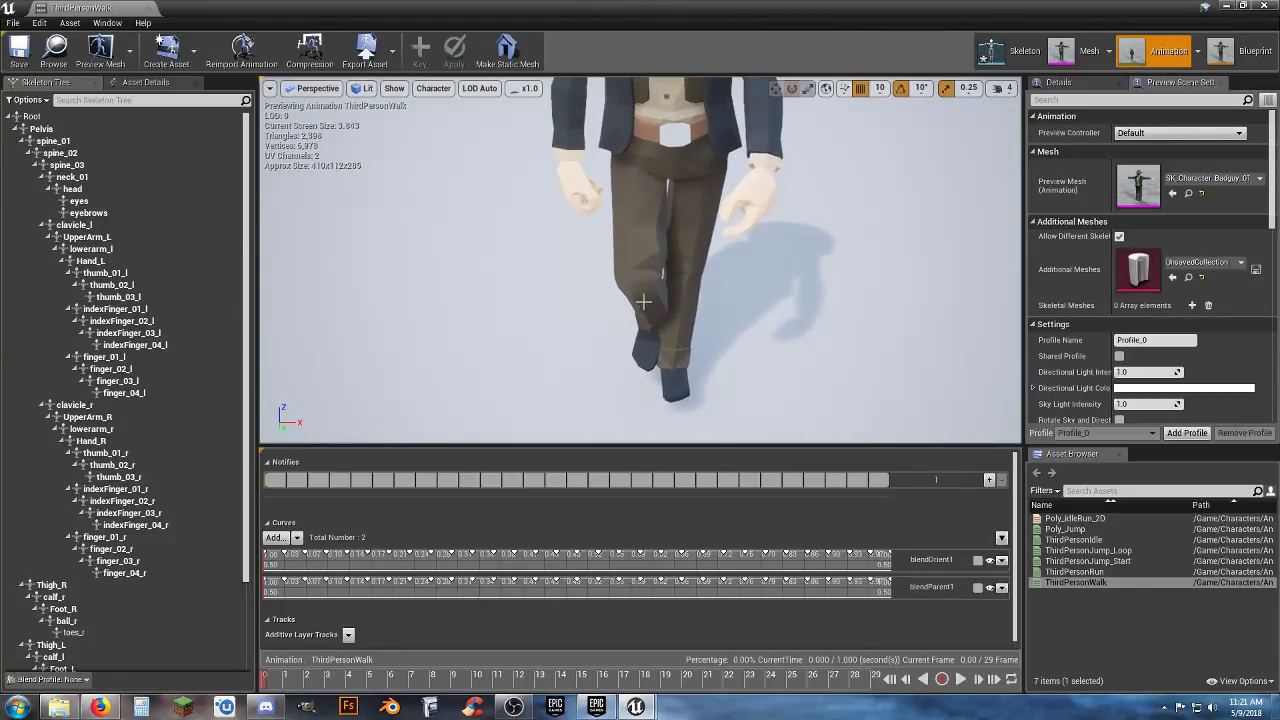
{"action": "left_click", "coordinate": [632, 225]}
{"action": "right_click_drag", "start_coordinate": [646, 252], "coordinate": [646, 225]}
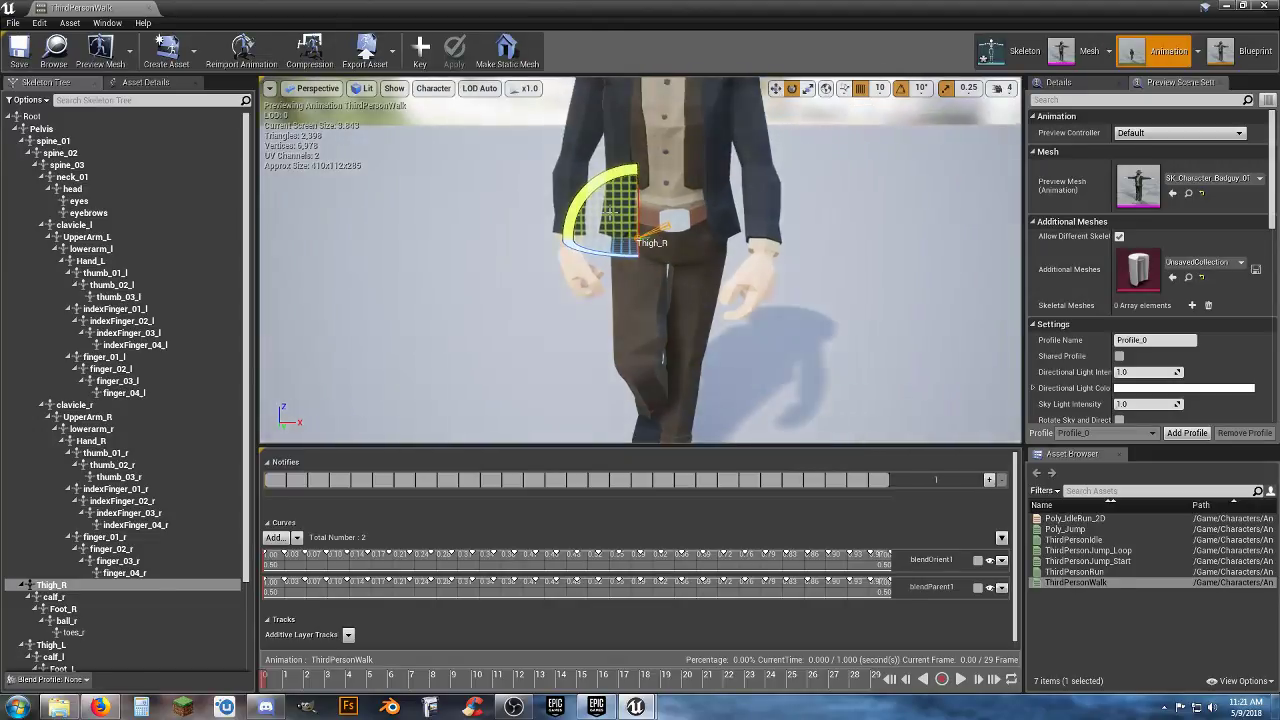
Try rotating the Thigh_R bone outward at frame 0 of the walk animation, and undo the rotation
{"action": "left_click_drag", "start_coordinate": [591, 191], "coordinate": [591, 192]}
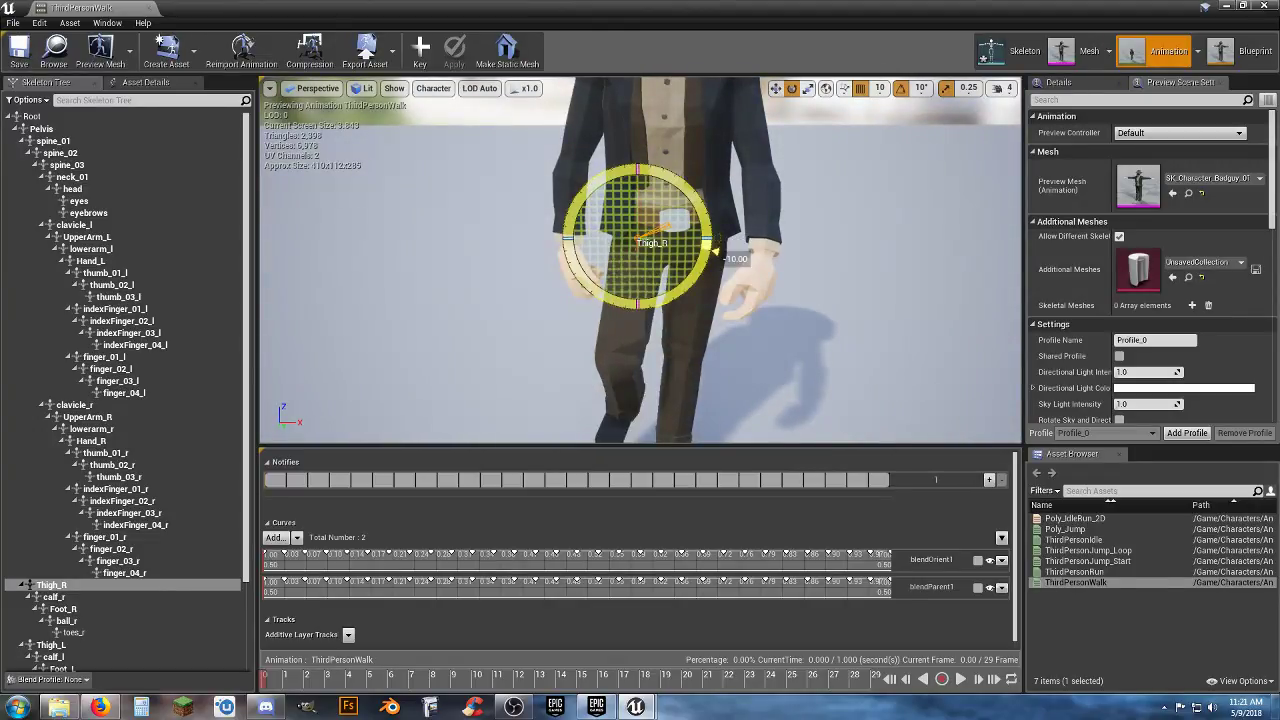
{"action": "left_click_drag", "start_coordinate": [591, 192], "coordinate": [591, 192]}
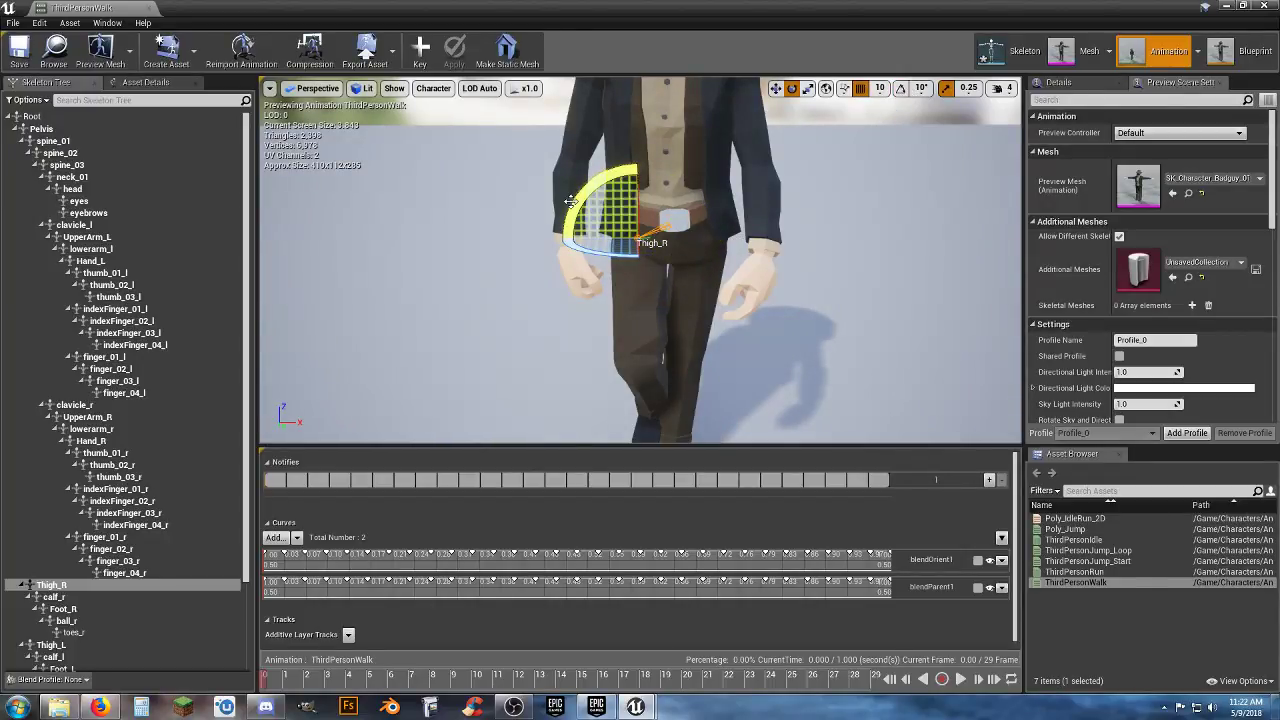
{"action": "left_click_drag", "start_coordinate": [580, 203], "coordinate": [580, 203]}
{"action": "scroll", "coordinate": [759, 310], "scroll_direction": "down", "scroll_amount": 3}
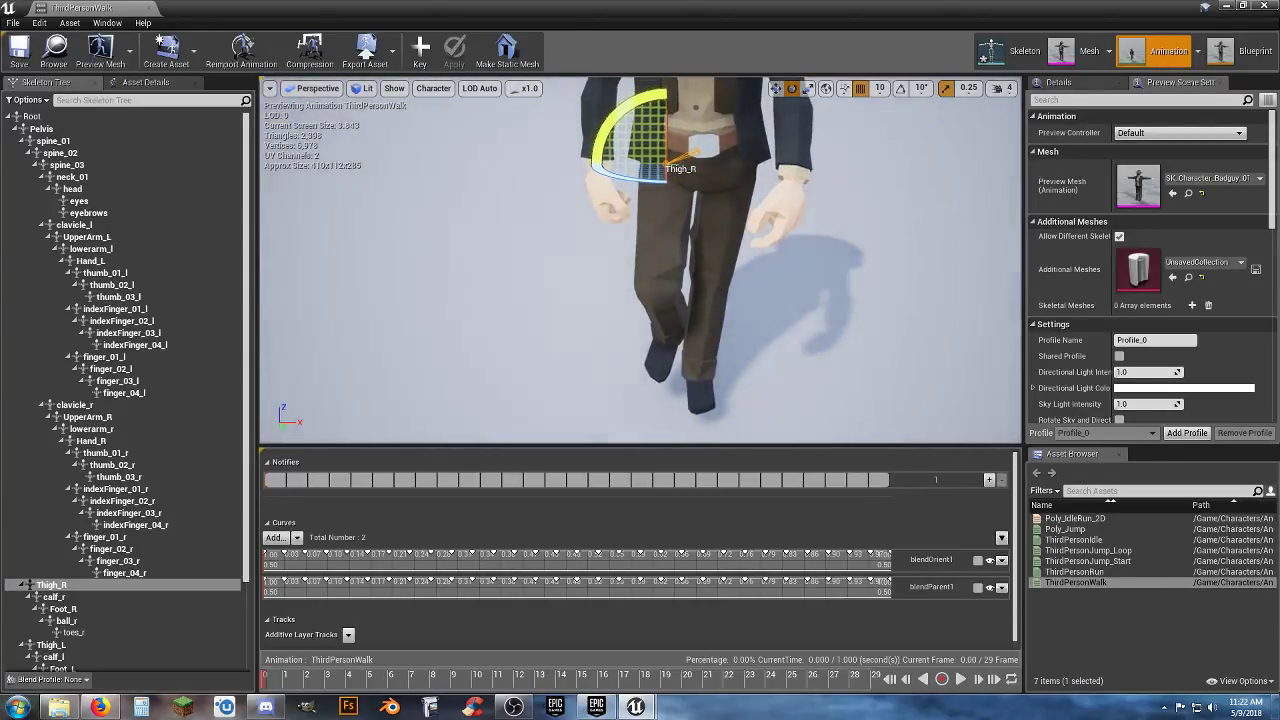
{"action": "scroll", "coordinate": [686, 285], "scroll_direction": "down", "scroll_amount": 3}
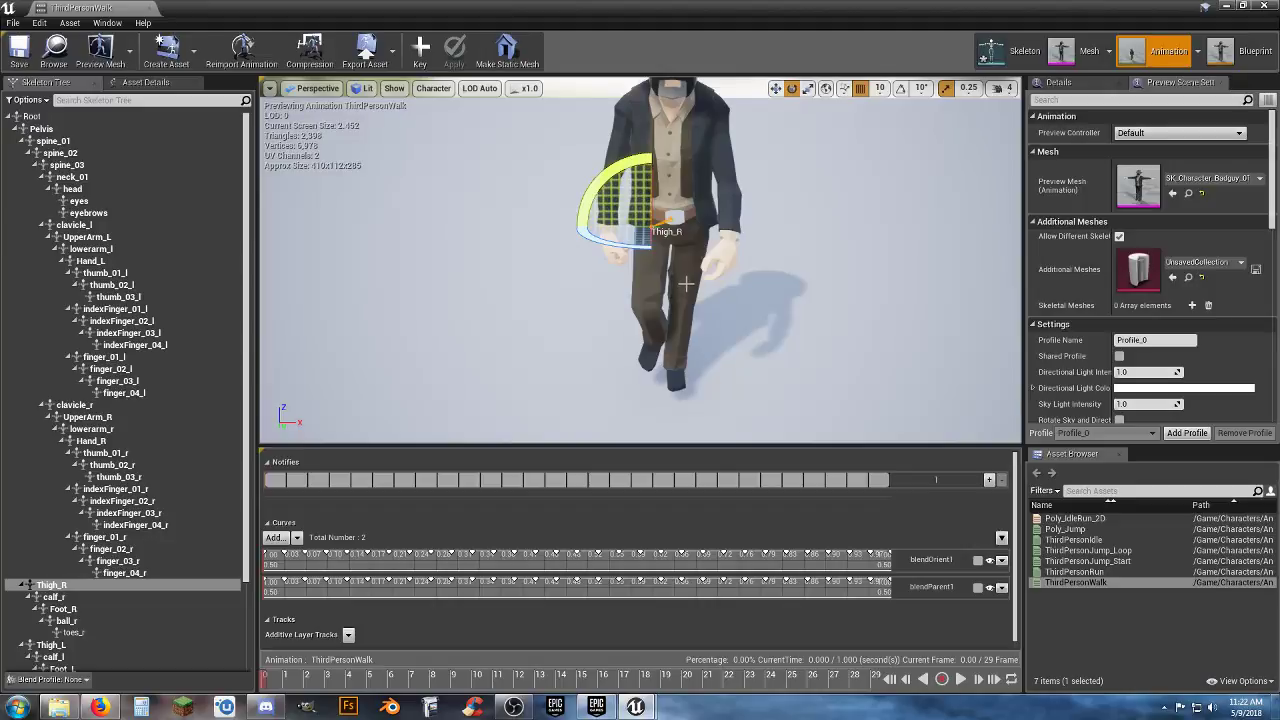
{"action": "key", "text": "ctrl+z"}
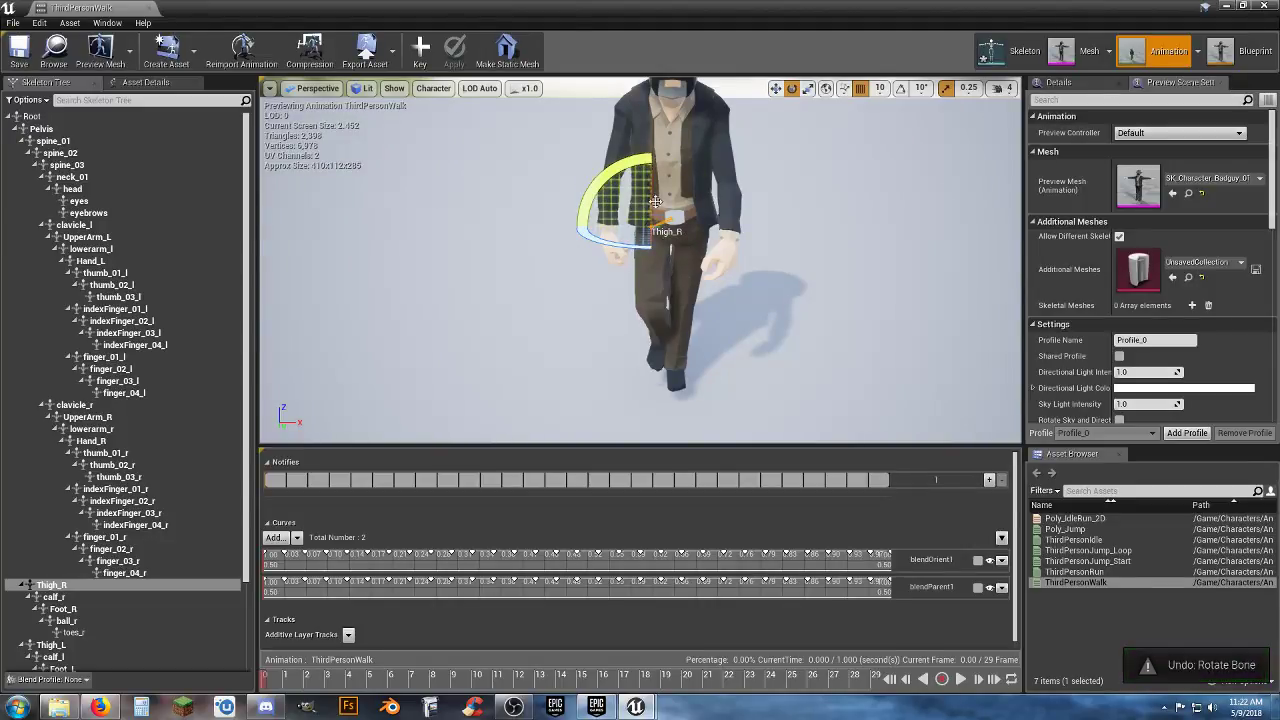
Spread the legs in the walk pose by rotating Thigh_R about -2.8° and Thigh_L about 2° outward
{"action": "left_click_drag", "start_coordinate": [620, 172], "coordinate": [730, 232]}
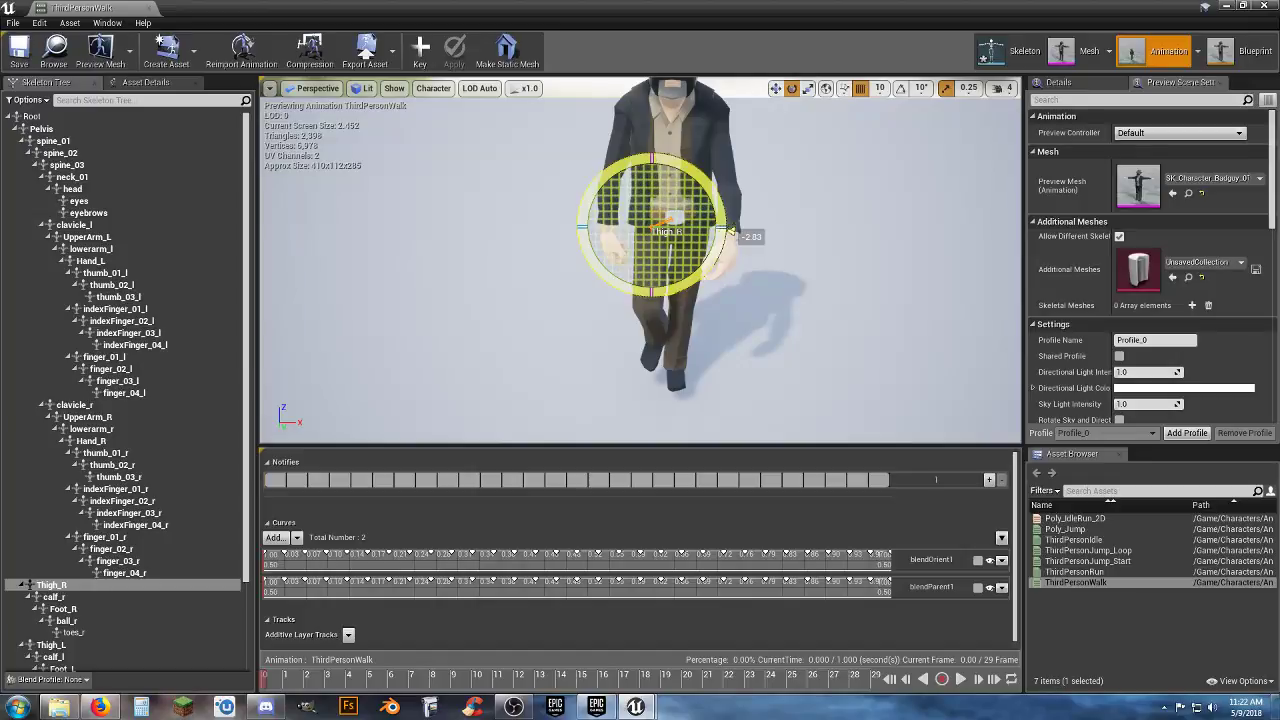
{"action": "left_click_drag", "start_coordinate": [731, 232], "coordinate": [731, 232]}
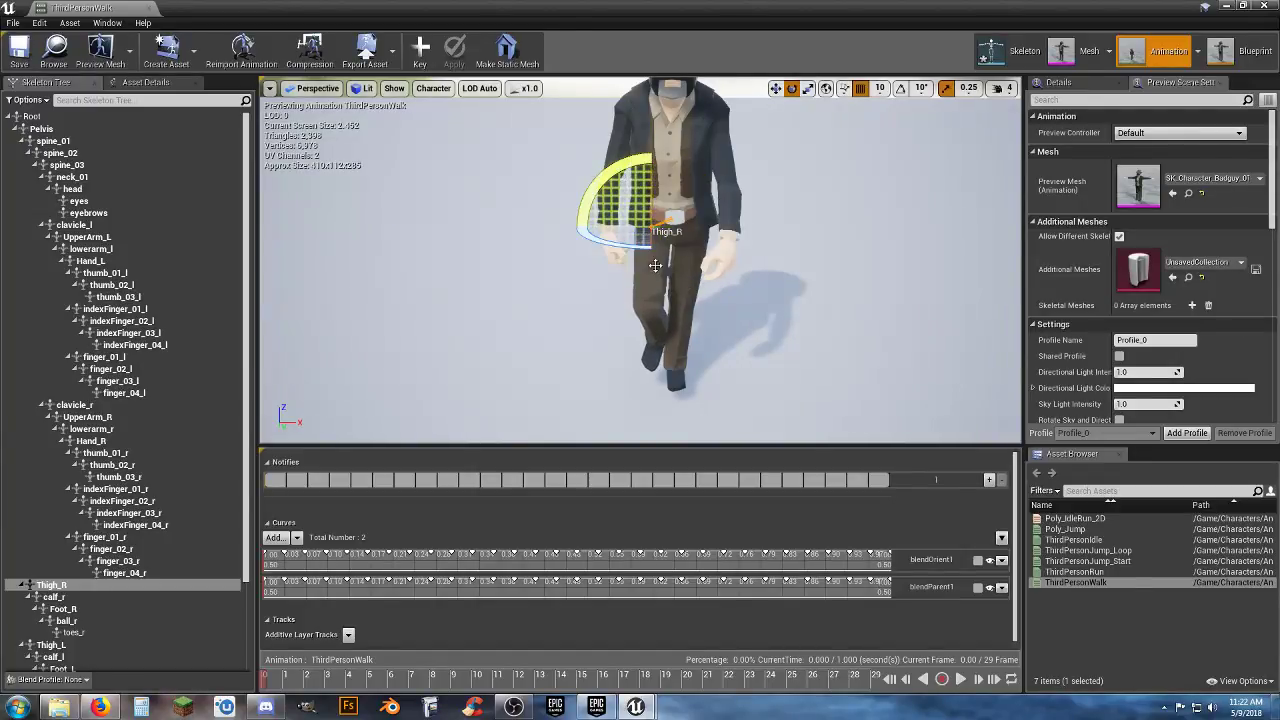
{"action": "left_click", "coordinate": [684, 265]}
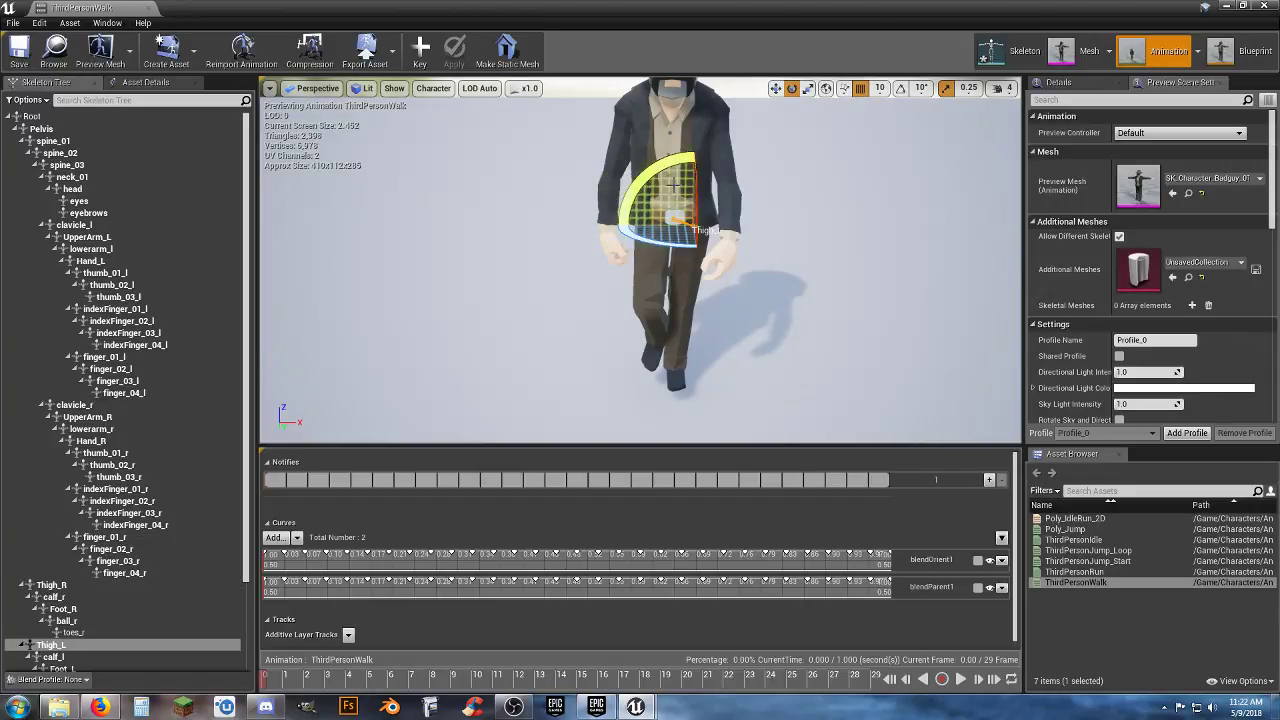
{"action": "left_click_drag", "start_coordinate": [662, 177], "coordinate": [670, 179]}
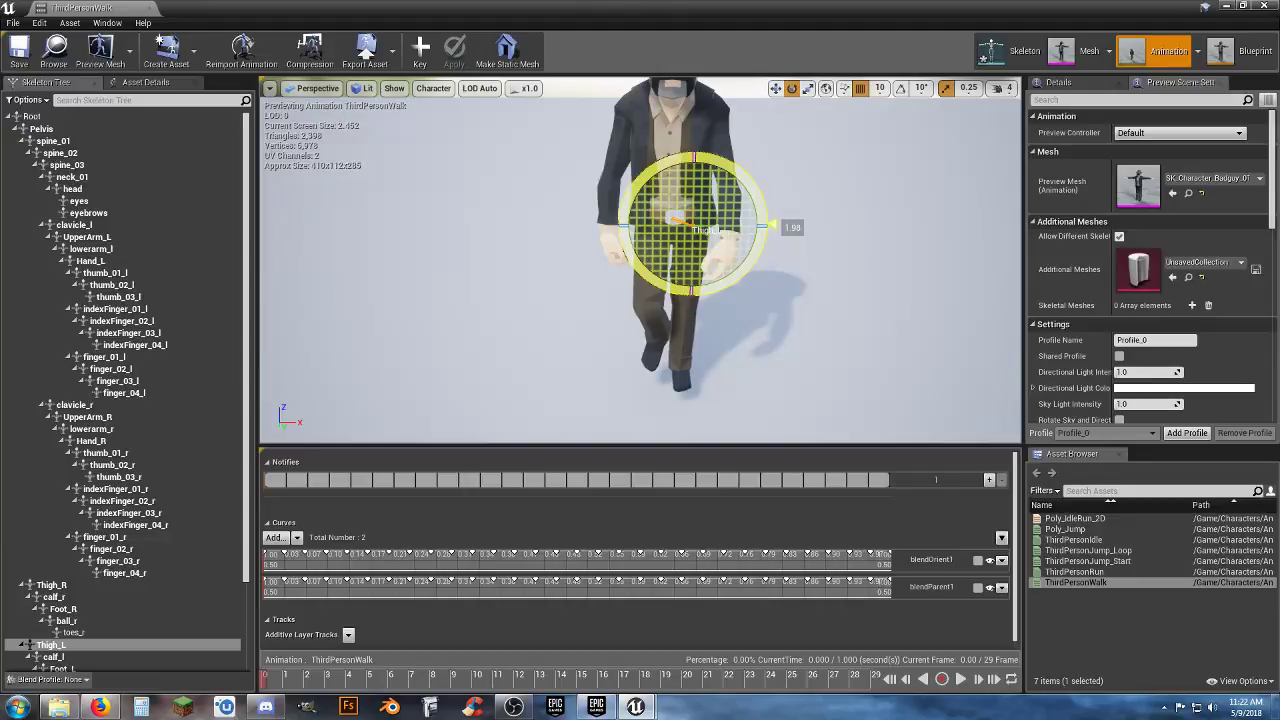
{"action": "left_click_drag", "start_coordinate": [670, 179], "coordinate": [676, 179]}
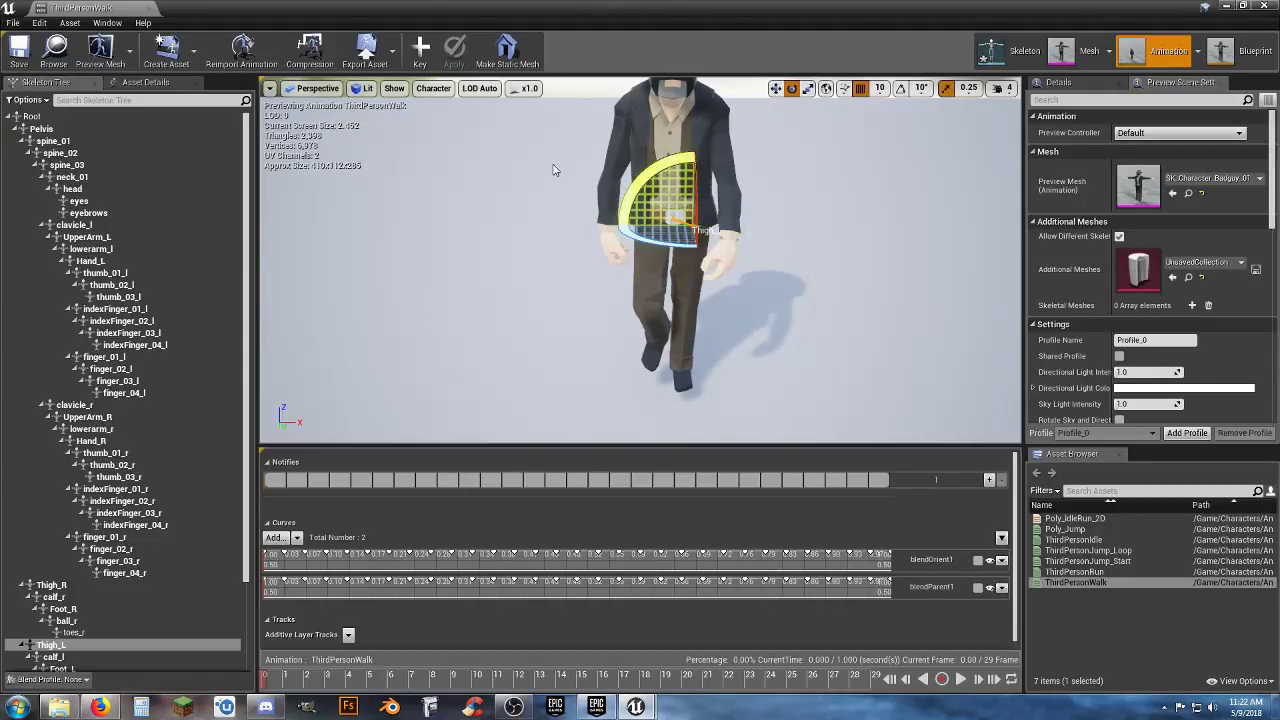
Key and apply the bone adjustments to the ThirdPersonWalk animation, and play it back to check the legs
{"action": "left_click", "coordinate": [420, 52]}
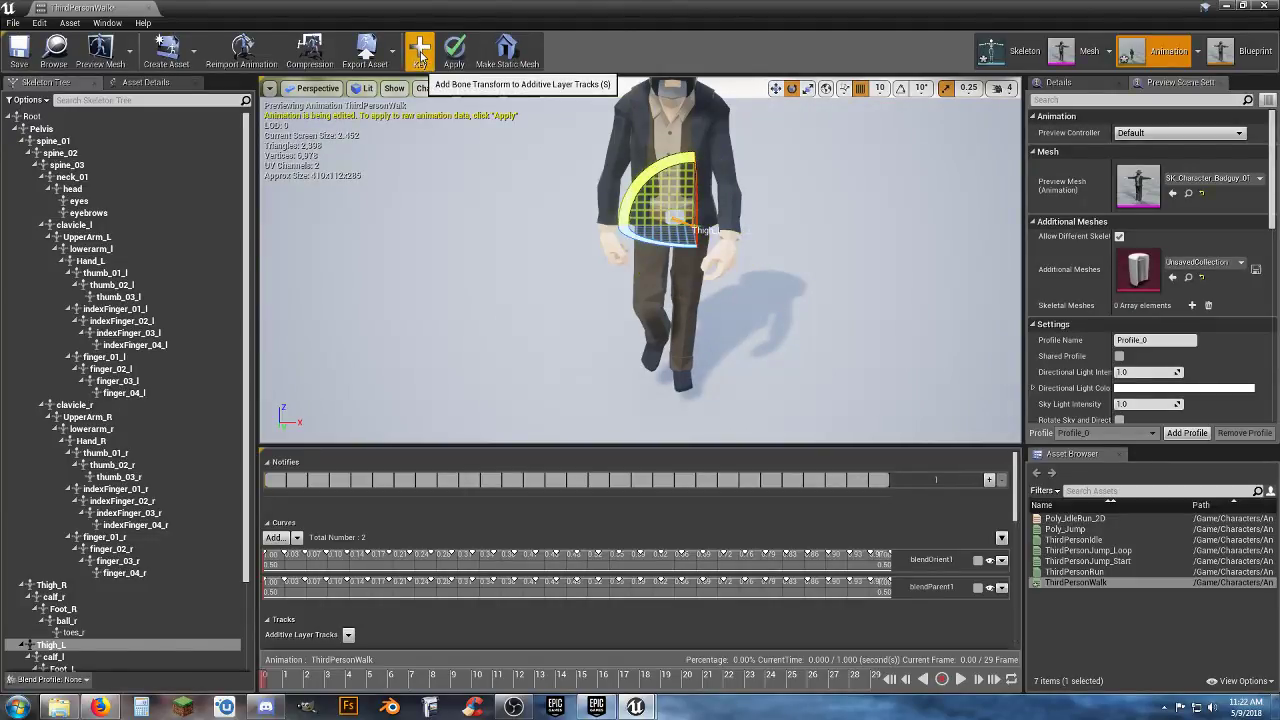
{"action": "left_click", "coordinate": [457, 55]}
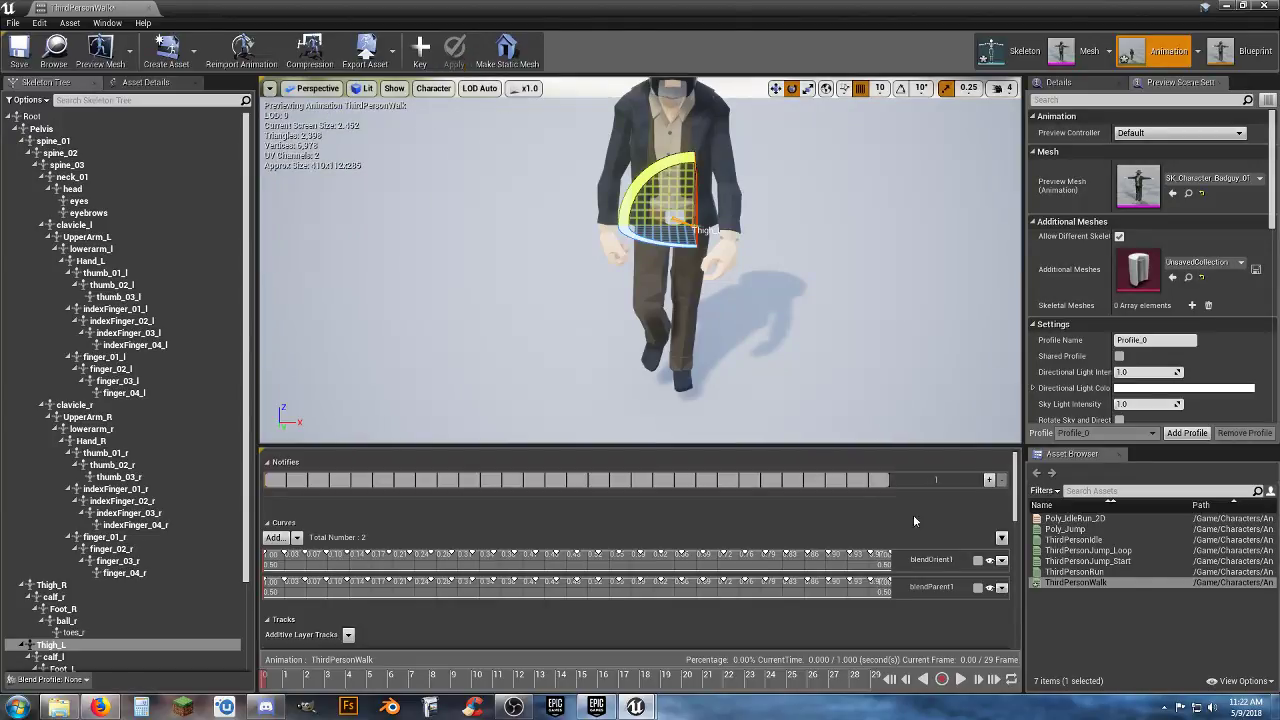
{"action": "left_click", "coordinate": [960, 679]}
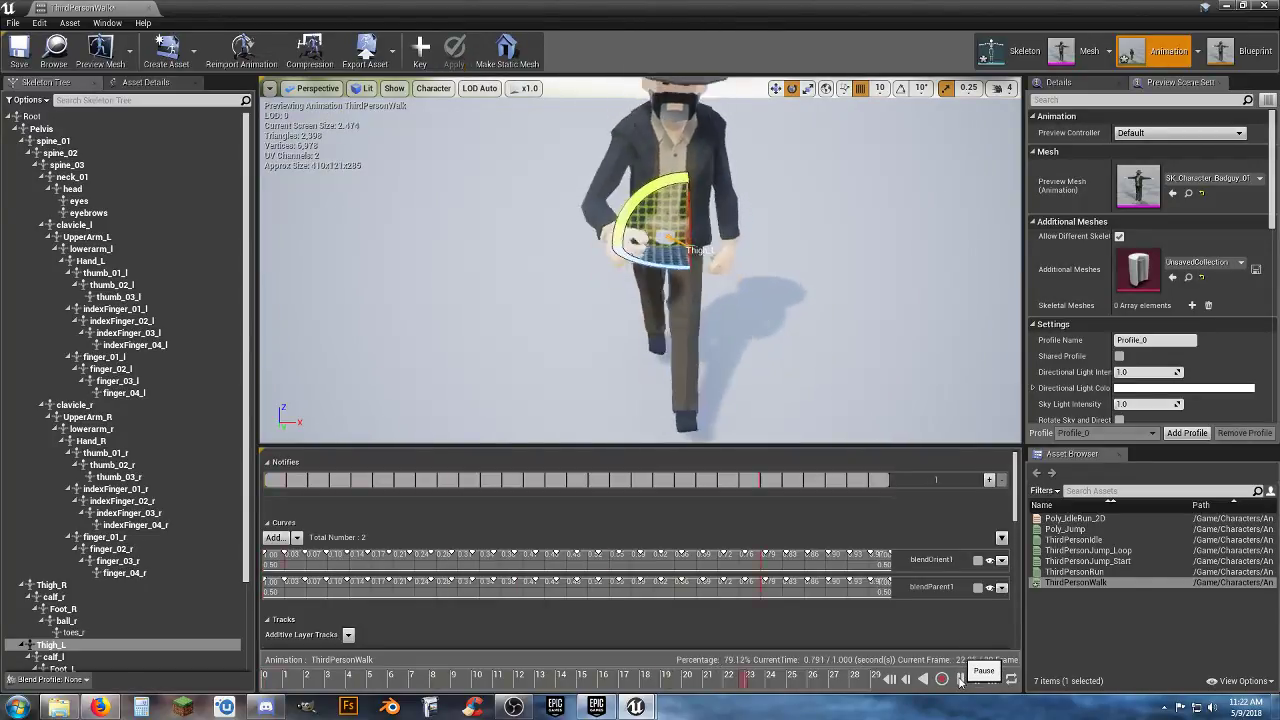
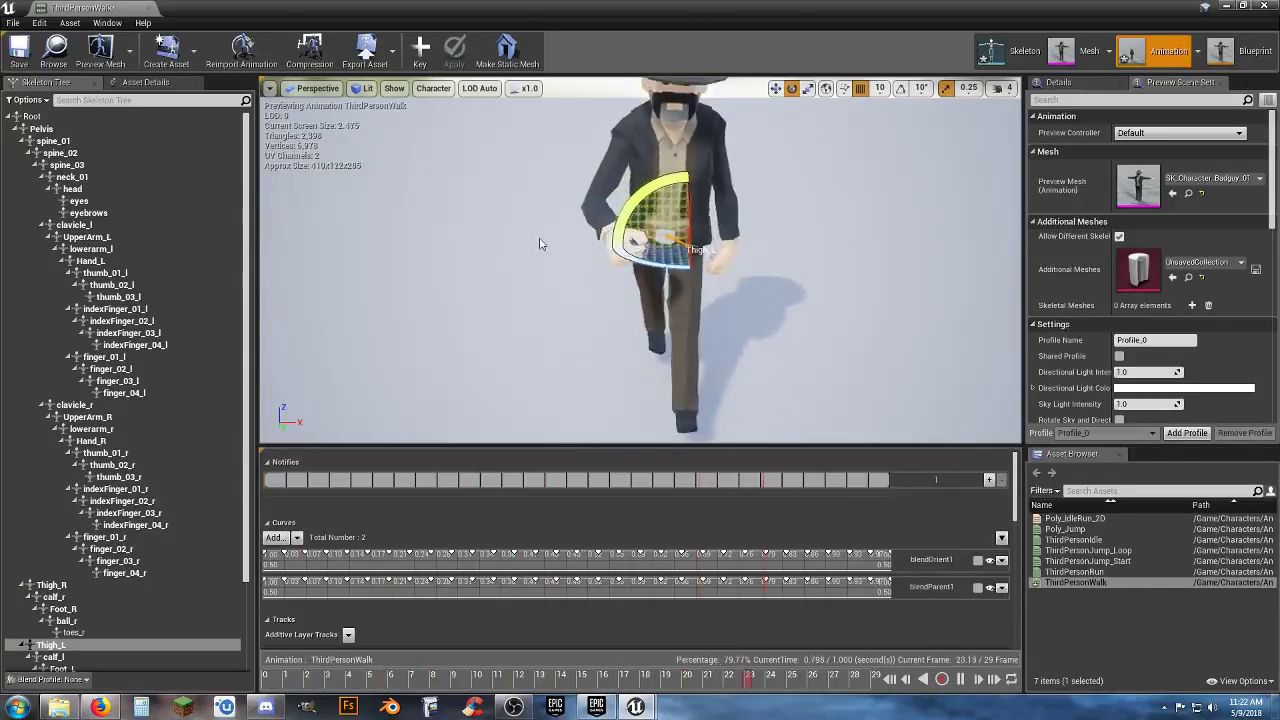
{"action": "left_click", "coordinate": [149, 8]}
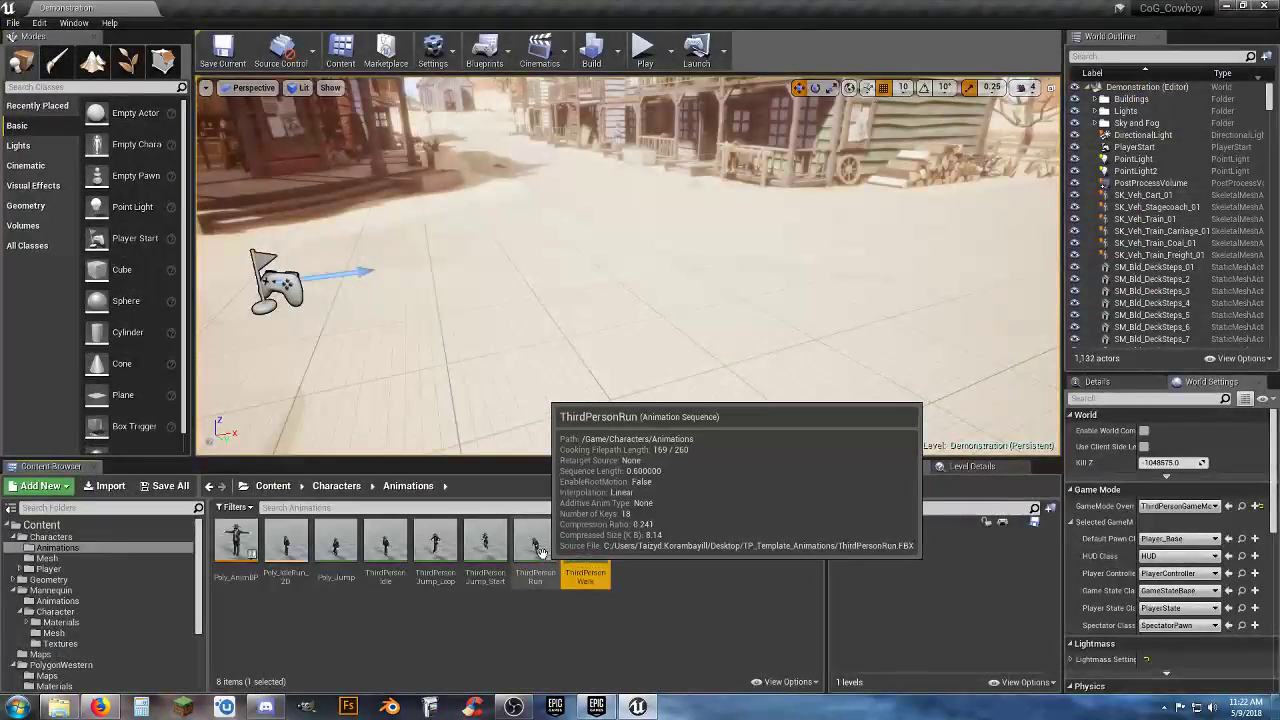
Open the ThirdPersonRun animation, pause it and set its timeline to frame 0 with the legs in view
{"action": "double_click", "coordinate": [540, 555]}
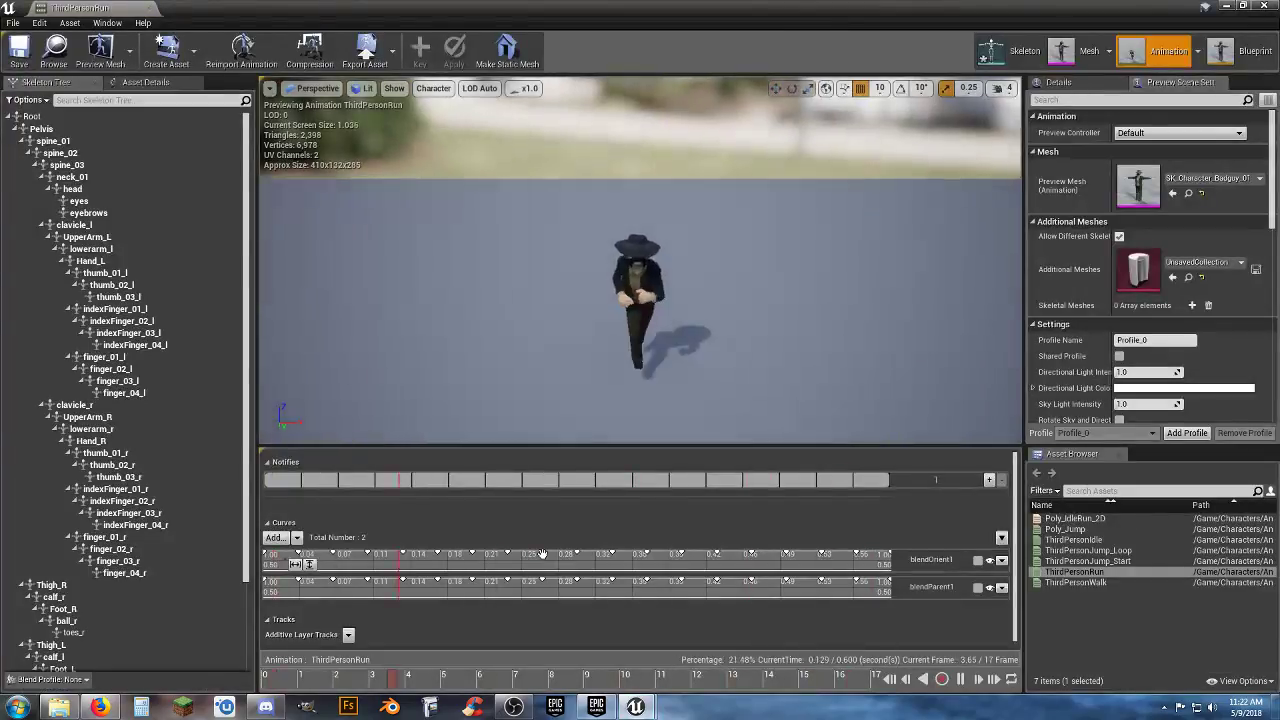
{"action": "scroll", "coordinate": [645, 300], "scroll_direction": "up", "scroll_amount": 6}
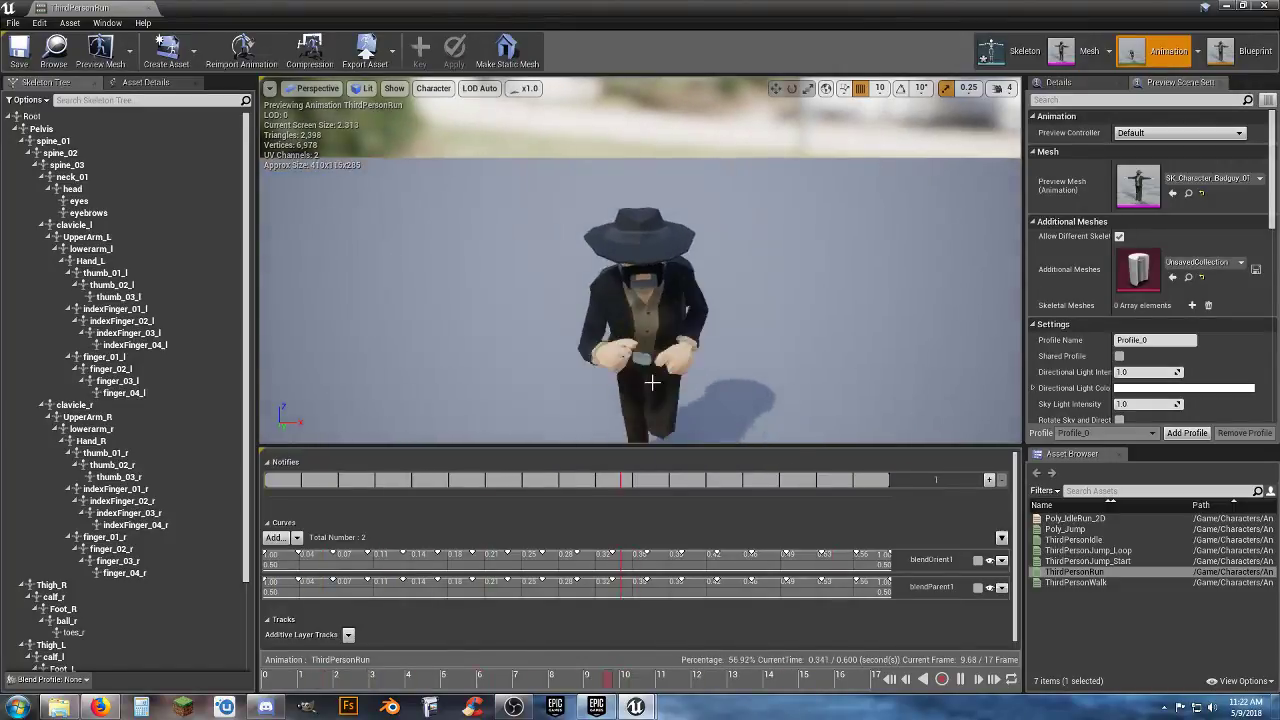
{"action": "mouse_move", "coordinate": [645, 300]}
{"action": "right_mouse_down"}
{"action": "mouse_move", "coordinate": [647, 360]}
{"action": "mouse_move", "coordinate": [647, 280]}
{"action": "right_mouse_up"}
{"action": "key", "text": "w"}
{"action": "key", "text": "s"}
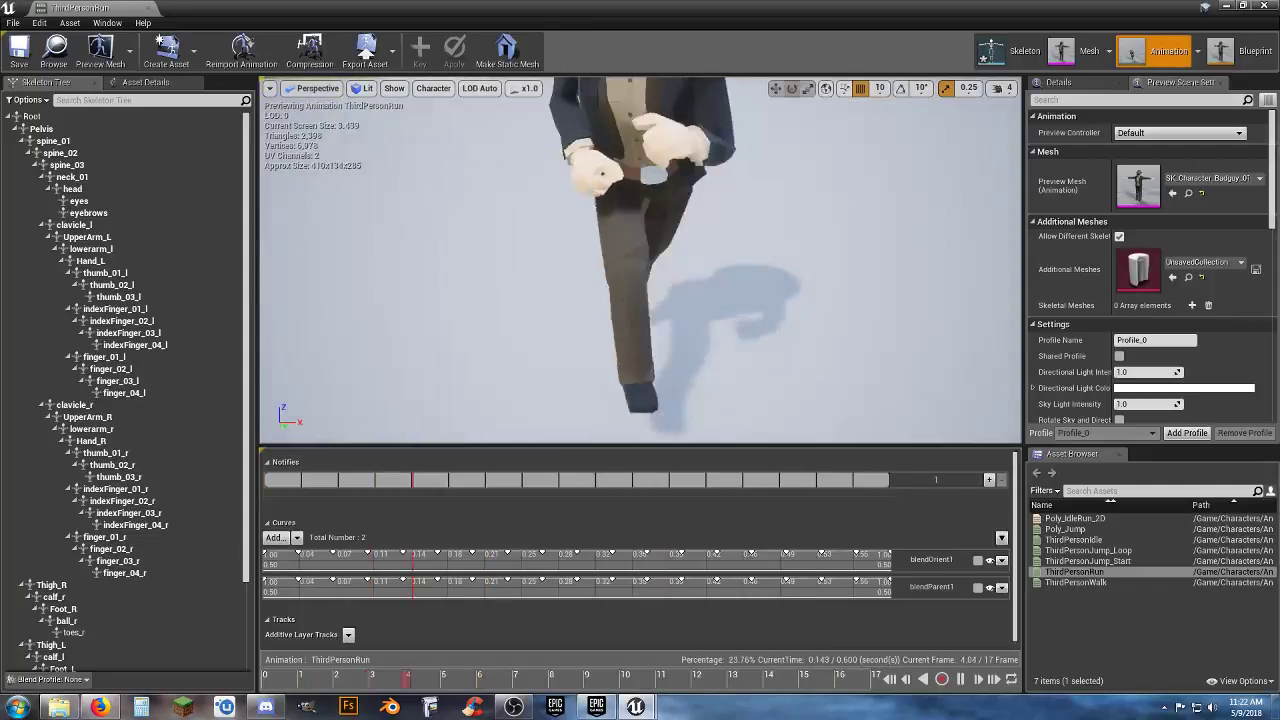
{"action": "left_click", "coordinate": [961, 680]}
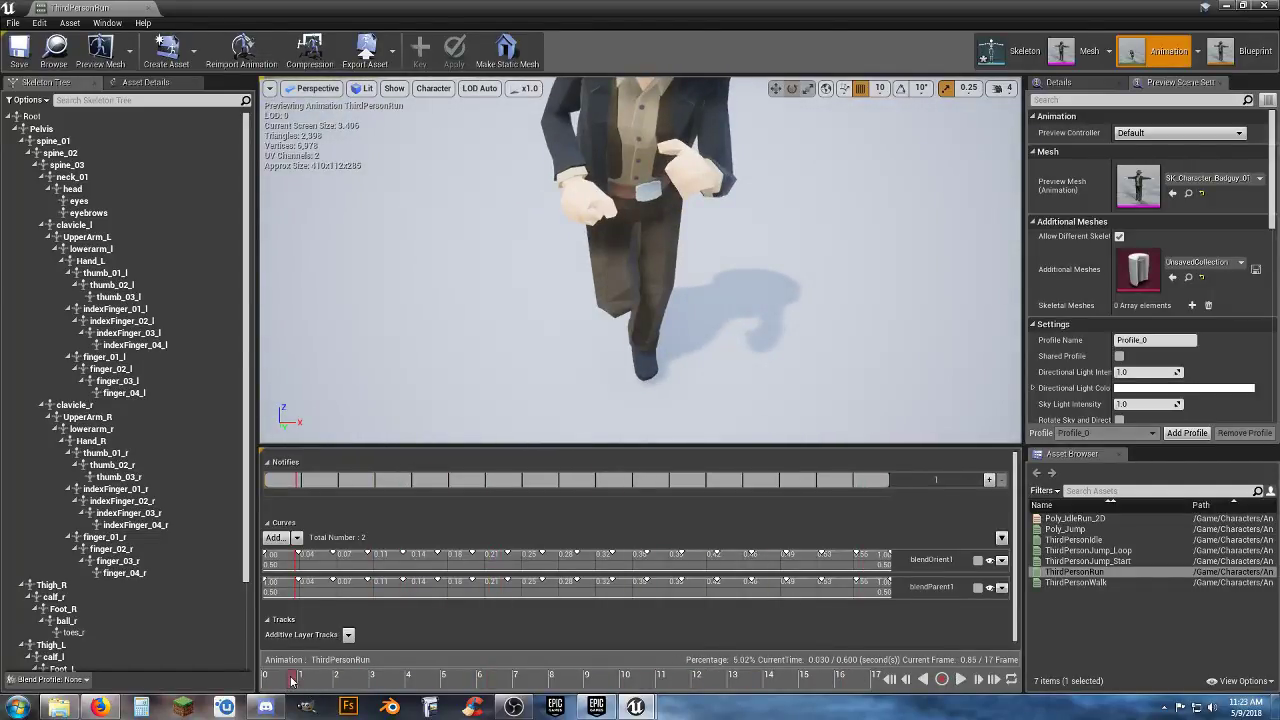
{"action": "left_click_drag", "start_coordinate": [292, 680], "coordinate": [257, 681]}
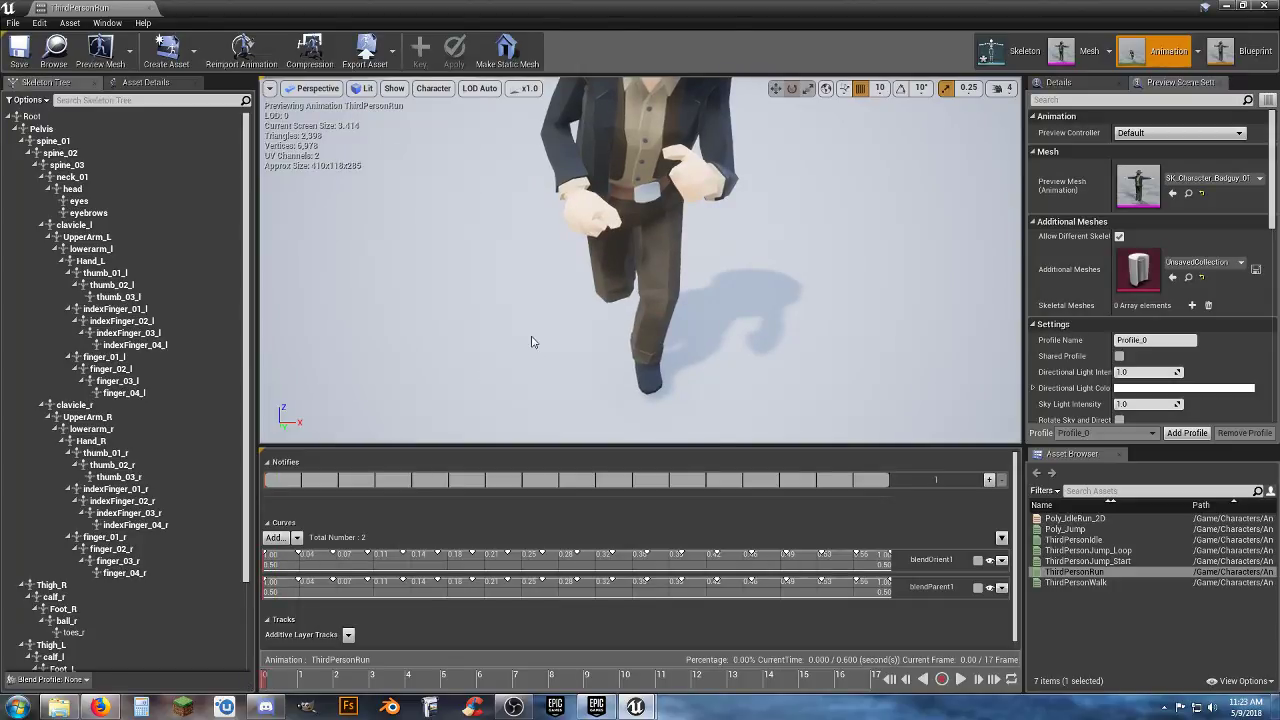
Spread the legs in the run pose by rotating Thigh_R about -1.4° and Thigh_L slightly outward
{"action": "left_click", "coordinate": [612, 251]}
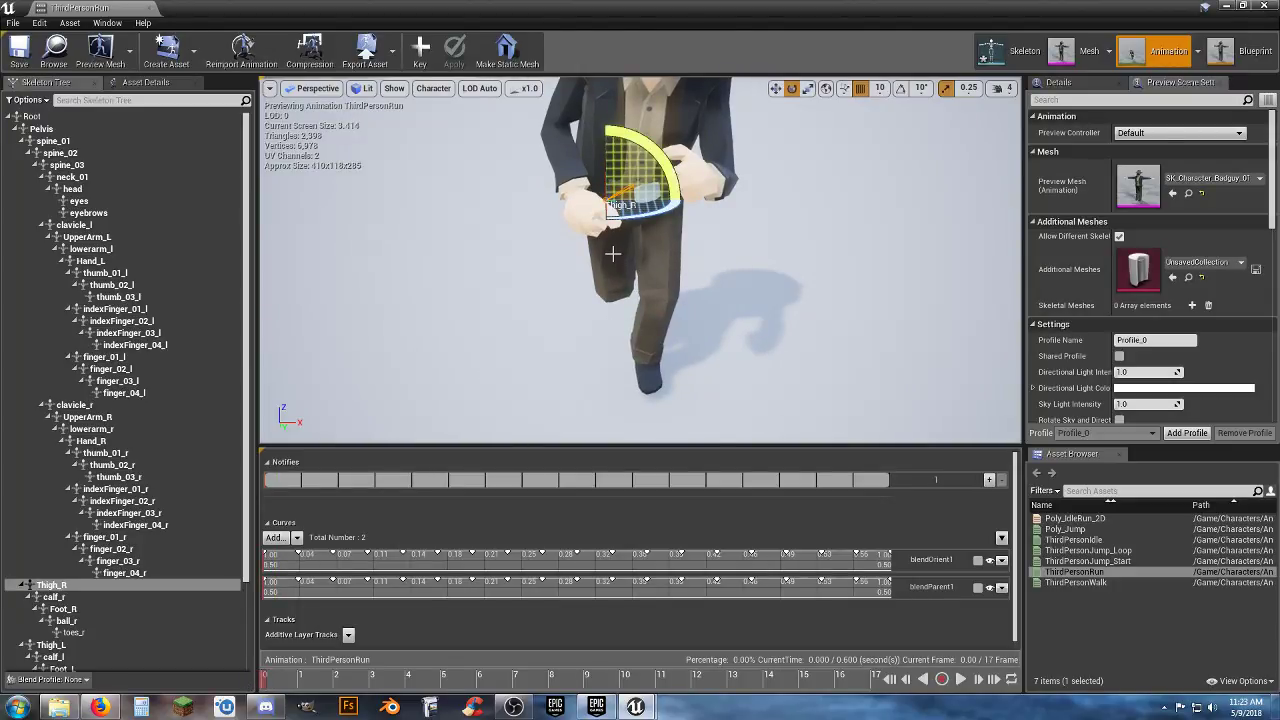
{"action": "right_click_drag", "start_coordinate": [655, 218], "coordinate": [635, 188]}
{"action": "left_click_drag", "start_coordinate": [676, 198], "coordinate": [676, 198]}
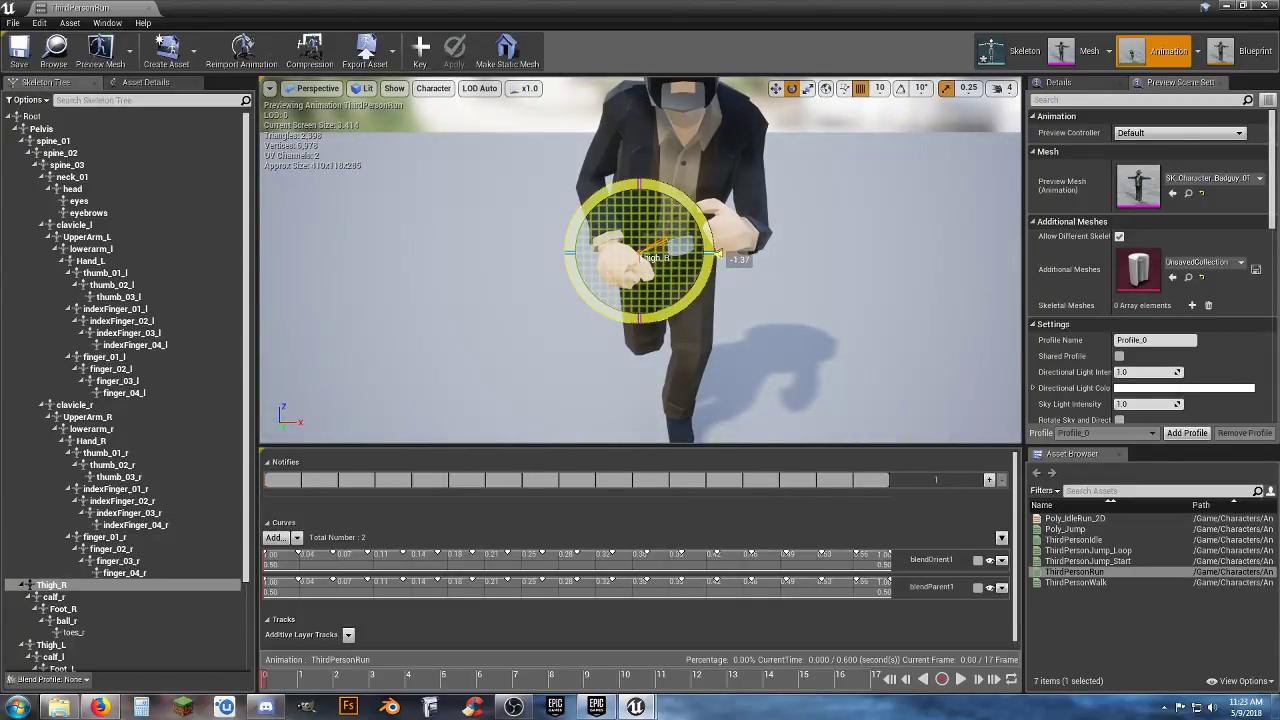
{"action": "left_click_drag", "start_coordinate": [714, 255], "coordinate": [712, 256]}
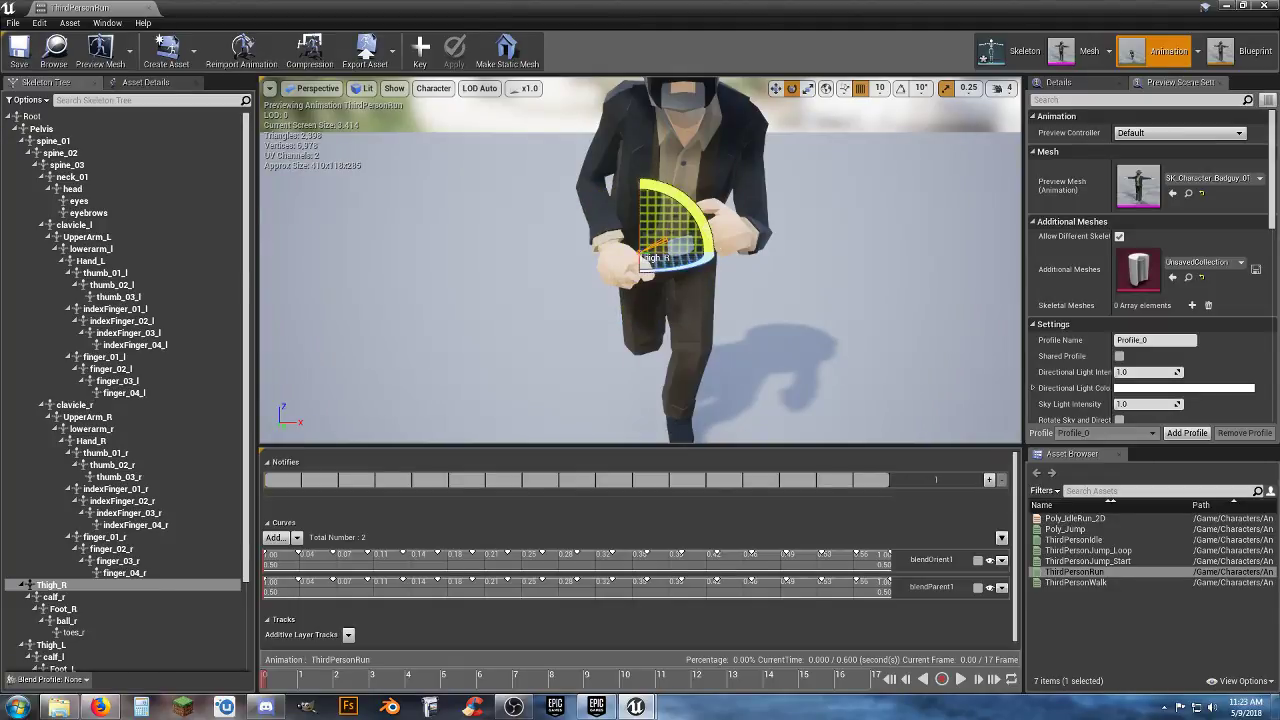
{"action": "left_click", "coordinate": [698, 243]}
{"action": "left_click_drag", "start_coordinate": [640, 198], "coordinate": [645, 200]}
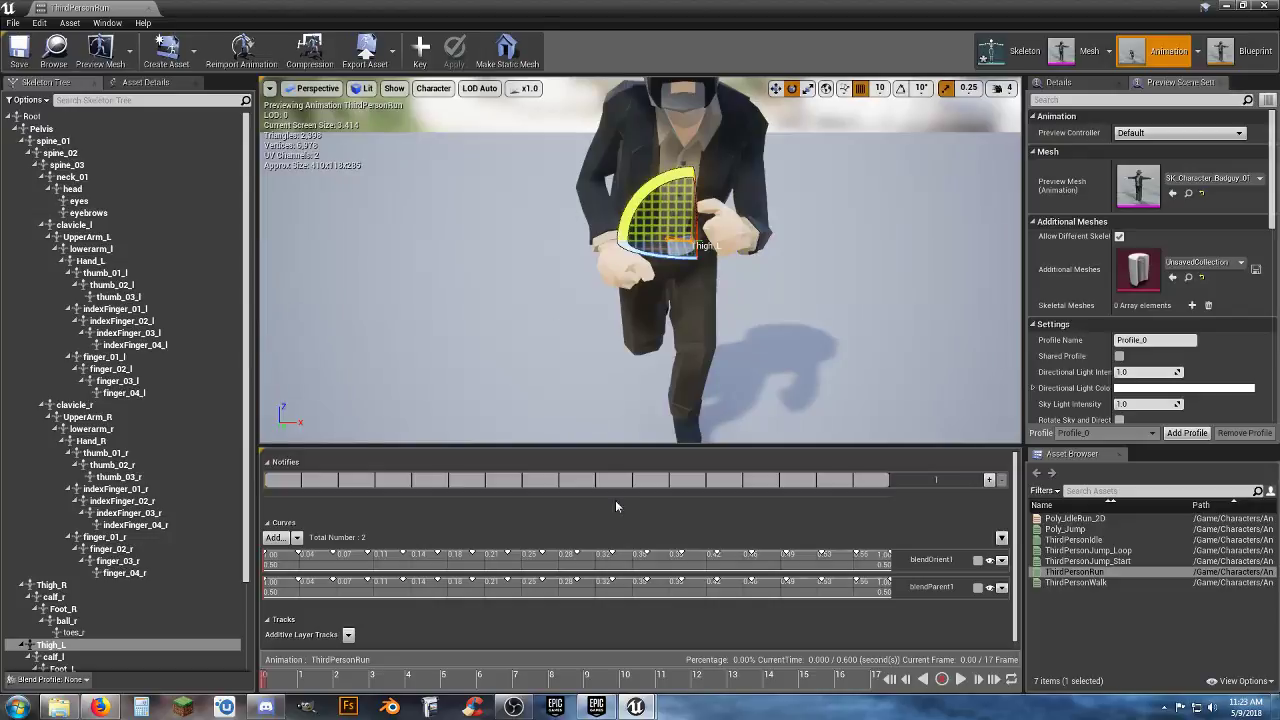
Key and apply the thigh adjustments to ThirdPersonRun, preview the playback, and save the animation
{"action": "left_click", "coordinate": [420, 50]}
{"action": "left_click", "coordinate": [456, 52]}
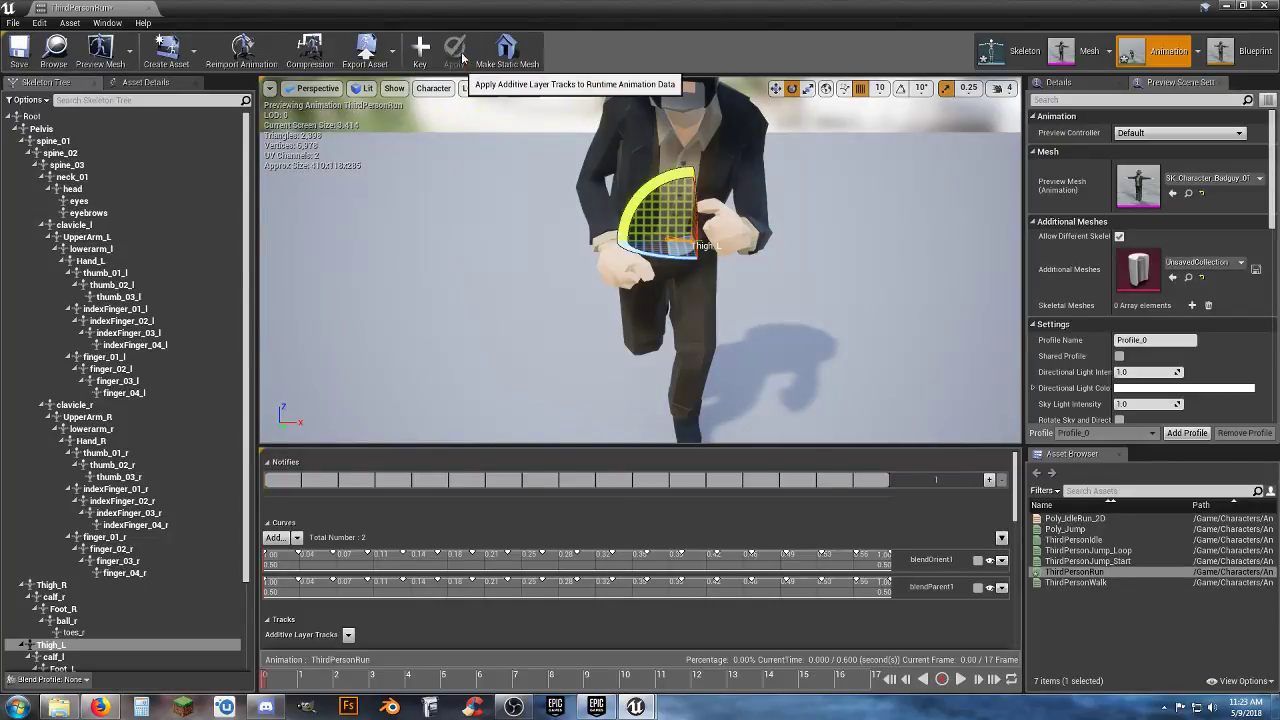
{"action": "left_click", "coordinate": [961, 679]}
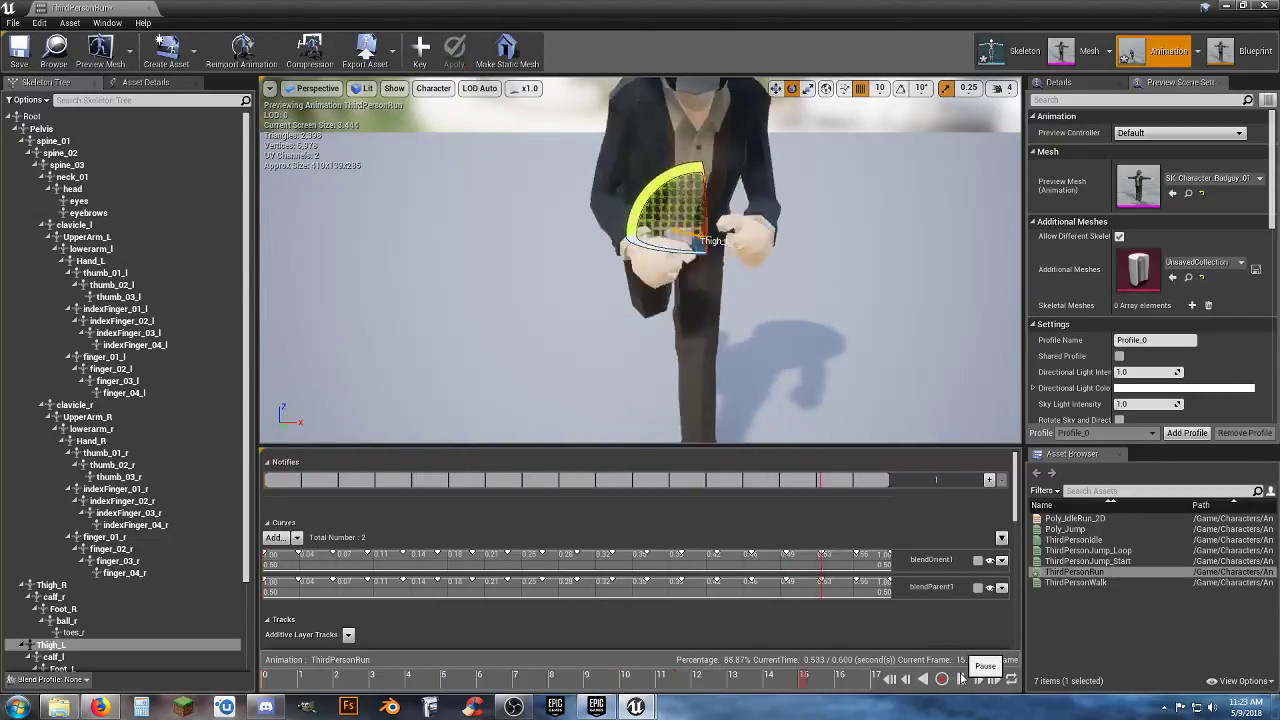
{"action": "left_click_drag", "start_coordinate": [771, 266], "coordinate": [771, 350]}
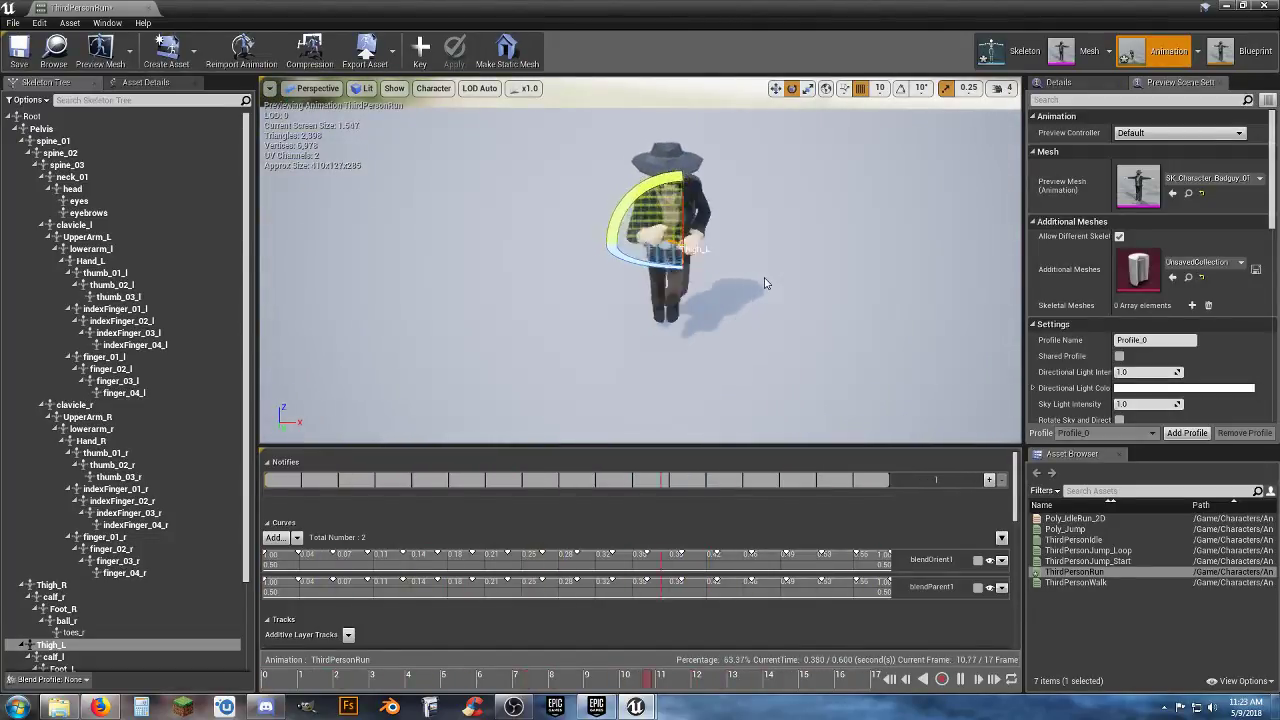
{"action": "left_click", "coordinate": [14, 50]}
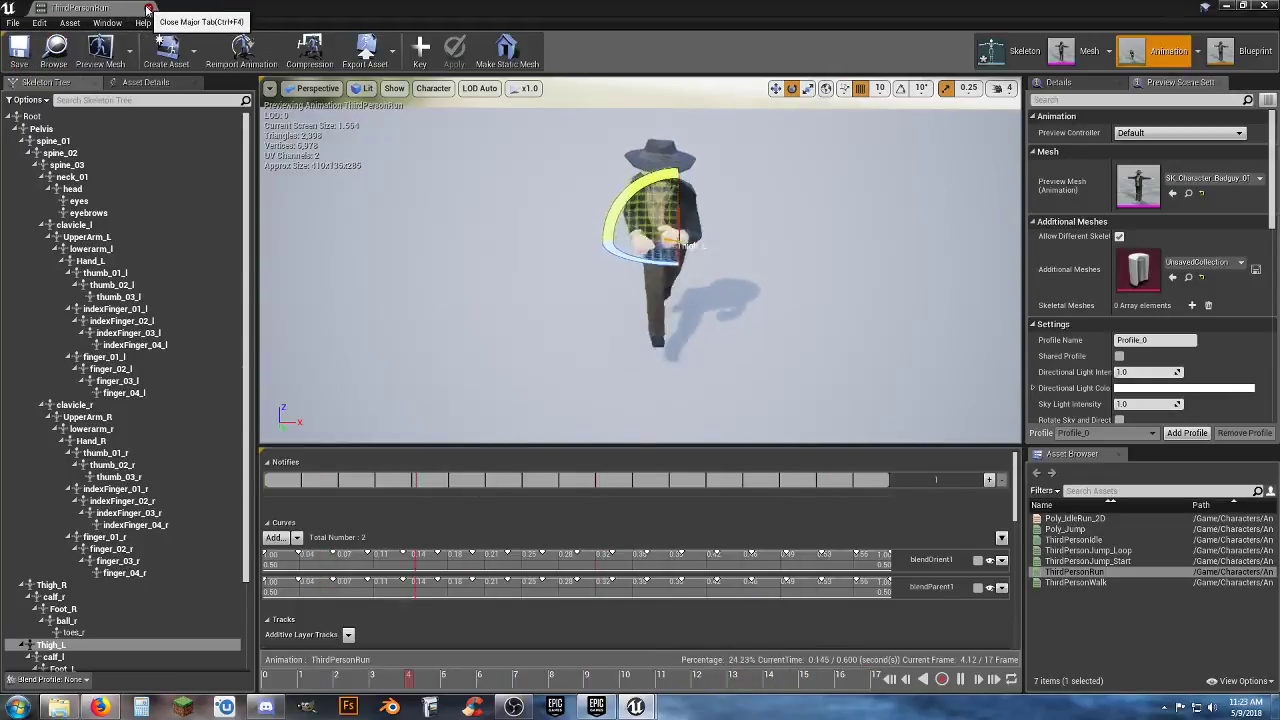
{"action": "left_click", "coordinate": [148, 8]}
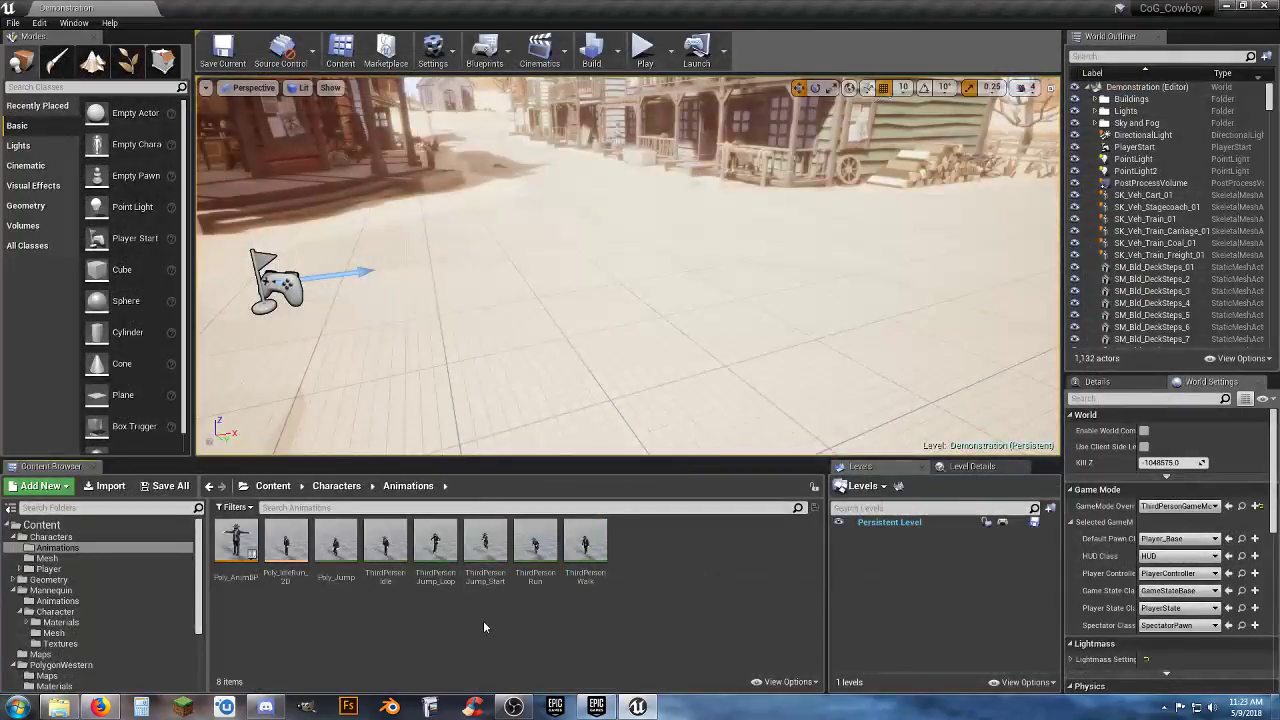
Check the leg poses in the ThirdPersonJump_Start, ThirdPersonJump_Loop, ThirdPersonIdle and Poly_Jump animations, closing each after viewing
{"action": "double_click", "coordinate": [485, 550]}
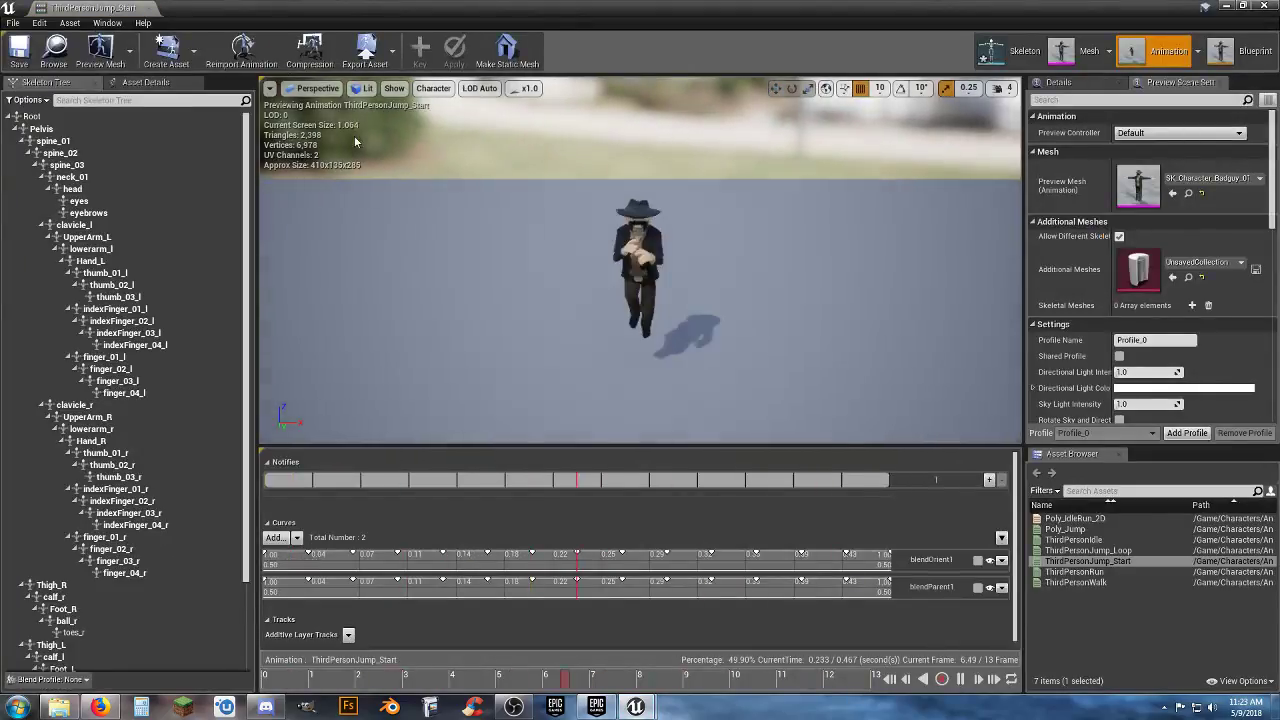
{"action": "left_click", "coordinate": [142, 8]}
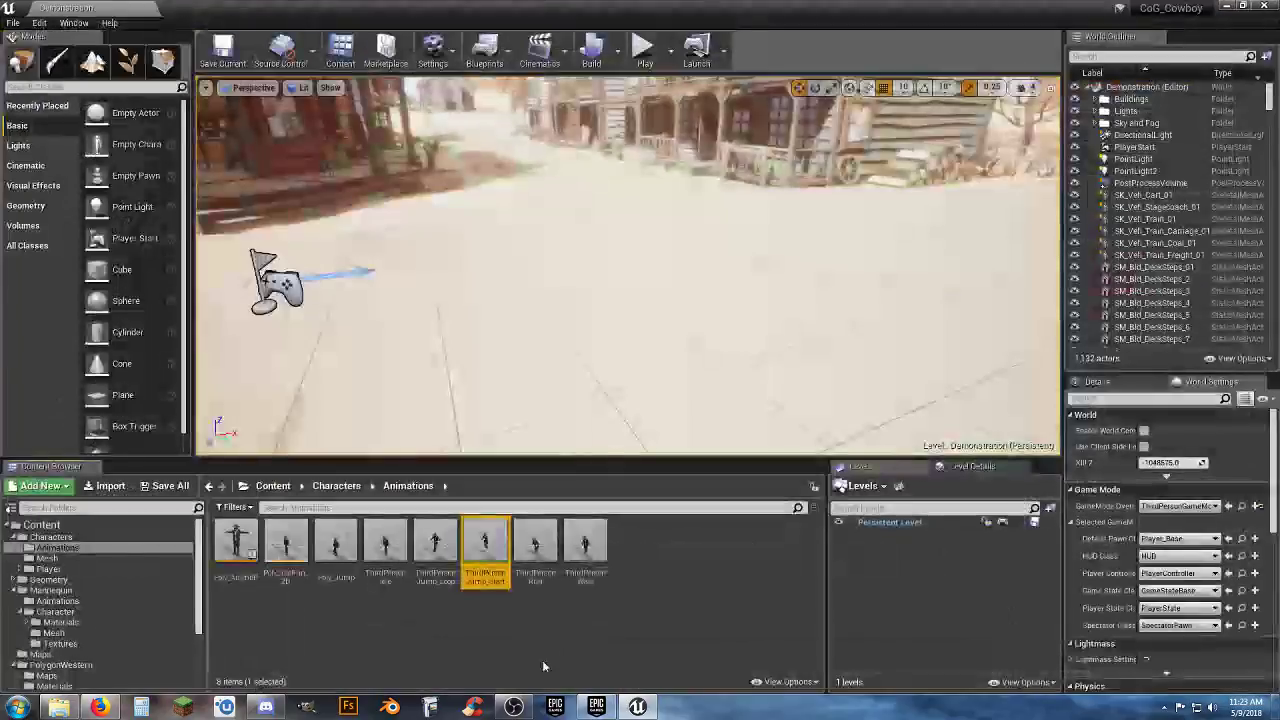
{"action": "double_click", "coordinate": [435, 545]}
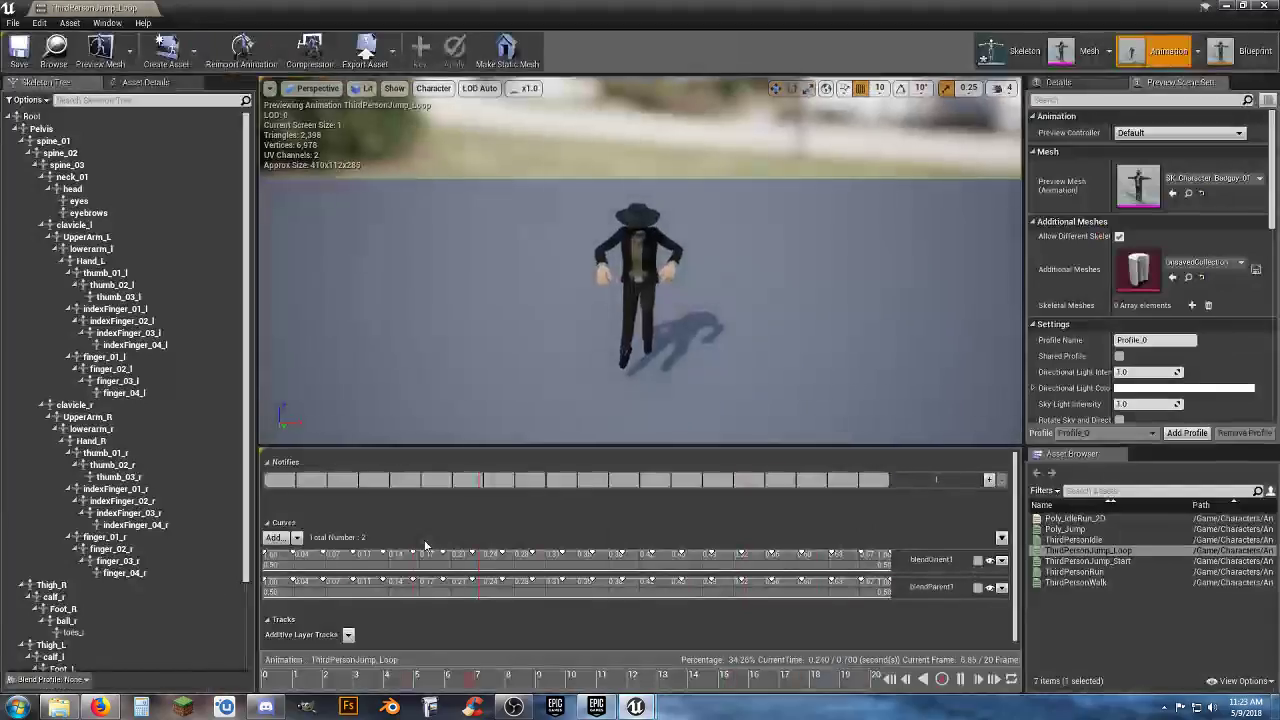
{"action": "left_click", "coordinate": [142, 8]}
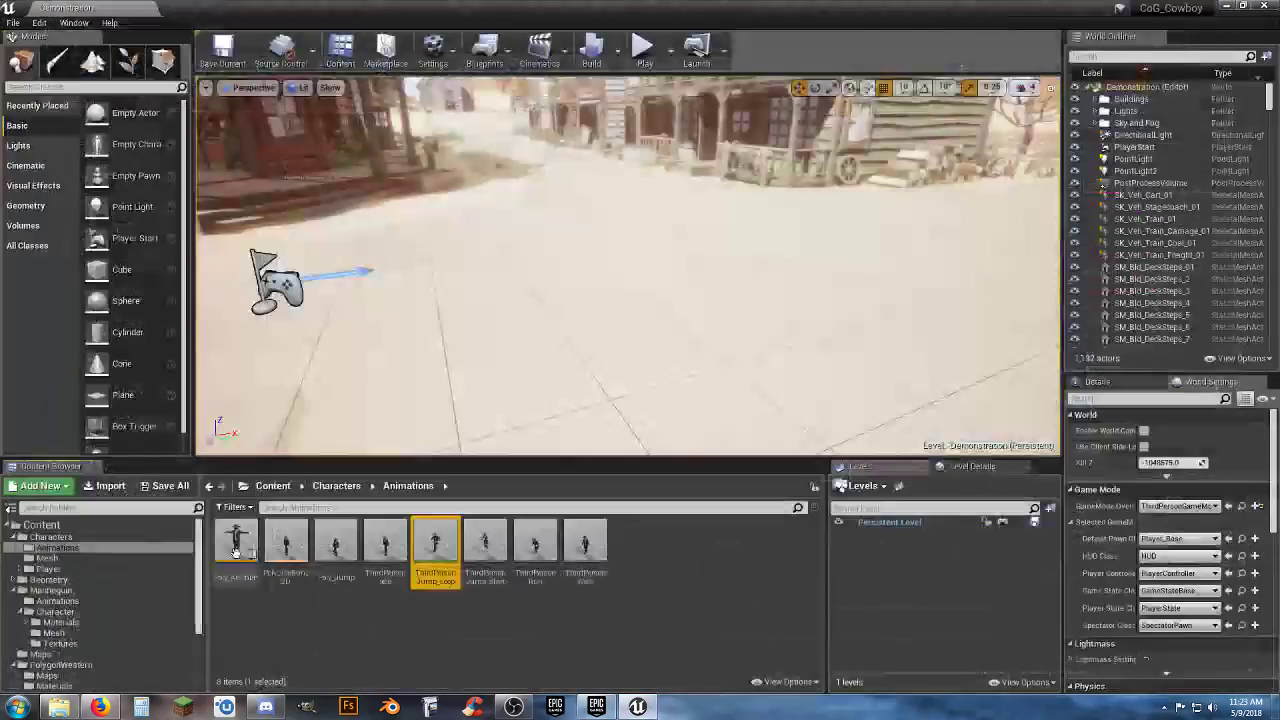
{"action": "double_click", "coordinate": [385, 548]}
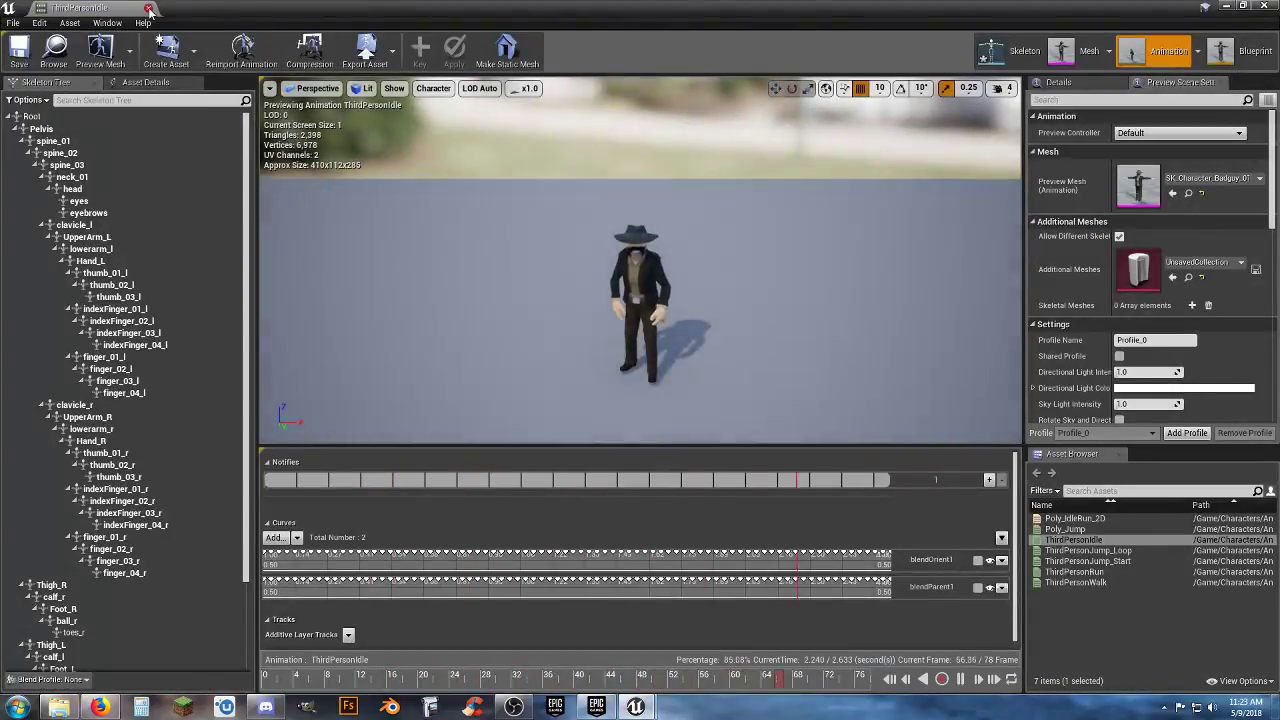
{"action": "left_click", "coordinate": [148, 9]}
{"action": "double_click", "coordinate": [336, 548]}
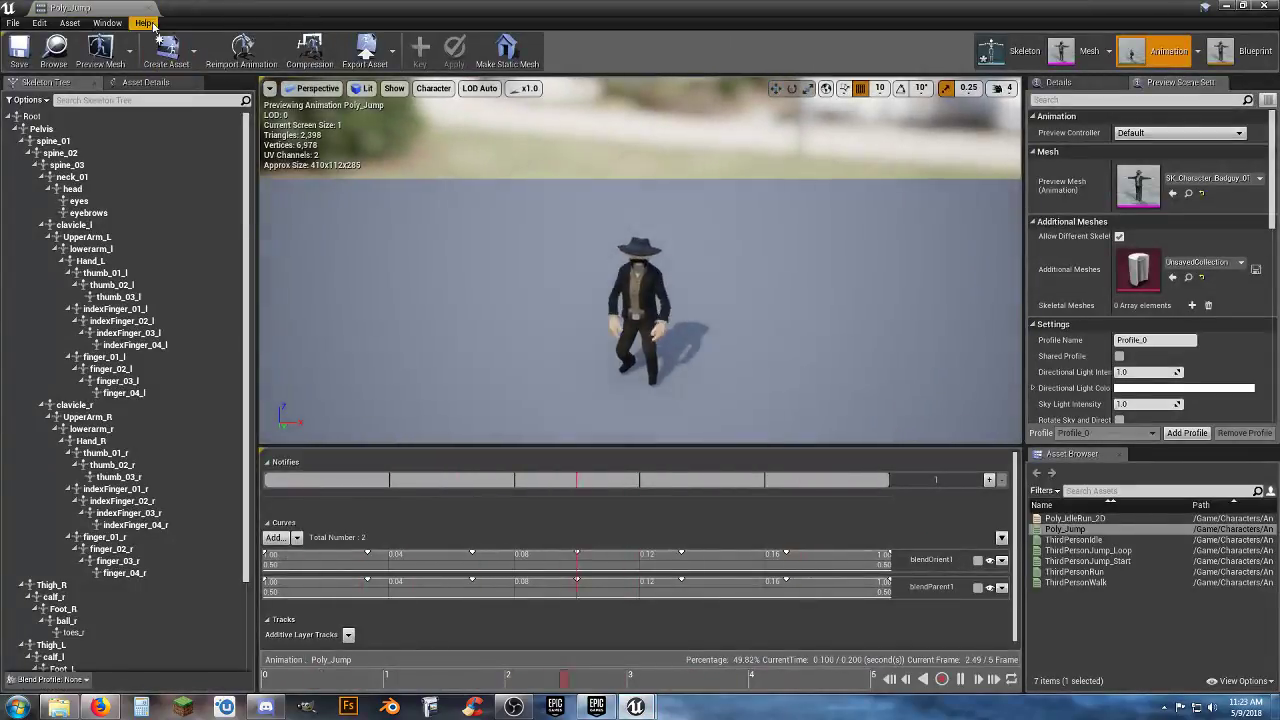
{"action": "left_click", "coordinate": [146, 9]}
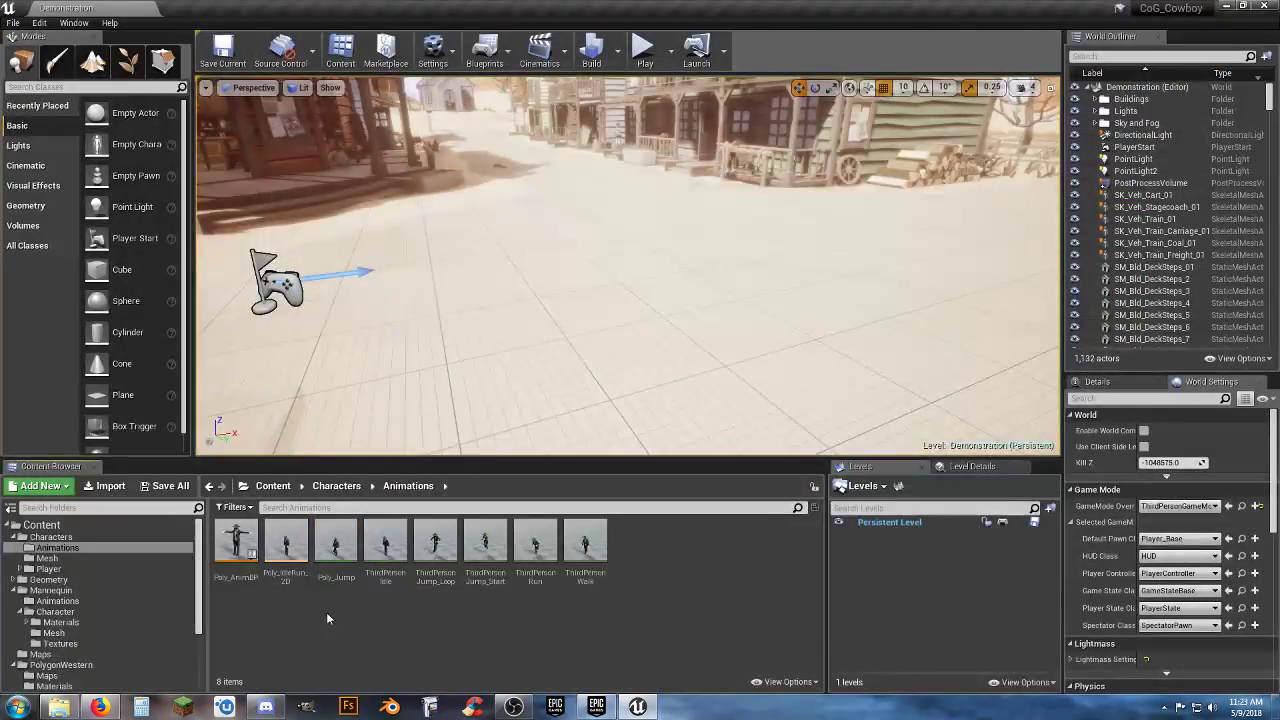
Open the Player_Base blueprint from Characters/Player/Blueprints and delete the Touch input comment group with its nodes from the Event Graph
{"action": "left_click", "coordinate": [30, 569]}
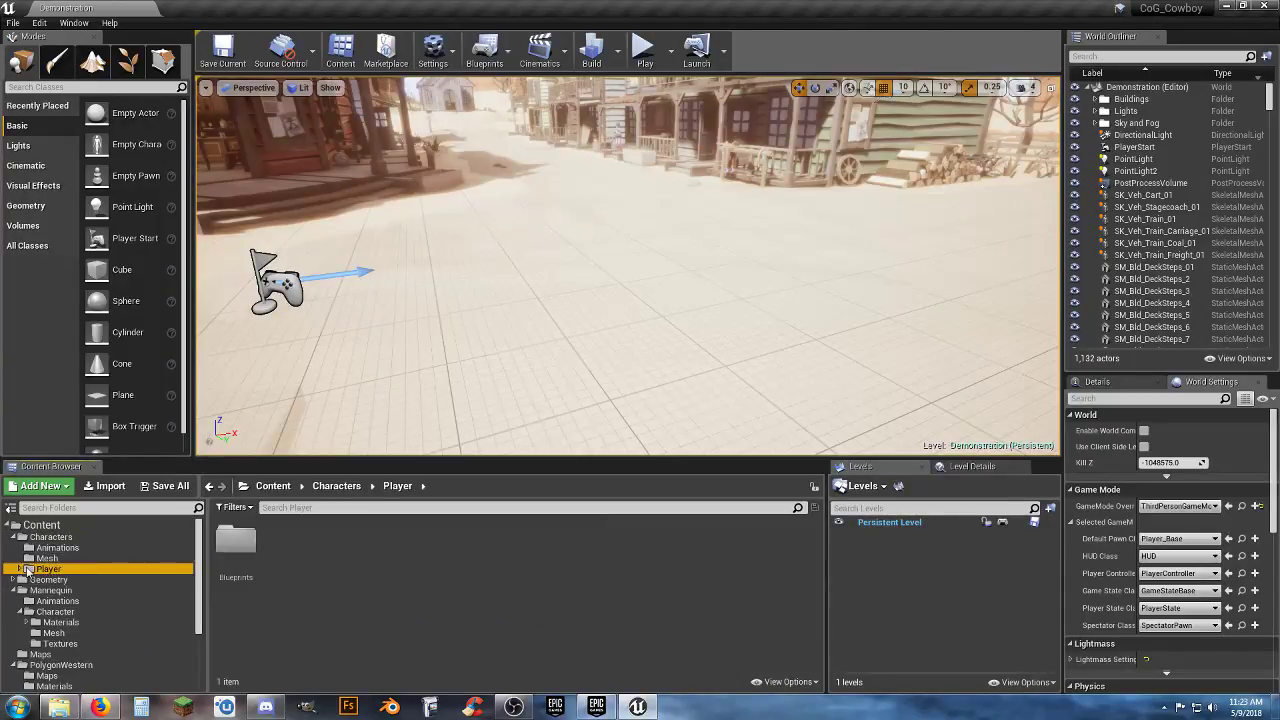
{"action": "left_click", "coordinate": [20, 569]}
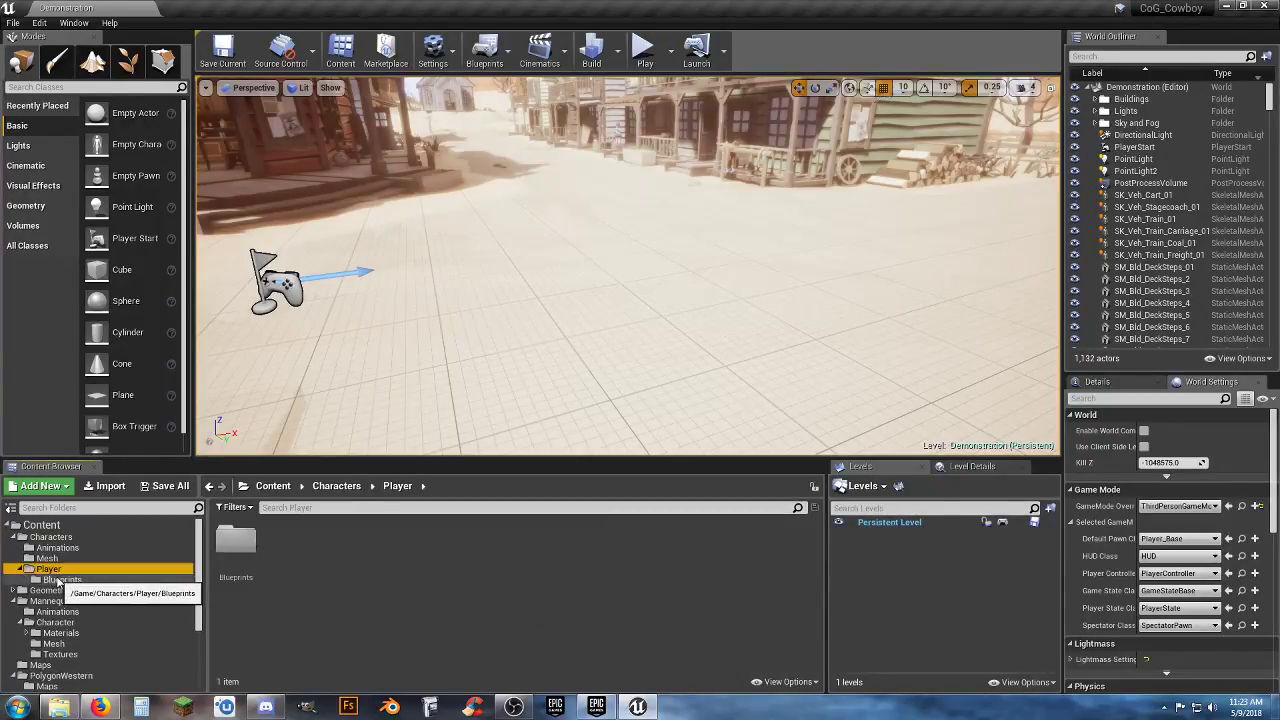
{"action": "left_click", "coordinate": [50, 579]}
{"action": "double_click", "coordinate": [237, 545]}
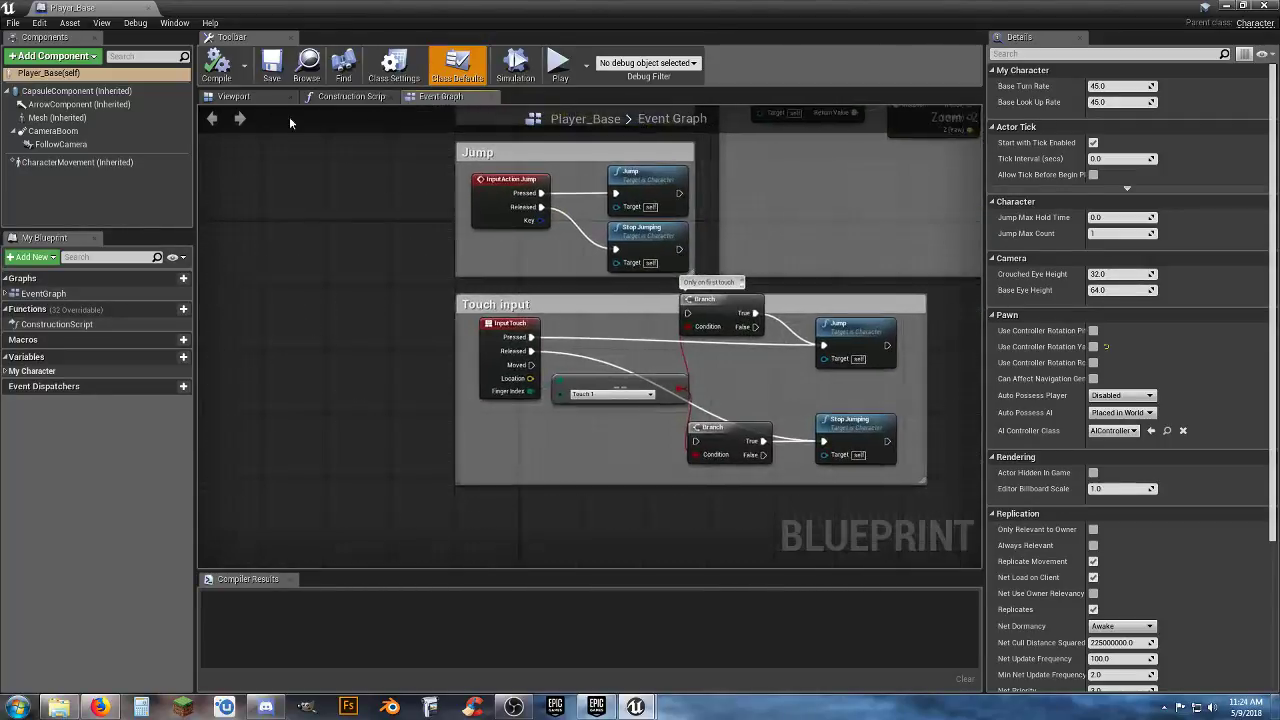
{"action": "left_click_drag", "start_coordinate": [858, 436], "coordinate": [305, 196]}
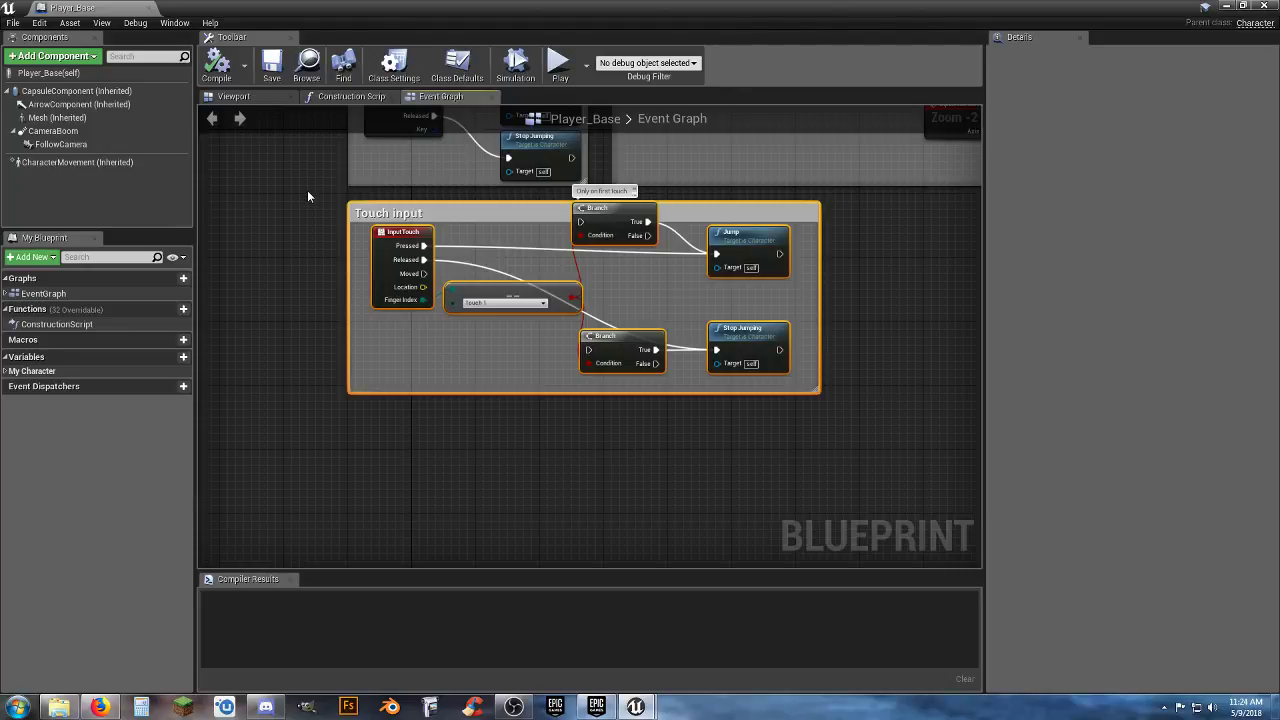
{"action": "key", "text": "Delete"}
Delete the Gamepad input and the "Press R to reset VR orientation and position" comment groups with their nodes
{"action": "right_click_drag", "start_coordinate": [307, 192], "coordinate": [302, 491]}
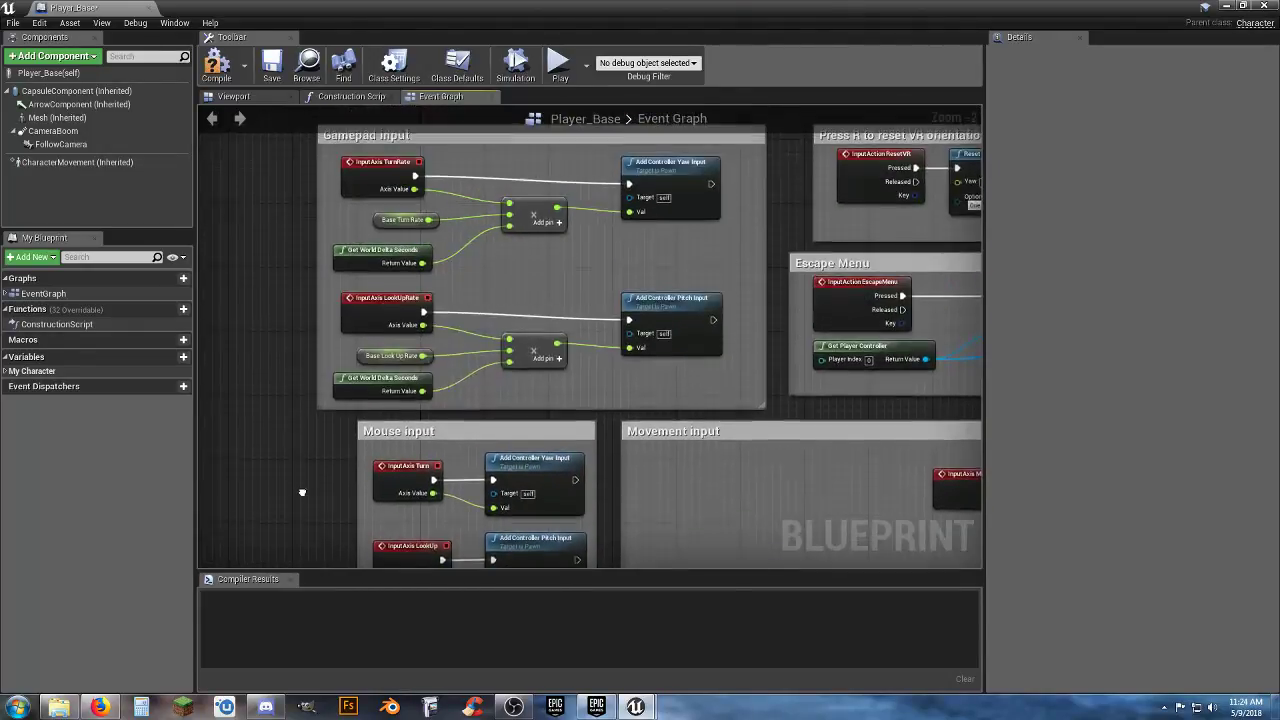
{"action": "scroll", "coordinate": [311, 491], "scroll_direction": "down", "scroll_amount": 1}
{"action": "left_click_drag", "start_coordinate": [282, 148], "coordinate": [731, 428]}
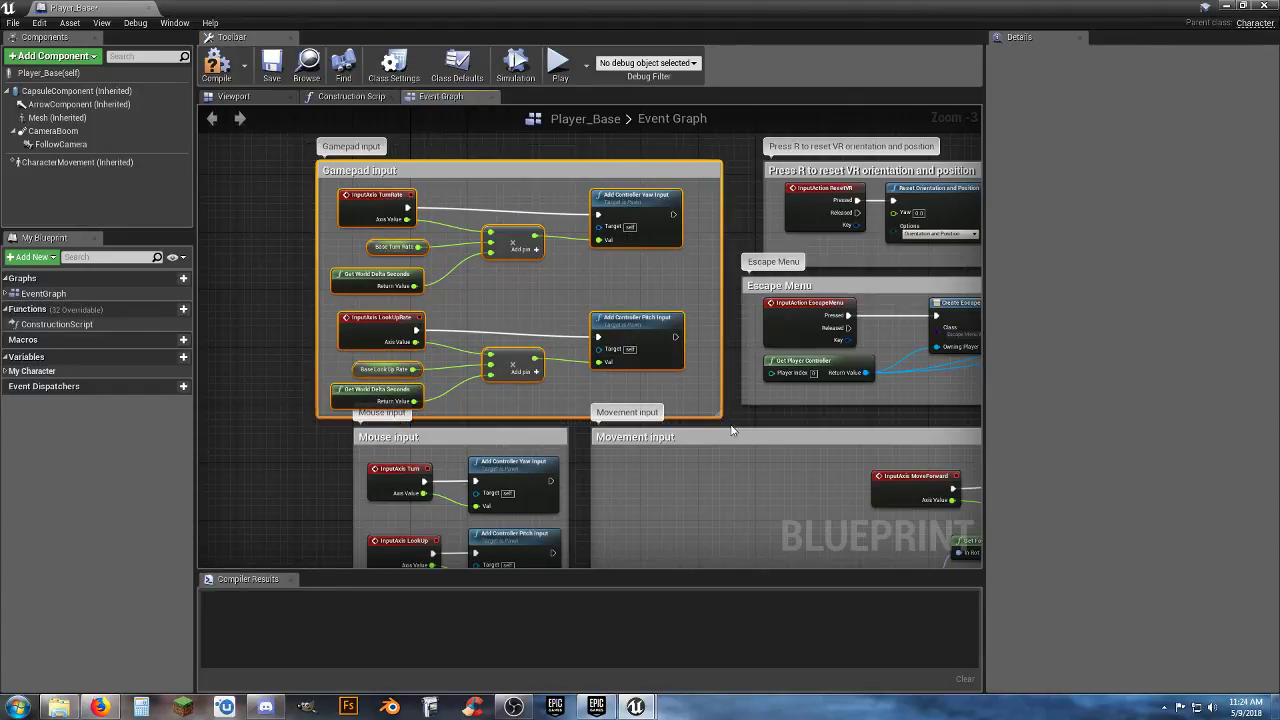
{"action": "key", "text": "Delete"}
{"action": "right_click_drag", "start_coordinate": [706, 287], "coordinate": [414, 343]}
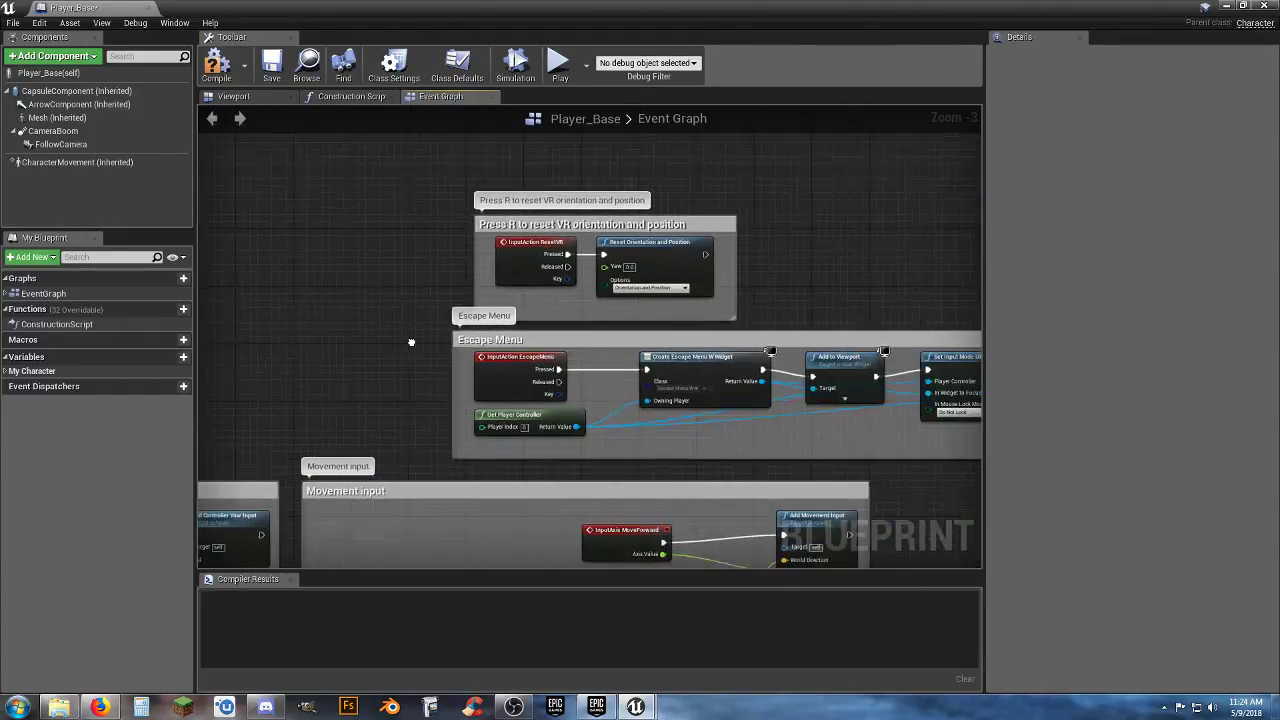
{"action": "left_click_drag", "start_coordinate": [459, 138], "coordinate": [651, 265]}
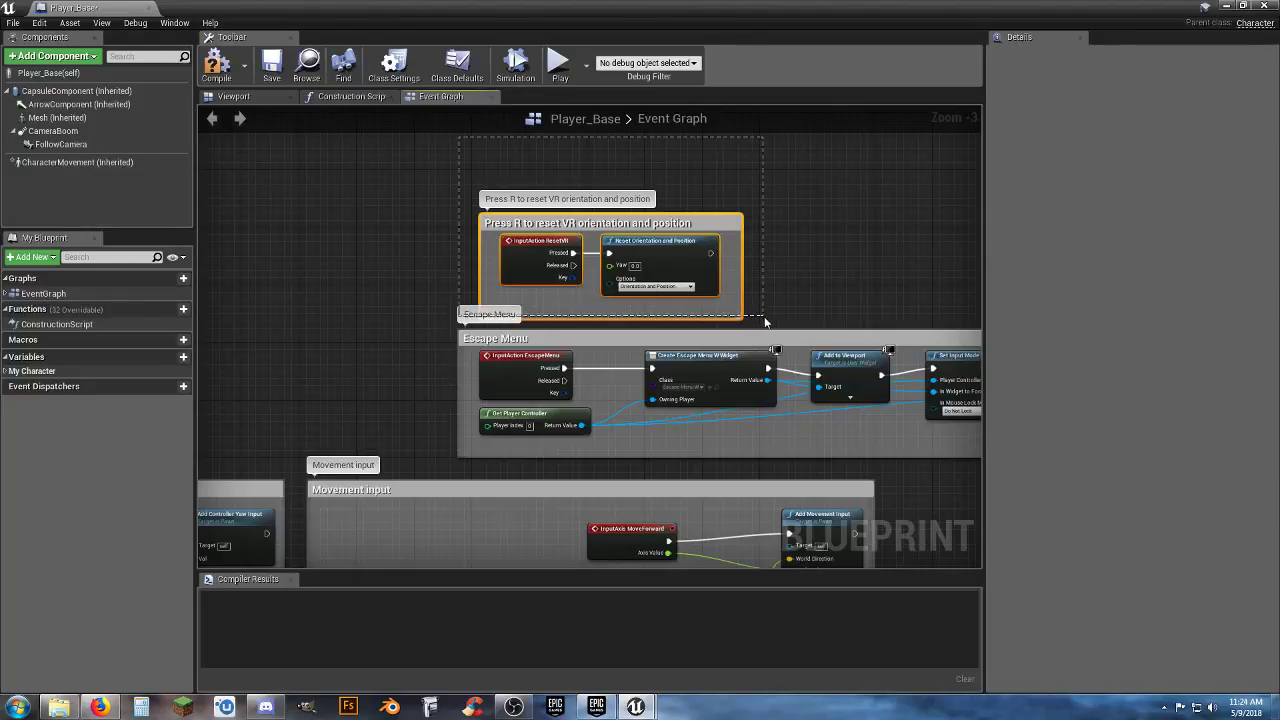
{"action": "left_click_drag", "start_coordinate": [765, 321], "coordinate": [763, 326]}
{"action": "key", "text": "Delete"}
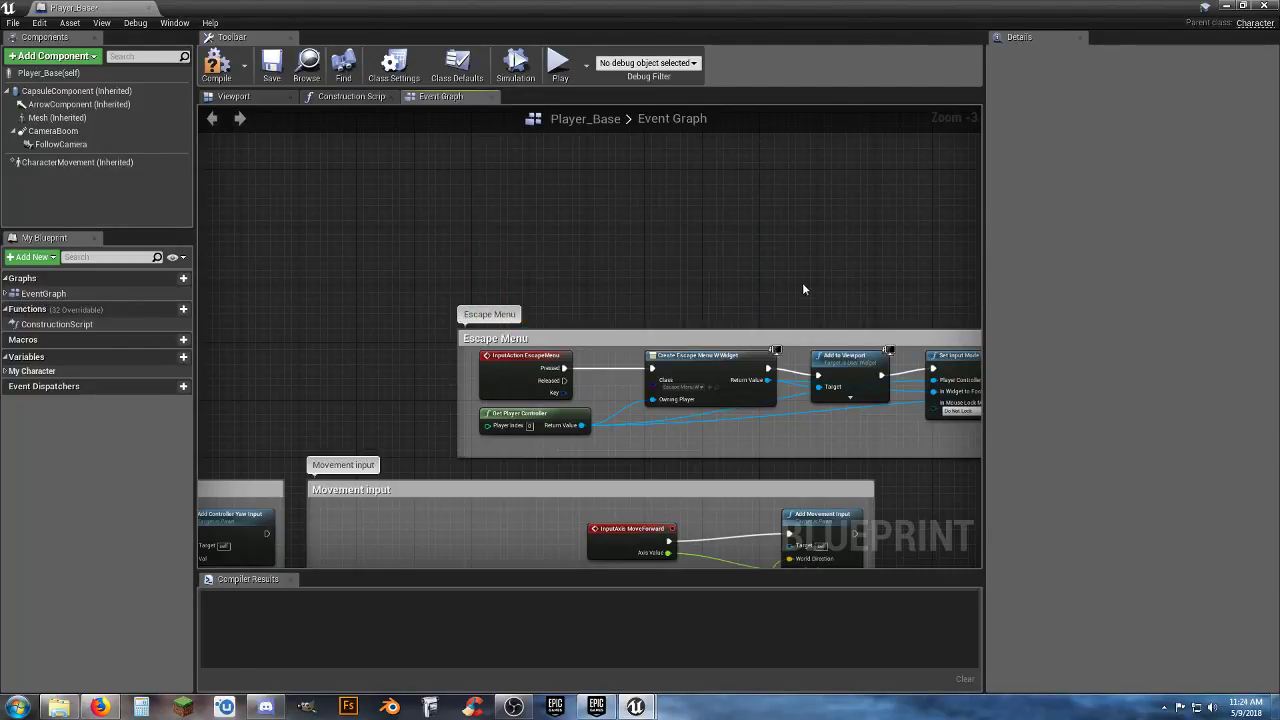
Move the Escape Menu comment group beside the Movement input group in the Event Graph, and compile Player_Base
{"action": "right_click_drag", "start_coordinate": [802, 286], "coordinate": [503, 188]}
{"action": "left_click", "coordinate": [503, 188]}
{"action": "left_click_drag", "start_coordinate": [503, 188], "coordinate": [895, 330]}
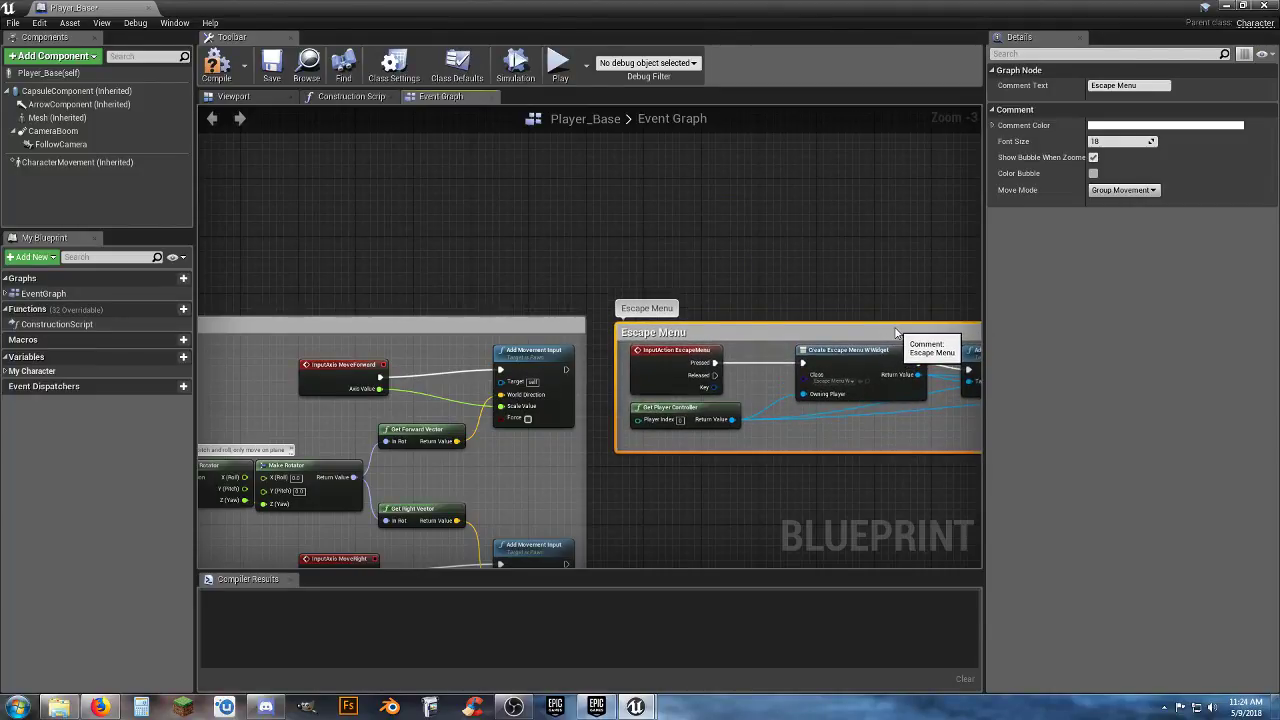
{"action": "left_click", "coordinate": [480, 263]}
{"action": "right_click_drag", "start_coordinate": [480, 263], "coordinate": [660, 228]}
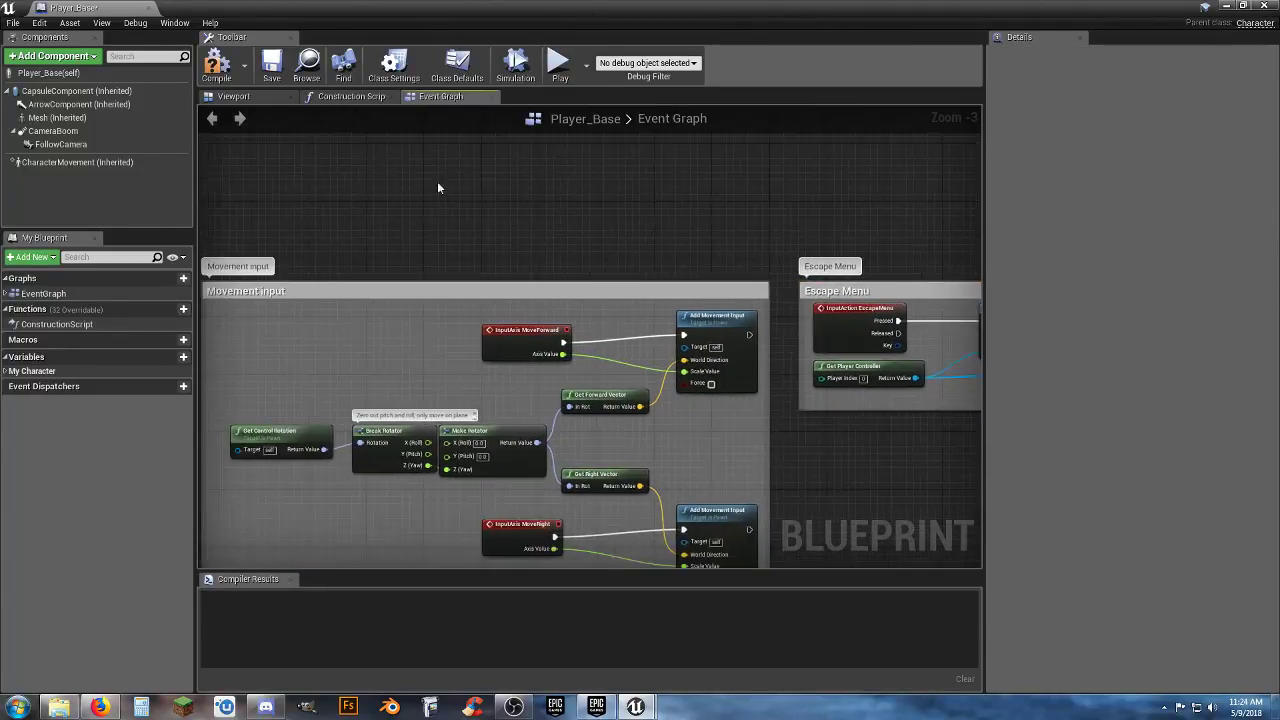
{"action": "left_click", "coordinate": [222, 78]}
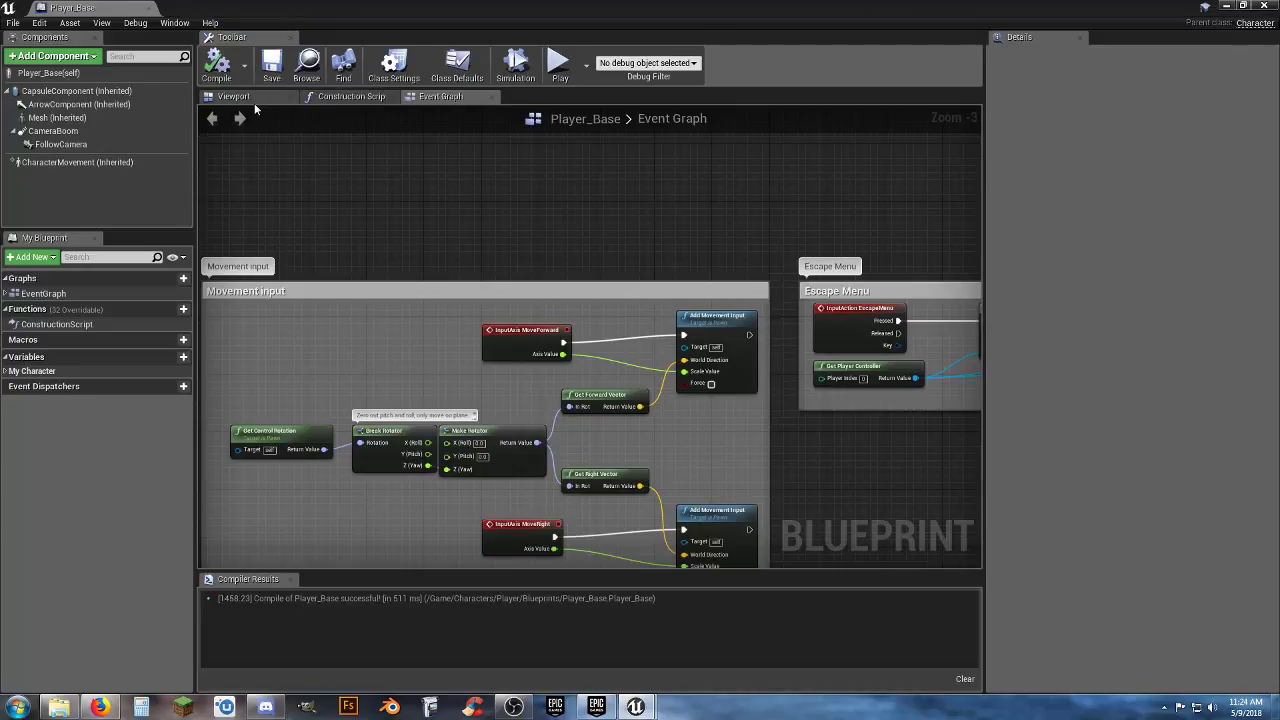
Set the skeletal mesh of Player_Base's inherited Mesh component to SK_Character_Sheriff_01
{"action": "left_click", "coordinate": [248, 98]}
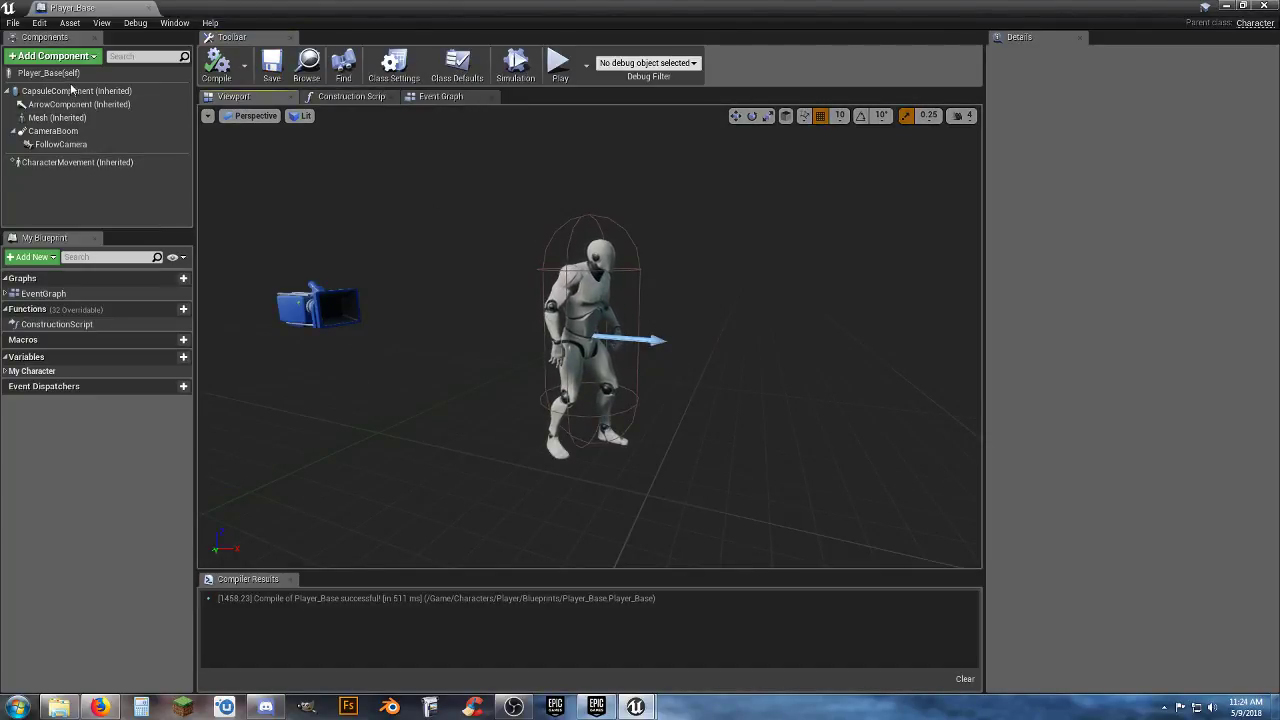
{"action": "left_click", "coordinate": [56, 118]}
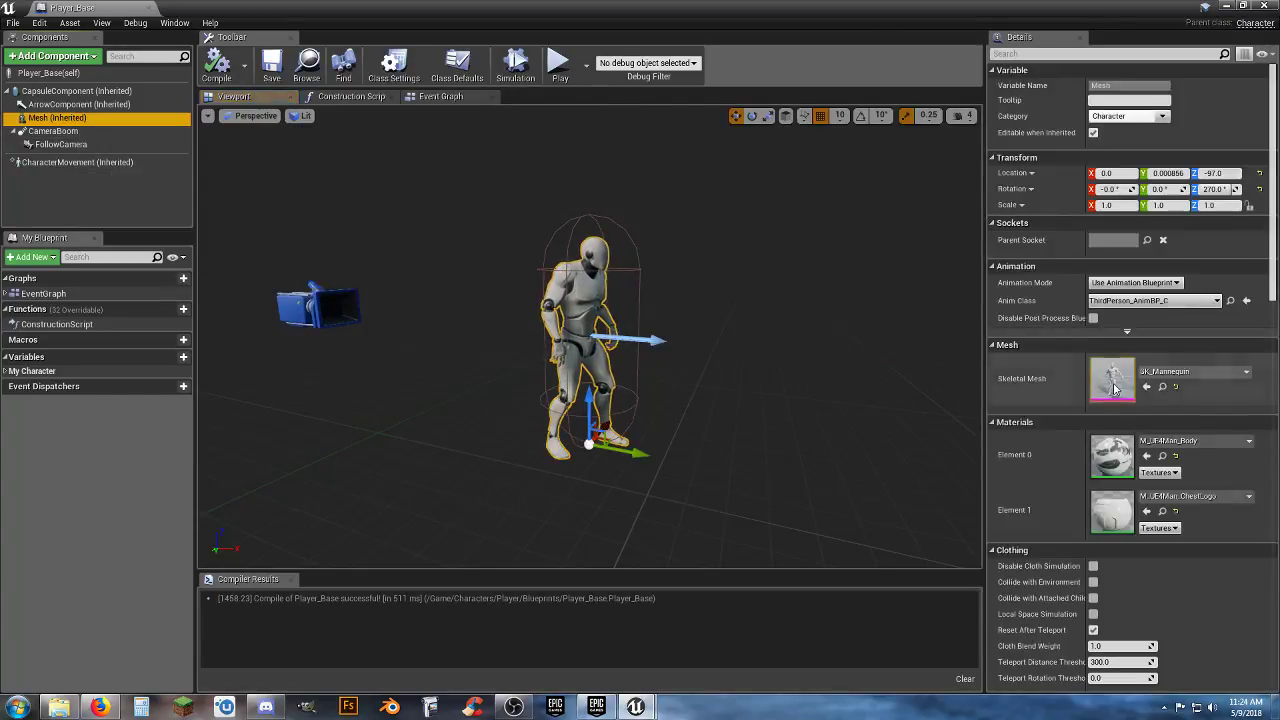
{"action": "left_click", "coordinate": [1195, 372]}
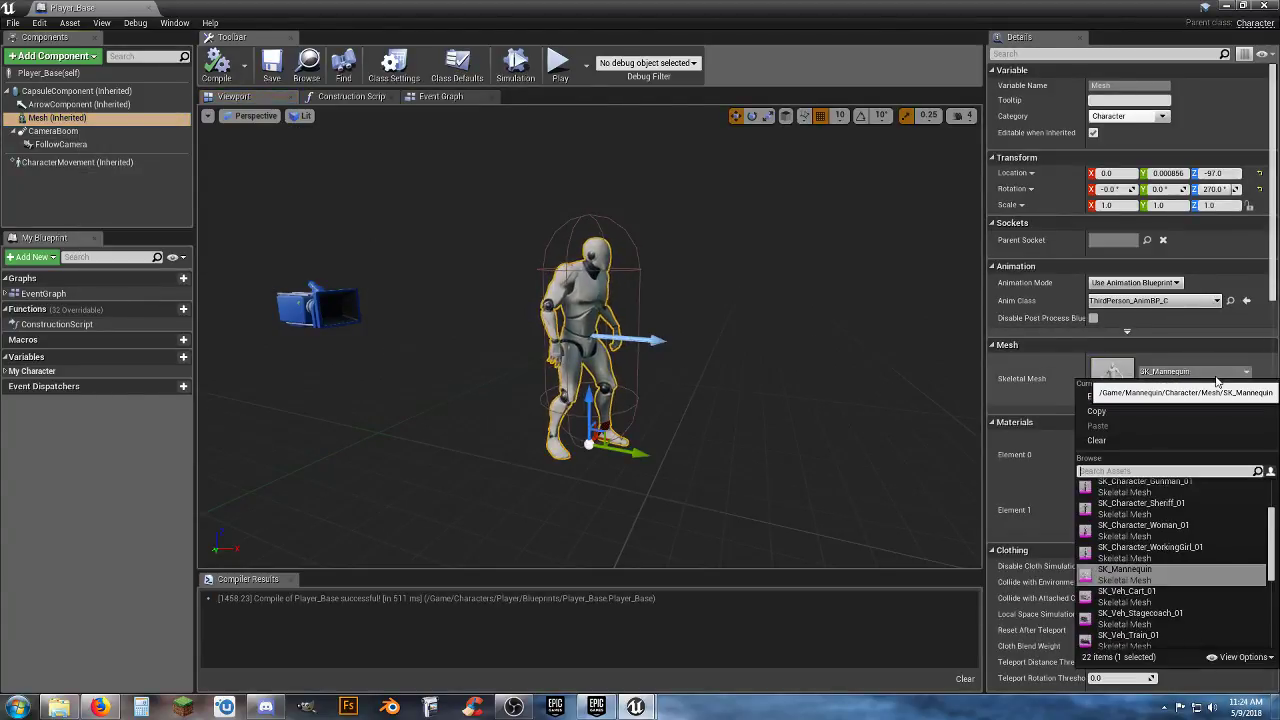
{"action": "scroll", "coordinate": [1216, 542], "scroll_direction": "up", "scroll_amount": 2}
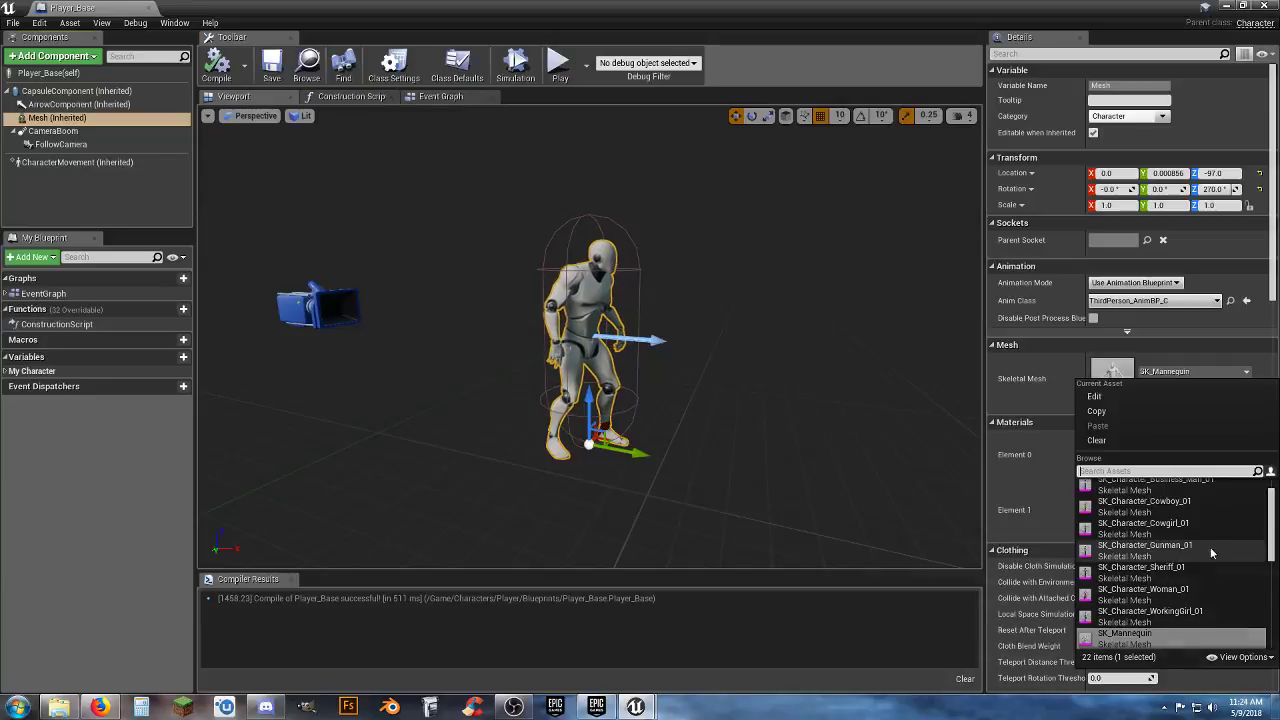
{"action": "left_click", "coordinate": [1188, 568]}
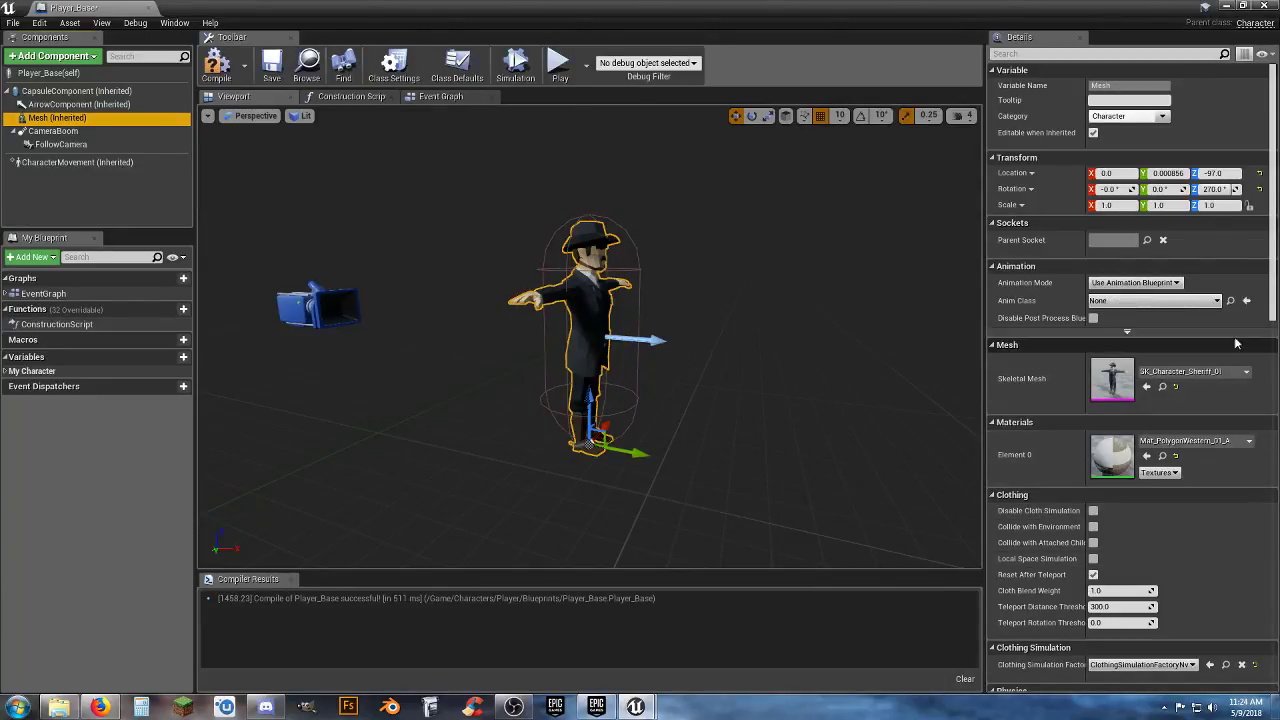
Assign Poly_AnimBP as the Mesh component's anim class, inspect the character from the front, and compile Player_Base
{"action": "left_click", "coordinate": [1213, 302]}
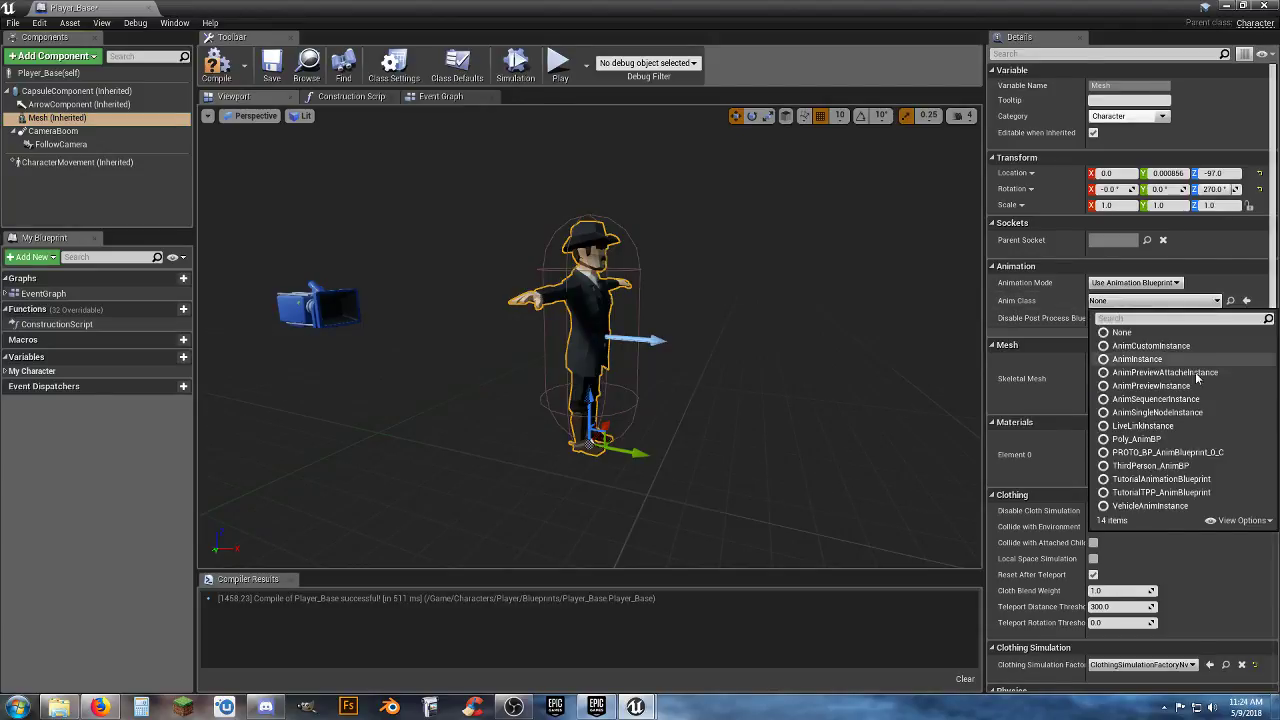
{"action": "left_click", "coordinate": [1136, 439]}
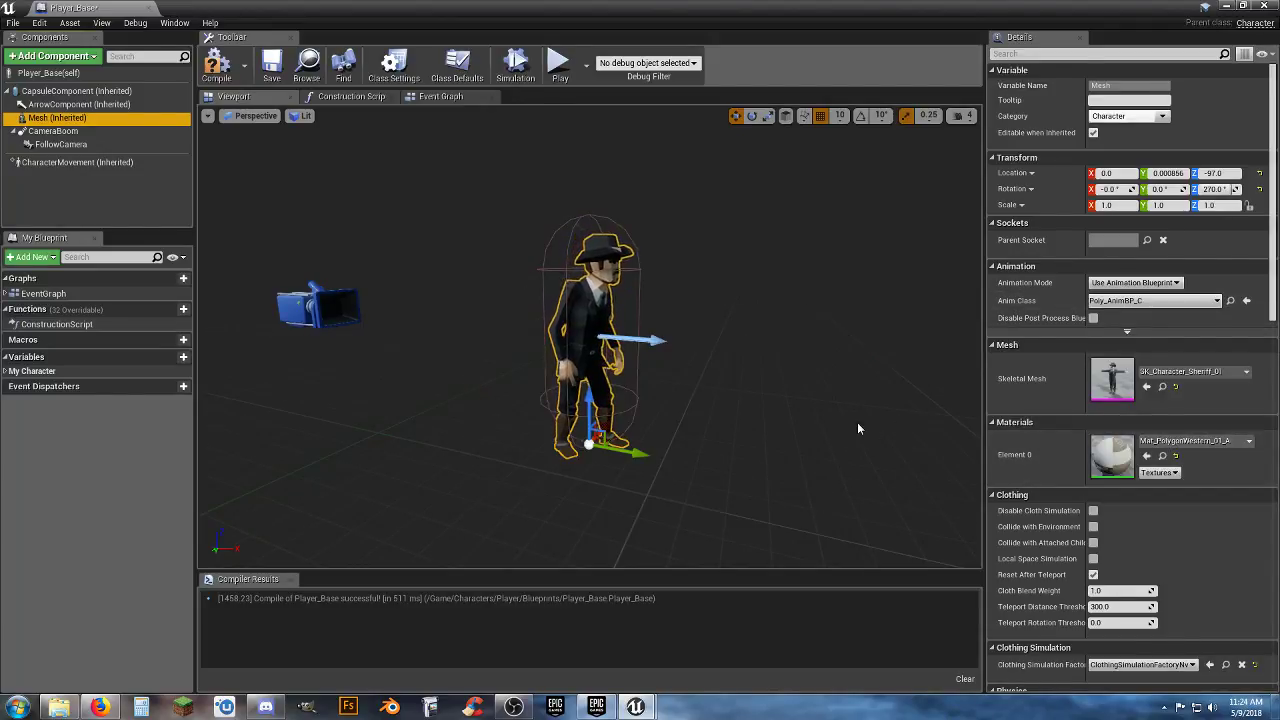
{"action": "right_click_drag", "start_coordinate": [887, 364], "coordinate": [829, 374]}
{"action": "key", "text": "d"}
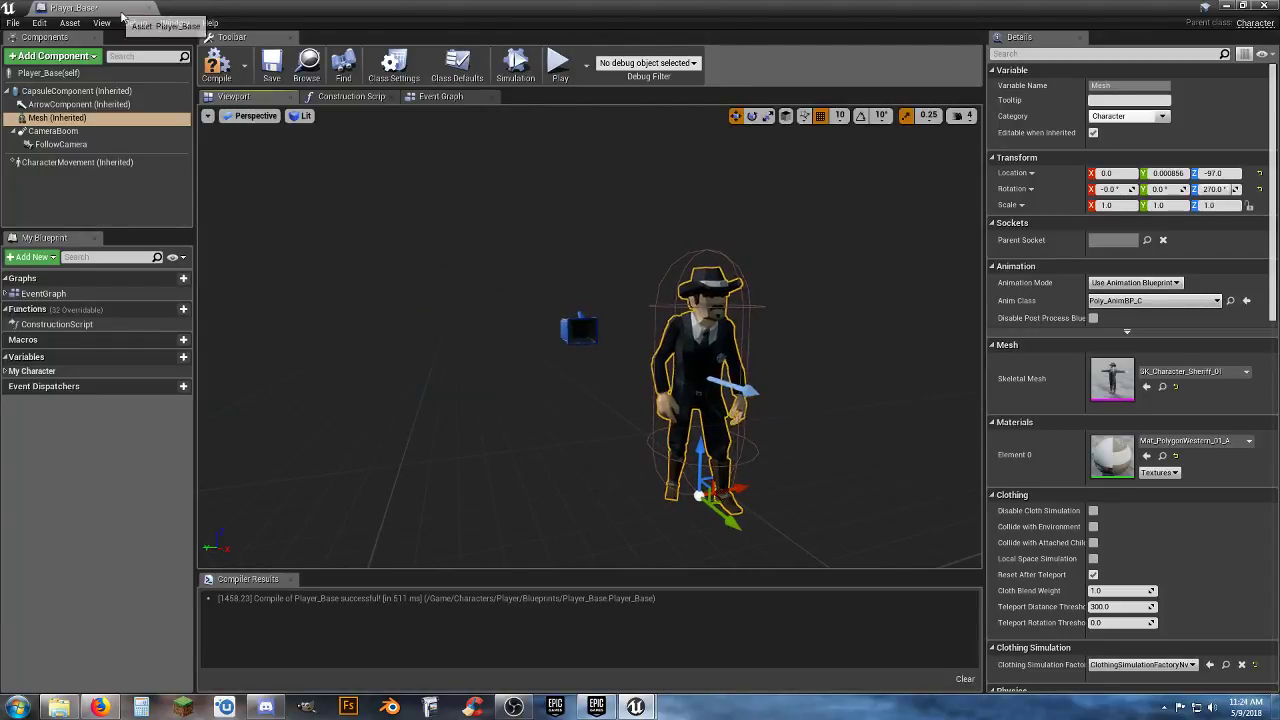
{"action": "left_click", "coordinate": [216, 68]}
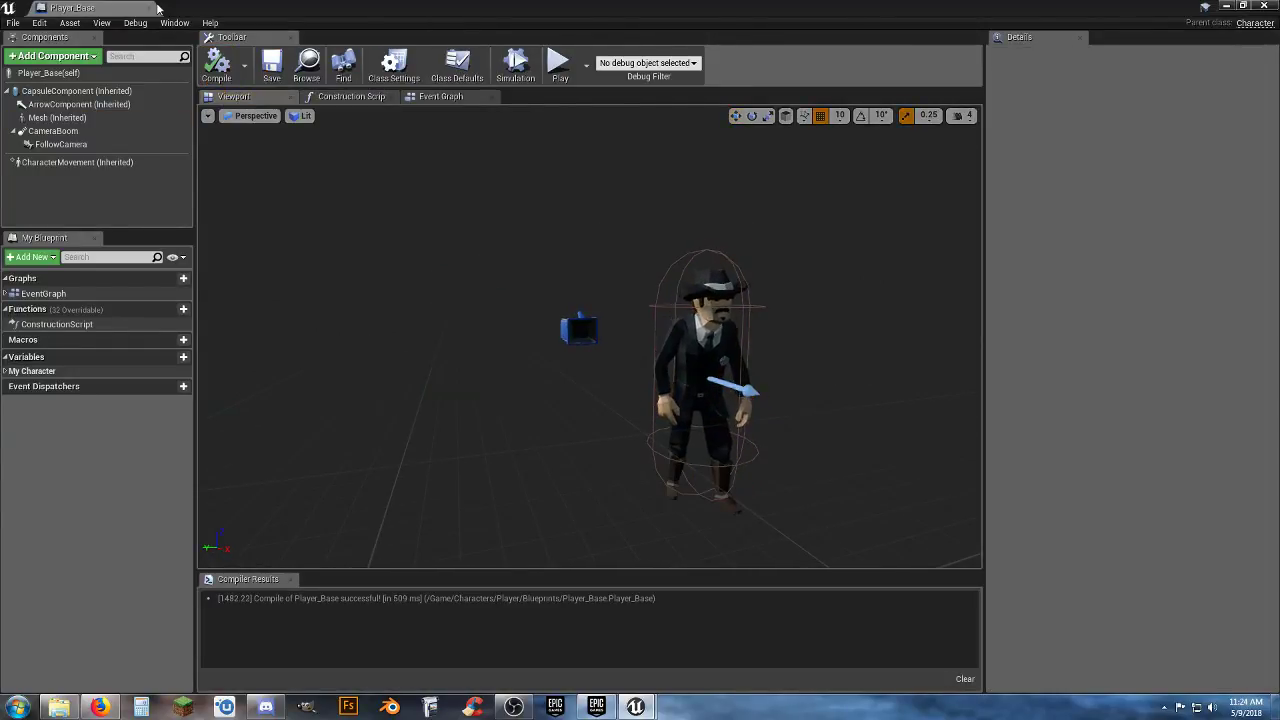
Dock Player_Base beside the Demonstration level, play-test the sheriff by running and jumping through town, and return to the blueprint
{"action": "left_click_drag", "start_coordinate": [122, 13], "coordinate": [246, 11]}
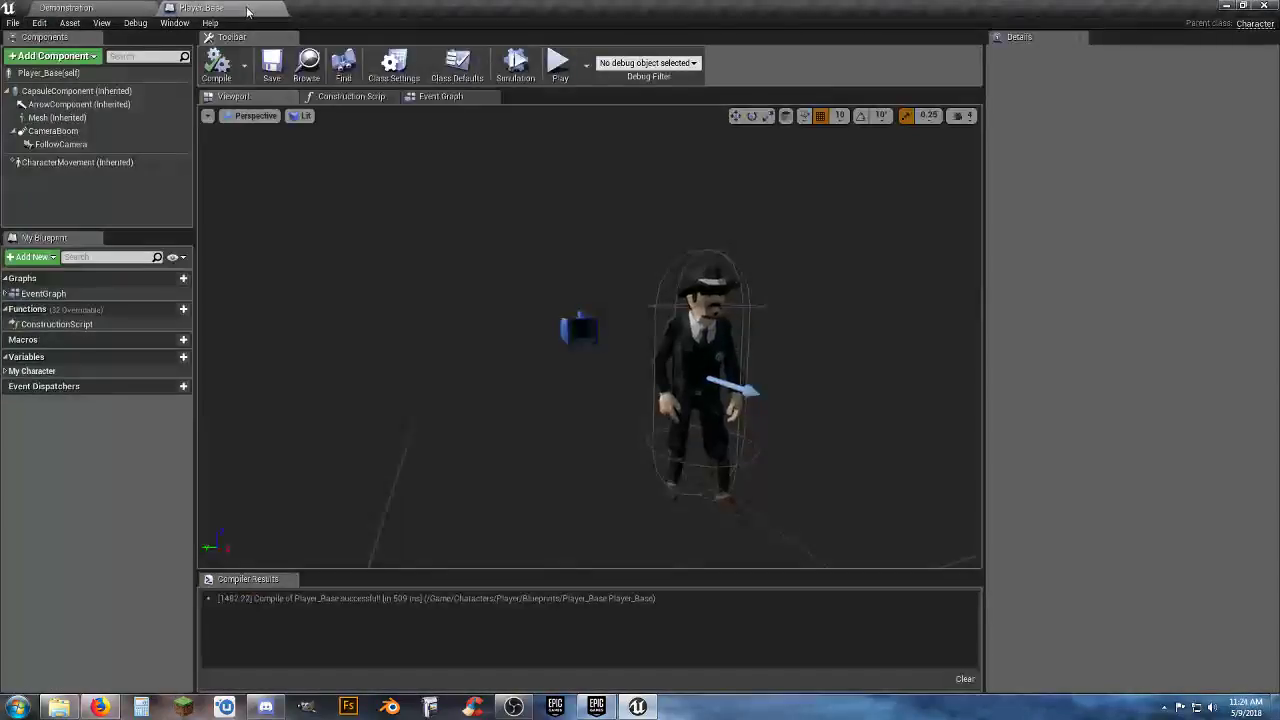
{"action": "left_click", "coordinate": [118, 9]}
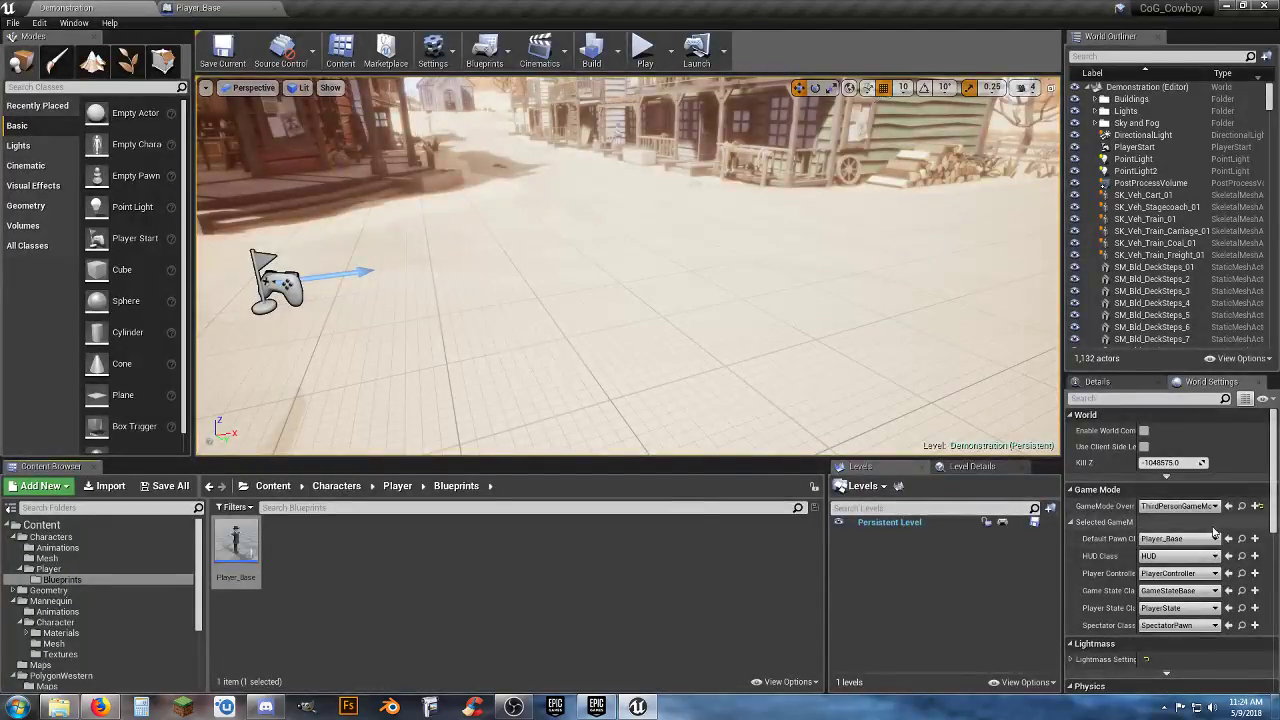
{"action": "left_click", "coordinate": [643, 57]}
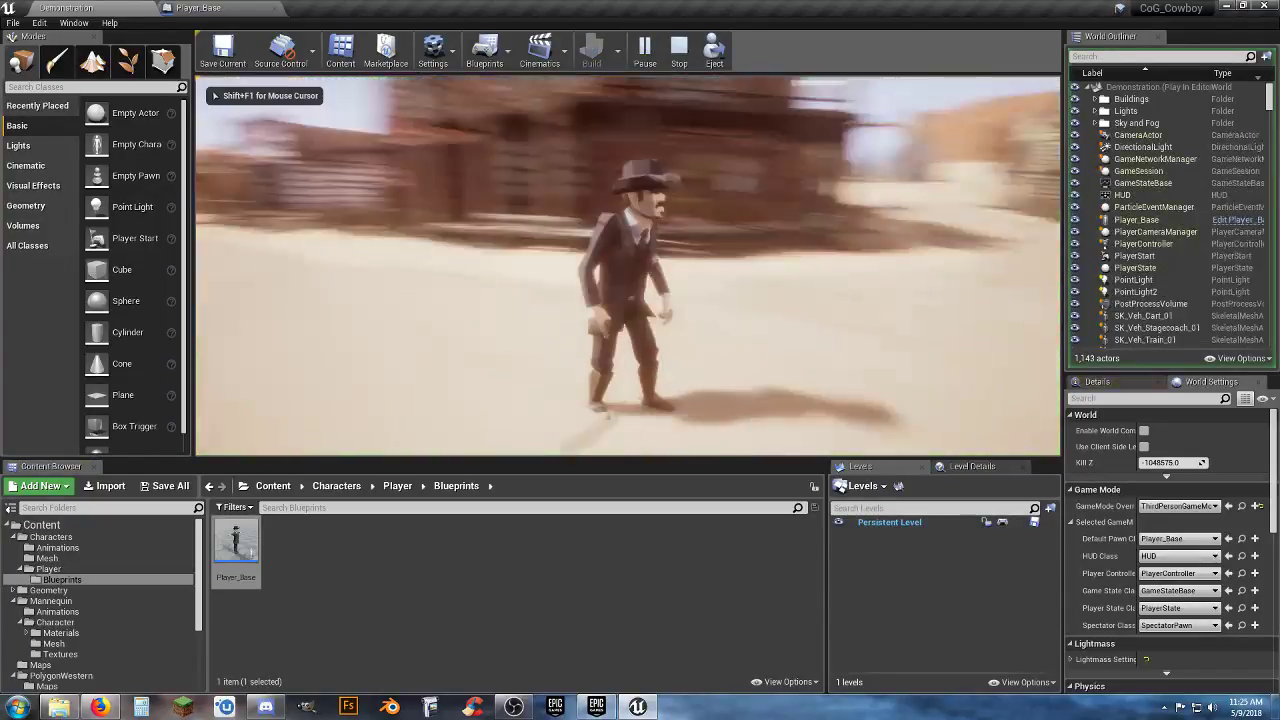
{"action": "key", "text": "w"}
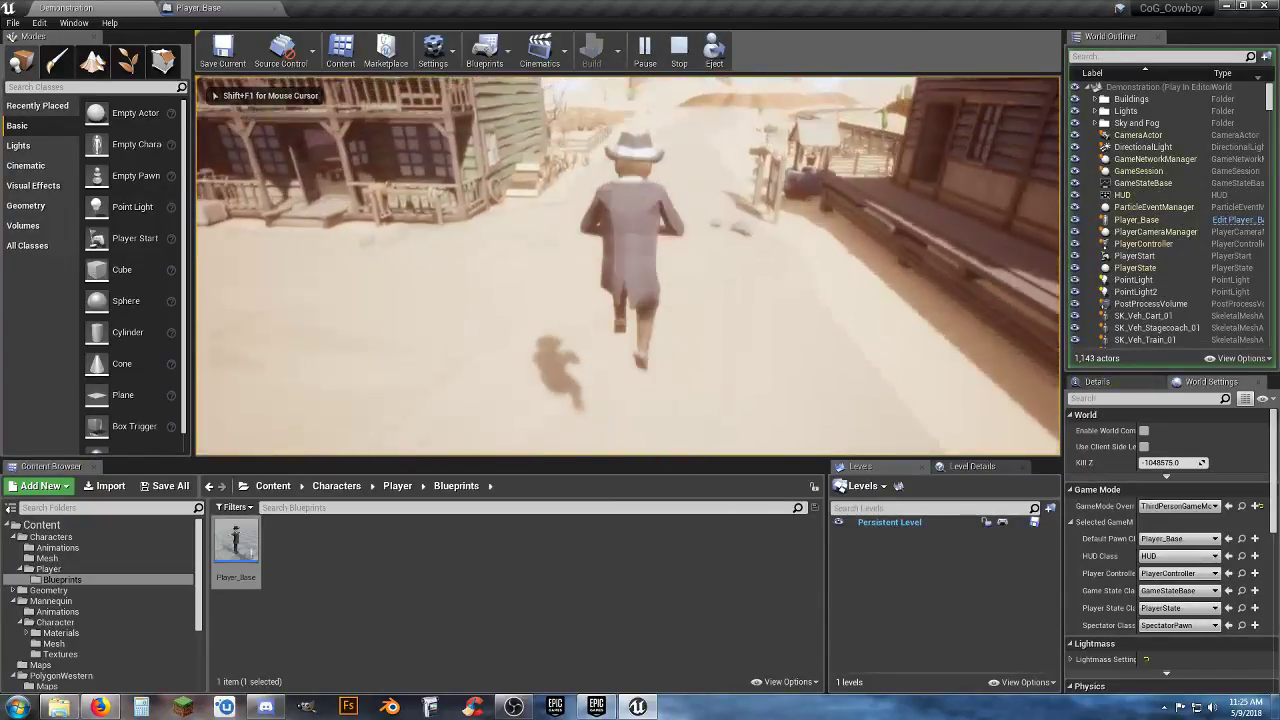
{"action": "key", "text": "space"}
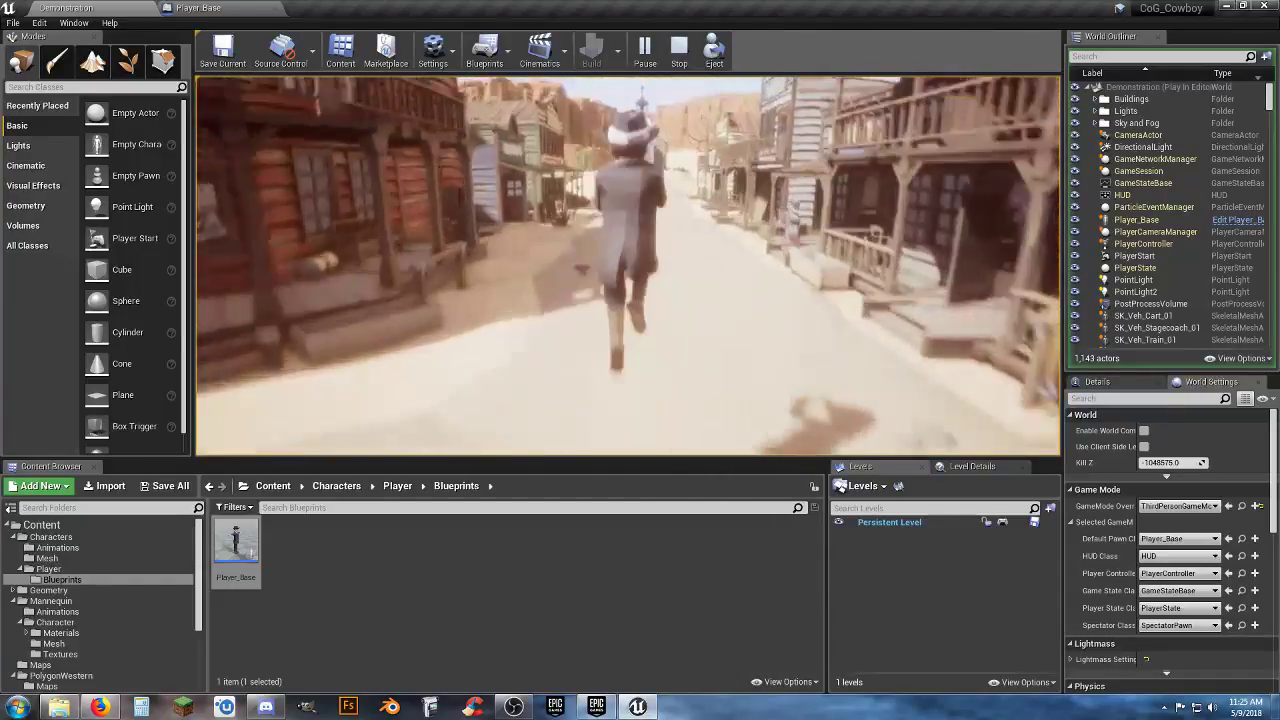
{"action": "key", "text": "a"}
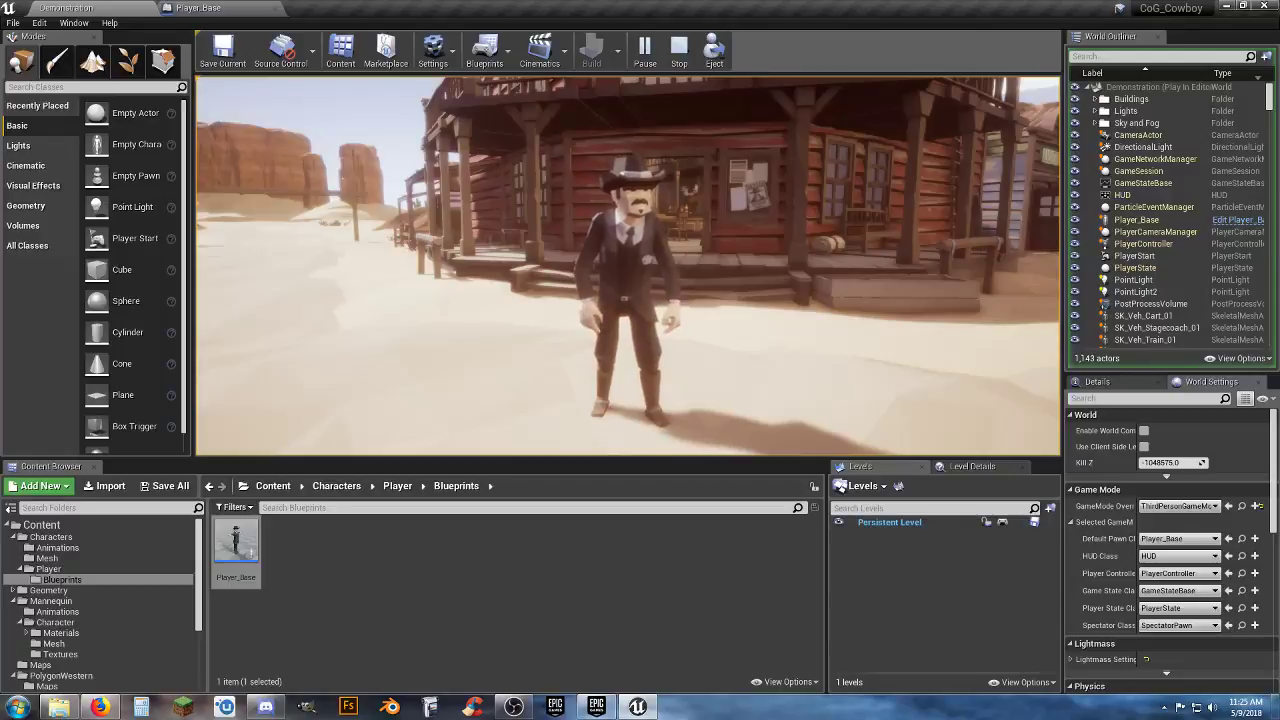
{"action": "key", "text": "Escape"}
{"action": "left_click", "coordinate": [262, 9]}
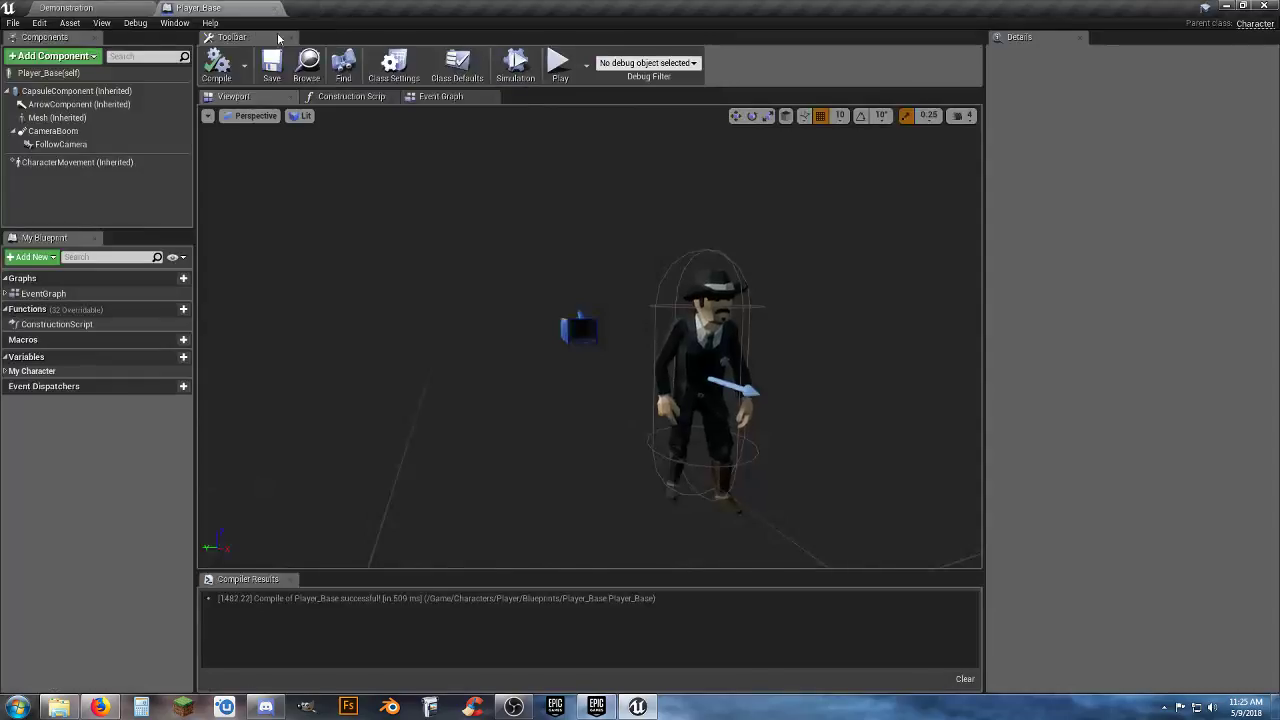
Try Mat_PolygonWestern_01_B and Mat_PolygonWestern_01_C as the Element 0 material of Player_Base's inherited Mesh component
{"action": "right_click_drag", "start_coordinate": [709, 363], "coordinate": [743, 375]}
{"action": "key", "text": "w"}
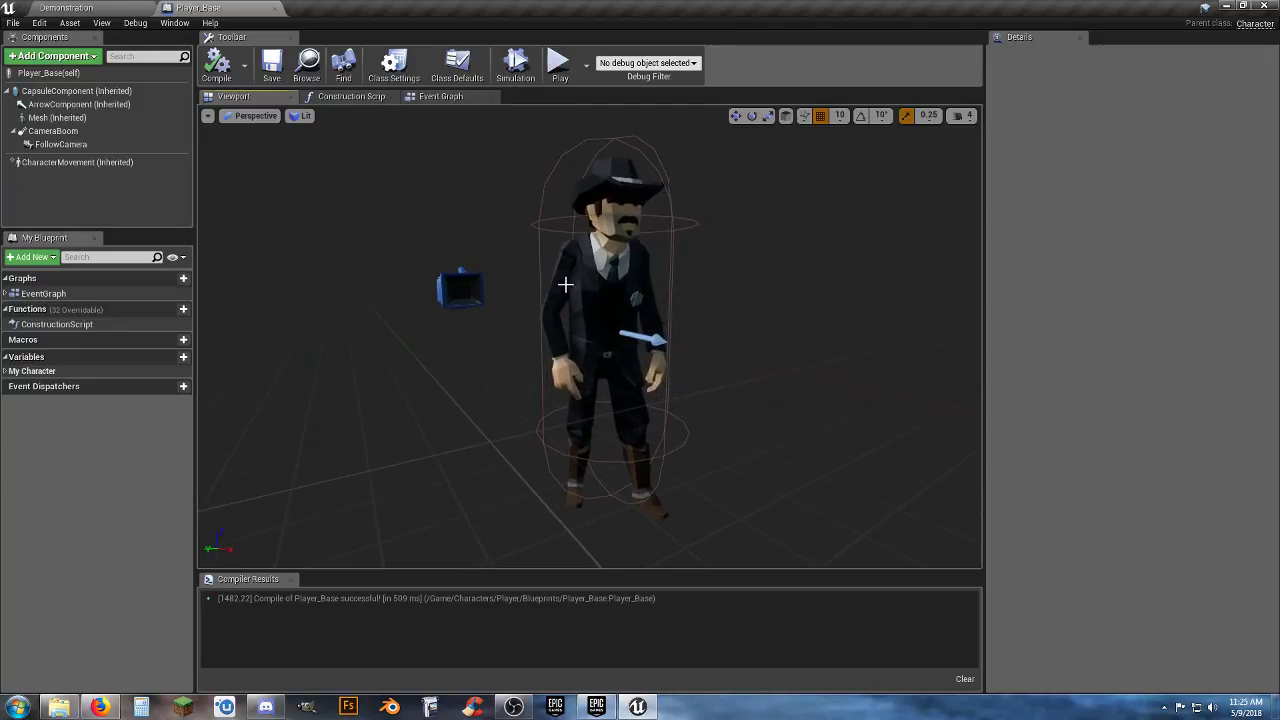
{"action": "left_click", "coordinate": [57, 117]}
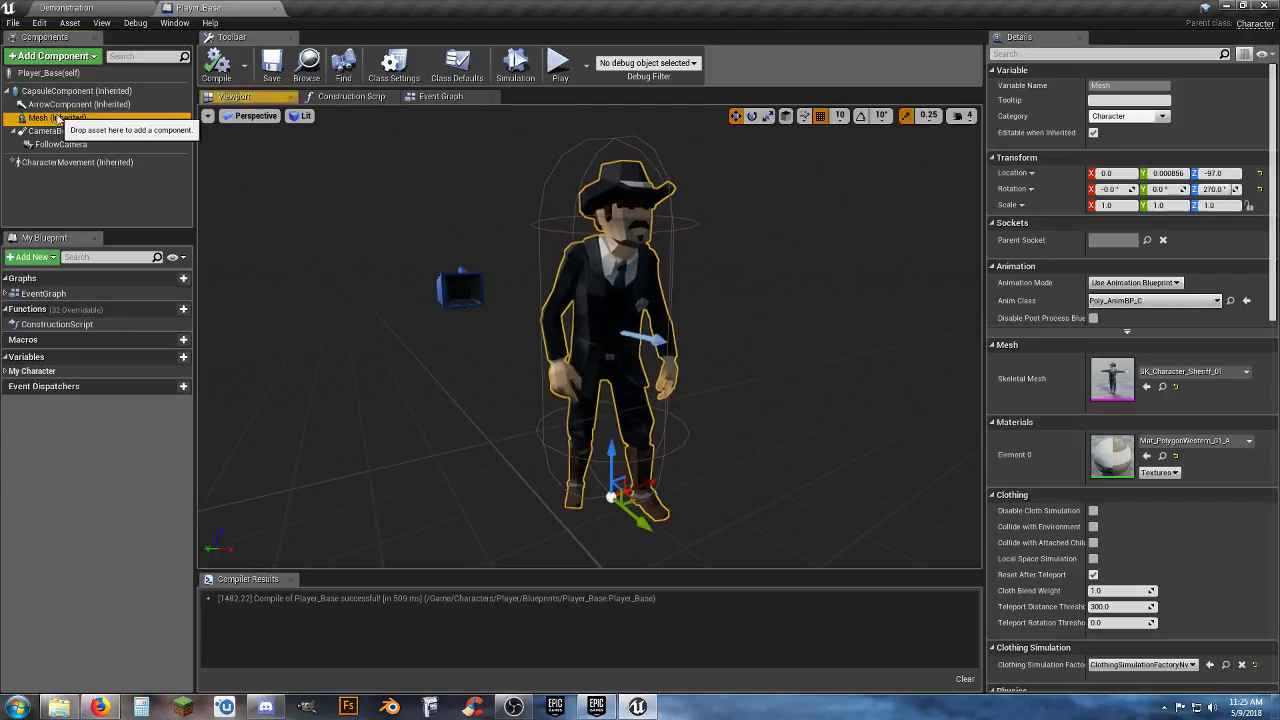
{"action": "left_click", "coordinate": [1229, 450]}
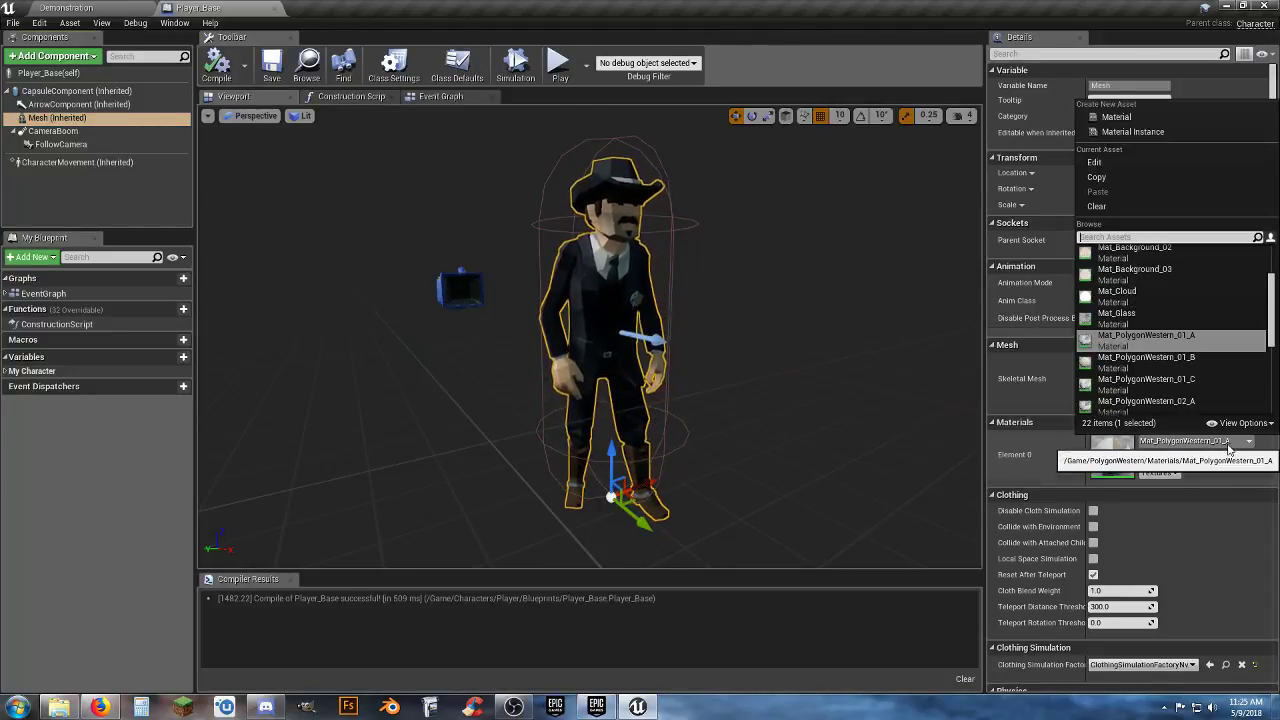
{"action": "left_click", "coordinate": [1170, 360]}
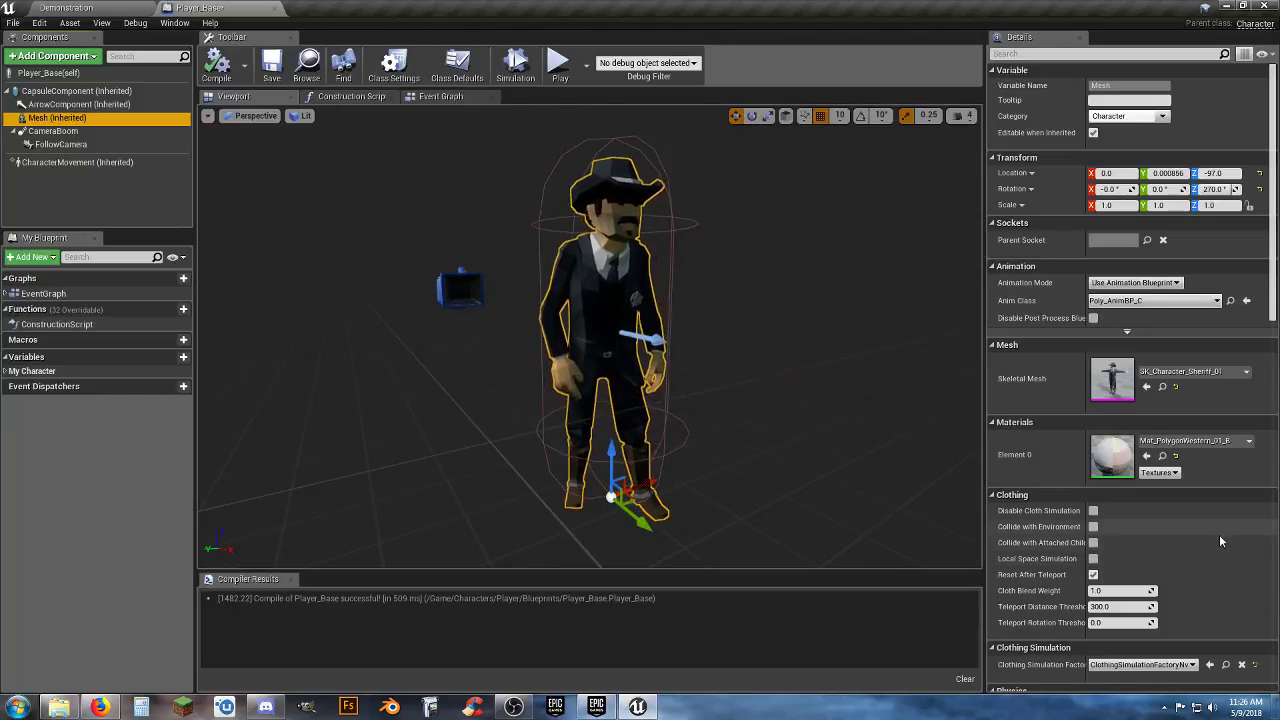
{"action": "left_click", "coordinate": [1244, 443]}
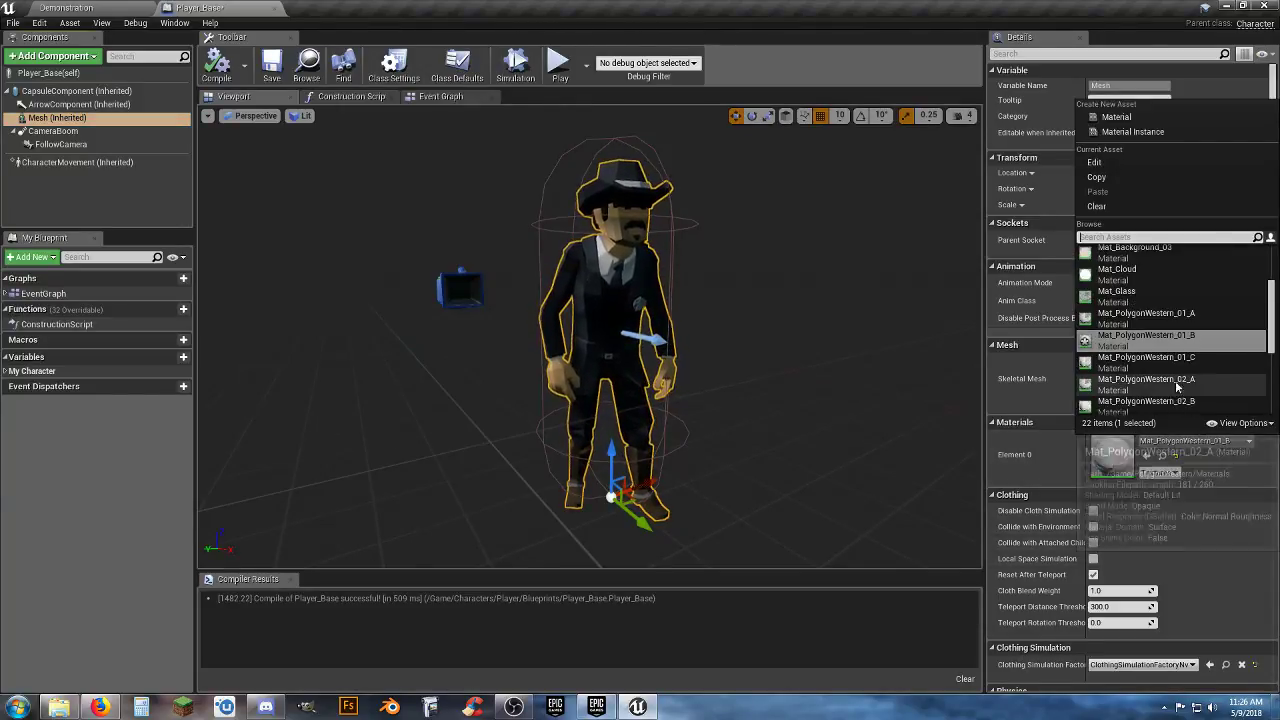
{"action": "left_click", "coordinate": [1213, 364]}
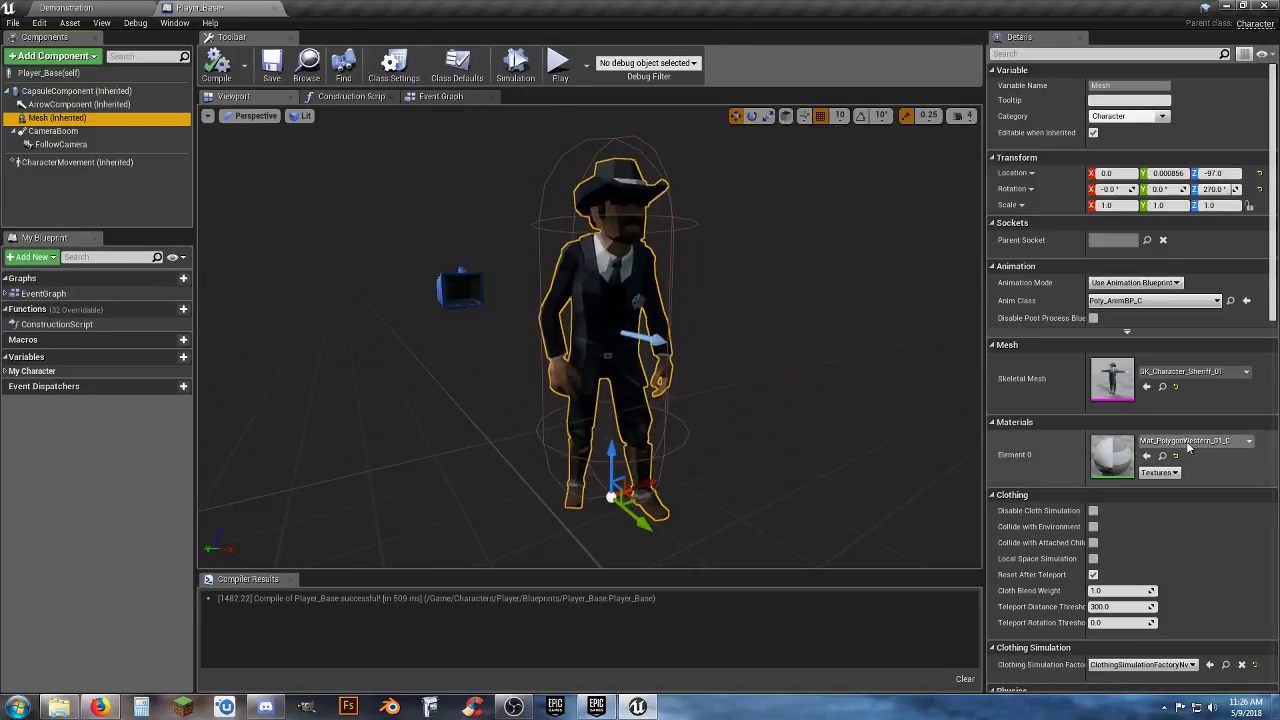
Set the Mesh component's Element 0 material to Mat_PolygonWestern_02_A and save Player_Base
{"action": "left_click", "coordinate": [1221, 447]}
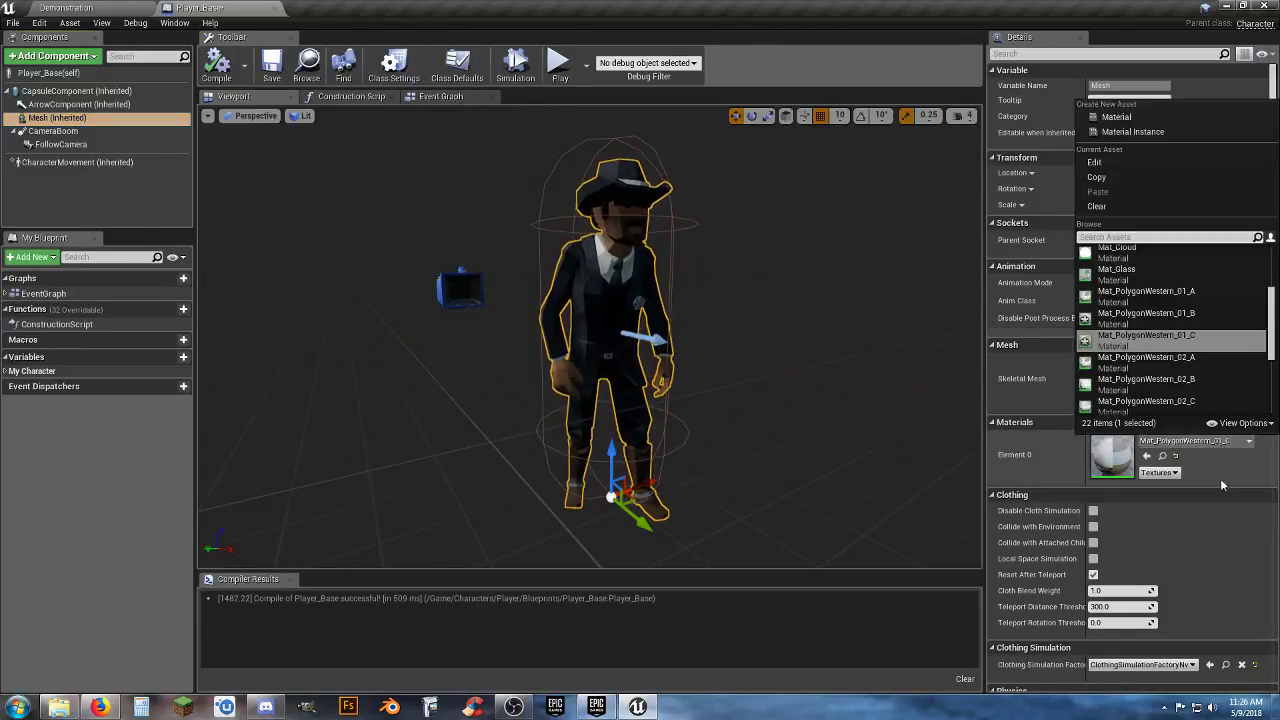
{"action": "left_click", "coordinate": [1183, 361]}
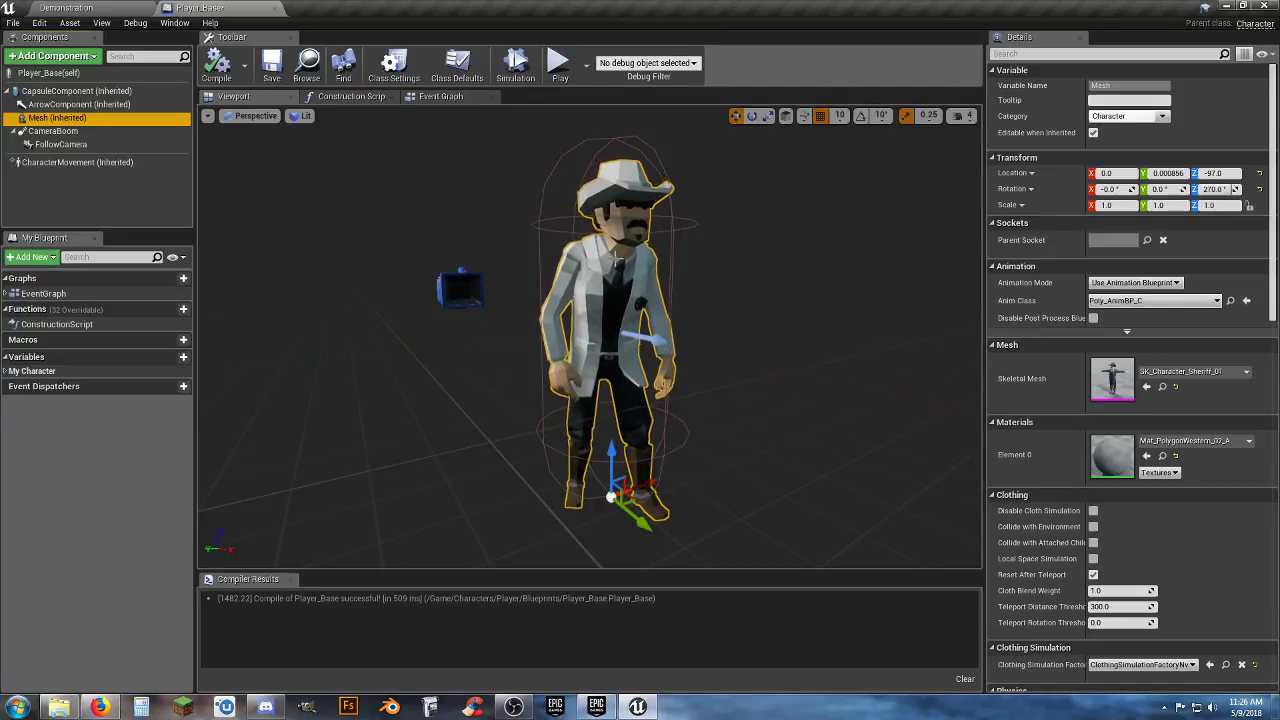
{"action": "left_click", "coordinate": [270, 66]}
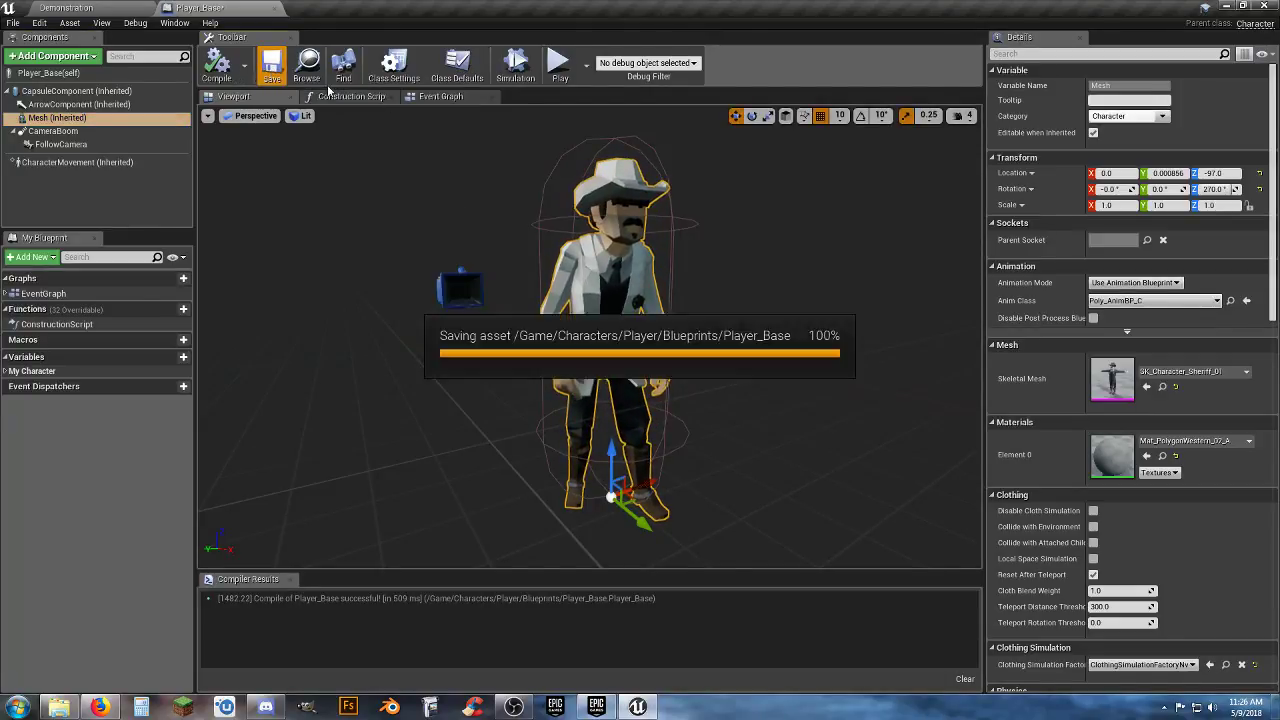
Review the available Mat_PolygonWestern variants for the Mesh component's Element 0, keeping the current material
{"action": "left_click", "coordinate": [1248, 441]}
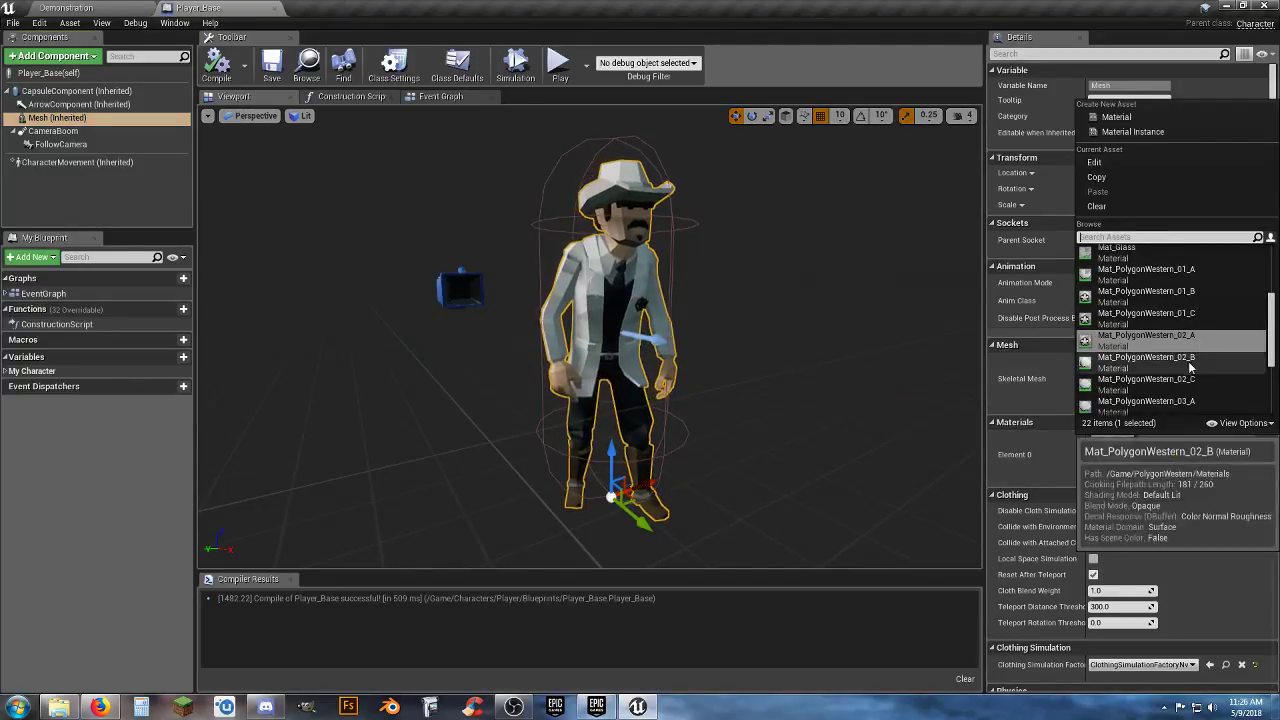
{"action": "scroll", "coordinate": [1210, 387], "scroll_direction": "down", "scroll_amount": 2}
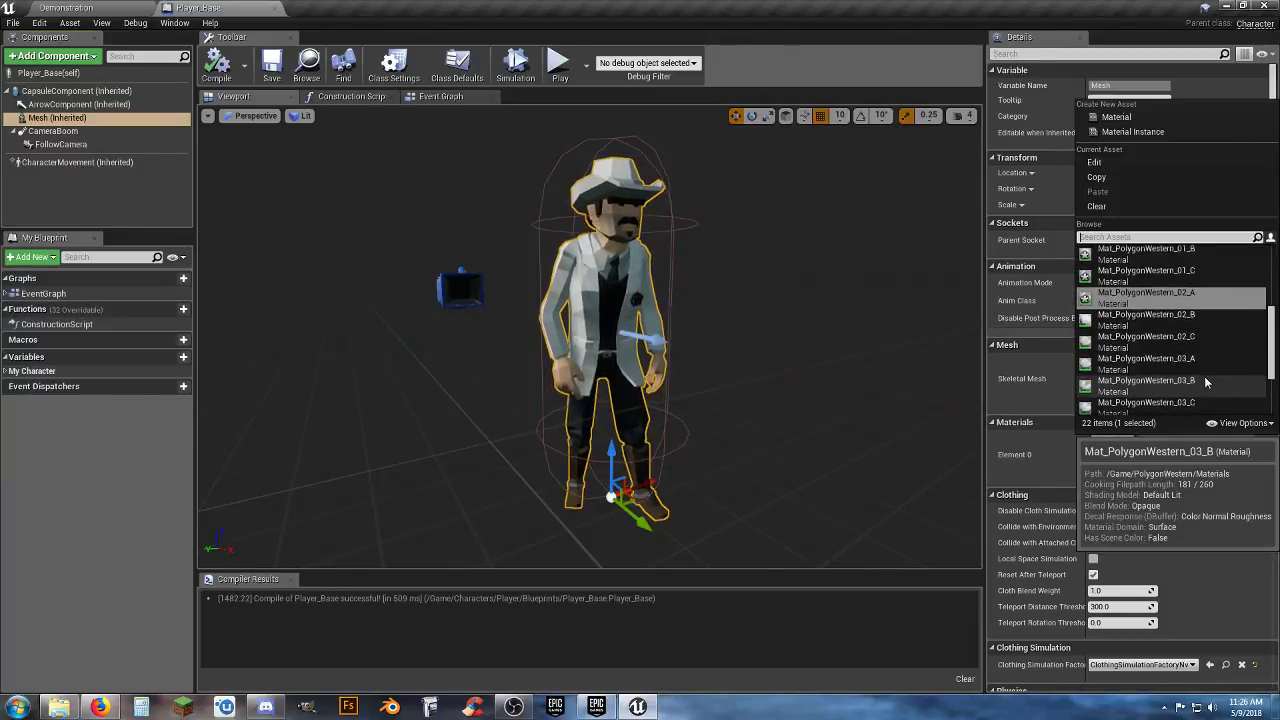
{"action": "scroll", "coordinate": [1206, 382], "scroll_direction": "down", "scroll_amount": 1}
{"action": "scroll", "coordinate": [1206, 382], "scroll_direction": "down", "scroll_amount": 3}
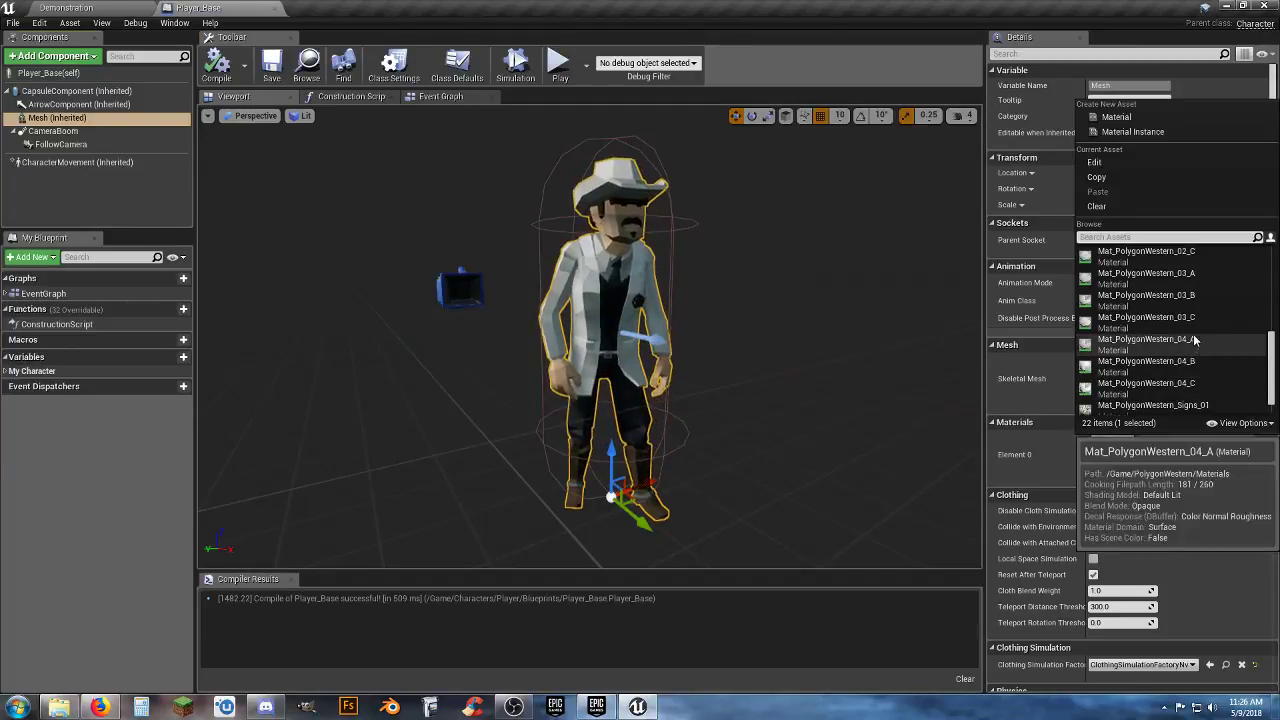
{"action": "left_click", "coordinate": [1226, 540]}
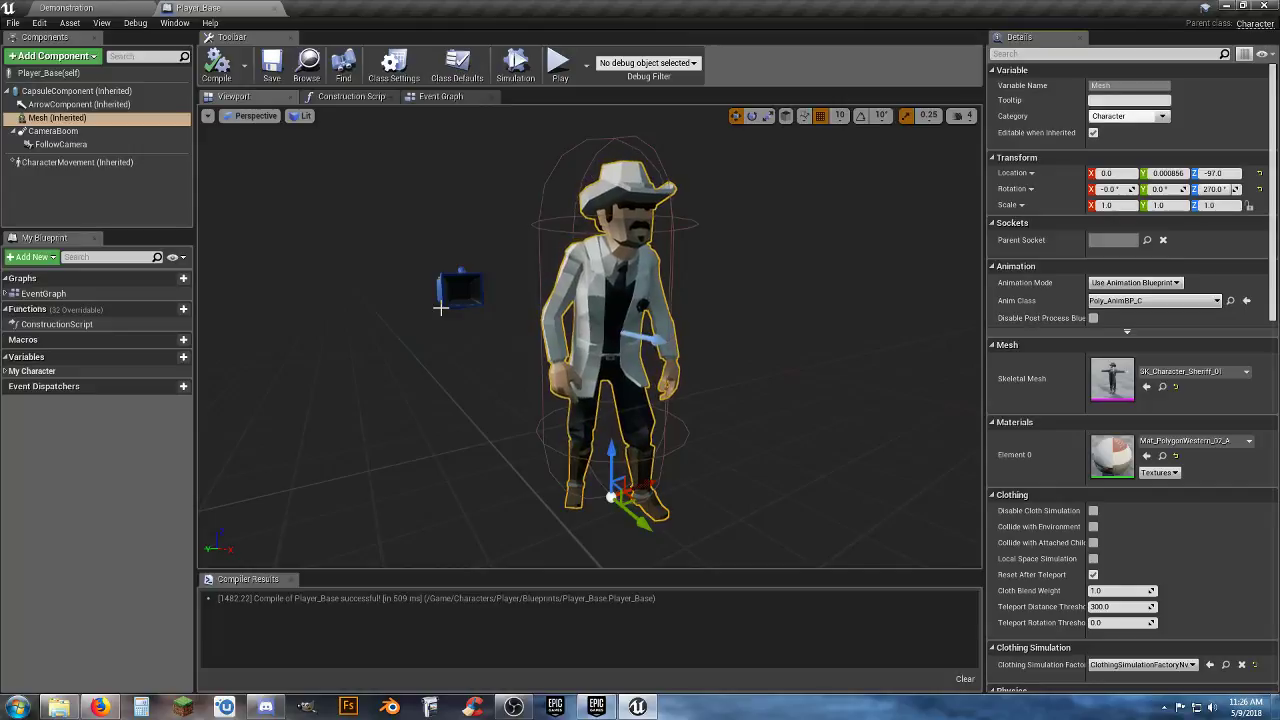
Add an Event BeginPlay node to Player_Base's Event Graph, in the empty area below the Escape Menu comment group
{"action": "left_click", "coordinate": [446, 100]}
{"action": "right_click_drag", "start_coordinate": [775, 445], "coordinate": [425, 331]}
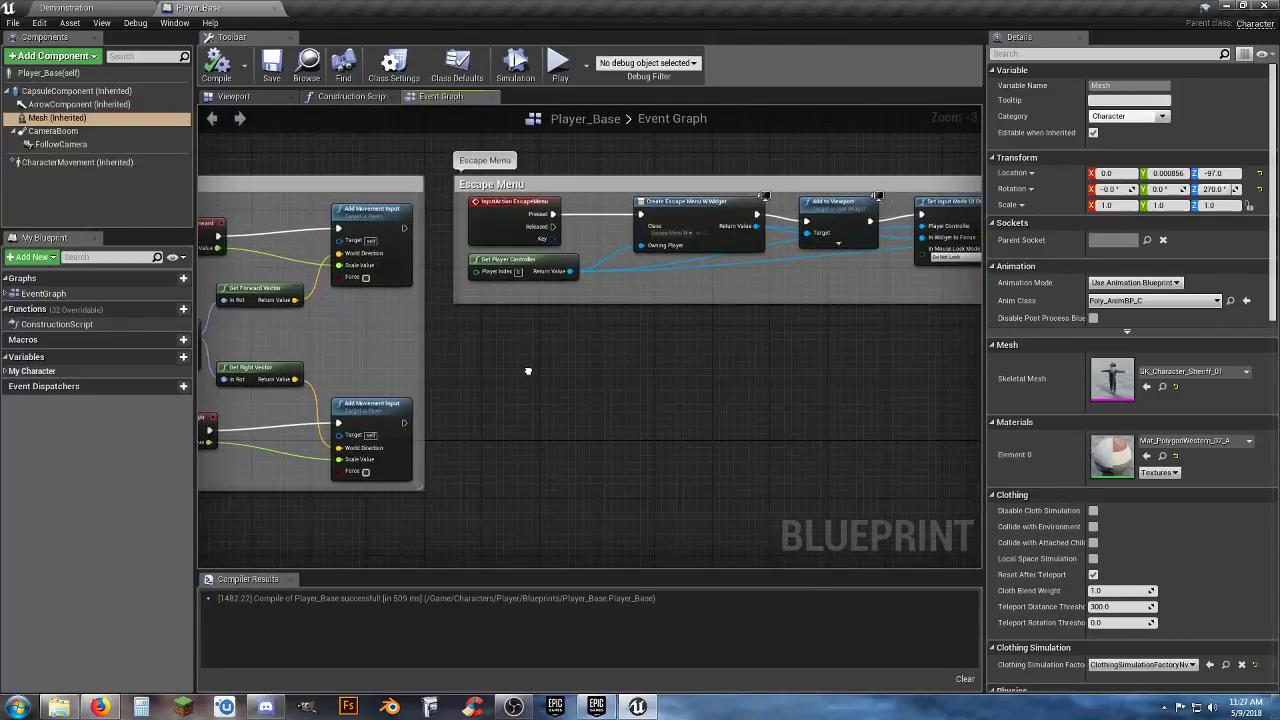
{"action": "right_click", "coordinate": [528, 376]}
{"action": "type", "text": "eventbe"}
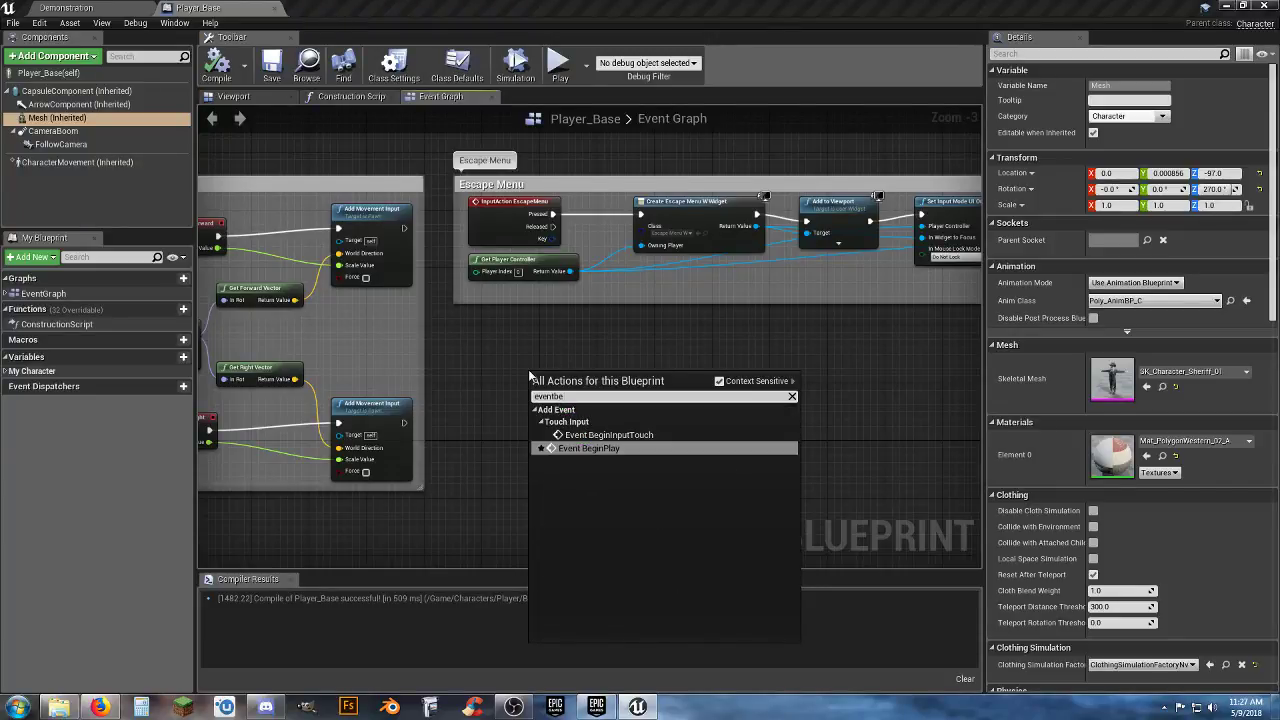
{"action": "left_click", "coordinate": [602, 449]}
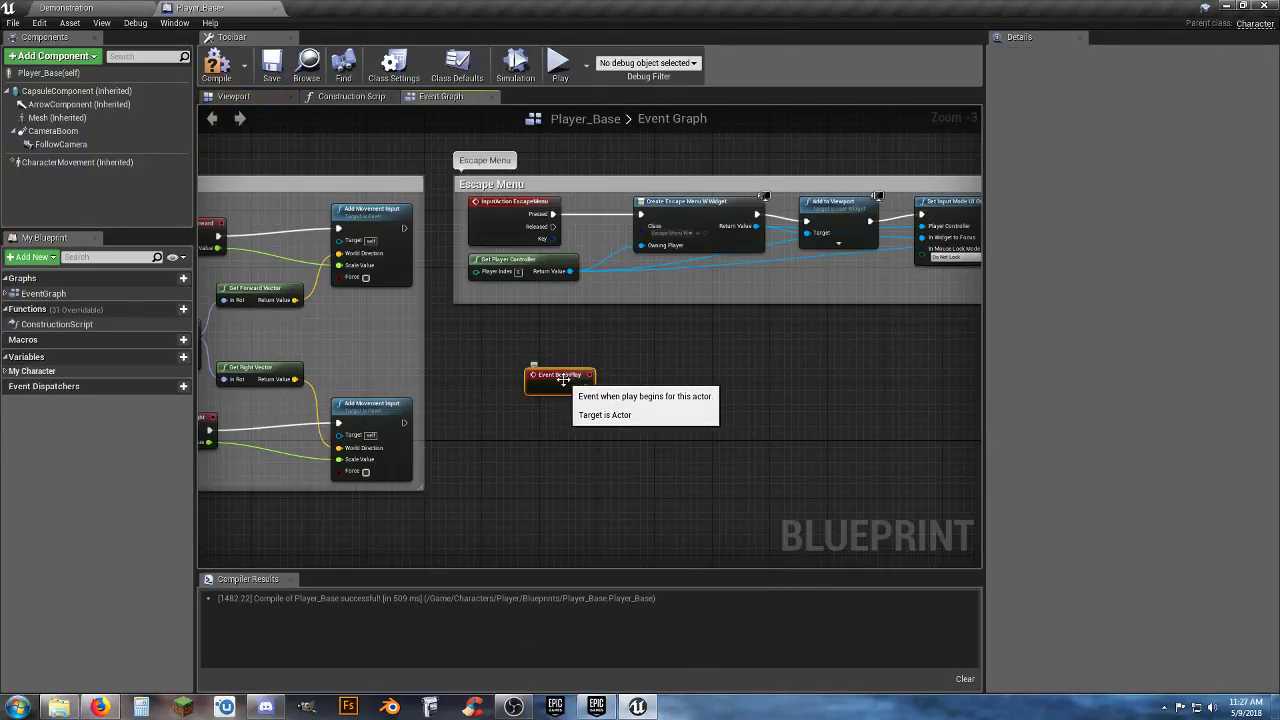
{"action": "left_click_drag", "start_coordinate": [564, 388], "coordinate": [521, 395]}
{"action": "scroll", "coordinate": [521, 395], "scroll_direction": "up", "scroll_amount": 3}
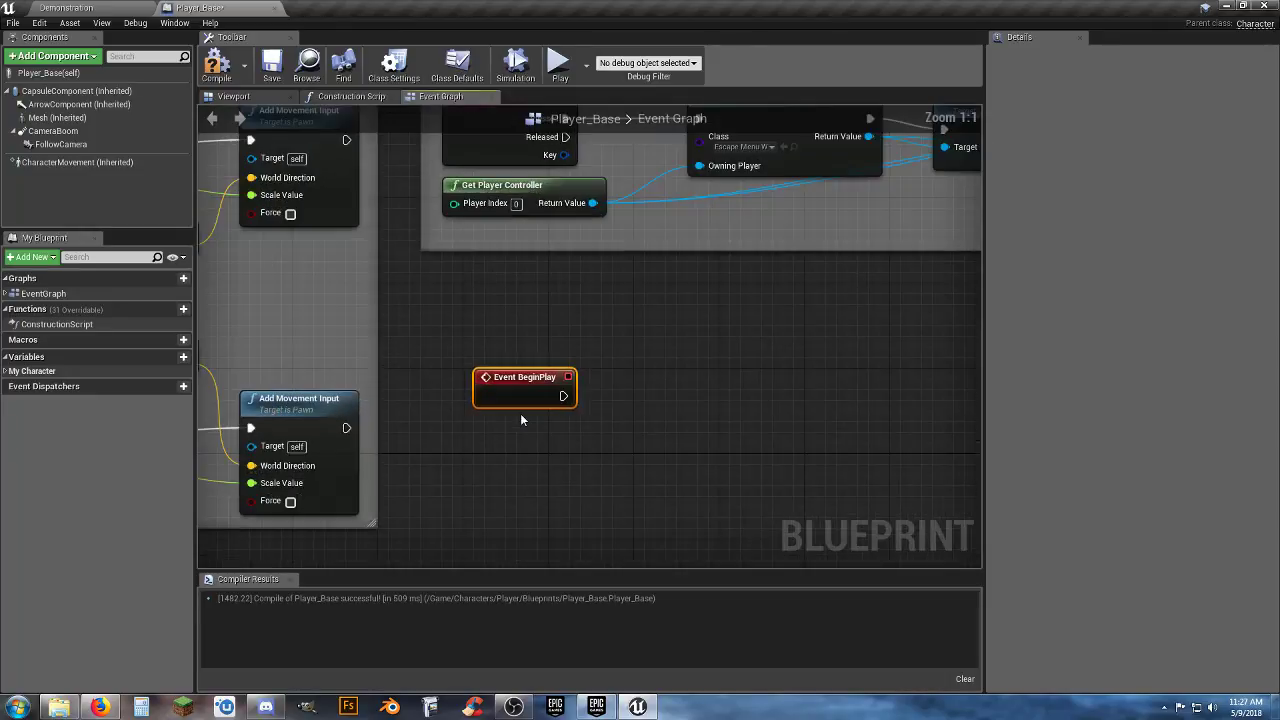
{"action": "right_click_drag", "start_coordinate": [521, 420], "coordinate": [471, 321]}
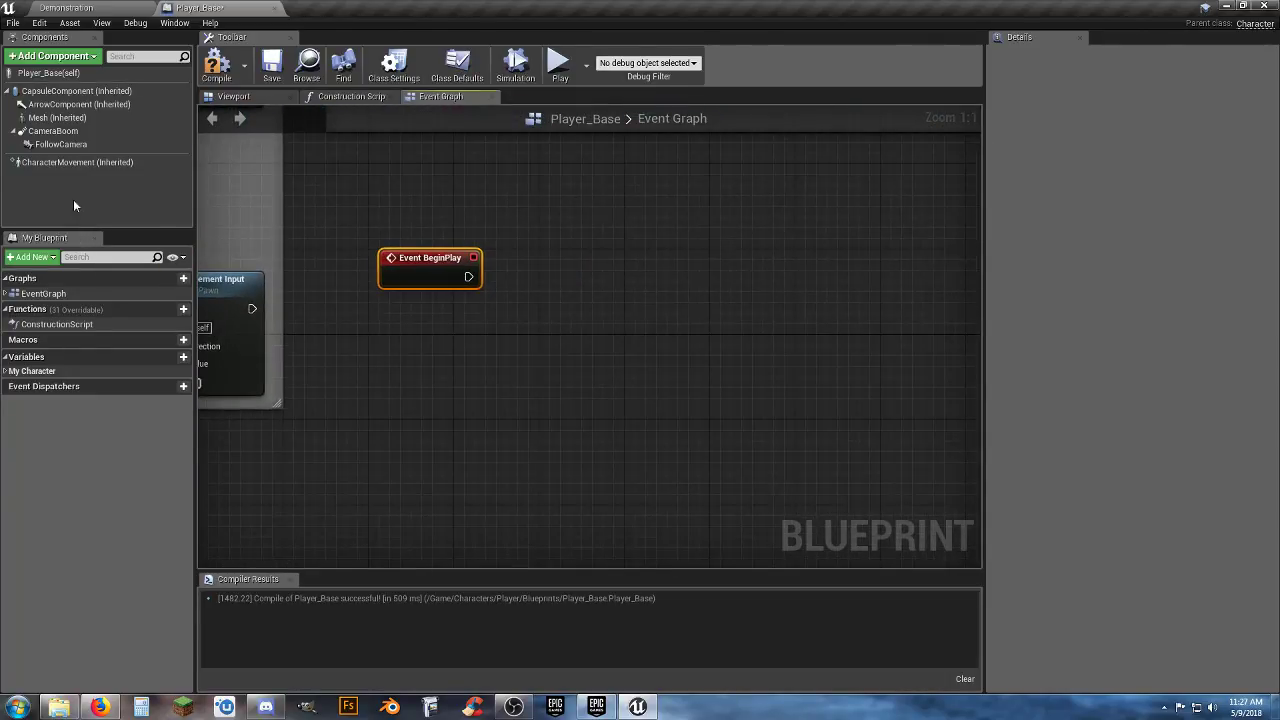
Add a Random Integer in Range node with Max set to 11 and place it below Event BeginPlay
{"action": "left_click_drag", "start_coordinate": [57, 117], "coordinate": [111, 197]}
{"action": "left_click", "coordinate": [406, 358]}
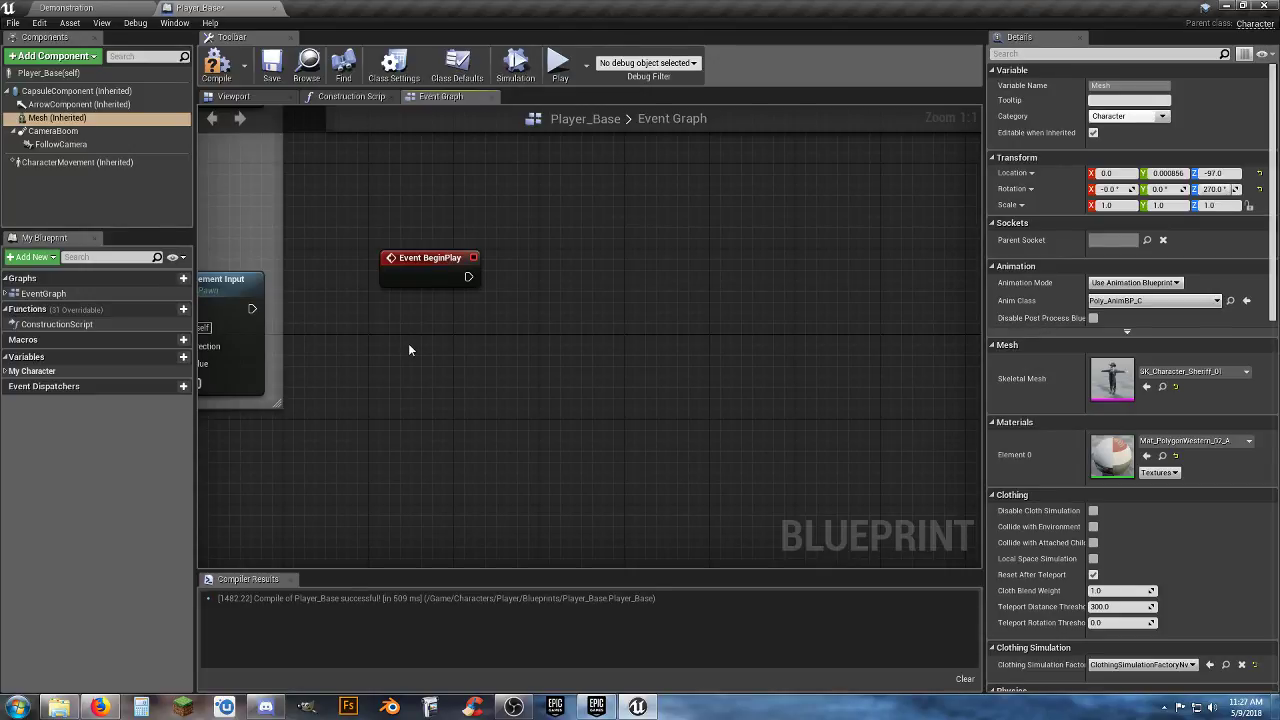
{"action": "right_click", "coordinate": [409, 349]}
{"action": "type", "text": "ran"}
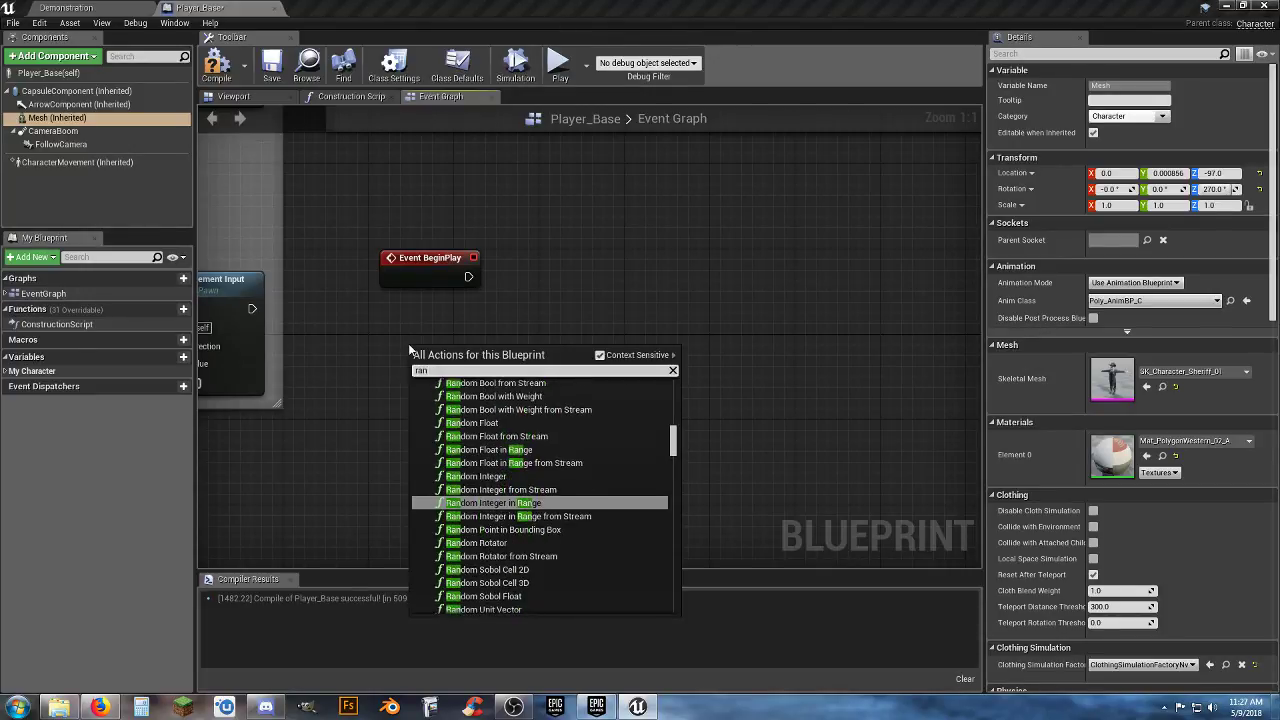
{"action": "type", "text": "domint"}
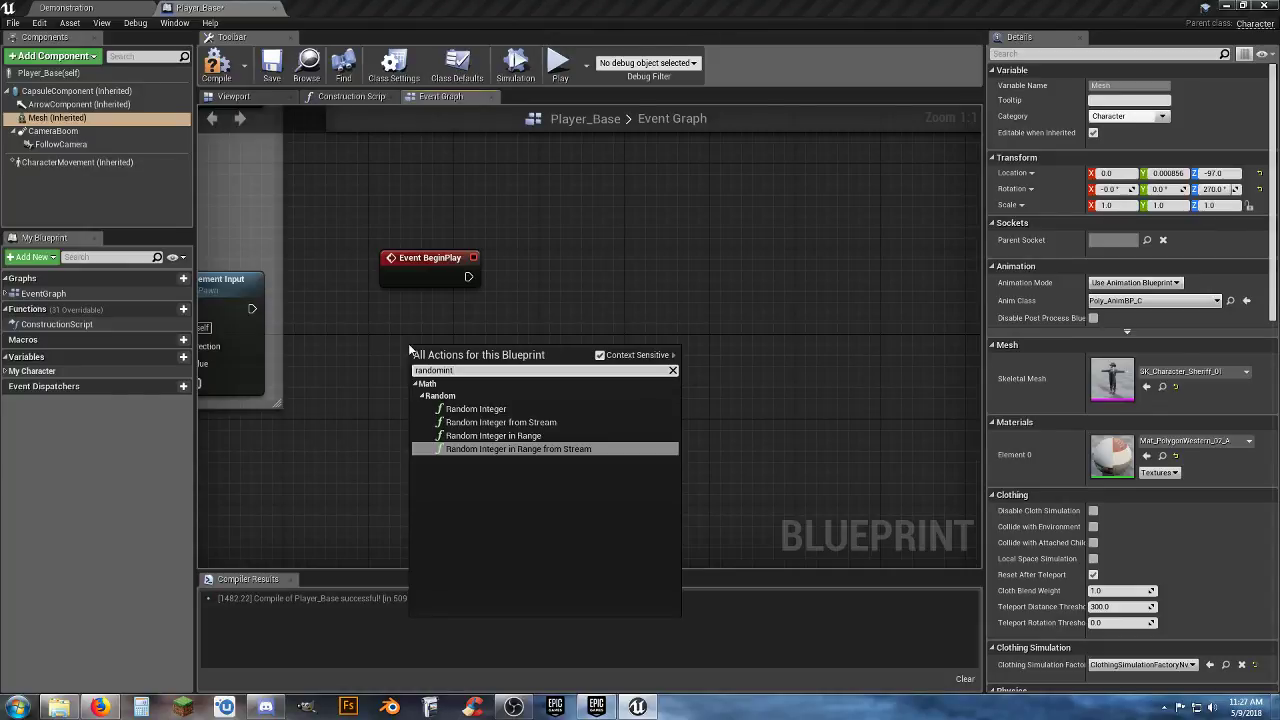
{"action": "left_click", "coordinate": [496, 434]}
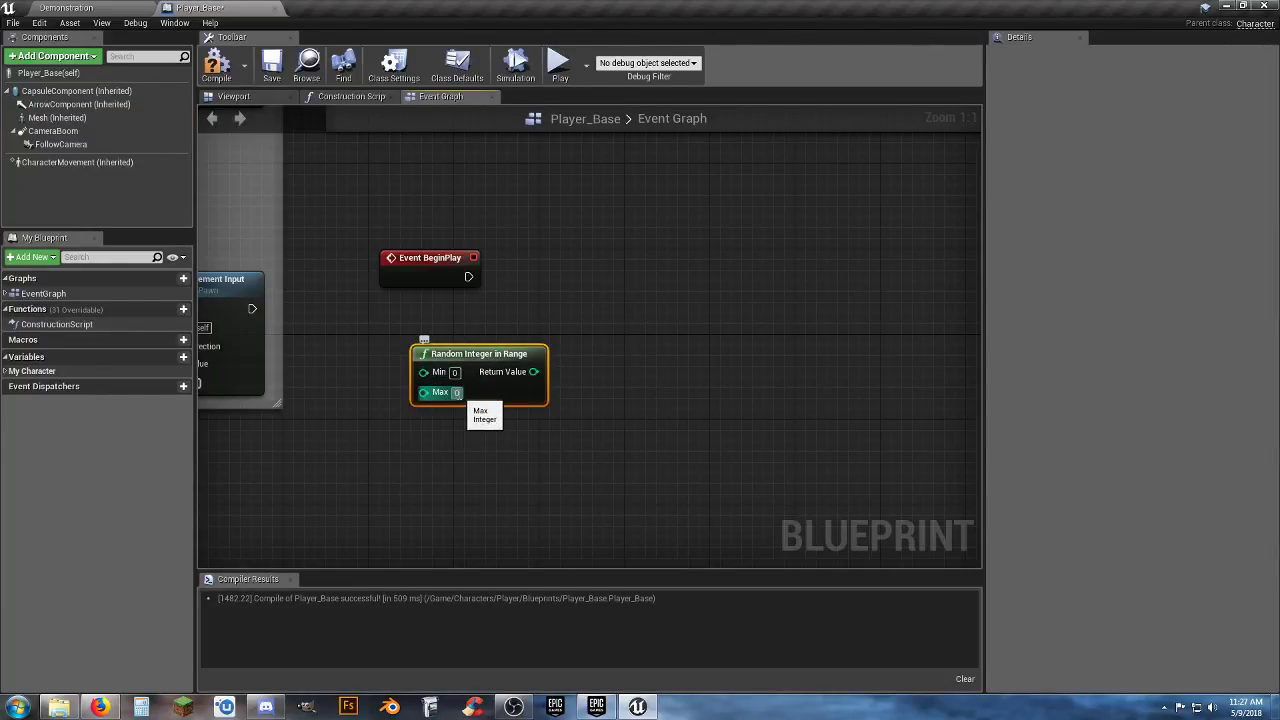
{"action": "type", "text": "11"}
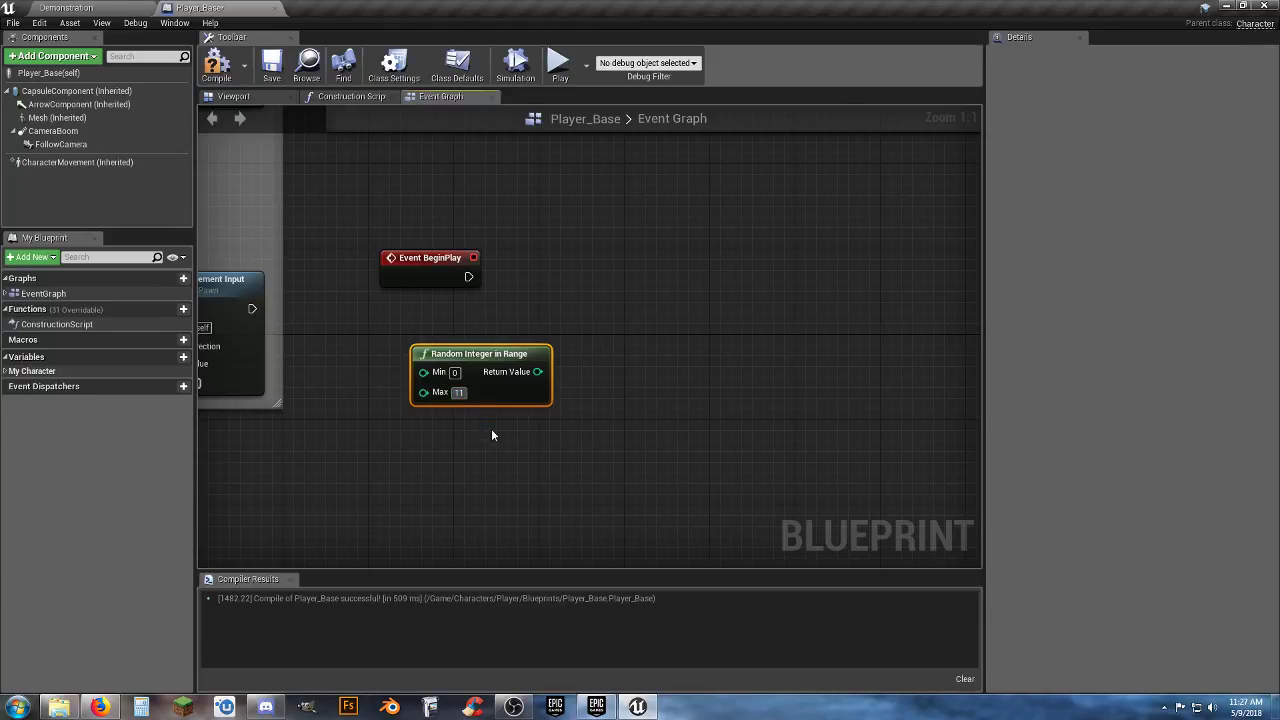
{"action": "left_click", "coordinate": [491, 429]}
{"action": "left_click_drag", "start_coordinate": [510, 353], "coordinate": [469, 343]}
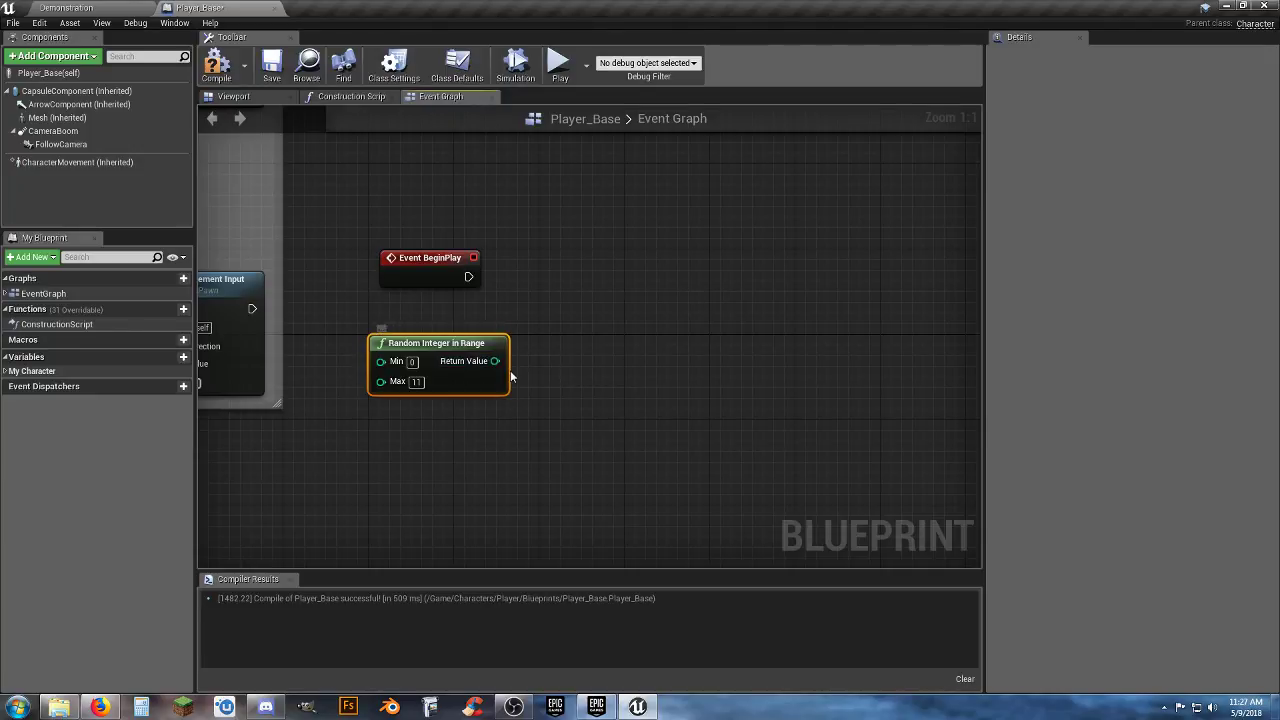
Feed the random integer's Return Value into a new Equal (integer) node
{"action": "left_click_drag", "start_coordinate": [496, 361], "coordinate": [561, 345]}
{"action": "type", "text": "=="}
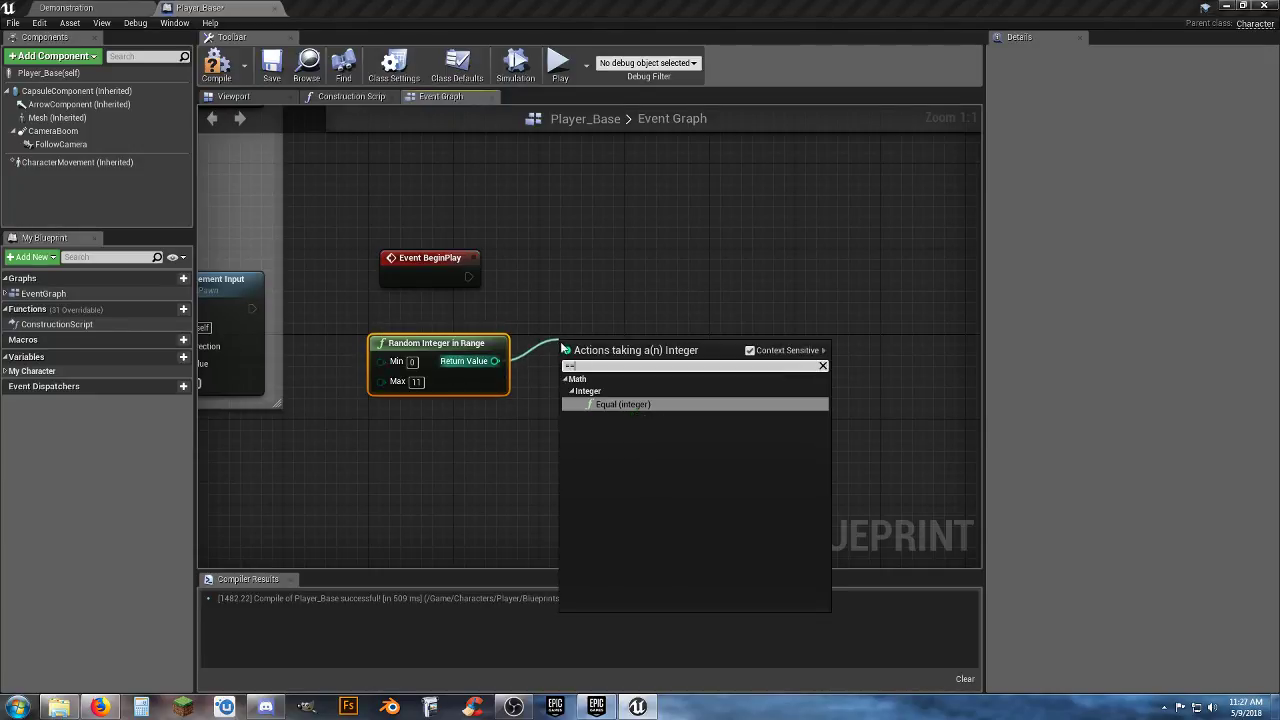
{"action": "left_click", "coordinate": [626, 403]}
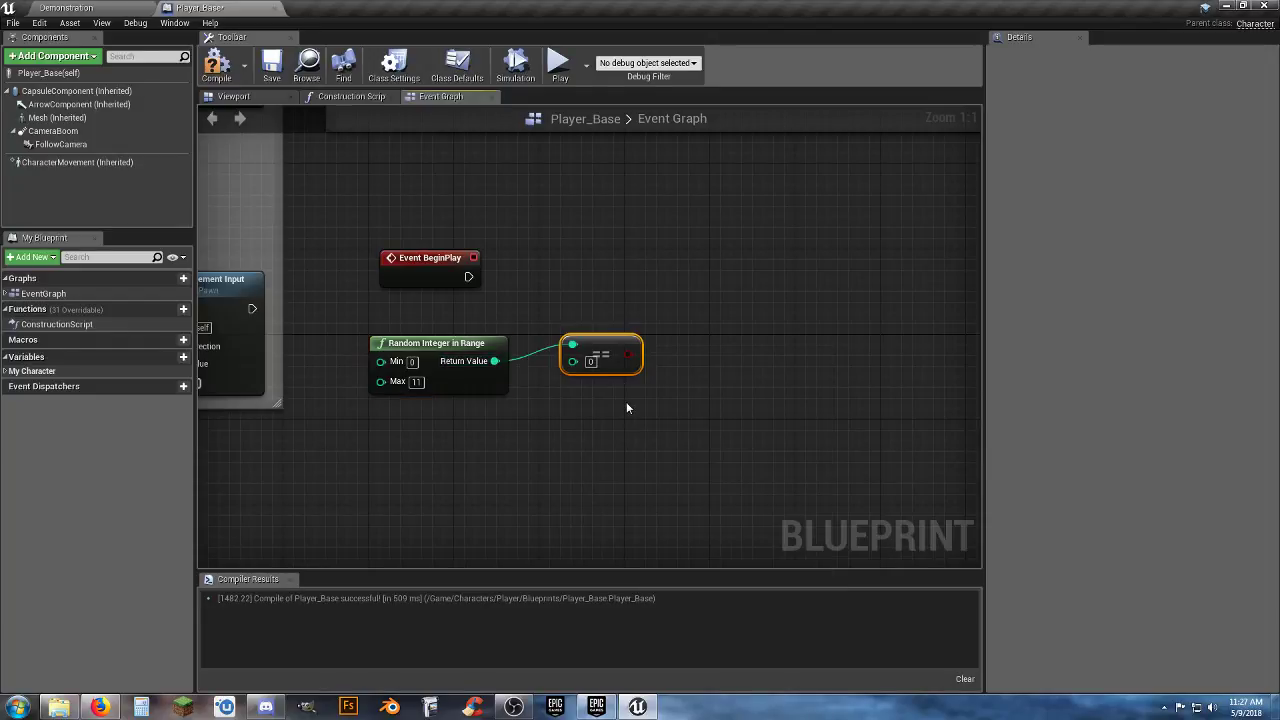
Add a Branch node executed by Event BeginPlay and connect the Equal node's result to its Condition
{"action": "left_click", "coordinate": [735, 292]}
{"action": "left_click_drag", "start_coordinate": [773, 296], "coordinate": [745, 261]}
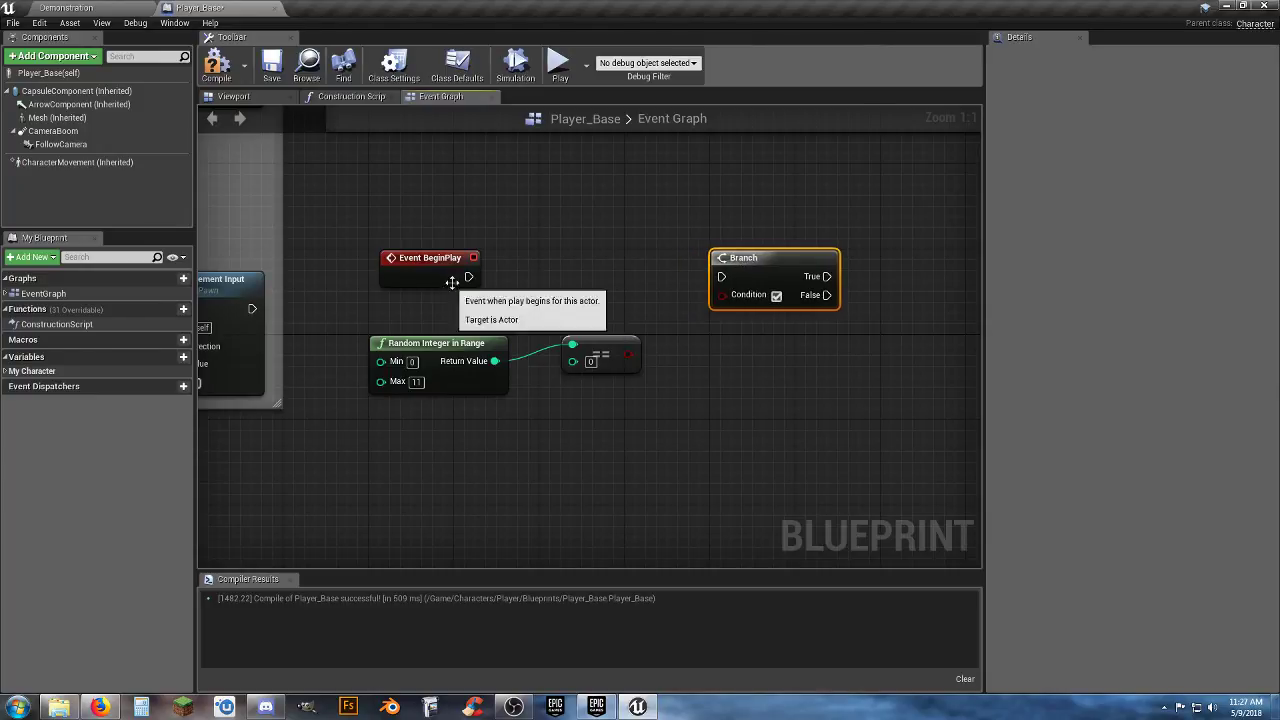
{"action": "left_click_drag", "start_coordinate": [468, 277], "coordinate": [721, 277]}
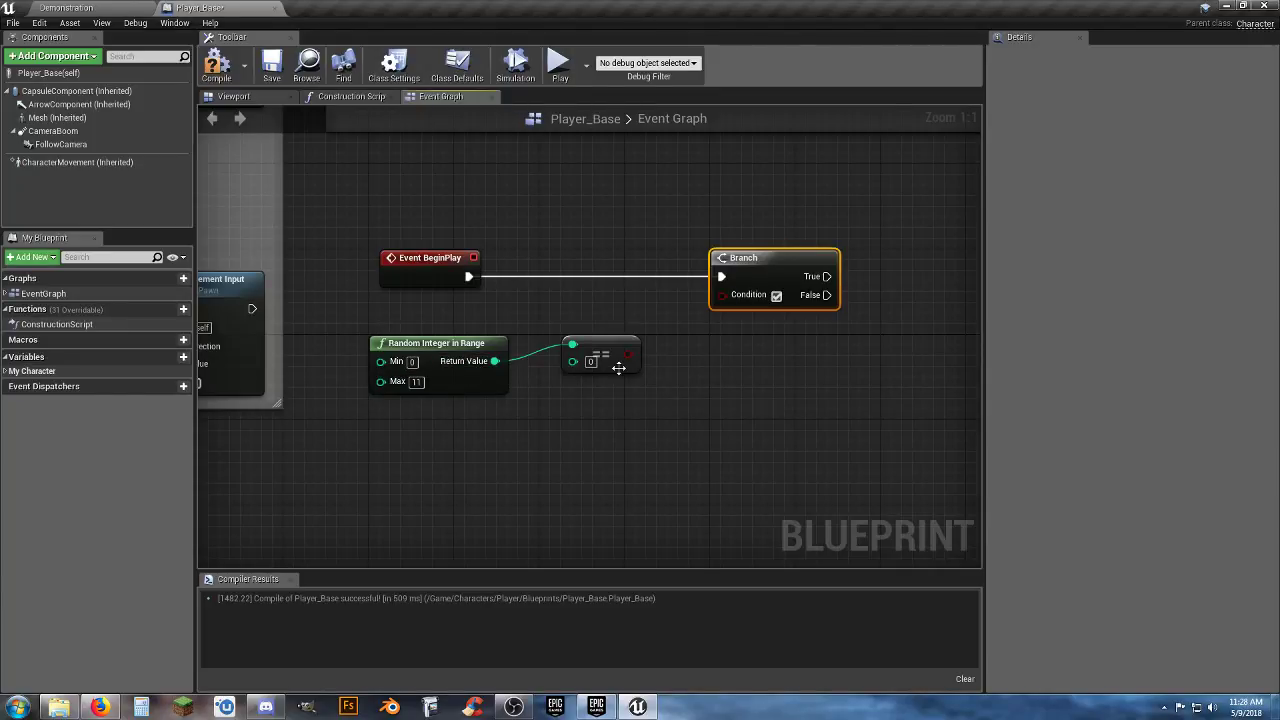
{"action": "left_click_drag", "start_coordinate": [627, 355], "coordinate": [724, 296]}
Add a Set Material (Mesh) node executed from the Branch's True output
{"action": "right_click_drag", "start_coordinate": [731, 300], "coordinate": [643, 307]}
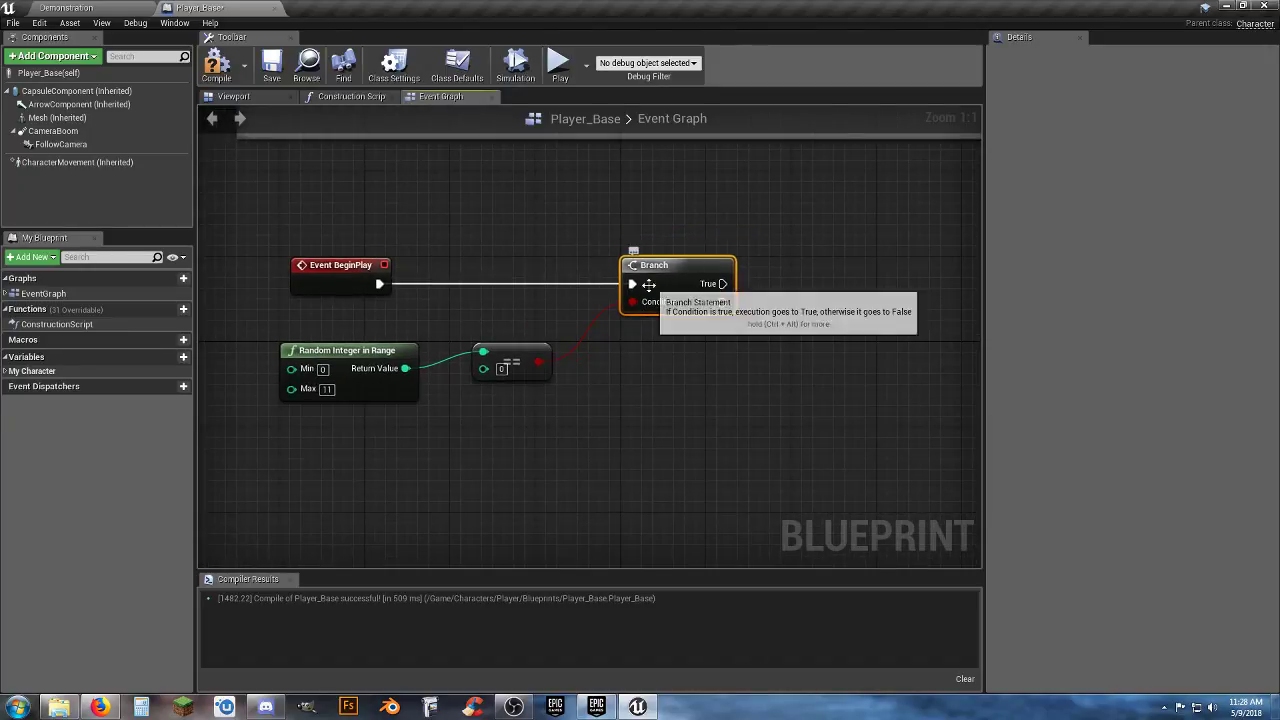
{"action": "left_click_drag", "start_coordinate": [723, 284], "coordinate": [785, 290]}
{"action": "type", "text": "s"}
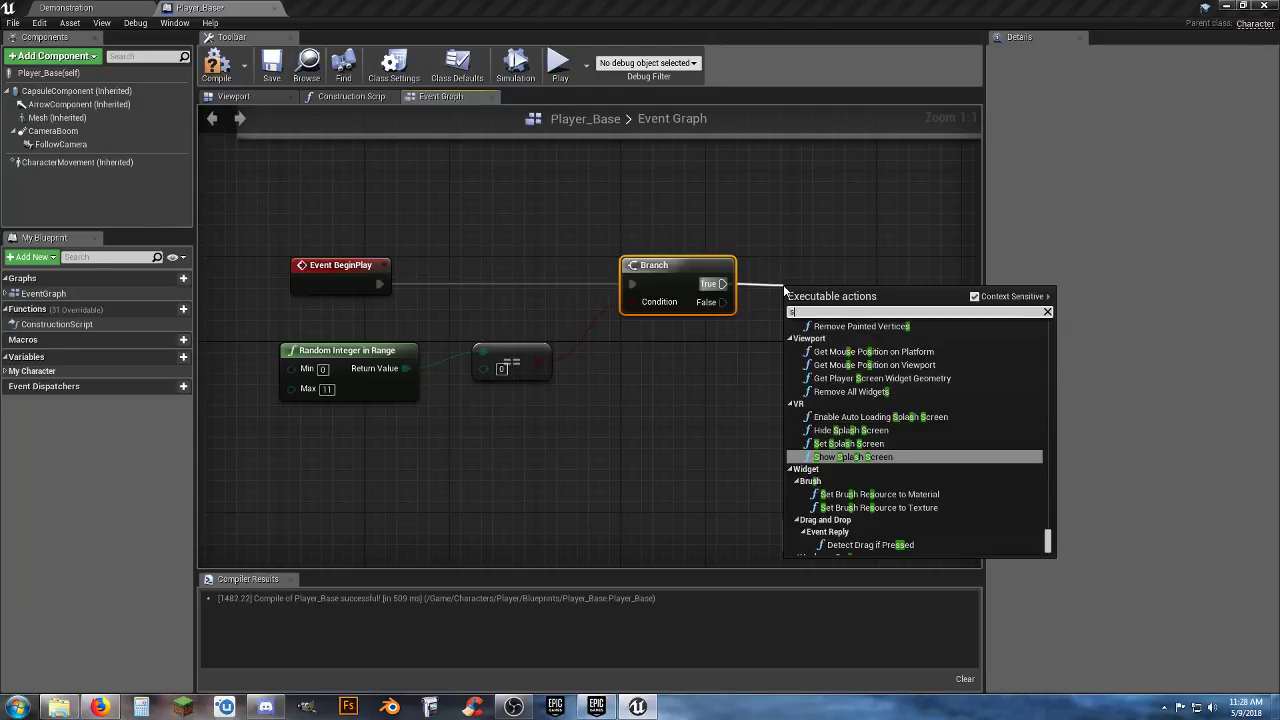
{"action": "type", "text": "etma"}
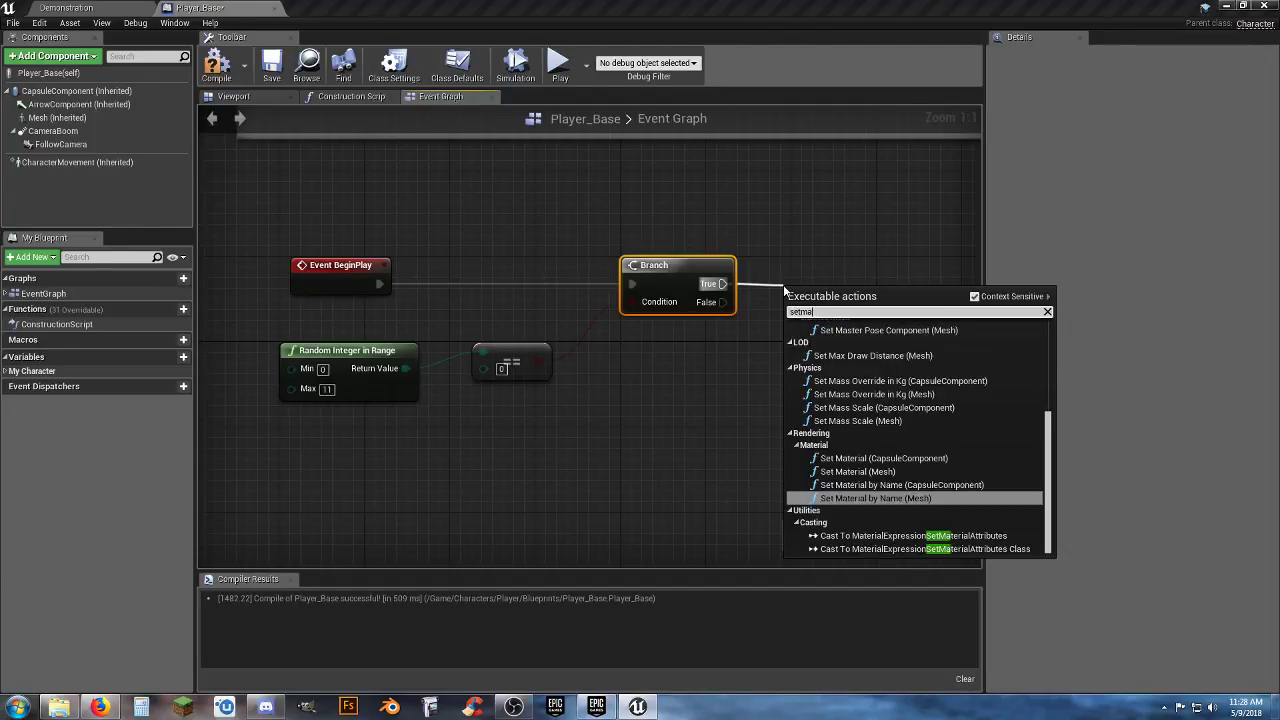
{"action": "type", "text": "ter"}
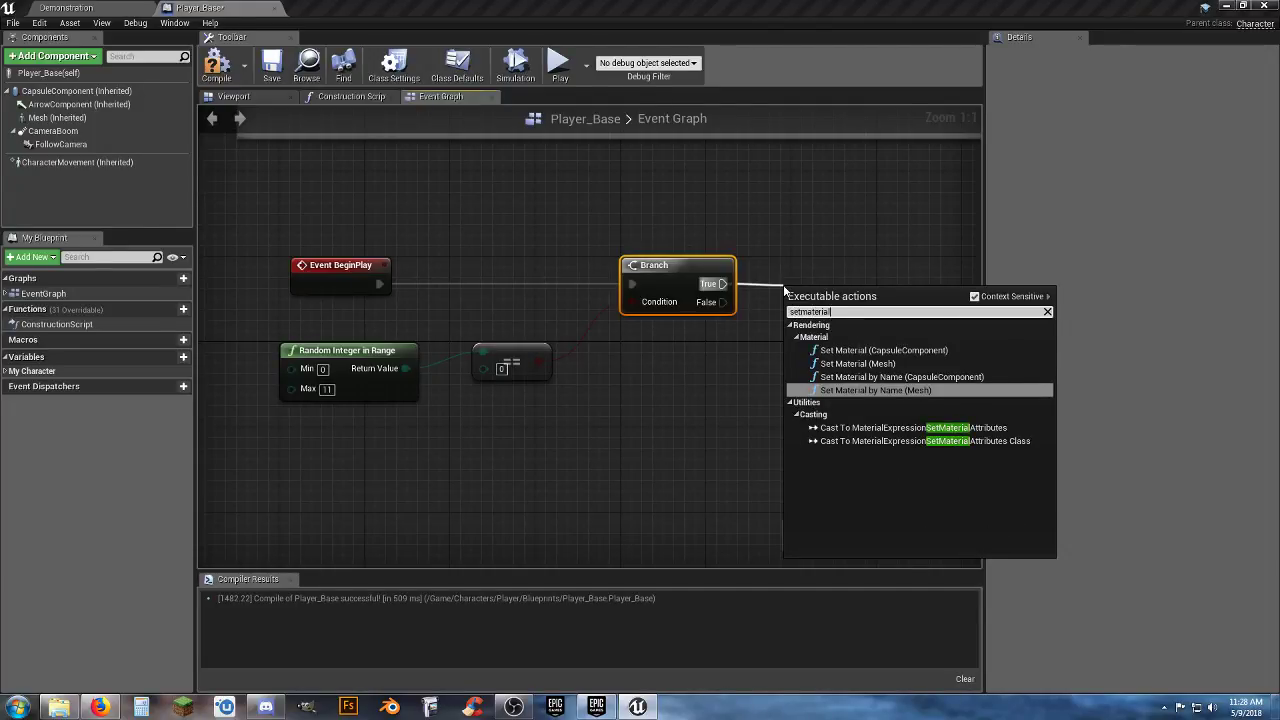
{"action": "type", "text": "ial"}
{"action": "left_click", "coordinate": [868, 363]}
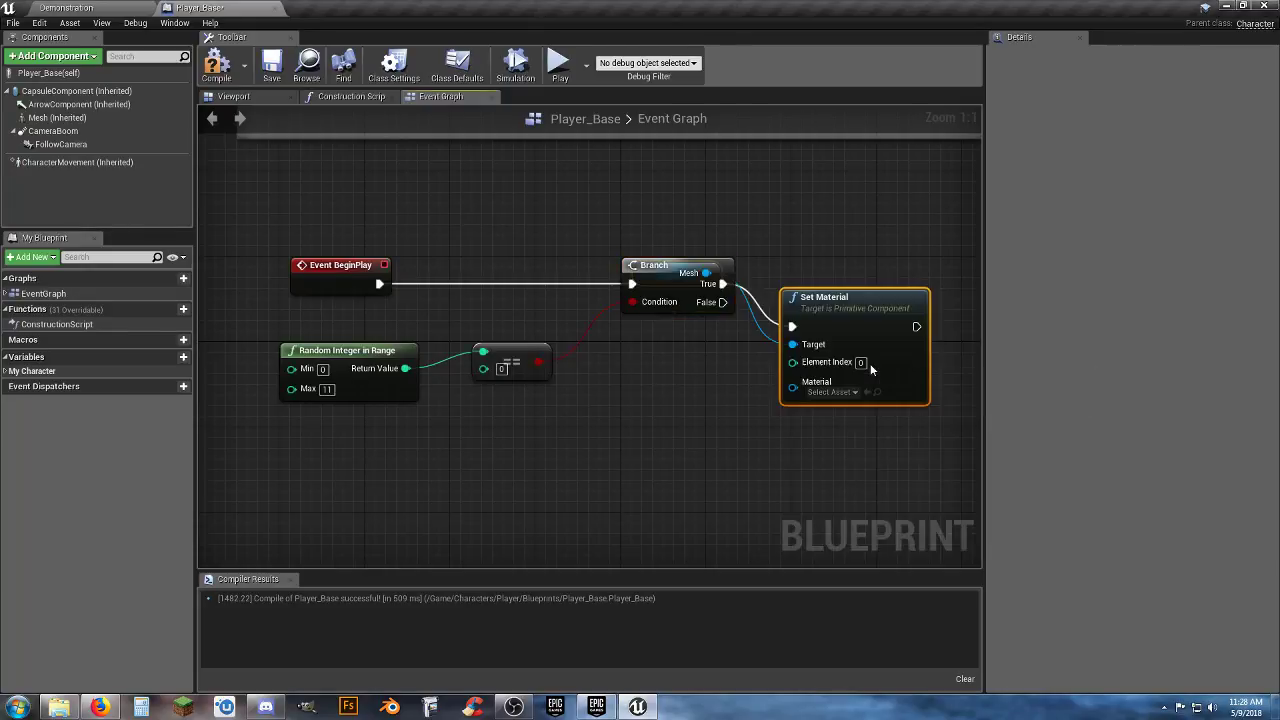
Align the Set Material node with the Branch and move the Mesh variable node beneath Random Integer in Range
{"action": "right_click_drag", "start_coordinate": [813, 424], "coordinate": [716, 439]}
{"action": "left_click_drag", "start_coordinate": [722, 314], "coordinate": [729, 280]}
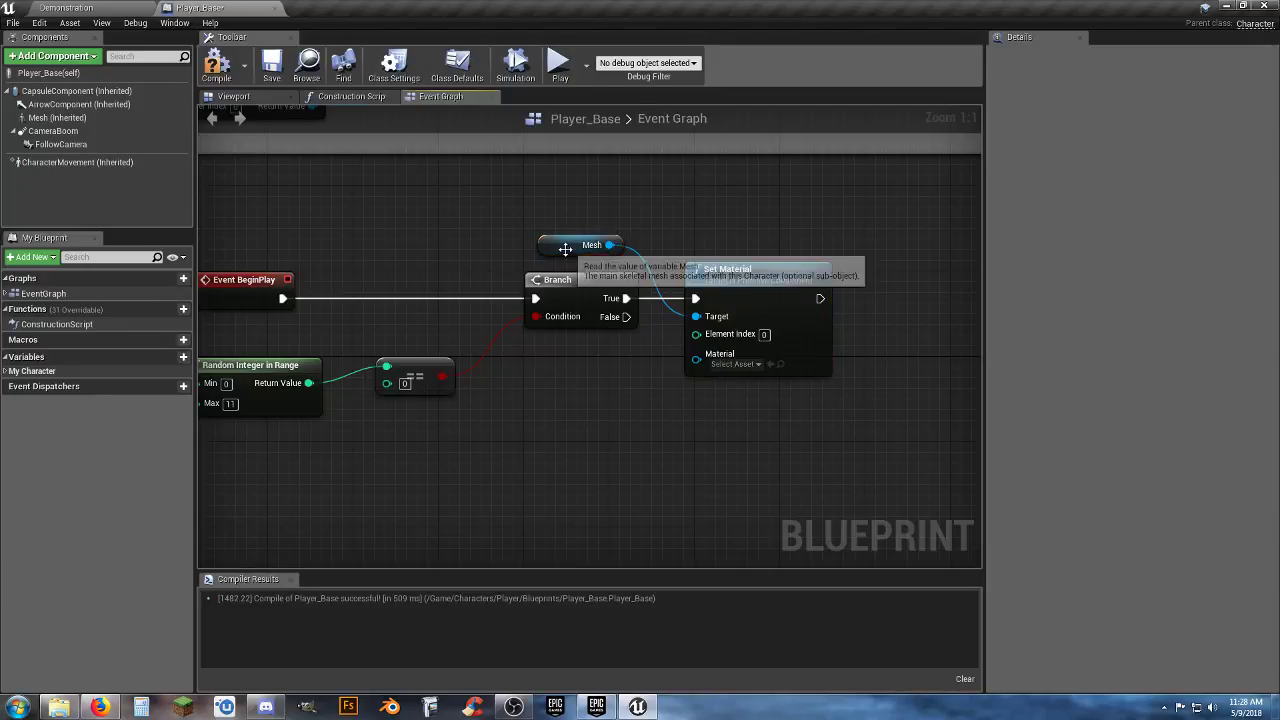
{"action": "left_click_drag", "start_coordinate": [558, 250], "coordinate": [247, 452]}
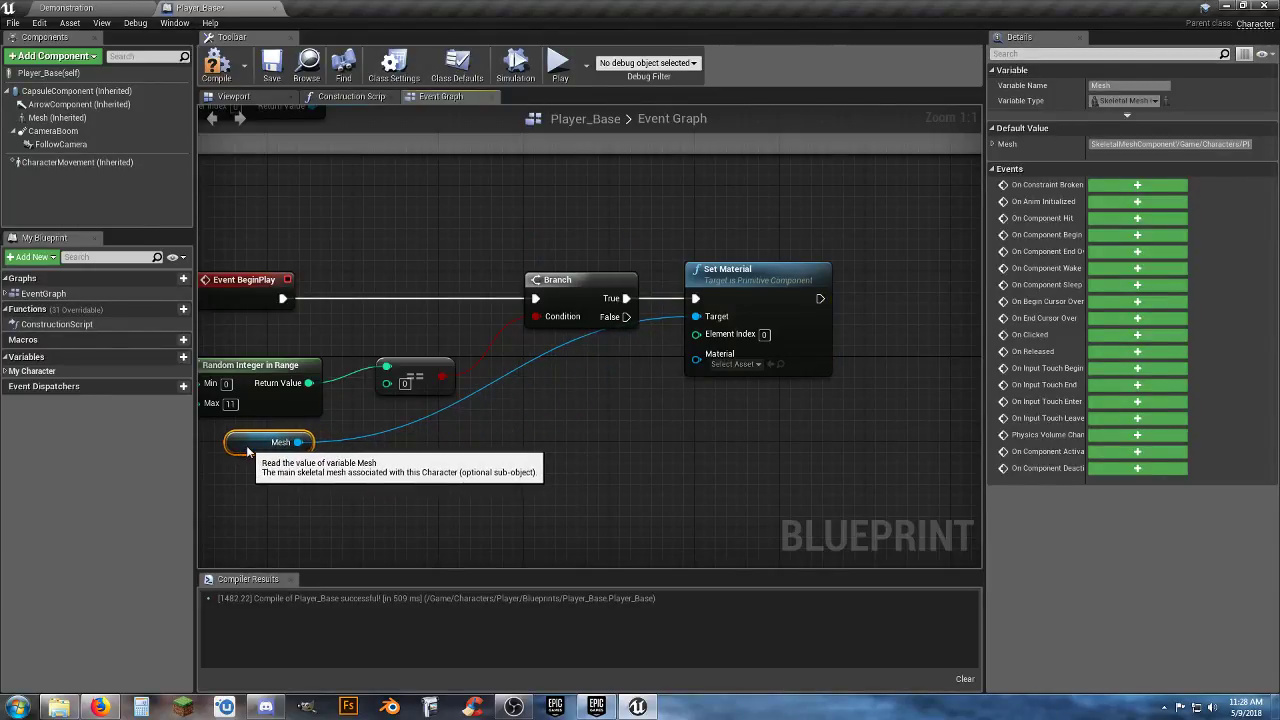
Set the inherited Mesh component's Element 0 material to Mat_PolygonWestern_01_A
{"action": "left_click", "coordinate": [597, 446]}
{"action": "right_click_drag", "start_coordinate": [615, 445], "coordinate": [637, 420]}
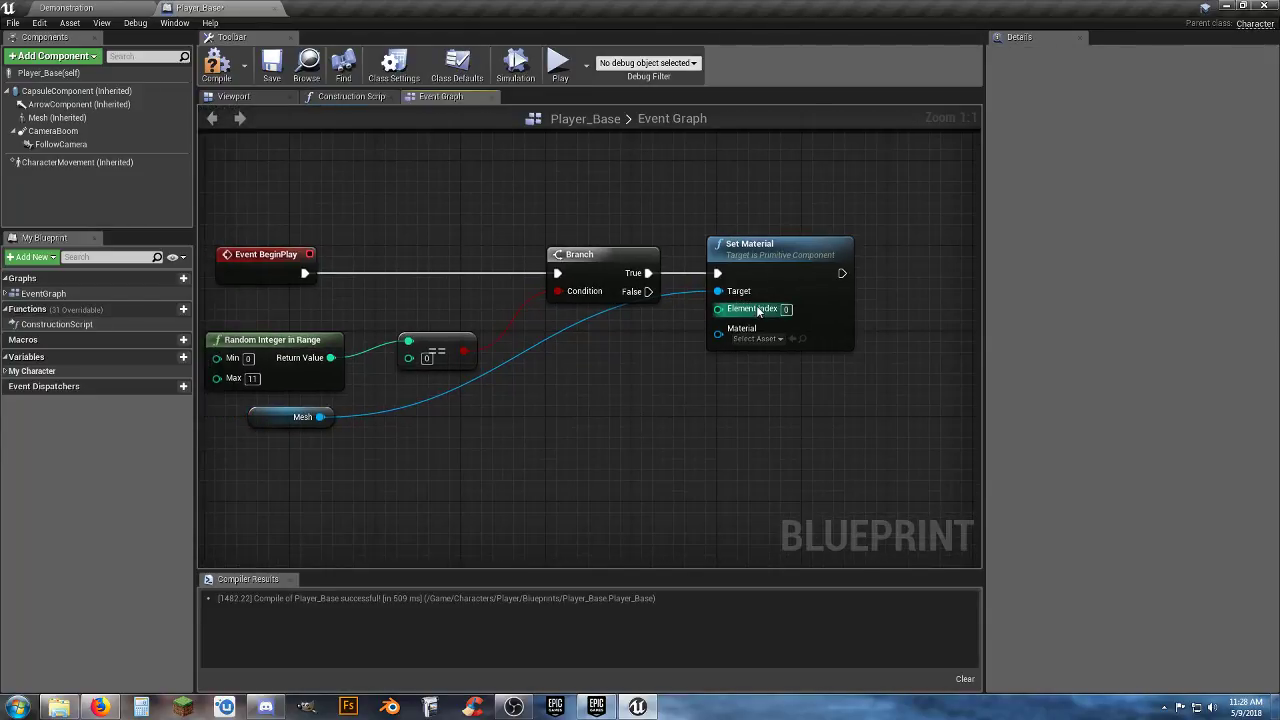
{"action": "left_click", "coordinate": [57, 117]}
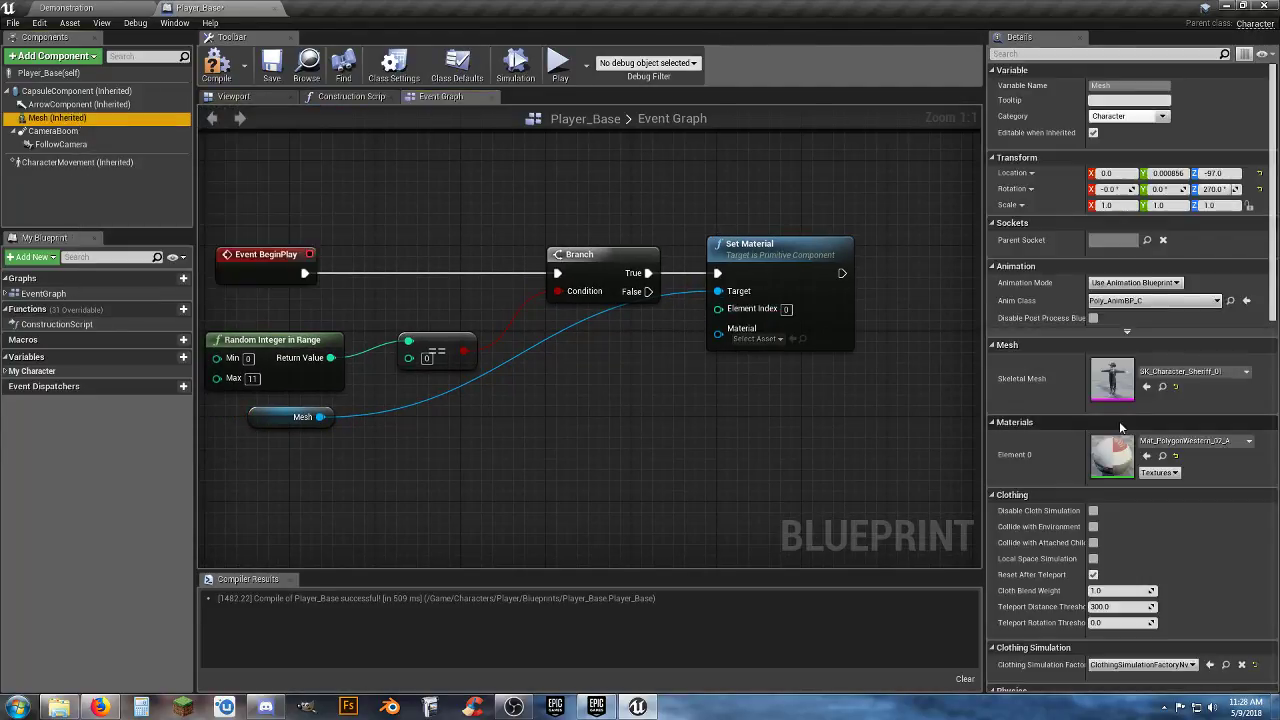
{"action": "left_click", "coordinate": [1235, 441]}
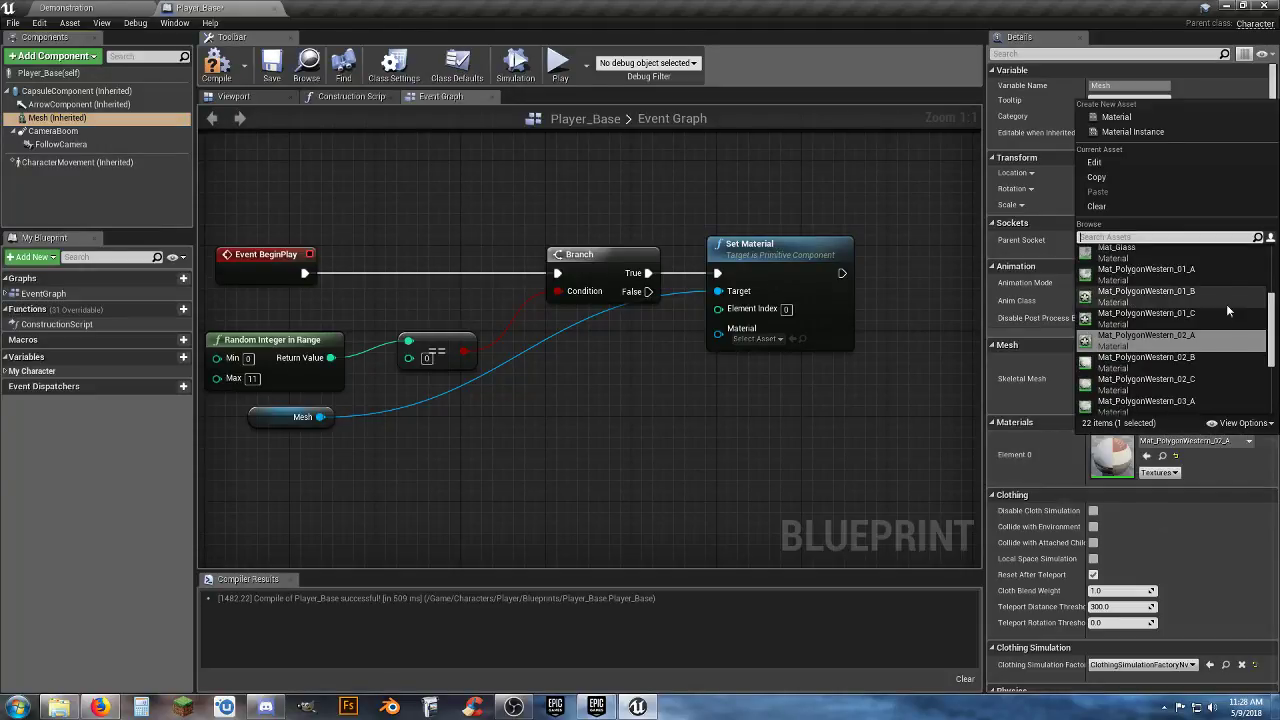
{"action": "left_click", "coordinate": [1198, 321]}
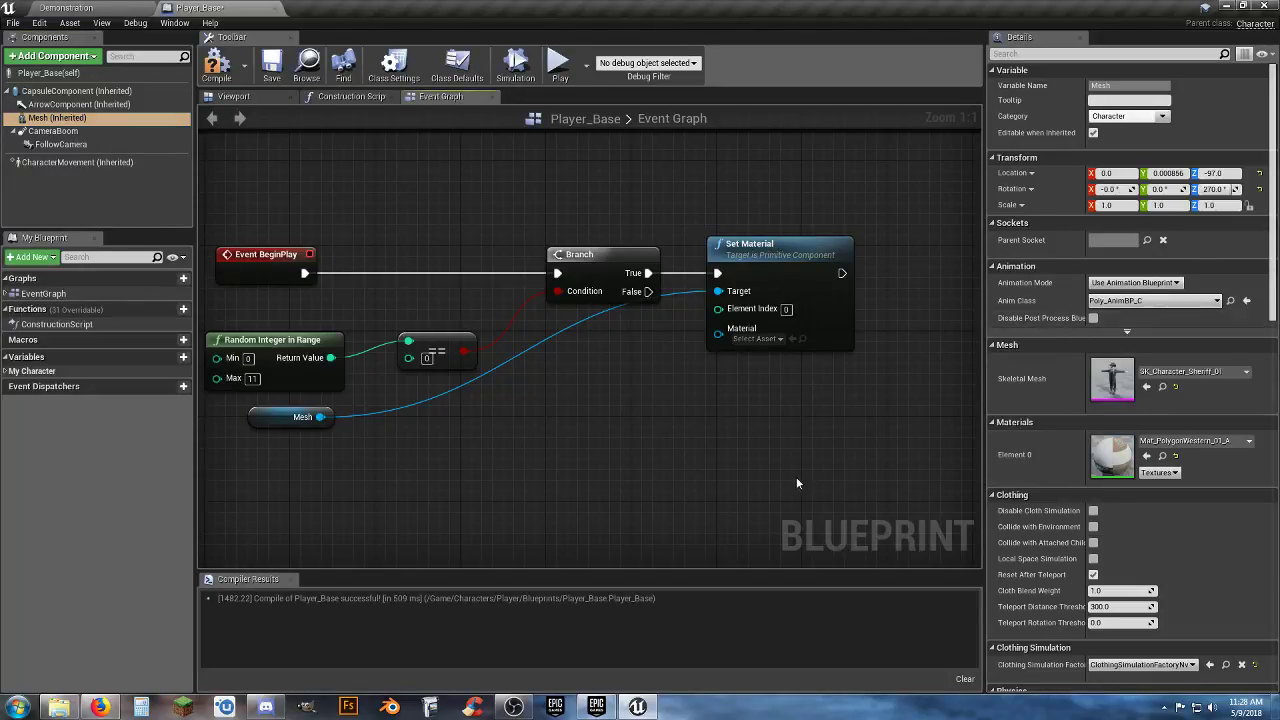
Choose Mat_PolygonWestern_01_A as the Material on the Set Material node
{"action": "left_click", "coordinate": [762, 339]}
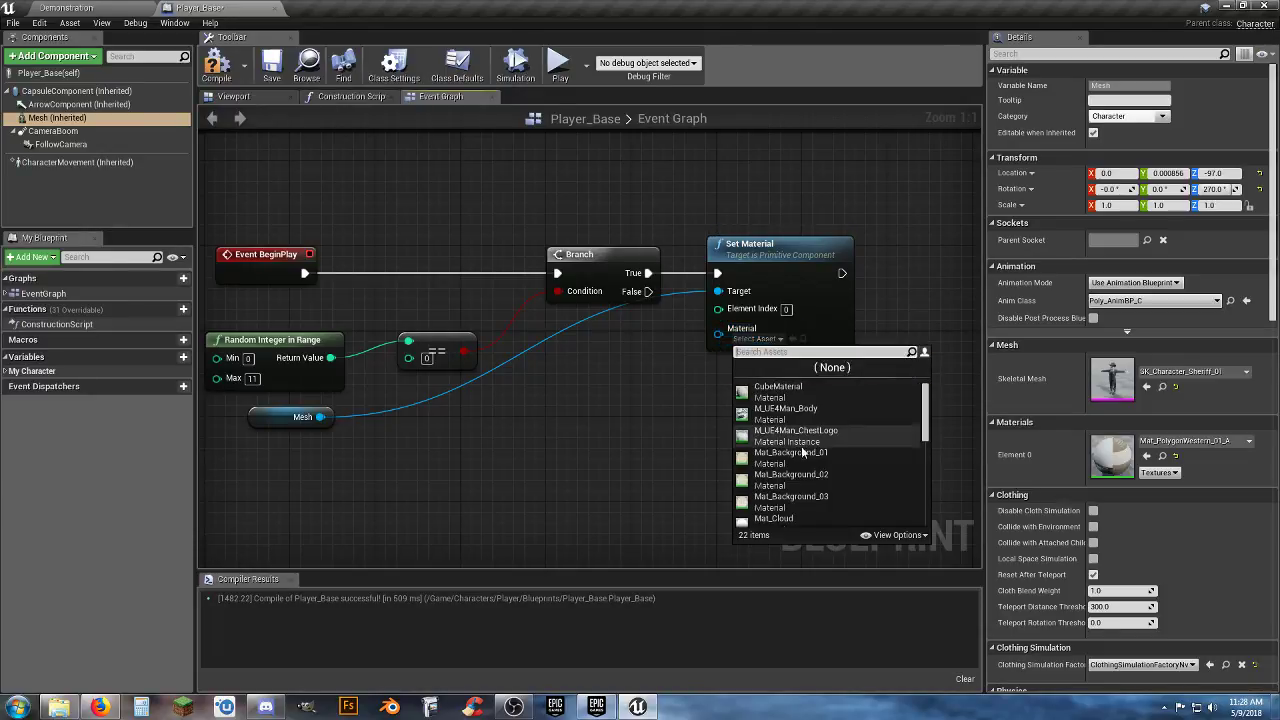
{"action": "scroll", "coordinate": [808, 455], "scroll_direction": "down", "scroll_amount": 3}
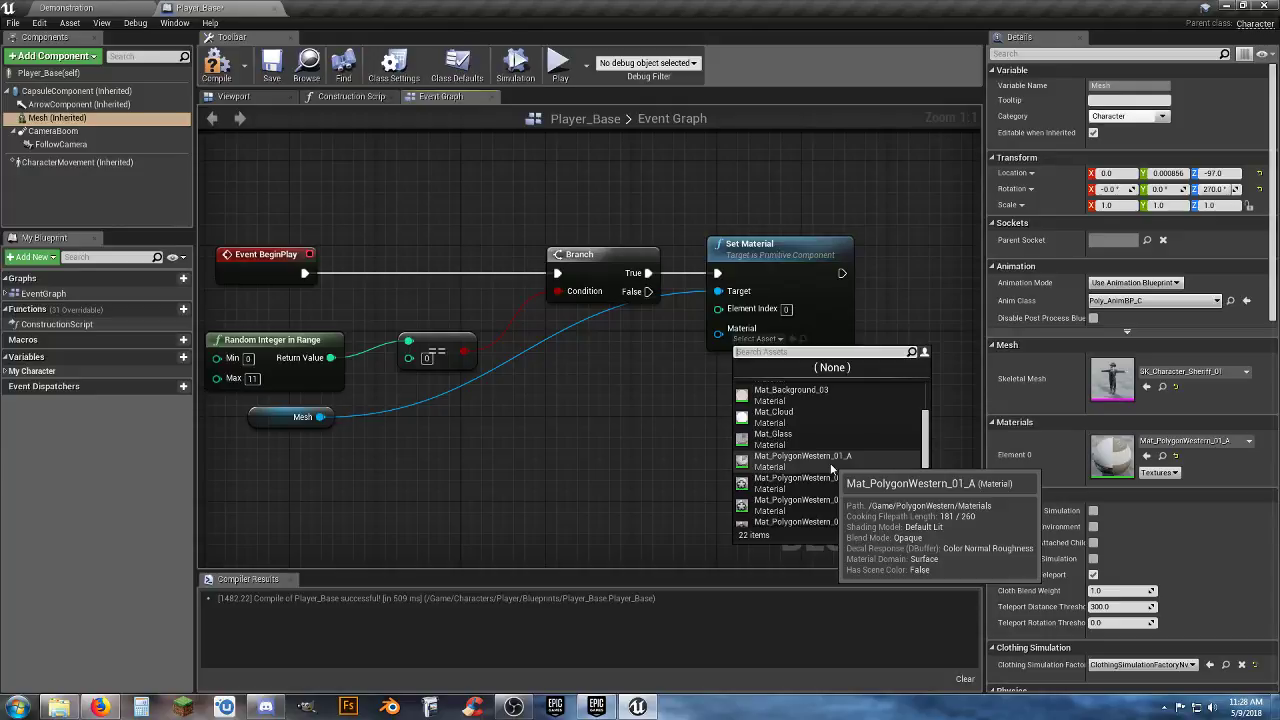
{"action": "left_click", "coordinate": [830, 461]}
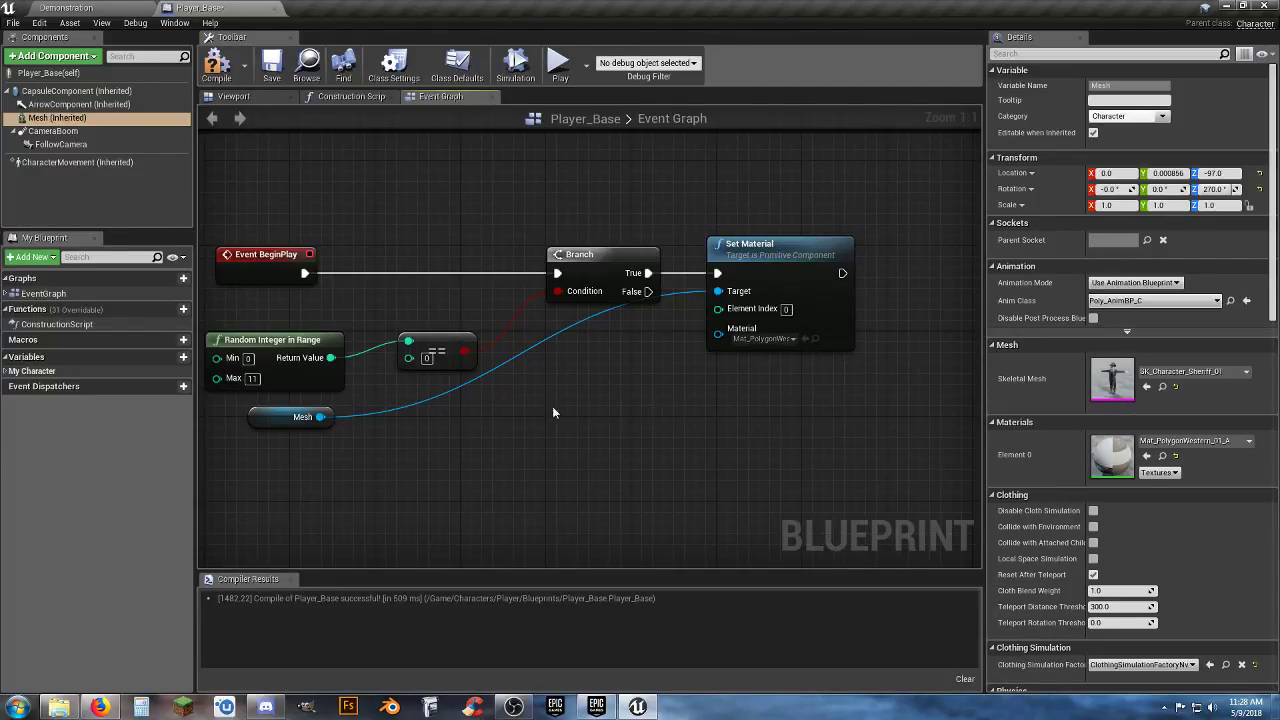
Duplicate the Equal node below the original, feed it the random integer's Return Value and set its comparison value to 1
{"action": "left_click", "coordinate": [450, 349]}
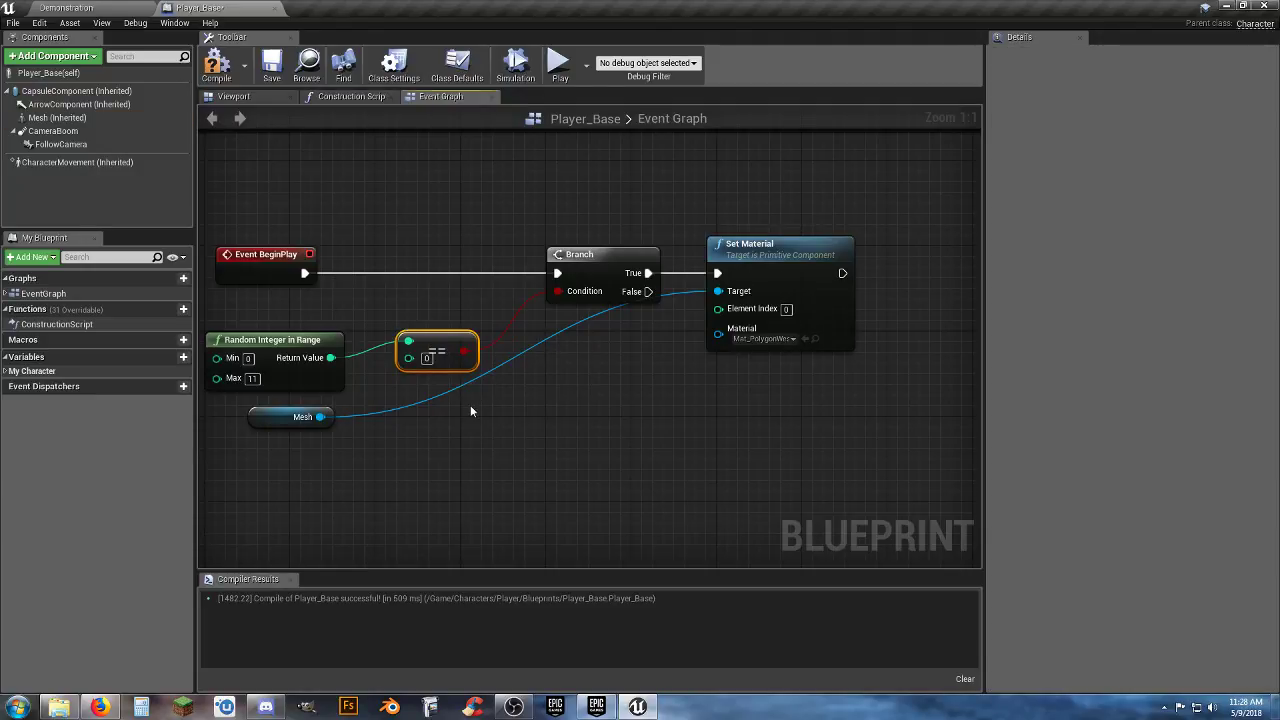
{"action": "key", "text": "ctrl+c"}
{"action": "key", "text": "ctrl+v"}
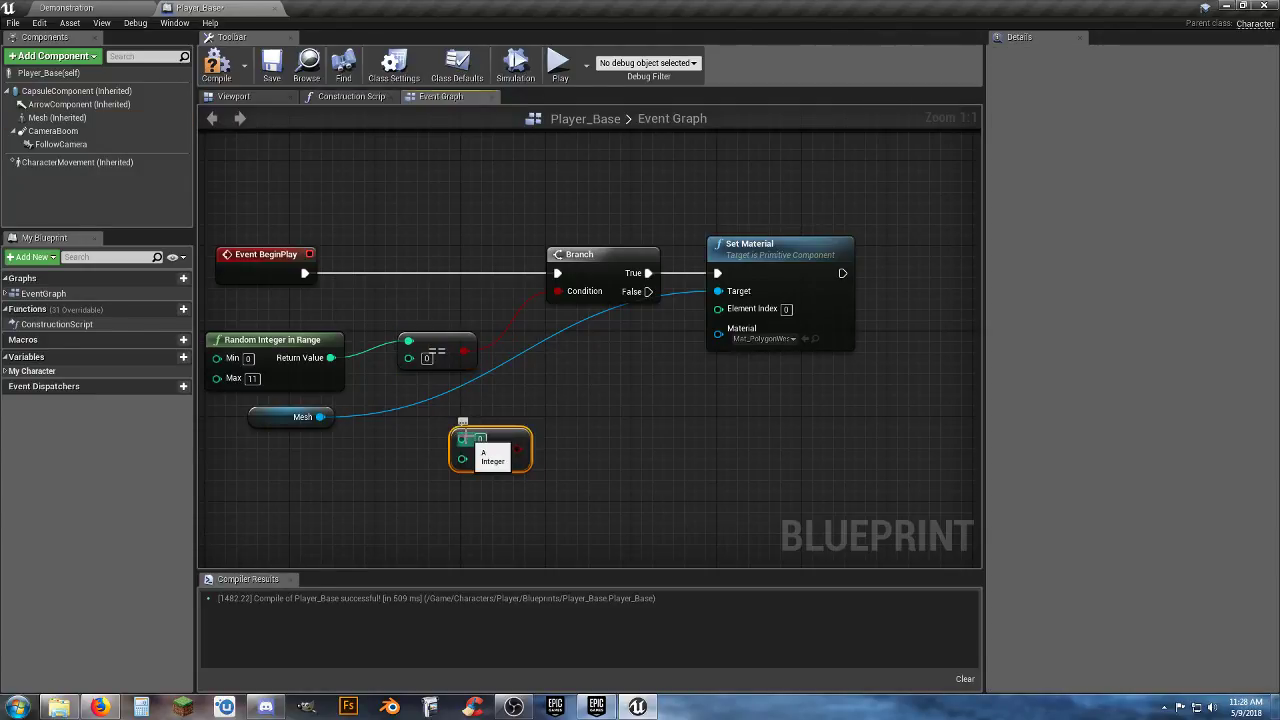
{"action": "left_click_drag", "start_coordinate": [330, 357], "coordinate": [434, 394]}
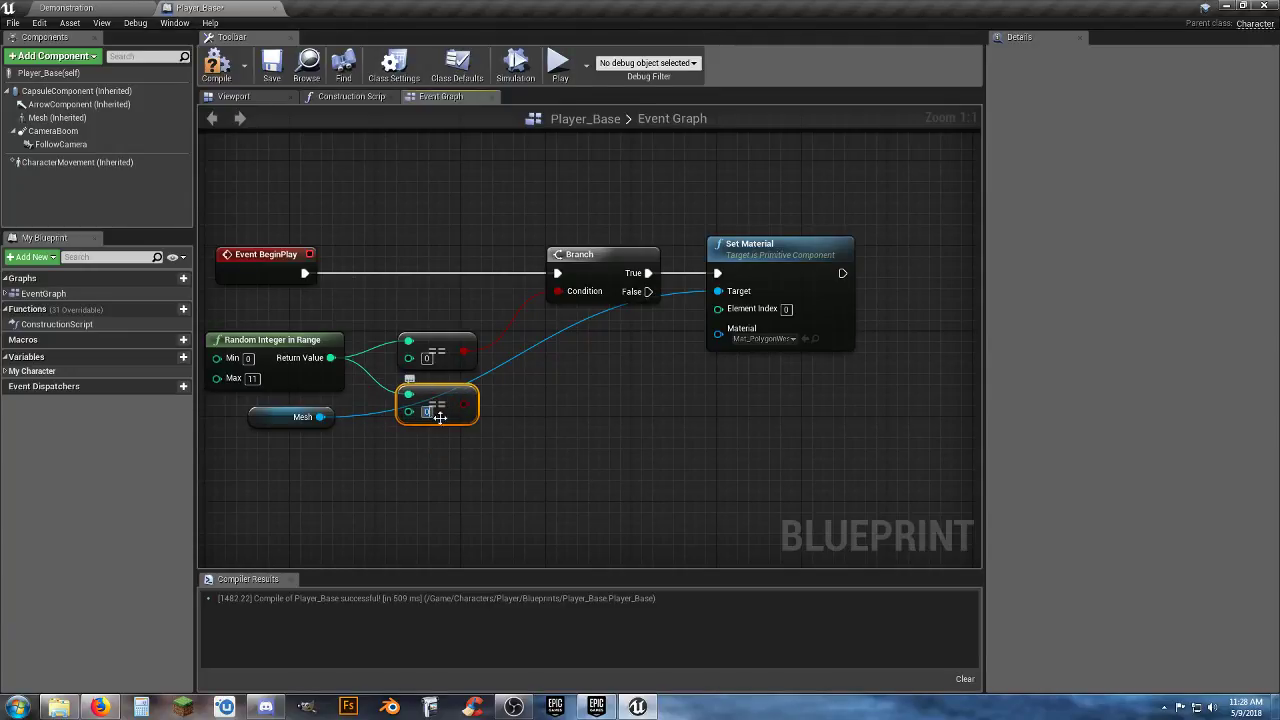
{"action": "type", "text": "1"}
{"action": "left_click", "coordinate": [502, 459]}
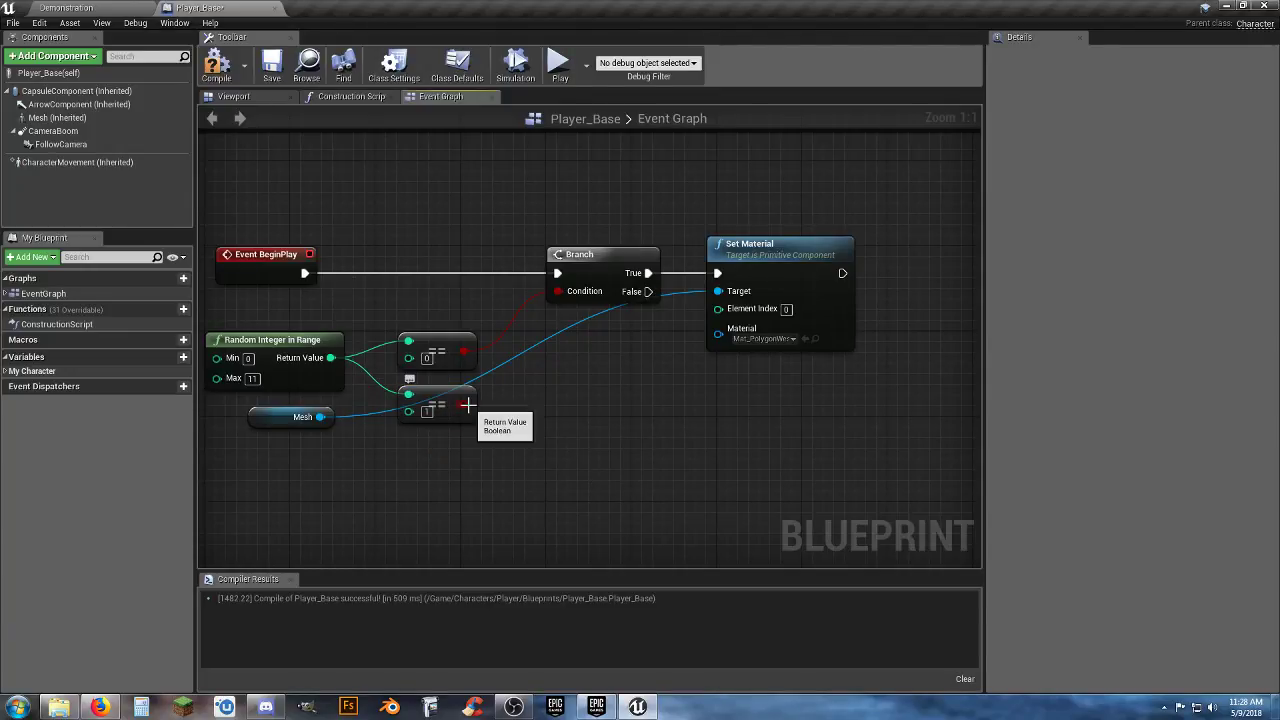
Duplicate the Branch and Set Material nodes and place the copy below the originals in the event graph
{"action": "left_click_drag", "start_coordinate": [796, 388], "coordinate": [611, 246]}
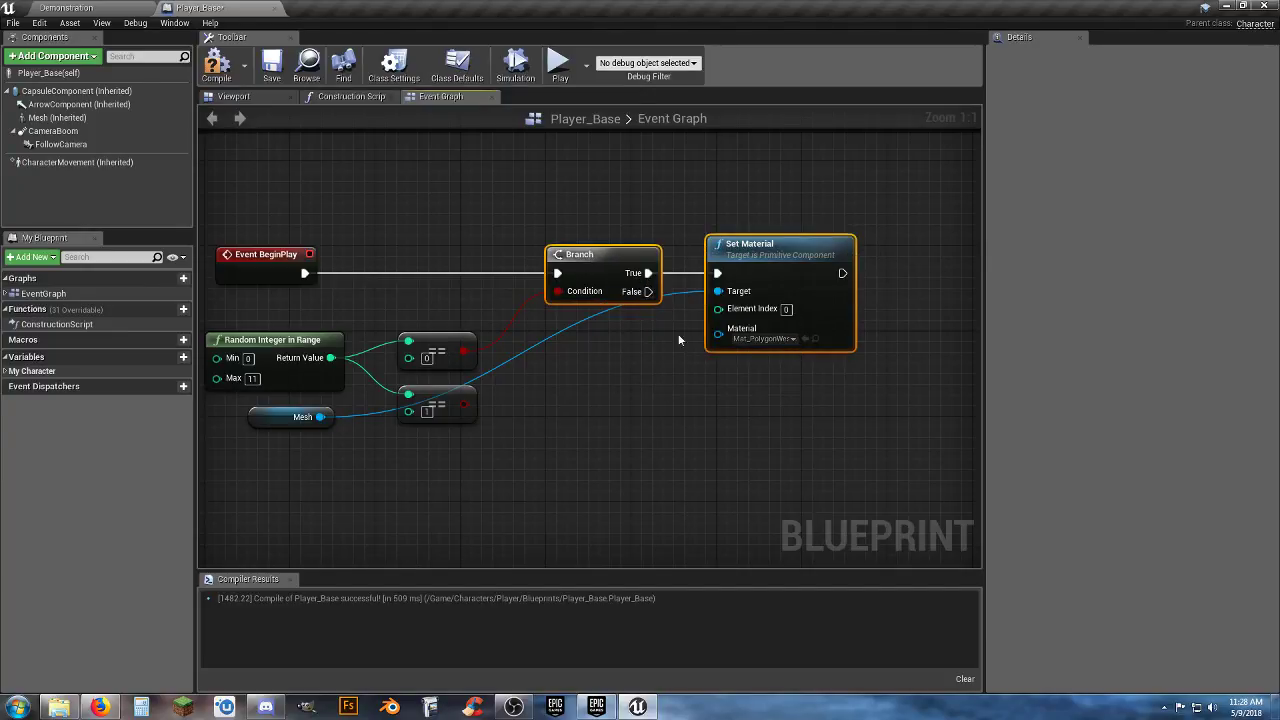
{"action": "left_click", "coordinate": [744, 458]}
{"action": "key", "text": "ctrl+v"}
{"action": "left_click_drag", "start_coordinate": [860, 455], "coordinate": [904, 369]}
{"action": "left_click", "coordinate": [738, 504]}
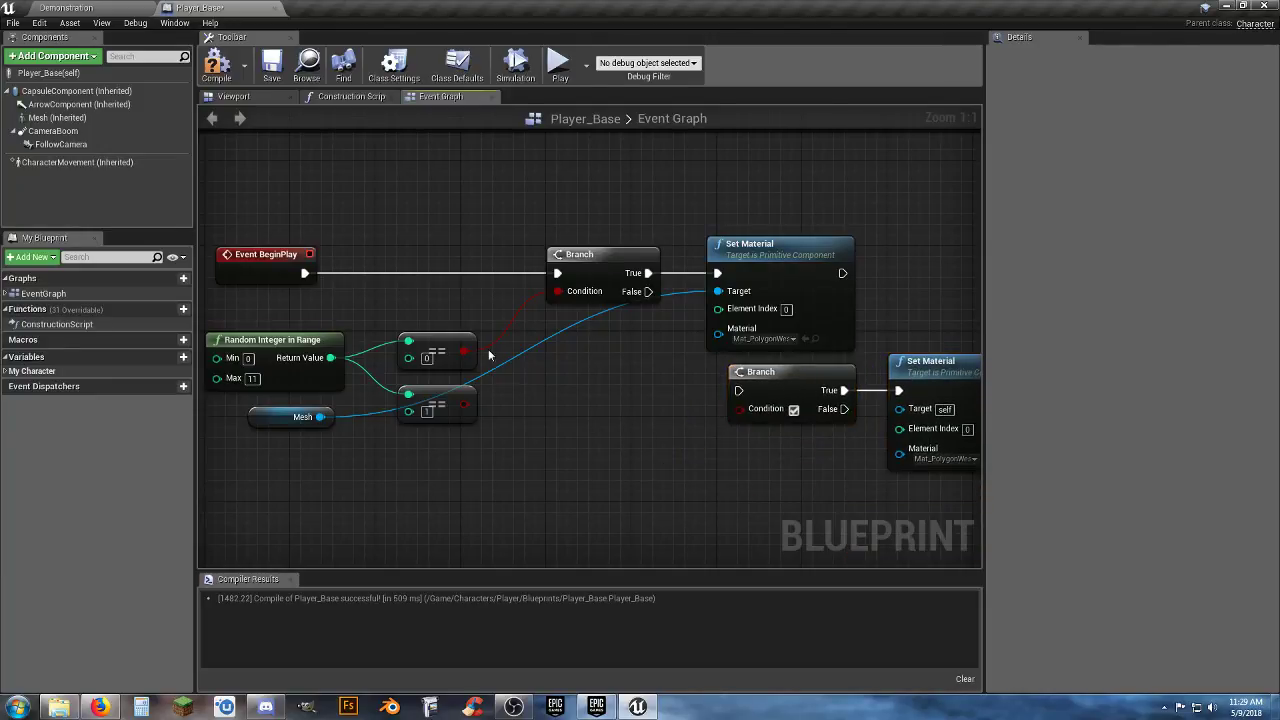
Wire the first Branch's False output into the copied Branch, the equals-1 result into its Condition, and Mesh into the copied Set Material's Target
{"action": "left_click_drag", "start_coordinate": [648, 291], "coordinate": [740, 392]}
{"action": "right_click_drag", "start_coordinate": [740, 392], "coordinate": [600, 394]}
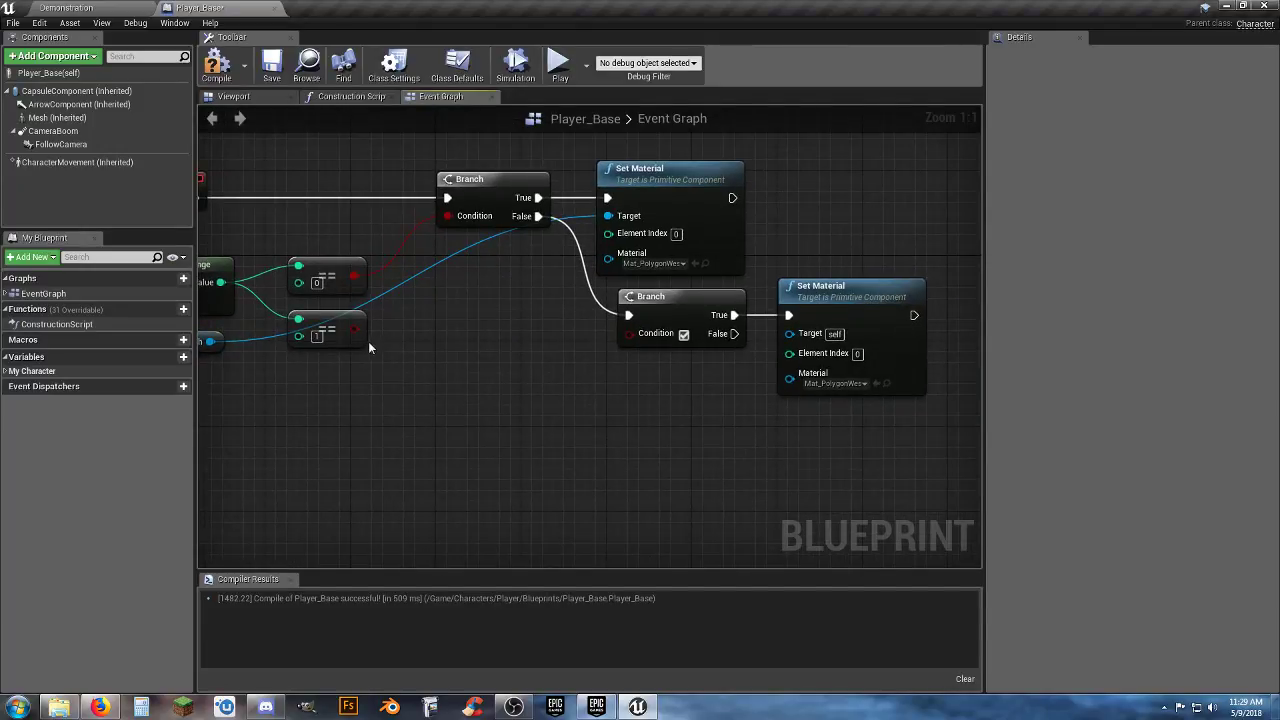
{"action": "left_click_drag", "start_coordinate": [357, 331], "coordinate": [632, 338]}
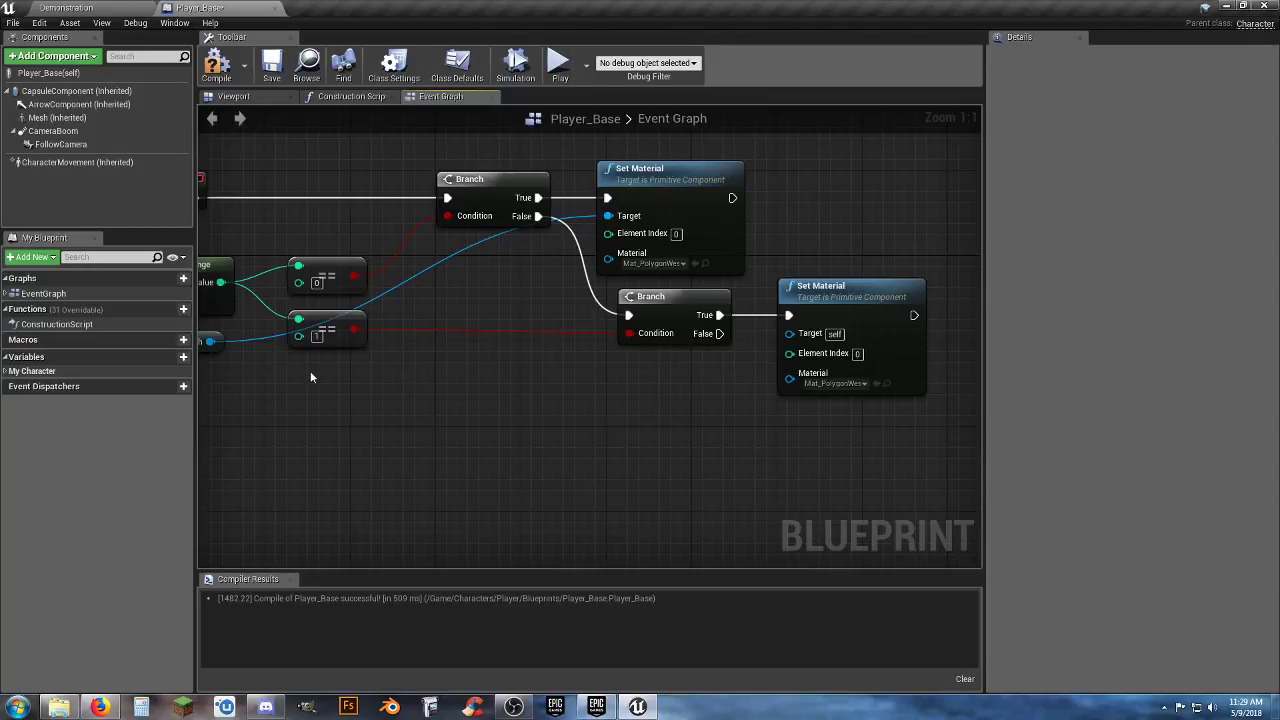
{"action": "left_click_drag", "start_coordinate": [217, 341], "coordinate": [791, 336]}
Set the copied Set Material node's material to Mat_PolygonWestern_01_B
{"action": "left_click", "coordinate": [835, 381]}
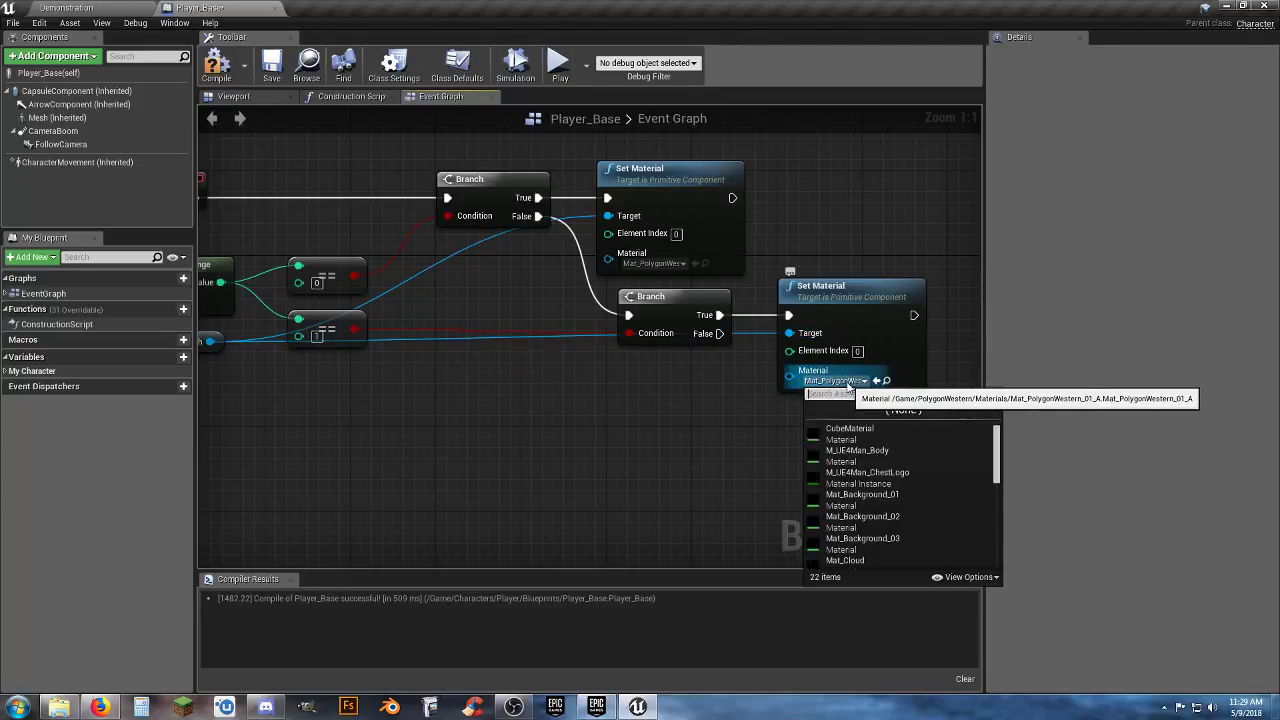
{"action": "scroll", "coordinate": [922, 507], "scroll_direction": "down", "scroll_amount": 3}
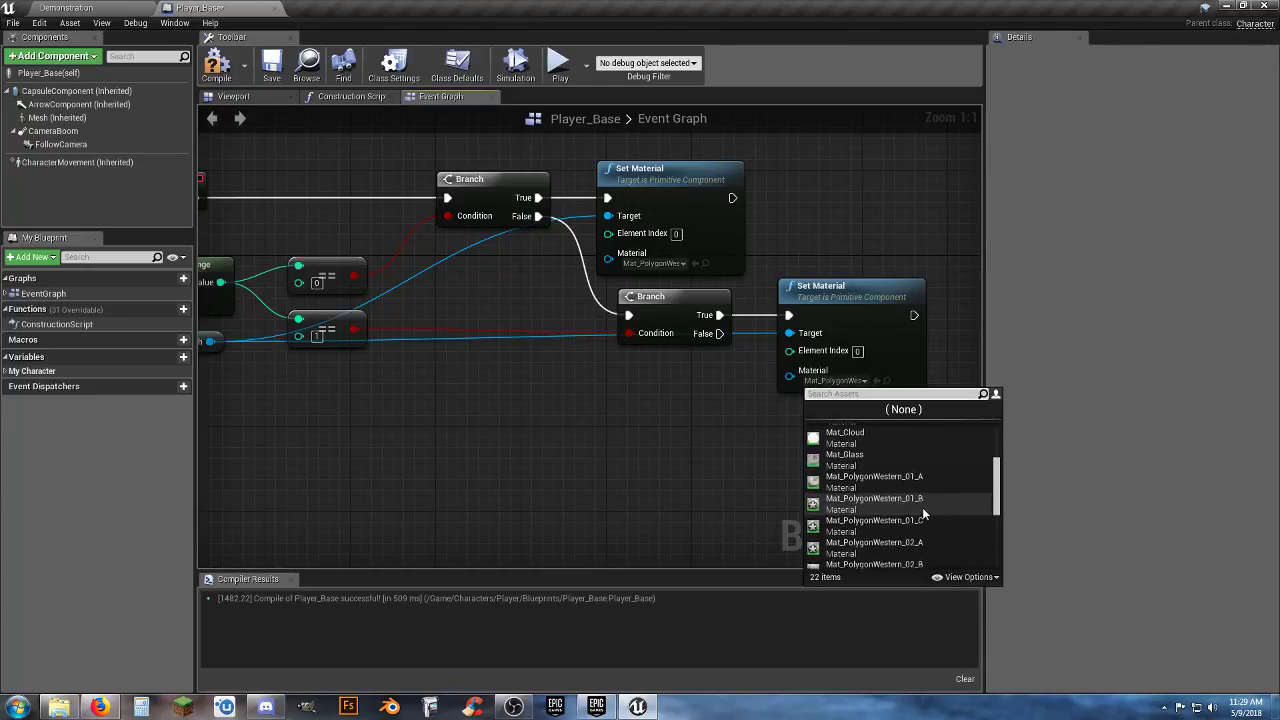
{"action": "left_click", "coordinate": [918, 508]}
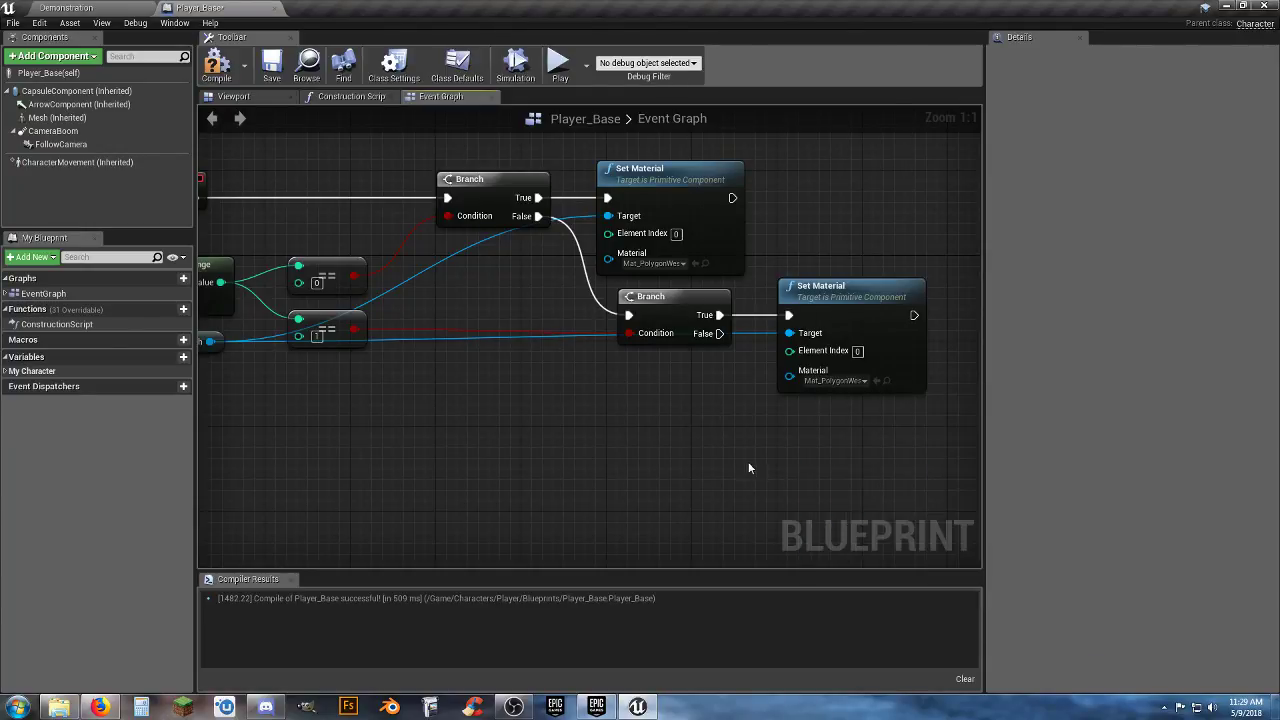
Duplicate both Branch and Set Material pairs and place the copies diagonally below the second pair
{"action": "right_click_drag", "start_coordinate": [632, 430], "coordinate": [700, 420]}
{"action": "scroll", "coordinate": [700, 420], "scroll_direction": "down", "scroll_amount": 2}
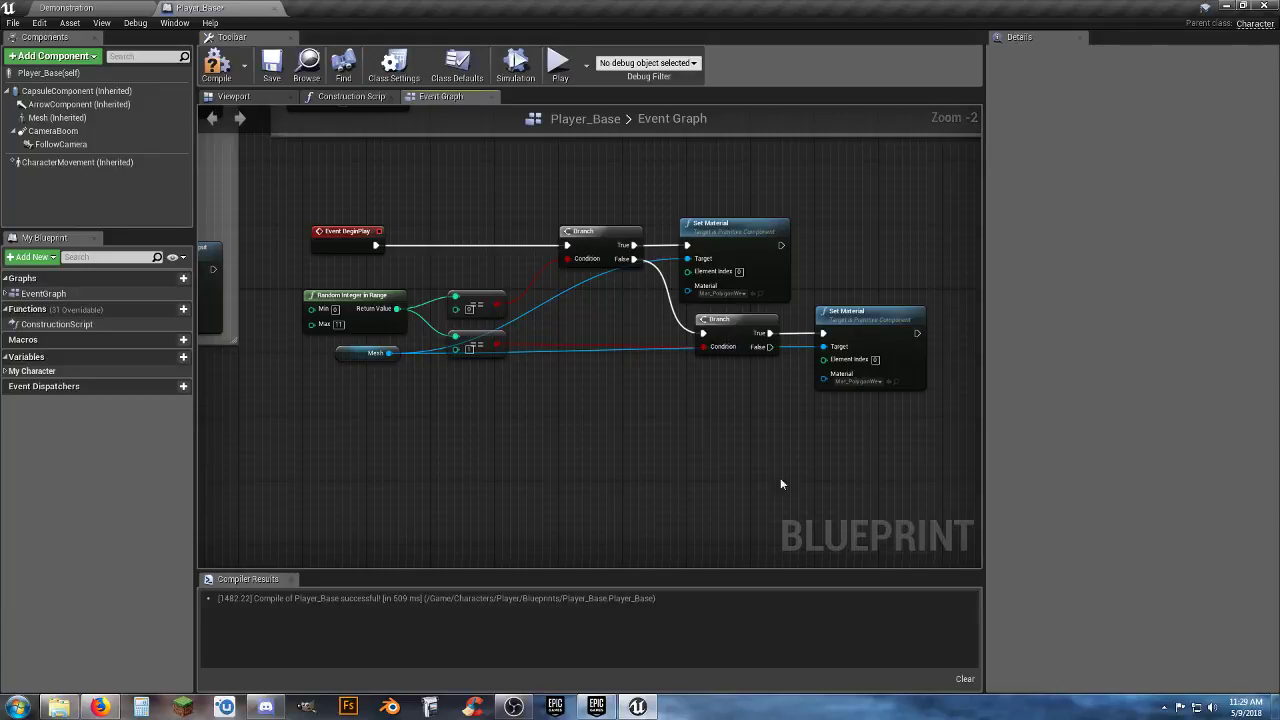
{"action": "right_click_drag", "start_coordinate": [723, 438], "coordinate": [663, 421]}
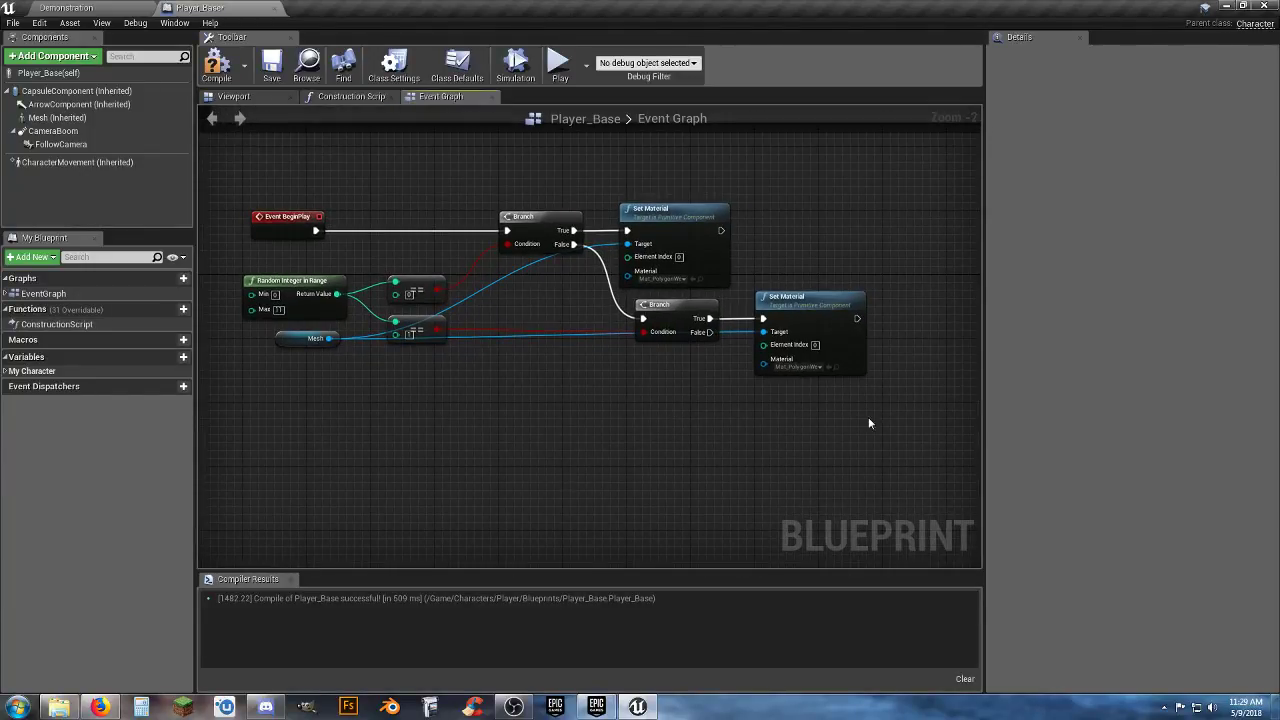
{"action": "left_click_drag", "start_coordinate": [868, 423], "coordinate": [532, 193]}
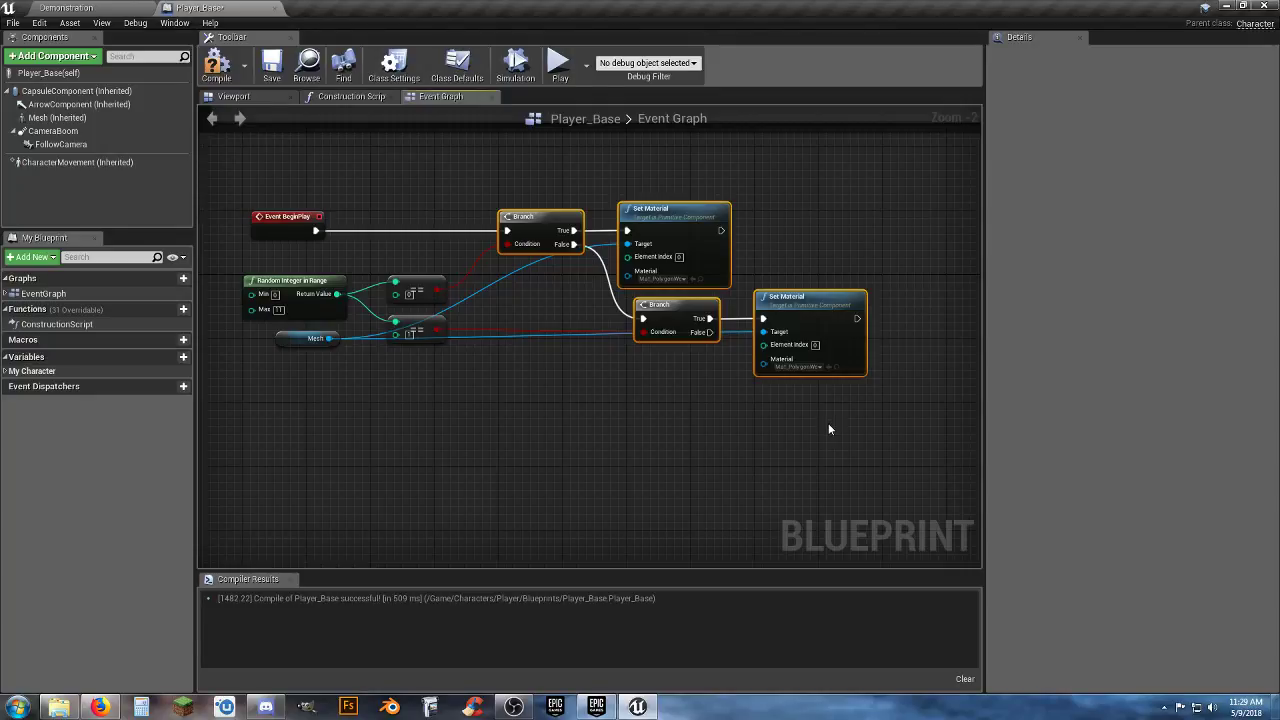
{"action": "right_click_drag", "start_coordinate": [828, 423], "coordinate": [660, 311]}
{"action": "key", "text": "ctrl+v"}
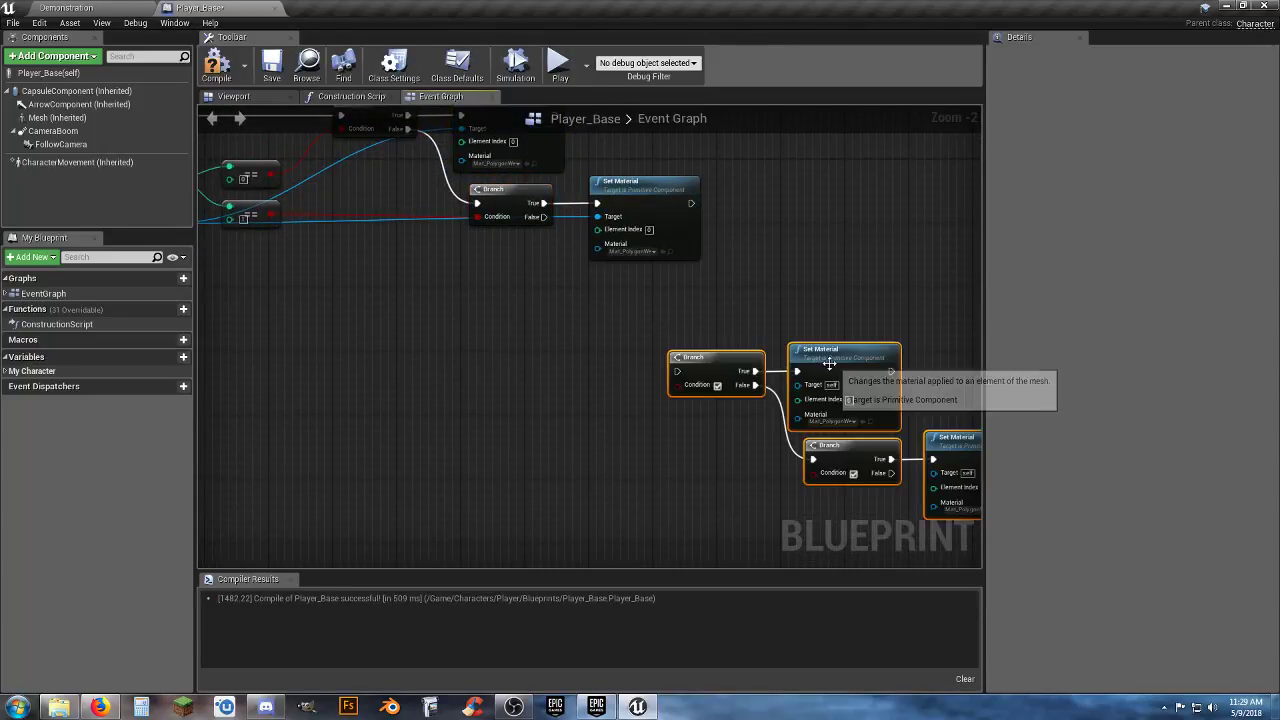
{"action": "left_click_drag", "start_coordinate": [826, 358], "coordinate": [770, 278]}
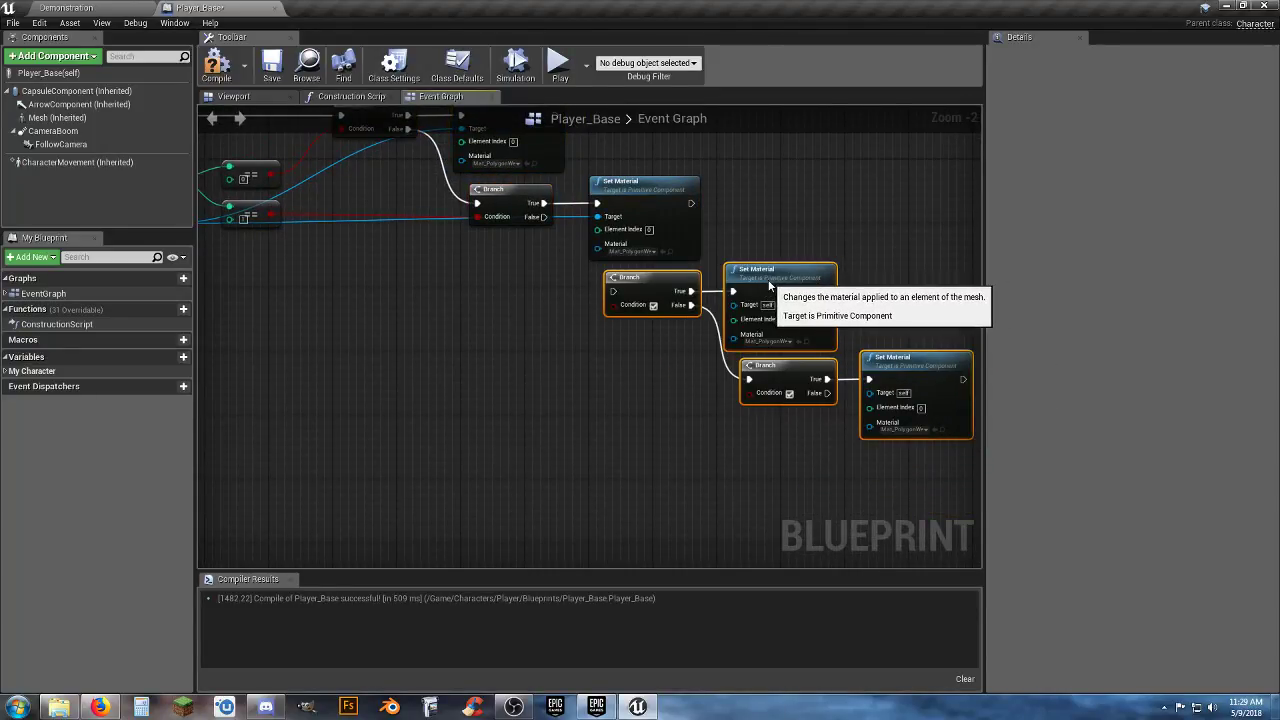
{"action": "left_click", "coordinate": [728, 432]}
Paste another two Branch and Set Material pairs and continue the diagonal chain below the fourth pair
{"action": "right_click_drag", "start_coordinate": [728, 432], "coordinate": [467, 339]}
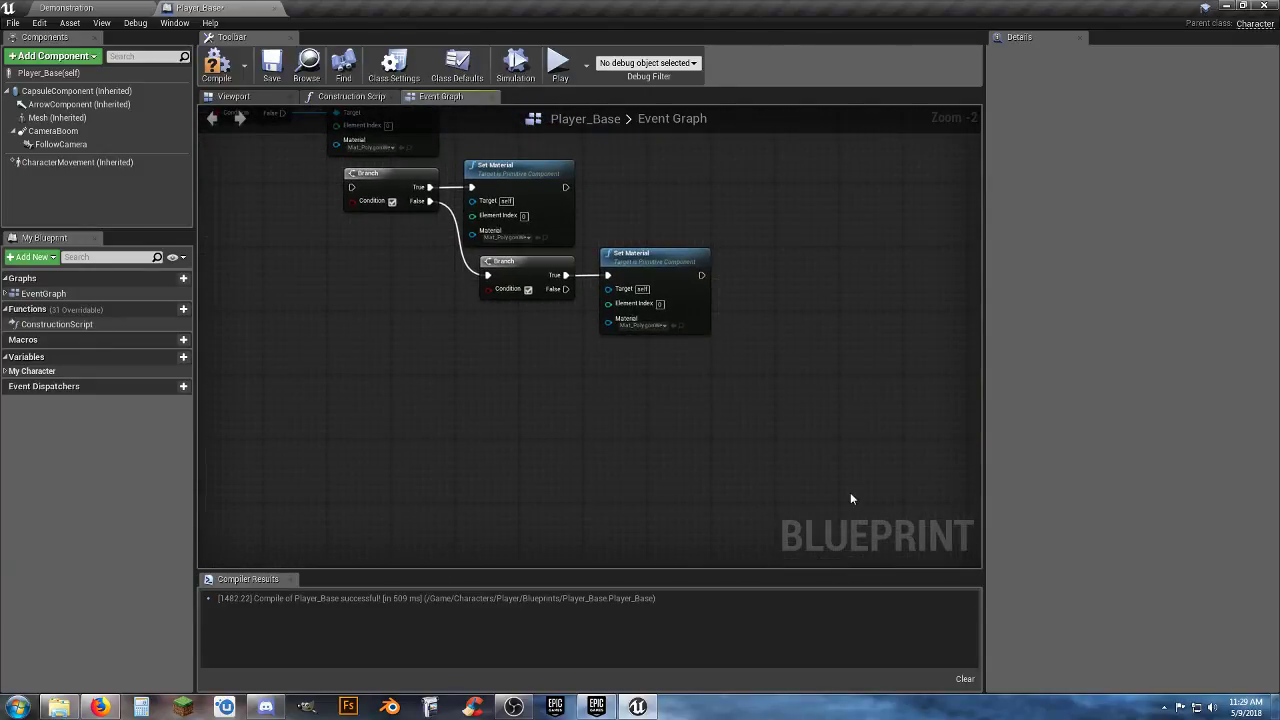
{"action": "key", "text": "ctrl+v"}
{"action": "left_click_drag", "start_coordinate": [876, 452], "coordinate": [764, 353]}
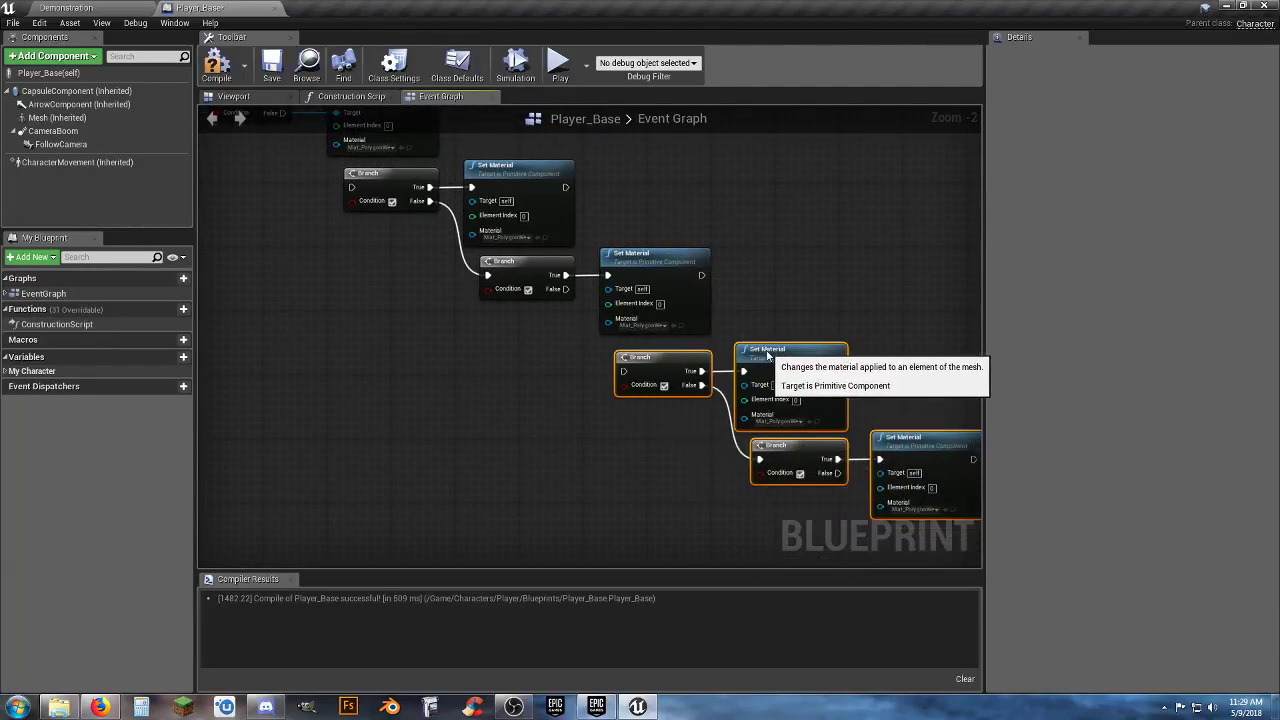
{"action": "left_click", "coordinate": [625, 458]}
Paste two copies of the pair of integer equality nodes and align one copied pair directly below the originals
{"action": "right_click_drag", "start_coordinate": [511, 421], "coordinate": [727, 459]}
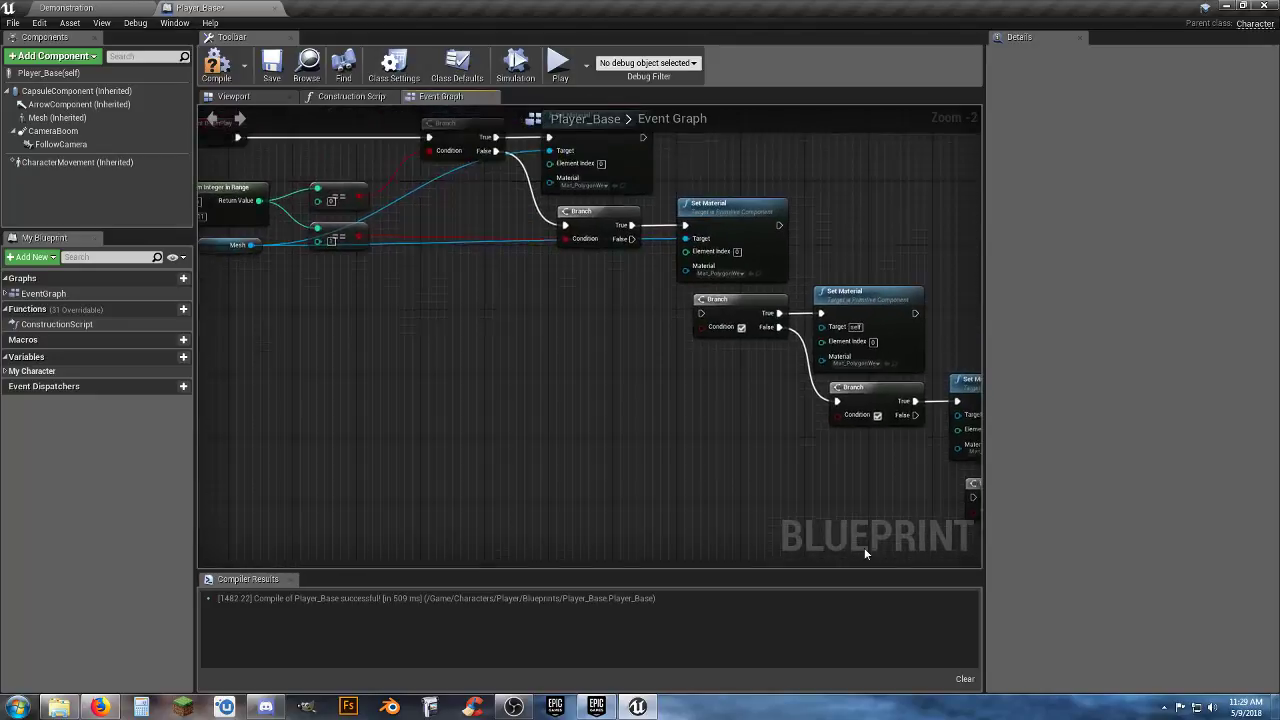
{"action": "scroll", "coordinate": [539, 341], "scroll_direction": "down", "scroll_amount": 1}
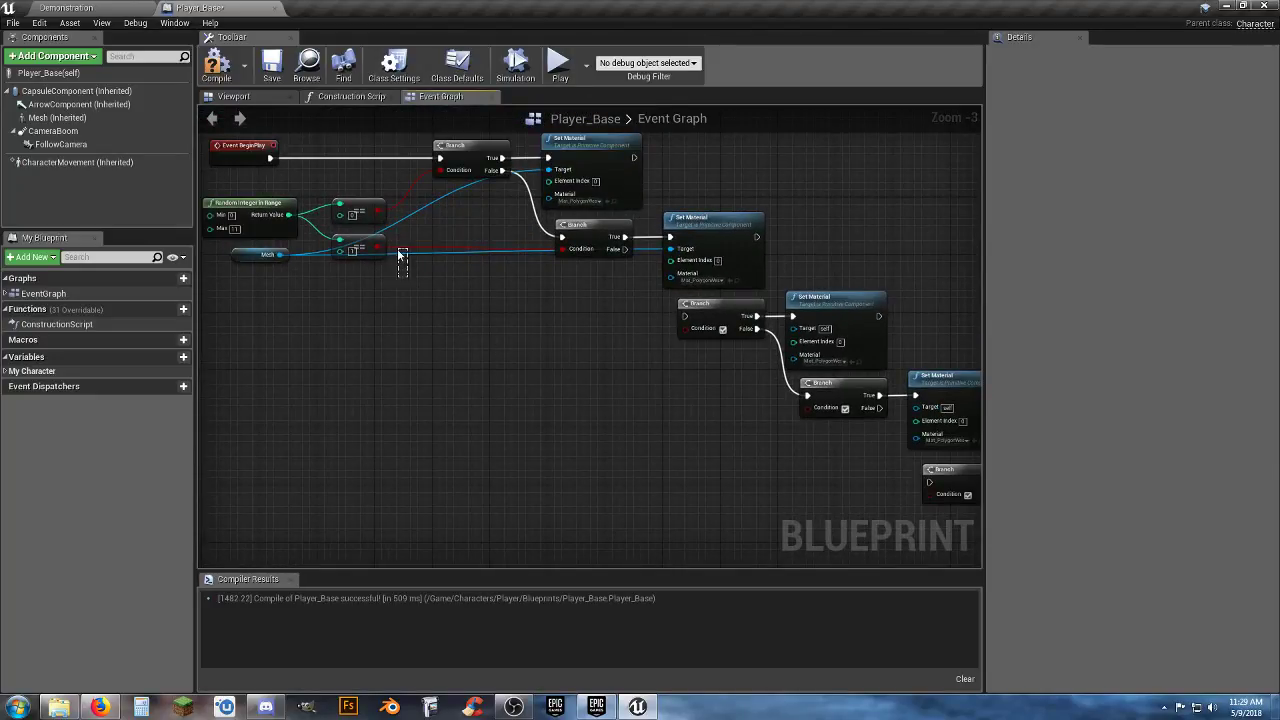
{"action": "left_click_drag", "start_coordinate": [400, 255], "coordinate": [331, 197]}
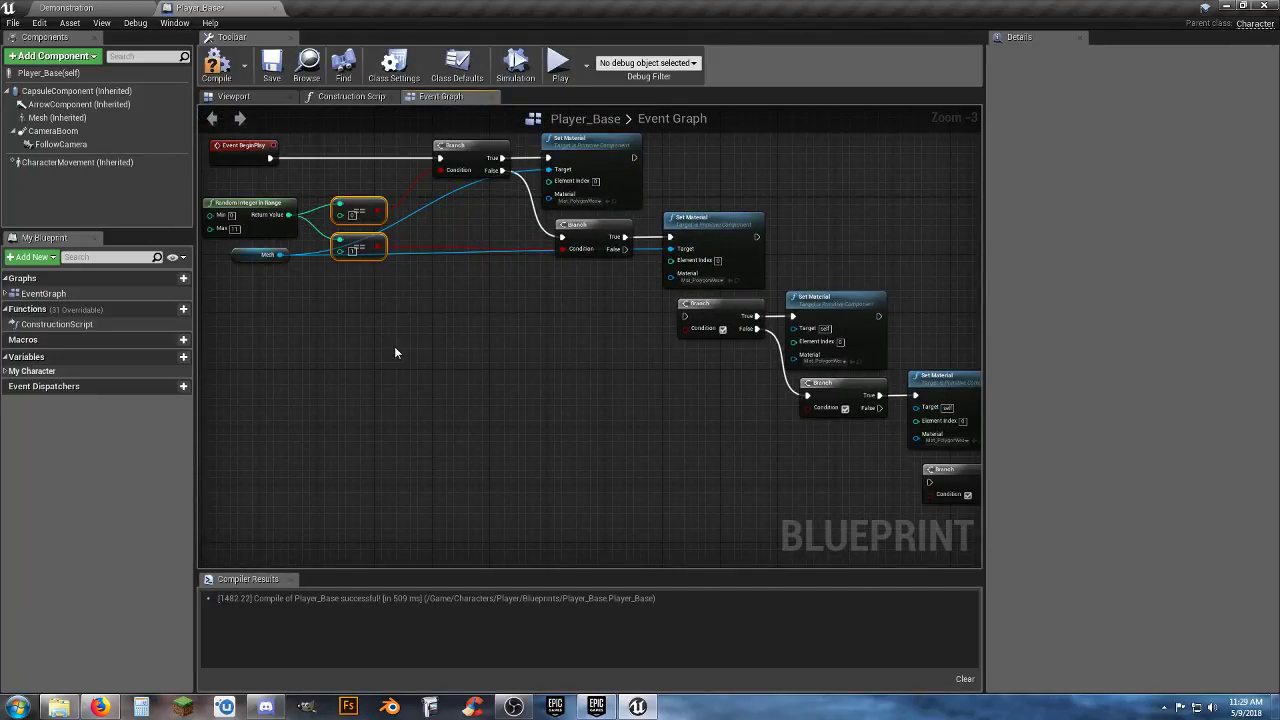
{"action": "key", "text": "ctrl+c"}
{"action": "key", "text": "ctrl+v"}
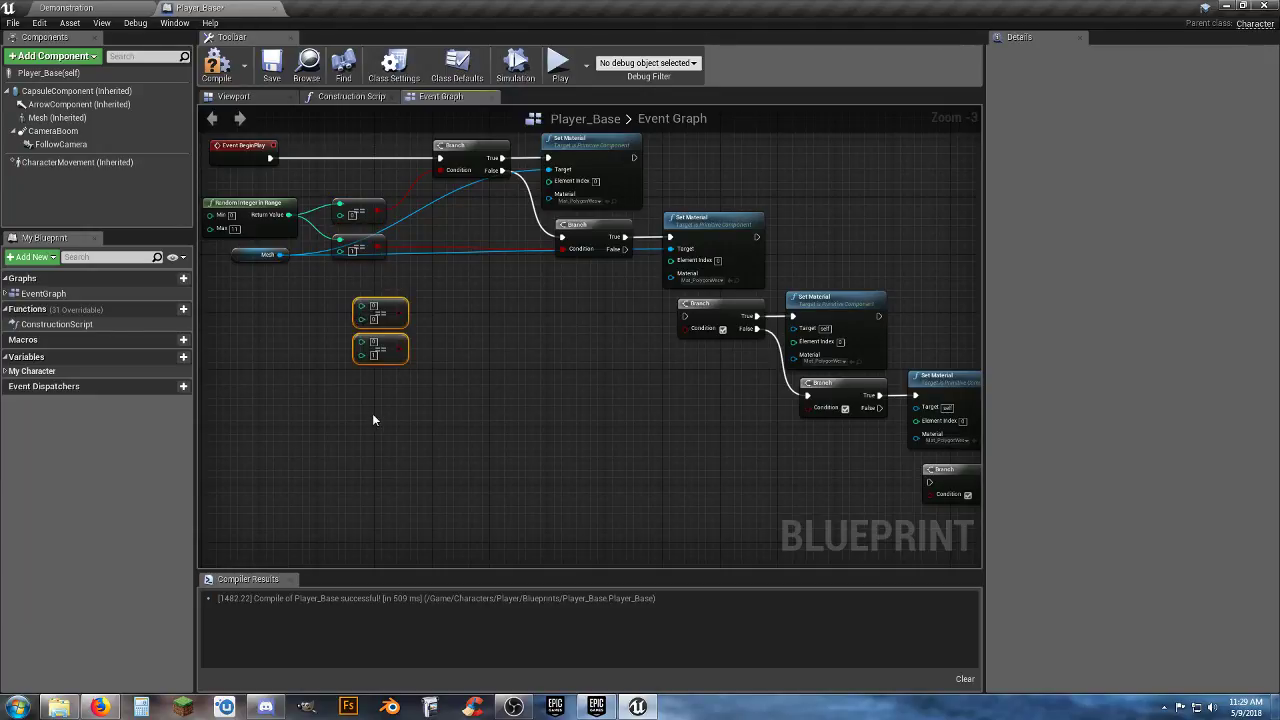
{"action": "key", "text": "ctrl+v"}
{"action": "left_click_drag", "start_coordinate": [415, 380], "coordinate": [375, 285]}
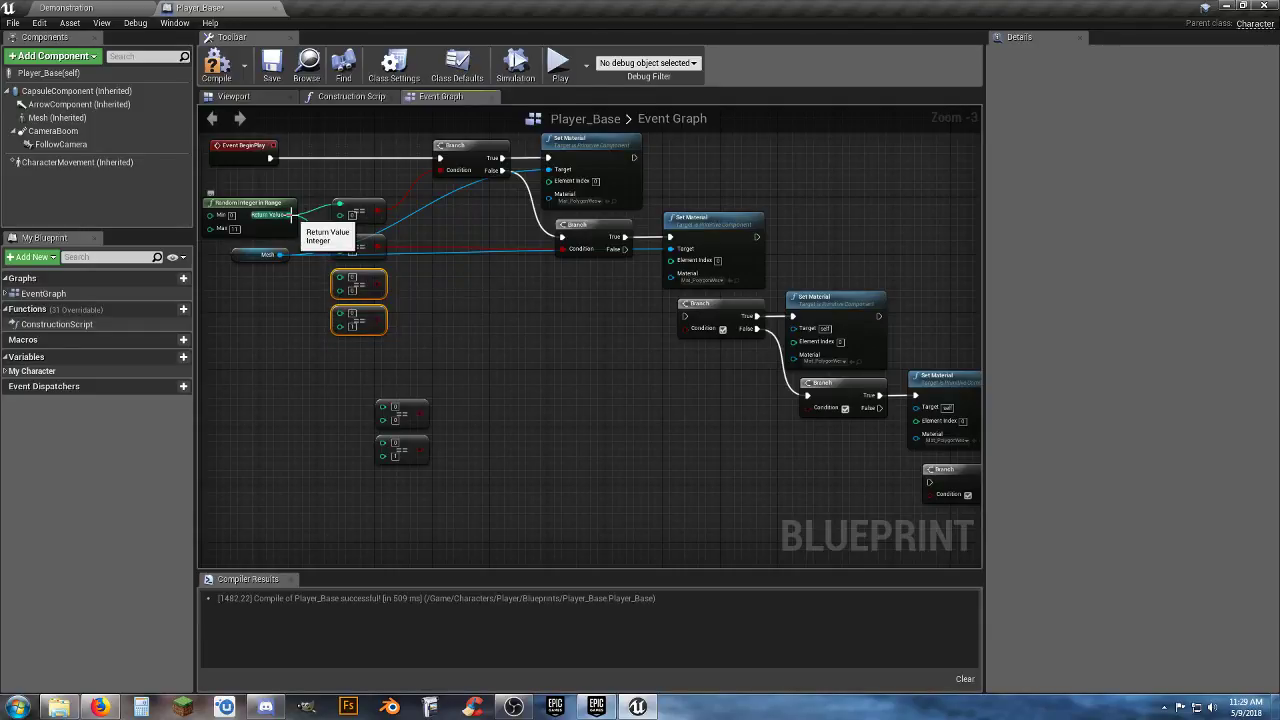
Set the copied equality nodes to compare with 2, 3, 4 and 5, wire the random integer to the 2, 4 and 5 nodes, and align them
{"action": "left_click_drag", "start_coordinate": [290, 215], "coordinate": [343, 284]}
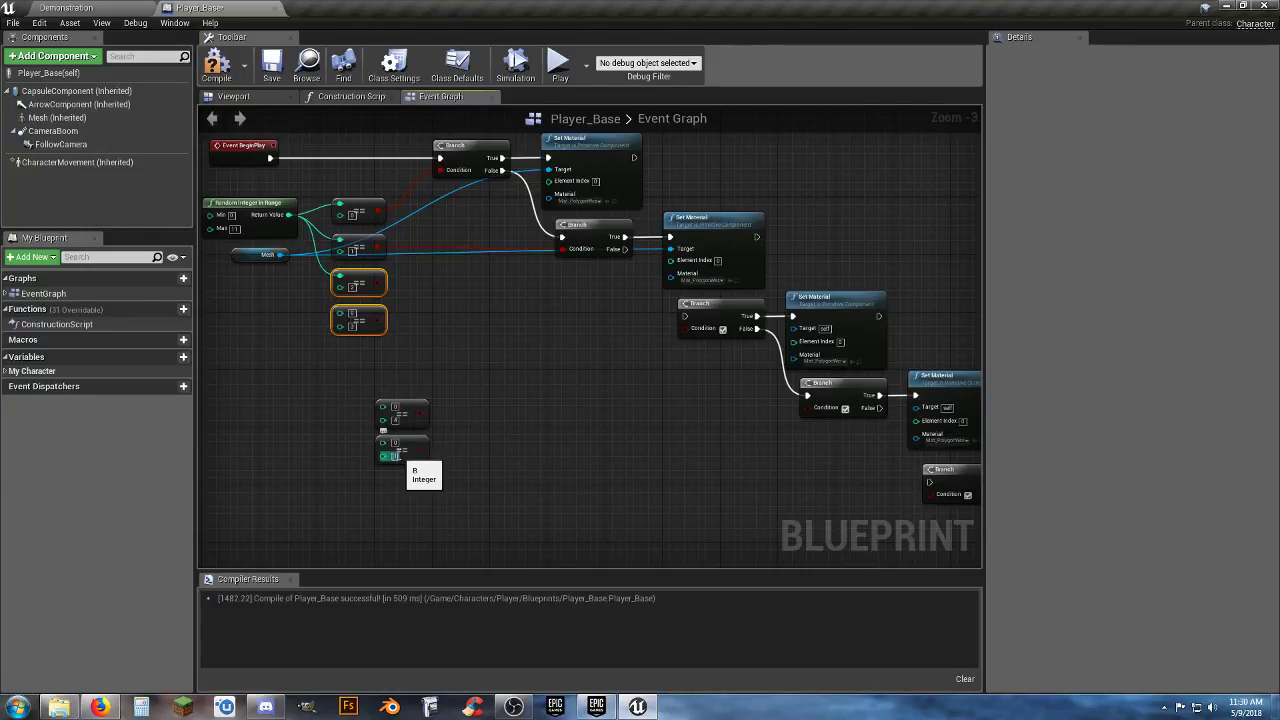
{"action": "left_click", "coordinate": [394, 419]}
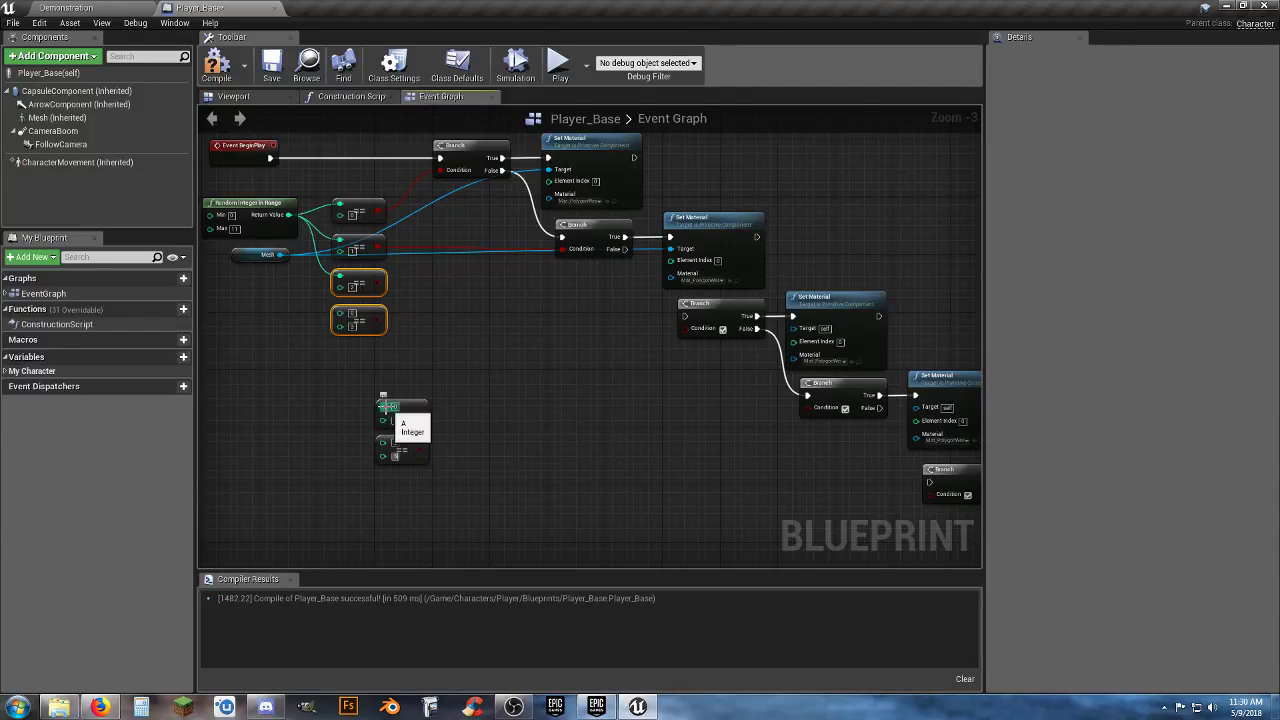
{"action": "left_click_drag", "start_coordinate": [385, 405], "coordinate": [360, 392]}
{"action": "left_click_drag", "start_coordinate": [290, 219], "coordinate": [289, 216]}
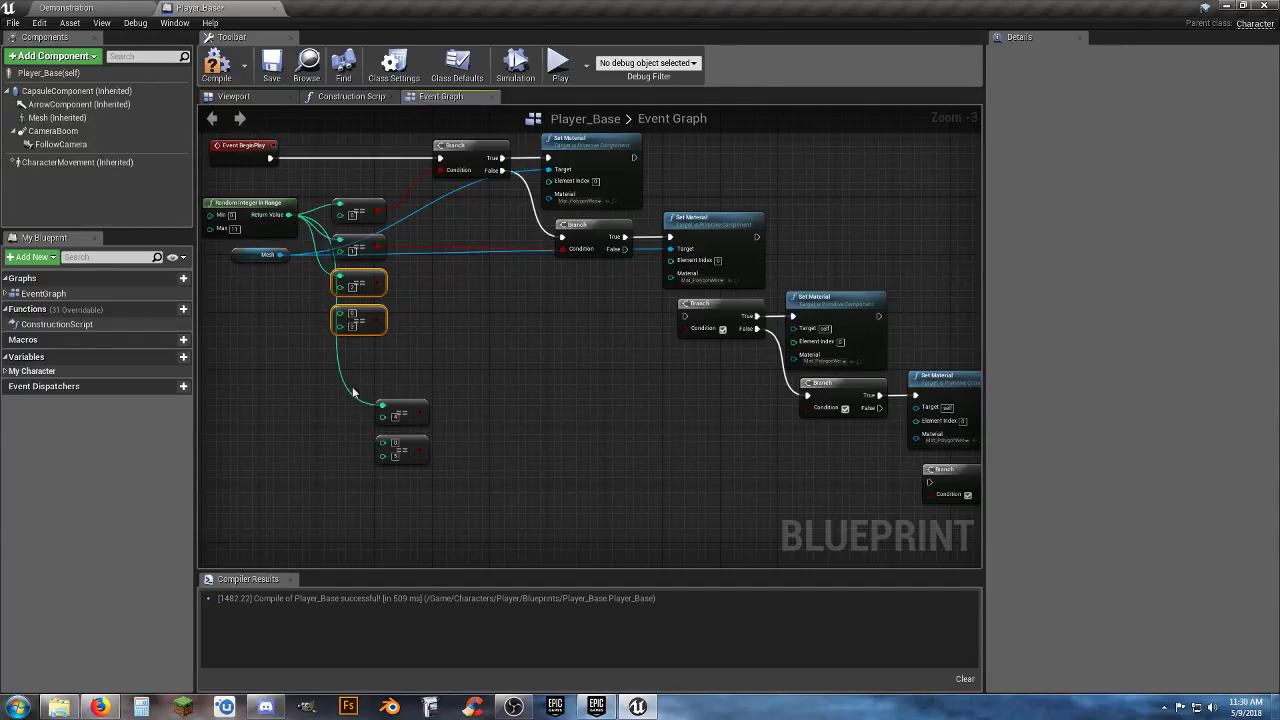
{"action": "left_click_drag", "start_coordinate": [381, 442], "coordinate": [327, 363]}
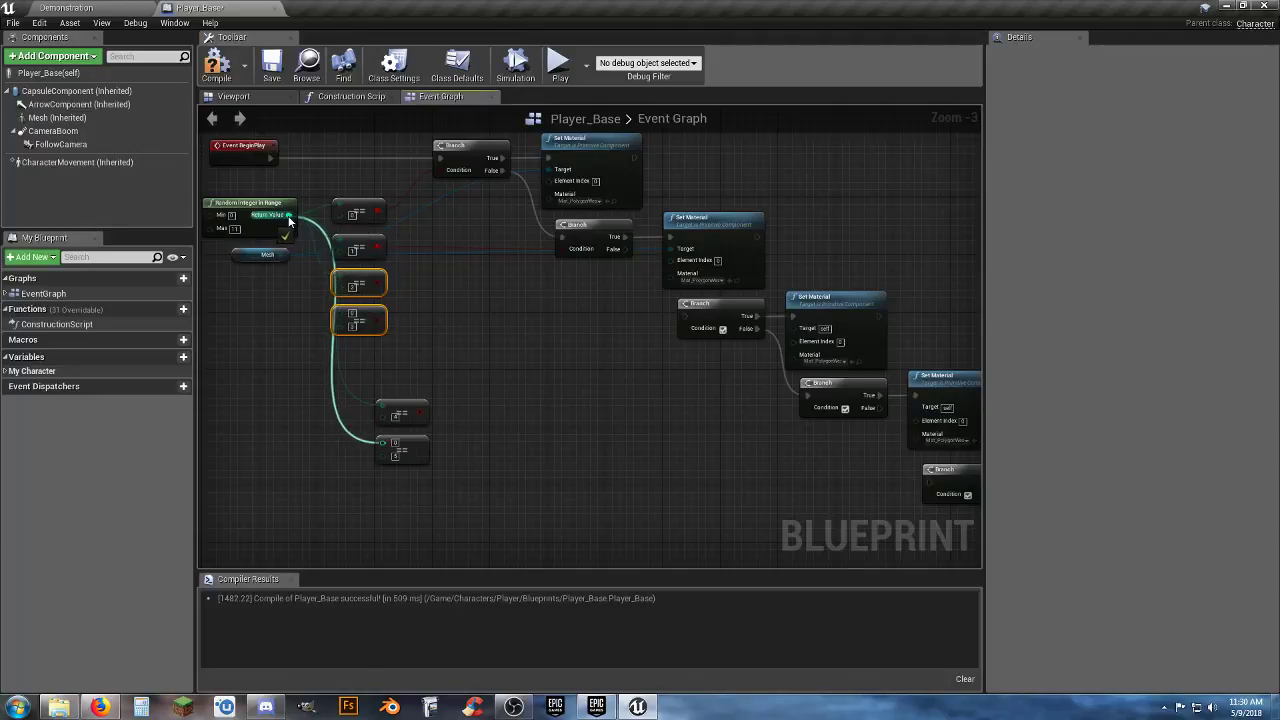
{"action": "left_click_drag", "start_coordinate": [289, 219], "coordinate": [289, 216]}
{"action": "left_click_drag", "start_coordinate": [409, 404], "coordinate": [362, 358]}
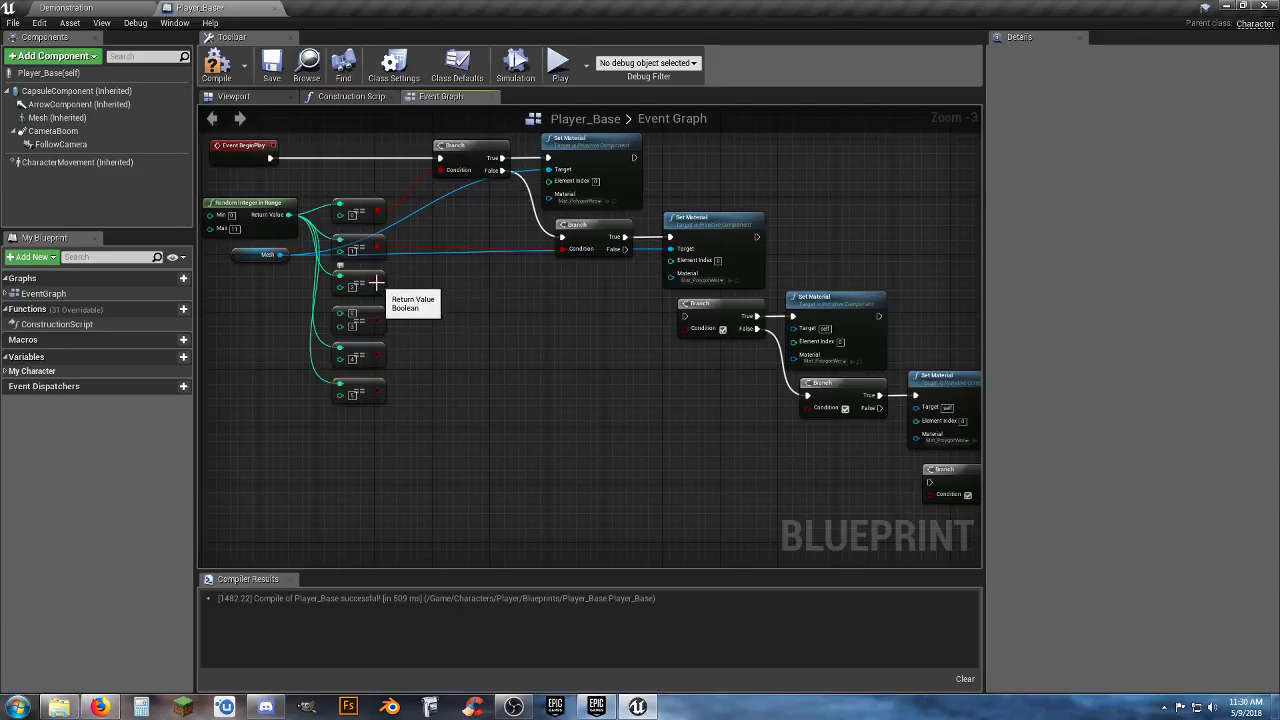
Connect the results of the equality nodes for 2, 3, 4 and 5 to the Condition inputs of the third to sixth Branch nodes in order
{"action": "left_click_drag", "start_coordinate": [376, 284], "coordinate": [610, 316]}
{"action": "left_click_drag", "start_coordinate": [689, 333], "coordinate": [689, 331]}
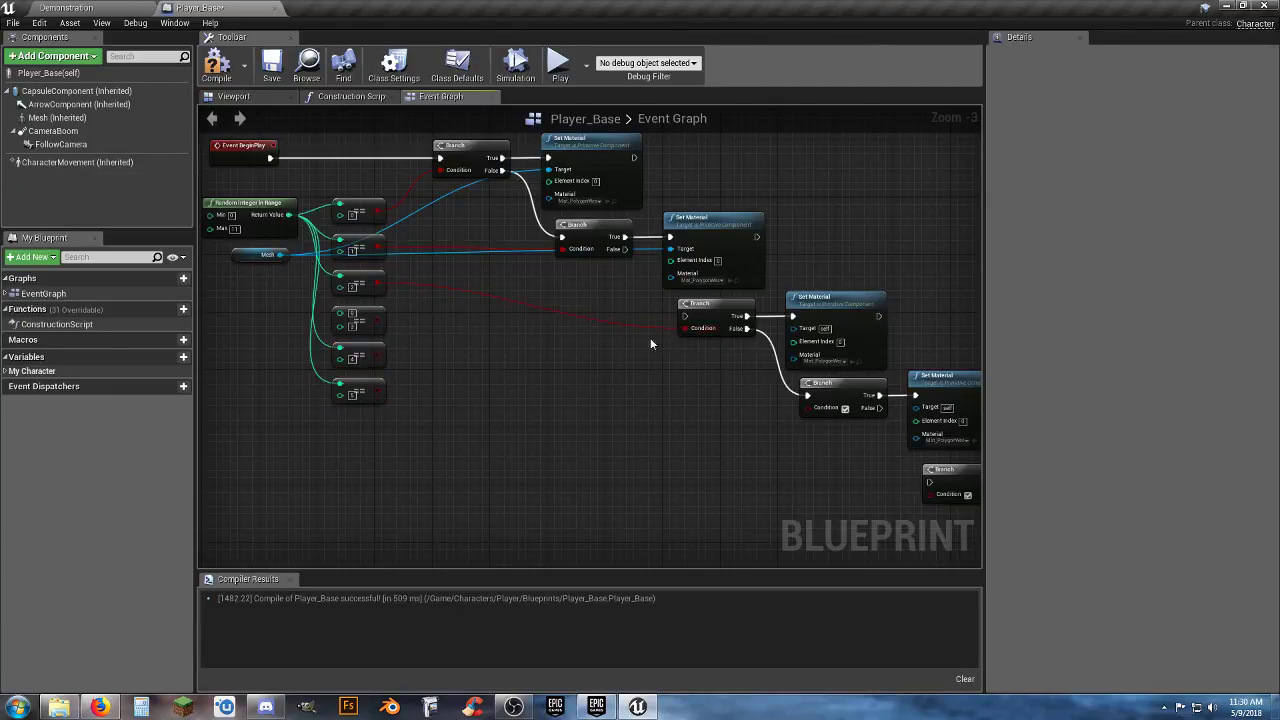
{"action": "left_click_drag", "start_coordinate": [377, 327], "coordinate": [381, 326]}
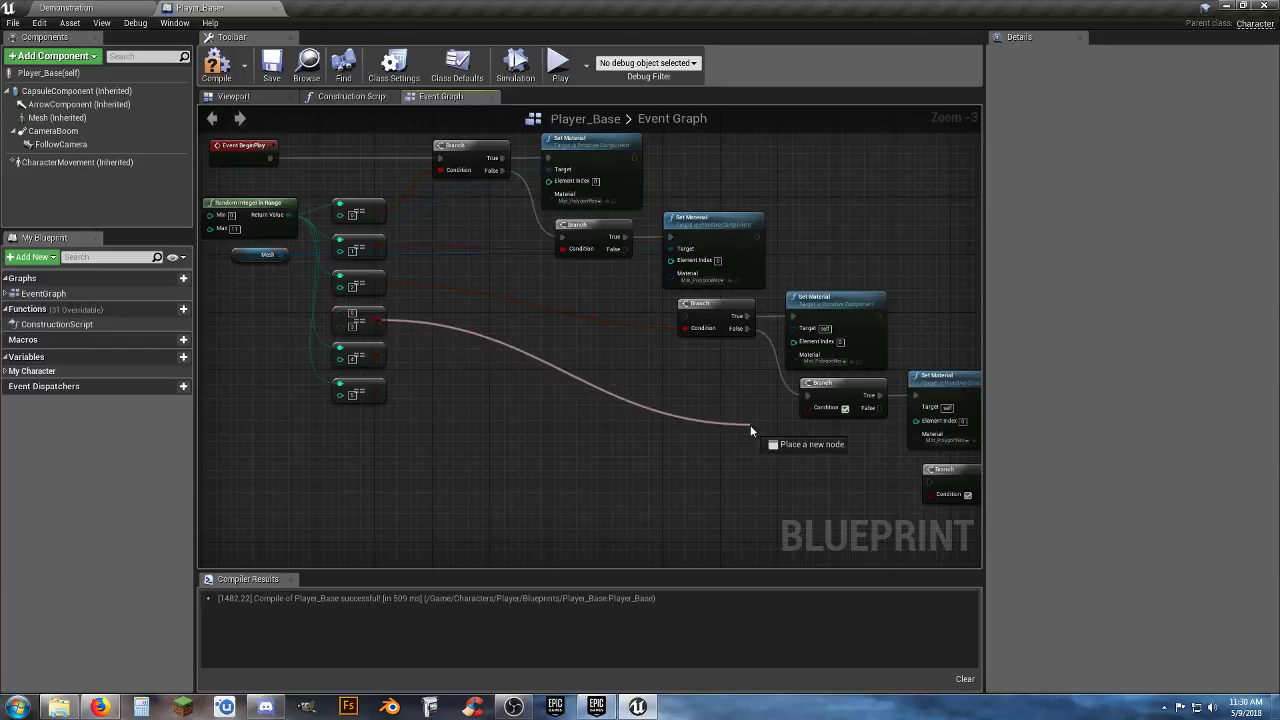
{"action": "left_click_drag", "start_coordinate": [808, 411], "coordinate": [809, 412]}
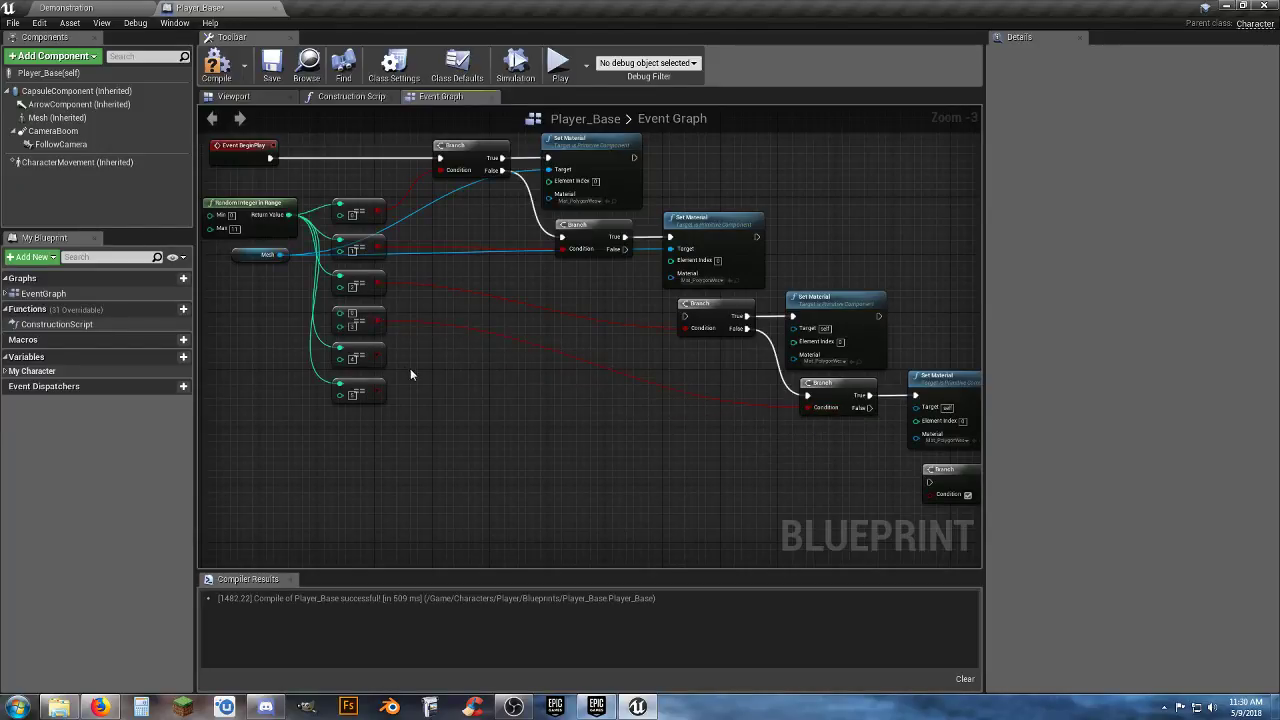
{"action": "left_click_drag", "start_coordinate": [378, 356], "coordinate": [720, 478]}
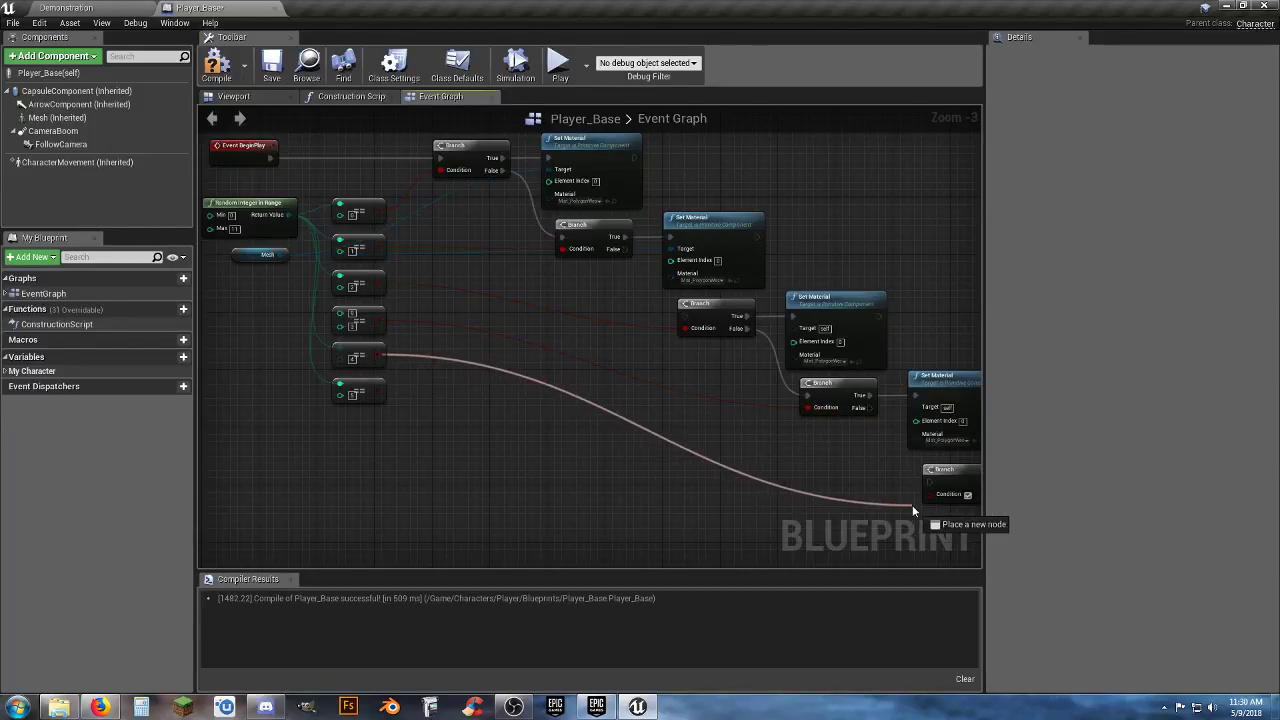
{"action": "left_click_drag", "start_coordinate": [912, 505], "coordinate": [930, 495]}
{"action": "right_click_drag", "start_coordinate": [708, 491], "coordinate": [593, 373]}
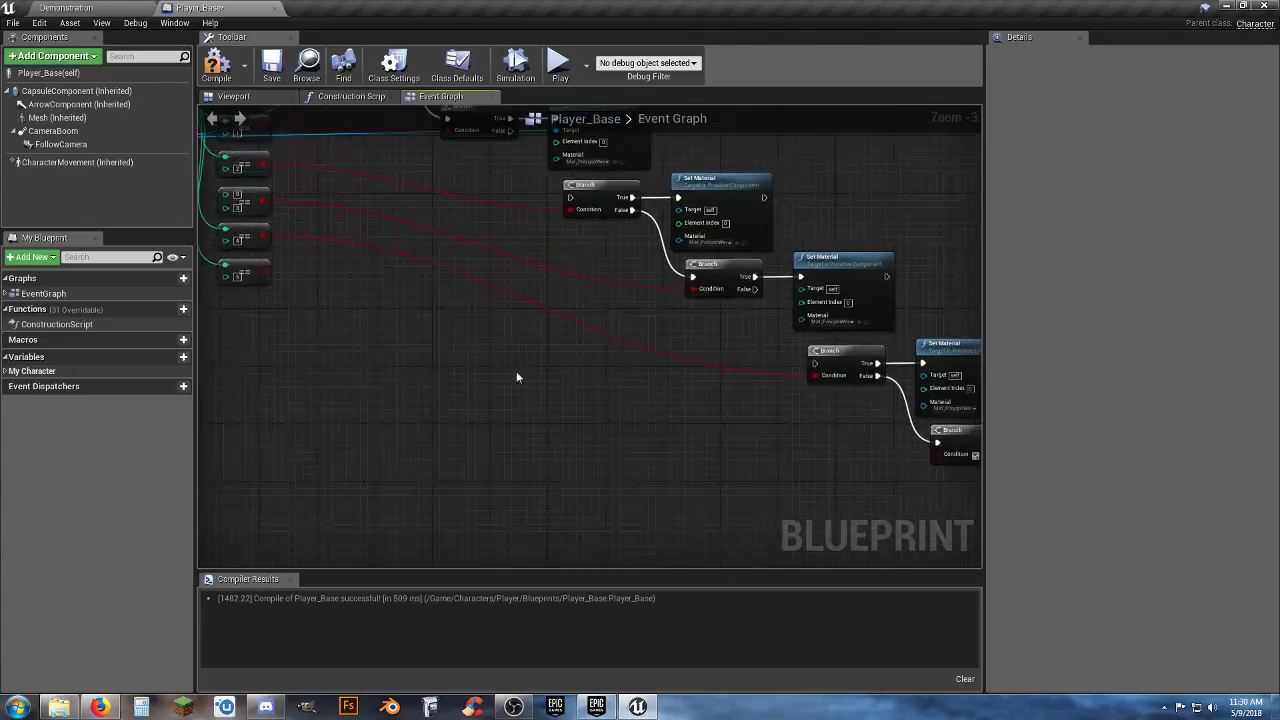
{"action": "left_click_drag", "start_coordinate": [266, 273], "coordinate": [287, 289]}
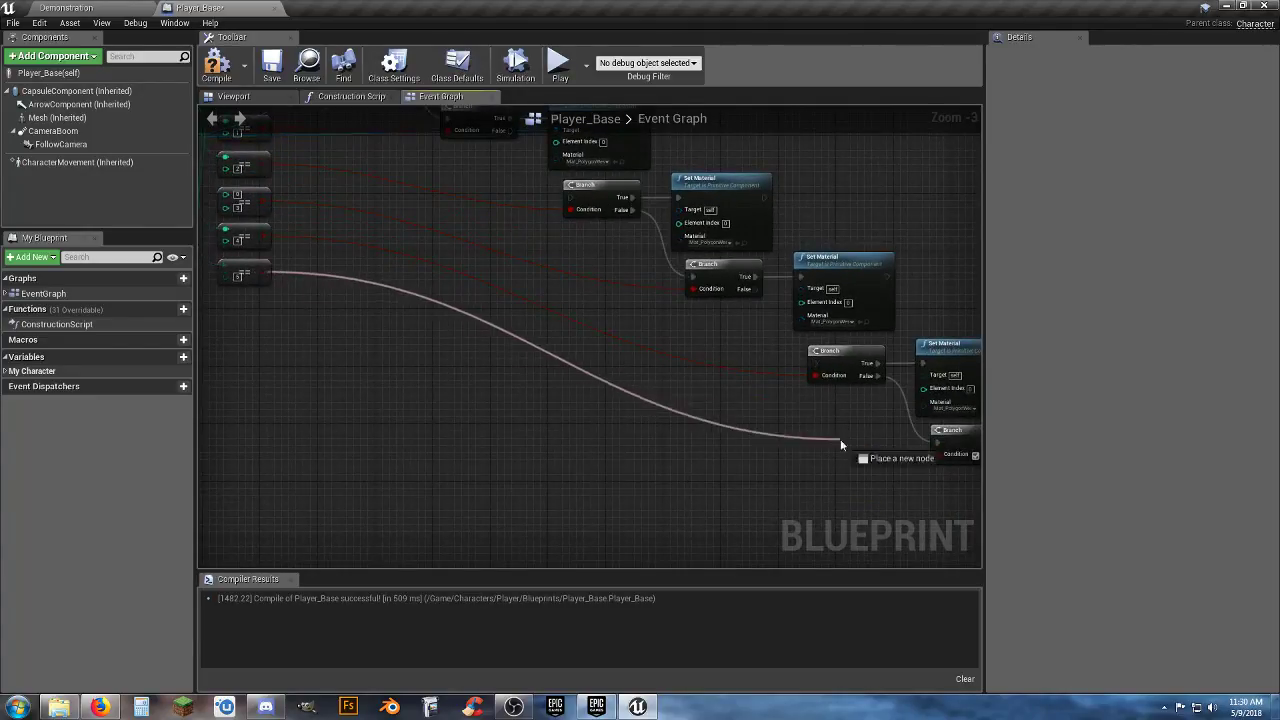
{"action": "left_click_drag", "start_coordinate": [840, 445], "coordinate": [943, 456]}
Set the random integer range's Max to 5 and connect Mesh to the Target inputs of the third and fourth Set Material nodes
{"action": "right_click_drag", "start_coordinate": [660, 446], "coordinate": [728, 487]}
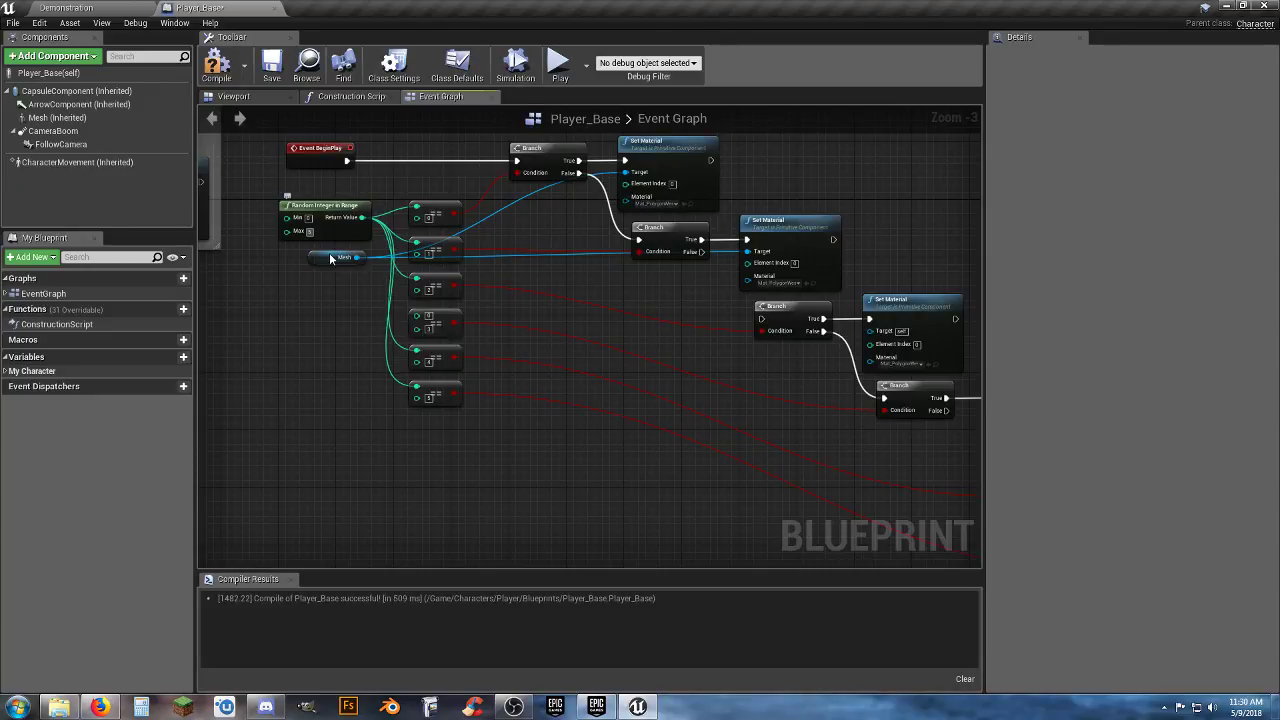
{"action": "right_click_drag", "start_coordinate": [463, 461], "coordinate": [363, 420]}
{"action": "right_click_drag", "start_coordinate": [471, 420], "coordinate": [575, 348]}
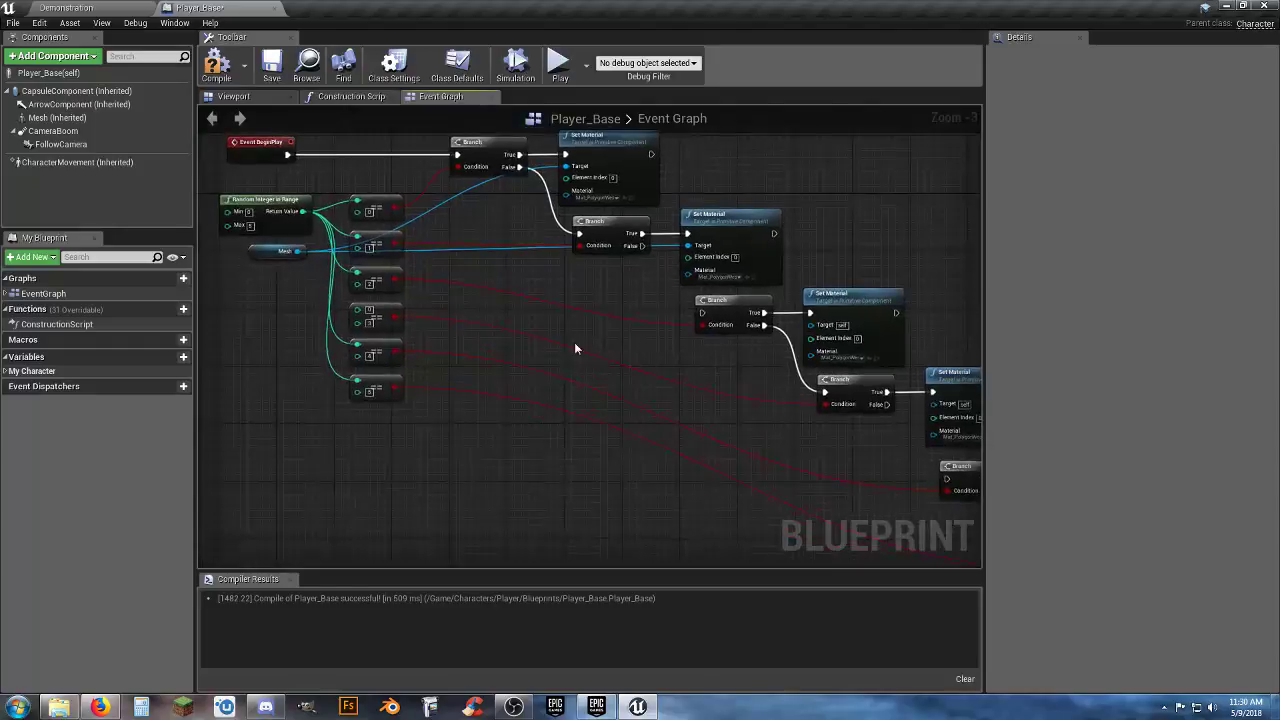
{"action": "left_click_drag", "start_coordinate": [297, 251], "coordinate": [418, 272]}
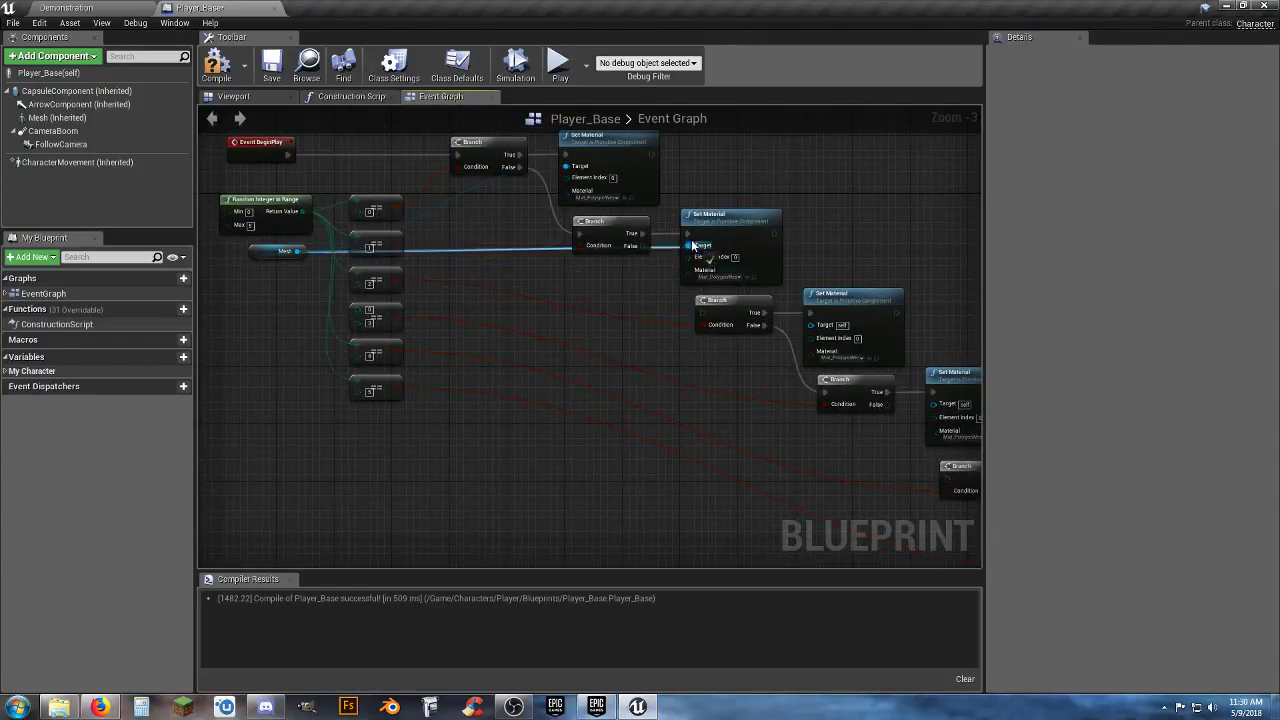
{"action": "left_click_drag", "start_coordinate": [693, 245], "coordinate": [810, 326]}
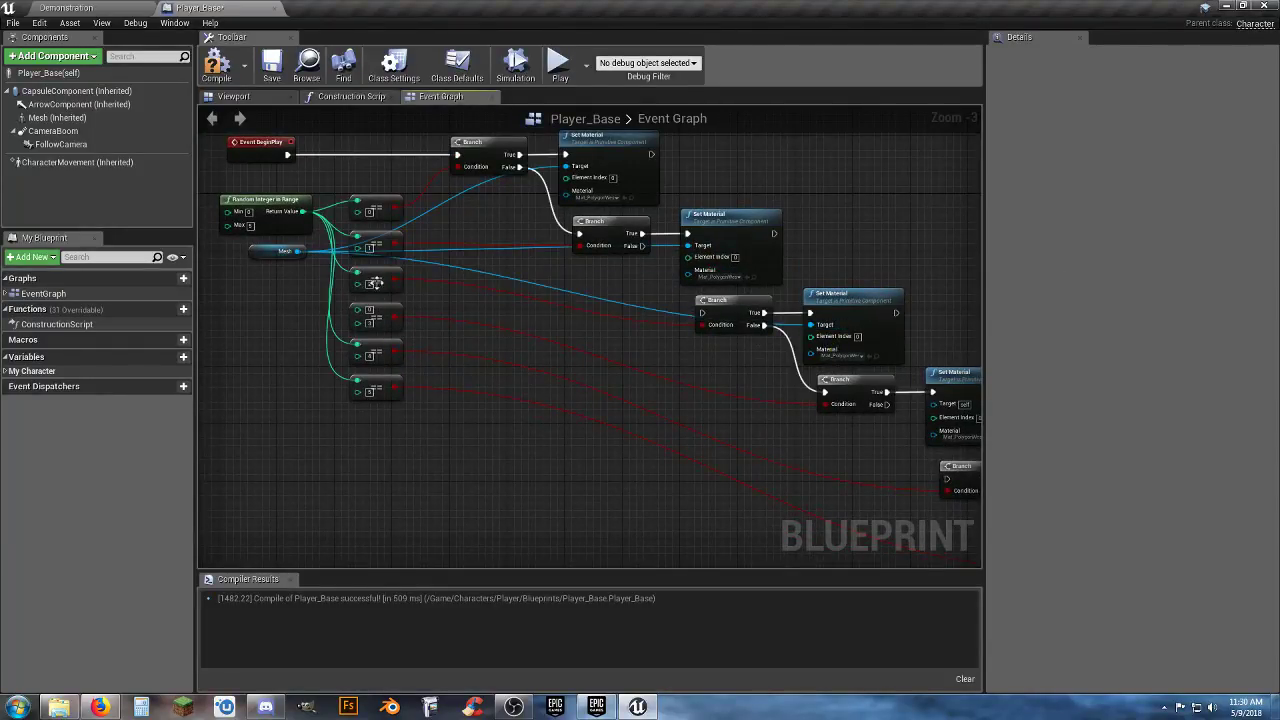
{"action": "left_click_drag", "start_coordinate": [297, 251], "coordinate": [934, 405]}
{"action": "scroll", "coordinate": [500, 400], "scroll_direction": "down", "scroll_amount": 1}
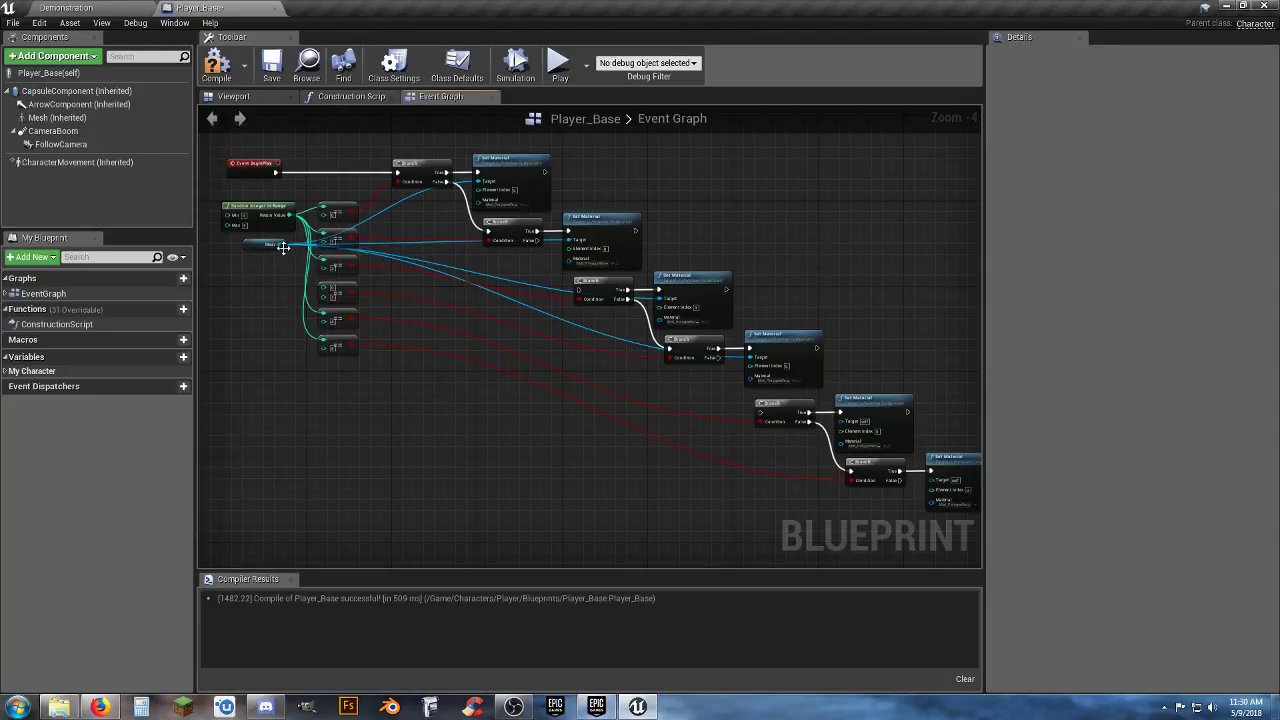
Connect Mesh to the Target inputs of the fifth and sixth Set Material nodes
{"action": "left_click_drag", "start_coordinate": [281, 244], "coordinate": [849, 427]}
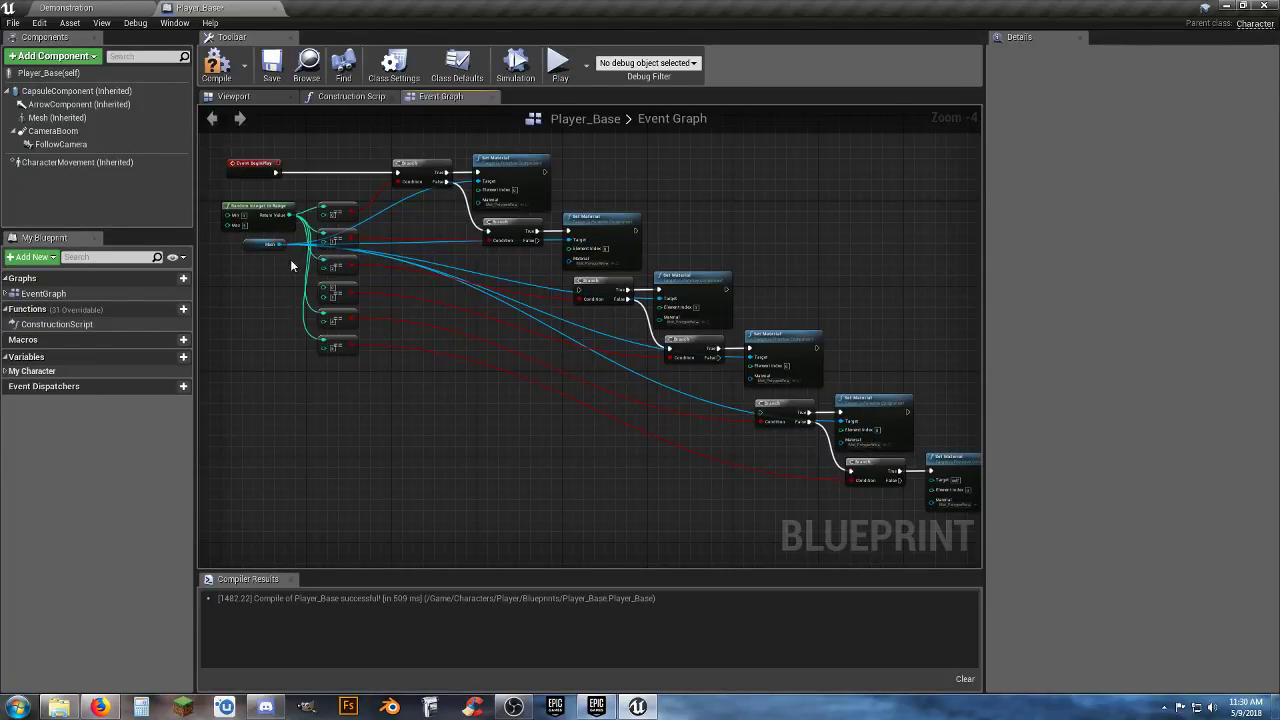
{"action": "left_click_drag", "start_coordinate": [278, 244], "coordinate": [935, 481]}
{"action": "right_click_drag", "start_coordinate": [860, 519], "coordinate": [882, 549]}
{"action": "mouse_move", "coordinate": [534, 469]}
{"action": "right_mouse_down"}
{"action": "mouse_move", "coordinate": [572, 504]}
{"action": "mouse_move", "coordinate": [547, 491]}
{"action": "right_mouse_up"}
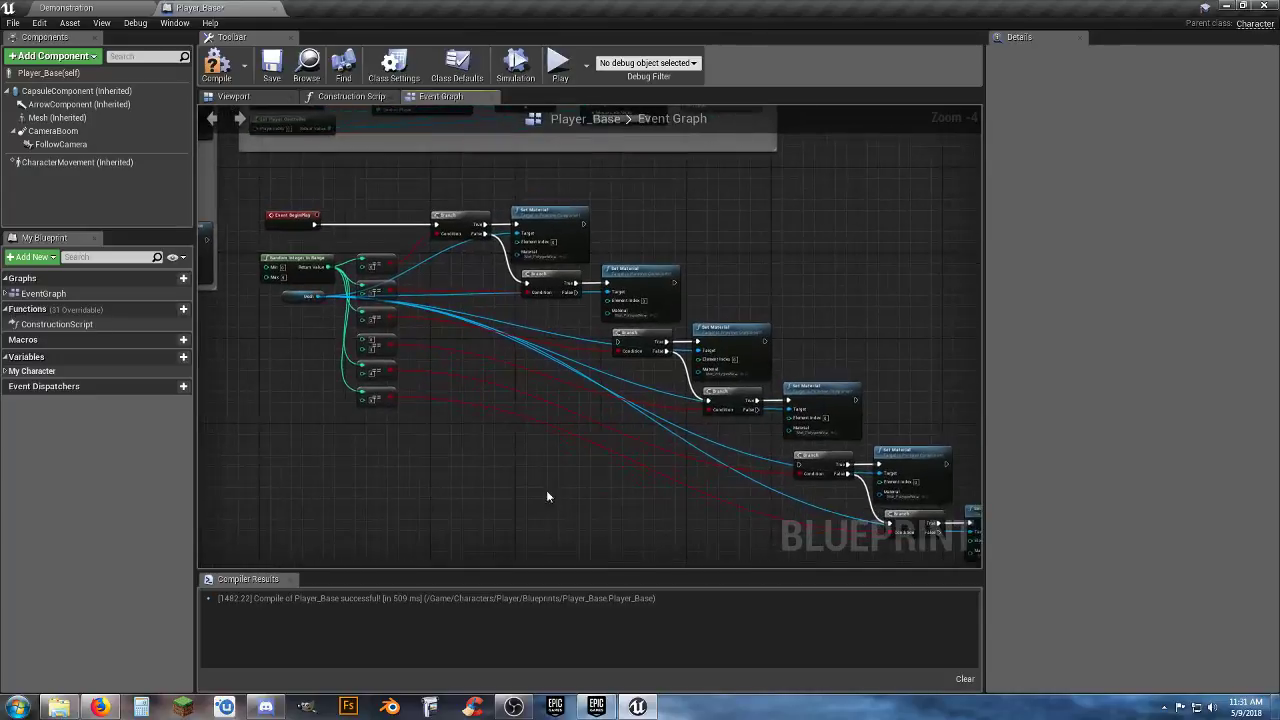
{"action": "left_click", "coordinate": [718, 374]}
{"action": "scroll", "coordinate": [786, 501], "scroll_direction": "down", "scroll_amount": 6}
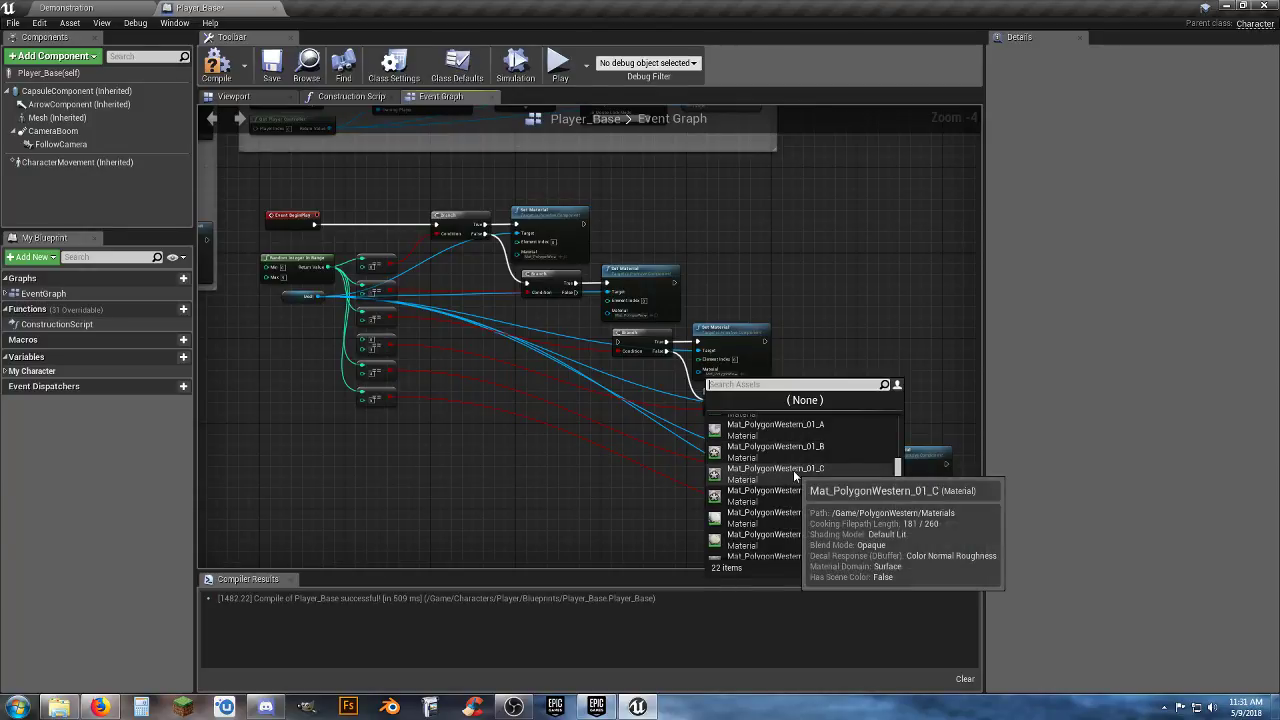
{"action": "left_click", "coordinate": [589, 491]}
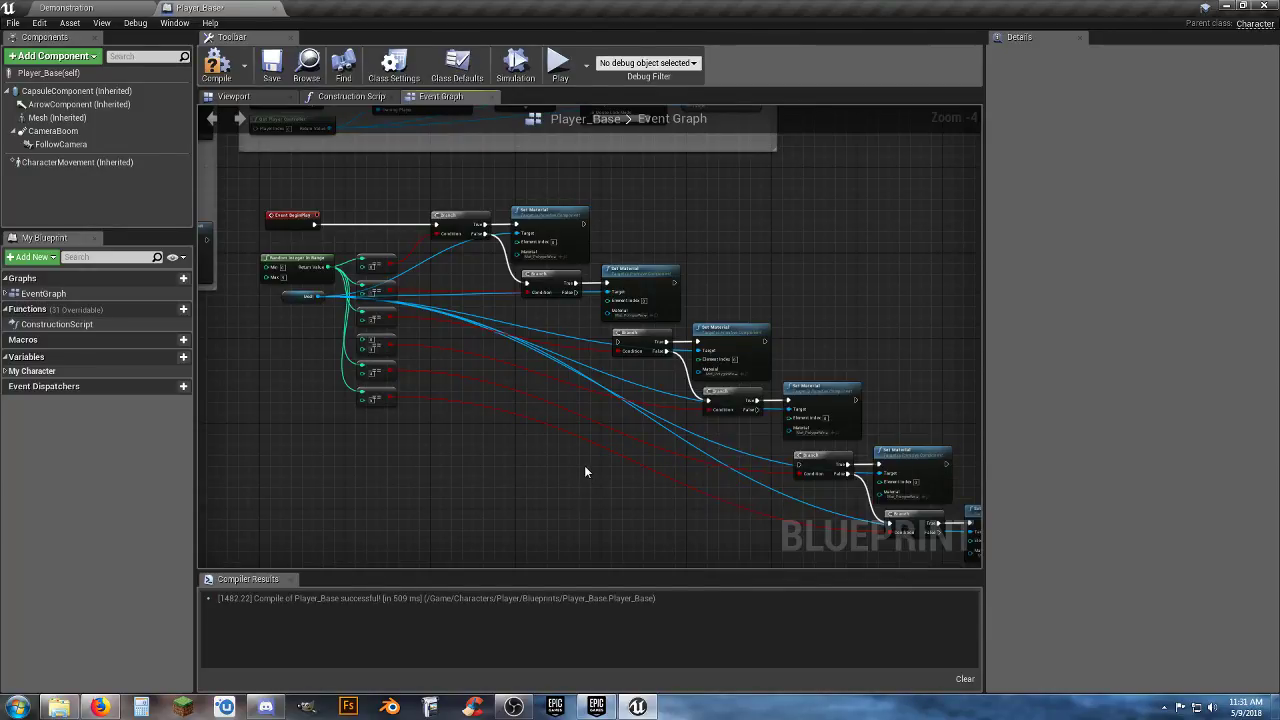
Pick a different Mat_PolygonWestern variant as the Material of the second Set Material node
{"action": "scroll", "coordinate": [588, 448], "scroll_direction": "up", "scroll_amount": 3}
{"action": "right_click_drag", "start_coordinate": [582, 353], "coordinate": [526, 483]}
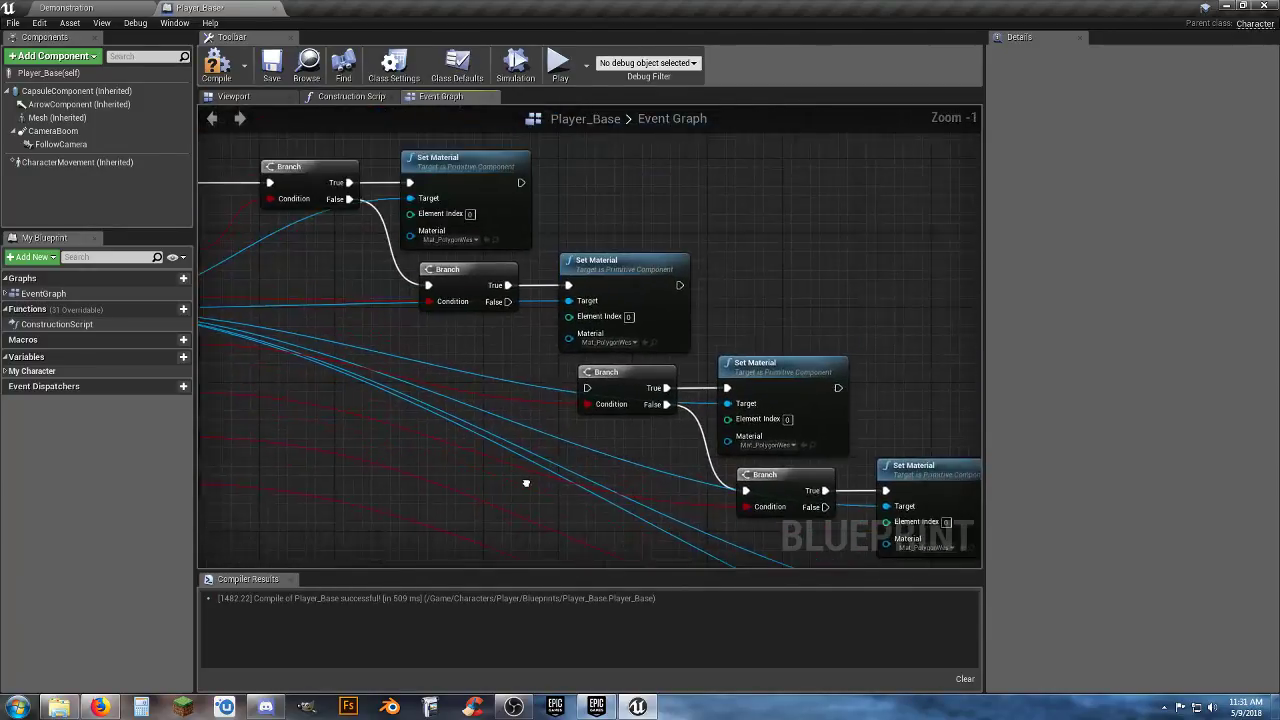
{"action": "left_click", "coordinate": [615, 343]}
{"action": "scroll", "coordinate": [687, 475], "scroll_direction": "down", "scroll_amount": 2}
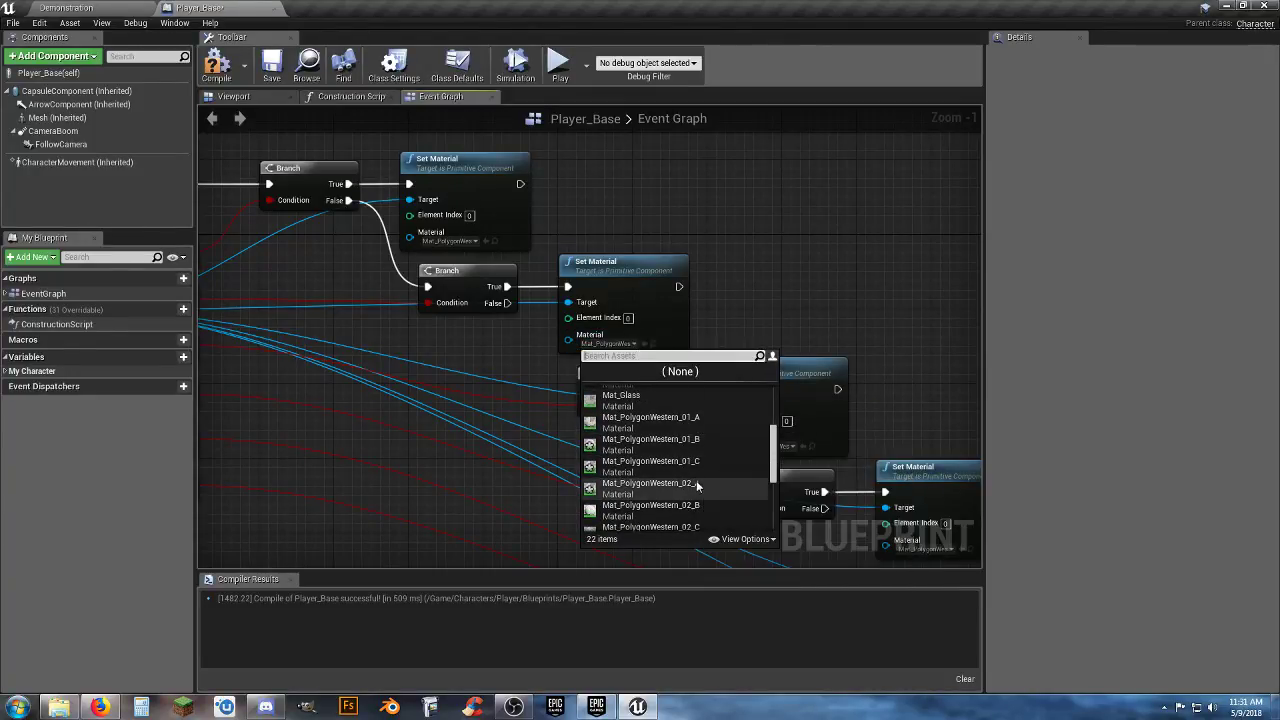
{"action": "scroll", "coordinate": [696, 480], "scroll_direction": "down", "scroll_amount": 1}
{"action": "left_click", "coordinate": [691, 462]}
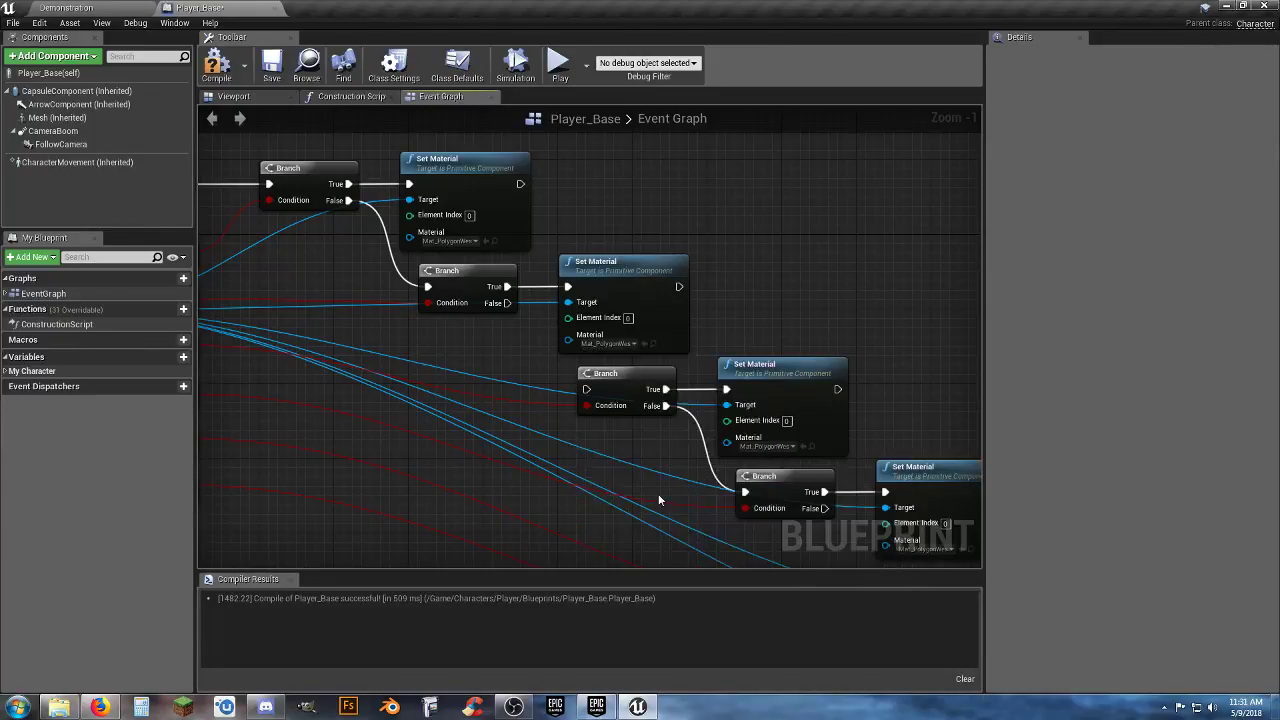
Replace the Material of the fourth Set Material node with another Mat_PolygonWestern variant
{"action": "right_click_drag", "start_coordinate": [659, 497], "coordinate": [480, 351]}
{"action": "left_click", "coordinate": [759, 408]}
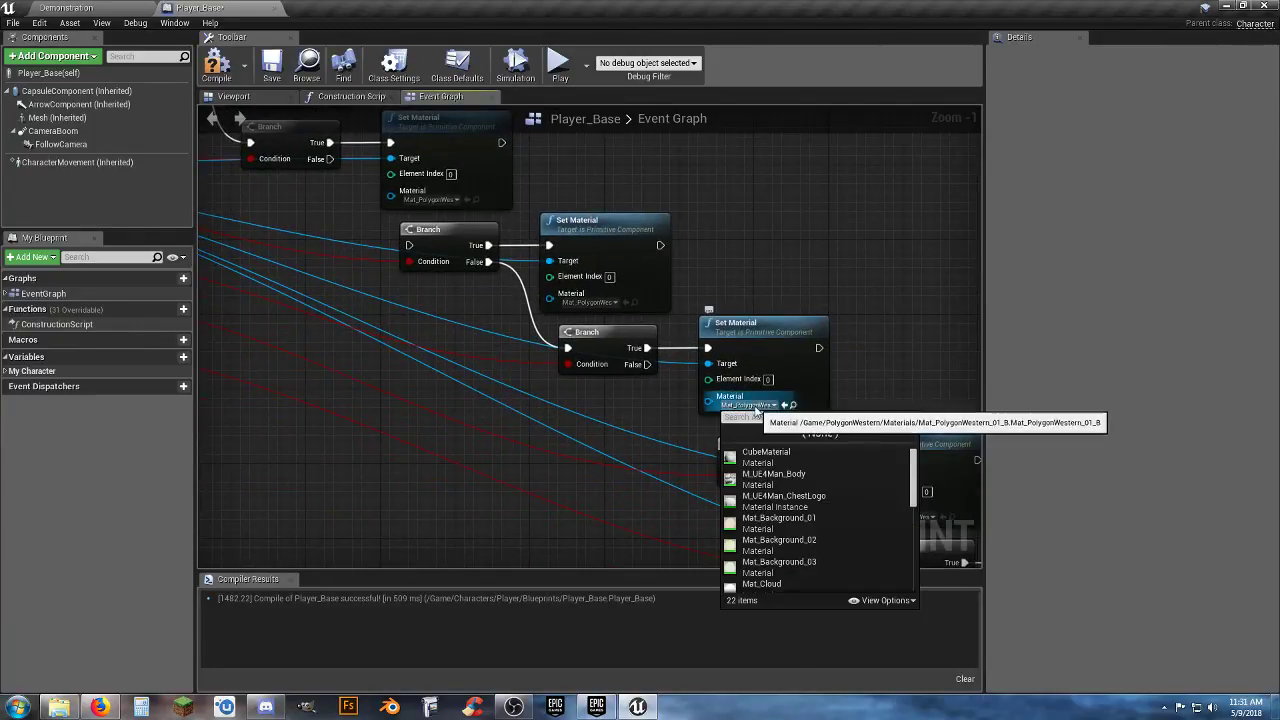
{"action": "scroll", "coordinate": [797, 519], "scroll_direction": "down", "scroll_amount": 5}
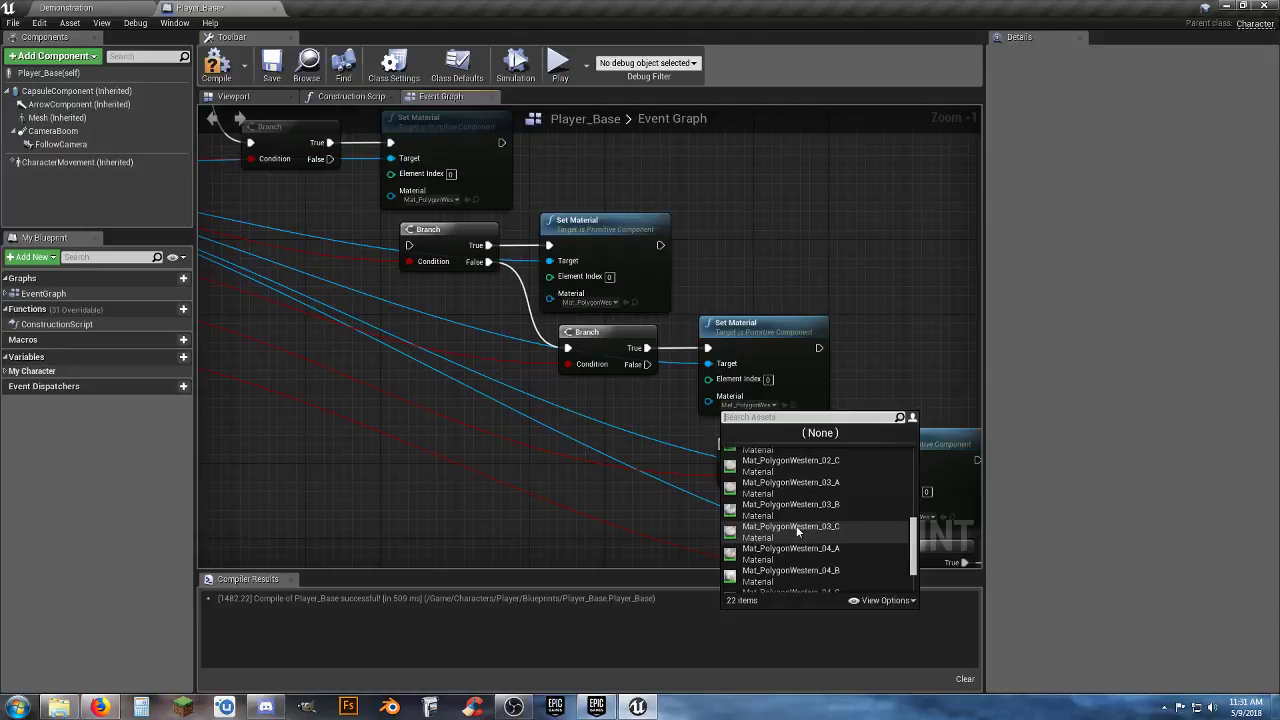
{"action": "scroll", "coordinate": [801, 490], "scroll_direction": "down", "scroll_amount": 1}
{"action": "left_click", "coordinate": [802, 487]}
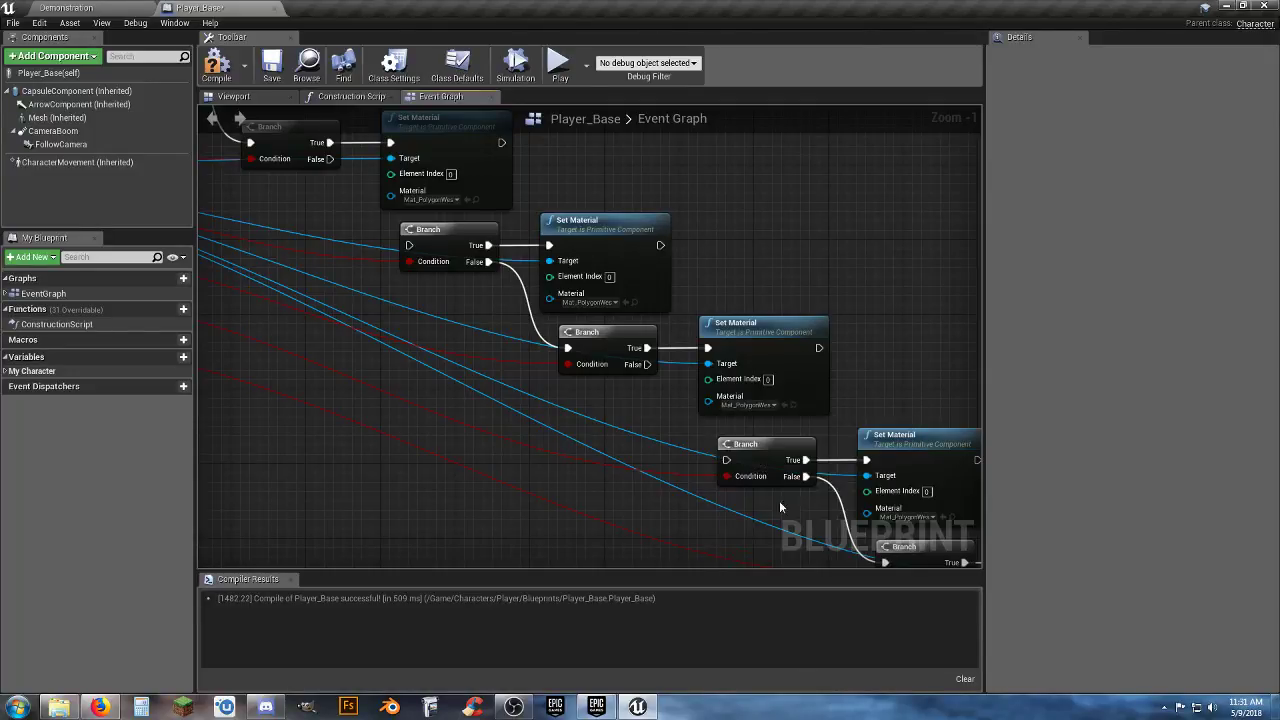
Choose another Mat_PolygonWestern variant as the Material of the fifth Set Material node
{"action": "right_click_drag", "start_coordinate": [712, 452], "coordinate": [640, 413]}
{"action": "left_click", "coordinate": [700, 376]}
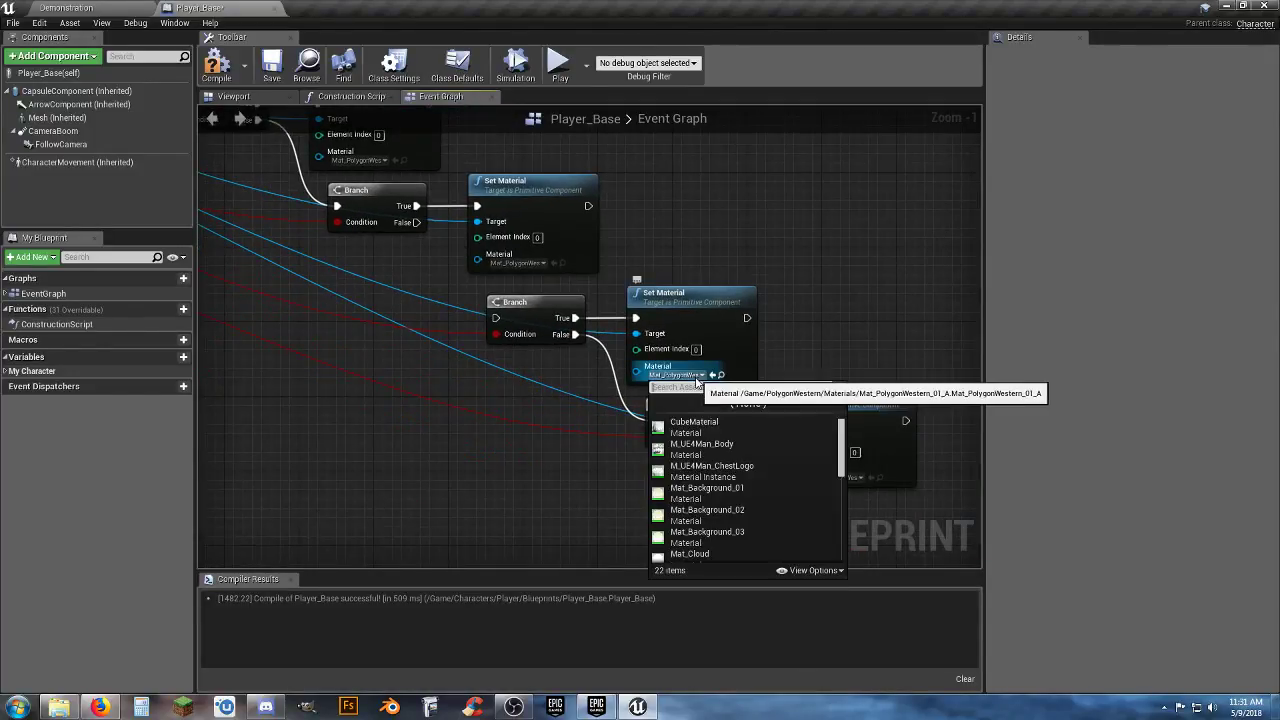
{"action": "scroll", "coordinate": [744, 476], "scroll_direction": "down", "scroll_amount": 5}
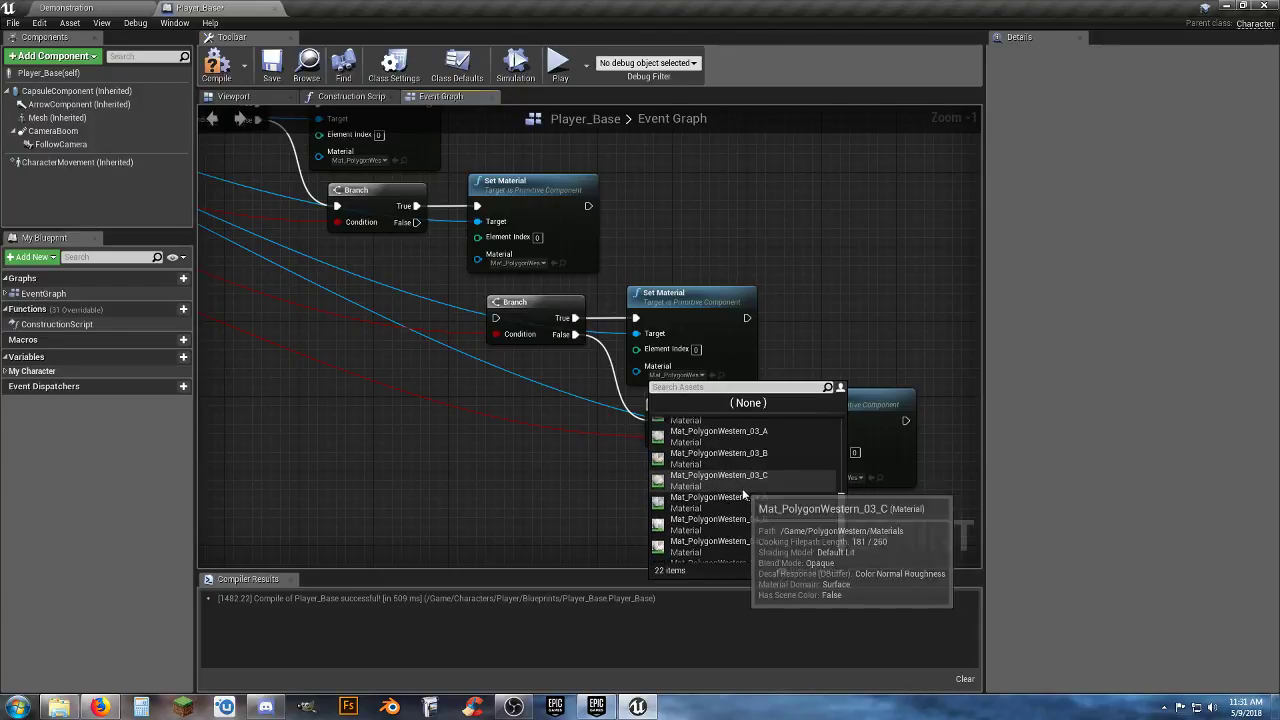
{"action": "left_click", "coordinate": [744, 500]}
Set the sixth Set Material node's Material to Mat_PolygonWestern_04_B and compile and save the blueprint
{"action": "right_click_drag", "start_coordinate": [684, 501], "coordinate": [597, 407]}
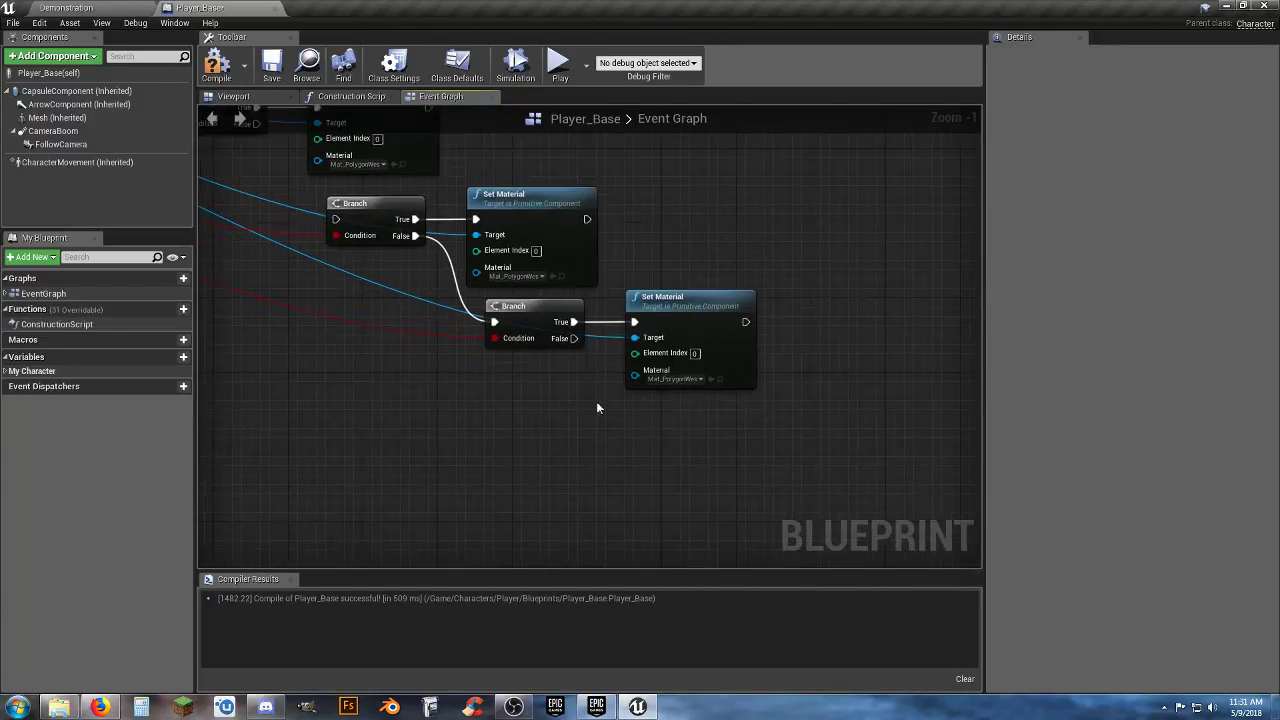
{"action": "left_click", "coordinate": [679, 380]}
{"action": "scroll", "coordinate": [737, 470], "scroll_direction": "down", "scroll_amount": 8}
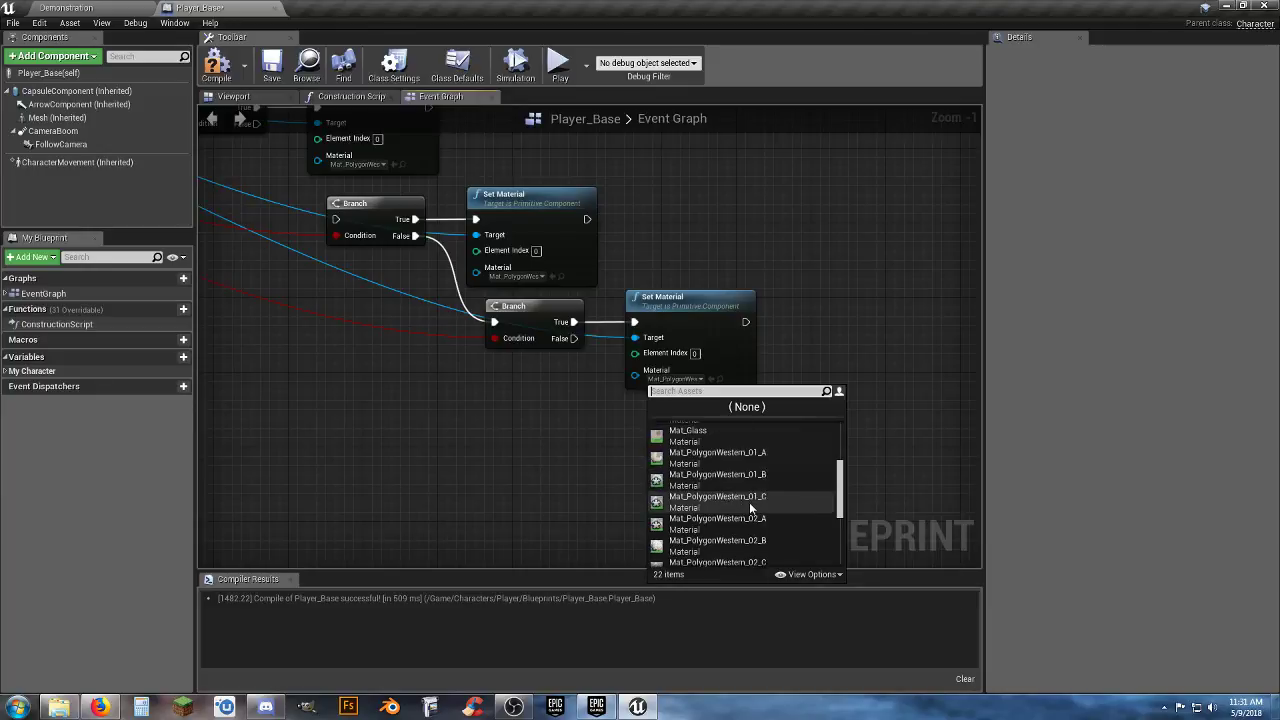
{"action": "scroll", "coordinate": [758, 528], "scroll_direction": "down", "scroll_amount": 3}
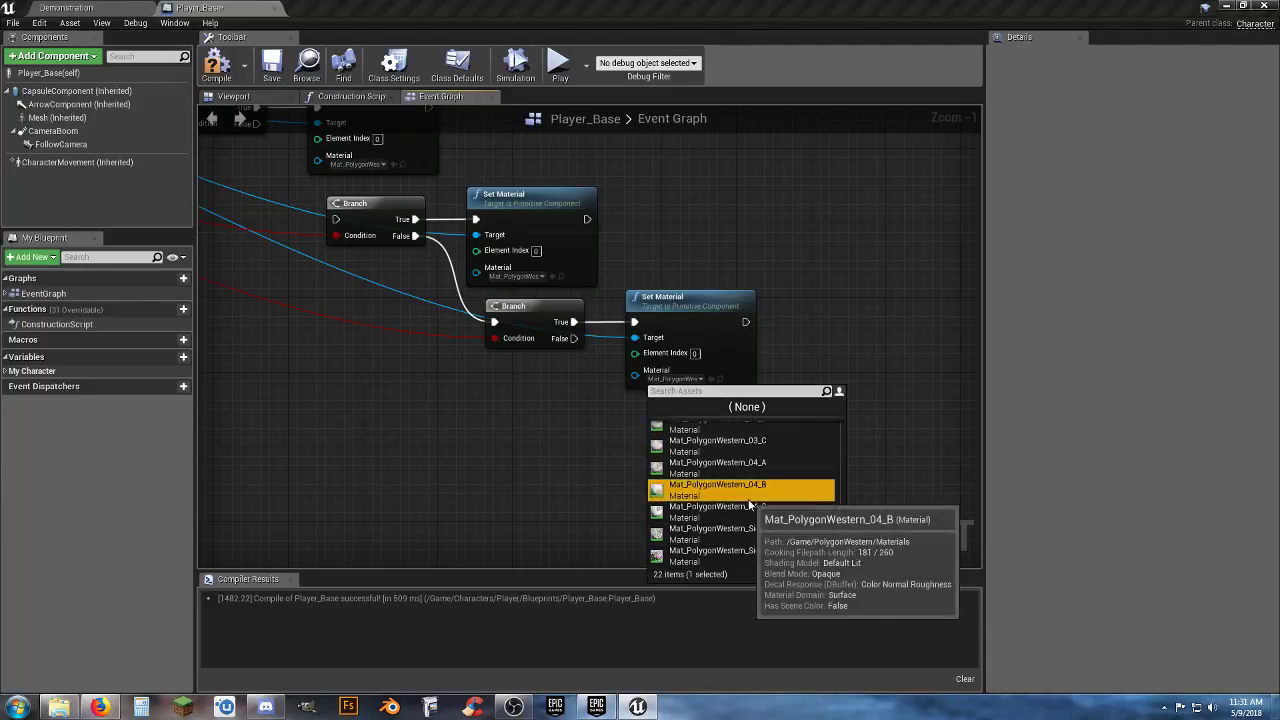
{"action": "left_click", "coordinate": [747, 499]}
{"action": "right_click_drag", "start_coordinate": [449, 391], "coordinate": [646, 441]}
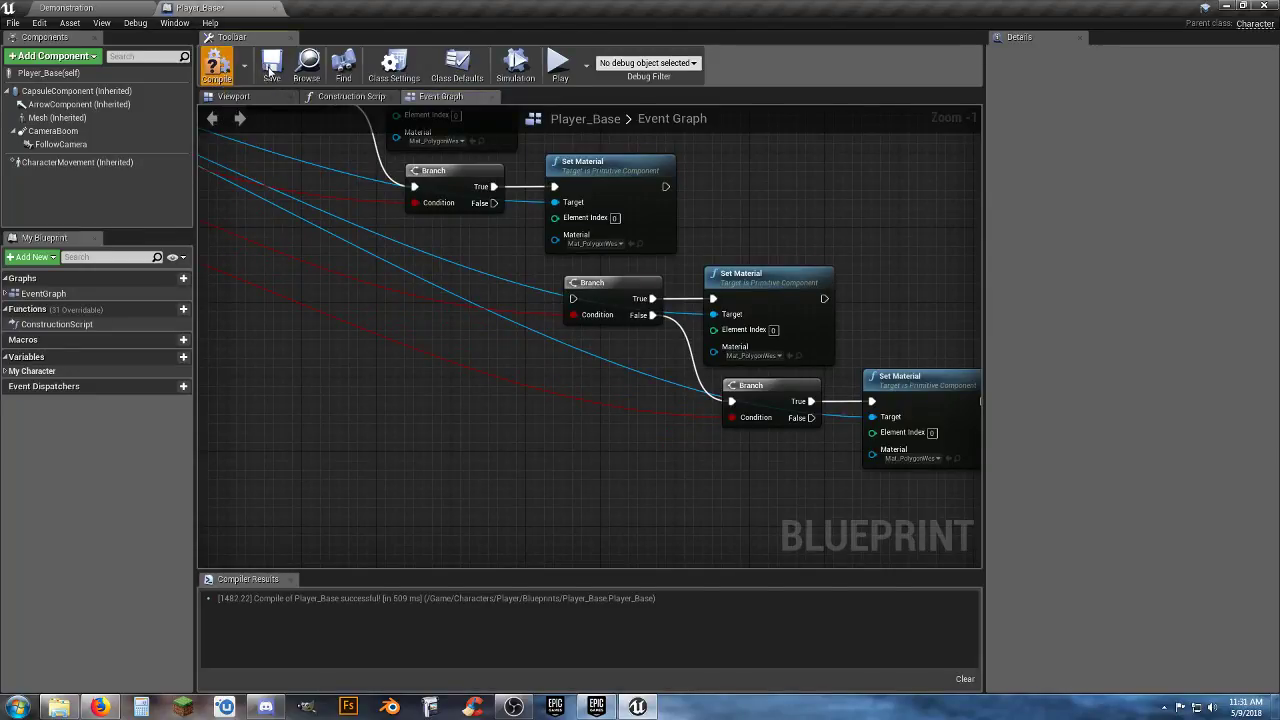
{"action": "left_click", "coordinate": [270, 70]}
Play-test the Demonstration level three times, checking the character's randomly assigned material on each run
{"action": "left_click", "coordinate": [120, 13]}
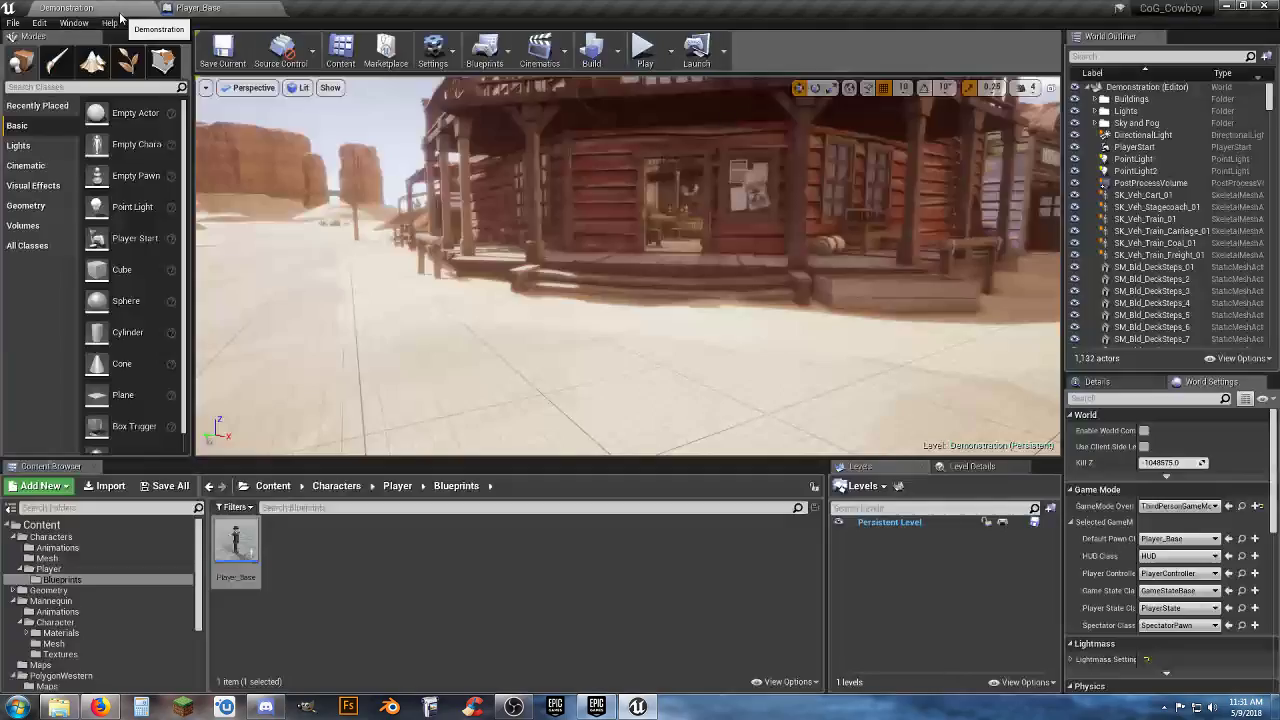
{"action": "left_click", "coordinate": [645, 55]}
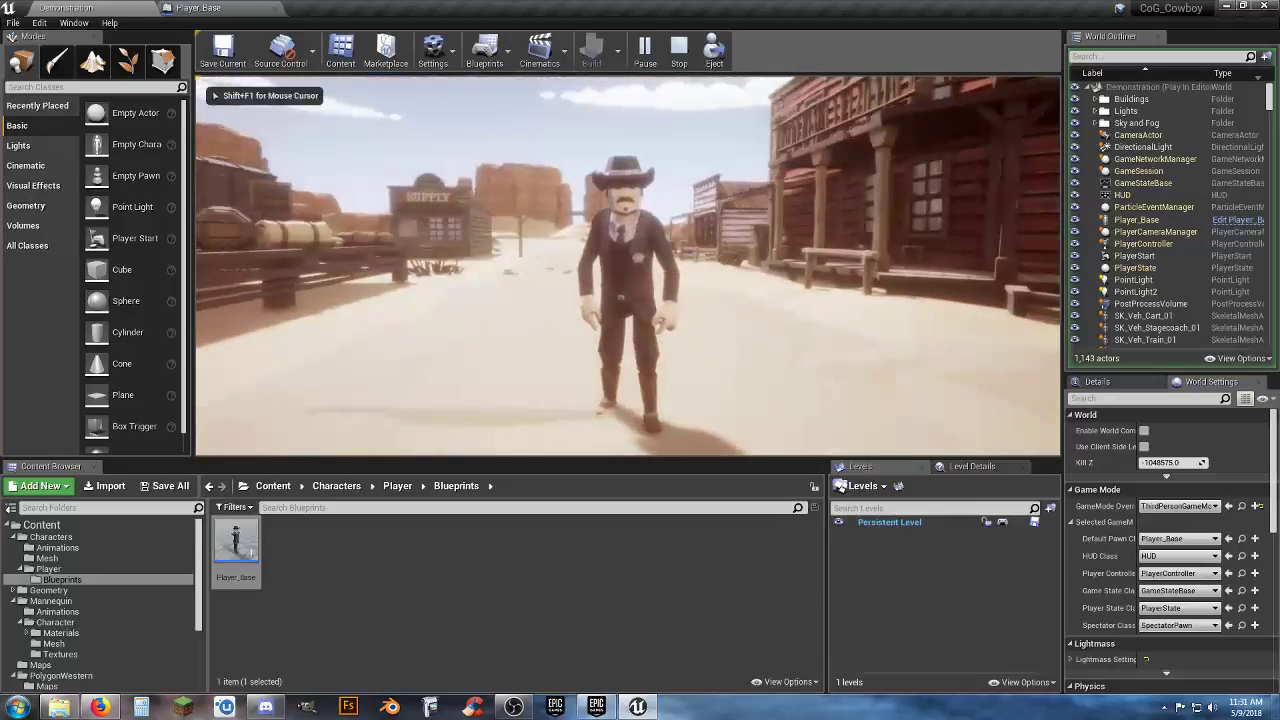
{"action": "key", "text": "space"}
{"action": "key", "text": "Escape"}
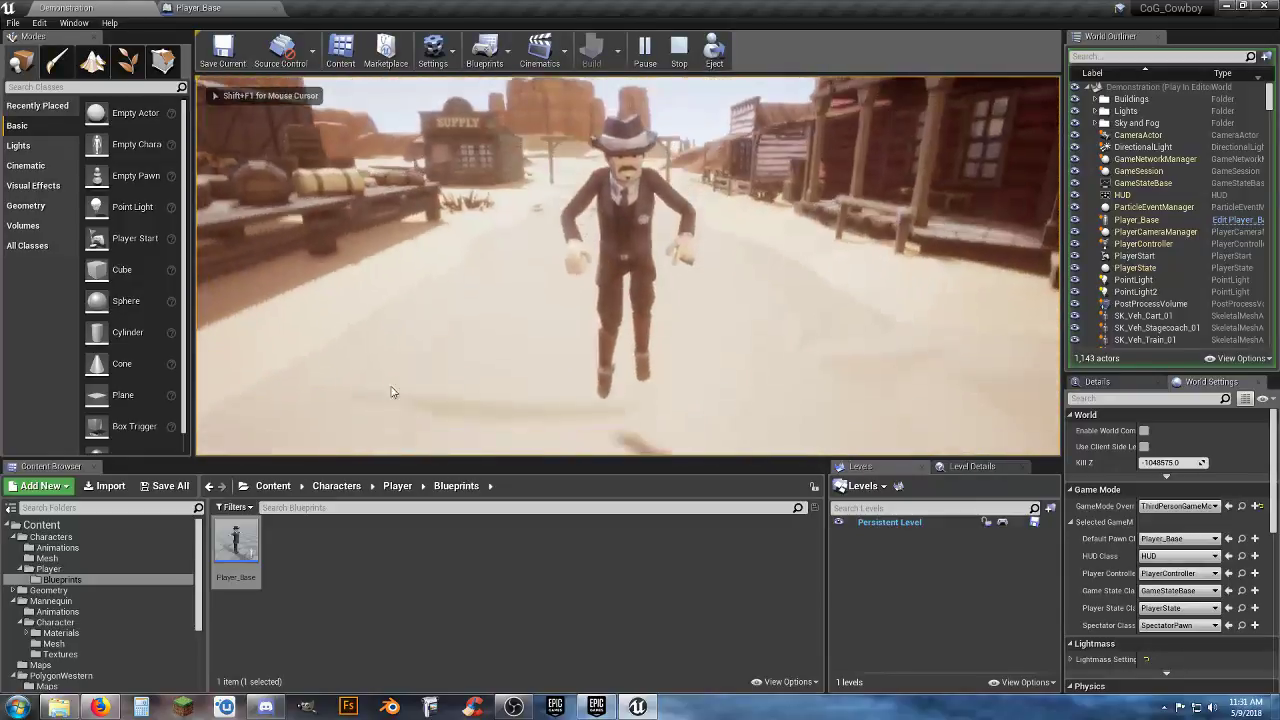
{"action": "key", "text": "Escape"}
{"action": "left_click", "coordinate": [645, 55]}
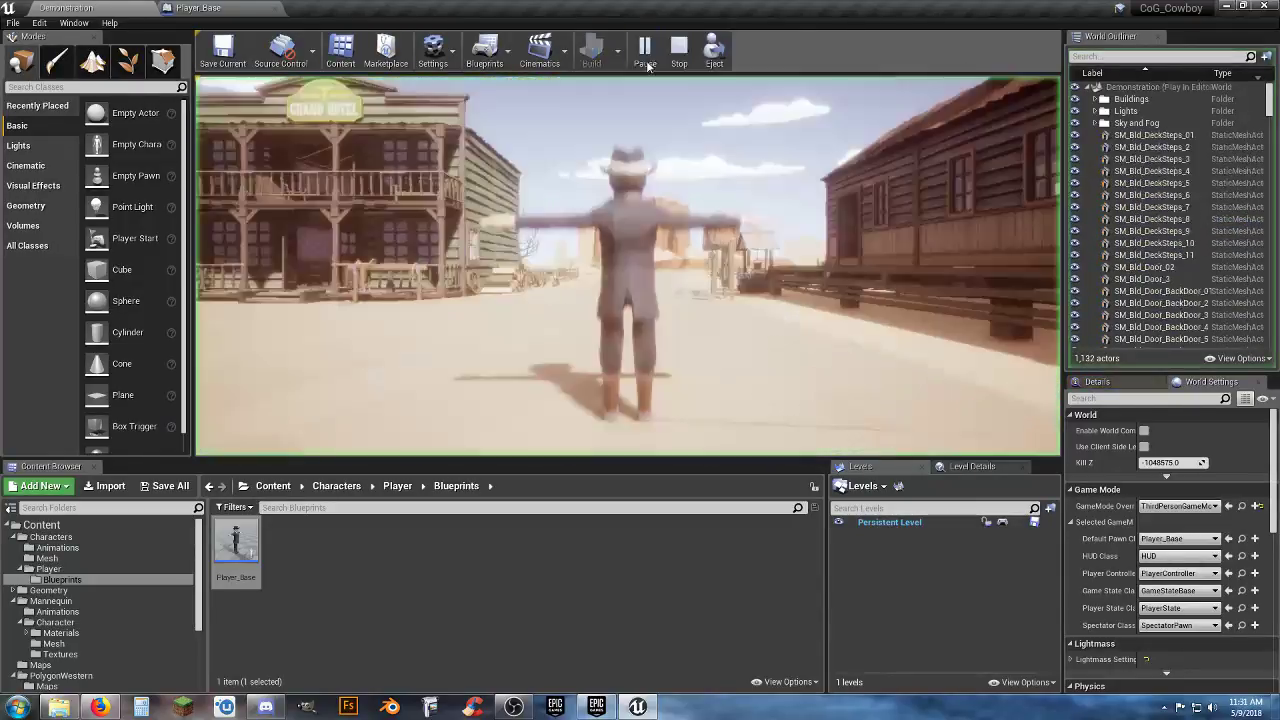
{"action": "left_click", "coordinate": [642, 190]}
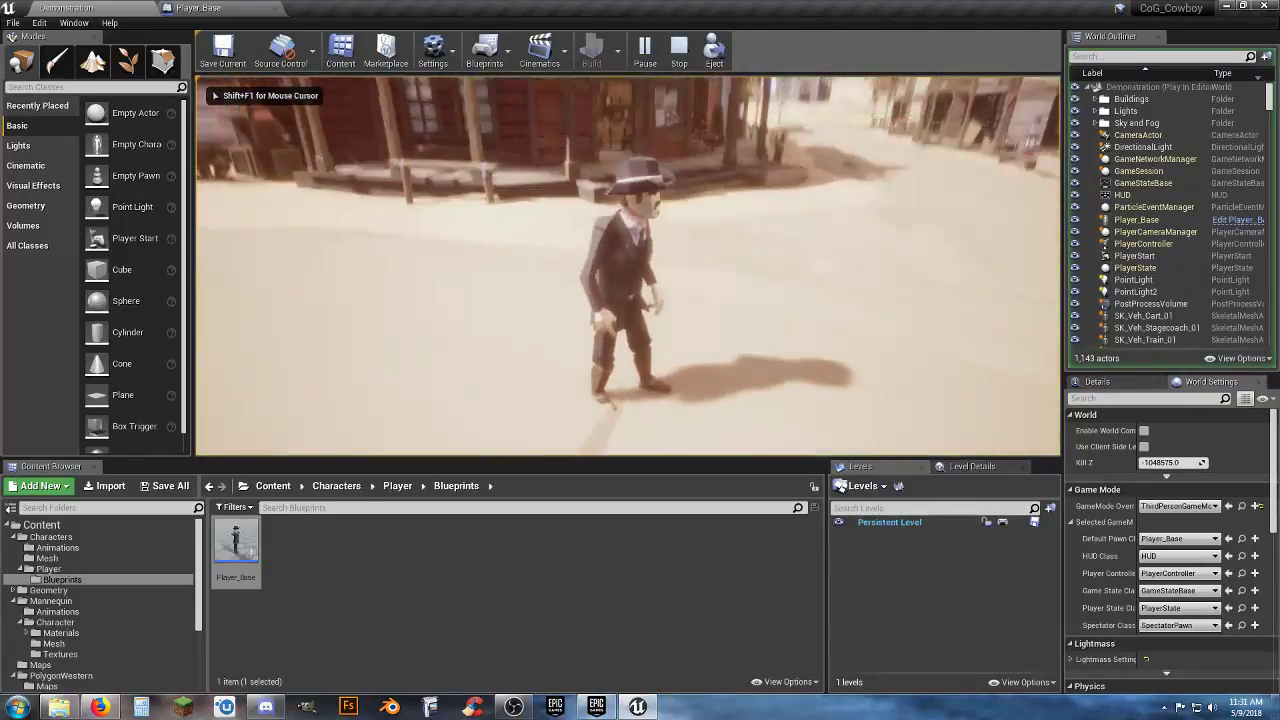
{"action": "key", "text": "w"}
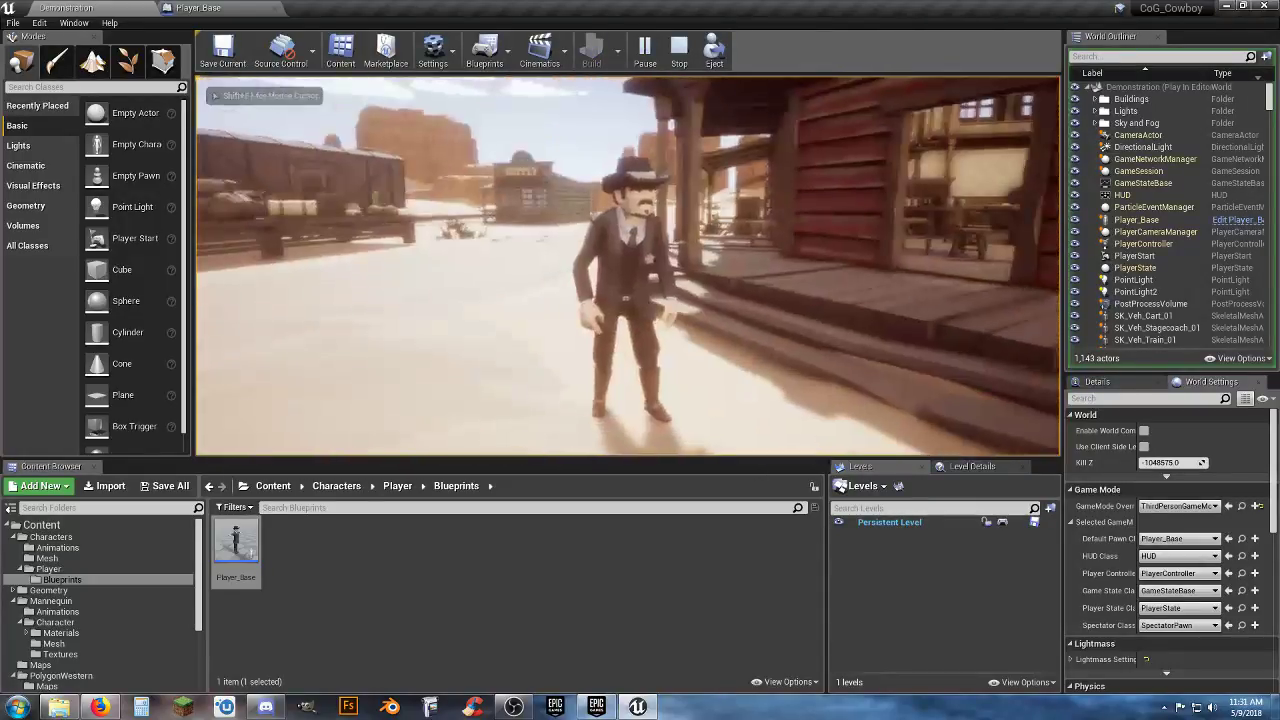
{"action": "key", "text": "Escape"}
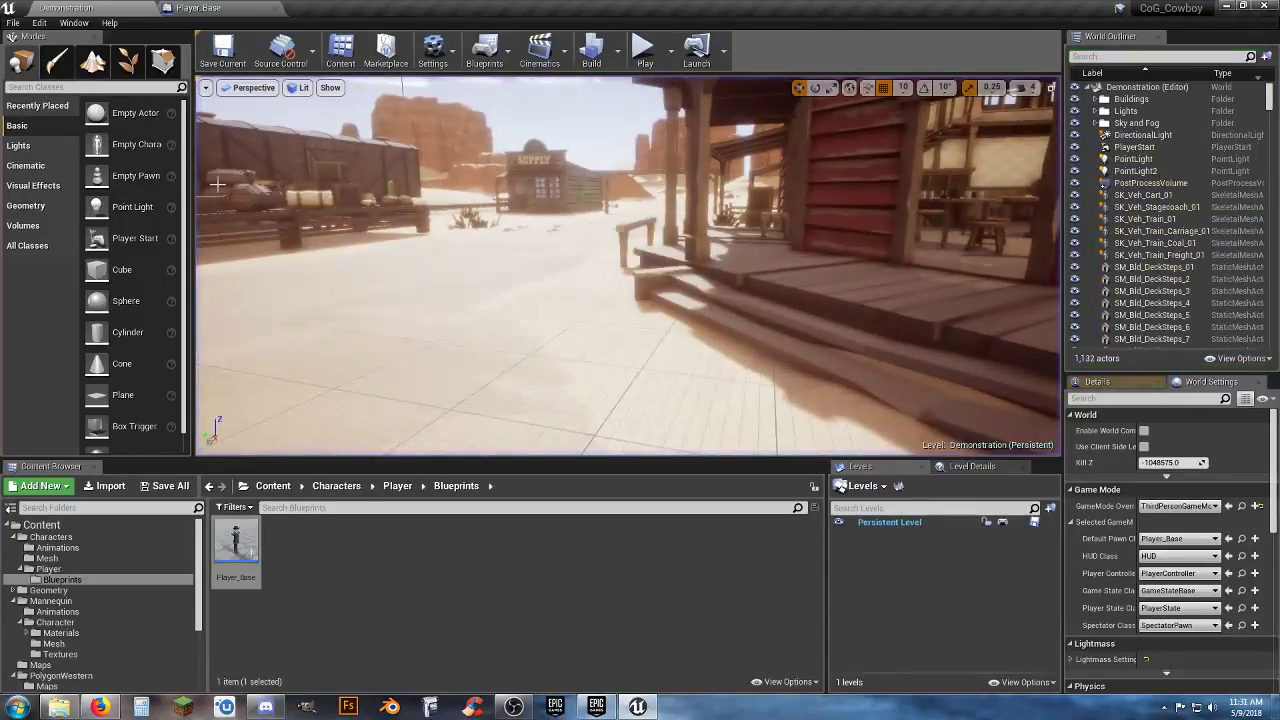
{"action": "left_click", "coordinate": [642, 46]}
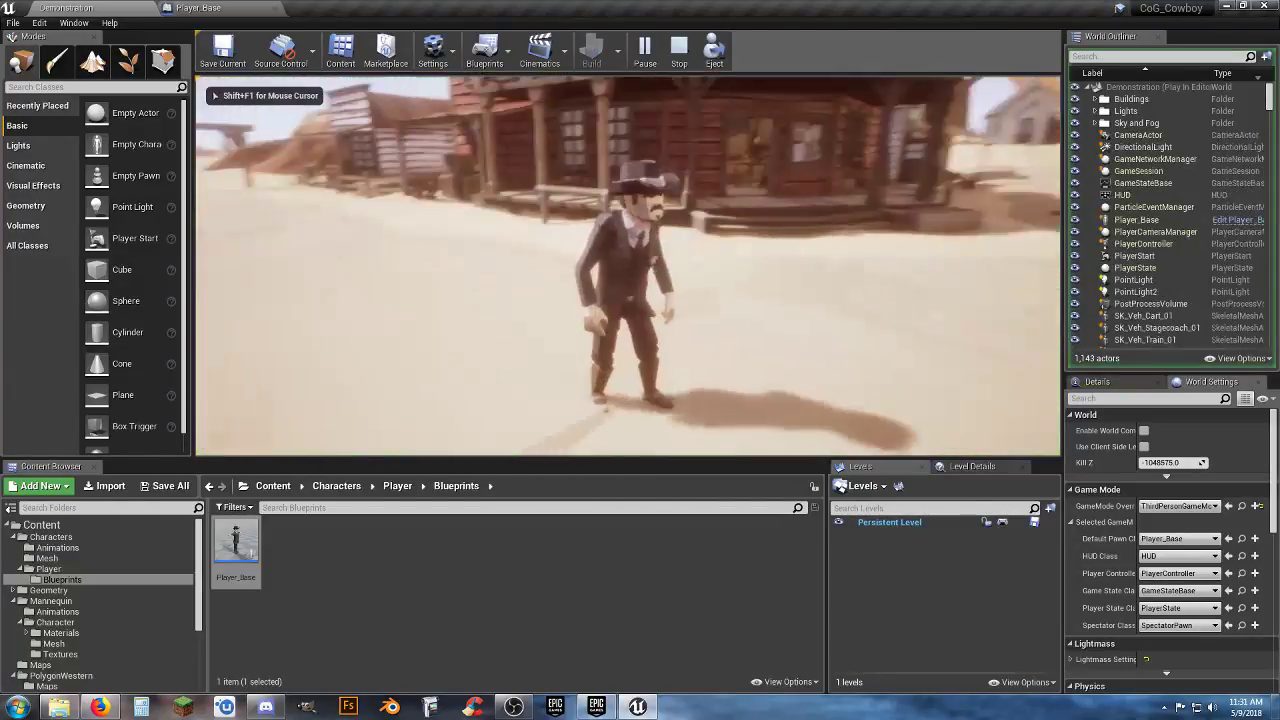
{"action": "key", "text": "Escape"}
Review the Player_Base event graph, from the random integer and equality nodes along the chain of Branch and Set Material nodes
{"action": "left_click", "coordinate": [224, 10]}
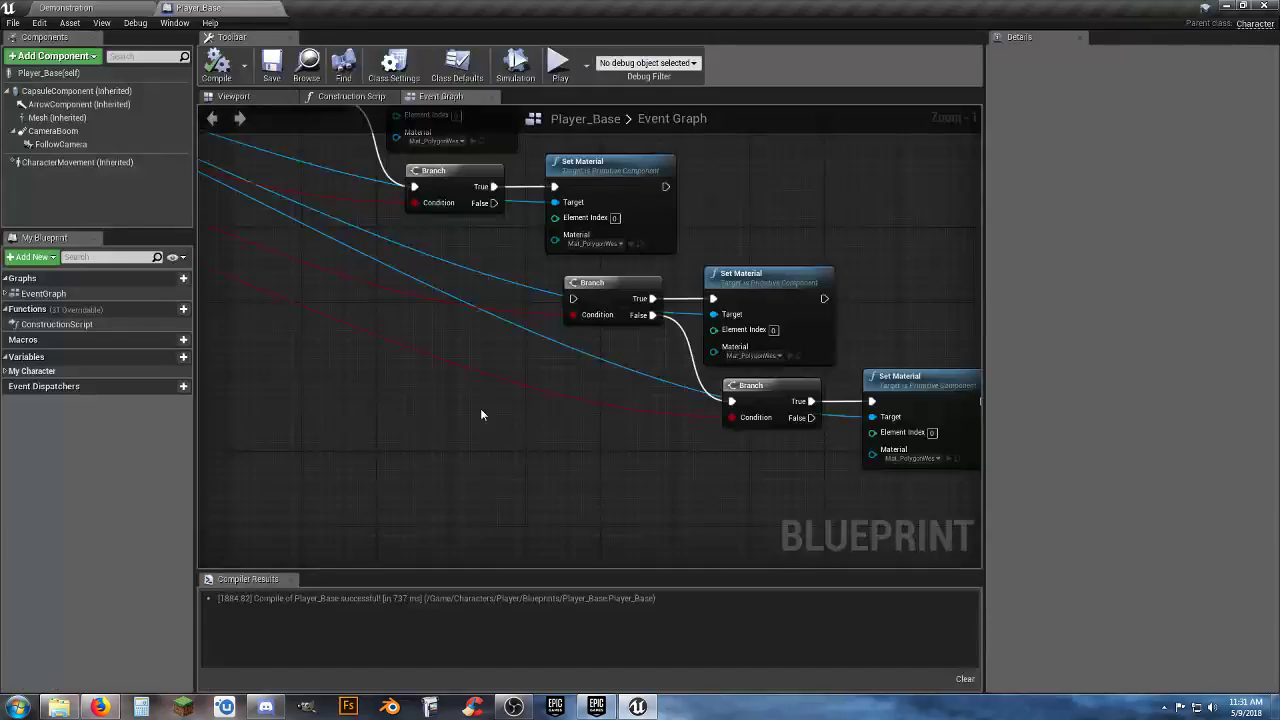
{"action": "scroll", "coordinate": [480, 408], "scroll_direction": "down", "scroll_amount": 6}
{"action": "right_click_drag", "start_coordinate": [461, 400], "coordinate": [548, 399]}
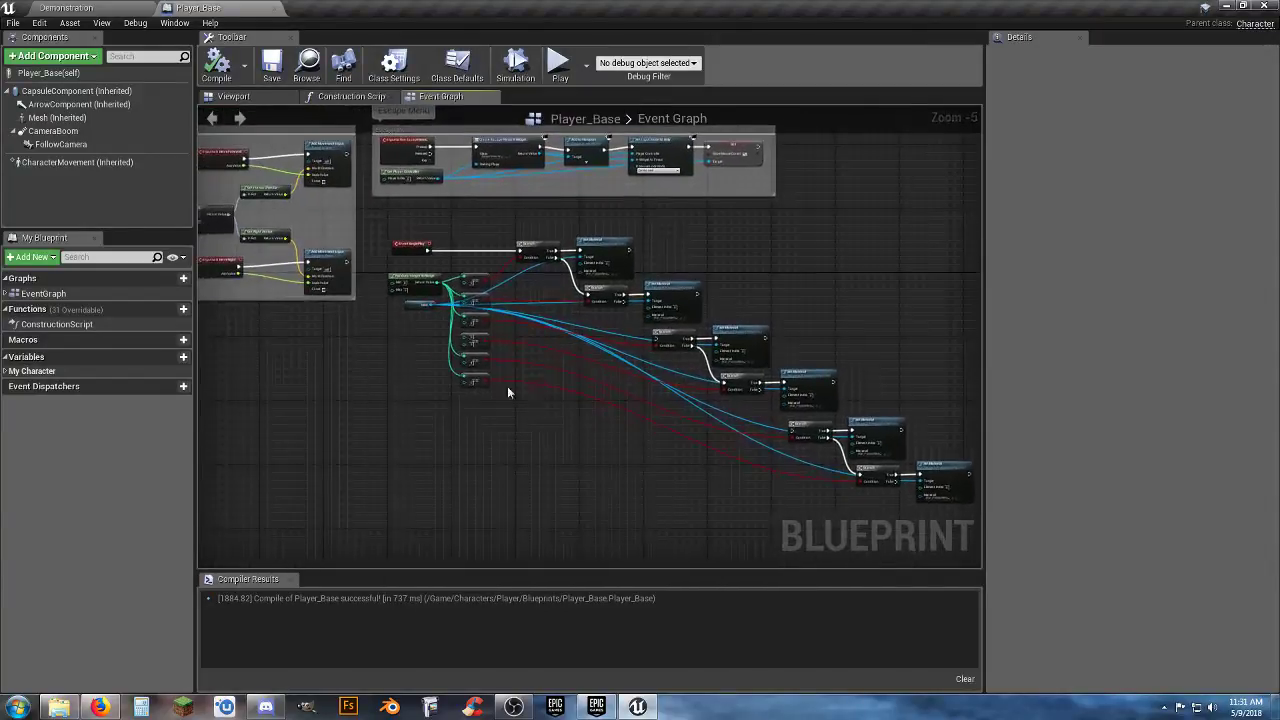
{"action": "scroll", "coordinate": [505, 385], "scroll_direction": "up", "scroll_amount": 3}
{"action": "right_click_drag", "start_coordinate": [591, 264], "coordinate": [682, 340]}
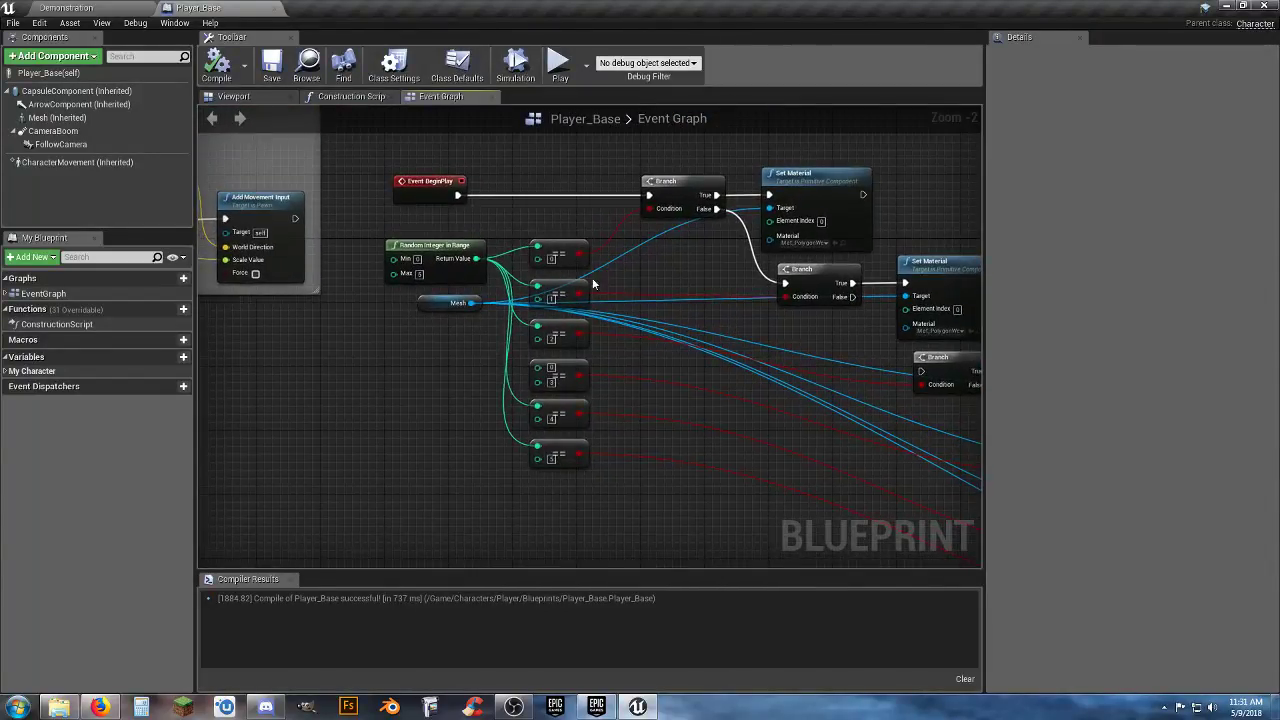
{"action": "right_click_drag", "start_coordinate": [741, 378], "coordinate": [400, 285]}
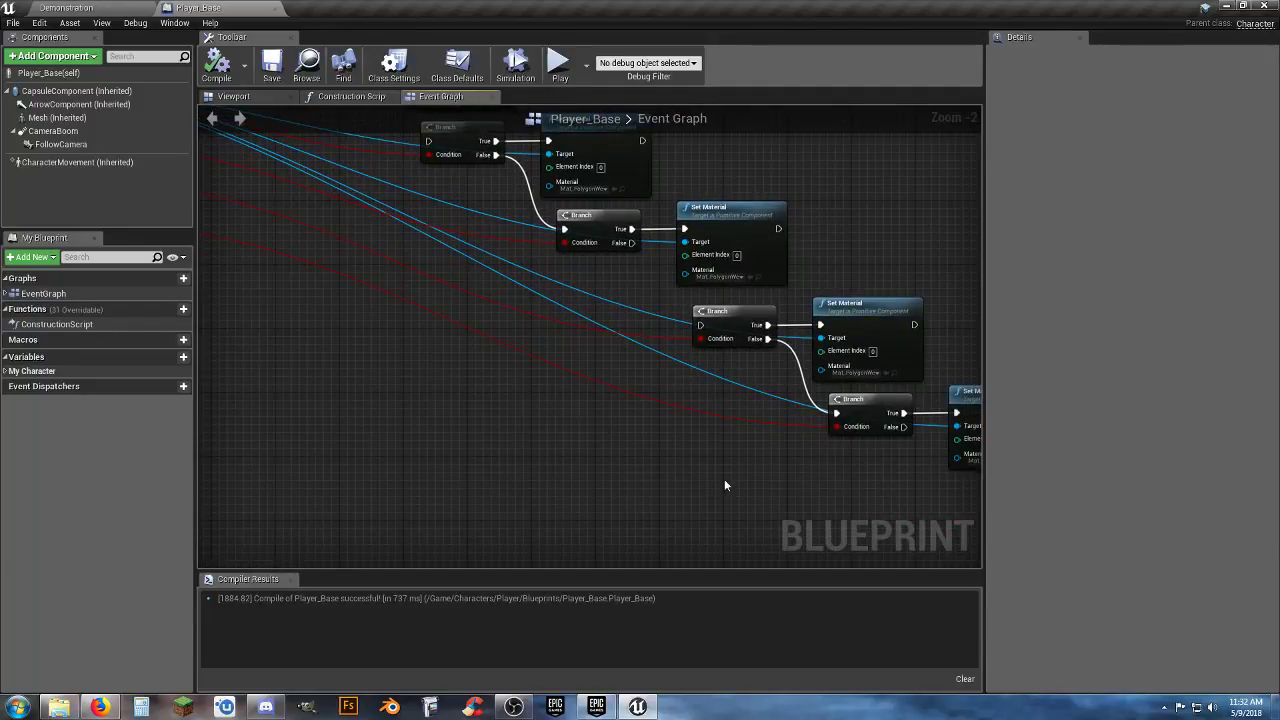
{"action": "right_click_drag", "start_coordinate": [724, 479], "coordinate": [788, 529]}
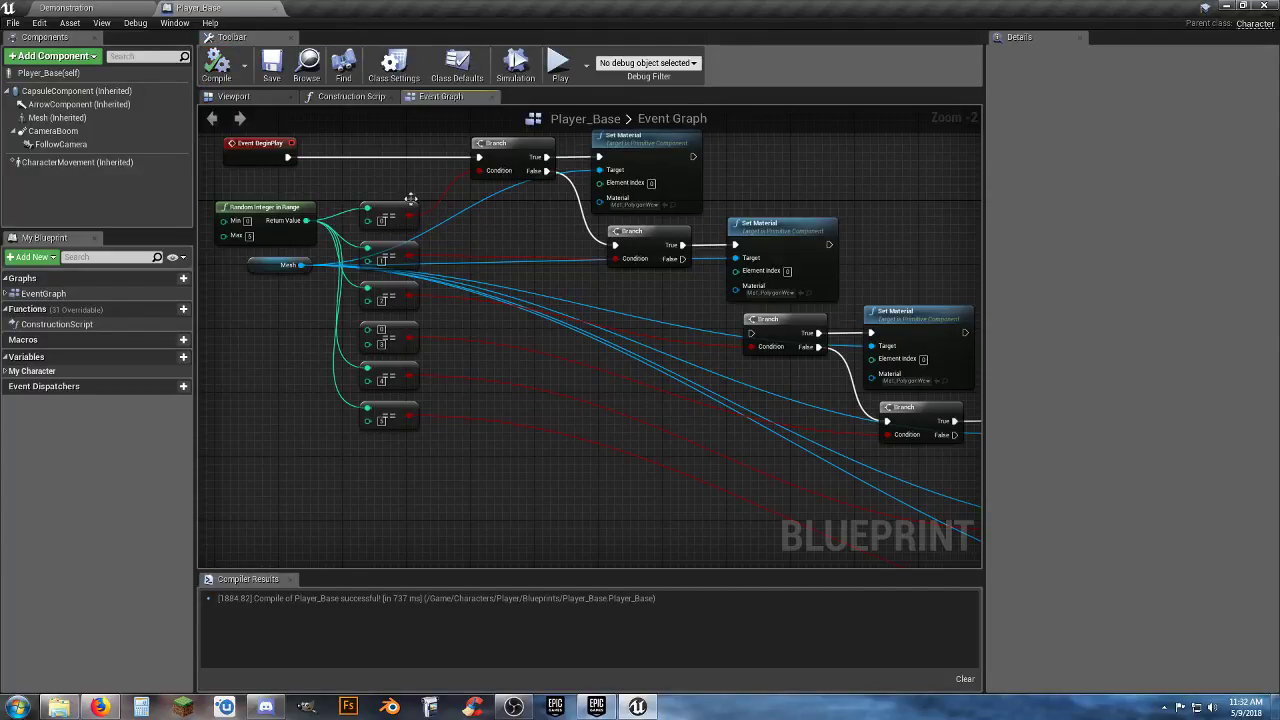
Change the Mesh component's skeletal mesh to SK_Character_Gunman_01 and compile and save the blueprint
{"action": "left_click", "coordinate": [235, 96]}
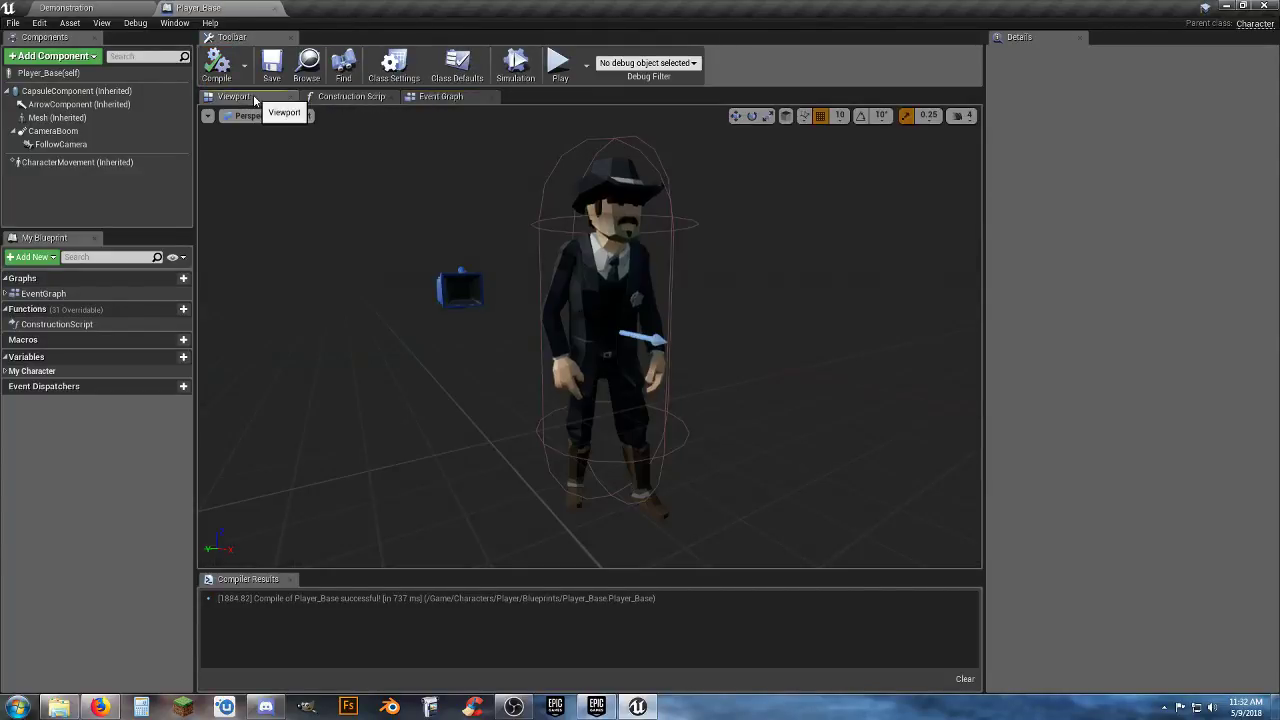
{"action": "left_click", "coordinate": [88, 119]}
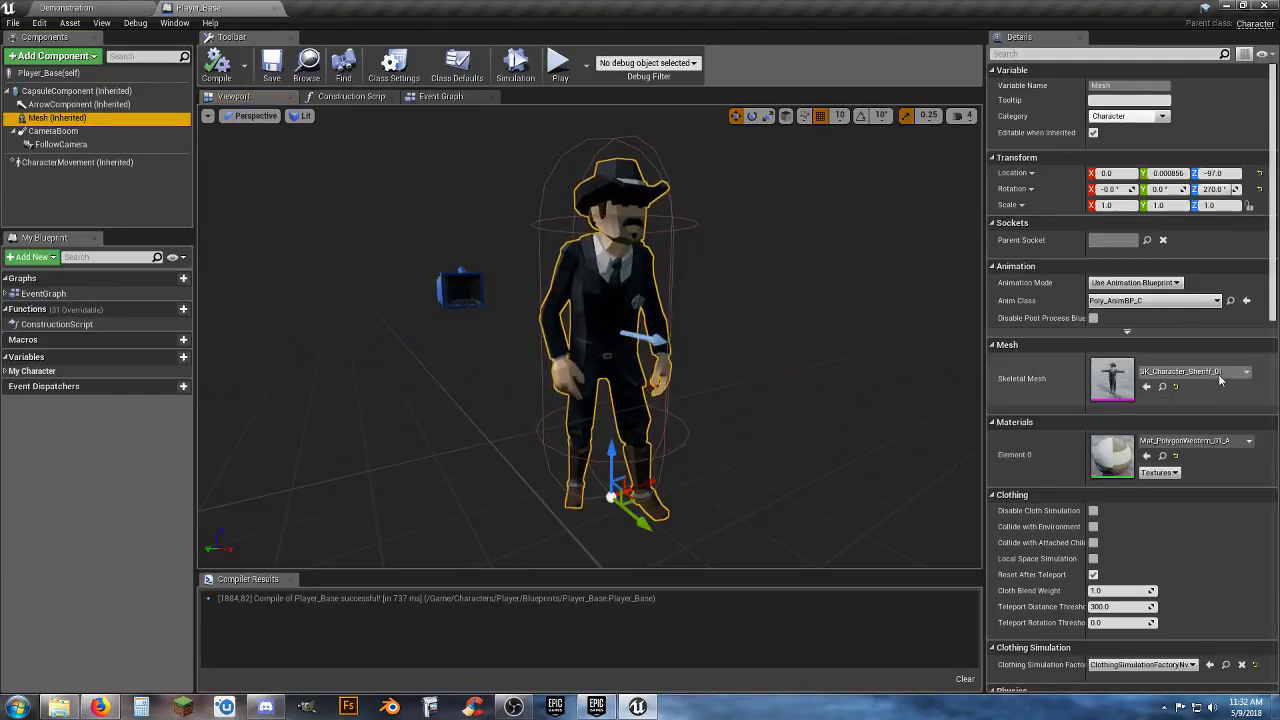
{"action": "left_click", "coordinate": [1222, 375]}
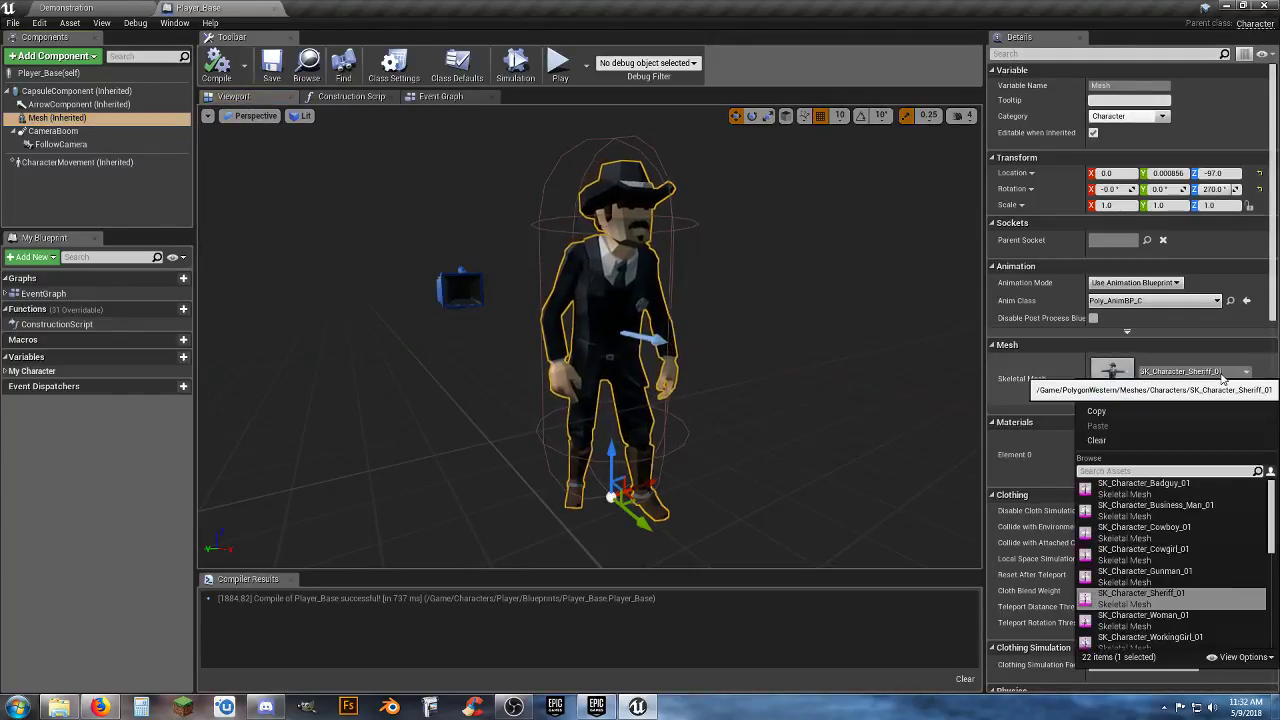
{"action": "left_click", "coordinate": [1192, 575]}
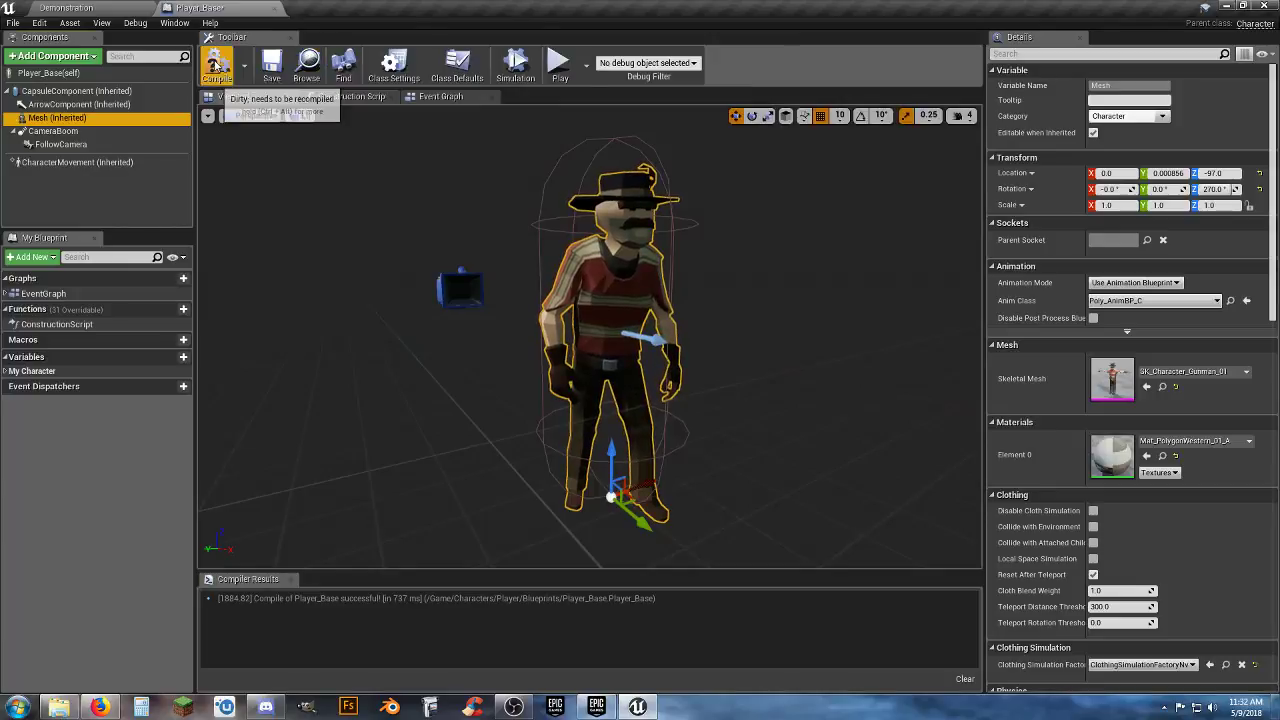
{"action": "left_click", "coordinate": [259, 66]}
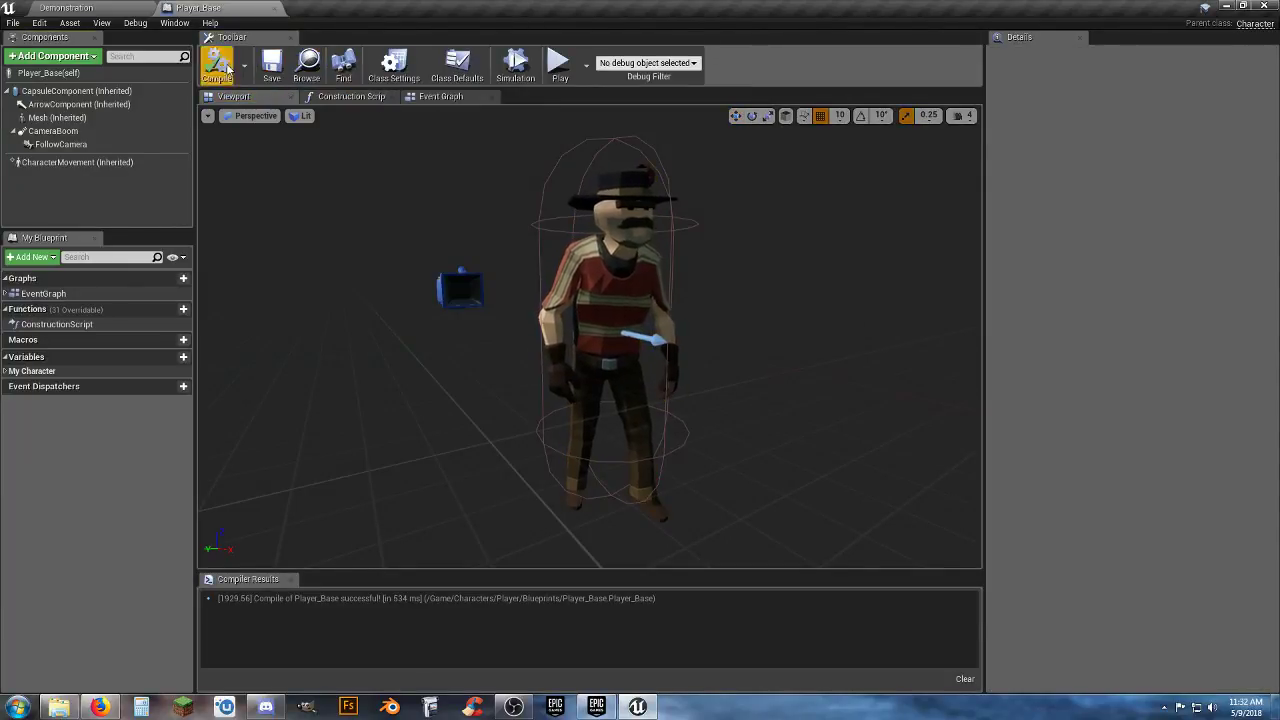
Play-test the Demonstration level, running and jumping with the gunman character through the saloon, the train platform and the main street
{"action": "left_click", "coordinate": [70, 8]}
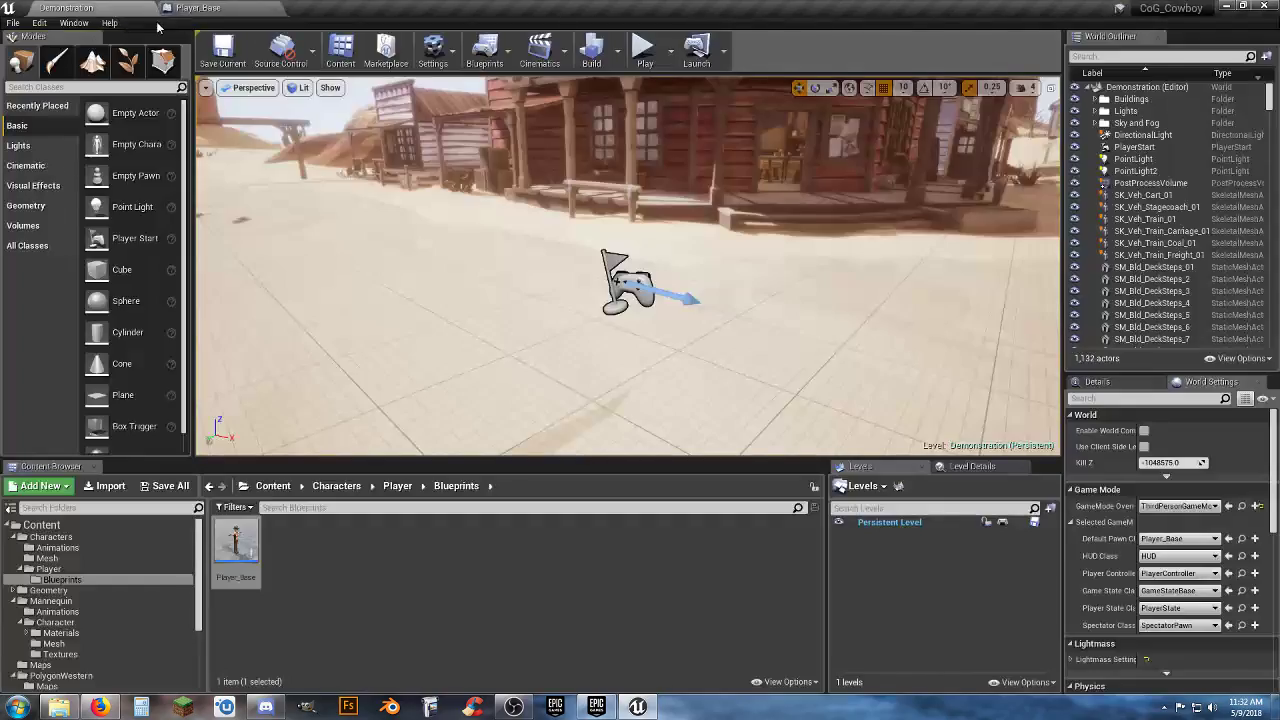
{"action": "left_click", "coordinate": [644, 55]}
{"action": "key", "text": "w"}
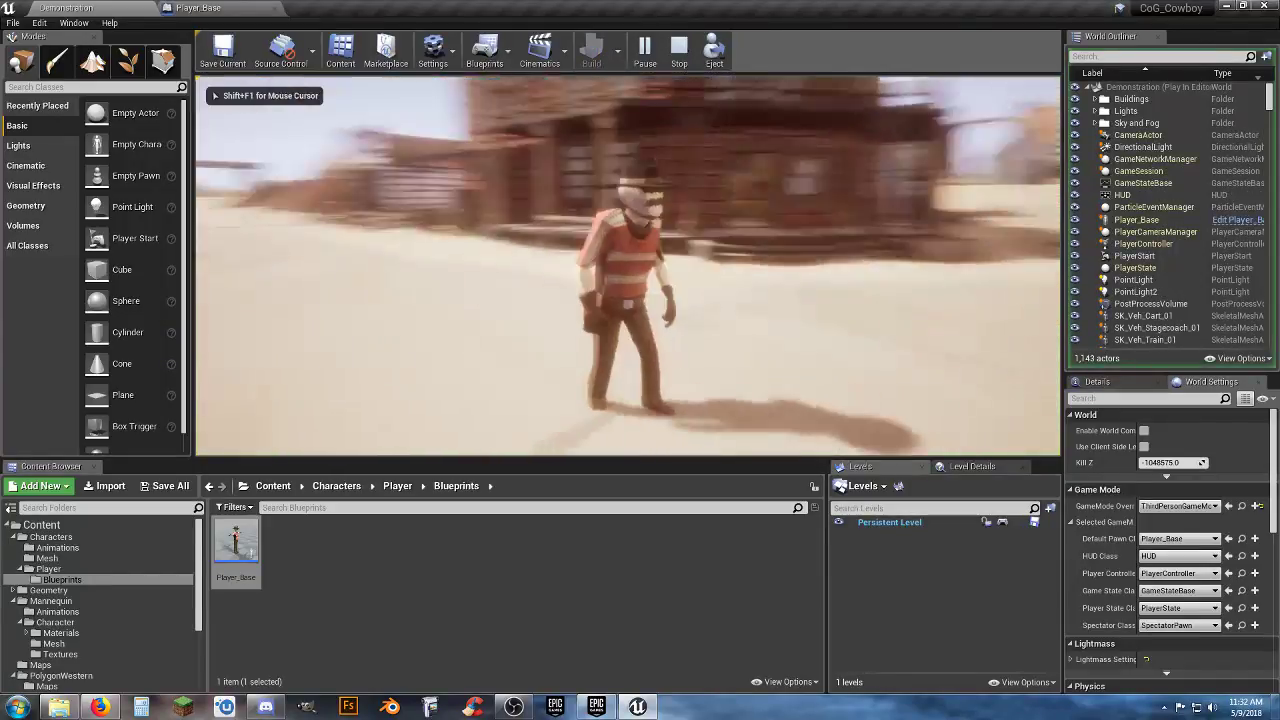
{"action": "key", "text": "w"}
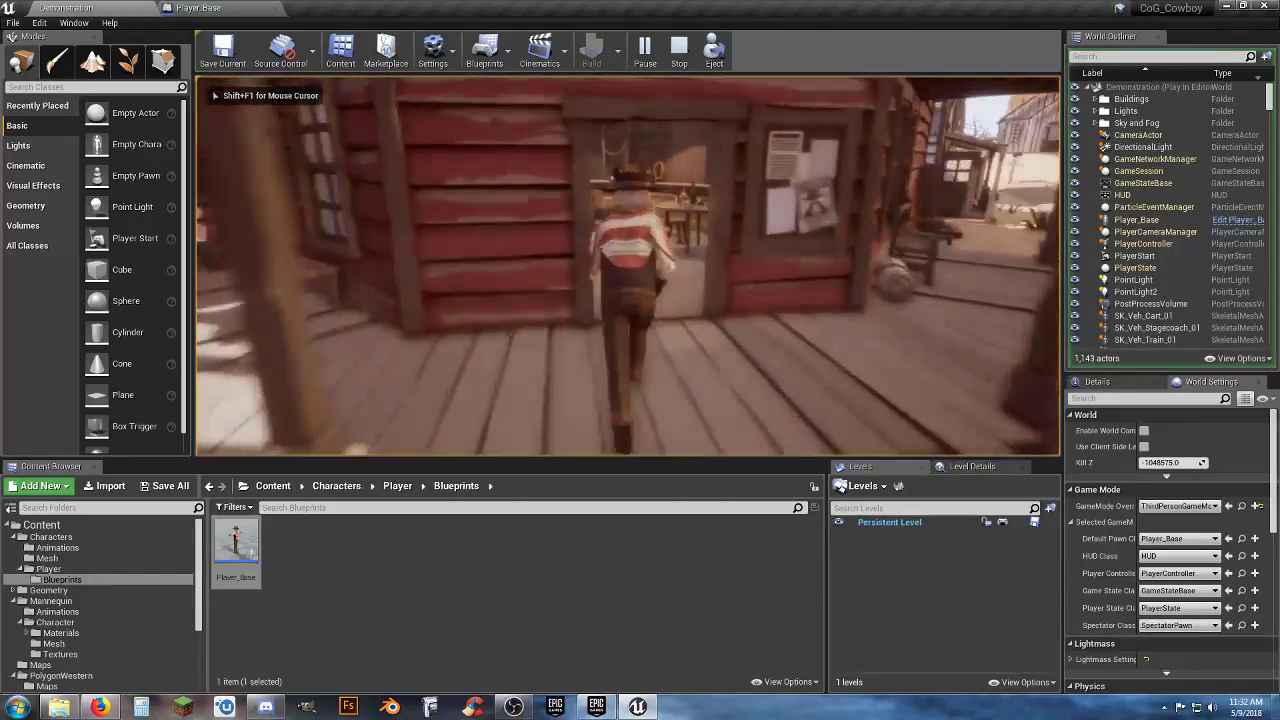
{"action": "key", "text": "w"}
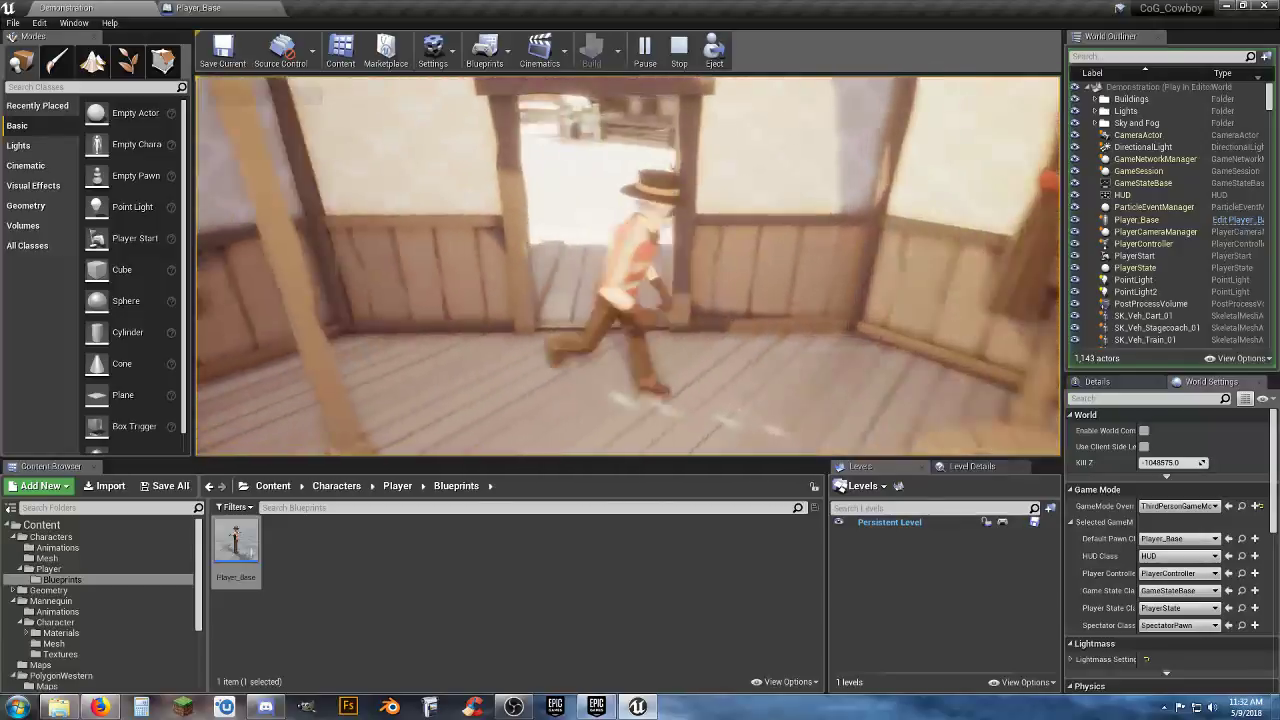
{"action": "key", "text": "w"}
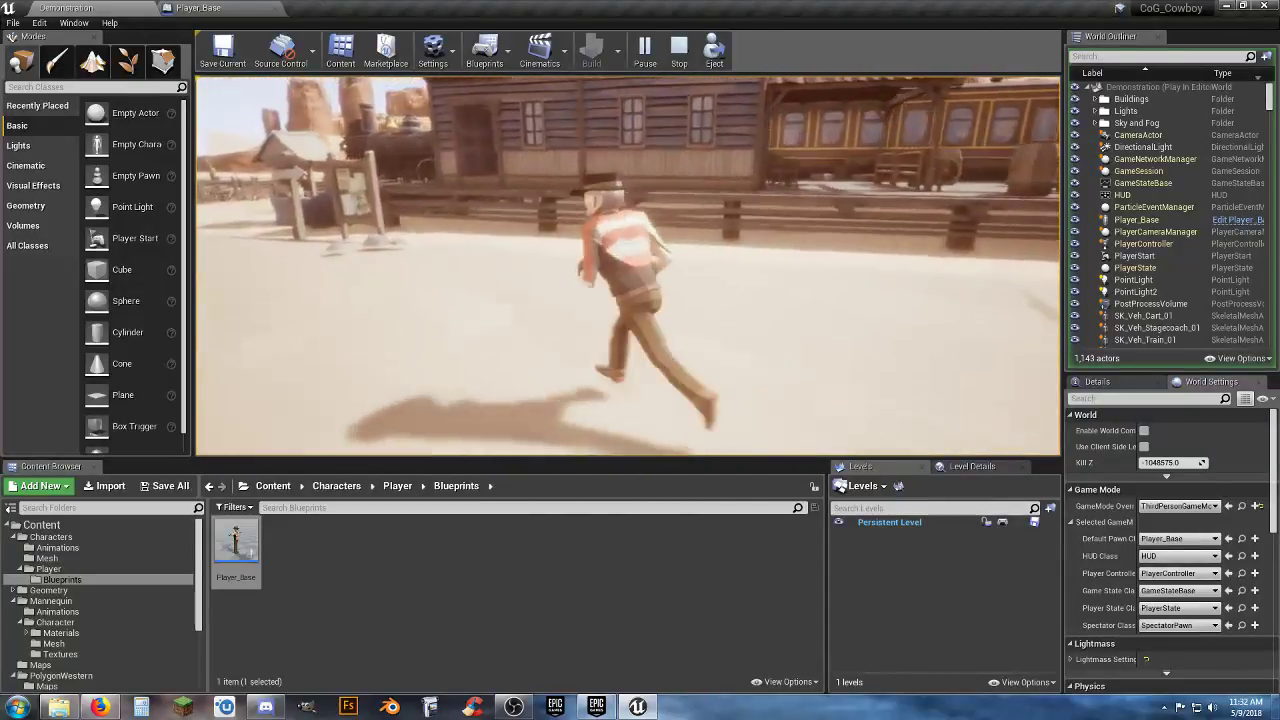
{"action": "key", "text": "w"}
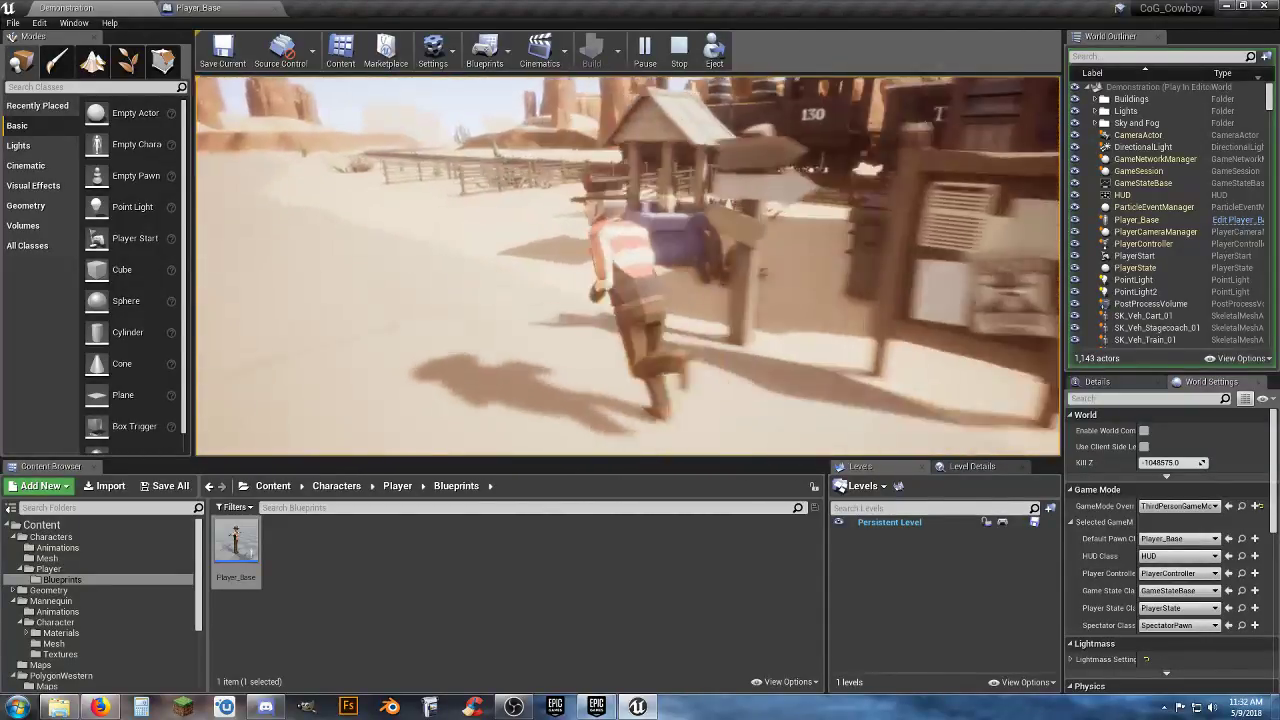
{"action": "key", "text": "w"}
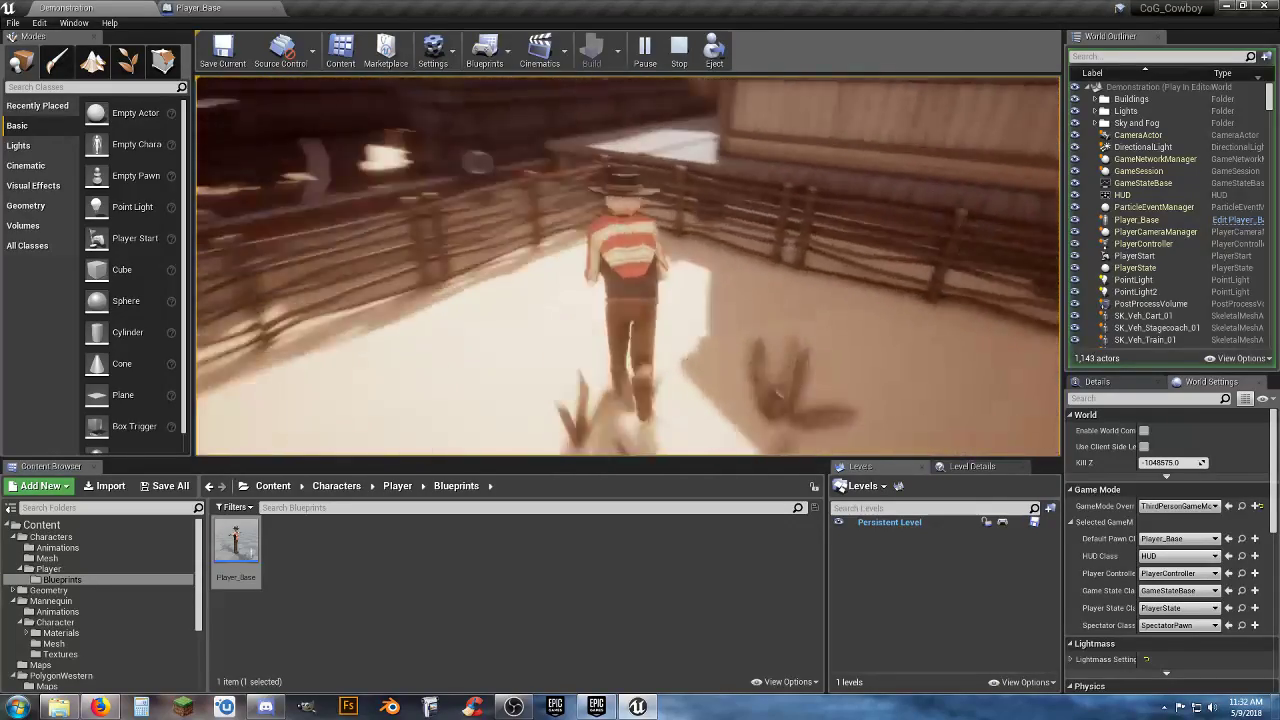
{"action": "key", "text": "w"}
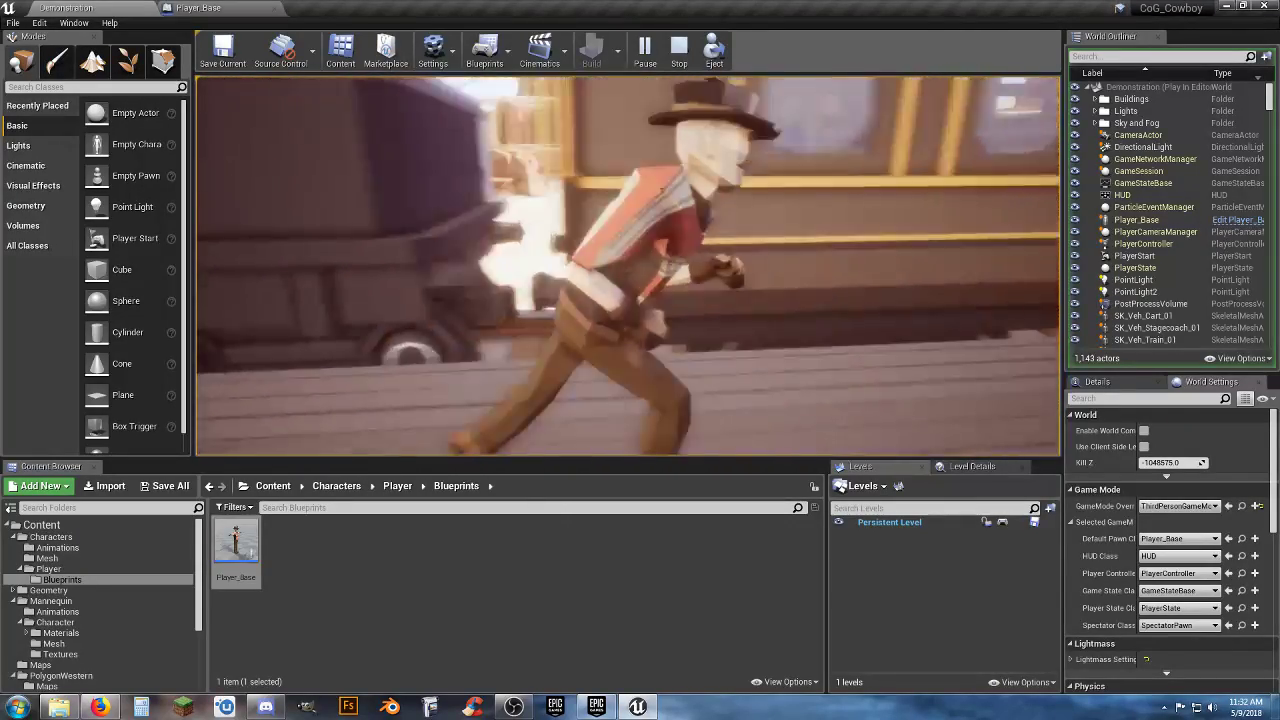
{"action": "key", "text": "w"}
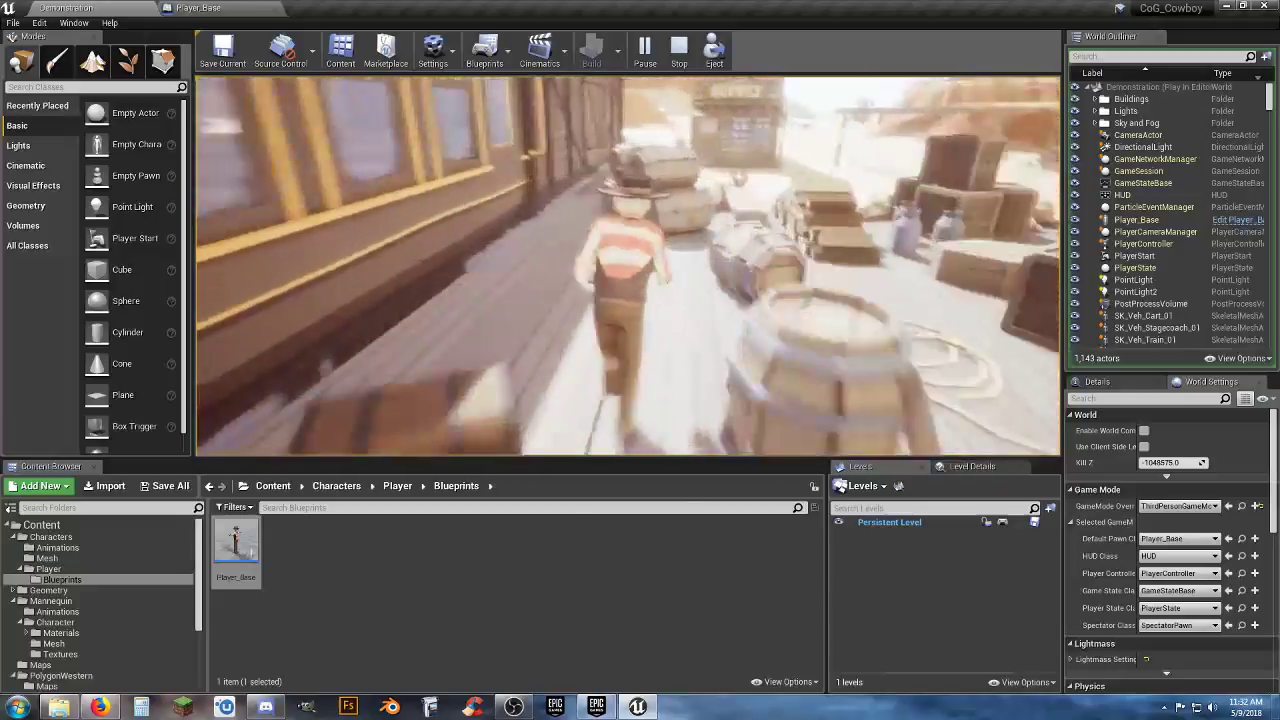
{"action": "key", "text": "w"}
{"action": "key", "text": "space"}
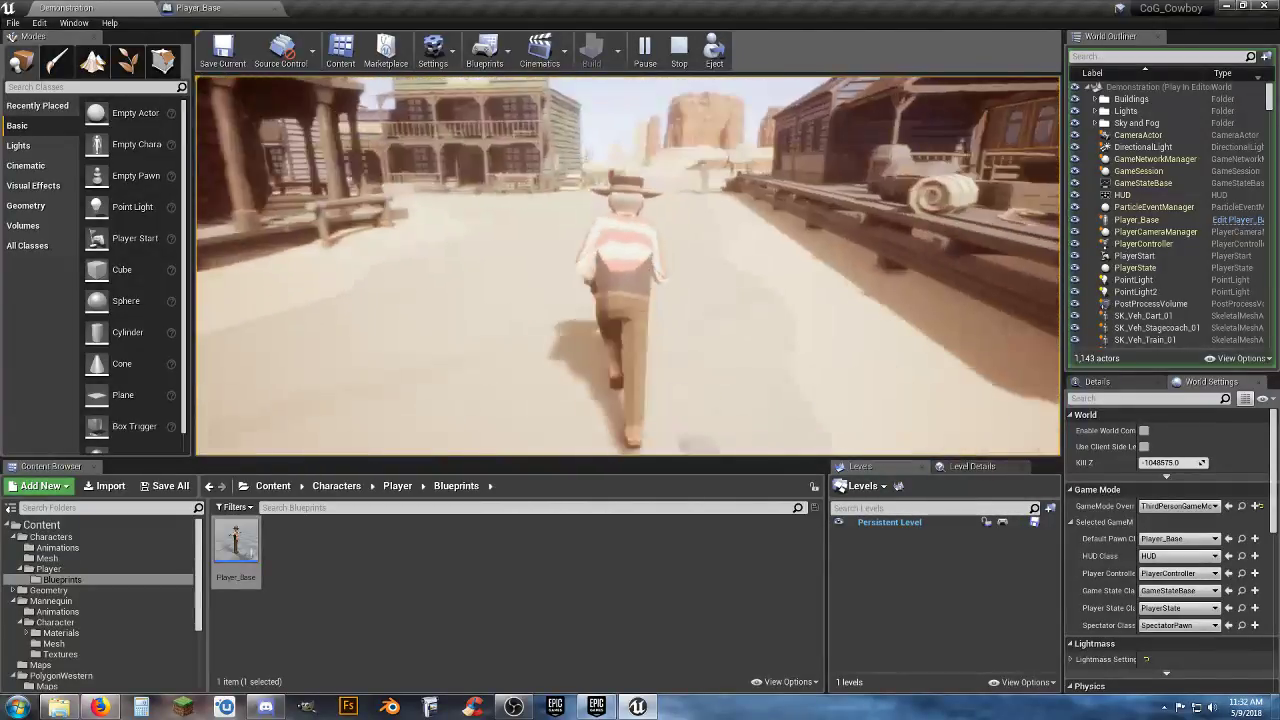
{"action": "key", "text": "w"}
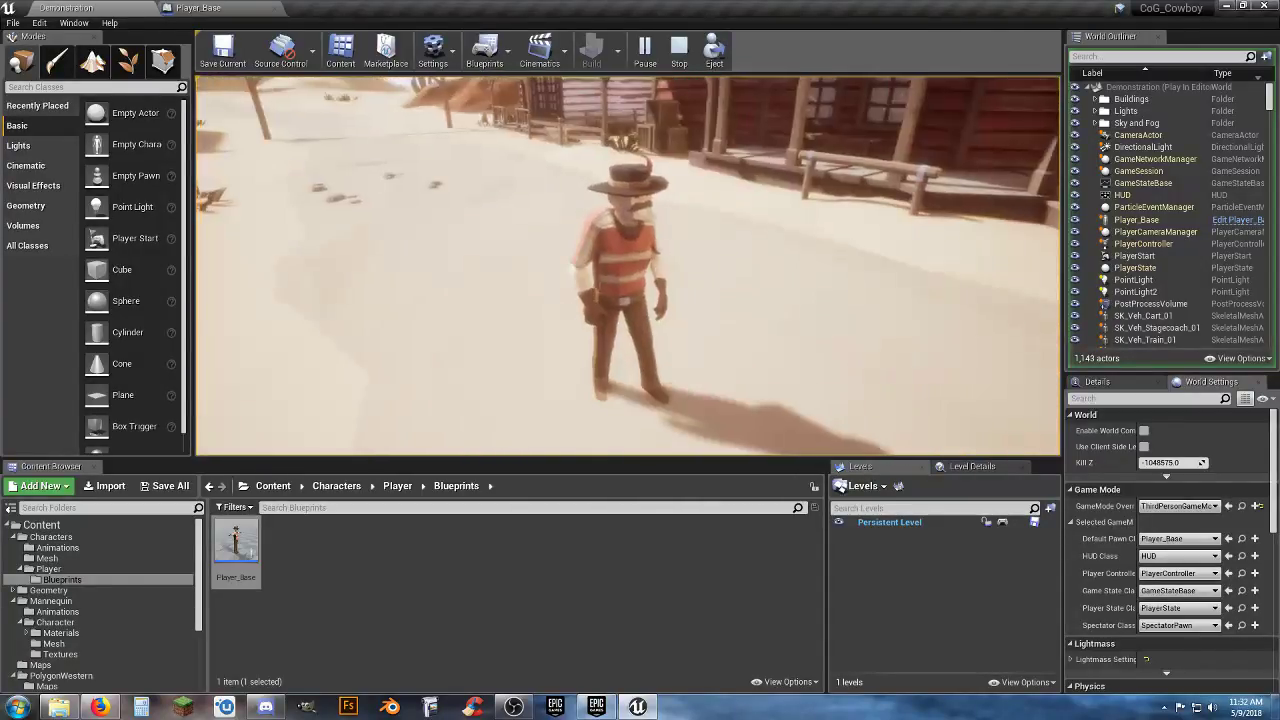
{"action": "key", "text": "Escape"}
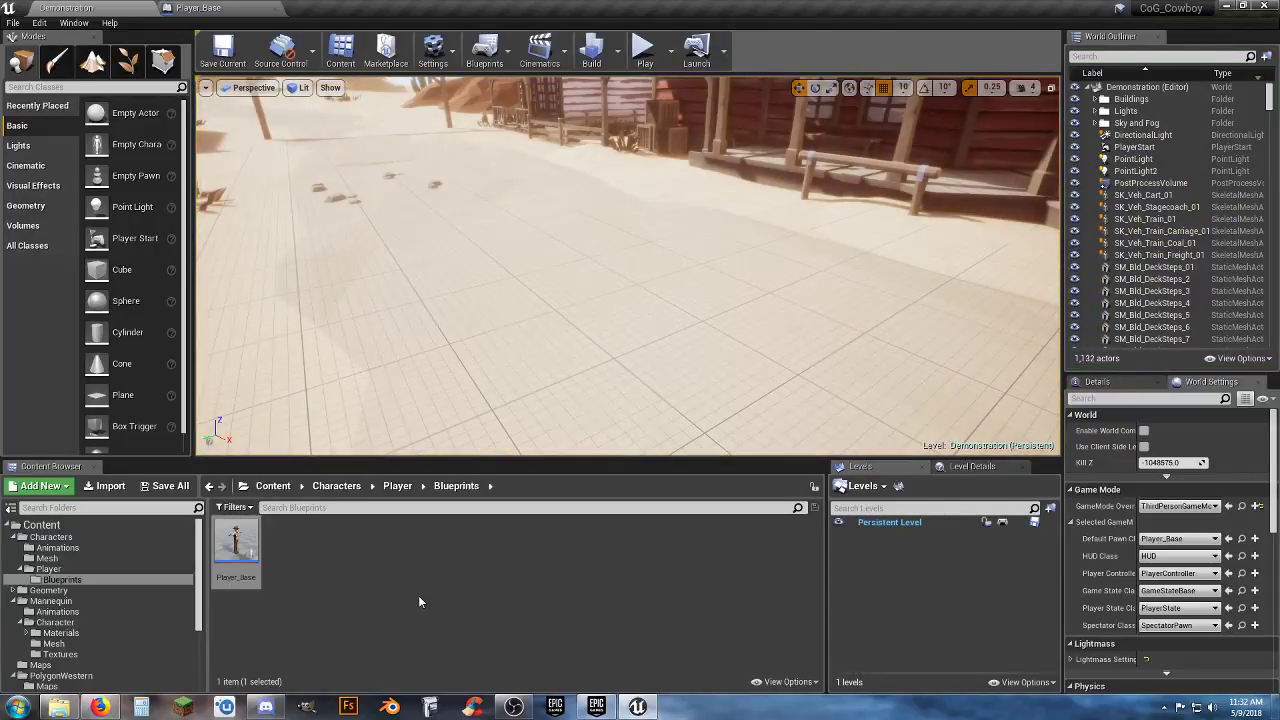
{"action": "right_click_drag", "start_coordinate": [731, 220], "coordinate": [950, 150]}
{"action": "right_click_drag", "start_coordinate": [643, 243], "coordinate": [550, 345]}
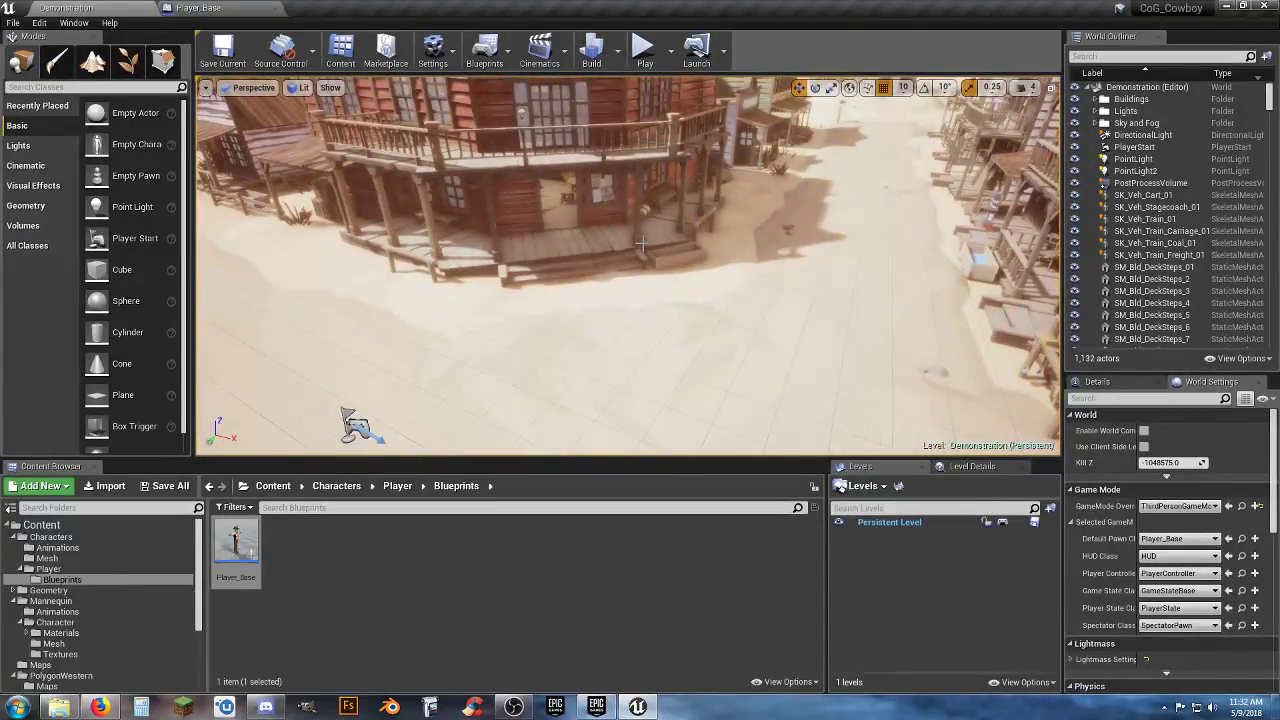
{"action": "right_click_drag", "start_coordinate": [623, 255], "coordinate": [598, 302]}
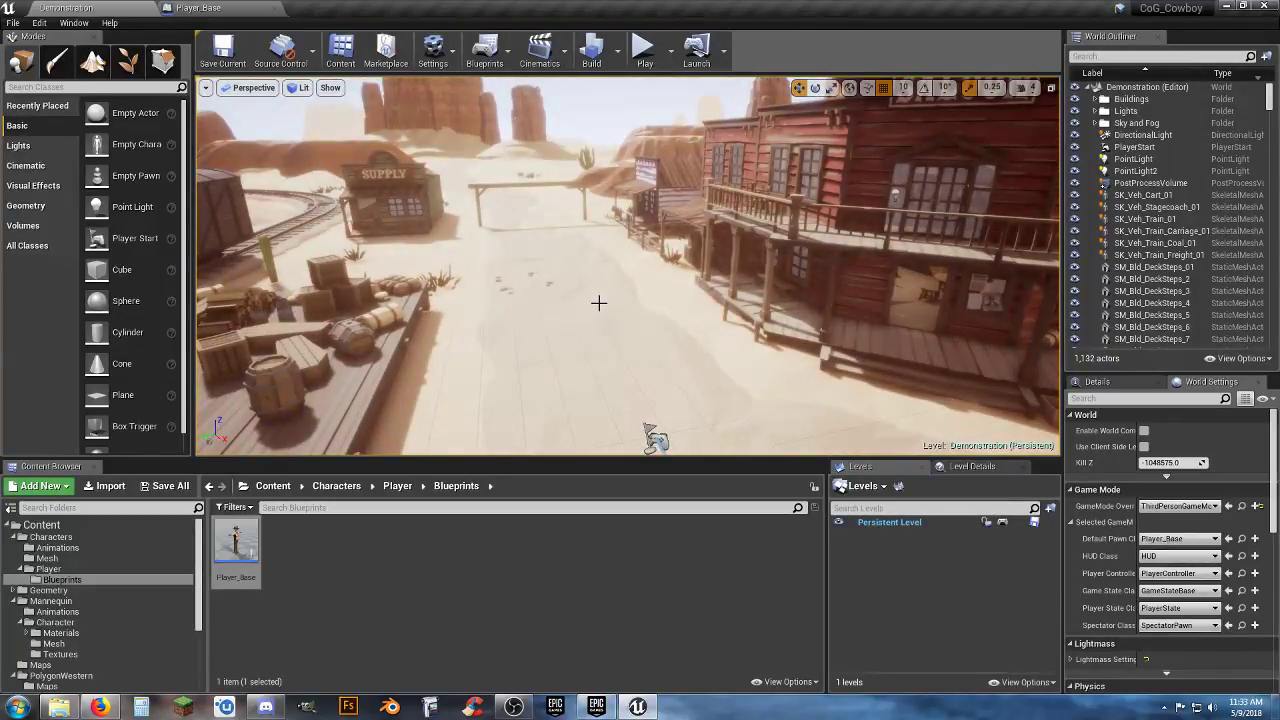
Switch to the Epic Games Launcher and add the Animation Starter Pack from the Vault to the CoG_Cowboy project
{"action": "left_click", "coordinate": [637, 707]}
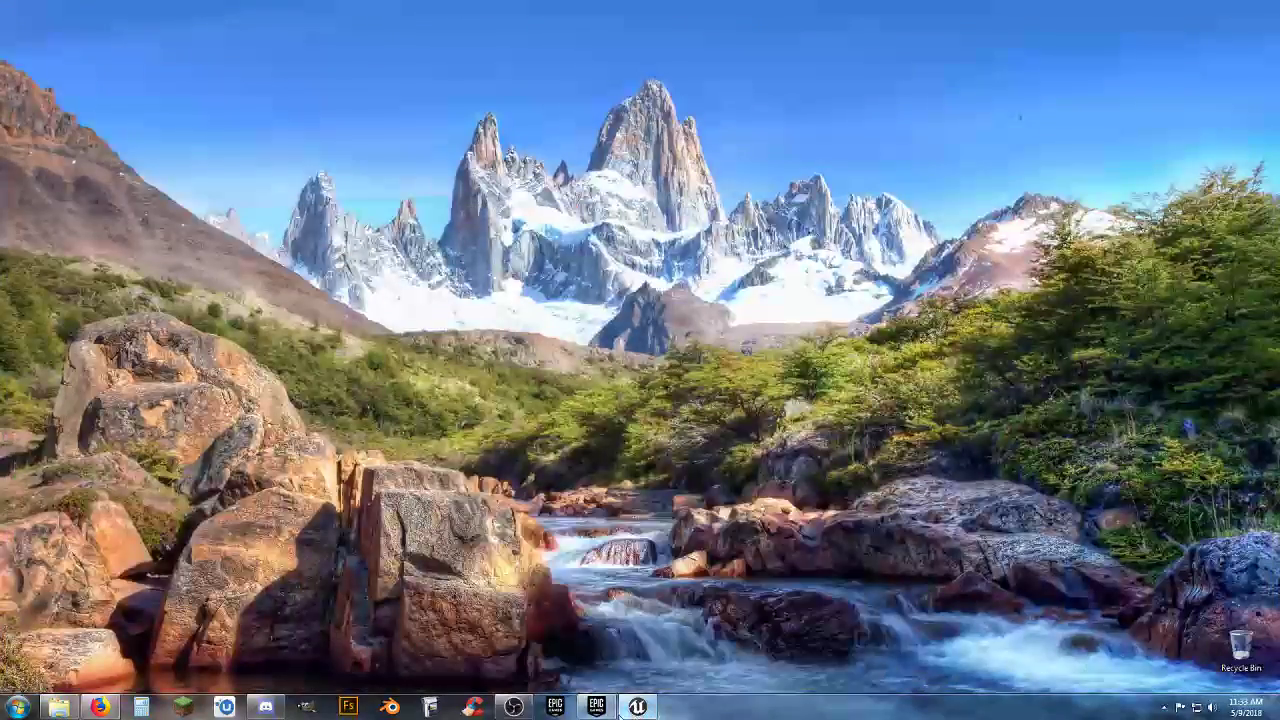
{"action": "left_click", "coordinate": [621, 711]}
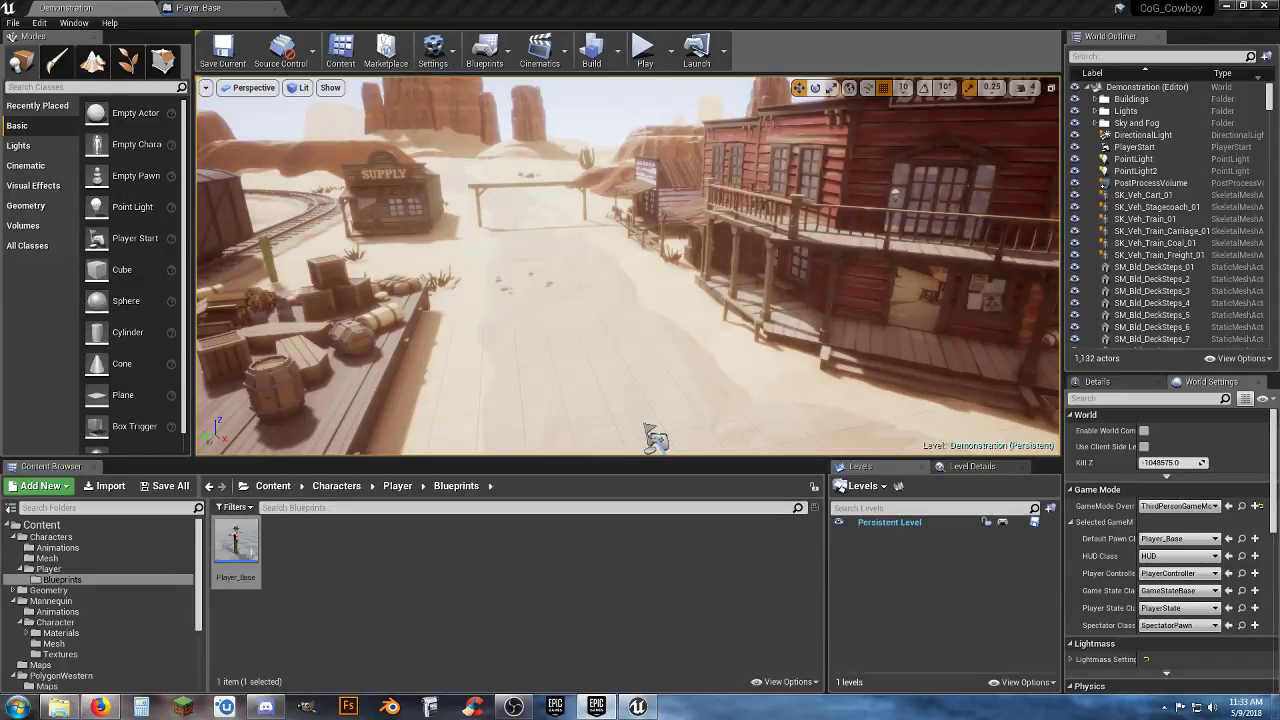
{"action": "left_click_drag", "start_coordinate": [0, 302], "coordinate": [691, 145]}
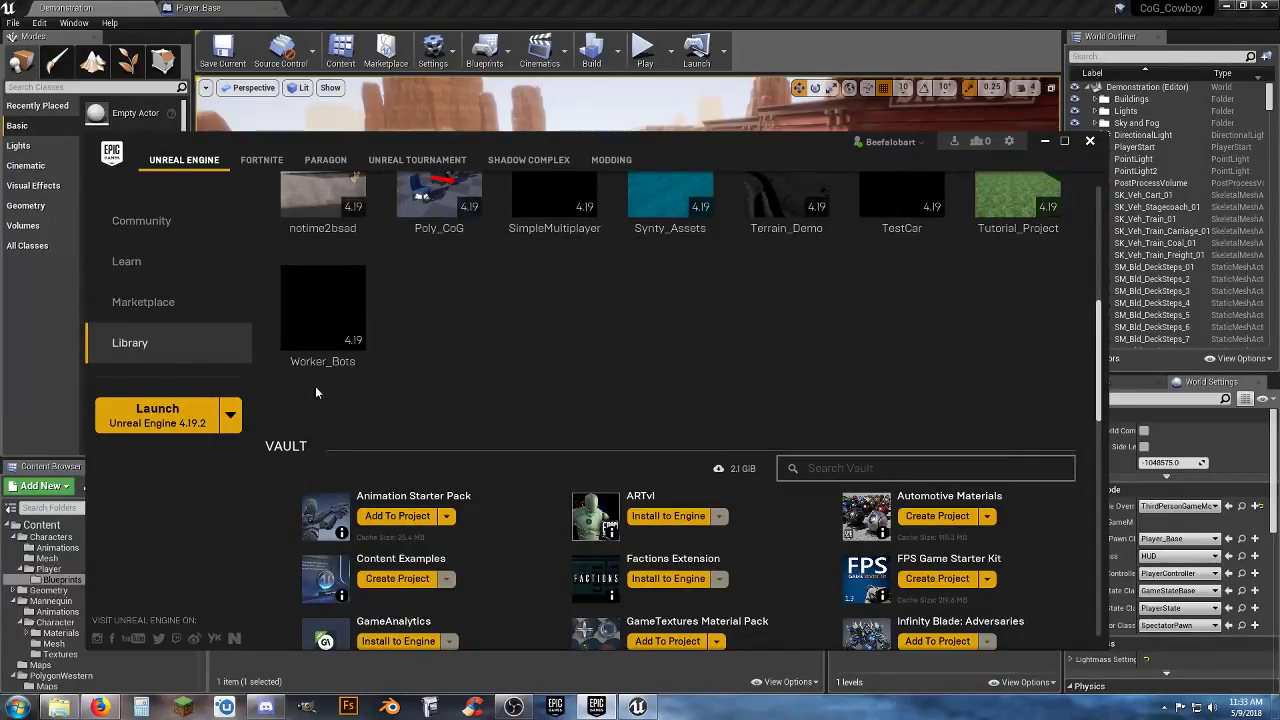
{"action": "left_click", "coordinate": [398, 517]}
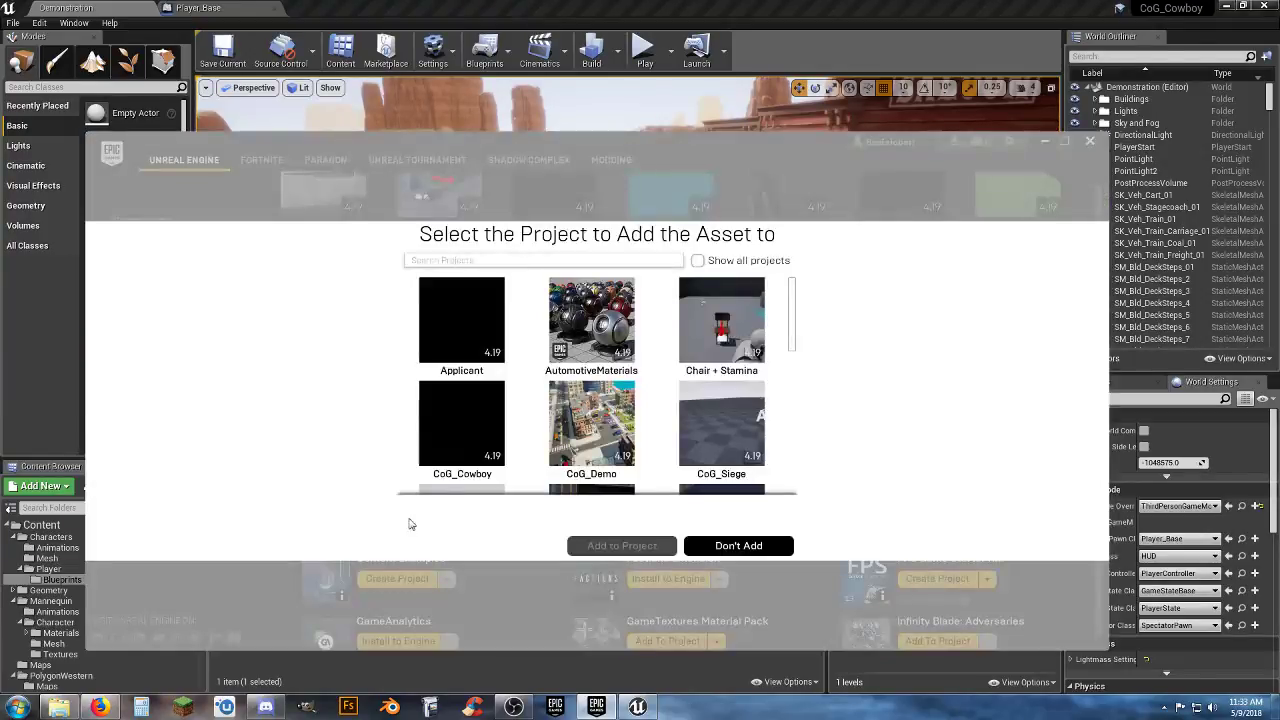
{"action": "left_click_drag", "start_coordinate": [791, 333], "coordinate": [797, 360]}
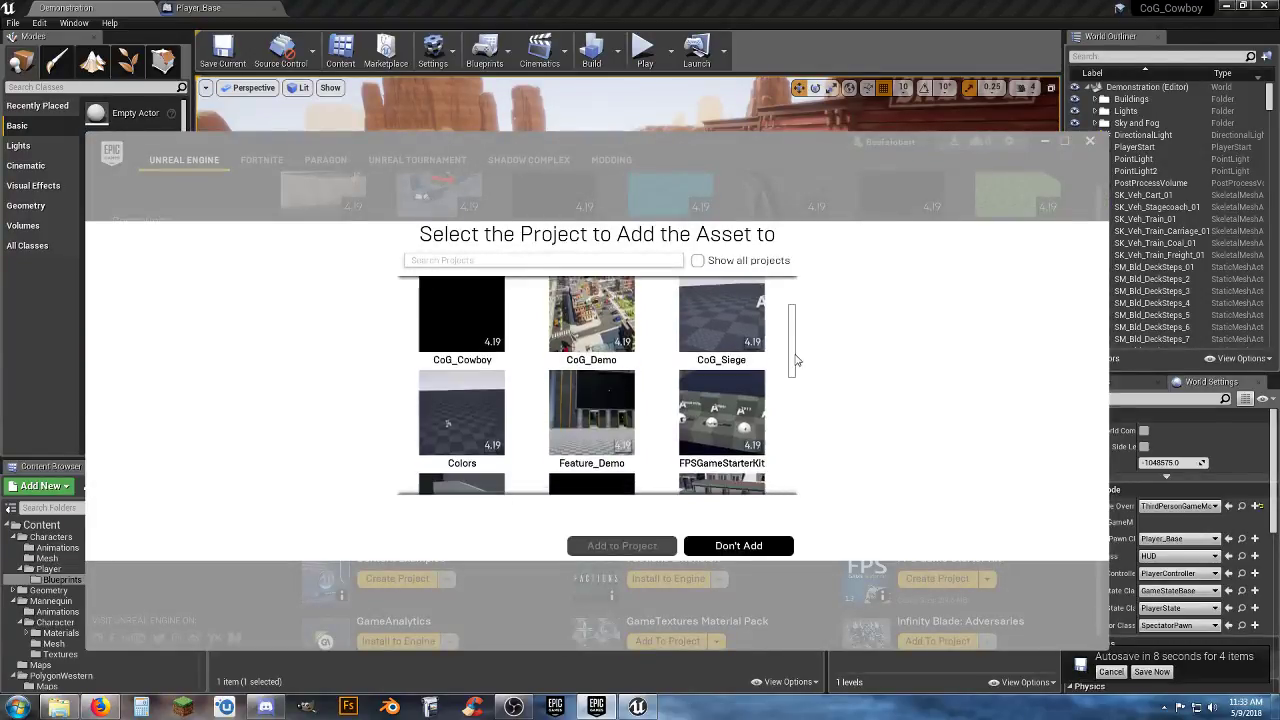
{"action": "left_click", "coordinate": [1114, 673]}
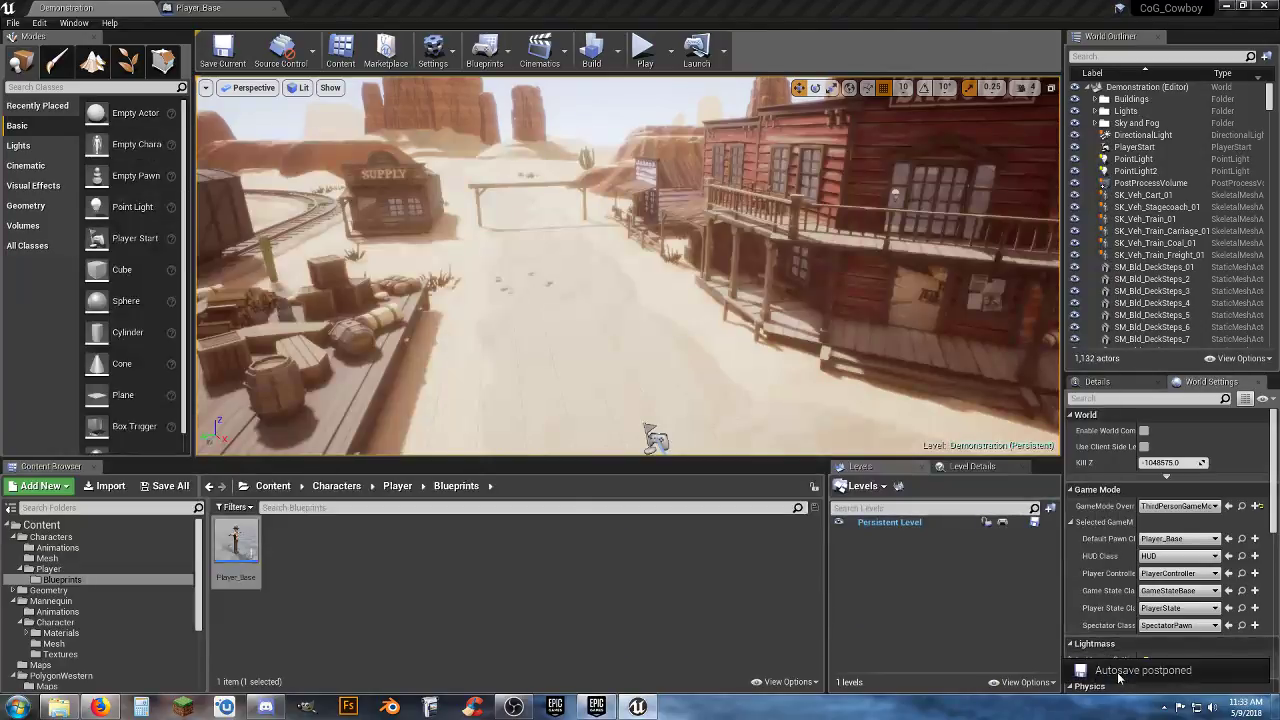
{"action": "left_click", "coordinate": [596, 706]}
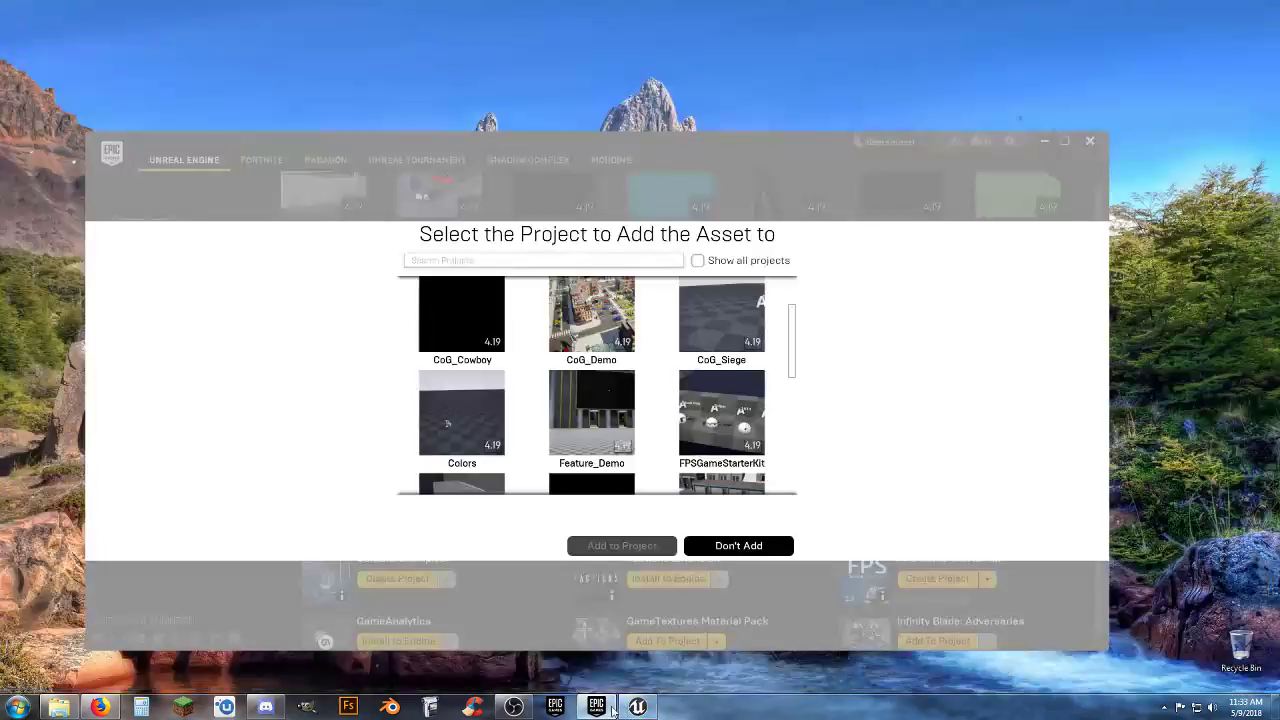
{"action": "mouse_move", "coordinate": [794, 363]}
{"action": "left_mouse_down"}
{"action": "mouse_move", "coordinate": [794, 420]}
{"action": "mouse_move", "coordinate": [794, 365]}
{"action": "left_mouse_up"}
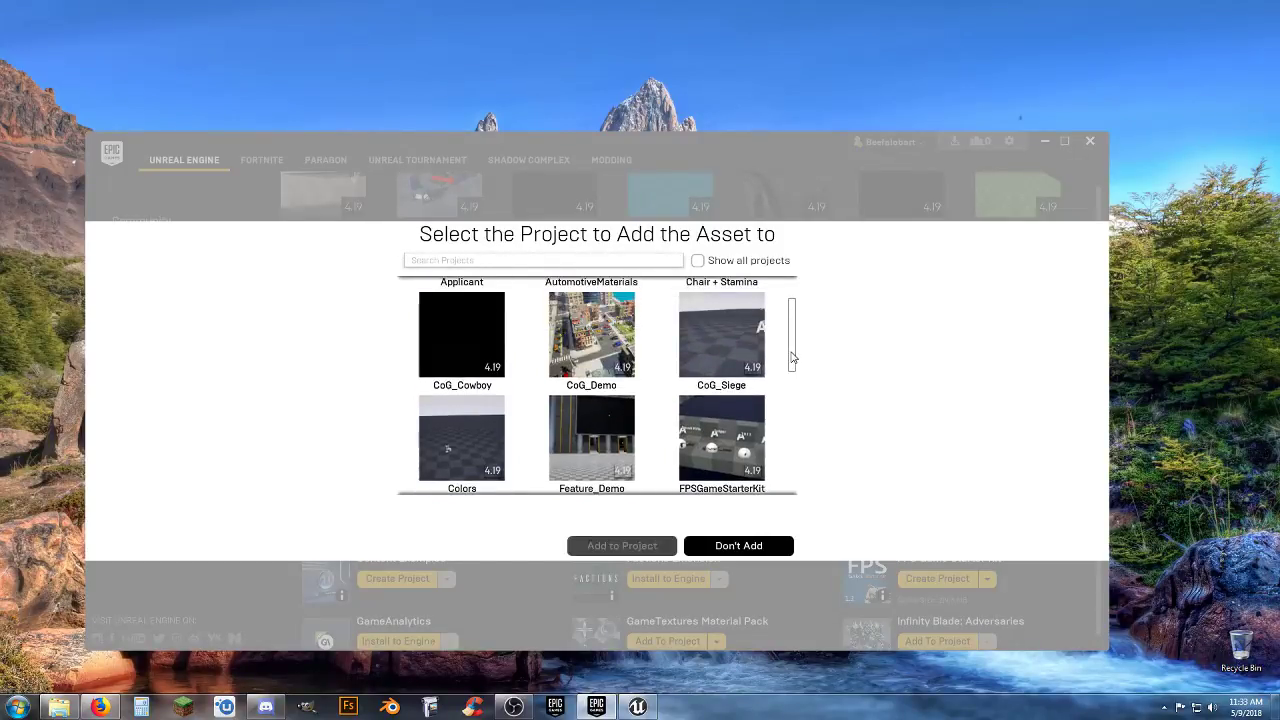
{"action": "left_click", "coordinate": [477, 333]}
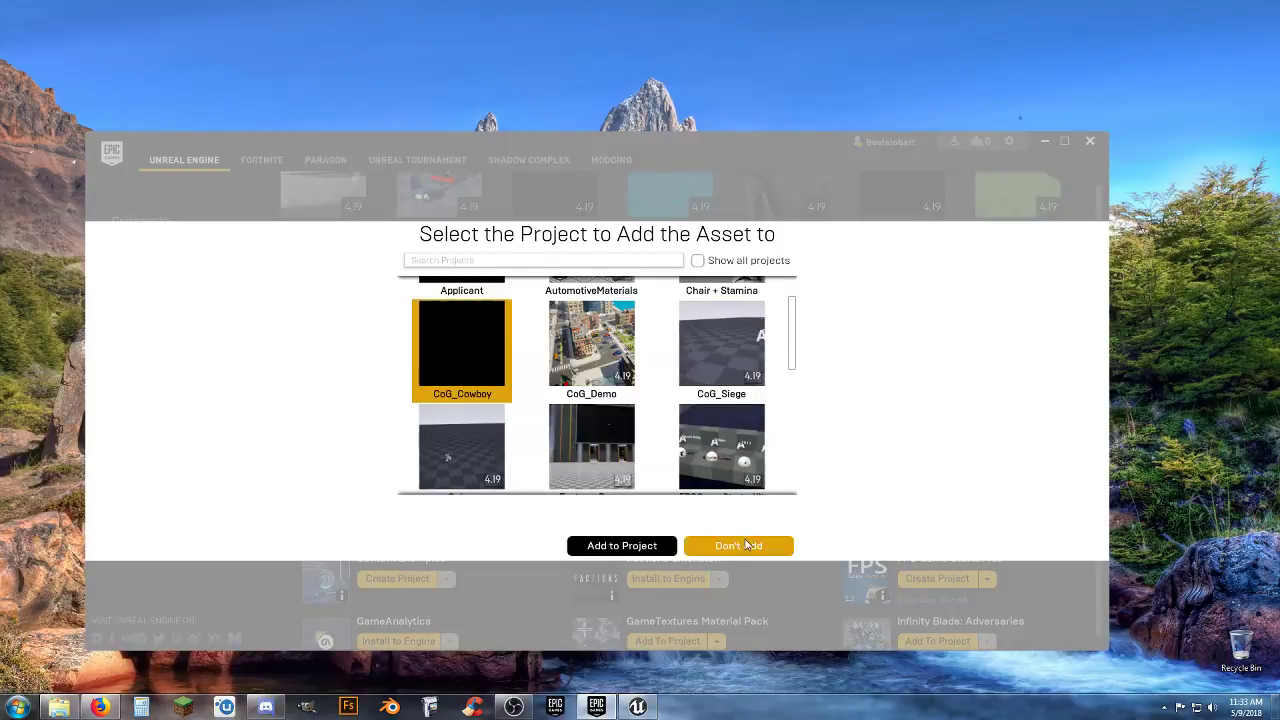
{"action": "left_click", "coordinate": [631, 547]}
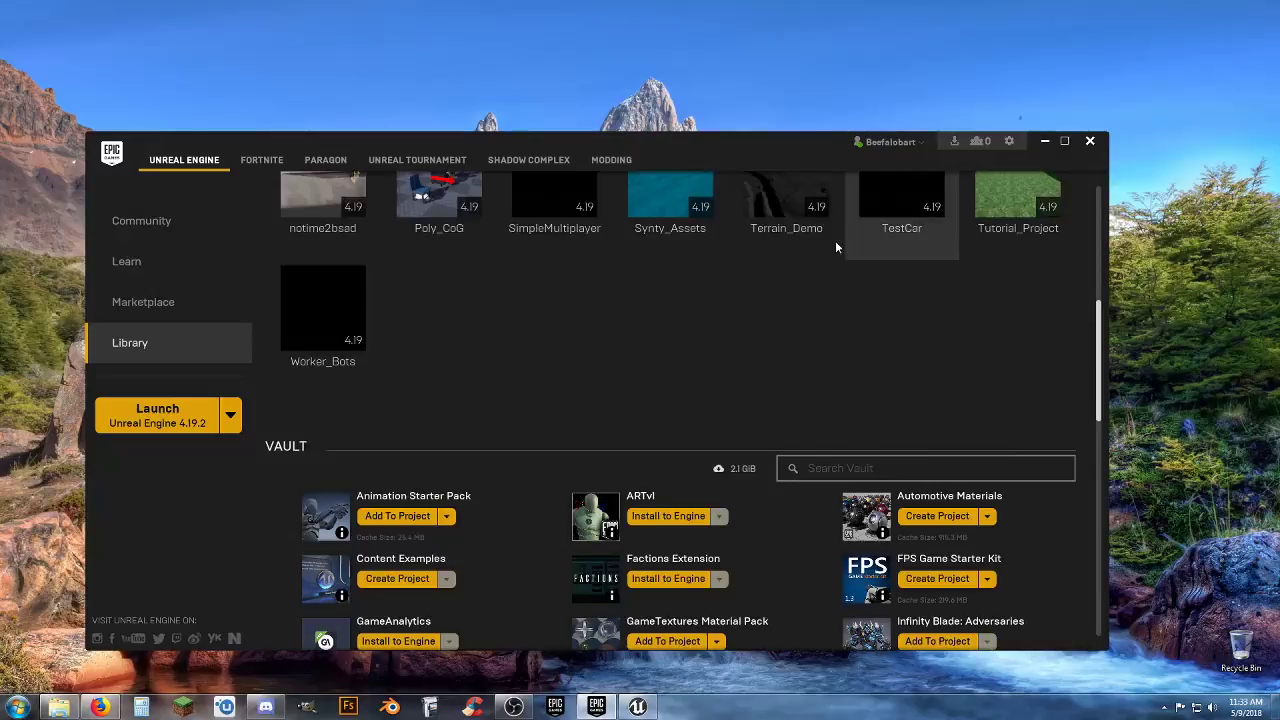
Return to the Unreal Editor and browse to the Mesh folder under AnimStarterPack/UE4_Mannequin
{"action": "left_click", "coordinate": [1043, 142]}
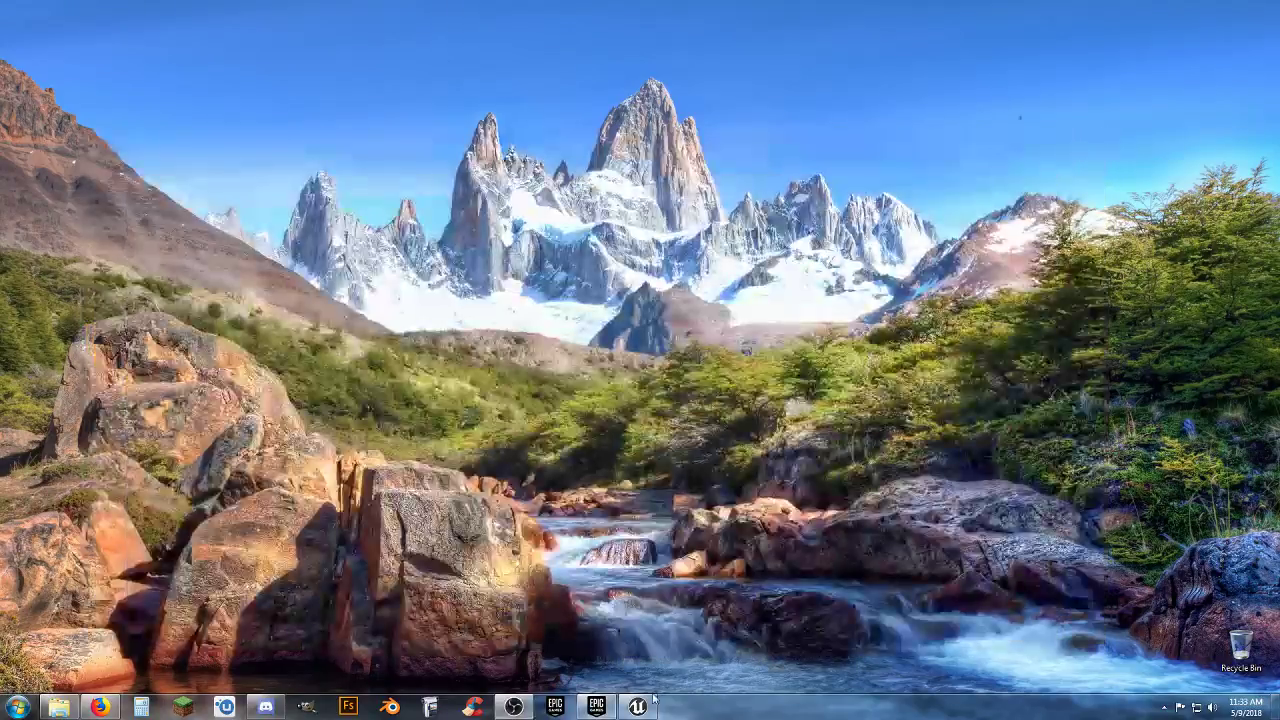
{"action": "left_click", "coordinate": [637, 706]}
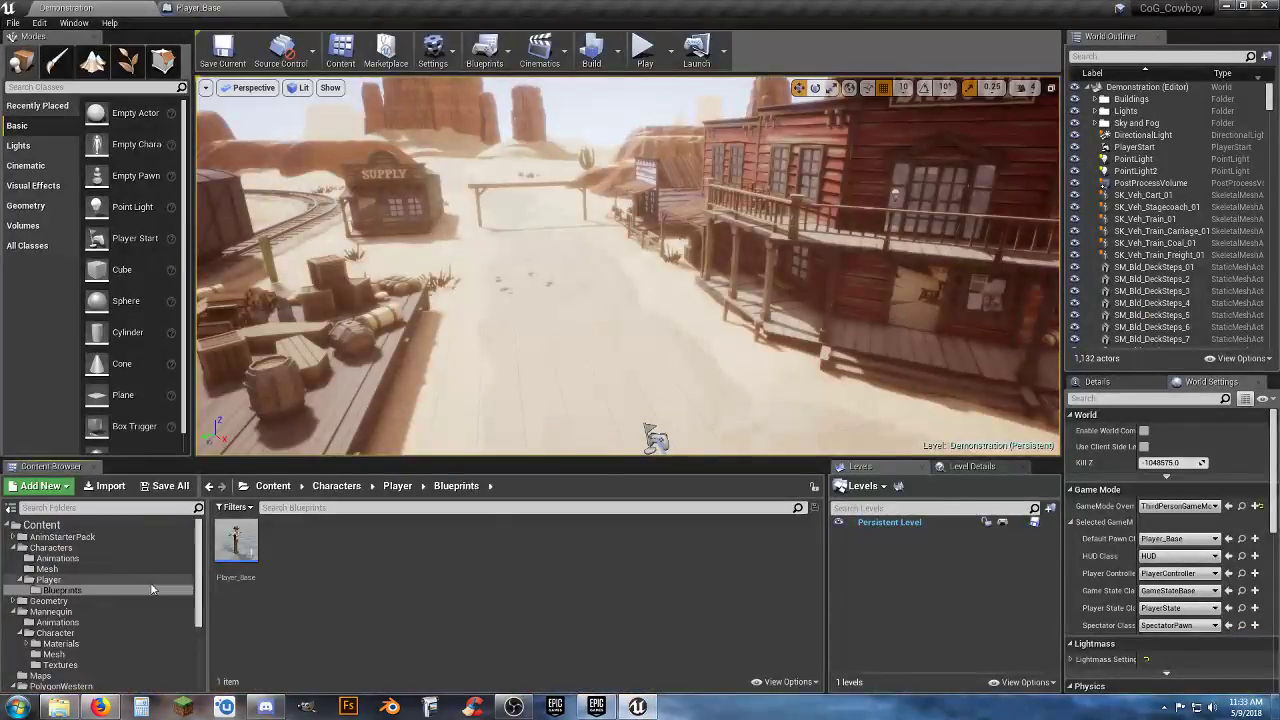
{"action": "left_click", "coordinate": [70, 538]}
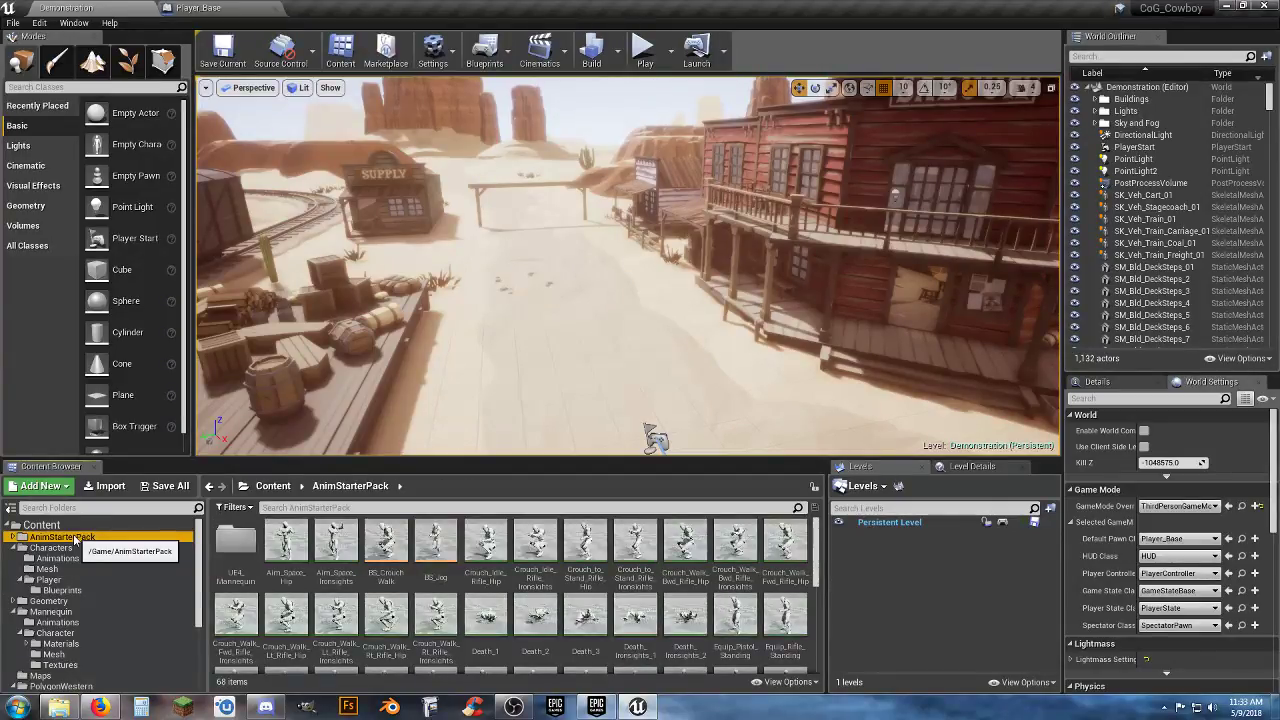
{"action": "left_click", "coordinate": [13, 538]}
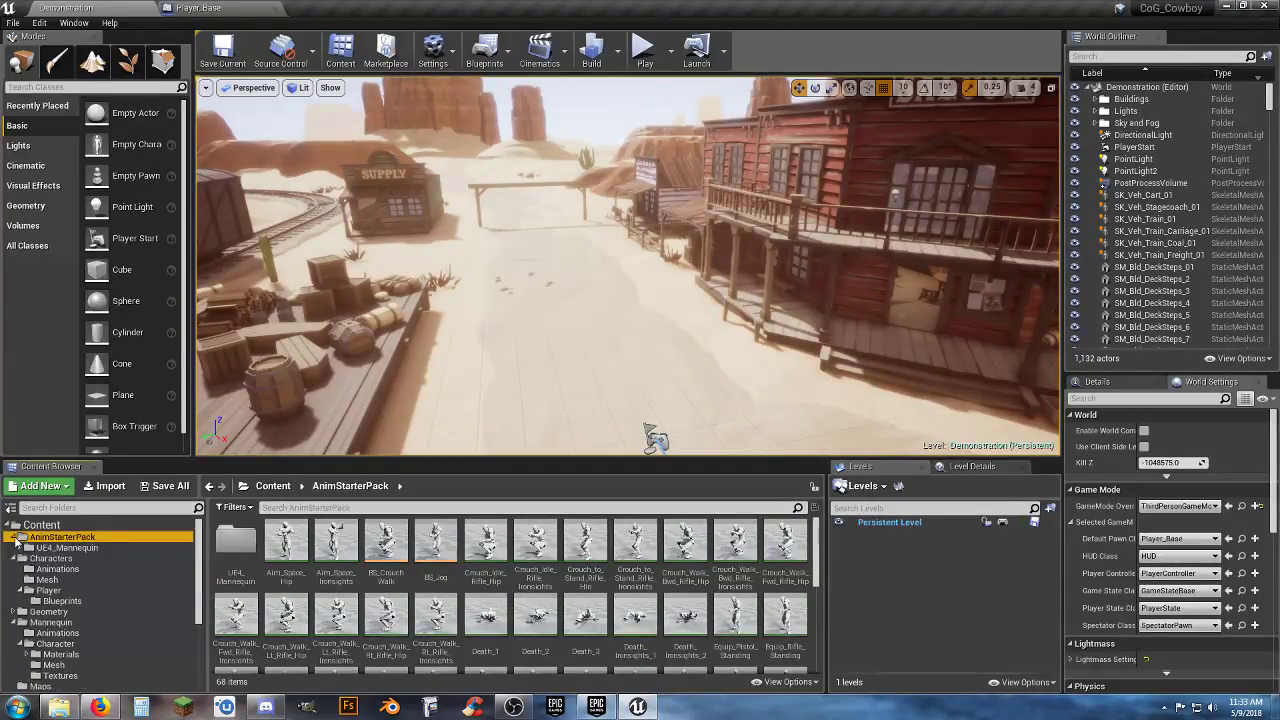
{"action": "left_click", "coordinate": [27, 548]}
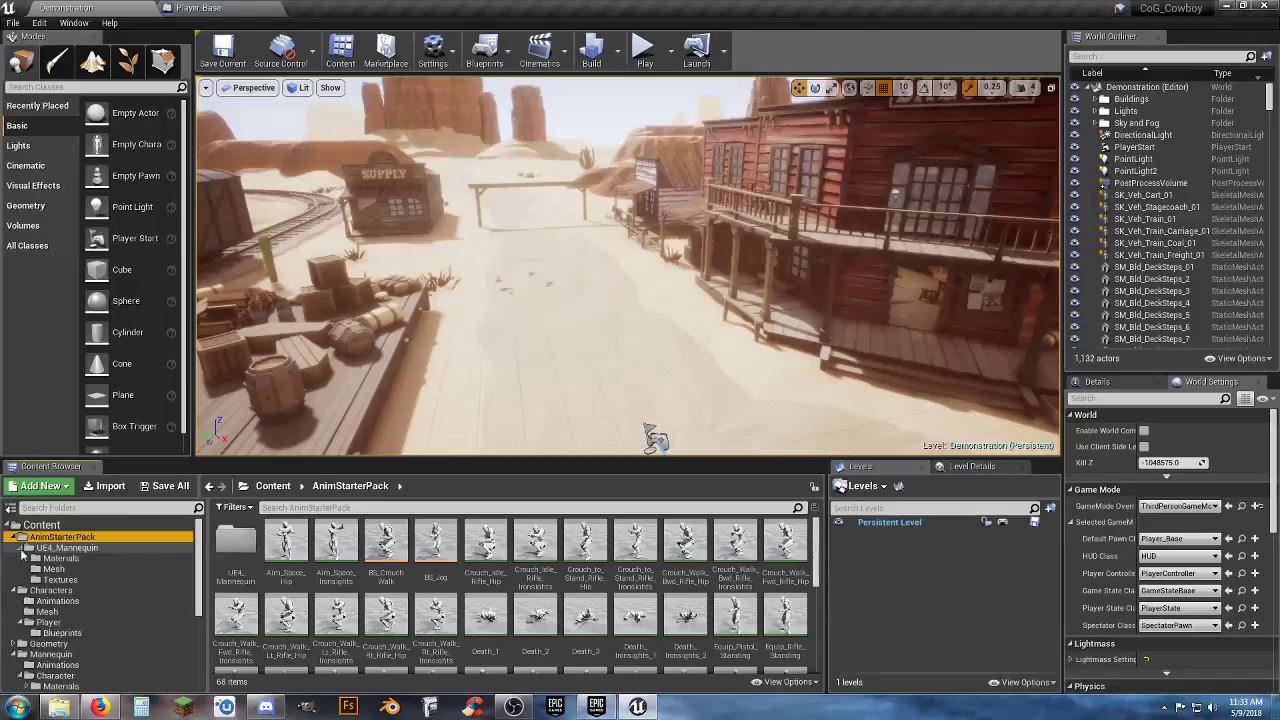
{"action": "left_click", "coordinate": [47, 569]}
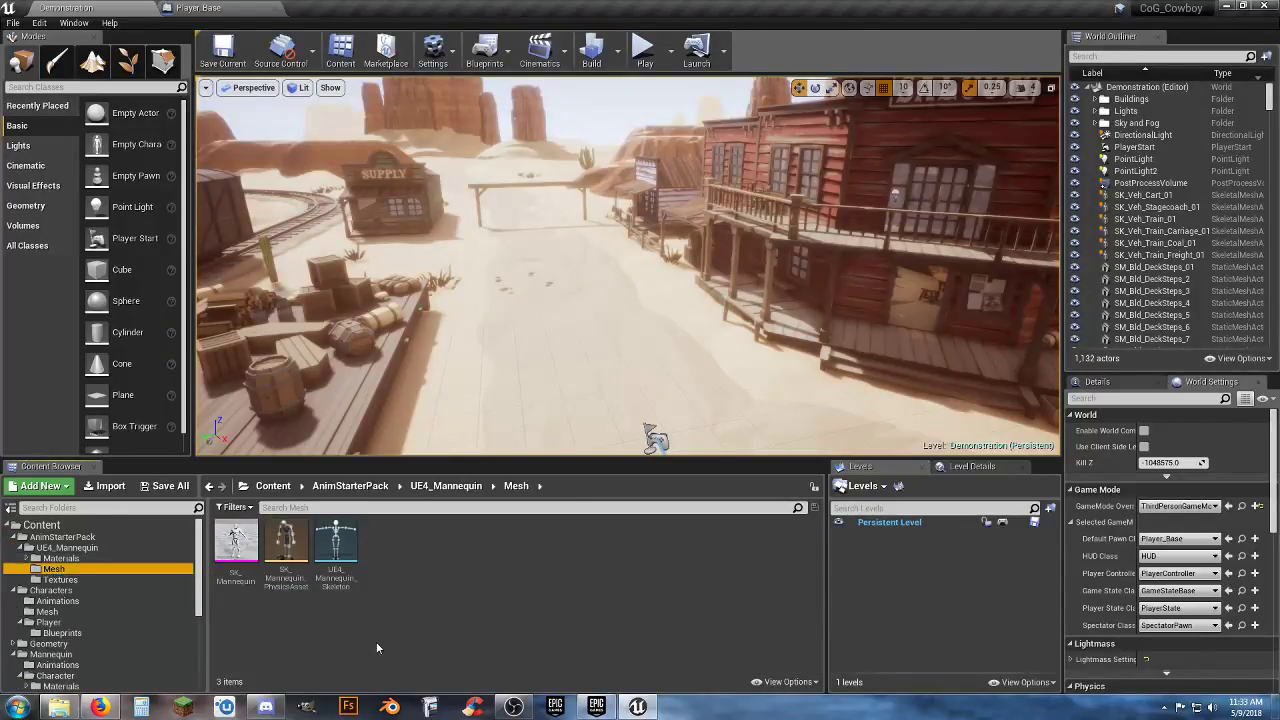
Open UE4_Mannequin_Skeleton from the AnimStarterPack and set its retargeting rig to Humanoid
{"action": "double_click", "coordinate": [337, 550]}
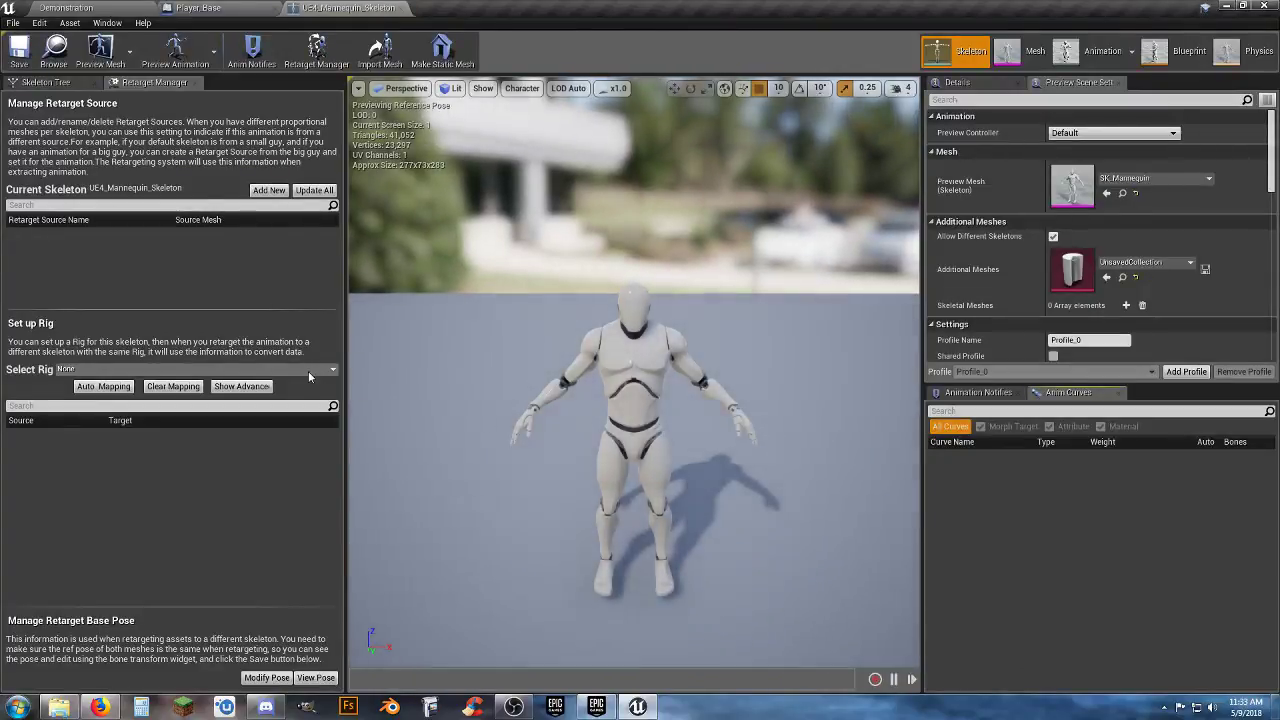
{"action": "left_click", "coordinate": [309, 372]}
{"action": "left_click", "coordinate": [238, 397]}
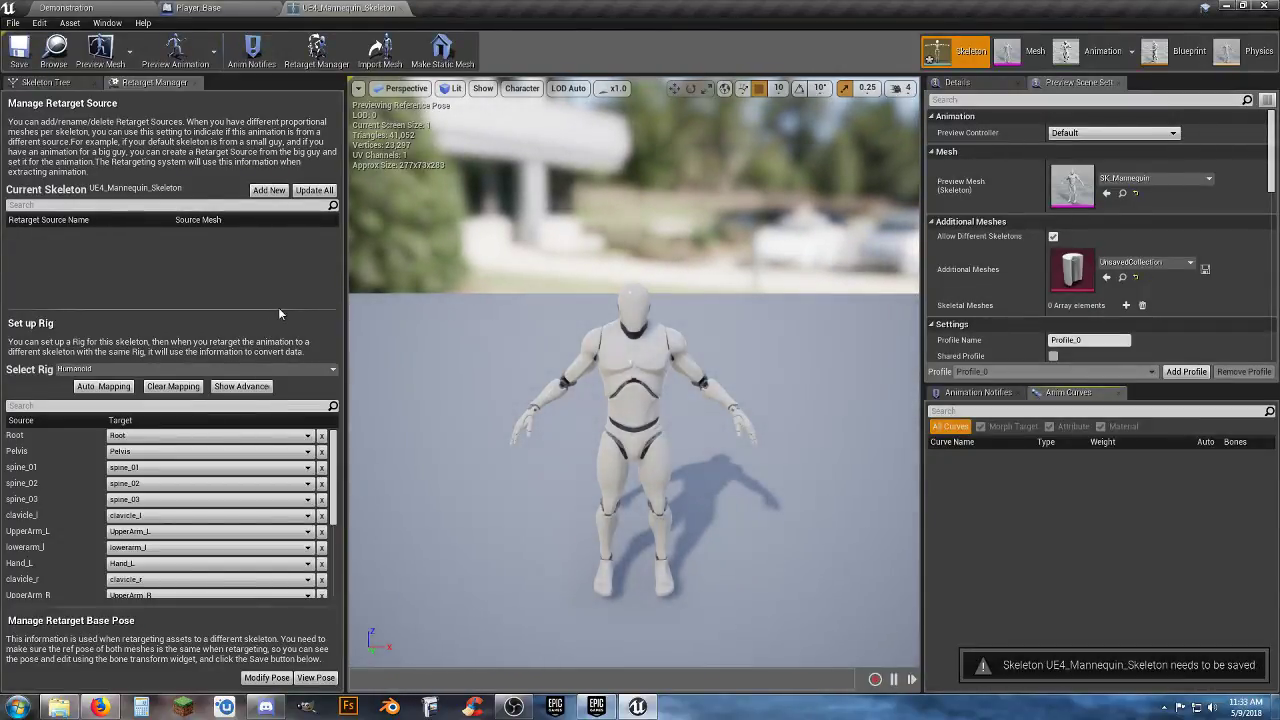
Rotate the mannequin's left and right upper arms up to horizontal for a T-pose, using 10° rotation snapping
{"action": "left_click", "coordinate": [693, 368]}
{"action": "key", "text": "e"}
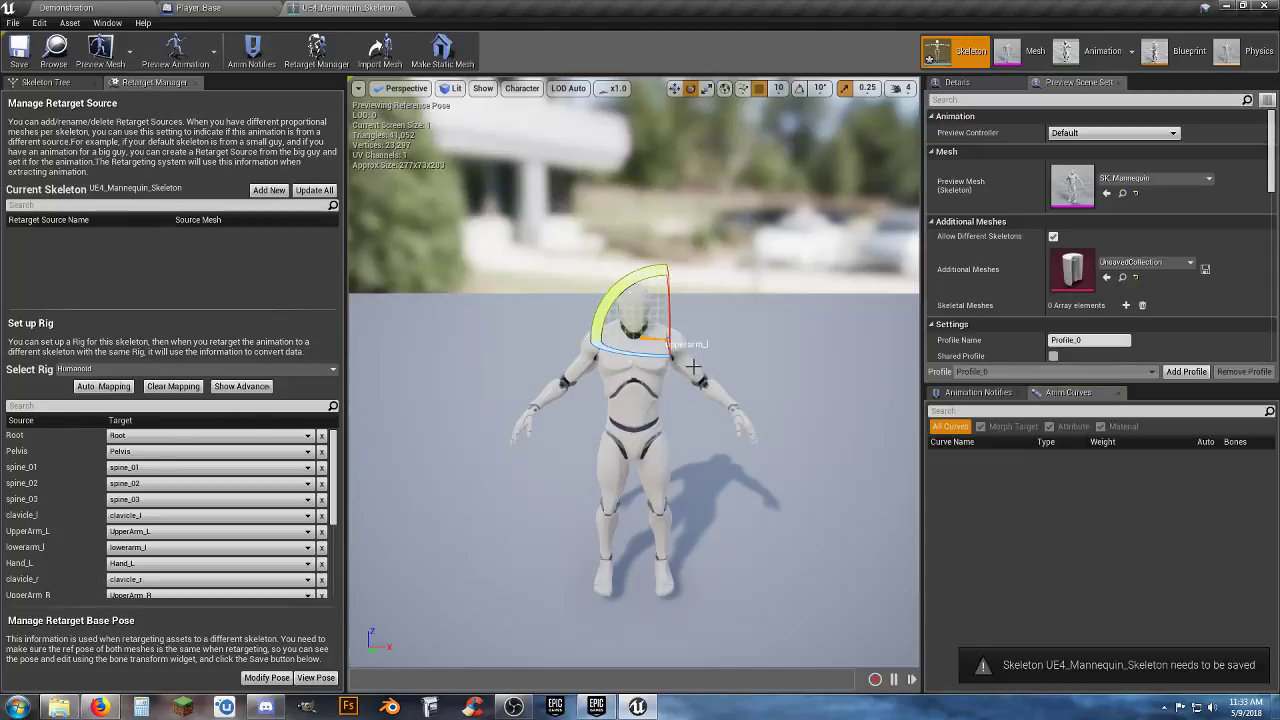
{"action": "mouse_move", "coordinate": [699, 346]}
{"action": "left_mouse_down"}
{"action": "mouse_move", "coordinate": [740, 340]}
{"action": "mouse_move", "coordinate": [690, 338]}
{"action": "left_mouse_up"}
{"action": "key", "text": "ctrl+z"}
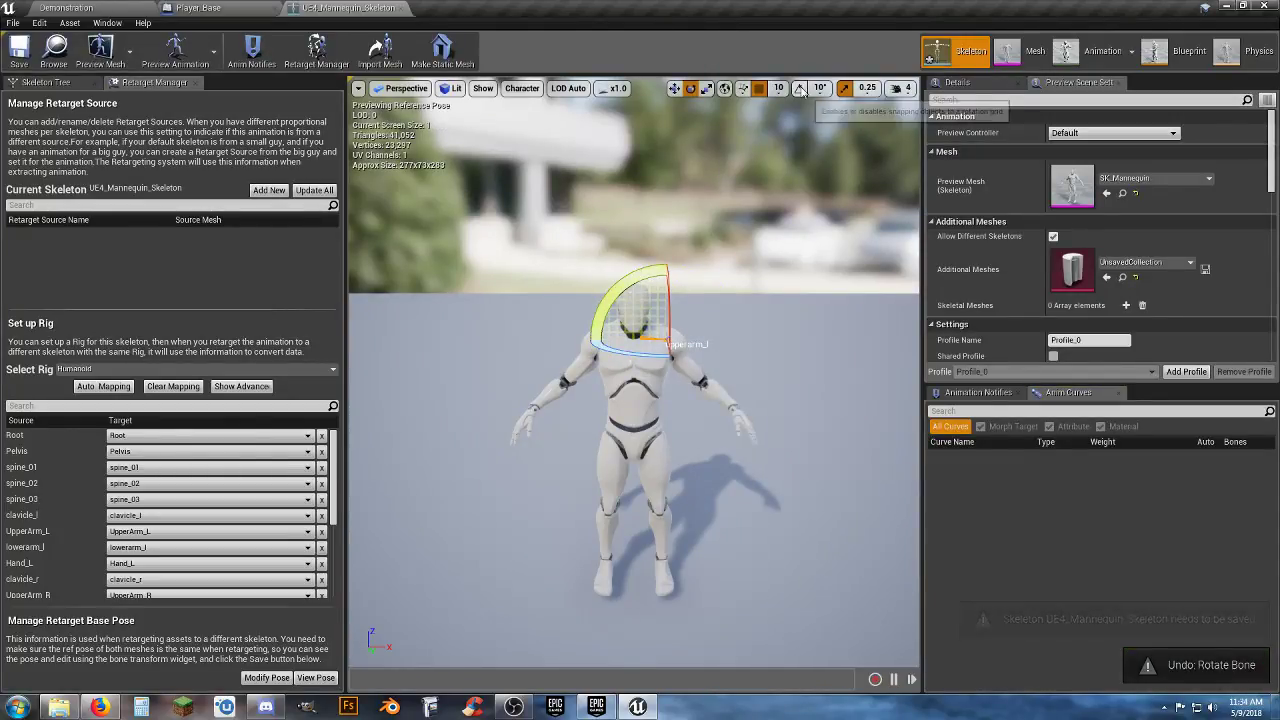
{"action": "left_click_drag", "start_coordinate": [624, 273], "coordinate": [730, 268]}
{"action": "left_click", "coordinate": [577, 360]}
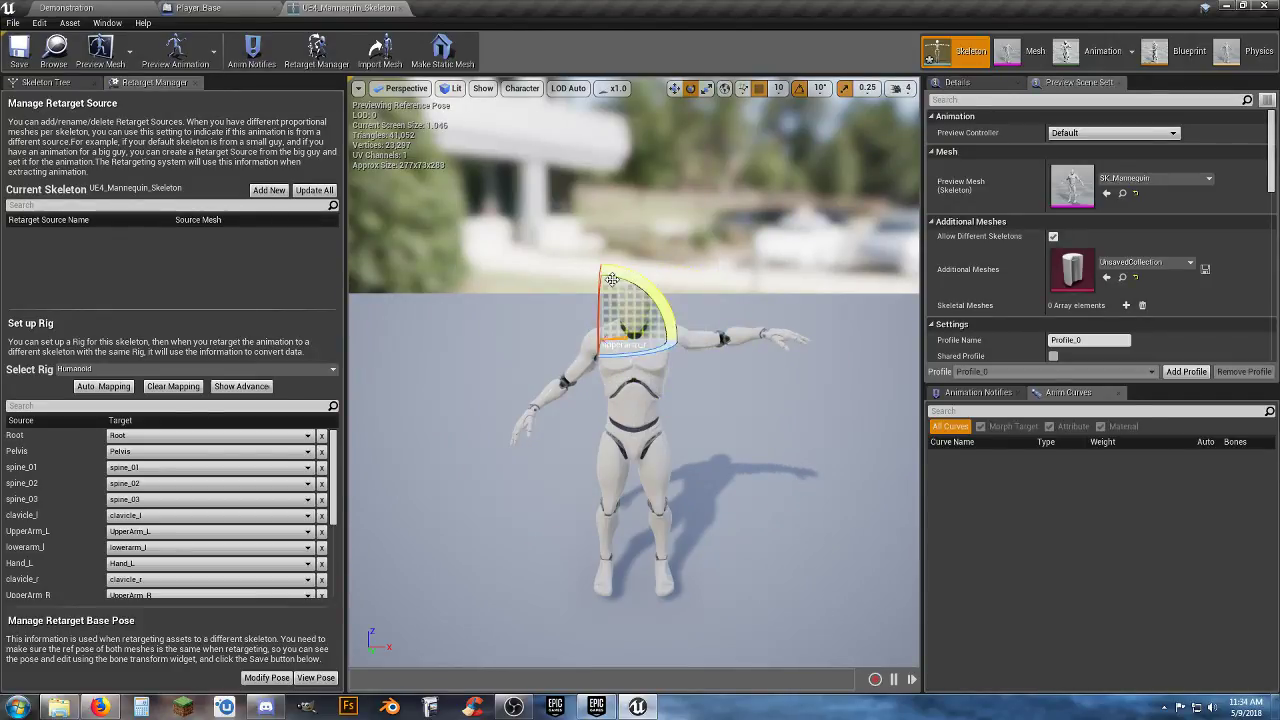
{"action": "left_click_drag", "start_coordinate": [615, 277], "coordinate": [654, 398]}
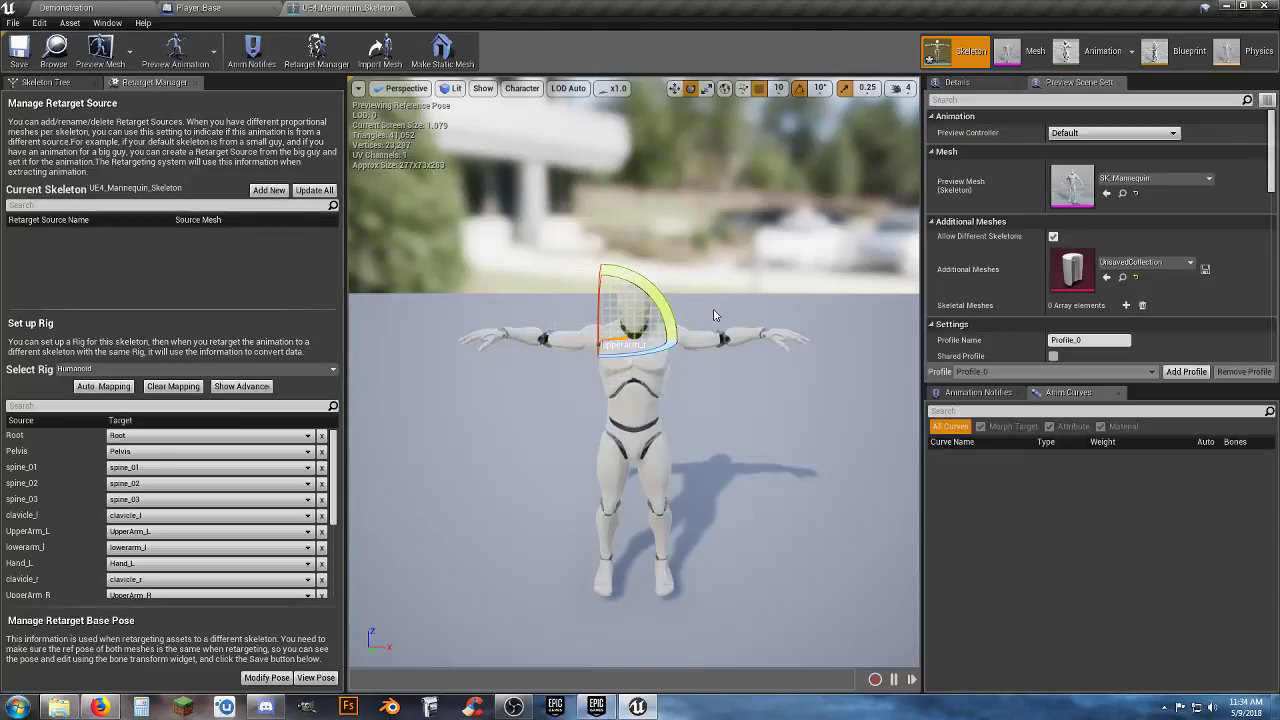
Rotate both lower arms slightly forward and set the current pose as the skeleton's retarget base pose
{"action": "left_click", "coordinate": [737, 334]}
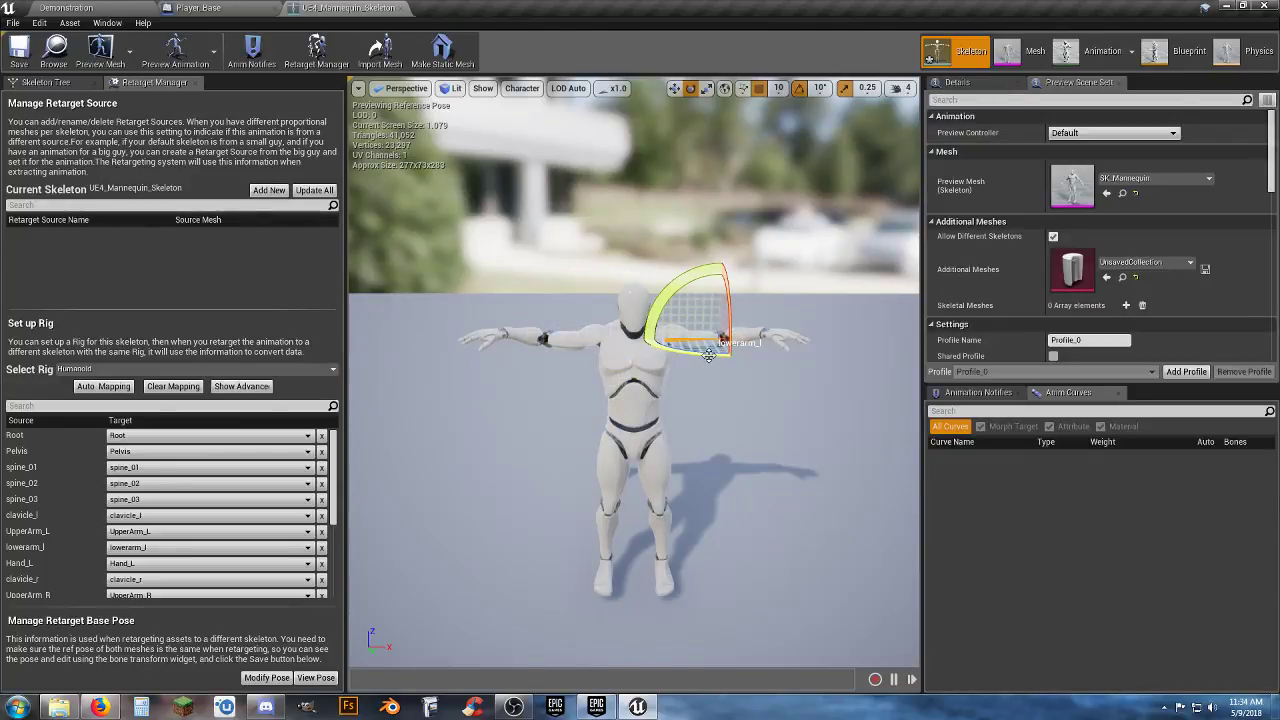
{"action": "left_click_drag", "start_coordinate": [705, 355], "coordinate": [624, 352]}
{"action": "left_click", "coordinate": [545, 342]}
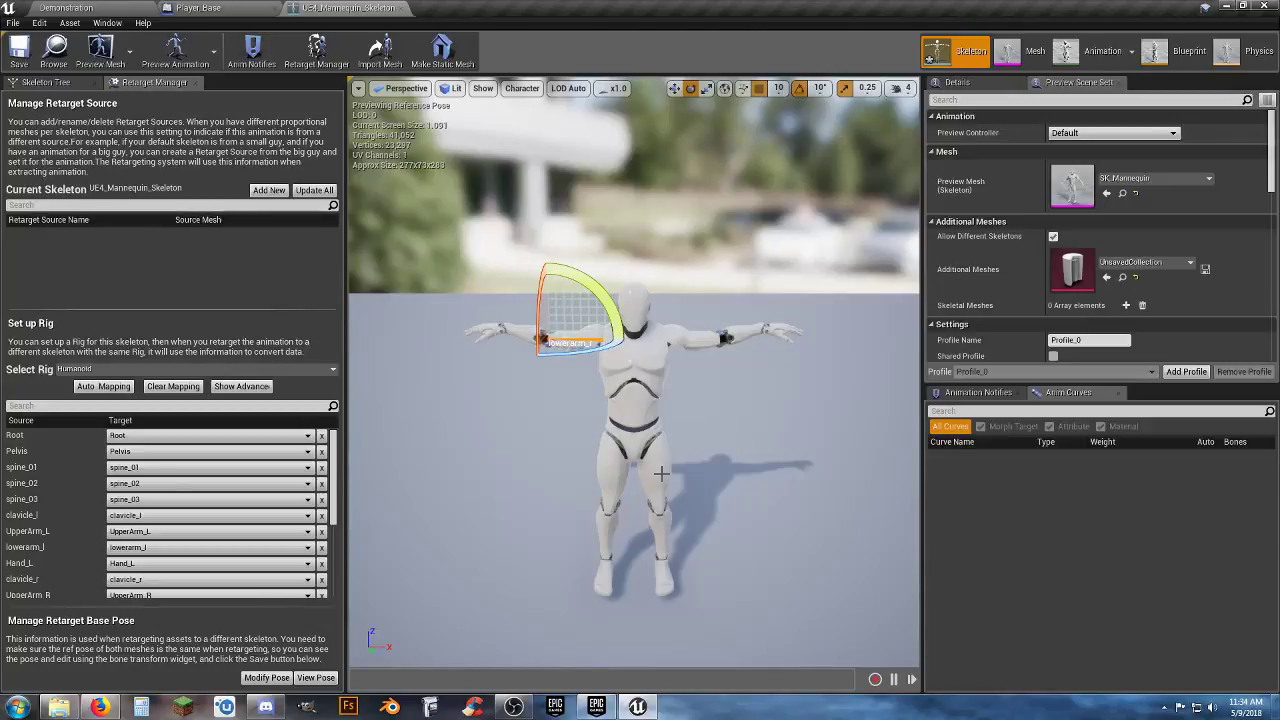
{"action": "left_click", "coordinate": [266, 677]}
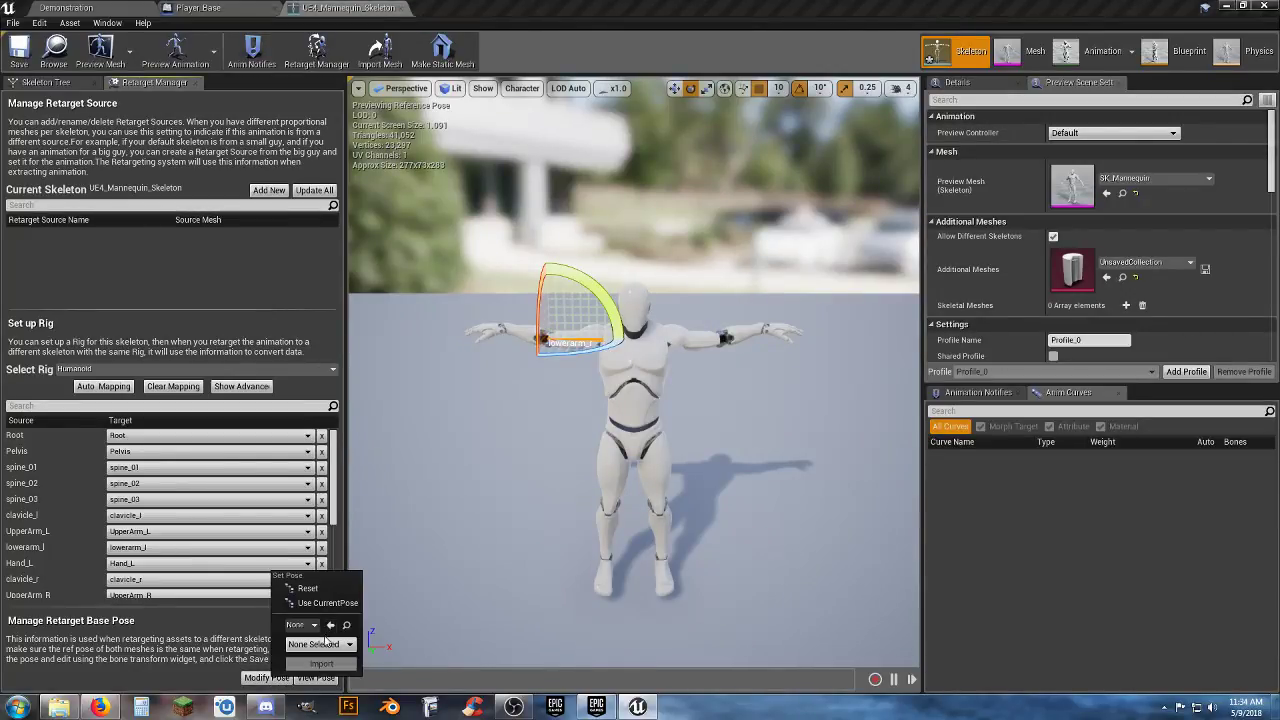
{"action": "left_click", "coordinate": [335, 608]}
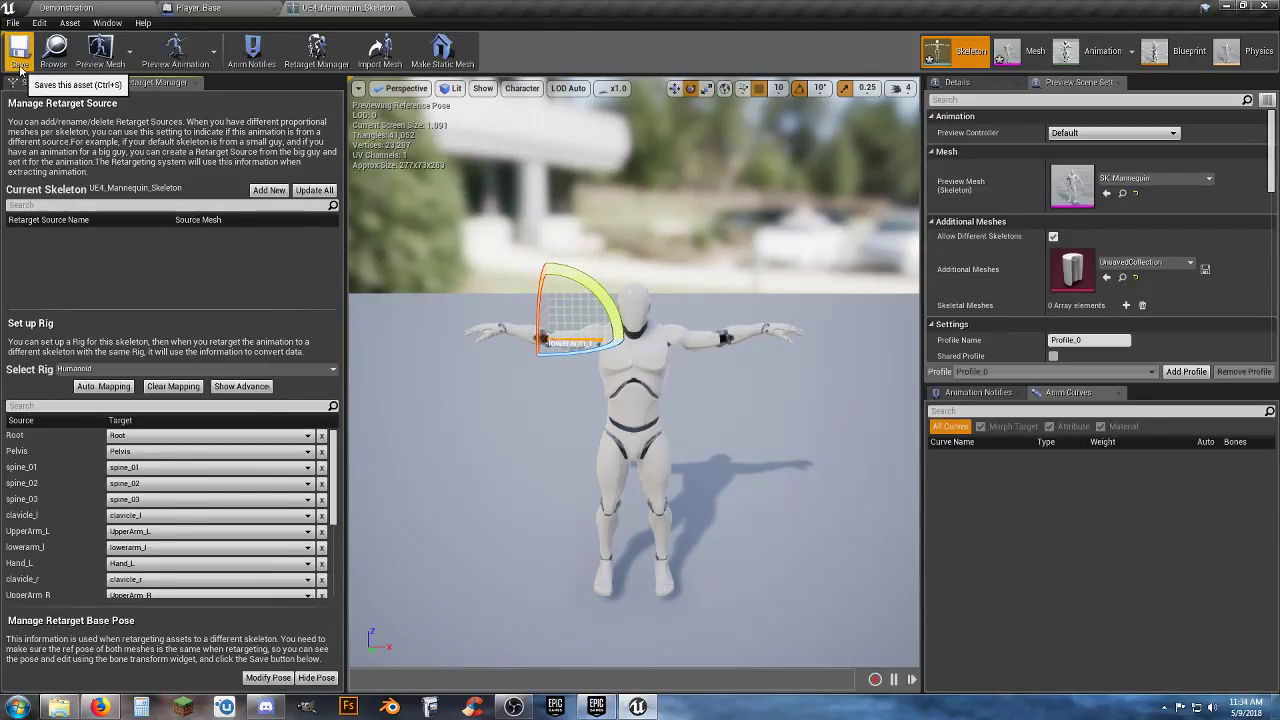
Close the Player_Base and UE4_Mannequin_Skeleton editors and save all modified assets in the project
{"action": "left_click", "coordinate": [275, 9]}
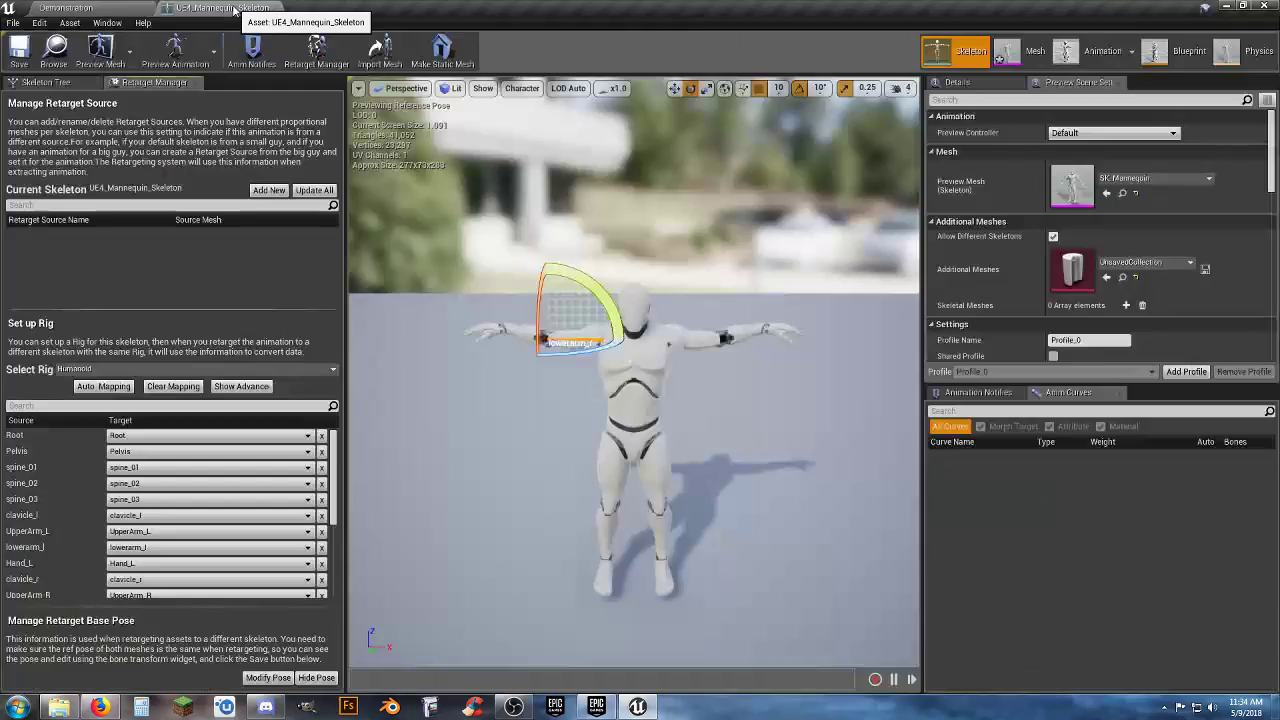
{"action": "left_click", "coordinate": [249, 10]}
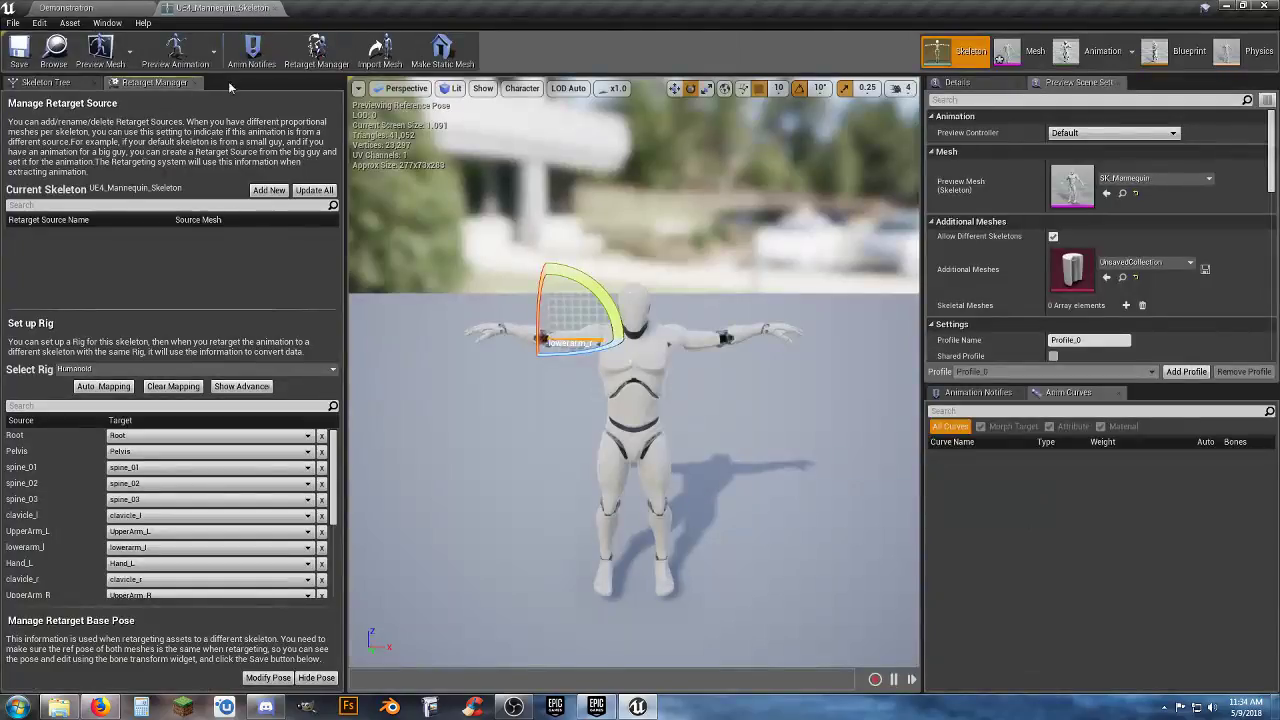
{"action": "left_click", "coordinate": [275, 9]}
{"action": "left_click", "coordinate": [462, 601]}
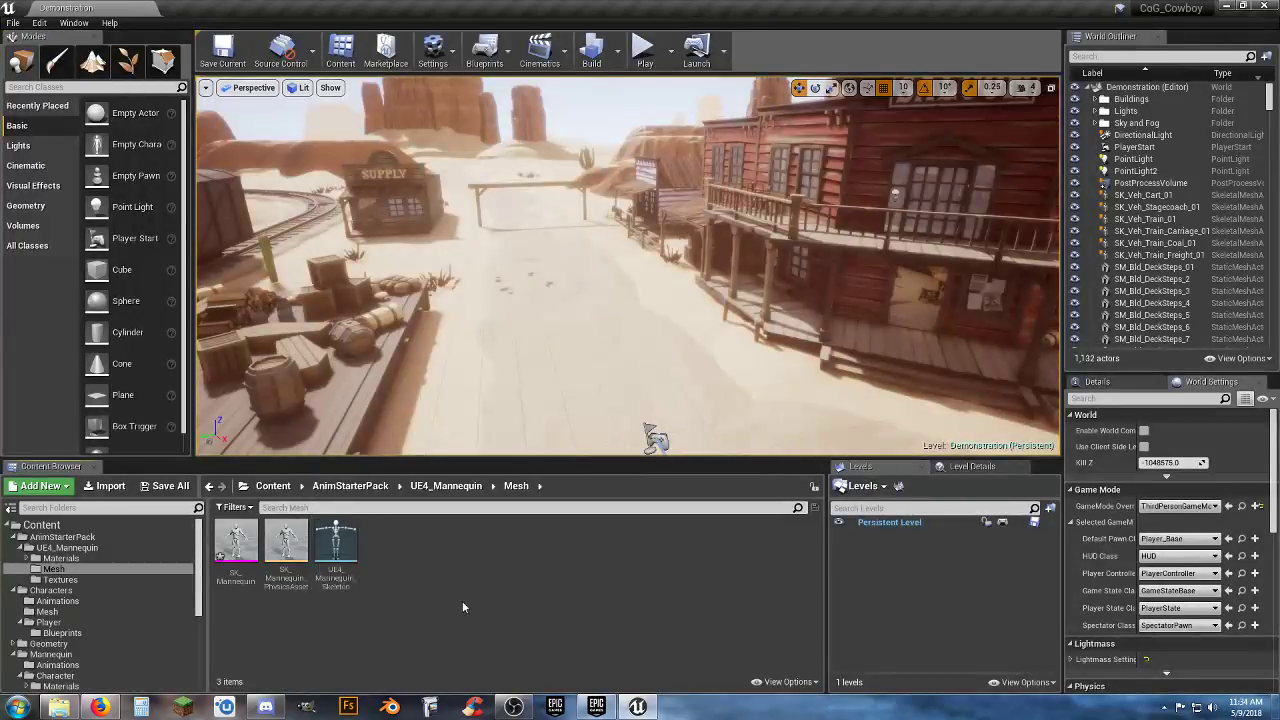
{"action": "left_click", "coordinate": [168, 486]}
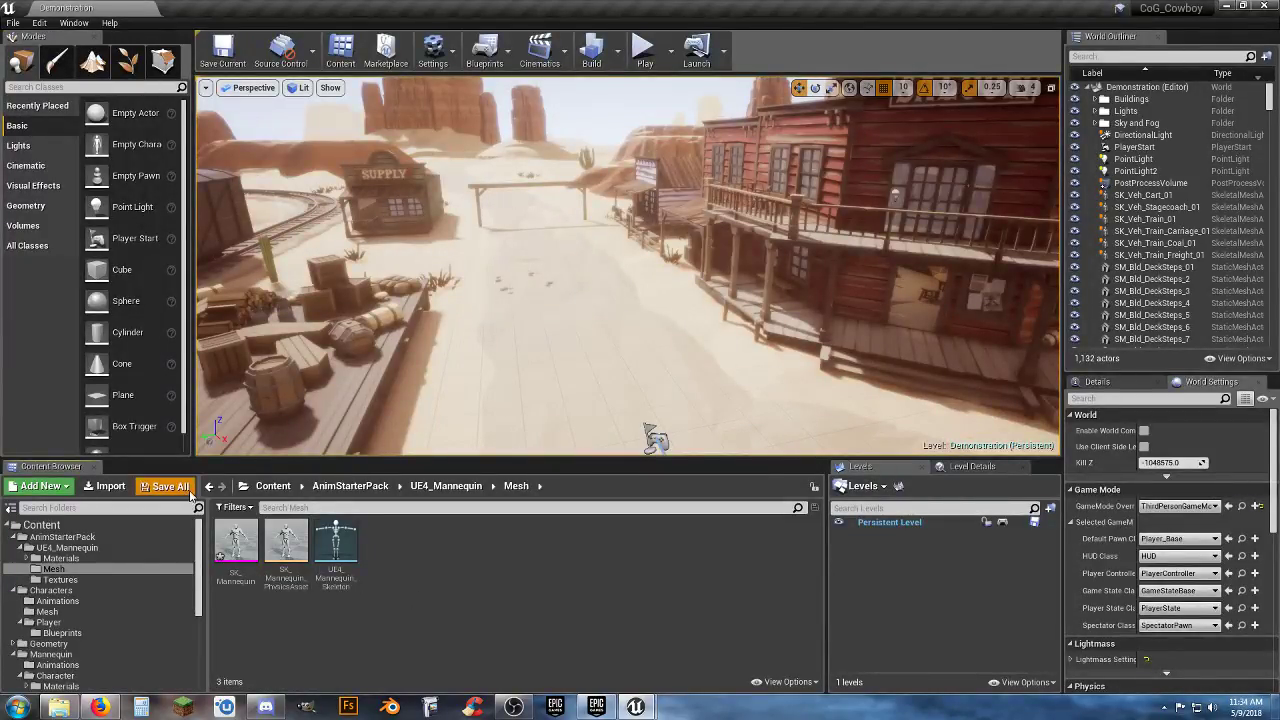
{"action": "left_click", "coordinate": [755, 474]}
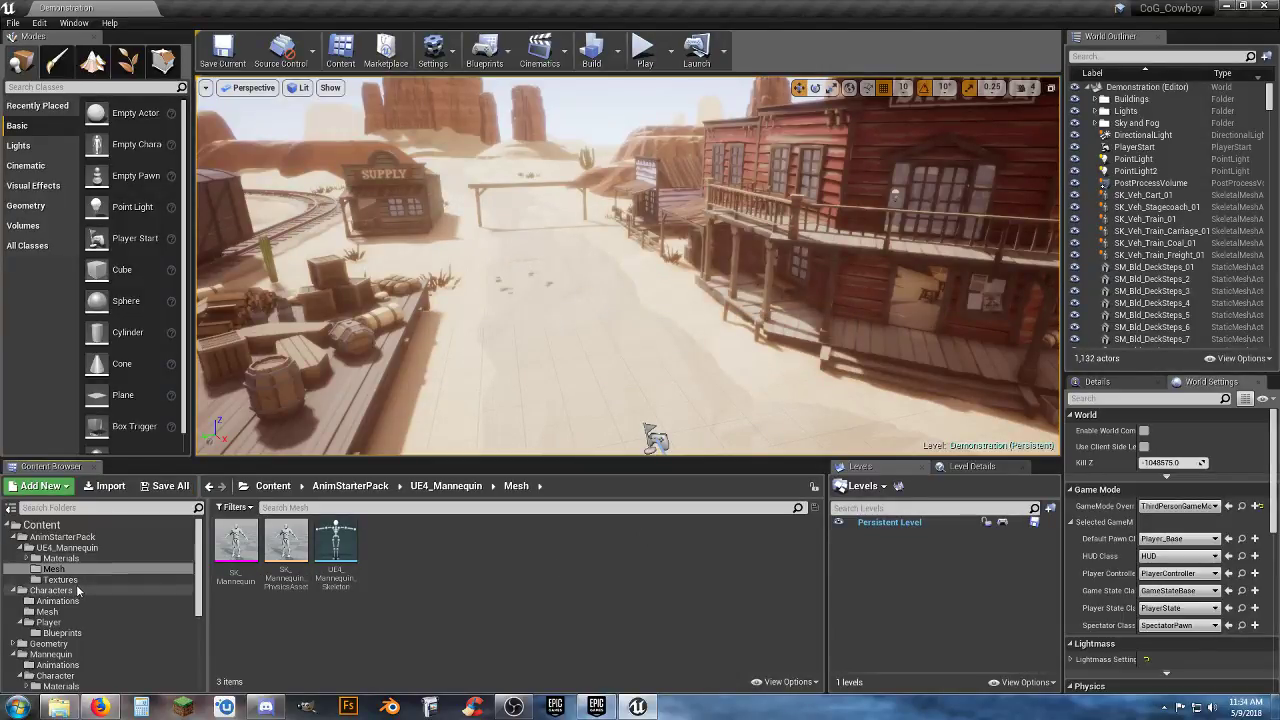
Browse to the AnimStarterPack folder and go through its assets down to UE4ASP_HeroTPP_AnimBlueprint
{"action": "left_click", "coordinate": [88, 541]}
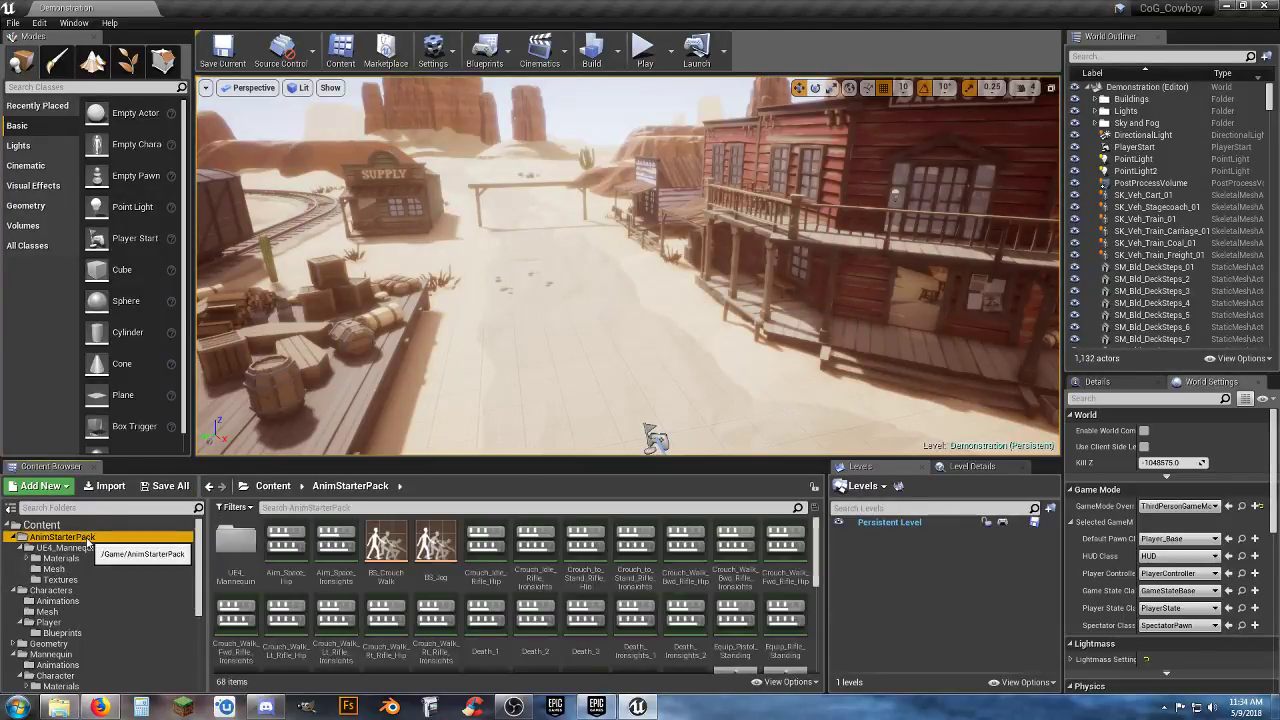
{"action": "scroll", "coordinate": [710, 575], "scroll_direction": "down", "scroll_amount": 3}
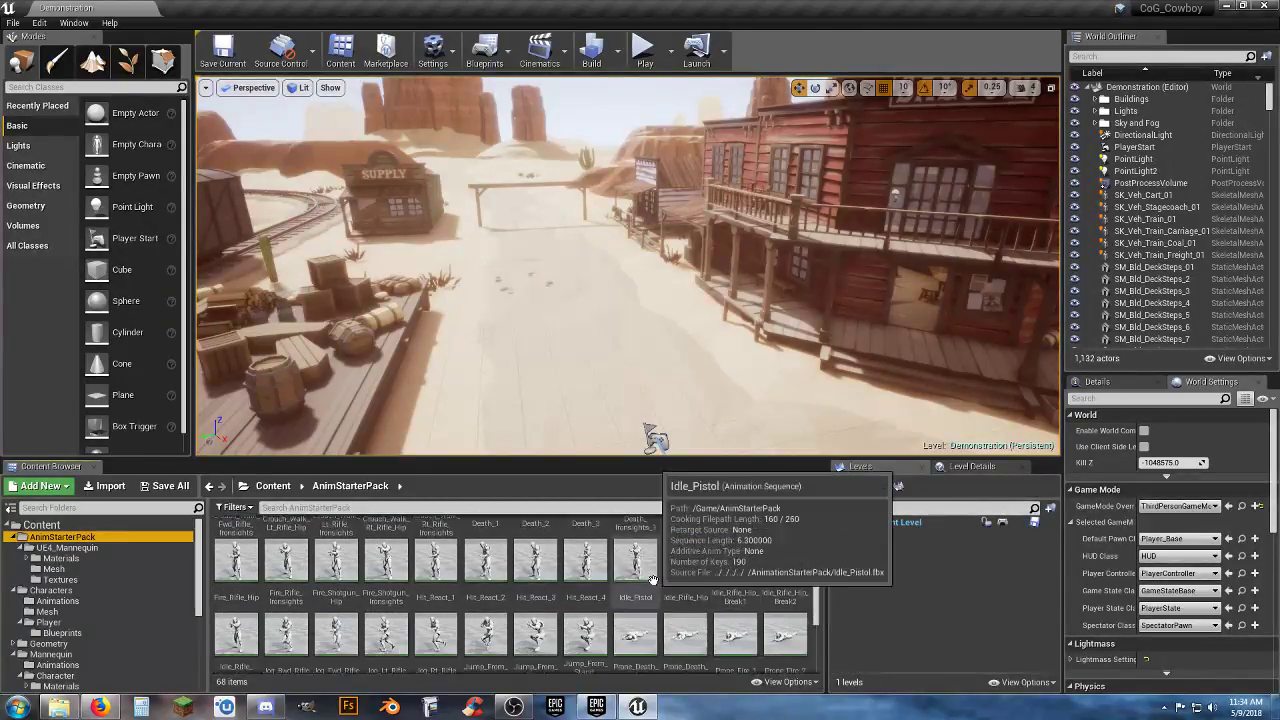
{"action": "scroll", "coordinate": [650, 590], "scroll_direction": "down", "scroll_amount": 5}
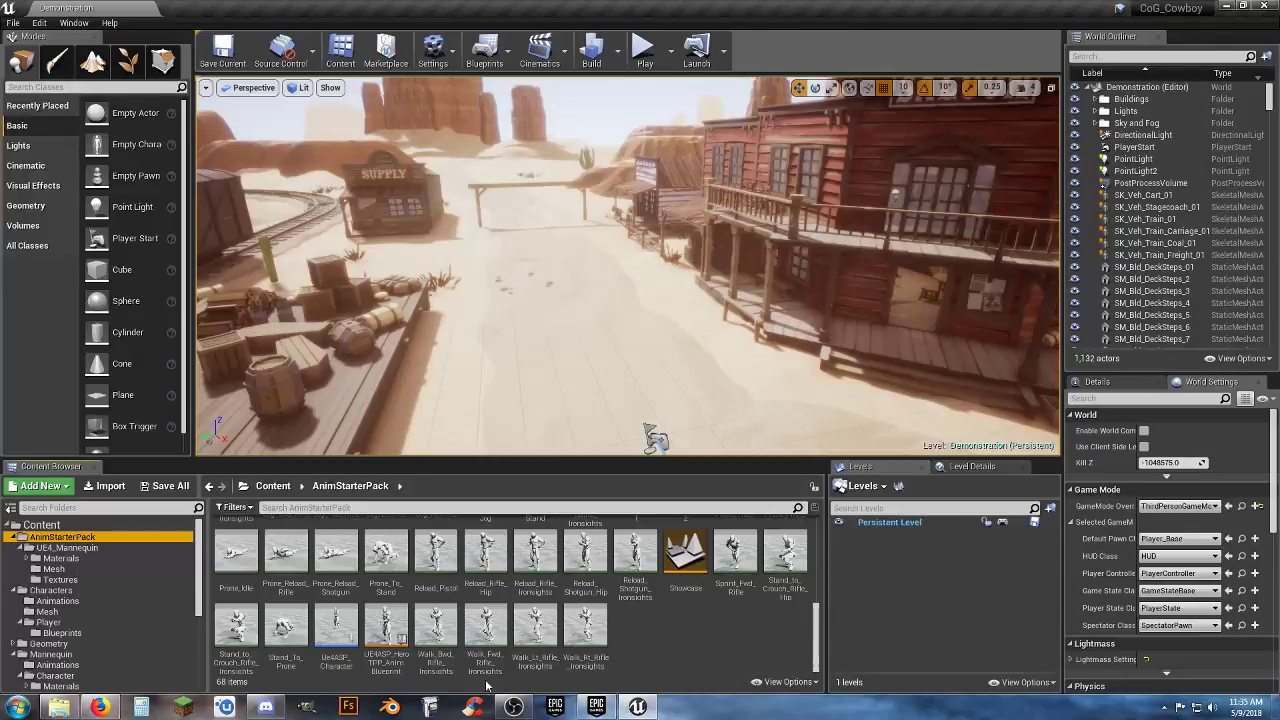
{"action": "right_click", "coordinate": [380, 670]}
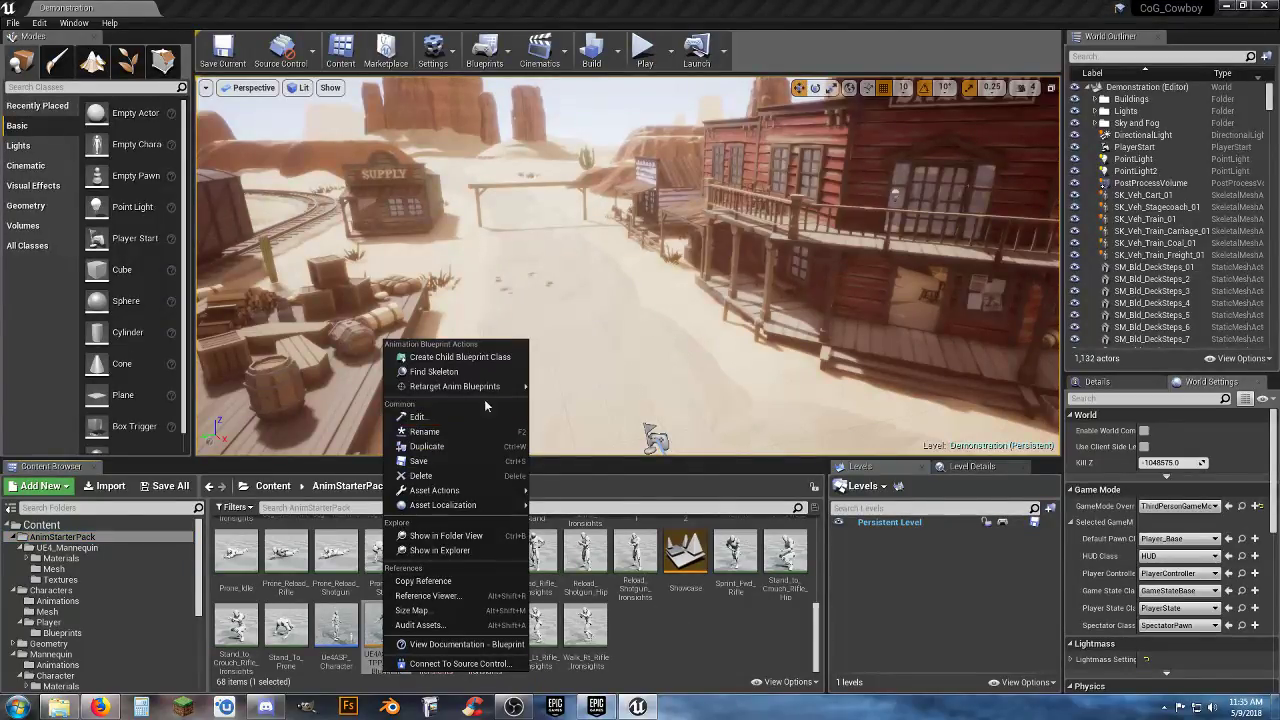
{"action": "mouse_move", "coordinate": [478, 390]}
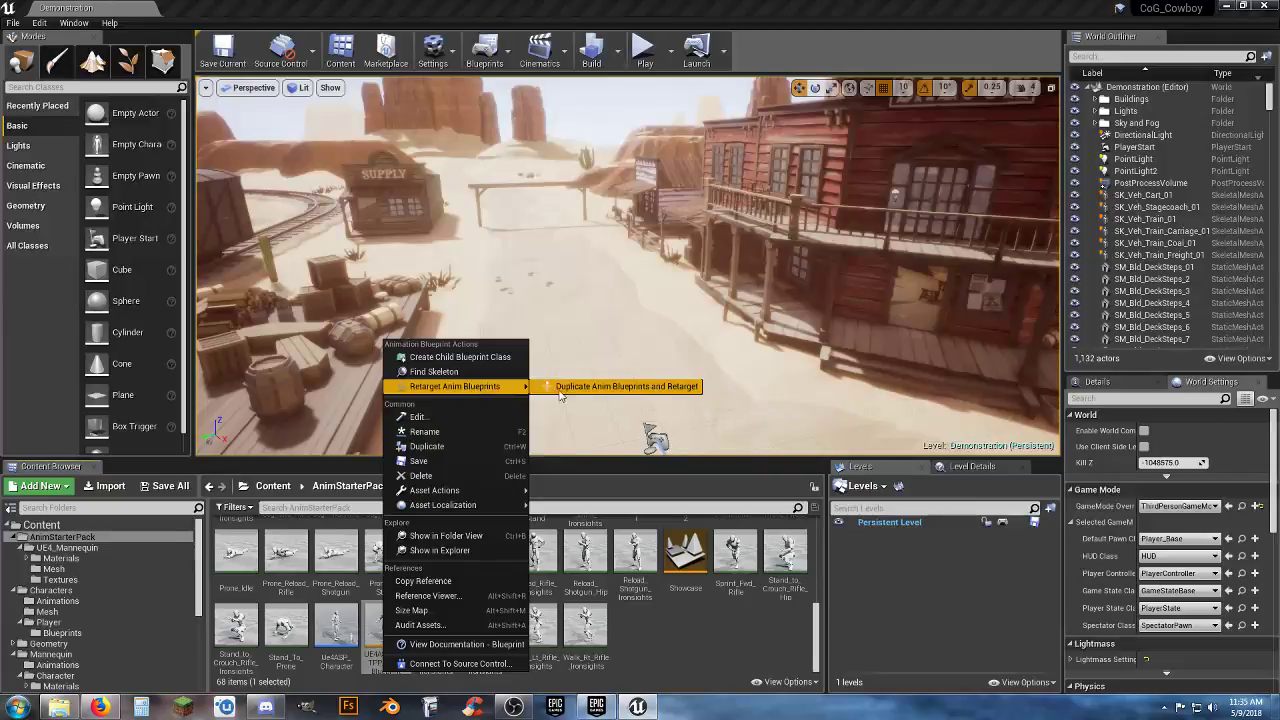
{"action": "left_click", "coordinate": [610, 388]}
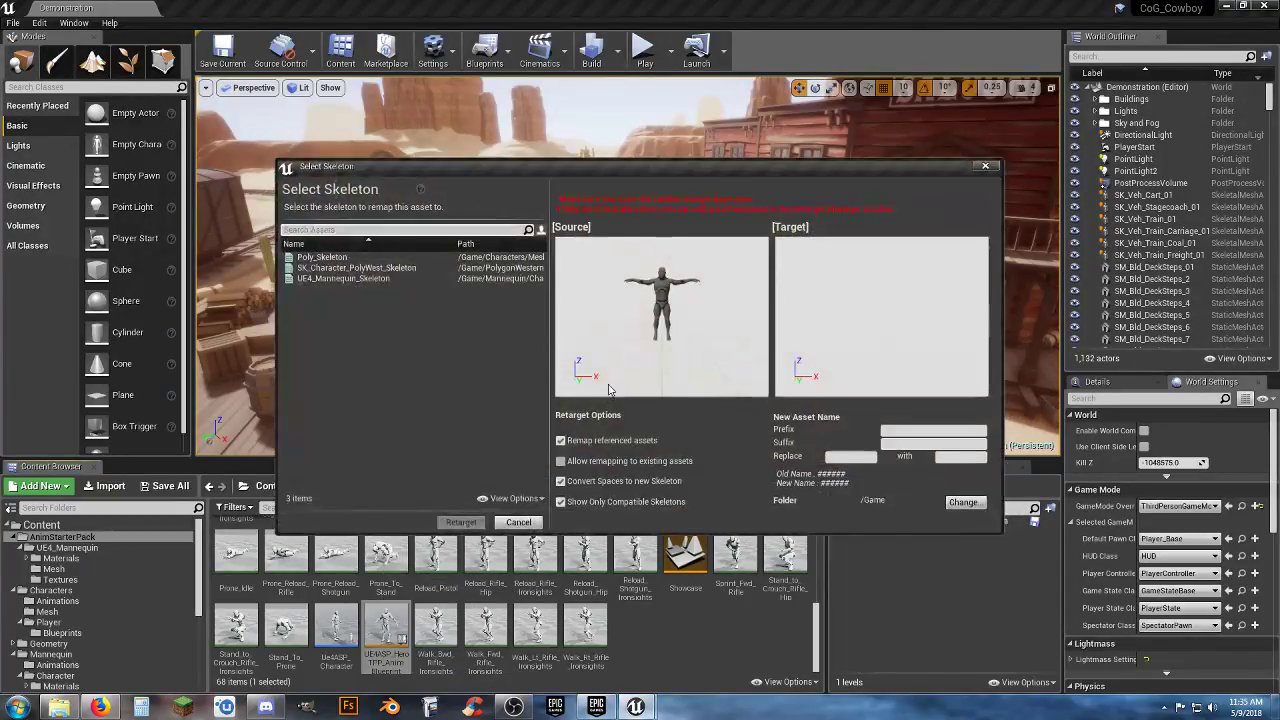
{"action": "left_click", "coordinate": [320, 257]}
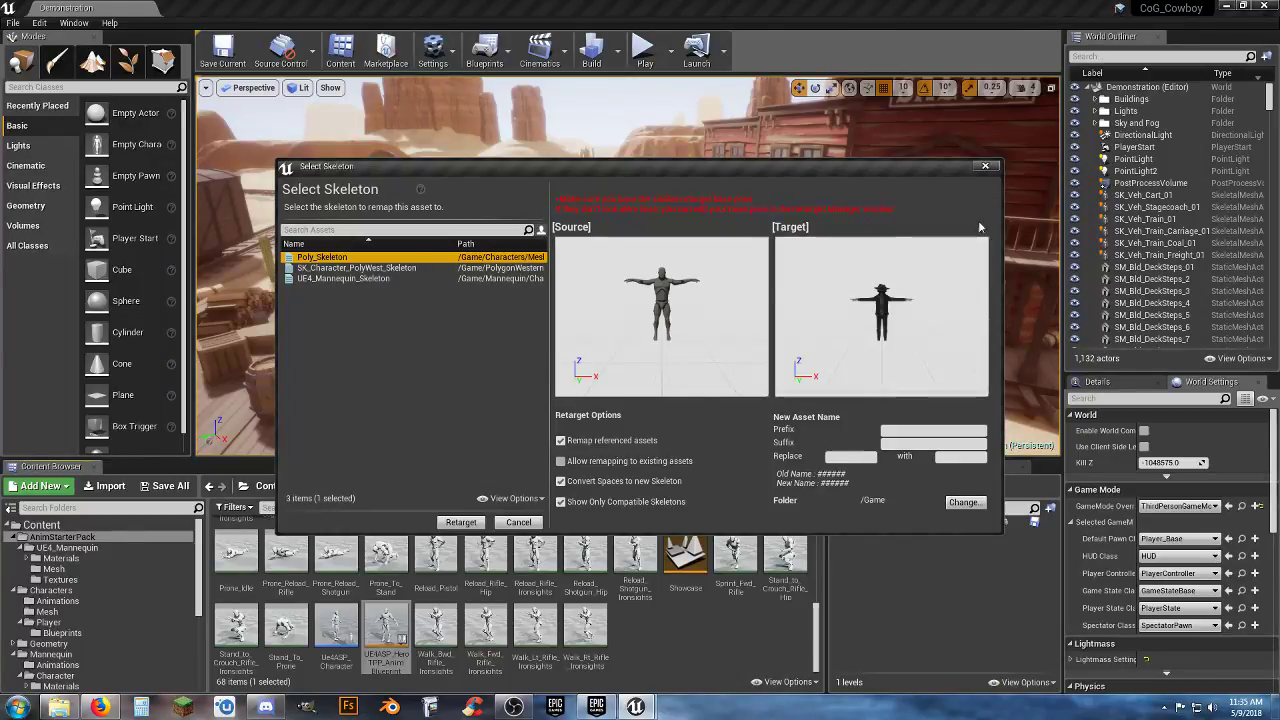
{"action": "left_click", "coordinate": [985, 167]}
{"action": "left_click", "coordinate": [679, 644]}
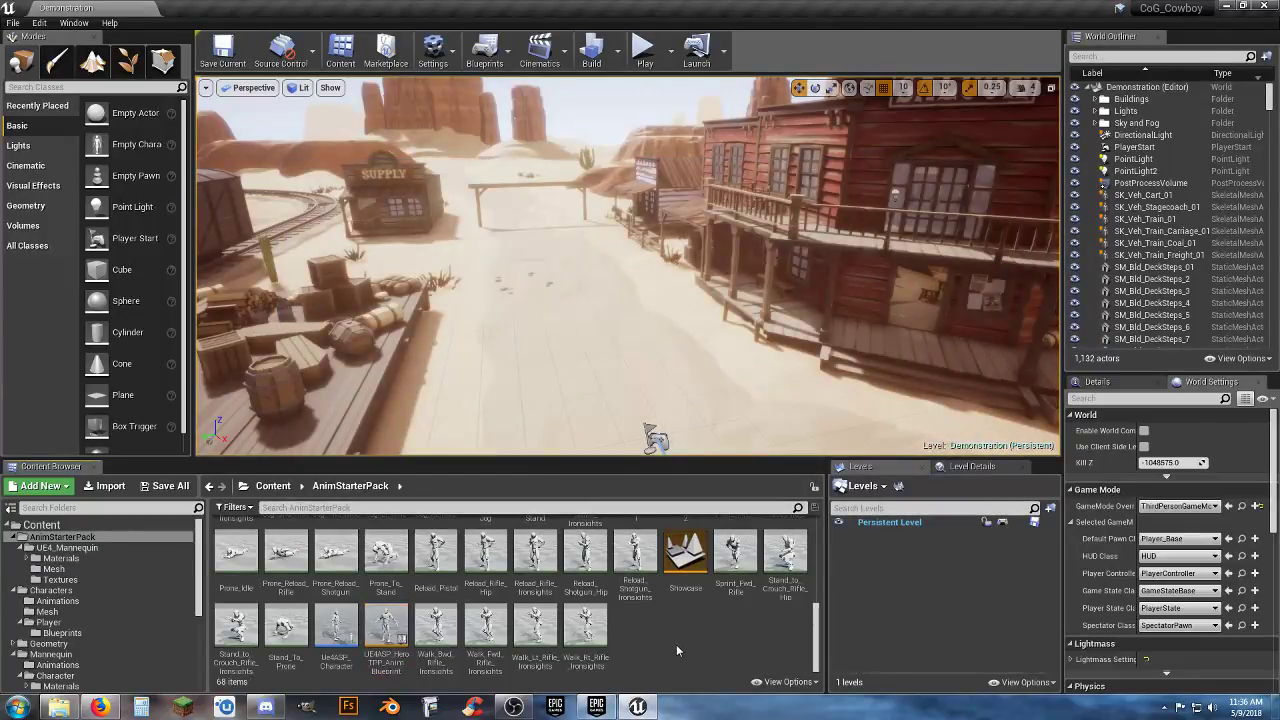
Look through the crouch, death, fire, idle, jog and prone animations in the AnimStarterPack folder
{"action": "scroll", "coordinate": [662, 645], "scroll_direction": "up", "scroll_amount": 2}
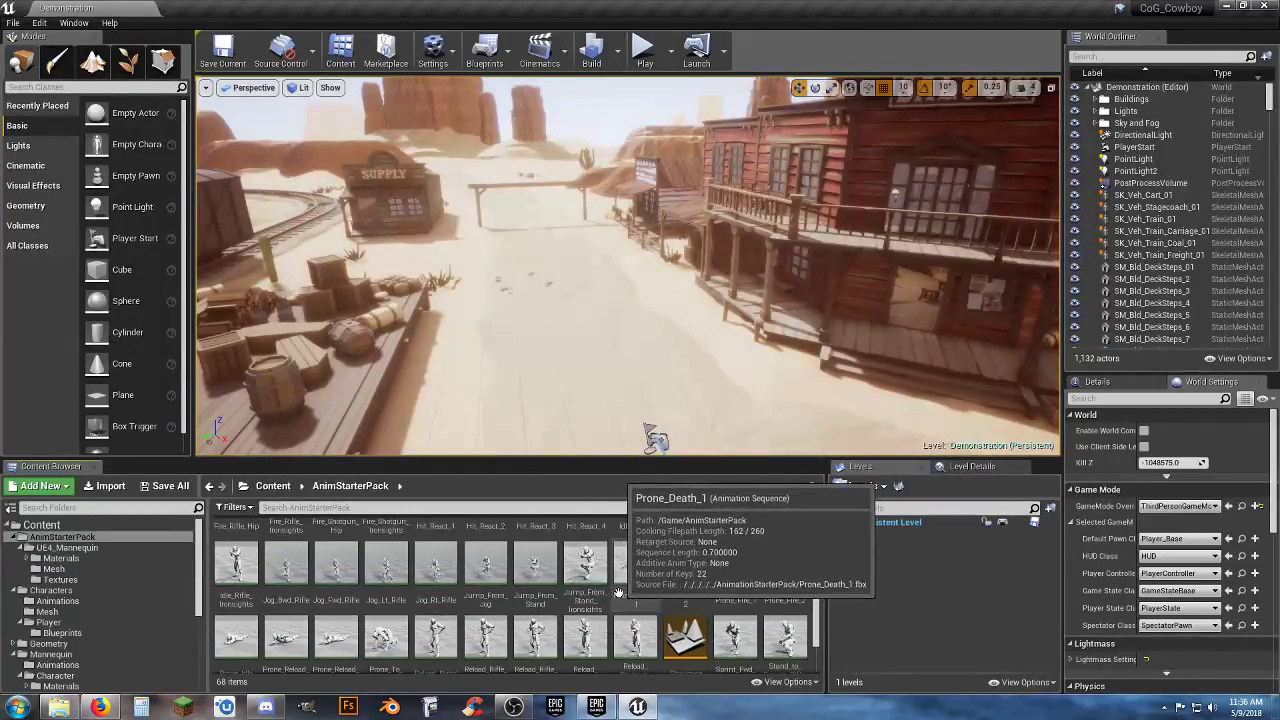
{"action": "scroll", "coordinate": [619, 592], "scroll_direction": "up", "scroll_amount": 2}
{"action": "scroll", "coordinate": [619, 592], "scroll_direction": "up", "scroll_amount": 2}
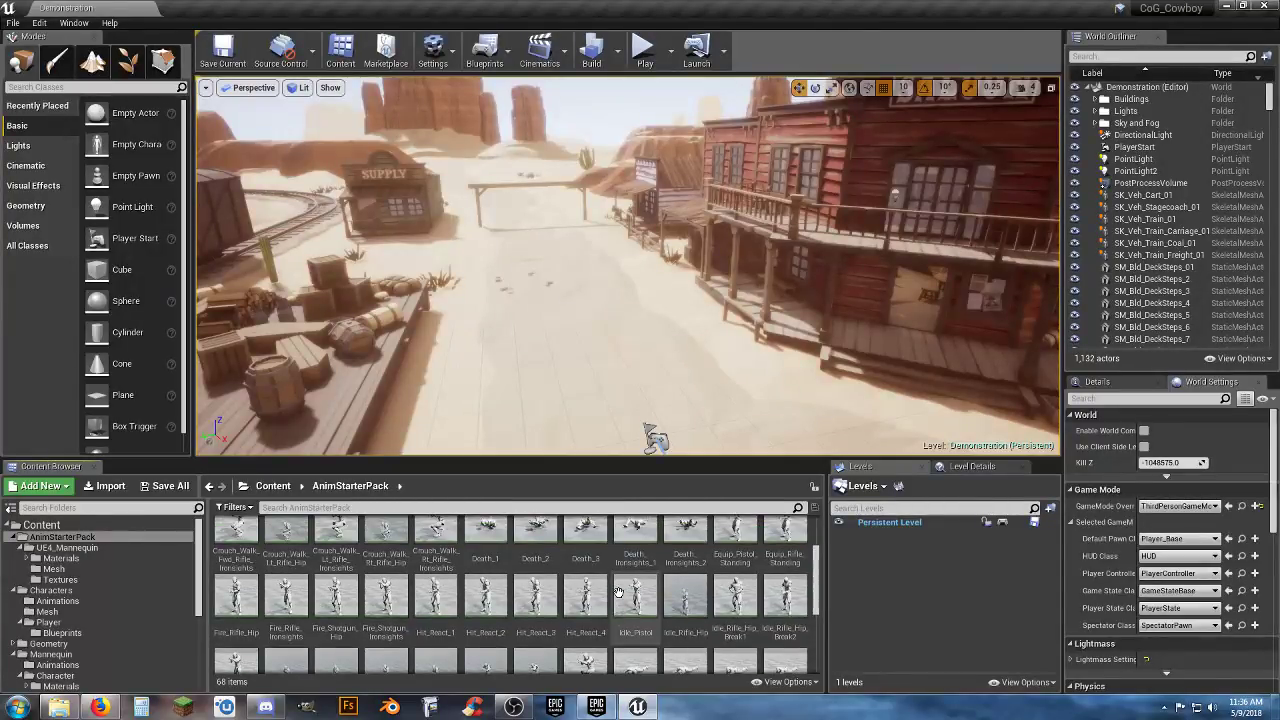
{"action": "scroll", "coordinate": [619, 592], "scroll_direction": "up", "scroll_amount": 2}
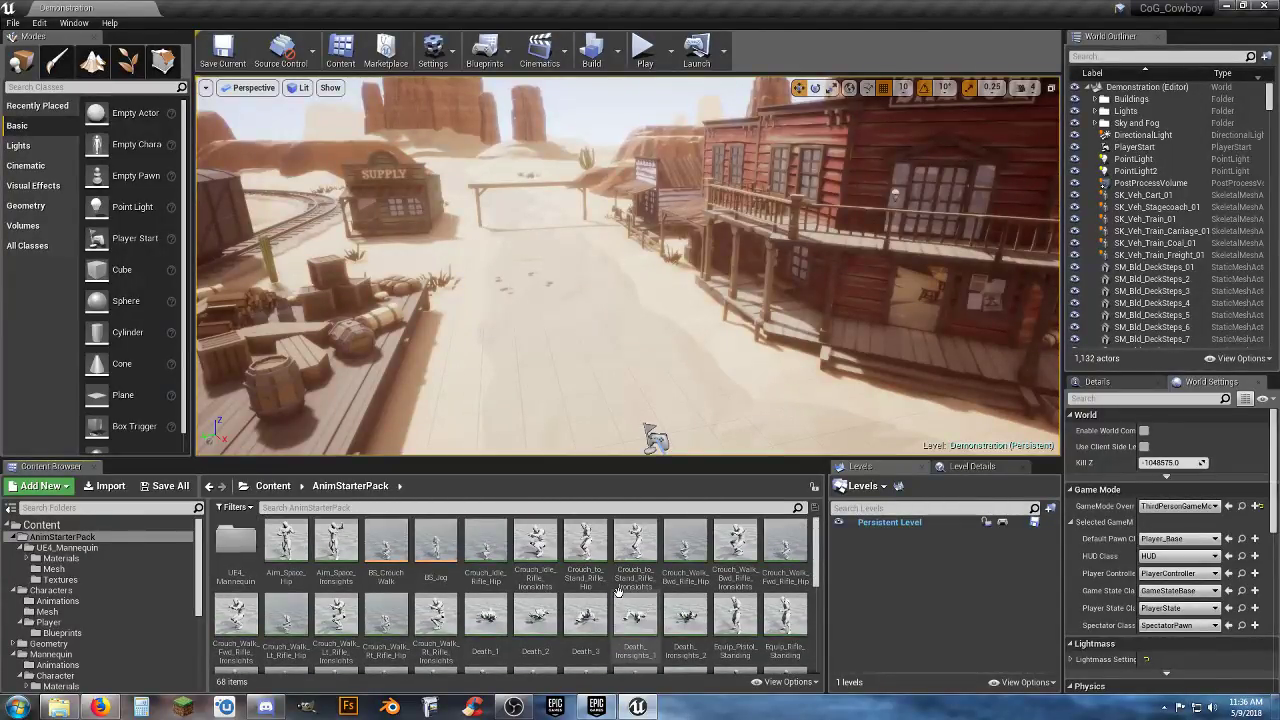
{"action": "scroll", "coordinate": [619, 592], "scroll_direction": "down", "scroll_amount": 6}
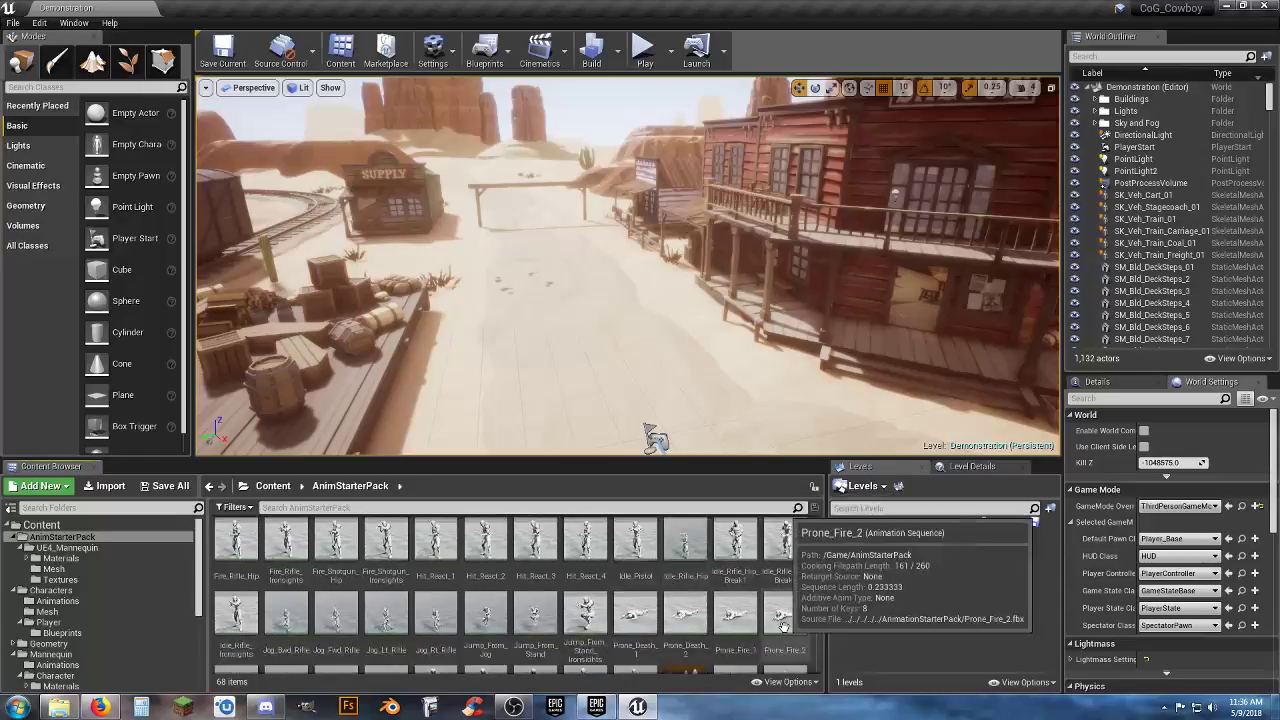
{"action": "scroll", "coordinate": [730, 628], "scroll_direction": "down", "scroll_amount": 2}
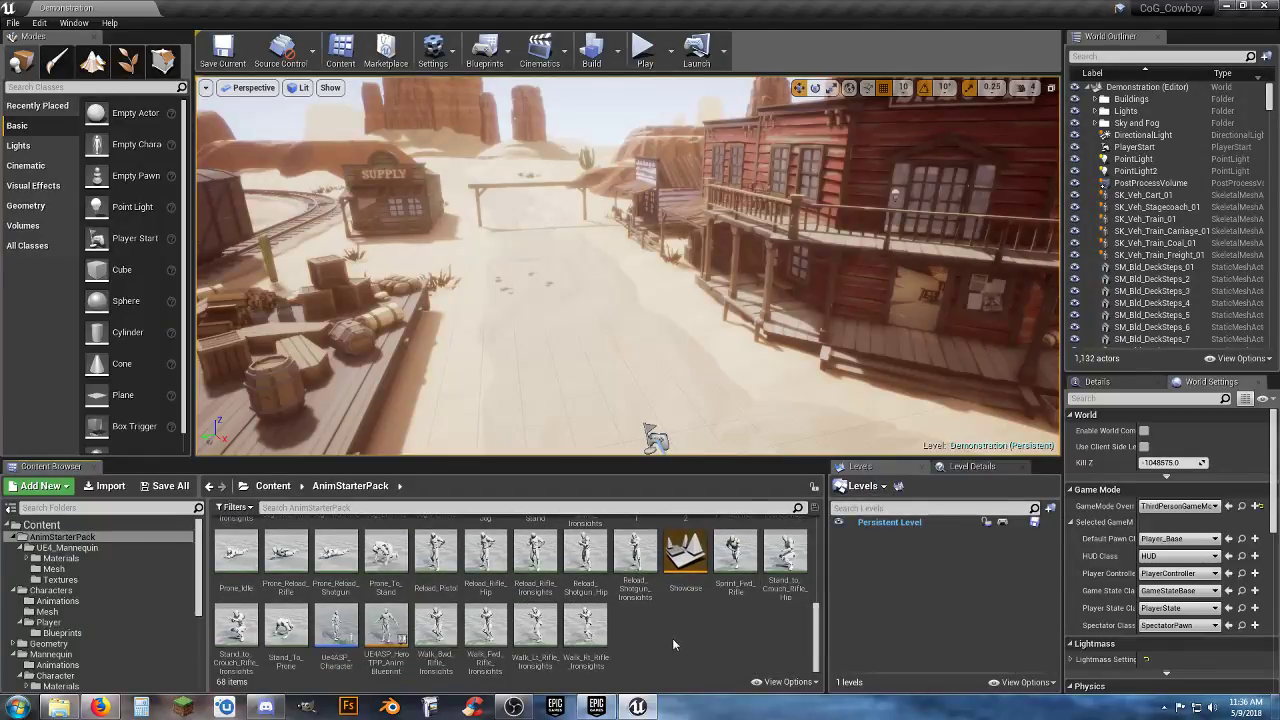
{"action": "scroll", "coordinate": [672, 638], "scroll_direction": "up", "scroll_amount": 5}
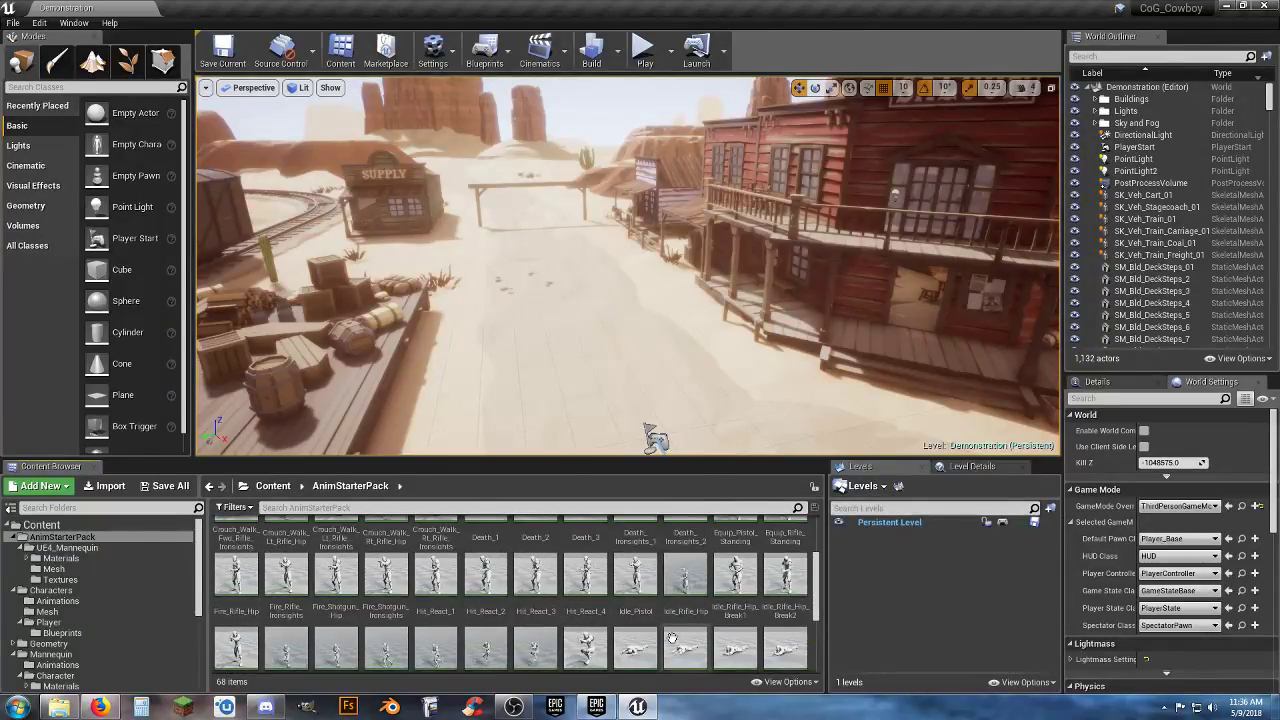
{"action": "scroll", "coordinate": [672, 638], "scroll_direction": "up", "scroll_amount": 2}
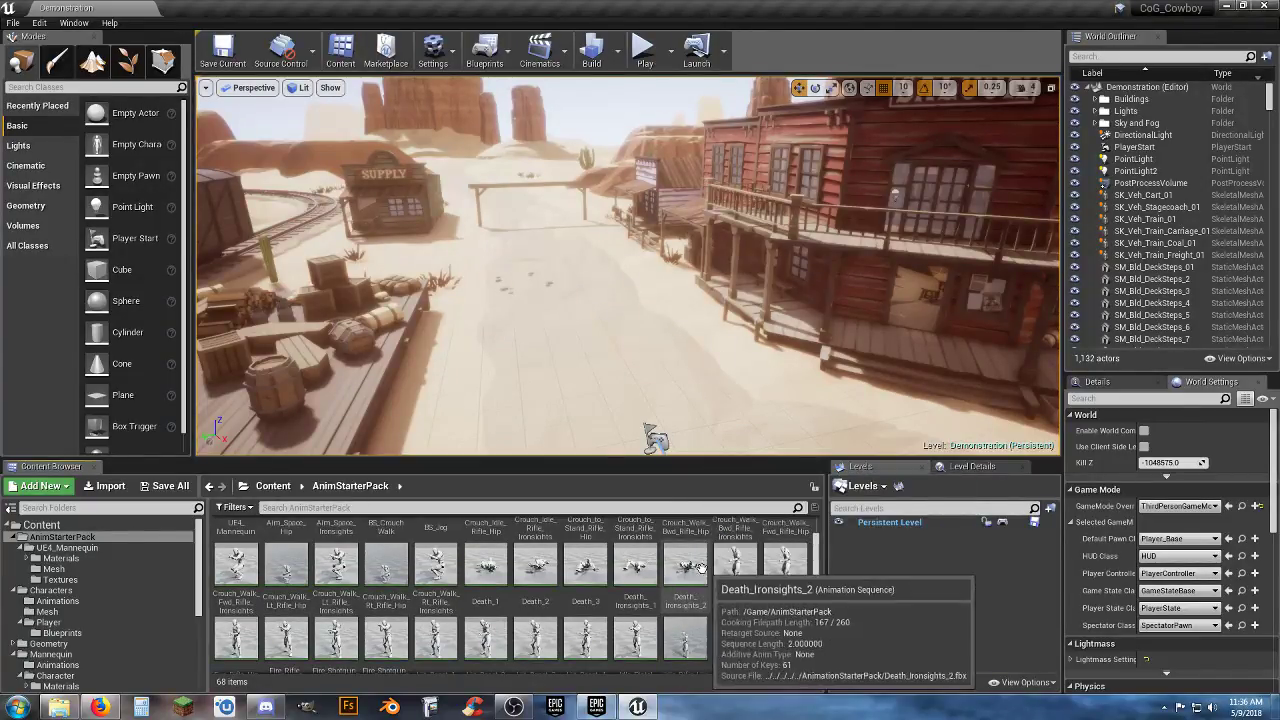
{"action": "scroll", "coordinate": [690, 575], "scroll_direction": "down", "scroll_amount": 2}
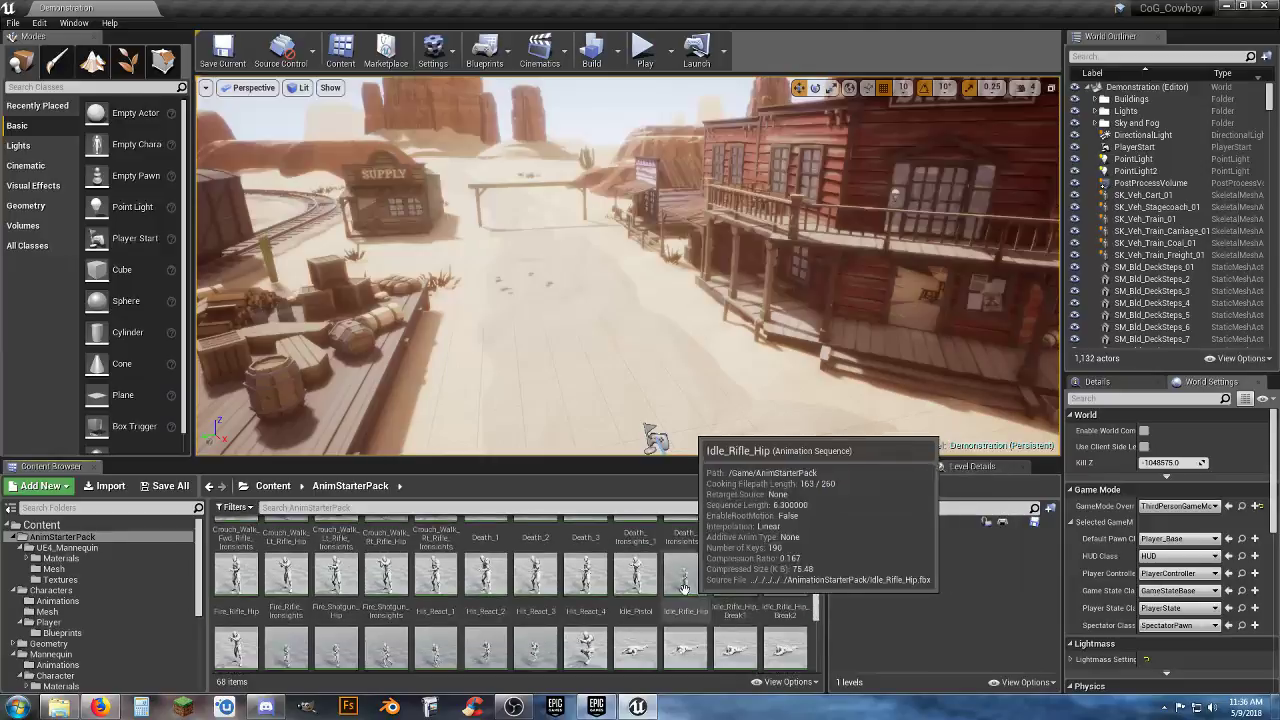
Open the Idle_Pistol animation, preview it on the mannequin from another angle, and dock its editor in the main window
{"action": "double_click", "coordinate": [636, 578]}
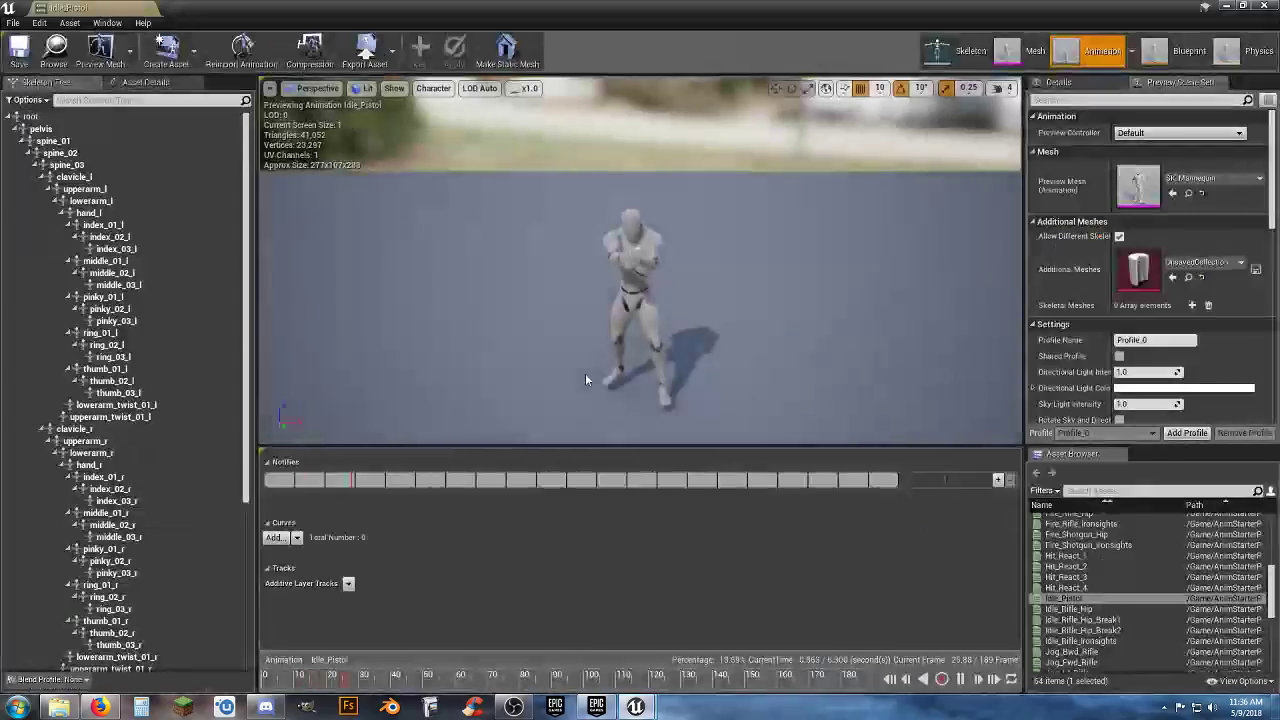
{"action": "right_click_drag", "start_coordinate": [660, 339], "coordinate": [664, 368]}
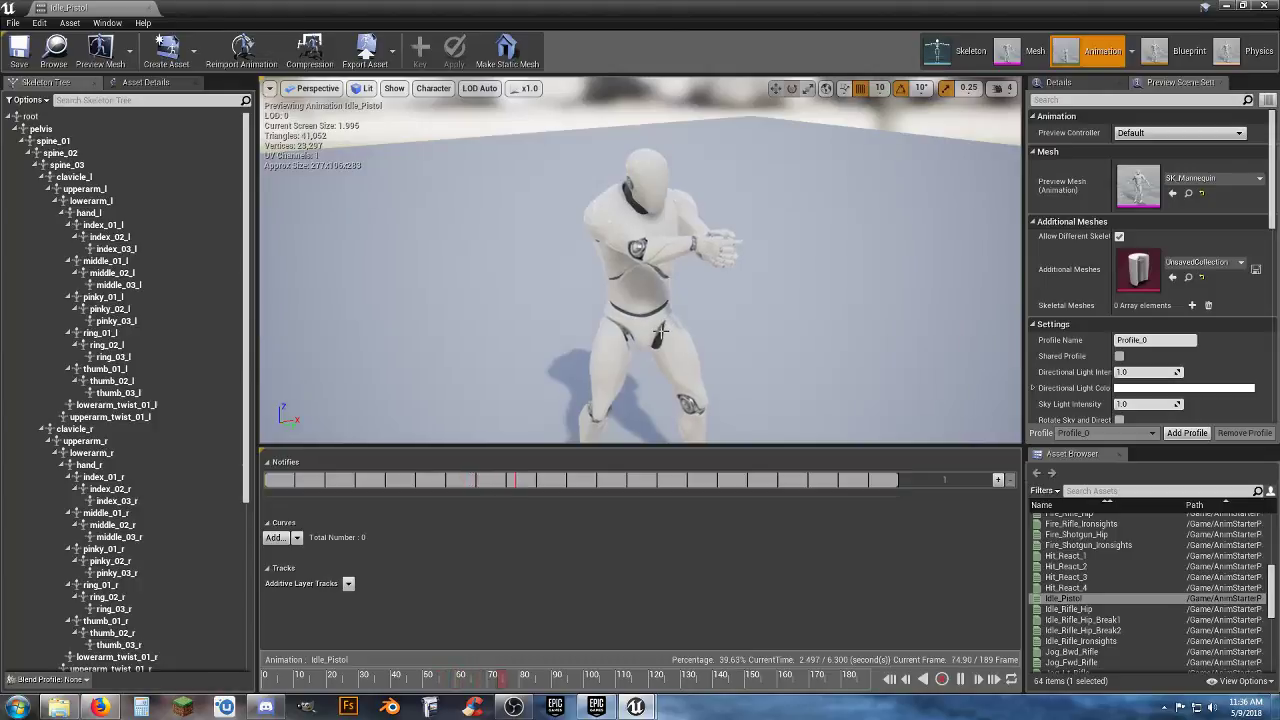
{"action": "left_click_drag", "start_coordinate": [115, 9], "coordinate": [275, 12]}
Return to the Demonstration level and open UE4ASP_HeroTPP_AnimBlueprint from the AnimStarterPack folder
{"action": "left_click", "coordinate": [116, 8]}
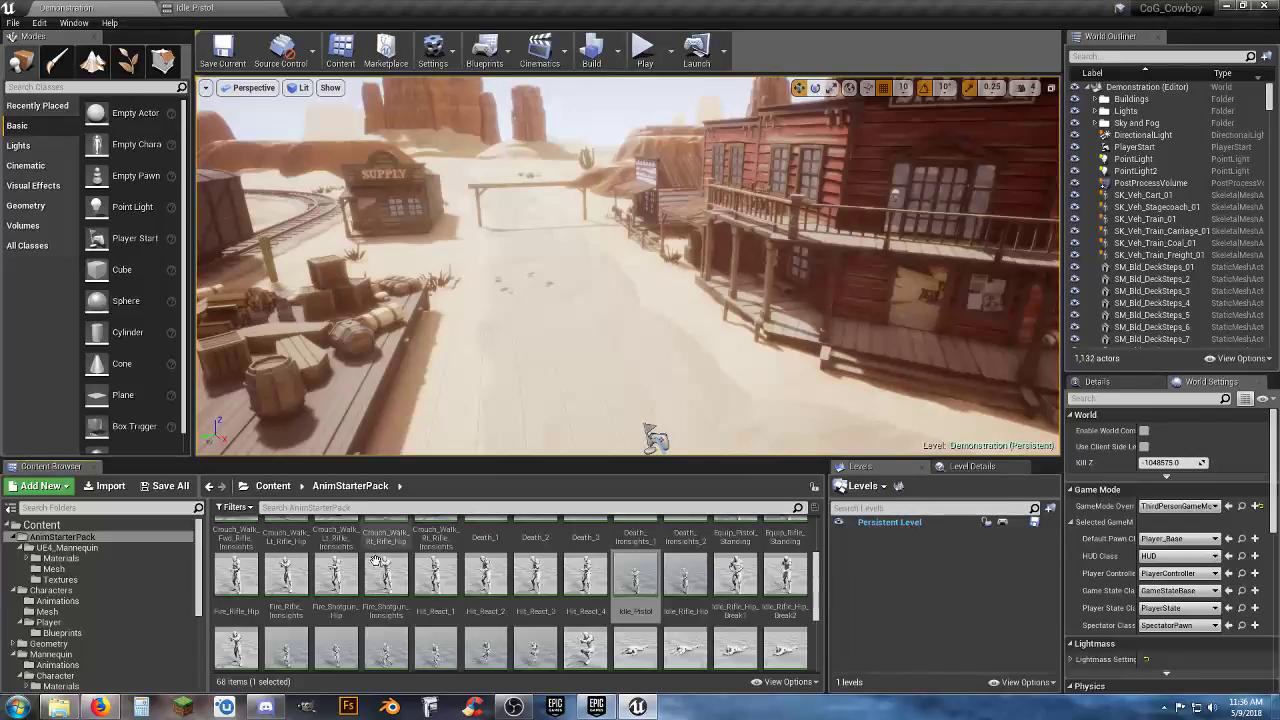
{"action": "scroll", "coordinate": [365, 600], "scroll_direction": "up", "scroll_amount": 3}
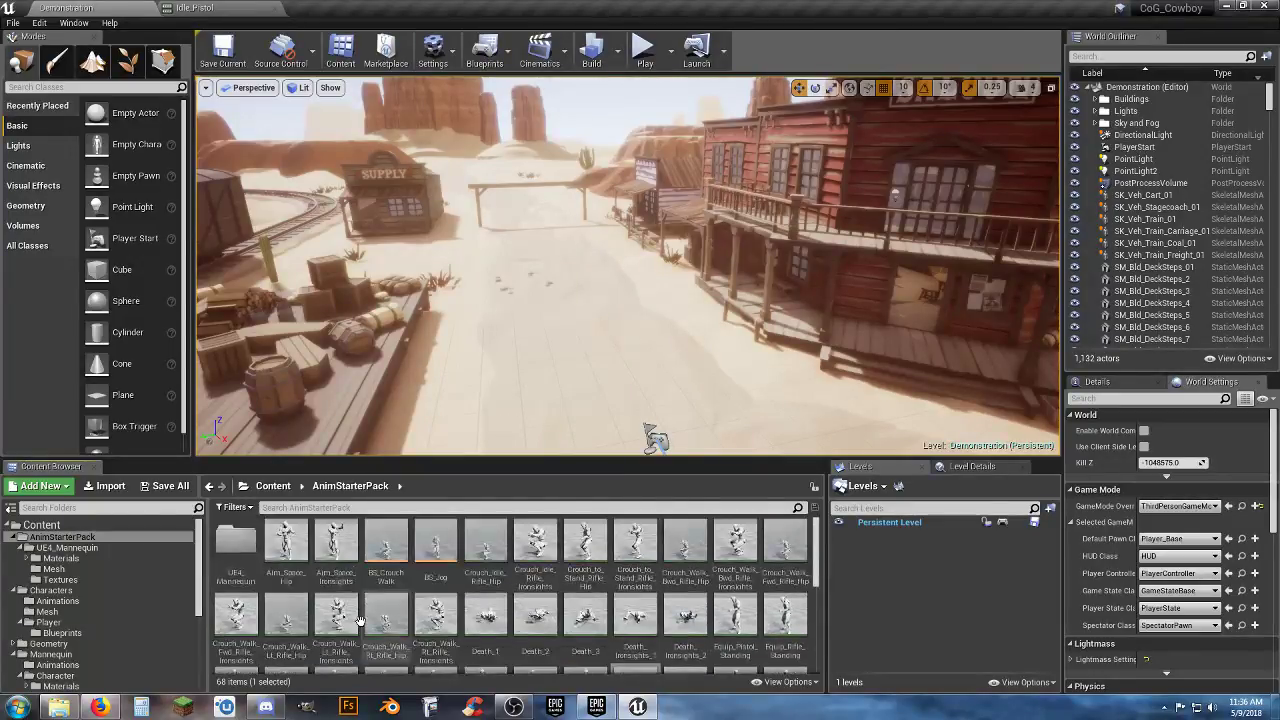
{"action": "scroll", "coordinate": [360, 621], "scroll_direction": "down", "scroll_amount": 10}
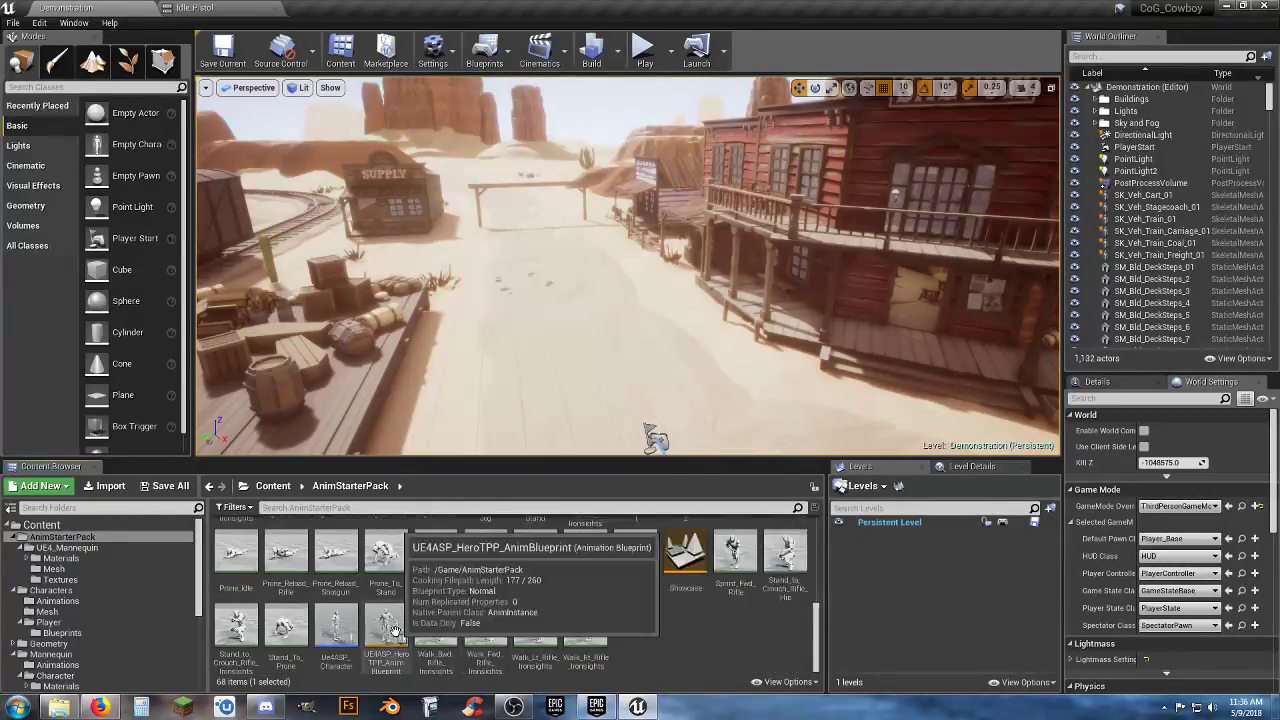
{"action": "double_click", "coordinate": [390, 630]}
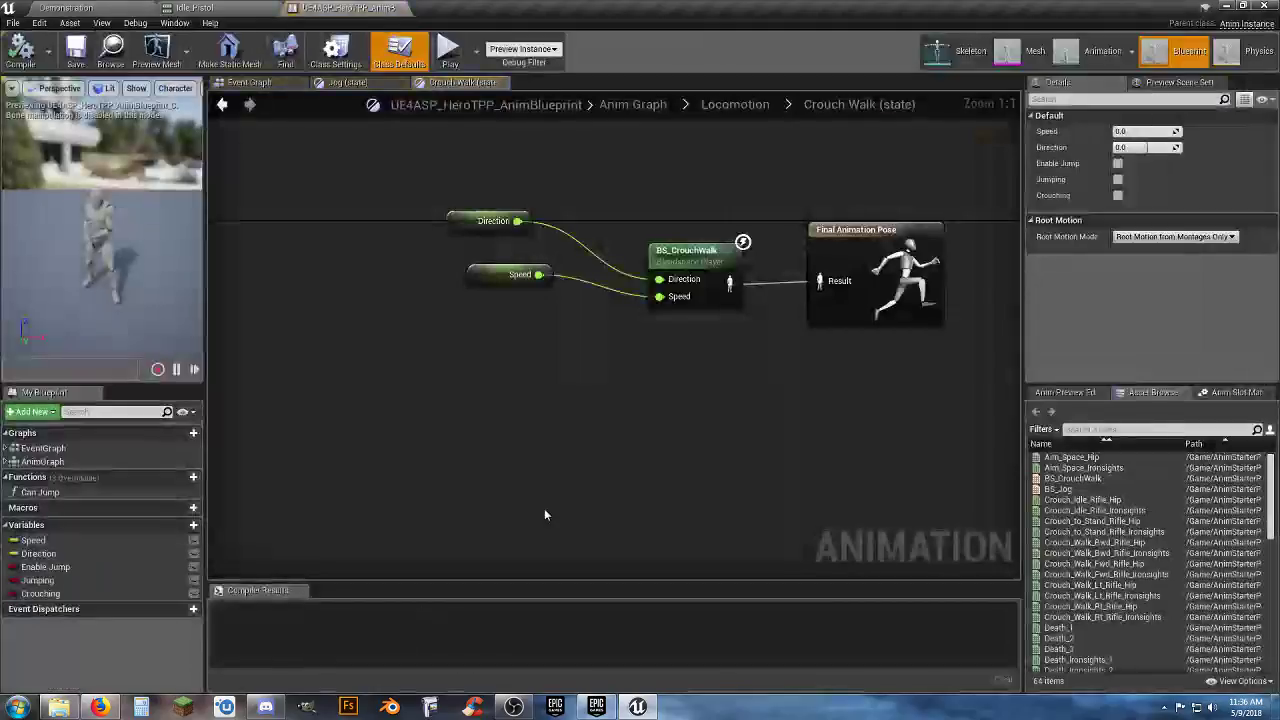
Examine the Jump logic nodes in the animation blueprint's Event Graph, including the Cast To Ue4ASP_Character node, and close the blueprint
{"action": "left_click", "coordinate": [252, 83]}
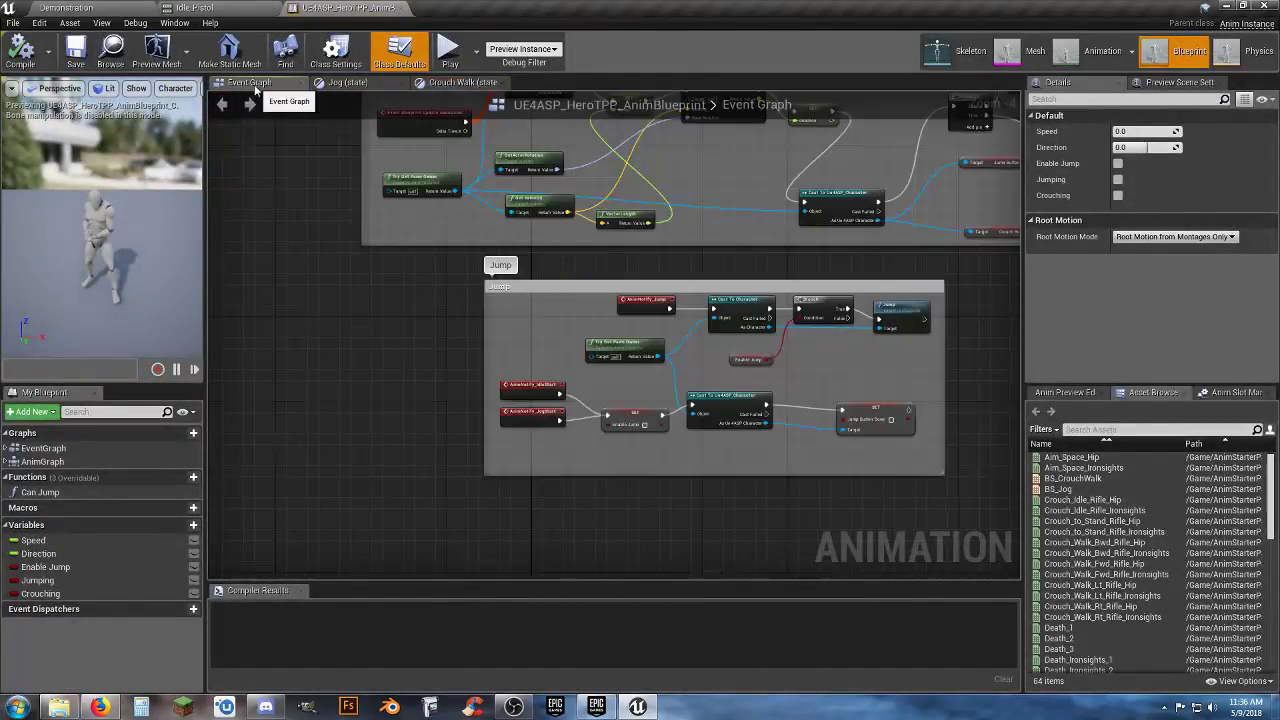
{"action": "scroll", "coordinate": [755, 430], "scroll_direction": "up", "scroll_amount": 4}
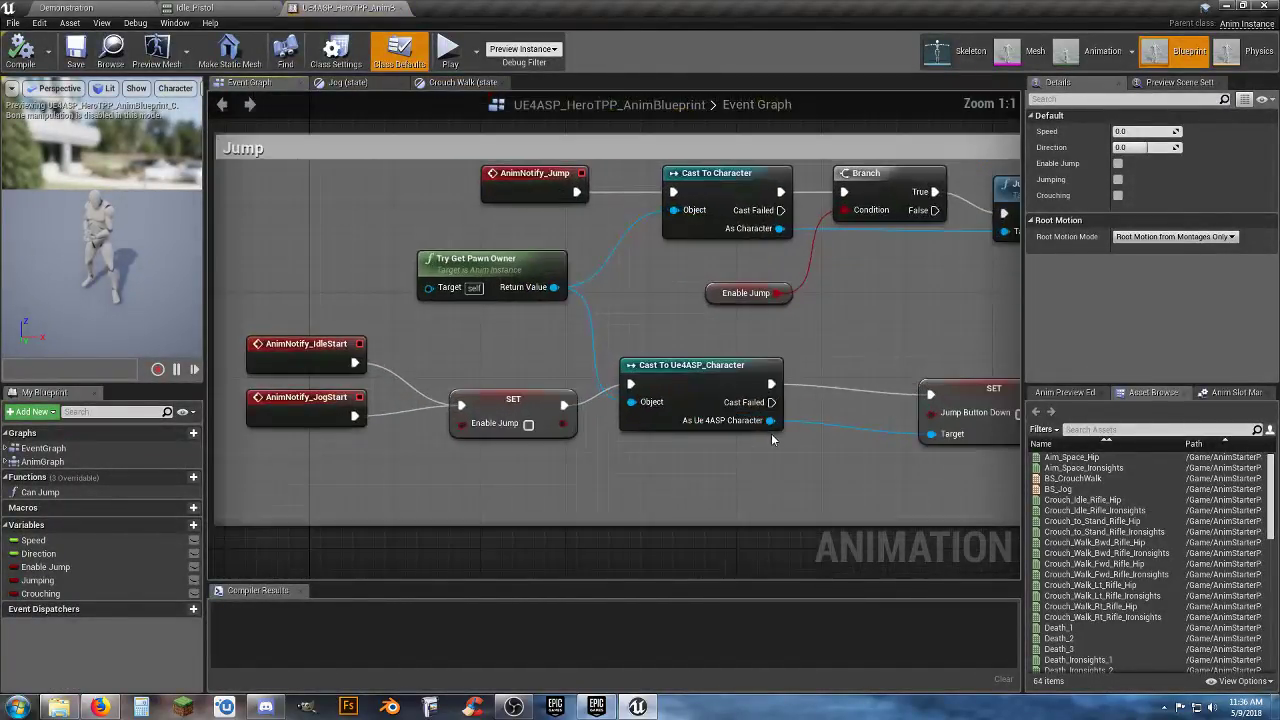
{"action": "left_click", "coordinate": [711, 389]}
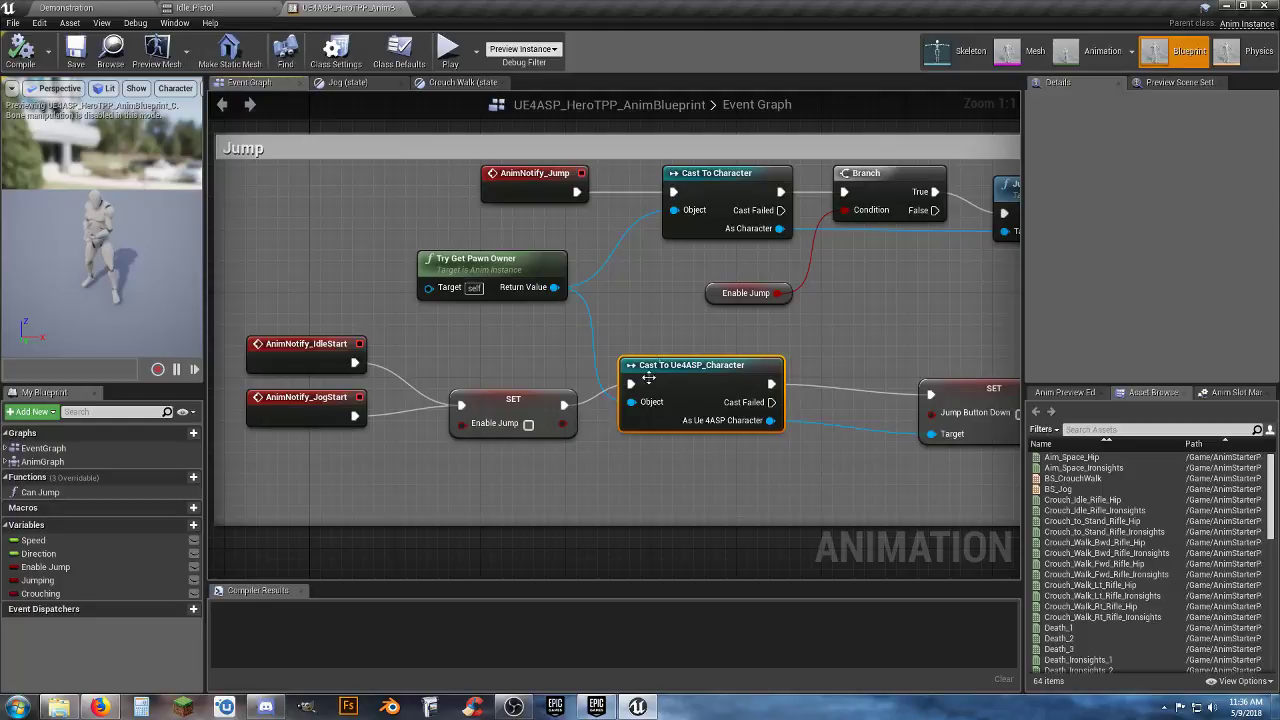
{"action": "right_click_drag", "start_coordinate": [797, 481], "coordinate": [658, 465]}
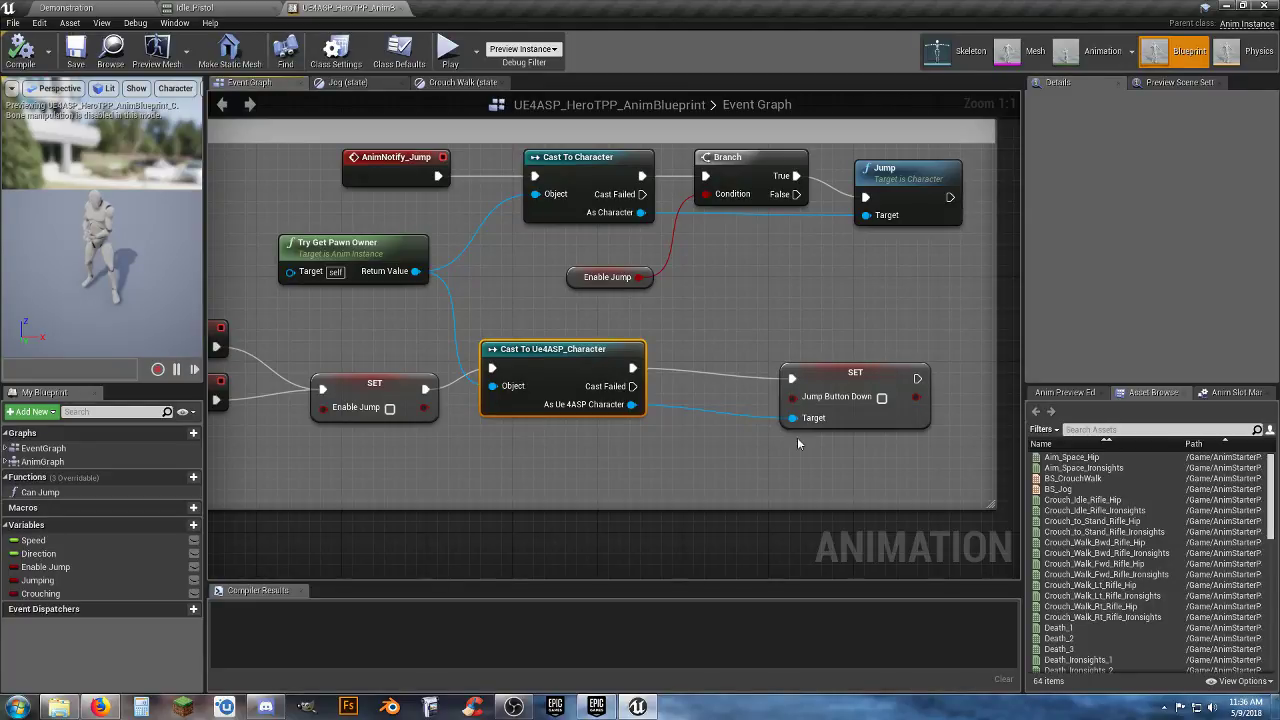
{"action": "left_click_drag", "start_coordinate": [893, 454], "coordinate": [786, 345]}
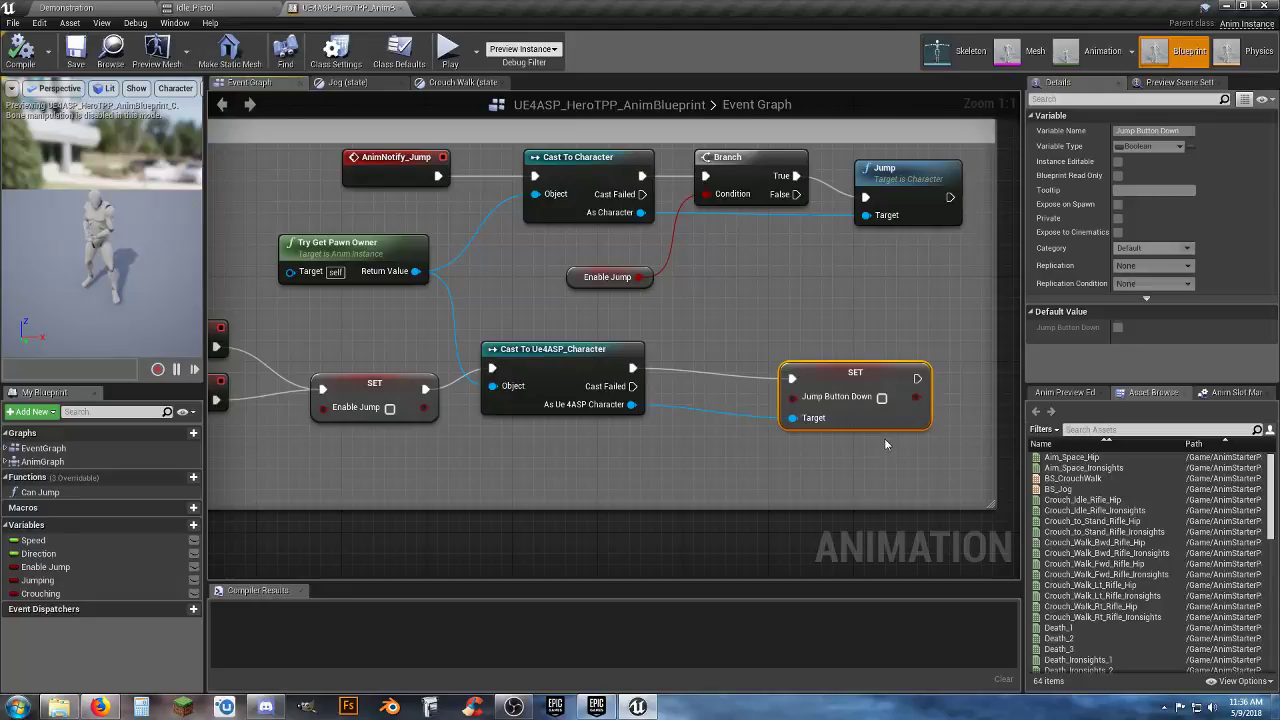
{"action": "right_click_drag", "start_coordinate": [694, 440], "coordinate": [820, 457]}
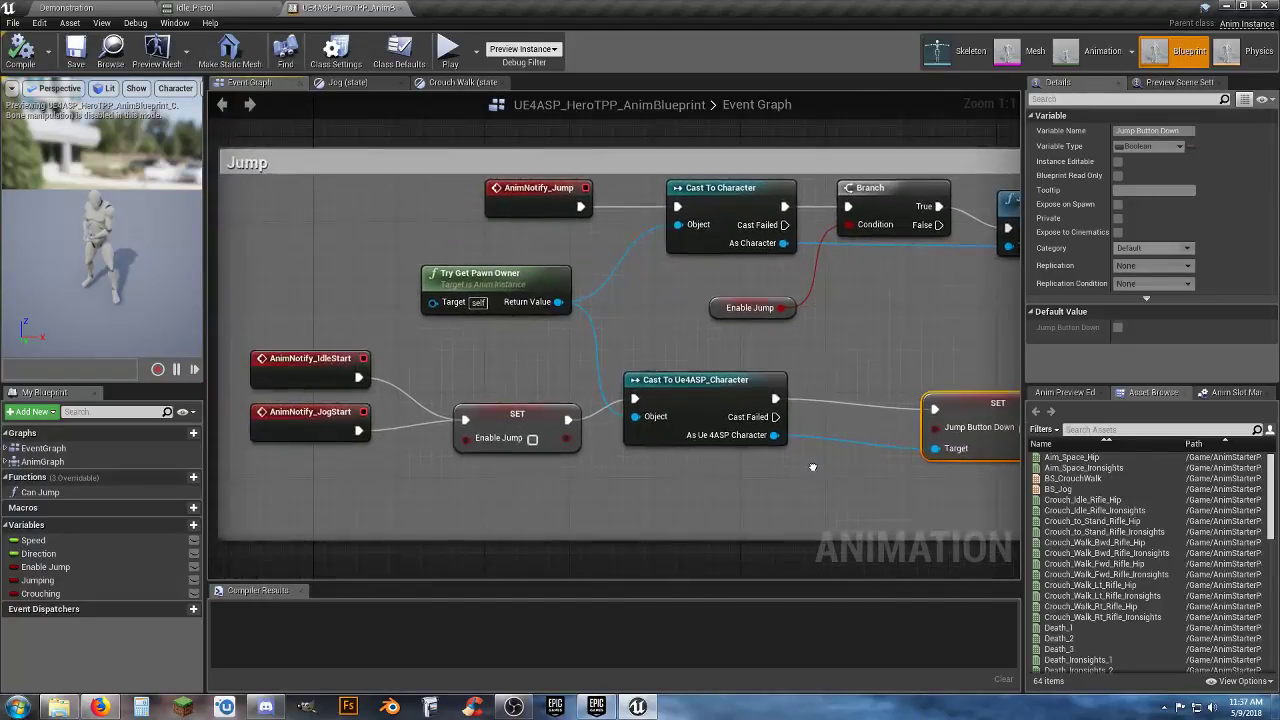
{"action": "right_click_drag", "start_coordinate": [843, 341], "coordinate": [661, 357]}
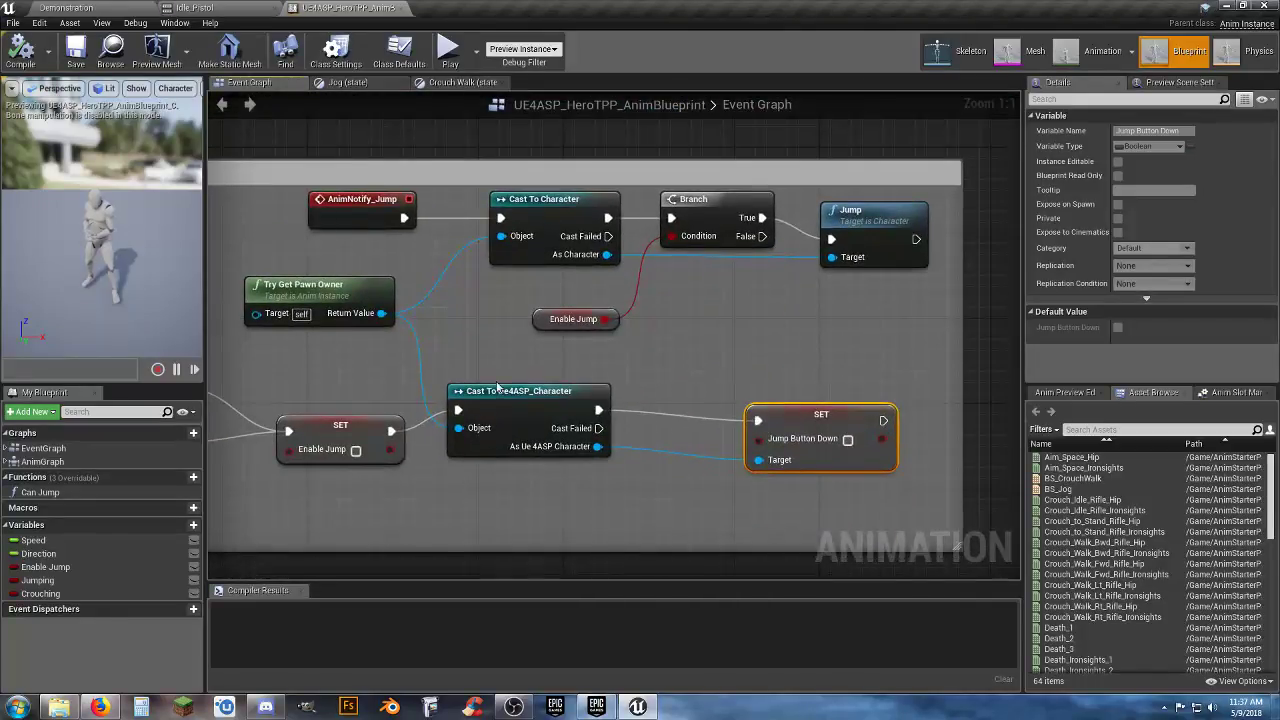
{"action": "left_click", "coordinate": [401, 9]}
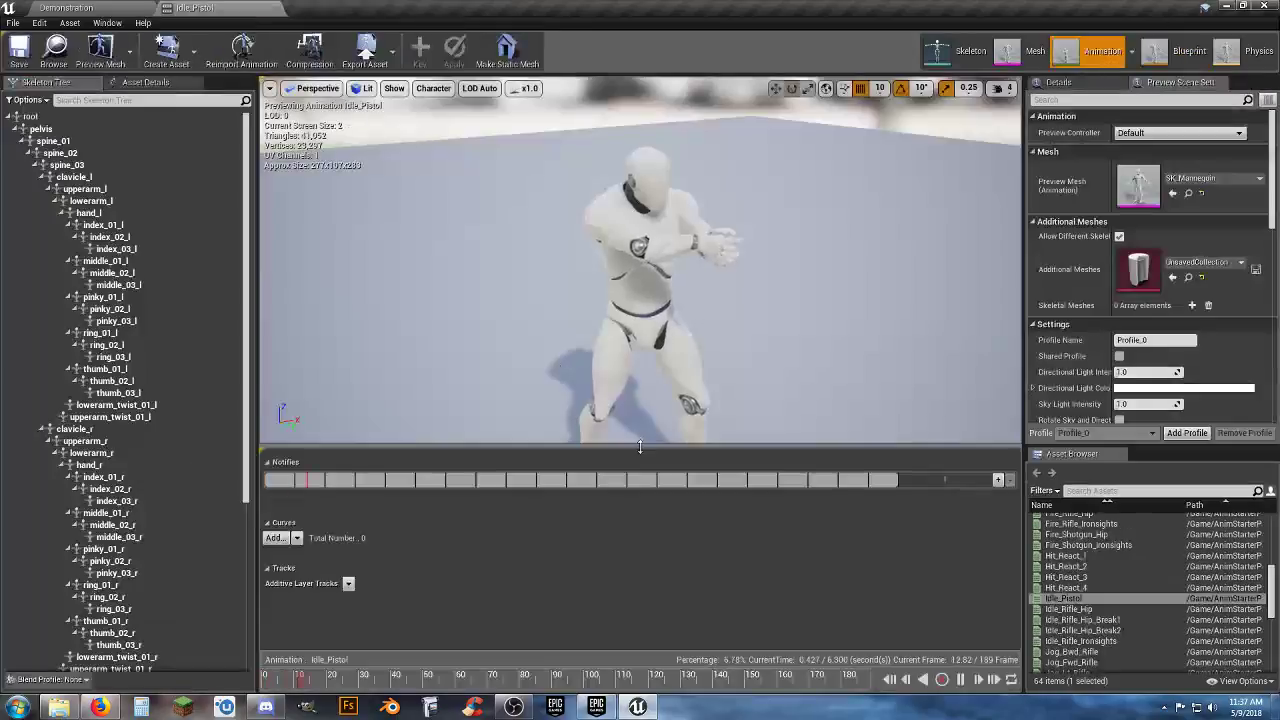
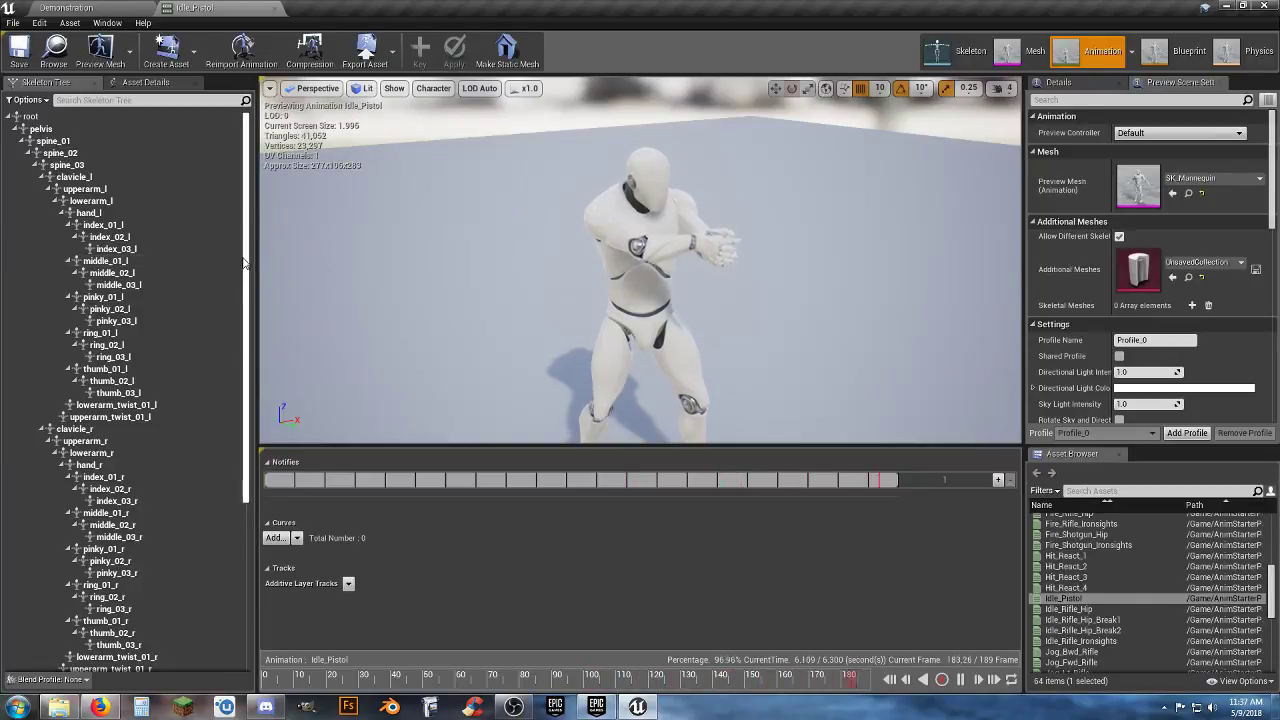
Add a socket named PeaceMaker to the hand_r bone in the mannequin's skeleton tree
{"action": "left_click_drag", "start_coordinate": [246, 262], "coordinate": [247, 306]}
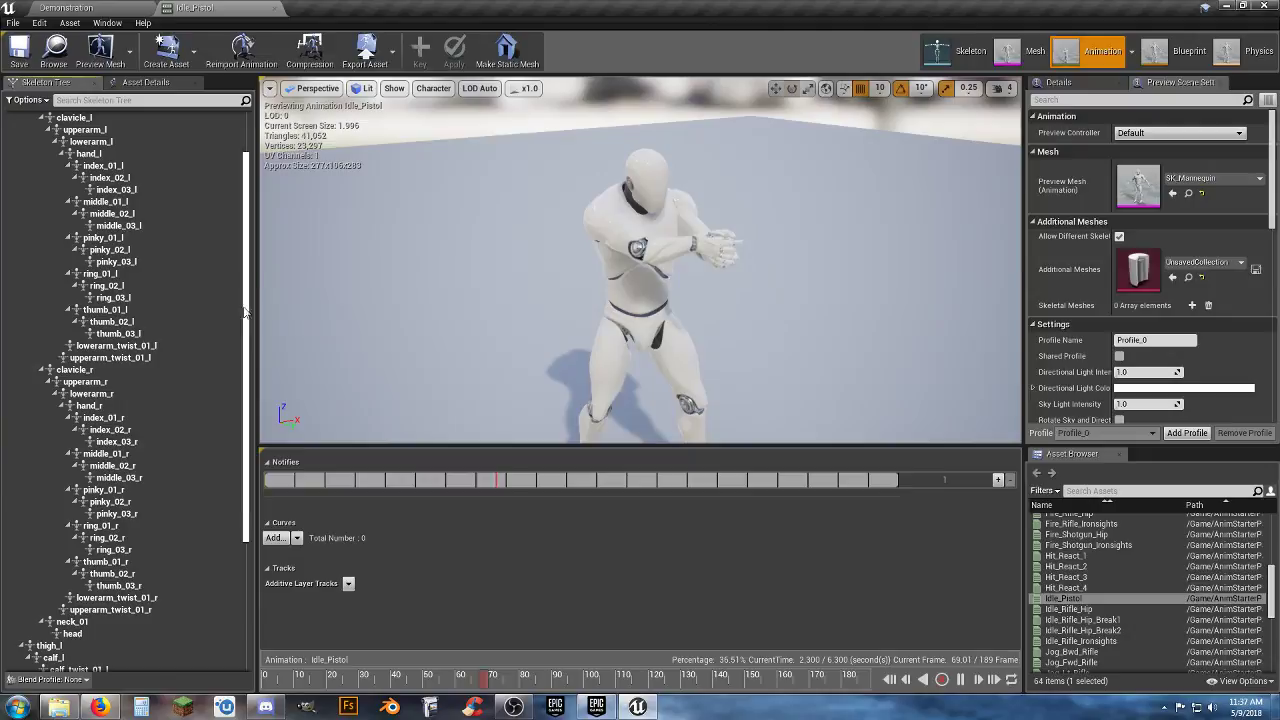
{"action": "left_click", "coordinate": [101, 410]}
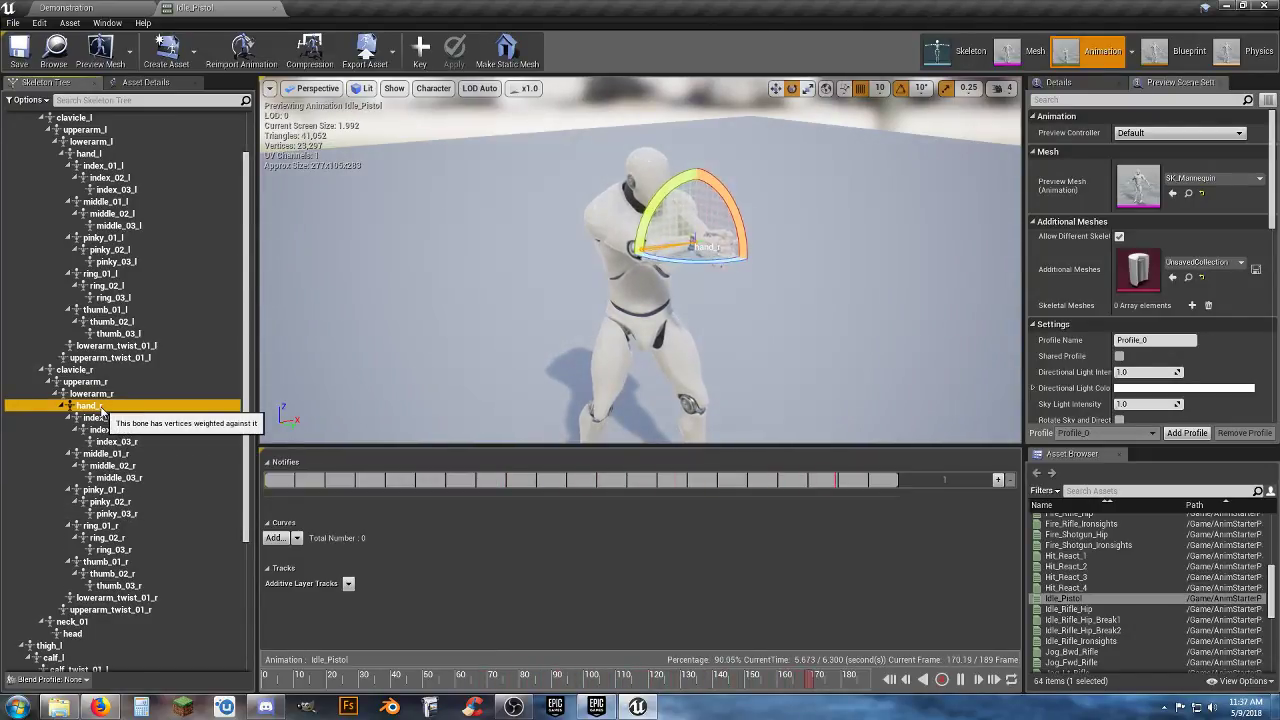
{"action": "right_click", "coordinate": [101, 410]}
{"action": "left_click", "coordinate": [171, 450]}
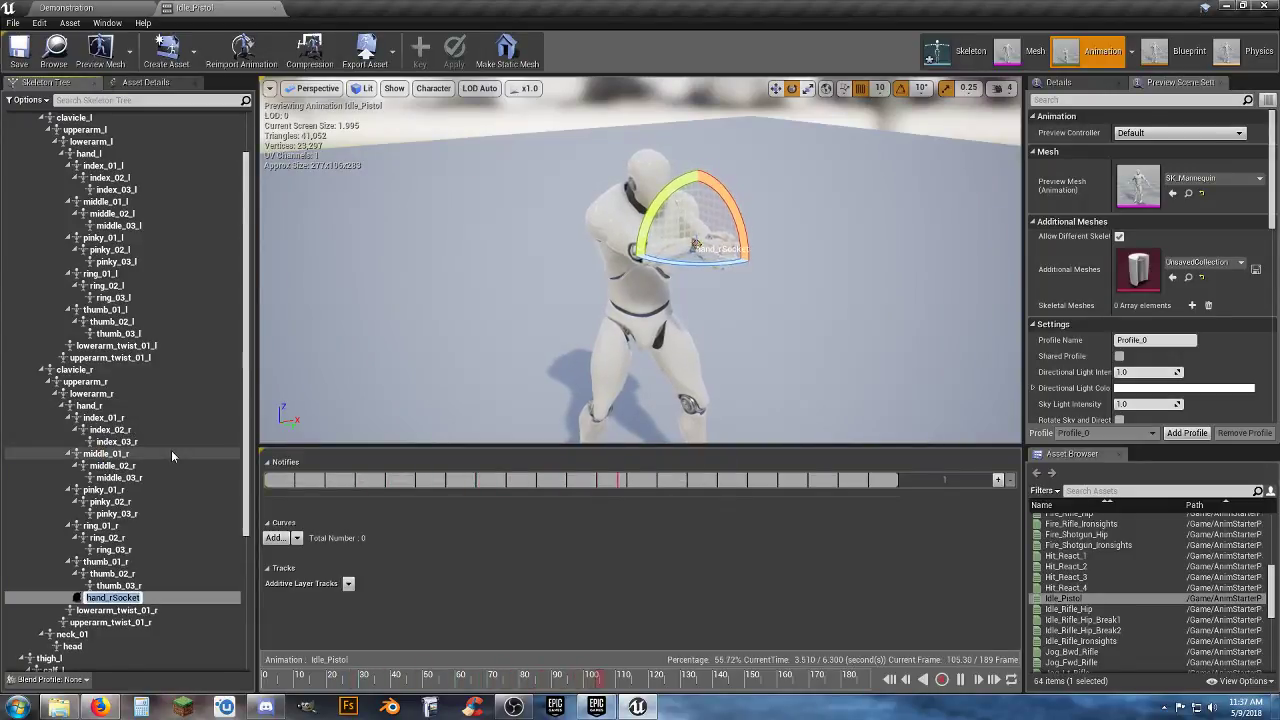
{"action": "key", "text": "BackSpace"}
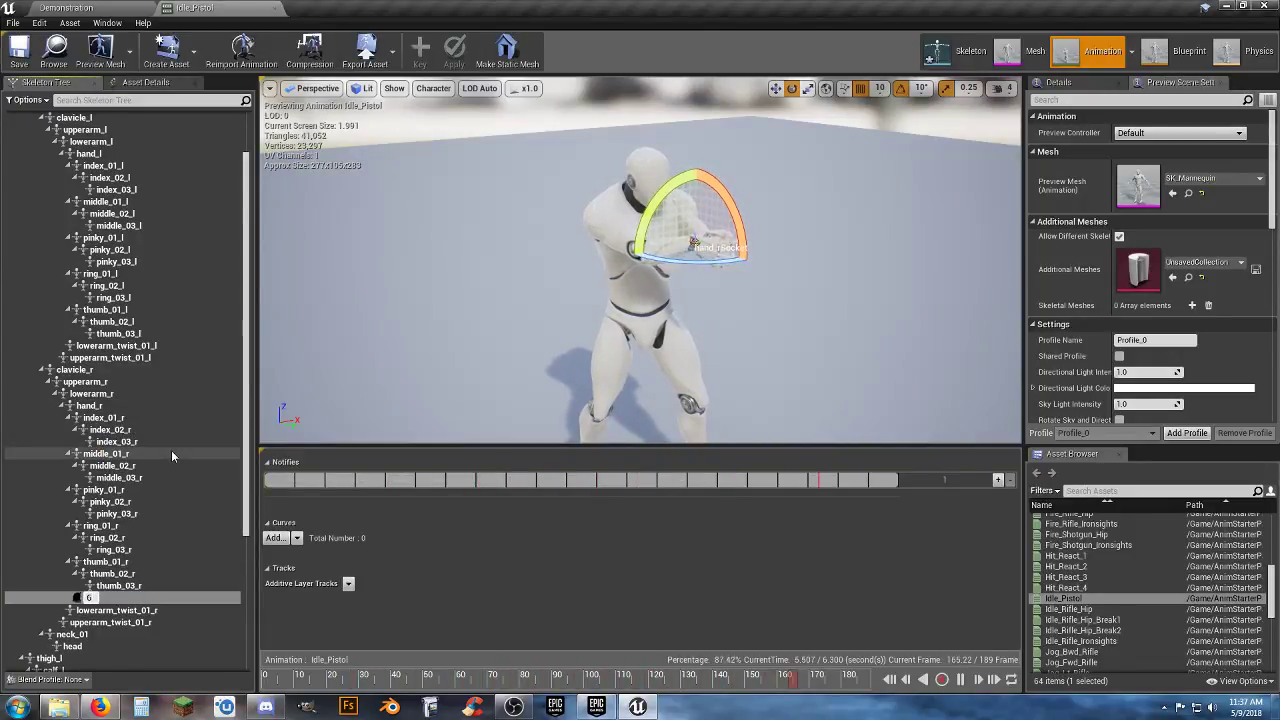
{"action": "type", "text": "Peac"}
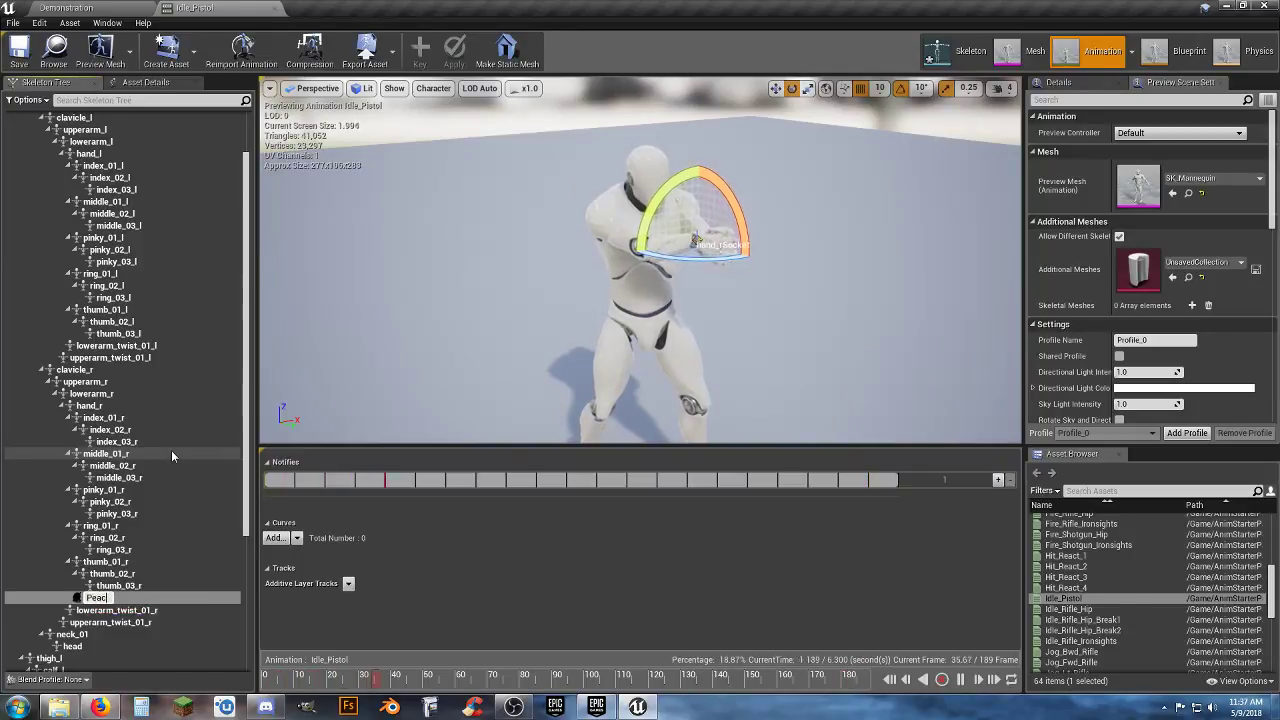
{"action": "type", "text": "eMaker"}
{"action": "key", "text": "Return"}
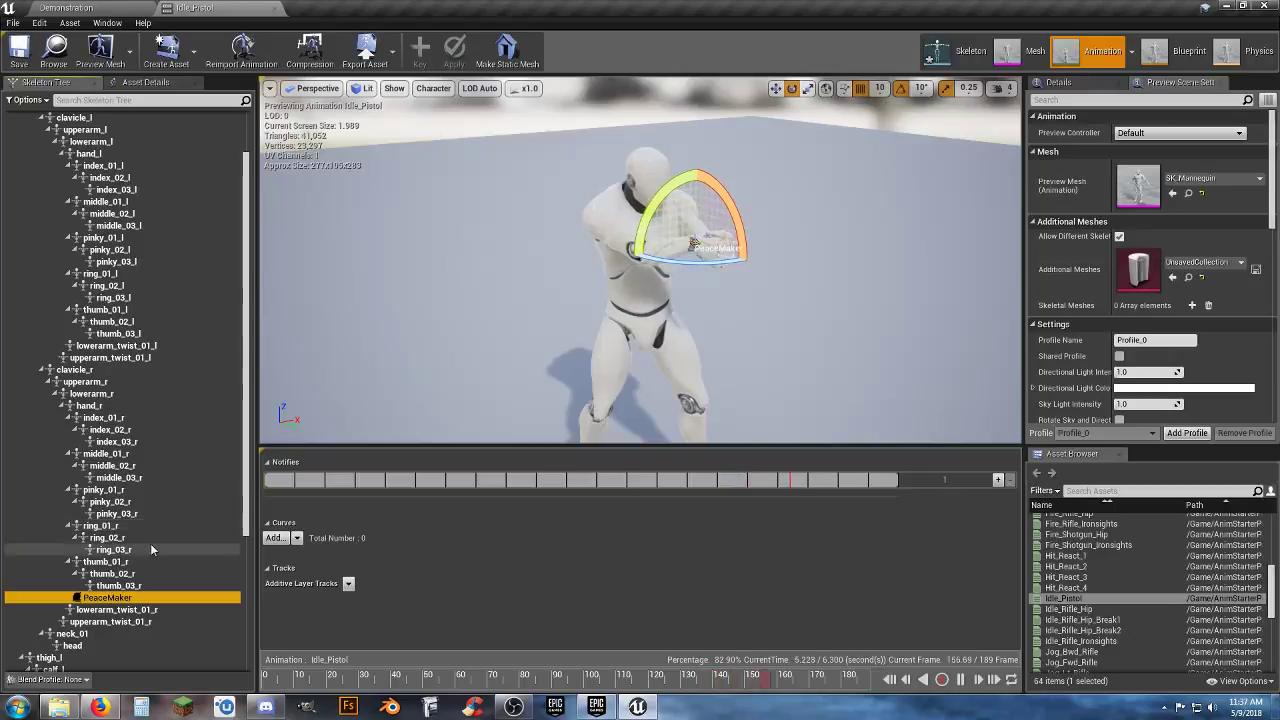
Attach SK_Wep_Revolver_01 as a preview asset to the PeaceMaker socket
{"action": "right_click", "coordinate": [123, 597]}
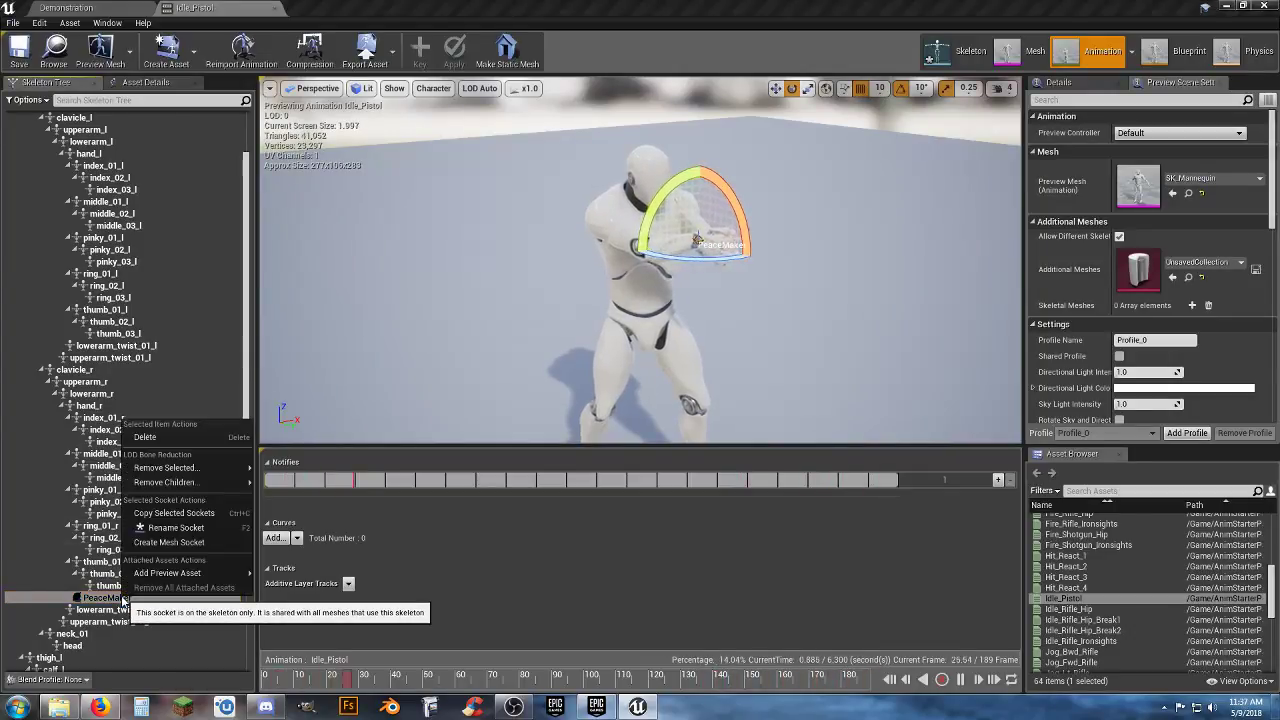
{"action": "mouse_move", "coordinate": [200, 575]}
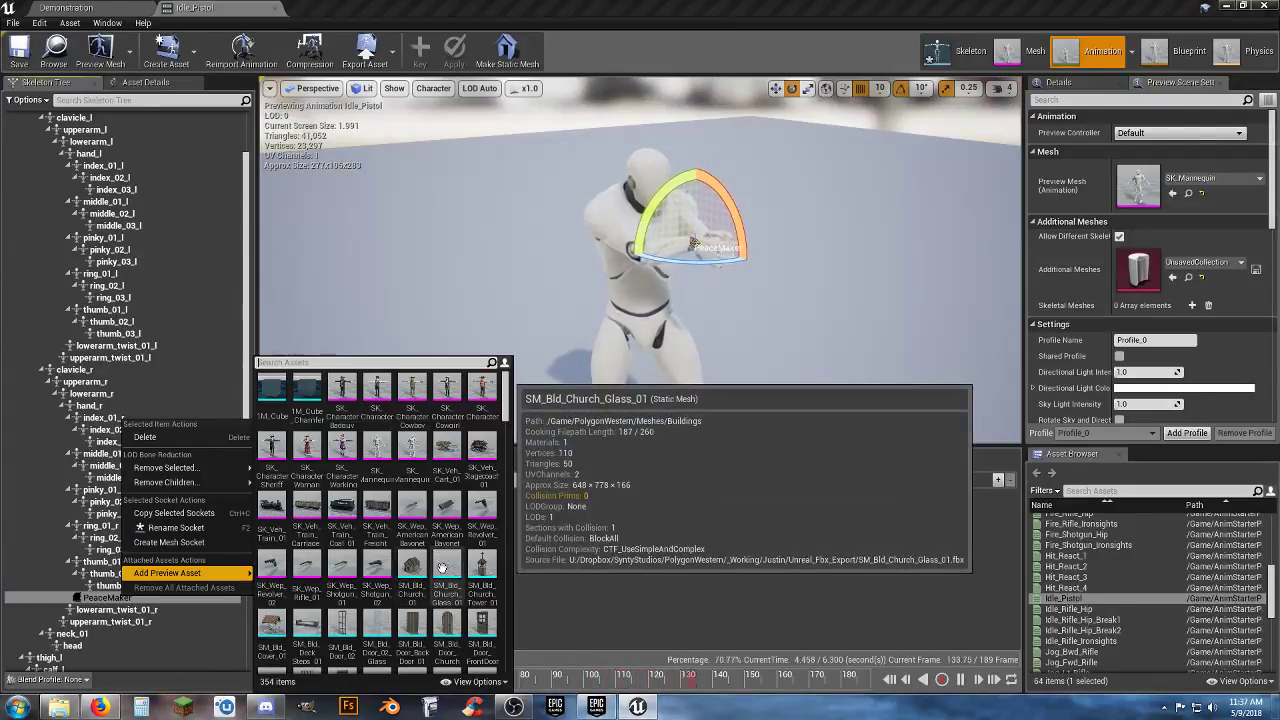
{"action": "scroll", "coordinate": [442, 568], "scroll_direction": "down", "scroll_amount": 10}
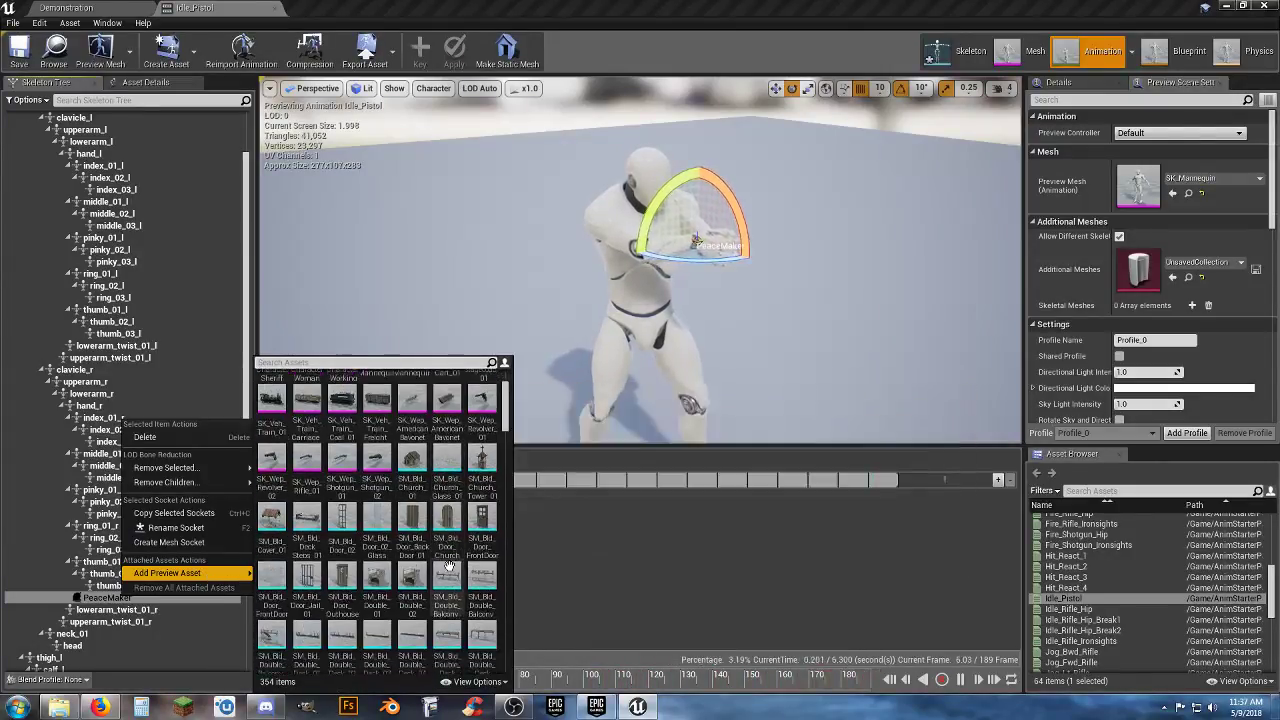
{"action": "scroll", "coordinate": [452, 565], "scroll_direction": "down", "scroll_amount": 5}
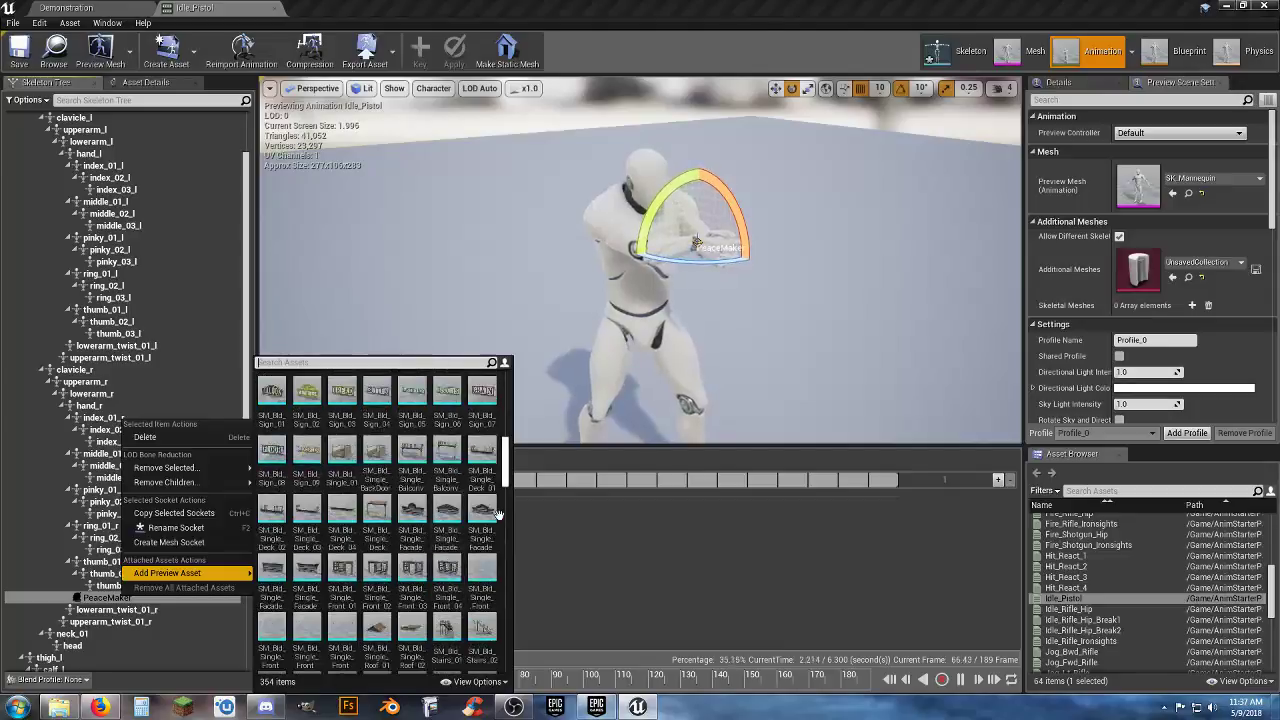
{"action": "left_click_drag", "start_coordinate": [505, 481], "coordinate": [505, 400]}
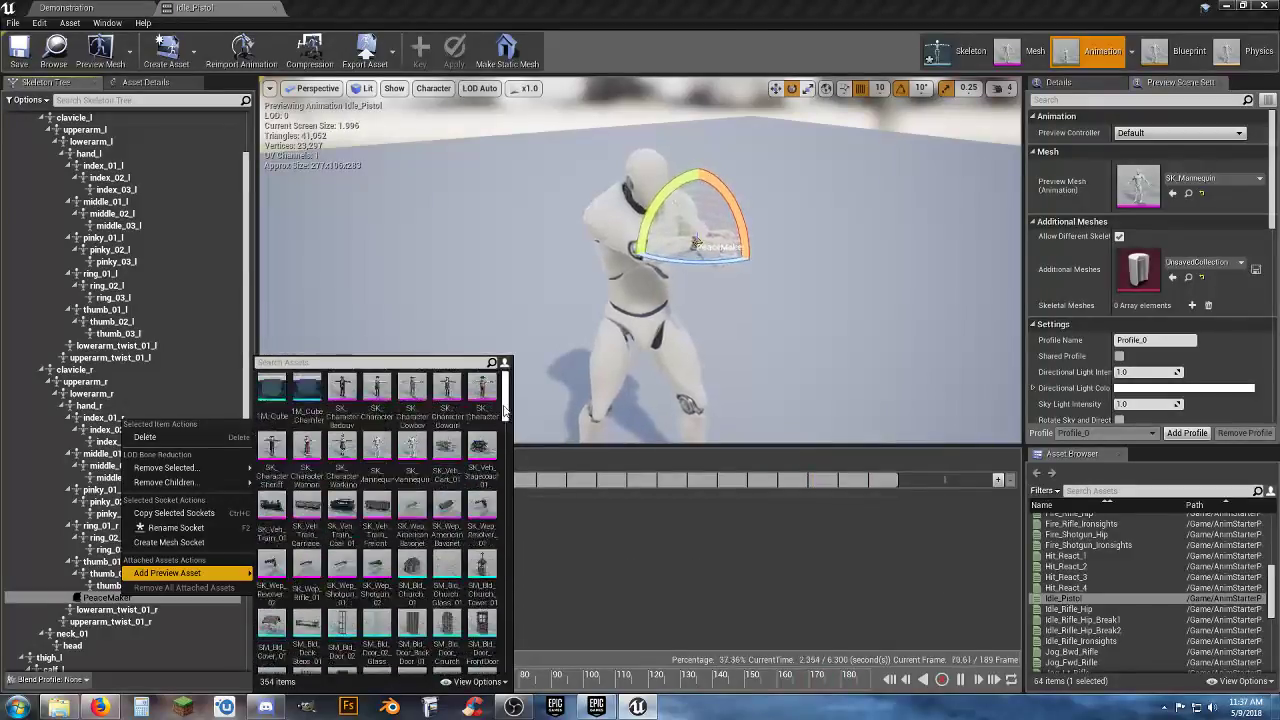
{"action": "left_click", "coordinate": [481, 537]}
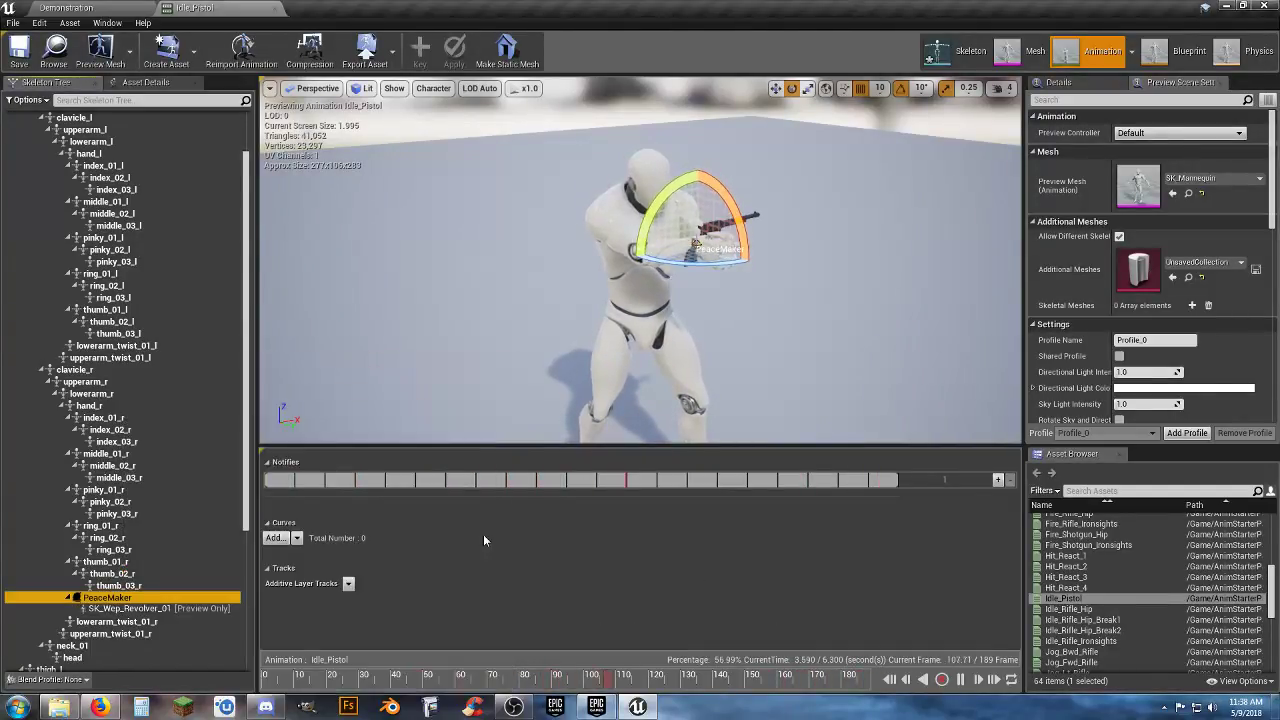
Rotate the PeaceMaker socket to tilt the preview revolver's barrel downward, in line with the mannequin's aim
{"action": "right_click_drag", "start_coordinate": [706, 321], "coordinate": [743, 278]}
{"action": "key", "text": "w"}
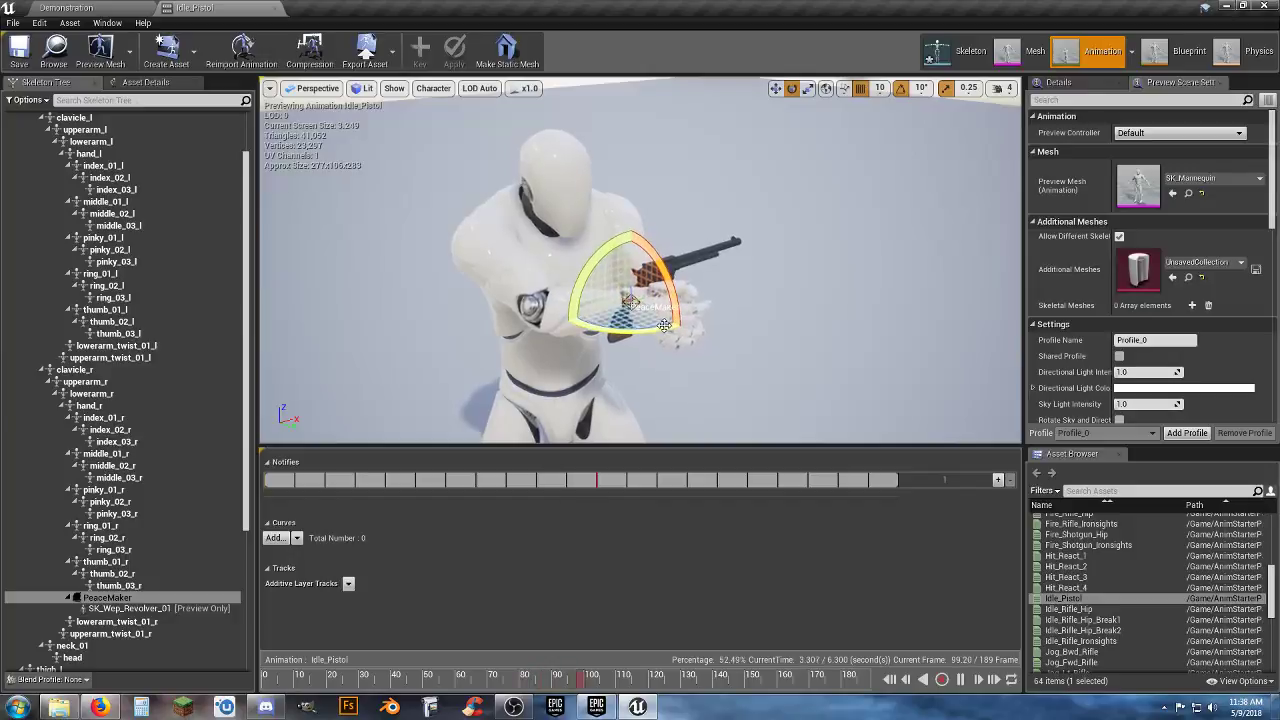
{"action": "left_click_drag", "start_coordinate": [696, 293], "coordinate": [686, 326]}
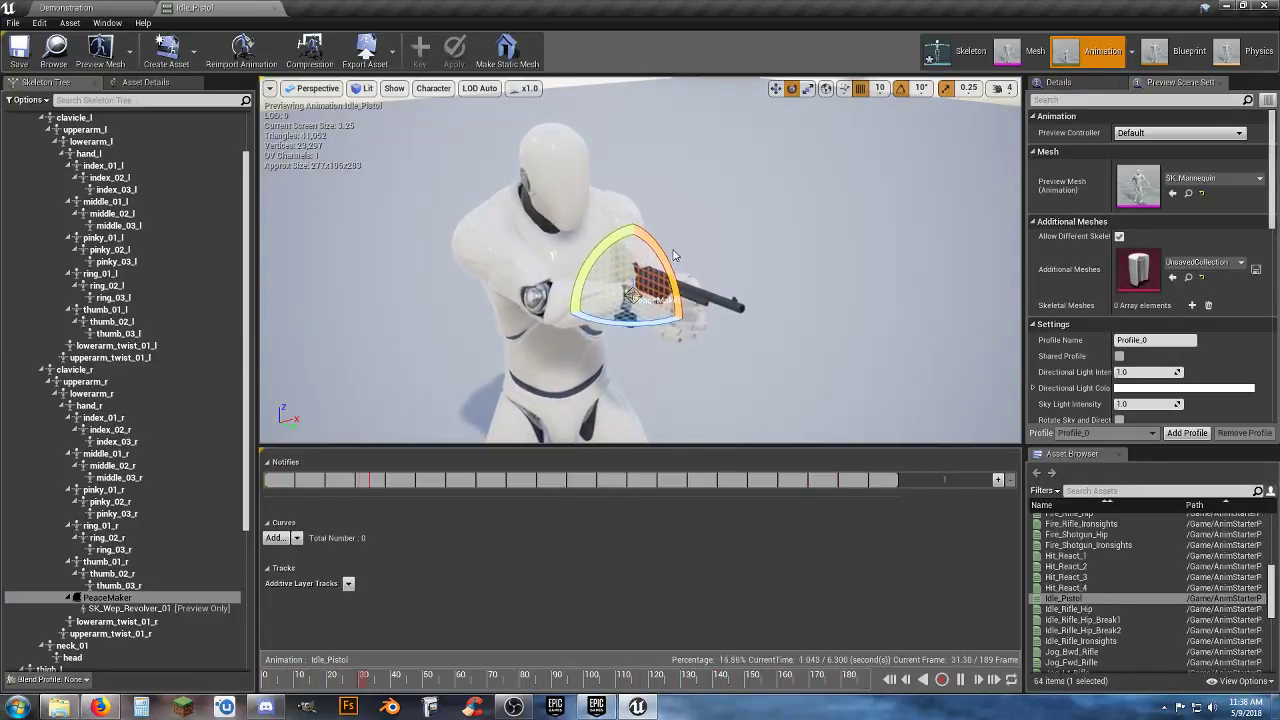
Pause the animation at frame 0 and move the PeaceMaker socket forward so the revolver sits in the mannequin's grip
{"action": "left_click", "coordinate": [777, 89]}
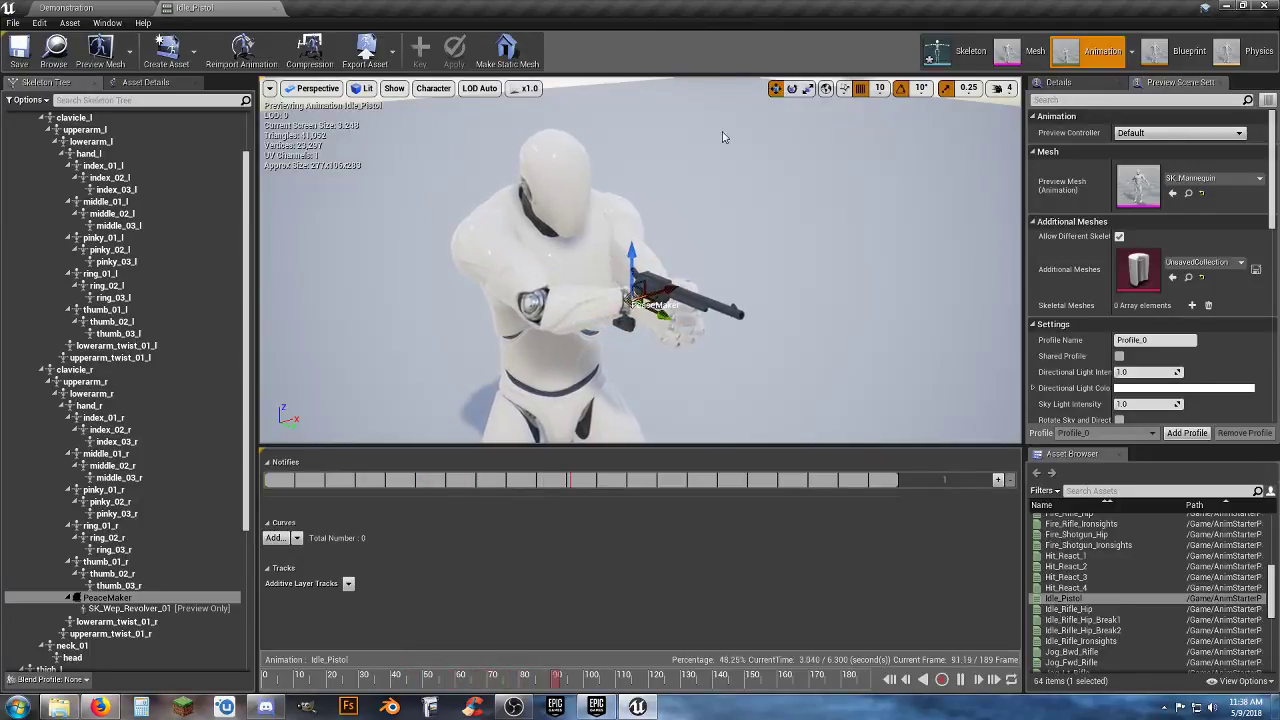
{"action": "left_click", "coordinate": [961, 680]}
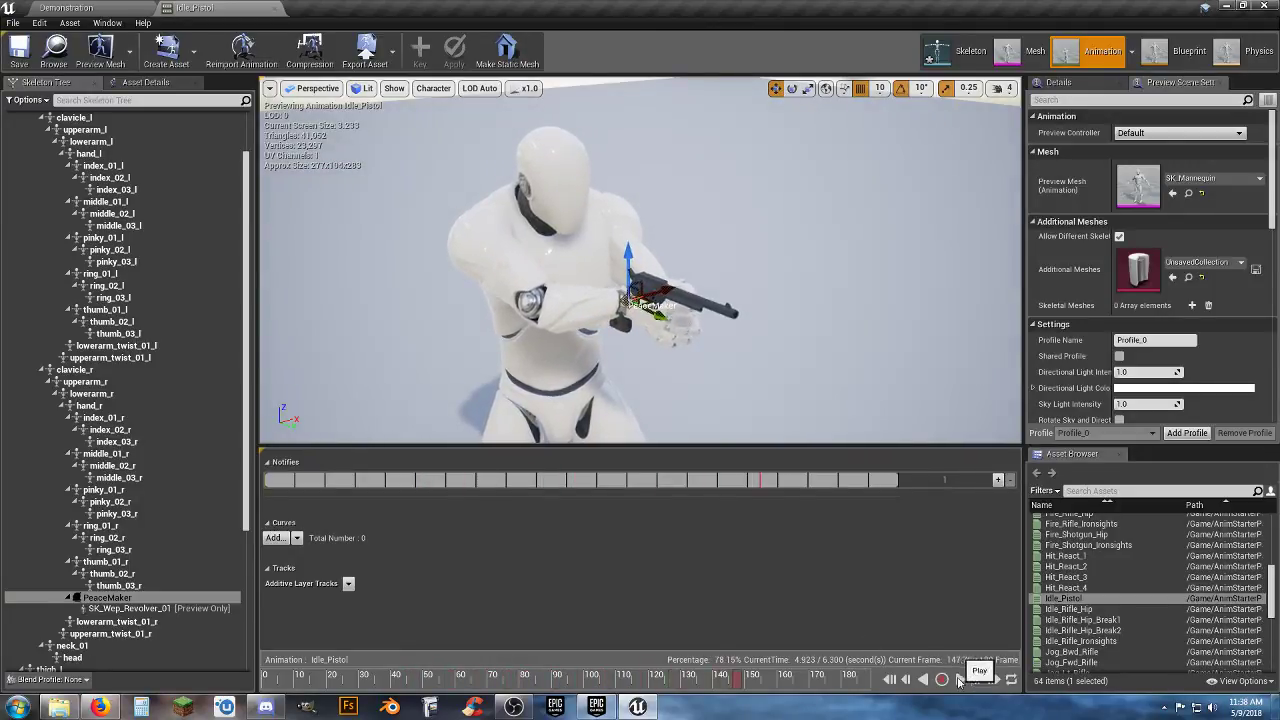
{"action": "left_click_drag", "start_coordinate": [737, 683], "coordinate": [258, 678]}
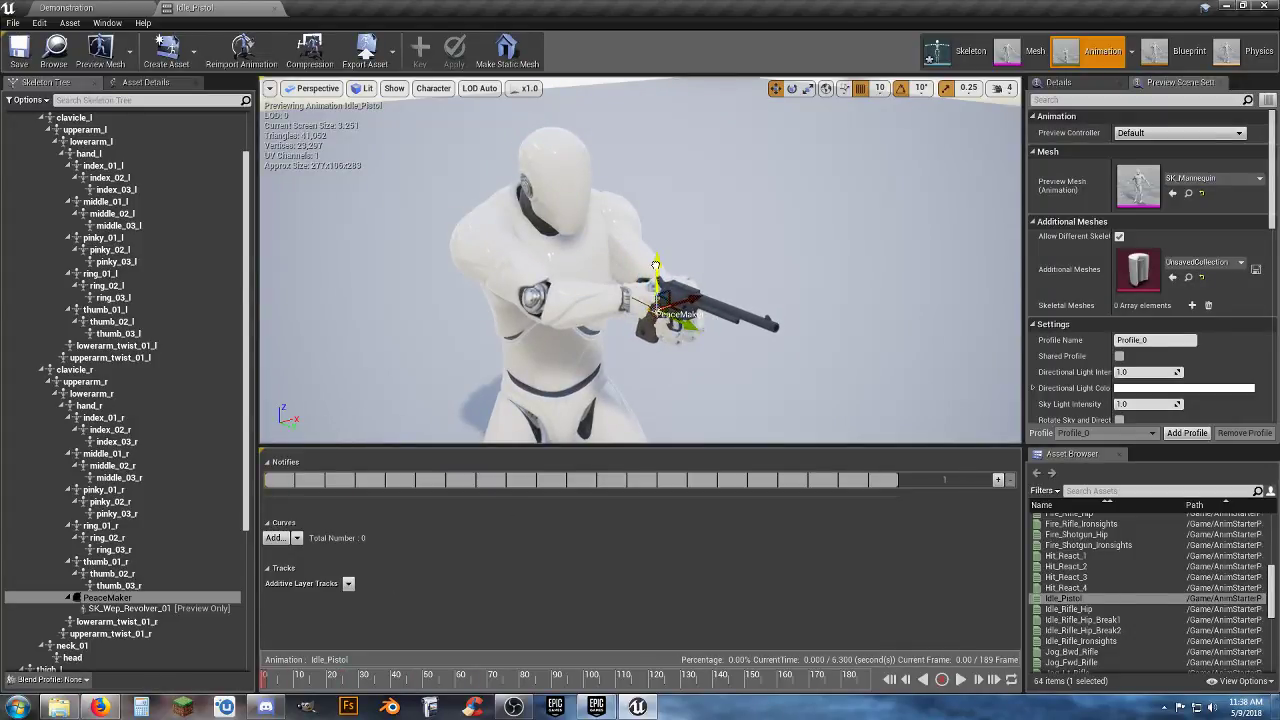
{"action": "right_click_drag", "start_coordinate": [676, 323], "coordinate": [690, 282]}
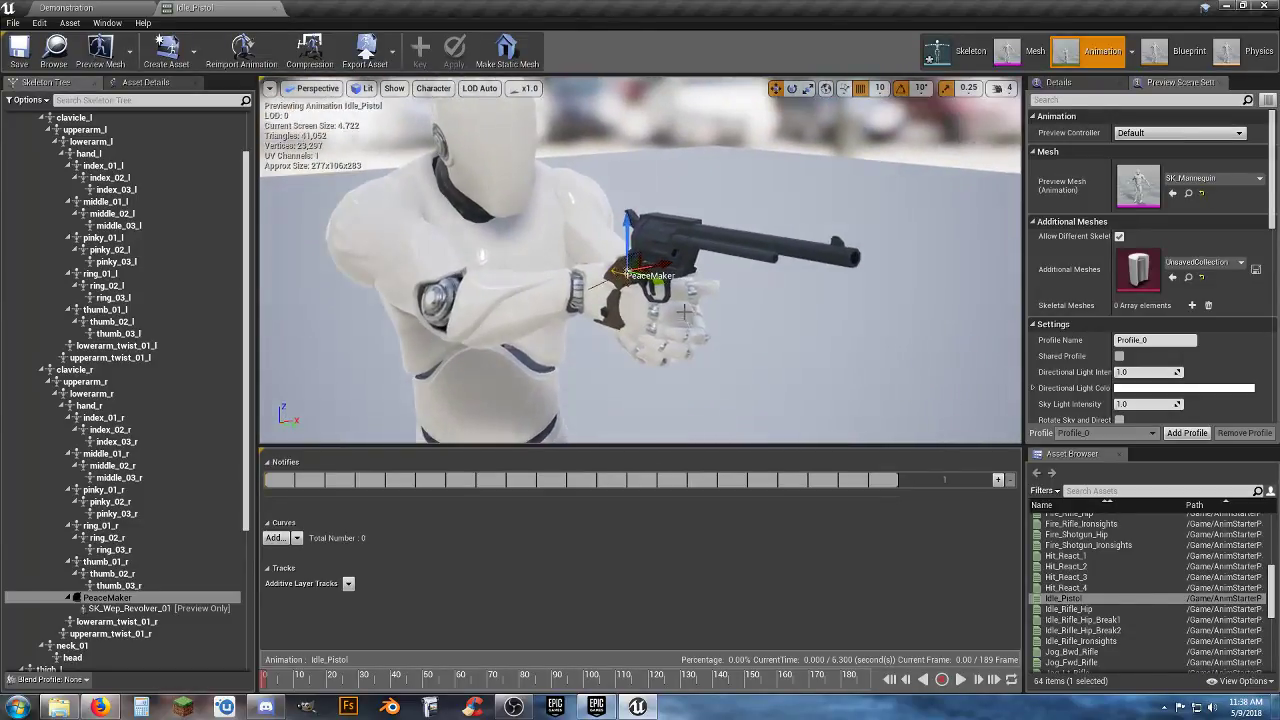
{"action": "left_click_drag", "start_coordinate": [665, 269], "coordinate": [697, 262]}
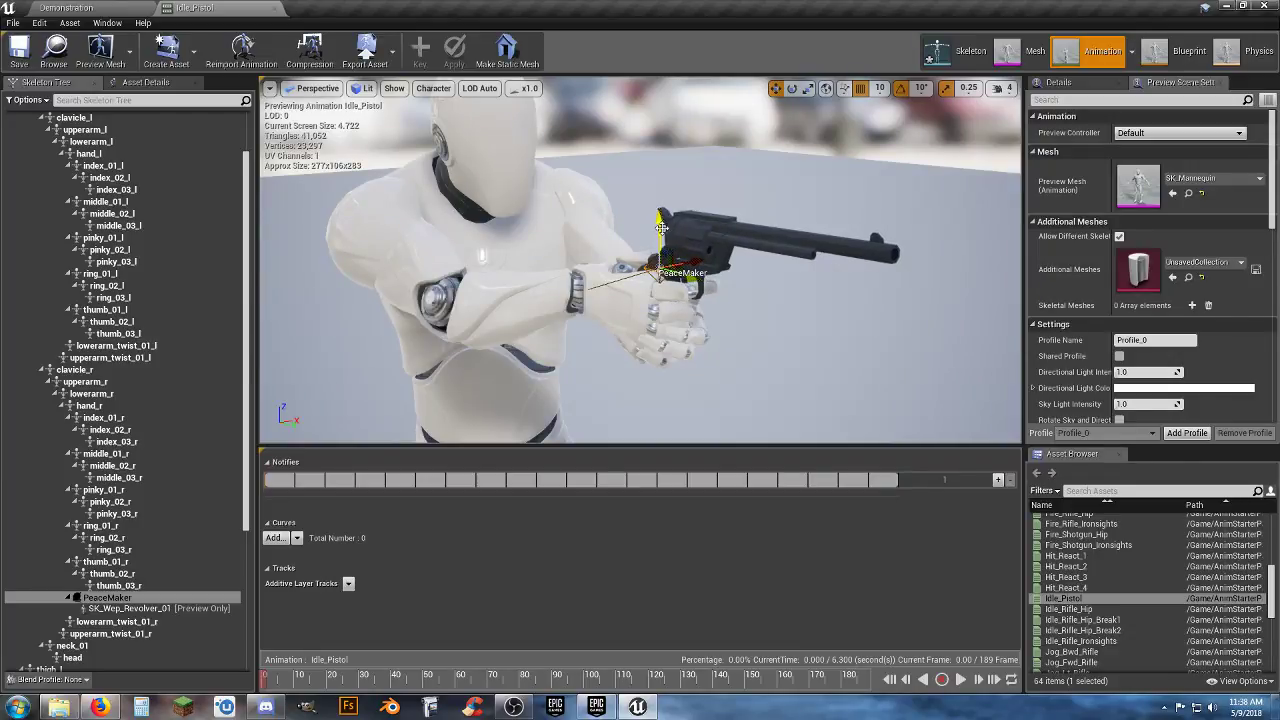
{"action": "left_click_drag", "start_coordinate": [662, 228], "coordinate": [663, 232]}
{"action": "right_click_drag", "start_coordinate": [667, 231], "coordinate": [440, 285]}
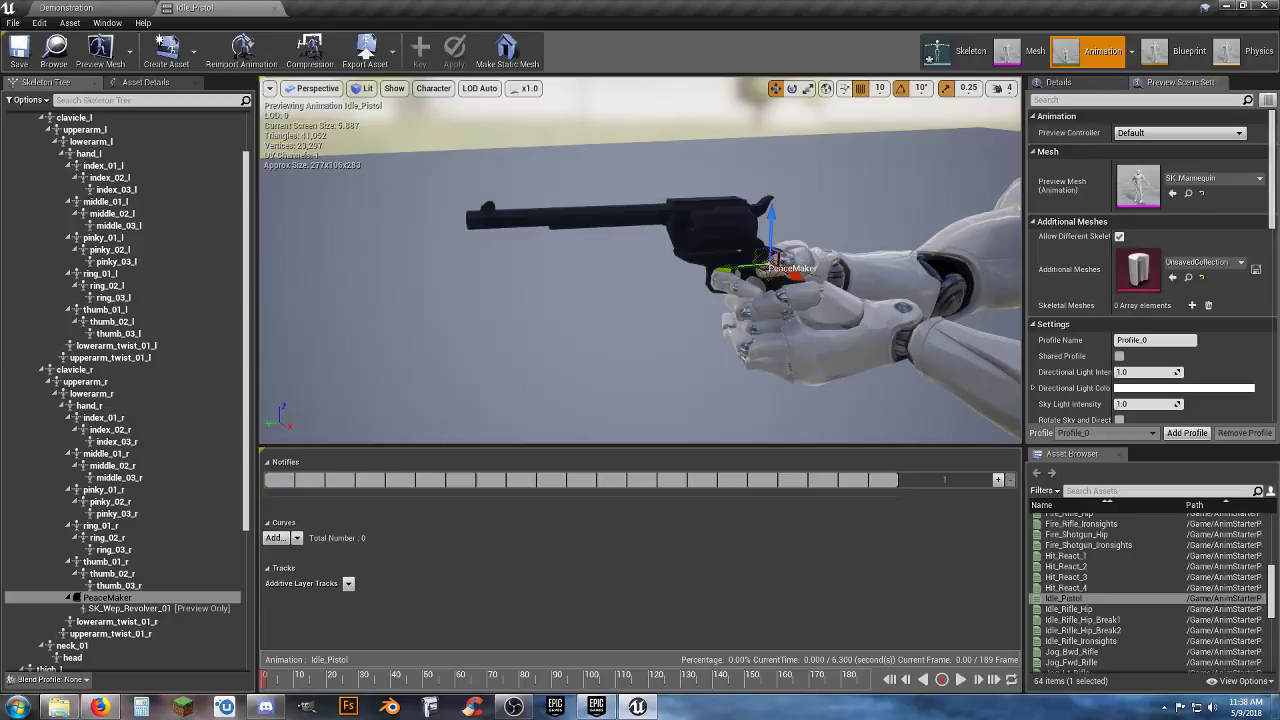
Try to adjust the revolver's angle by rotating the PeaceMaker socket slightly, and return to the translate mode
{"action": "left_click", "coordinate": [792, 88]}
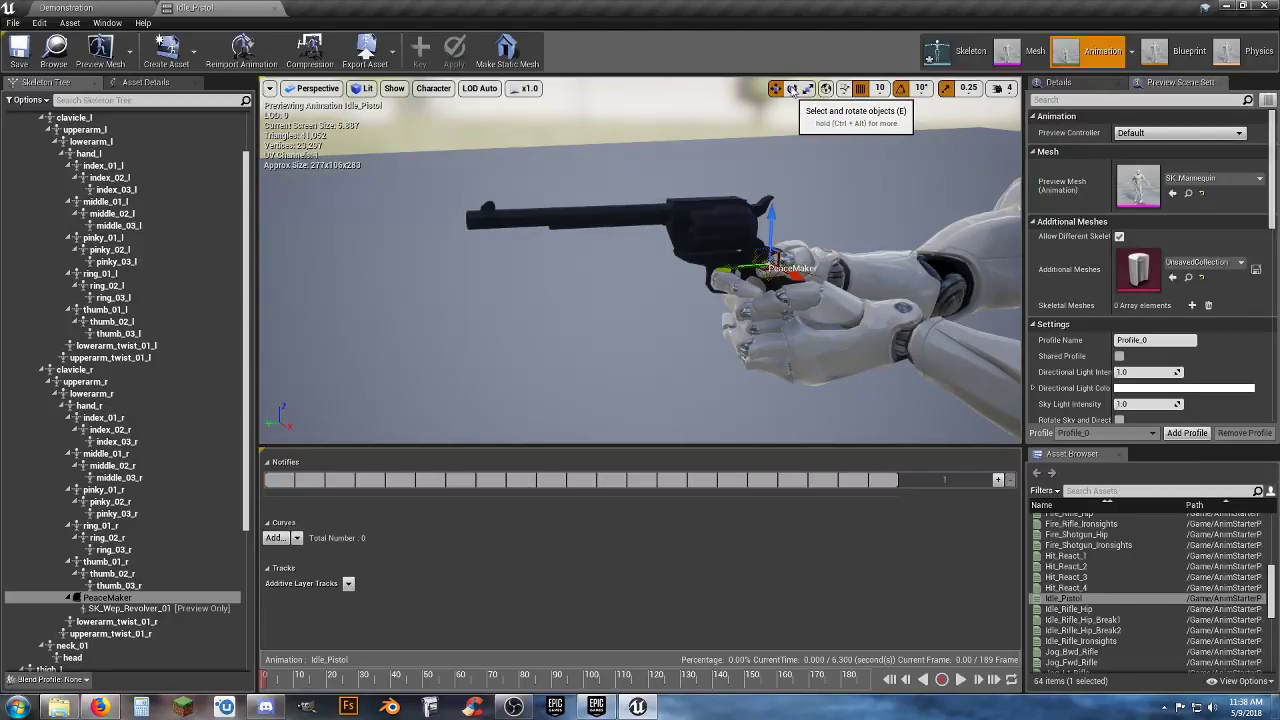
{"action": "mouse_move", "coordinate": [735, 208]}
{"action": "left_mouse_down"}
{"action": "mouse_move", "coordinate": [724, 234]}
{"action": "mouse_move", "coordinate": [737, 215]}
{"action": "left_mouse_up"}
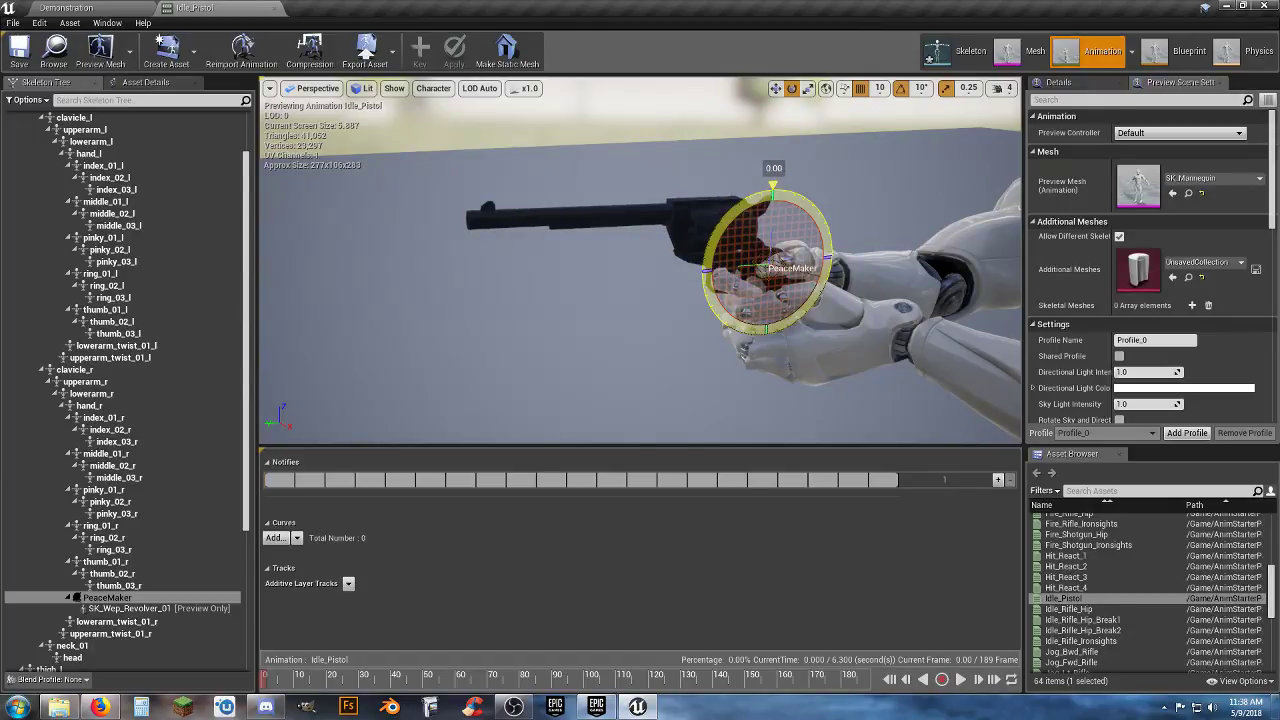
{"action": "left_click", "coordinate": [775, 88]}
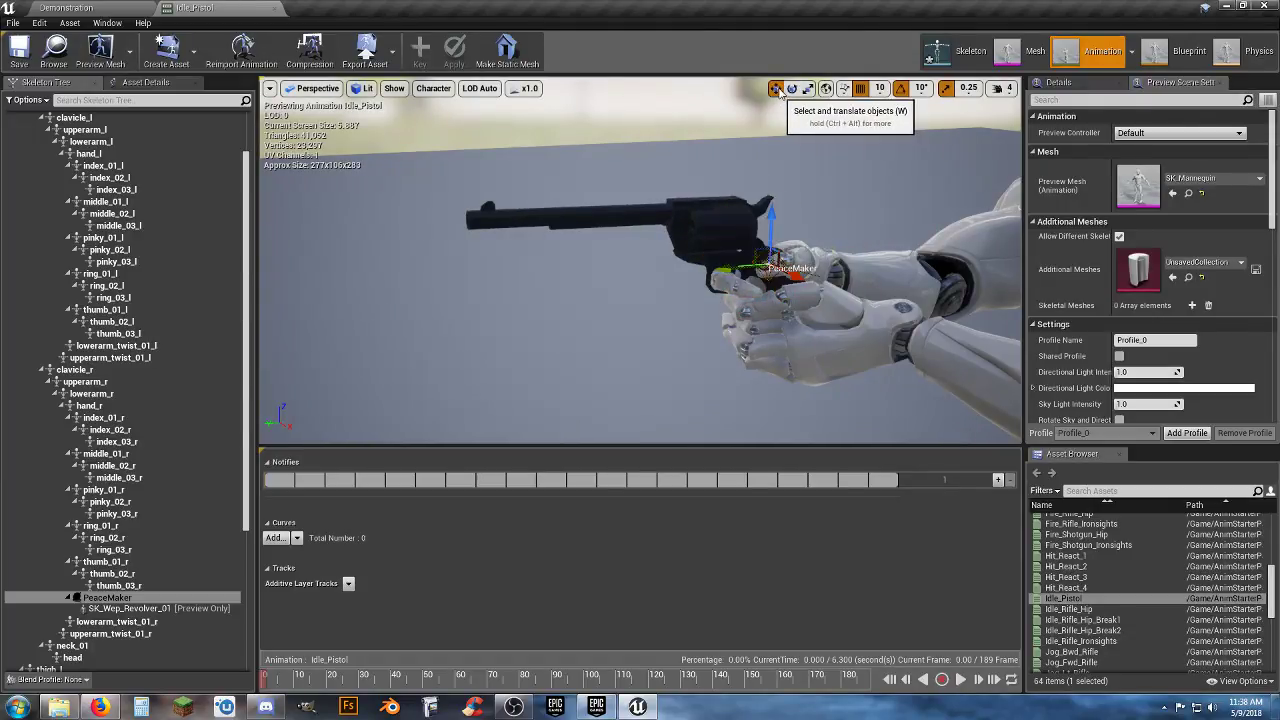
Play the Idle_Pistol animation and check how the revolver sits in the mannequin's hand from the front and side
{"action": "right_click_drag", "start_coordinate": [794, 209], "coordinate": [720, 305]}
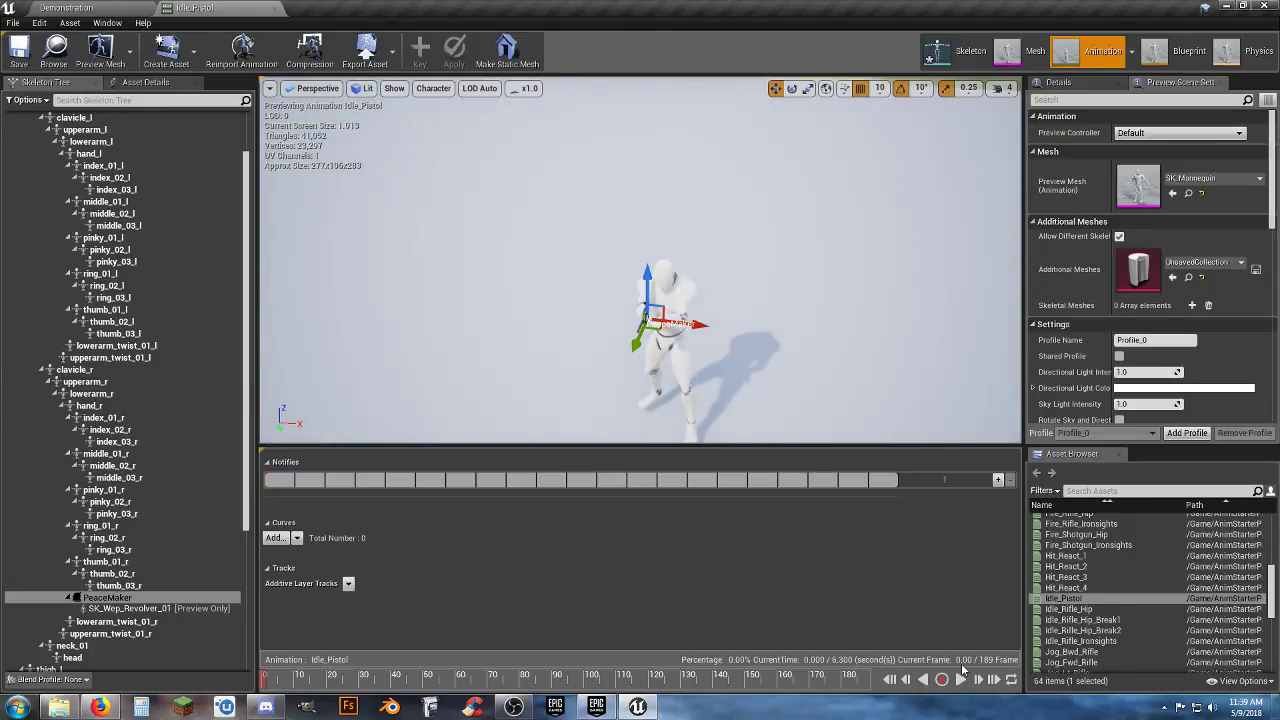
{"action": "right_click_drag", "start_coordinate": [880, 390], "coordinate": [760, 413]}
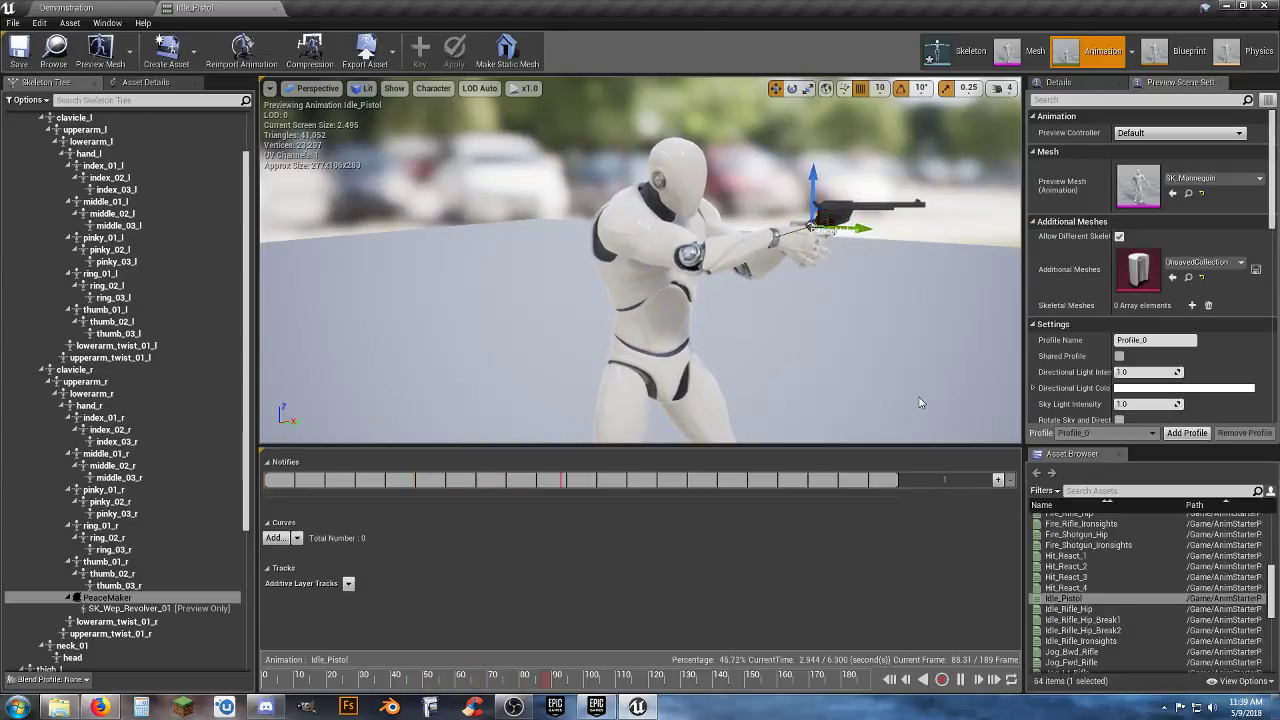
{"action": "mouse_move", "coordinate": [1144, 612]}
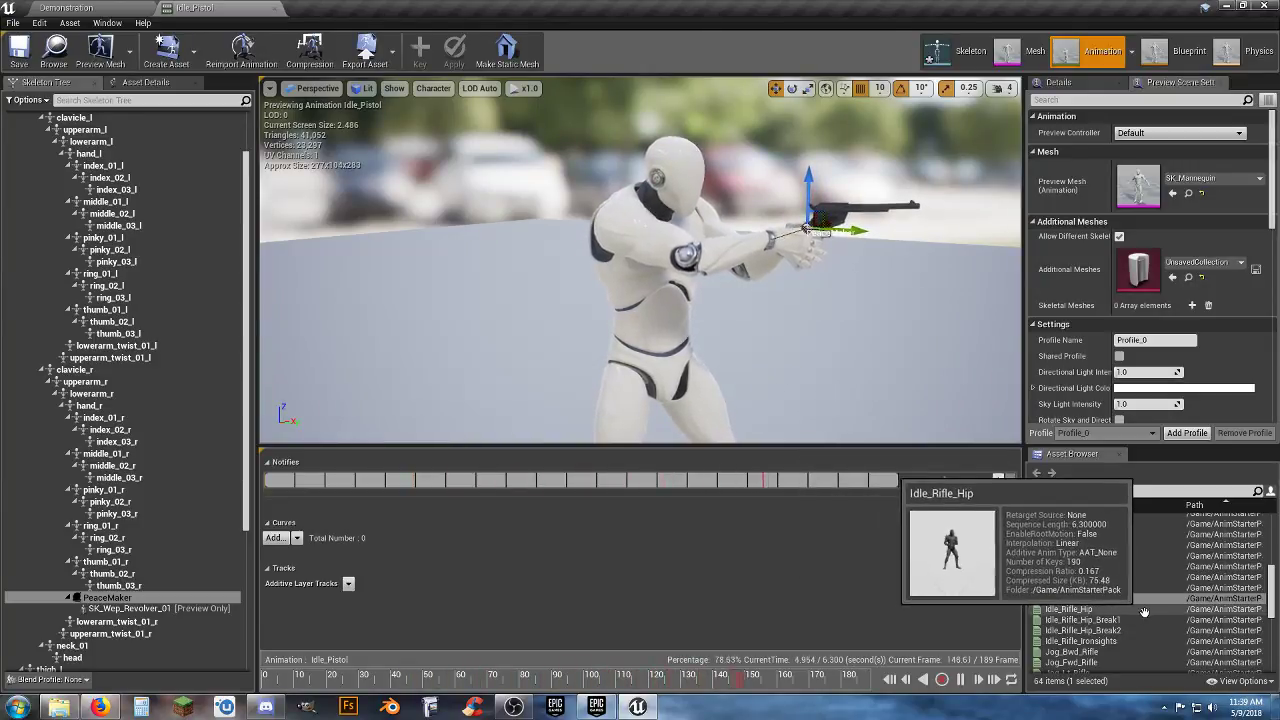
Filter the animations by "pistol" and preview Equip_Pistol_Standing, Reload_Pistol and Idle_Pistol with the revolver attached
{"action": "scroll", "coordinate": [1144, 612], "scroll_direction": "down", "scroll_amount": 7}
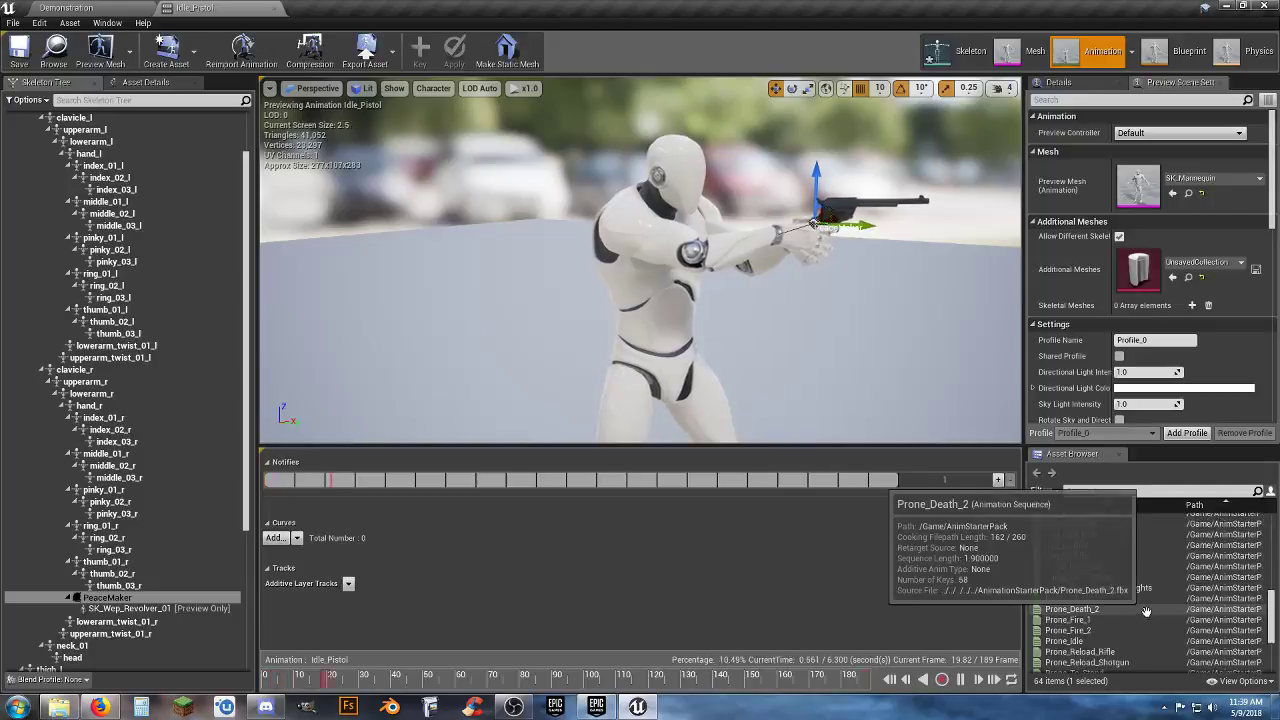
{"action": "left_click", "coordinate": [1143, 490]}
{"action": "type", "text": "pistol"}
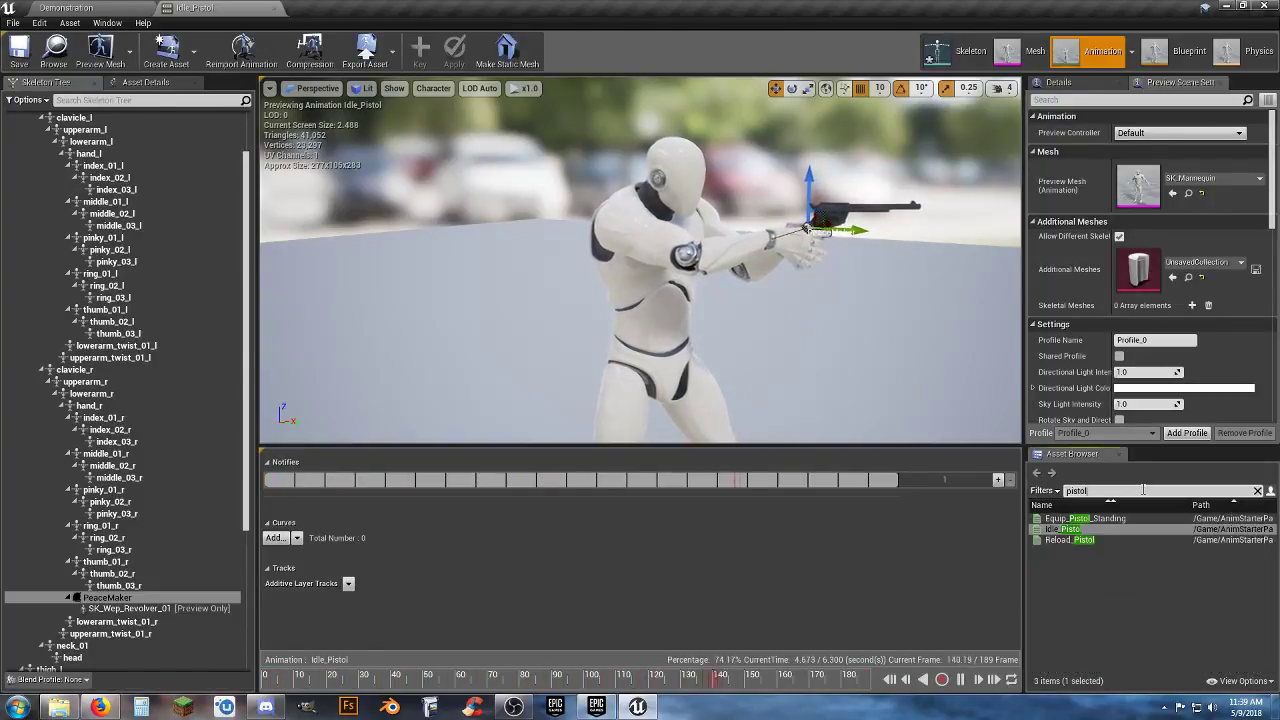
{"action": "double_click", "coordinate": [1114, 519]}
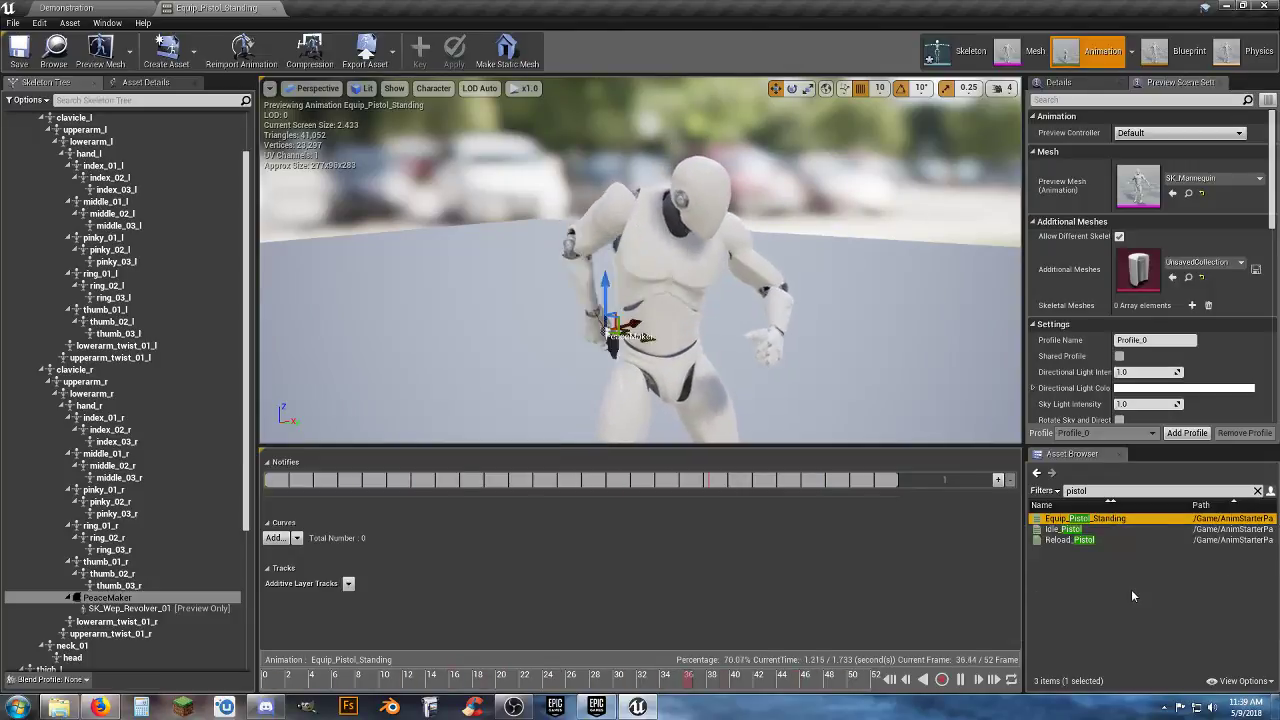
{"action": "left_click", "coordinate": [1090, 540]}
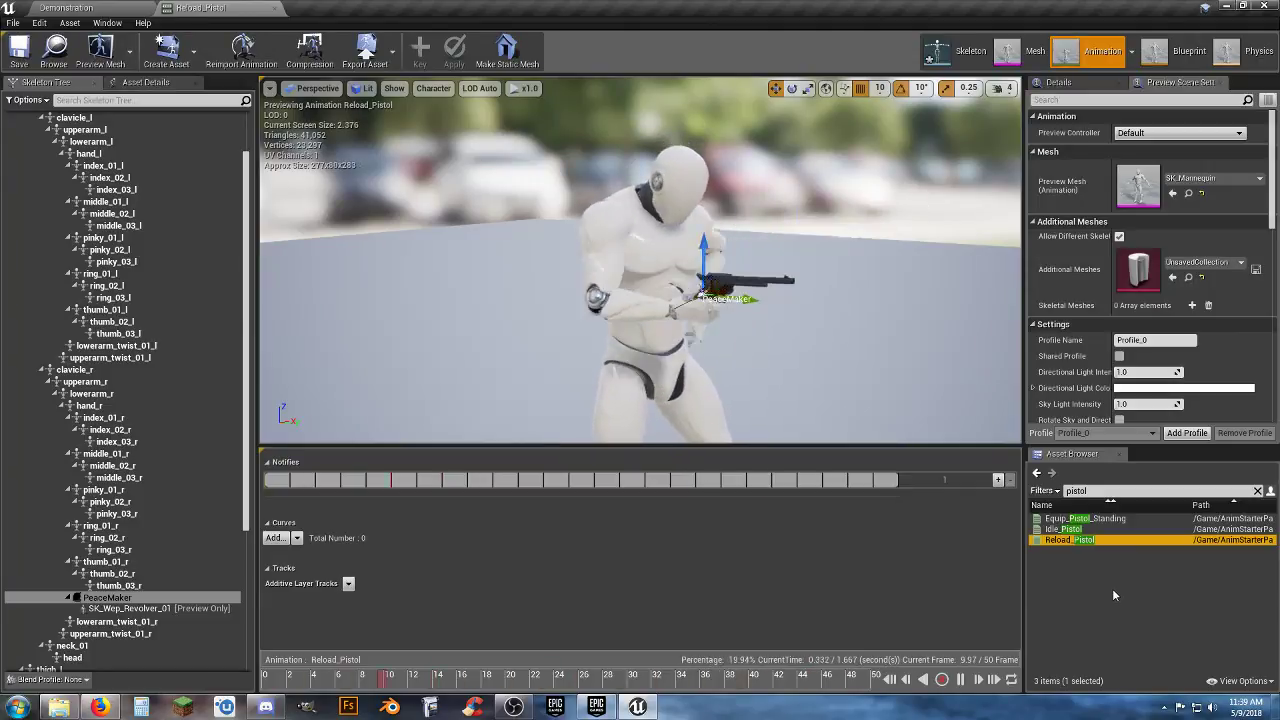
{"action": "left_click", "coordinate": [1078, 530]}
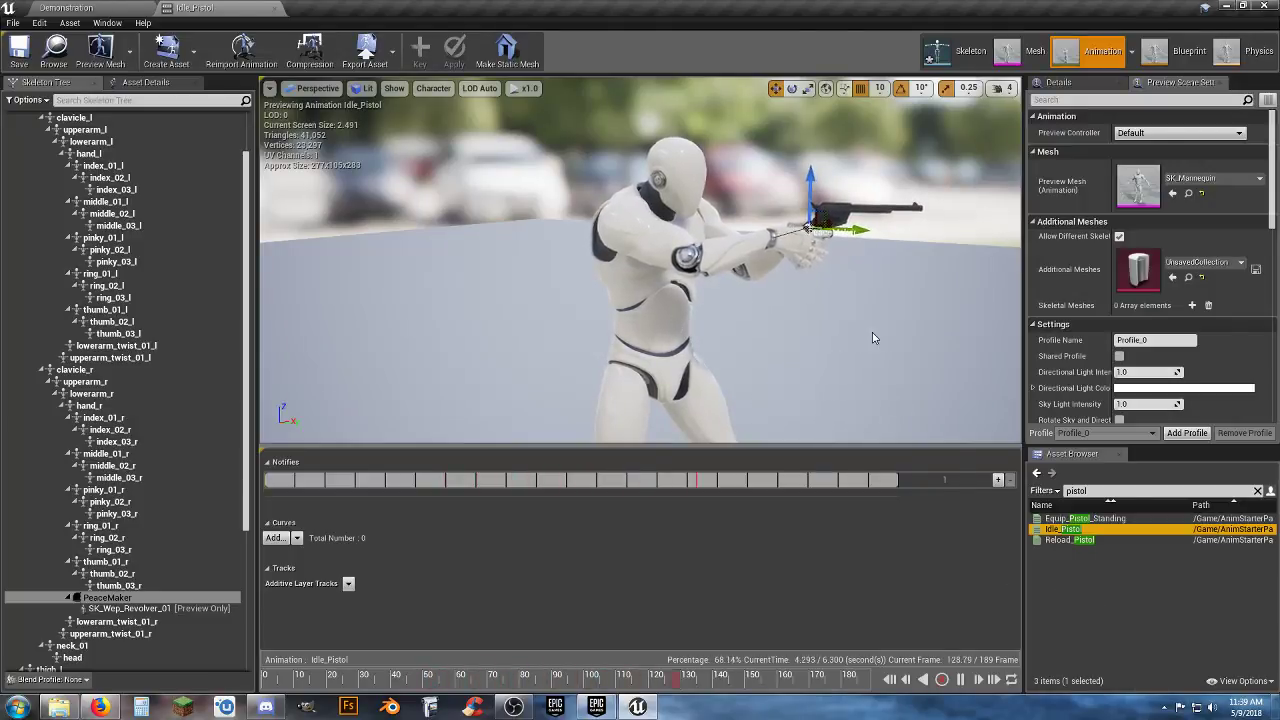
Delete the SK_Wep_Revolver_01 preview asset from the PeaceMaker socket
{"action": "left_click", "coordinate": [130, 609]}
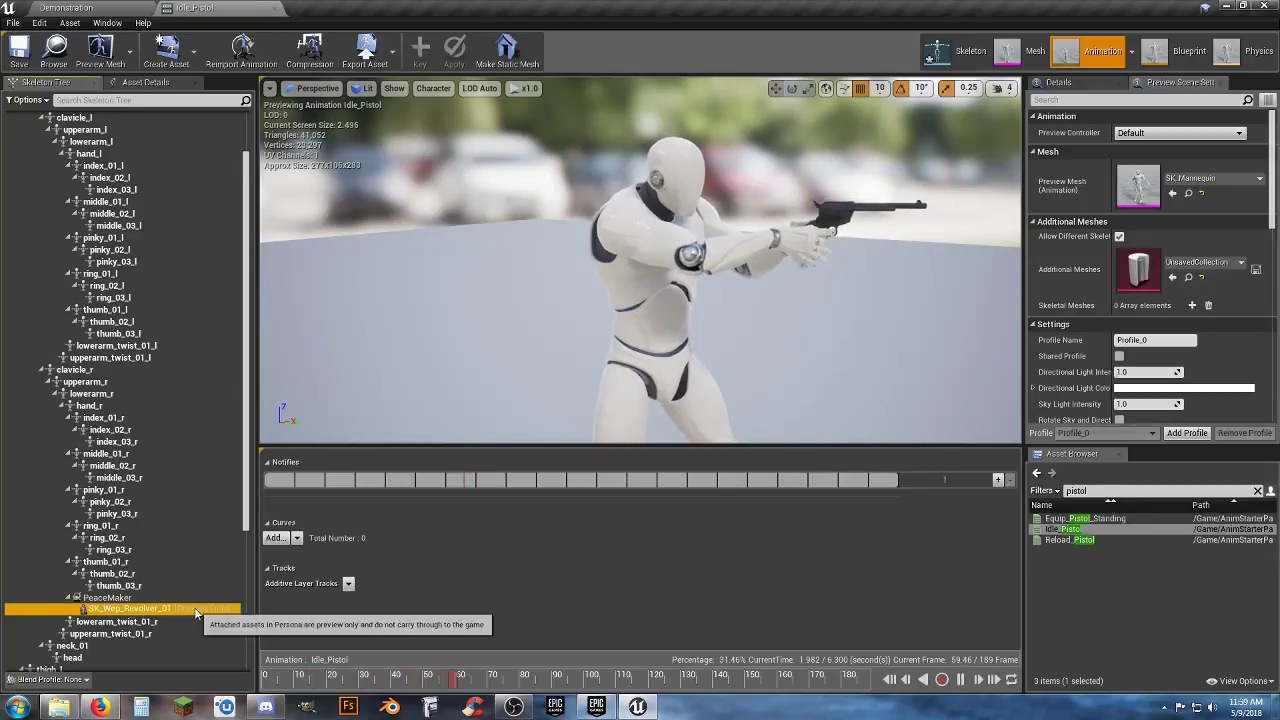
{"action": "key", "text": "Delete"}
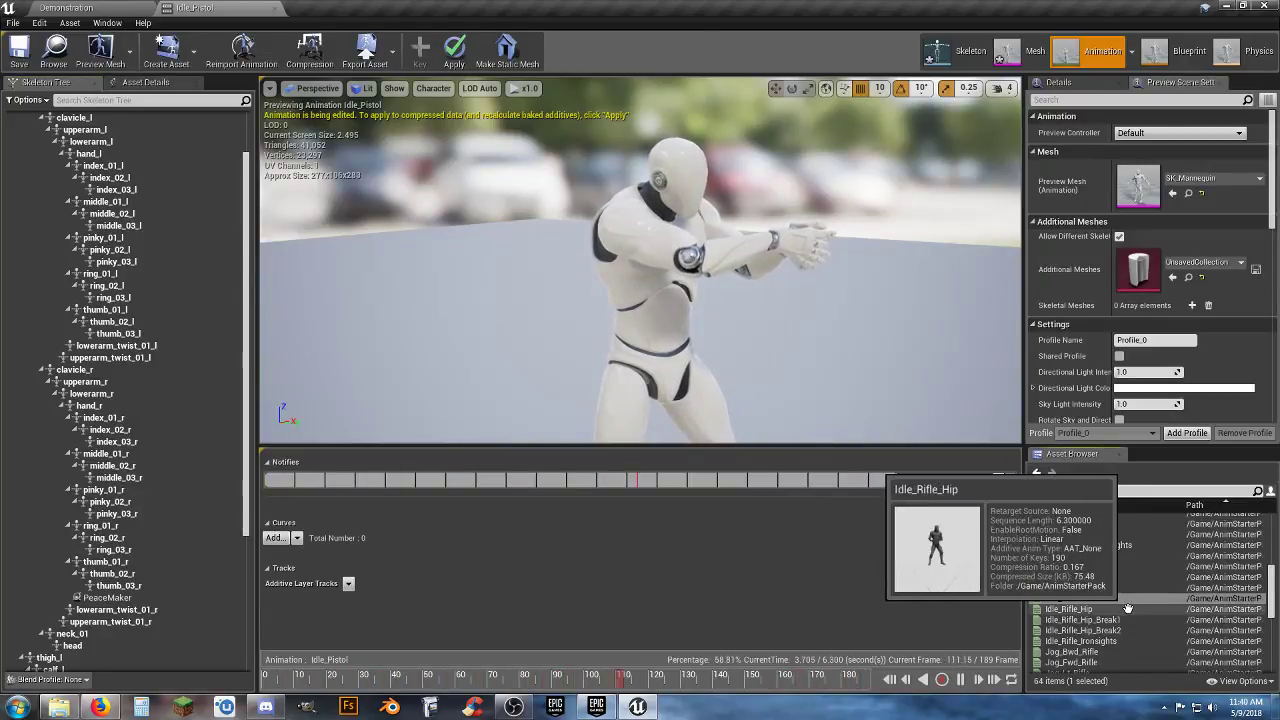
Filter the animations by "rifle" and look through the list for a suitable aiming pose
{"action": "left_click", "coordinate": [1130, 490]}
{"action": "type", "text": "ifle"}
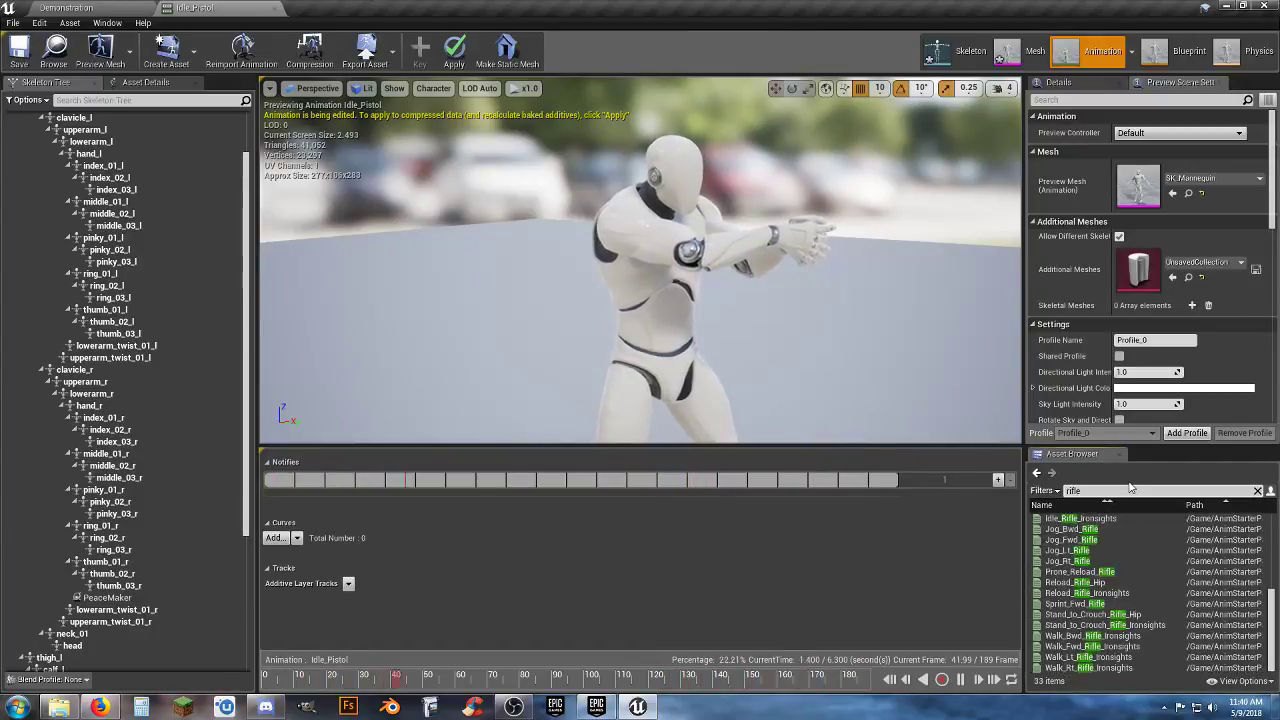
{"action": "scroll", "coordinate": [1130, 553], "scroll_direction": "up", "scroll_amount": 4}
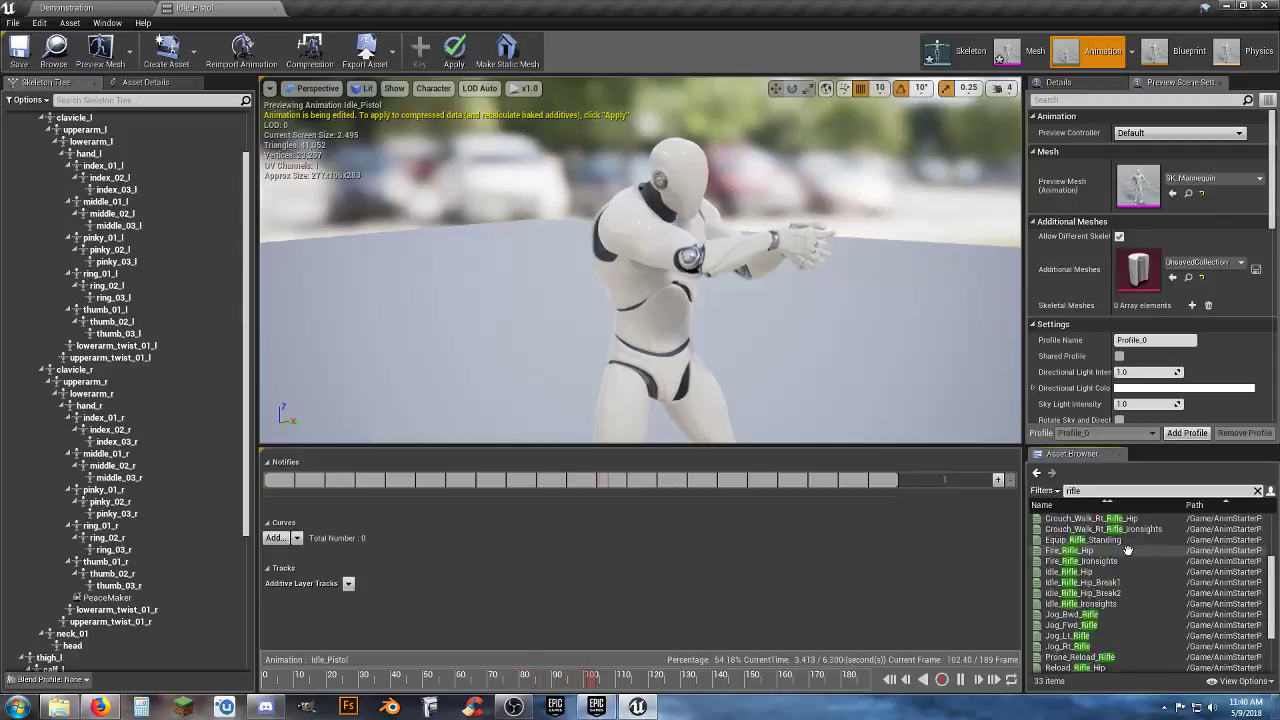
{"action": "scroll", "coordinate": [1146, 570], "scroll_direction": "up", "scroll_amount": 2}
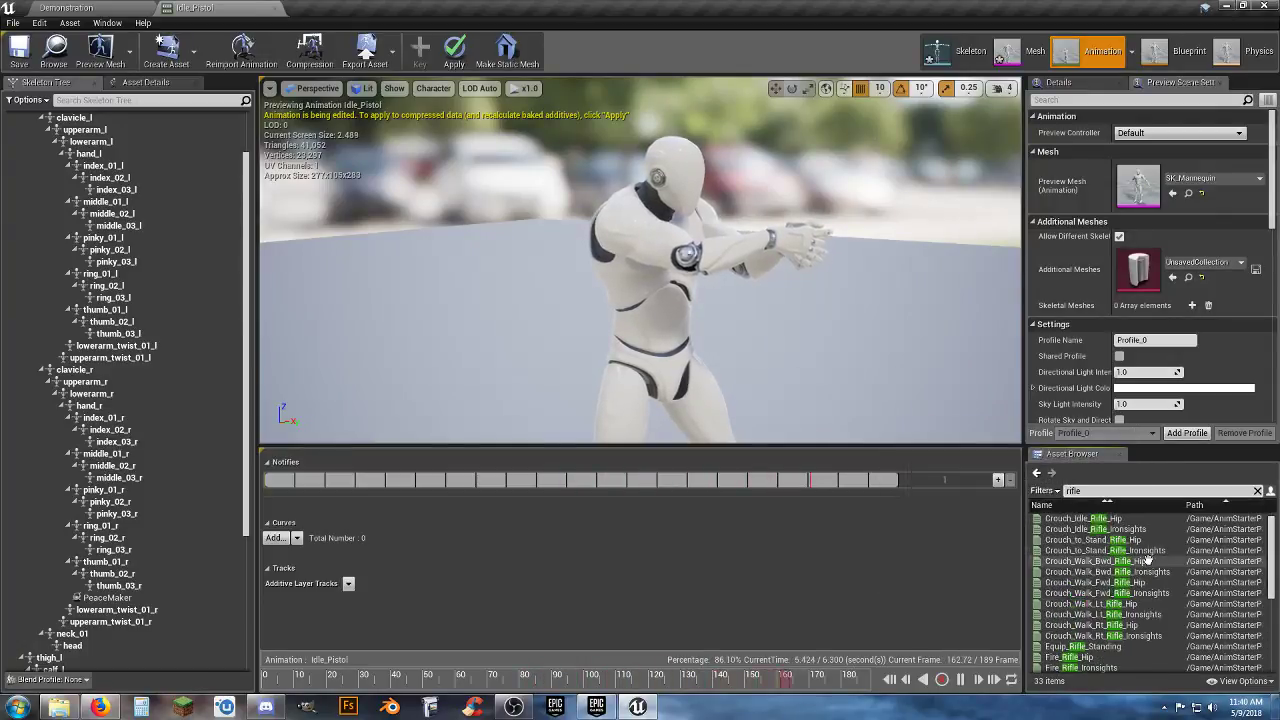
{"action": "mouse_move", "coordinate": [1125, 518]}
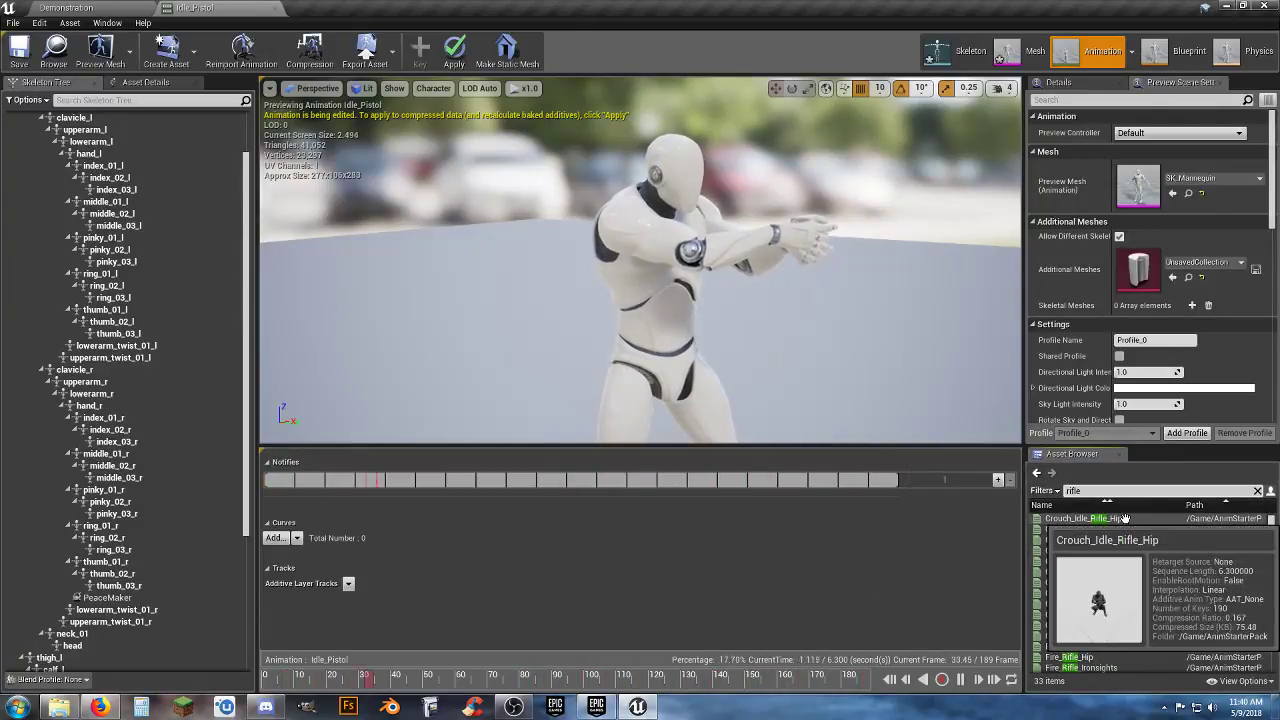
{"action": "scroll", "coordinate": [1140, 570], "scroll_direction": "down", "scroll_amount": 5}
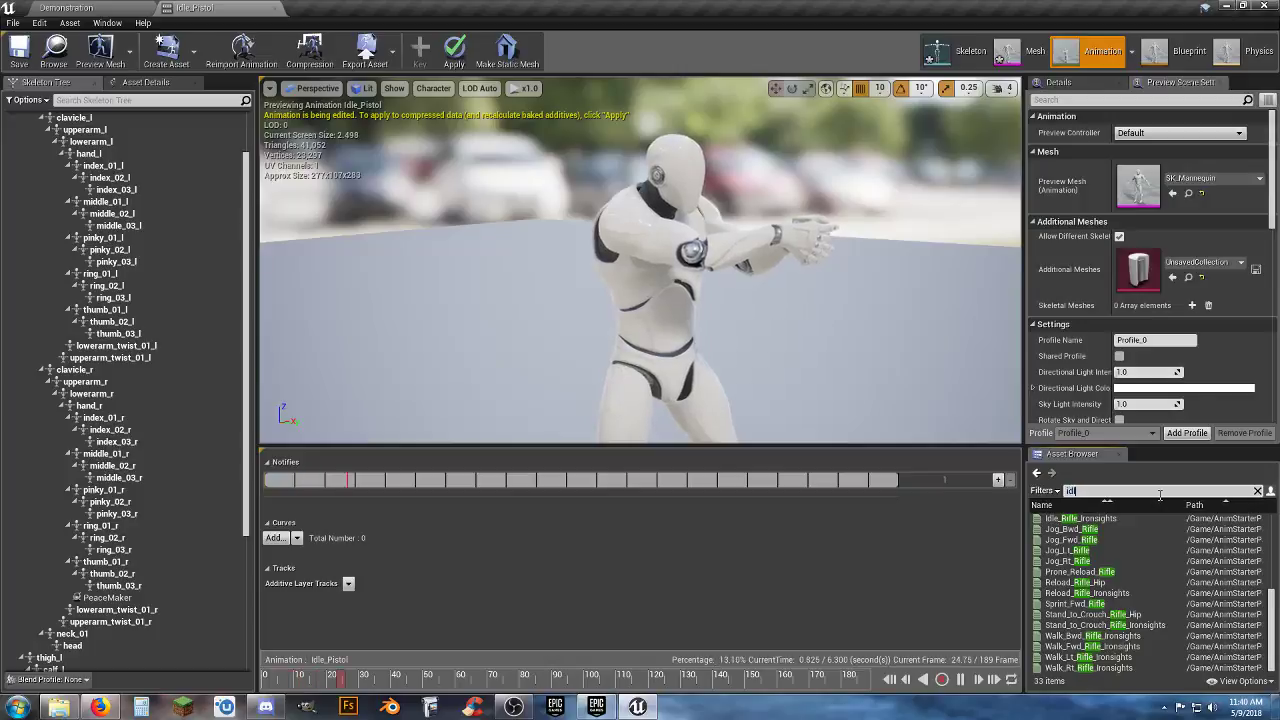
Filter the animations by "idle", open Idle_Rifle_Ironsights and pause it at frame 0
{"action": "type", "text": "le"}
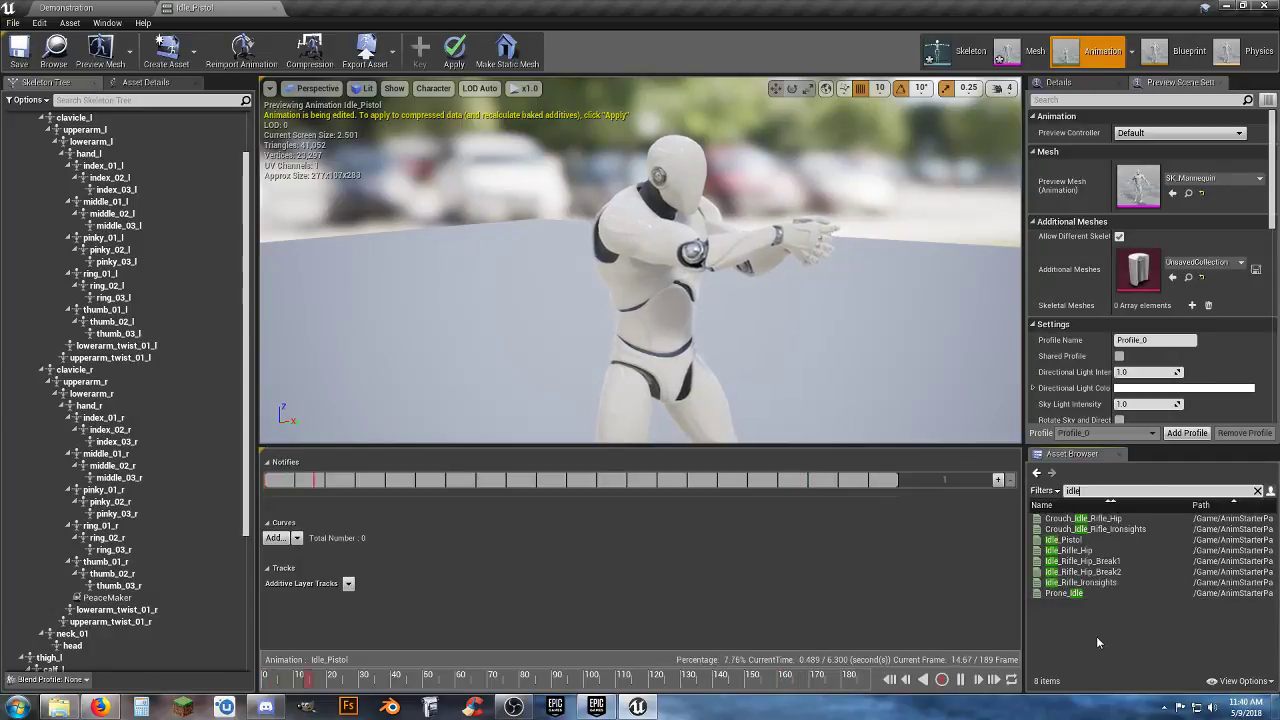
{"action": "left_click", "coordinate": [1098, 584]}
{"action": "double_click", "coordinate": [1098, 584]}
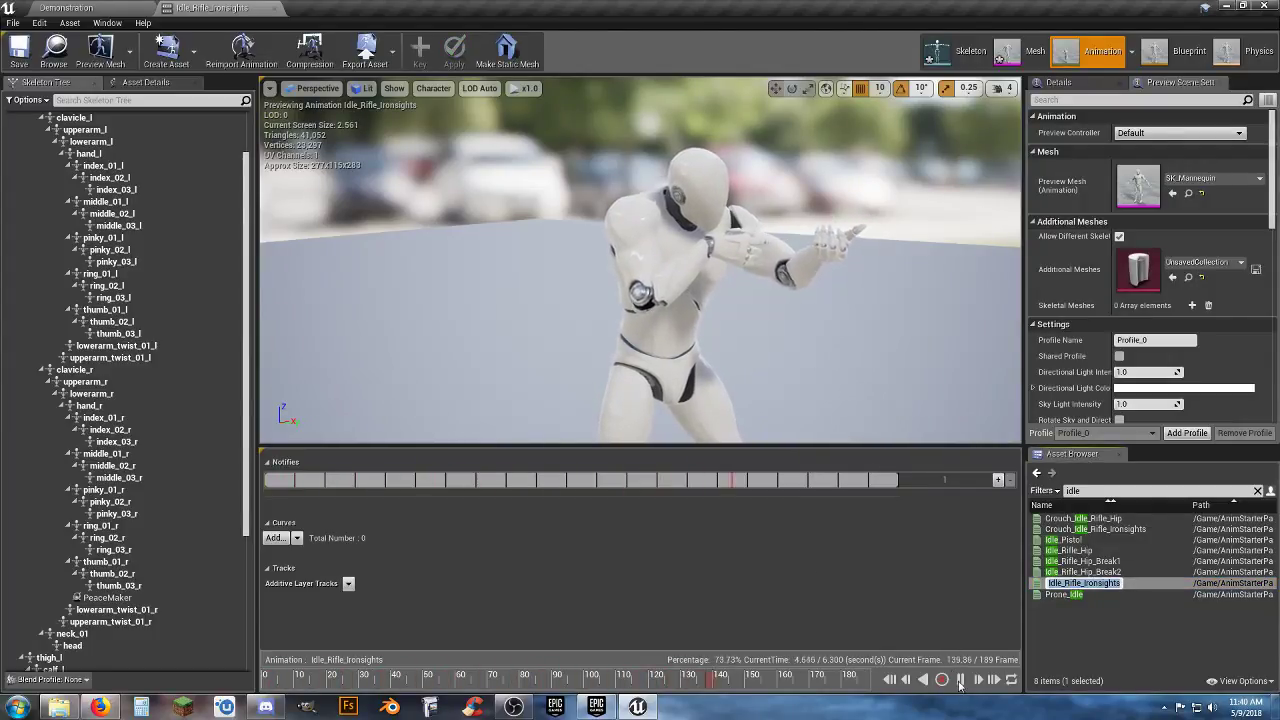
{"action": "left_click", "coordinate": [872, 671]}
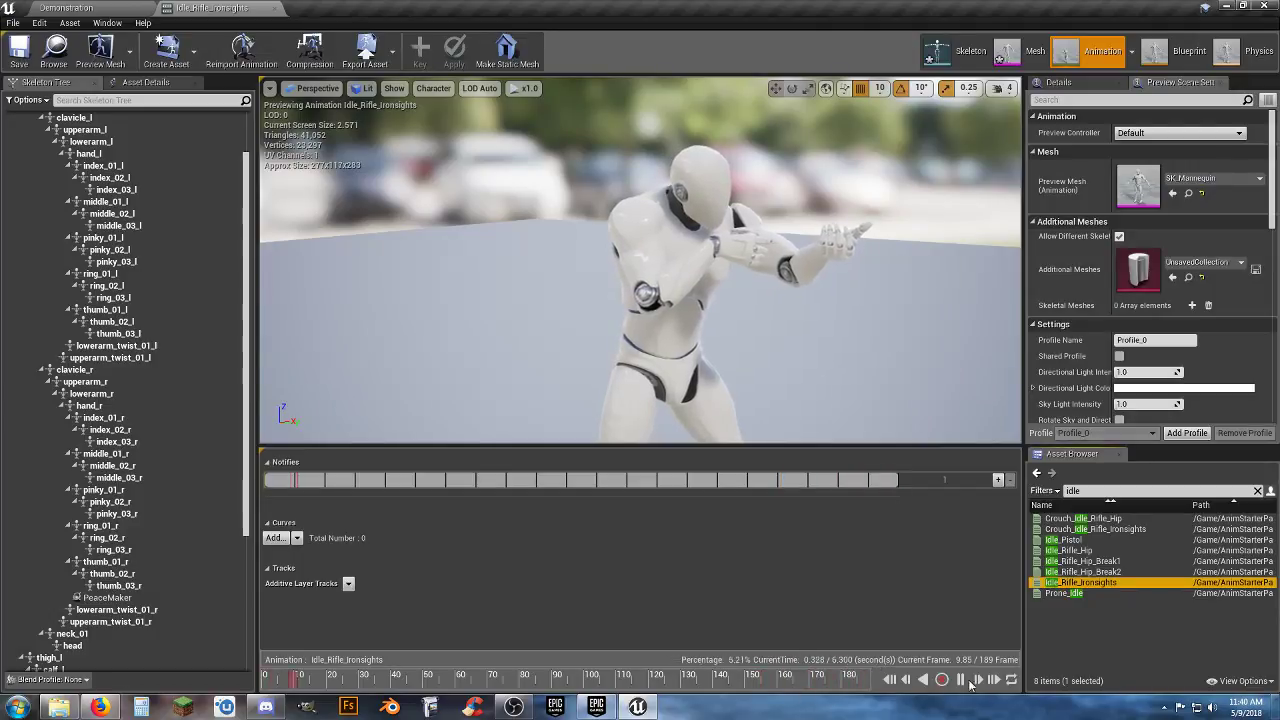
{"action": "left_click", "coordinate": [960, 680]}
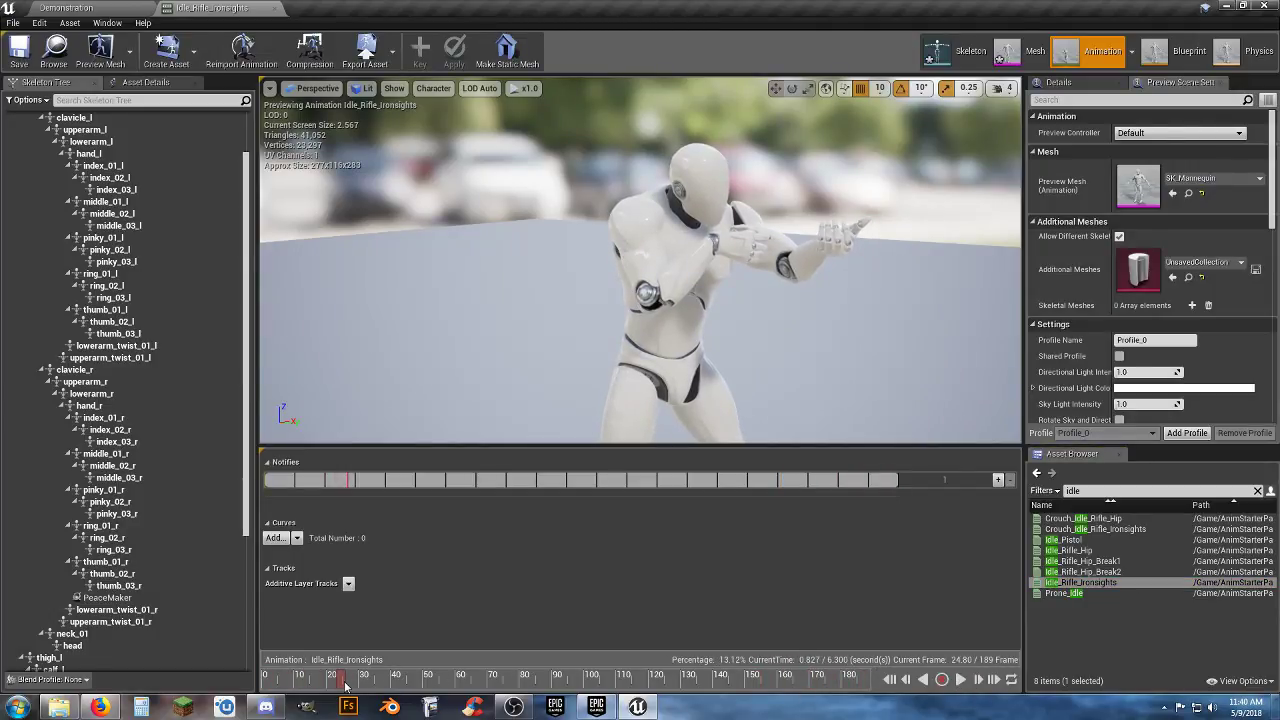
{"action": "left_click_drag", "start_coordinate": [346, 685], "coordinate": [252, 679]}
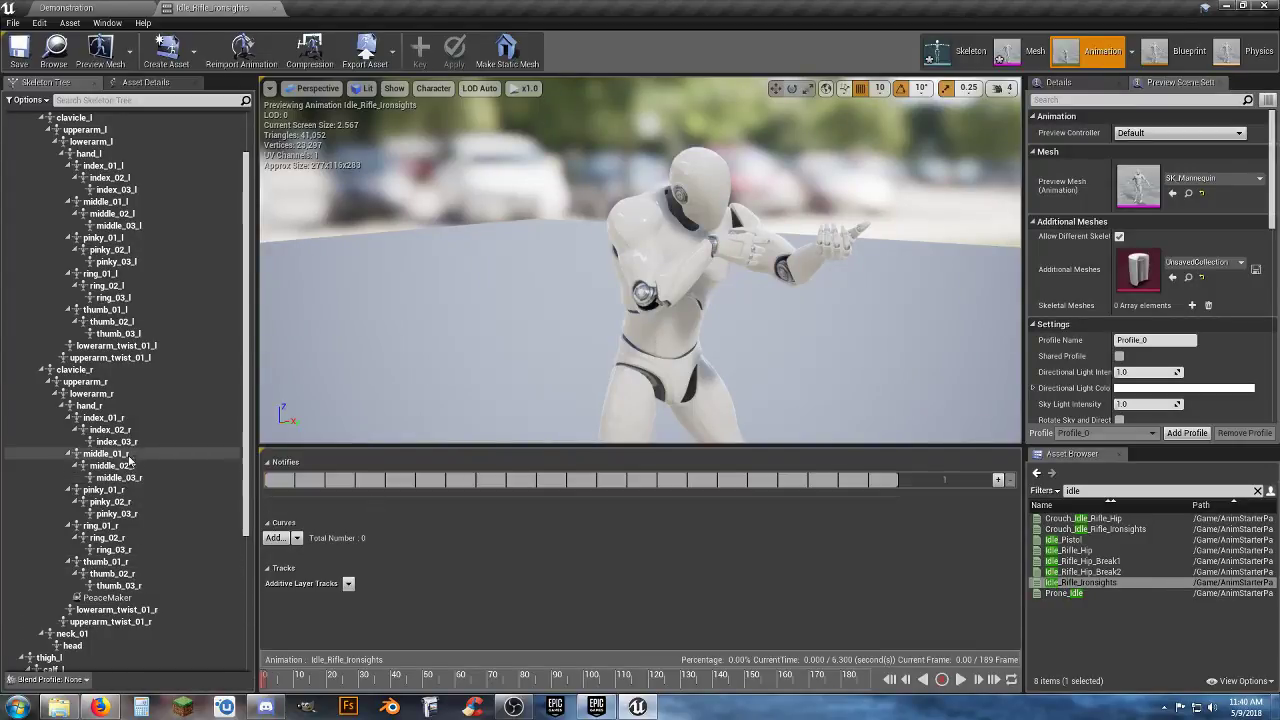
Add a socket named Shotgun_1 to the hand_r bone
{"action": "left_click", "coordinate": [98, 406]}
{"action": "right_click", "coordinate": [100, 406]}
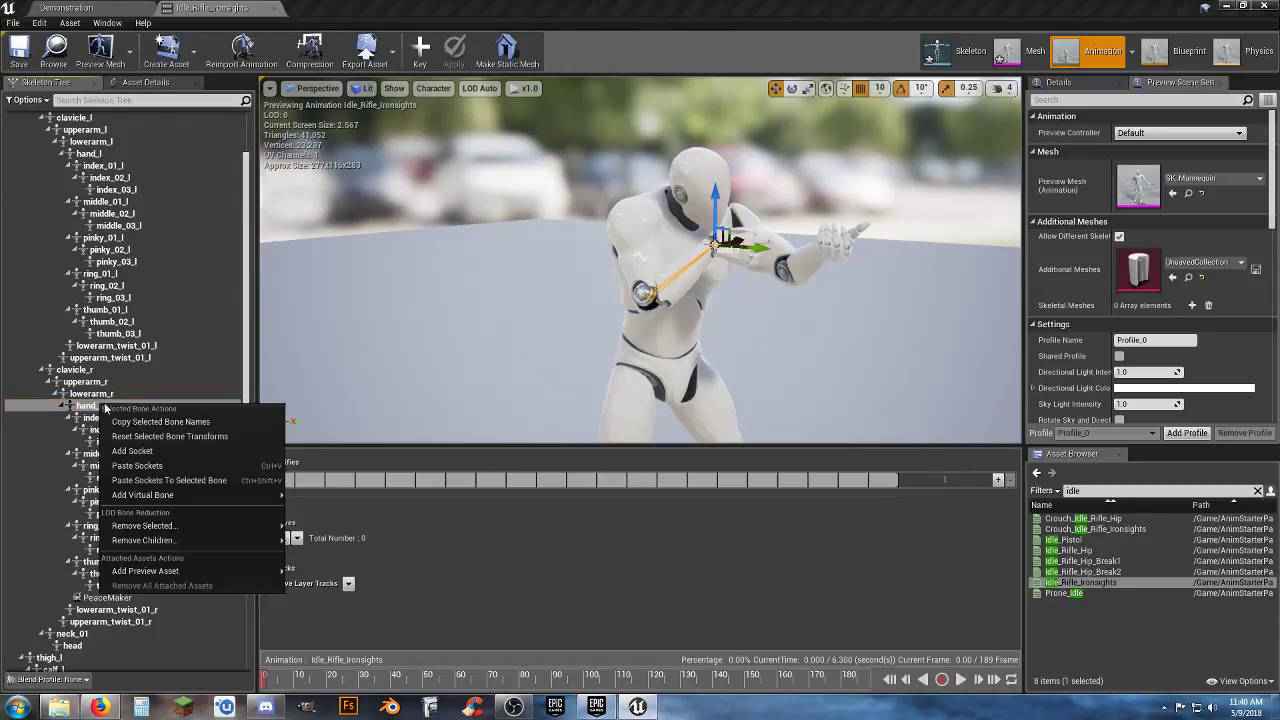
{"action": "left_click", "coordinate": [167, 452]}
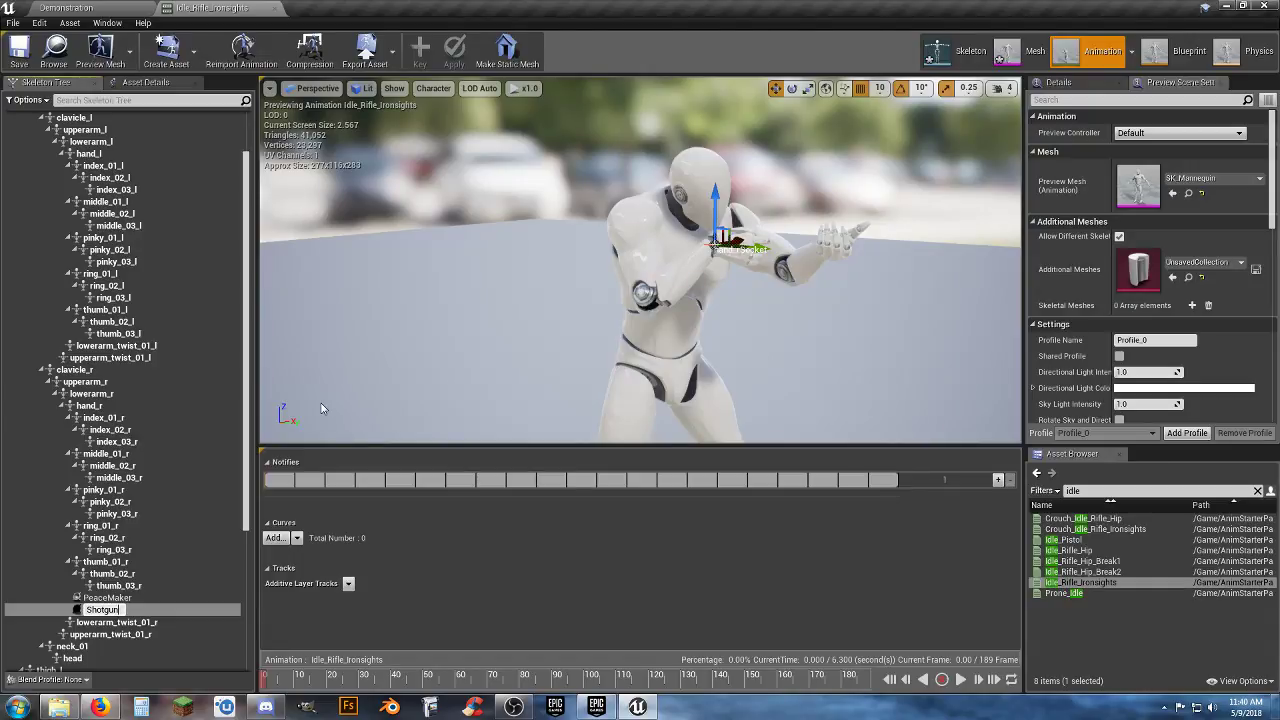
{"action": "key", "text": "Return"}
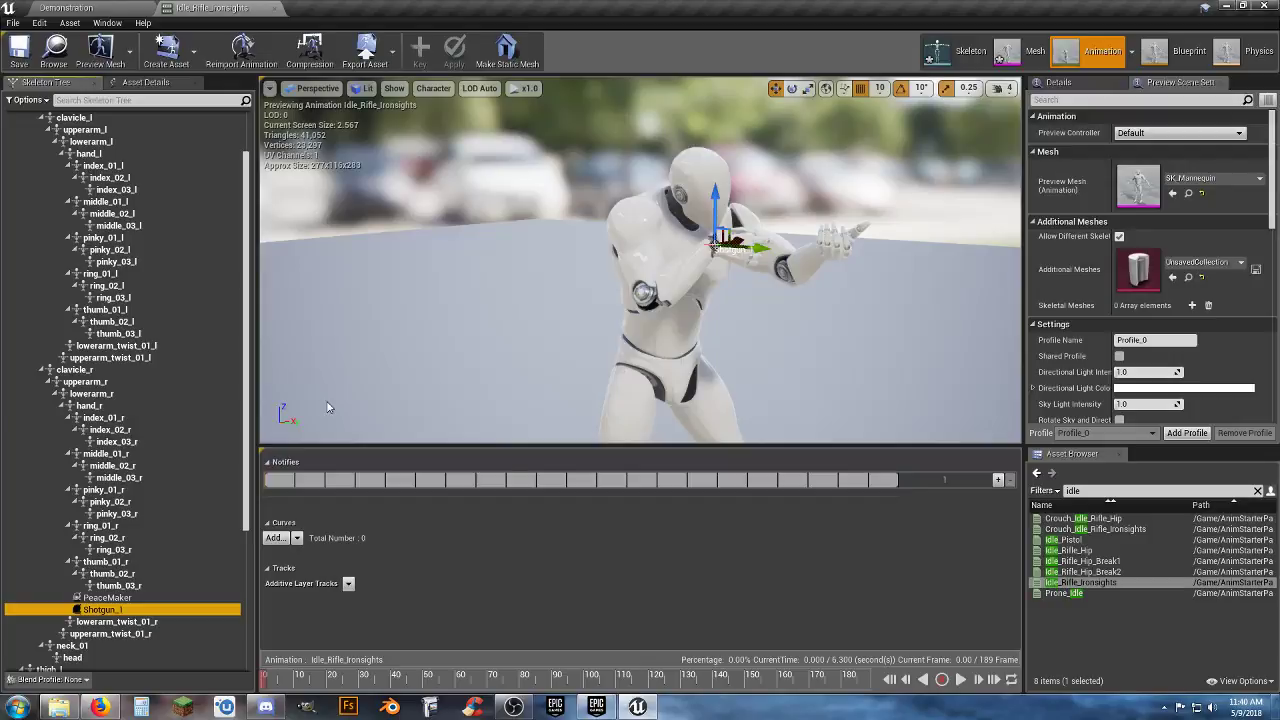
Attach SK_Wep_Shotgun_01 to the Shotgun_1 socket as a preview asset
{"action": "right_click", "coordinate": [95, 610]}
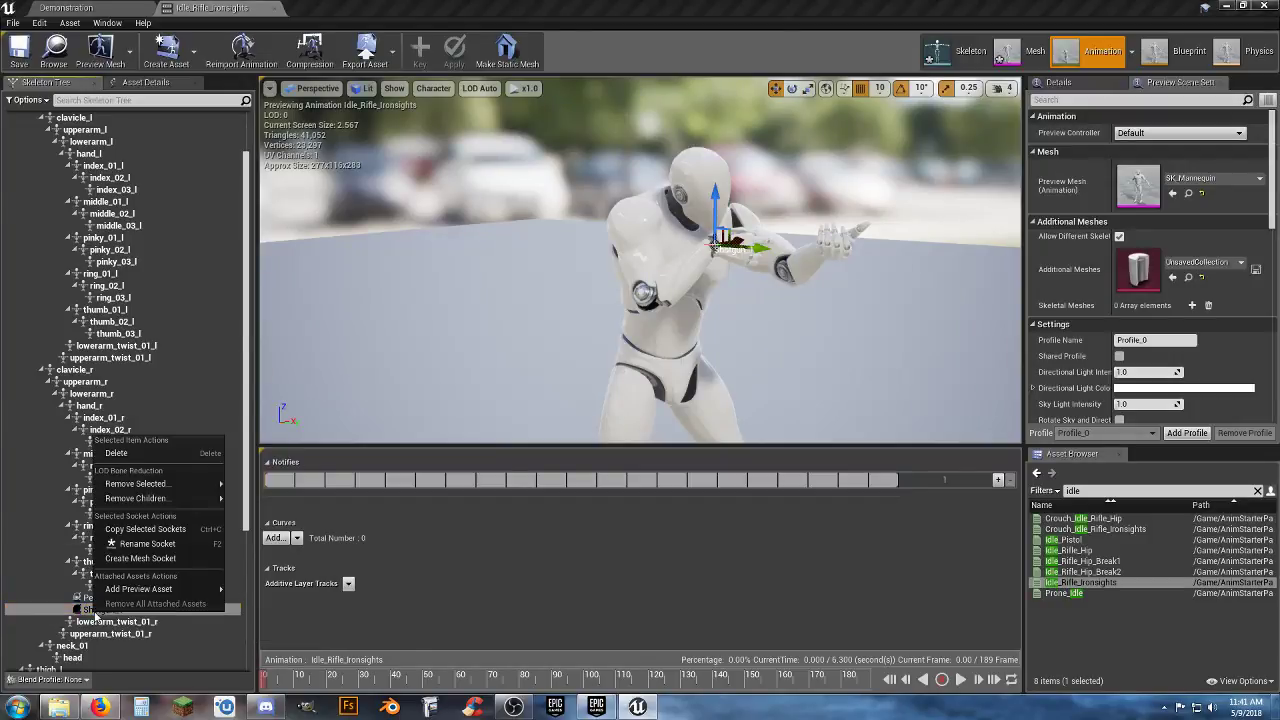
{"action": "mouse_move", "coordinate": [140, 589]}
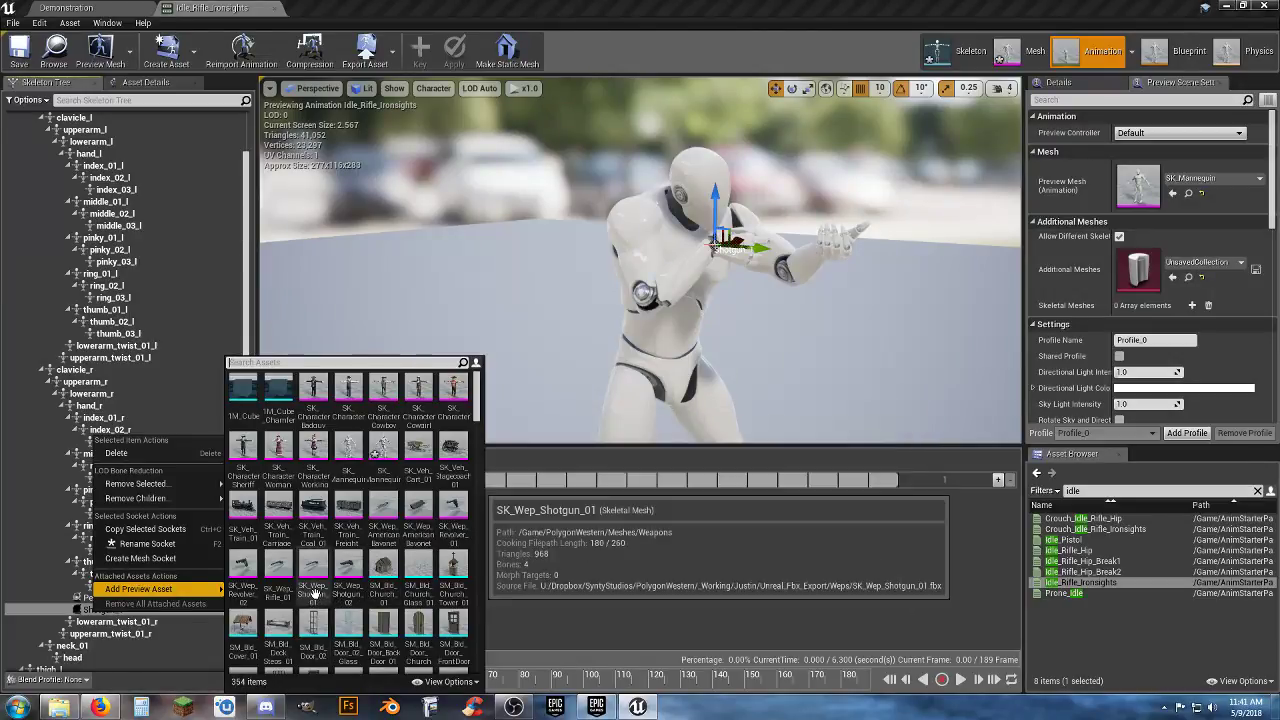
{"action": "left_click", "coordinate": [313, 582]}
Rotate the Shotgun_1 socket so the preview shotgun's barrel points forward past the mannequin's left hand
{"action": "right_click_drag", "start_coordinate": [739, 388], "coordinate": [770, 395]}
{"action": "left_click", "coordinate": [791, 89]}
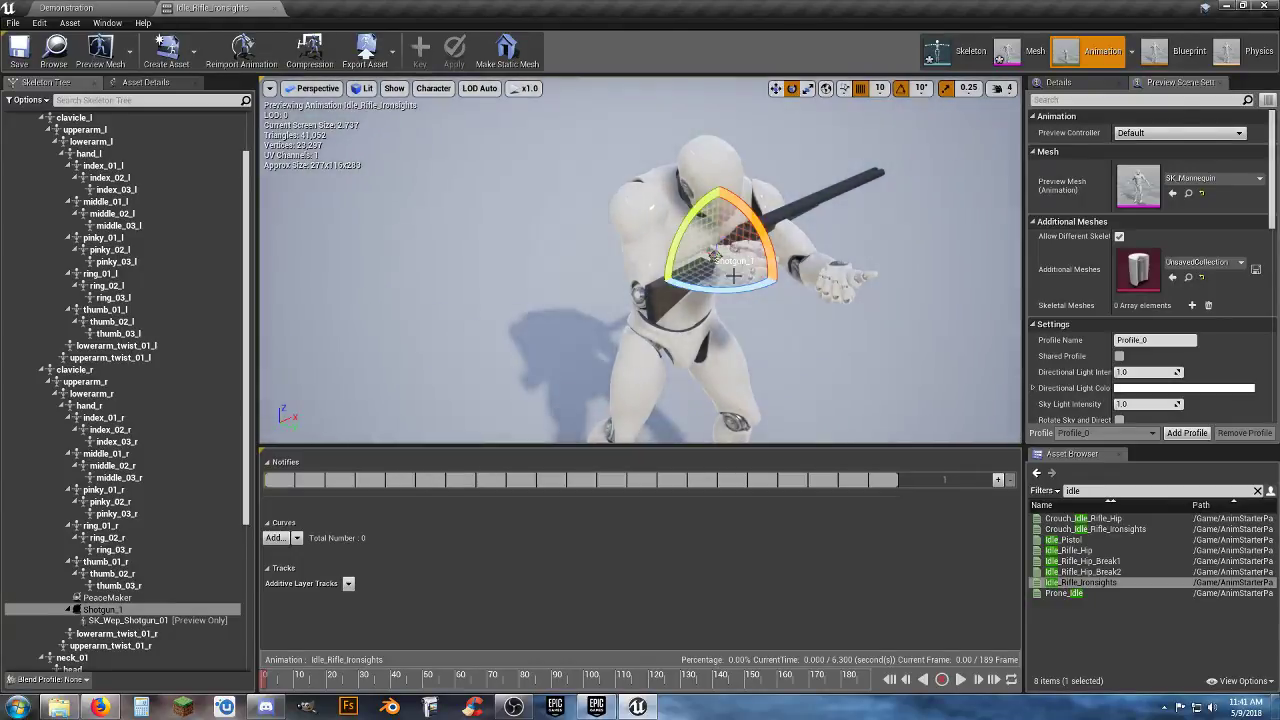
{"action": "left_click_drag", "start_coordinate": [760, 235], "coordinate": [795, 288]}
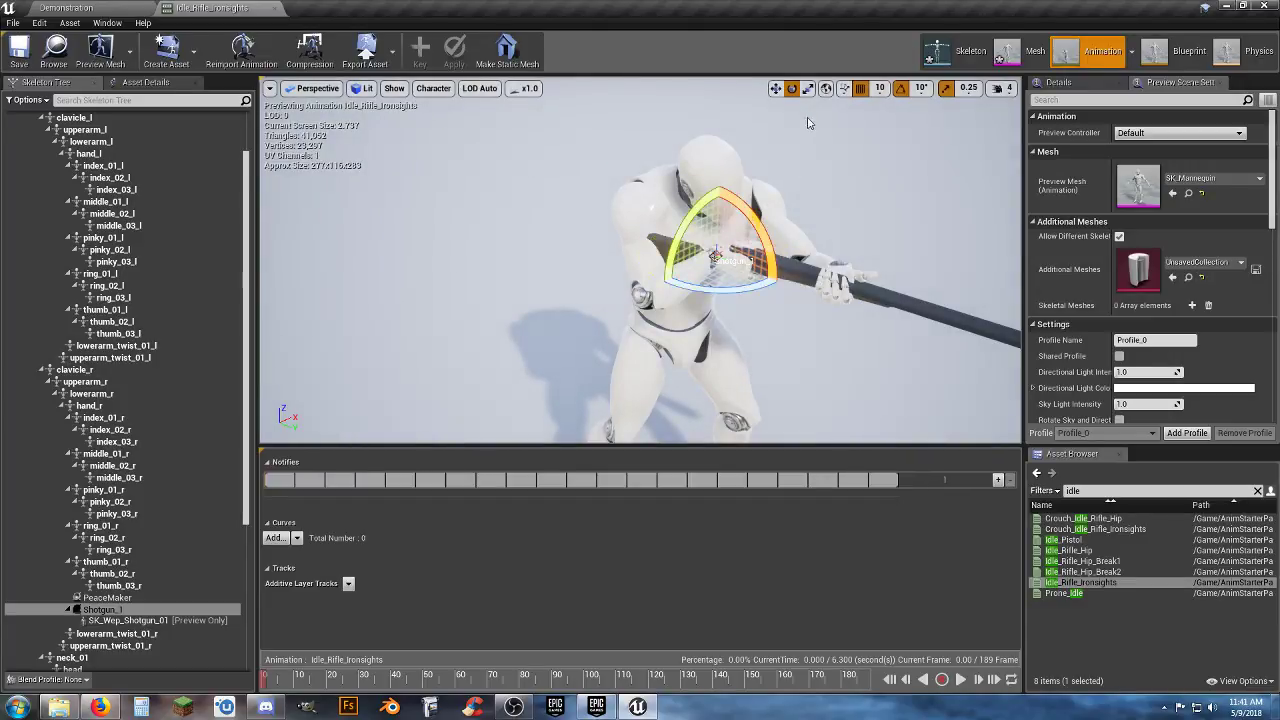
Move the Shotgun_1 socket forward, sideways and vertically so the shotgun sits in the mannequin's right-hand grip
{"action": "left_click", "coordinate": [776, 89]}
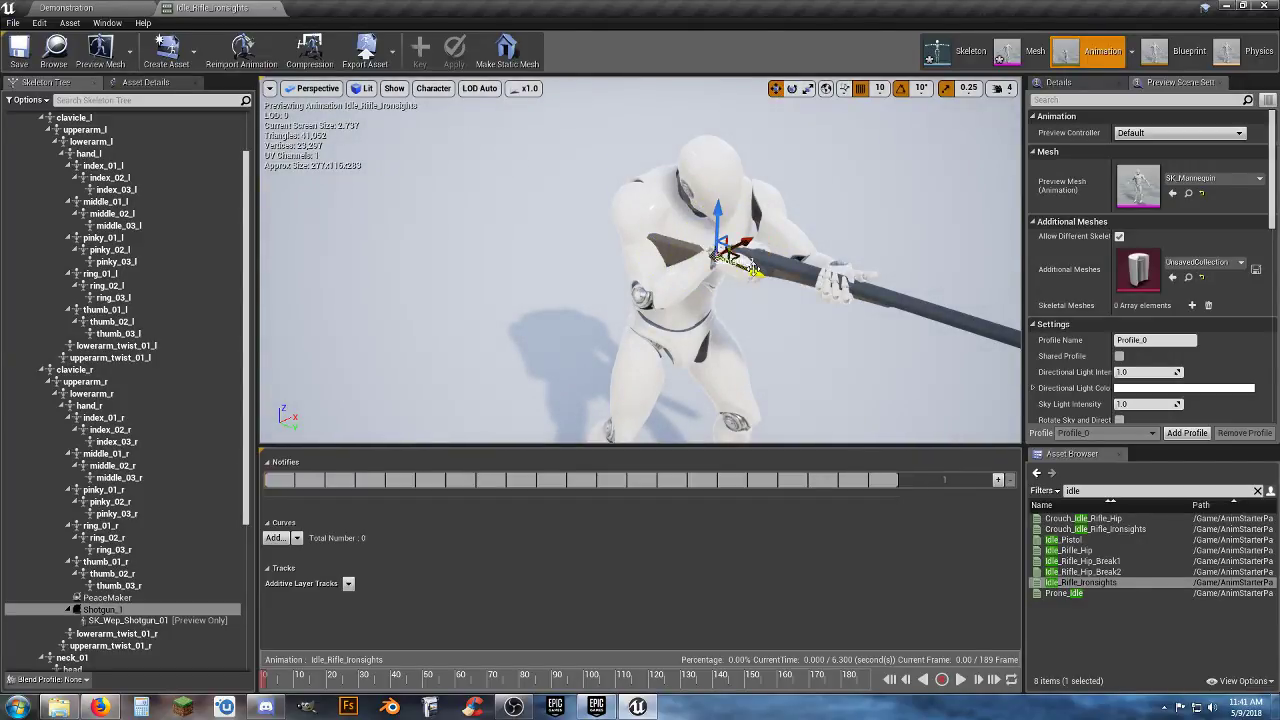
{"action": "left_click_drag", "start_coordinate": [752, 268], "coordinate": [760, 275]}
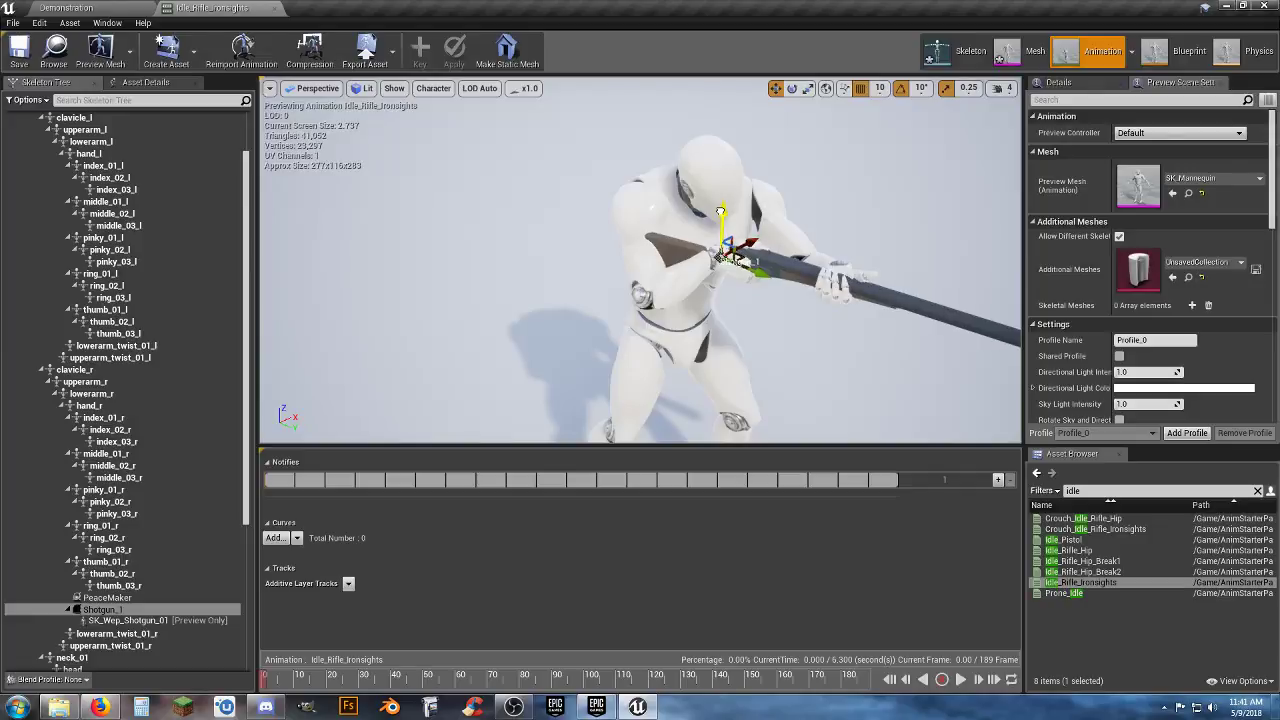
{"action": "left_click_drag", "start_coordinate": [720, 211], "coordinate": [726, 198]}
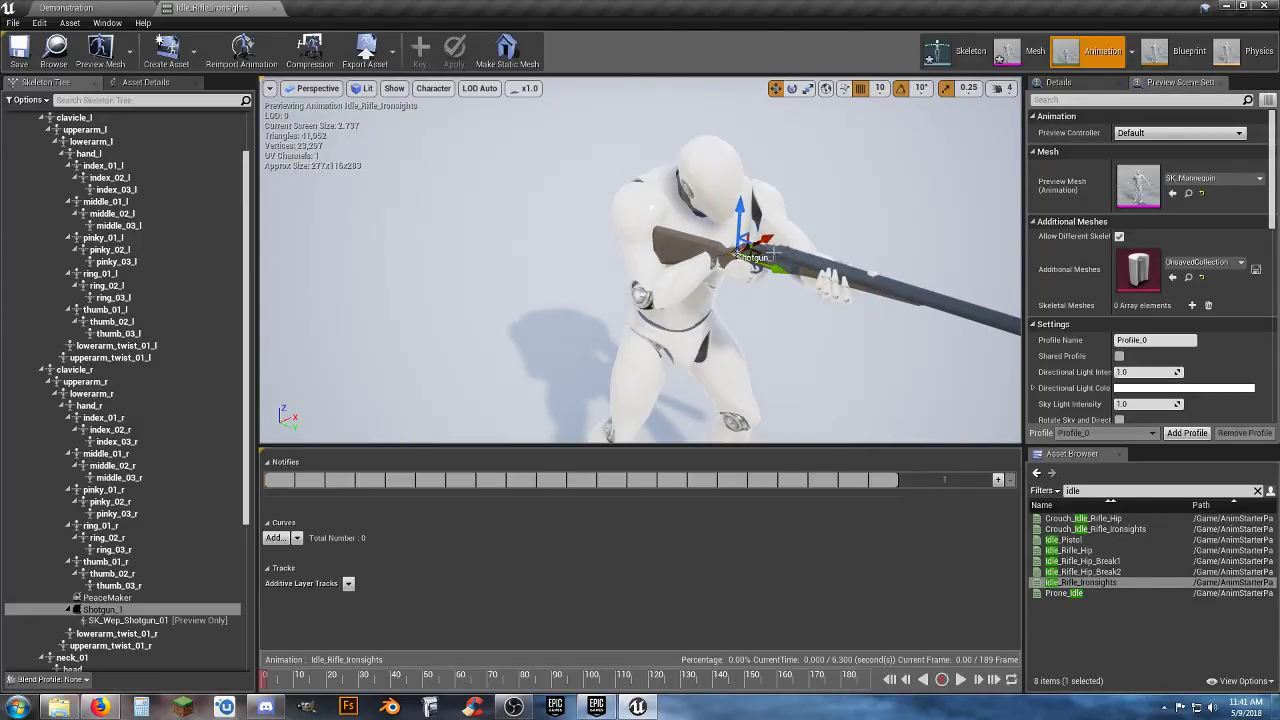
{"action": "left_click_drag", "start_coordinate": [767, 238], "coordinate": [779, 233]}
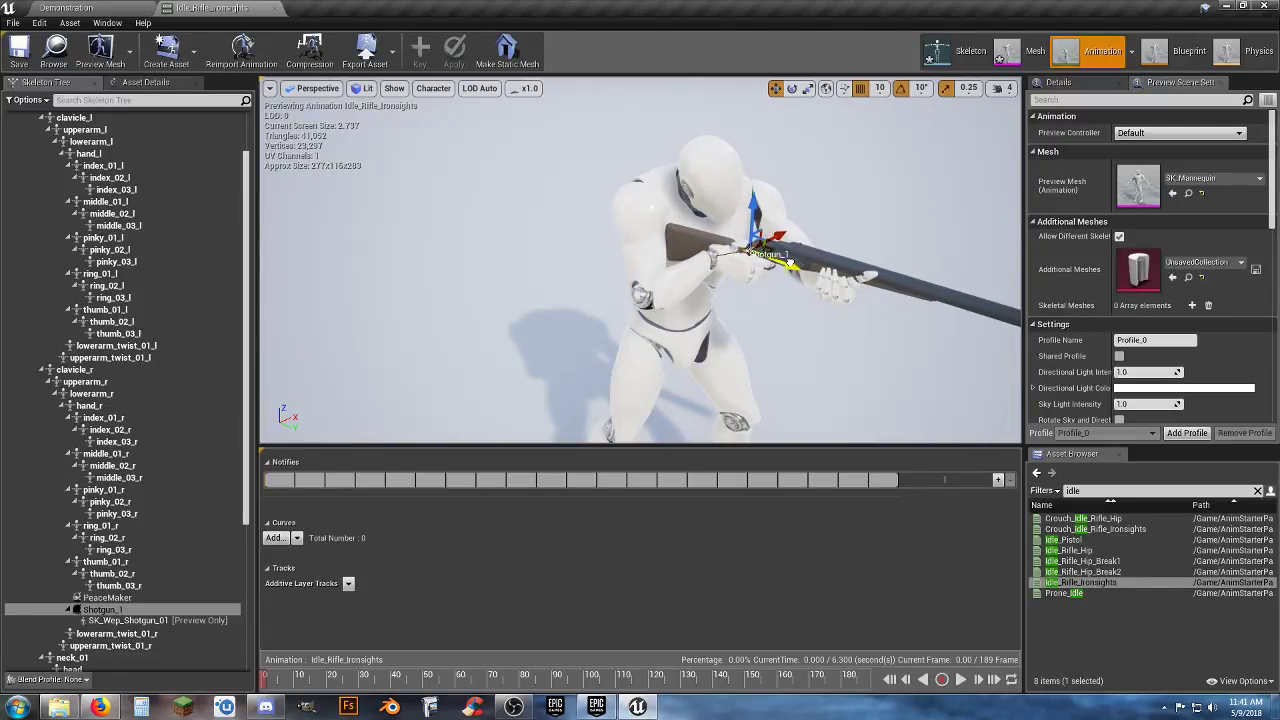
{"action": "left_click_drag", "start_coordinate": [760, 213], "coordinate": [752, 258]}
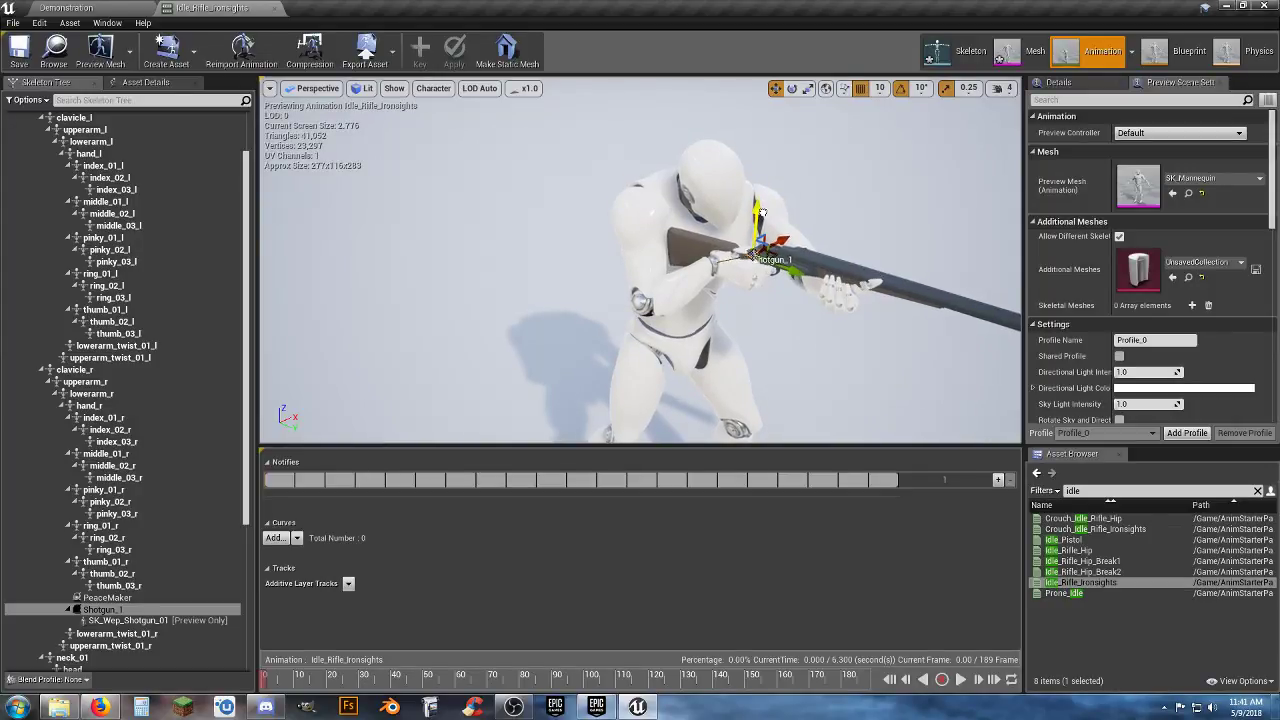
Examine from the front and both sides how the shotgun lines up with the mannequin's hands
{"action": "right_click_drag", "start_coordinate": [760, 212], "coordinate": [702, 312]}
{"action": "key", "text": "w"}
{"action": "key", "text": "d"}
{"action": "key", "text": "s"}
{"action": "key", "text": "a"}
{"action": "key", "text": "w"}
{"action": "key", "text": "w"}
{"action": "key", "text": "s"}
{"action": "key", "text": "d"}
{"action": "key", "text": "a"}
{"action": "key", "text": "d"}
{"action": "key", "text": "w"}
{"action": "key", "text": "d"}
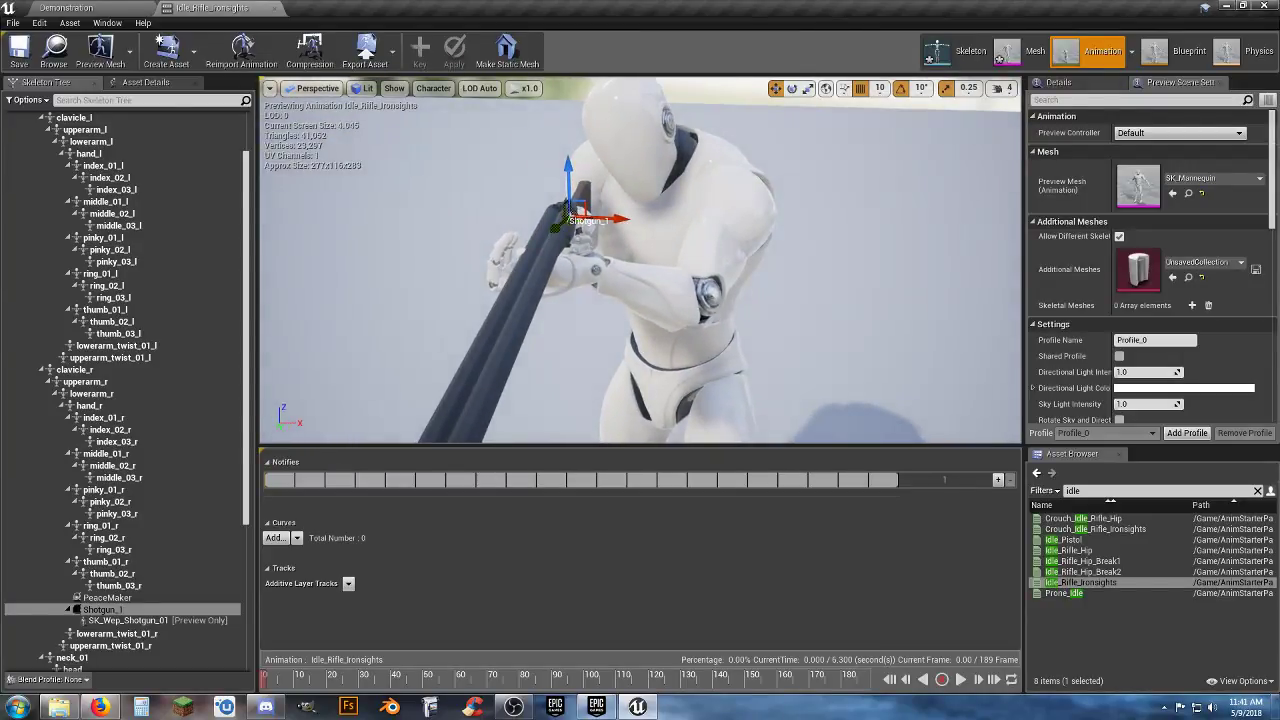
Try to move the lowerarm_l bone inward toward the shotgun, and undo the move
{"action": "left_click", "coordinate": [683, 297]}
{"action": "left_click_drag", "start_coordinate": [740, 308], "coordinate": [731, 301]}
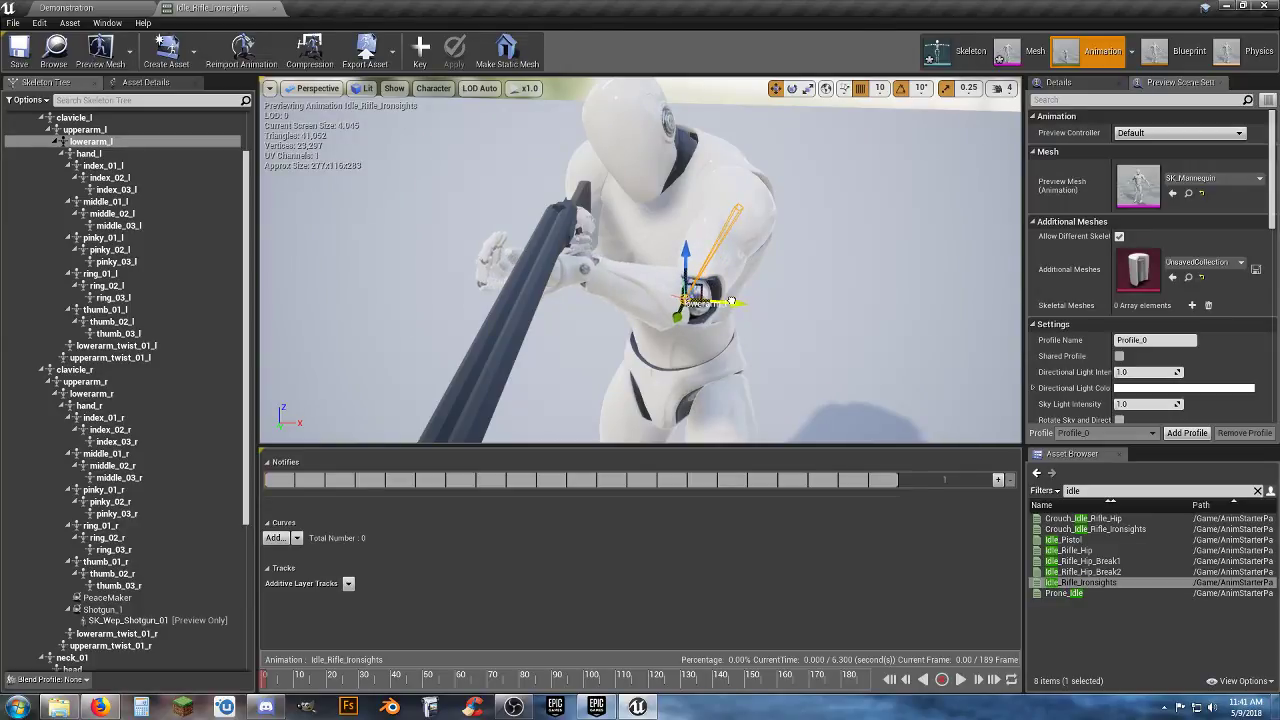
{"action": "key", "text": "ctrl+z"}
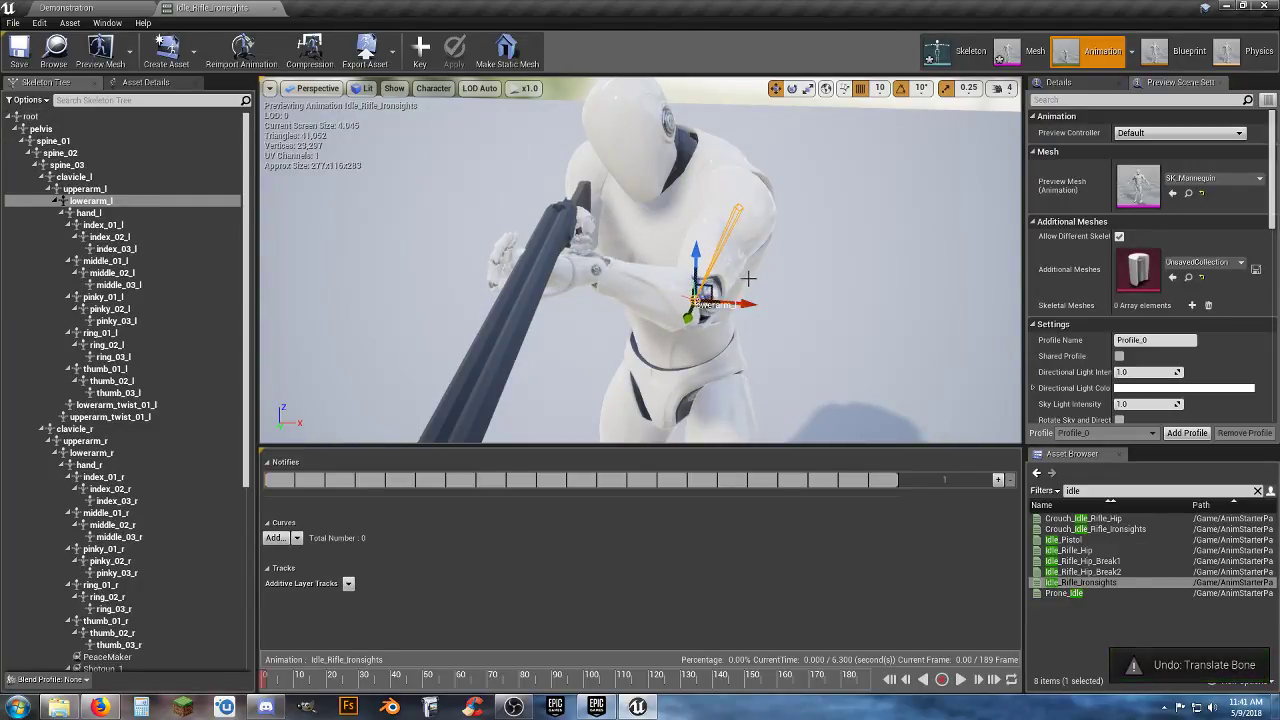
Rotate the lowerarm_l bone horizontally to bring the left hand toward the shotgun, then key the pose and apply it to Idle_Rifle_Ironsights
{"action": "left_click", "coordinate": [731, 273]}
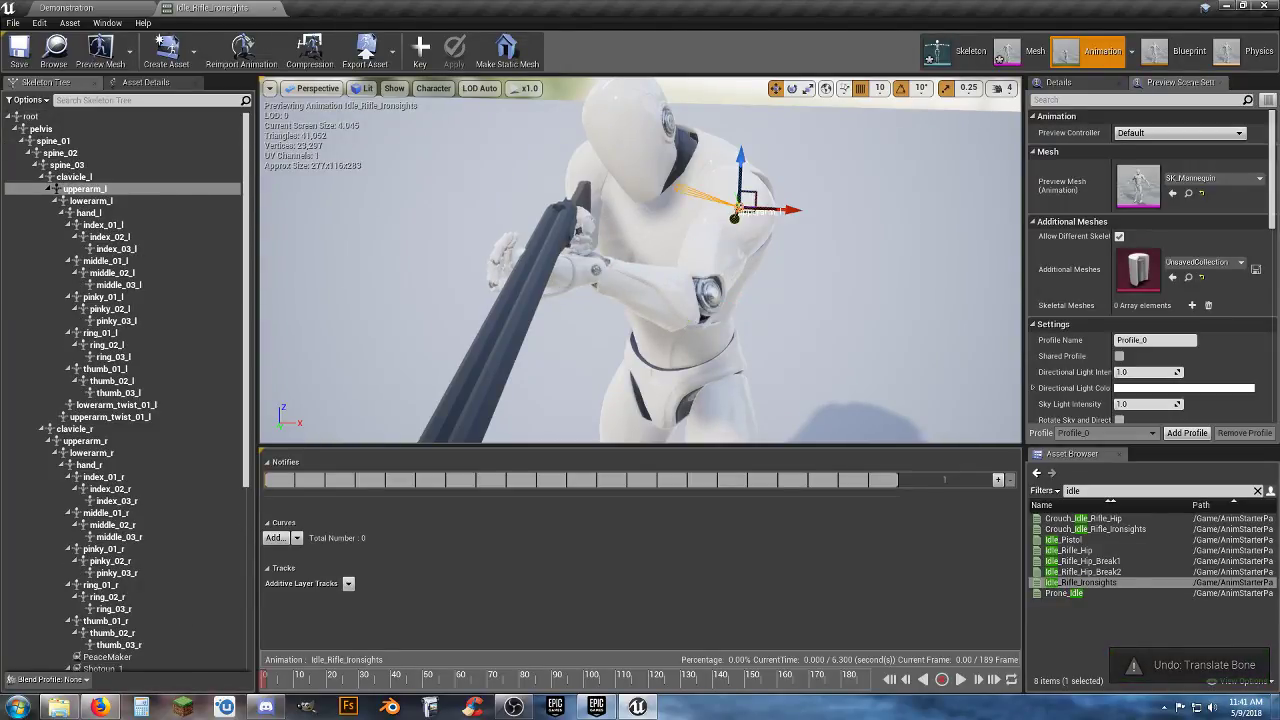
{"action": "left_click", "coordinate": [792, 88]}
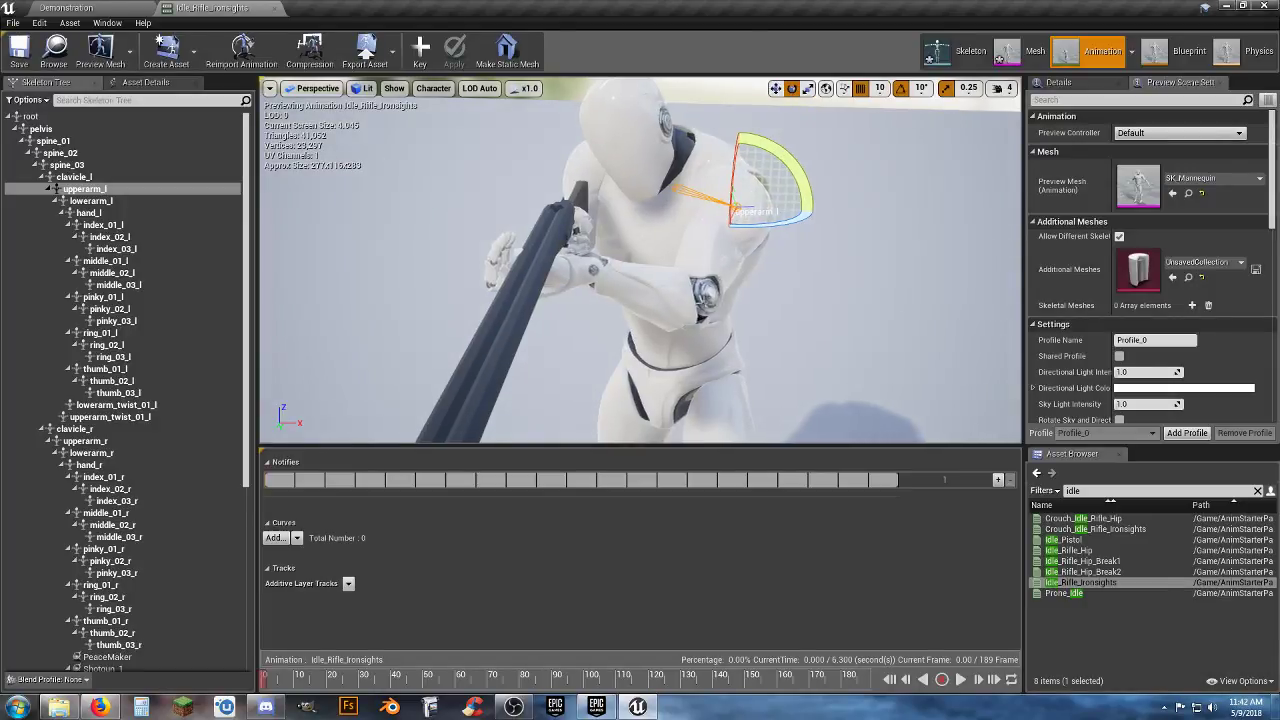
{"action": "left_click", "coordinate": [710, 300]}
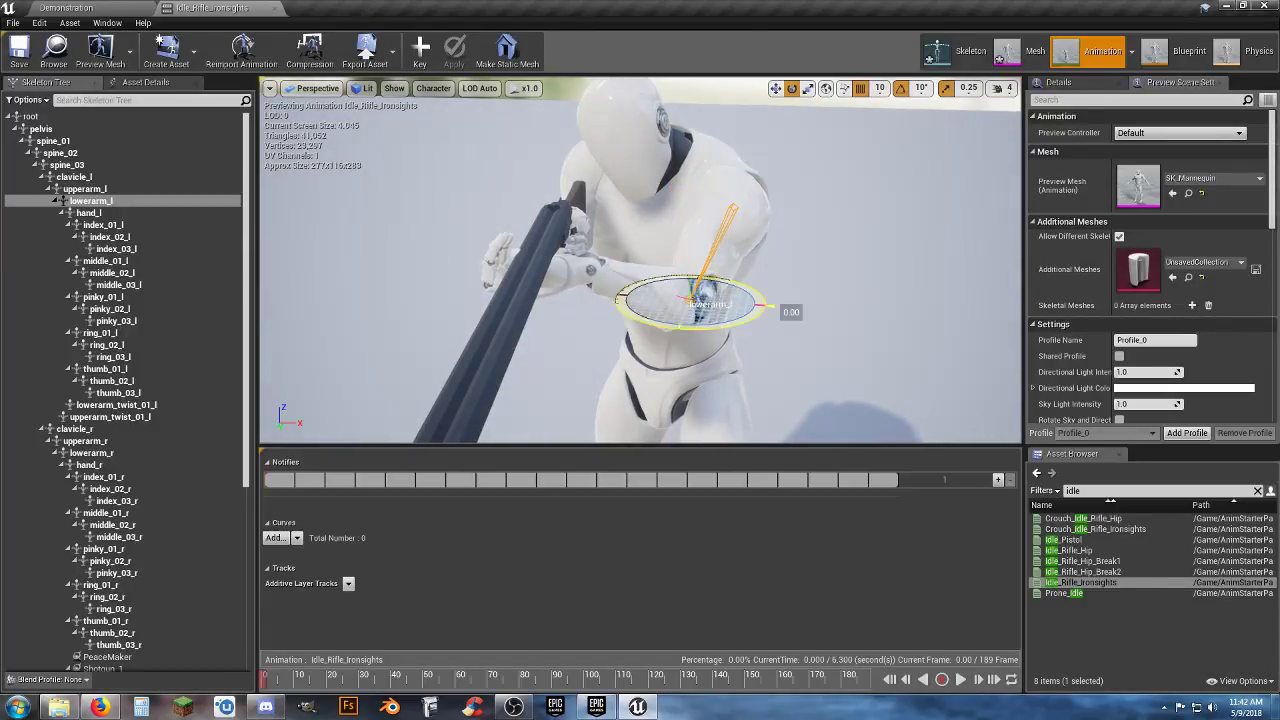
{"action": "left_click_drag", "start_coordinate": [727, 324], "coordinate": [747, 319]}
{"action": "right_click_drag", "start_coordinate": [750, 318], "coordinate": [806, 273]}
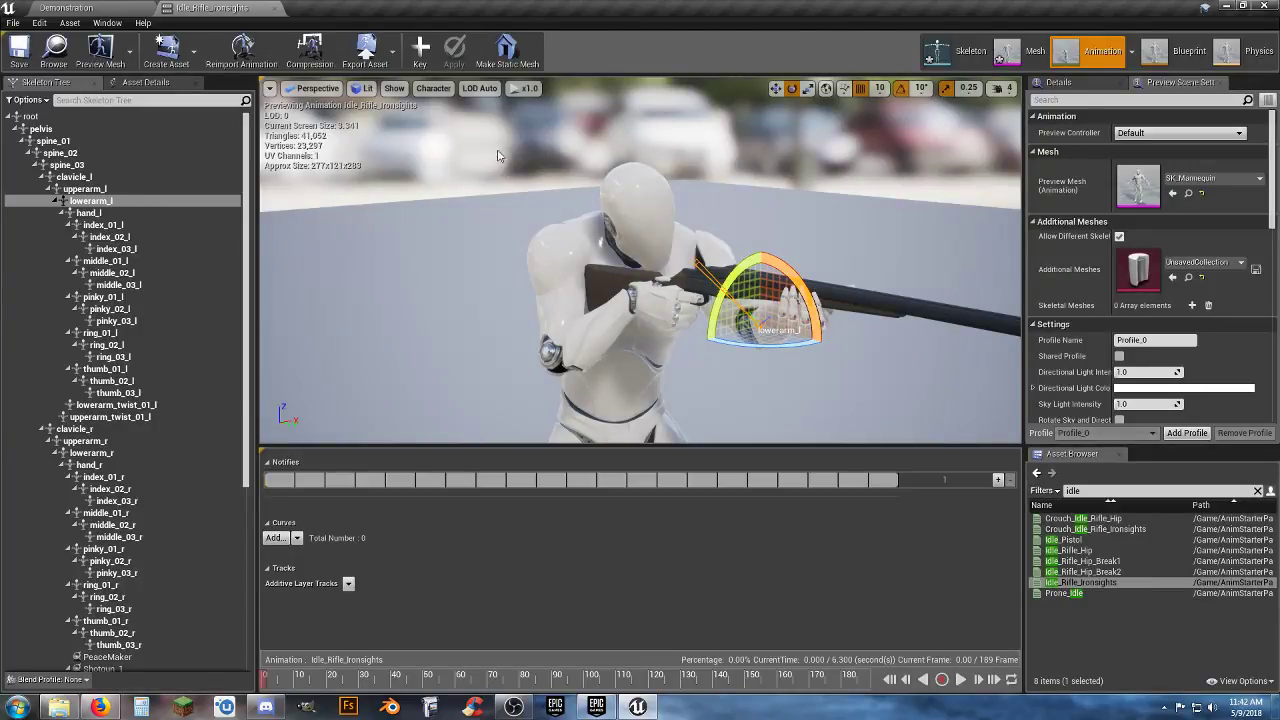
{"action": "left_click", "coordinate": [418, 50]}
{"action": "left_click", "coordinate": [451, 52]}
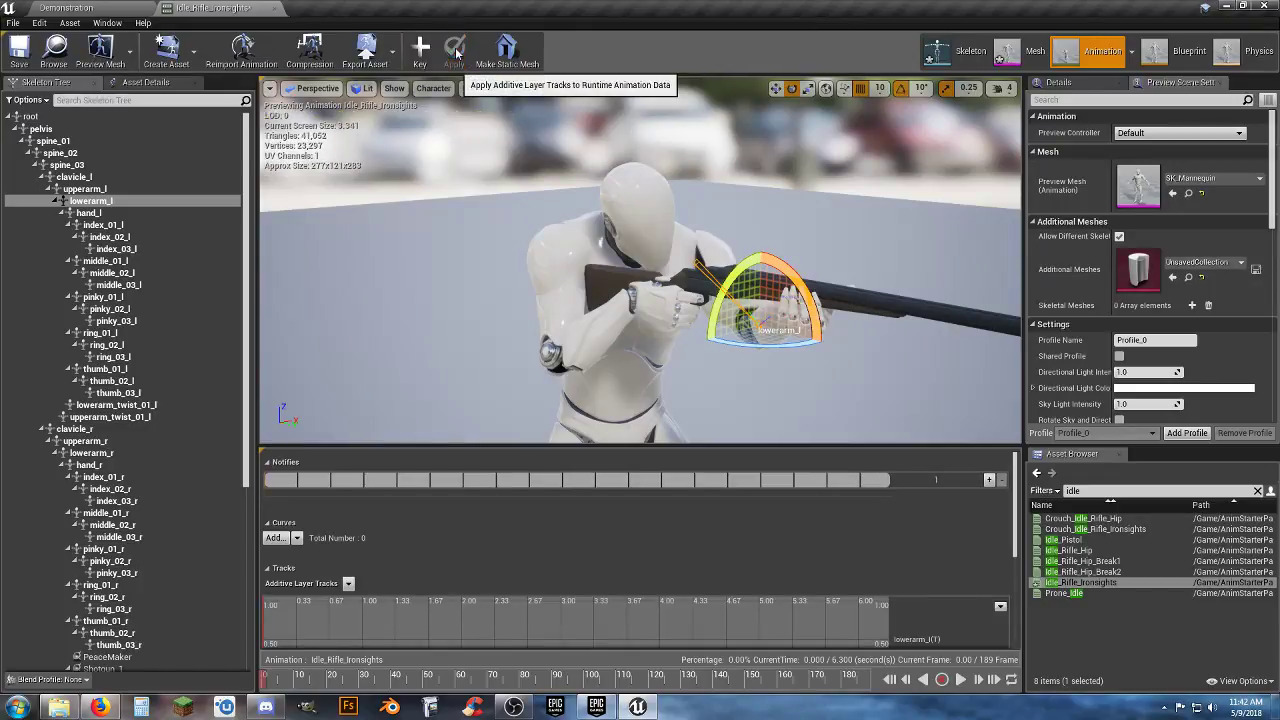
Play the Idle_Rifle_Ironsights animation, deselect the bone and check the shotgun hold from the side and front
{"action": "left_click", "coordinate": [960, 679]}
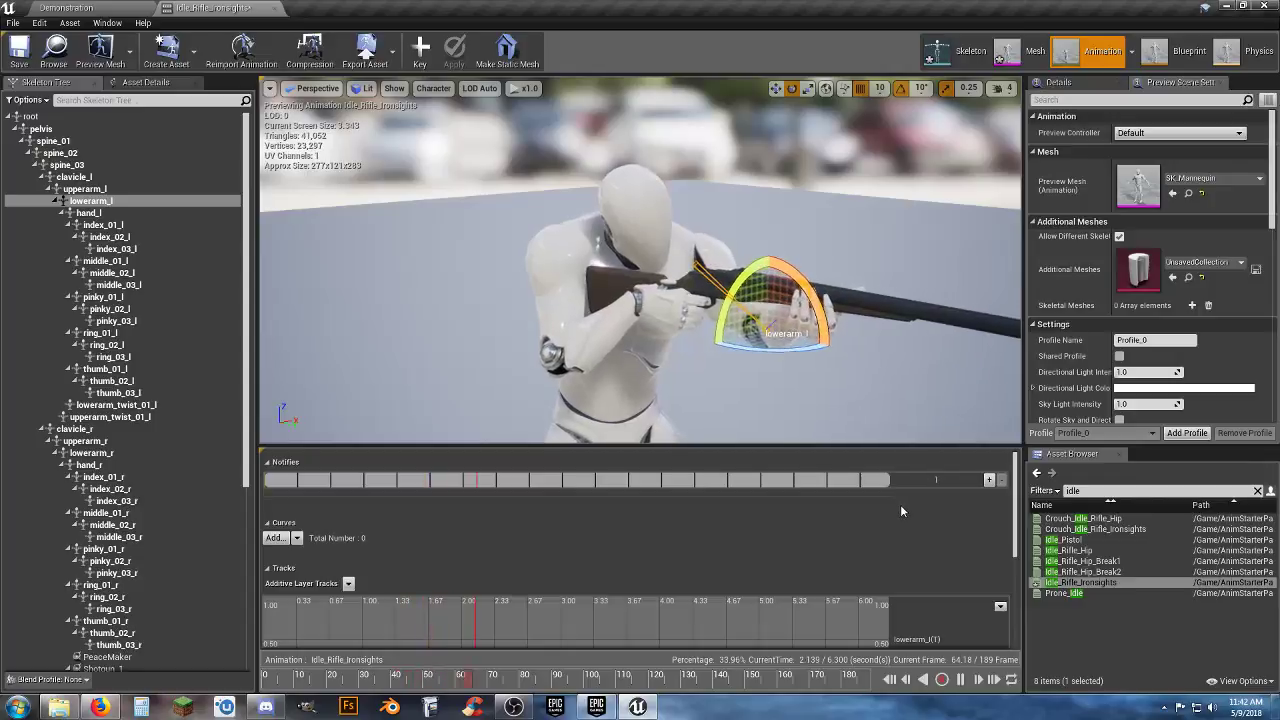
{"action": "left_click", "coordinate": [804, 153]}
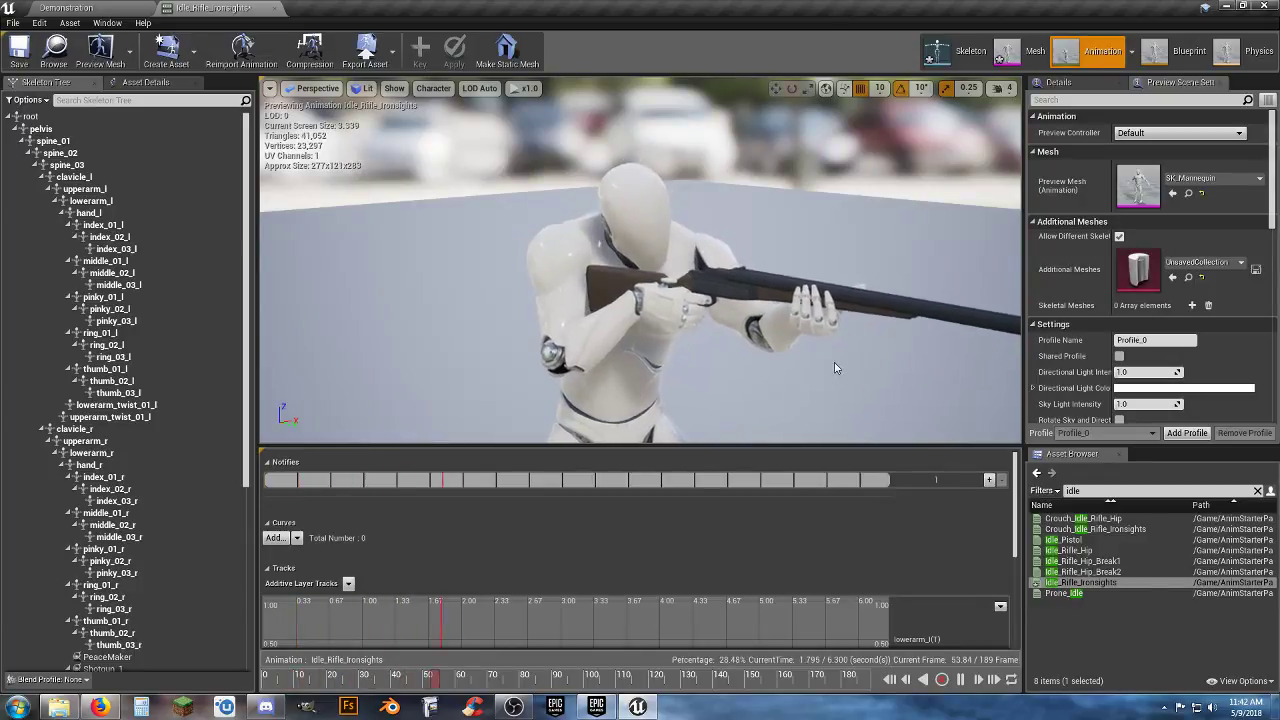
{"action": "mouse_move", "coordinate": [834, 362]}
{"action": "right_mouse_down"}
{"action": "mouse_move", "coordinate": [874, 371]}
{"action": "mouse_move", "coordinate": [748, 368]}
{"action": "mouse_move", "coordinate": [835, 363]}
{"action": "right_mouse_up"}
{"action": "key", "text": "s"}
{"action": "key", "text": "d"}
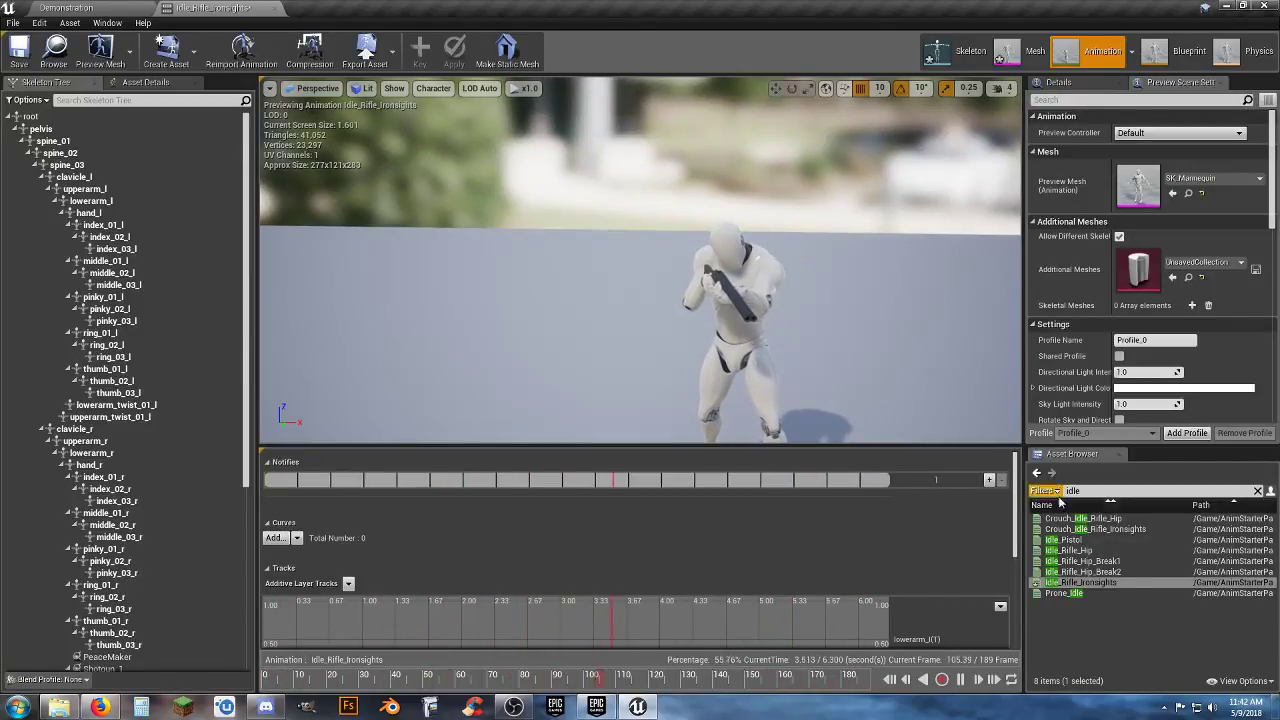
Open the Idle_Rifle_Hip animation and examine up close how the shotgun sits in the mannequin's hands
{"action": "left_click", "coordinate": [1098, 551]}
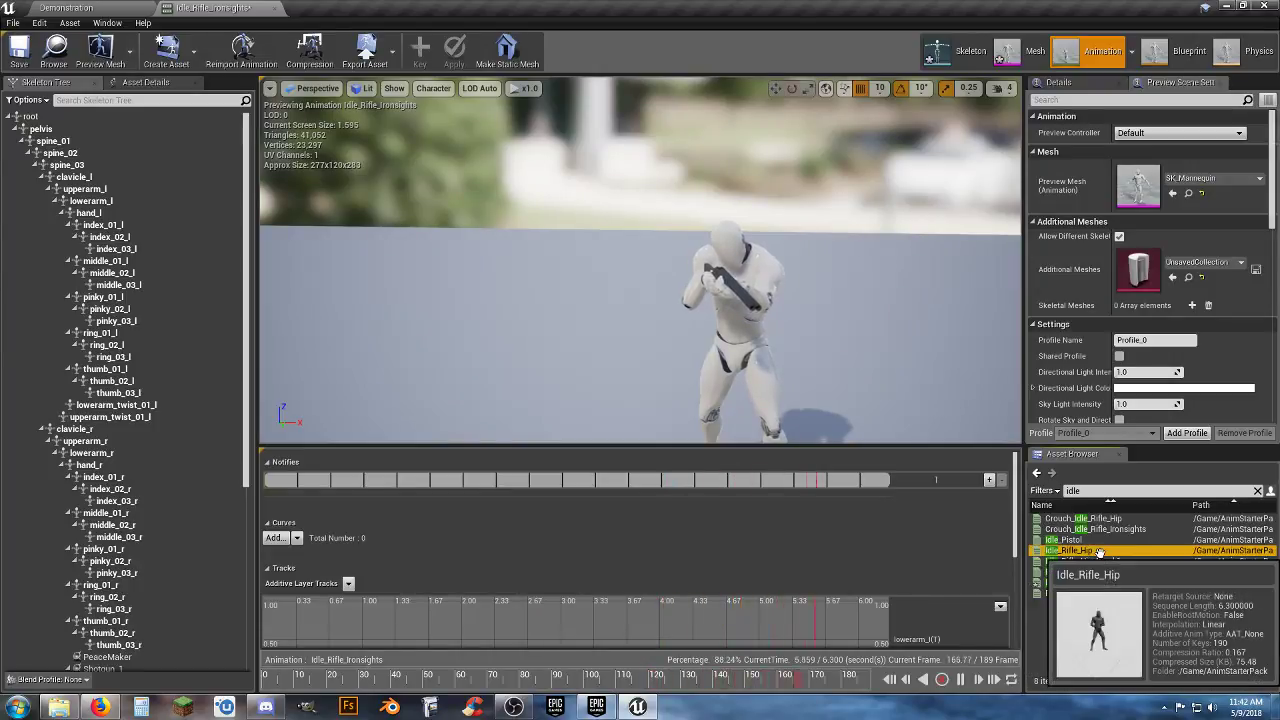
{"action": "double_click", "coordinate": [1098, 551]}
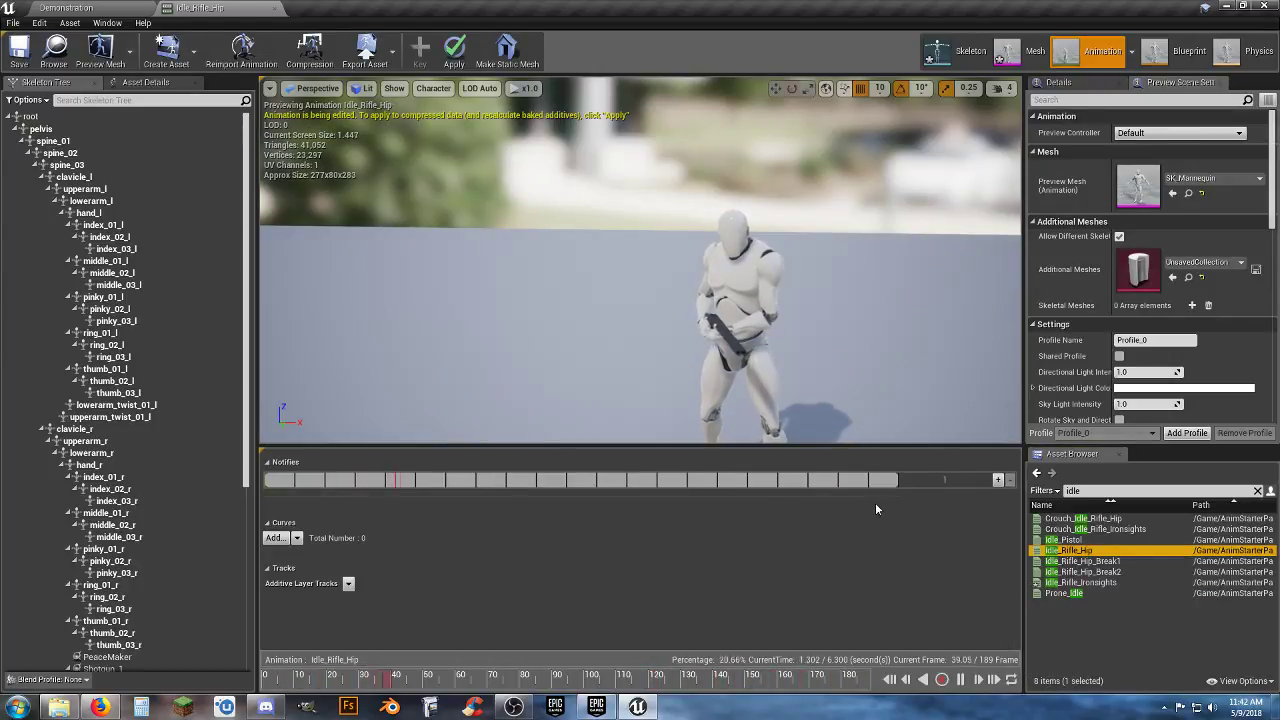
{"action": "key", "text": "w"}
{"action": "right_click_drag", "start_coordinate": [816, 394], "coordinate": [818, 434]}
{"action": "key", "text": "w"}
{"action": "key", "text": "s"}
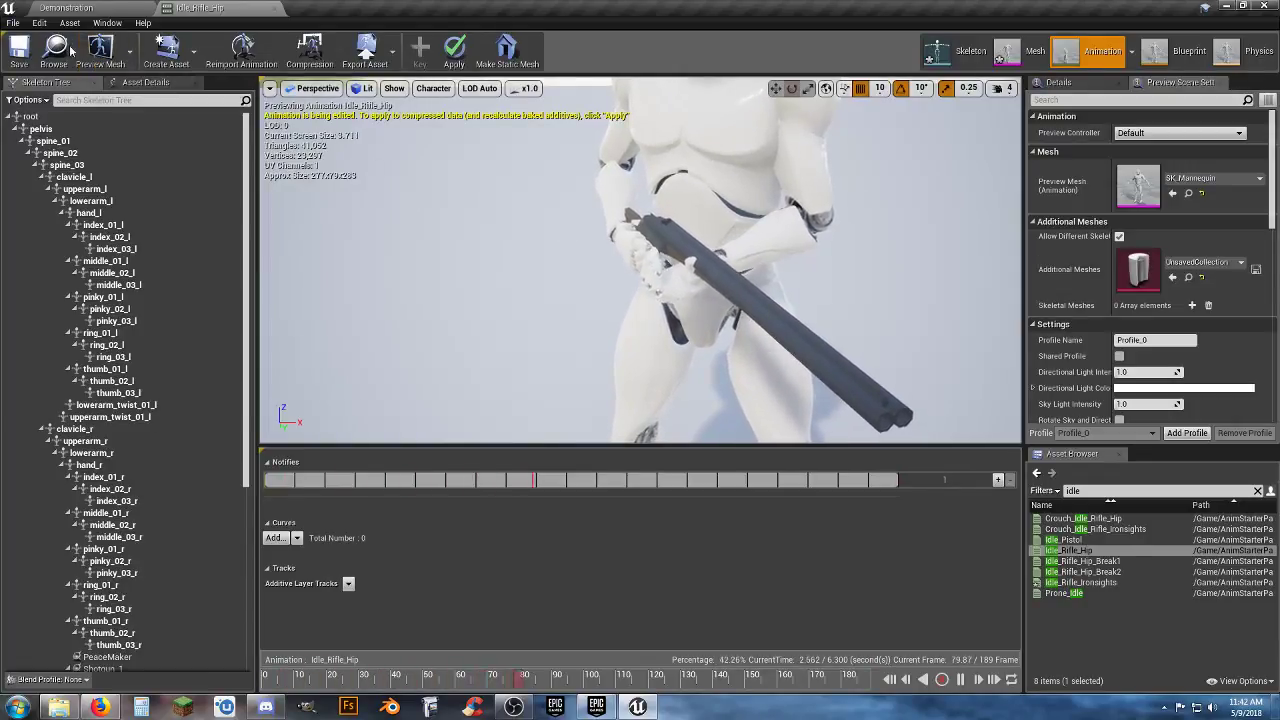
Save the Idle_Rifle_Hip animation and close the animation editor to return to the Demonstration level
{"action": "left_click", "coordinate": [17, 52]}
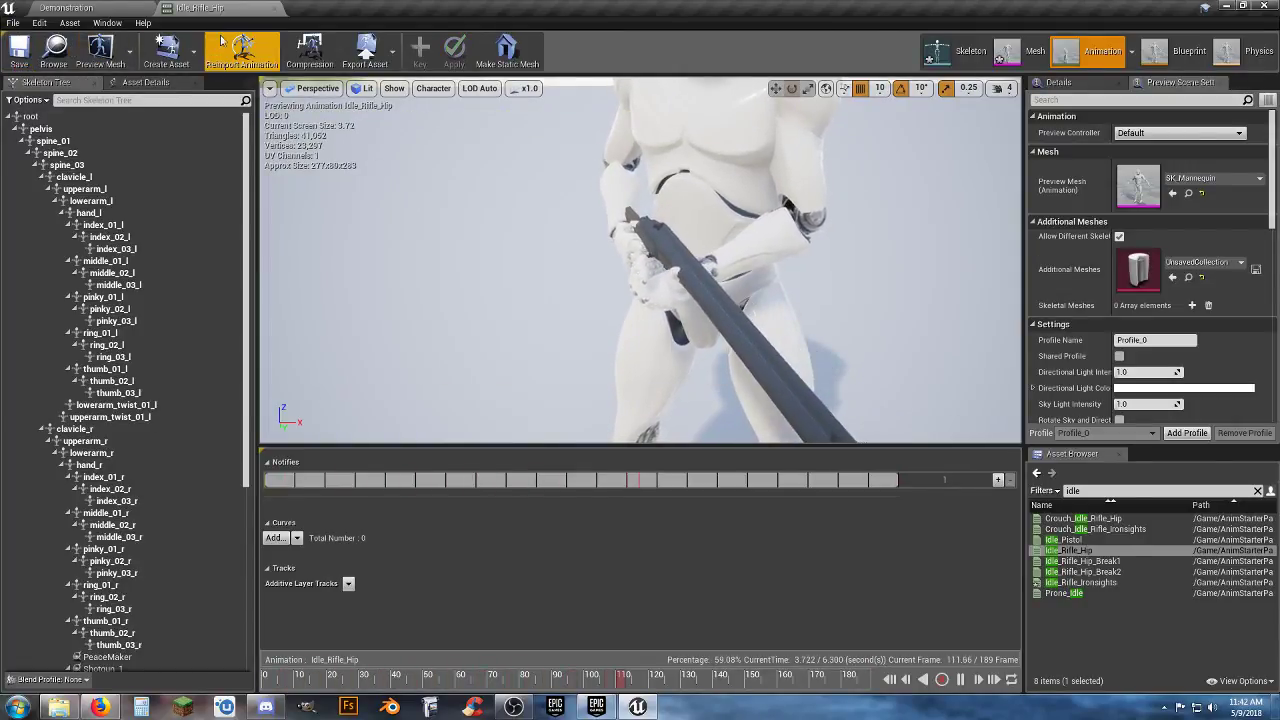
{"action": "left_click", "coordinate": [274, 8]}
{"action": "left_click", "coordinate": [751, 636]}
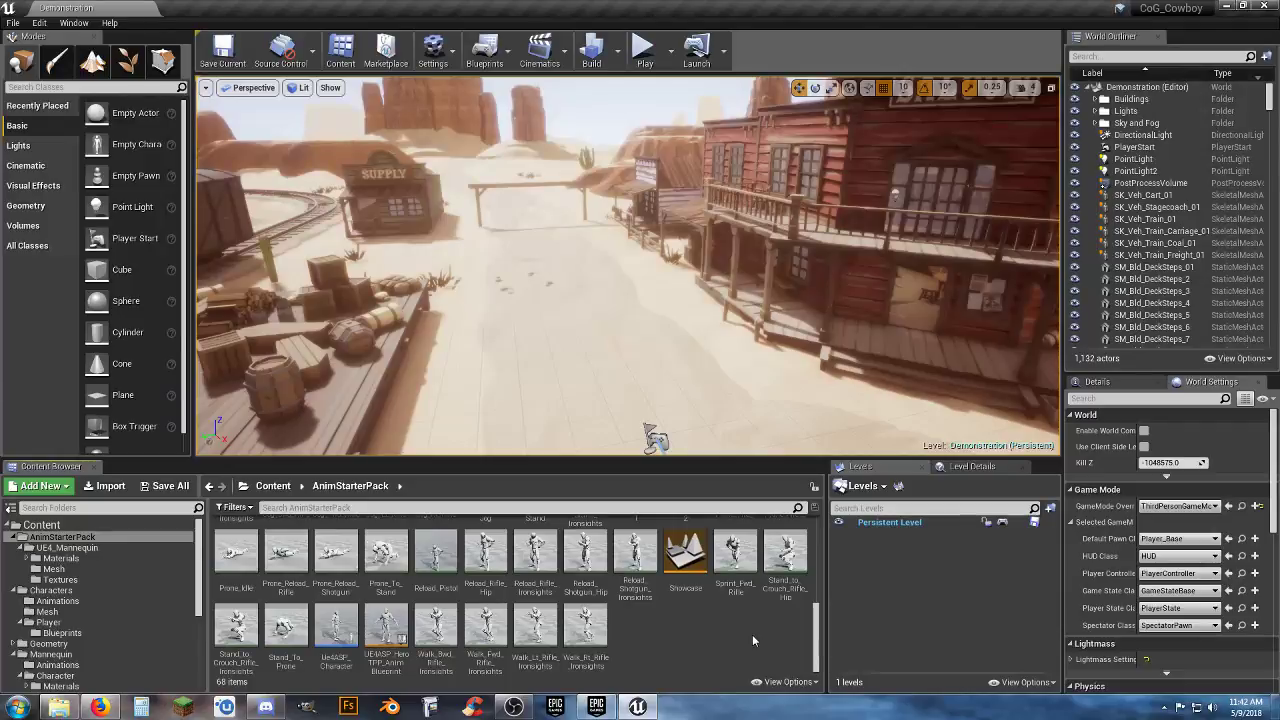
Collapse the AnimStarterPack folder and look through the remaining project folders
{"action": "left_click", "coordinate": [16, 538]}
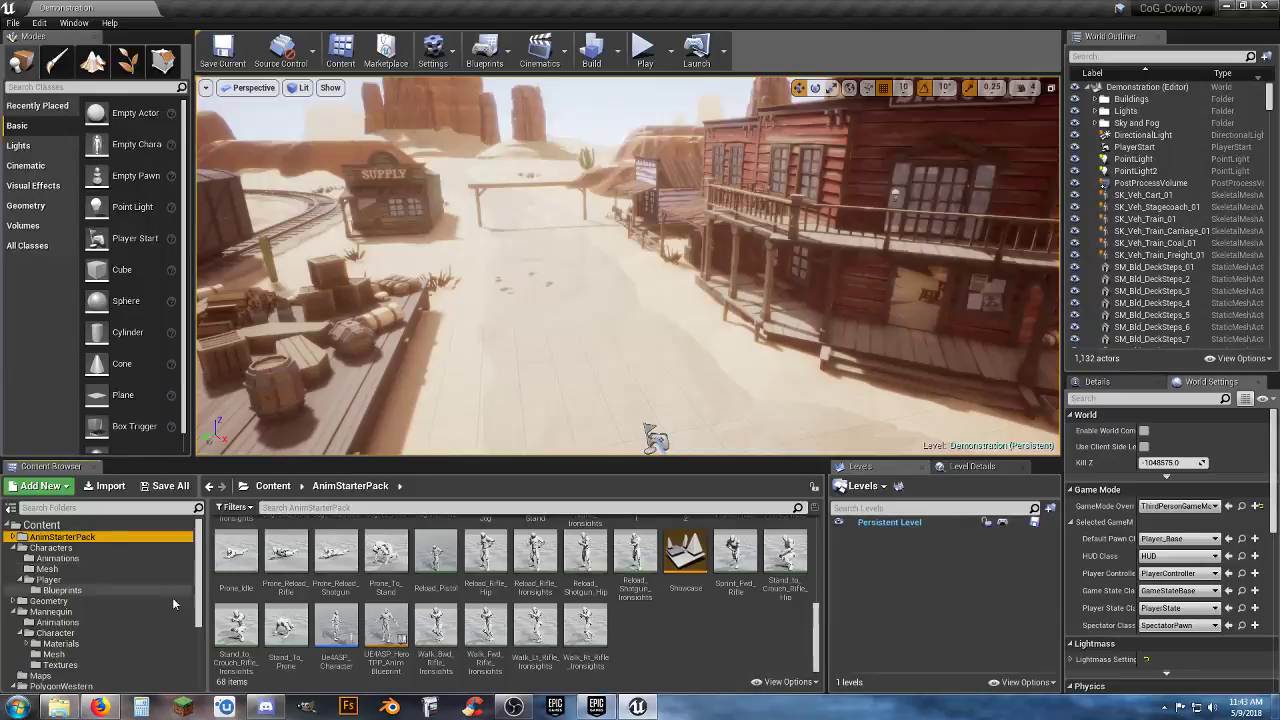
{"action": "scroll", "coordinate": [145, 578], "scroll_direction": "down", "scroll_amount": 3}
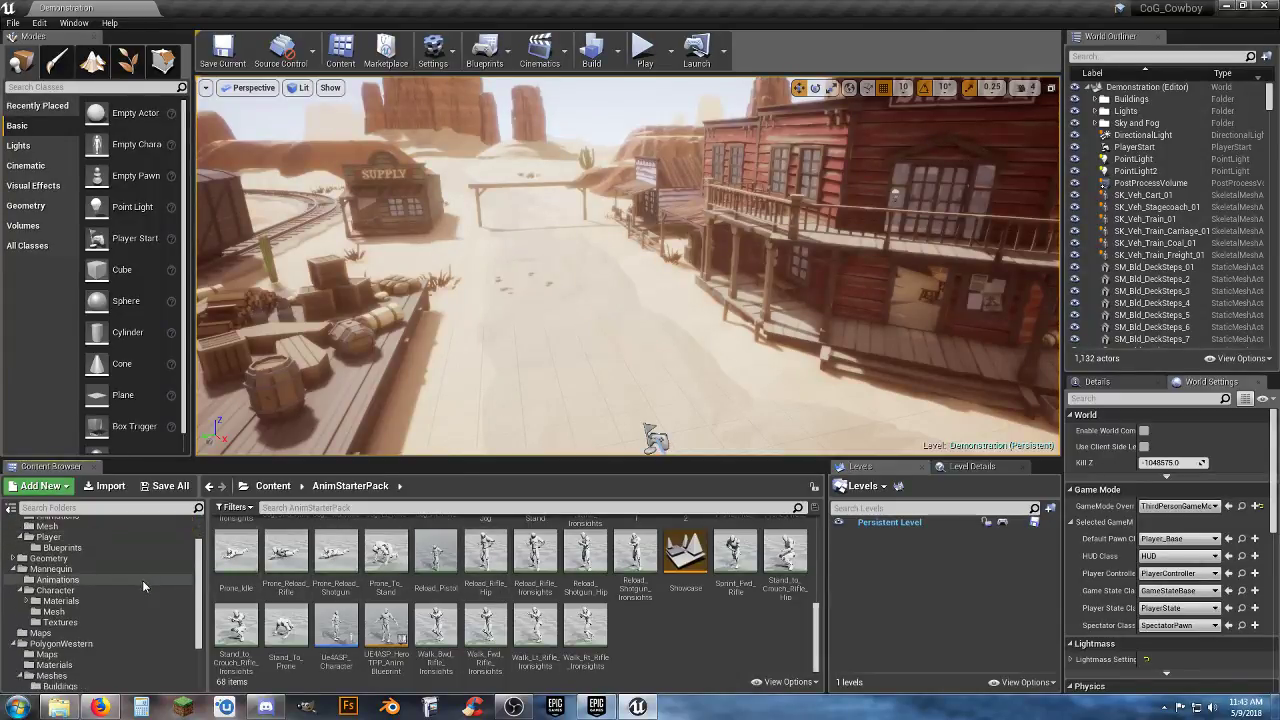
{"action": "scroll", "coordinate": [131, 573], "scroll_direction": "down", "scroll_amount": 3}
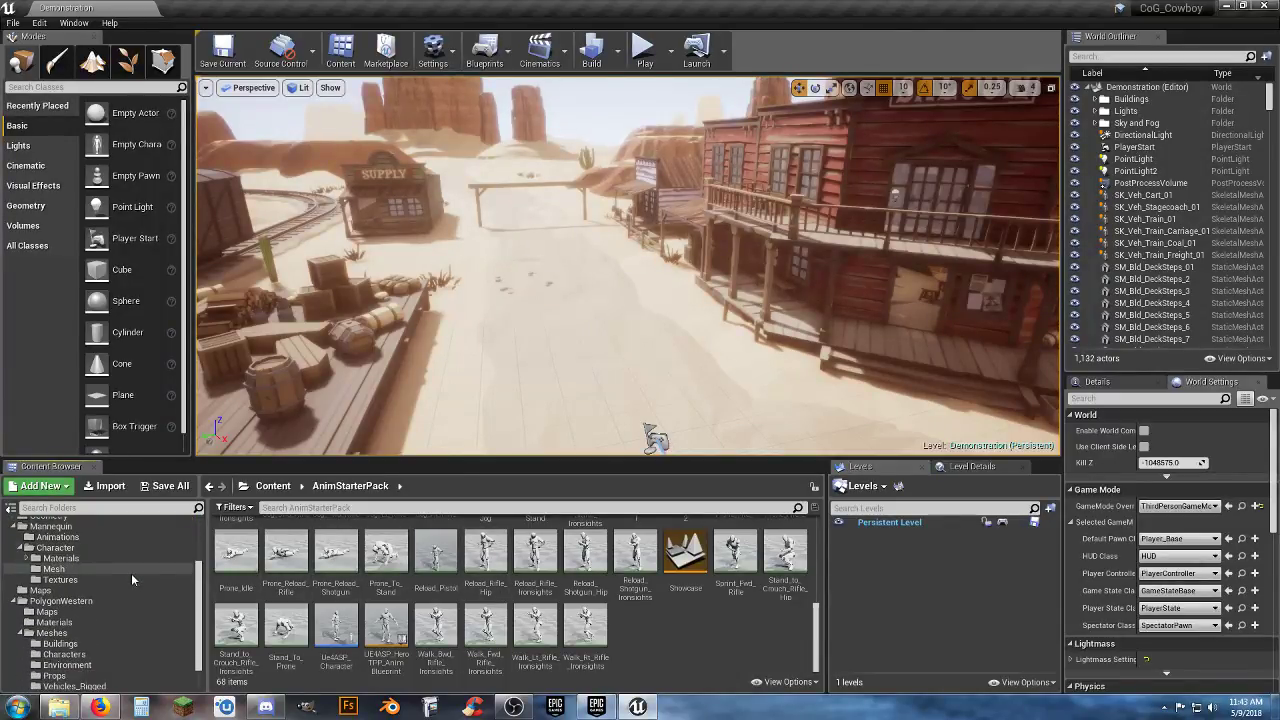
{"action": "scroll", "coordinate": [131, 573], "scroll_direction": "up", "scroll_amount": 2}
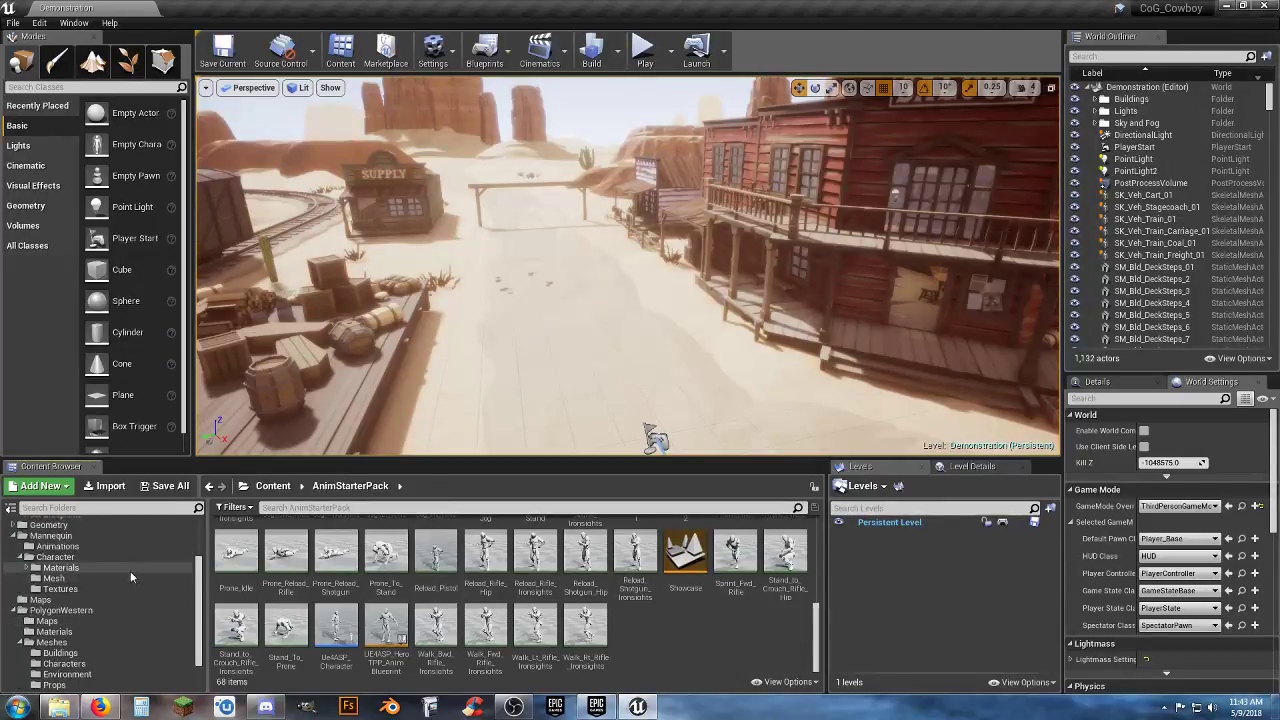
Play-test the Demonstration level, running the cowboy character through the red building, and end the play session
{"action": "left_click", "coordinate": [646, 45]}
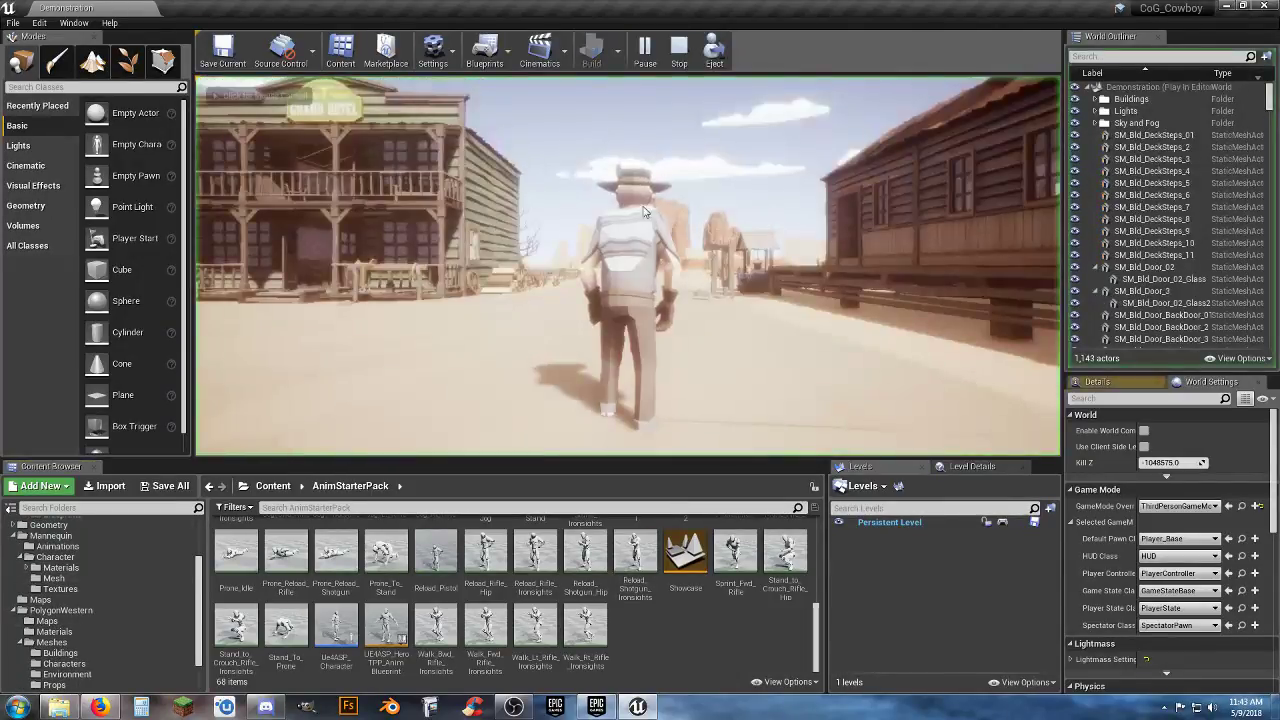
{"action": "key", "text": "w"}
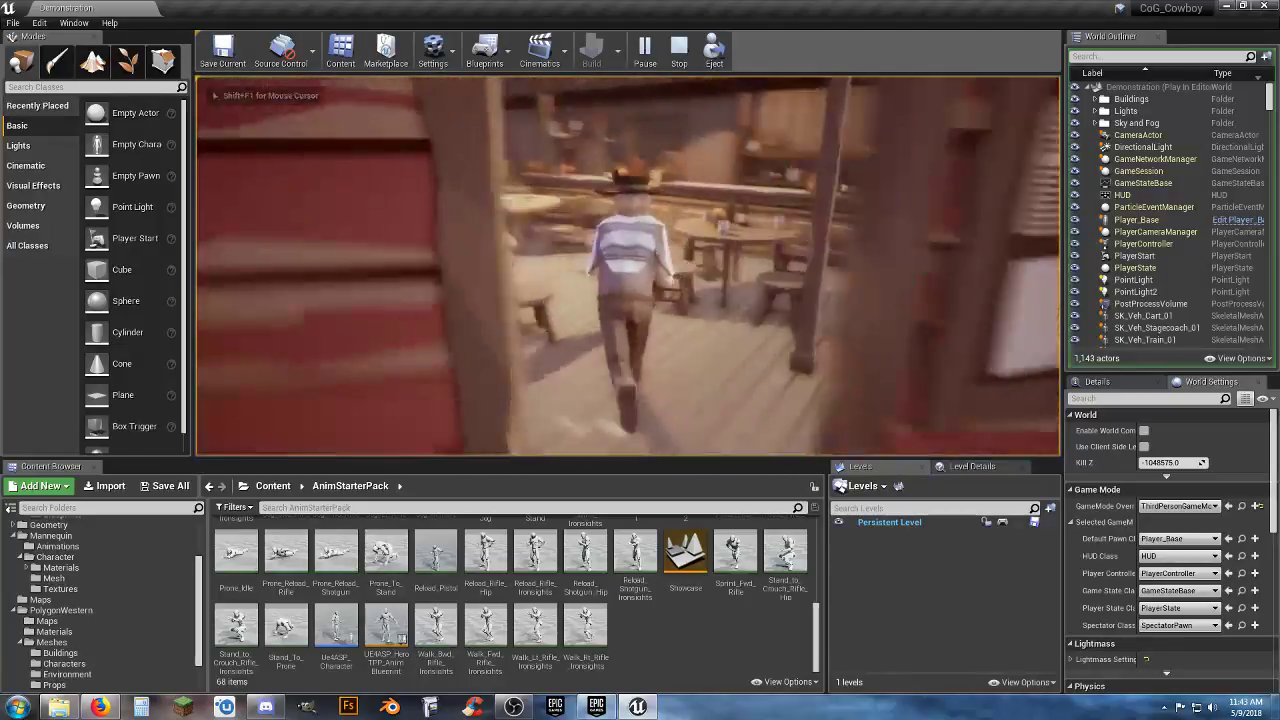
{"action": "key", "text": "w"}
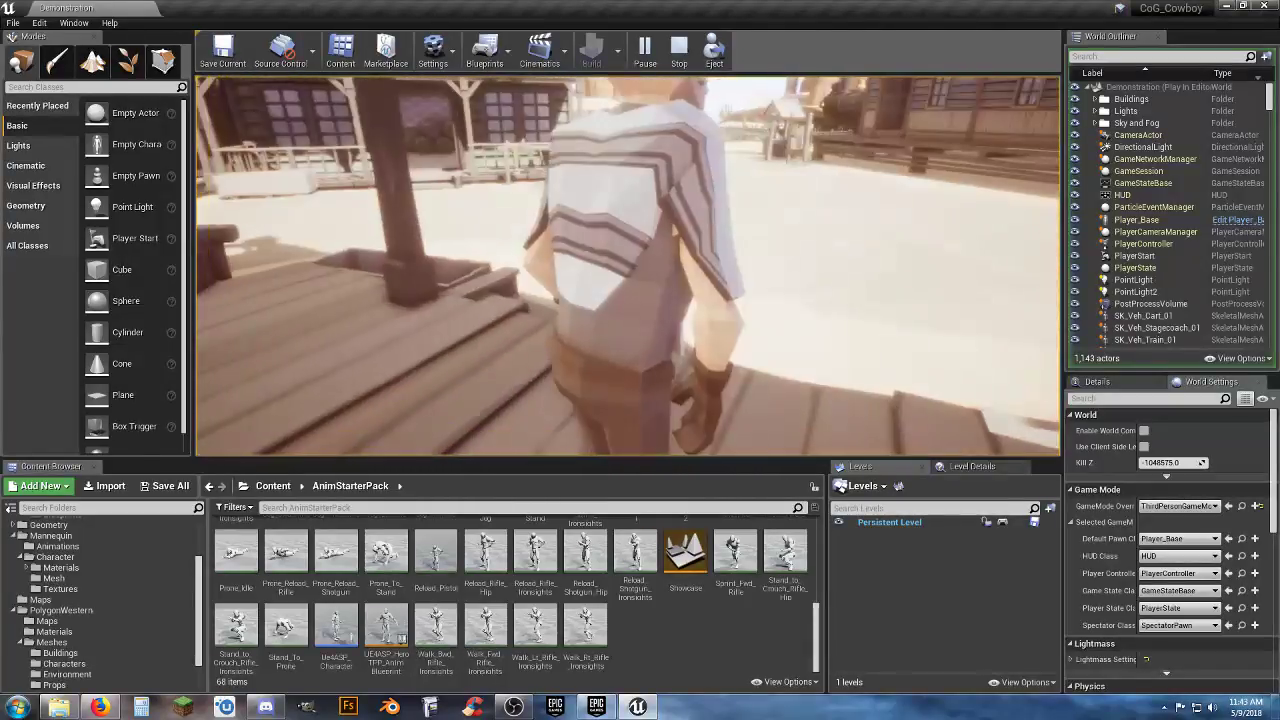
{"action": "key", "text": "Escape"}
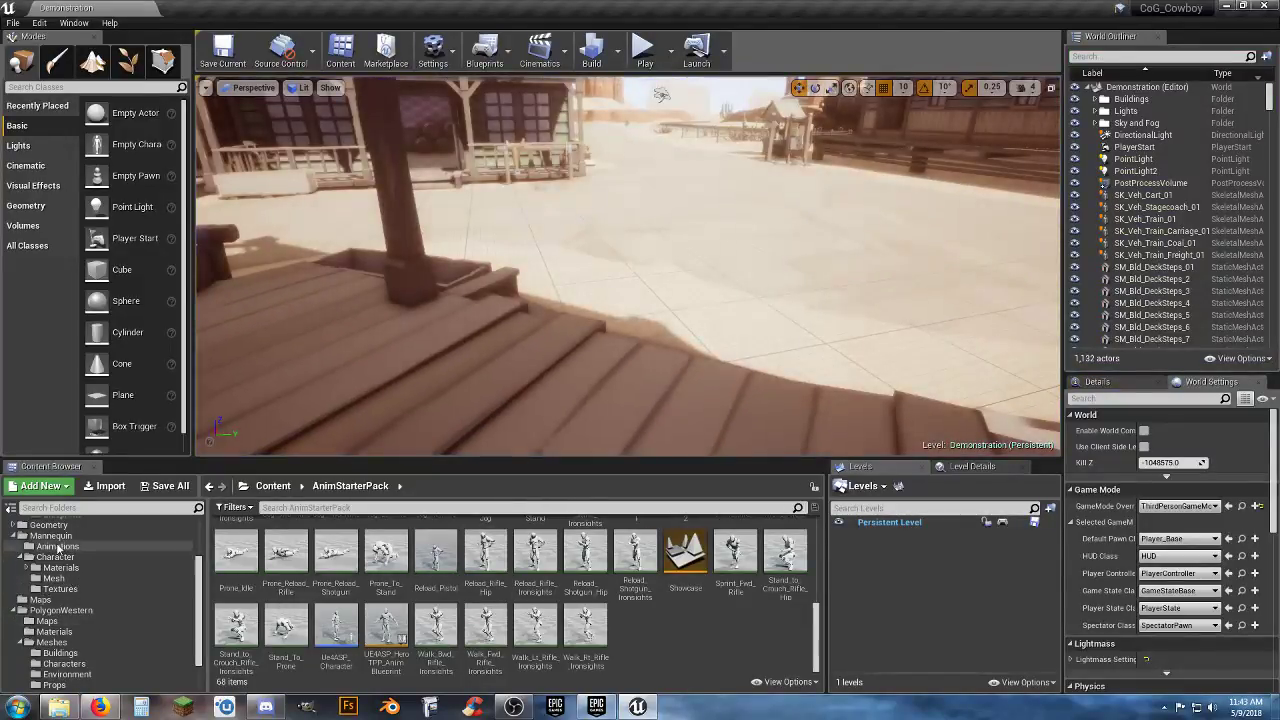
Collapse the Mannequin folder and open the Player_Base blueprint from Characters/Player/Blueprints
{"action": "scroll", "coordinate": [80, 590], "scroll_direction": "up", "scroll_amount": 2}
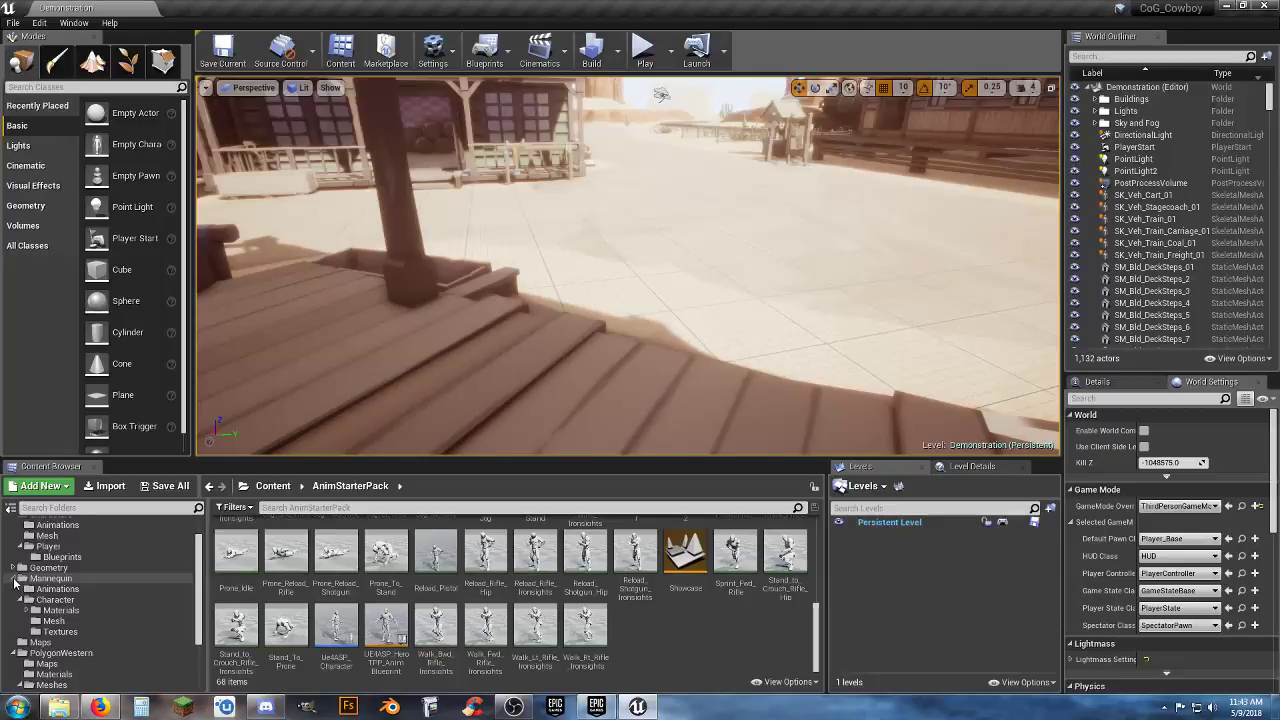
{"action": "left_click", "coordinate": [15, 579]}
{"action": "left_click", "coordinate": [62, 556]}
{"action": "left_click", "coordinate": [228, 535]}
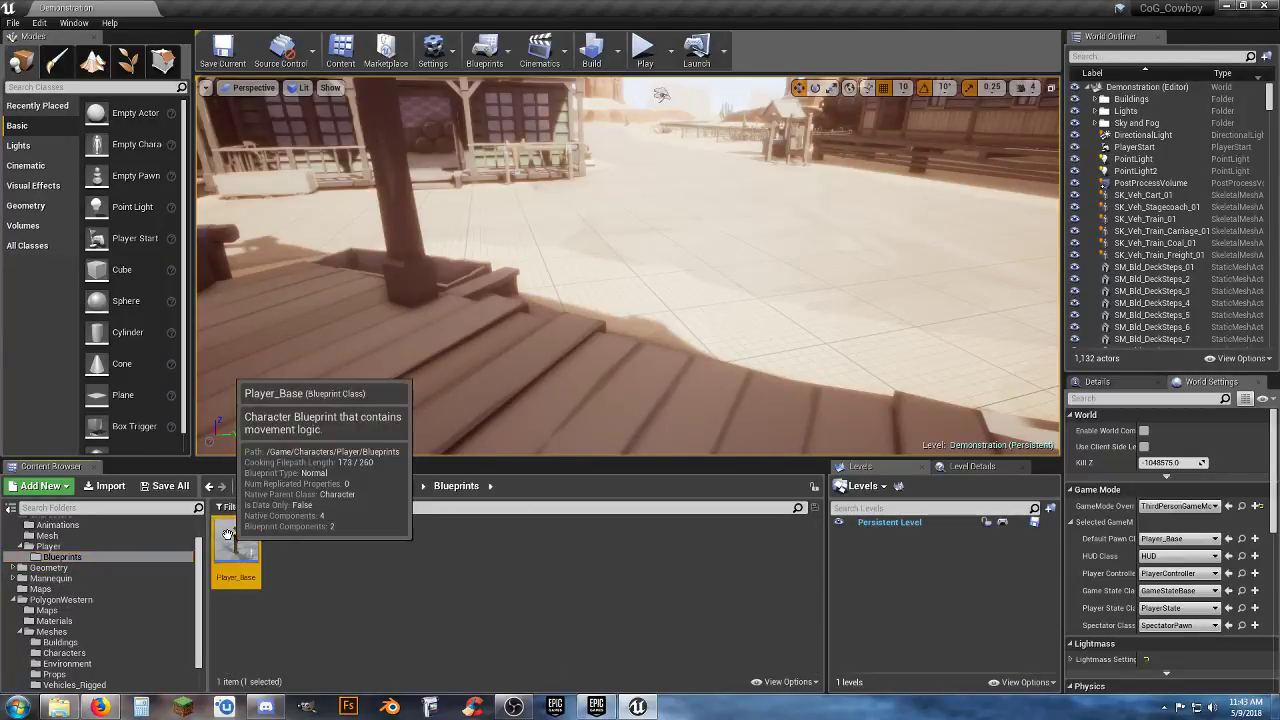
{"action": "double_click", "coordinate": [228, 535]}
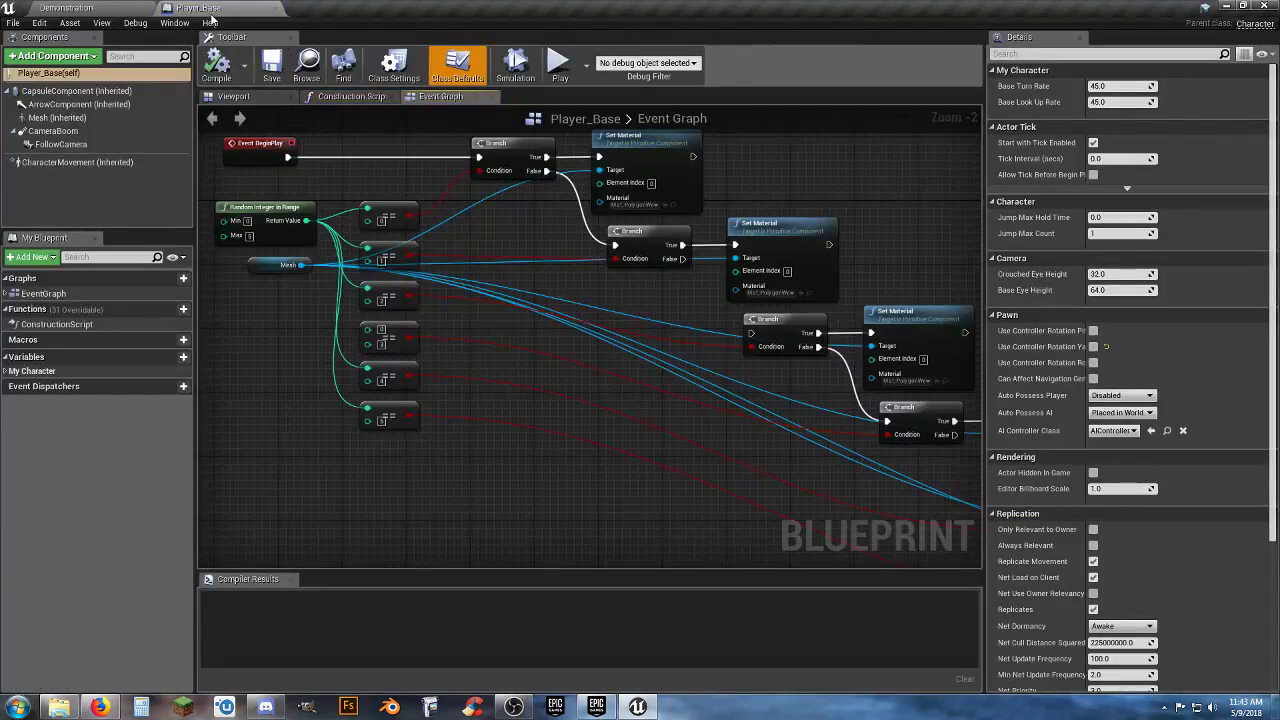
Show the Player_Base model, select its inherited Mesh component and review the available animation classes without changing the assignment
{"action": "left_click", "coordinate": [240, 96]}
{"action": "left_click", "coordinate": [57, 117]}
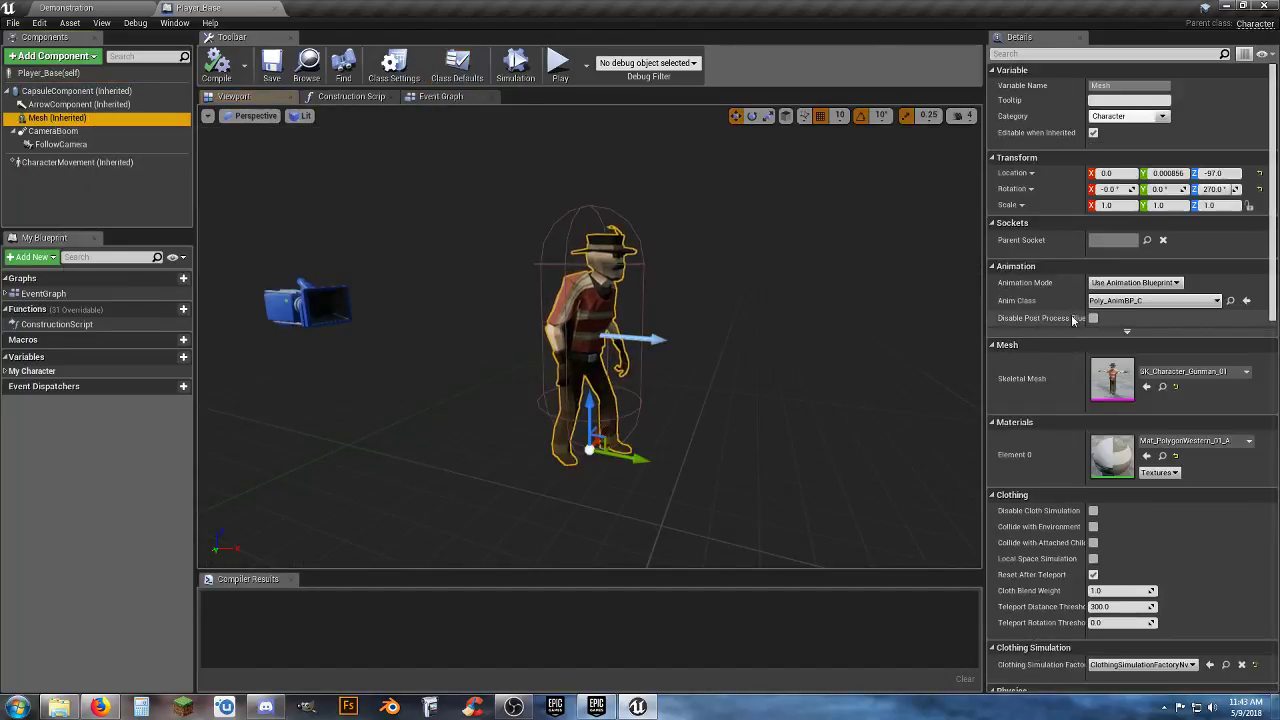
{"action": "left_click", "coordinate": [1190, 302]}
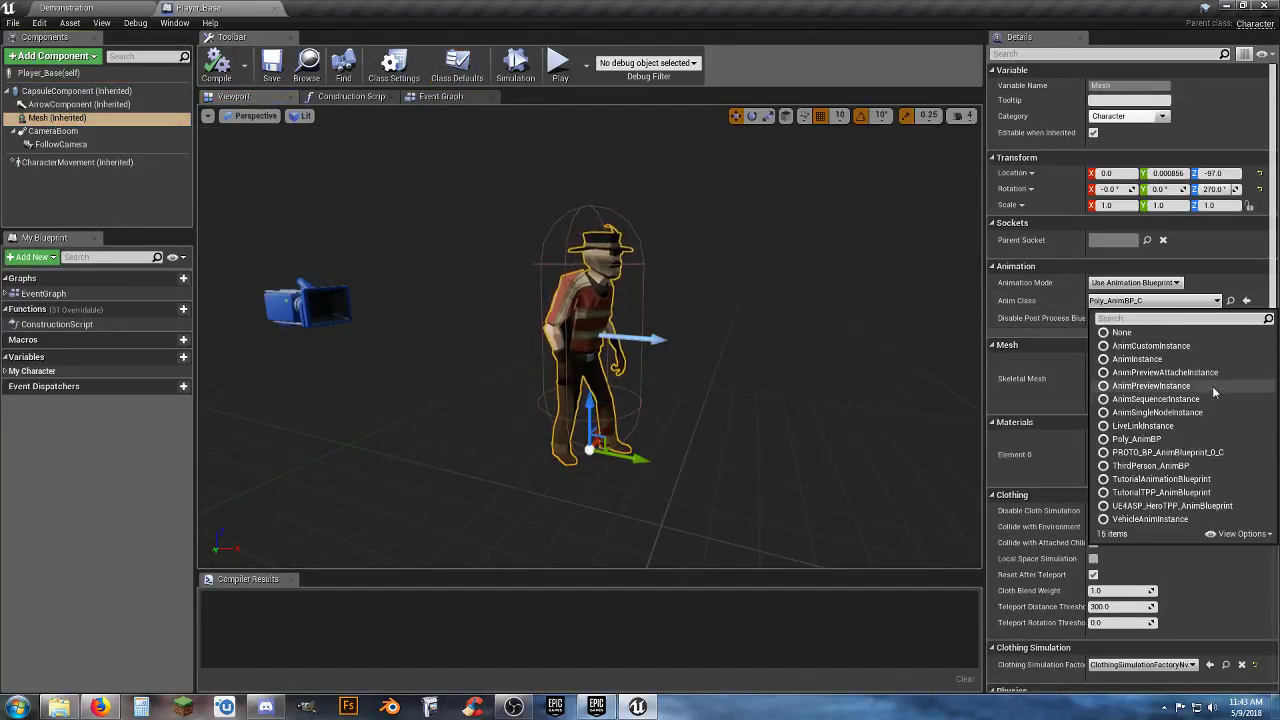
{"action": "left_click", "coordinate": [1076, 347]}
Try SK_Character_Woman_01, SK_Character_Badguy_01, SK_Character_Business_Man_01 and SK_Character_Cowboy_01 as the Mesh component's skeletal mesh
{"action": "left_click", "coordinate": [1190, 371]}
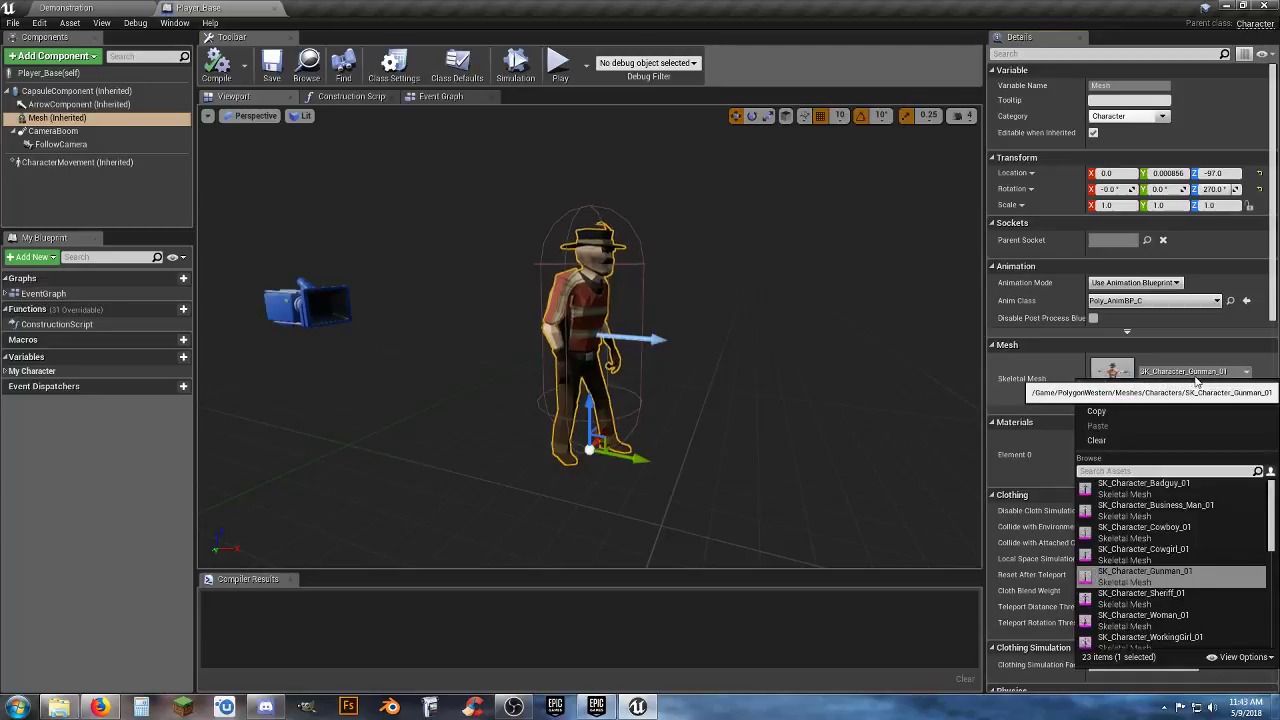
{"action": "left_click", "coordinate": [1178, 615]}
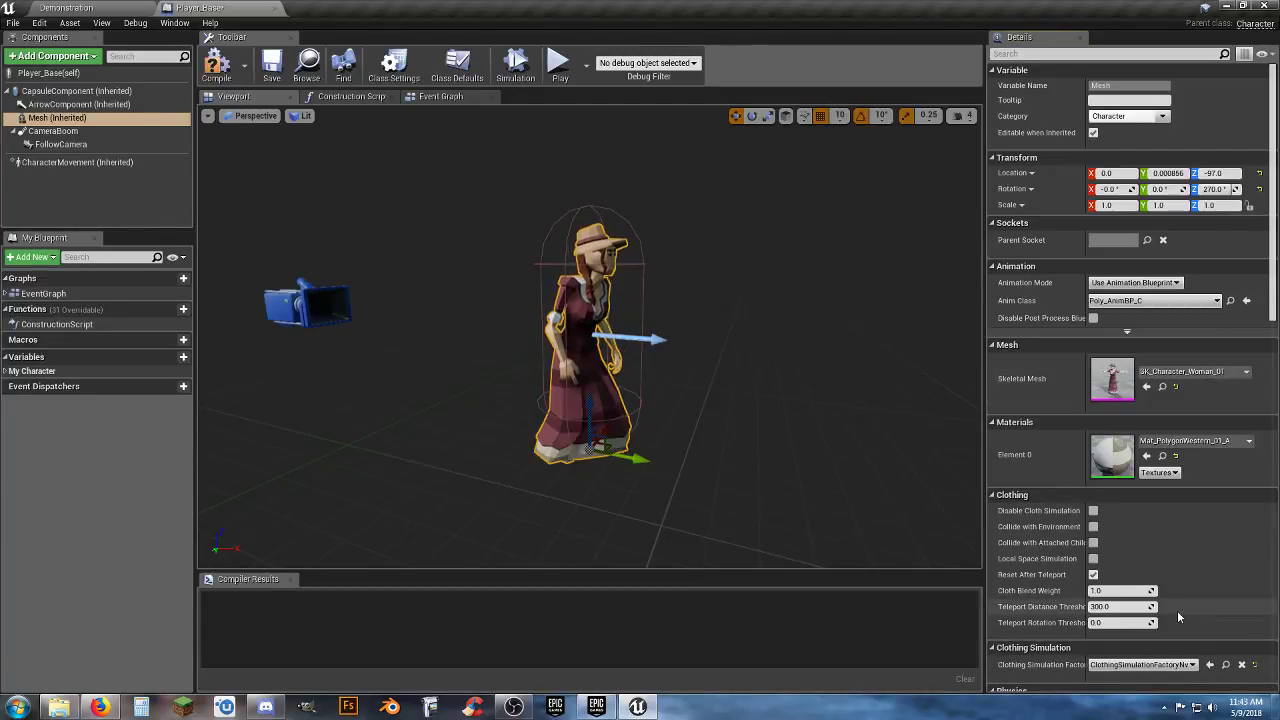
{"action": "left_click", "coordinate": [1190, 371]}
{"action": "left_click", "coordinate": [1145, 484]}
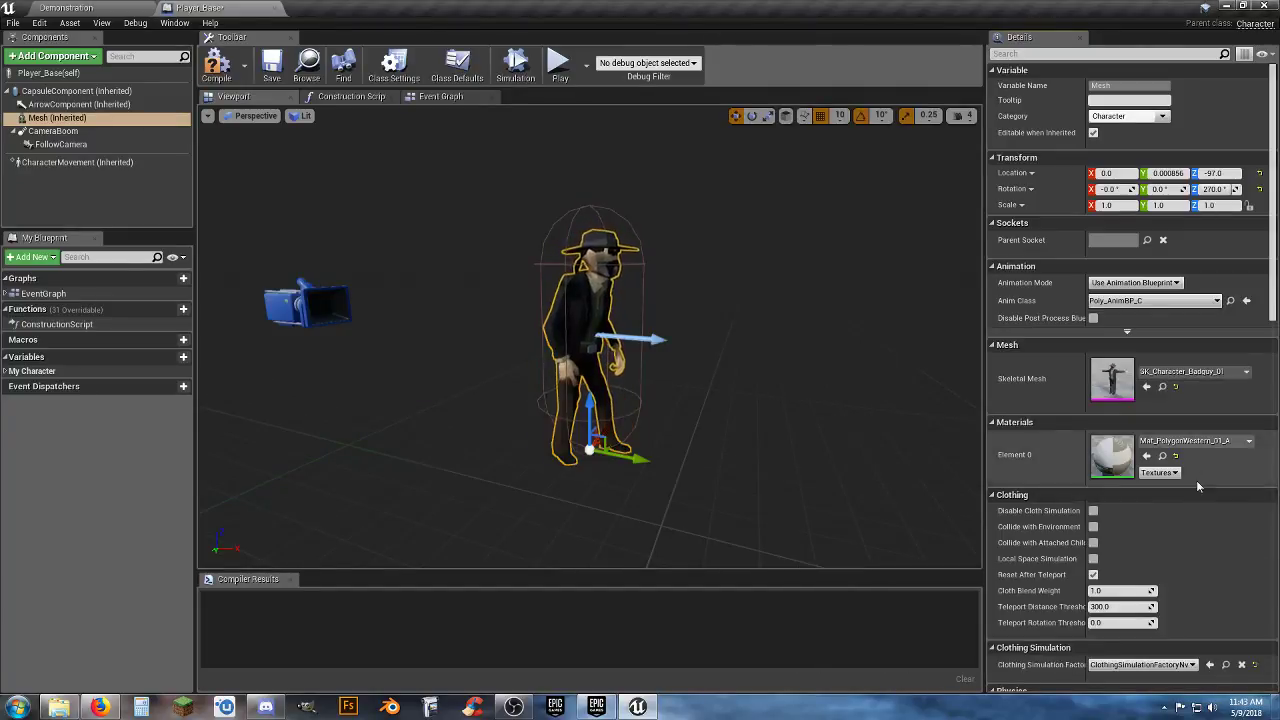
{"action": "left_click", "coordinate": [1198, 372]}
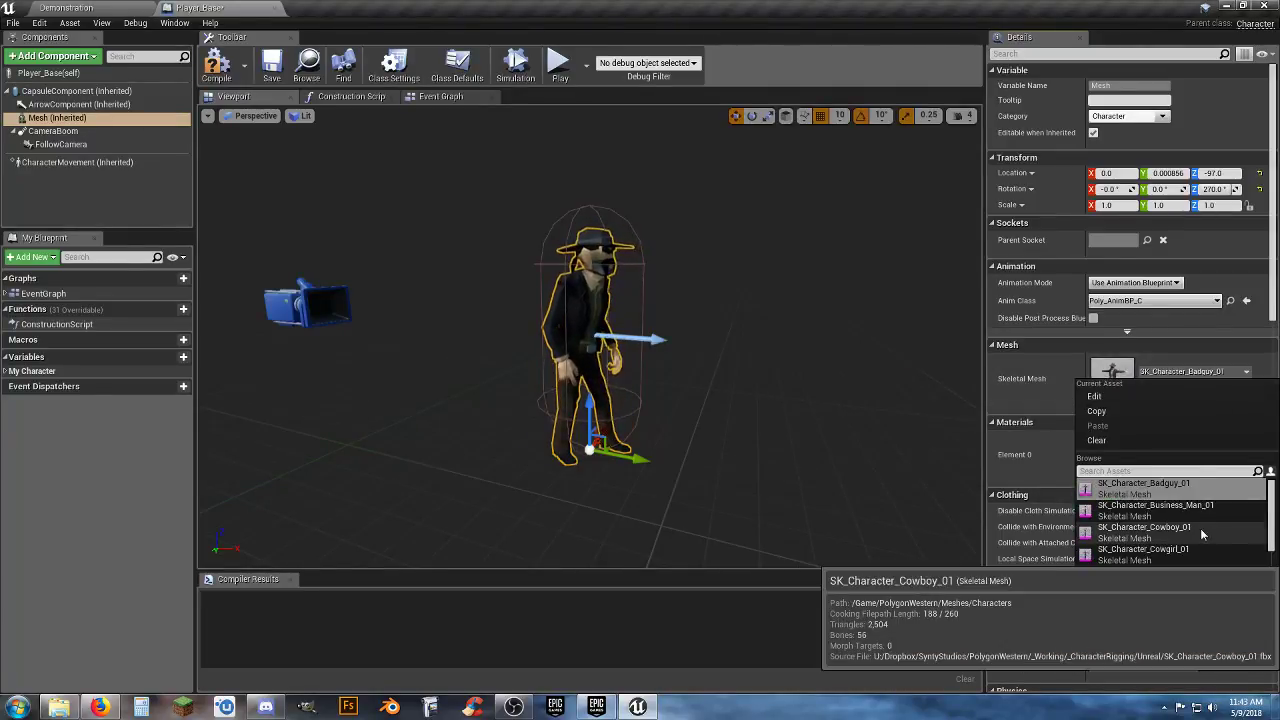
{"action": "left_click", "coordinate": [1187, 515]}
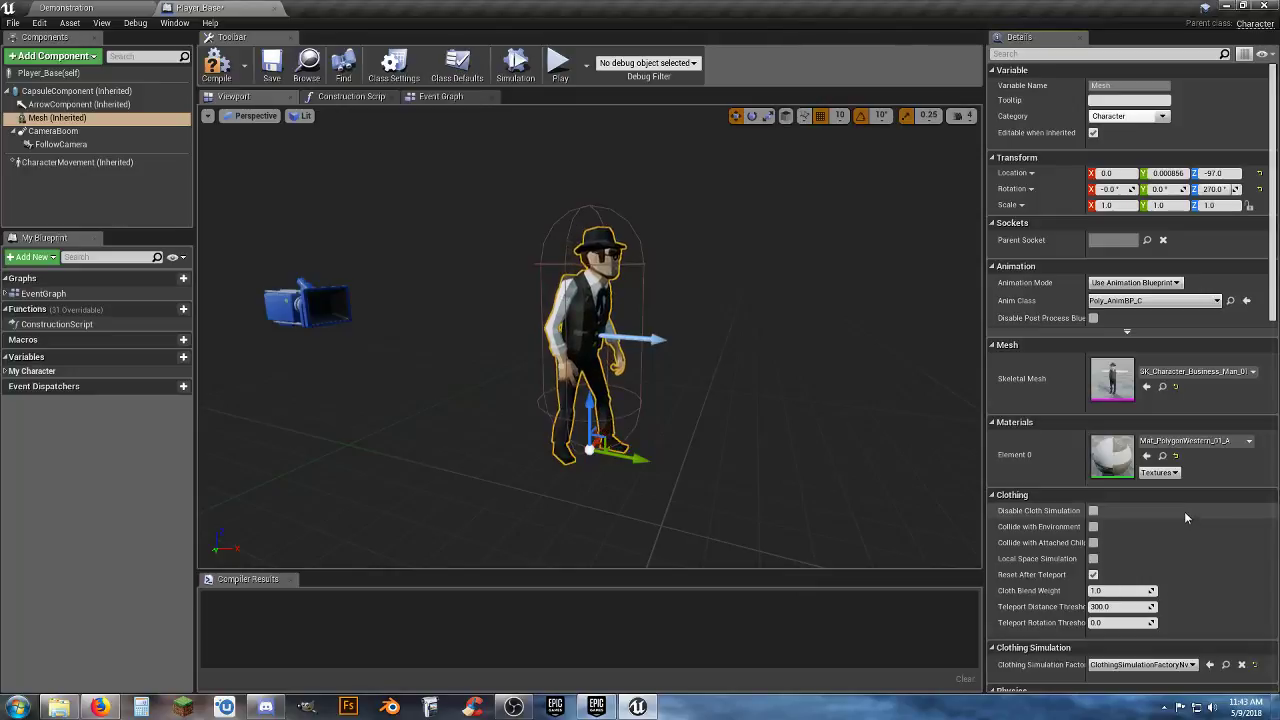
{"action": "left_click", "coordinate": [1200, 372]}
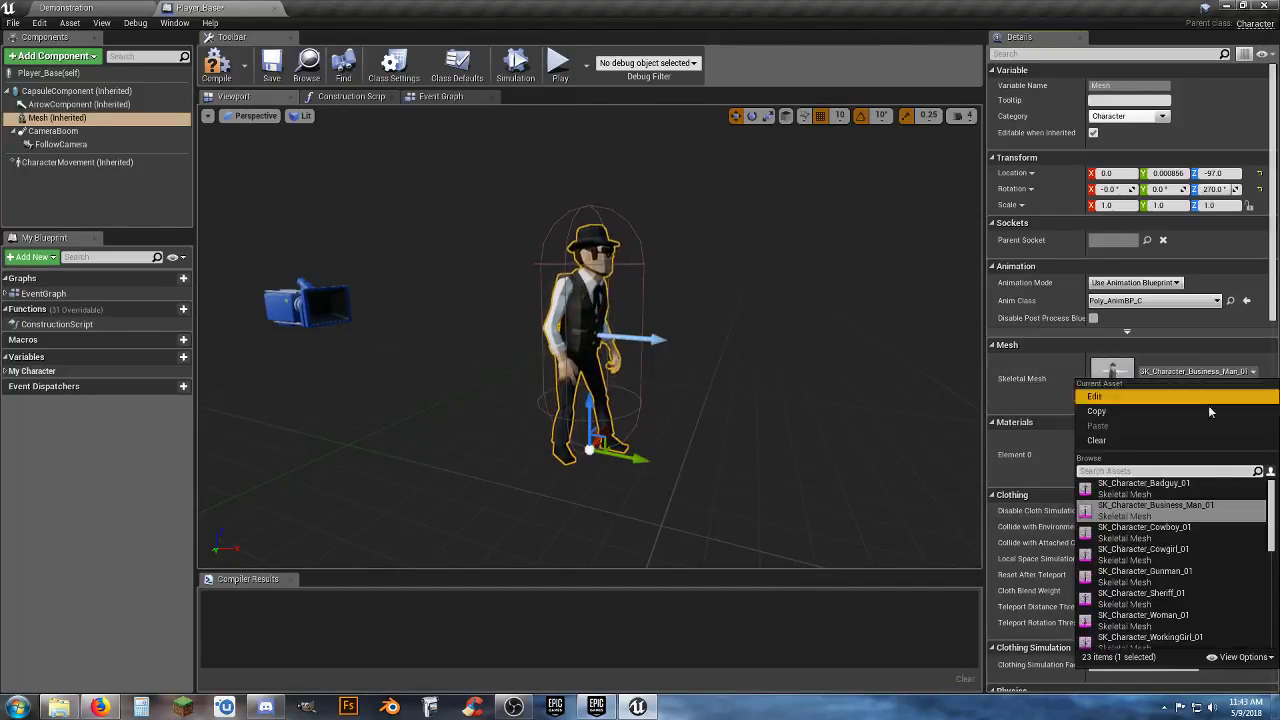
{"action": "left_click", "coordinate": [1150, 530]}
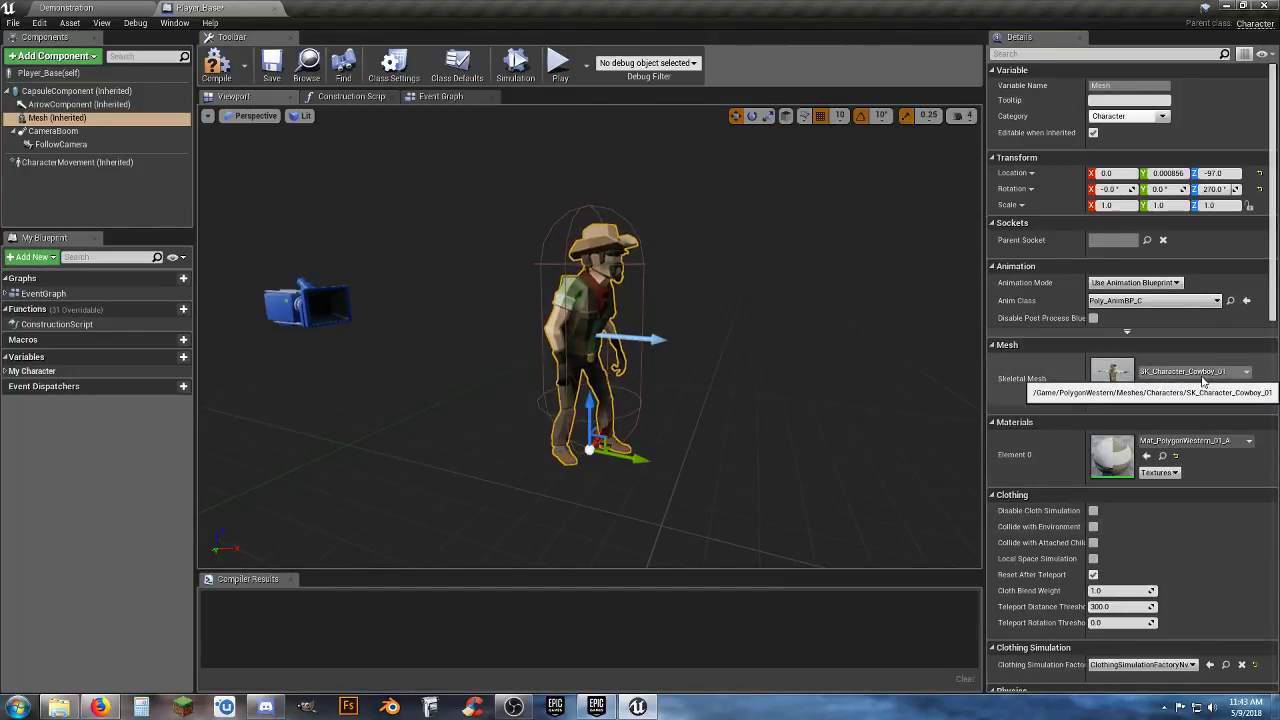
Try SK_Character_Cowgirl_01, SK_Character_Gunman_01, SK_Character_Woman_01 and SK_Character_WorkingGirl_01 as the Mesh component's skeletal mesh
{"action": "left_click", "coordinate": [1203, 381]}
{"action": "left_click", "coordinate": [1173, 550]}
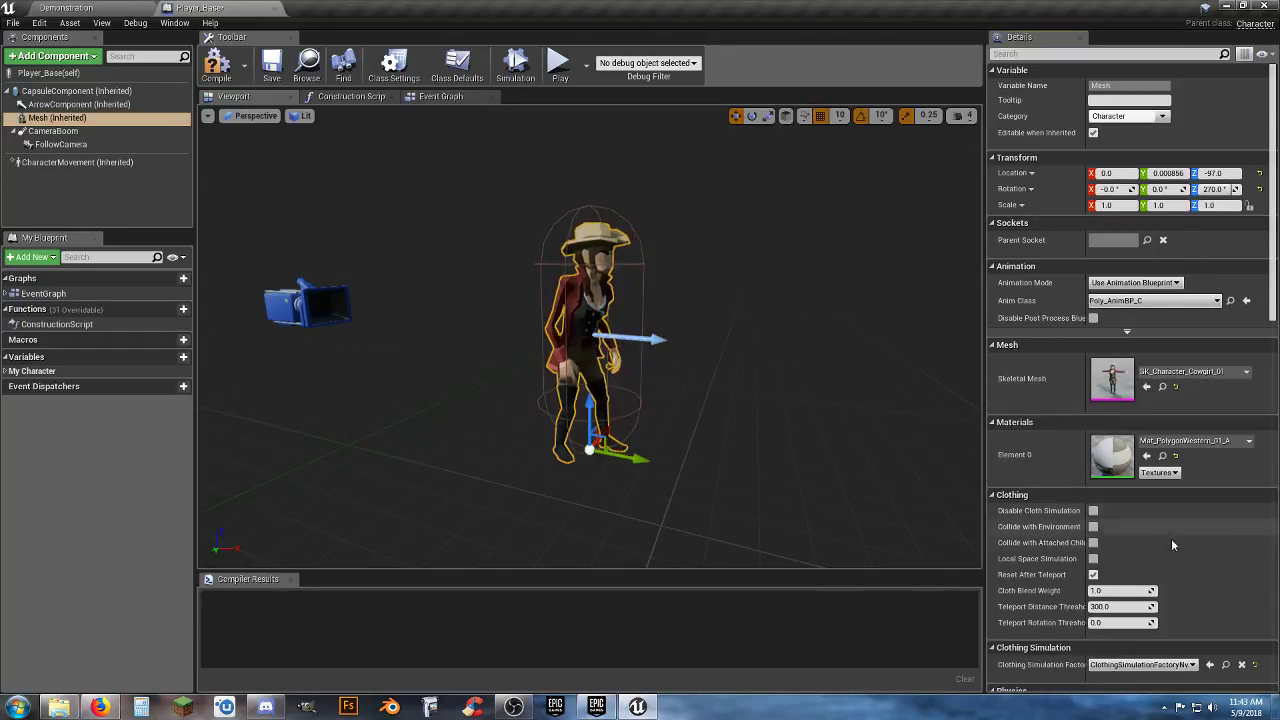
{"action": "left_click", "coordinate": [1200, 385]}
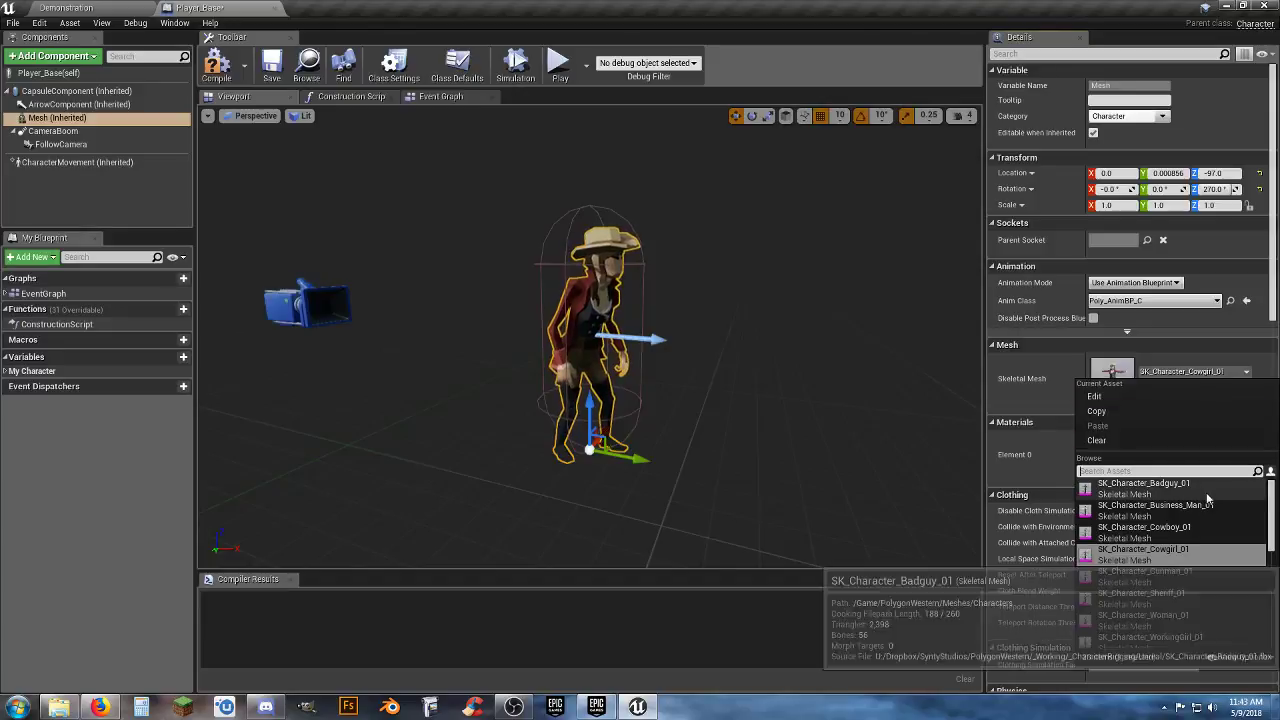
{"action": "left_click", "coordinate": [1160, 573]}
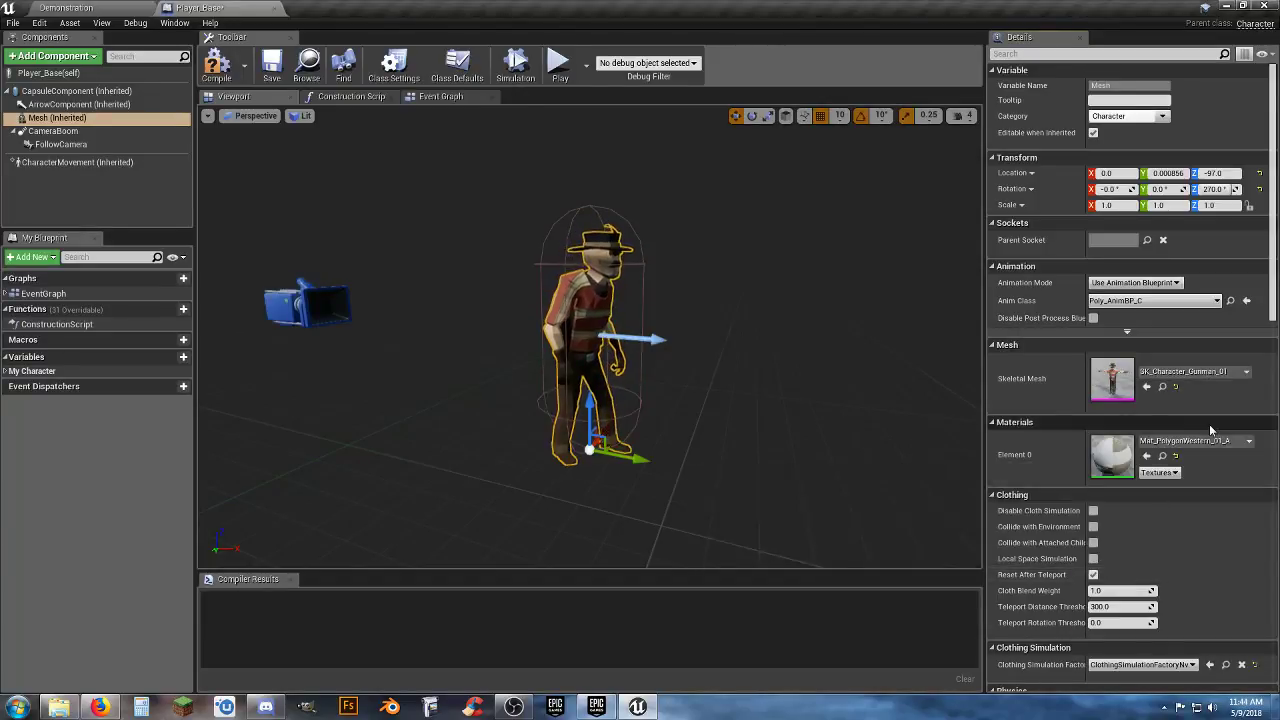
{"action": "left_click", "coordinate": [1210, 376]}
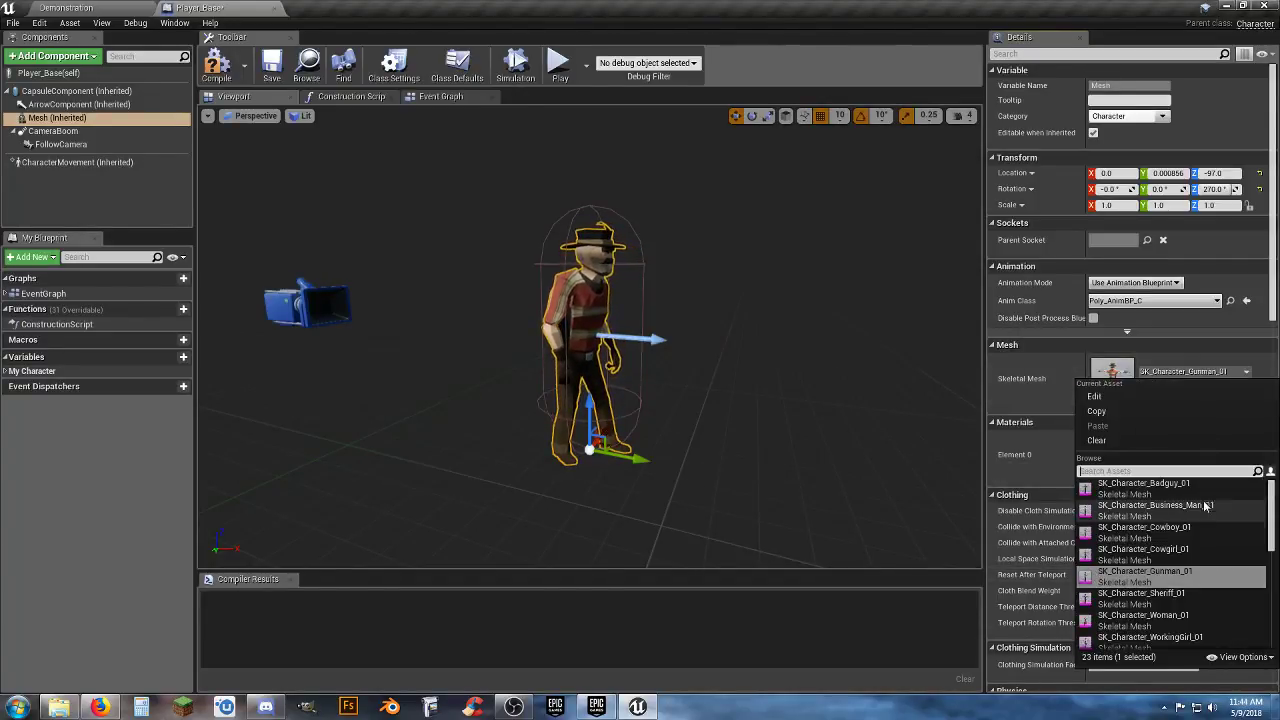
{"action": "left_click", "coordinate": [1209, 492]}
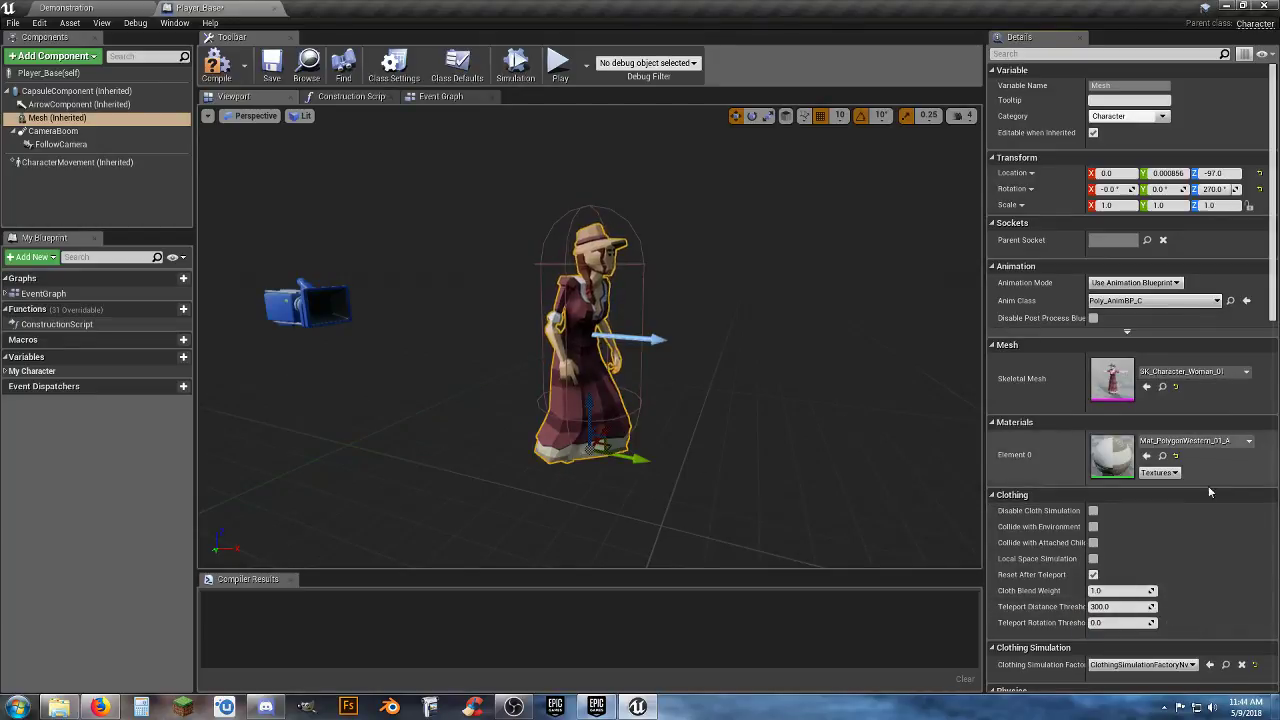
{"action": "left_click", "coordinate": [1210, 373]}
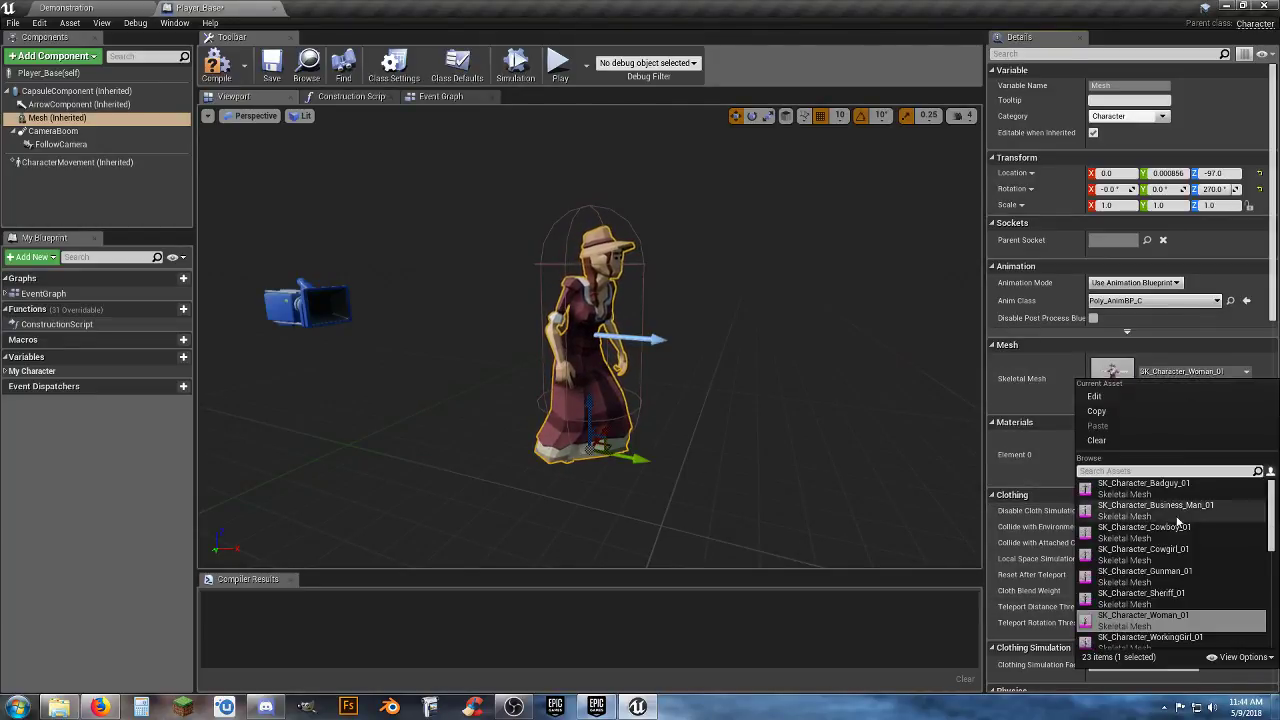
{"action": "left_click", "coordinate": [1162, 637]}
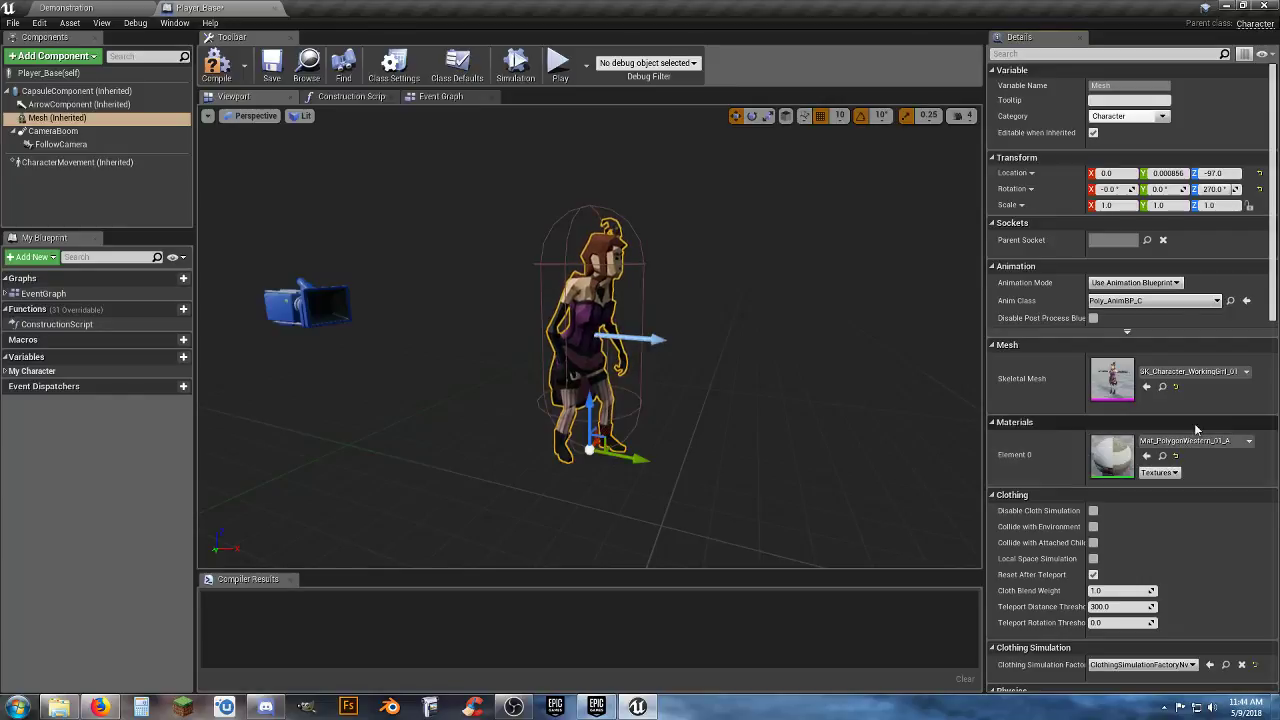
Set the Mesh component's skeletal mesh to SK_Character_Badguy_01, then save and close the Player_Base blueprint
{"action": "left_click", "coordinate": [1200, 372]}
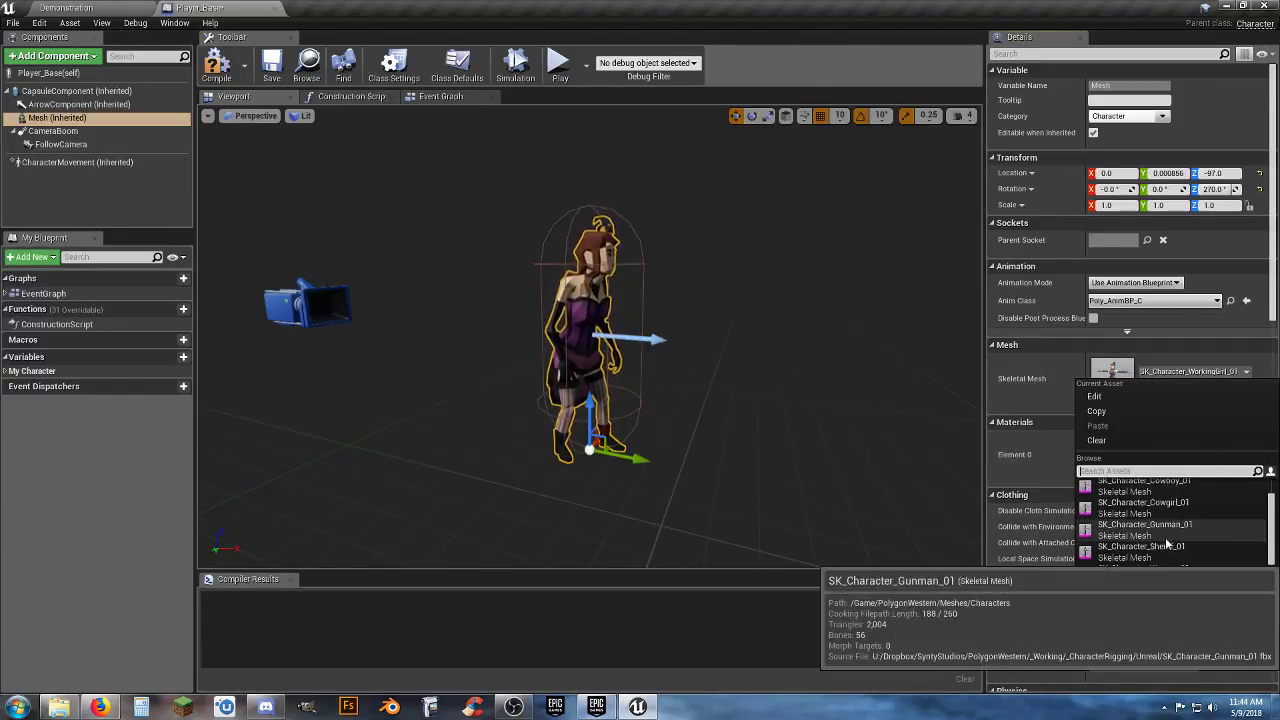
{"action": "scroll", "coordinate": [1176, 545], "scroll_direction": "up", "scroll_amount": 1}
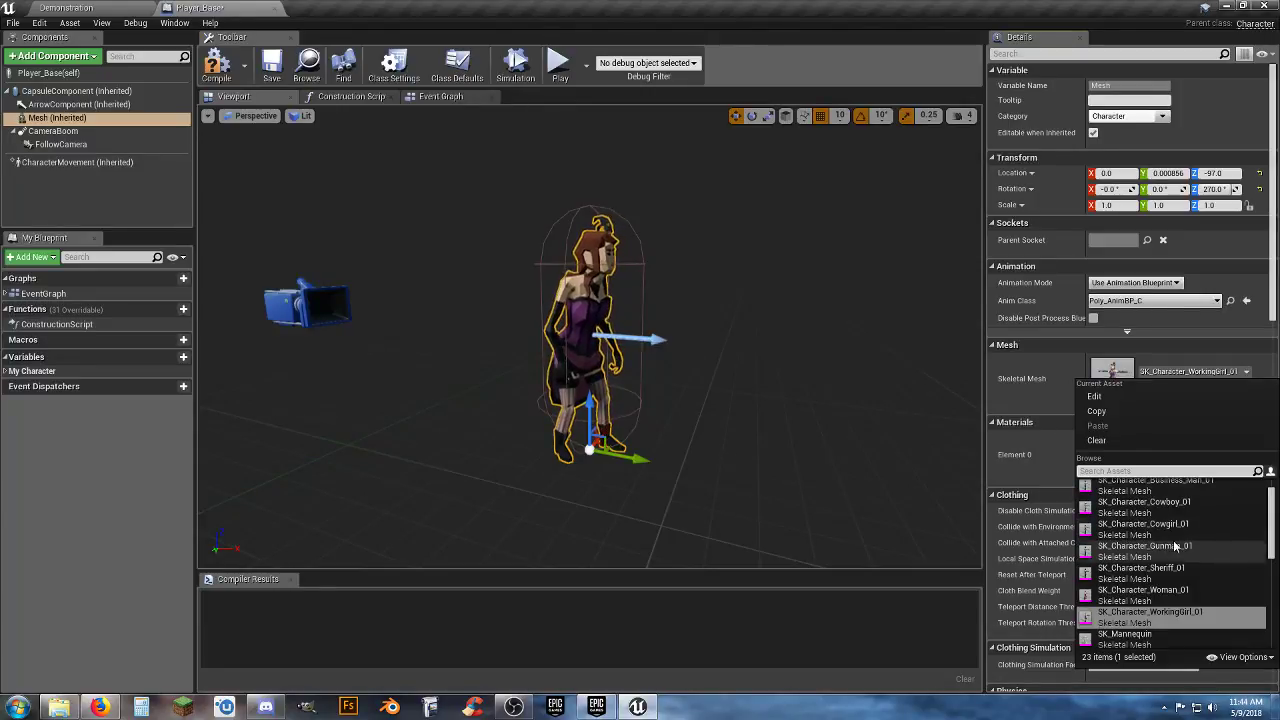
{"action": "scroll", "coordinate": [1178, 520], "scroll_direction": "up", "scroll_amount": 2}
{"action": "left_click", "coordinate": [1181, 490]}
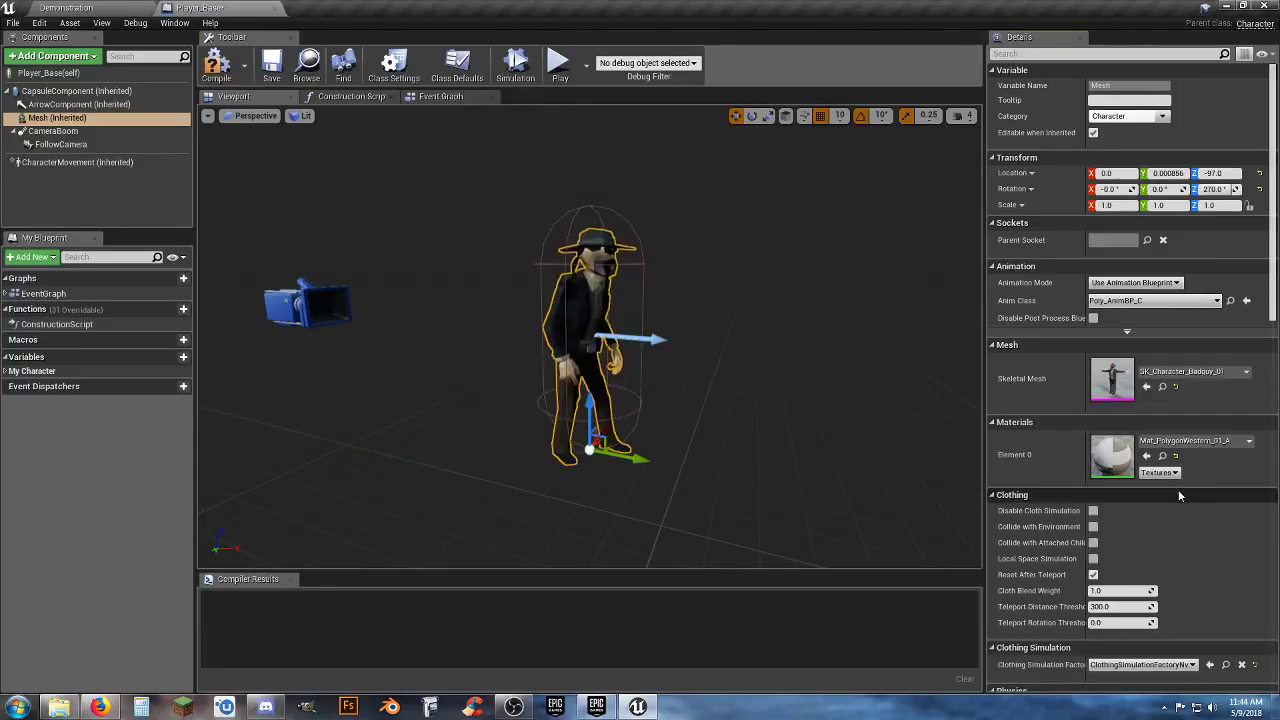
{"action": "left_click", "coordinate": [271, 66]}
{"action": "left_click", "coordinate": [276, 9]}
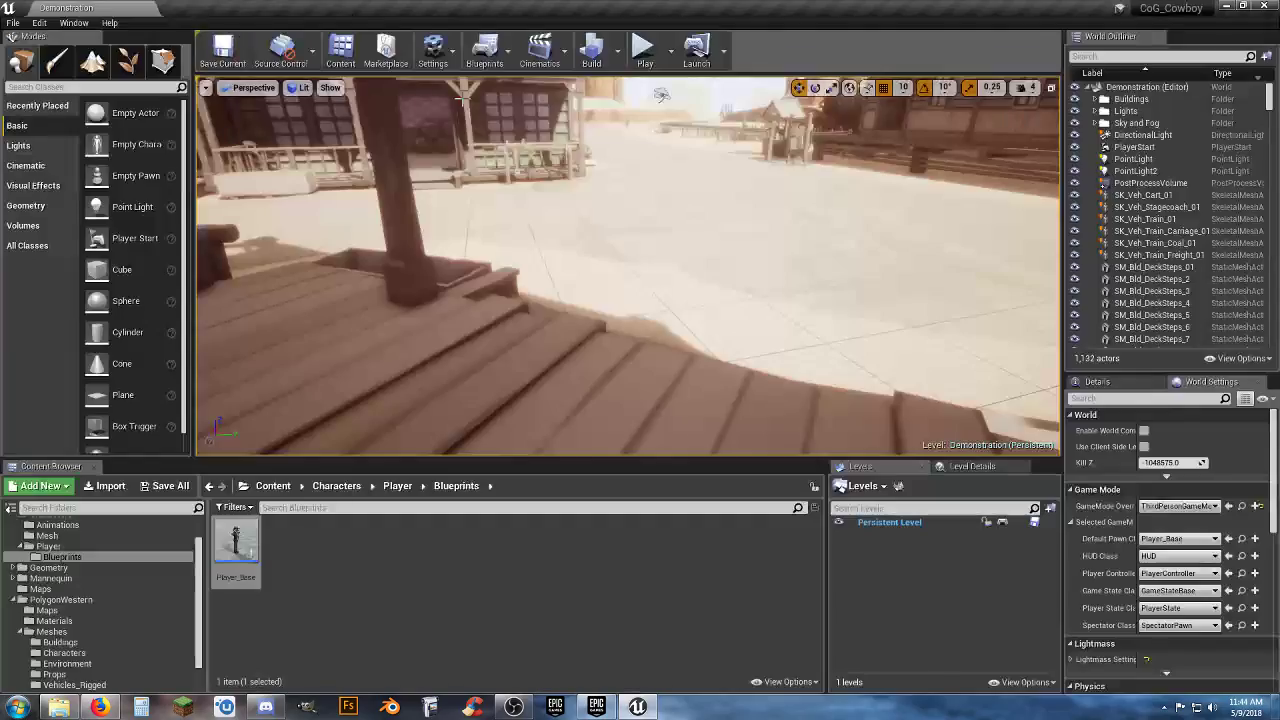
Play-test the Demonstration level, running the bad guy character up the street, through a building and into the alley between the red and blue buildings
{"action": "key", "text": "alt+p"}
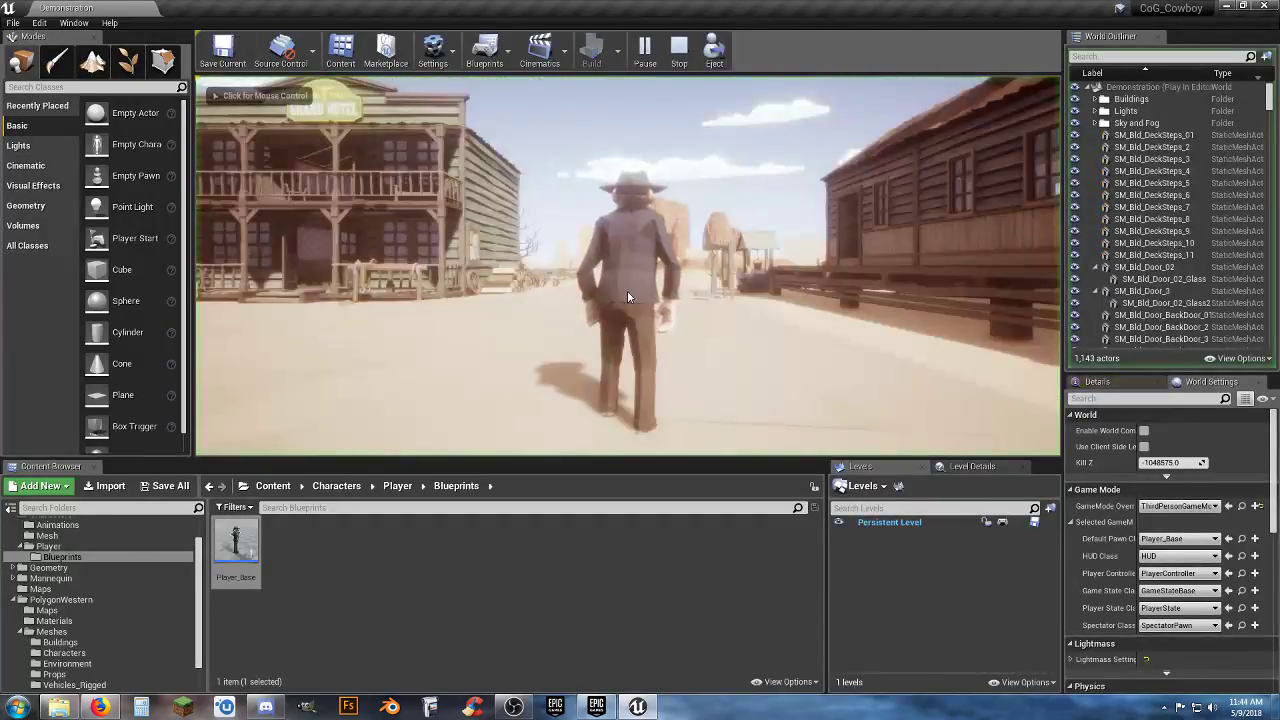
{"action": "key", "text": "w"}
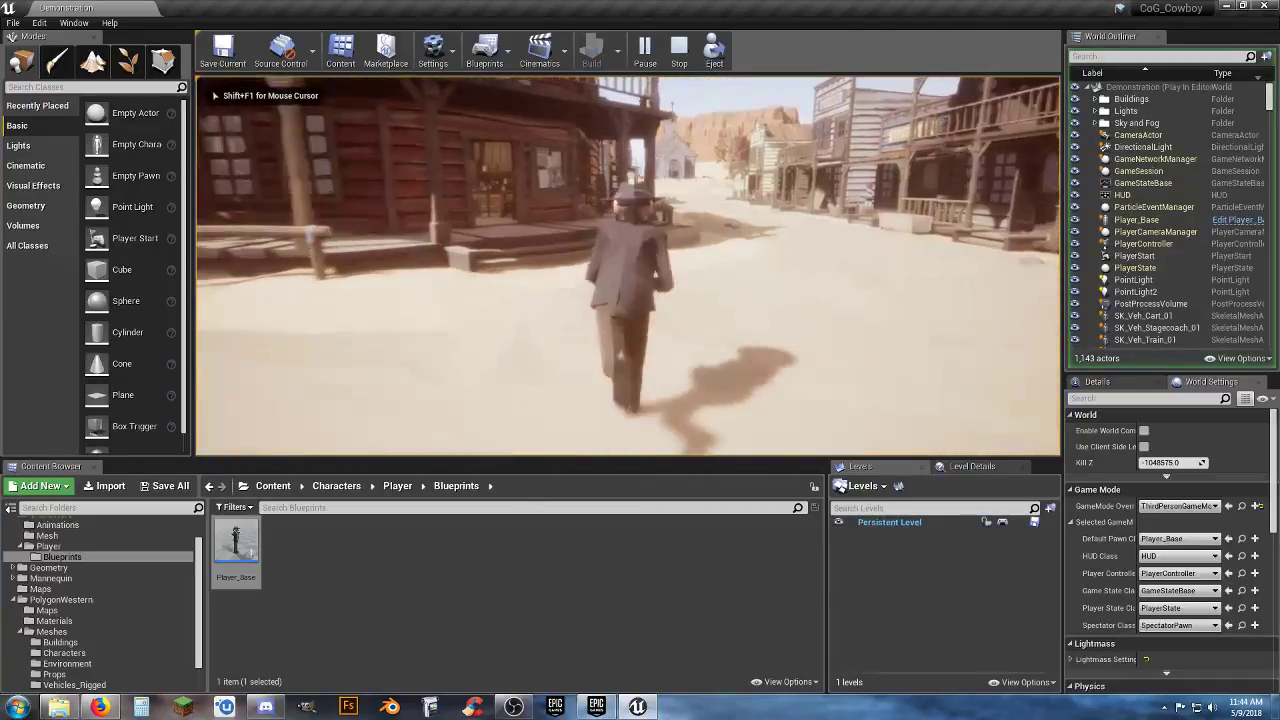
{"action": "key", "text": "w"}
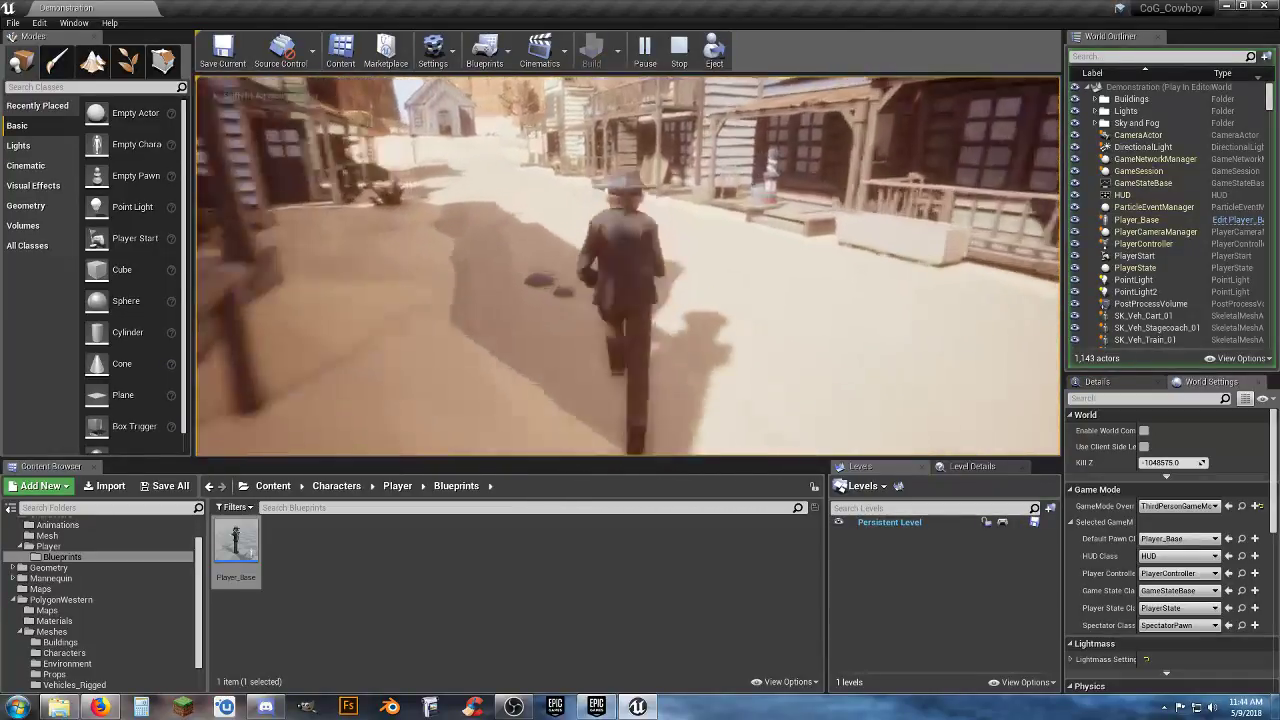
{"action": "key", "text": "w"}
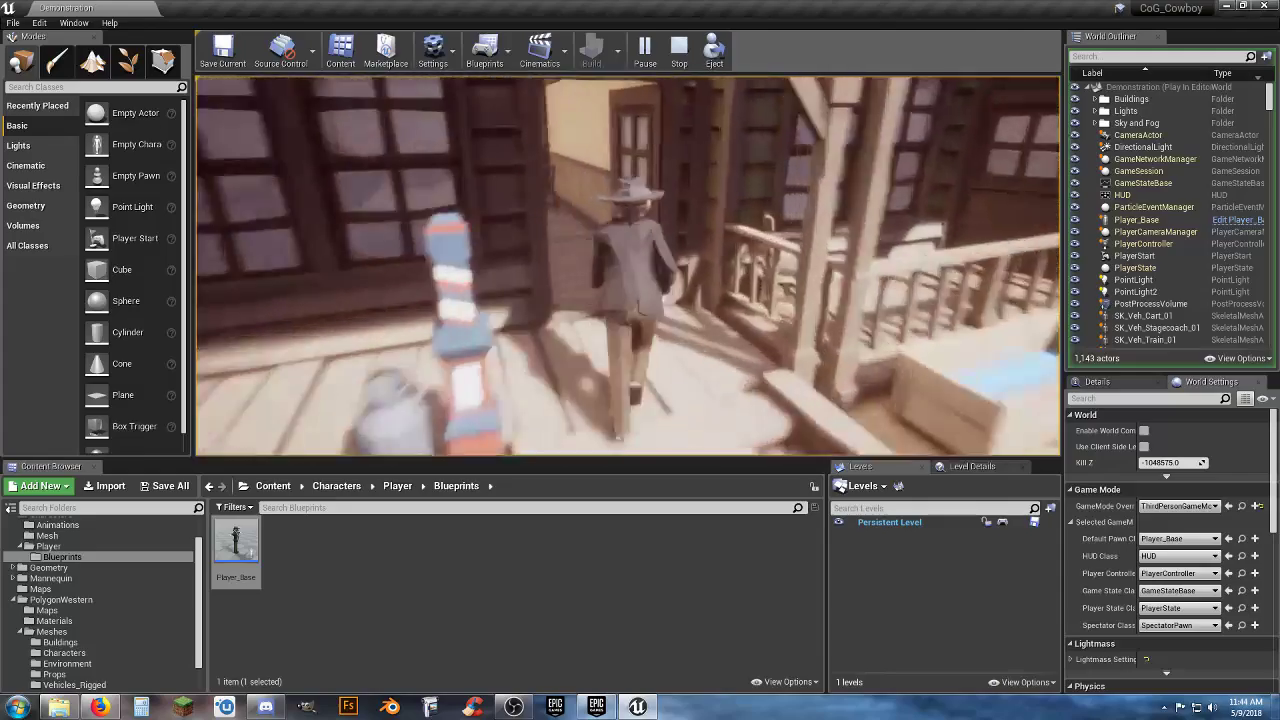
{"action": "key", "text": "w"}
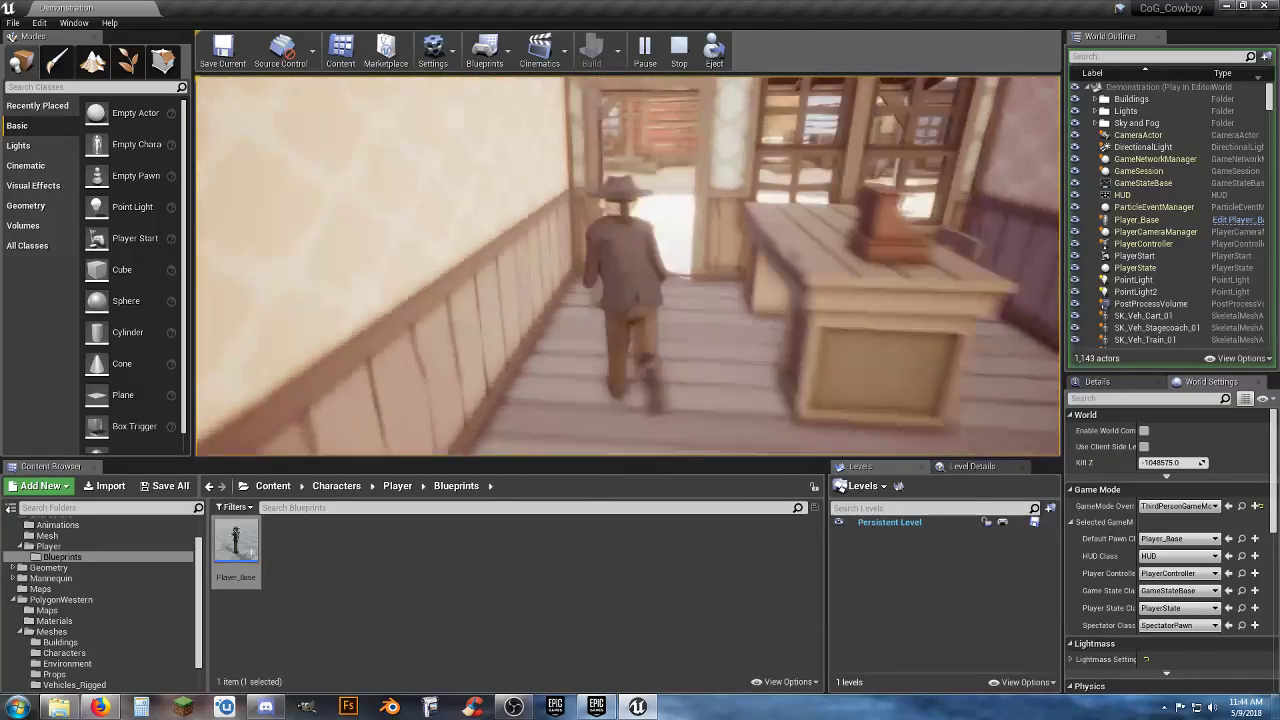
{"action": "key", "text": "w"}
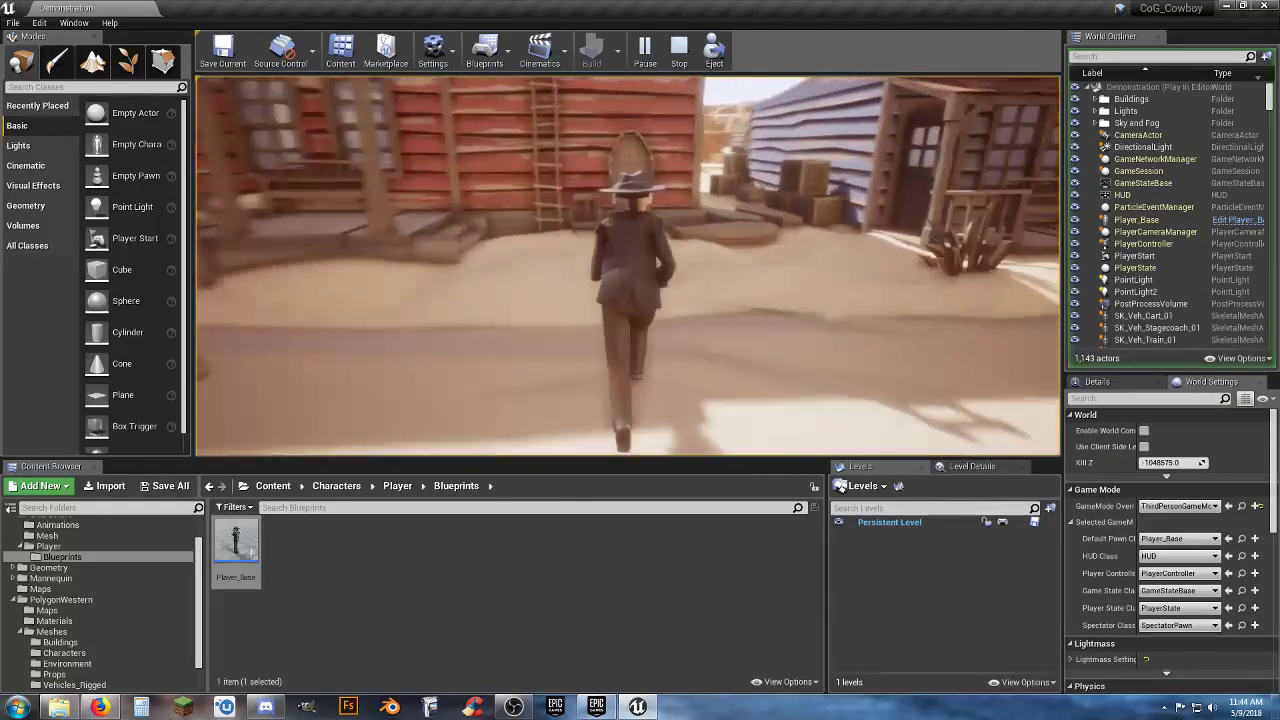
{"action": "key", "text": "w"}
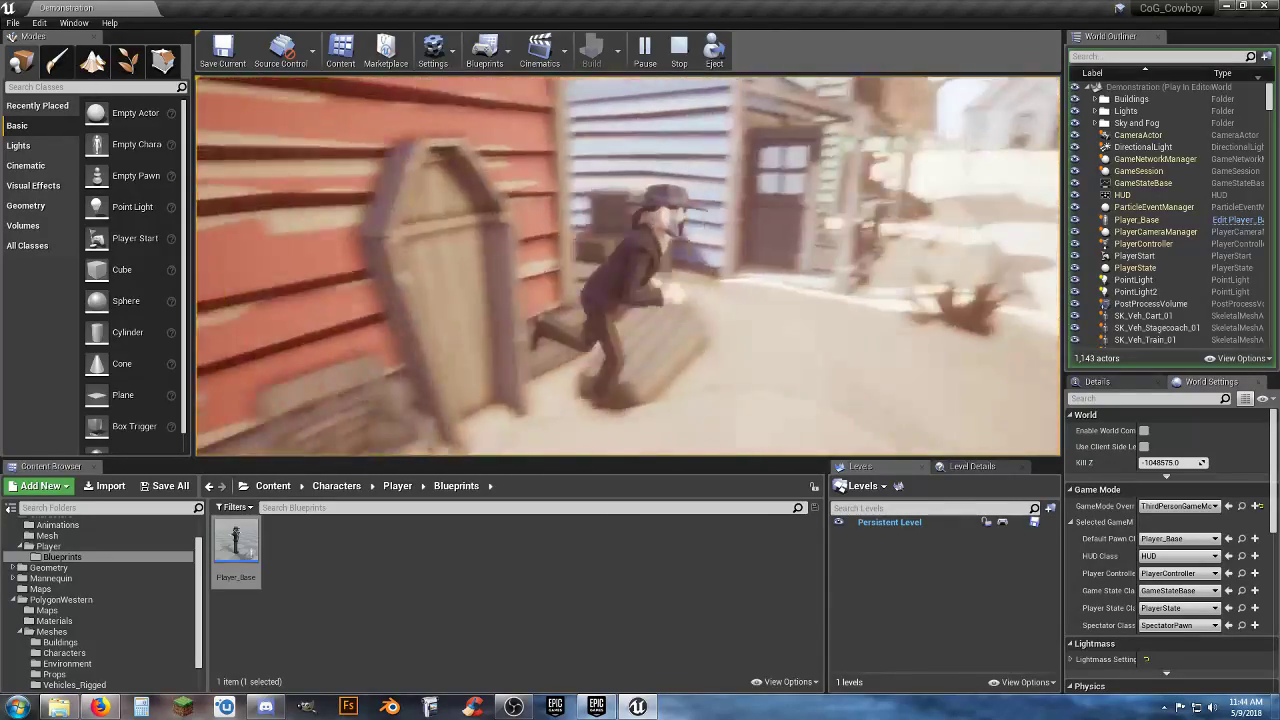
{"action": "key", "text": "w"}
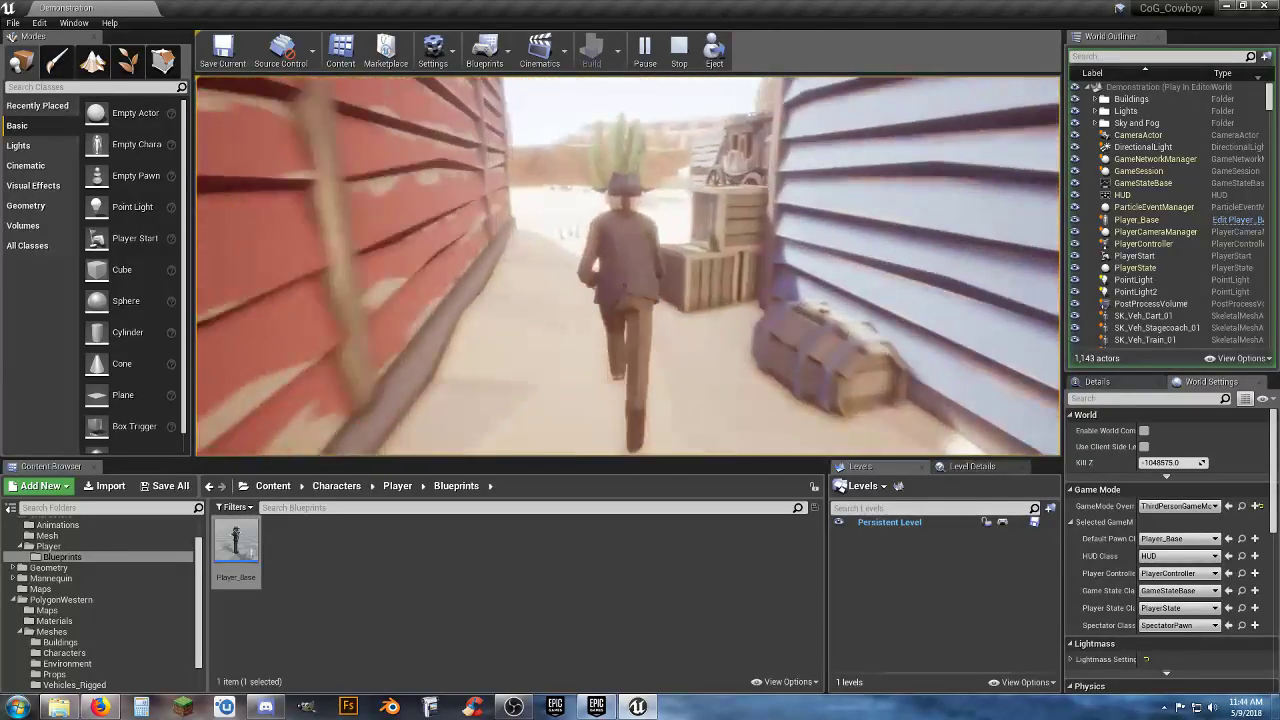
{"action": "key", "text": "w"}
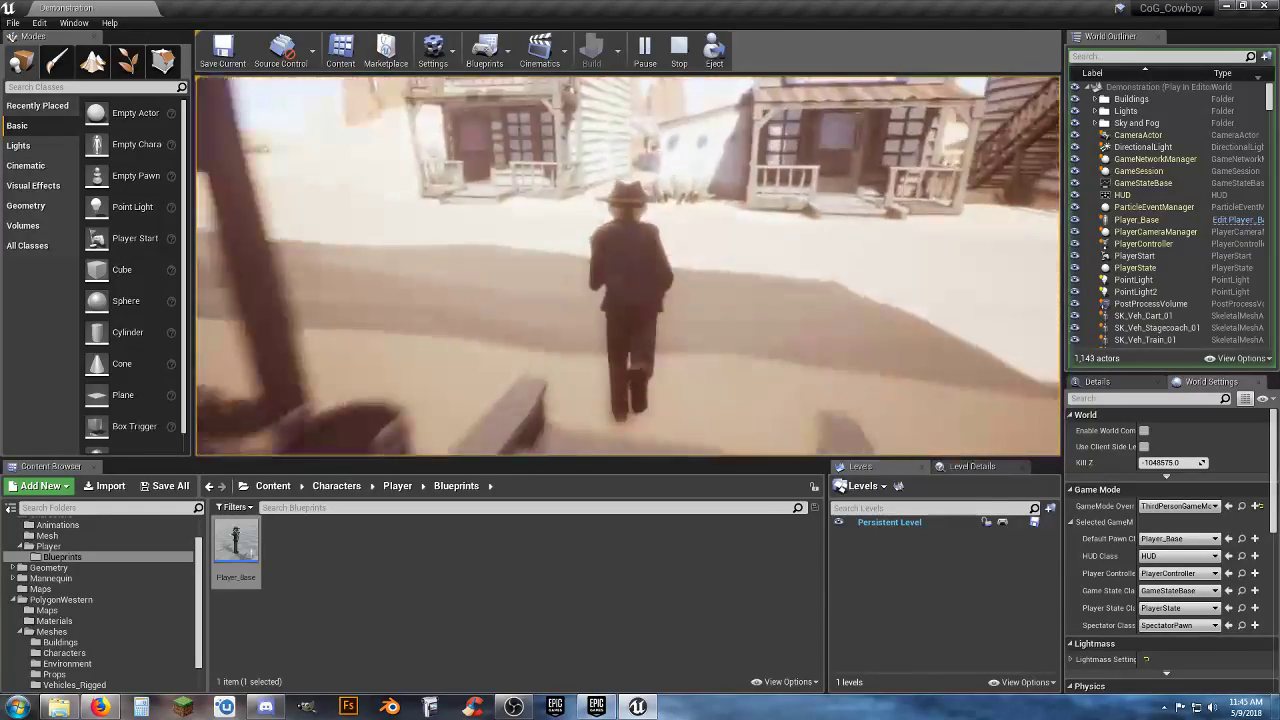
Run the character back along the town's main street and turn it to examine its movement from the side
{"action": "key", "text": "w"}
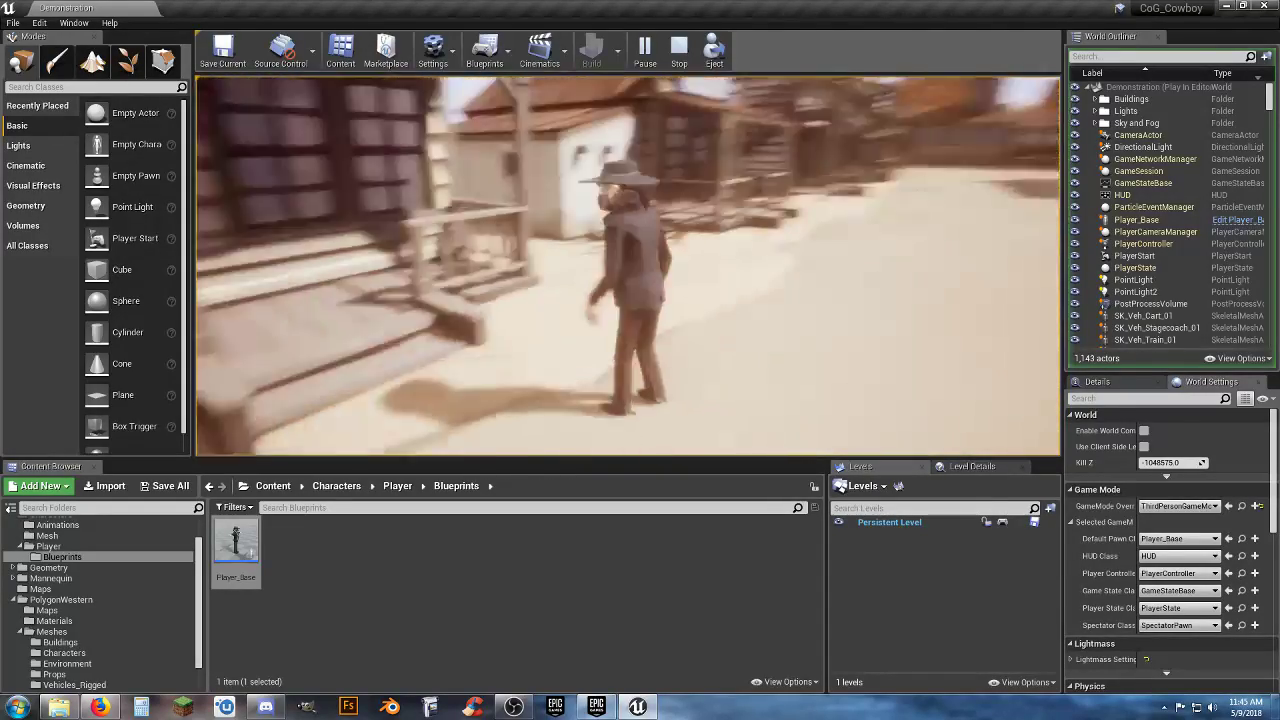
{"action": "key", "text": "w"}
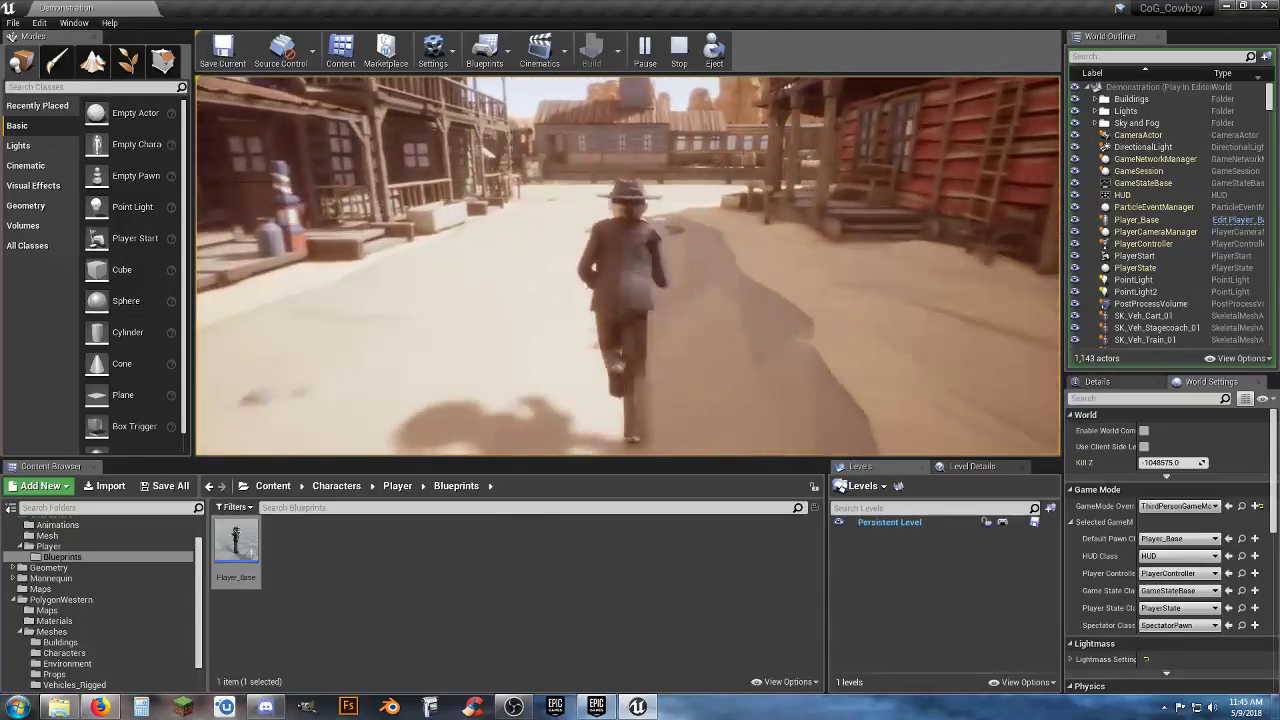
{"action": "key", "text": "w"}
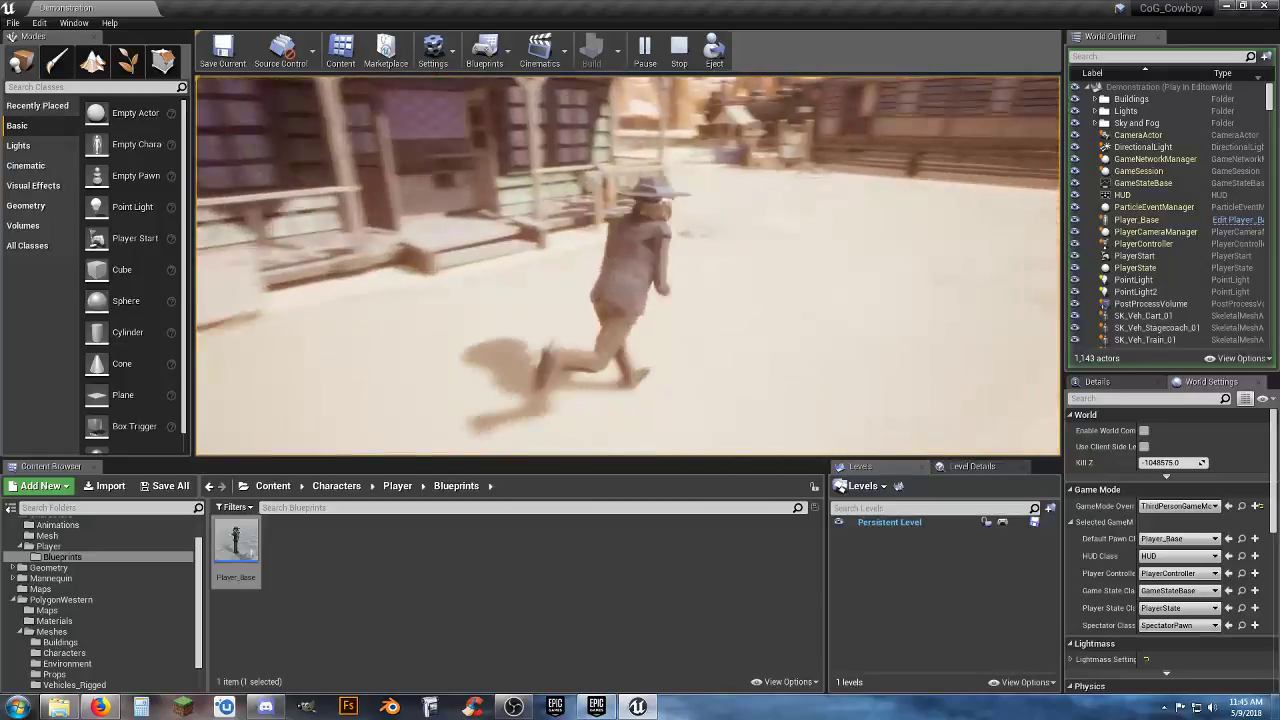
{"action": "key", "text": "d"}
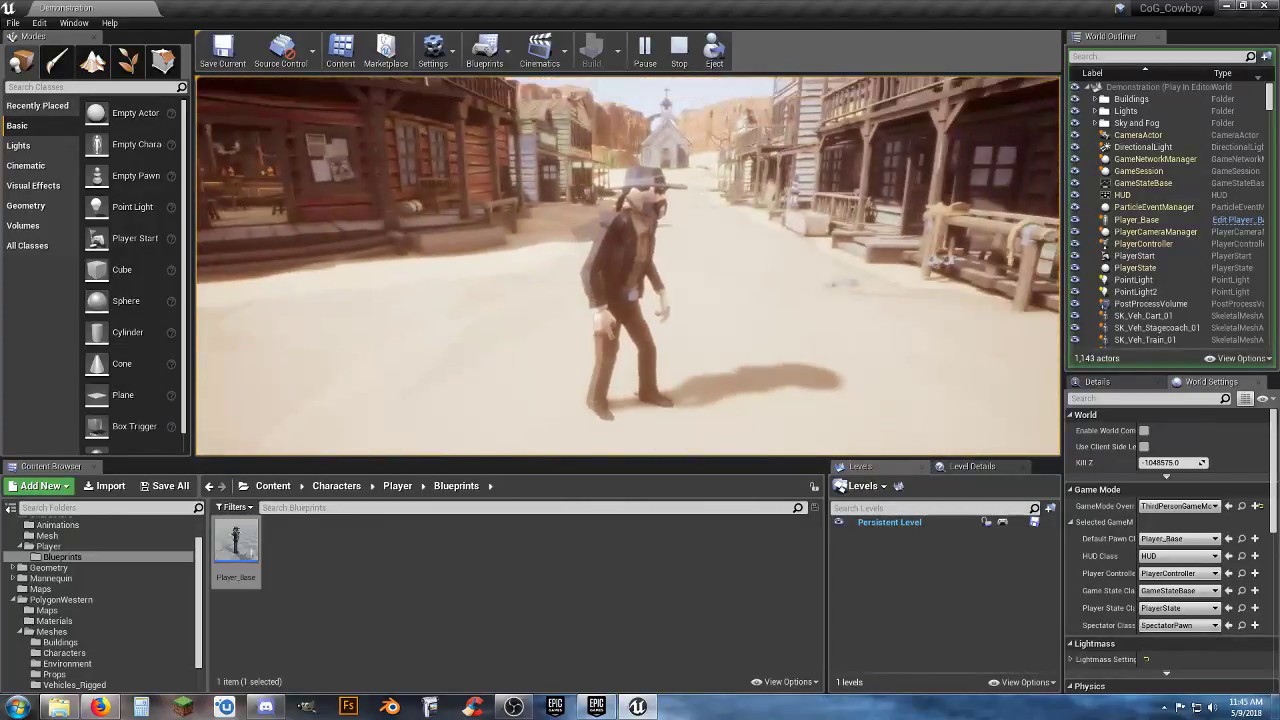
Take the character into the red saloon to examine its interior, and return to the street
{"action": "key", "text": "w"}
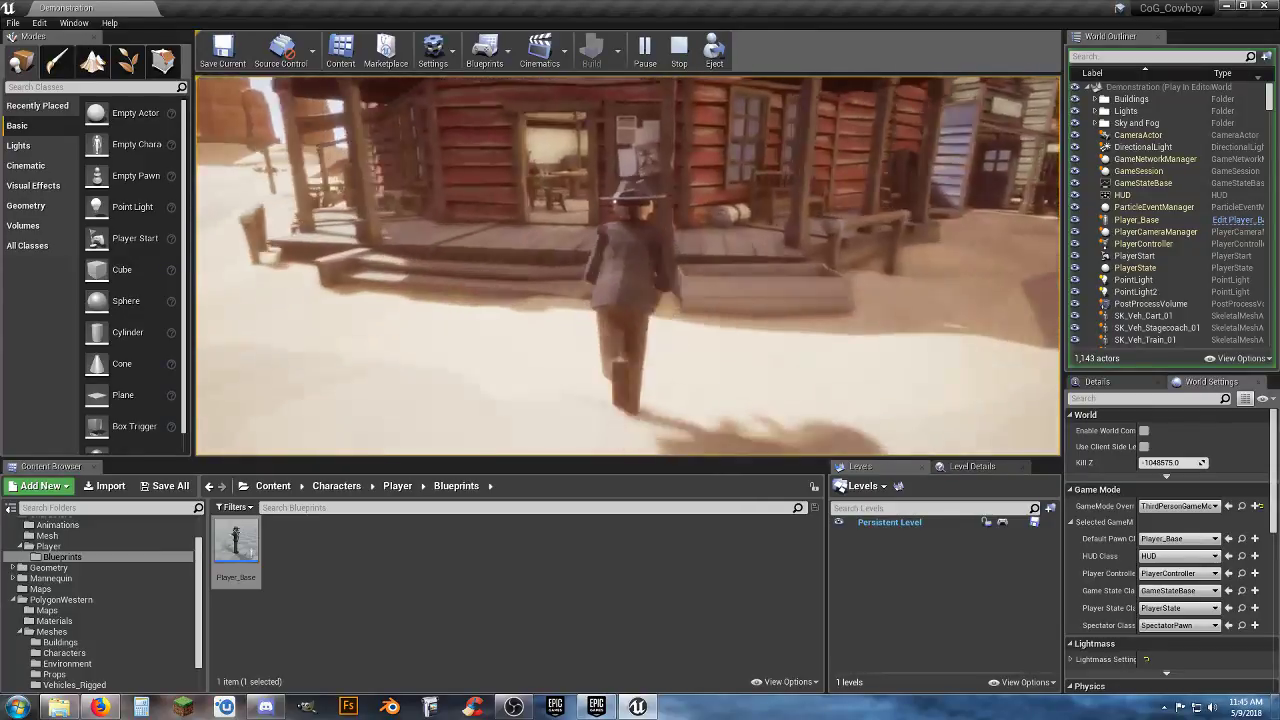
{"action": "key", "text": "w"}
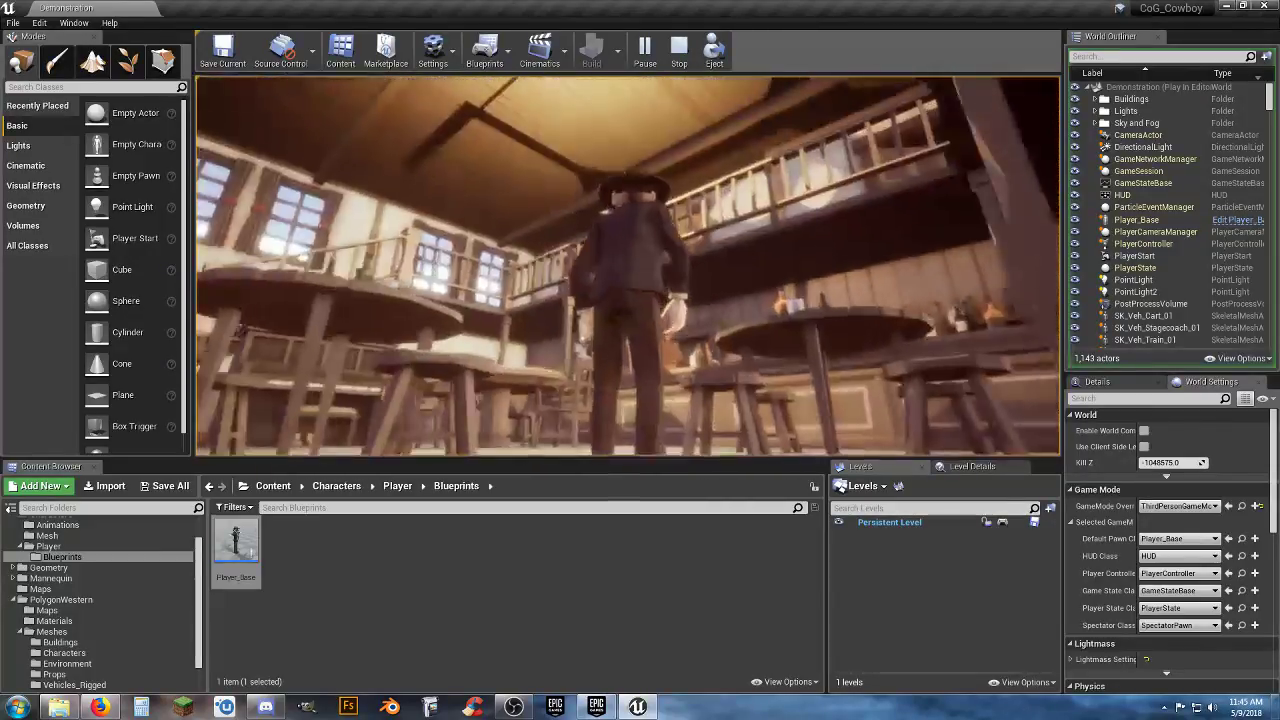
{"action": "key", "text": "s"}
{"action": "key", "text": "w"}
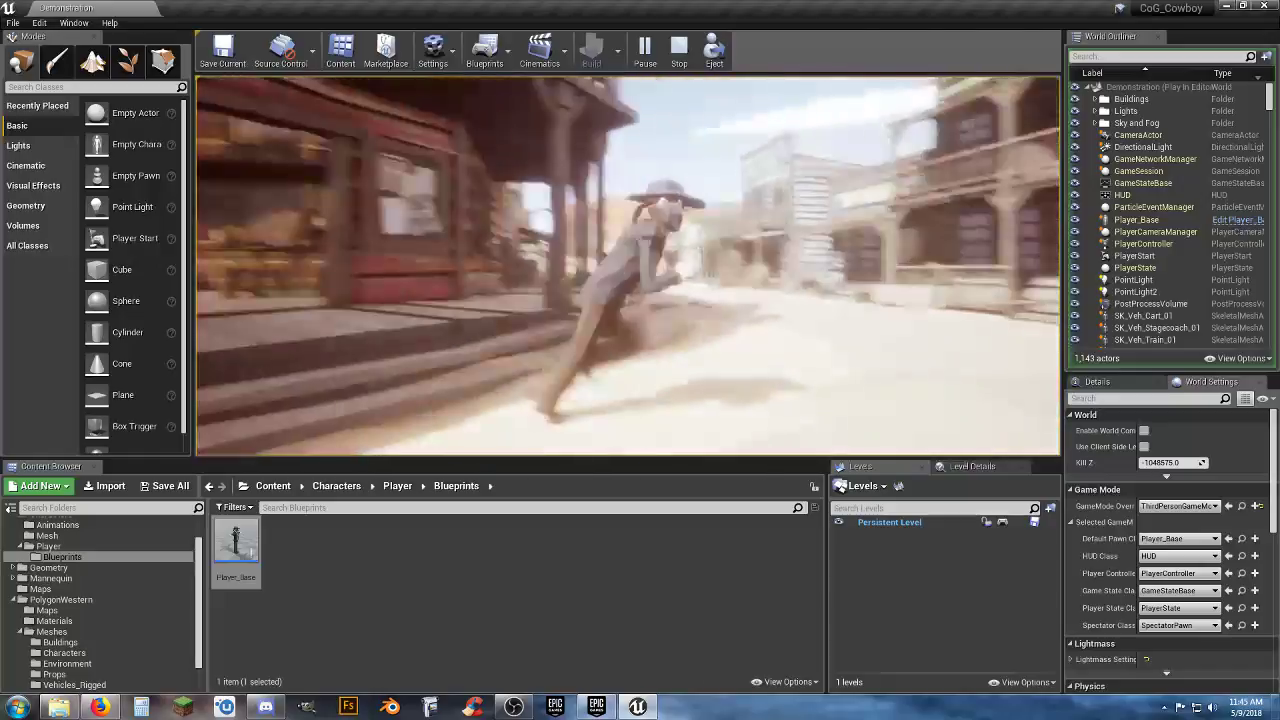
Run the character to the train platform and test jumping around the crate and barrels
{"action": "key", "text": "w"}
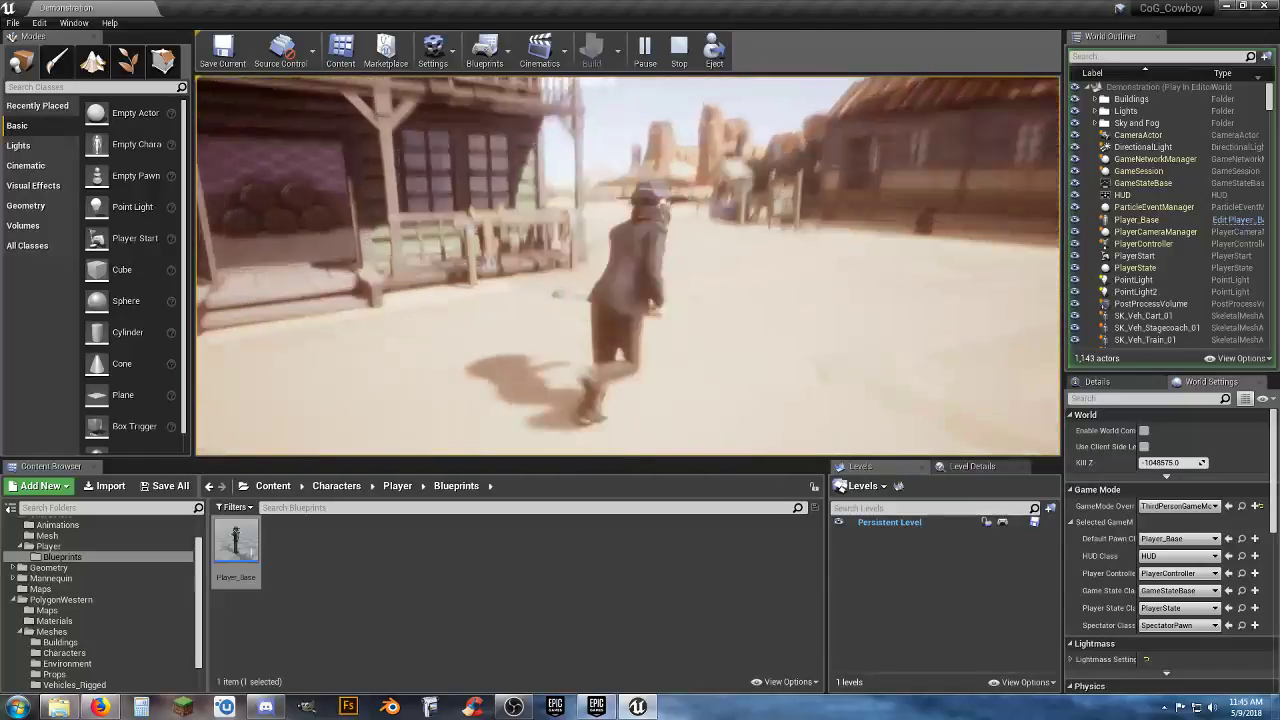
{"action": "key", "text": "w"}
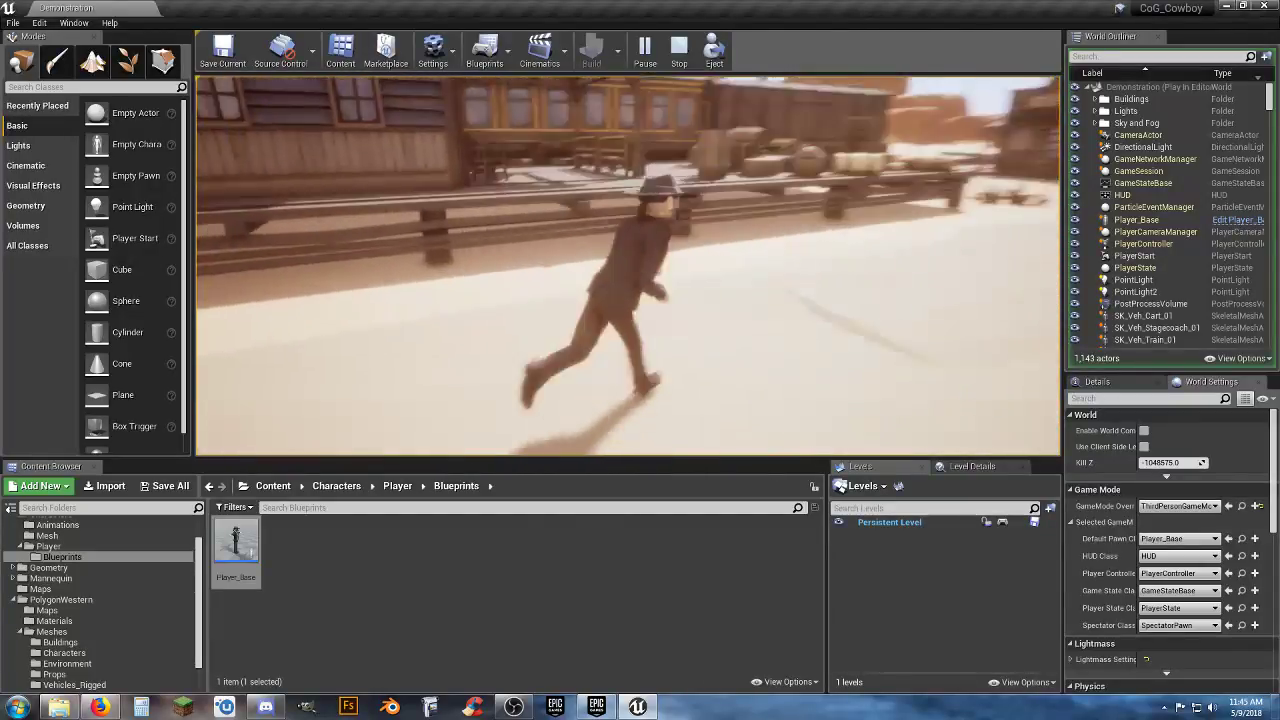
{"action": "key", "text": "w"}
{"action": "key", "text": "space"}
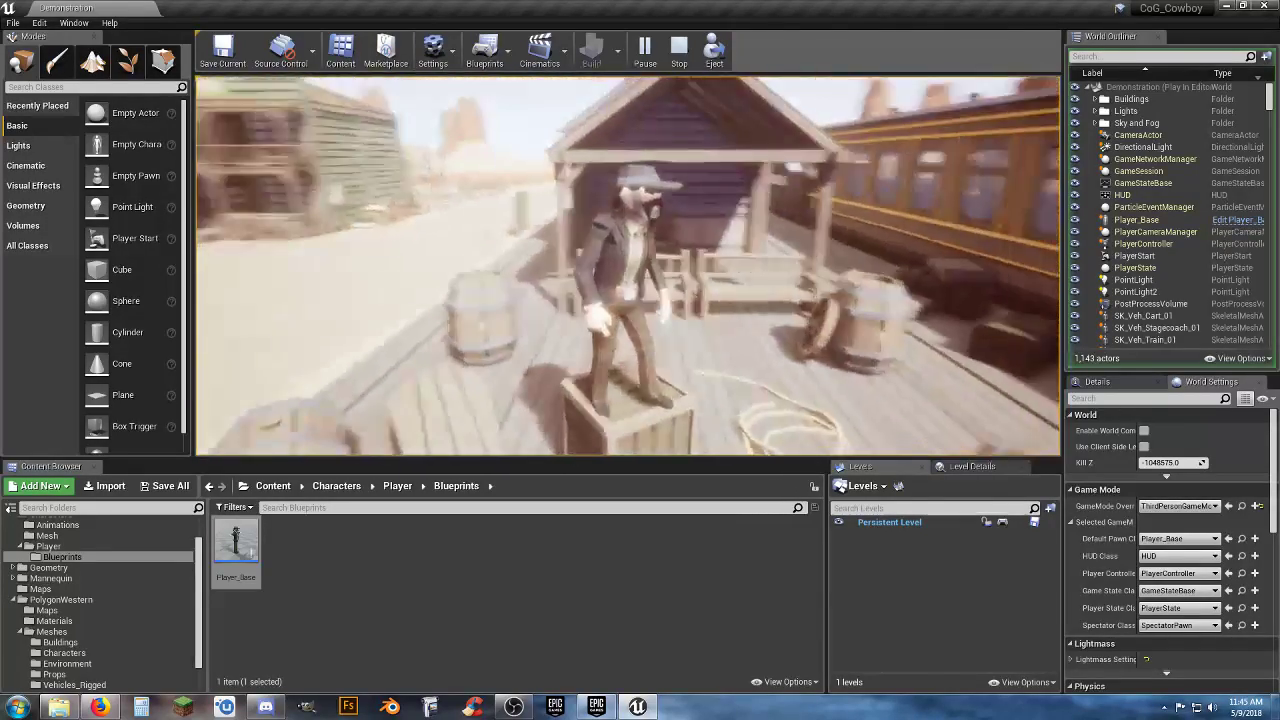
{"action": "key", "text": "w"}
{"action": "key", "text": "space"}
{"action": "key", "text": "w"}
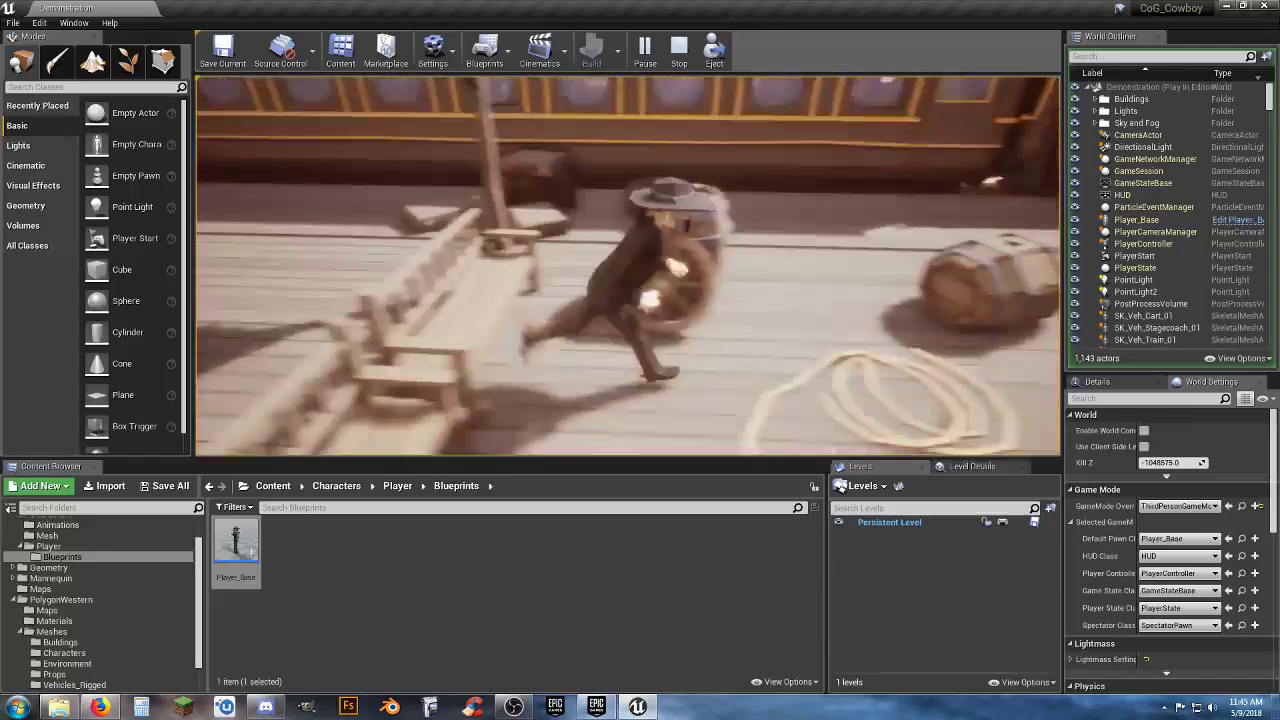
{"action": "key", "text": "w"}
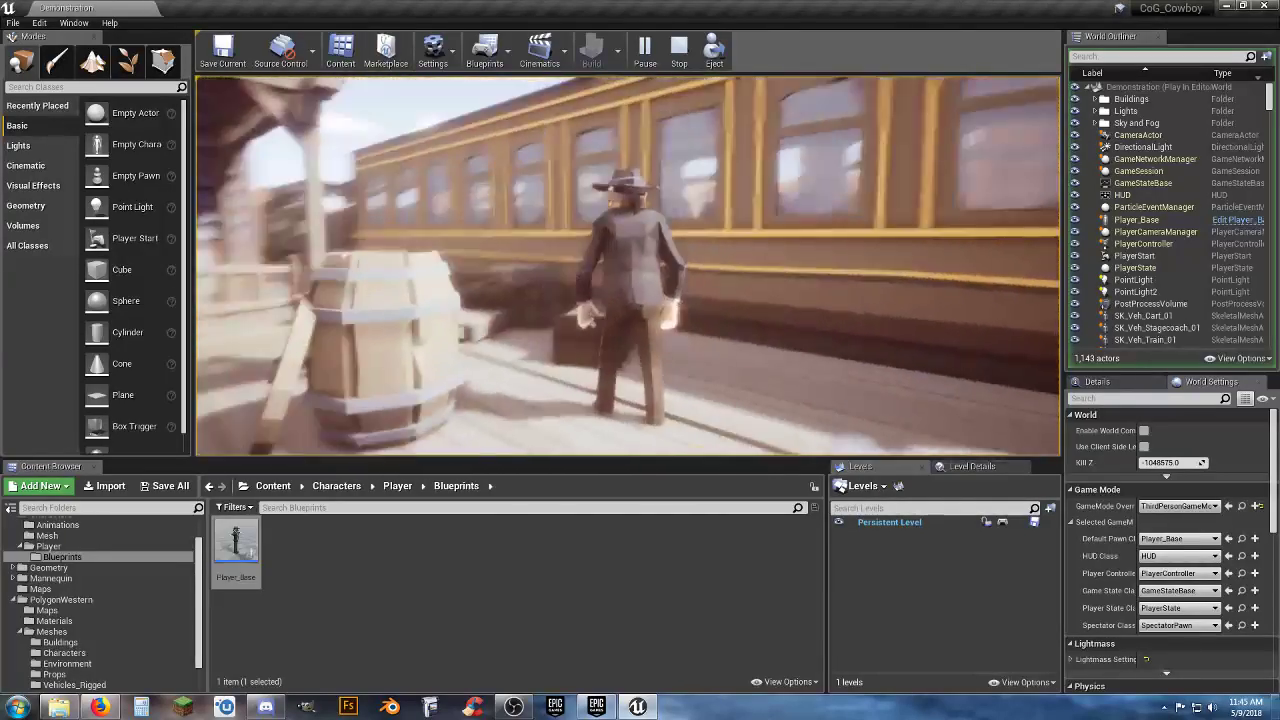
Run the character from the train platform to the outdoor staircase behind the green building and try jumping up its steps
{"action": "key", "text": "w"}
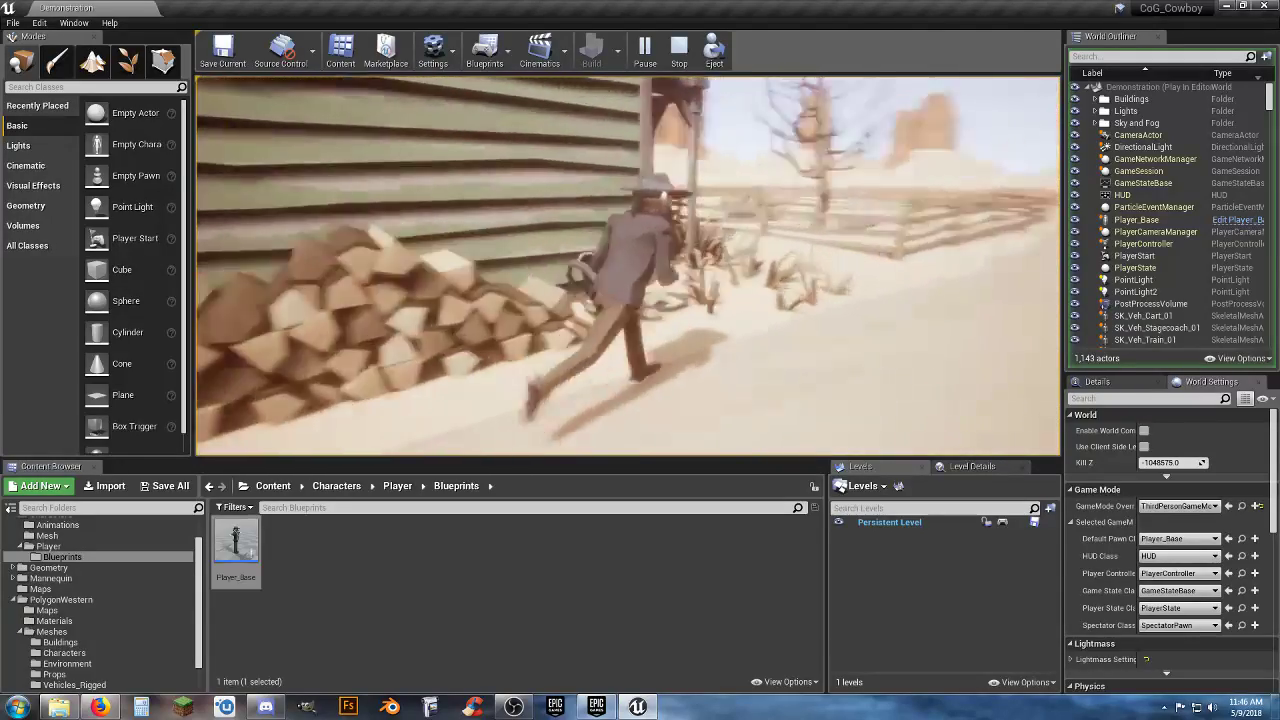
{"action": "key", "text": "w"}
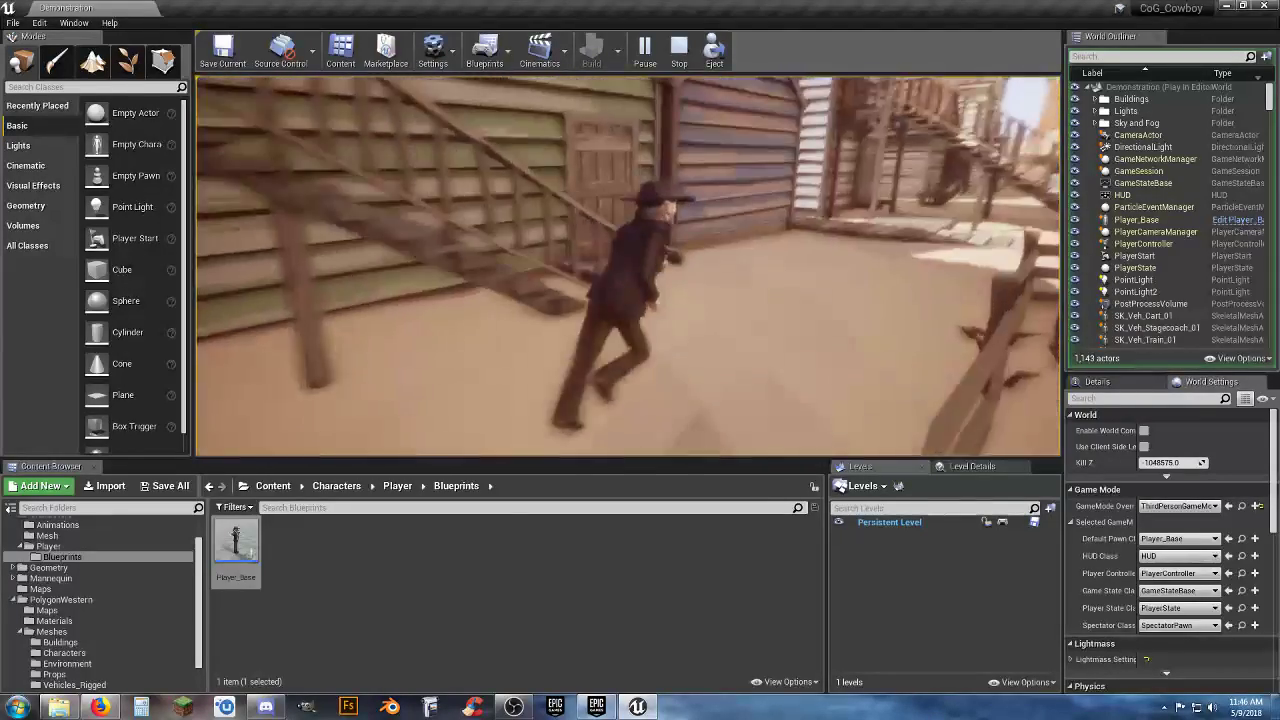
{"action": "key", "text": "w"}
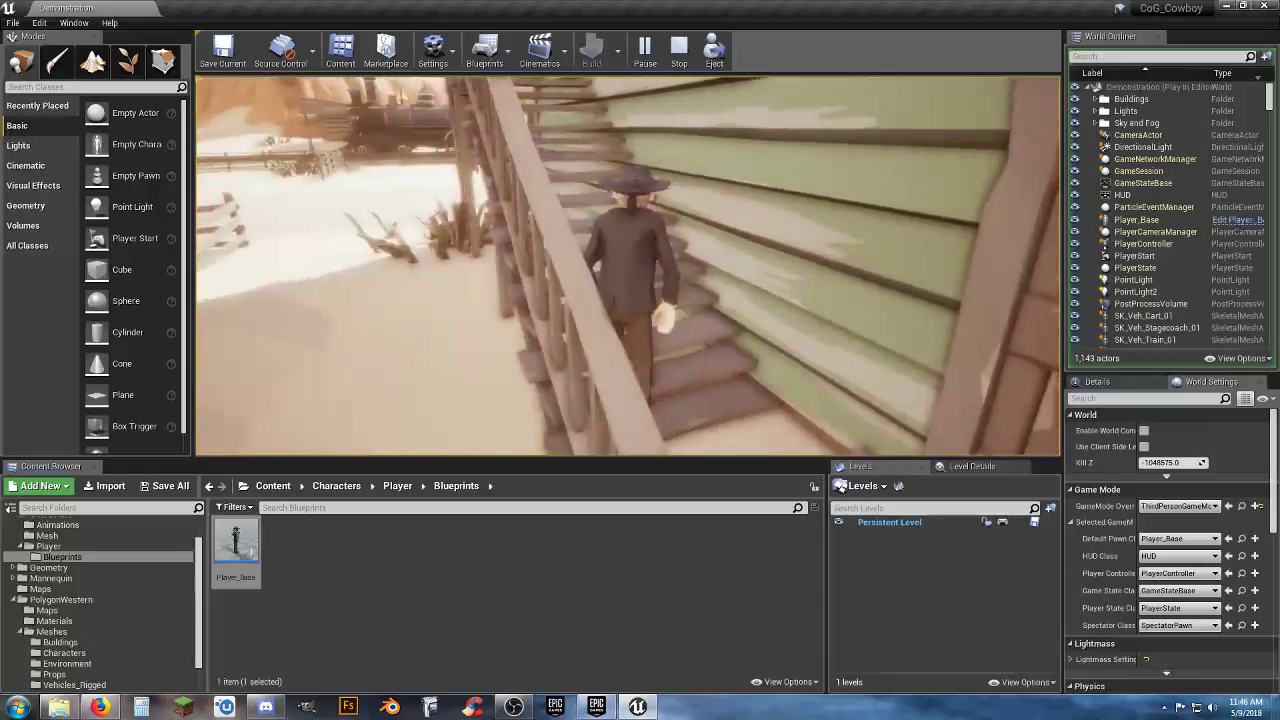
{"action": "key", "text": "space"}
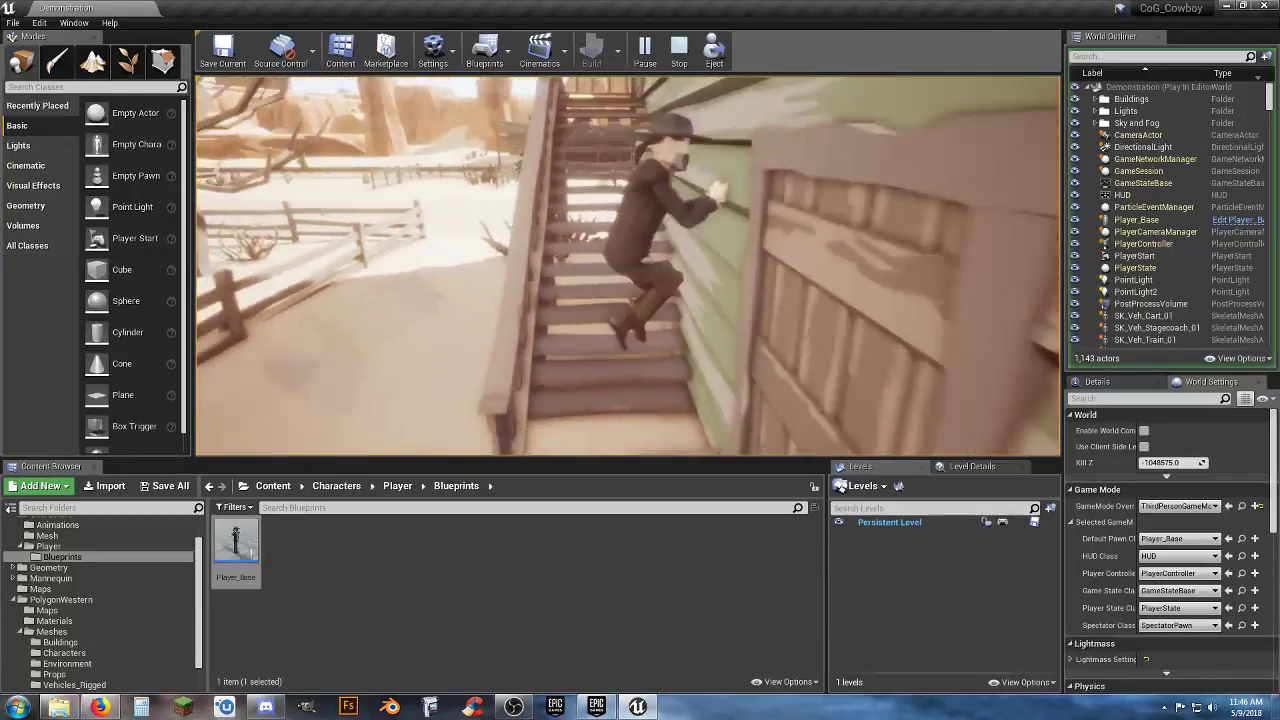
Back the character off the staircase, test walking up it again from the ground, and end the play session
{"action": "key", "text": "s"}
{"action": "key", "text": "s"}
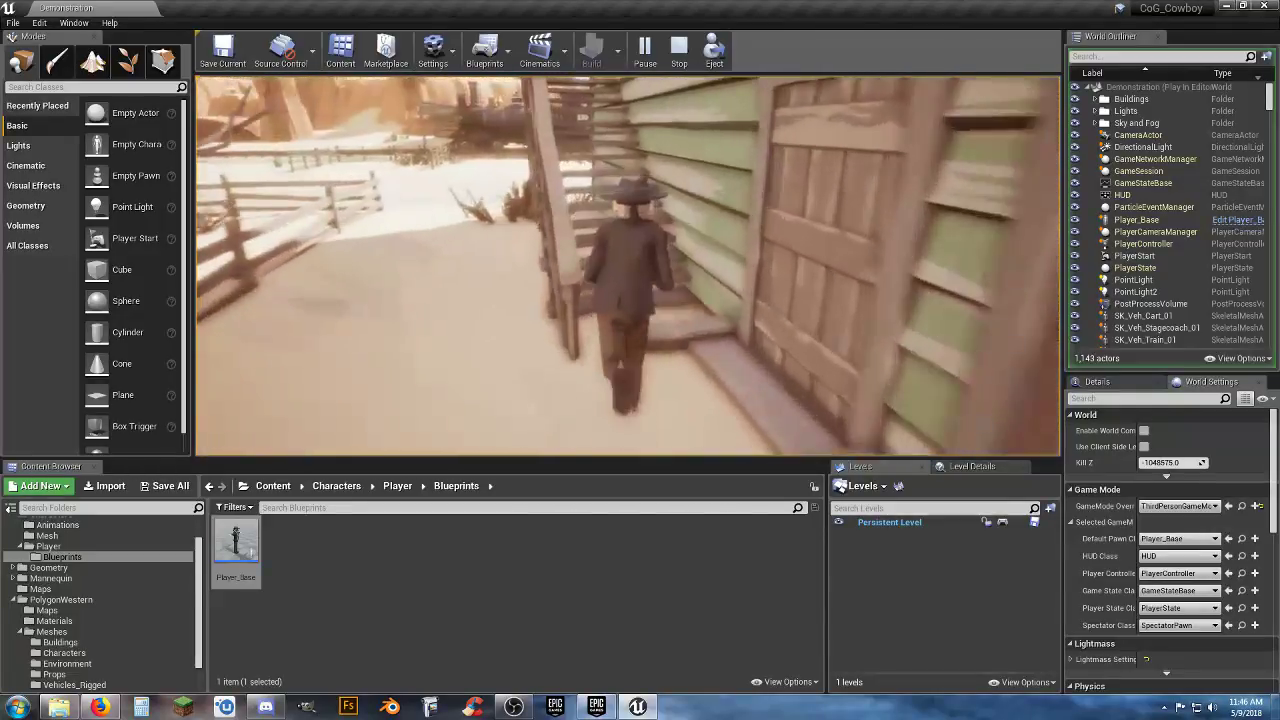
{"action": "key", "text": "w"}
{"action": "key", "text": "s"}
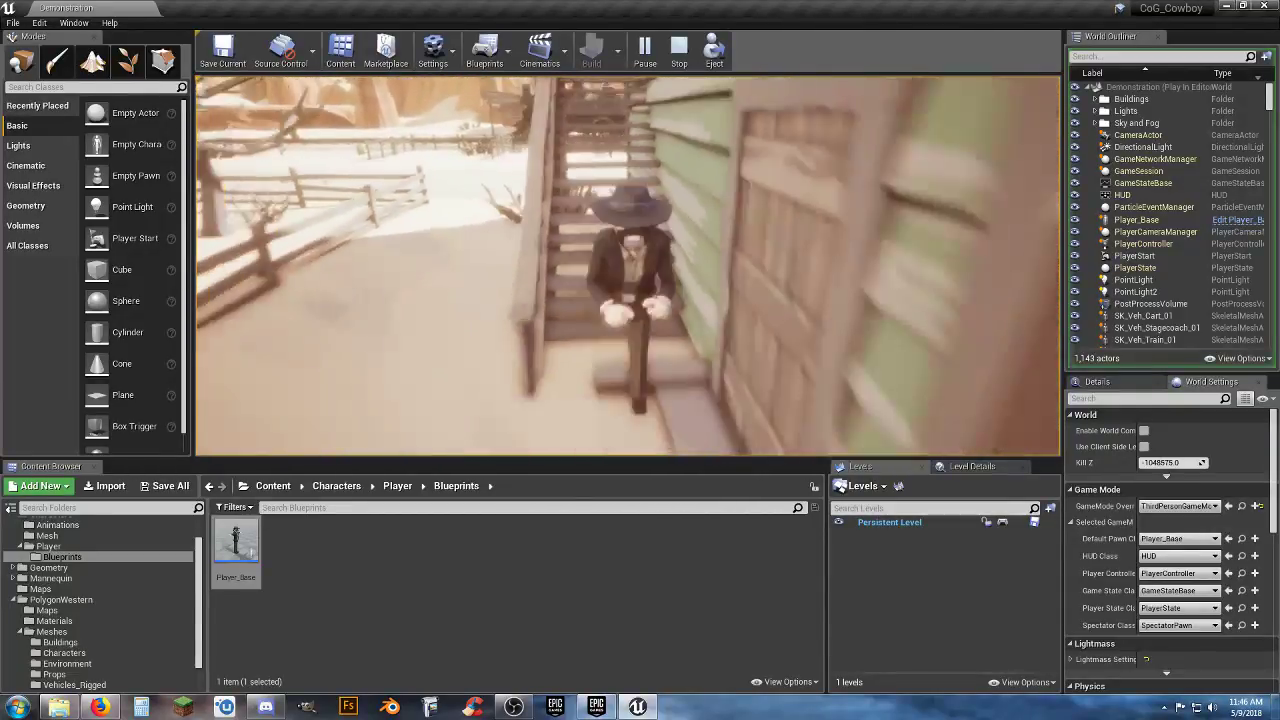
{"action": "key", "text": "a"}
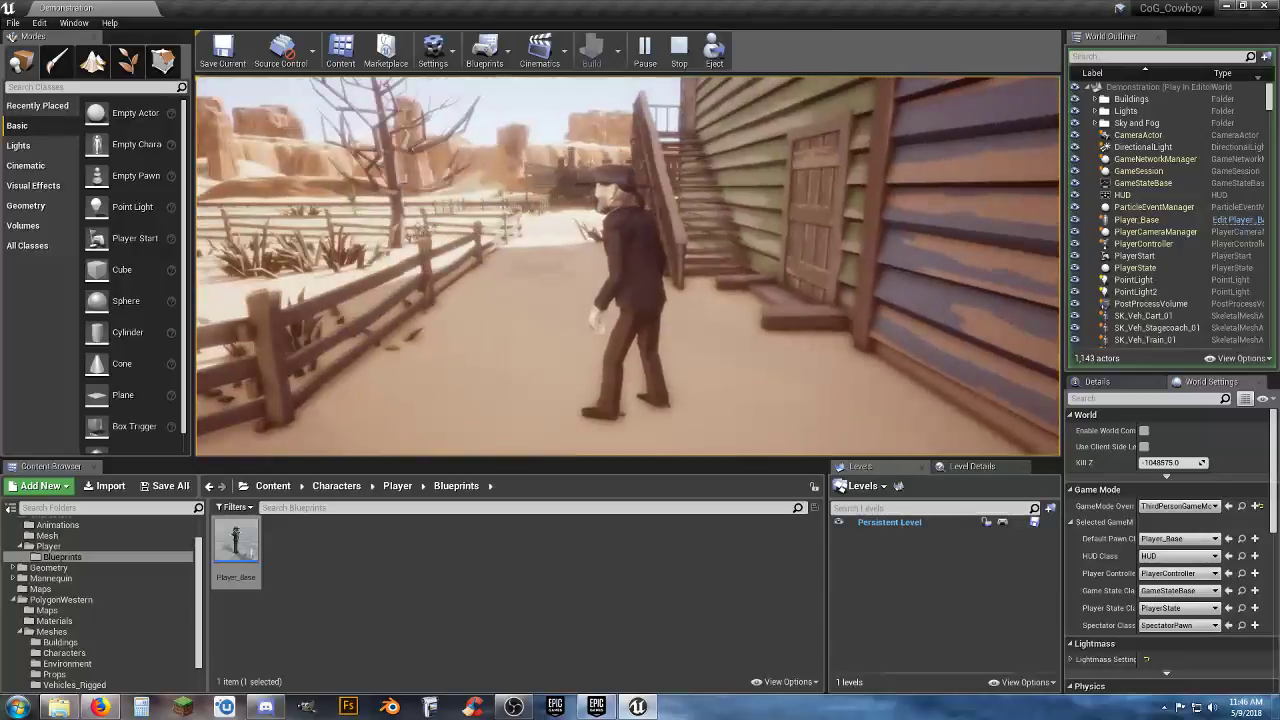
{"action": "key", "text": "w"}
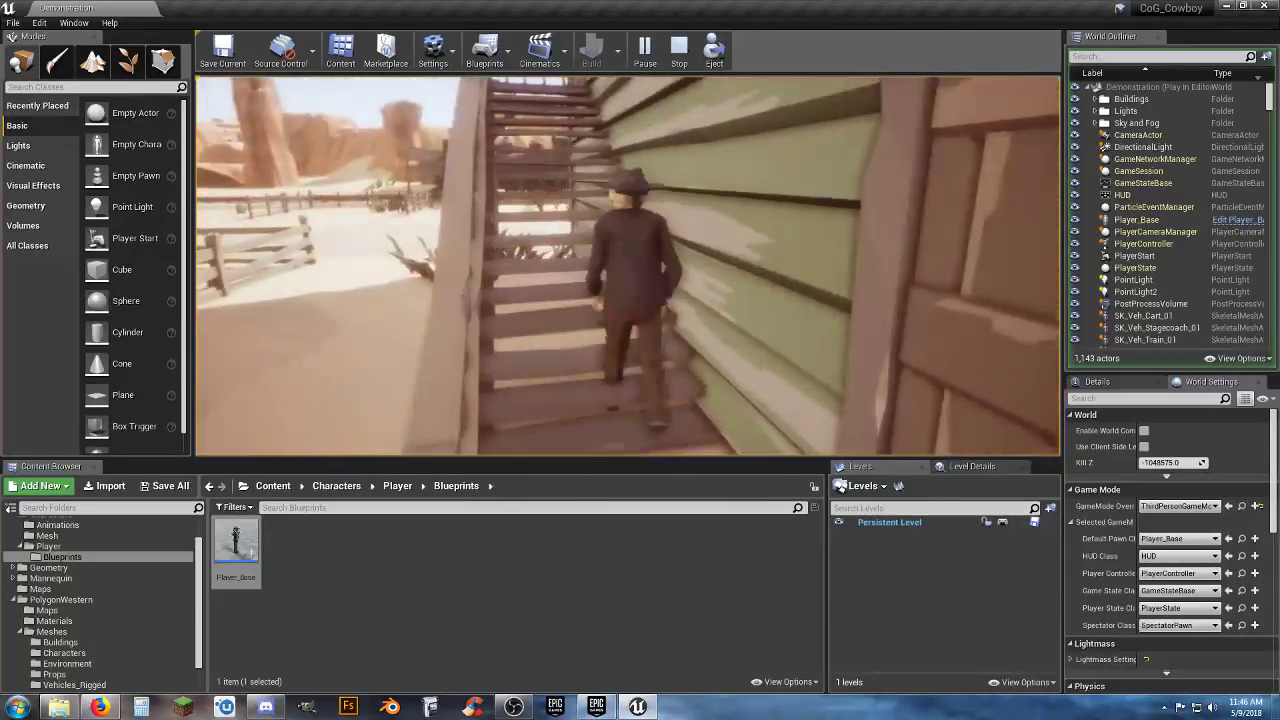
{"action": "key", "text": "s"}
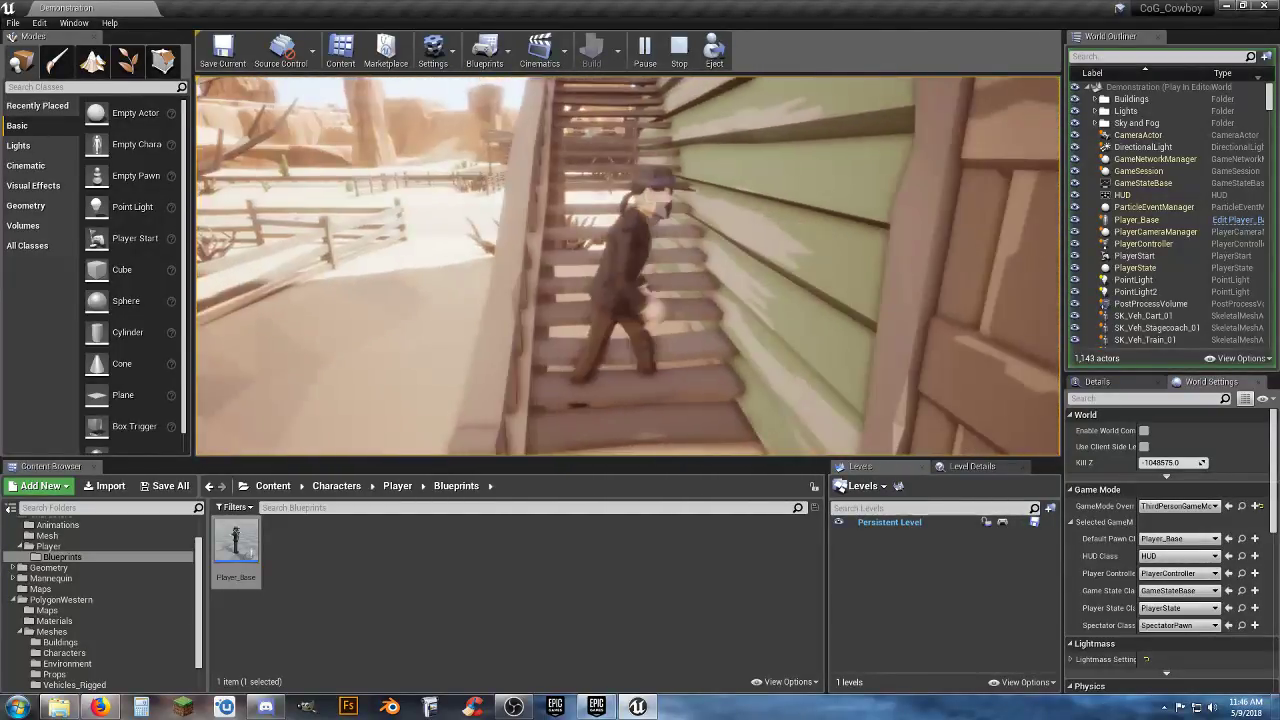
{"action": "key", "text": "Escape"}
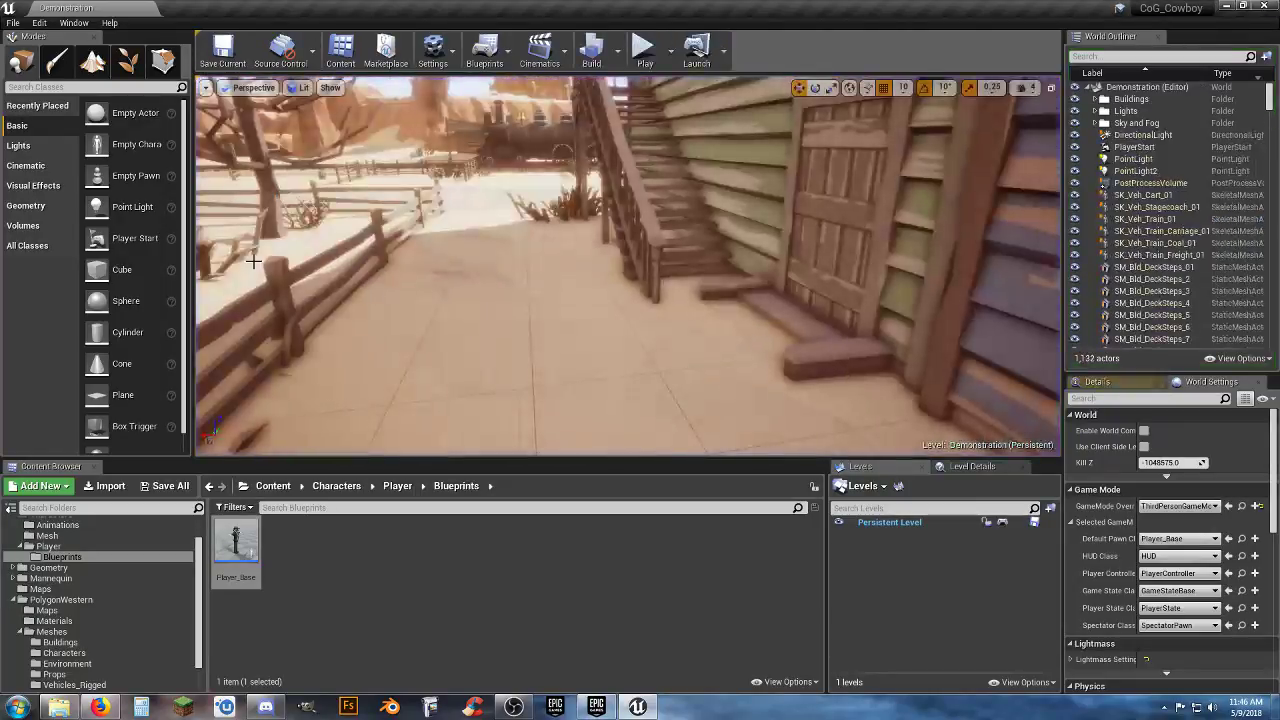
Show the PolygonWestern Buildings meshes and bring up the details of the green building's outdoor staircase in the level
{"action": "left_click", "coordinate": [60, 664]}
{"action": "left_click", "coordinate": [60, 642]}
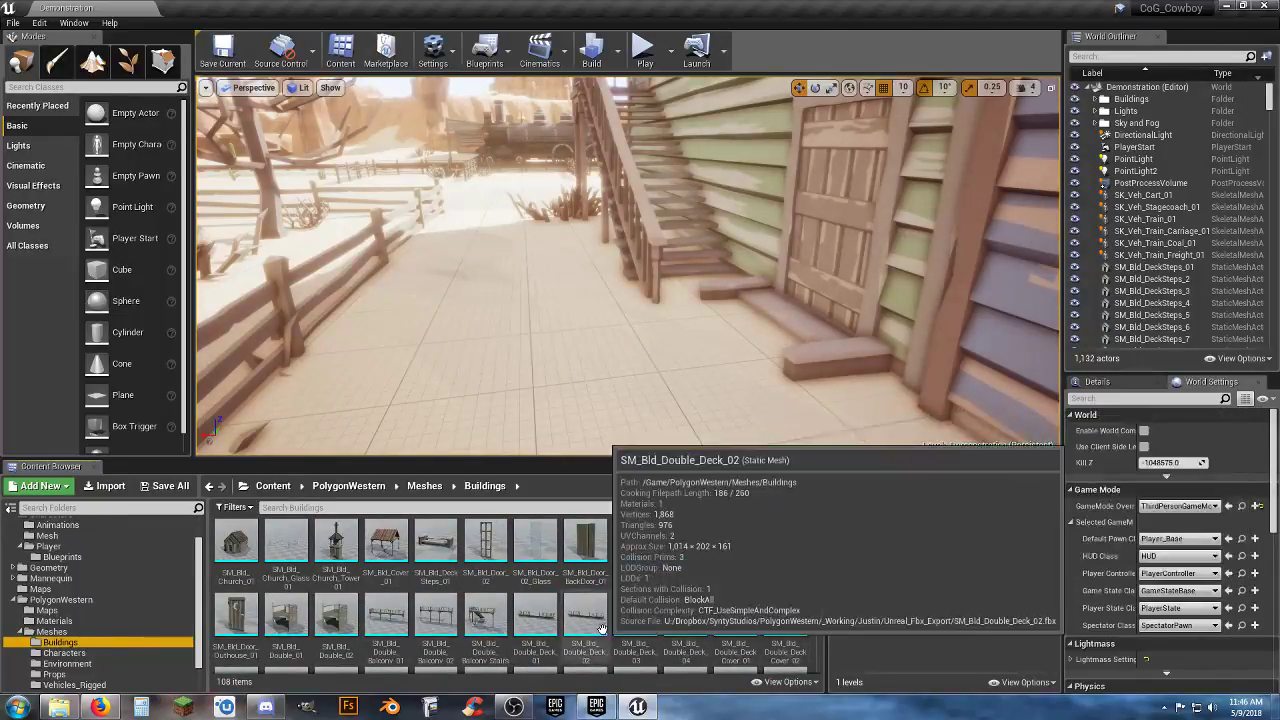
{"action": "right_click_drag", "start_coordinate": [656, 249], "coordinate": [657, 198]}
{"action": "left_click", "coordinate": [636, 288]}
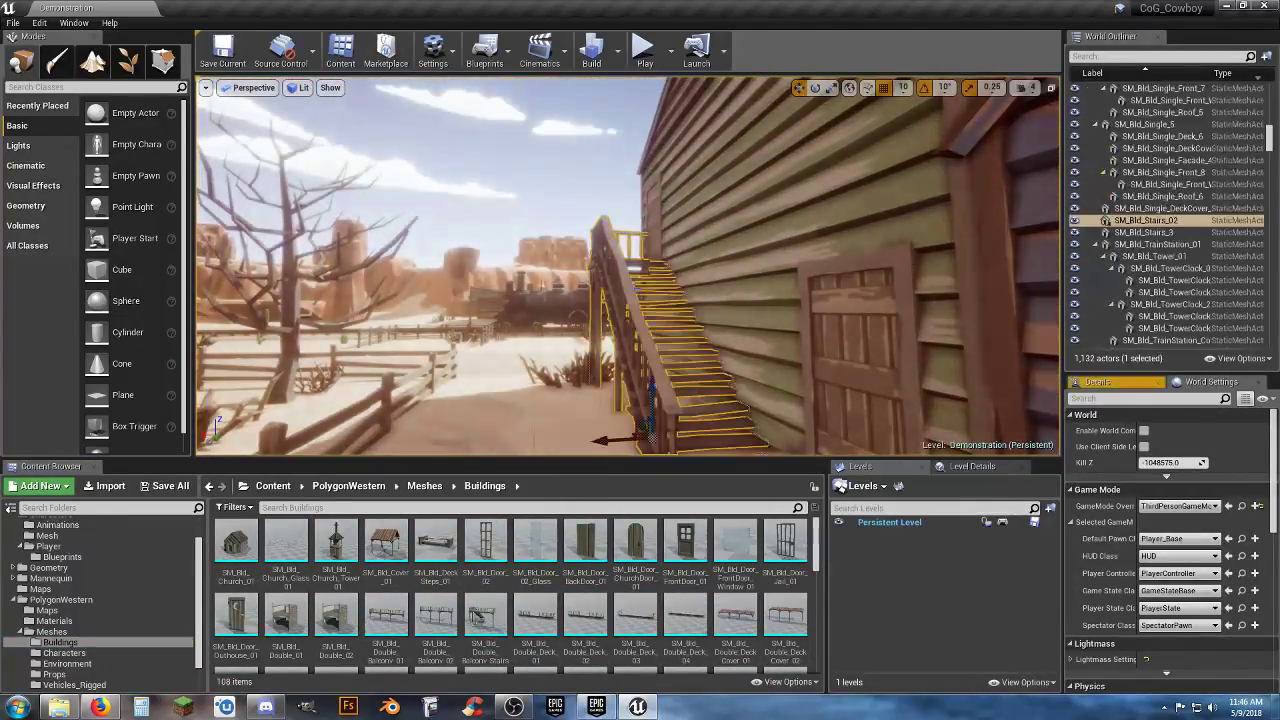
{"action": "left_click", "coordinate": [1108, 382]}
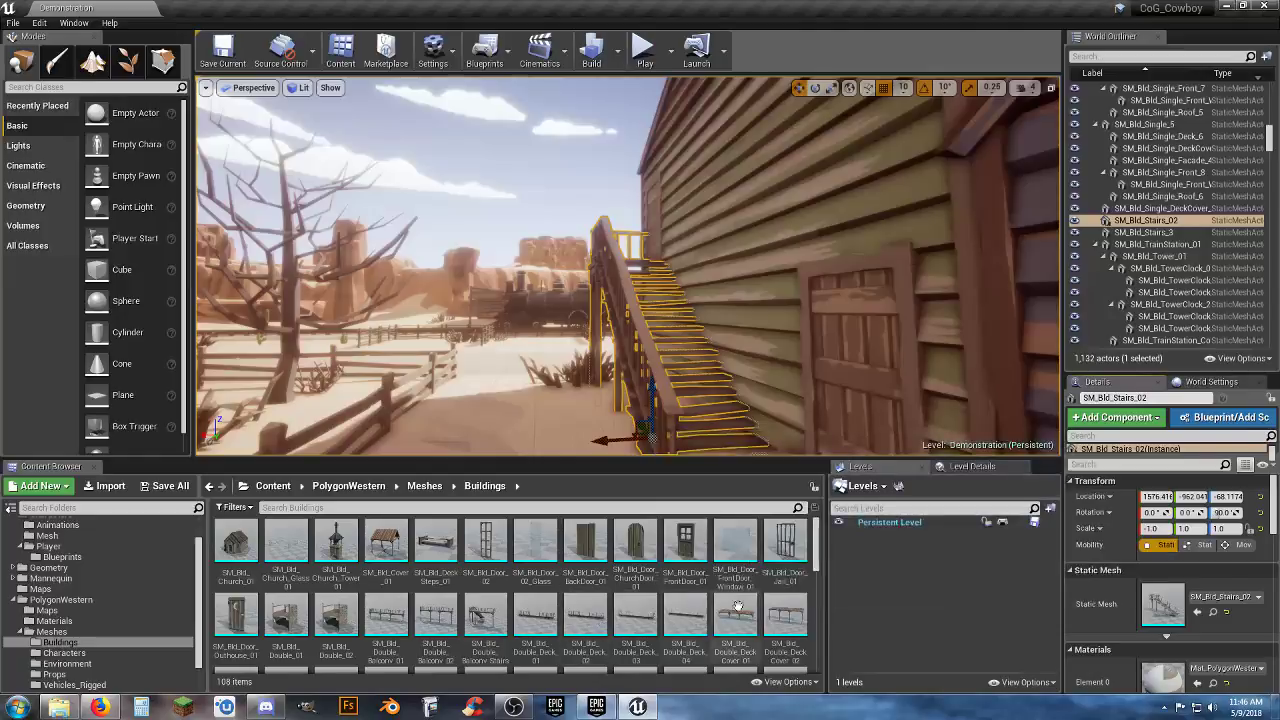
Find the SM_Bld_Stairs_02 mesh among the Buildings assets, open it and display its simple collision to examine the shape around the steps
{"action": "scroll", "coordinate": [740, 600], "scroll_direction": "down", "scroll_amount": 1}
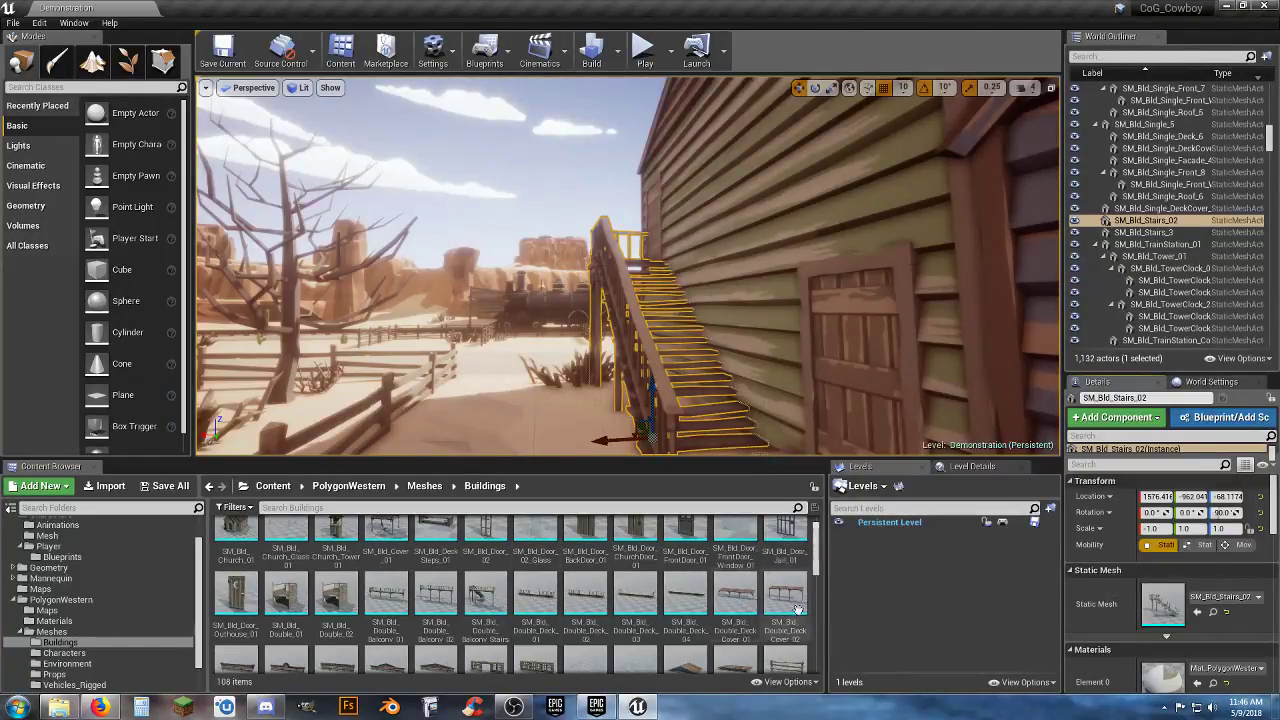
{"action": "scroll", "coordinate": [734, 583], "scroll_direction": "down", "scroll_amount": 10}
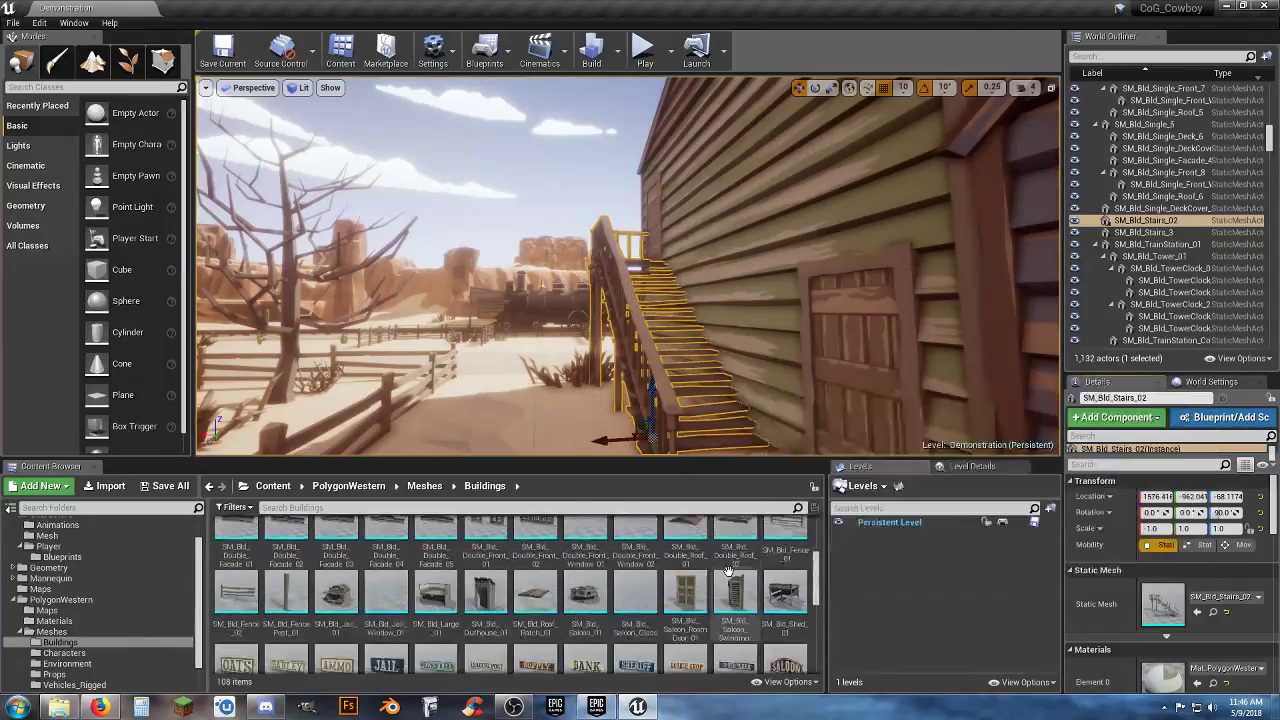
{"action": "scroll", "coordinate": [689, 556], "scroll_direction": "down", "scroll_amount": 5}
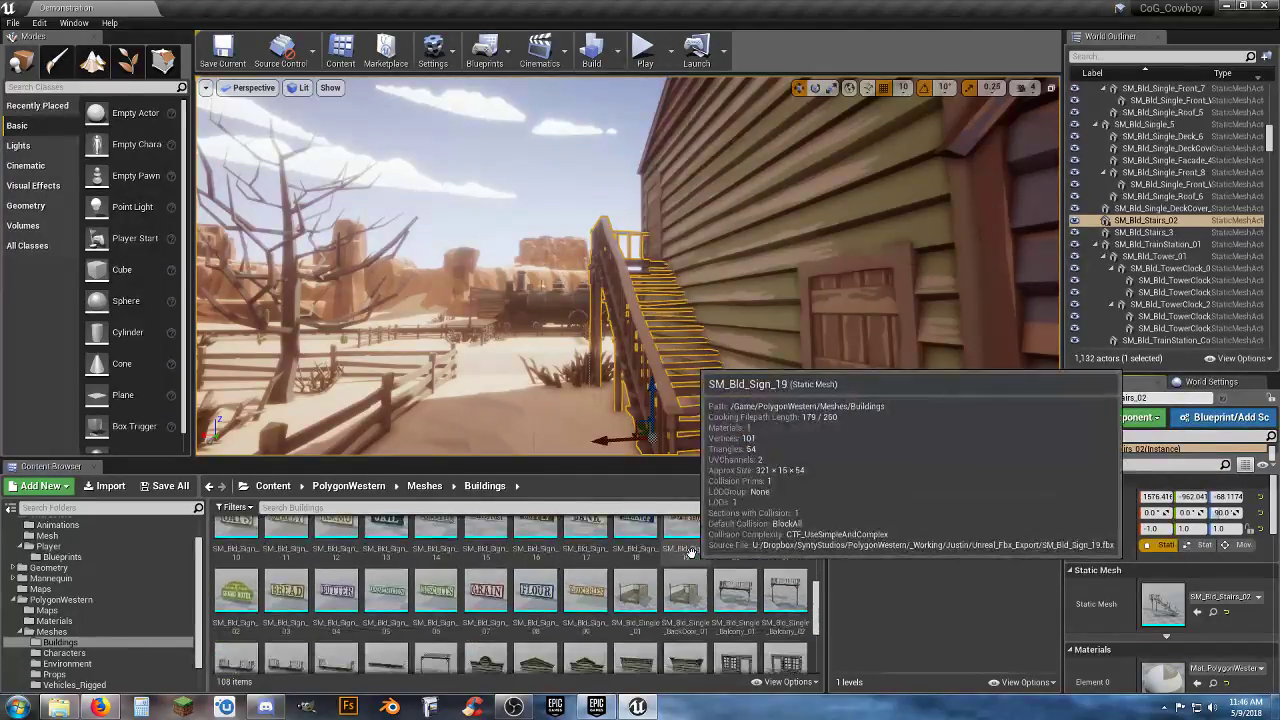
{"action": "scroll", "coordinate": [690, 551], "scroll_direction": "down", "scroll_amount": 5}
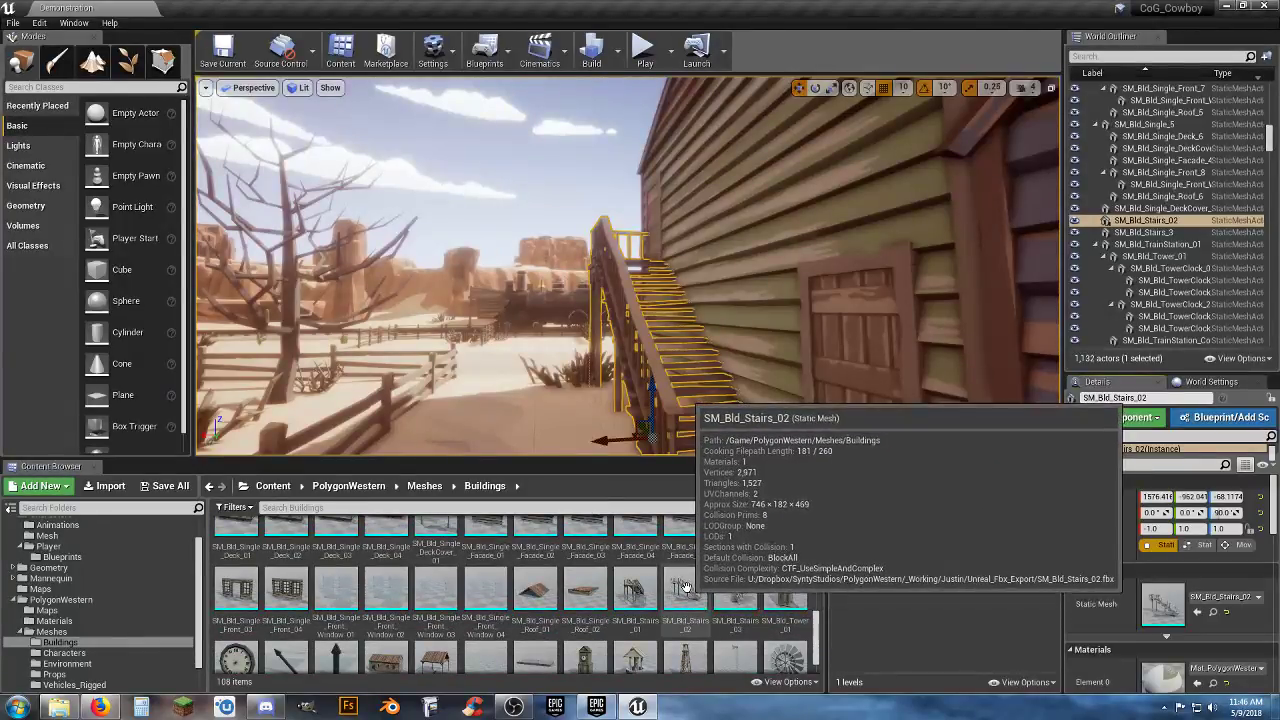
{"action": "double_click", "coordinate": [686, 593]}
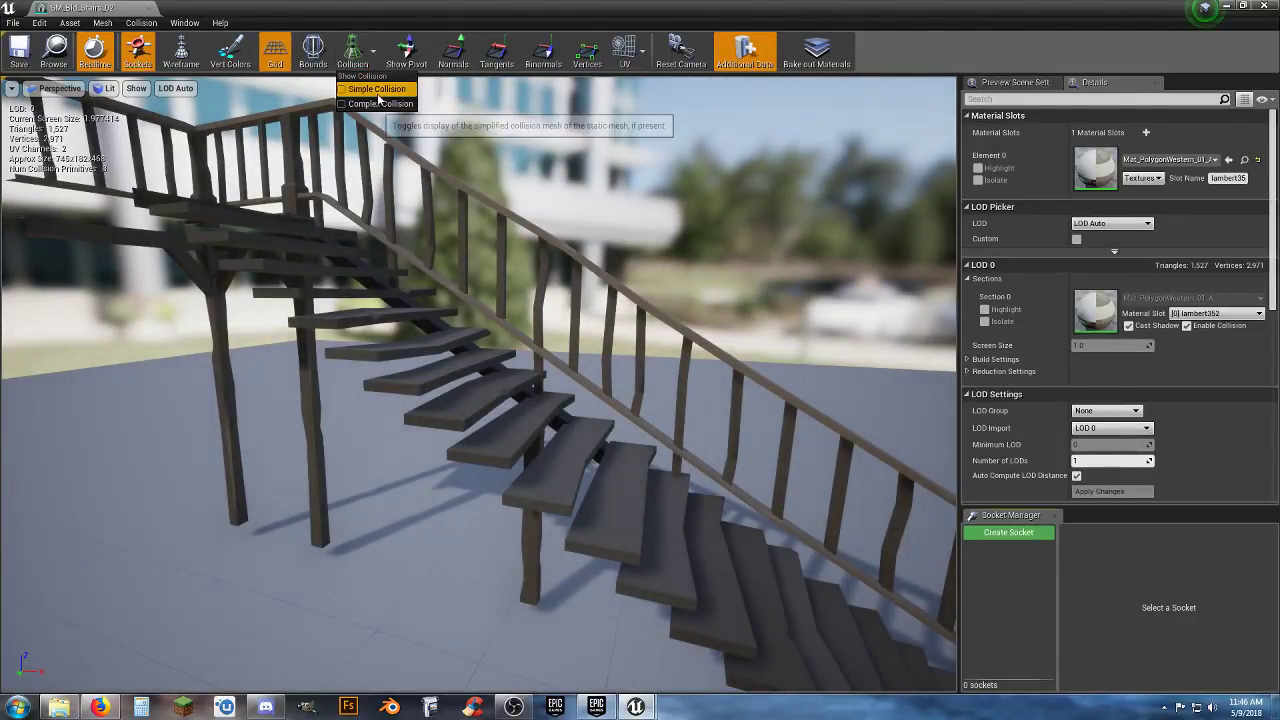
{"action": "left_click", "coordinate": [378, 92]}
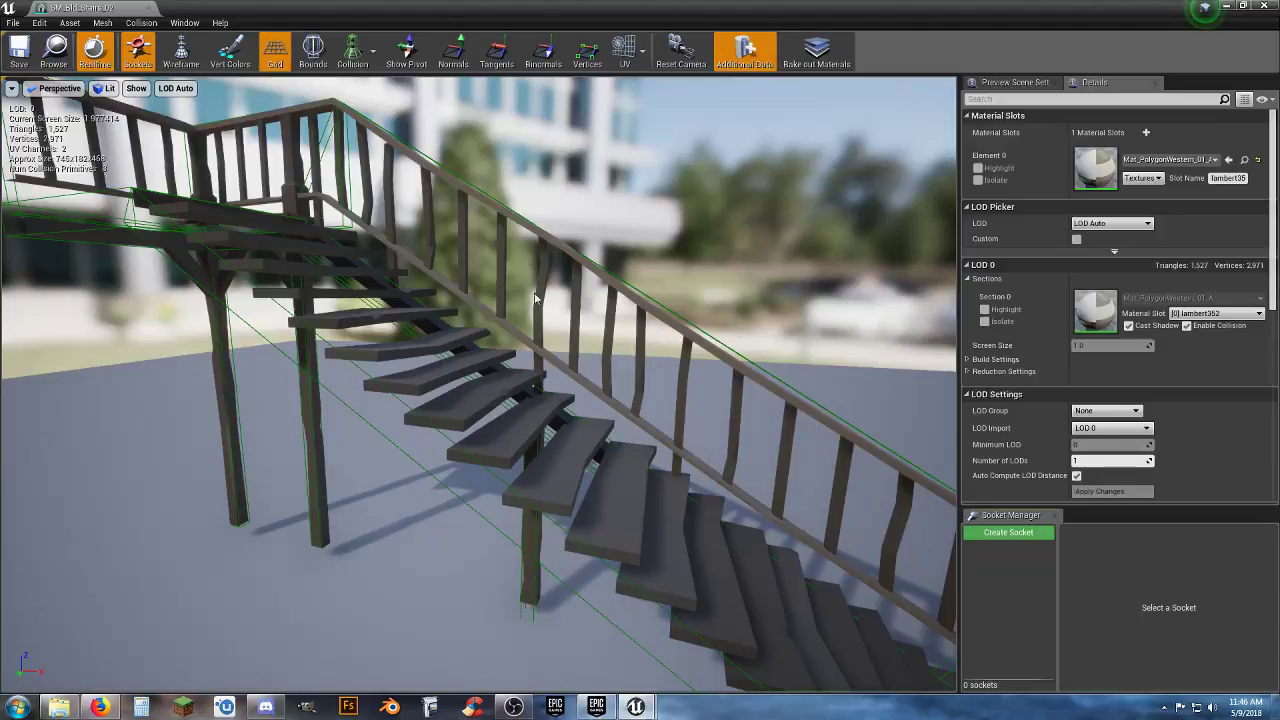
{"action": "mouse_move", "coordinate": [535, 298]}
{"action": "left_mouse_down"}
{"action": "mouse_move", "coordinate": [935, 312]}
{"action": "mouse_move", "coordinate": [537, 313]}
{"action": "left_mouse_up"}
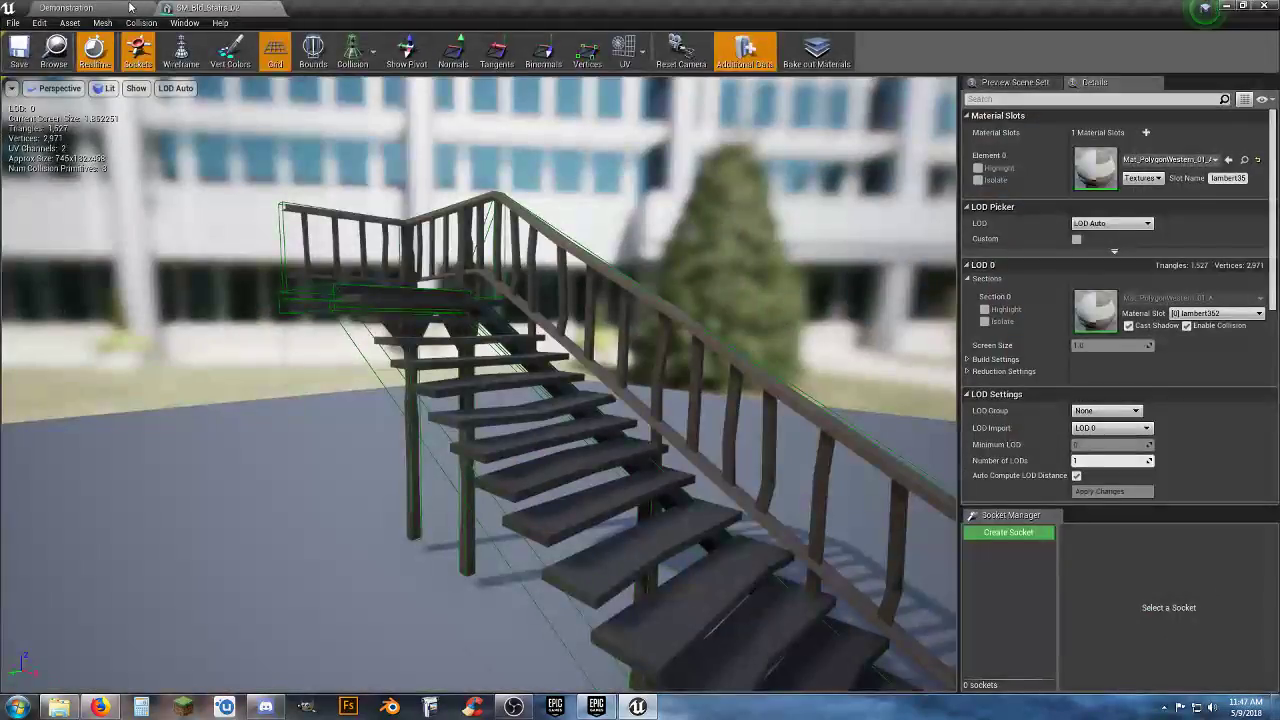
Return to the Demonstration level and select the deck steps at the green building's back door to inspect them beside the staircase
{"action": "left_click", "coordinate": [129, 7]}
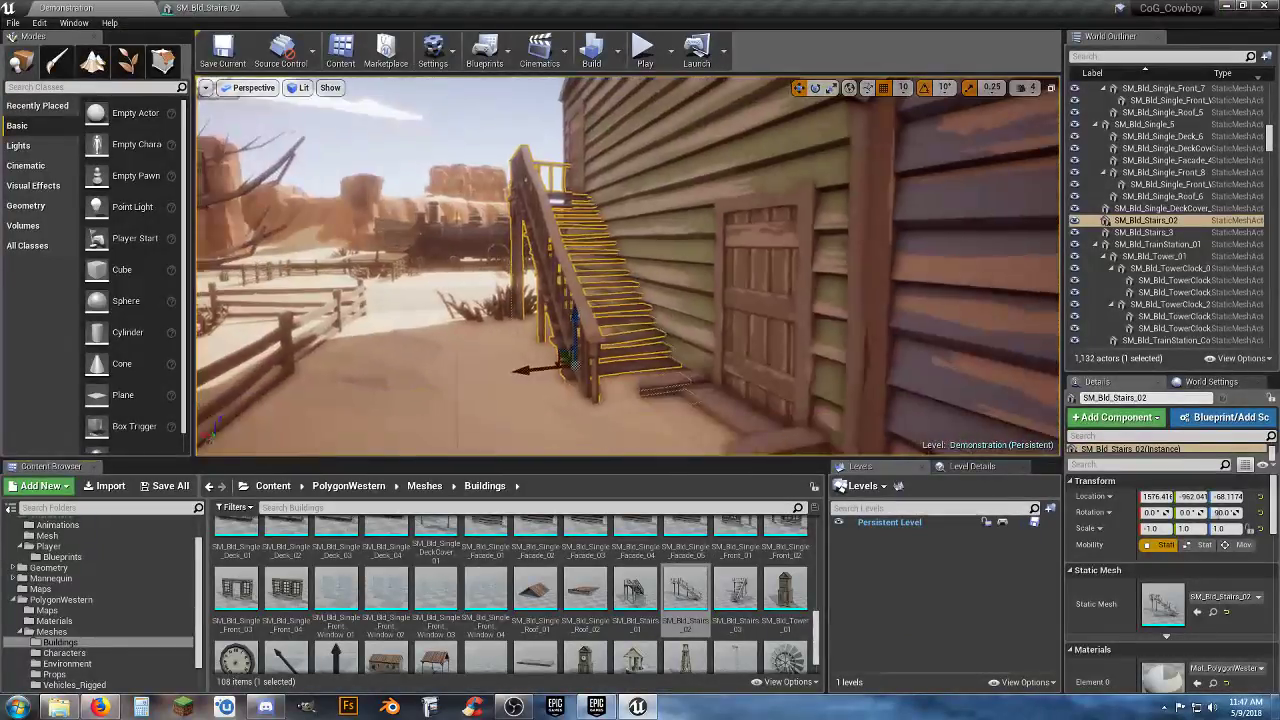
{"action": "right_click_drag", "start_coordinate": [628, 266], "coordinate": [636, 302]}
{"action": "left_click", "coordinate": [623, 222]}
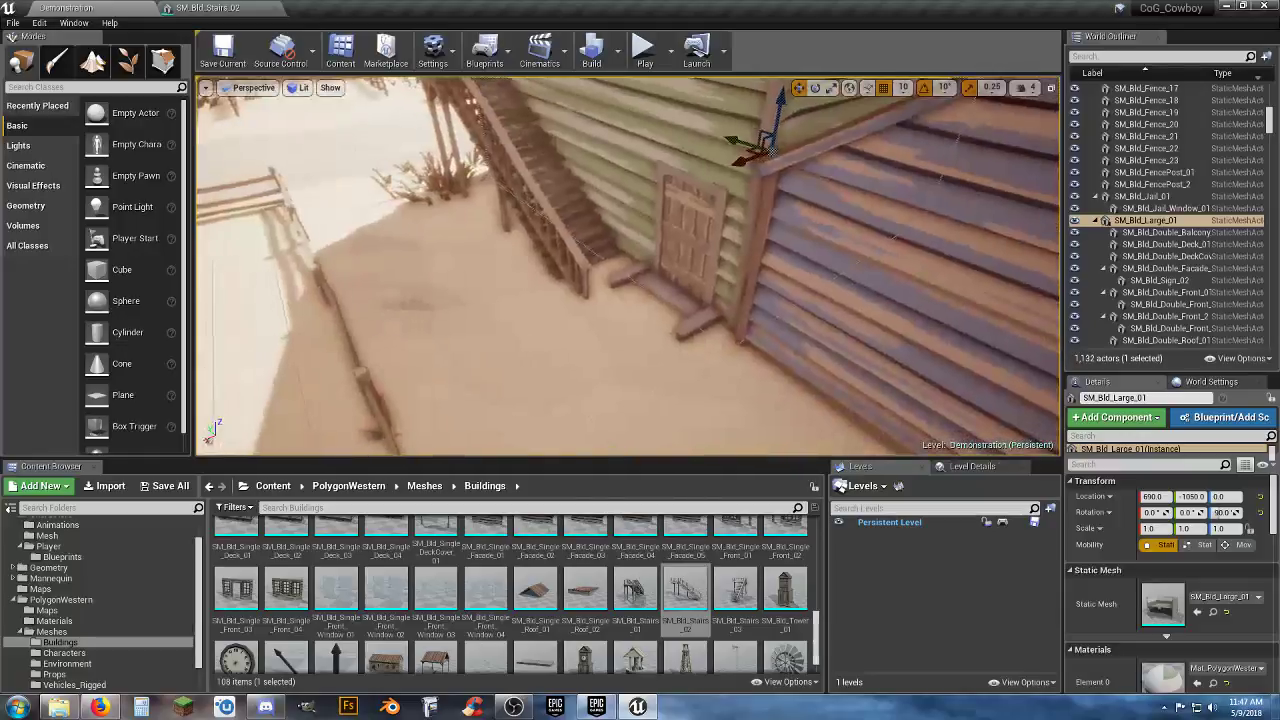
{"action": "left_click", "coordinate": [640, 274]}
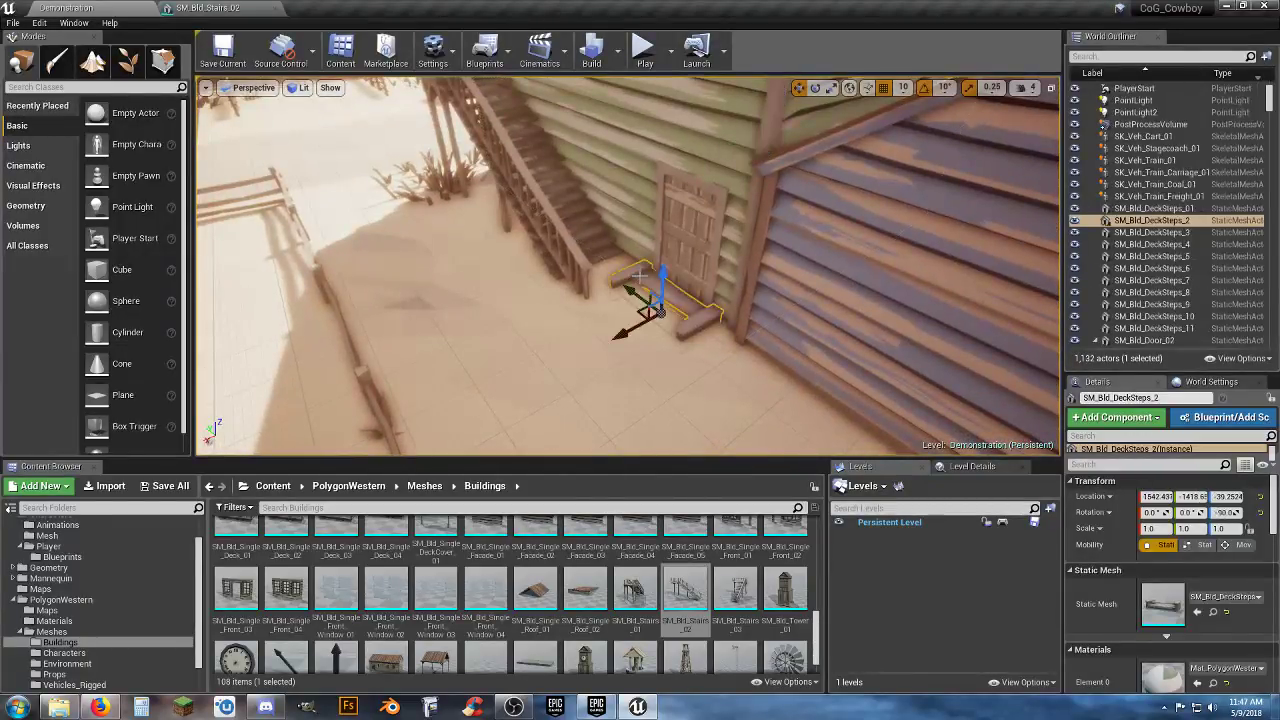
Play-test the level again, running the character around the green building and up its outdoor staircase, and end the session
{"action": "left_click", "coordinate": [645, 50]}
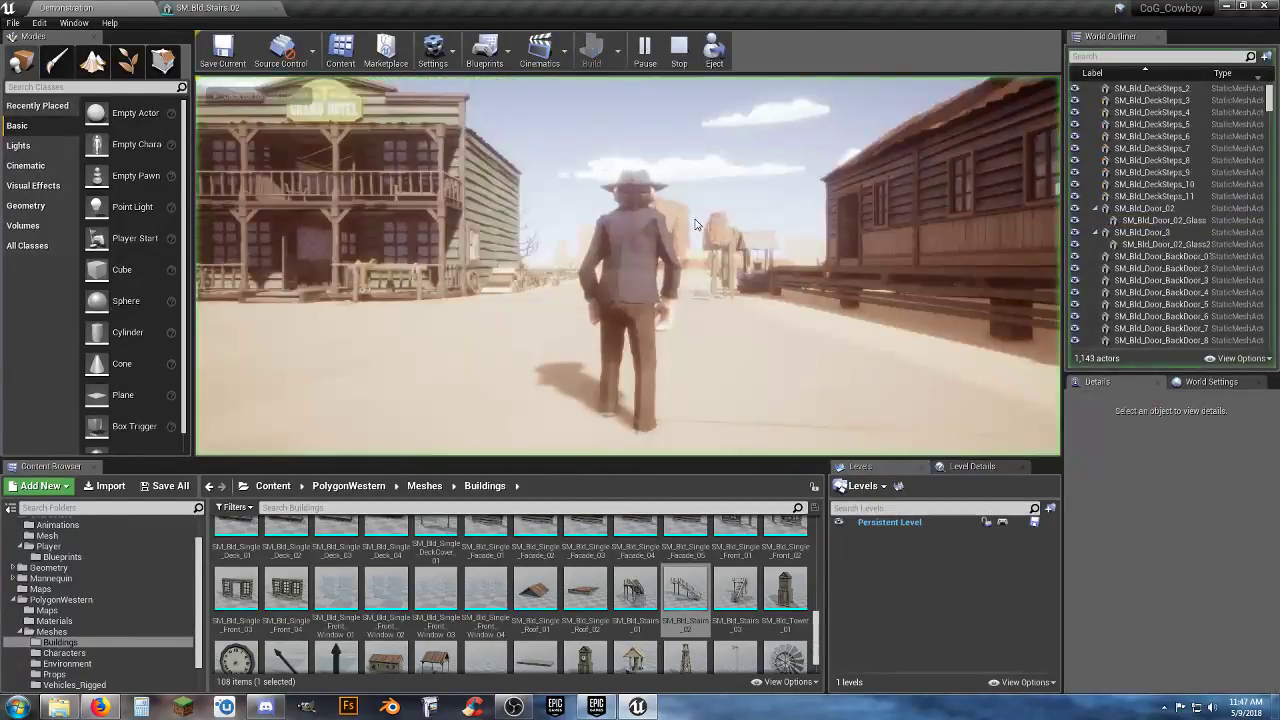
{"action": "left_click", "coordinate": [687, 262]}
{"action": "key", "text": "w"}
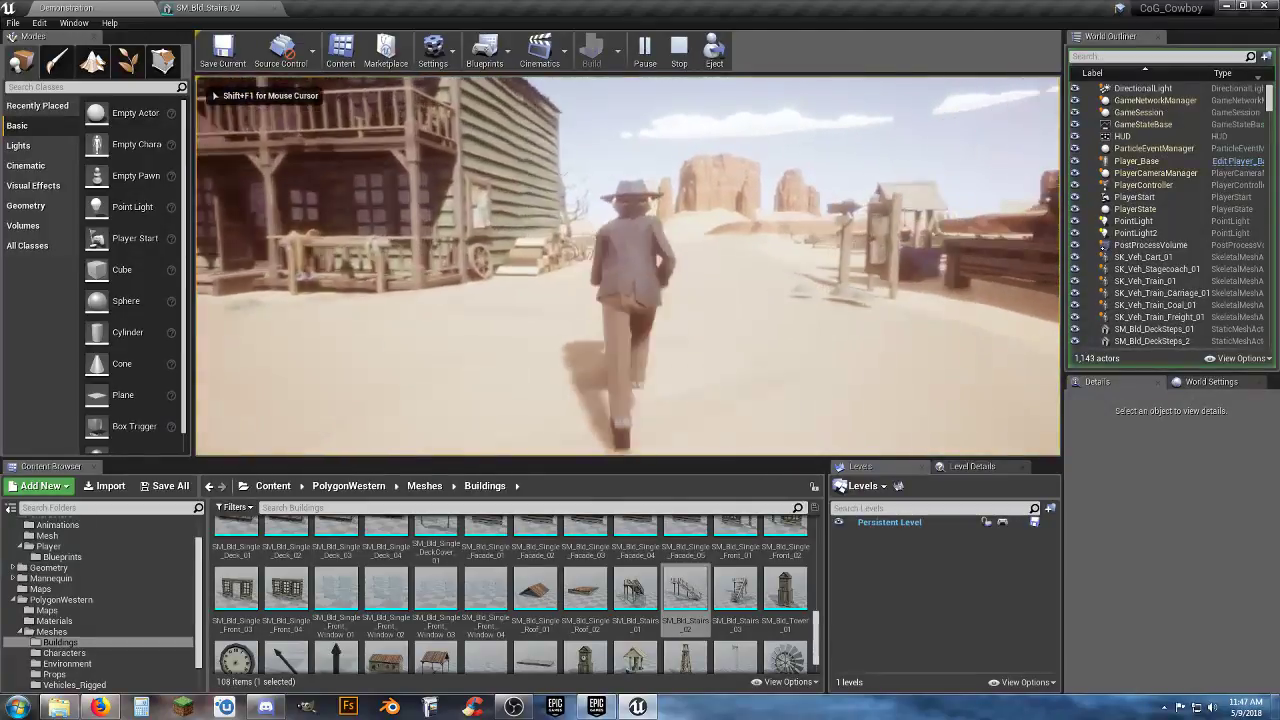
{"action": "key", "text": "a"}
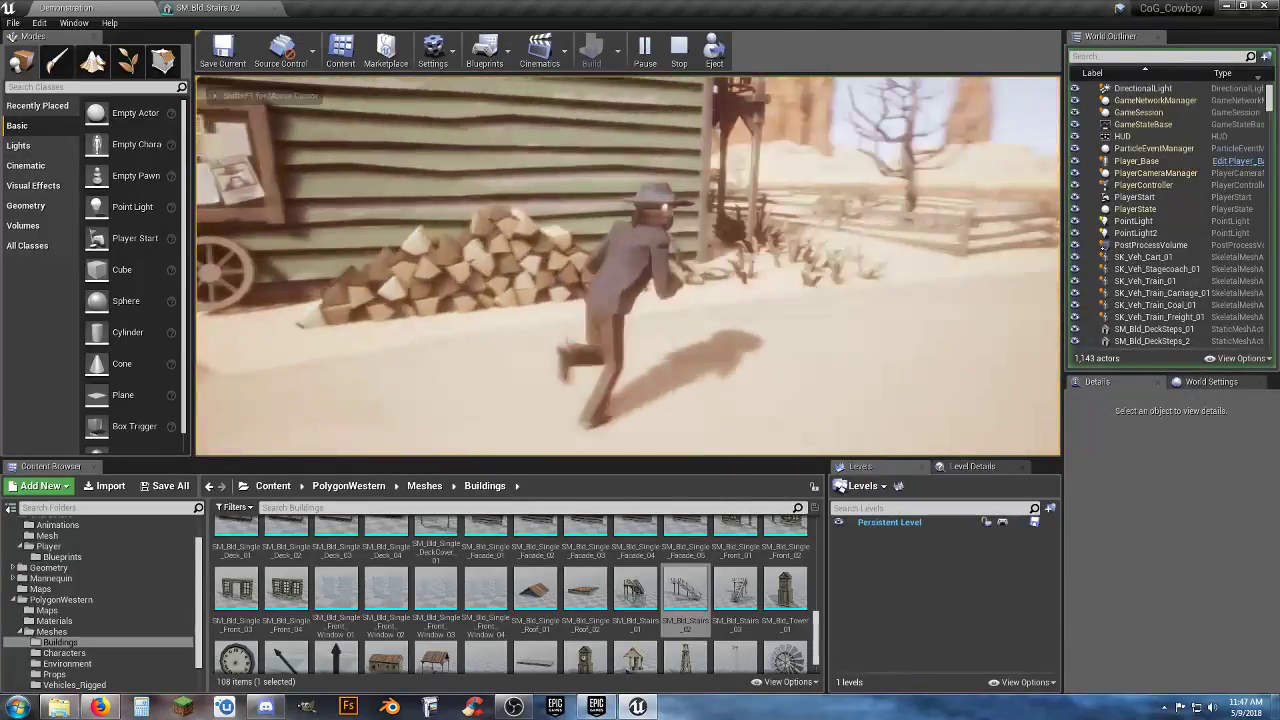
{"action": "key", "text": "w"}
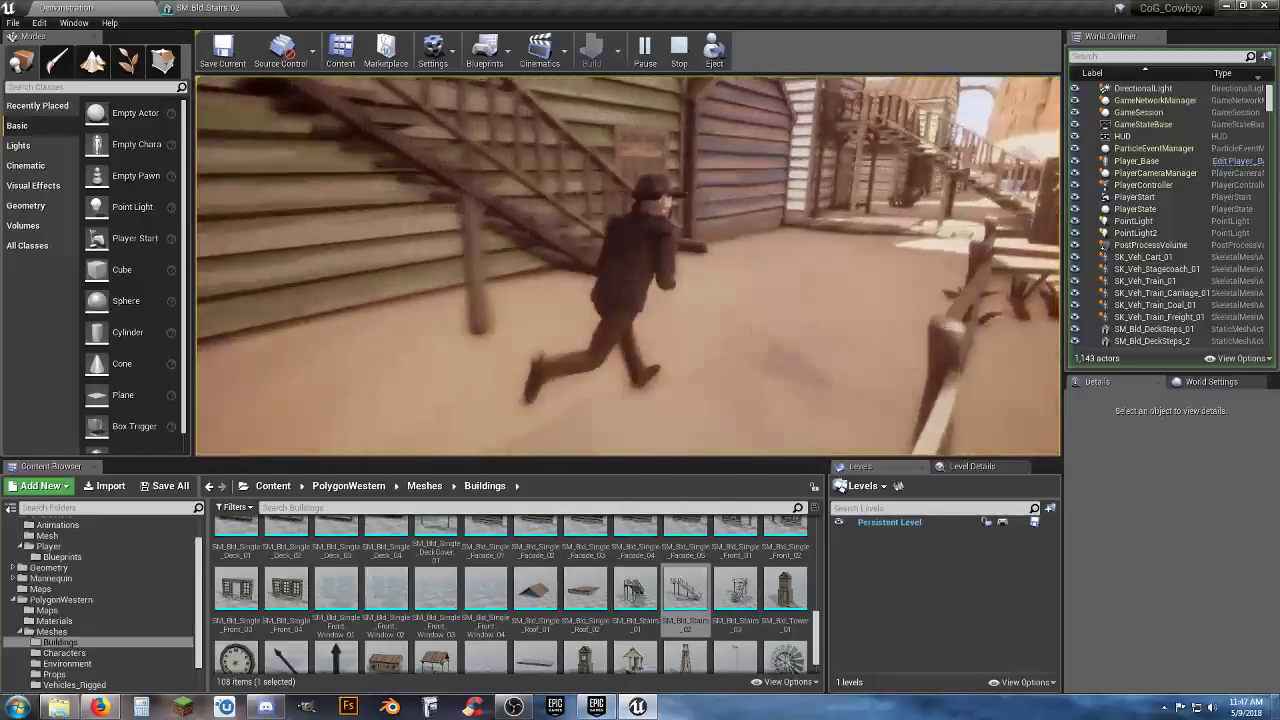
{"action": "key", "text": "w"}
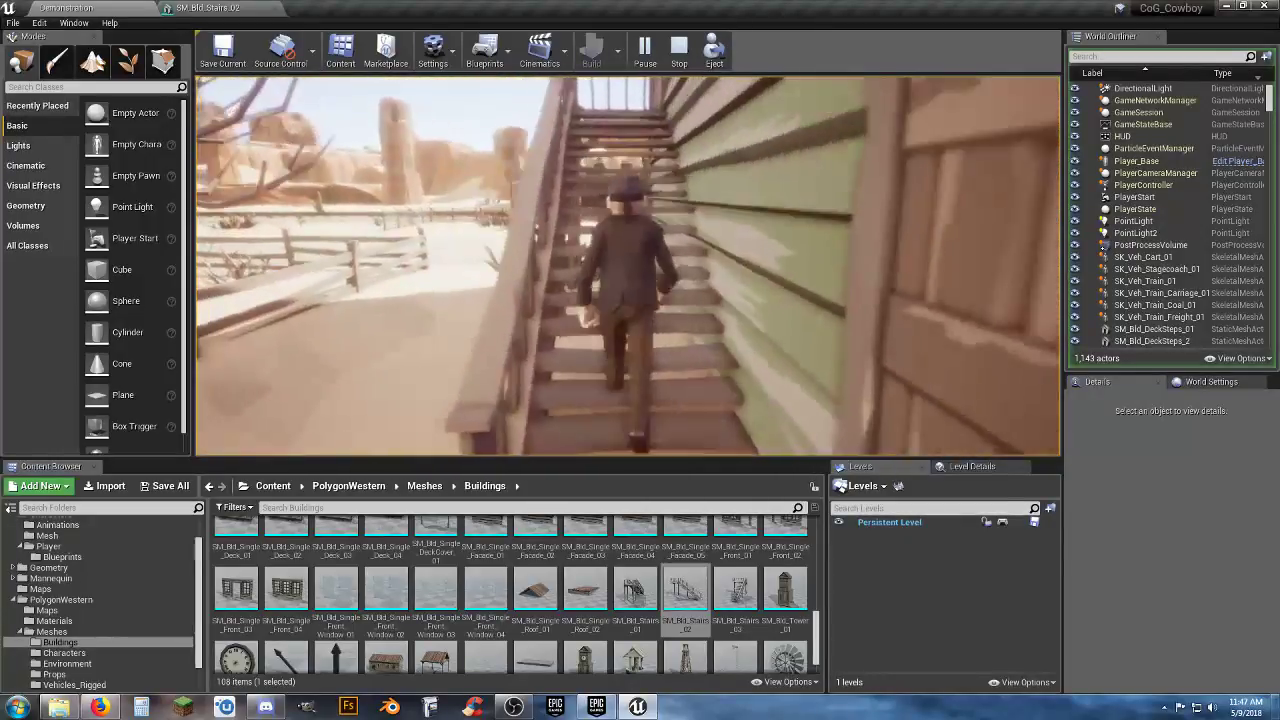
{"action": "key", "text": "w"}
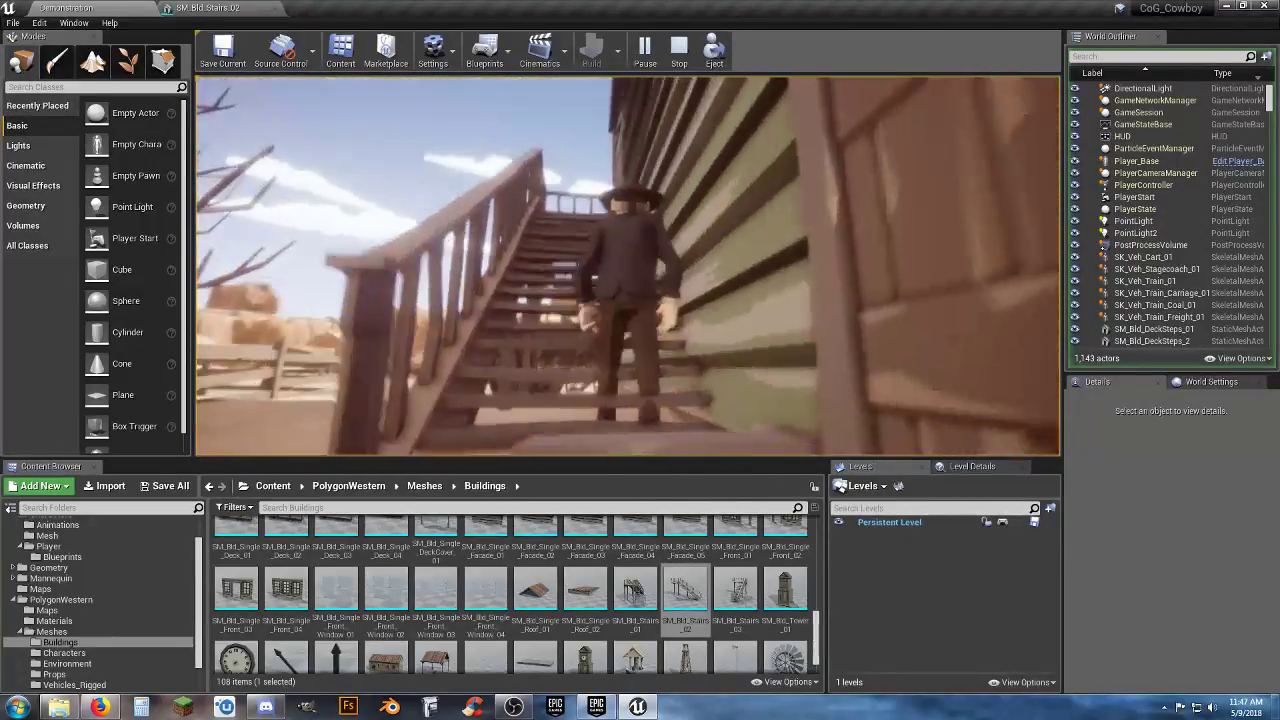
{"action": "key", "text": "Escape"}
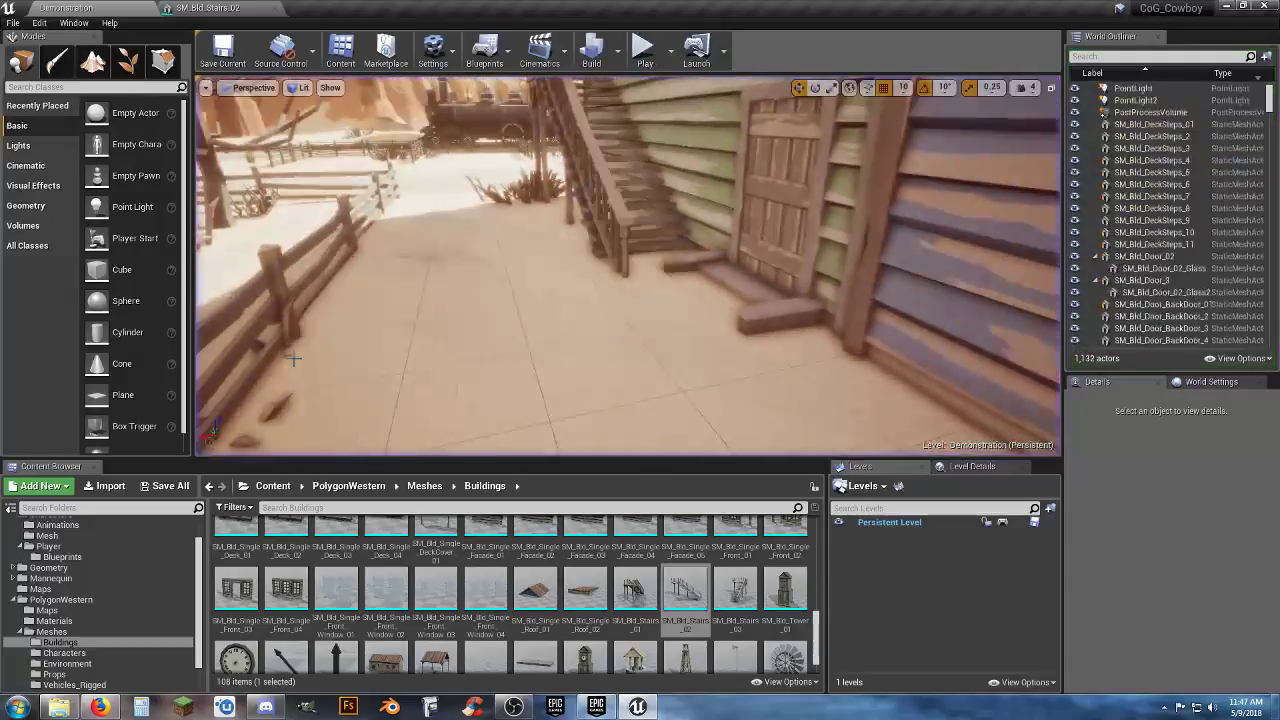
Select the SM_Bld_Stairs_02 staircase in the level and move it along X to 1586.416, away from the green wall
{"action": "mouse_move", "coordinate": [610, 217]}
{"action": "right_mouse_down"}
{"action": "mouse_move", "coordinate": [618, 115]}
{"action": "mouse_move", "coordinate": [625, 212]}
{"action": "mouse_move", "coordinate": [610, 217]}
{"action": "right_mouse_up"}
{"action": "key", "text": "w"}
{"action": "left_click", "coordinate": [610, 217]}
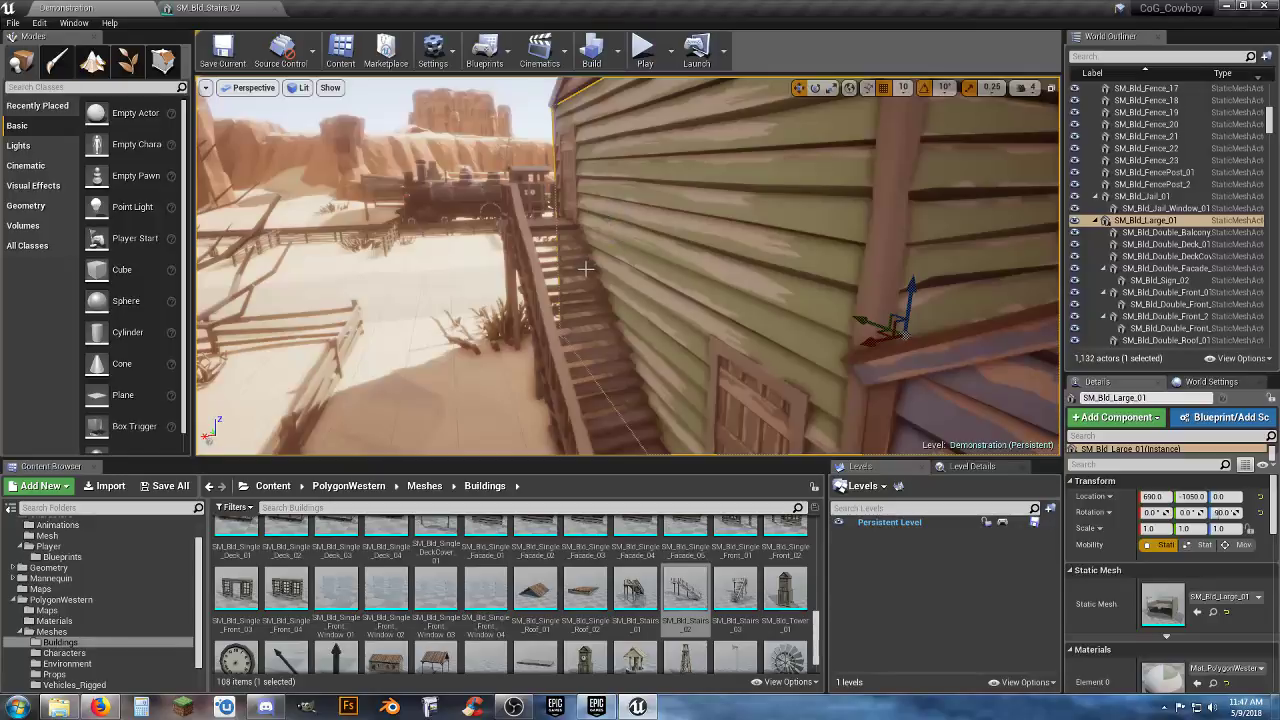
{"action": "left_click", "coordinate": [578, 368]}
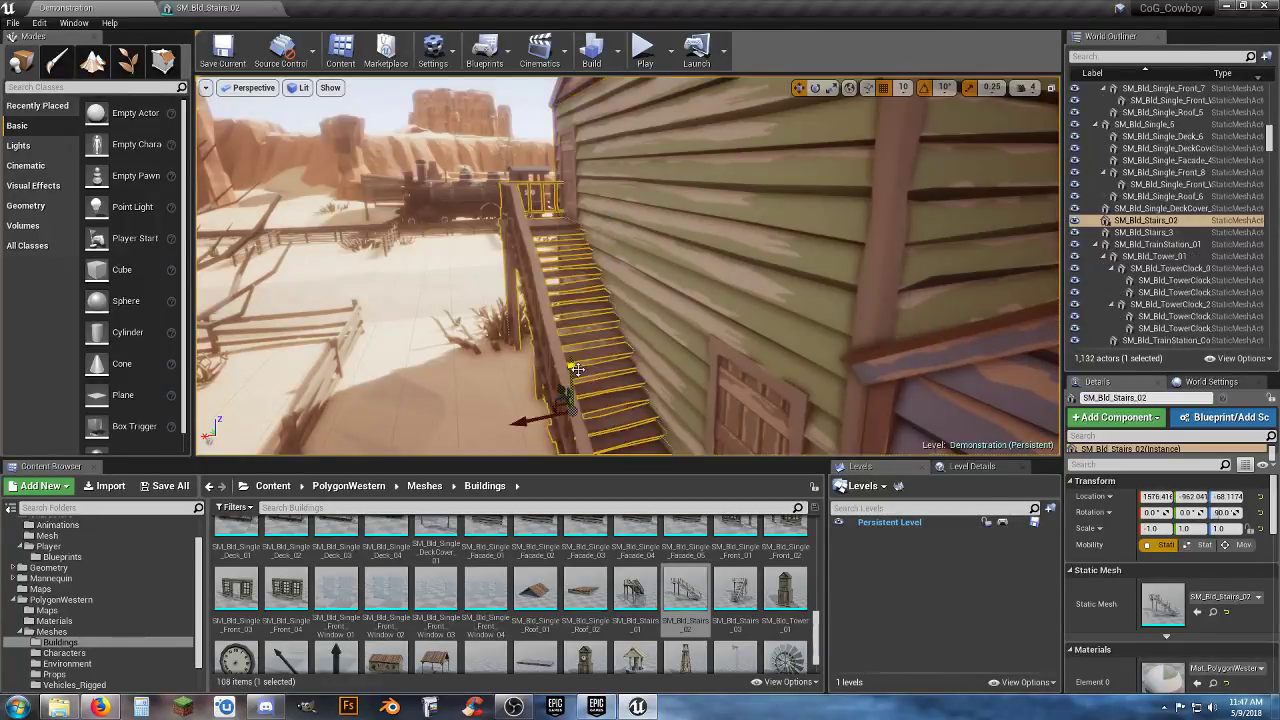
{"action": "key", "text": "s"}
{"action": "right_click_drag", "start_coordinate": [578, 368], "coordinate": [598, 396]}
{"action": "key", "text": "a"}
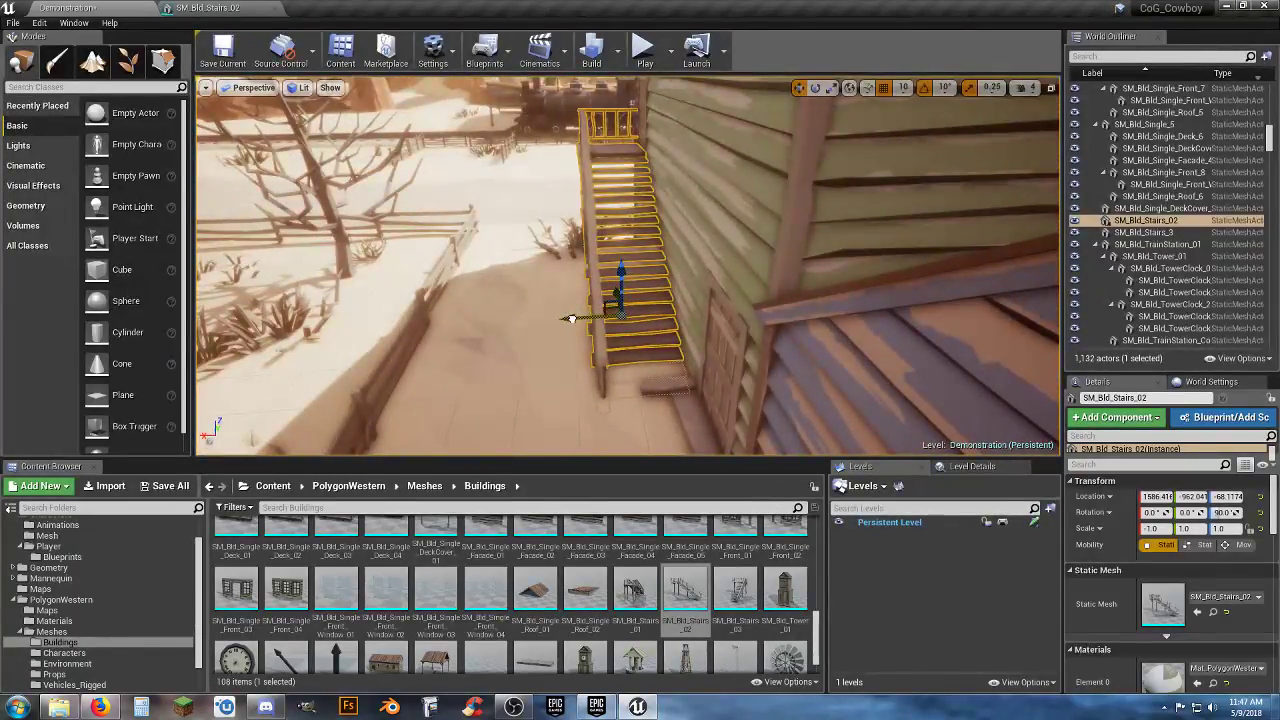
Examine the simple collision around the SM_Bld_Stairs_02 steps and the mesh's Collision Complexity options, and close the mesh editor
{"action": "left_click", "coordinate": [646, 62]}
{"action": "left_click", "coordinate": [240, 10]}
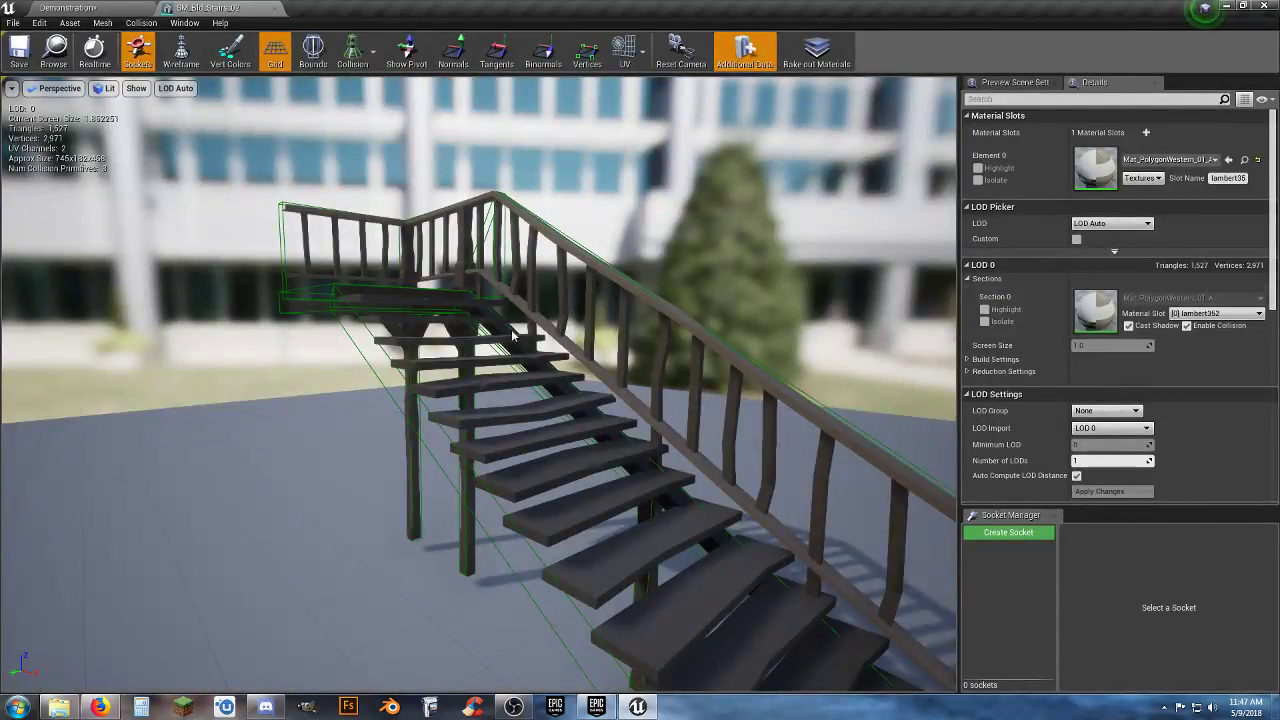
{"action": "right_click_drag", "start_coordinate": [512, 335], "coordinate": [590, 395]}
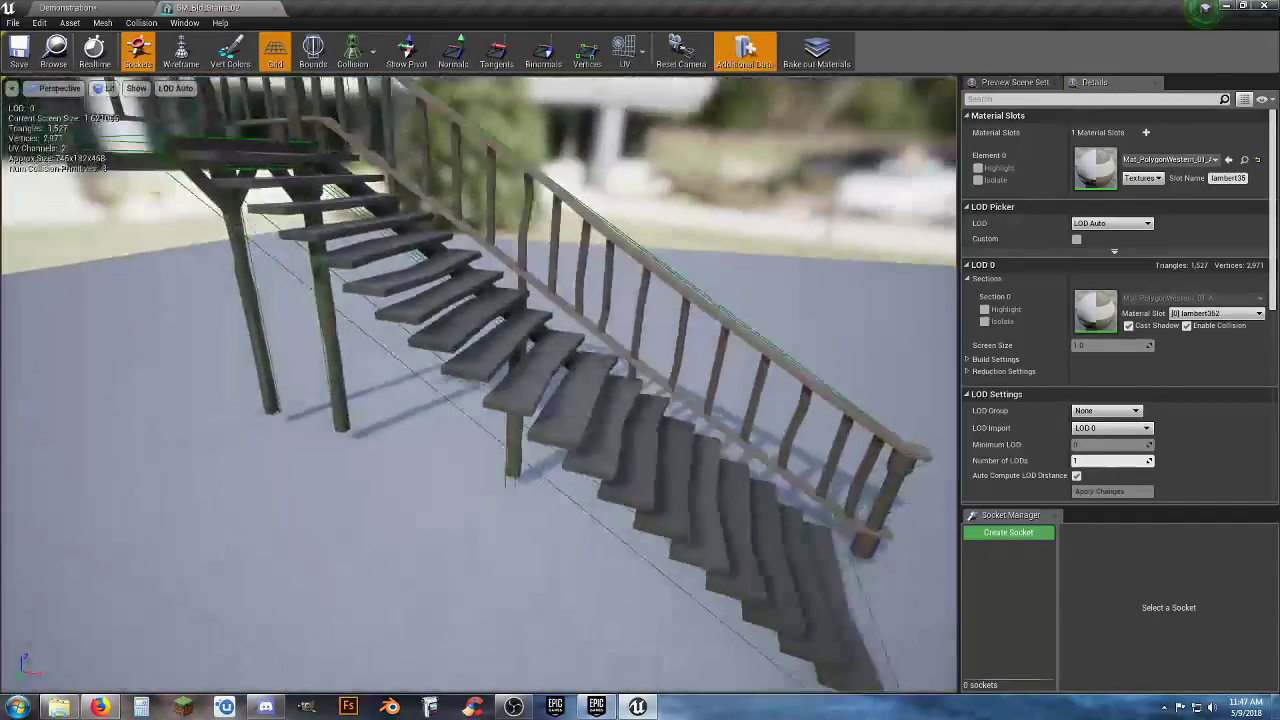
{"action": "right_click_drag", "start_coordinate": [410, 273], "coordinate": [405, 225]}
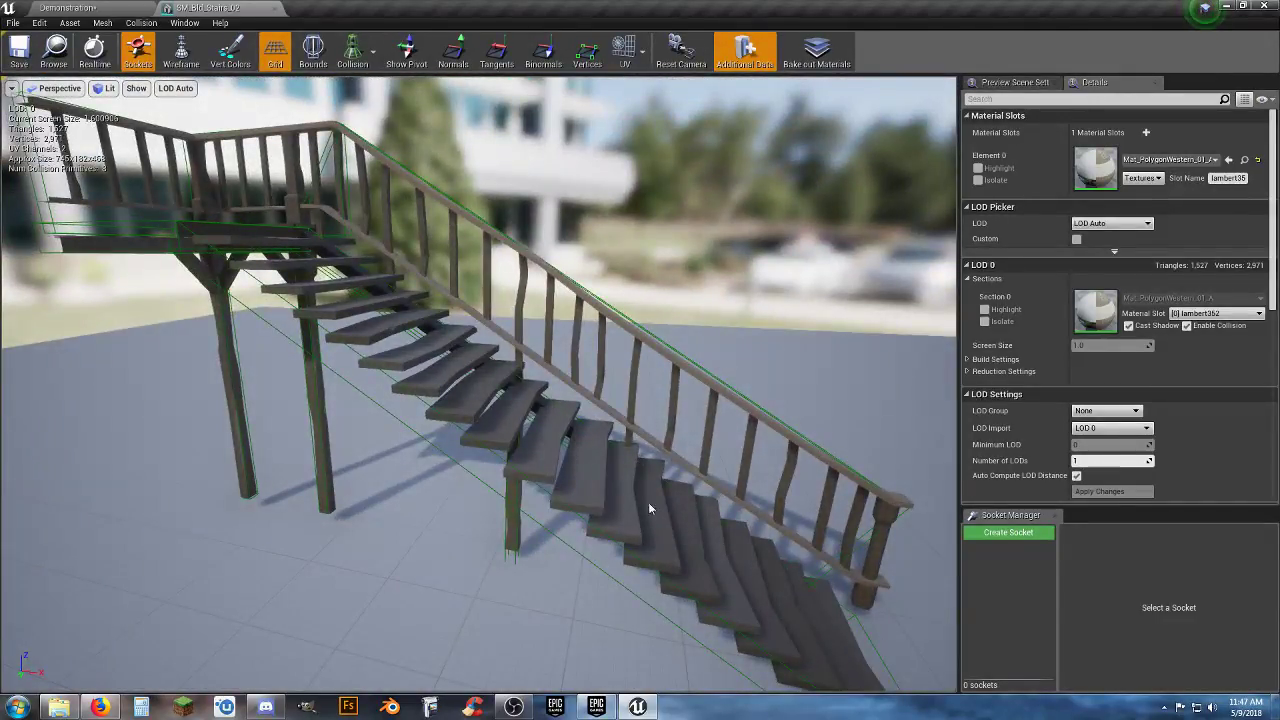
{"action": "right_click_drag", "start_coordinate": [428, 334], "coordinate": [406, 325]}
{"action": "key", "text": "d"}
{"action": "scroll", "coordinate": [1213, 404], "scroll_direction": "down", "scroll_amount": 10}
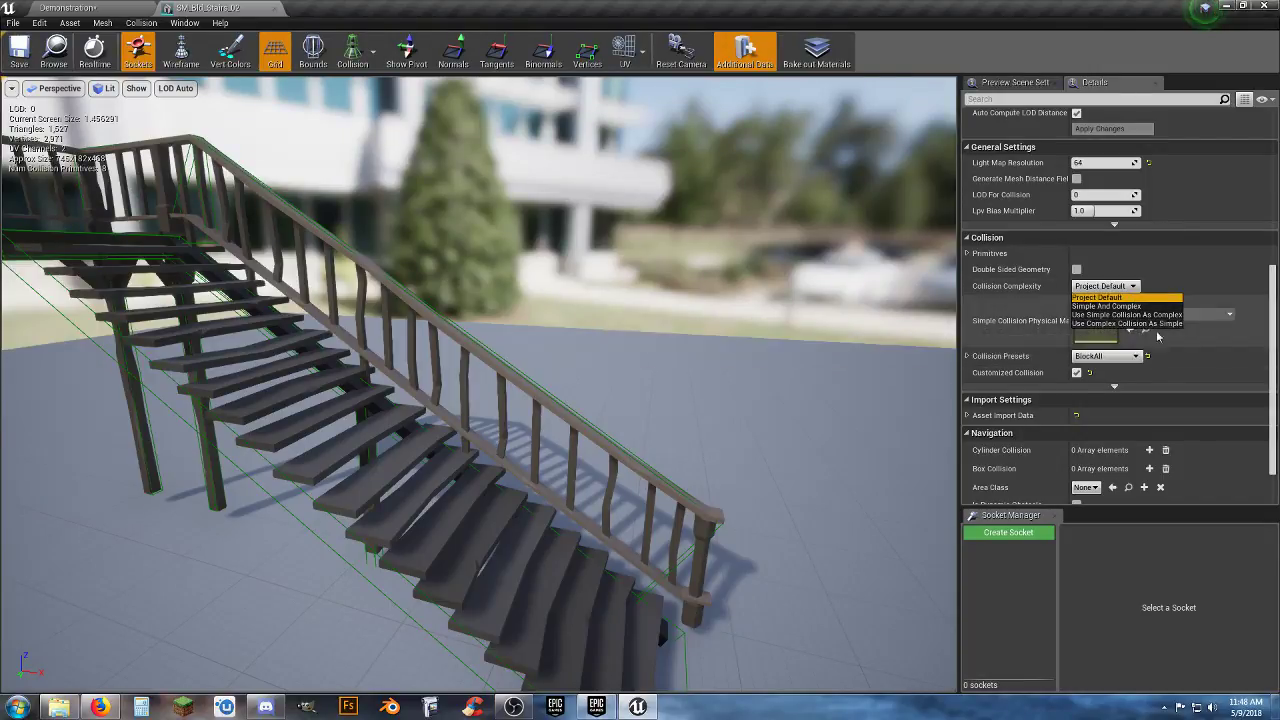
{"action": "left_click", "coordinate": [1205, 256]}
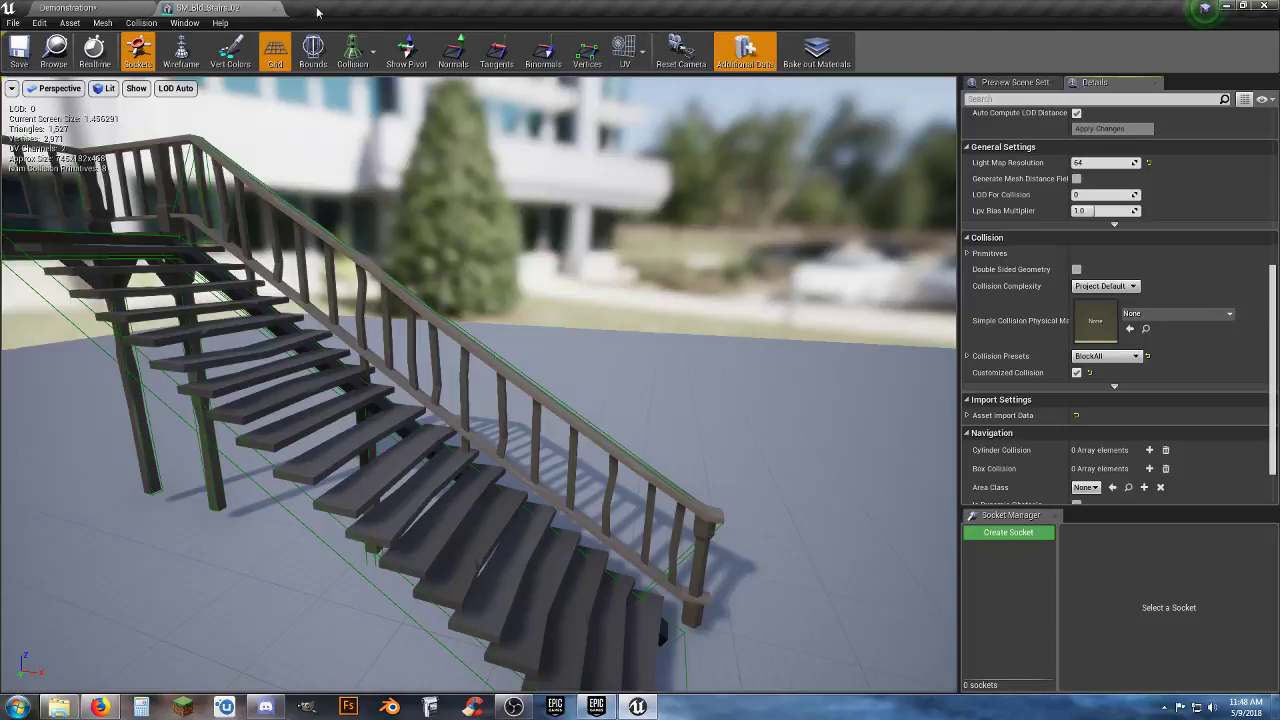
{"action": "left_click", "coordinate": [274, 10]}
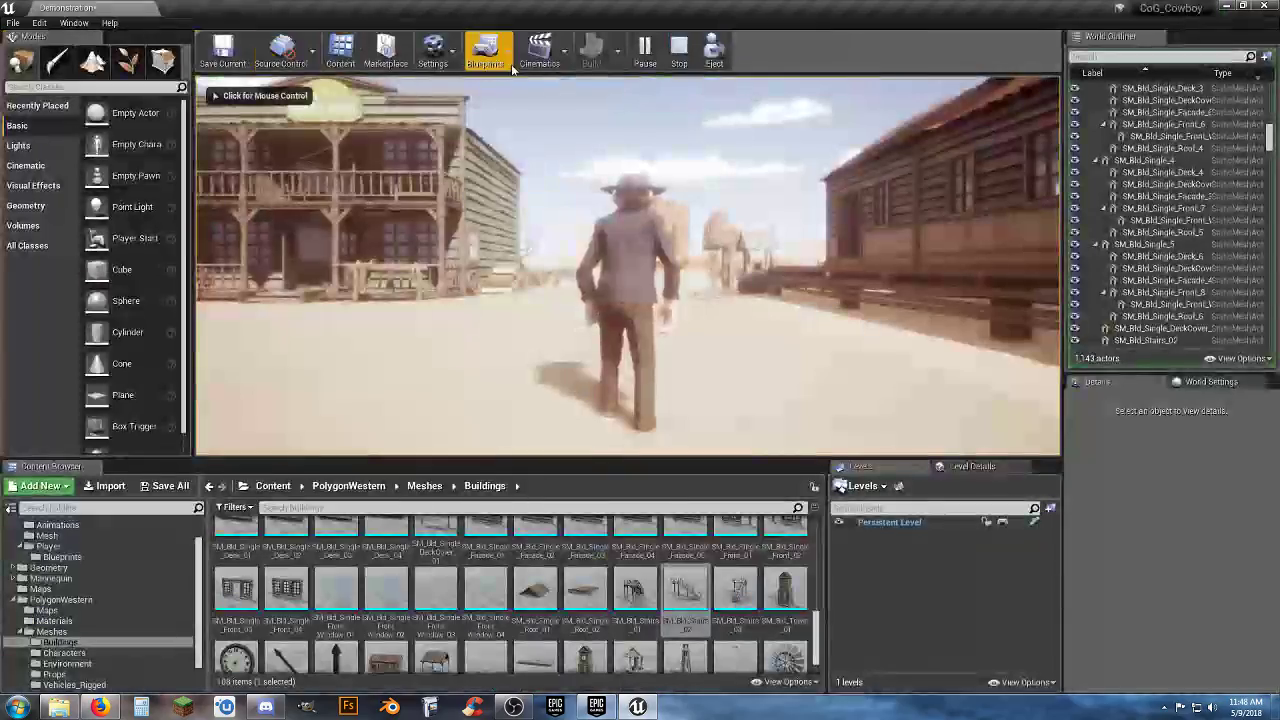
Play-test the level, running the character around the green building and jumping onto its outdoor staircase, and end the session
{"action": "left_click", "coordinate": [655, 147]}
{"action": "key", "text": "w"}
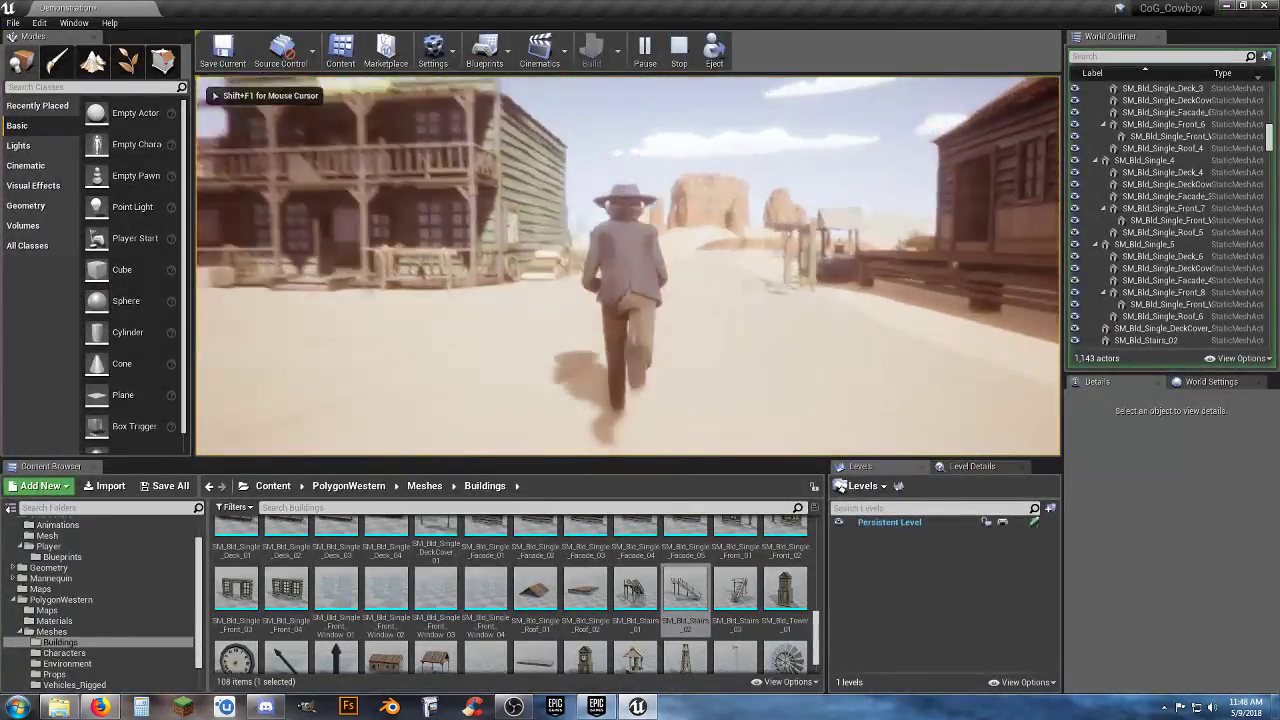
{"action": "key", "text": "d"}
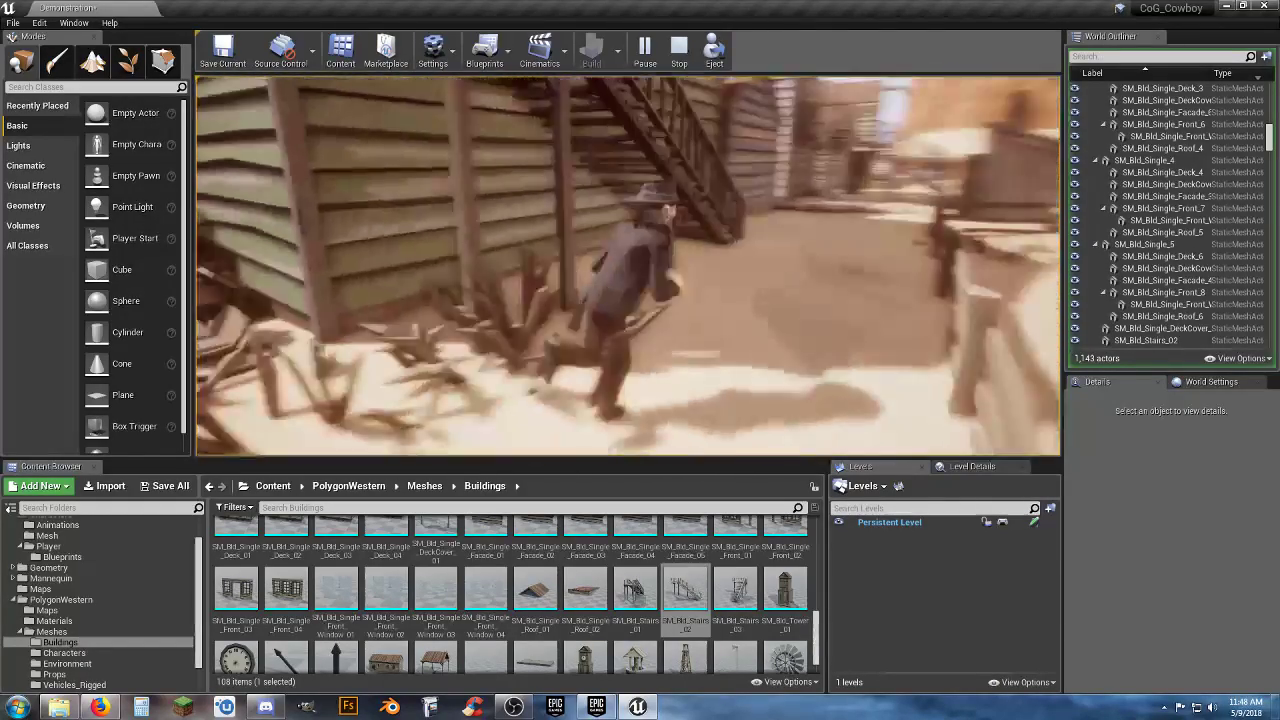
{"action": "key", "text": "d"}
{"action": "key", "text": "w"}
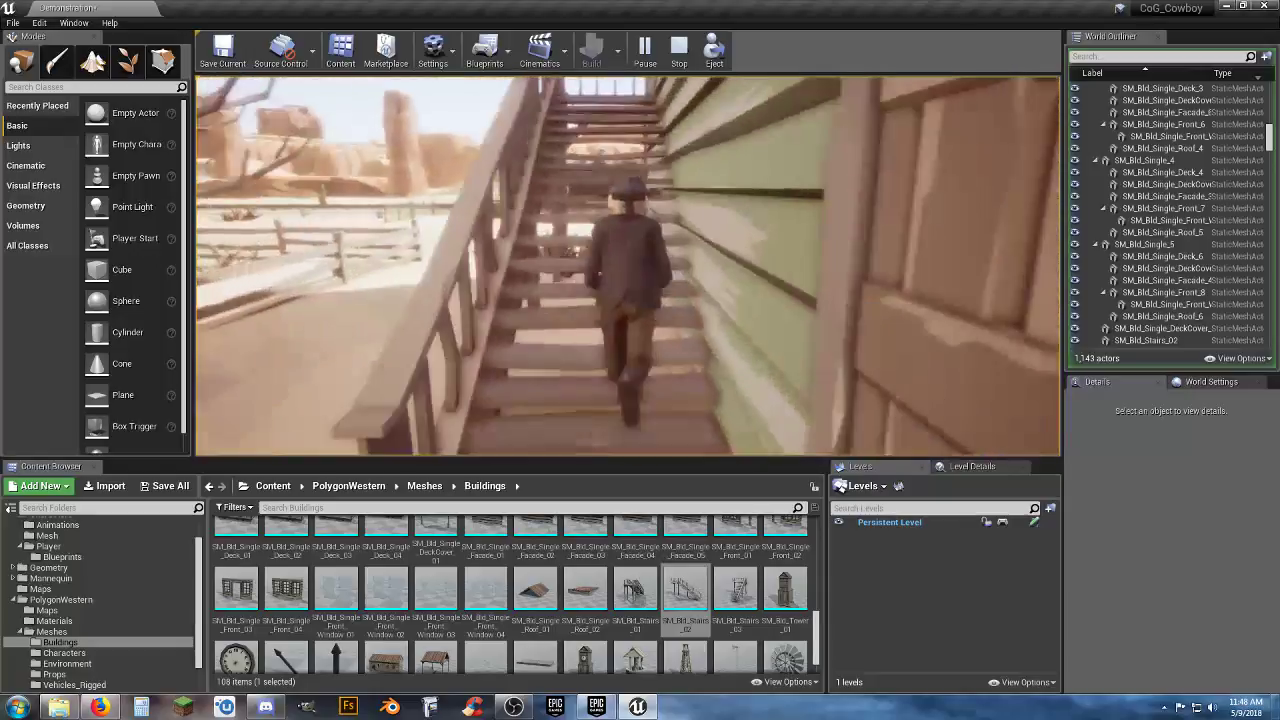
{"action": "key", "text": "space"}
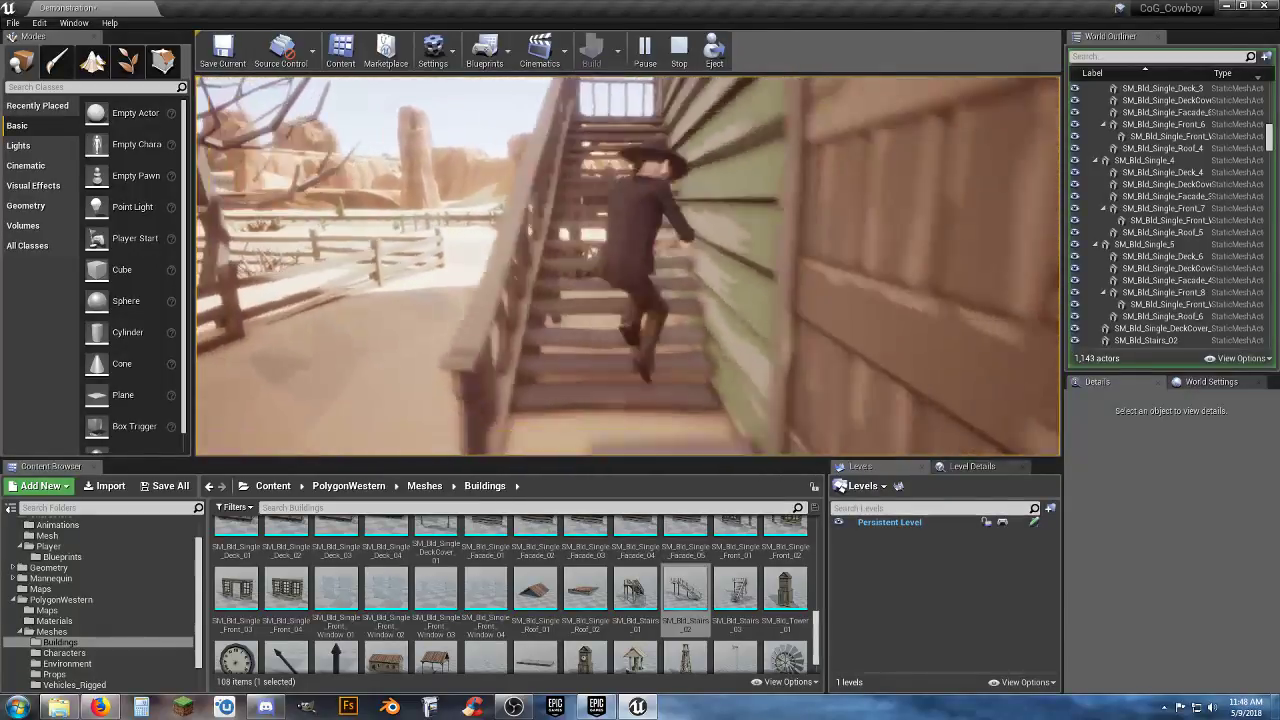
{"action": "key", "text": "s"}
{"action": "key", "text": "a"}
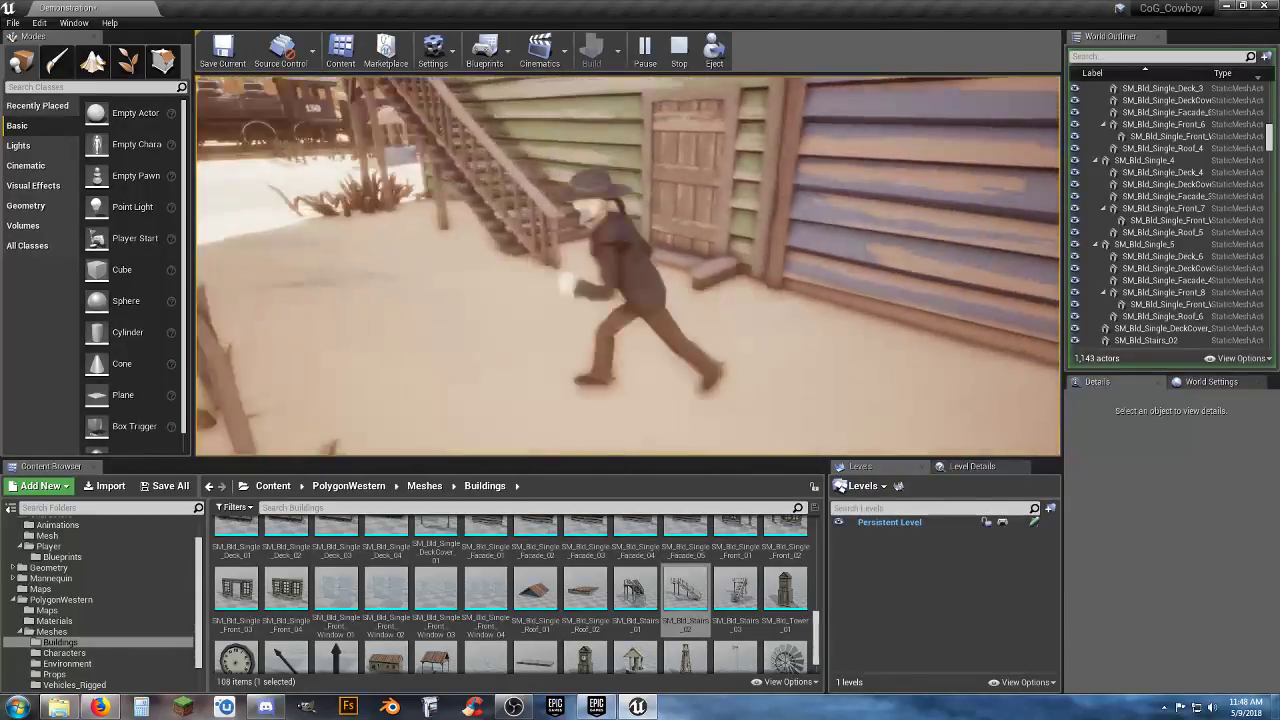
{"action": "key", "text": "Escape"}
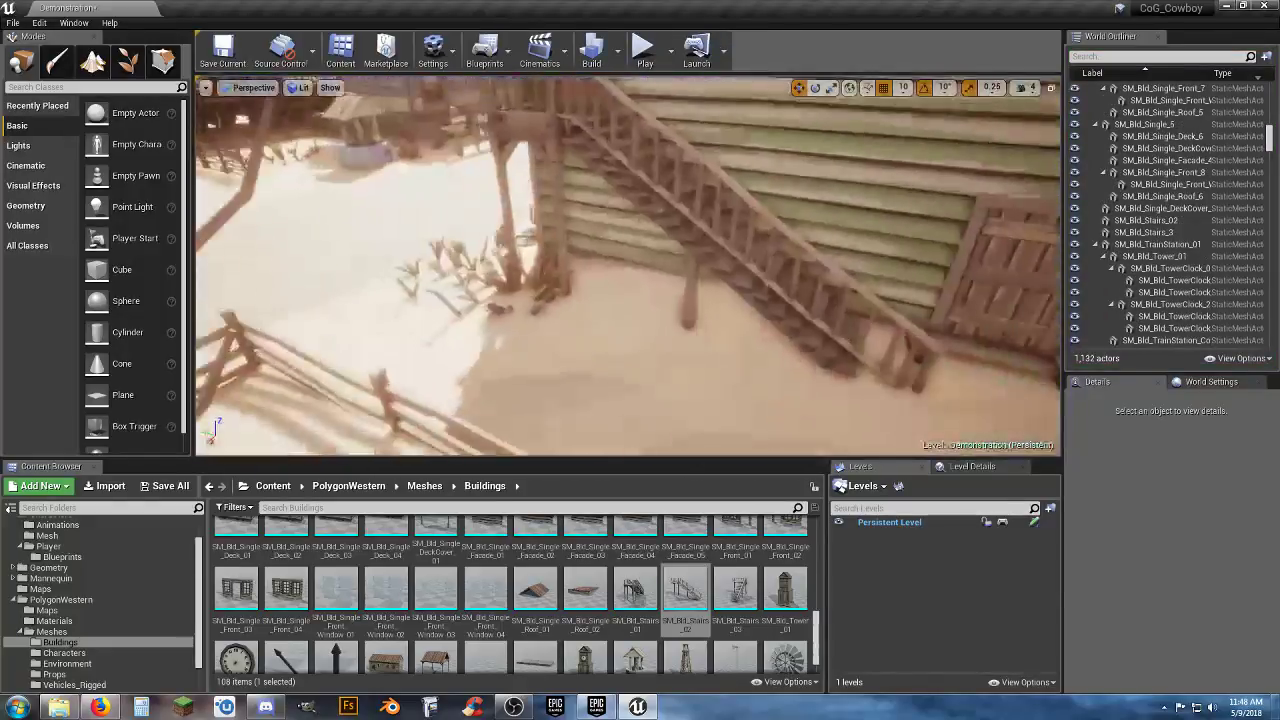
Select the green building in the level to identify it and open its SM_Bld_Large_01 mesh from the Buildings assets
{"action": "right_click_drag", "start_coordinate": [527, 240], "coordinate": [600, 263]}
{"action": "left_click", "coordinate": [546, 271]}
{"action": "left_click", "coordinate": [601, 256]}
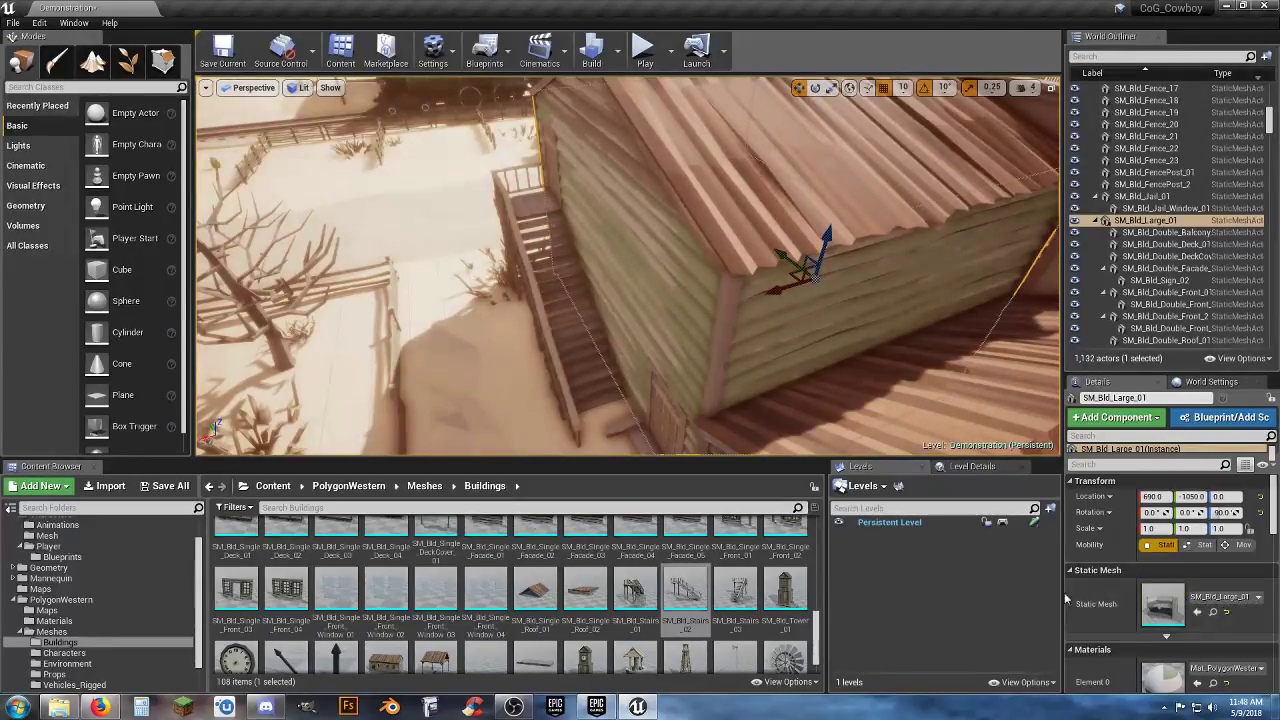
{"action": "scroll", "coordinate": [612, 572], "scroll_direction": "down", "scroll_amount": 3}
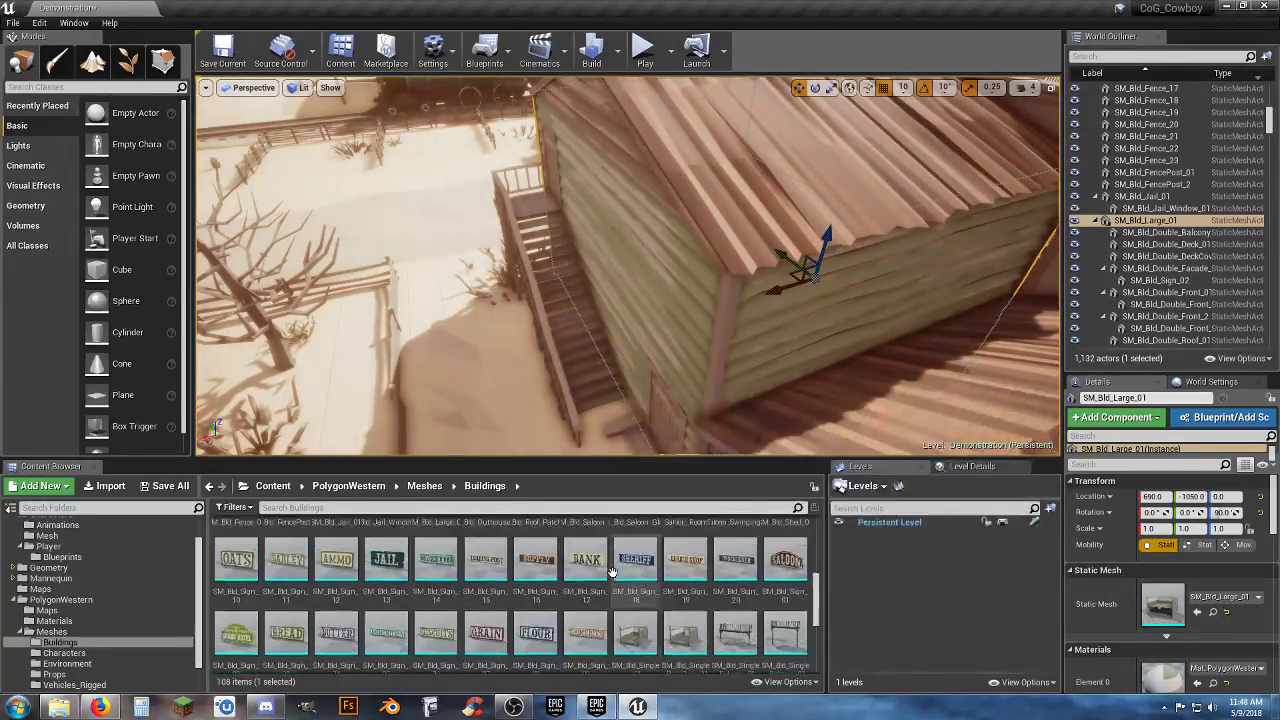
{"action": "scroll", "coordinate": [612, 572], "scroll_direction": "up", "scroll_amount": 5}
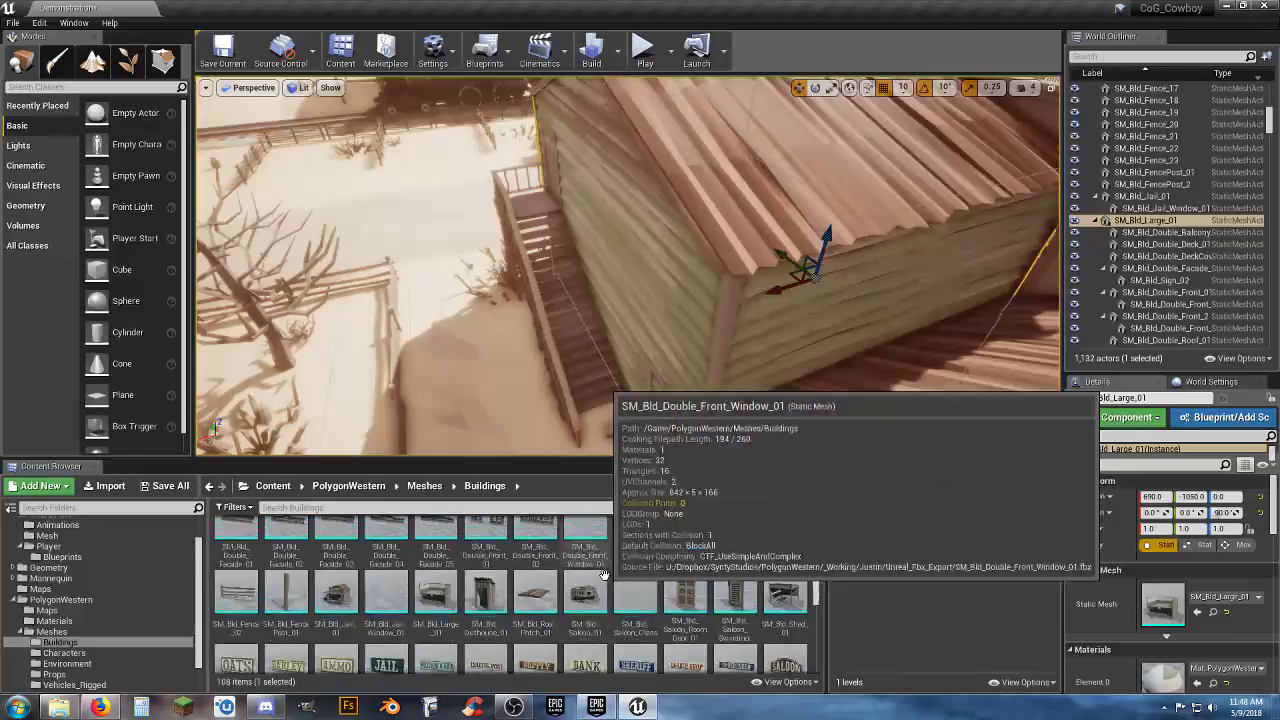
{"action": "scroll", "coordinate": [603, 575], "scroll_direction": "down", "scroll_amount": 3}
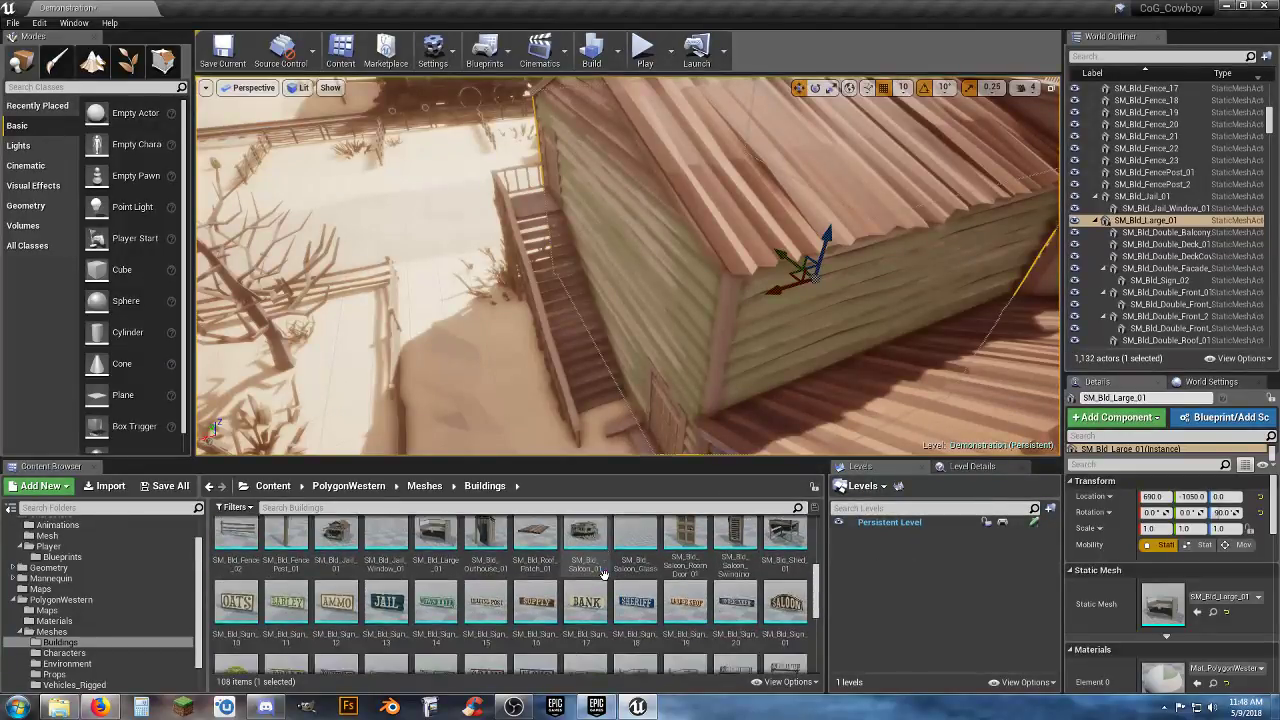
{"action": "double_click", "coordinate": [437, 535]}
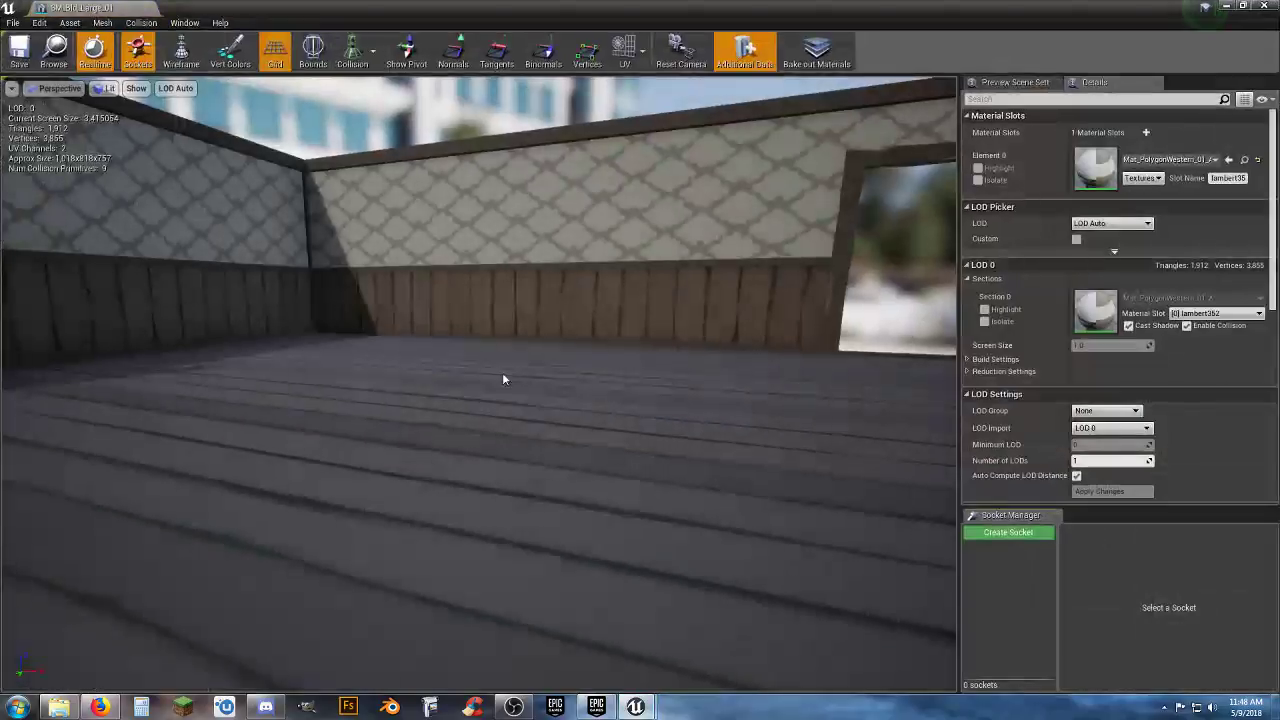
Display the simple collision of SM_Bld_Large_01, examine it around the walls and door openings, and close the mesh editor
{"action": "right_click_drag", "start_coordinate": [503, 379], "coordinate": [365, 450]}
{"action": "key", "text": "s"}
{"action": "right_click_drag", "start_coordinate": [652, 377], "coordinate": [630, 368]}
{"action": "key", "text": "d"}
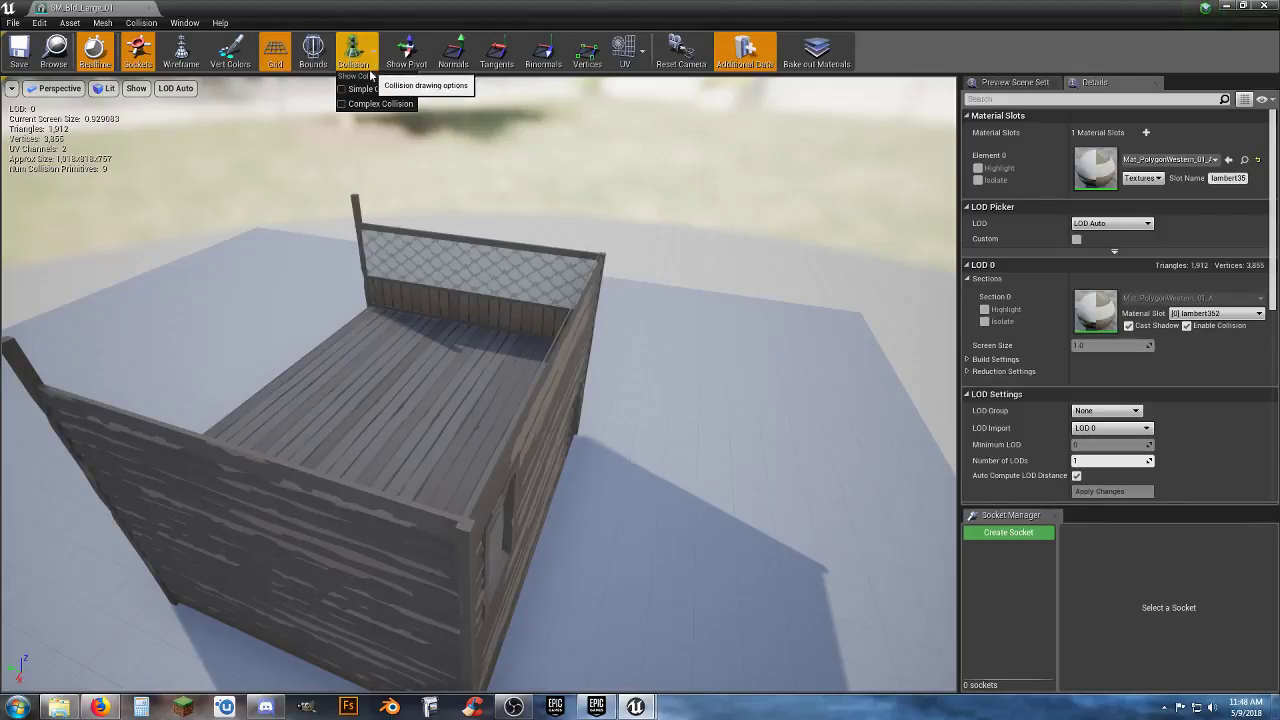
{"action": "left_click", "coordinate": [370, 90]}
{"action": "right_click_drag", "start_coordinate": [450, 300], "coordinate": [415, 298]}
{"action": "key", "text": "w"}
{"action": "key", "text": "d"}
{"action": "key", "text": "a"}
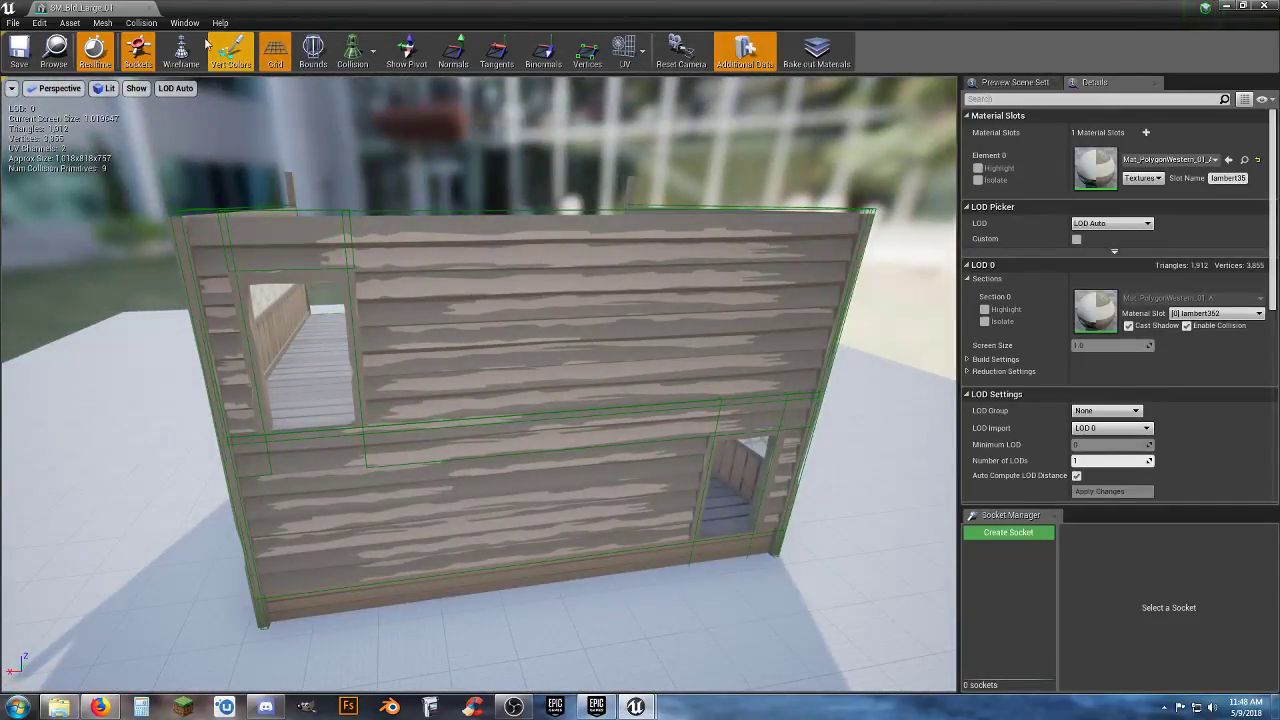
{"action": "left_click", "coordinate": [149, 9]}
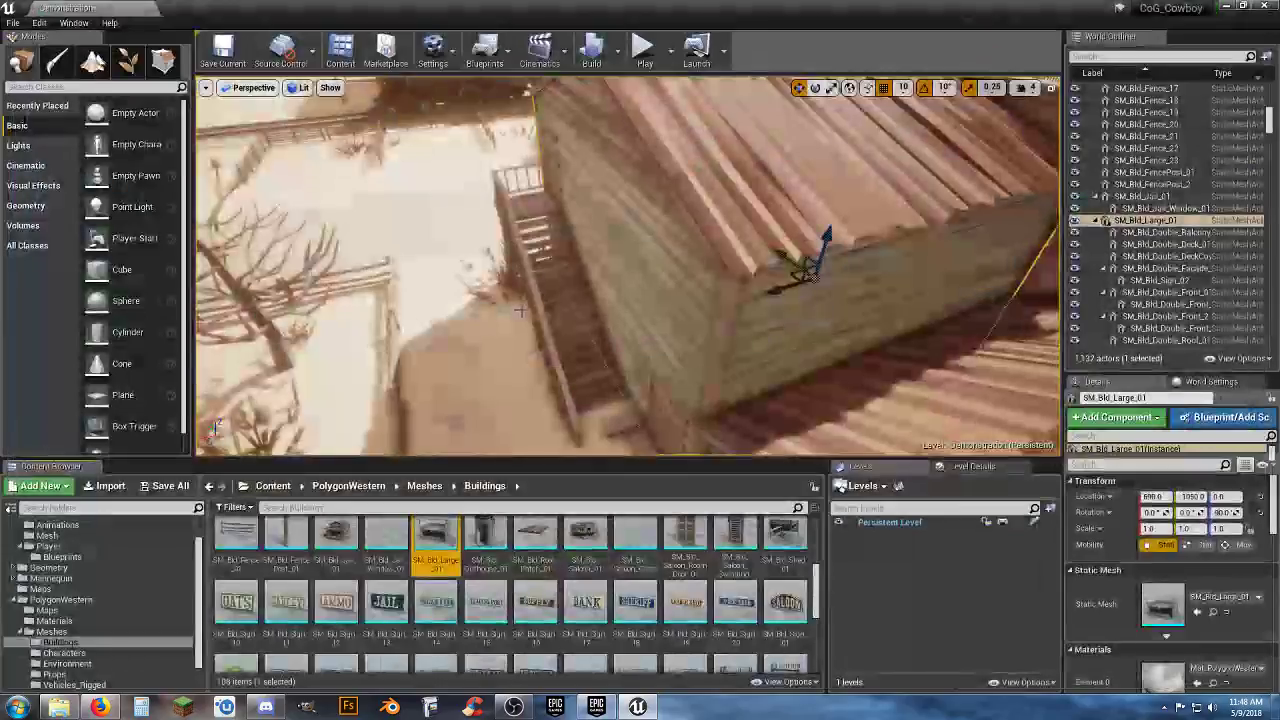
Delete the ground-floor back door and the upper door at the staircase landing from the green building
{"action": "key", "text": "w"}
{"action": "right_click_drag", "start_coordinate": [283, 203], "coordinate": [378, 212]}
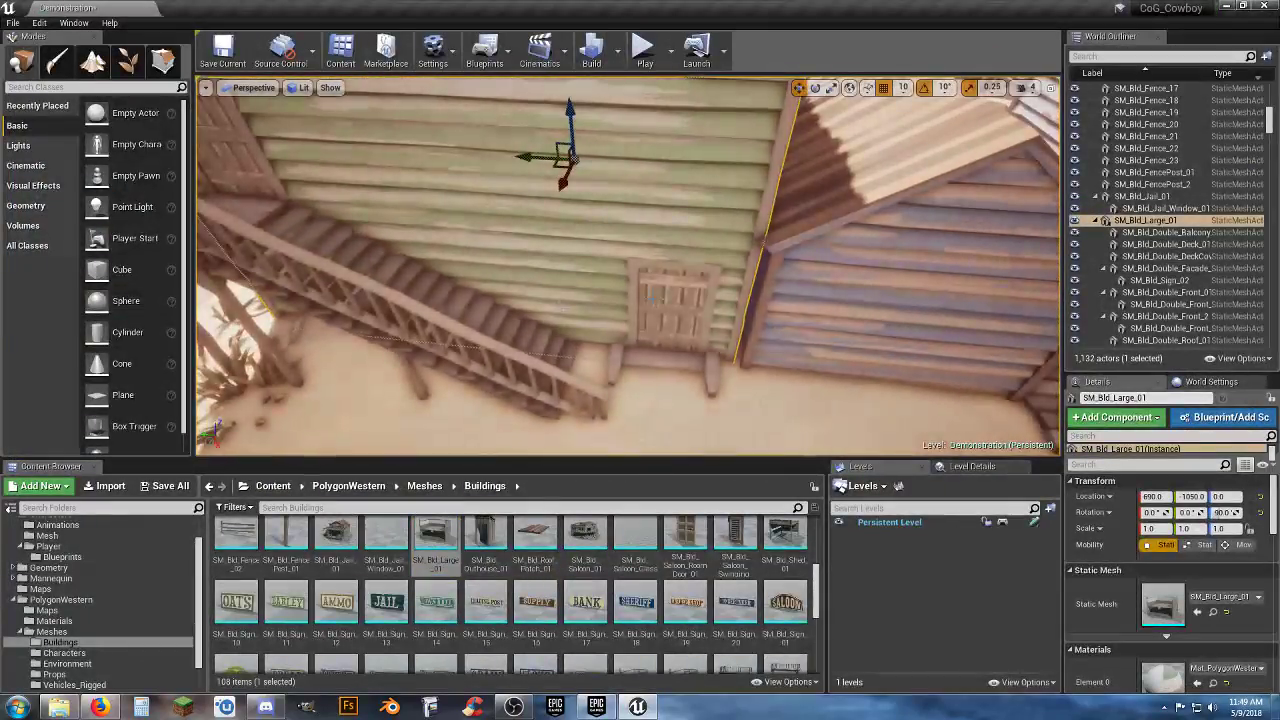
{"action": "left_click", "coordinate": [667, 308]}
{"action": "key", "text": "Delete"}
{"action": "right_click_drag", "start_coordinate": [661, 311], "coordinate": [645, 300]}
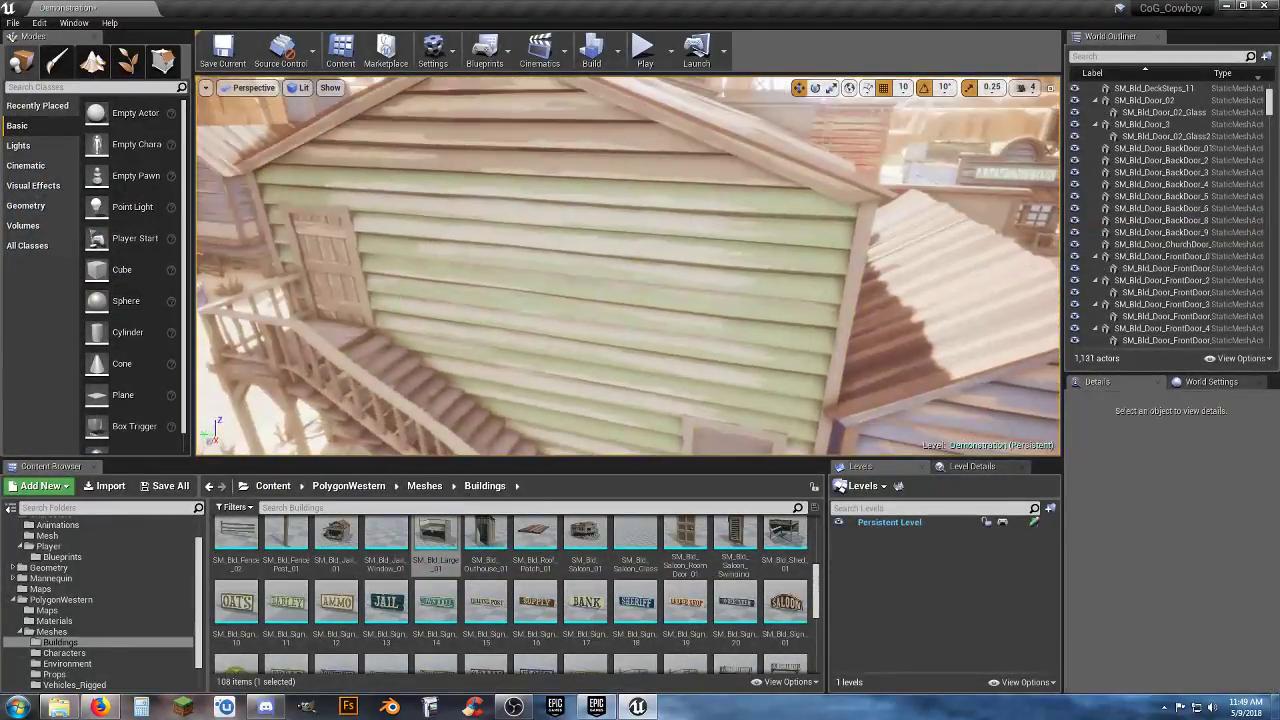
{"action": "left_click", "coordinate": [337, 257]}
{"action": "key", "text": "Delete"}
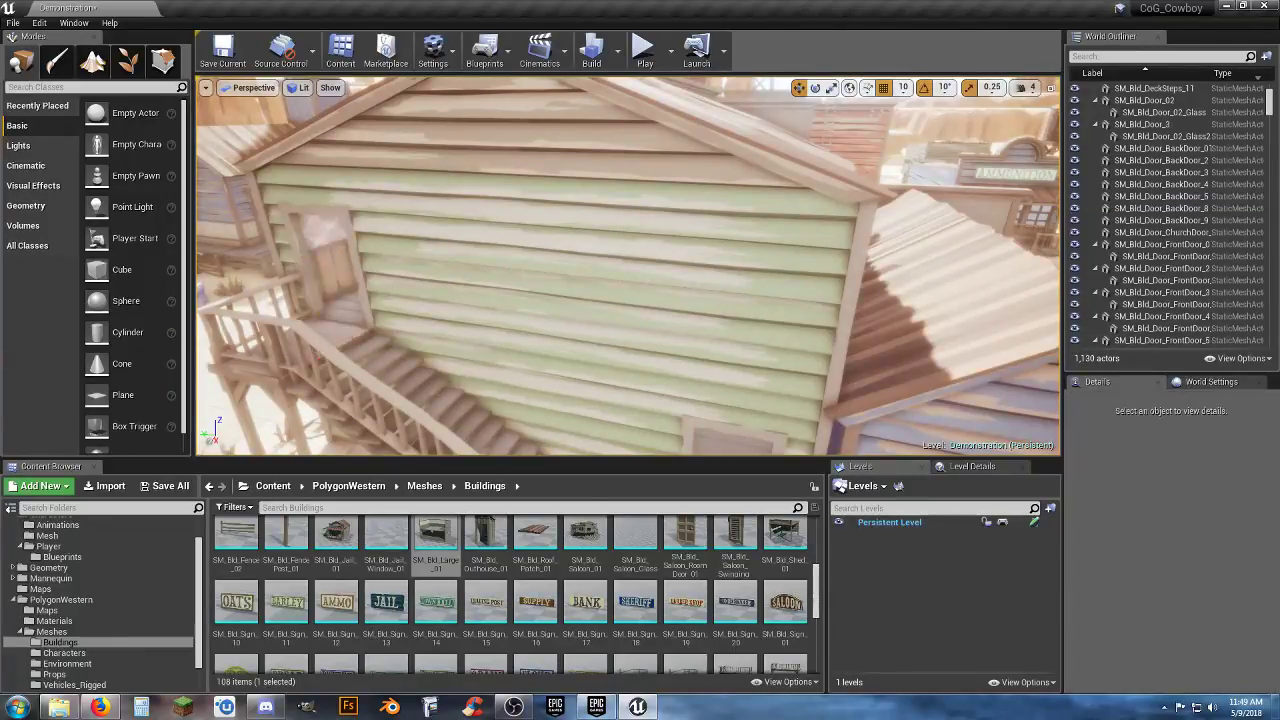
Check the open doorways beside the staircase, play-test the level behind the green building, and end the session
{"action": "right_click_drag", "start_coordinate": [337, 257], "coordinate": [418, 296]}
{"action": "key", "text": "w"}
{"action": "key", "text": "s"}
{"action": "key", "text": "w"}
{"action": "key", "text": "s"}
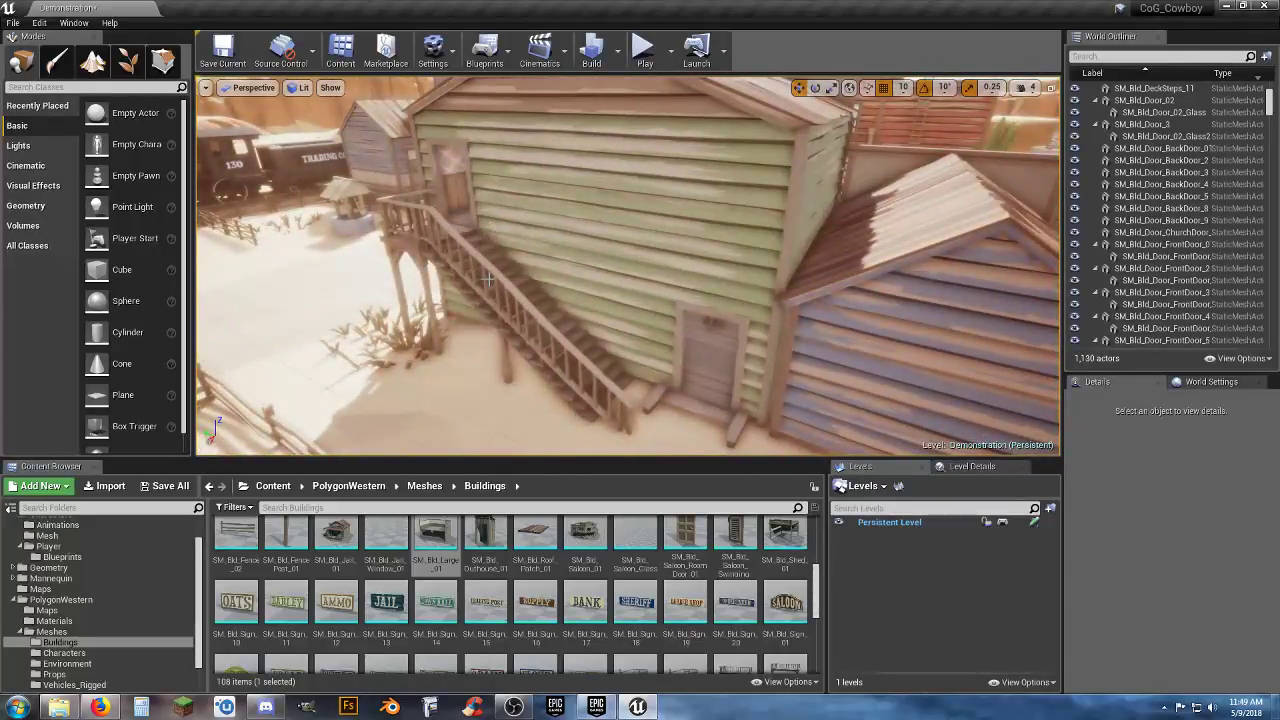
{"action": "left_click", "coordinate": [489, 280]}
{"action": "left_click", "coordinate": [645, 52]}
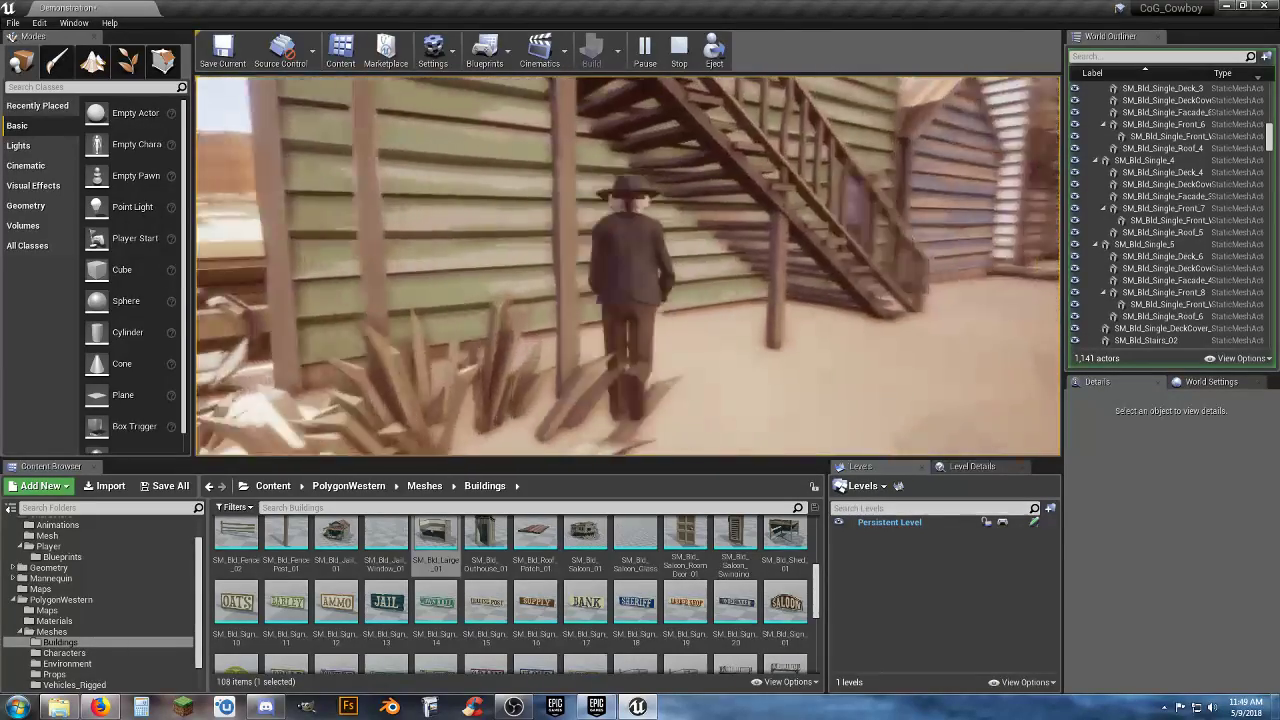
{"action": "key", "text": "Escape"}
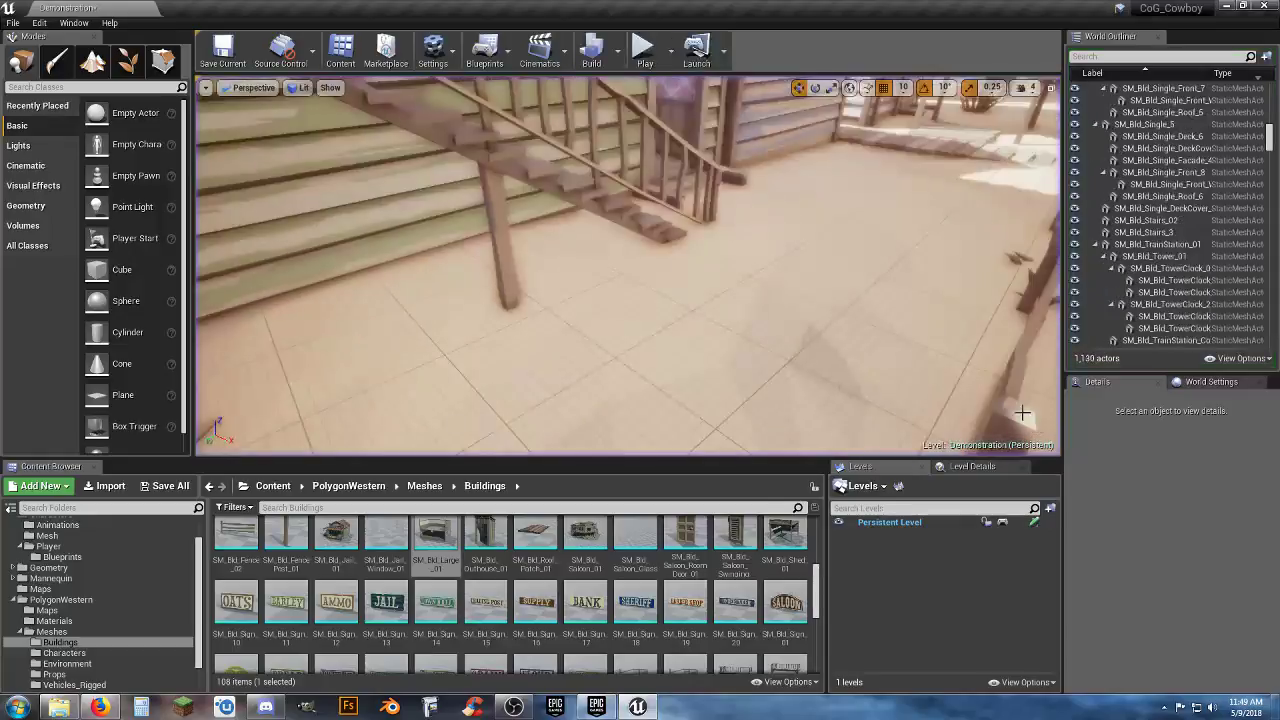
Select the SM_Env_Sand_Ground_59 sand mesh beside the green building's staircase and delete it from the level
{"action": "left_click", "coordinate": [466, 283]}
{"action": "key", "text": "f"}
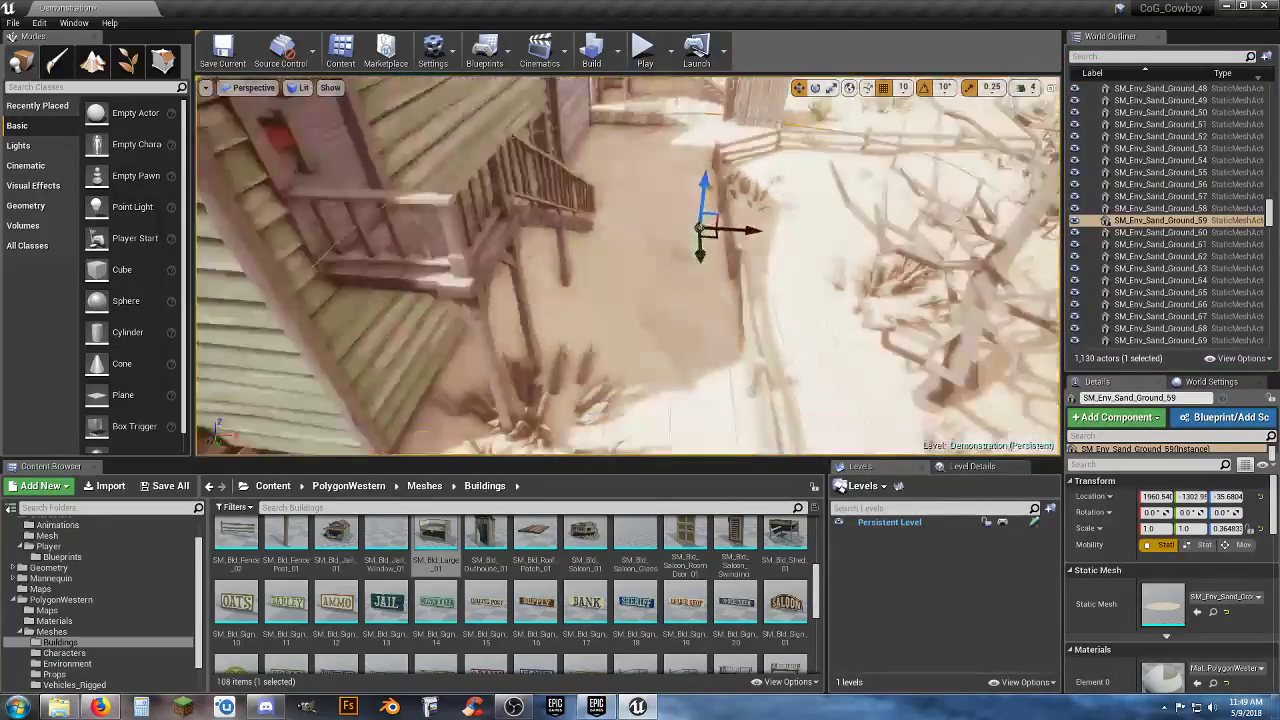
{"action": "key", "text": "d"}
{"action": "right_click_drag", "start_coordinate": [627, 265], "coordinate": [480, 265]}
{"action": "right_click_drag", "start_coordinate": [598, 297], "coordinate": [592, 292]}
{"action": "key", "text": "w"}
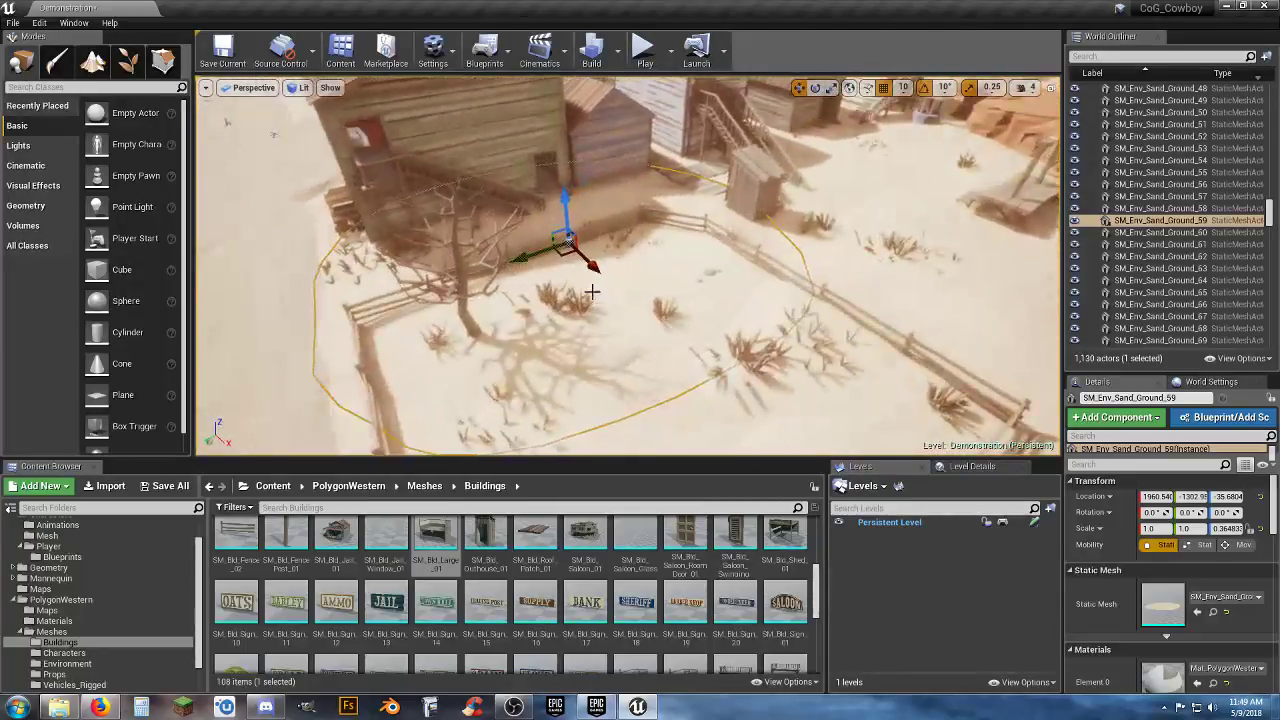
{"action": "left_click_drag", "start_coordinate": [566, 203], "coordinate": [559, 173]}
{"action": "key", "text": "Delete"}
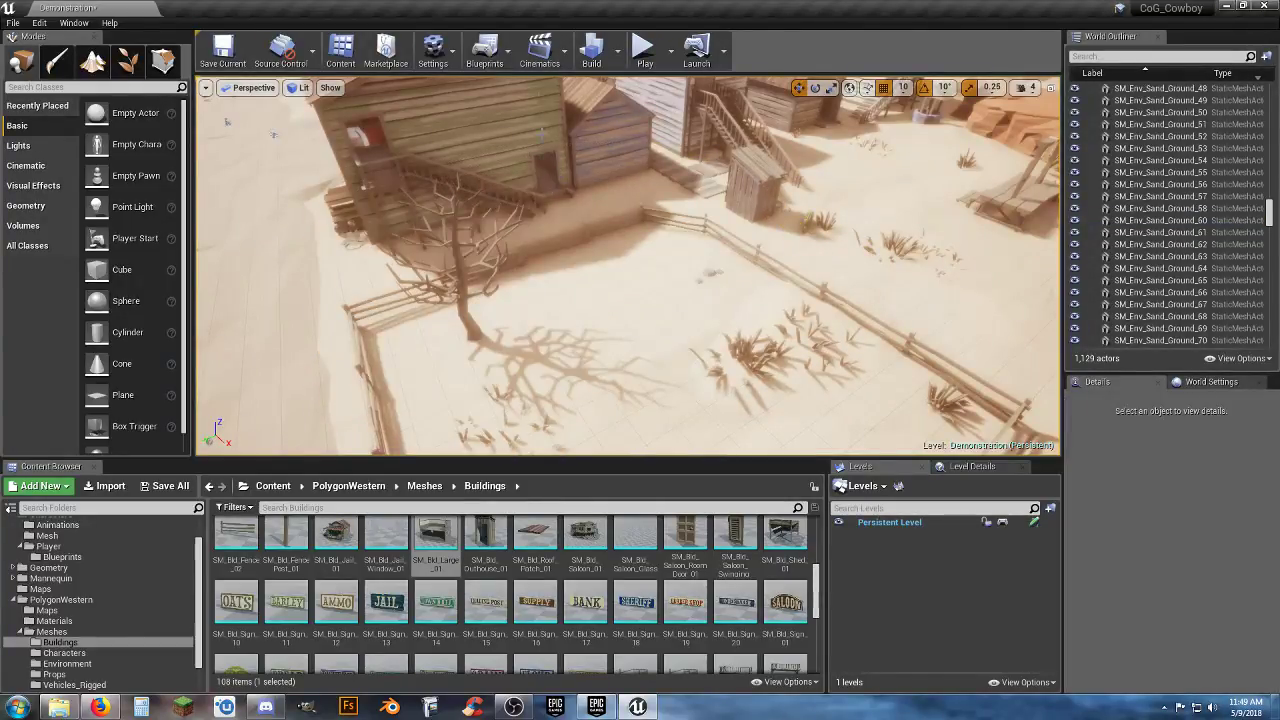
Play-test the level by running the character around the green building and up its outside staircase, and end the session
{"action": "left_click", "coordinate": [645, 50]}
{"action": "key", "text": "w"}
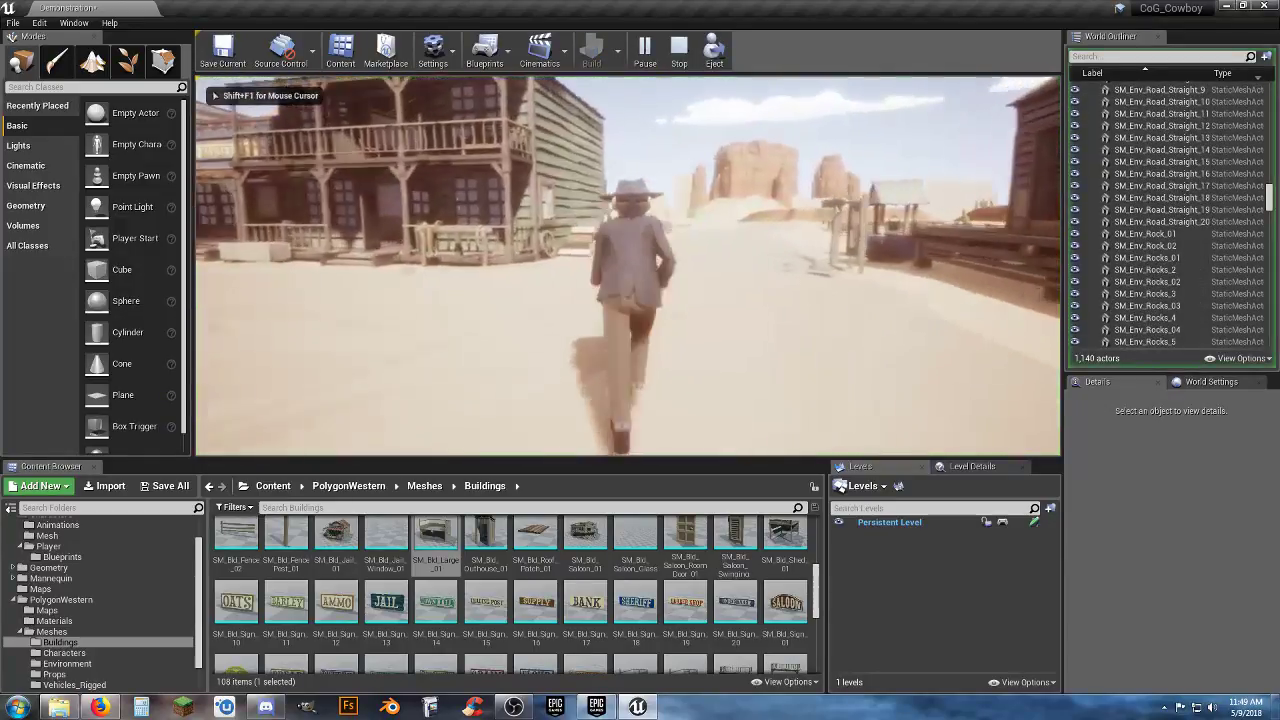
{"action": "key", "text": "w"}
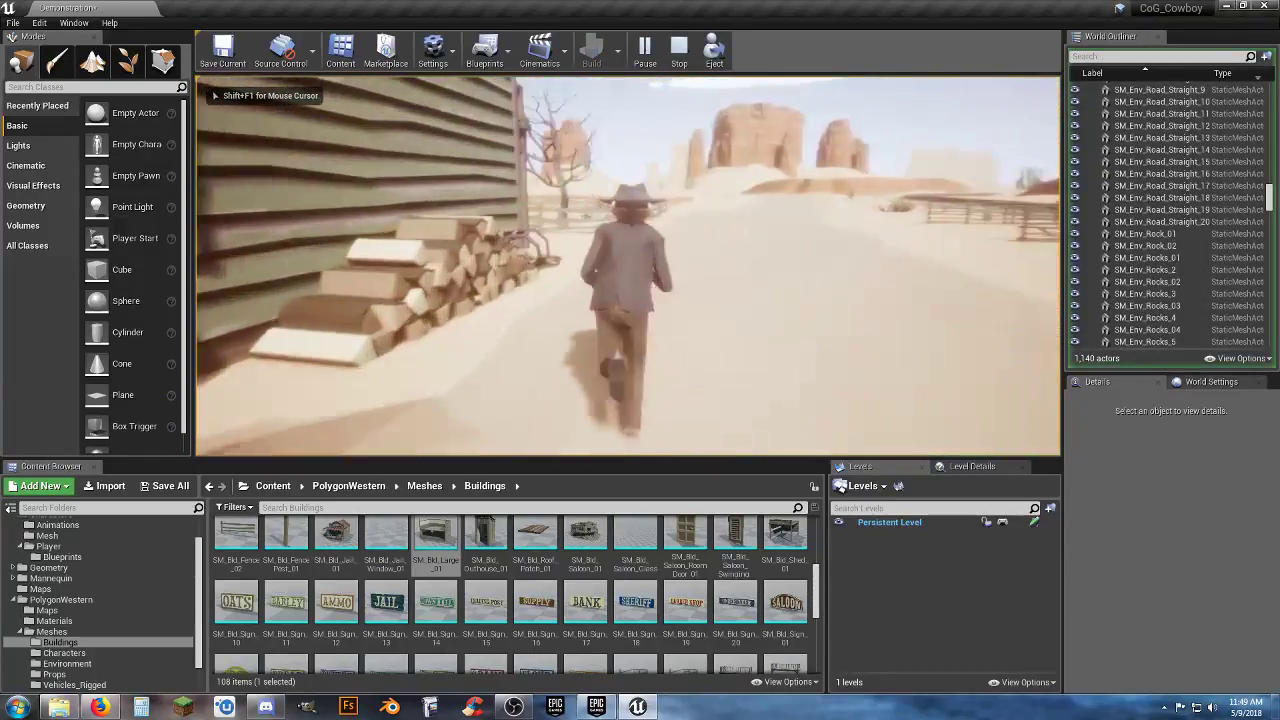
{"action": "key", "text": "w"}
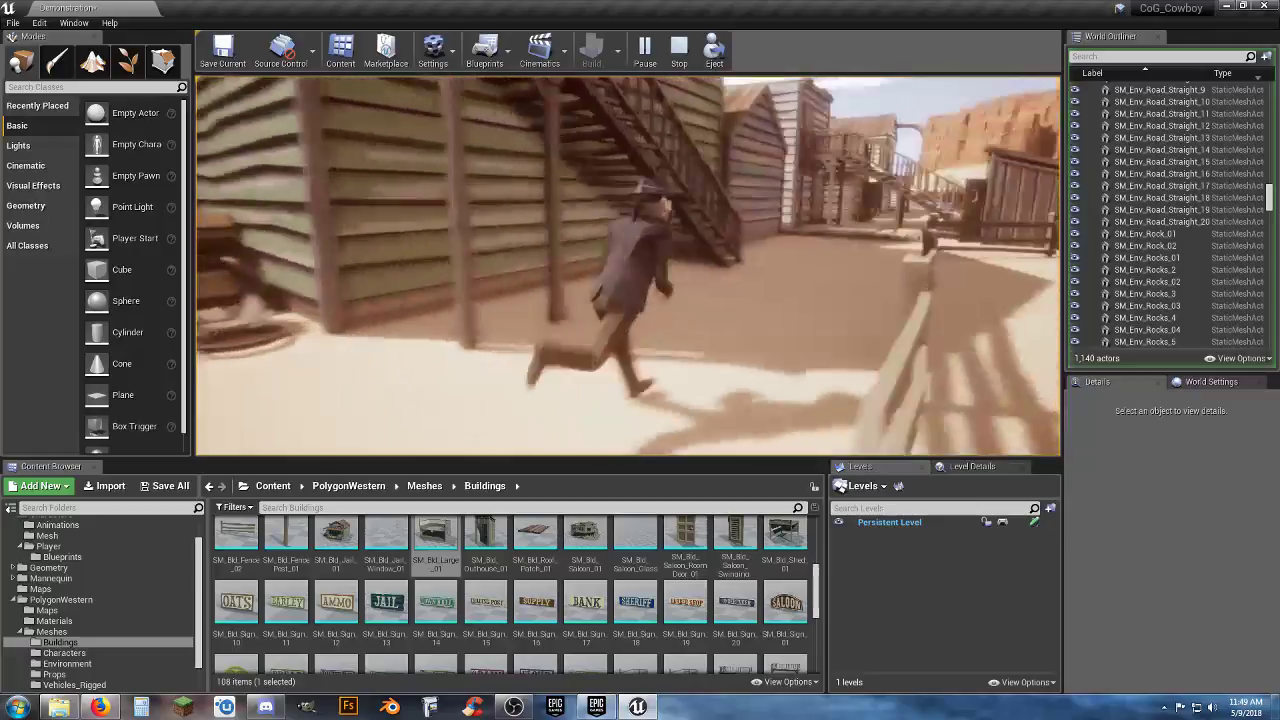
{"action": "key", "text": "w"}
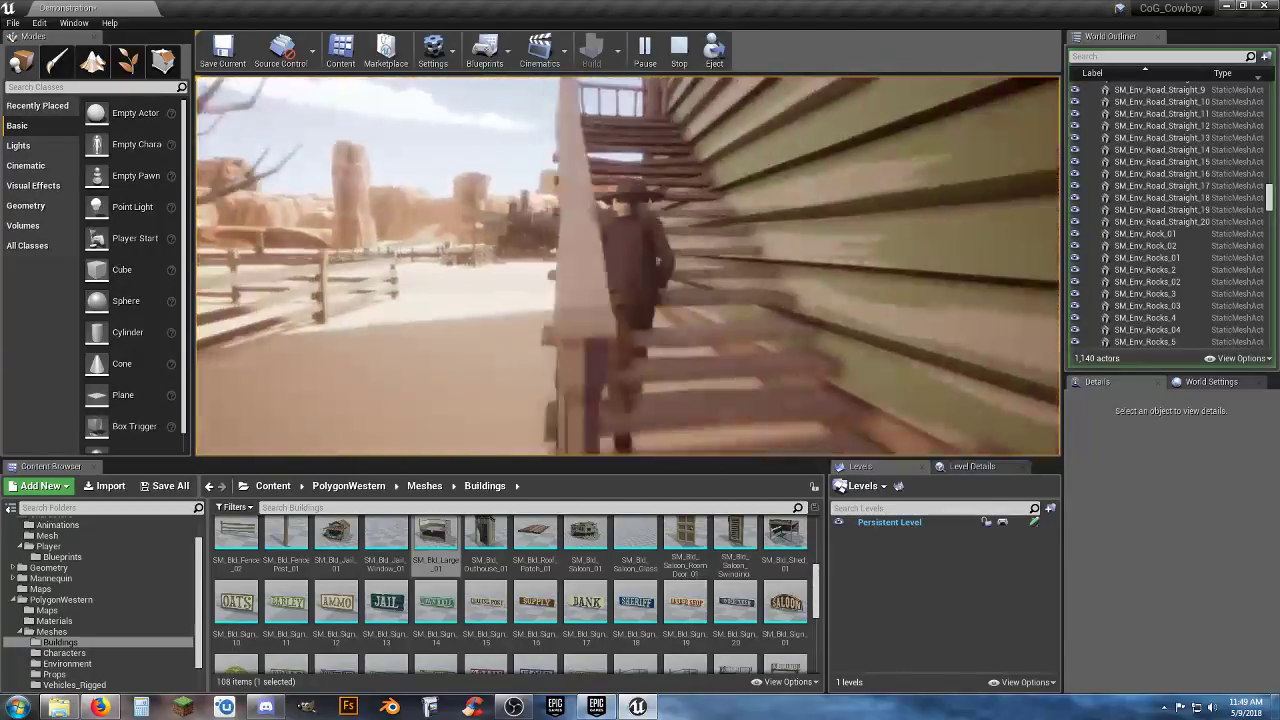
{"action": "key", "text": "w"}
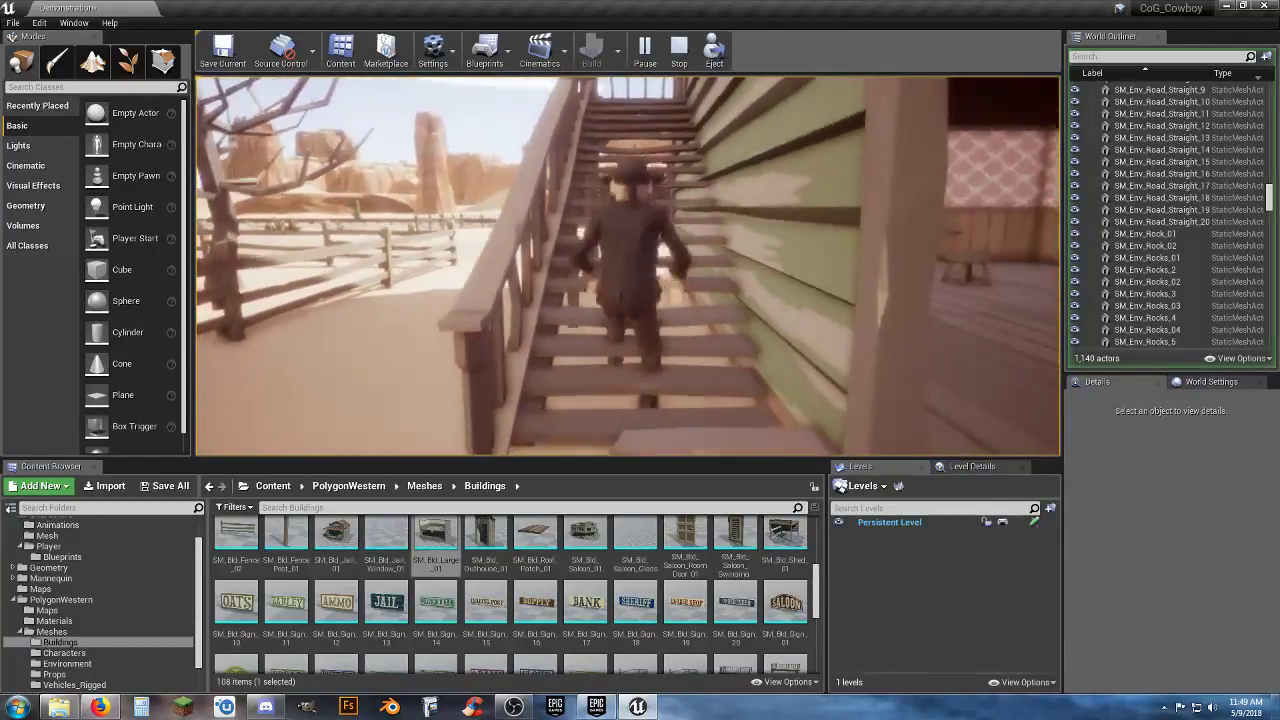
{"action": "key", "text": "s"}
{"action": "key", "text": "w"}
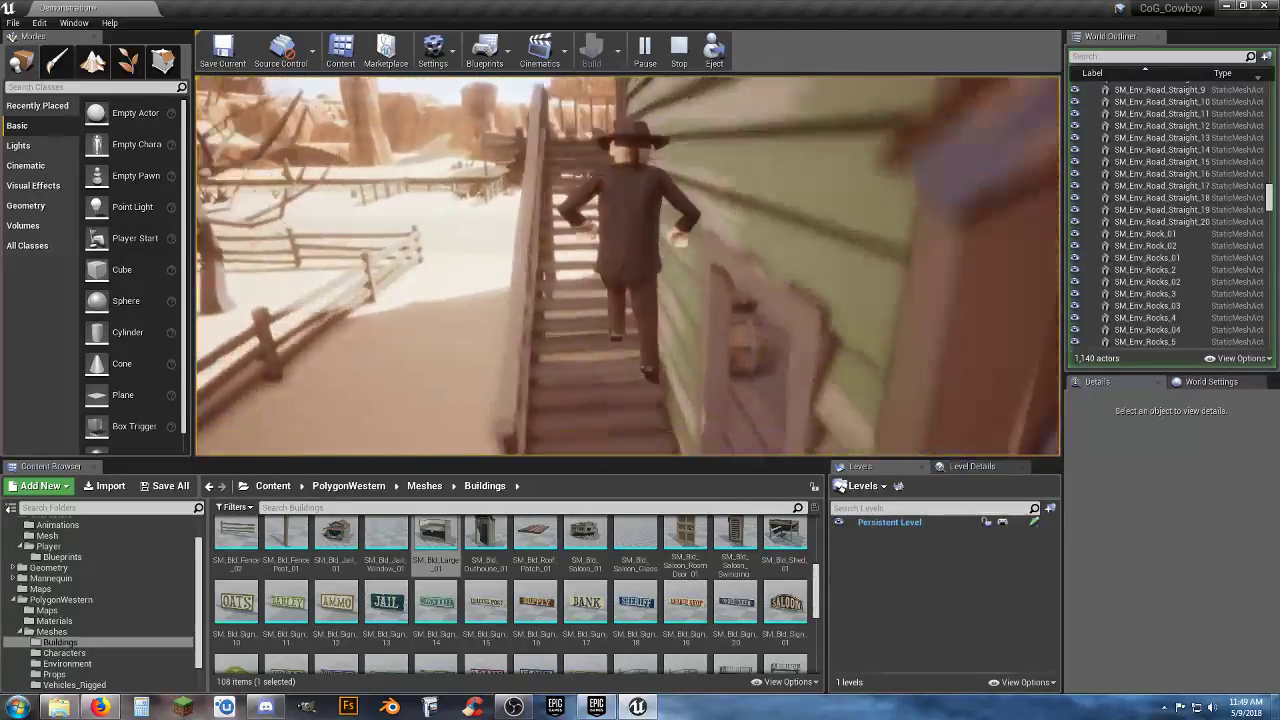
{"action": "key", "text": "w"}
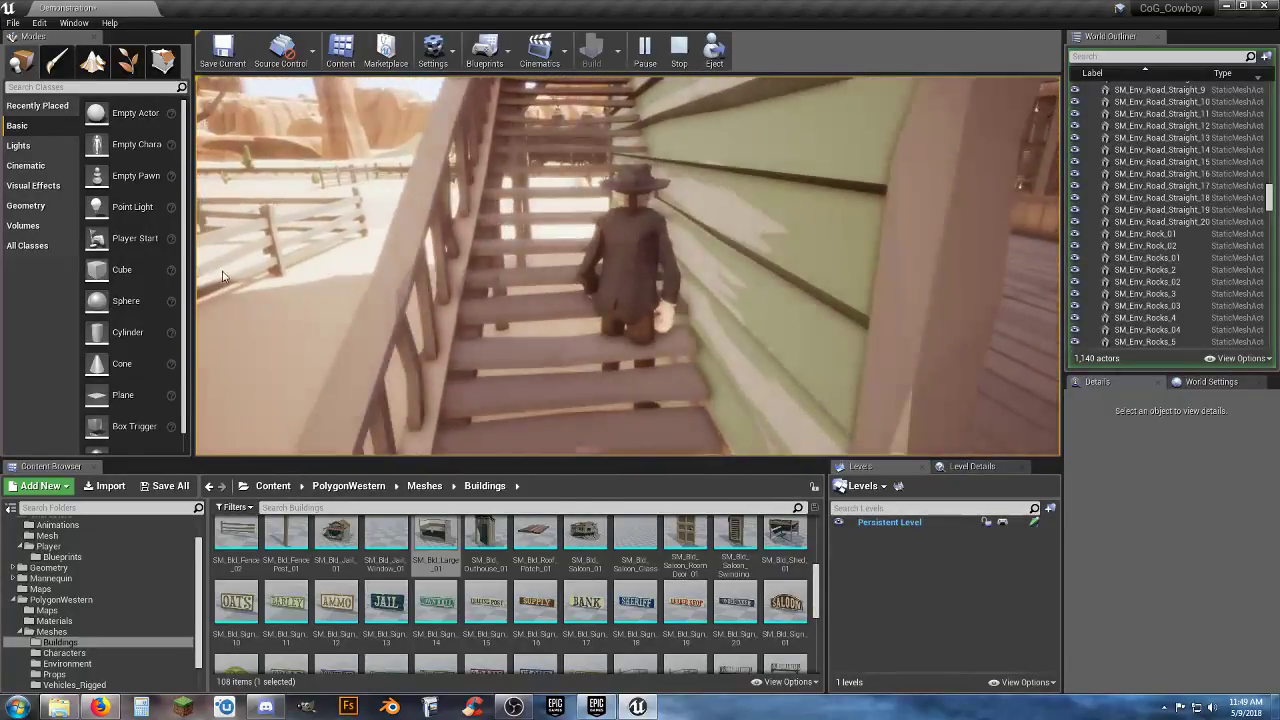
{"action": "key", "text": "Escape"}
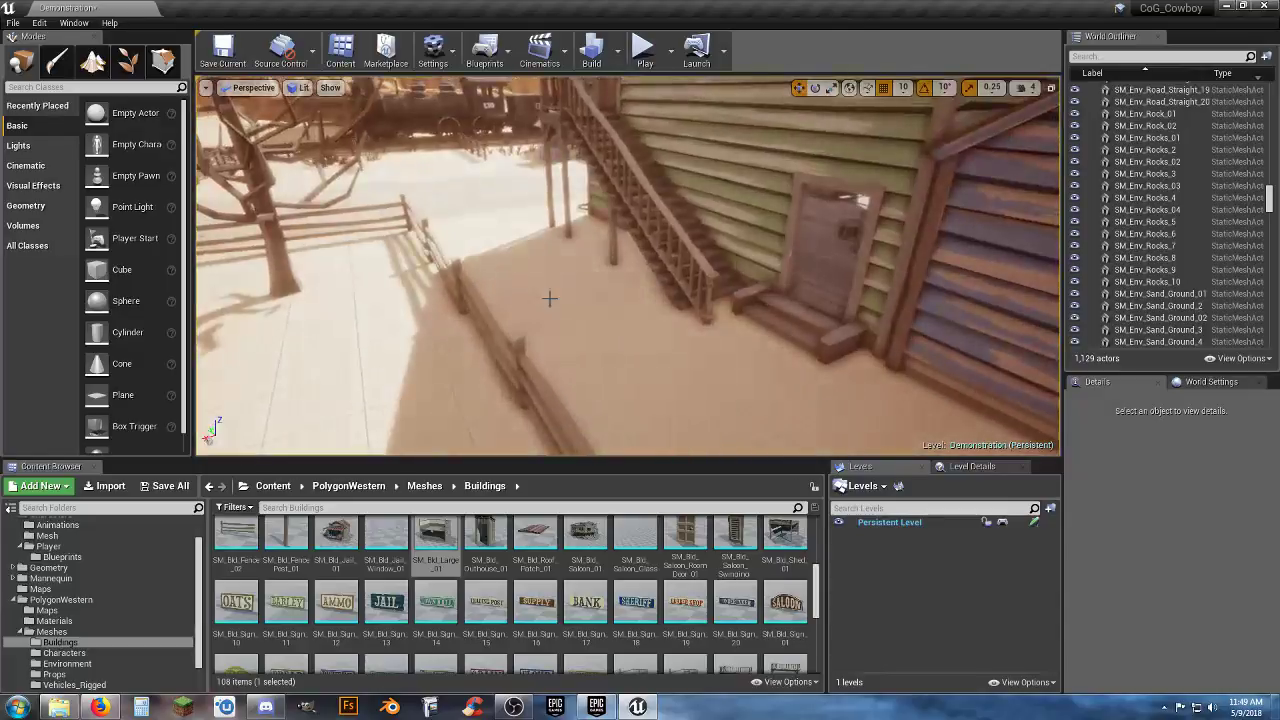
Select the SM_Env_Sand_Ground_06 sand mesh behind the green building, raise it to check its extent, and delete it
{"action": "left_click", "coordinate": [557, 294]}
{"action": "key", "text": "f"}
{"action": "right_click_drag", "start_coordinate": [398, 95], "coordinate": [398, 95]}
{"action": "right_click_drag", "start_coordinate": [257, 389], "coordinate": [257, 389]}
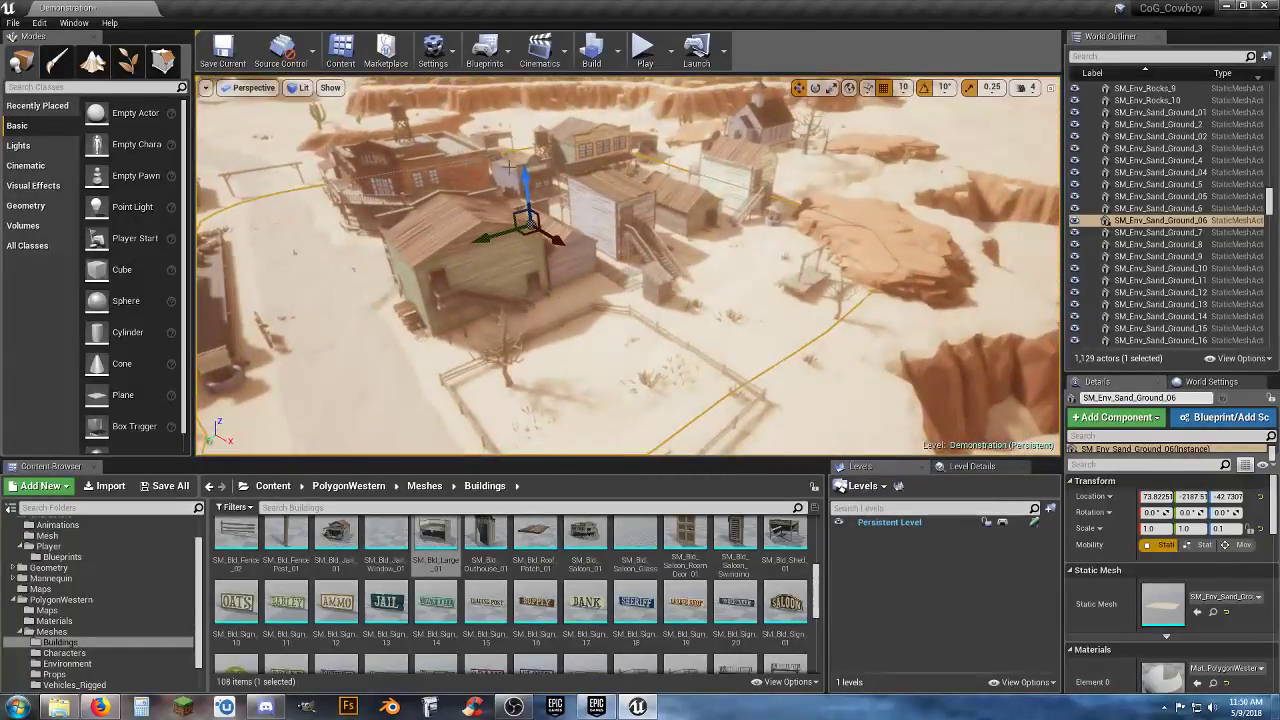
{"action": "mouse_move", "coordinate": [521, 175]}
{"action": "left_mouse_down"}
{"action": "mouse_move", "coordinate": [520, 163]}
{"action": "mouse_move", "coordinate": [524, 206]}
{"action": "mouse_move", "coordinate": [534, 163]}
{"action": "left_mouse_up"}
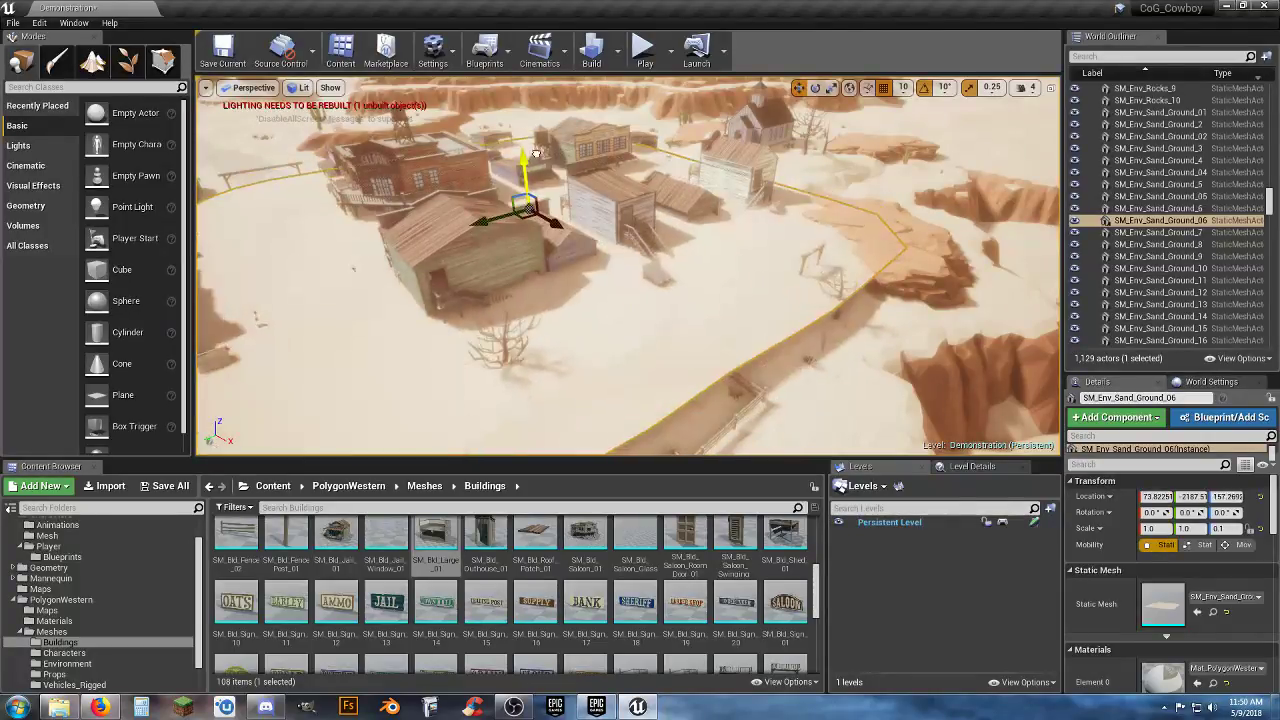
{"action": "key", "text": "Delete"}
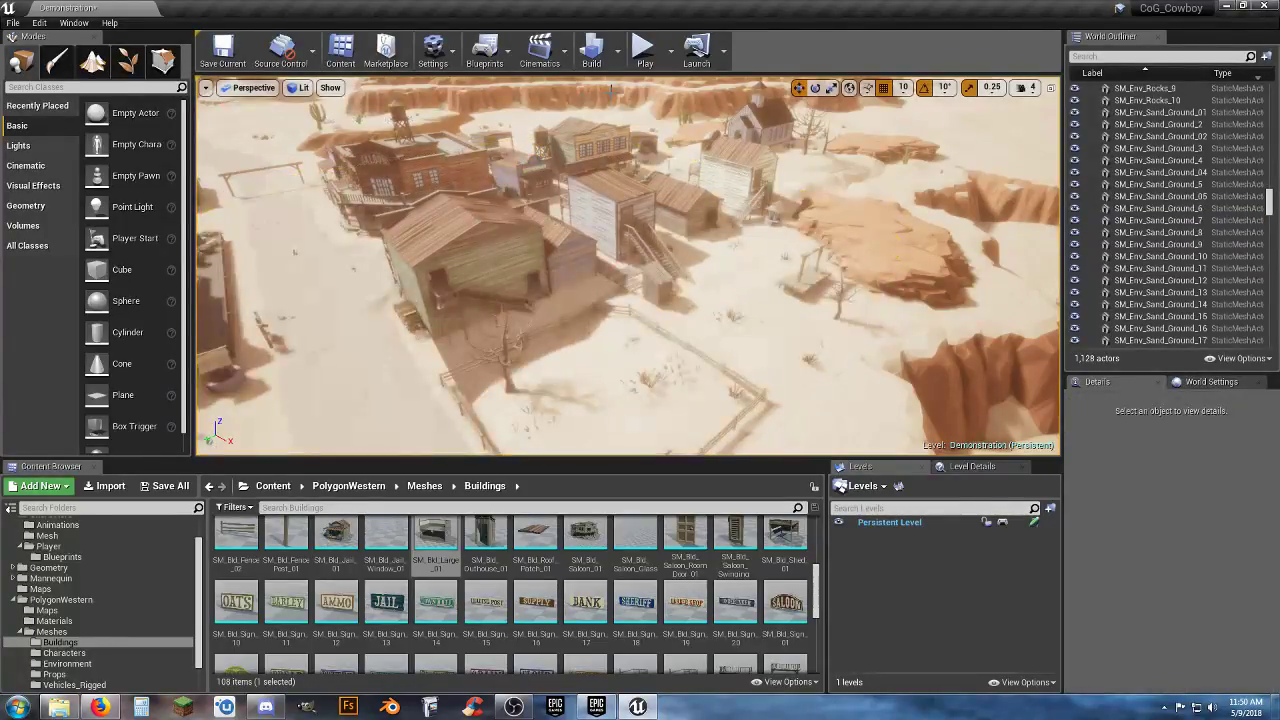
Play-test the route through the green building and out of its back doorway, and end the session
{"action": "left_click", "coordinate": [643, 70]}
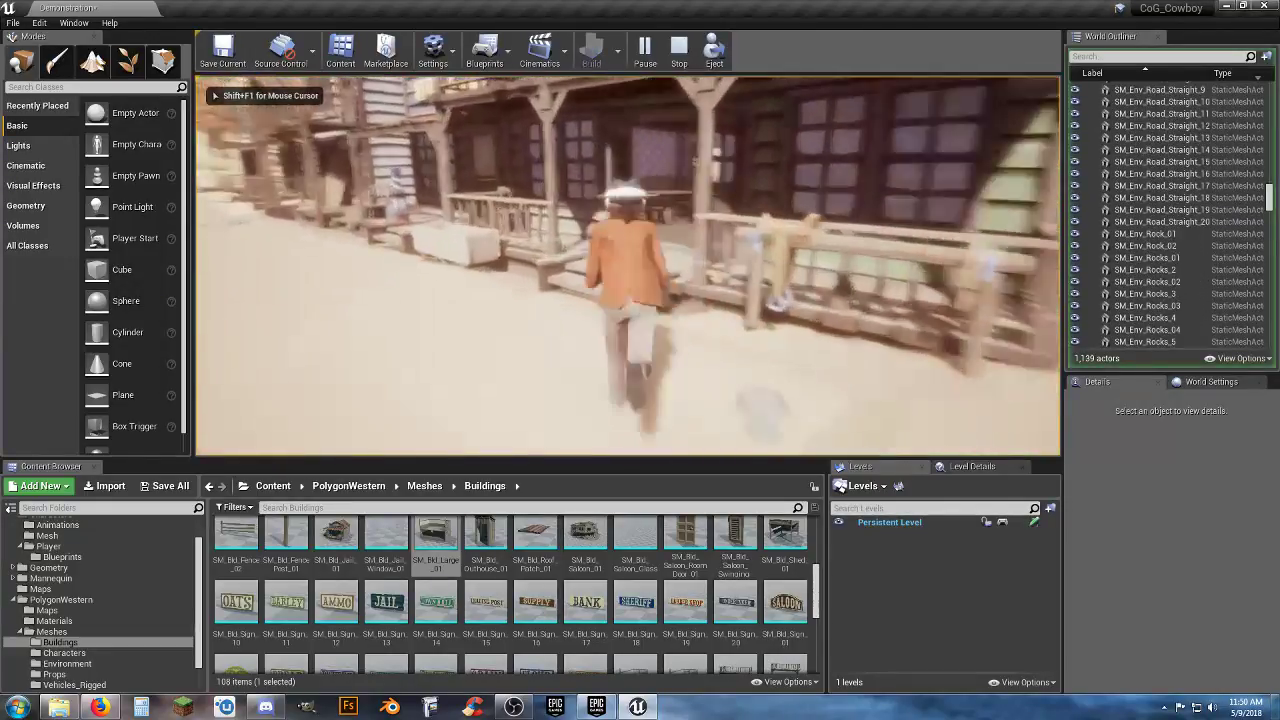
{"action": "key", "text": "w"}
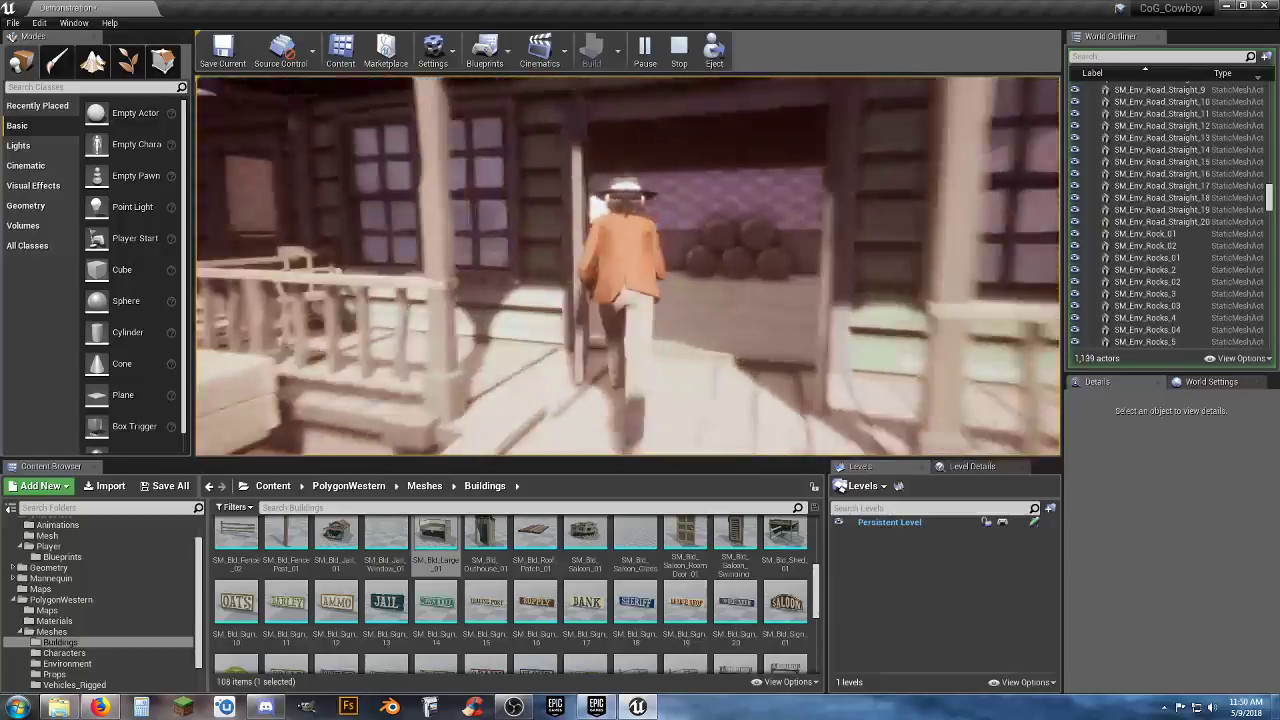
{"action": "key", "text": "w"}
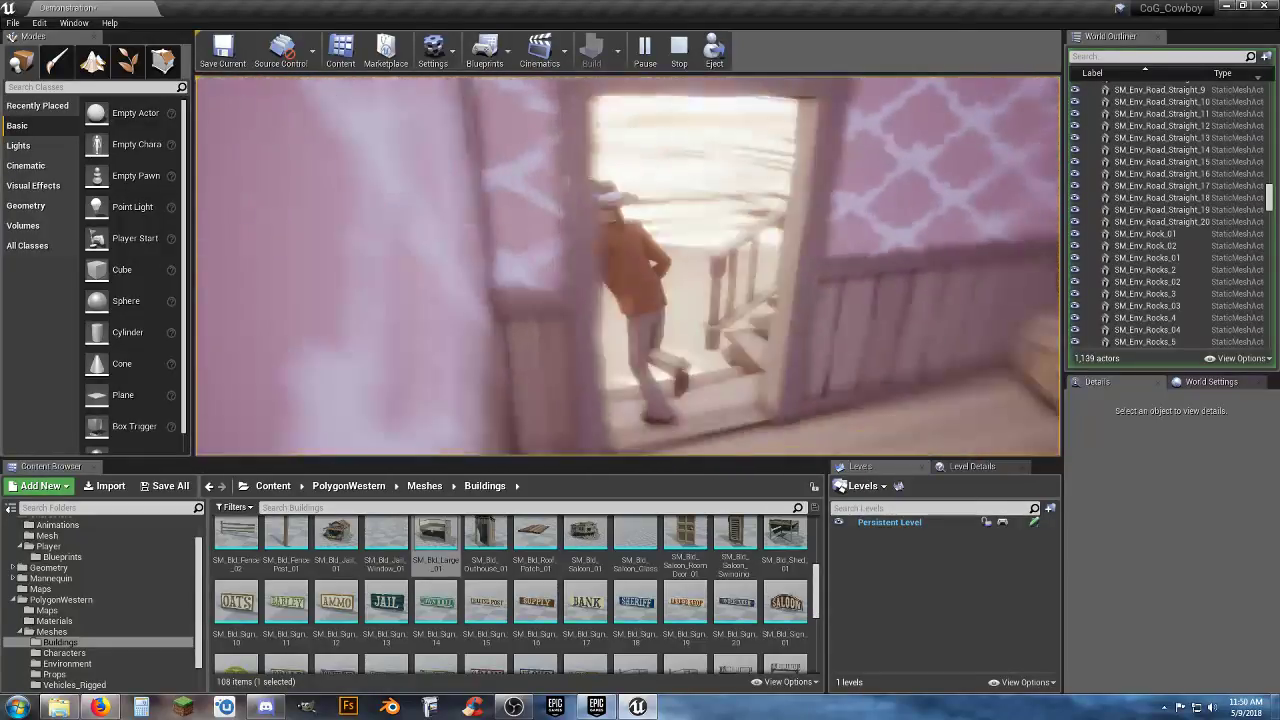
{"action": "key", "text": "w"}
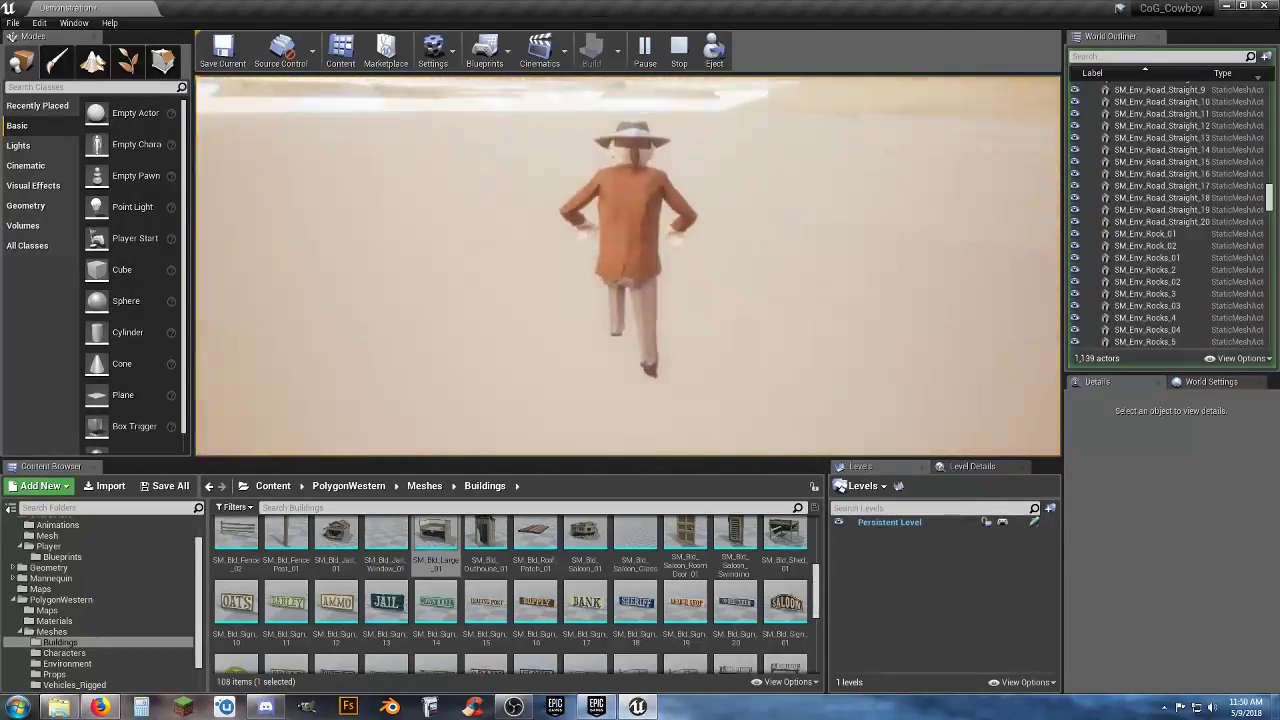
{"action": "key", "text": "w"}
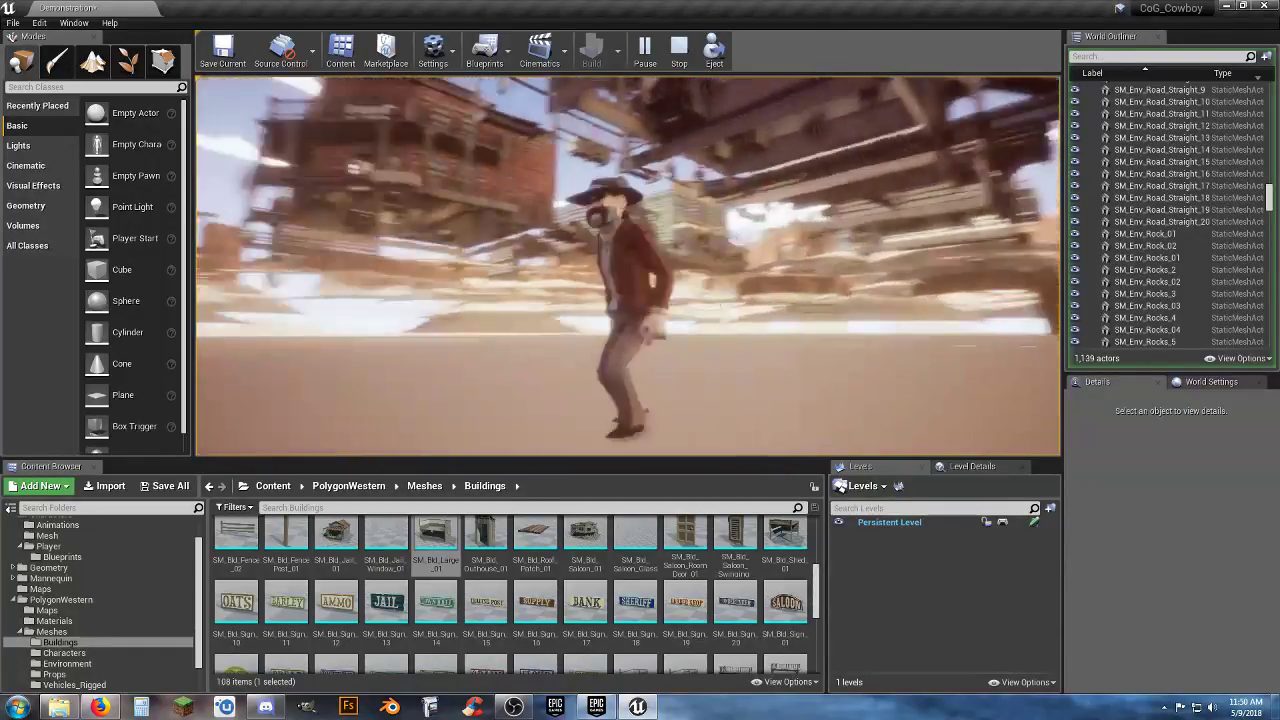
{"action": "key", "text": "Escape"}
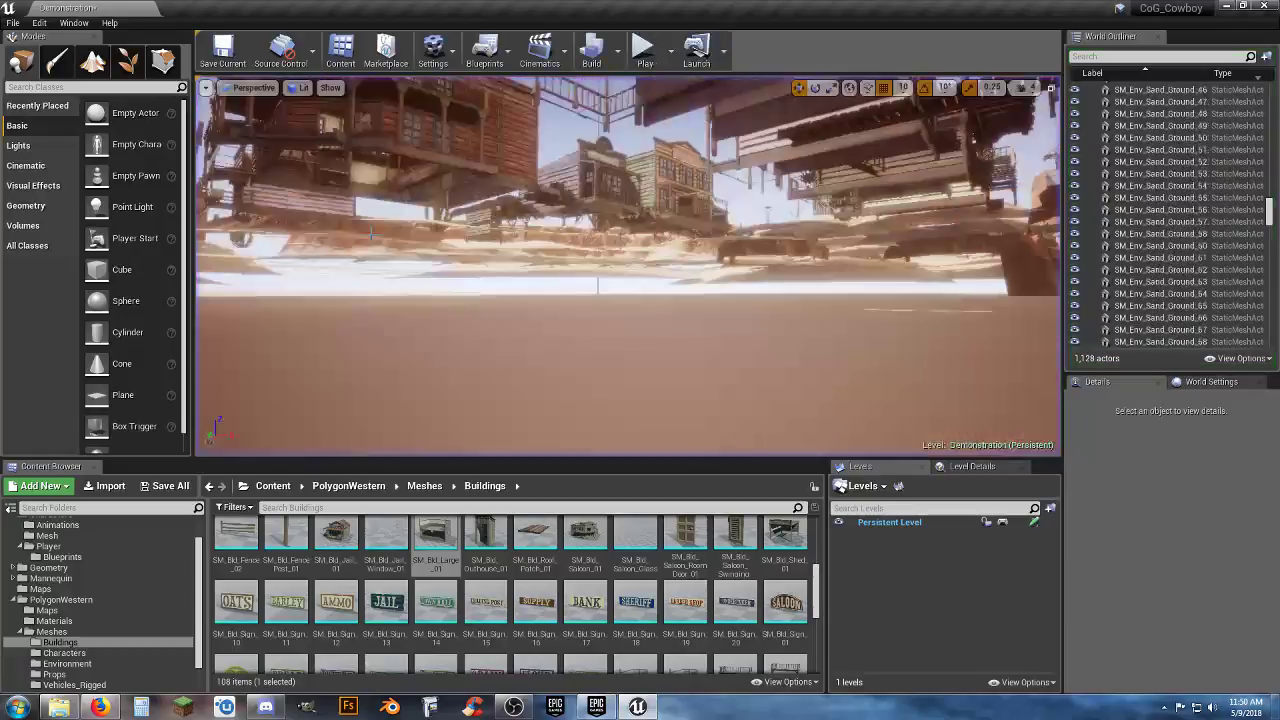
Select the remaining sand mesh SM_Env_Sand_Ground_84 behind the green building and examine how far it extends around the town
{"action": "key", "text": "w"}
{"action": "right_click_drag", "start_coordinate": [628, 266], "coordinate": [500, 290]}
{"action": "key", "text": "s"}
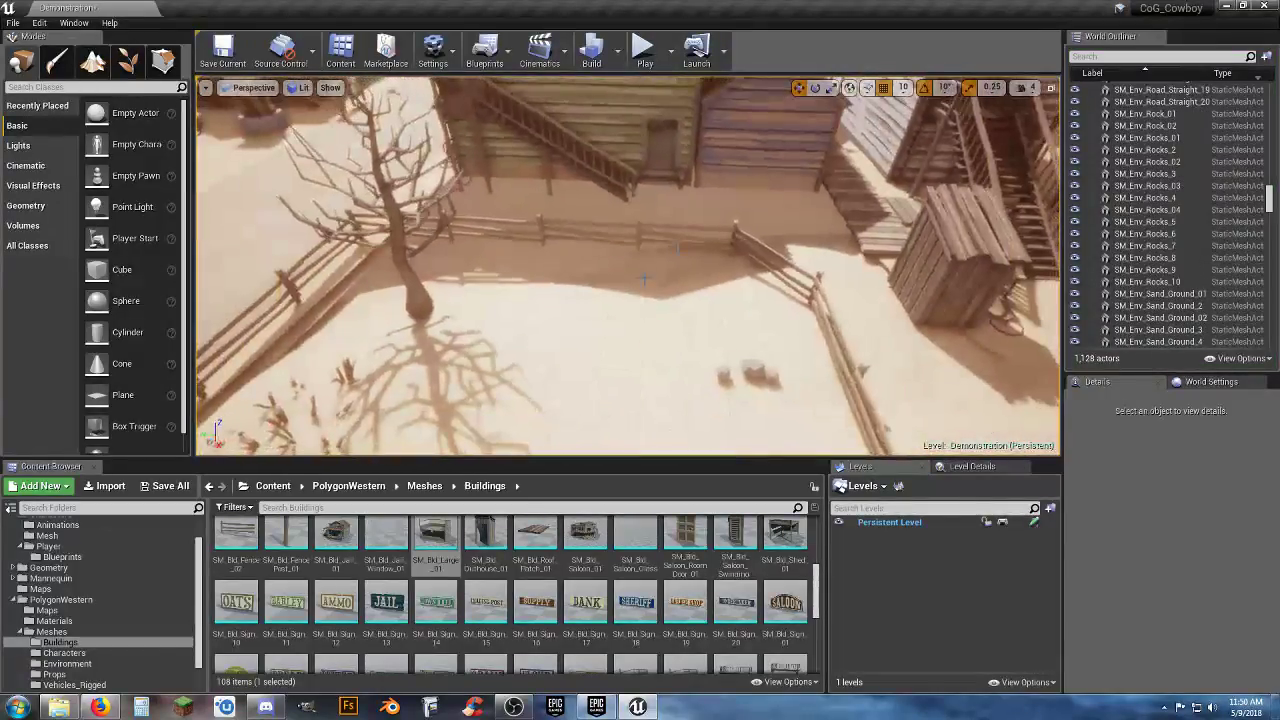
{"action": "left_click", "coordinate": [643, 280]}
{"action": "right_click_drag", "start_coordinate": [643, 280], "coordinate": [580, 265]}
{"action": "key", "text": "w"}
{"action": "left_click", "coordinate": [643, 300]}
{"action": "key", "text": "s"}
{"action": "mouse_move", "coordinate": [578, 317]}
{"action": "right_mouse_down"}
{"action": "mouse_move", "coordinate": [650, 324]}
{"action": "mouse_move", "coordinate": [585, 326]}
{"action": "right_mouse_up"}
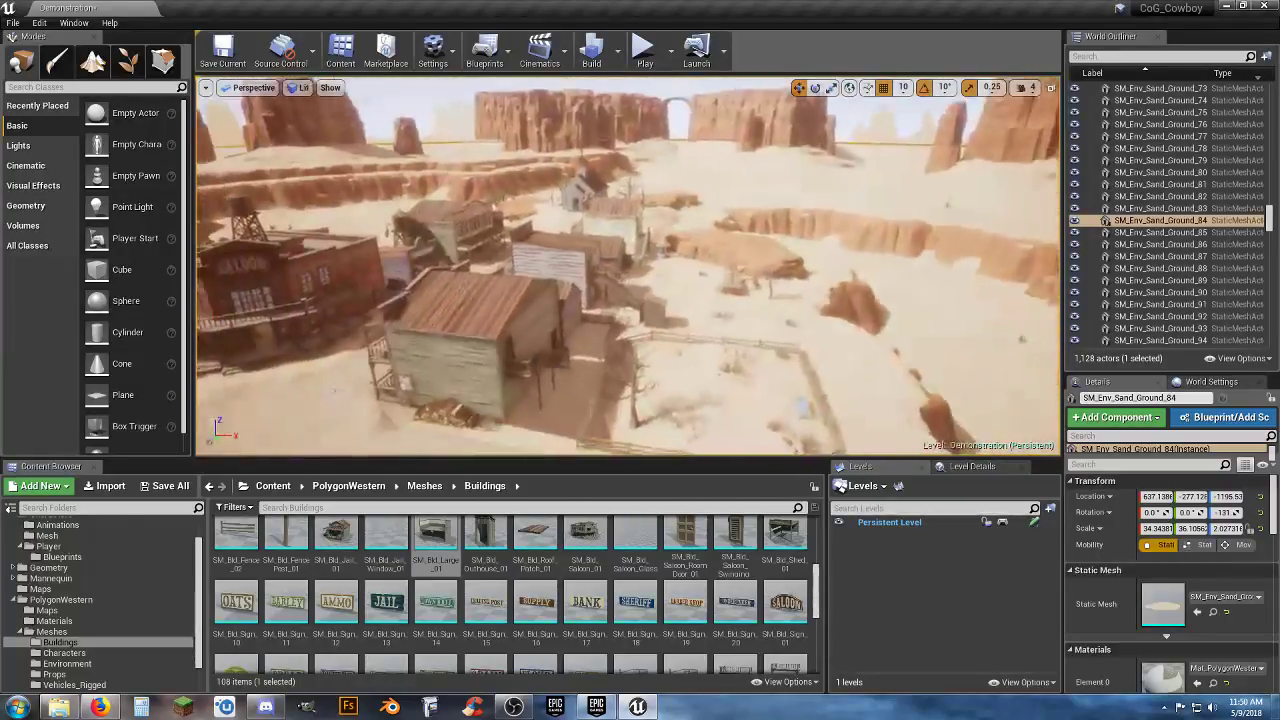
{"action": "key", "text": "d"}
{"action": "right_click_drag", "start_coordinate": [700, 432], "coordinate": [652, 437]}
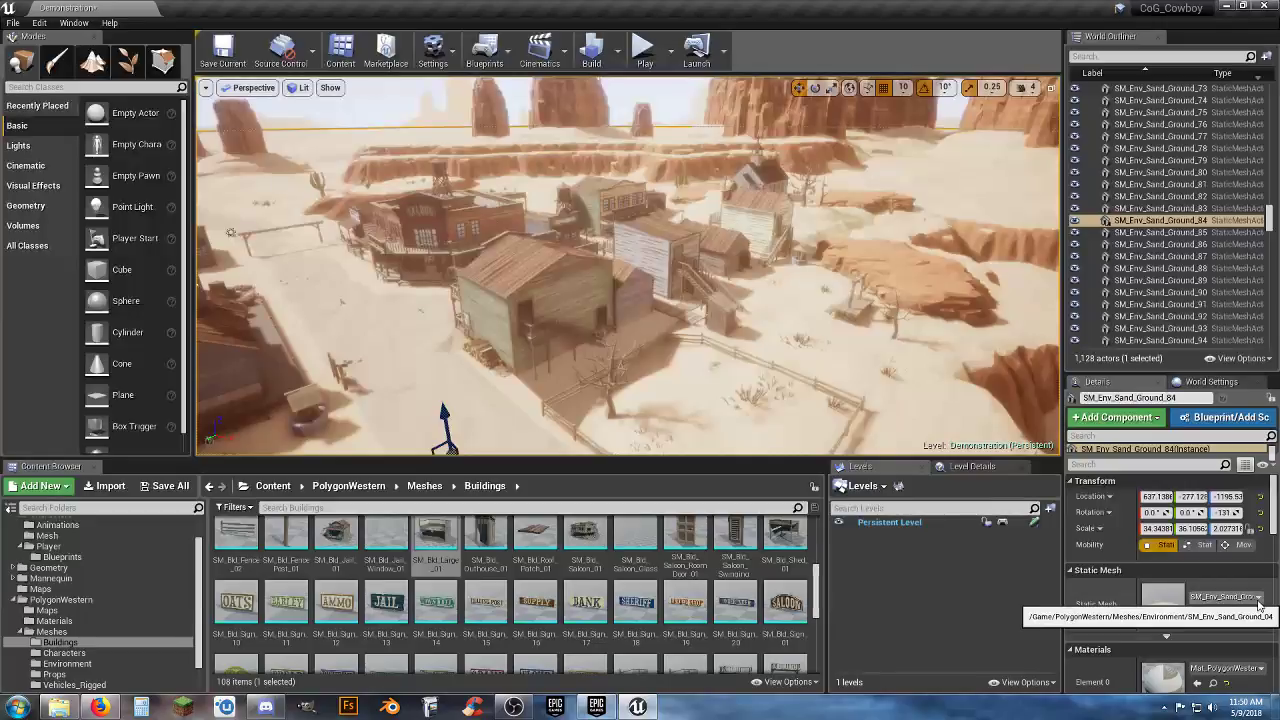
Open the SM_Env_Sand_Ground_04 mesh from the Environment folder and examine its surface with the simple collision display
{"action": "left_click", "coordinate": [66, 664]}
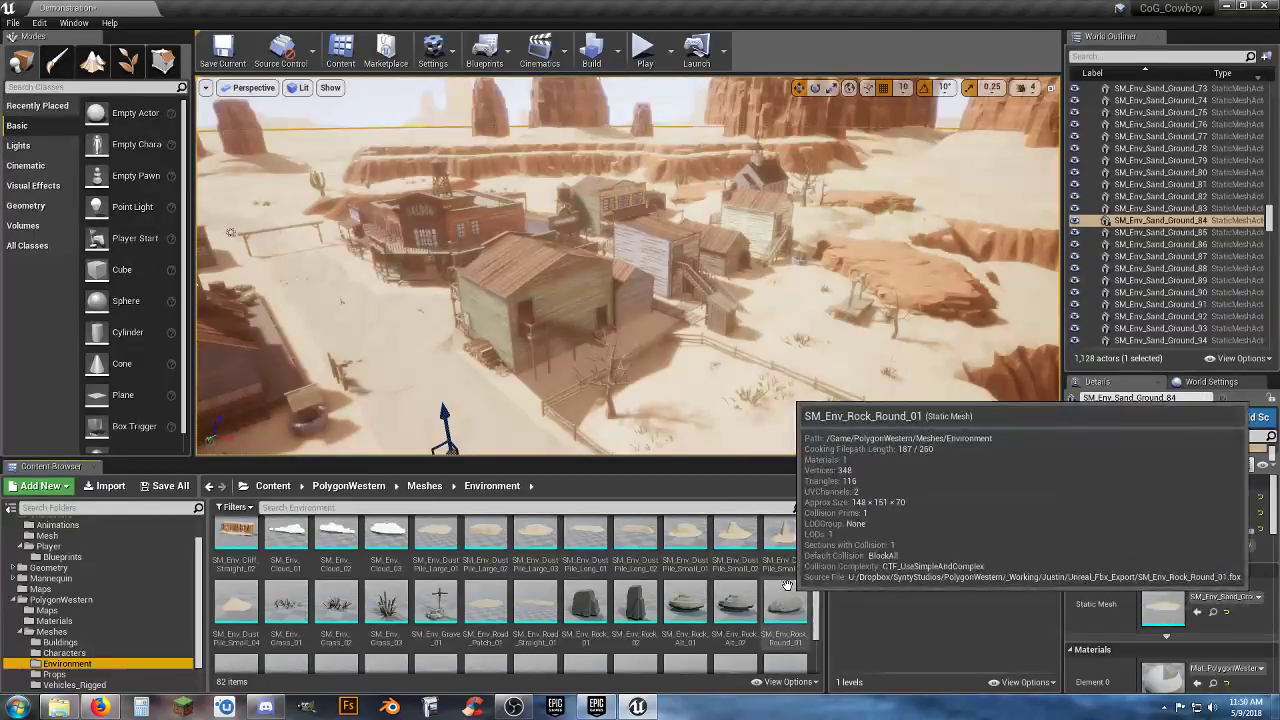
{"action": "scroll", "coordinate": [788, 585], "scroll_direction": "down", "scroll_amount": 1}
{"action": "scroll", "coordinate": [788, 585], "scroll_direction": "down", "scroll_amount": 4}
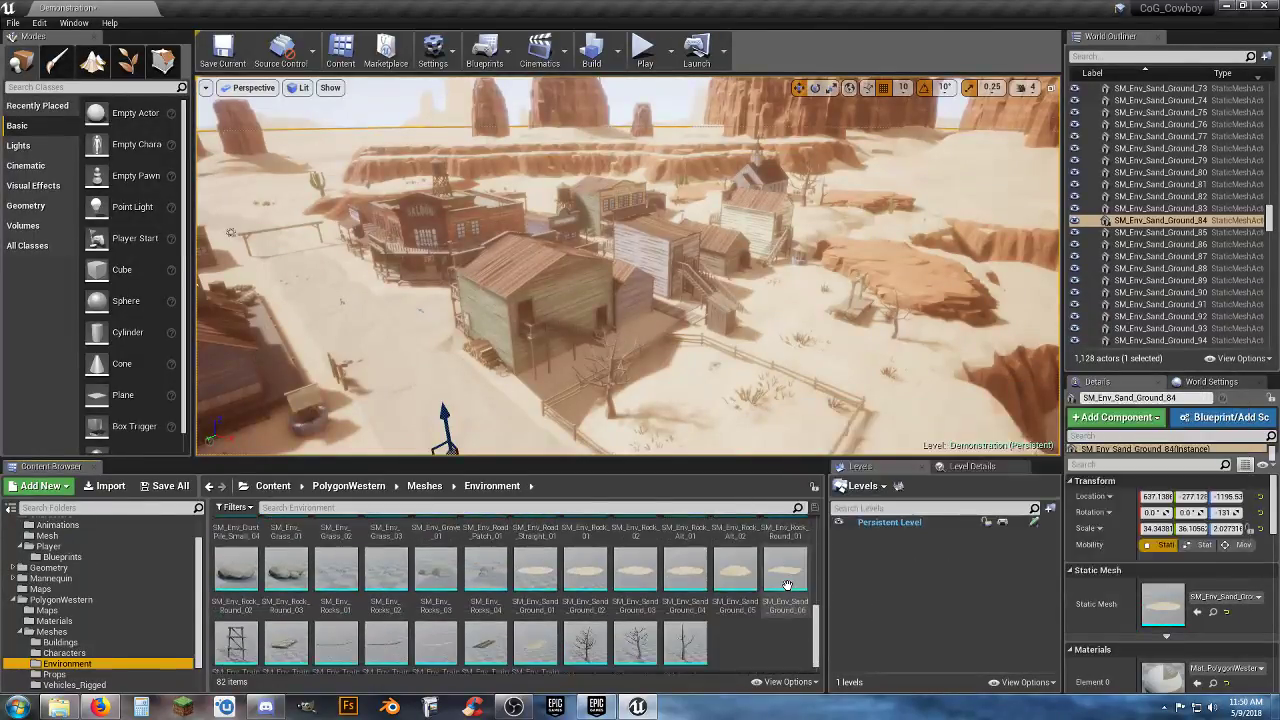
{"action": "double_click", "coordinate": [683, 577]}
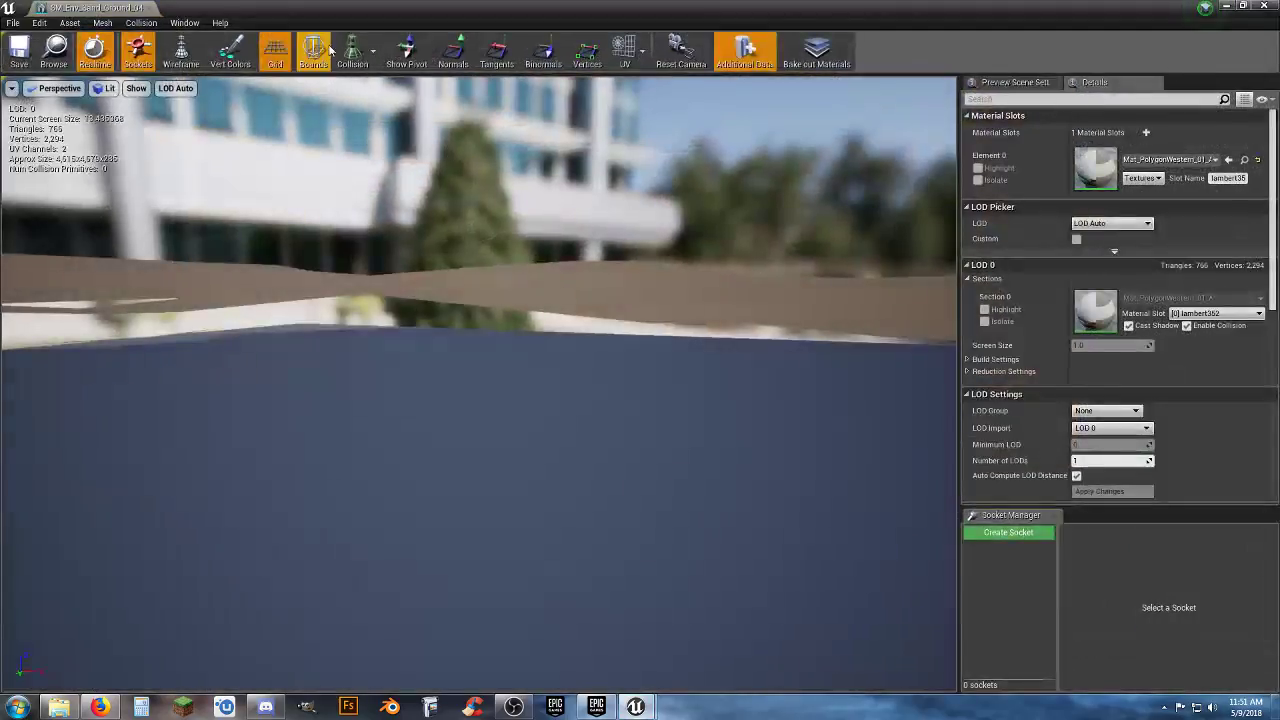
{"action": "left_click", "coordinate": [372, 57]}
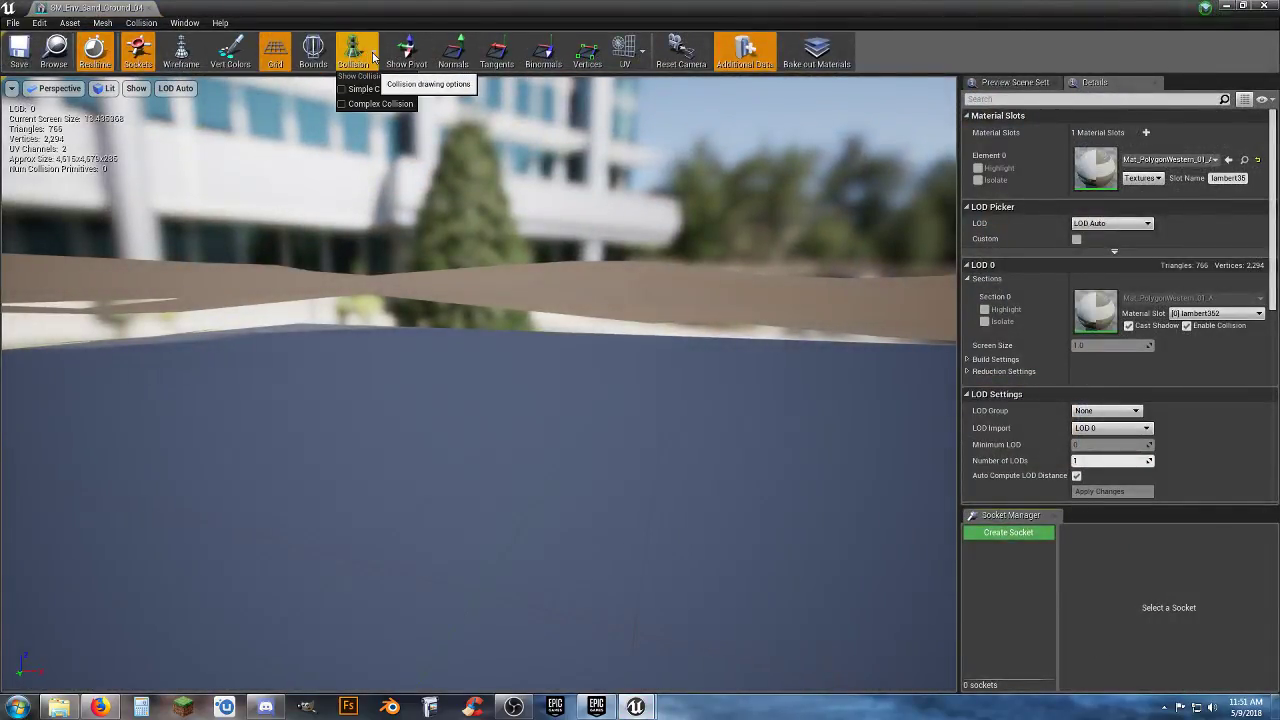
{"action": "left_click", "coordinate": [370, 87]}
{"action": "right_click_drag", "start_coordinate": [541, 281], "coordinate": [318, 333]}
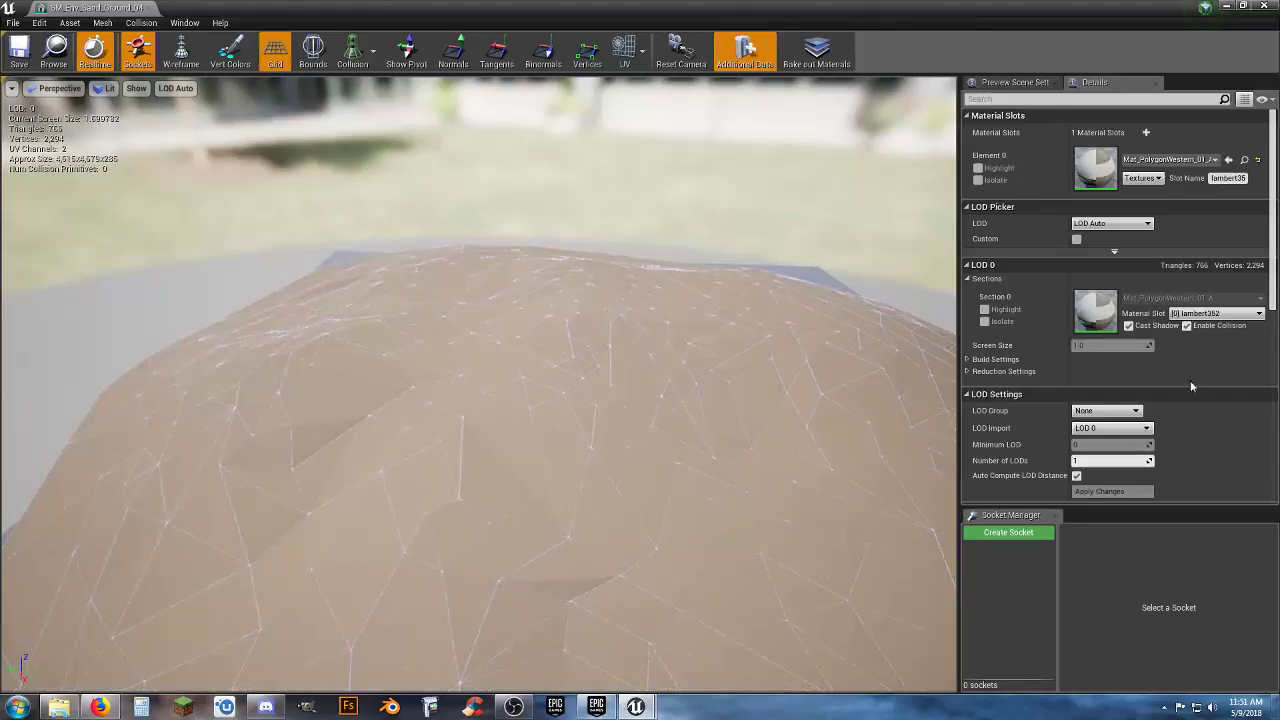
Check the collision complexity and preset settings of the SM_Env_Sand_Ground_04 mesh and close the mesh editor
{"action": "scroll", "coordinate": [1217, 375], "scroll_direction": "down", "scroll_amount": 5}
{"action": "scroll", "coordinate": [1217, 382], "scroll_direction": "down", "scroll_amount": 2}
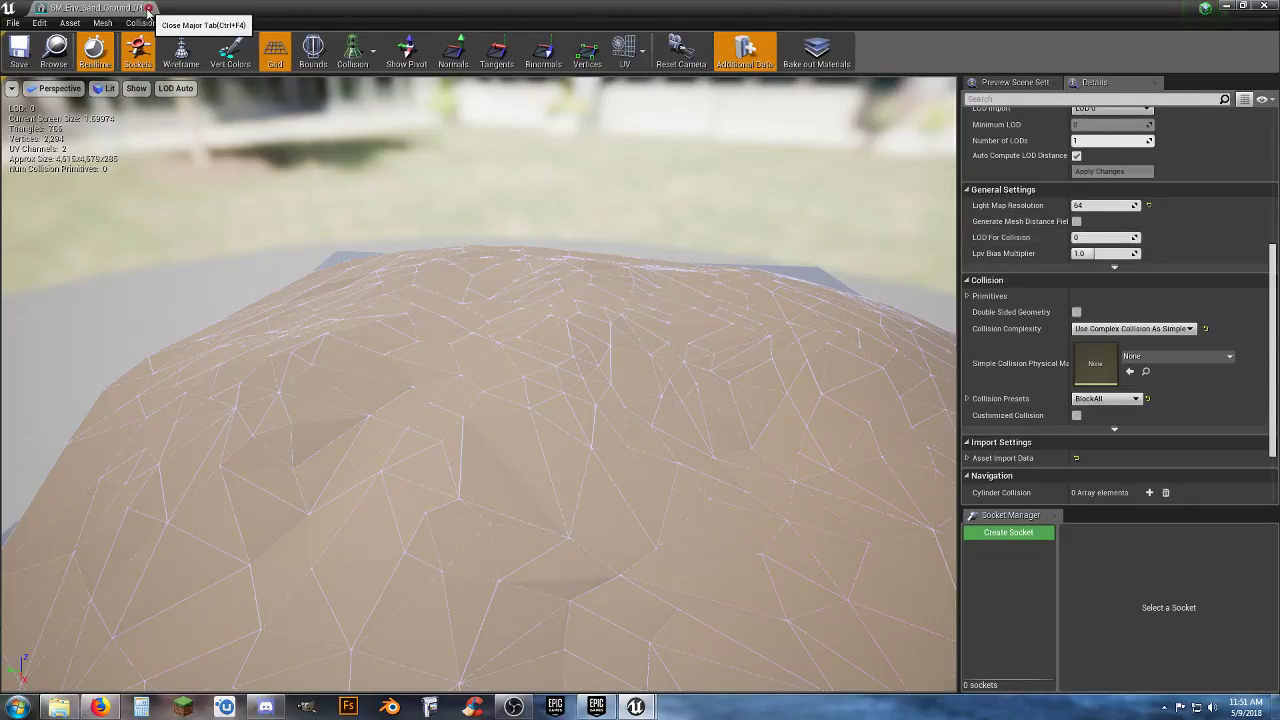
{"action": "left_click", "coordinate": [138, 7]}
Examine the physics and collision settings of the selected SM_Env_Sand_Ground_84 actor, including its available collision presets such as BlockAll
{"action": "scroll", "coordinate": [1120, 570], "scroll_direction": "down", "scroll_amount": 10}
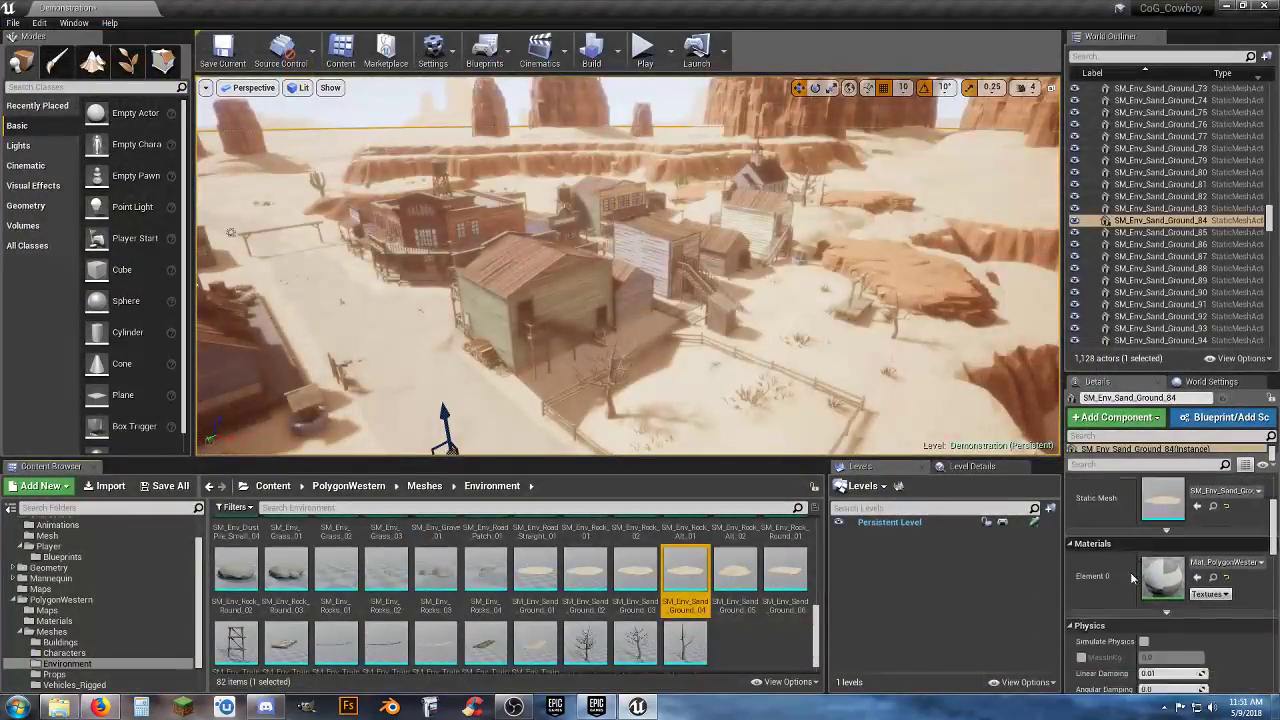
{"action": "scroll", "coordinate": [1118, 572], "scroll_direction": "up", "scroll_amount": 2}
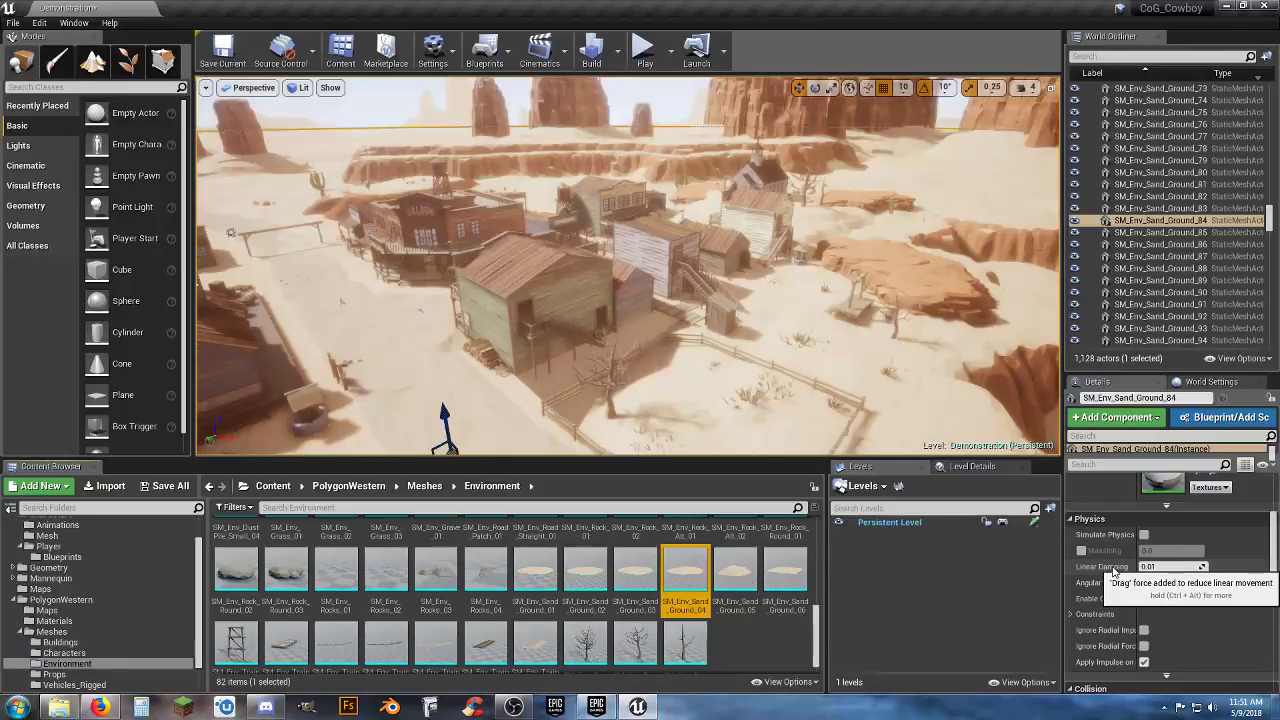
{"action": "scroll", "coordinate": [1112, 570], "scroll_direction": "down", "scroll_amount": 10}
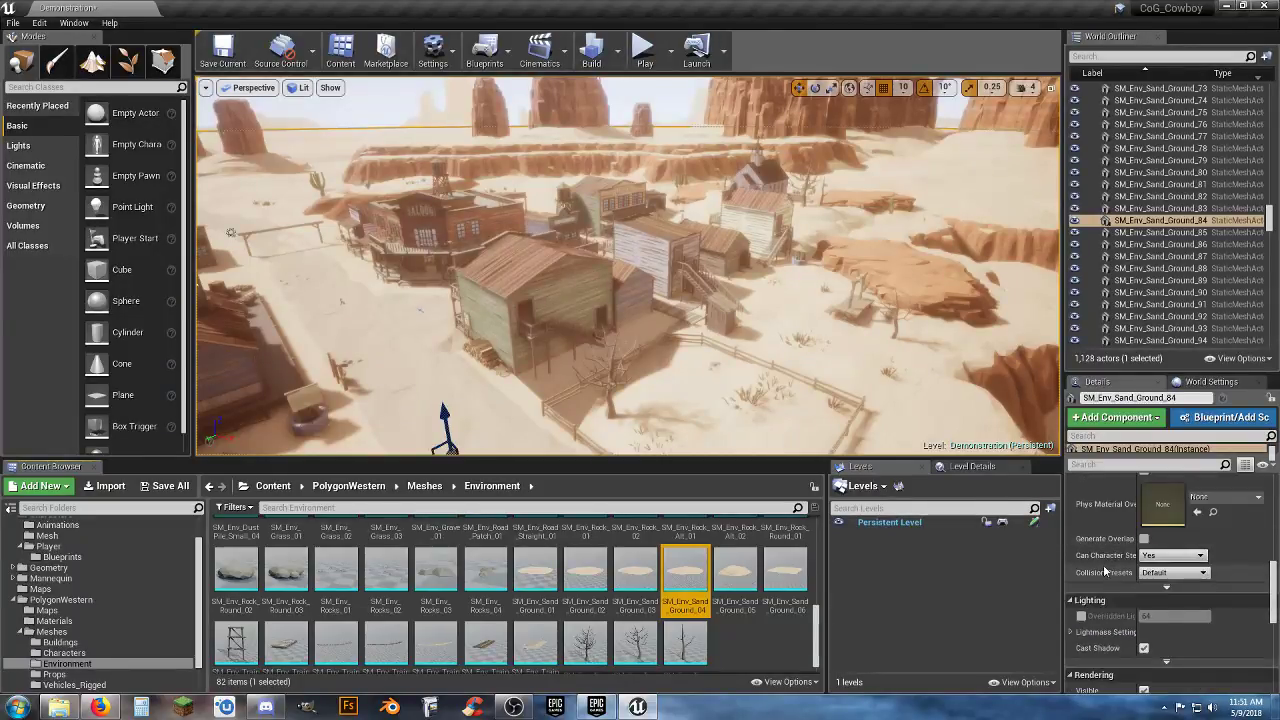
{"action": "scroll", "coordinate": [1105, 571], "scroll_direction": "down", "scroll_amount": 5}
{"action": "scroll", "coordinate": [1105, 570], "scroll_direction": "up", "scroll_amount": 5}
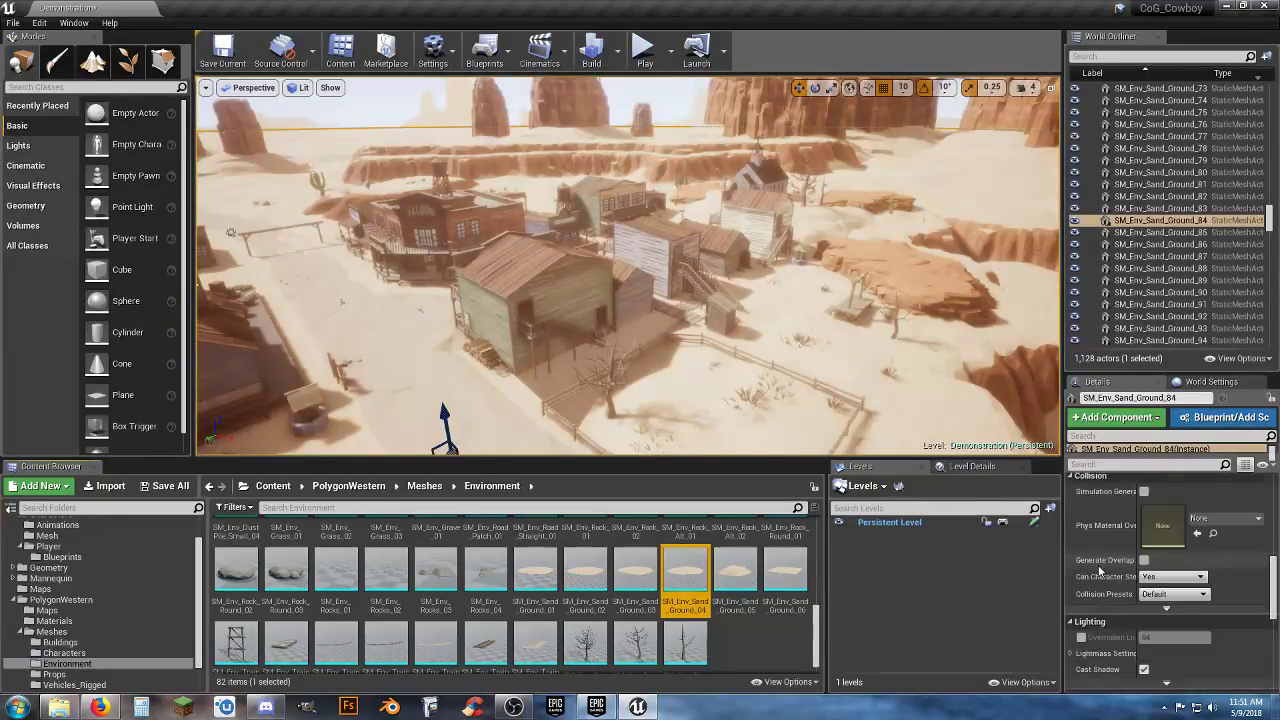
{"action": "left_click", "coordinate": [1197, 596]}
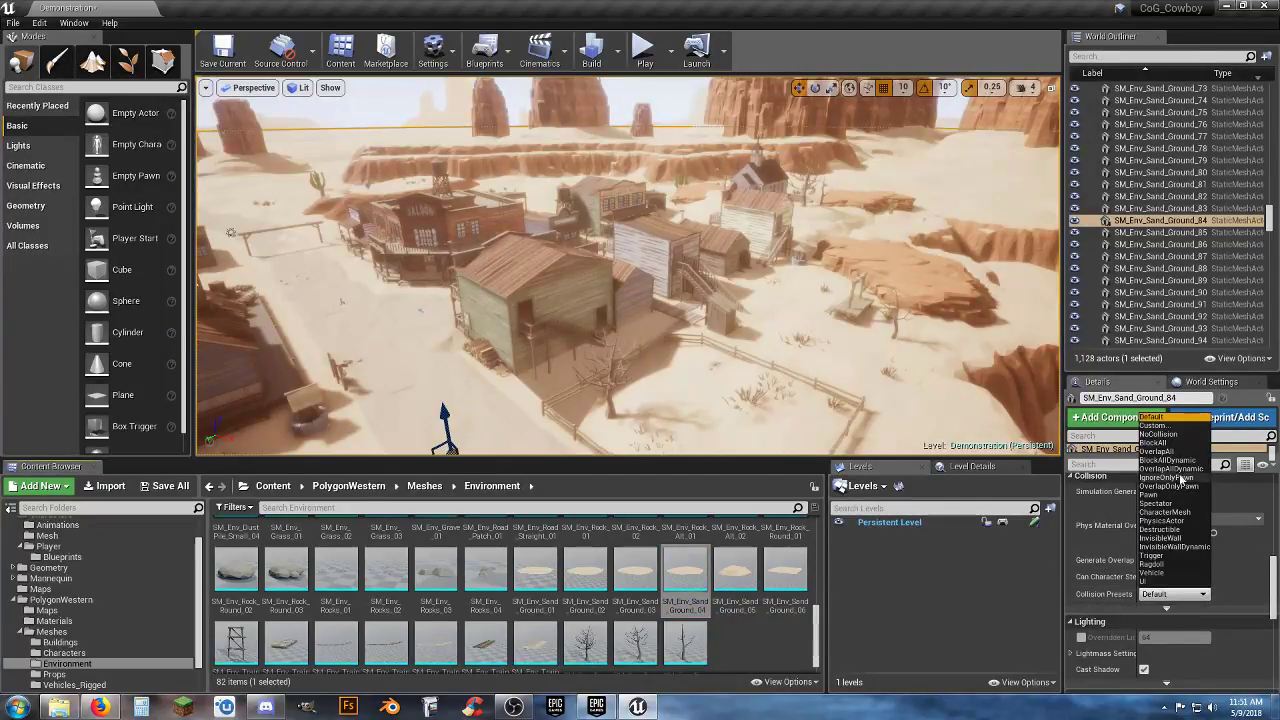
{"action": "left_click", "coordinate": [1168, 444]}
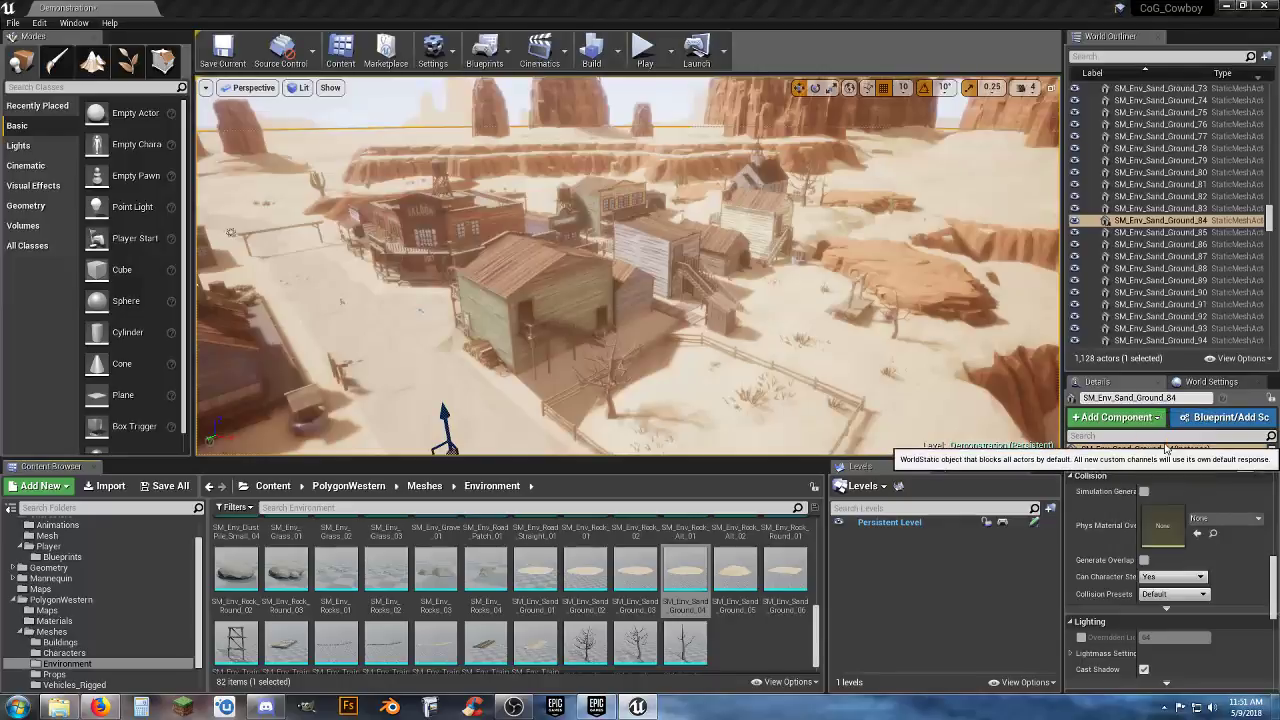
Play-test the level by running around the woodpile side of the green building to the ground behind it, and end the session
{"action": "left_click", "coordinate": [644, 48]}
{"action": "key", "text": "w"}
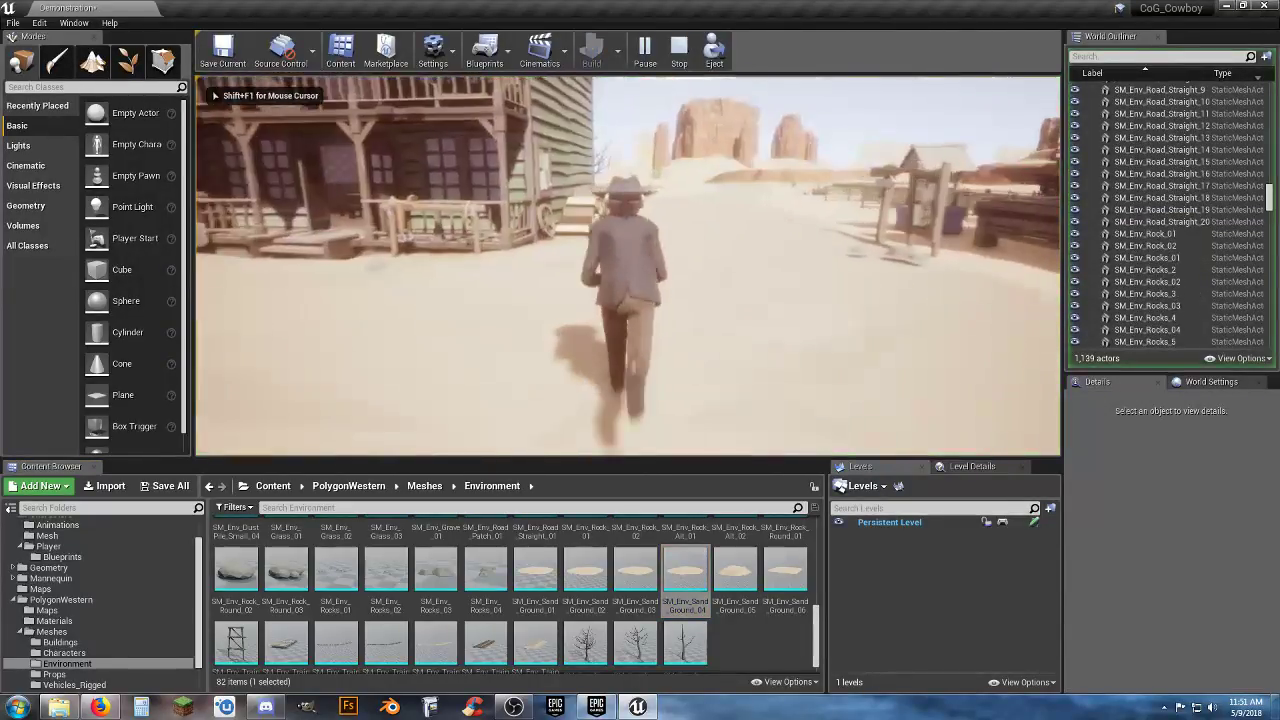
{"action": "key", "text": "d"}
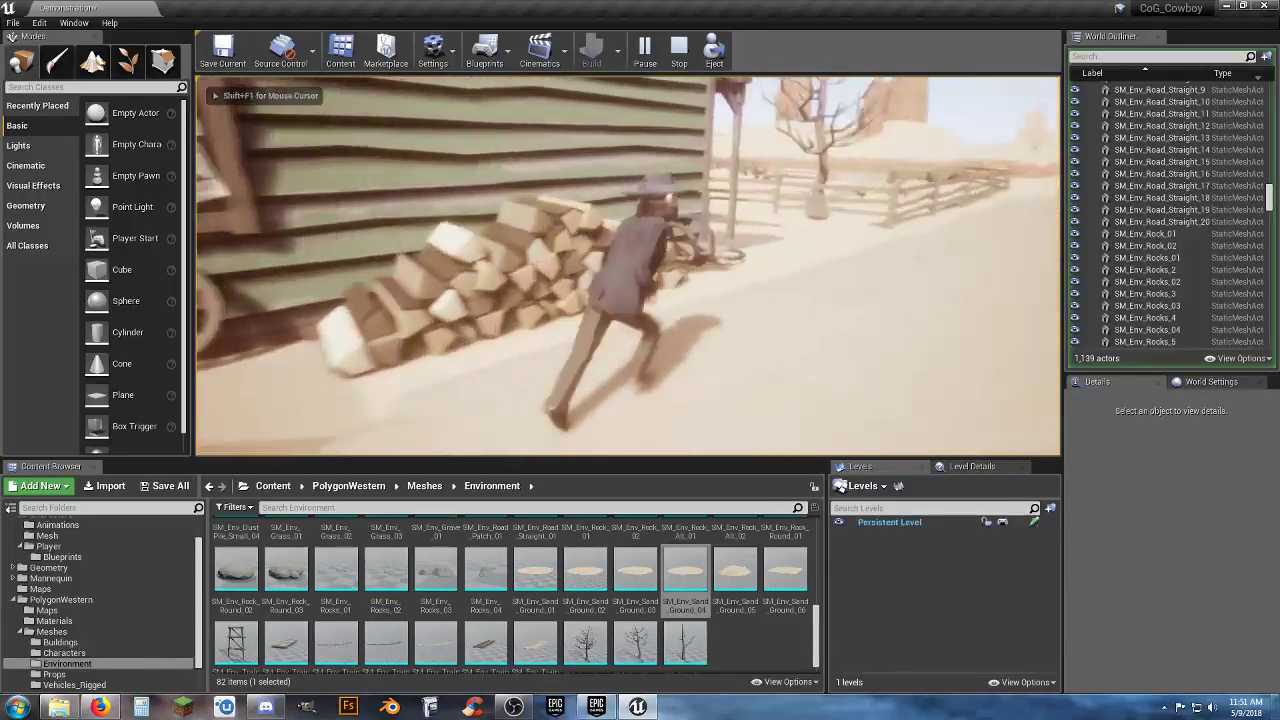
{"action": "key", "text": "d"}
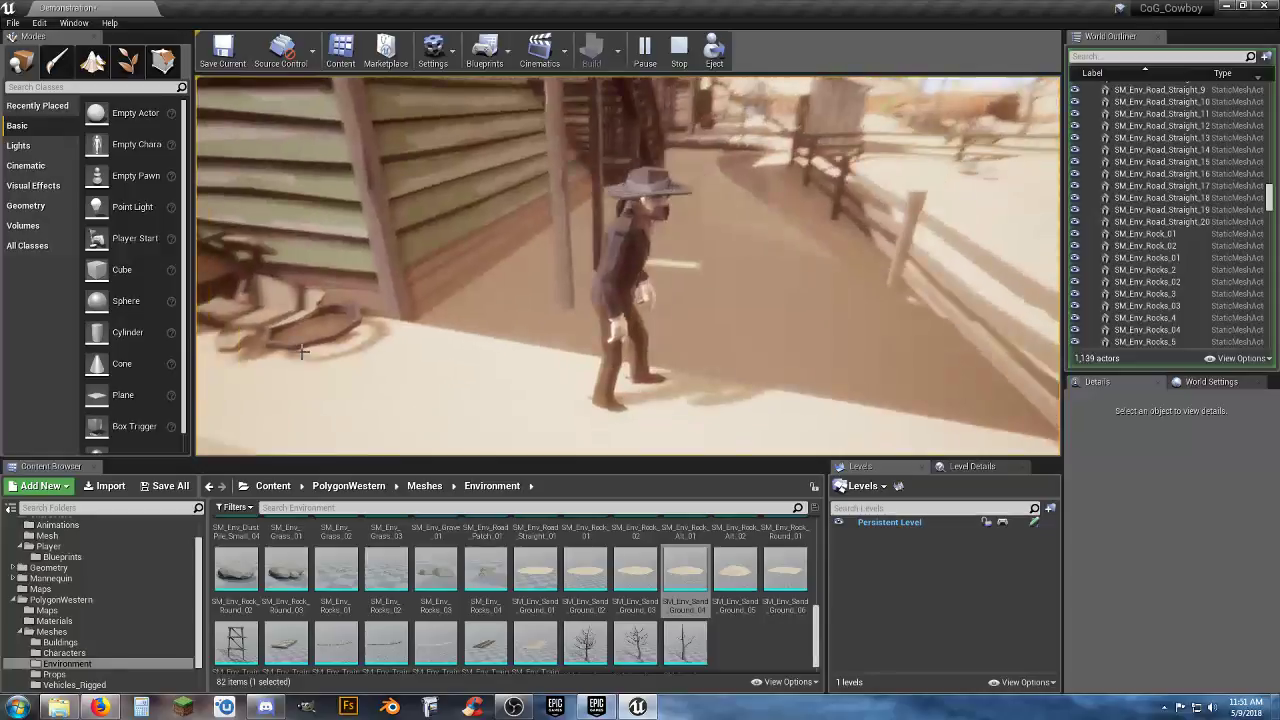
{"action": "key", "text": "Escape"}
Select the SM_Env_Sand_Ground_84 mesh beside the green building and raise it vertically
{"action": "key", "text": "s"}
{"action": "mouse_move", "coordinate": [570, 299]}
{"action": "right_mouse_down"}
{"action": "mouse_move", "coordinate": [545, 305]}
{"action": "mouse_move", "coordinate": [570, 299]}
{"action": "right_mouse_up"}
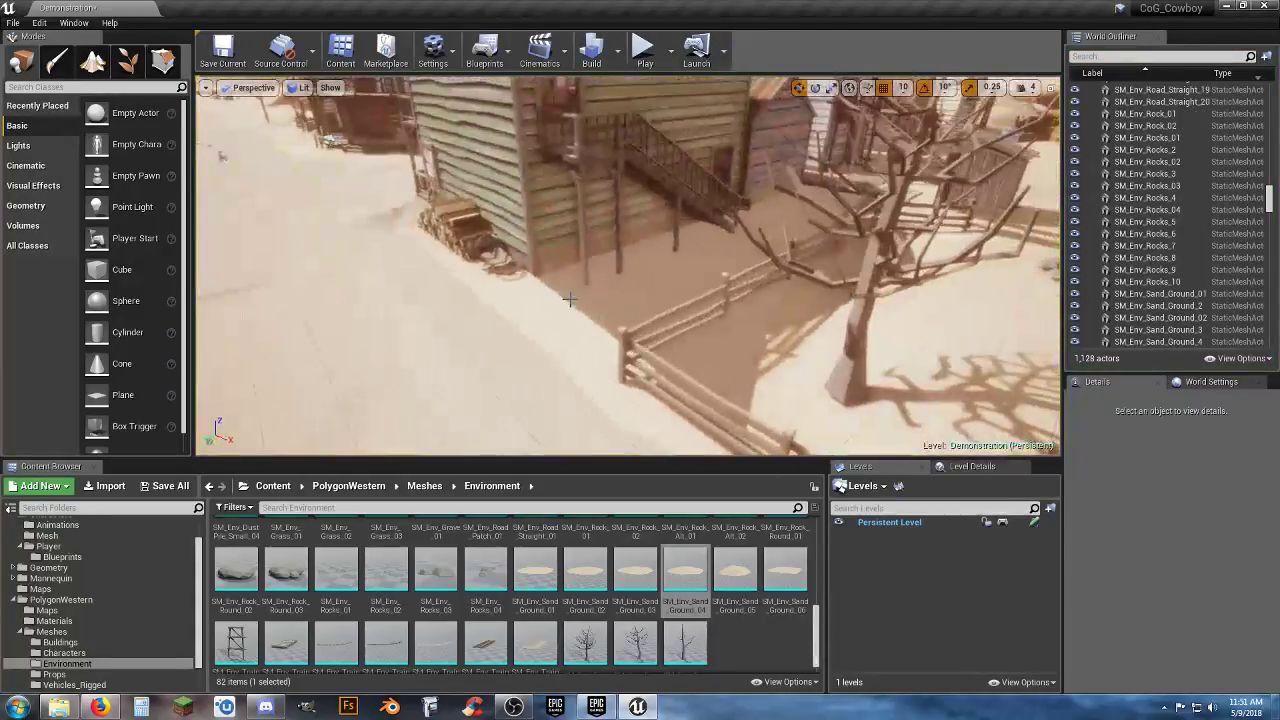
{"action": "left_click", "coordinate": [621, 320]}
{"action": "key", "text": "f"}
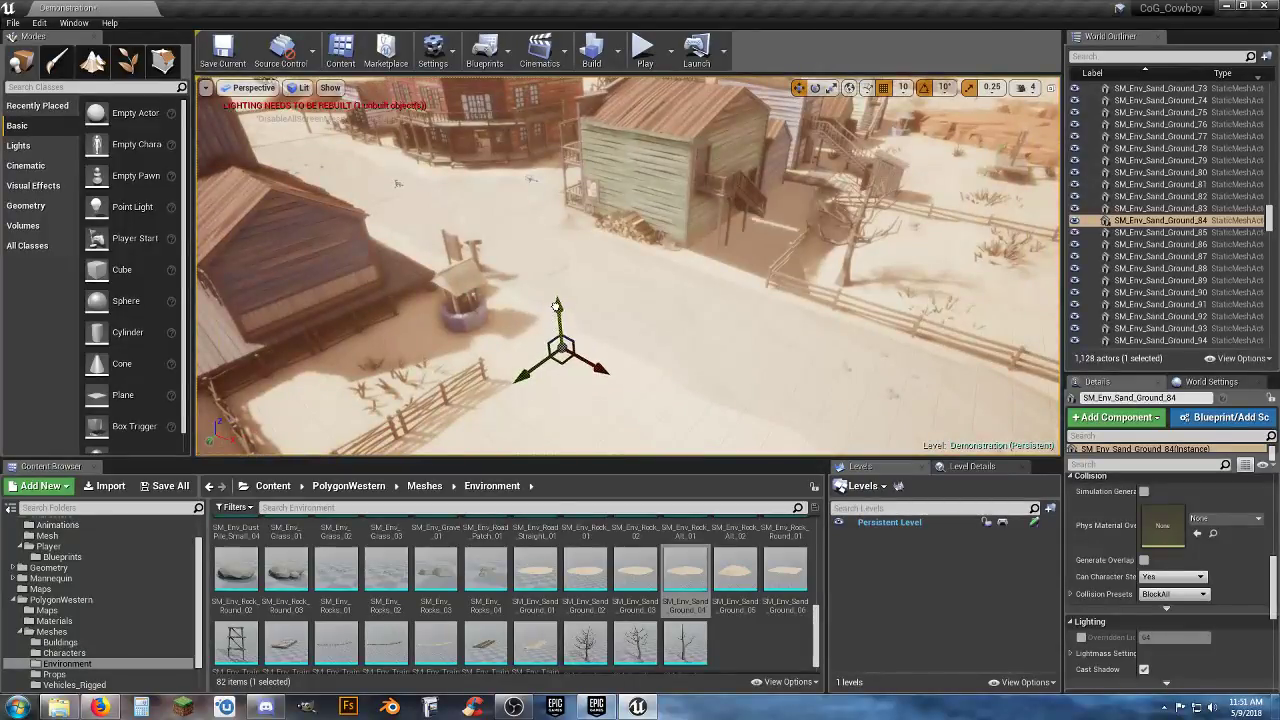
{"action": "left_click_drag", "start_coordinate": [555, 277], "coordinate": [553, 230]}
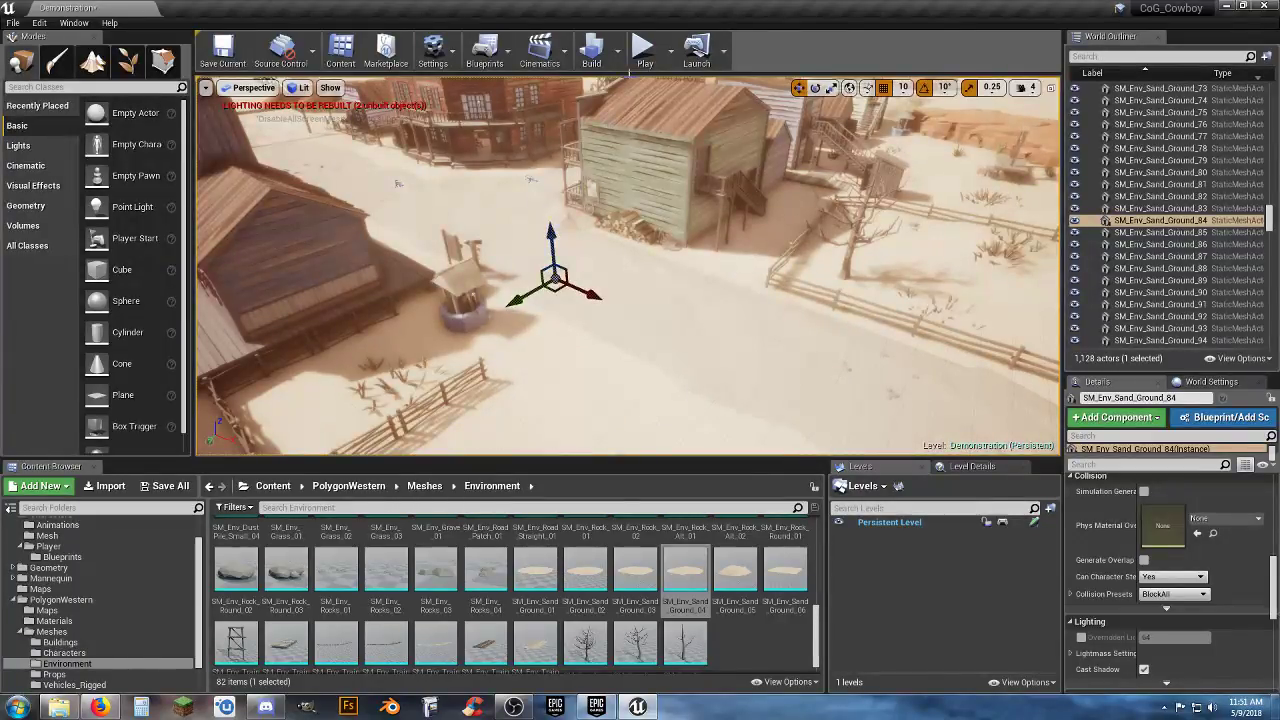
Play-test the level by running through the green building and out its back doorway to the outside staircase, and end the session
{"action": "left_click", "coordinate": [645, 50]}
{"action": "key", "text": "w"}
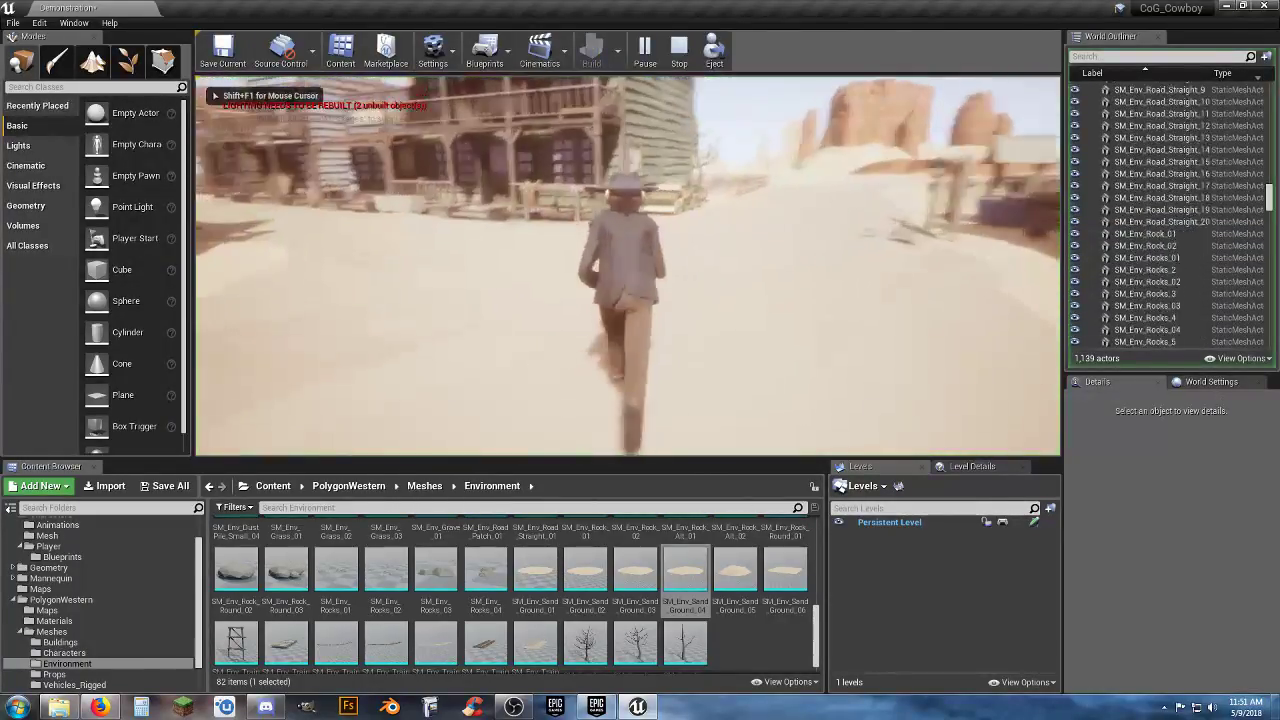
{"action": "key", "text": "w"}
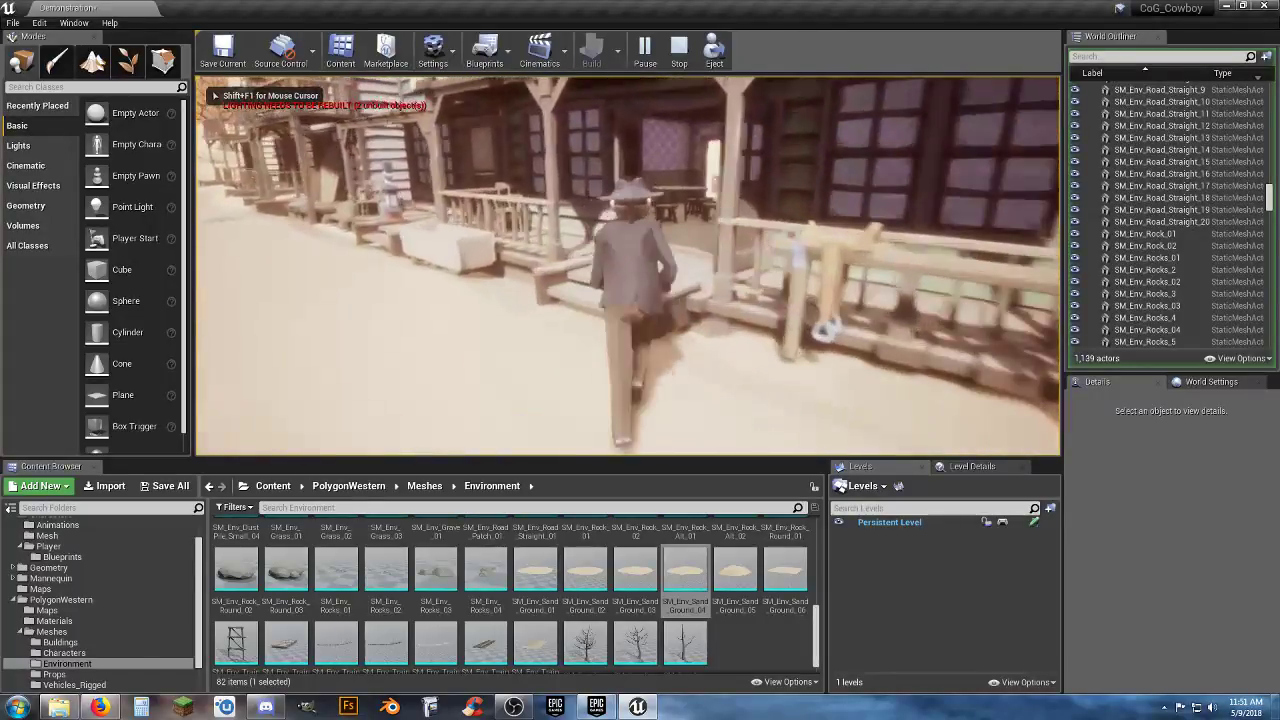
{"action": "key", "text": "w"}
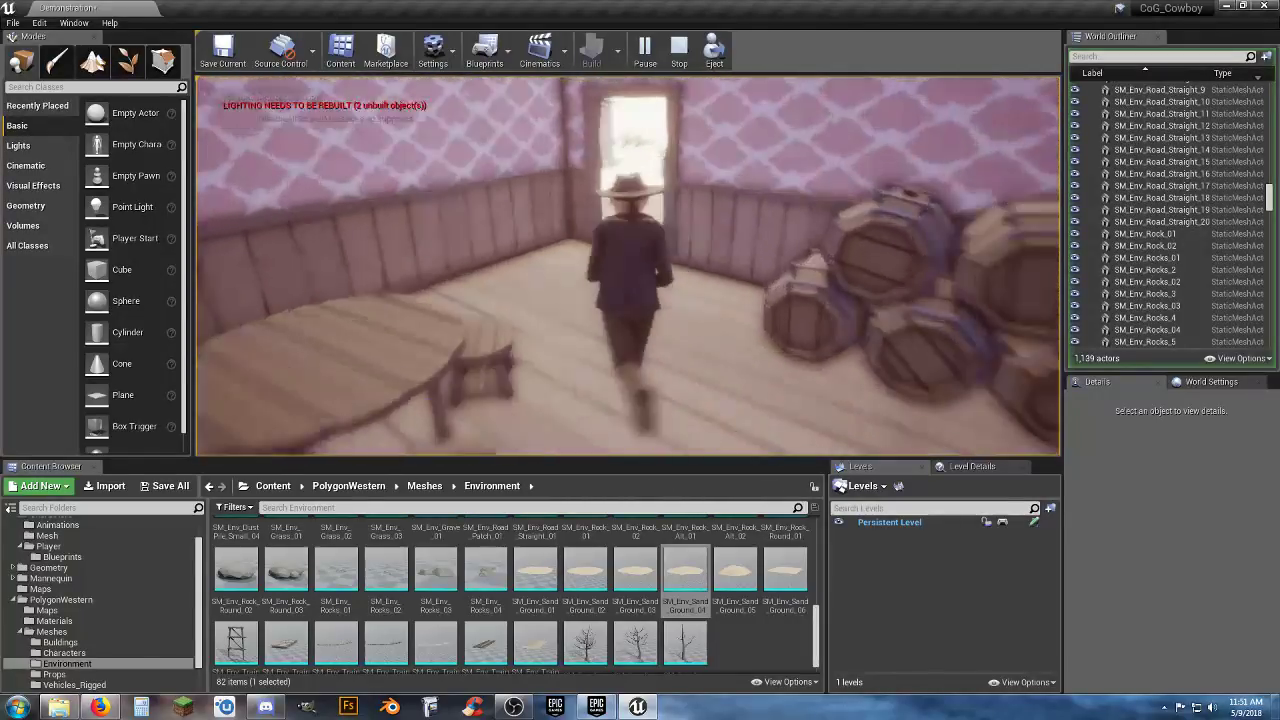
{"action": "key", "text": "w"}
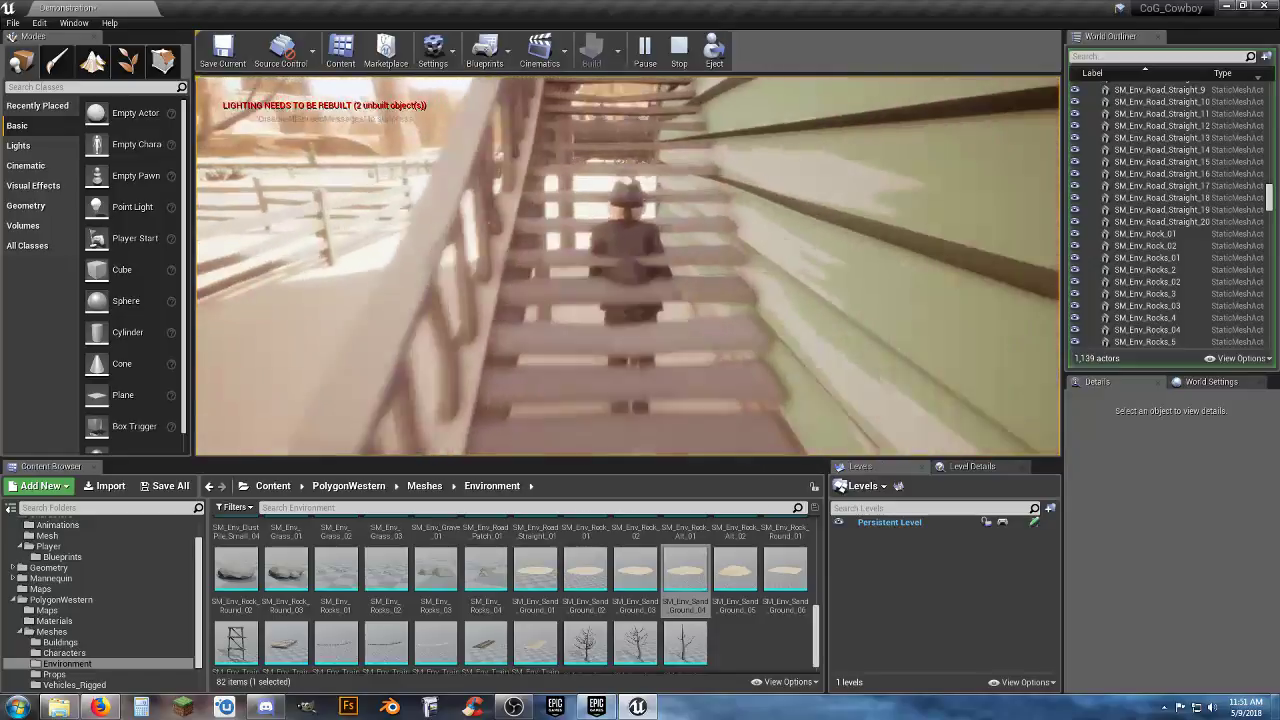
{"action": "key", "text": "w"}
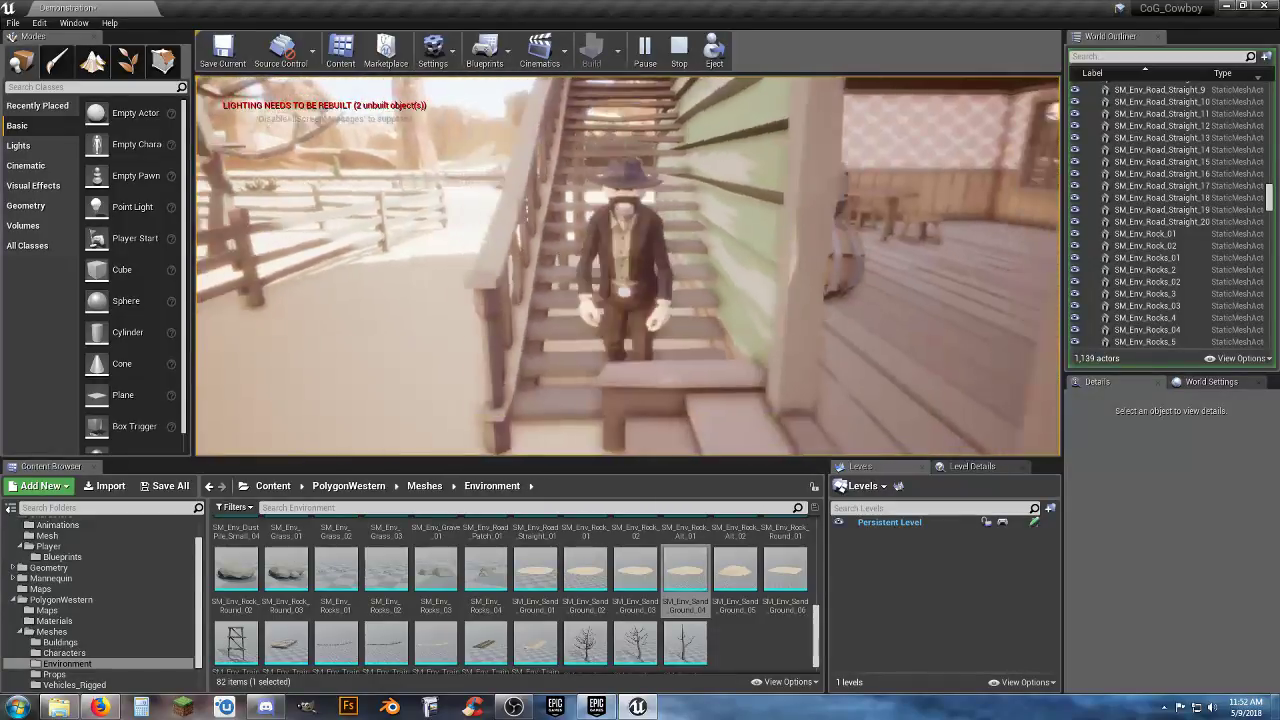
{"action": "key", "text": "Escape"}
Select the SM_Bld_Stairs_02 staircase behind the green building and set its collision preset to BlockAll
{"action": "left_click", "coordinate": [618, 229]}
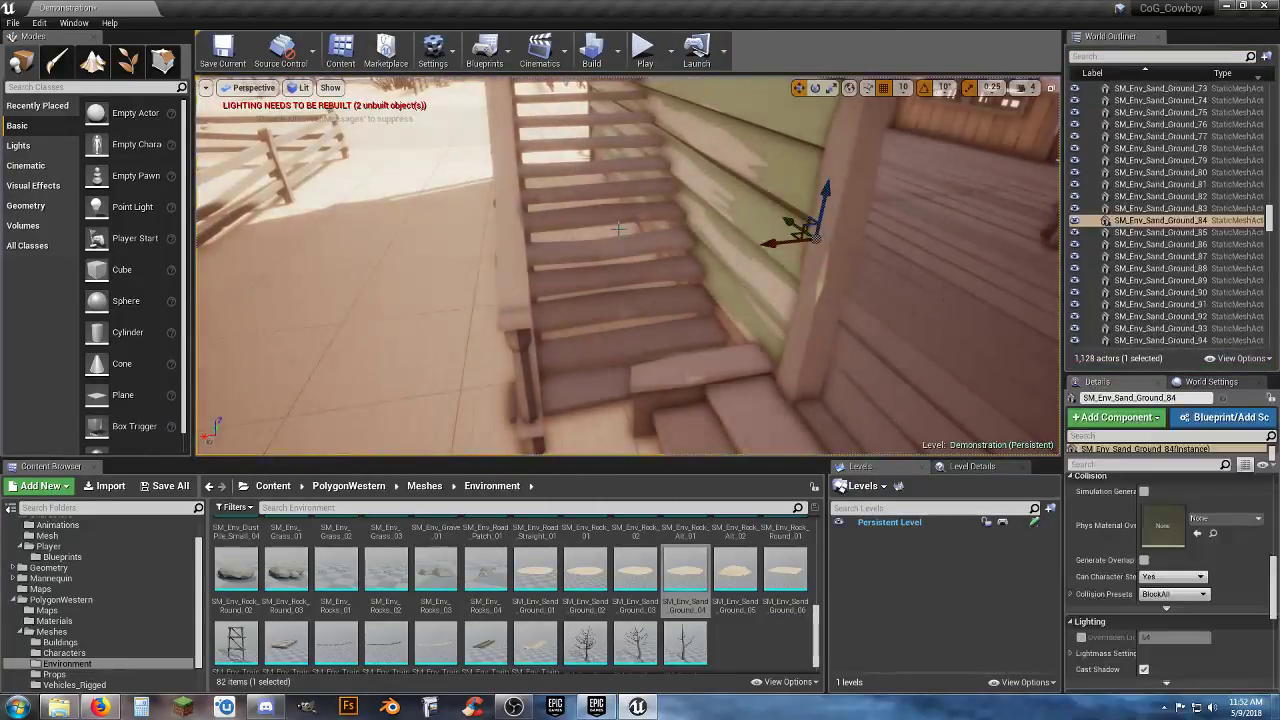
{"action": "left_click", "coordinate": [601, 209]}
{"action": "scroll", "coordinate": [601, 209], "scroll_direction": "down", "scroll_amount": 8}
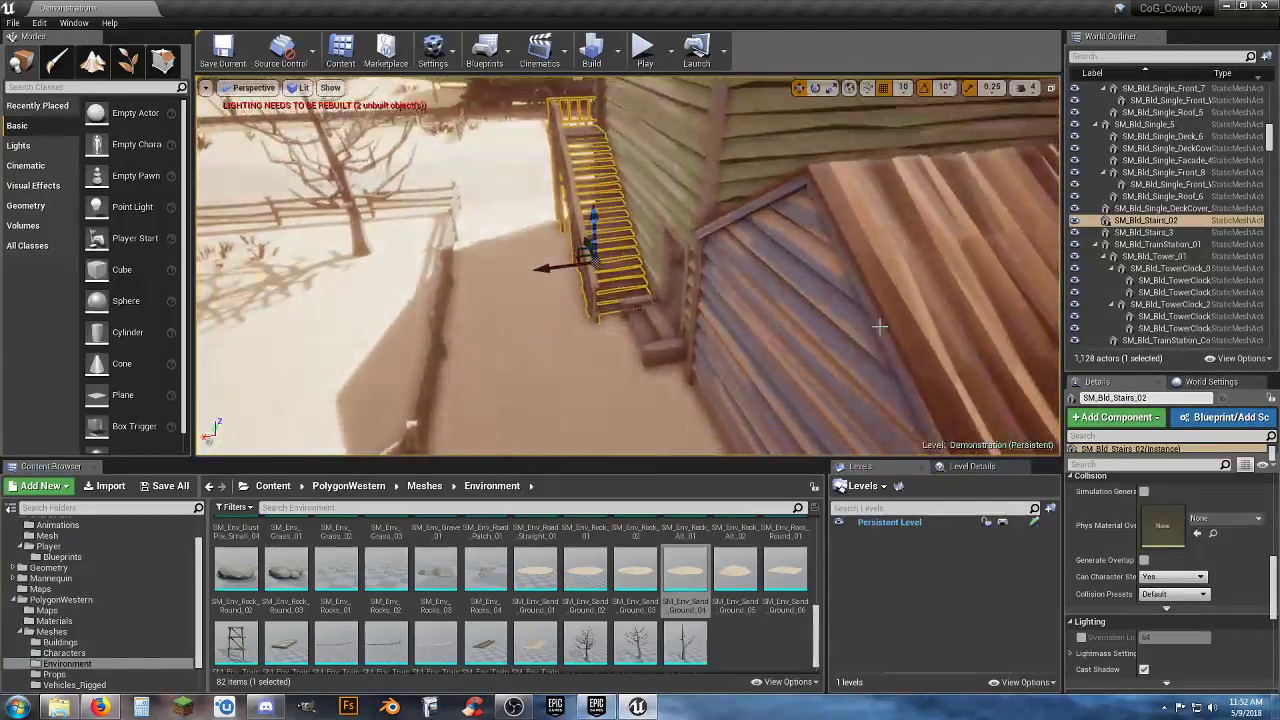
{"action": "left_click", "coordinate": [1175, 594]}
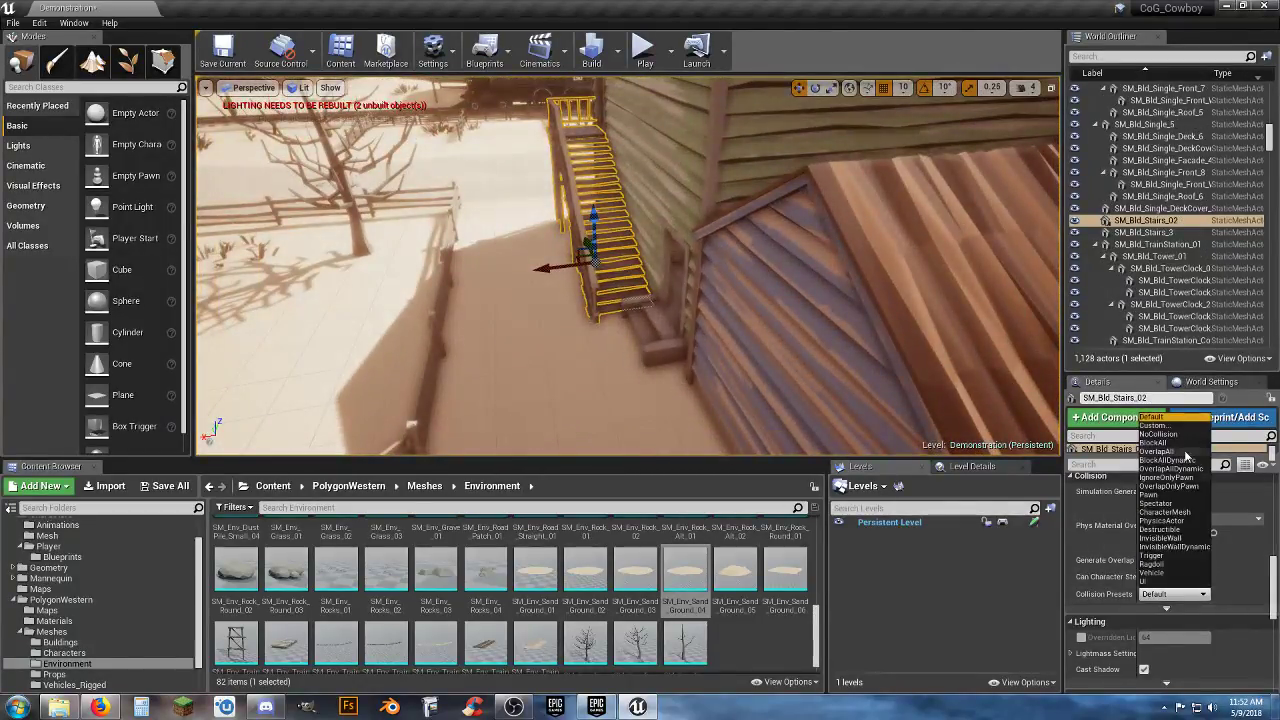
{"action": "left_click", "coordinate": [1158, 443]}
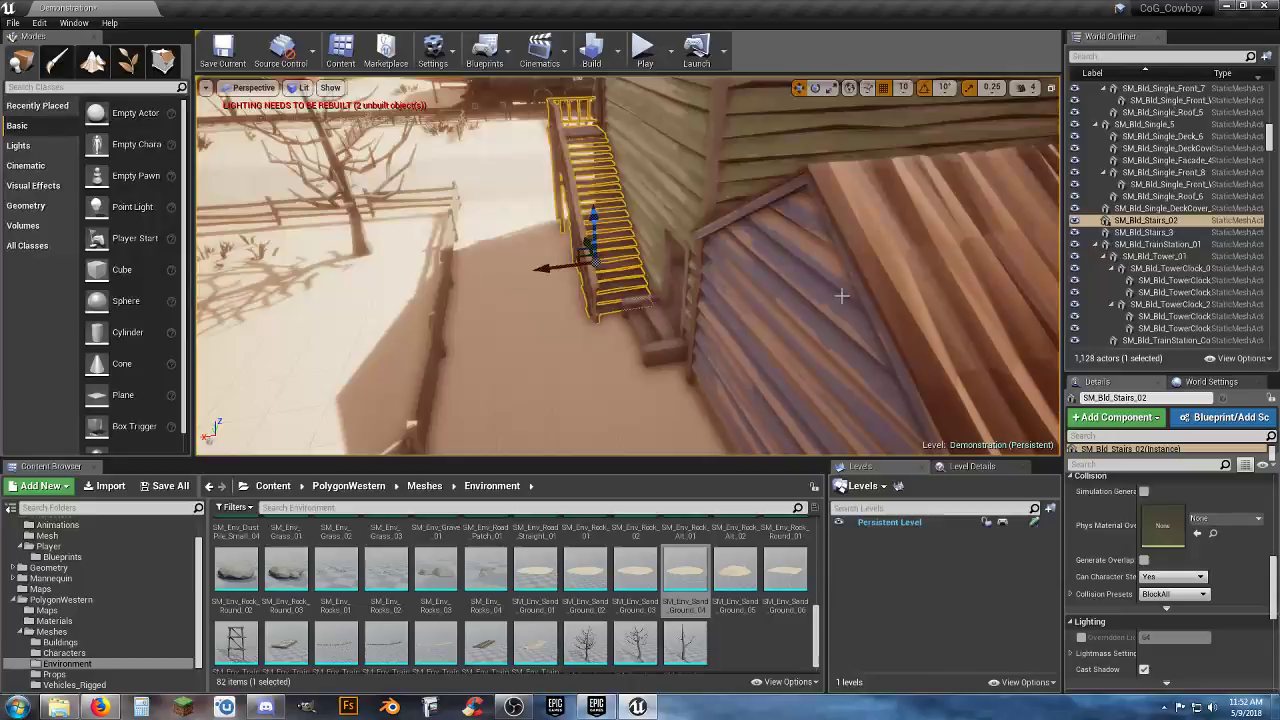
Play-test the back doorway, the outside staircase and the fenced ground behind the green building, and end the session
{"action": "left_click", "coordinate": [644, 50]}
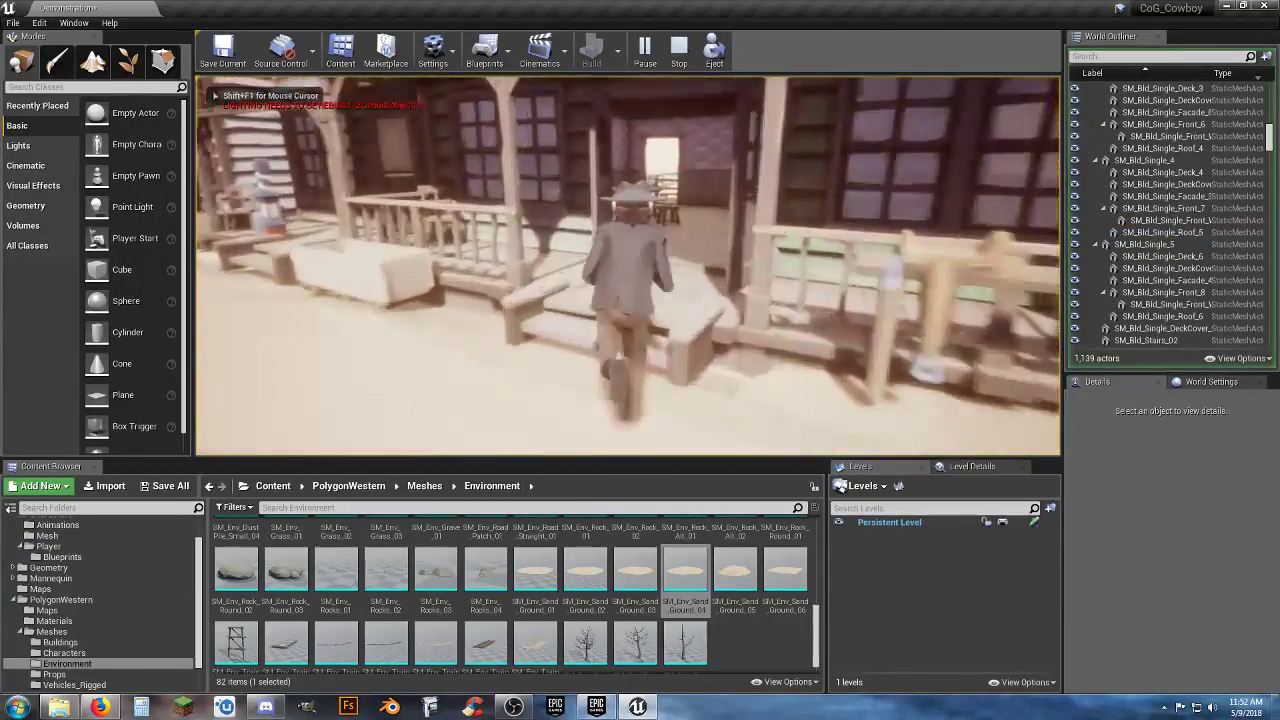
{"action": "key", "text": "w"}
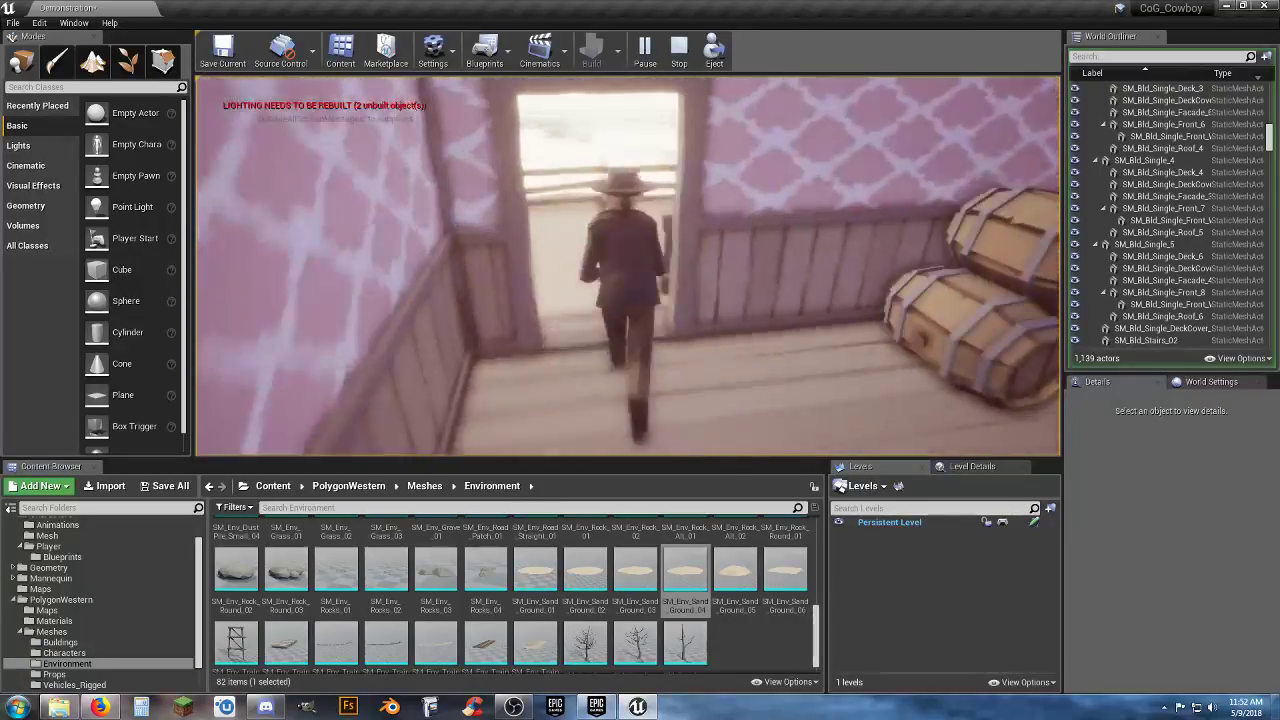
{"action": "key", "text": "w"}
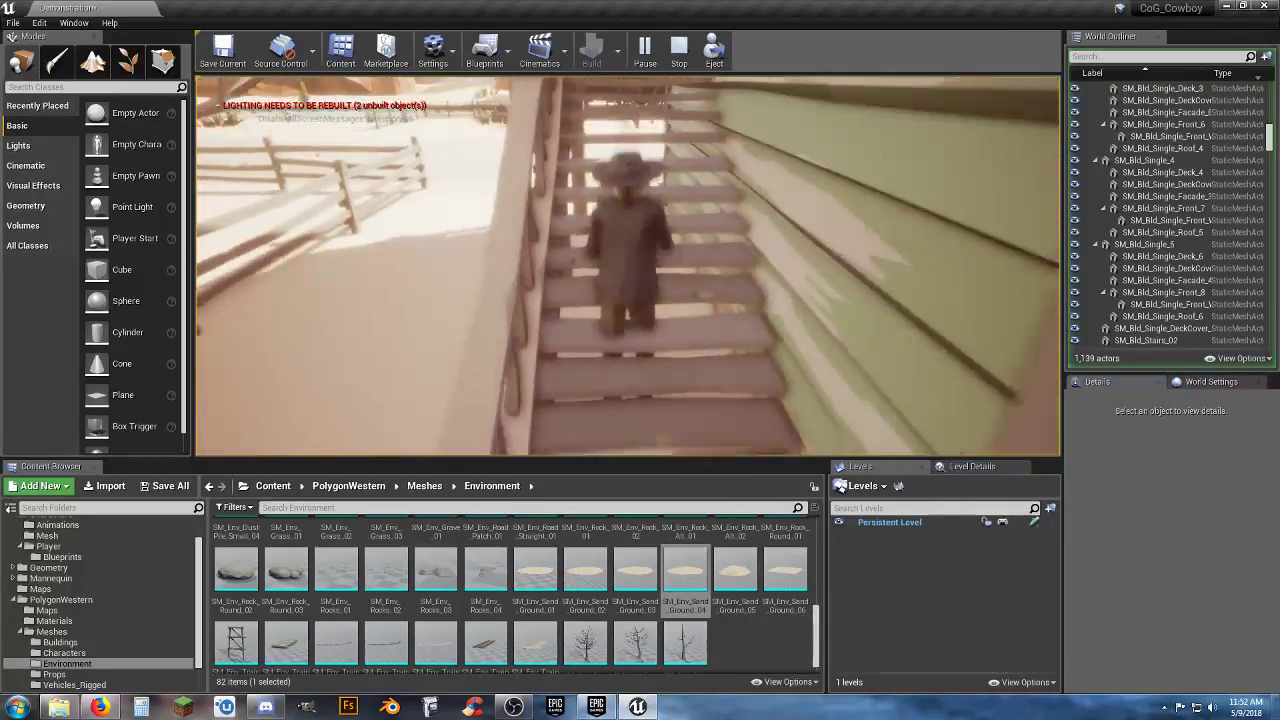
{"action": "key", "text": "w"}
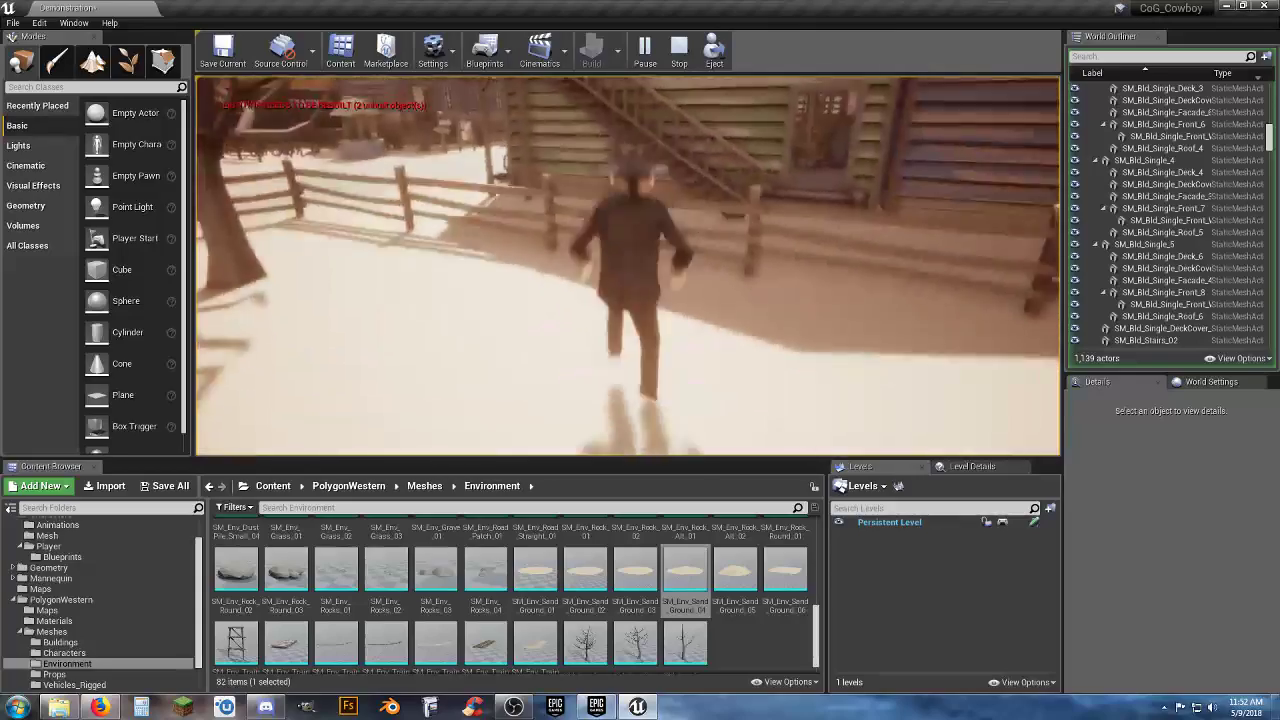
{"action": "key", "text": "w"}
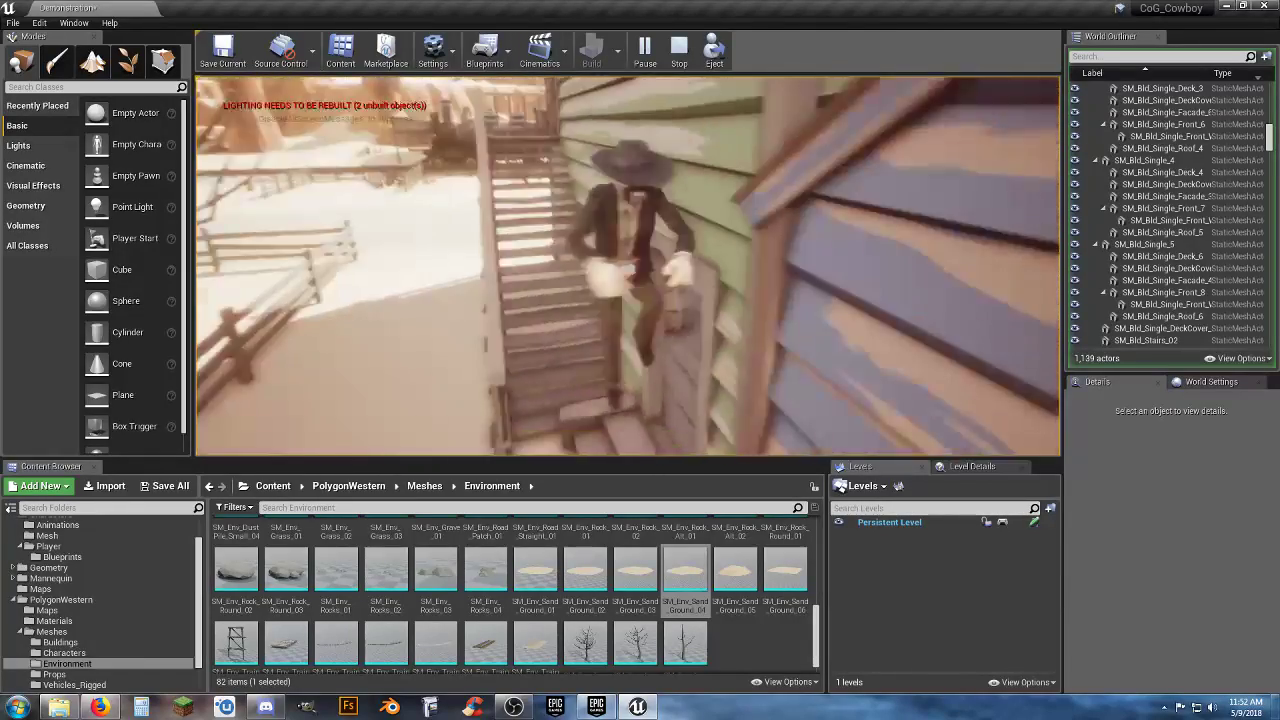
{"action": "key", "text": "w"}
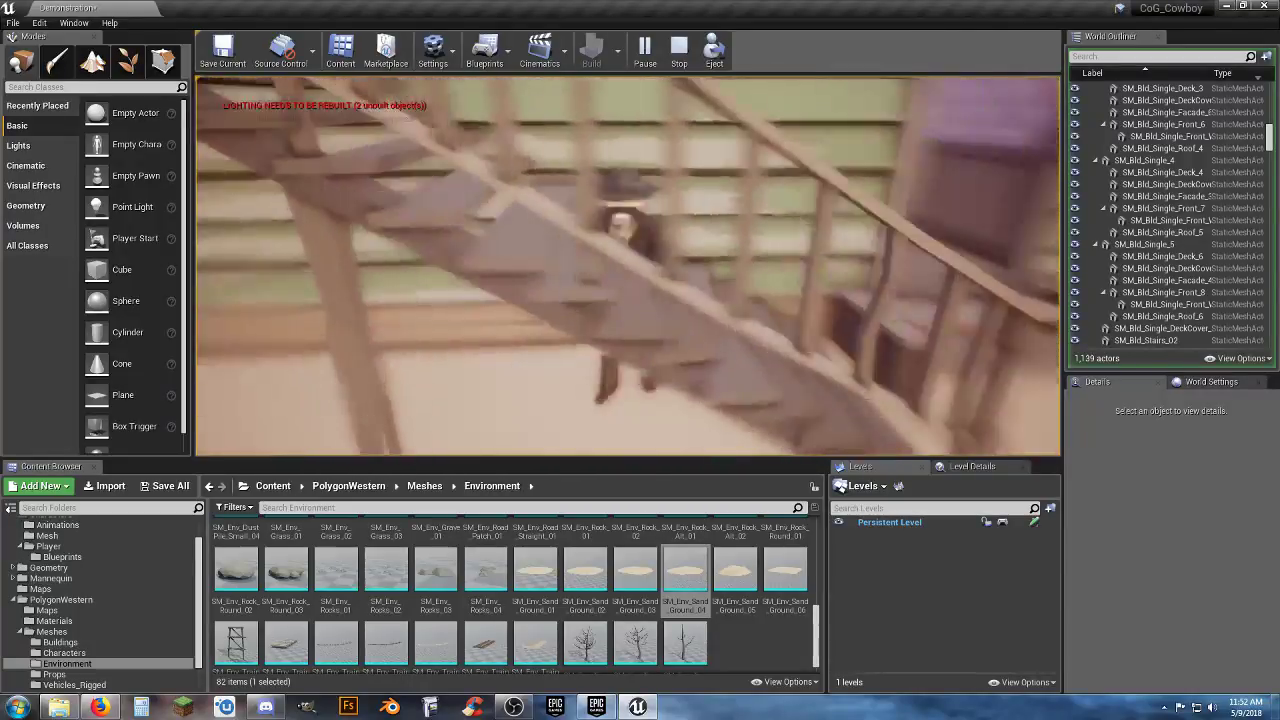
{"action": "key", "text": "Escape"}
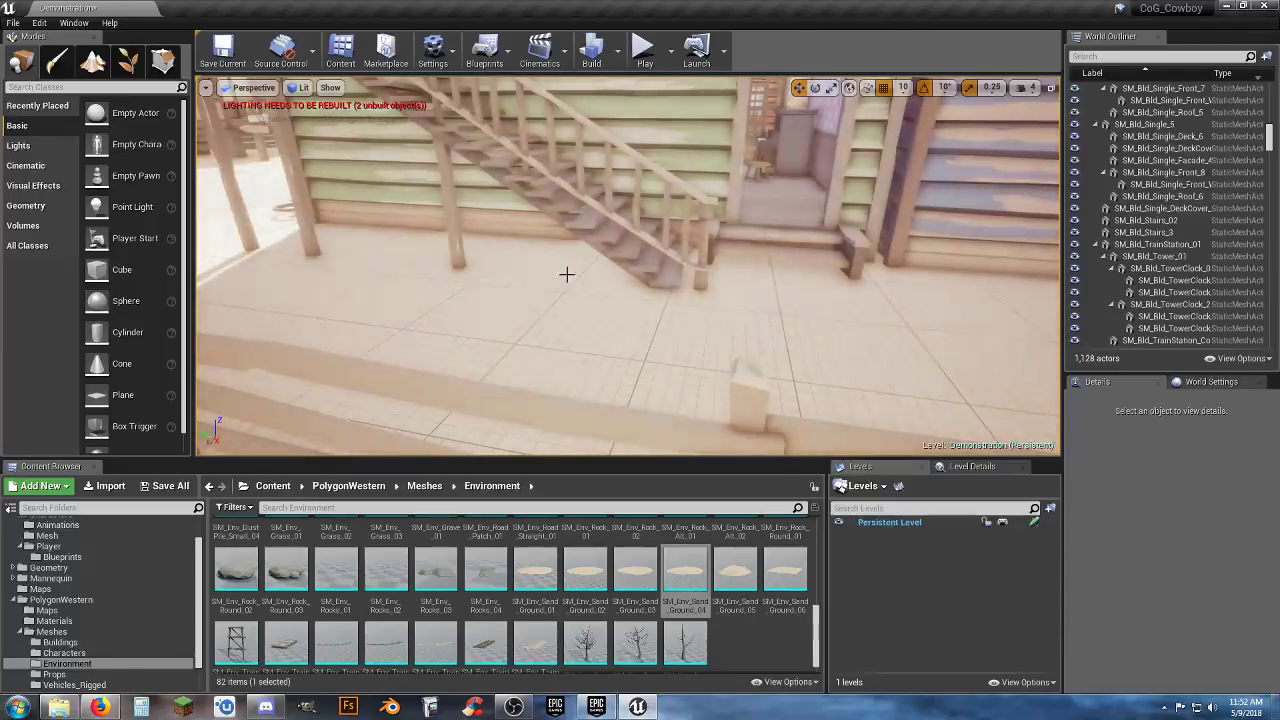
Select the SM_Bld_Stairs_02 staircase from above and examine how it sits against the green building and surrounding ground
{"action": "key", "text": "s"}
{"action": "right_click_drag", "start_coordinate": [252, 117], "coordinate": [410, 180]}
{"action": "key", "text": "w"}
{"action": "right_click_drag", "start_coordinate": [362, 232], "coordinate": [425, 248]}
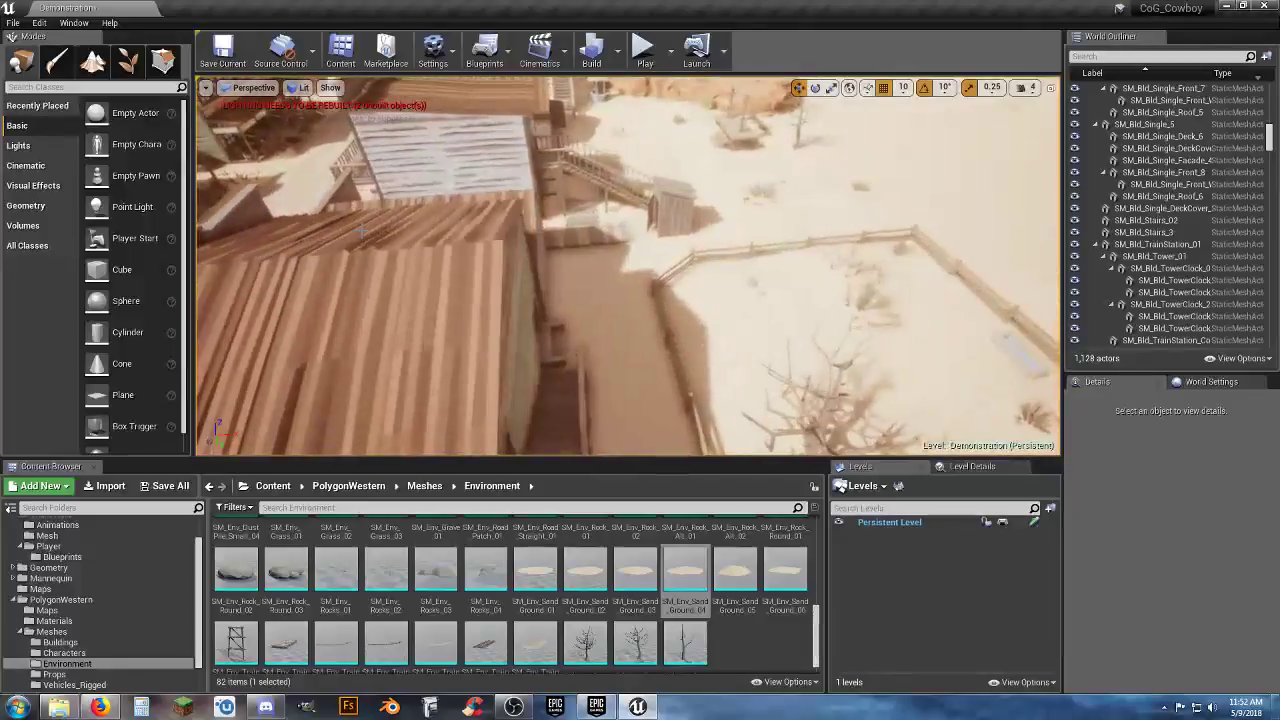
{"action": "left_click", "coordinate": [564, 398]}
{"action": "key", "text": "f"}
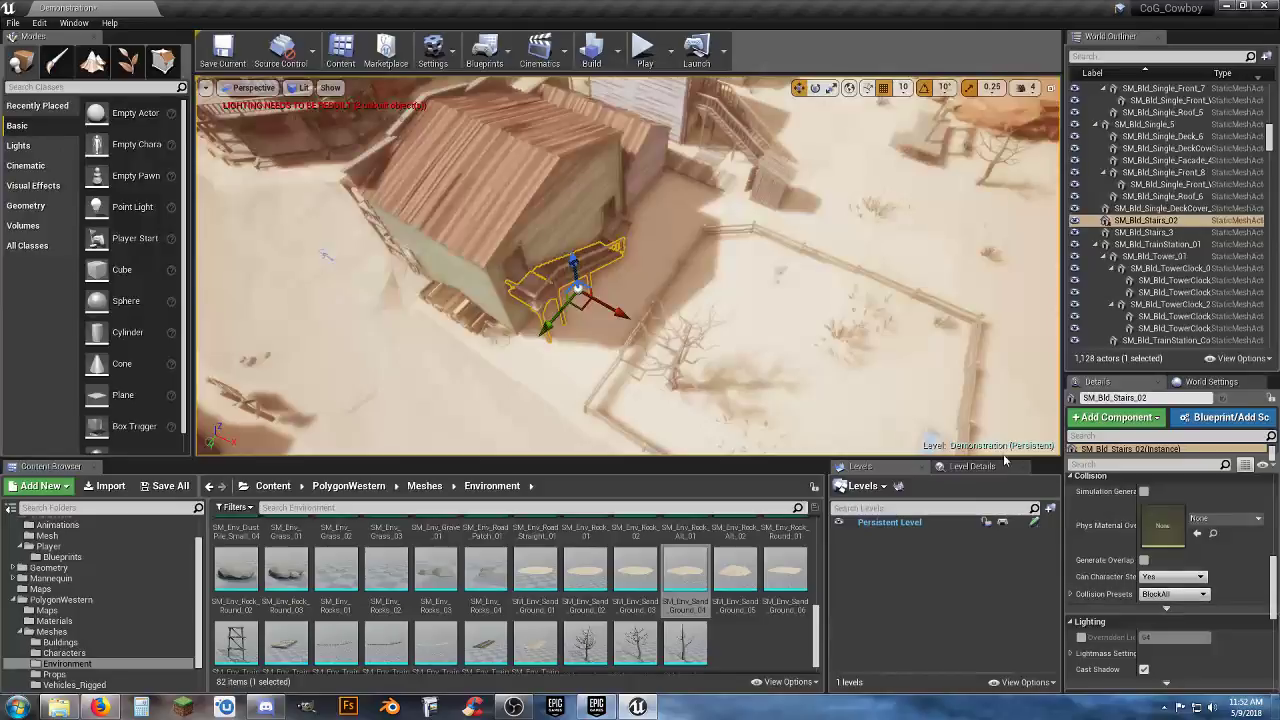
Survey the street around the saloon and postpone the pending autosave
{"action": "right_click_drag", "start_coordinate": [548, 268], "coordinate": [590, 248]}
{"action": "key", "text": "w"}
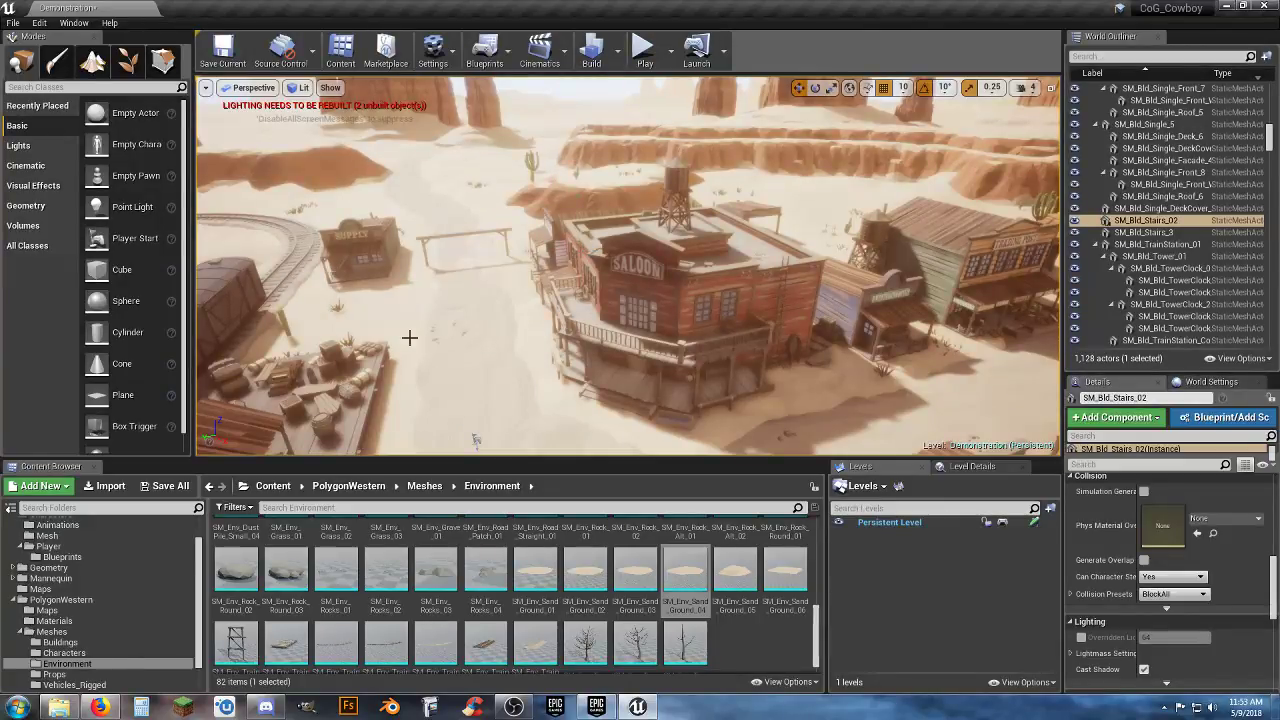
{"action": "scroll", "coordinate": [60, 591], "scroll_direction": "up", "scroll_amount": 2}
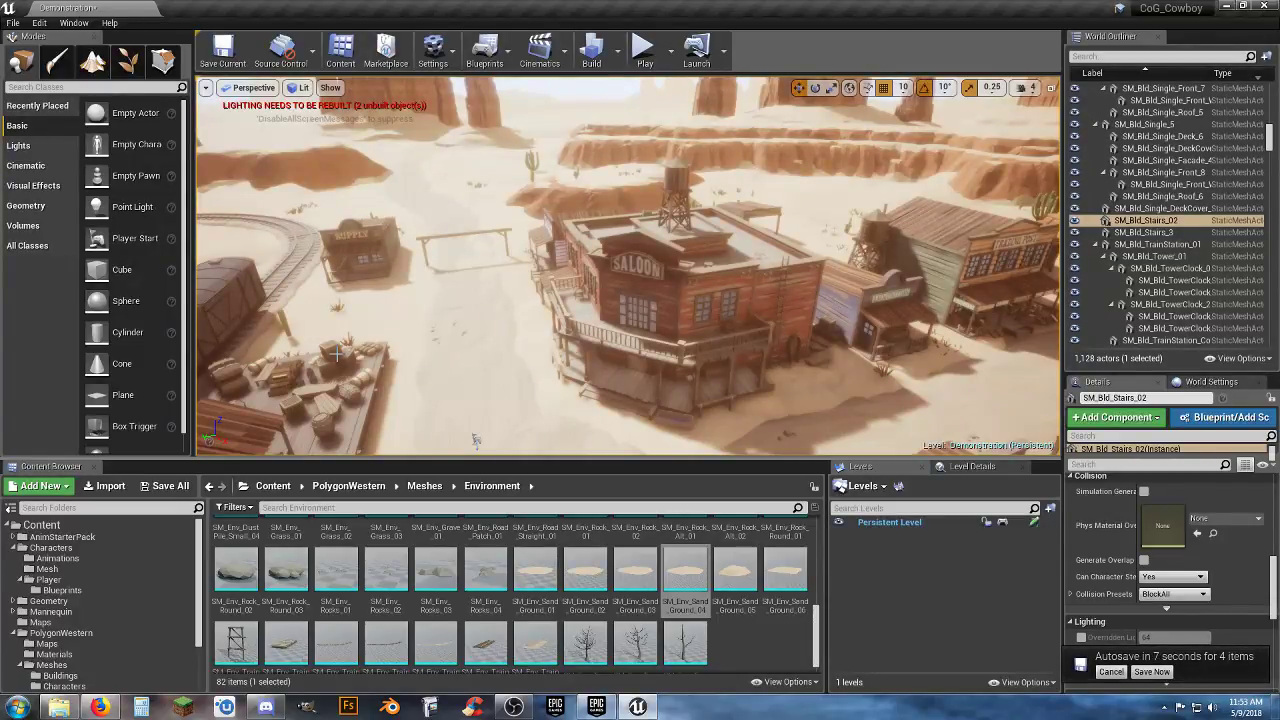
{"action": "left_click", "coordinate": [1110, 671]}
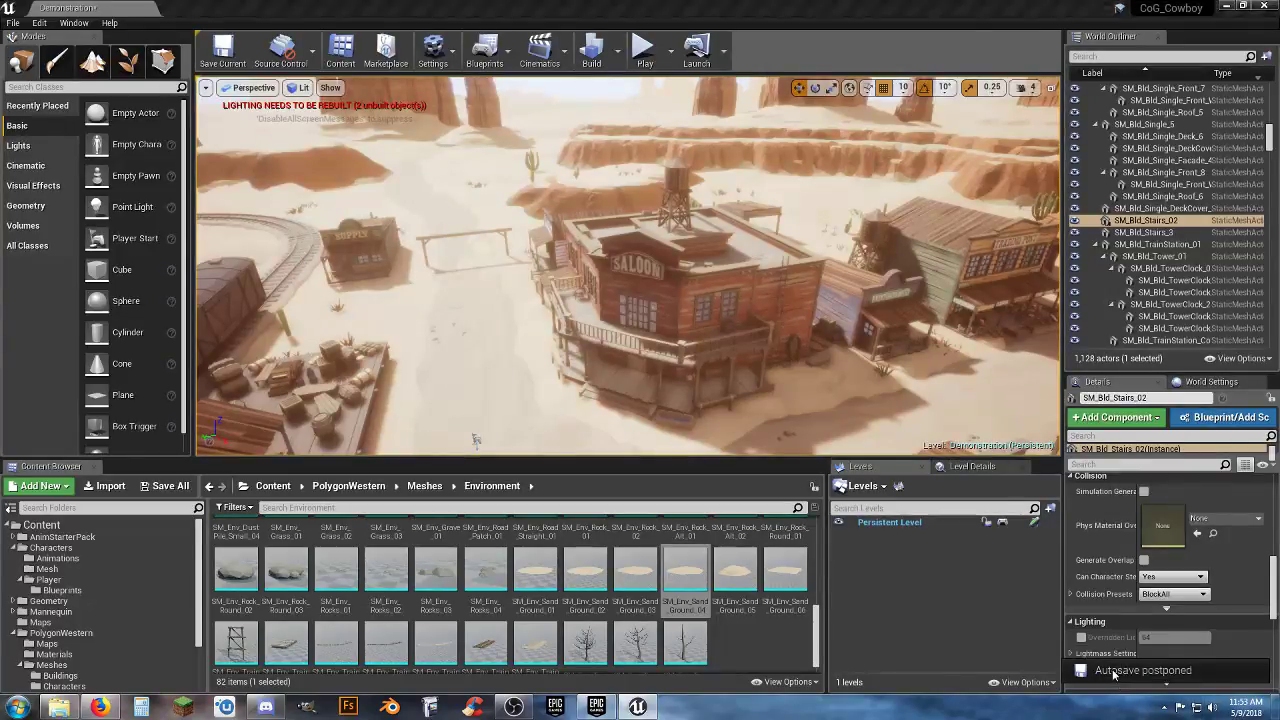